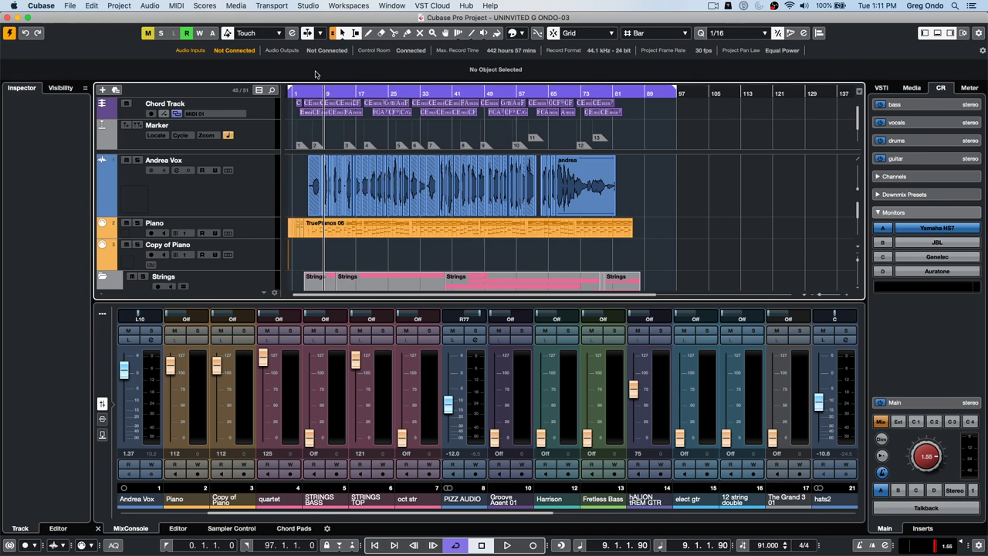
# - Put the right locator at bar 8 and drag the left locator to bar 4
pyautogui.click(311, 92)
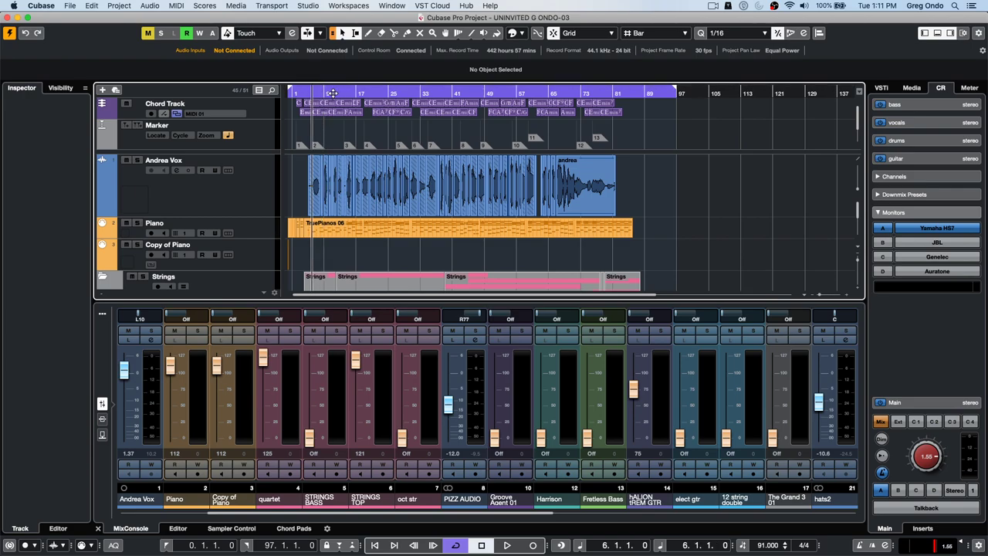
pyautogui.keyDown('alt'); pyautogui.click(319, 91); pyautogui.keyUp('alt')
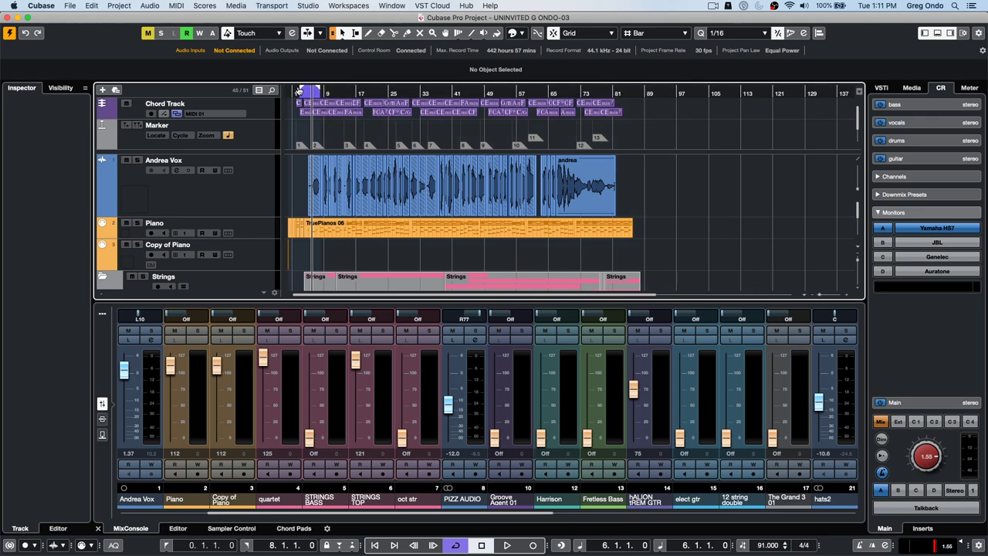
pyautogui.keyDown('super'); pyautogui.click(302, 91); pyautogui.keyUp('super')
pyautogui.moveTo(328, 94); pyautogui.dragTo(301, 125)
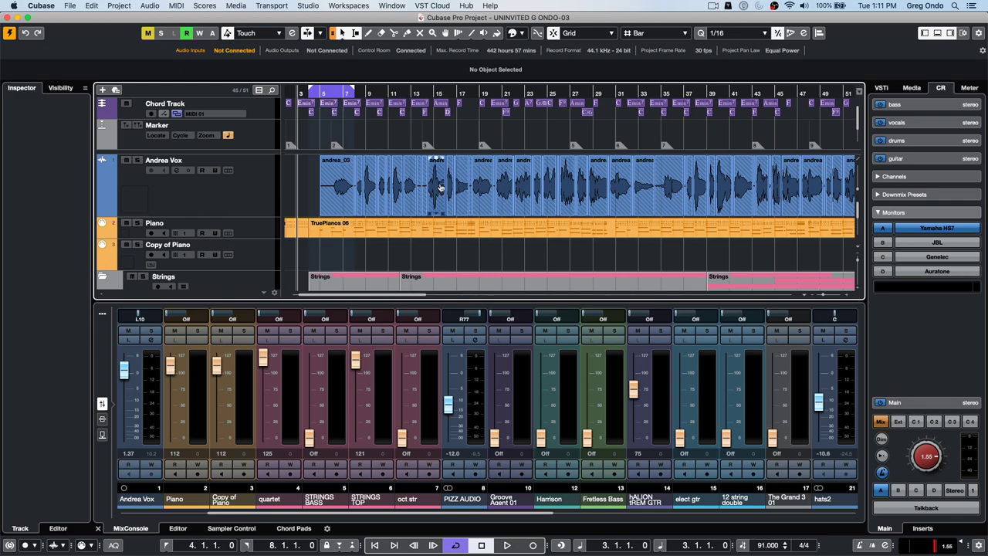
pyautogui.scroll(-10, 439, 190)
pyautogui.scroll(-6, 436, 191)
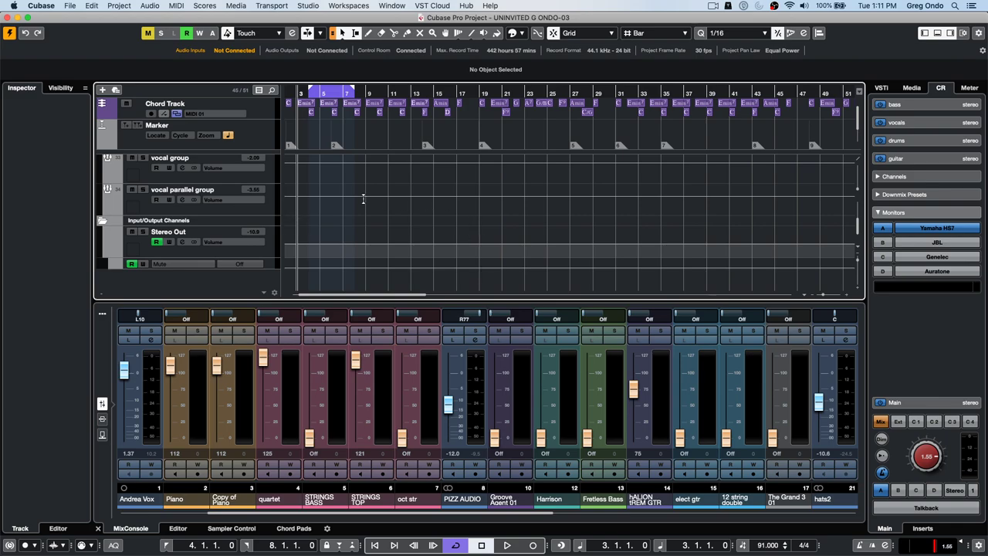
pyautogui.scroll(10, 363, 199)
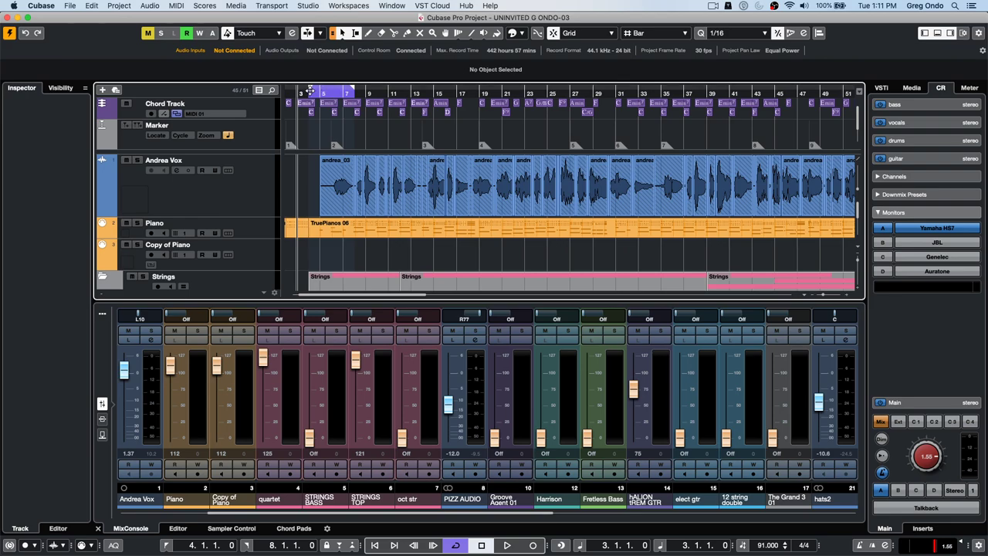
# - Export an Audio Mixdown of Stereo Out as a WAV named 'roos hangout question'
pyautogui.click(70, 6)
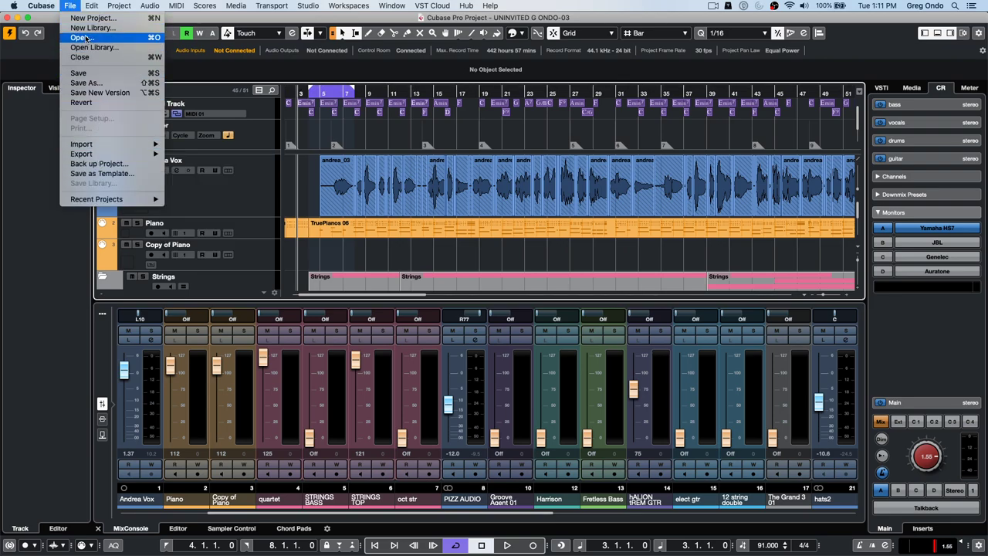
pyautogui.moveTo(80, 145)
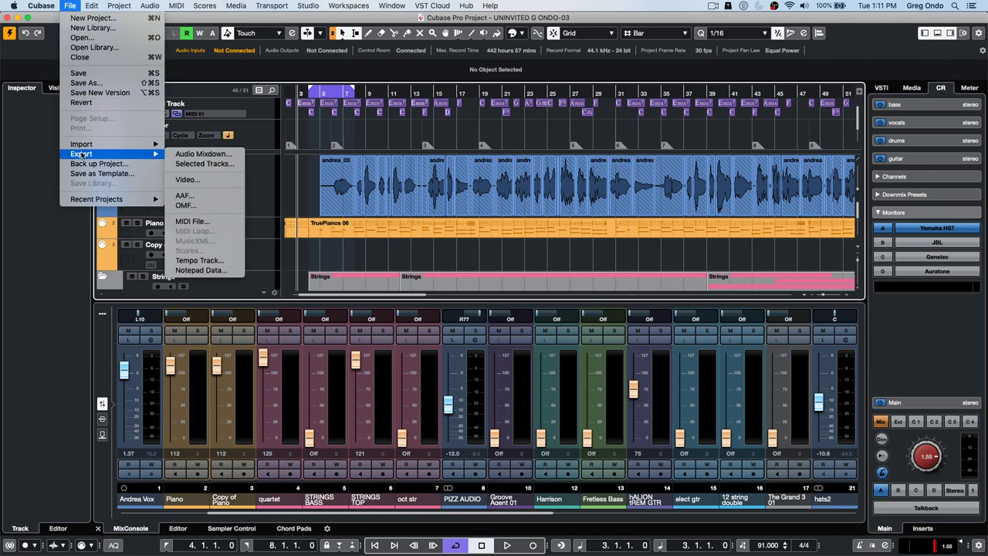
pyautogui.click(177, 157)
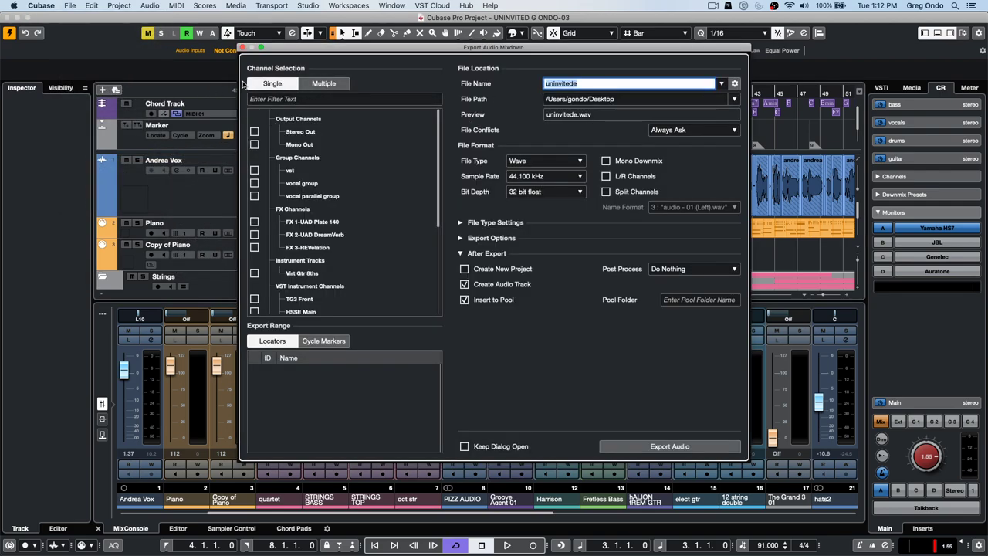
pyautogui.click(254, 131)
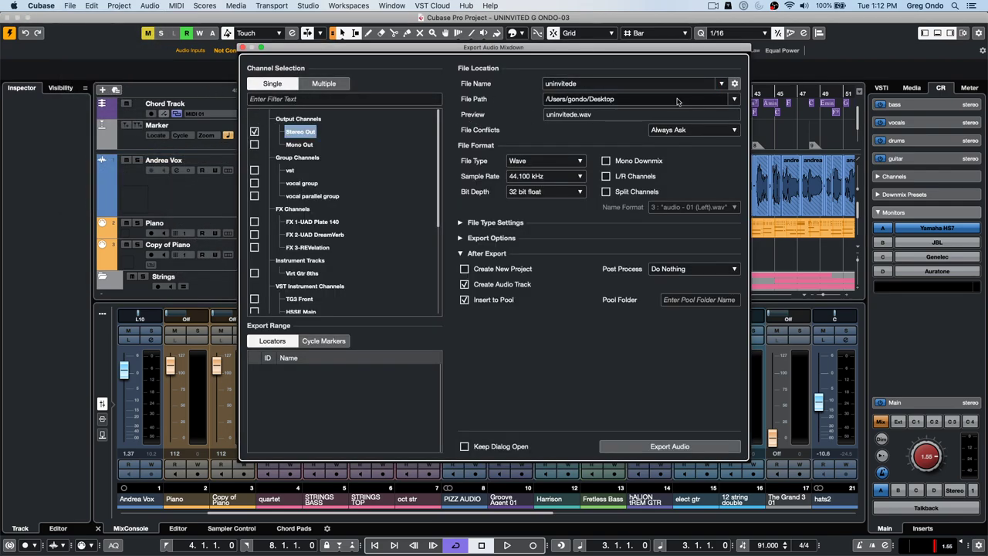
pyautogui.doubleClick(590, 88)
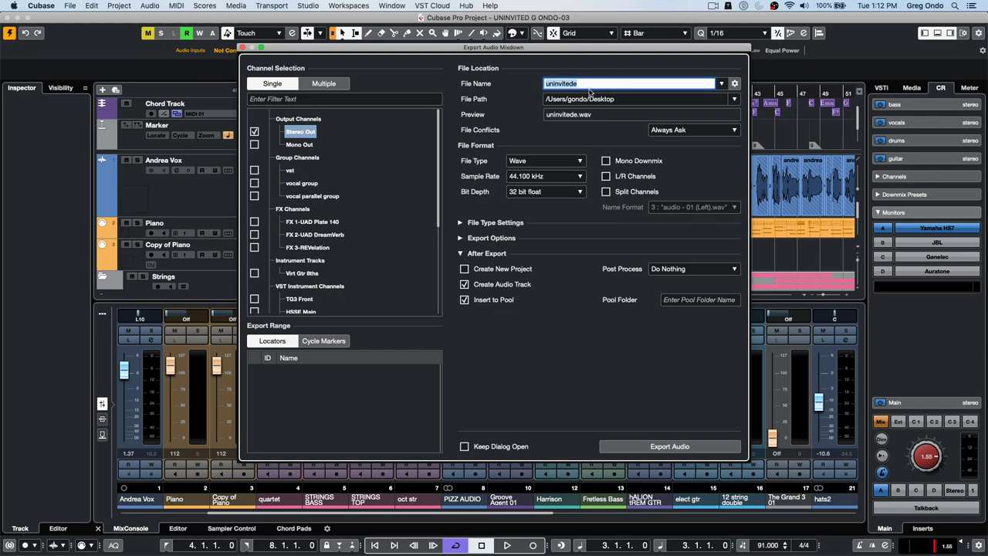
pyautogui.write('roos hangout question')
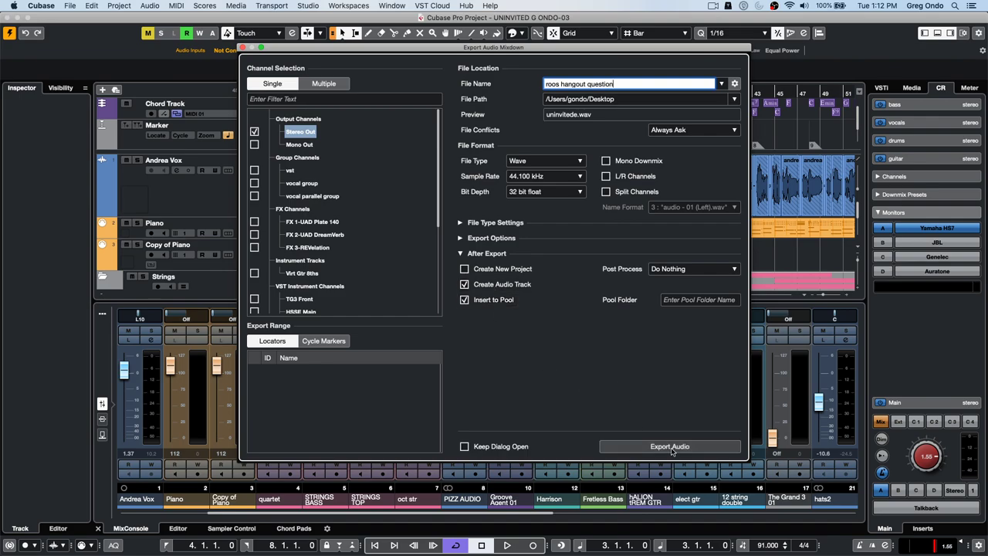
pyautogui.press('Return')
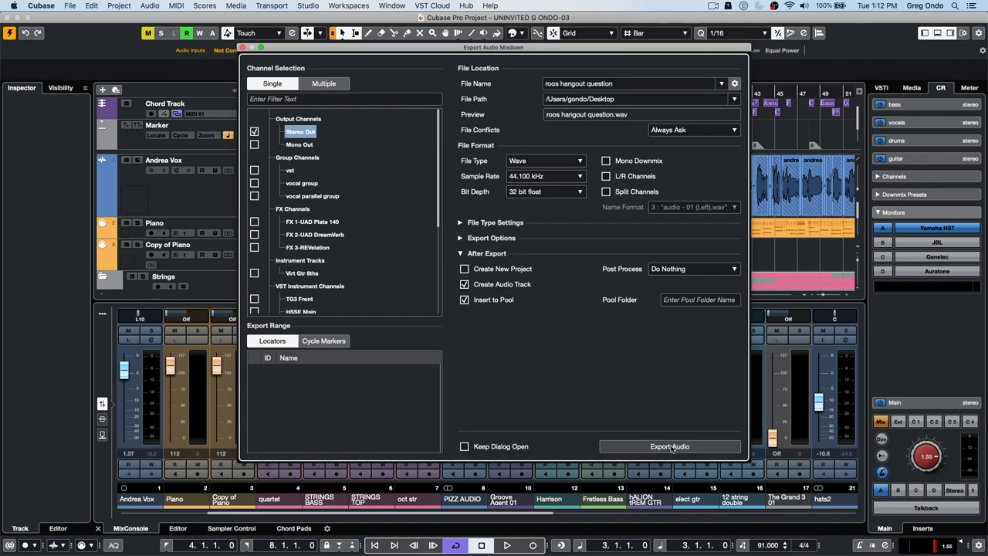
pyautogui.click(670, 447)
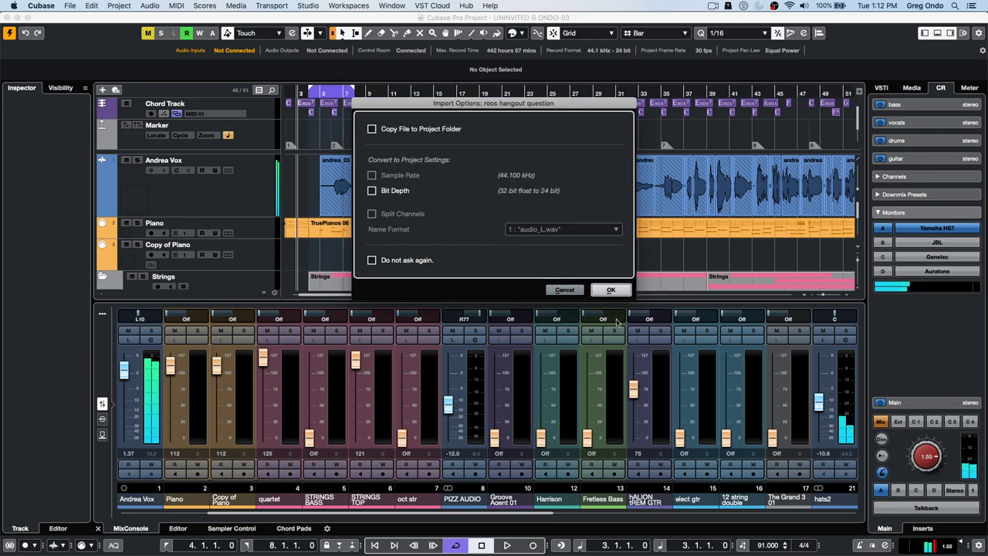
# - Accept the Import Options to place the mixdown on a new audio track
pyautogui.click(624, 291)
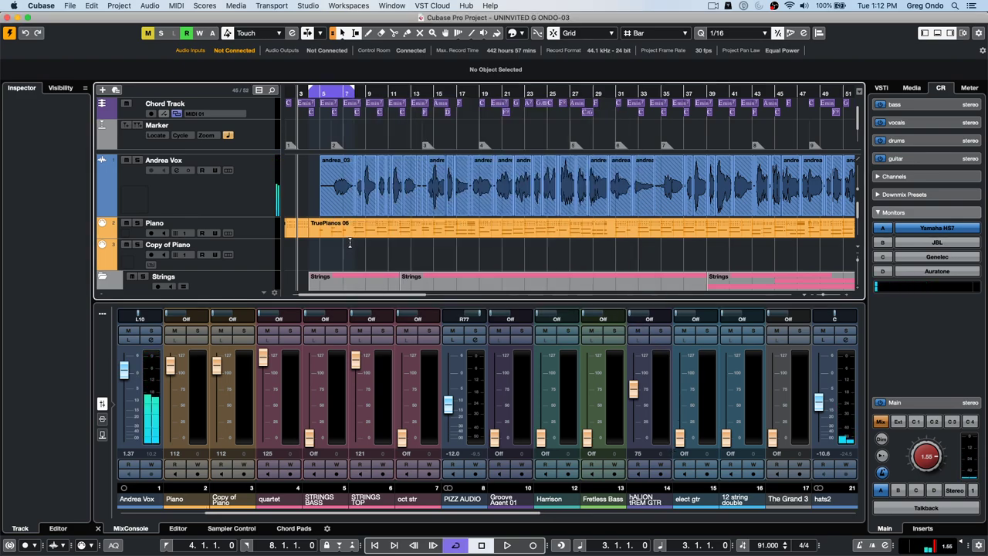
pyautogui.scroll(-15, 350, 243)
pyautogui.scroll(-3, 350, 246)
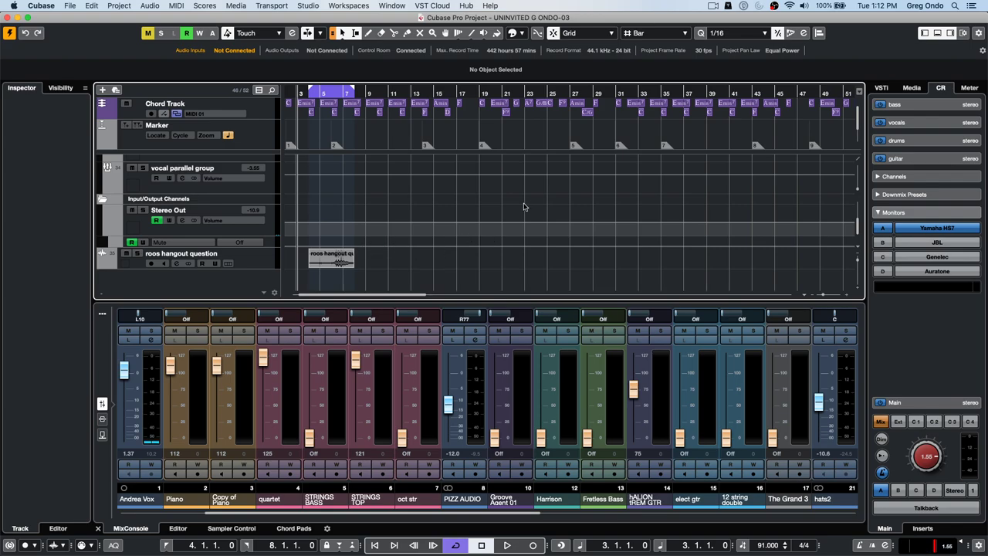
pyautogui.scroll(6, 518, 208)
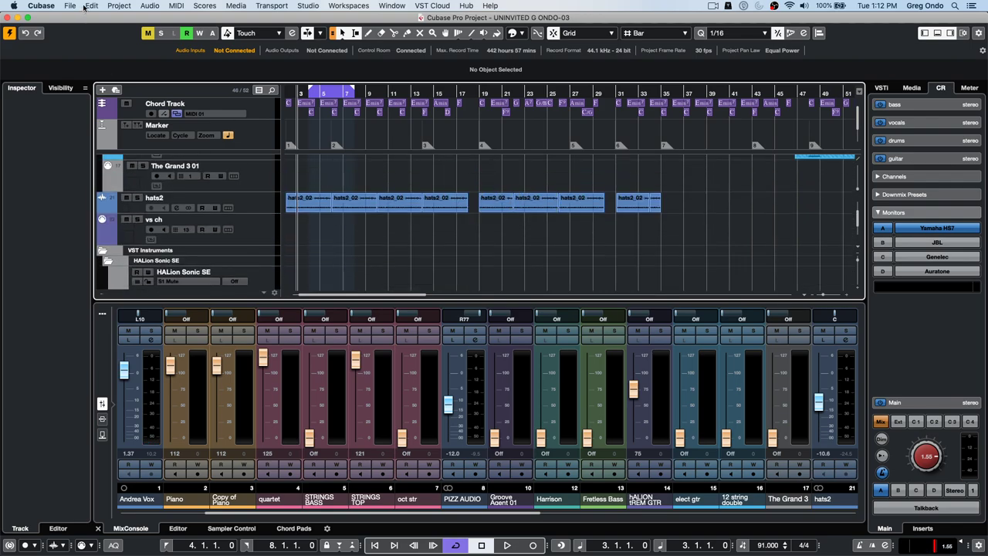
# - Mute and then unmute the roos hangout question track
pyautogui.click(92, 6)
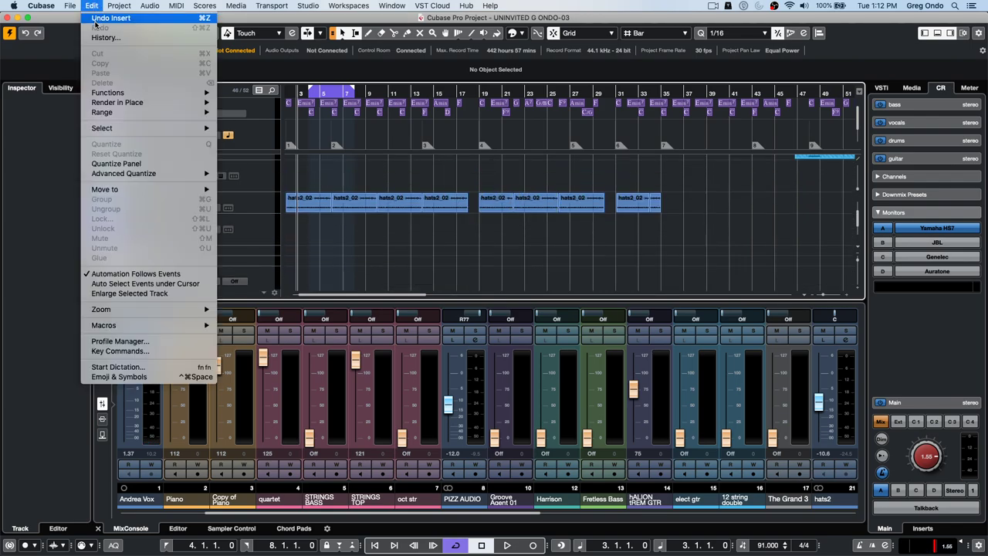
pyautogui.click(348, 245)
pyautogui.scroll(-5, 348, 245)
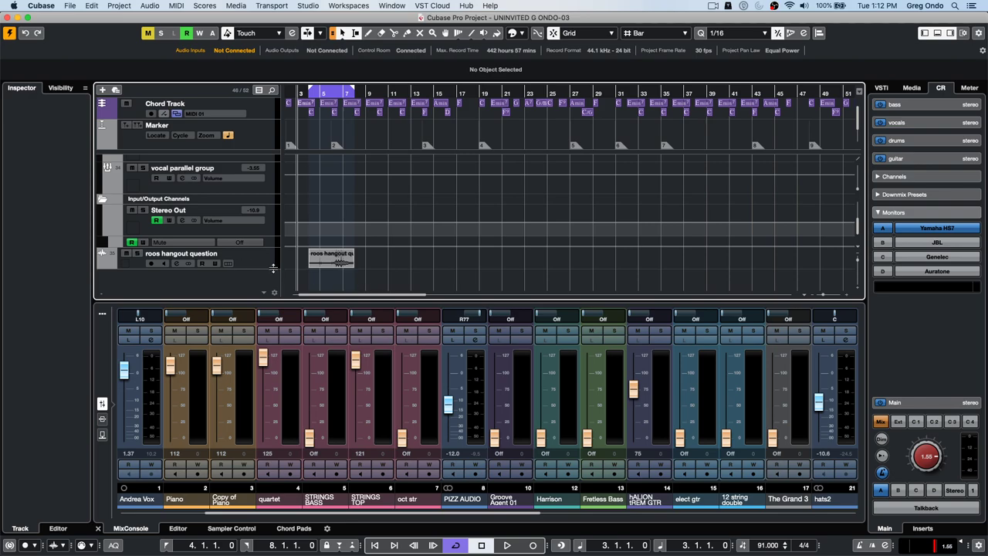
pyautogui.click(127, 255)
pyautogui.click(128, 256)
pyautogui.click(94, 7)
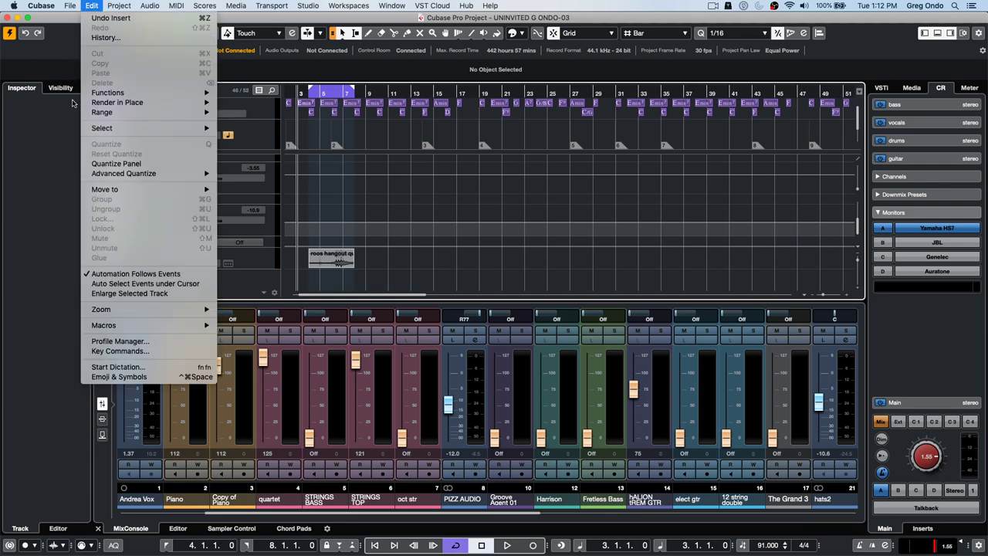
# - Open Key Commands and expand the Mute Mixdown file macro to view its steps
pyautogui.click(125, 354)
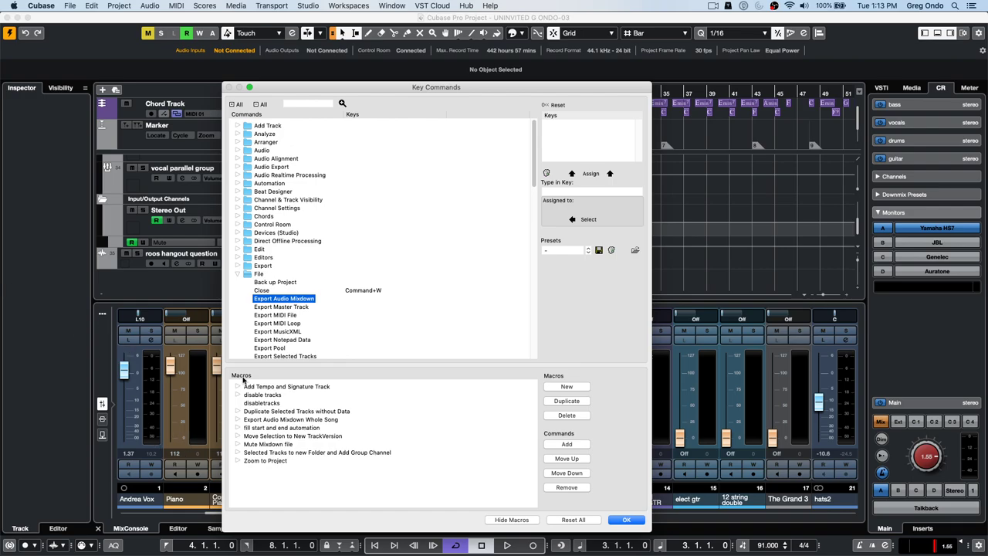
pyautogui.click(239, 275)
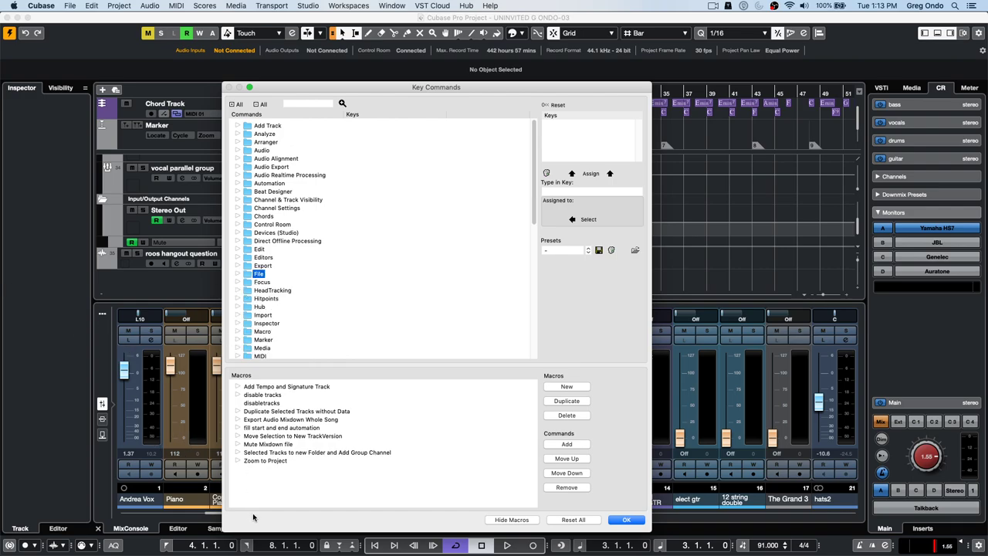
pyautogui.click(237, 445)
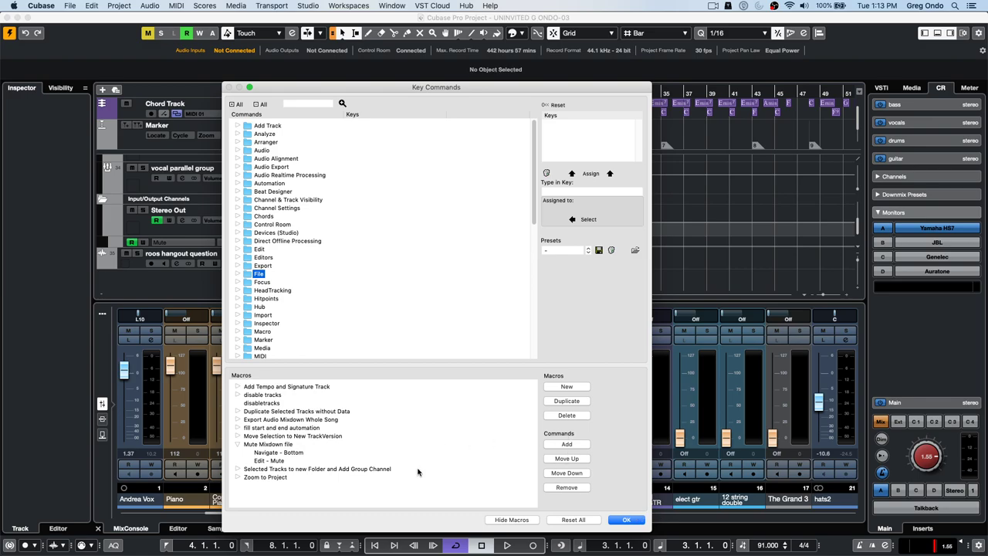
pyautogui.scroll(-5, 387, 305)
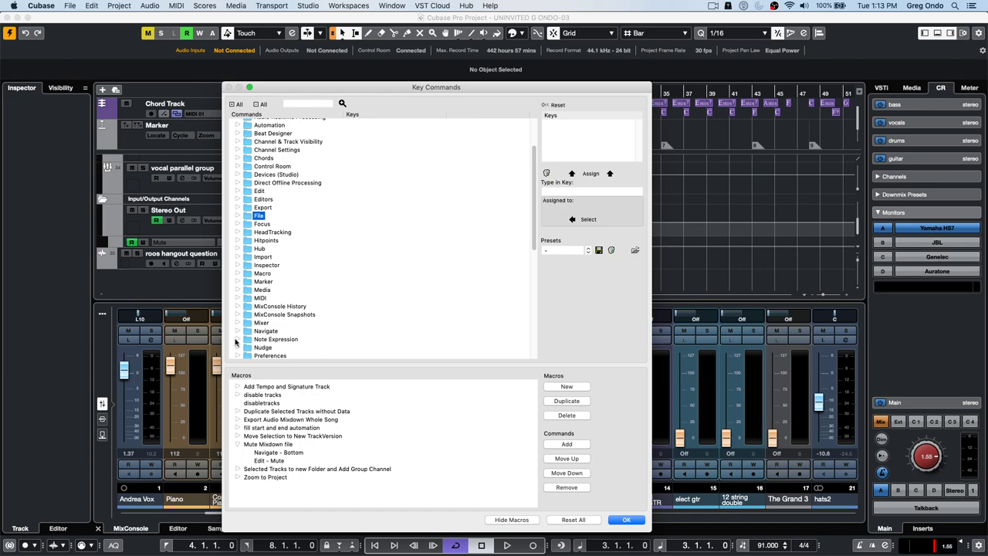
# - Check that Navigate Bottom is assigned the End key, then close Key Commands
pyautogui.click(238, 331)
pyautogui.scroll(-6, 386, 312)
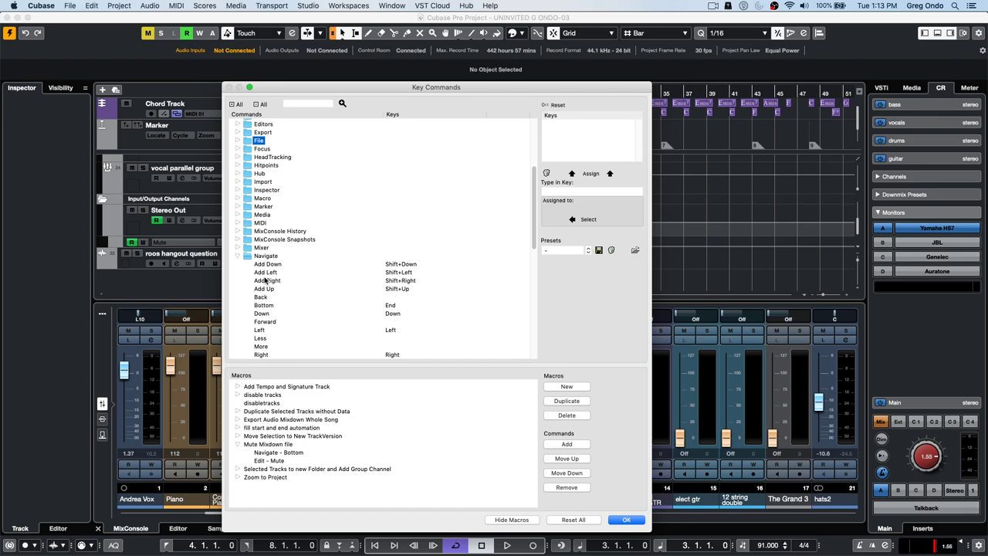
pyautogui.click(264, 306)
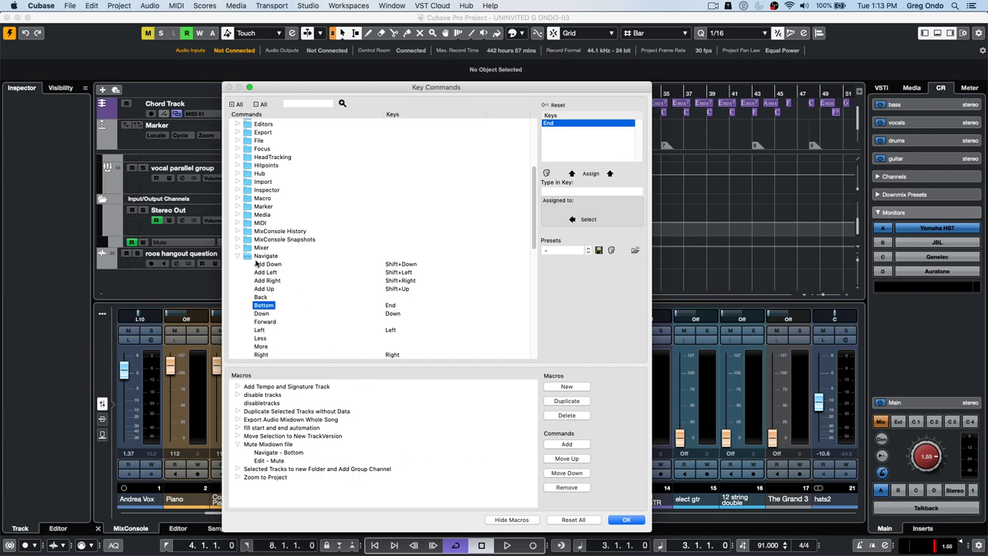
pyautogui.scroll(-1, 337, 249)
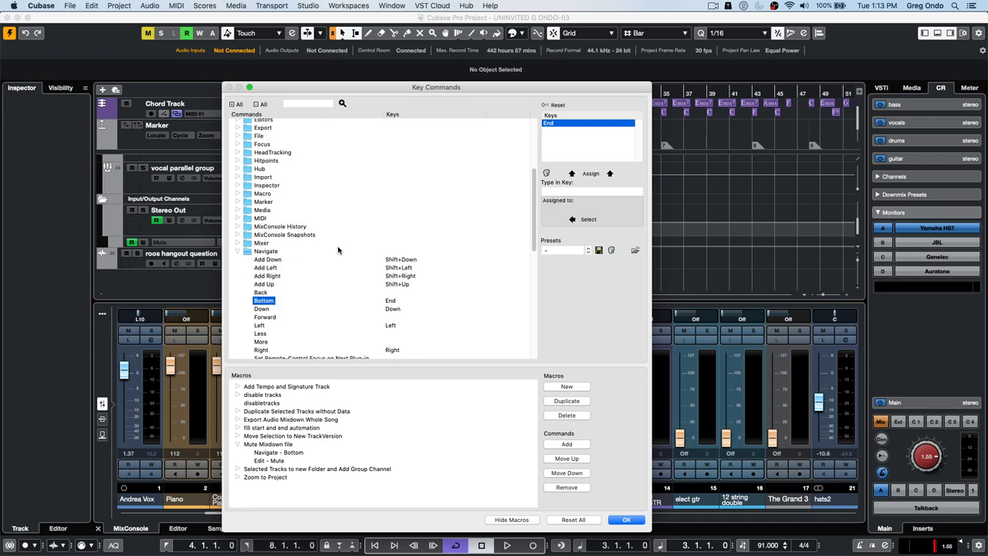
pyautogui.scroll(3, 334, 246)
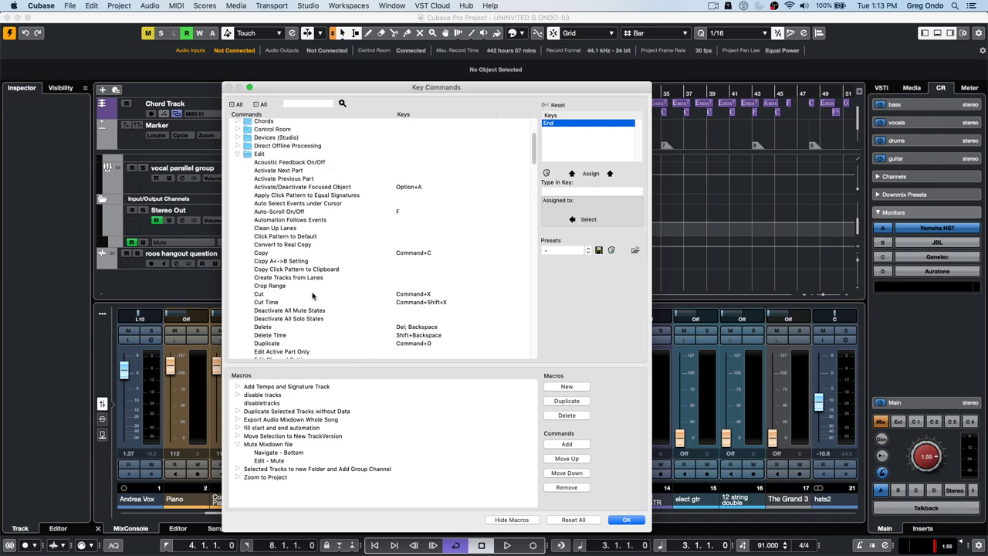
pyautogui.scroll(-5, 314, 294)
pyautogui.scroll(-5, 314, 294)
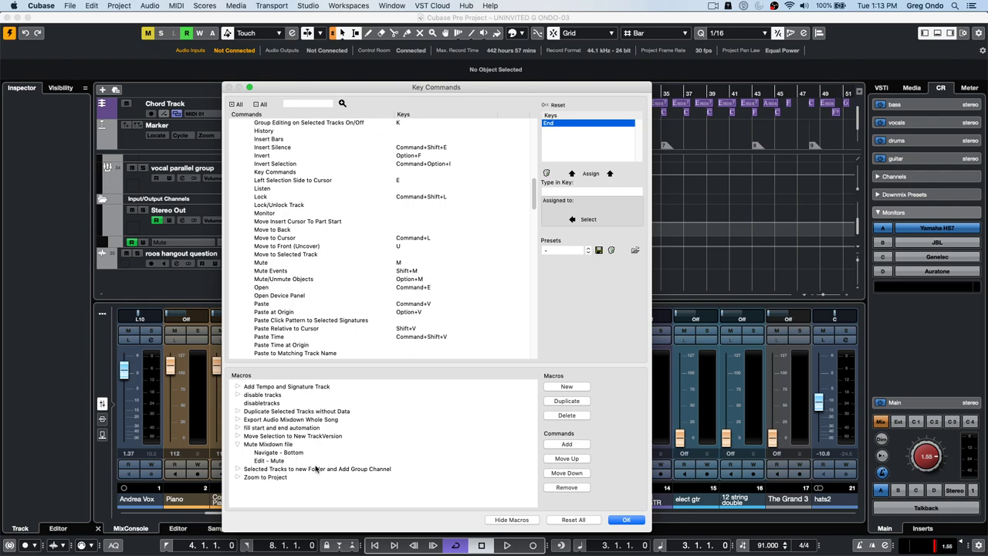
pyautogui.click(626, 520)
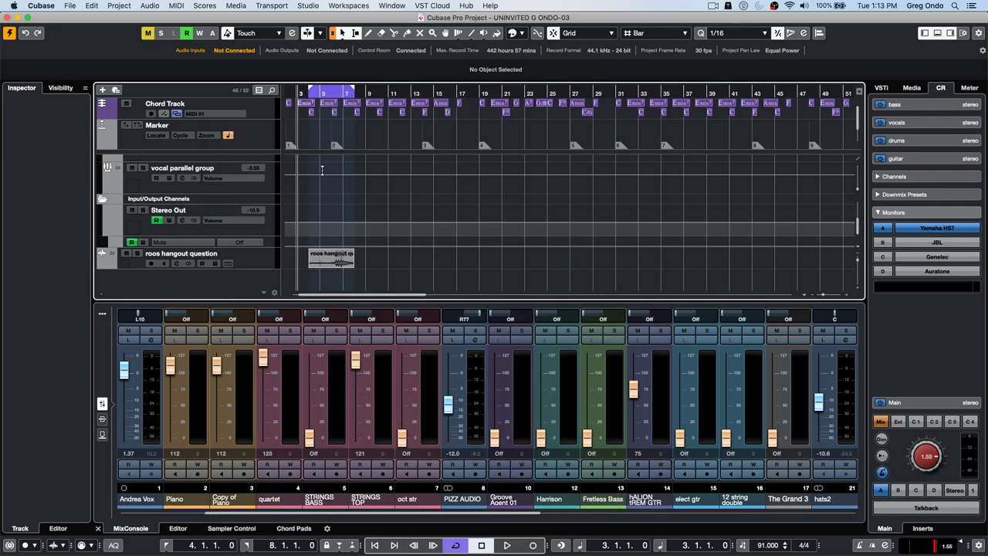
# - Select the elect gtr track and run the Mute Mixdown file macro from Edit > Macros
pyautogui.scroll(5, 462, 253)
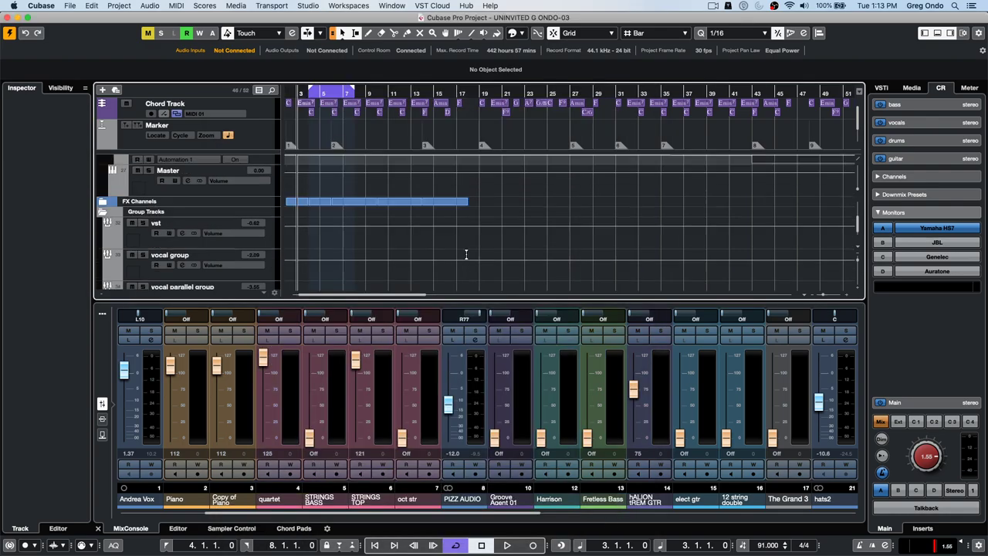
pyautogui.scroll(1, 462, 253)
pyautogui.click(253, 205)
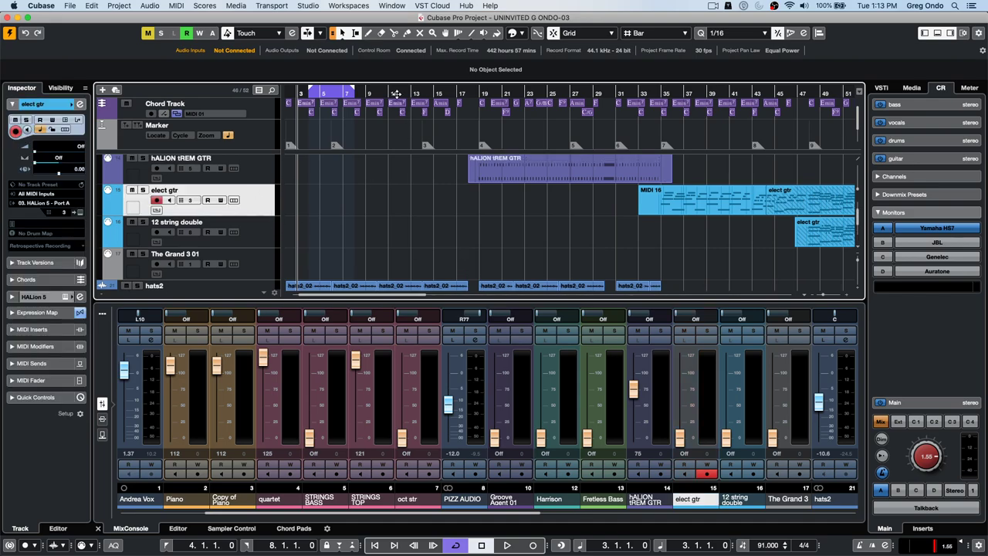
pyautogui.click(92, 5)
pyautogui.moveTo(155, 329)
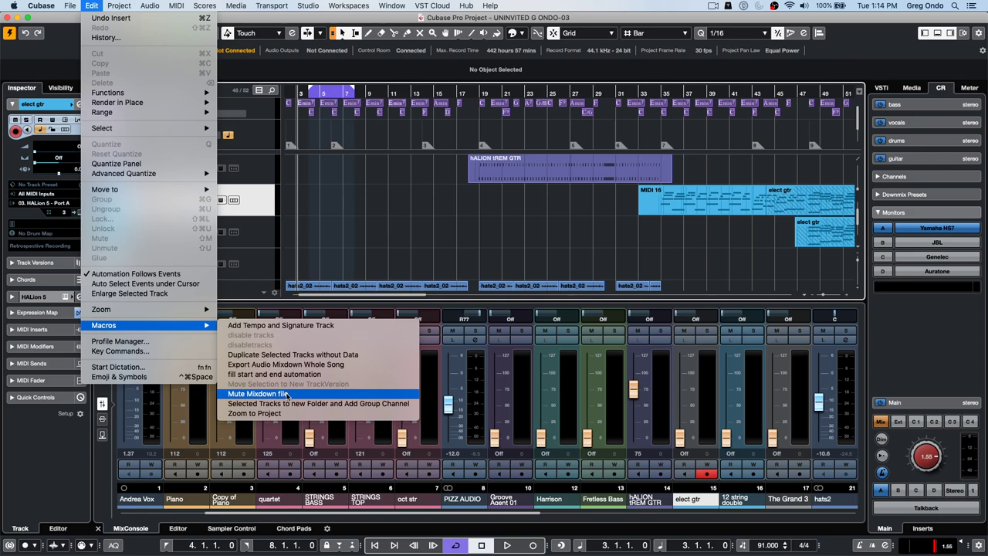
pyautogui.click(286, 394)
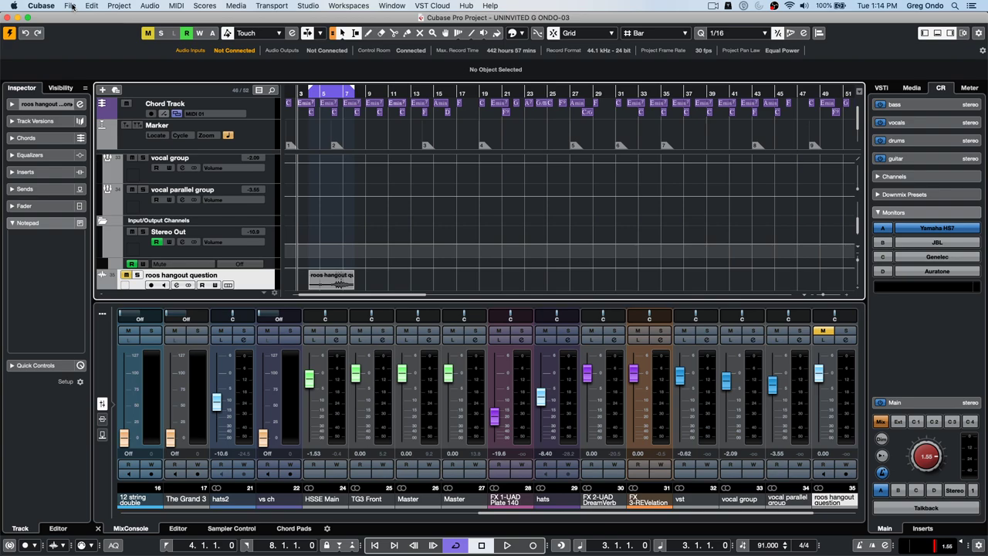
pyautogui.click(71, 6)
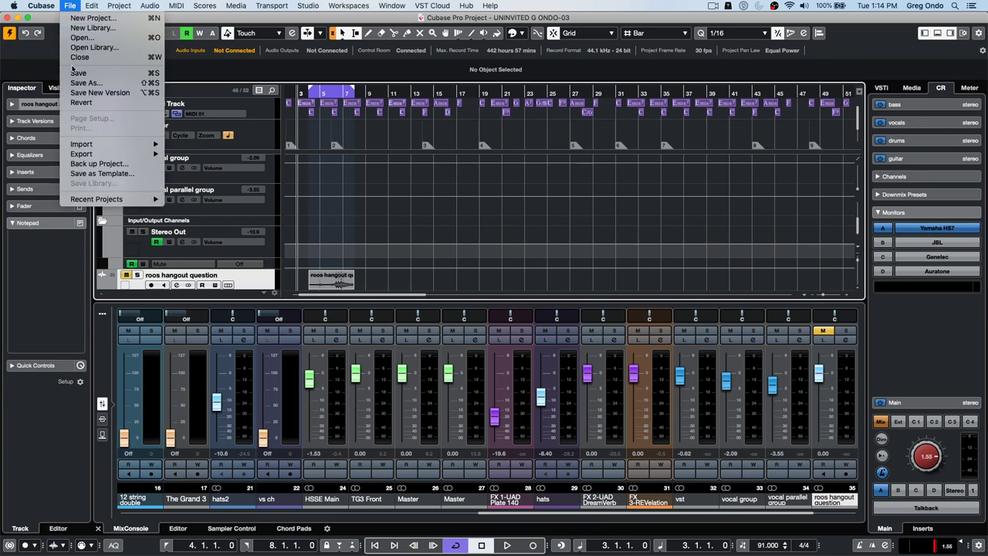
pyautogui.moveTo(104, 152)
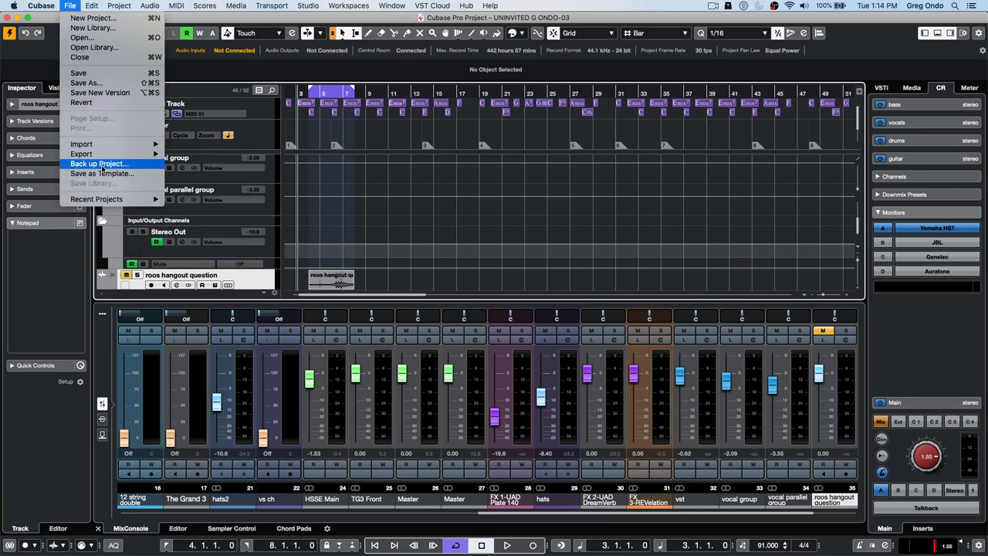
pyautogui.moveTo(92, 6)
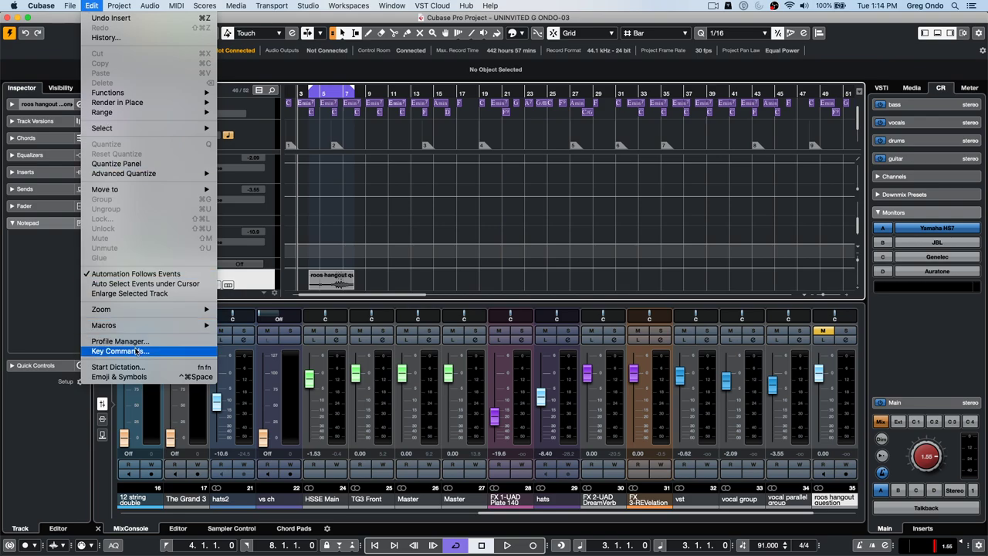
pyautogui.click(135, 351)
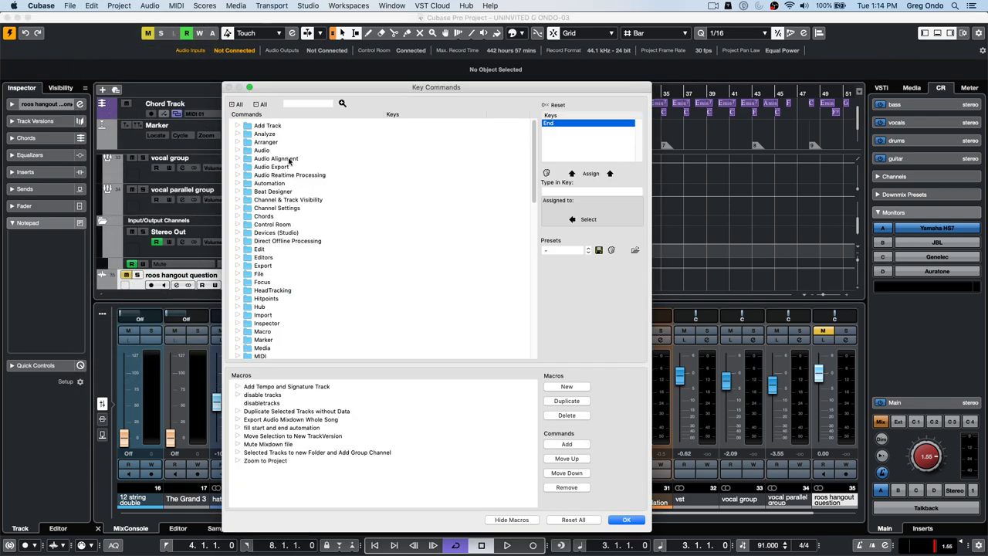
pyautogui.scroll(-3, 313, 224)
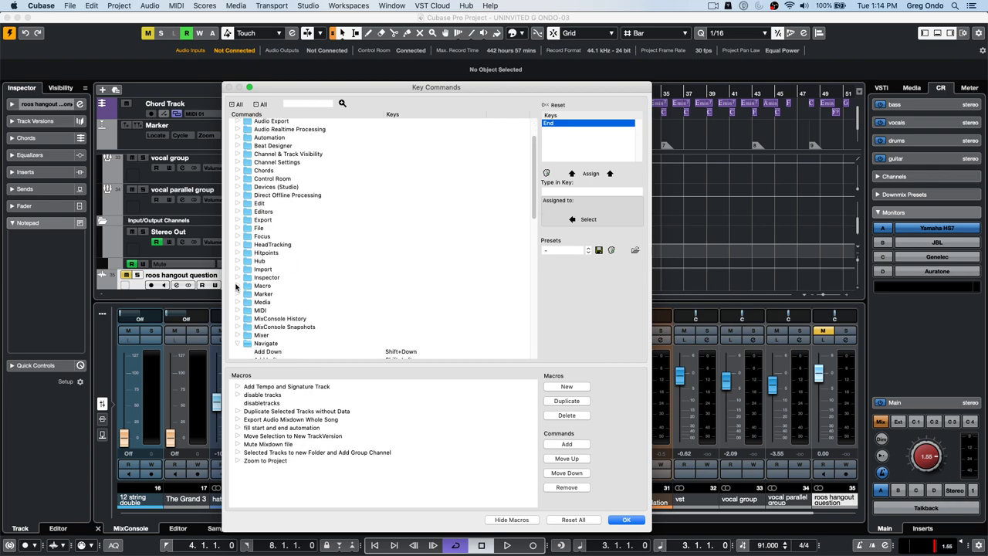
pyautogui.click(238, 286)
pyautogui.scroll(-1, 391, 285)
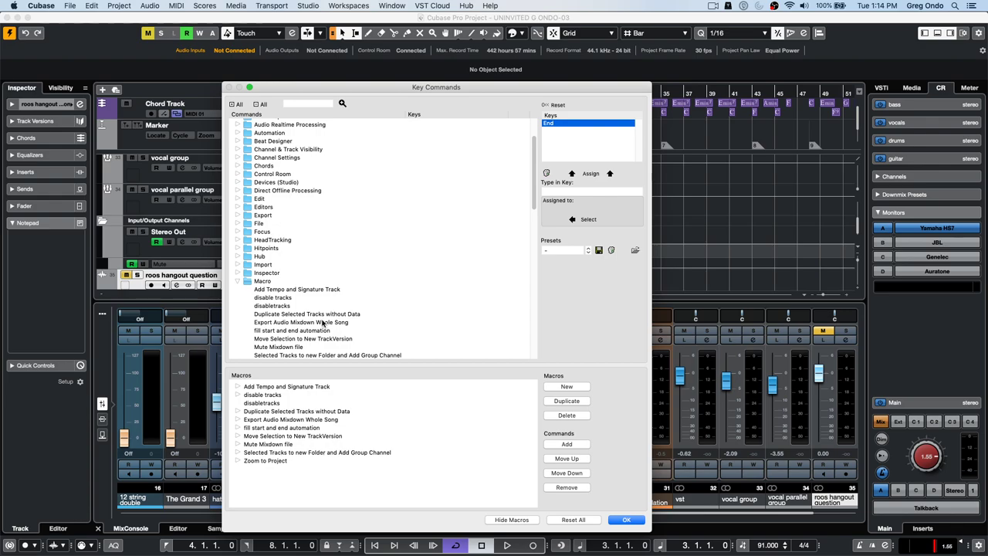
pyautogui.click(293, 348)
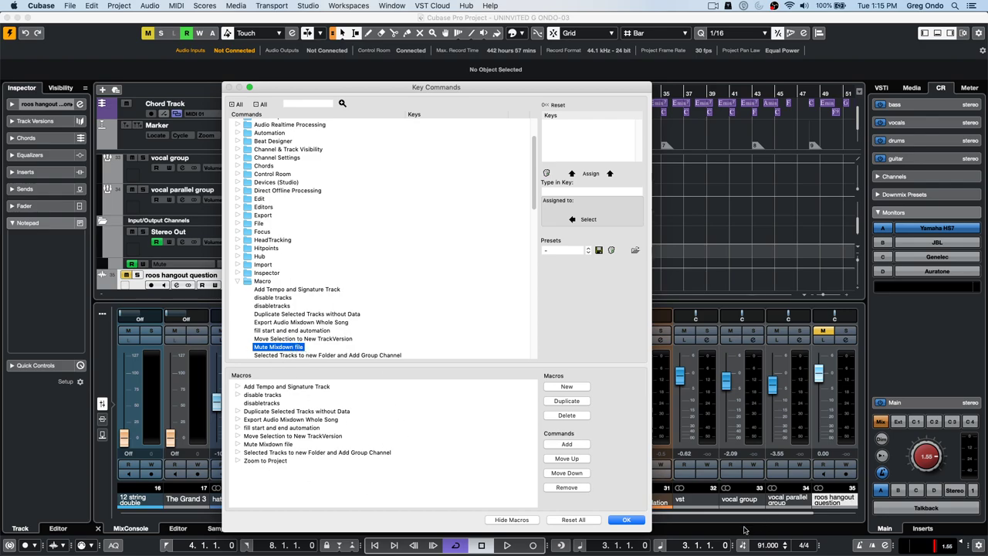
pyautogui.click(239, 445)
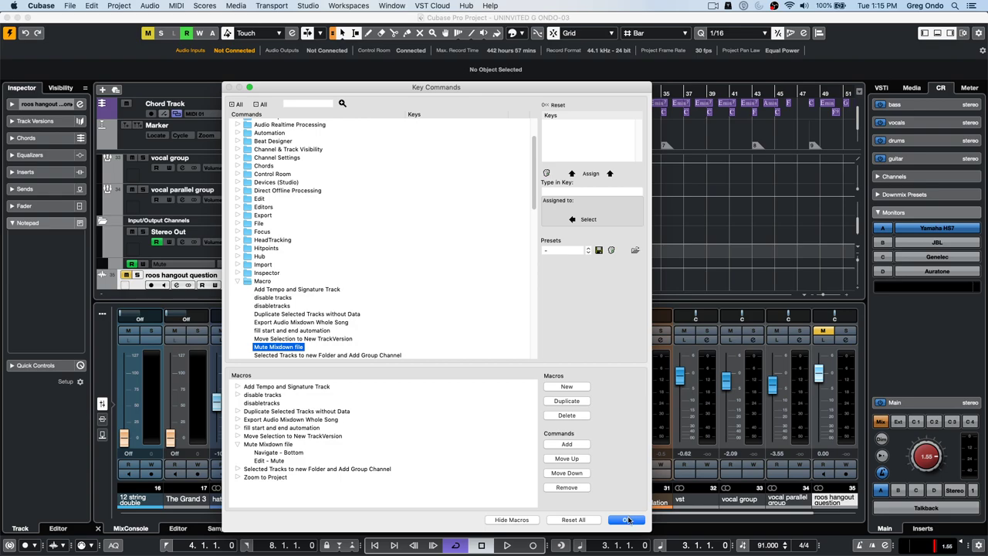
pyautogui.click(627, 520)
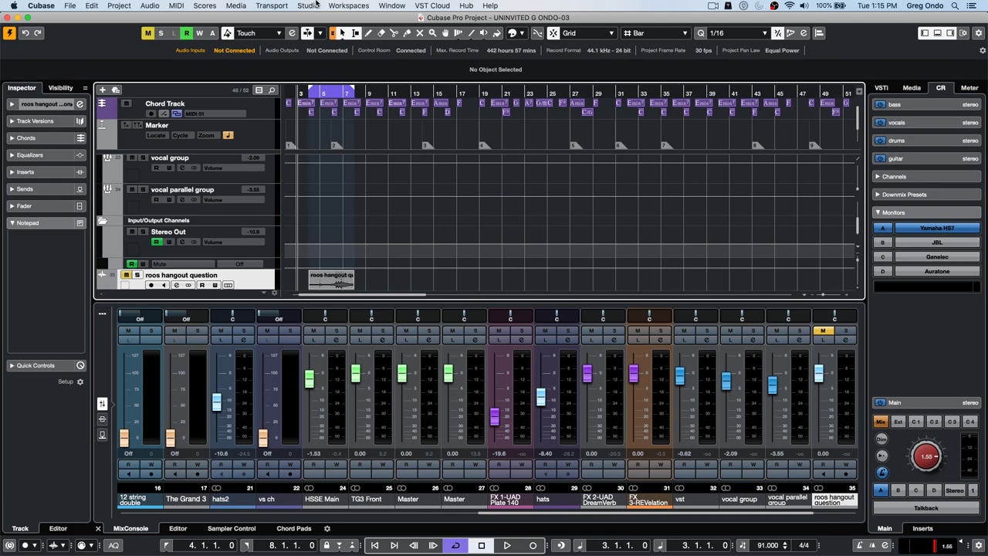
pyautogui.scroll(-4, 235, 206)
pyautogui.scroll(-5, 236, 206)
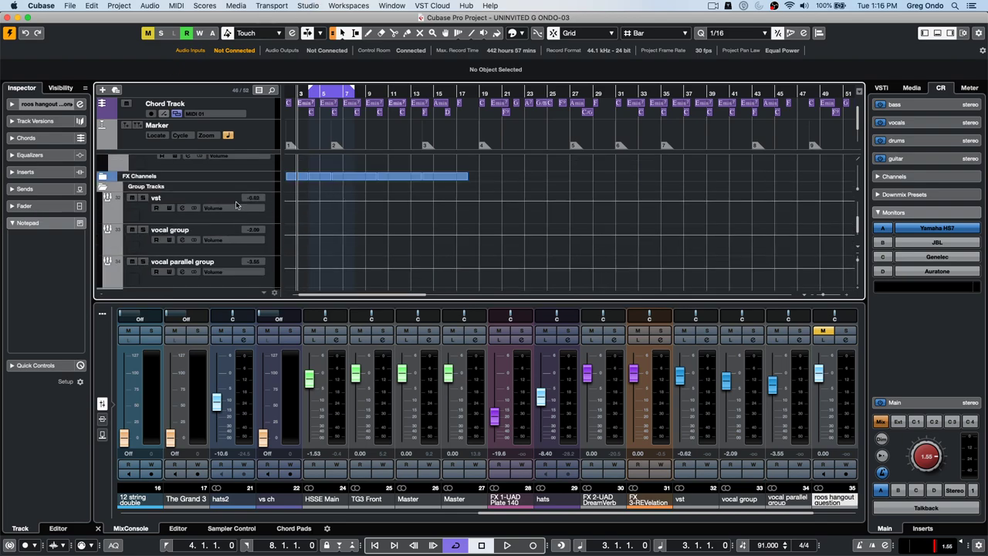
# - Add 8 audio tracks with Stereo In as their input
pyautogui.rightClick(240, 279)
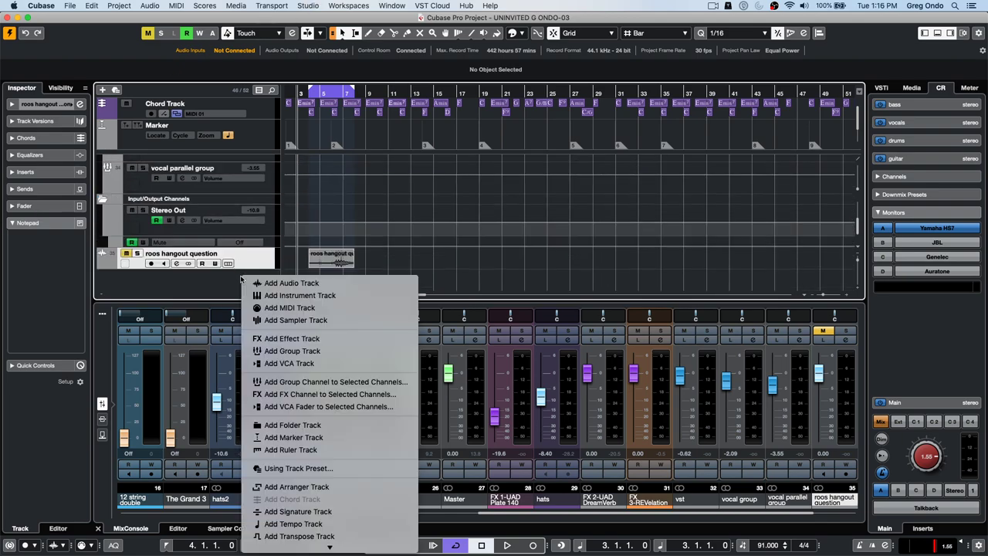
pyautogui.click(319, 284)
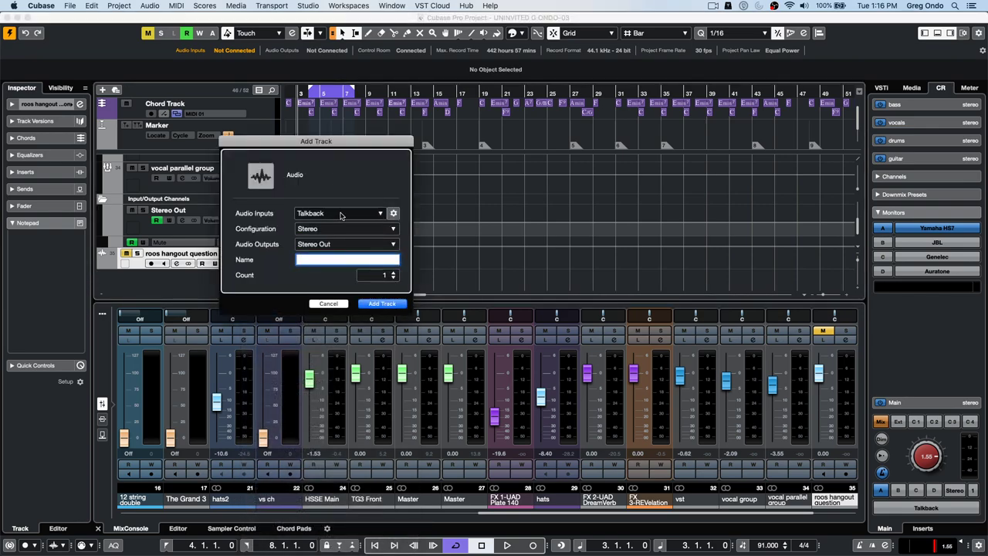
pyautogui.click(343, 214)
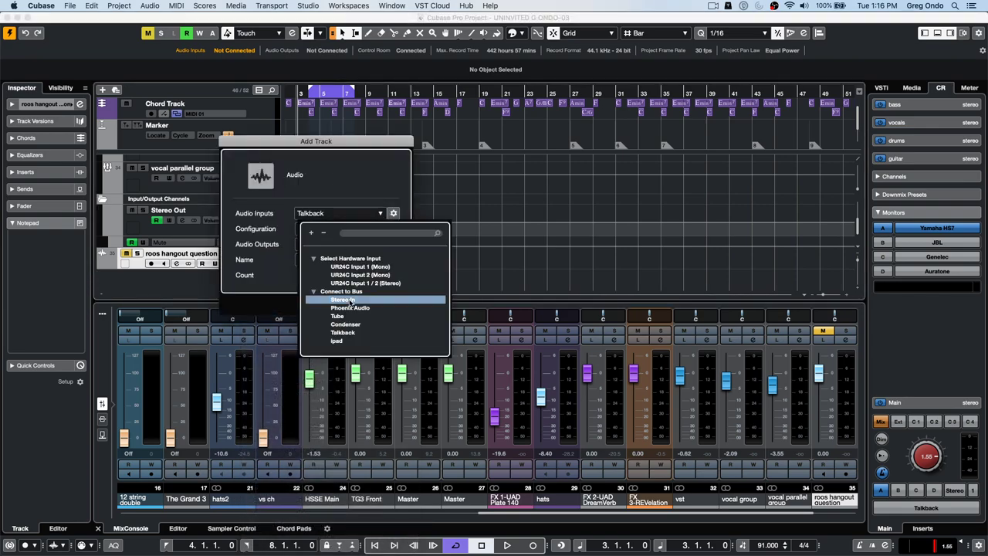
pyautogui.click(342, 299)
pyautogui.click(394, 272)
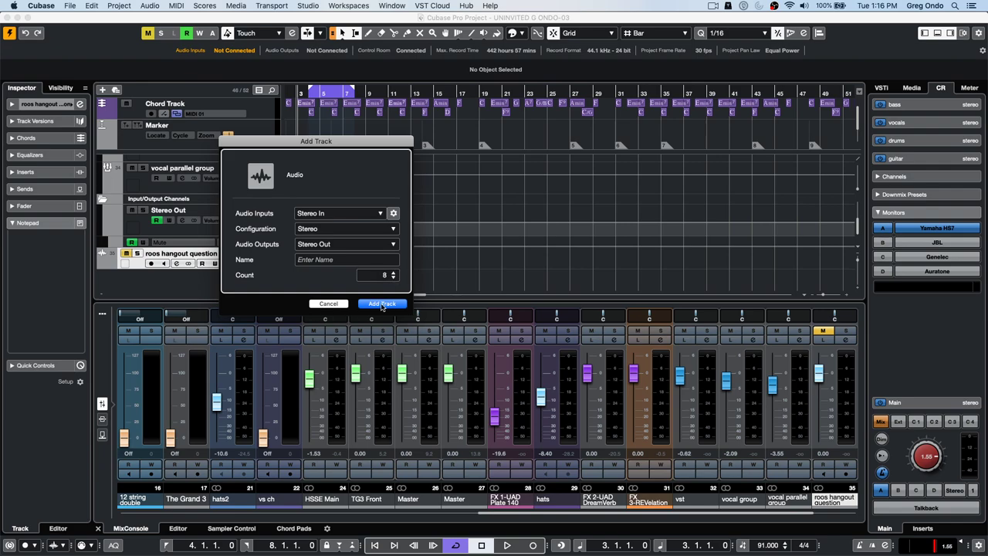
pyautogui.click(383, 304)
# - Select Audio 01 through Audio 08 and add a group channel for the selected channels
pyautogui.scroll(-4, 498, 246)
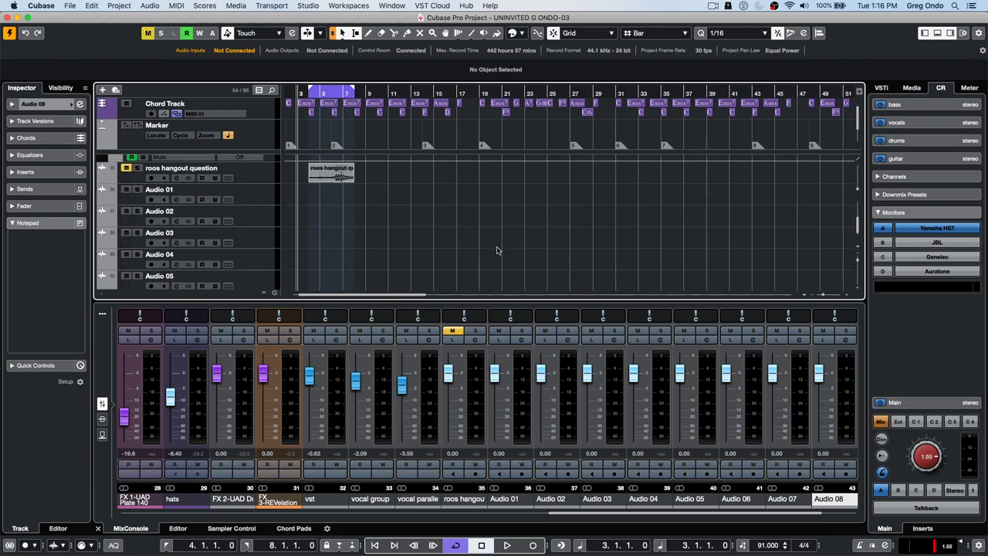
pyautogui.click(251, 190)
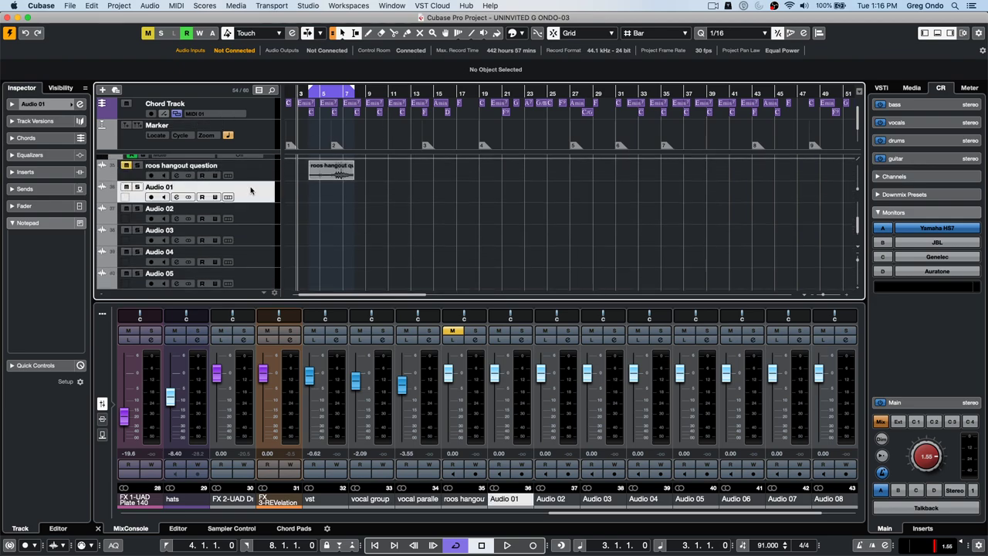
pyautogui.scroll(-4, 249, 258)
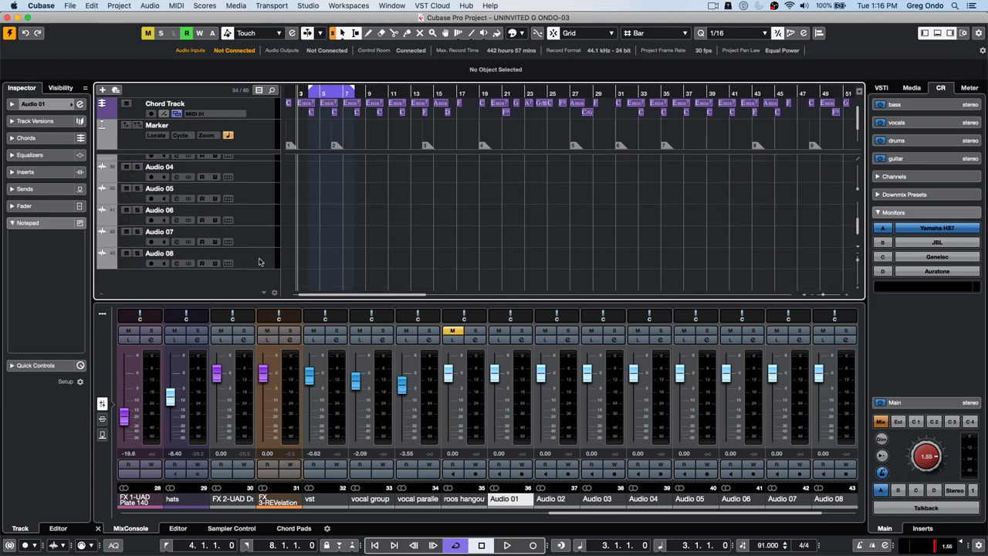
pyautogui.keyDown('shift'); pyautogui.click(258, 259); pyautogui.keyUp('shift')
pyautogui.rightClick(257, 259)
pyautogui.moveTo(348, 264)
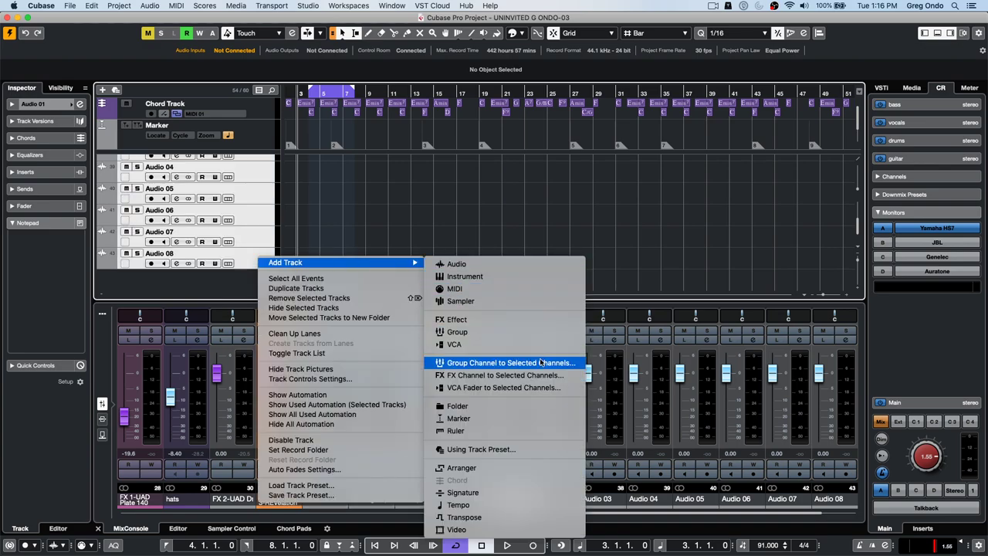
pyautogui.click(541, 362)
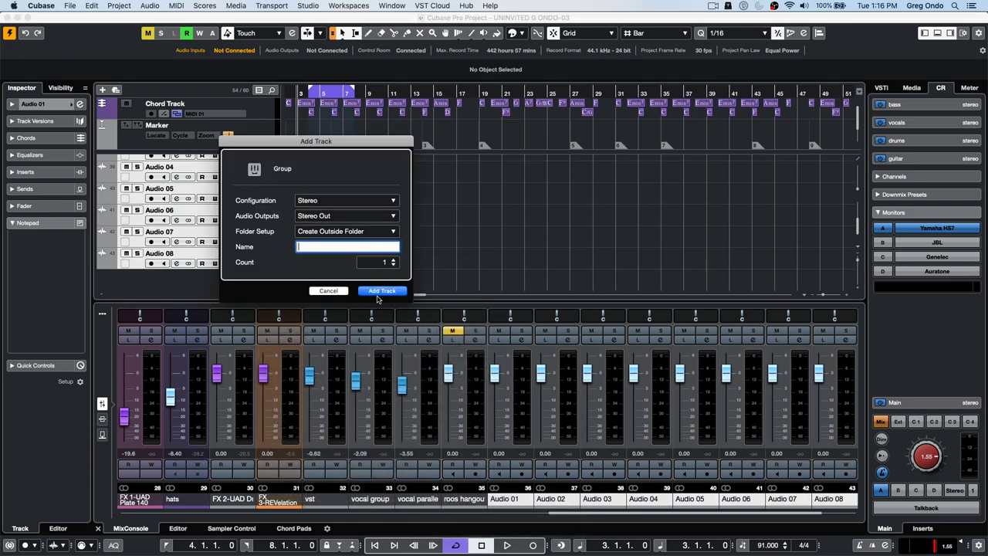
pyautogui.click(377, 292)
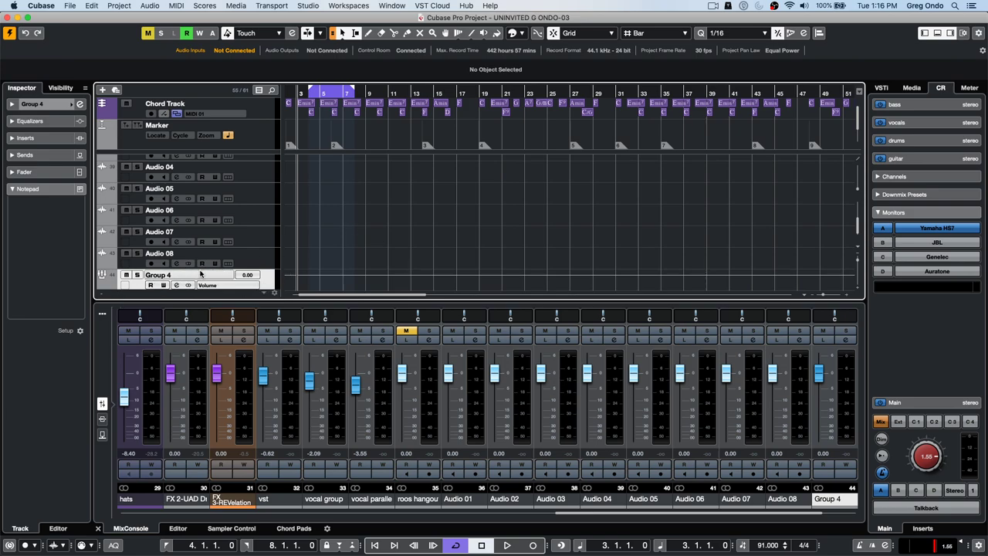
# - Load Brickwall Limiter from Dynamics into insert slot 1 of Group 4's Channel Settings
pyautogui.click(179, 286)
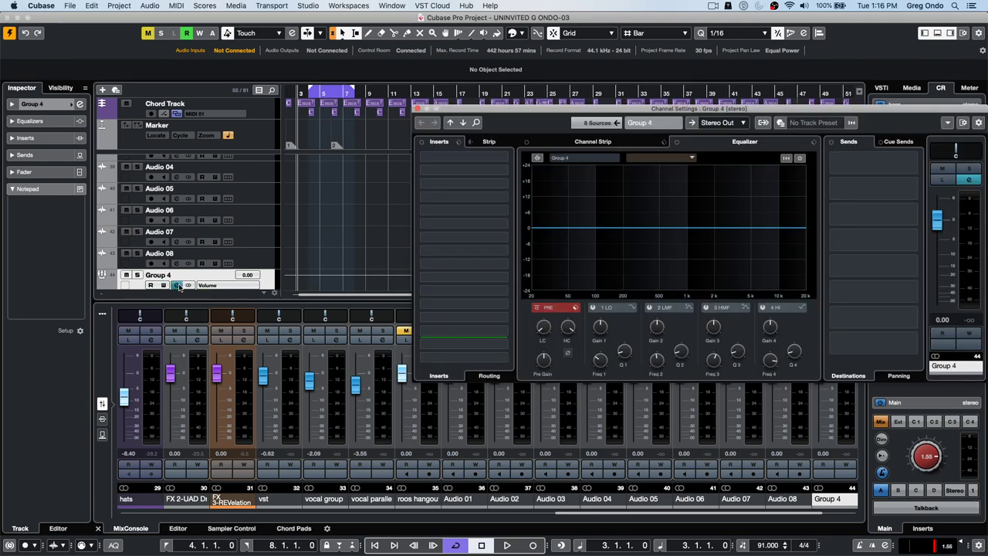
pyautogui.moveTo(525, 108); pyautogui.dragTo(245, 95)
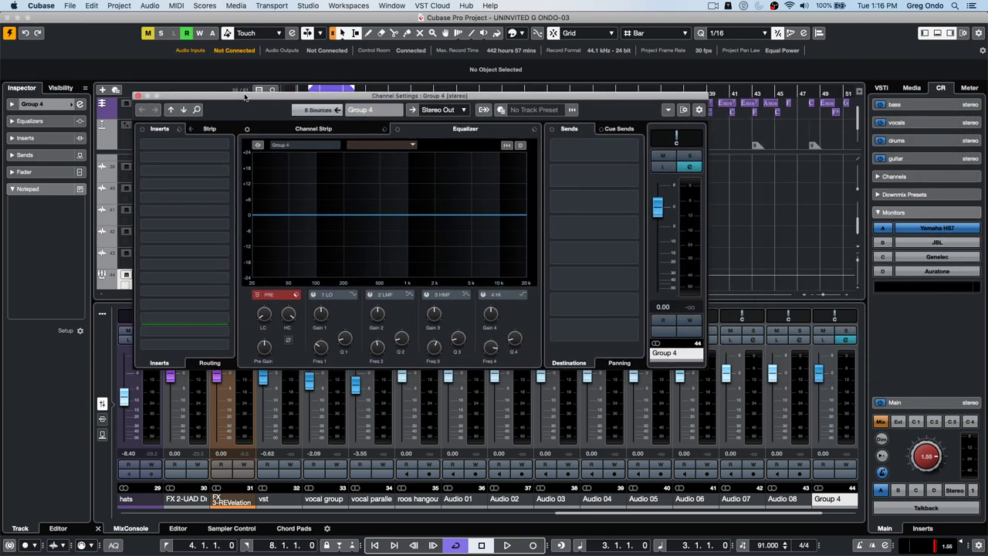
pyautogui.click(223, 146)
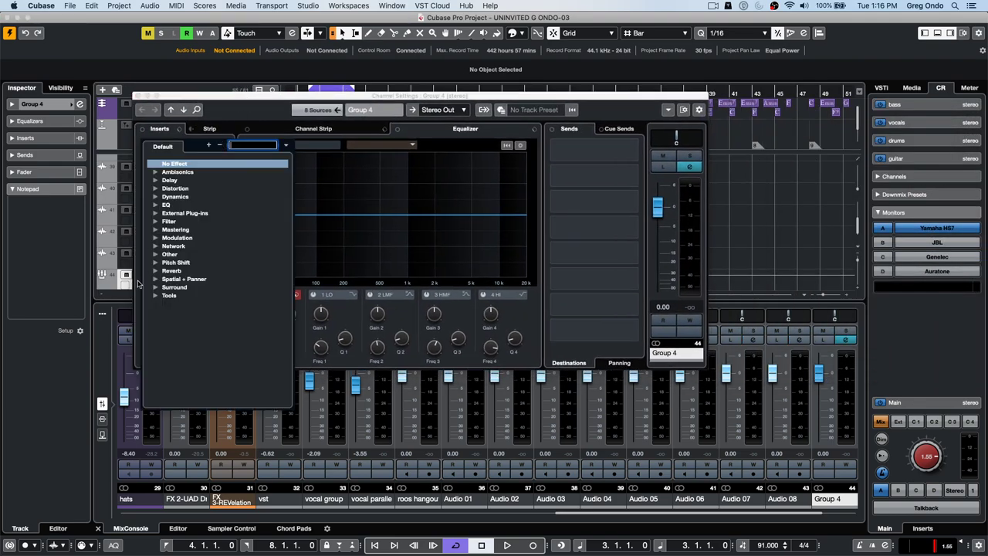
pyautogui.click(157, 198)
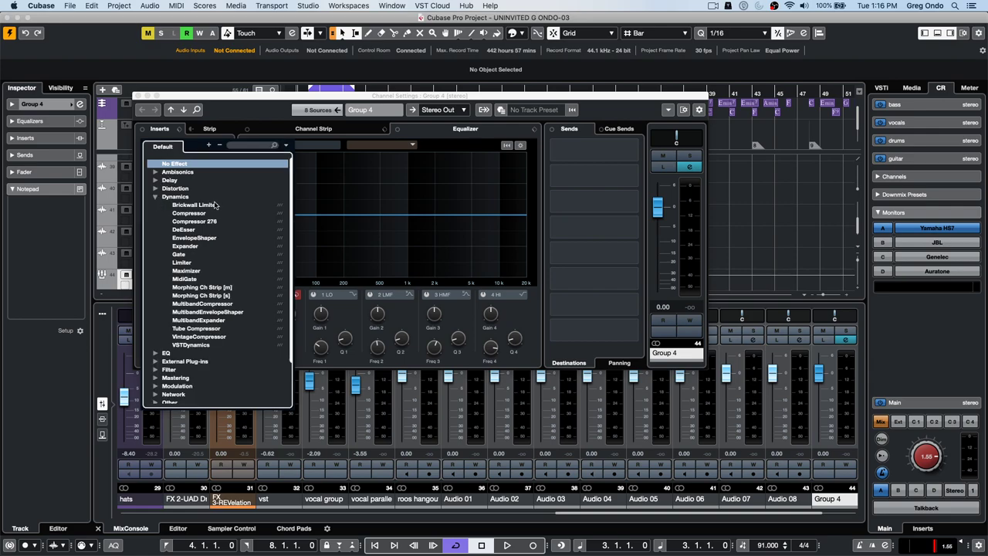
pyautogui.click(215, 207)
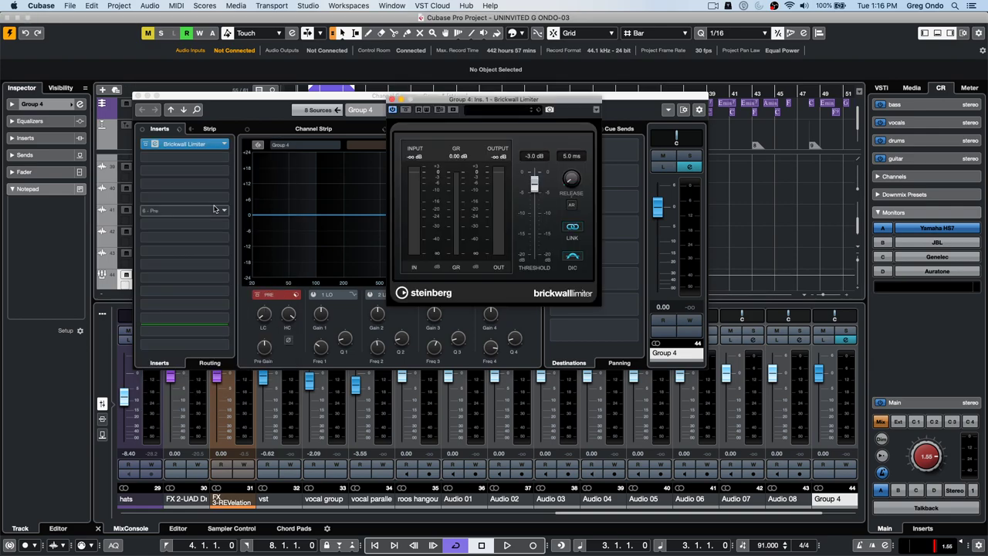
pyautogui.click(514, 112)
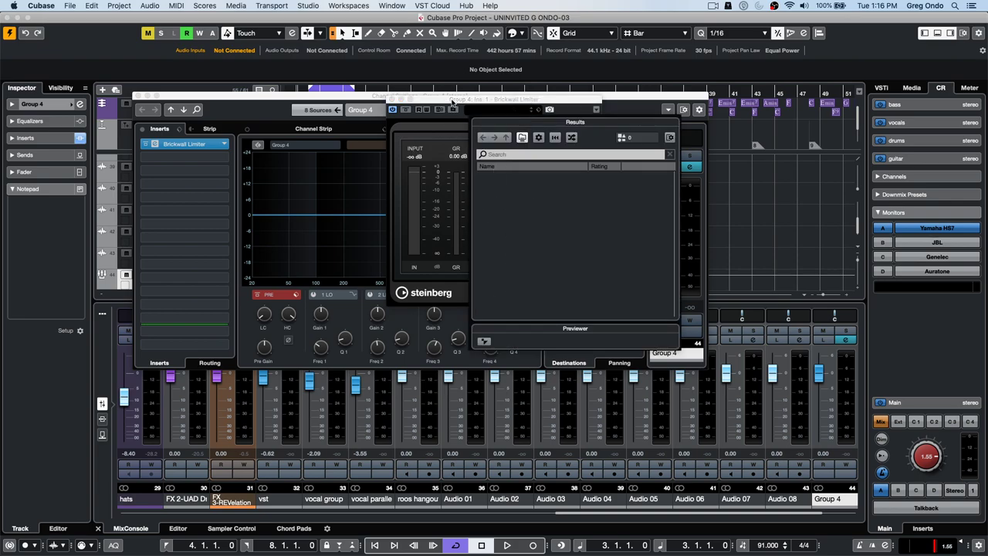
pyautogui.click(452, 104)
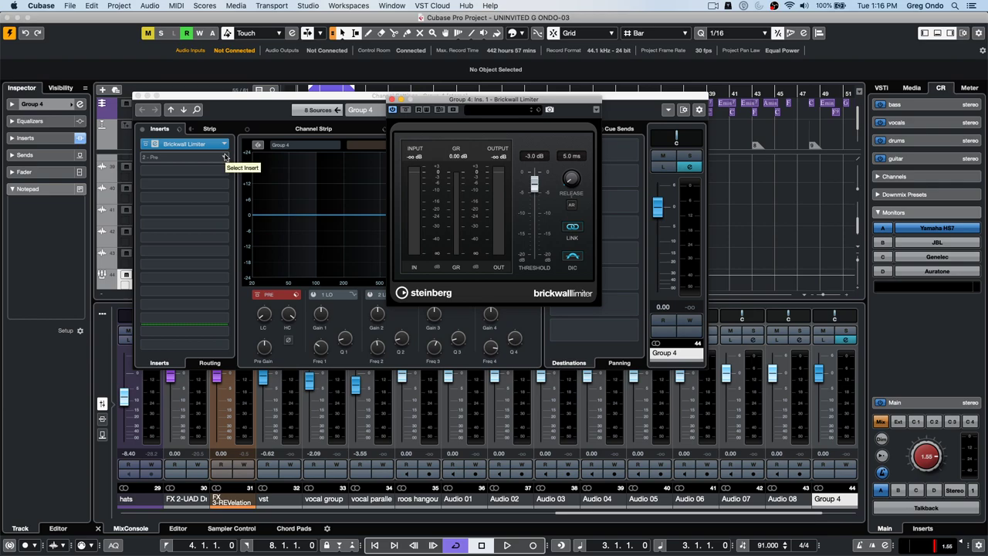
# - Load MultibandCompressor from Dynamics into Group 4's insert slot 2 and browse its presets
pyautogui.click(224, 159)
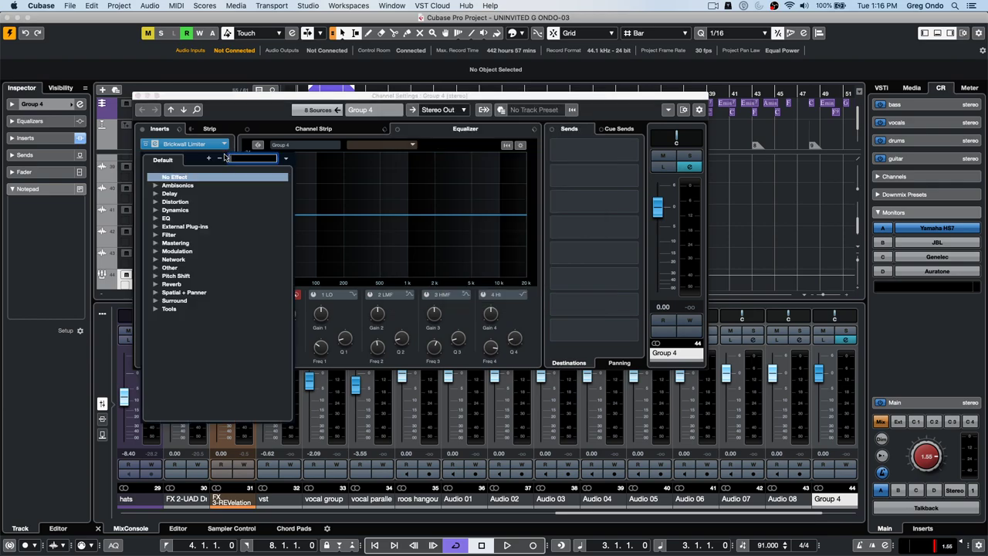
pyautogui.click(156, 210)
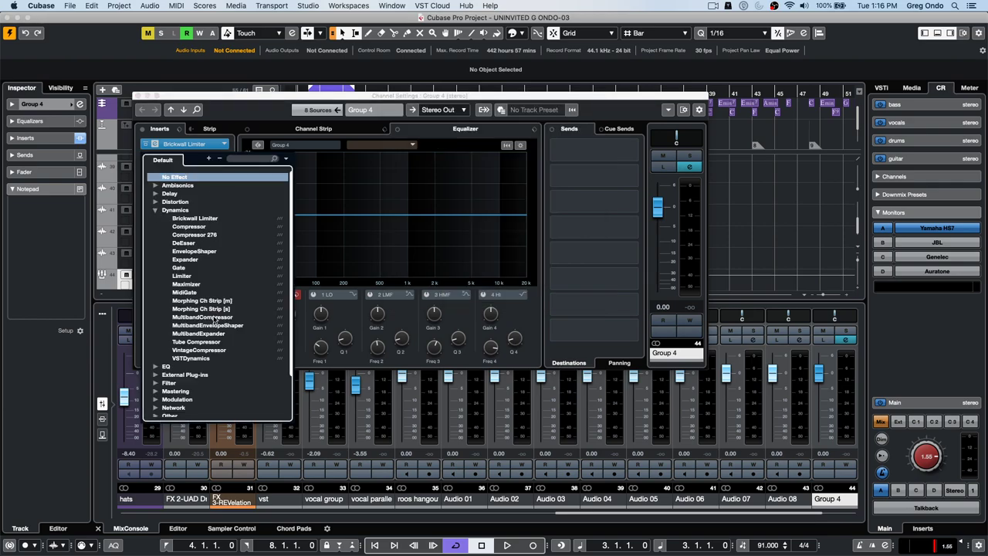
pyautogui.click(215, 317)
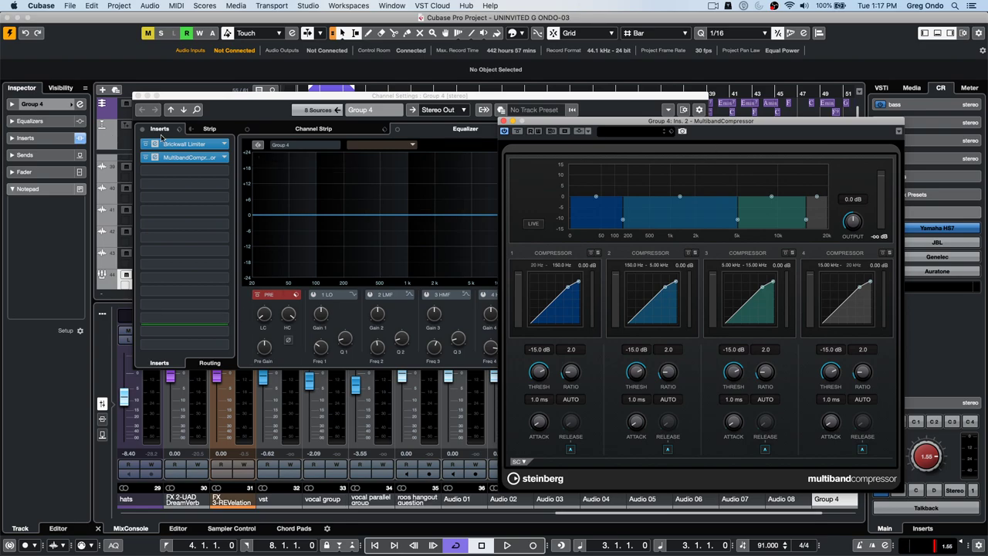
pyautogui.click(647, 133)
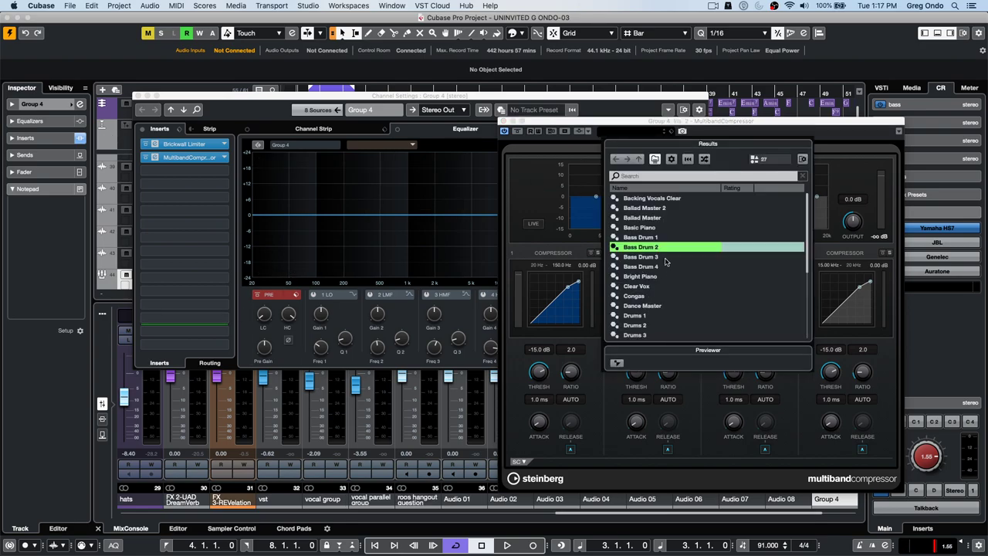
pyautogui.scroll(-3, 667, 262)
pyautogui.scroll(3, 667, 263)
pyautogui.scroll(-3, 667, 262)
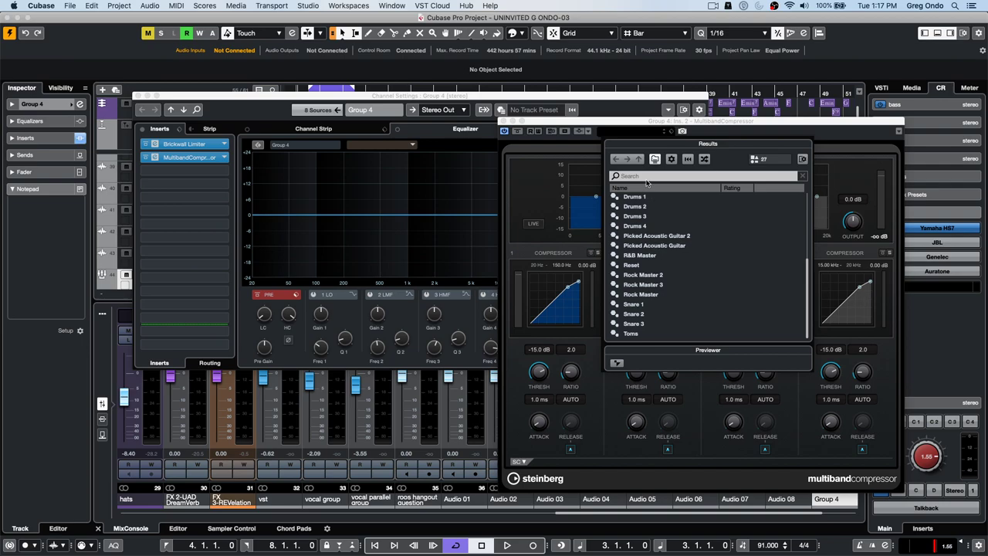
pyautogui.click(503, 121)
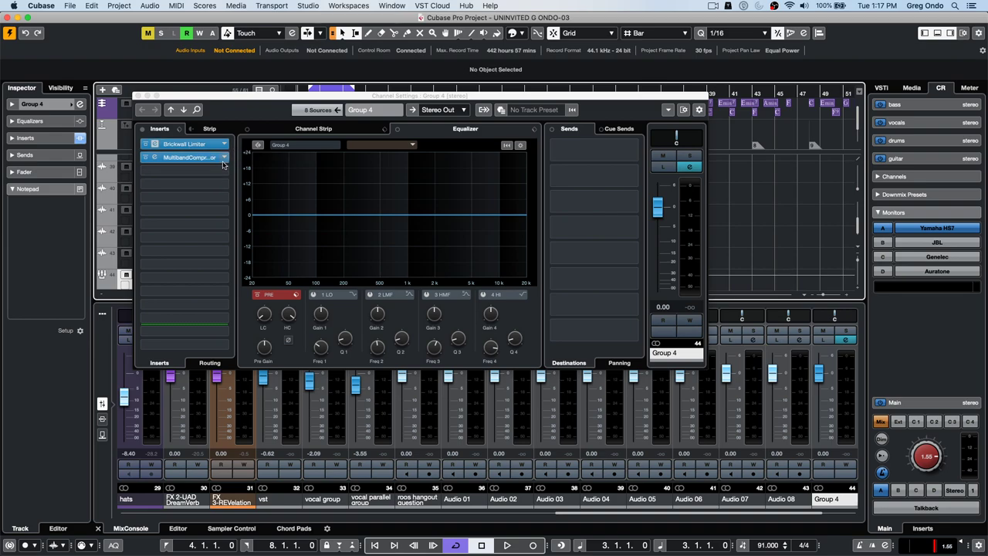
# - Set Group 4's insert slot 2 to No Effect, removing the MultibandCompressor
pyautogui.click(202, 159)
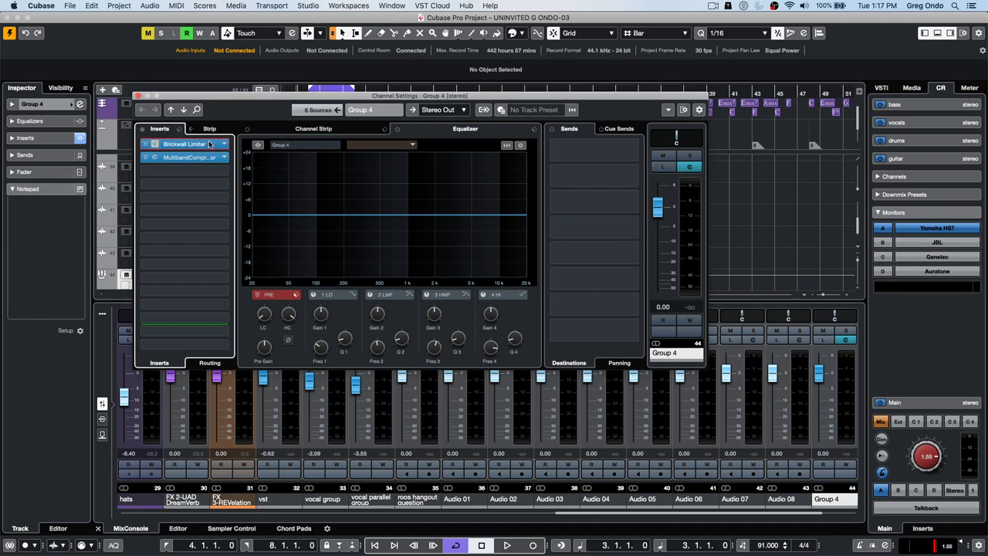
pyautogui.click(213, 158)
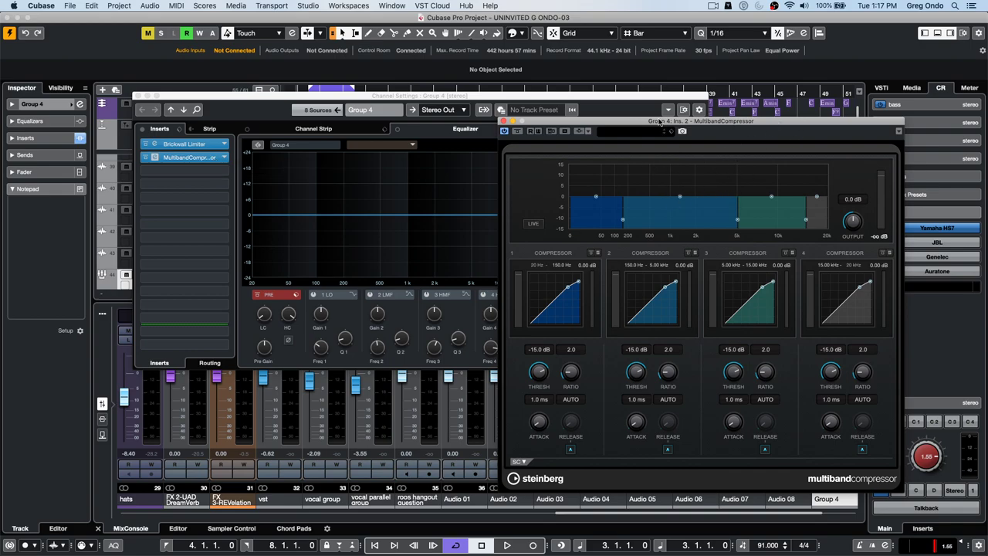
pyautogui.moveTo(664, 124); pyautogui.dragTo(414, 126)
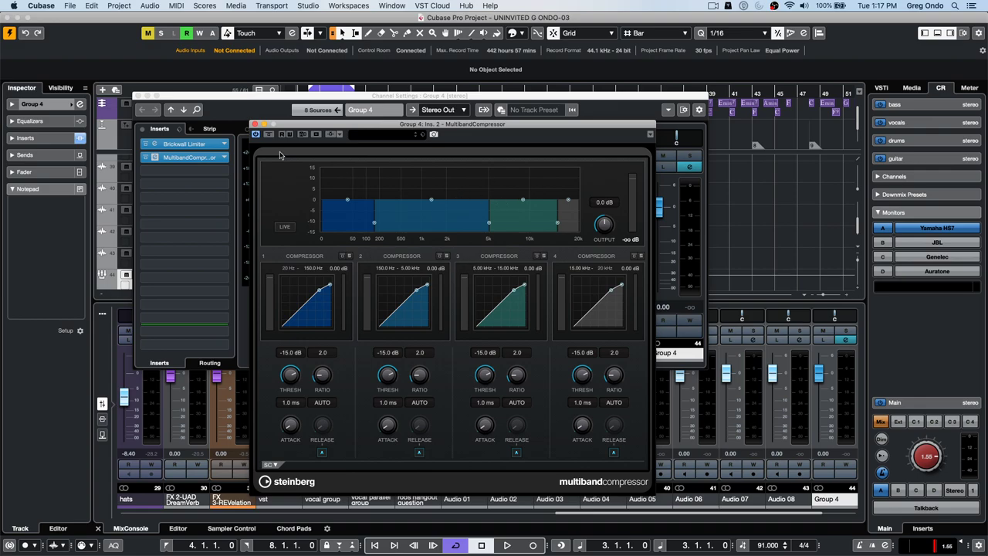
pyautogui.click(257, 125)
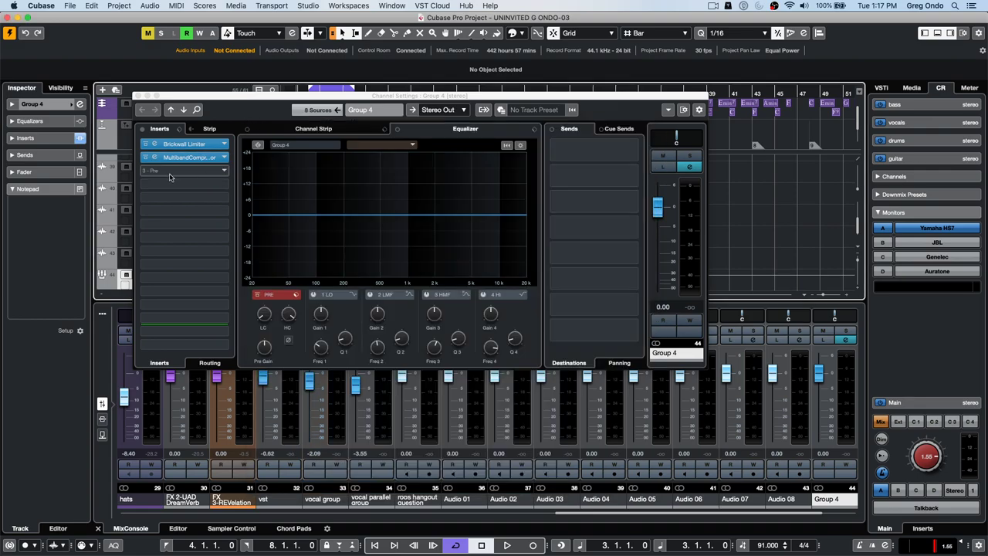
pyautogui.click(224, 157)
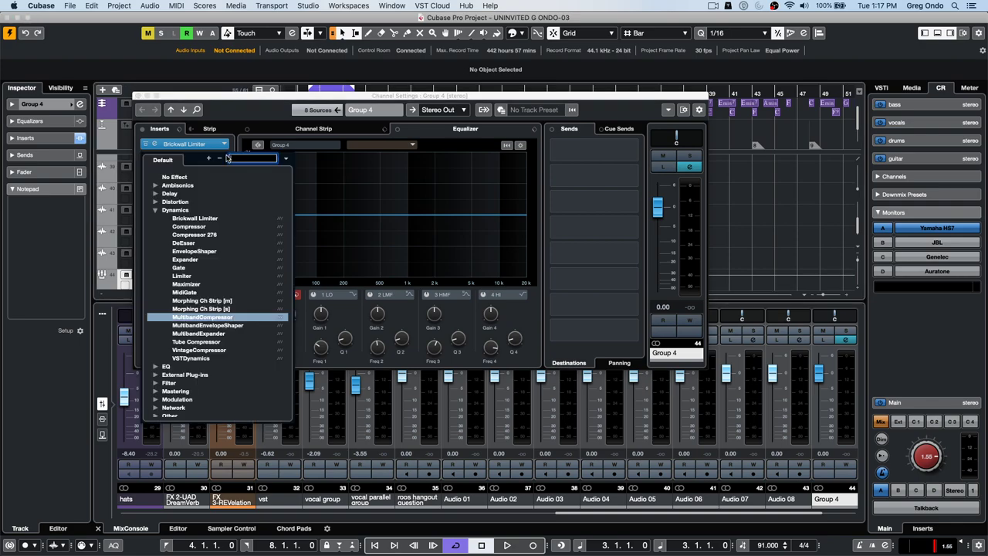
pyautogui.click(178, 177)
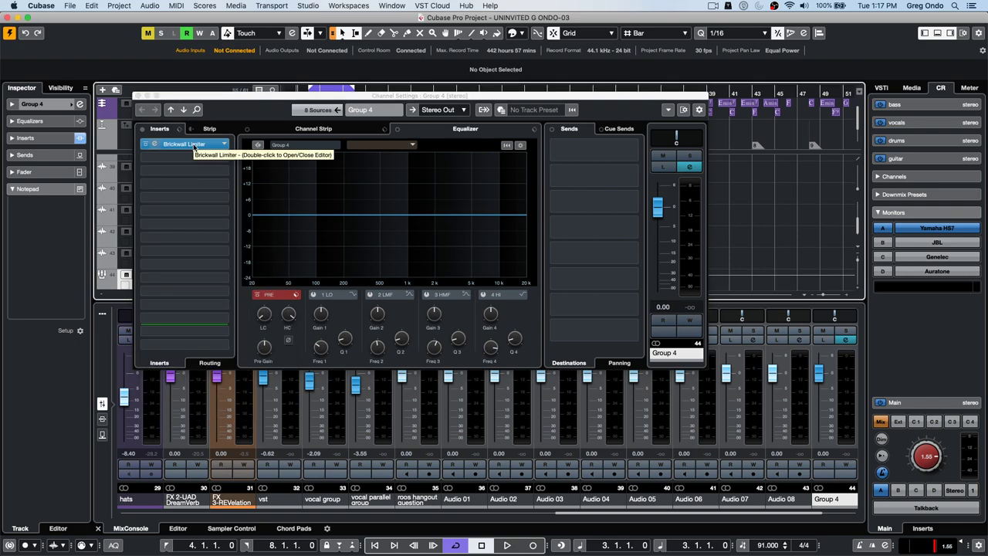
# - Open the Brickwall Limiter editor, then close Channel Settings and the limiter window
pyautogui.click(197, 145)
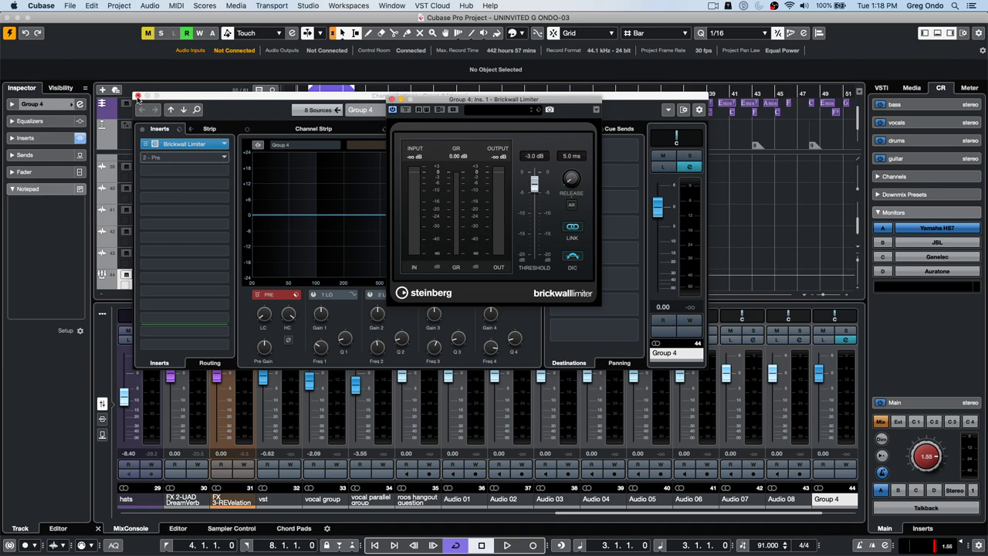
pyautogui.click(140, 98)
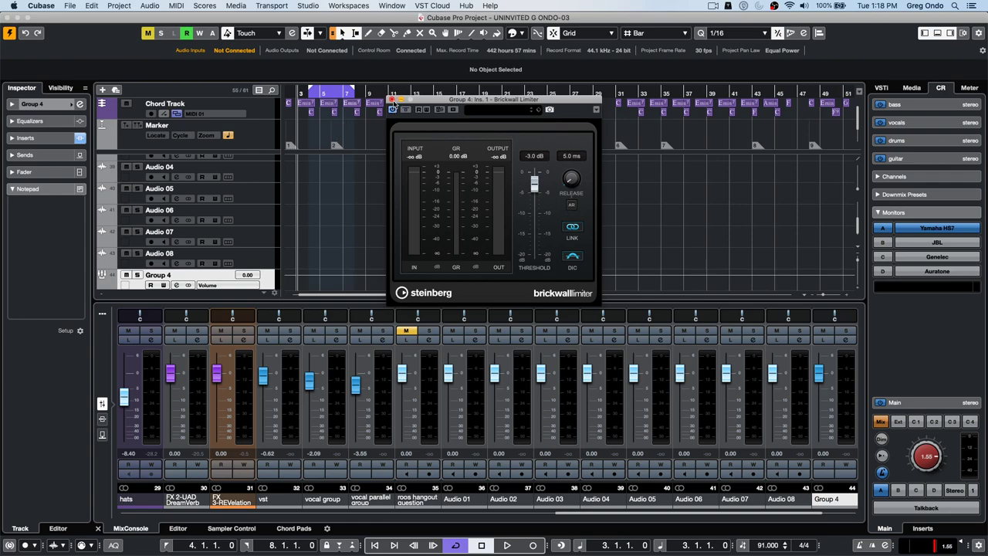
pyautogui.click(392, 100)
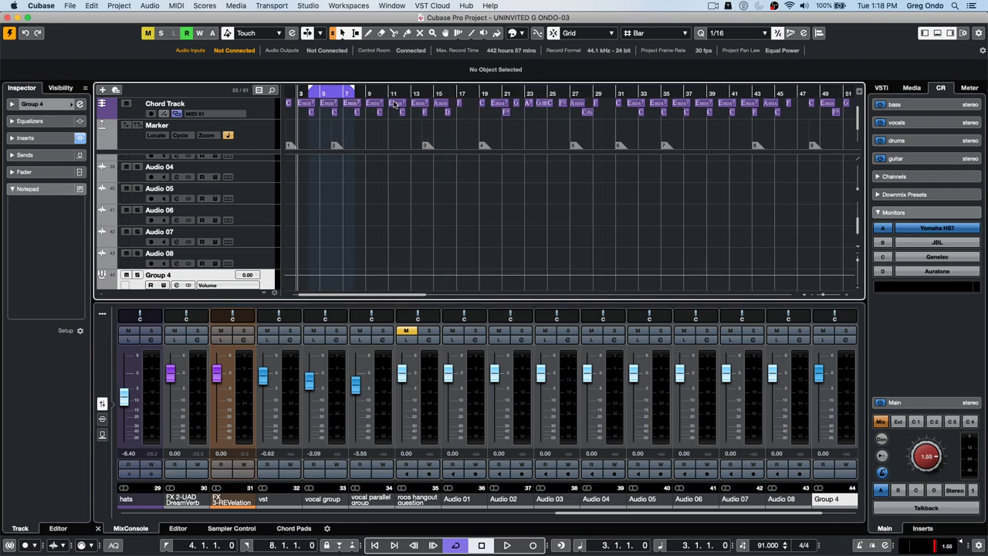
pyautogui.click(306, 6)
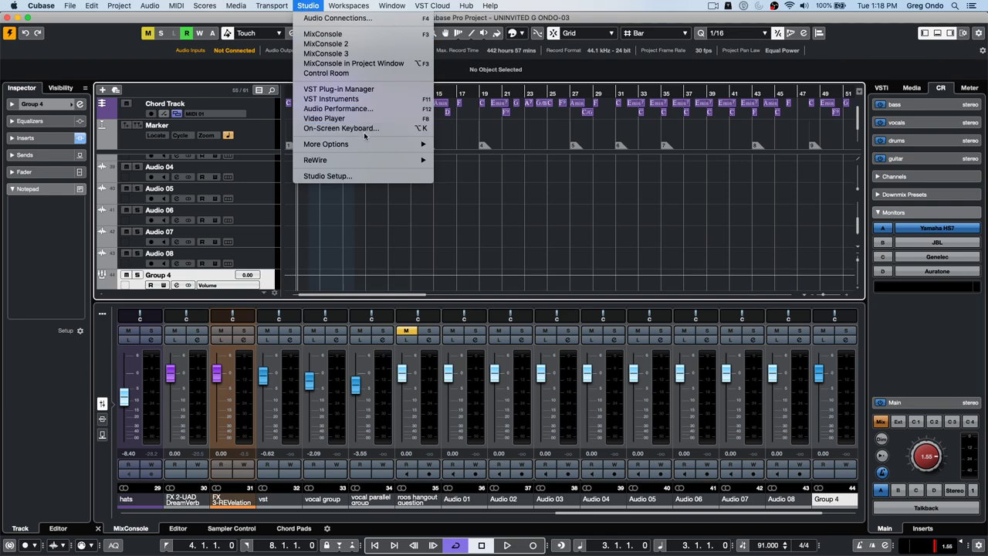
pyautogui.moveTo(365, 145)
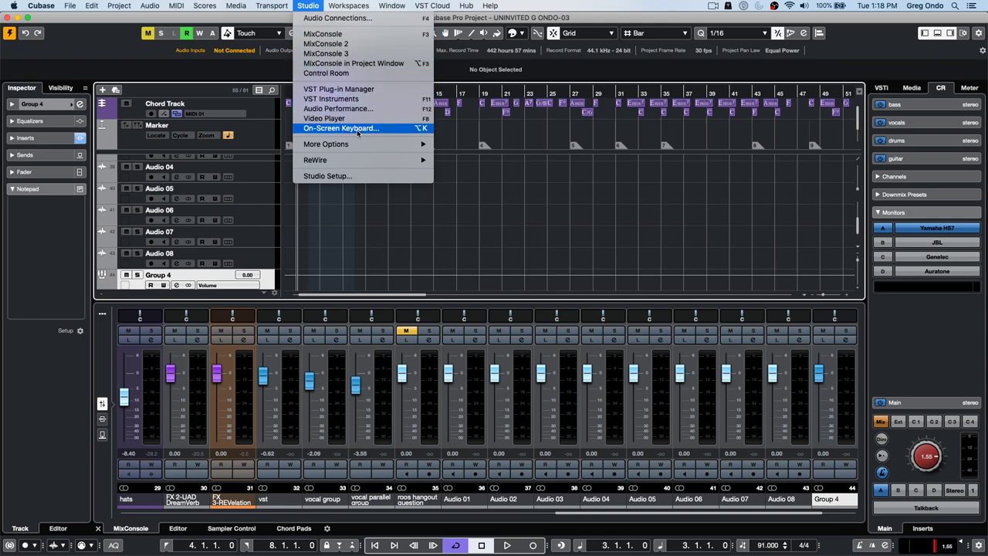
pyautogui.click(463, 160)
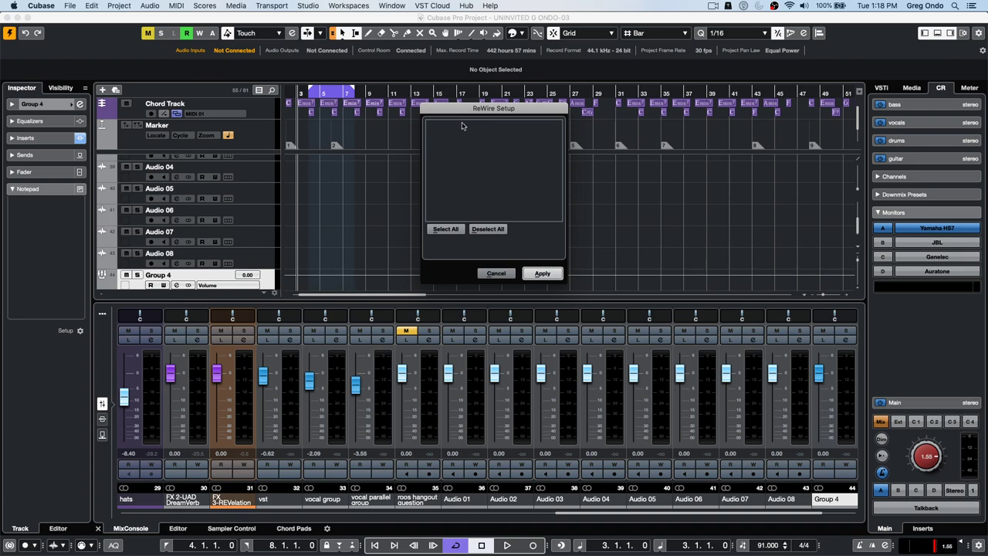
pyautogui.click(478, 127)
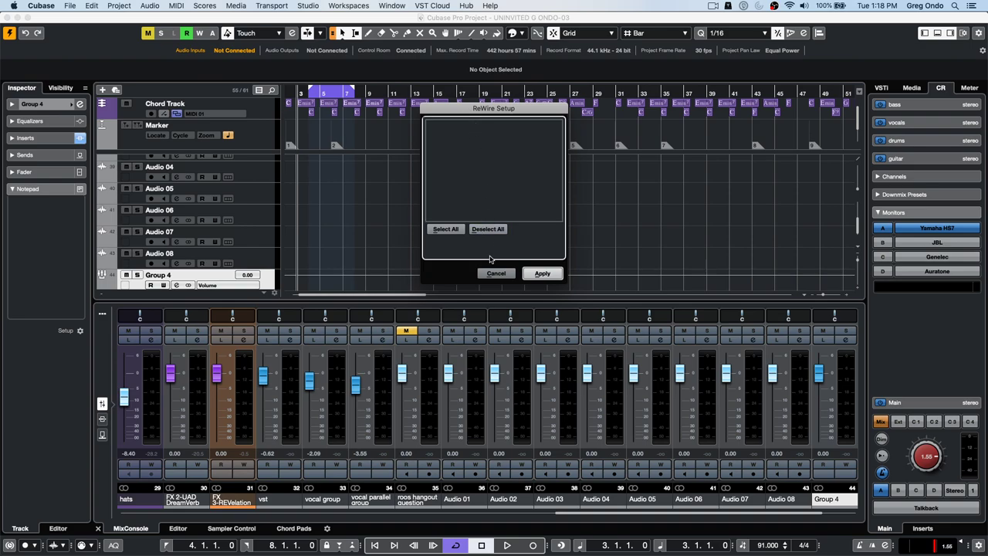
pyautogui.click(452, 232)
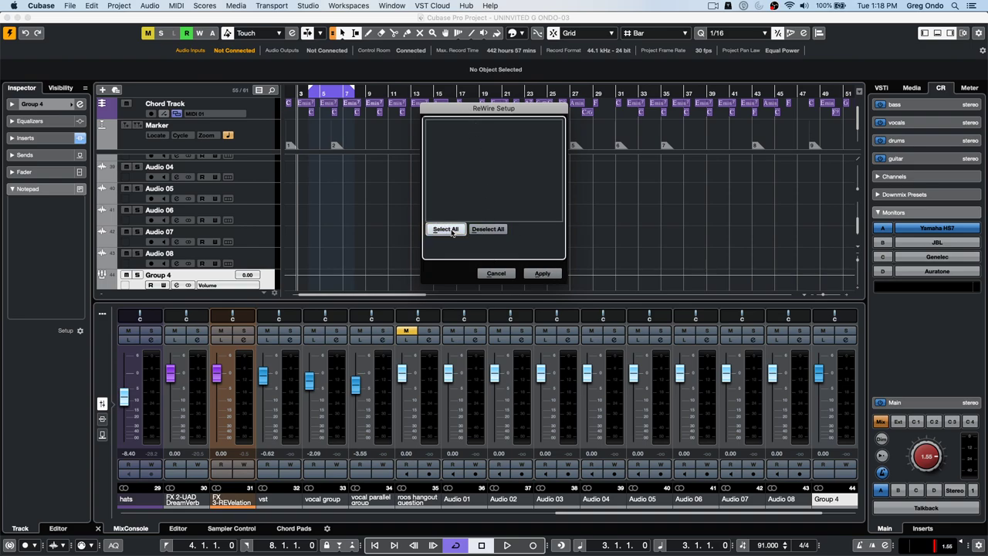
pyautogui.click(545, 275)
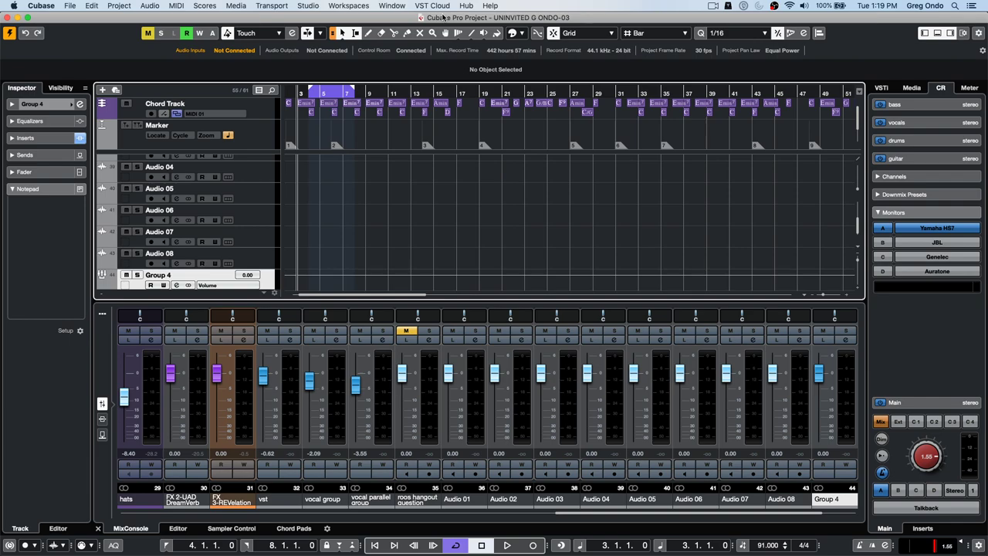
# - Revert the project to its last saved version and answer the prompt about newly created files
pyautogui.click(70, 7)
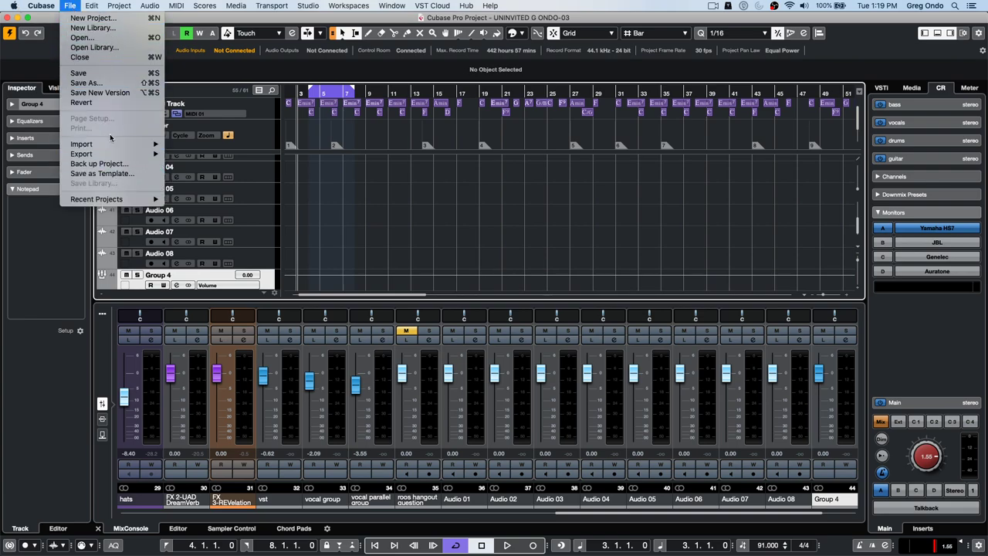
pyautogui.click(100, 103)
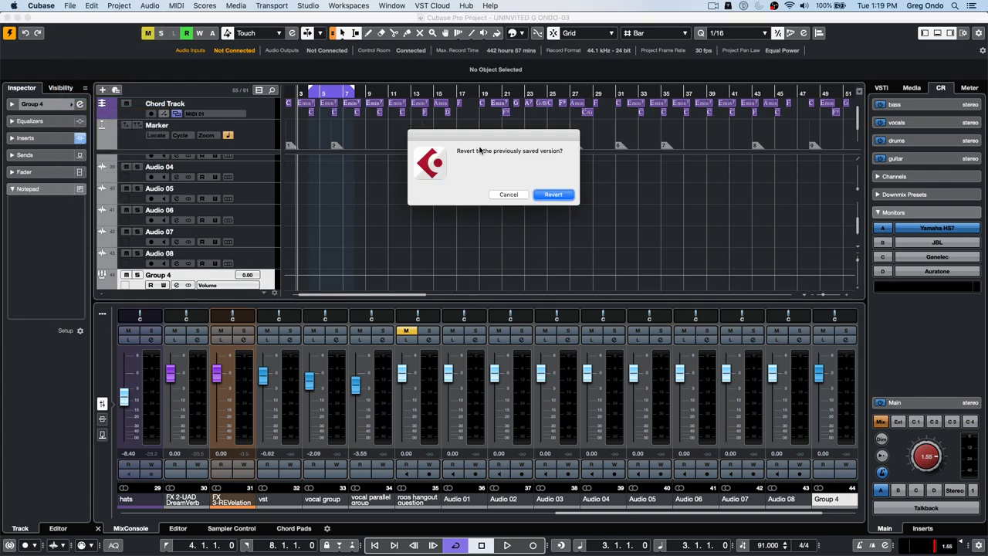
pyautogui.click(550, 195)
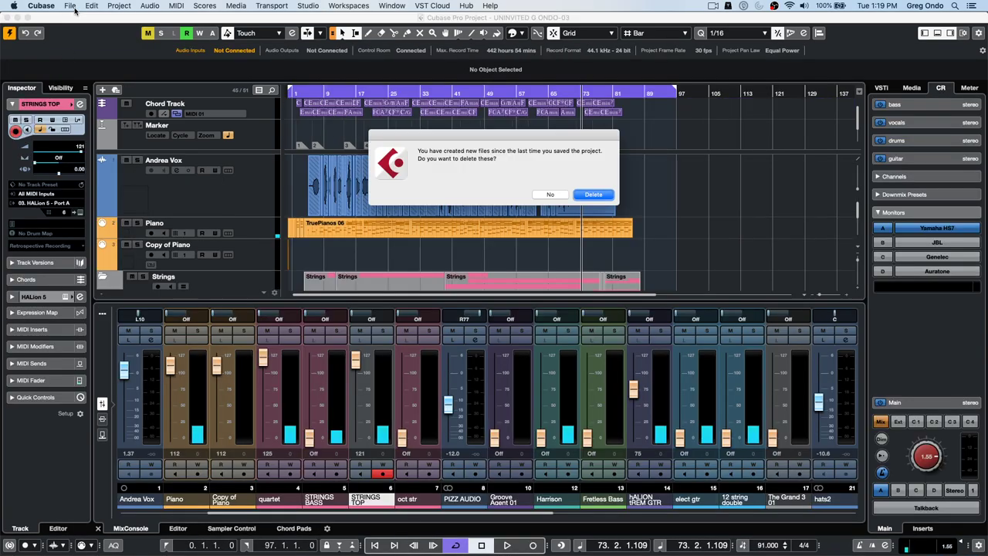
pyautogui.click(71, 7)
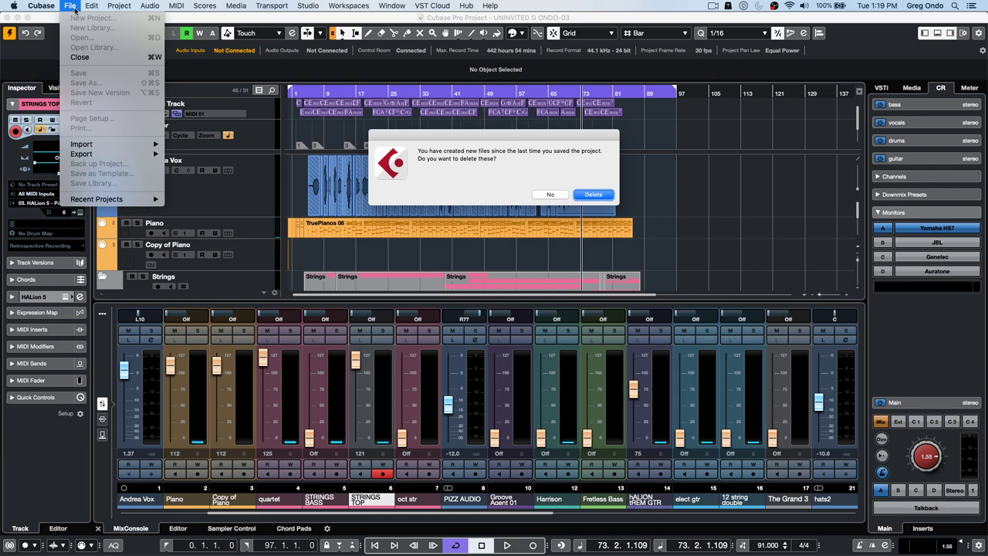
pyautogui.click(590, 194)
pyautogui.click(590, 194)
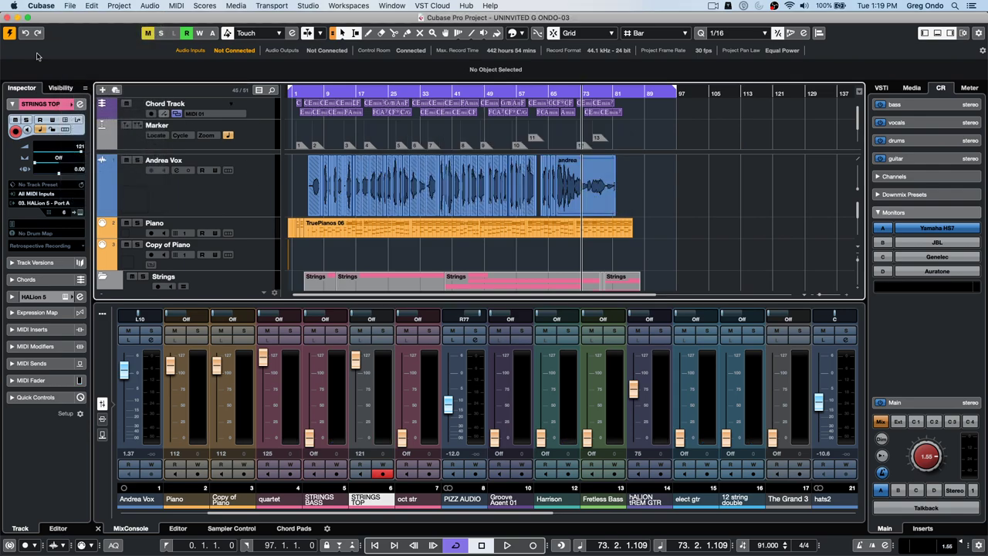
# - Create a new empty project, confirming its project folder
pyautogui.click(70, 6)
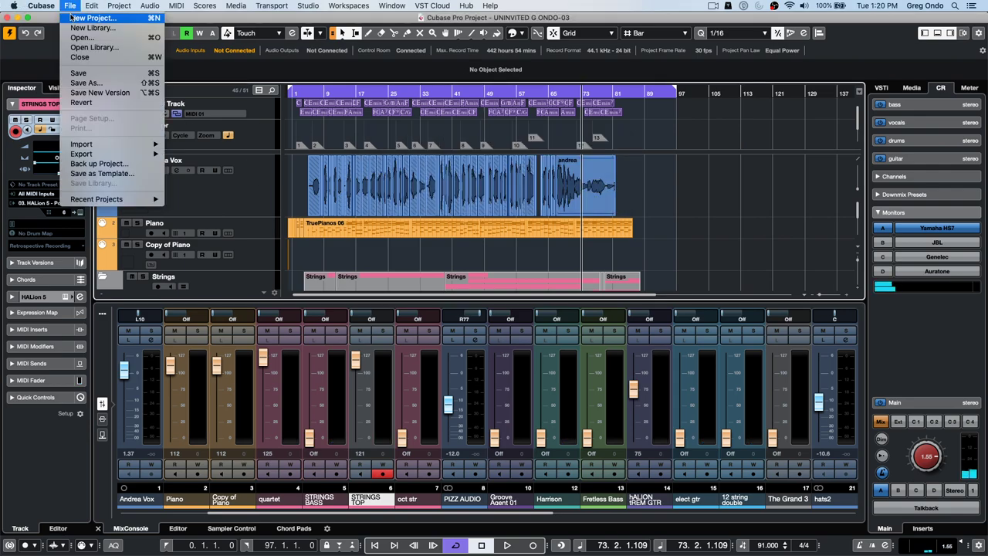
pyautogui.click(73, 18)
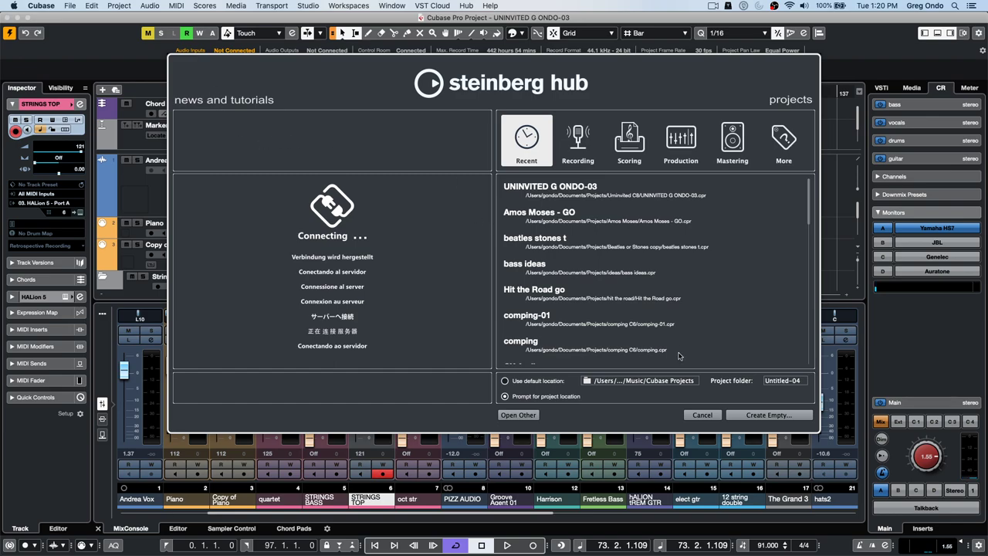
pyautogui.click(769, 415)
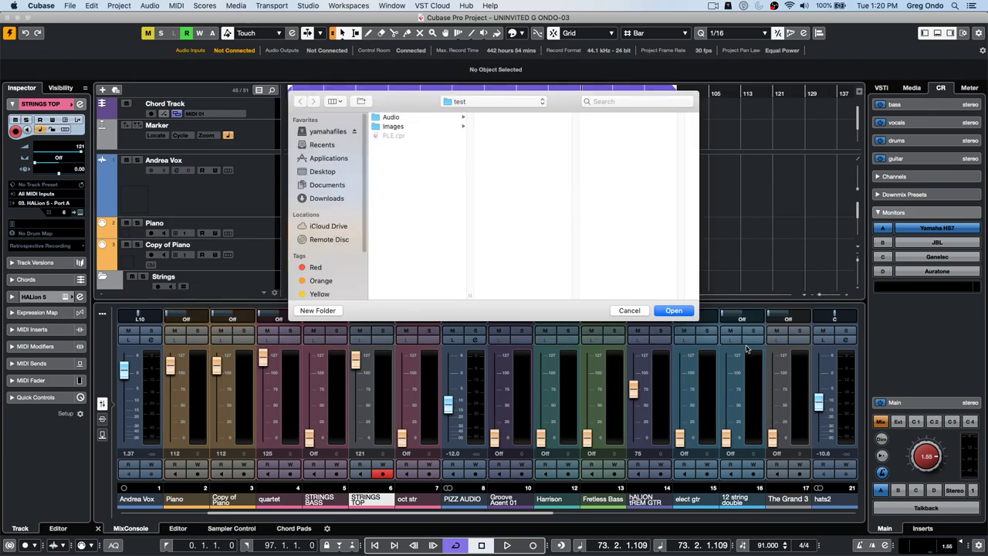
pyautogui.click(677, 311)
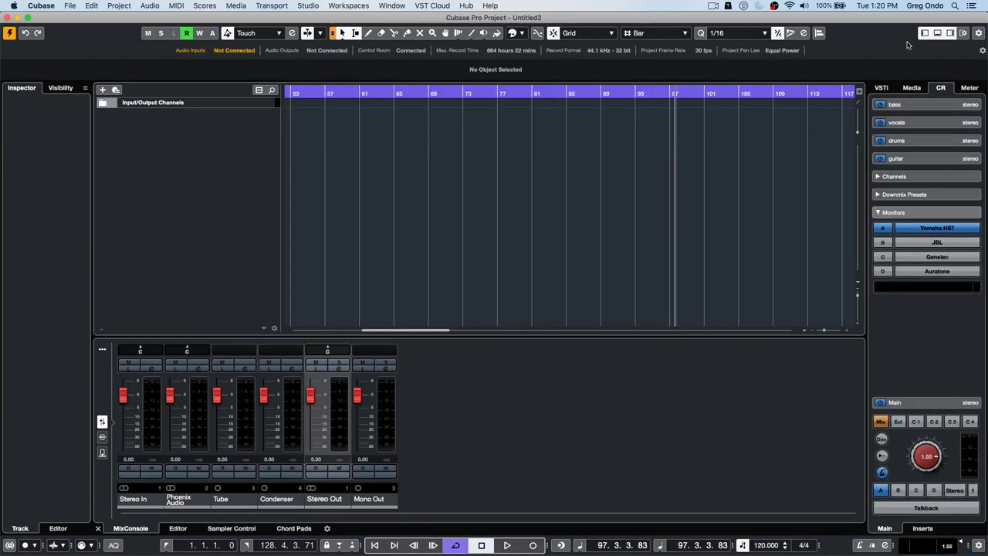
# - Add a Groove Agent SE instrument track from the VST Instruments rack and move its window aside
pyautogui.click(883, 88)
pyautogui.click(951, 120)
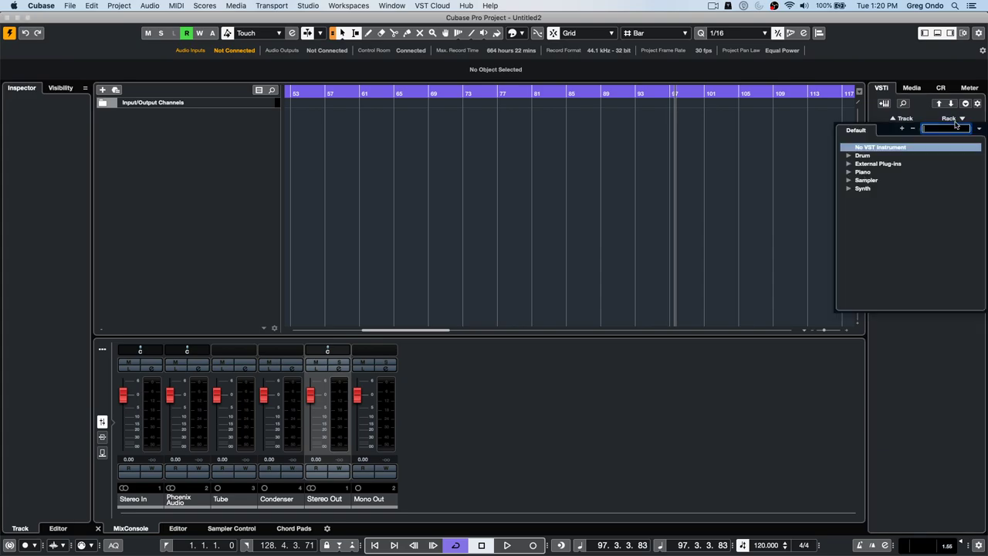
pyautogui.click(901, 119)
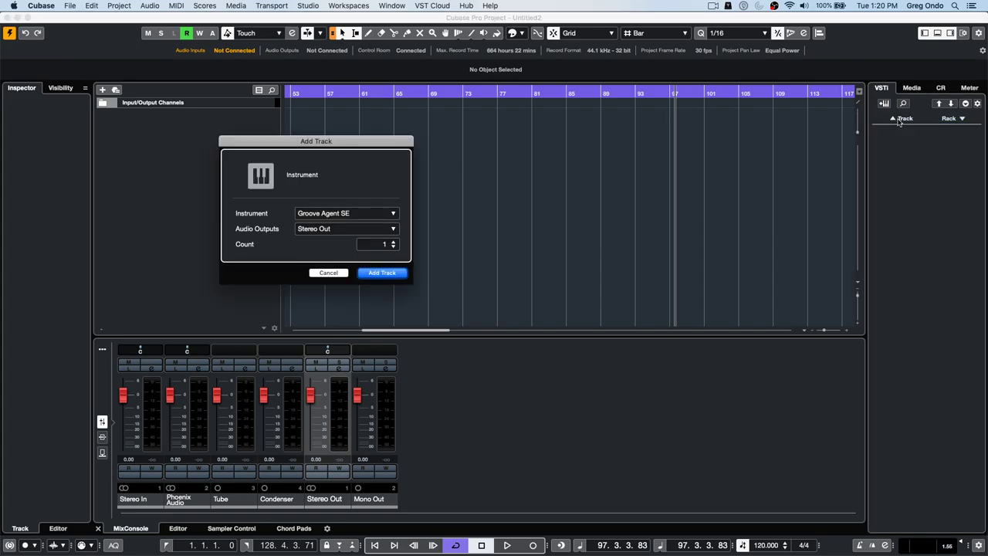
pyautogui.click(382, 274)
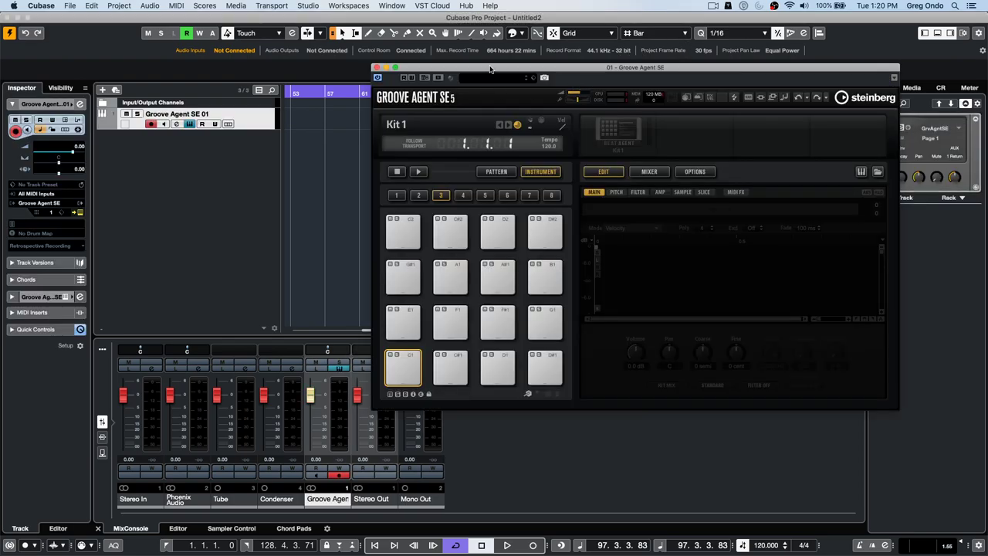
pyautogui.moveTo(492, 58); pyautogui.dragTo(374, 47)
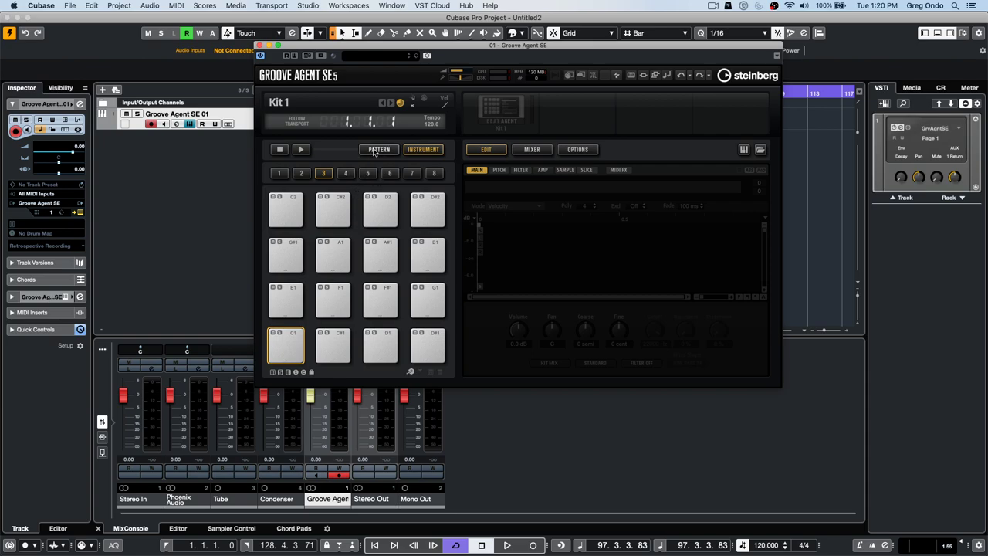
# - Load Dubstep Kit 01 into Groove Agent SE using the Electronica/Dance kit filter
pyautogui.rightClick(485, 108)
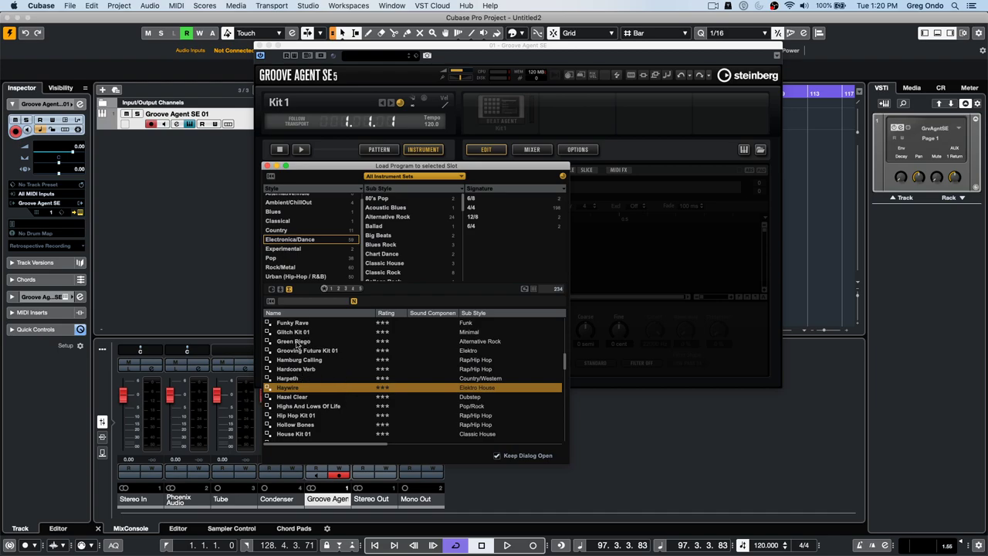
pyautogui.scroll(15, 309, 359)
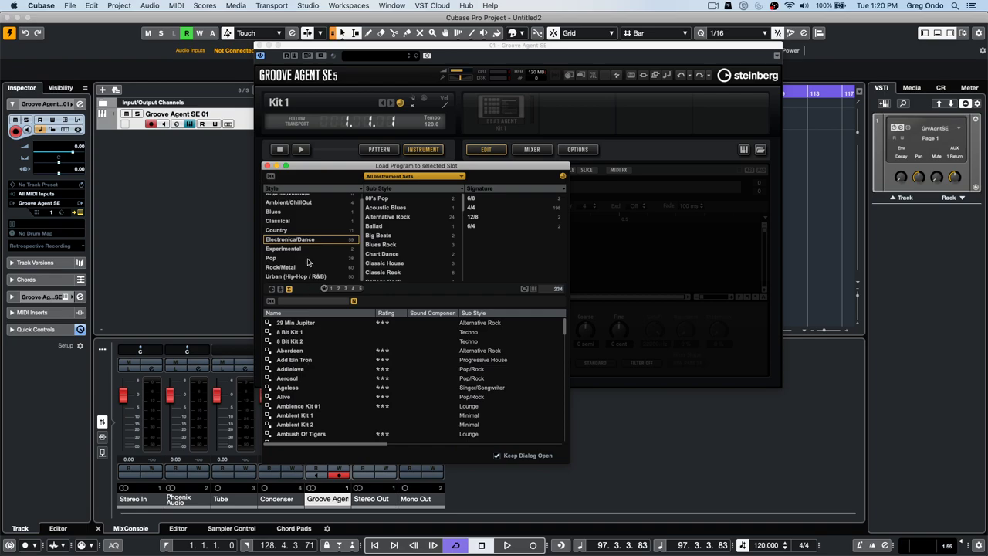
pyautogui.click(323, 241)
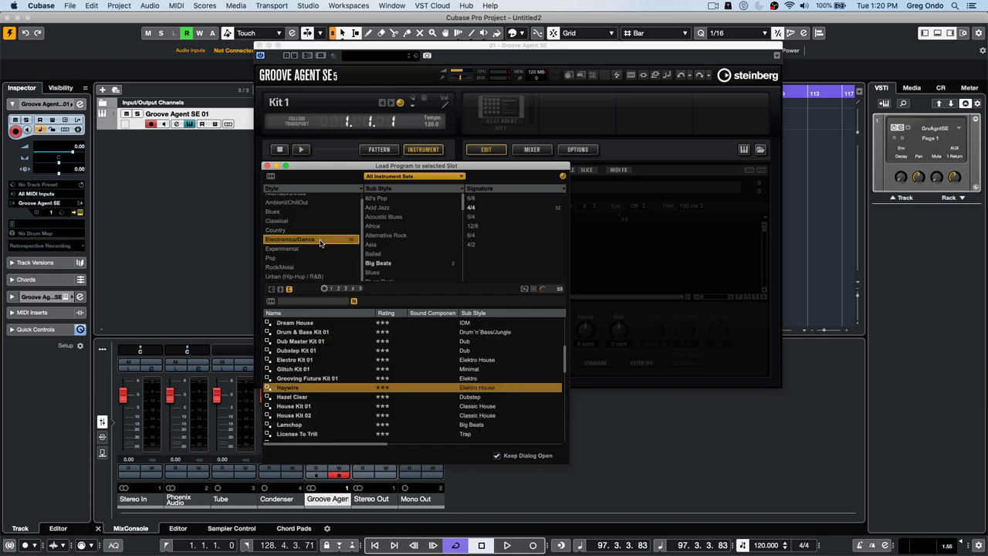
pyautogui.click(309, 350)
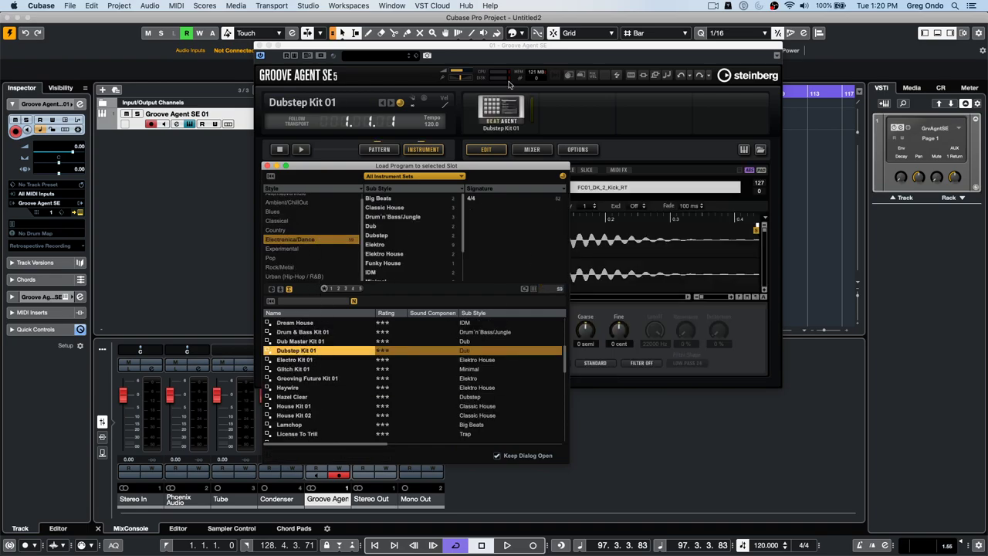
# - Audition the Dubstep Kit 01 pads, including Hi Hat Closed 1, then select the Hit 1 pad
pyautogui.click(302, 150)
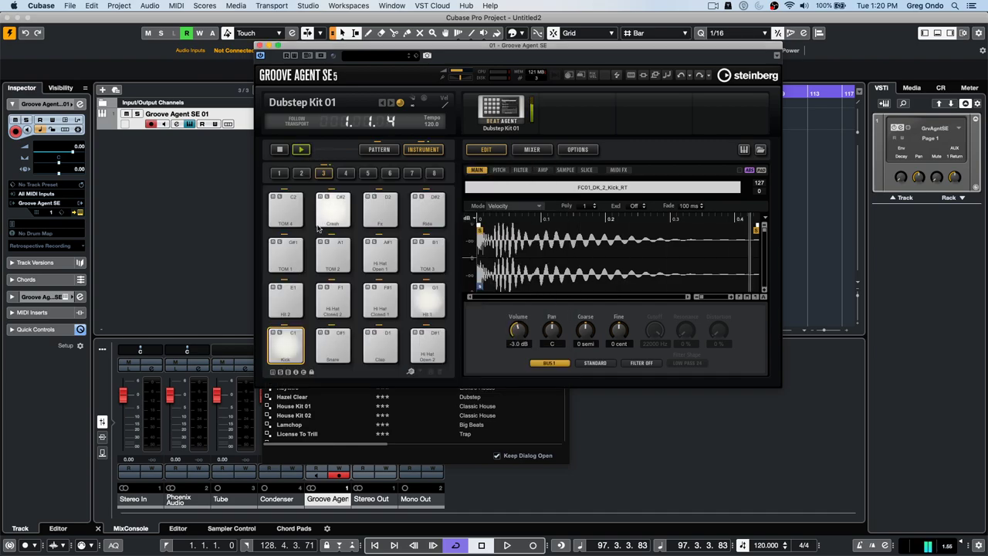
pyautogui.click(383, 304)
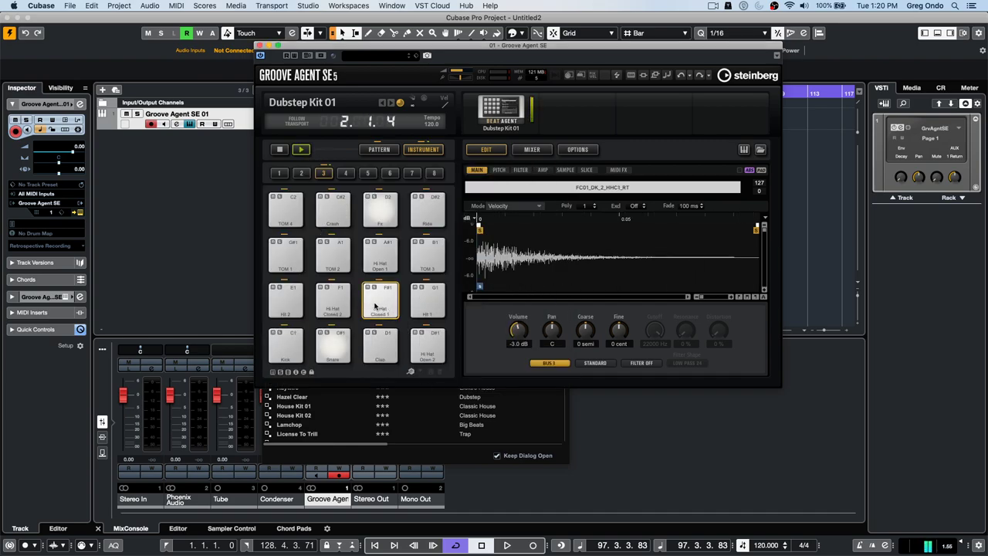
pyautogui.click(280, 150)
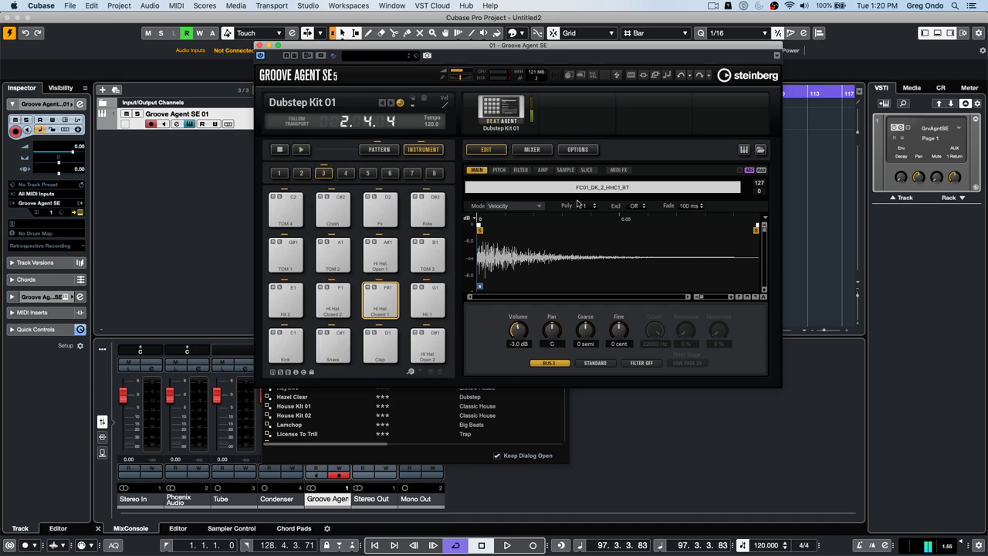
pyautogui.click(424, 304)
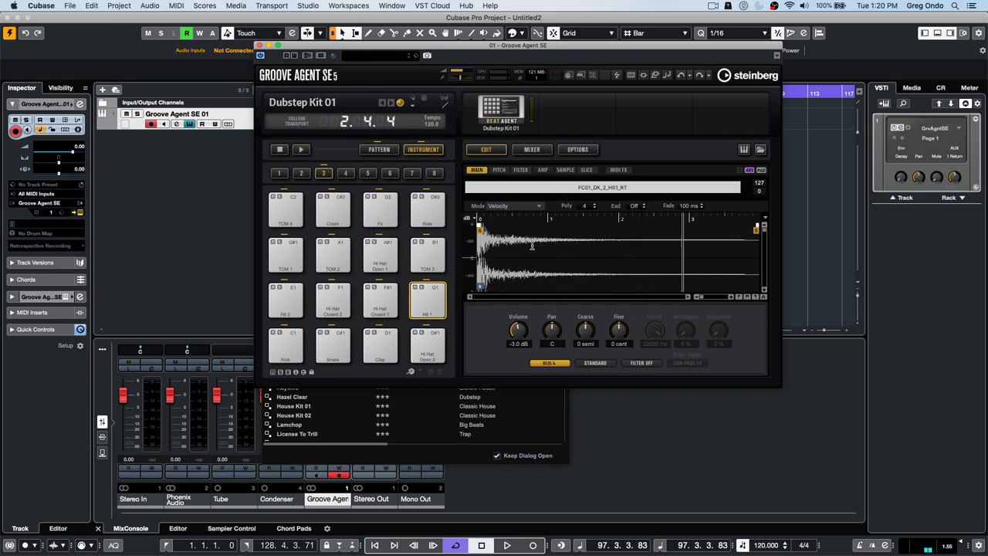
# - With playback running and automation read on, give Hit 1's amp envelope a rising attack
pyautogui.click(507, 545)
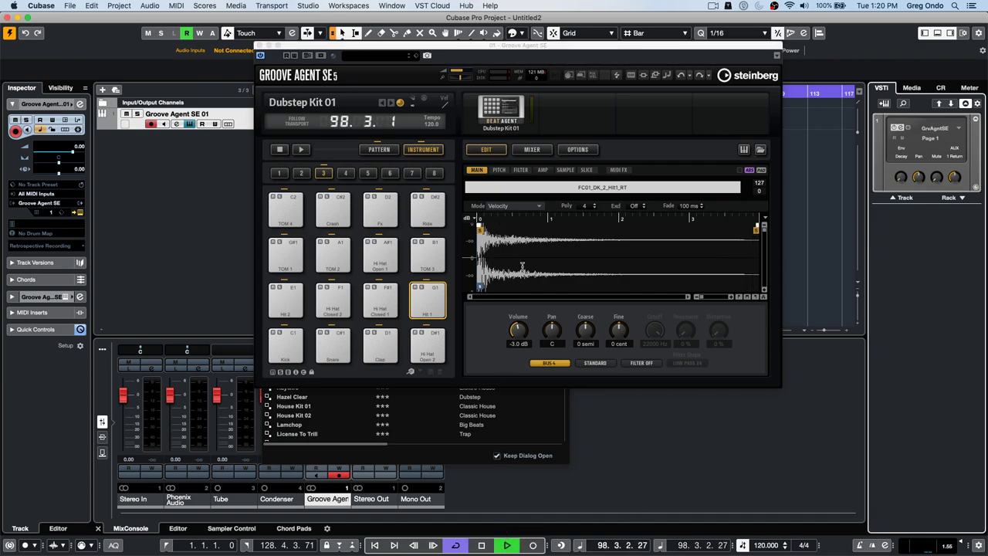
pyautogui.click(292, 57)
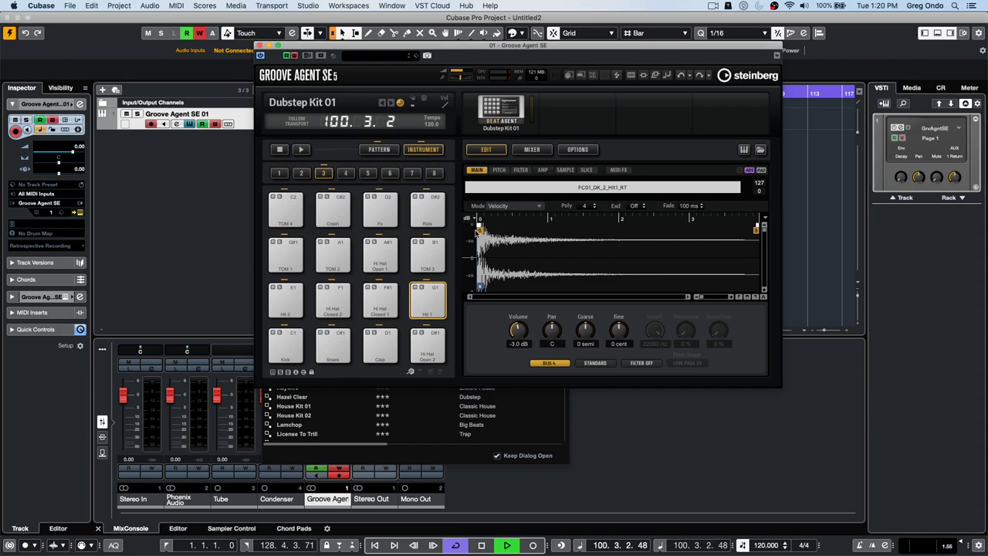
pyautogui.click(543, 171)
pyautogui.moveTo(468, 230)
pyautogui.mouseDown()
pyautogui.moveTo(555, 233)
pyautogui.moveTo(468, 234)
pyautogui.mouseUp()
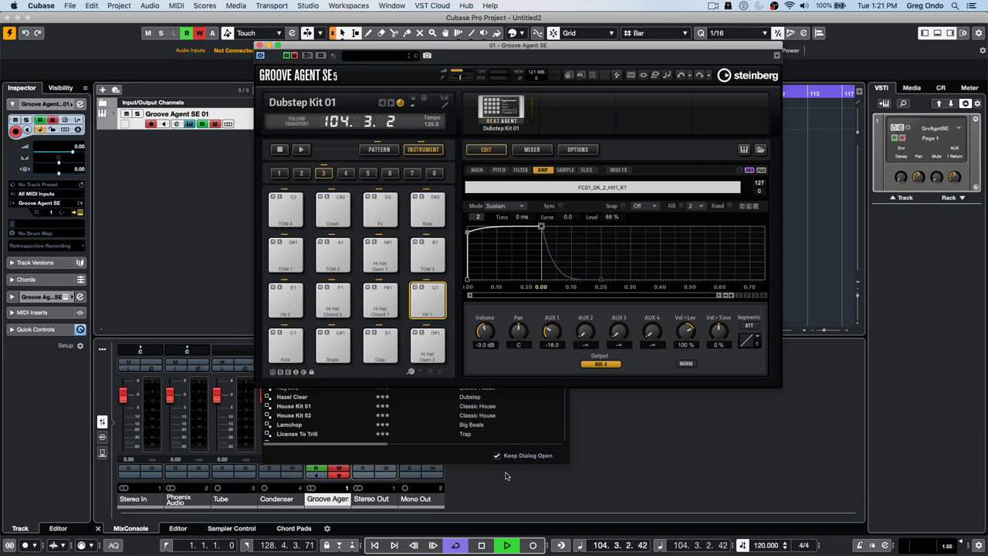
# - Lengthen the Hit 1 pad's amp attack to about 126 ms at 92% level
pyautogui.click(413, 546)
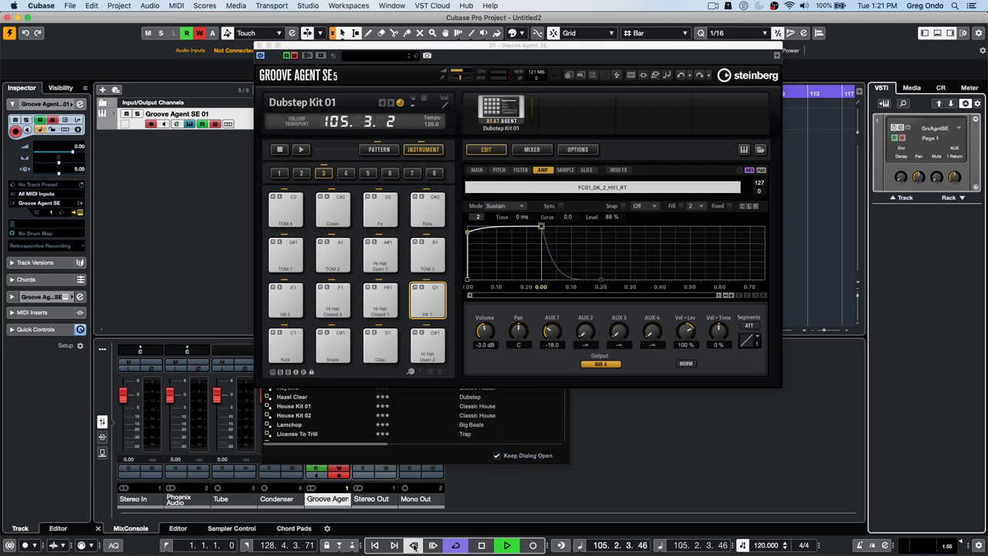
pyautogui.moveTo(351, 49); pyautogui.dragTo(428, 216)
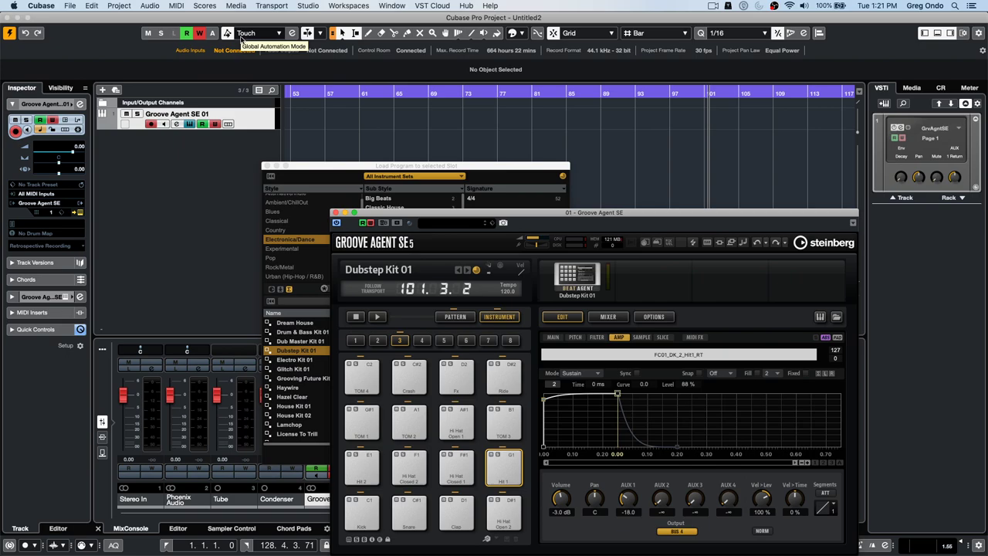
pyautogui.moveTo(435, 215); pyautogui.dragTo(402, 125)
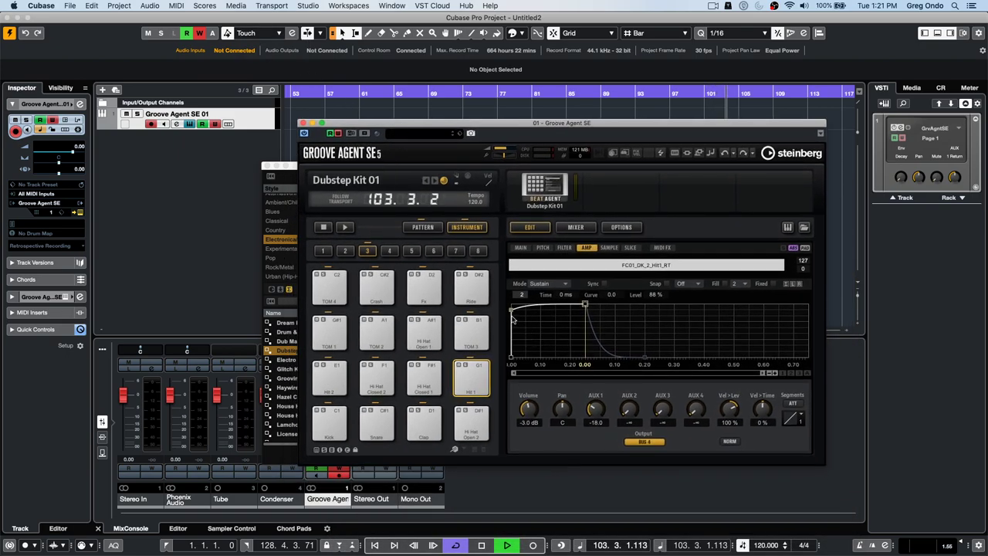
pyautogui.moveTo(514, 313); pyautogui.dragTo(548, 306)
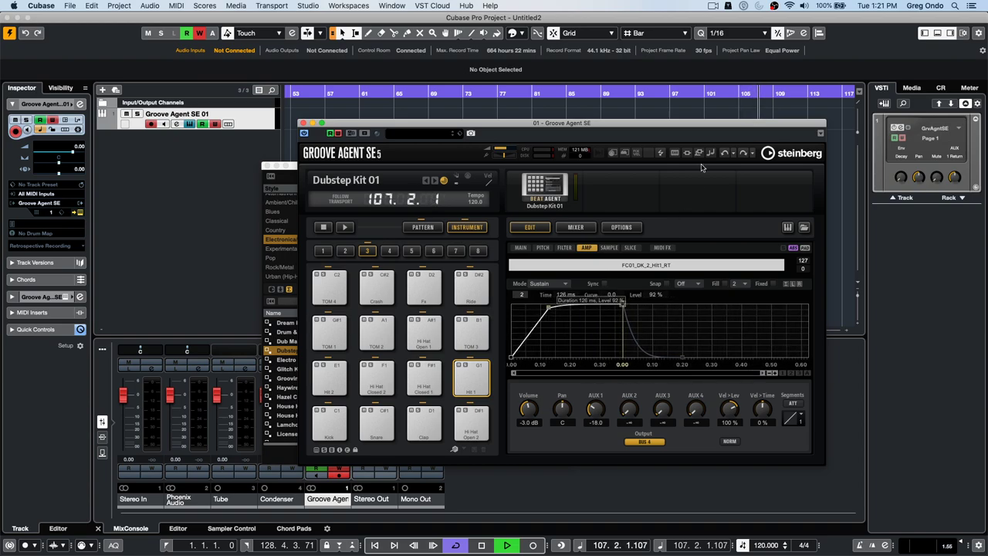
# - Audition Hit 1 from bar 101, select the Kick pad, and start recording the Groove Agent track
pyautogui.click(706, 95)
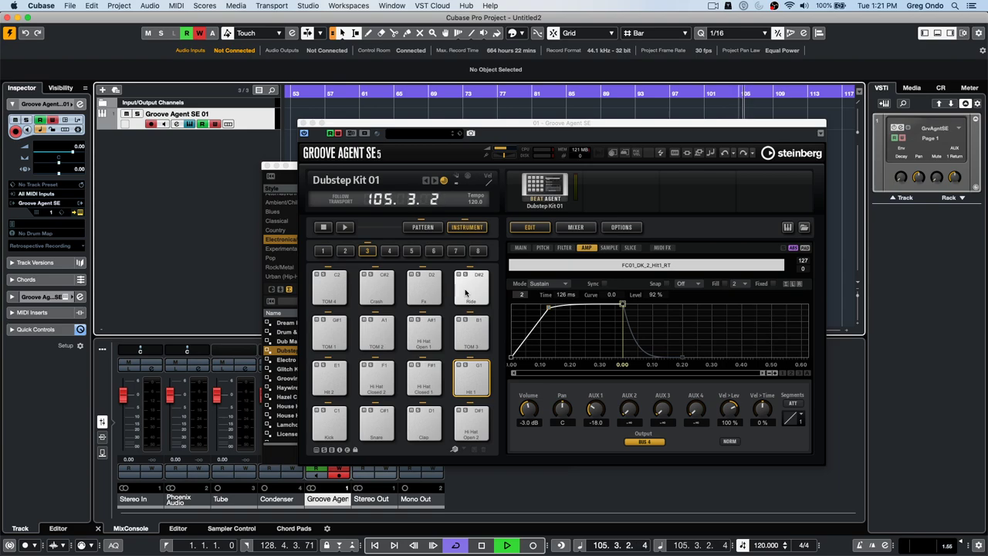
pyautogui.press('space')
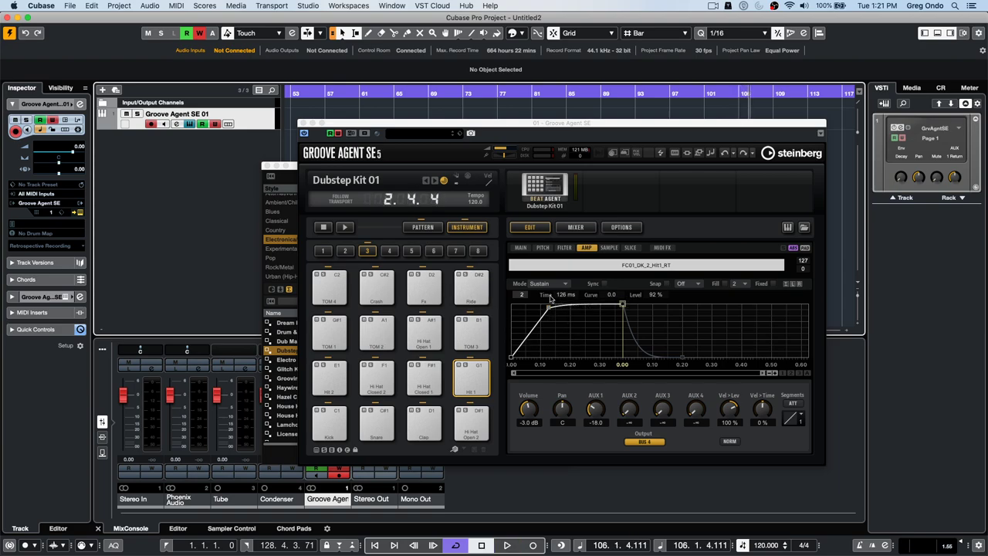
pyautogui.click(471, 379)
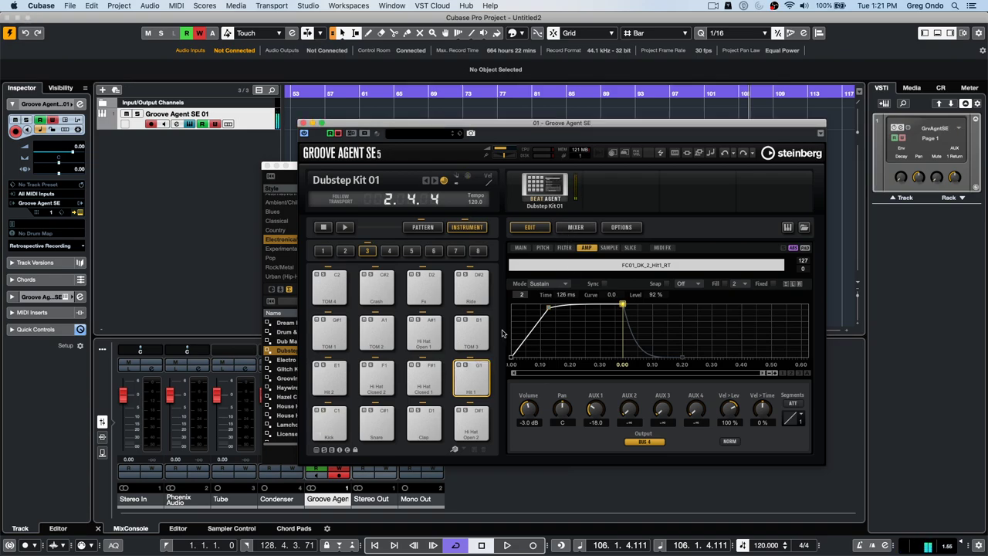
pyautogui.click(322, 420)
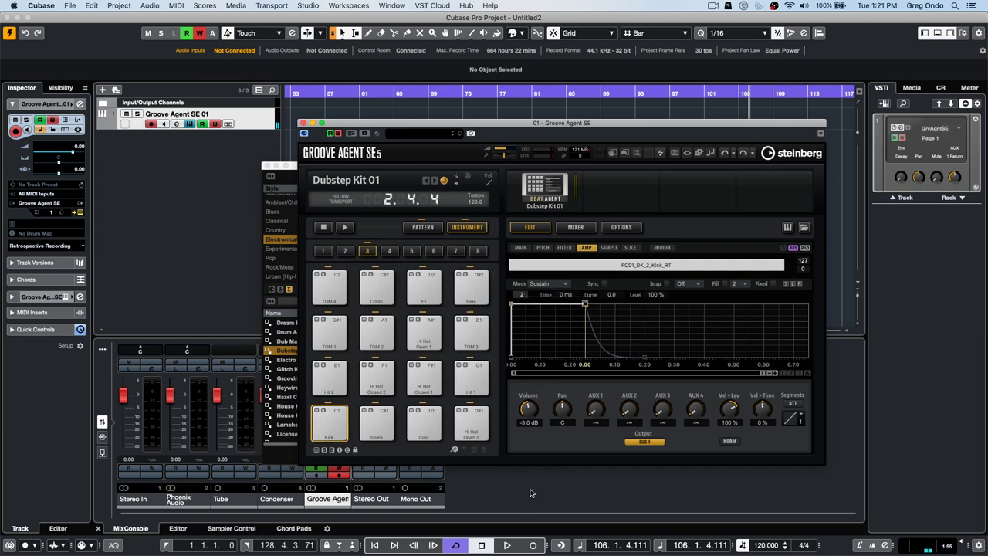
pyautogui.click(533, 546)
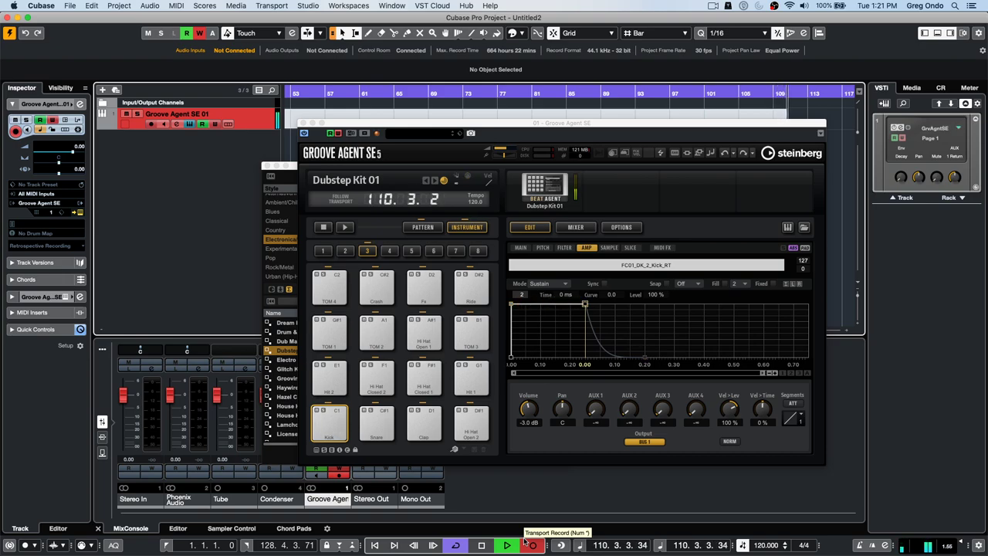
# - Stop recording and set the kick pad's amp attack to 20 ms, auditioning from bars 105 and 106
pyautogui.press('space')
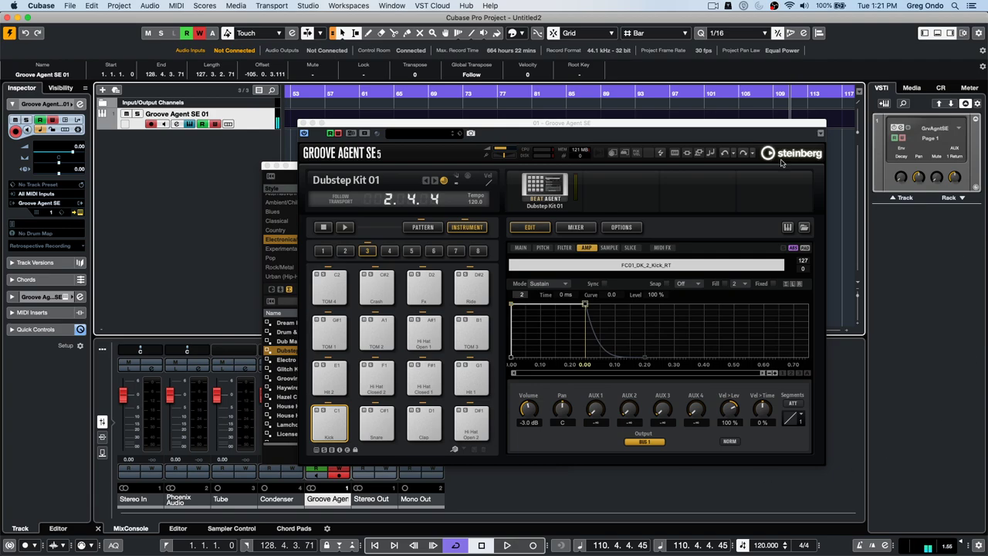
pyautogui.click(739, 95)
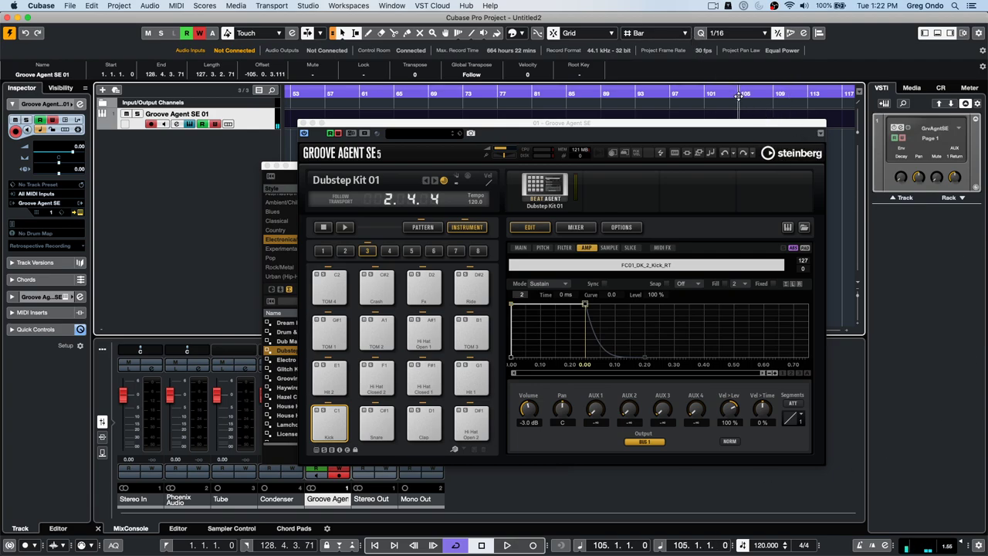
pyautogui.press('space')
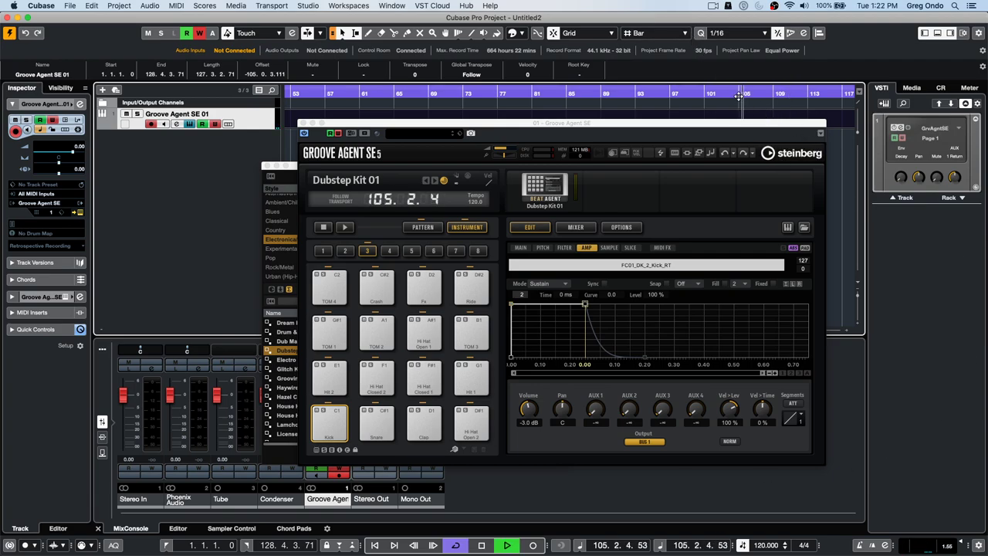
pyautogui.moveTo(723, 120); pyautogui.dragTo(688, 188)
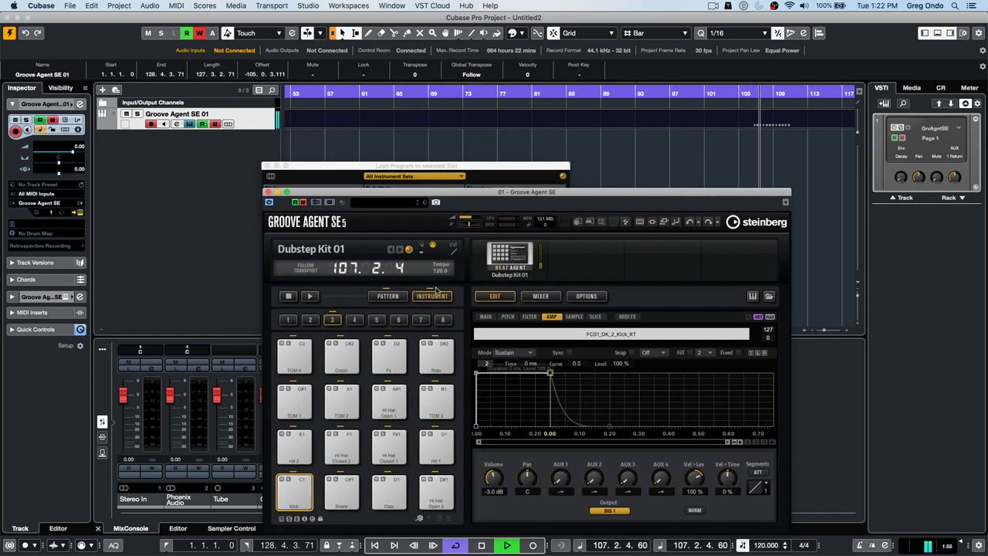
pyautogui.moveTo(476, 373)
pyautogui.mouseDown()
pyautogui.moveTo(499, 382)
pyautogui.moveTo(641, 373)
pyautogui.moveTo(479, 377)
pyautogui.moveTo(672, 373)
pyautogui.moveTo(481, 374)
pyautogui.mouseUp()
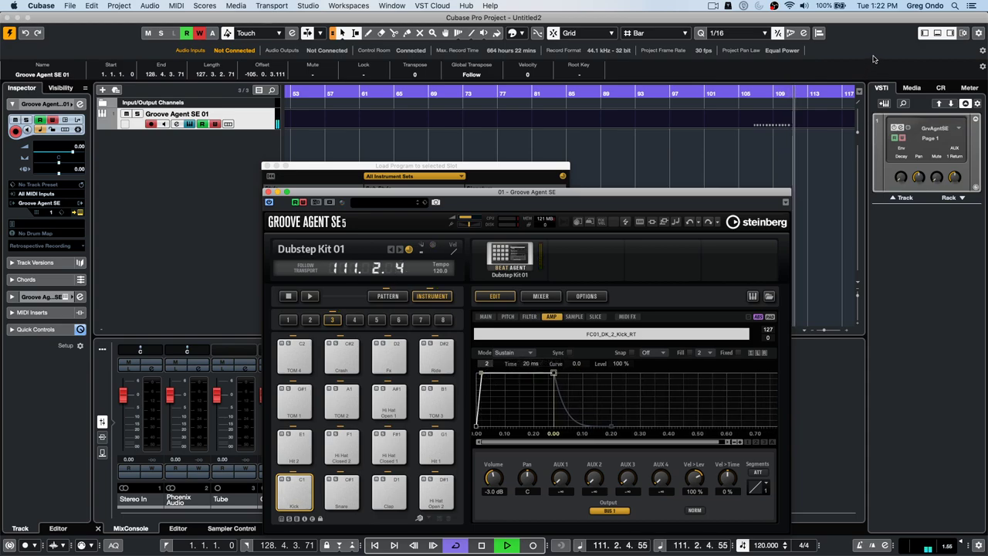
pyautogui.press('space')
pyautogui.click(747, 92)
pyautogui.press('space')
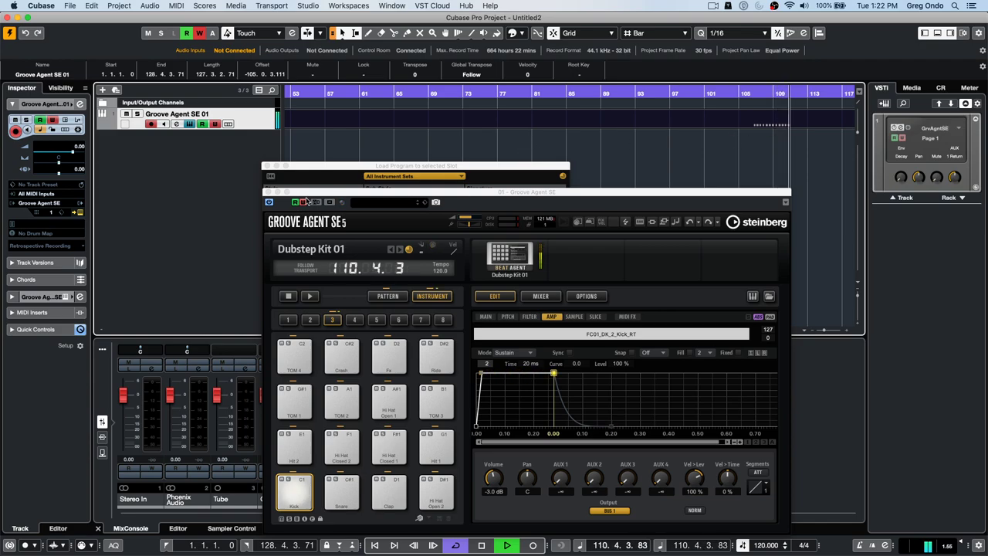
pyautogui.press('space')
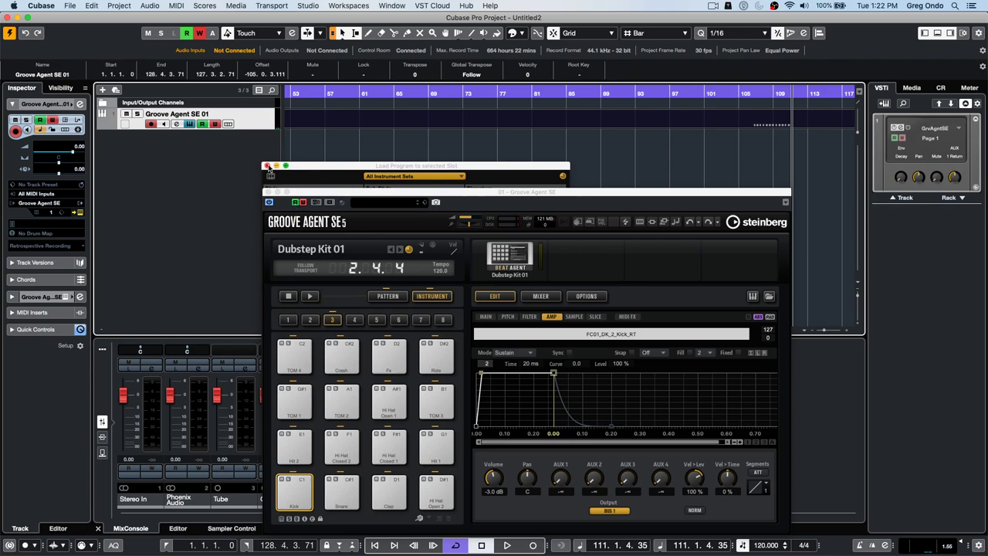
# - Close the Load Program and Groove Agent SE windows, leaving the playback position at bar 61
pyautogui.click(266, 166)
pyautogui.moveTo(313, 198); pyautogui.dragTo(302, 102)
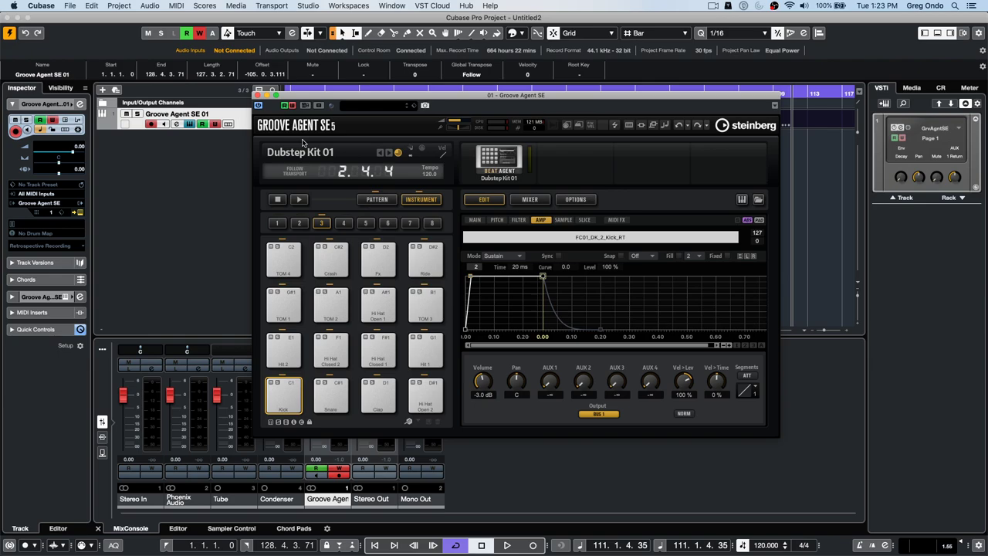
pyautogui.click(259, 94)
pyautogui.click(362, 93)
# - Set the playback position to bar 61 and switch the lower zone editor to the Drum Editor
pyautogui.moveTo(365, 42); pyautogui.dragTo(360, 35)
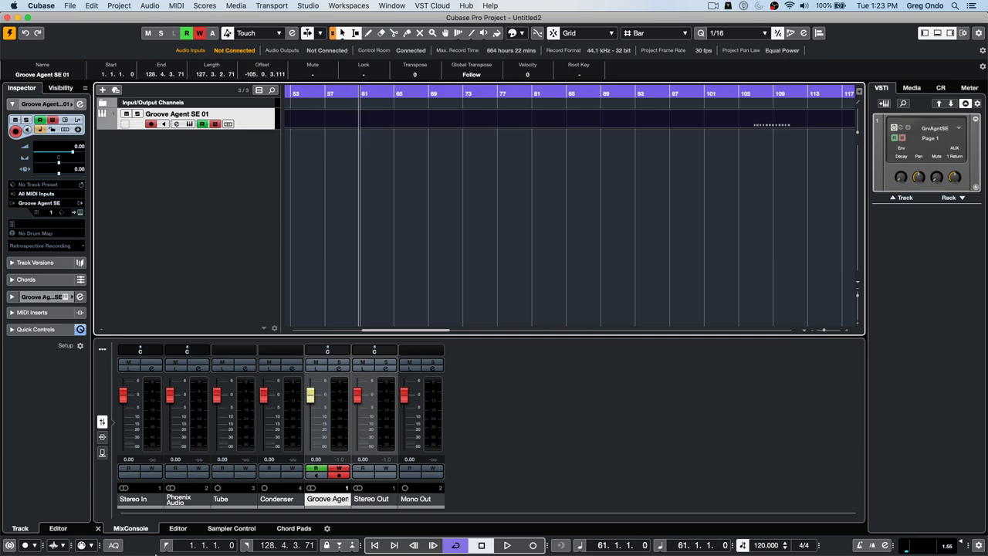
pyautogui.click(177, 528)
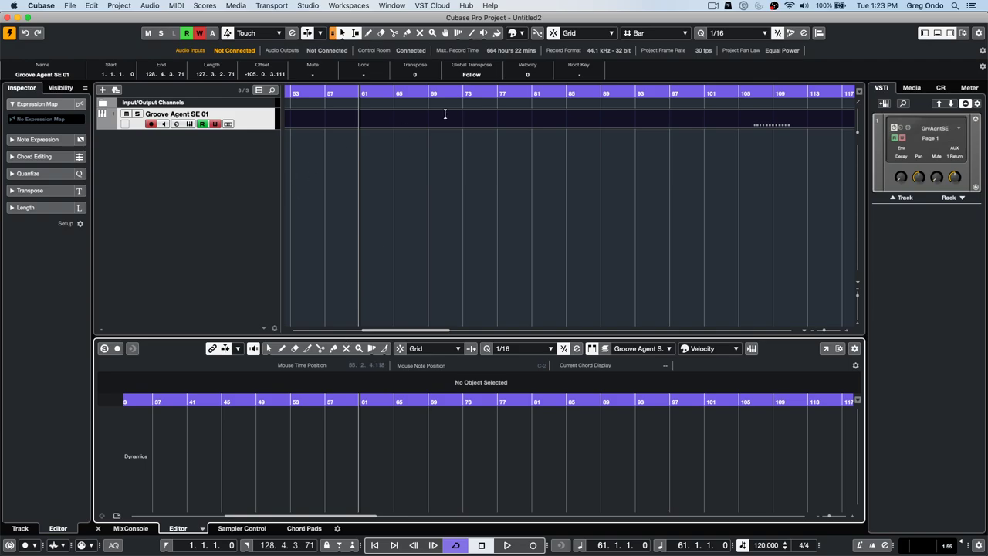
pyautogui.click(202, 530)
pyautogui.click(232, 516)
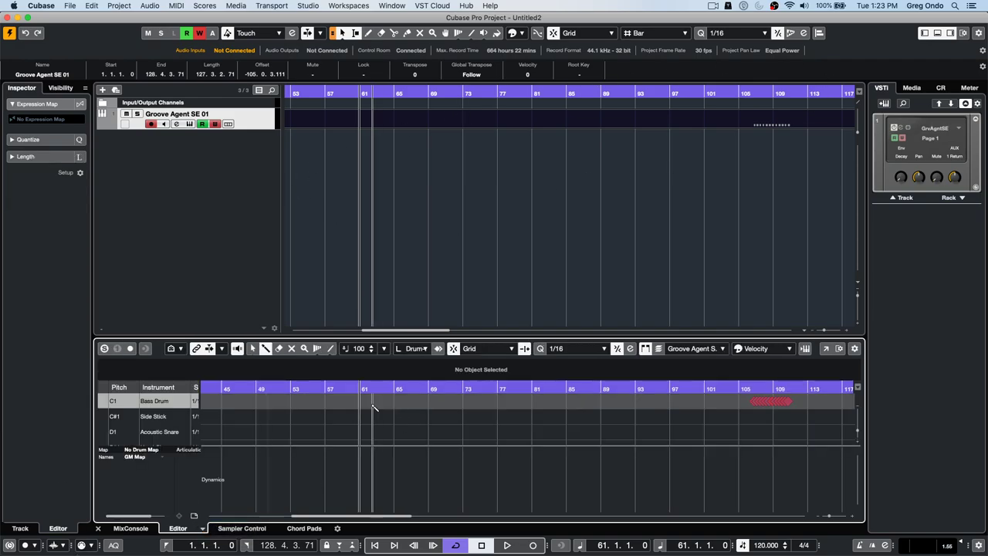
# - Draw Bass Drum notes across bar 49, including 49.3, 49.4 and the start of bar 50
pyautogui.click(258, 401)
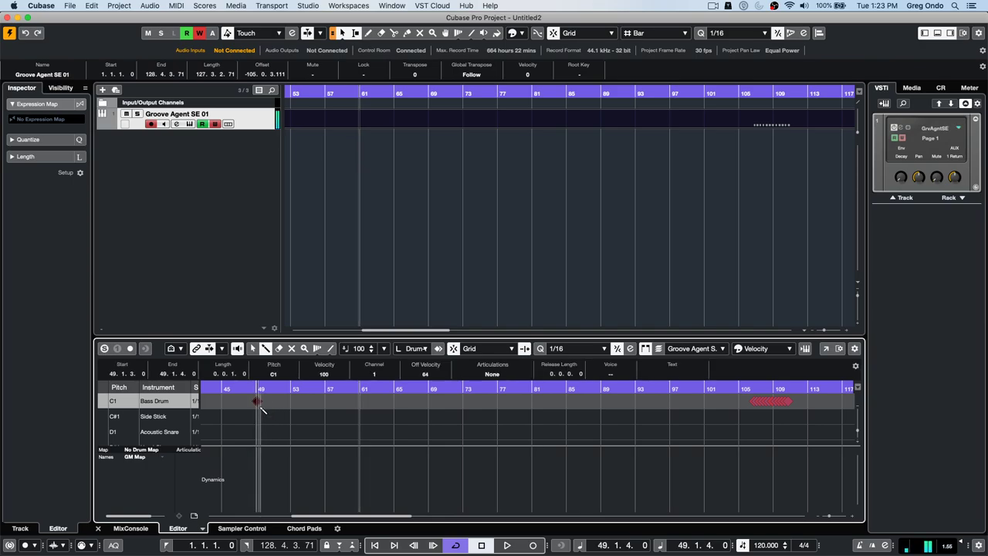
pyautogui.click(269, 401)
pyautogui.click(278, 401)
pyautogui.click(285, 402)
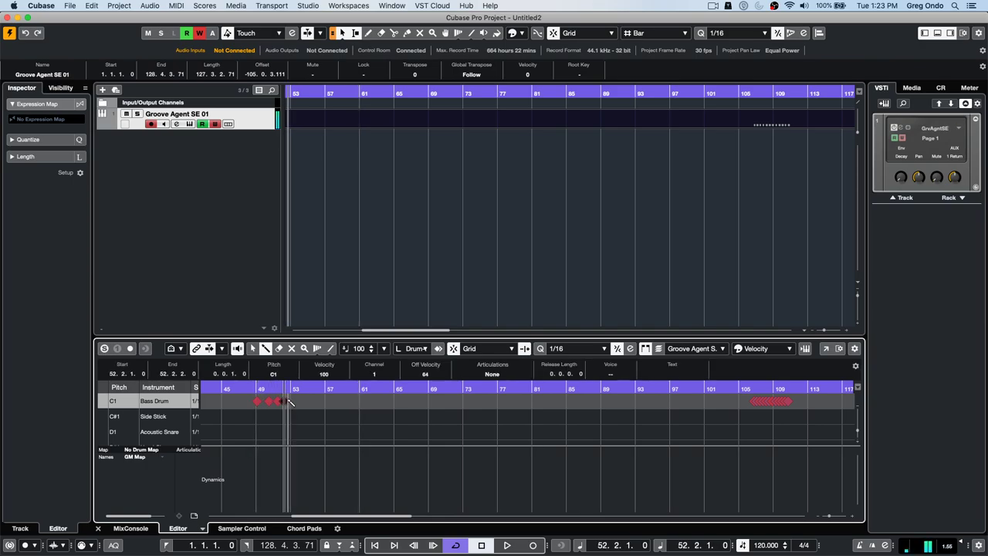
pyautogui.click(289, 402)
pyautogui.moveTo(254, 390); pyautogui.dragTo(255, 421)
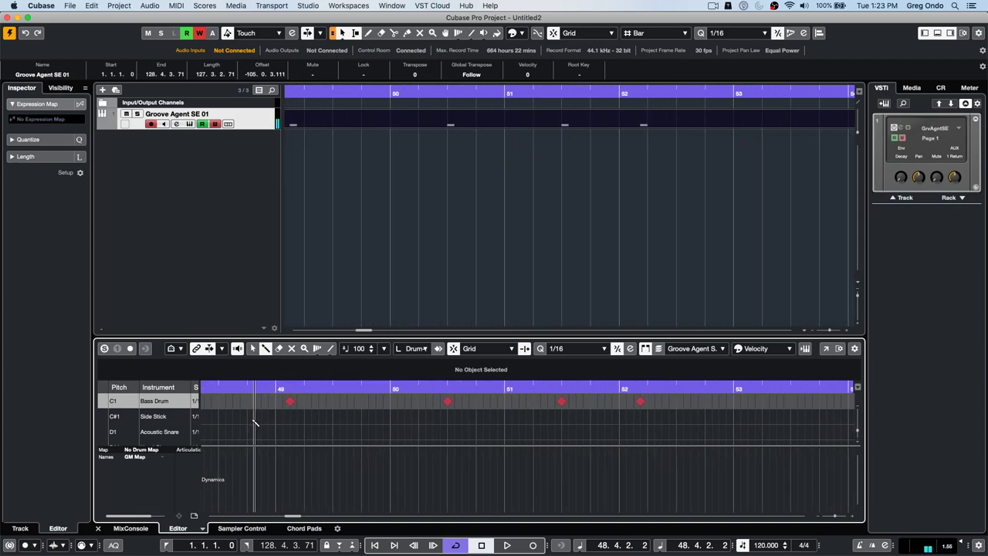
pyautogui.click(276, 402)
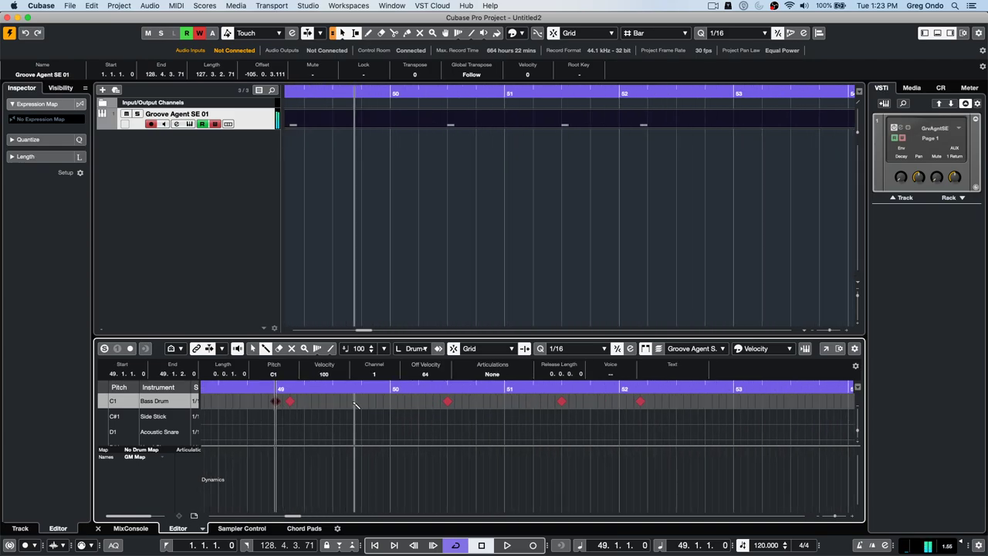
pyautogui.click(333, 402)
pyautogui.click(361, 402)
pyautogui.click(390, 402)
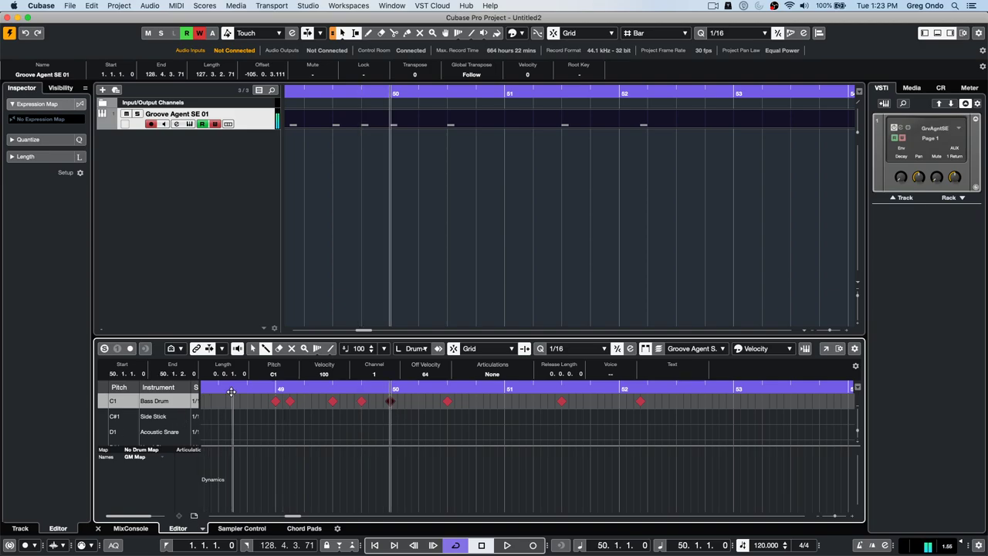
# - Zoom in further and add Bass Drum notes at 49.2, 49.2.3, 49.3.3 and 49.4.3
pyautogui.moveTo(267, 390); pyautogui.dragTo(354, 481)
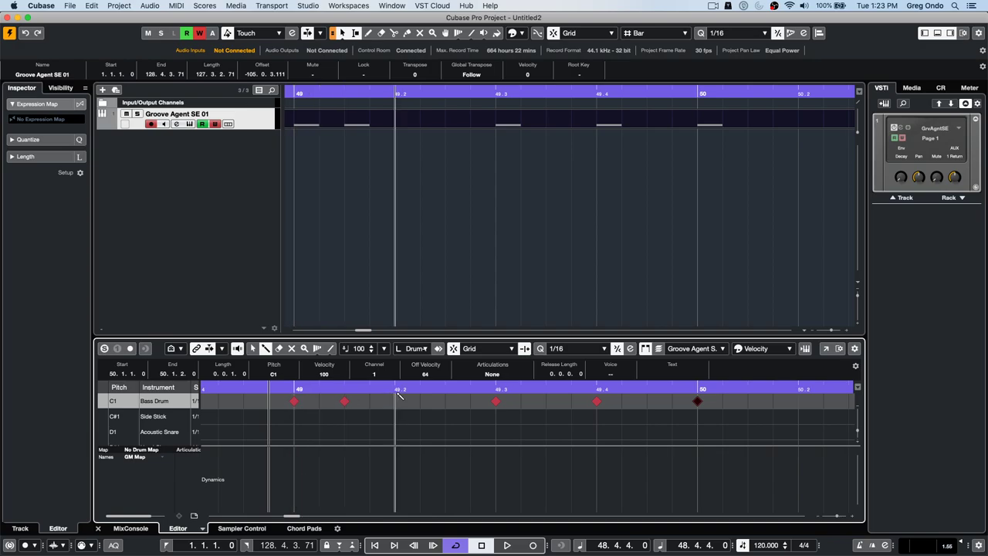
pyautogui.click(397, 402)
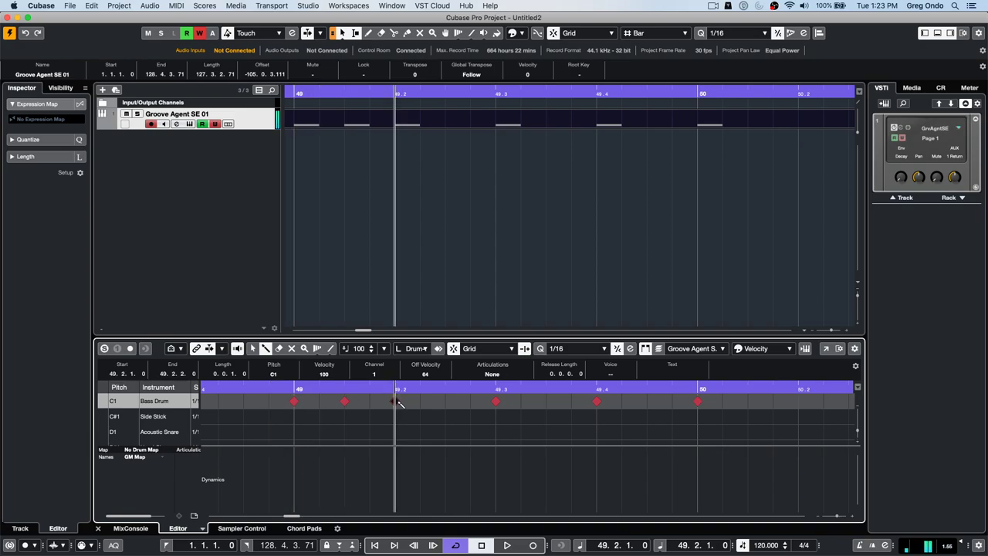
pyautogui.click(446, 402)
pyautogui.click(546, 401)
pyautogui.click(647, 401)
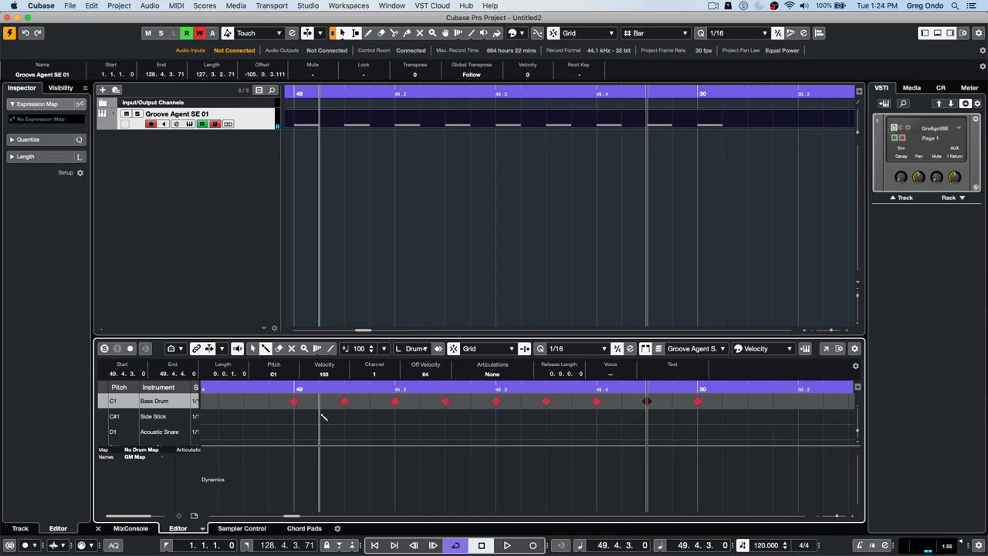
pyautogui.rightClick(282, 418)
pyautogui.click(282, 418)
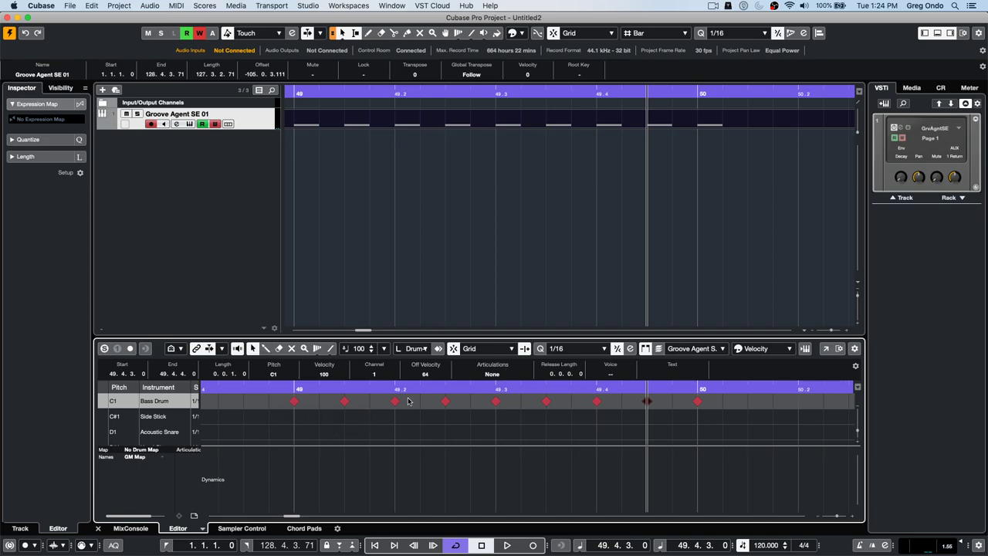
# - Split the Groove Agent part at bar 50 with the Split tool
pyautogui.moveTo(332, 90); pyautogui.dragTo(333, 73)
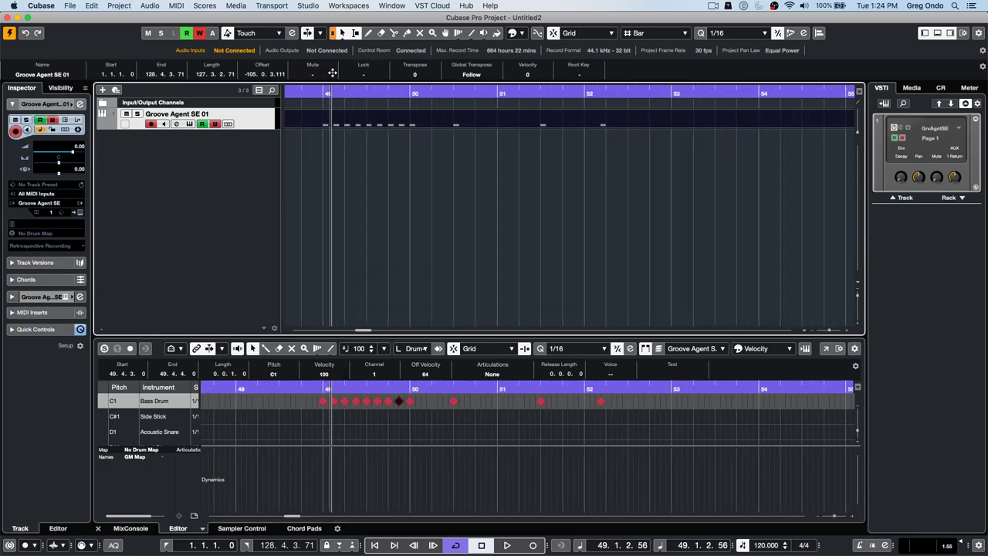
pyautogui.rightClick(389, 128)
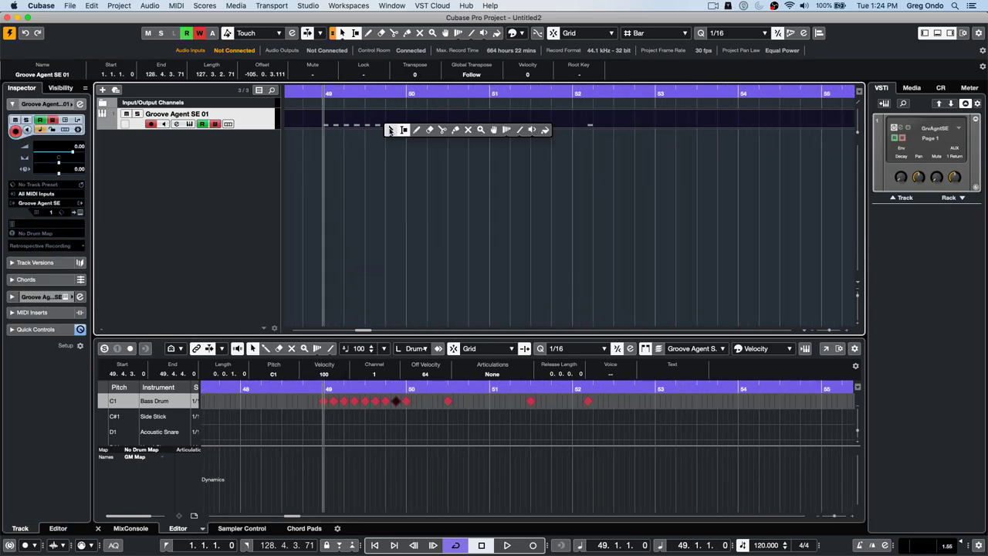
pyautogui.click(438, 130)
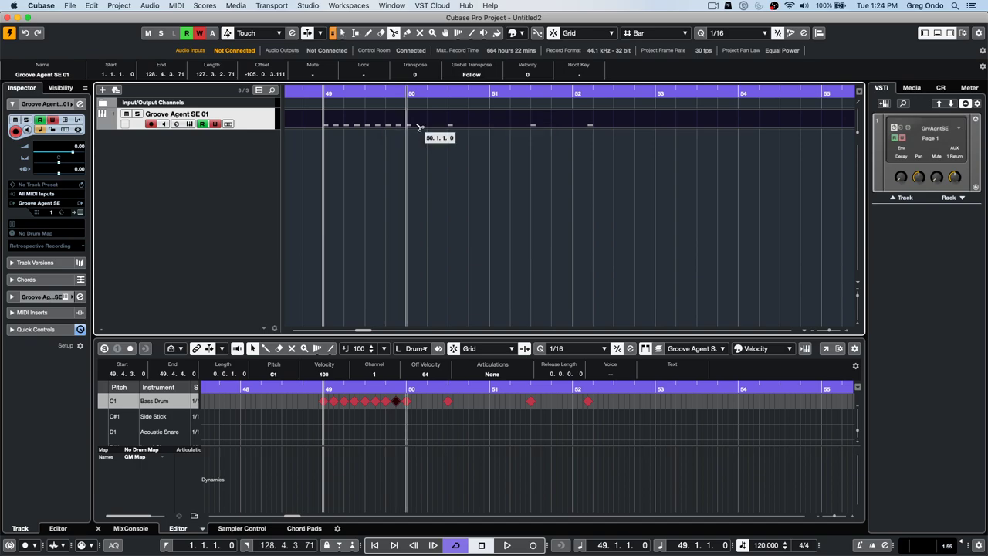
pyautogui.click(418, 128)
# - Move the later part's start to bar 53 and open the Quantize Panel
pyautogui.click(367, 93)
pyautogui.moveTo(367, 92); pyautogui.dragTo(364, 55)
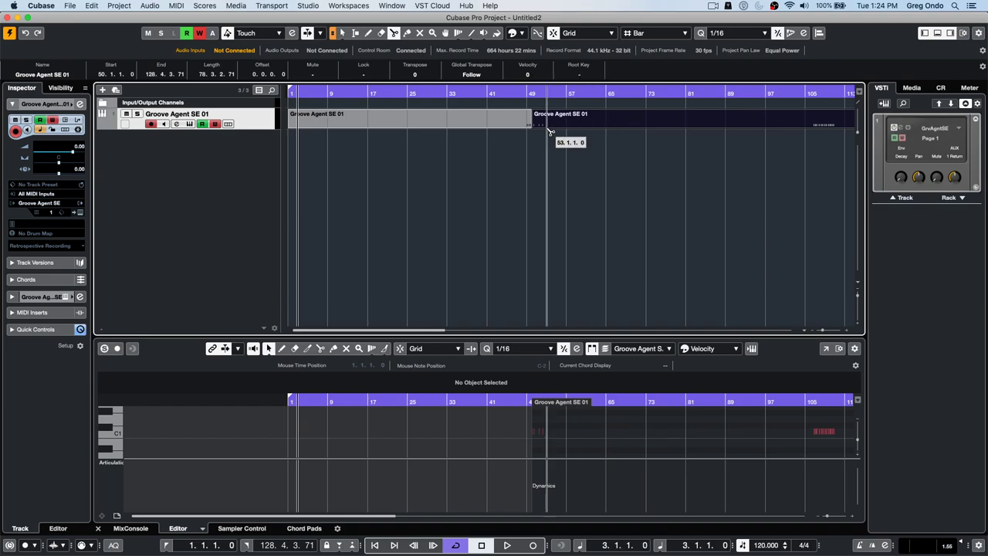
pyautogui.moveTo(539, 119)
pyautogui.mouseDown()
pyautogui.moveTo(554, 116)
pyautogui.moveTo(547, 119)
pyautogui.mouseUp()
pyautogui.click(543, 94)
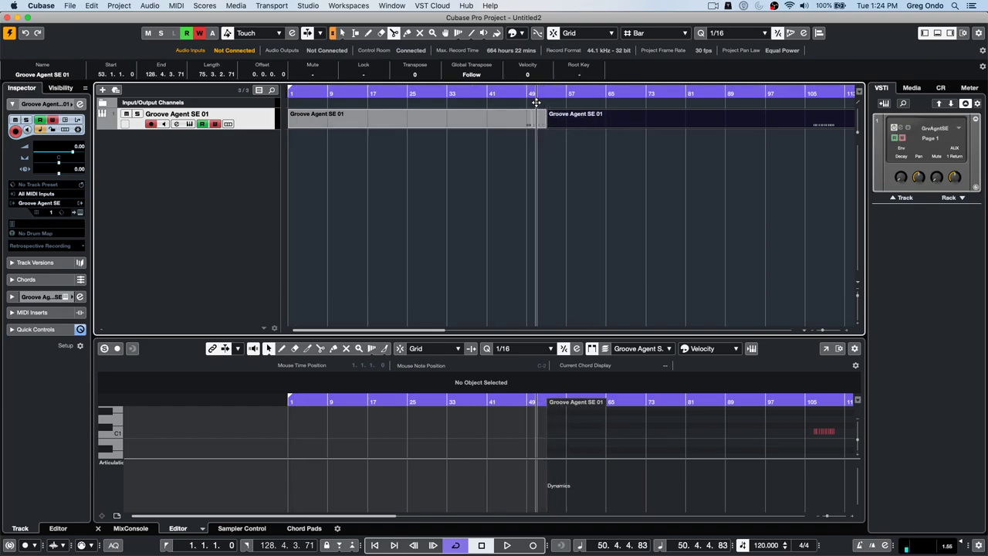
pyautogui.click(803, 33)
pyautogui.rightClick(540, 145)
# - Drag the bars 50–53 part onto the Quantize Panel grid to create a groove preset, then close it
pyautogui.click(540, 145)
pyautogui.click(538, 122)
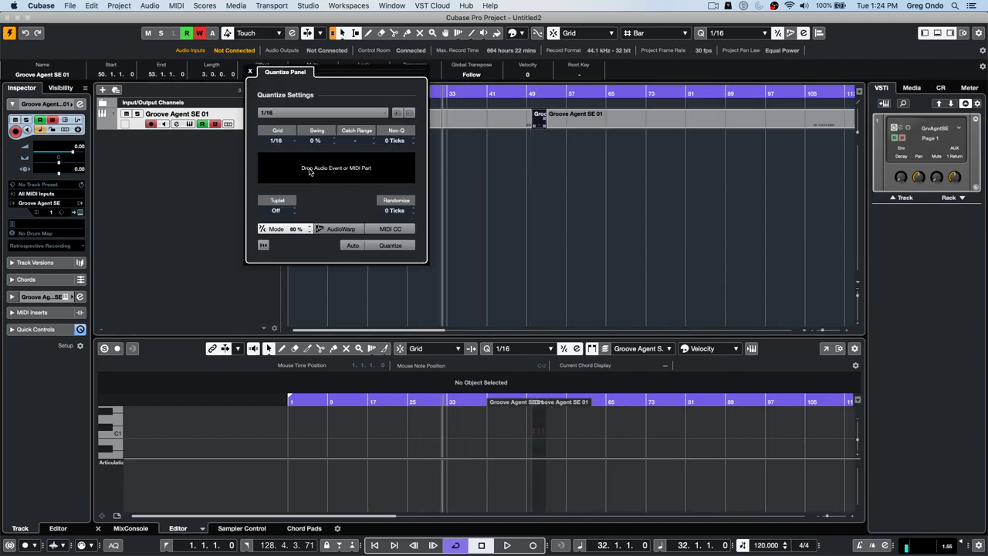
pyautogui.moveTo(313, 169); pyautogui.dragTo(314, 170)
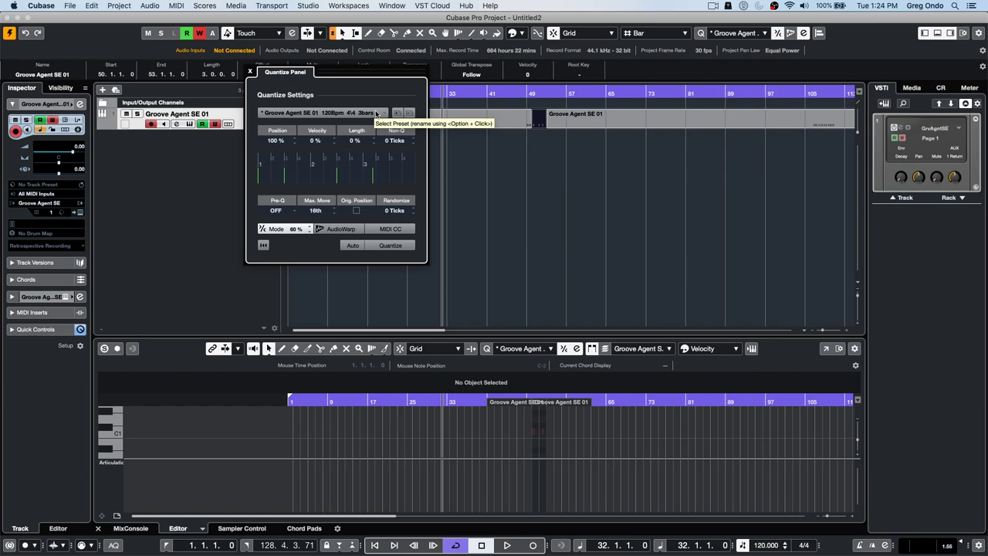
pyautogui.click(250, 71)
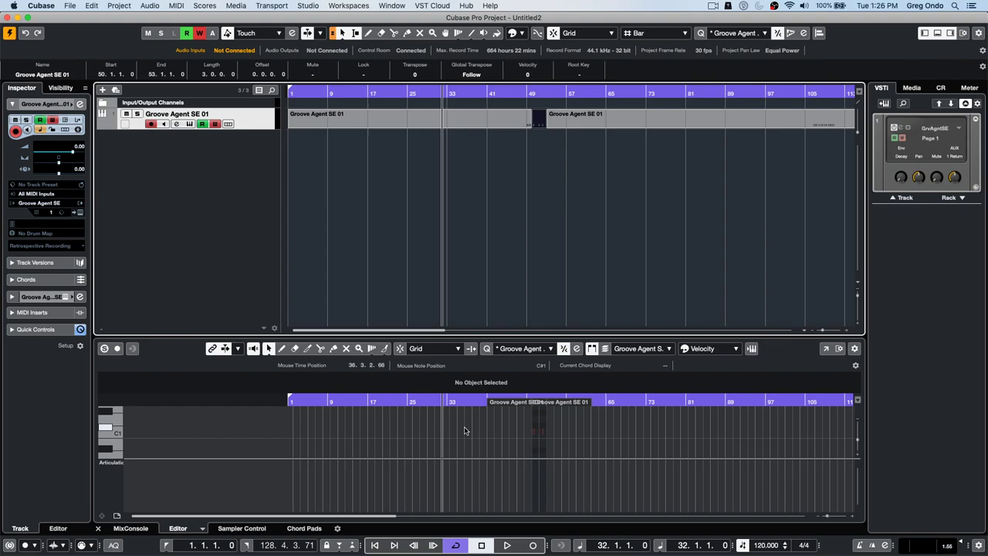
# - In Studio Setup's Generic Remote page, leave the MIDI input Not Connected and open Fader 1's device list
pyautogui.click(309, 6)
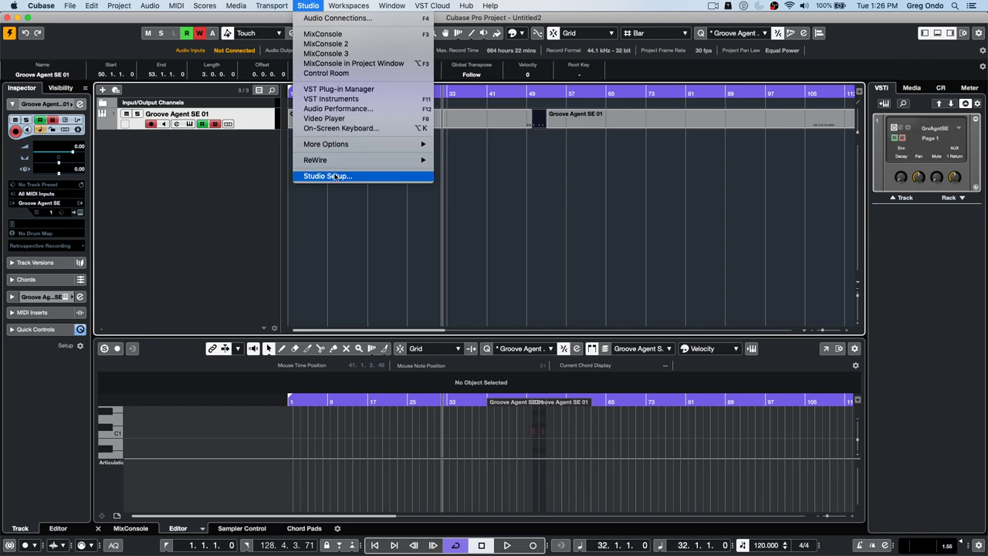
pyautogui.click(328, 176)
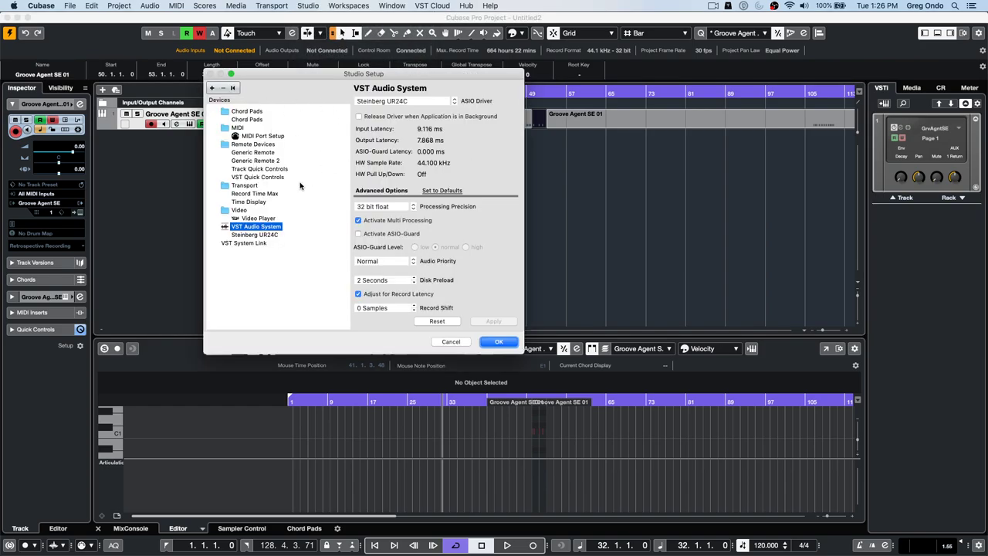
pyautogui.click(259, 153)
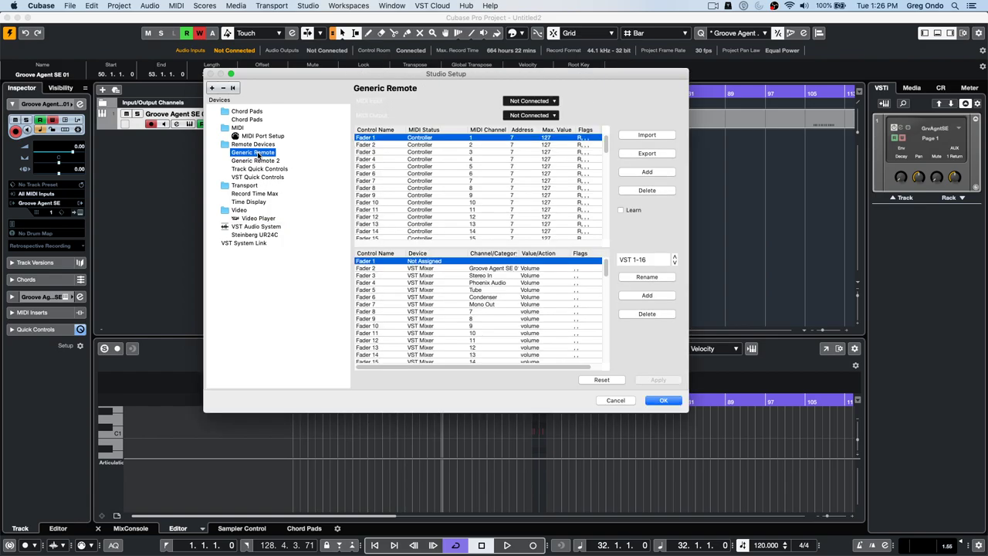
pyautogui.click(540, 101)
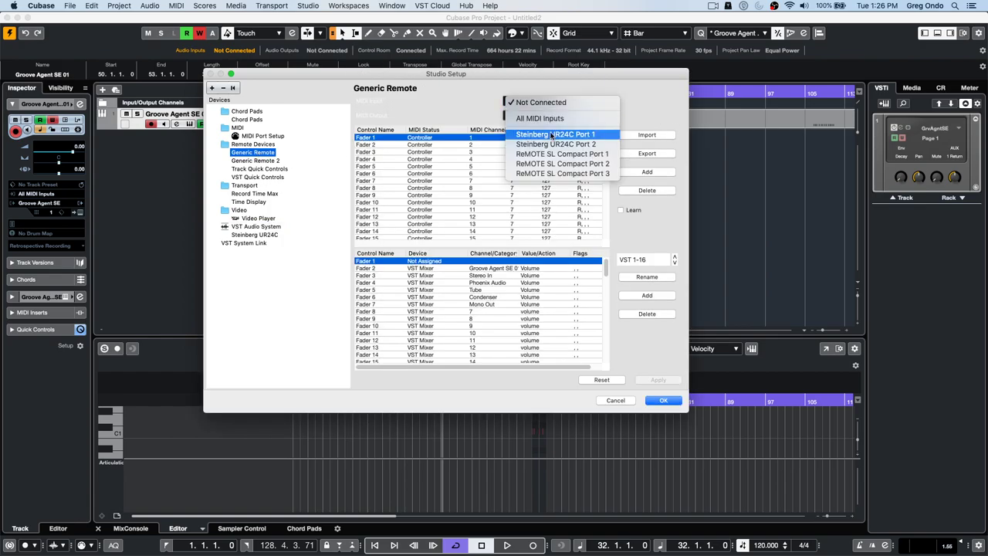
pyautogui.click(538, 102)
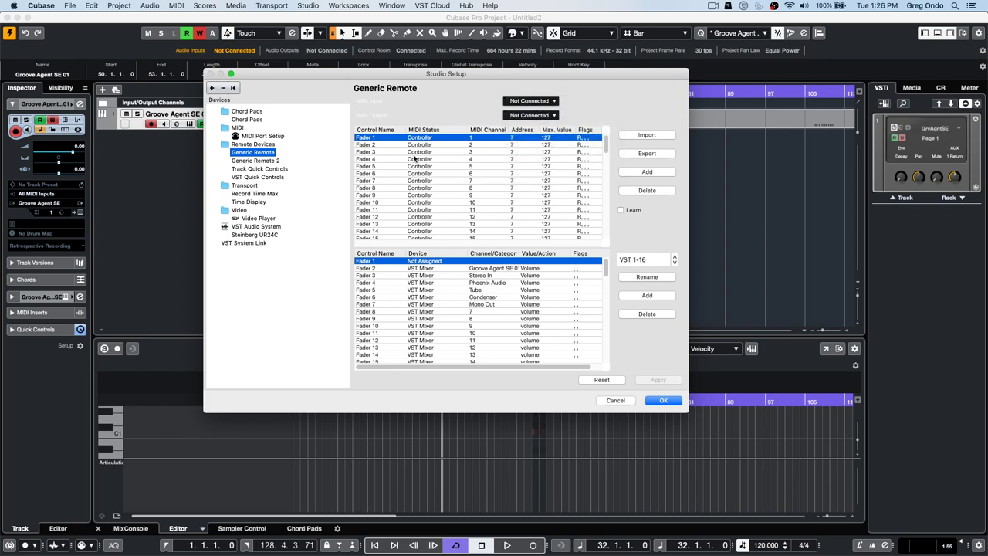
pyautogui.click(430, 265)
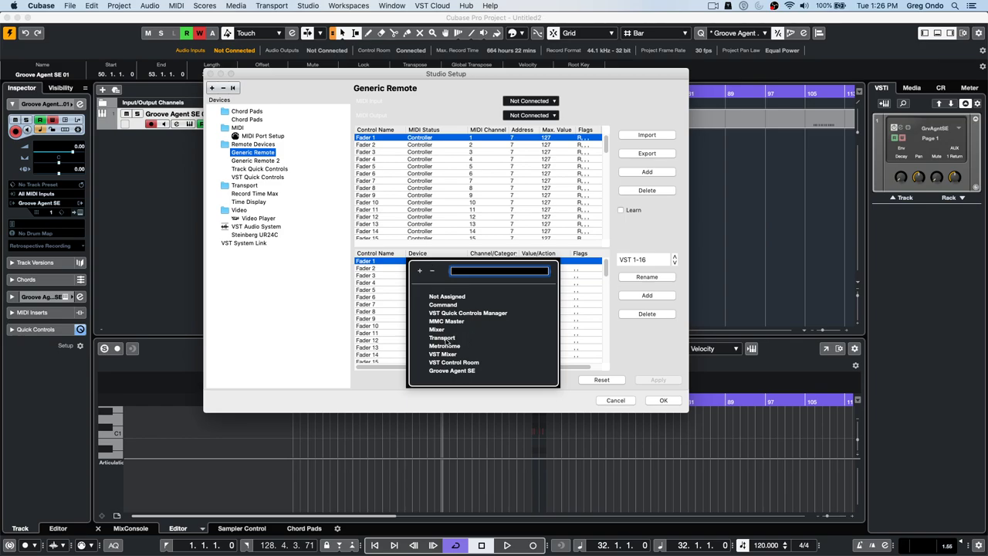
# - Assign Generic Remote Fader 1 to Transport > Device > start
pyautogui.click(446, 339)
pyautogui.click(495, 262)
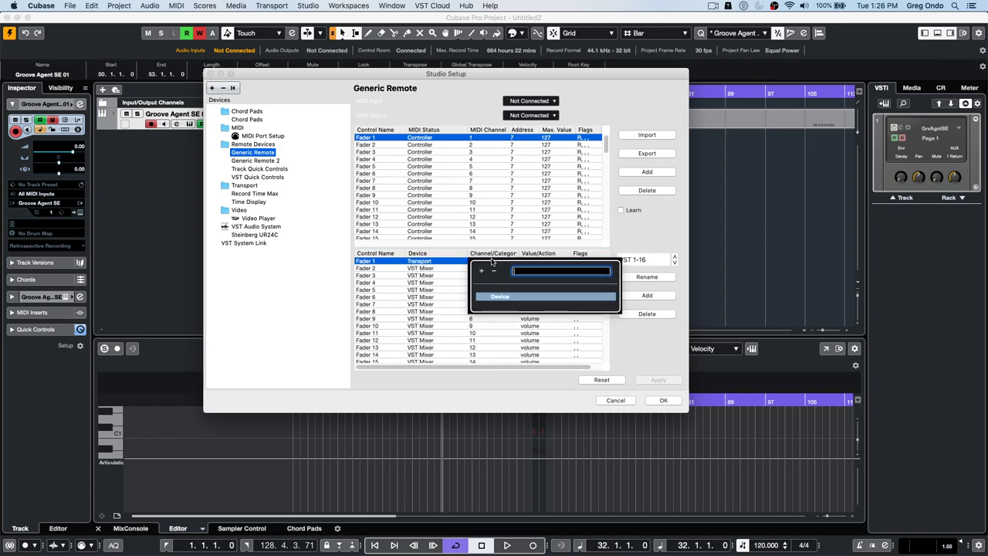
pyautogui.click(500, 297)
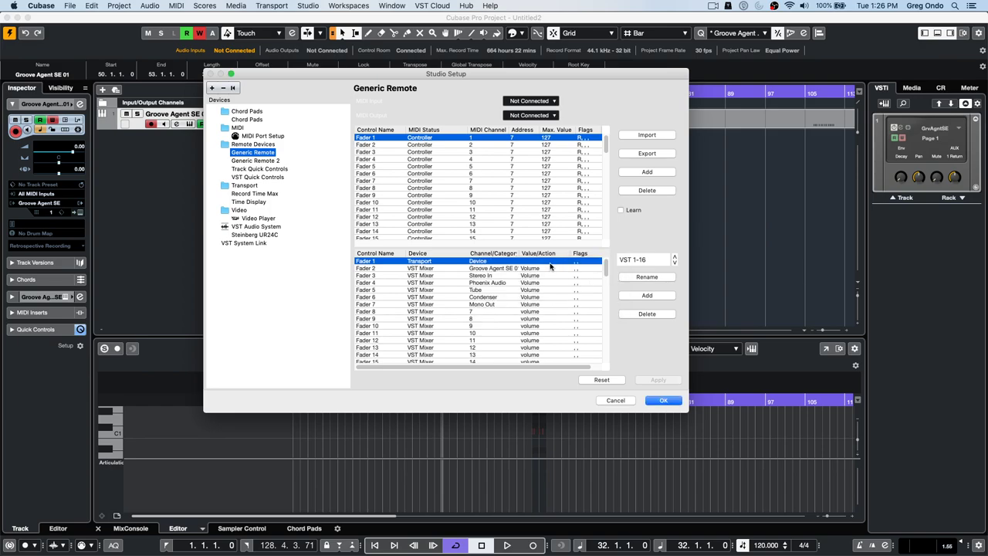
pyautogui.click(551, 262)
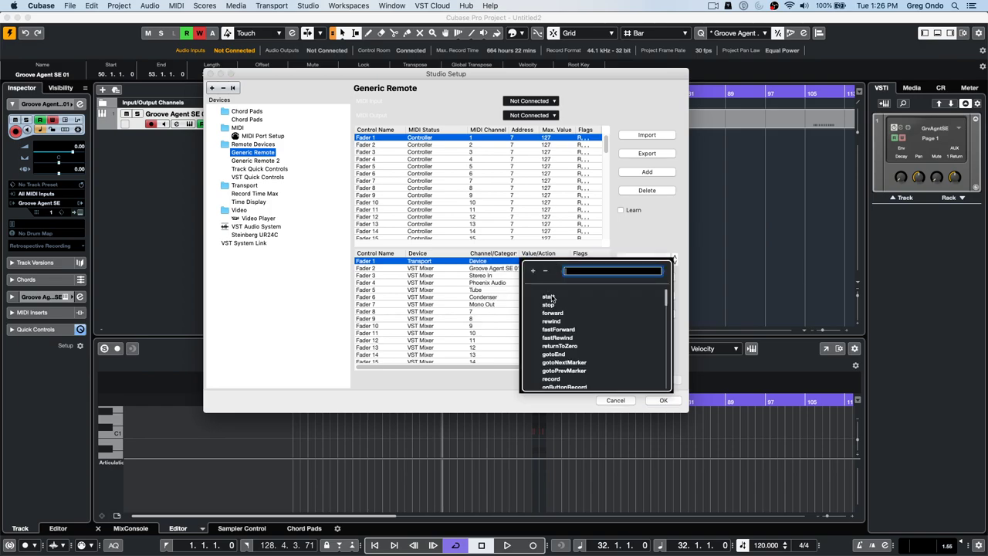
pyautogui.click(551, 298)
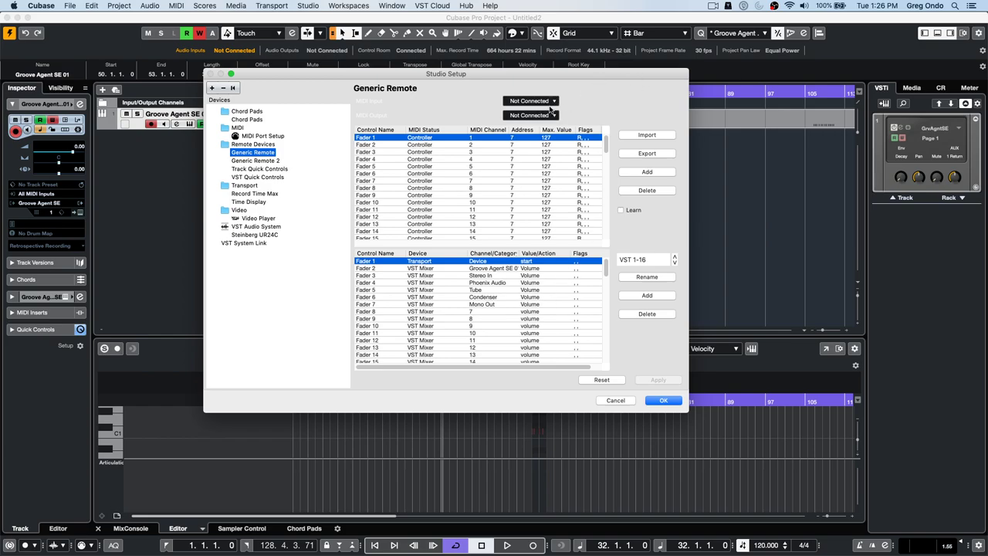
# - Set MIDI input and output to ReMOTE SL Compact Port 1, learn a pad note, and confirm
pyautogui.click(554, 103)
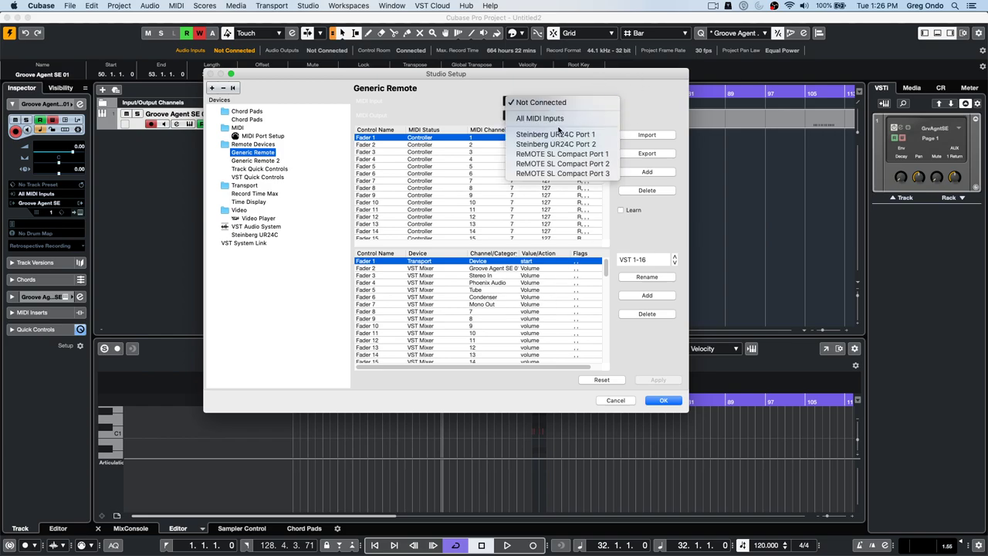
pyautogui.click(569, 154)
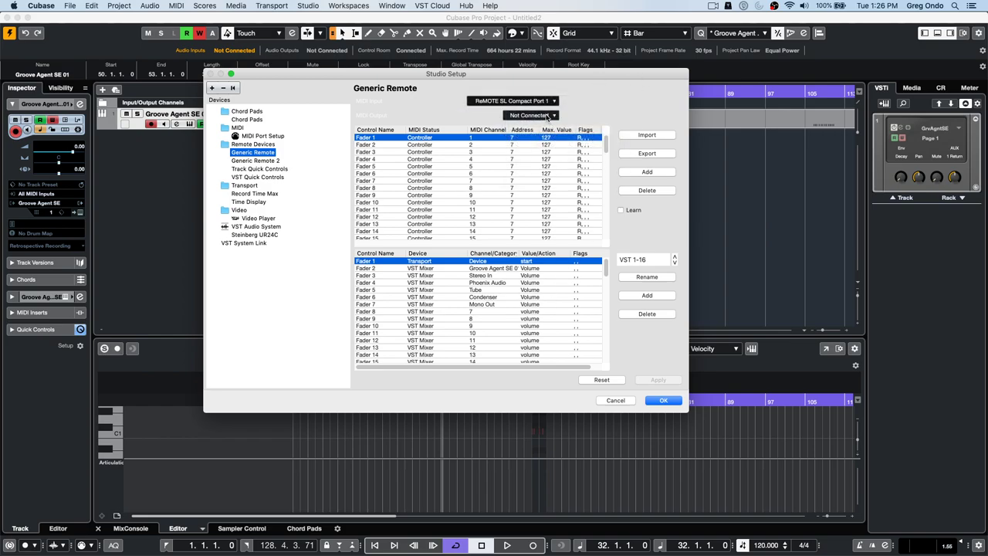
pyautogui.click(547, 117)
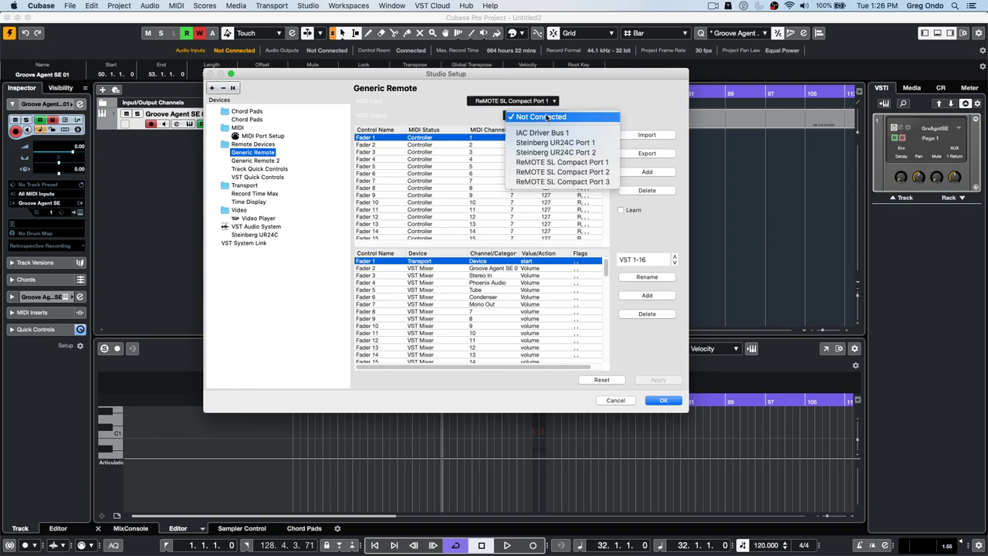
pyautogui.click(559, 162)
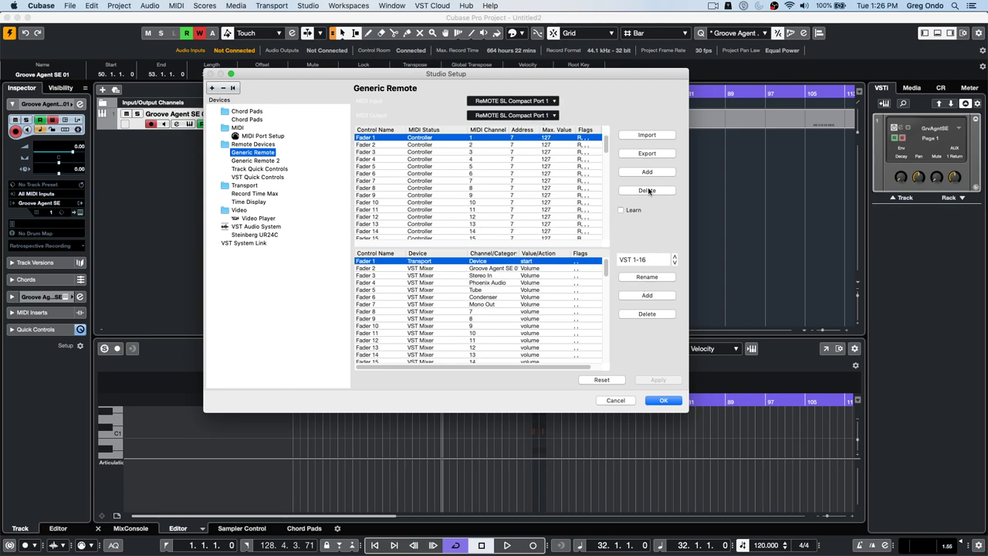
pyautogui.click(621, 210)
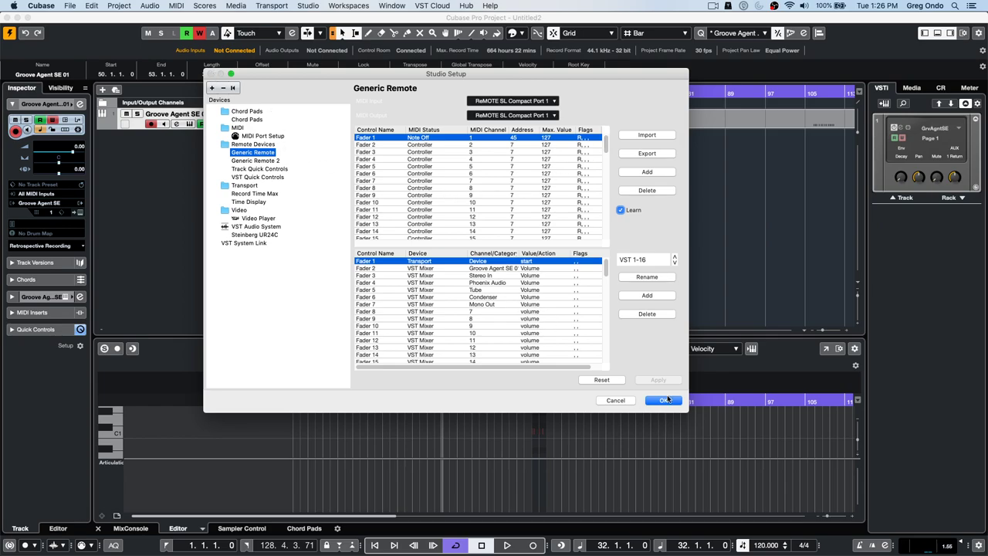
pyautogui.click(664, 400)
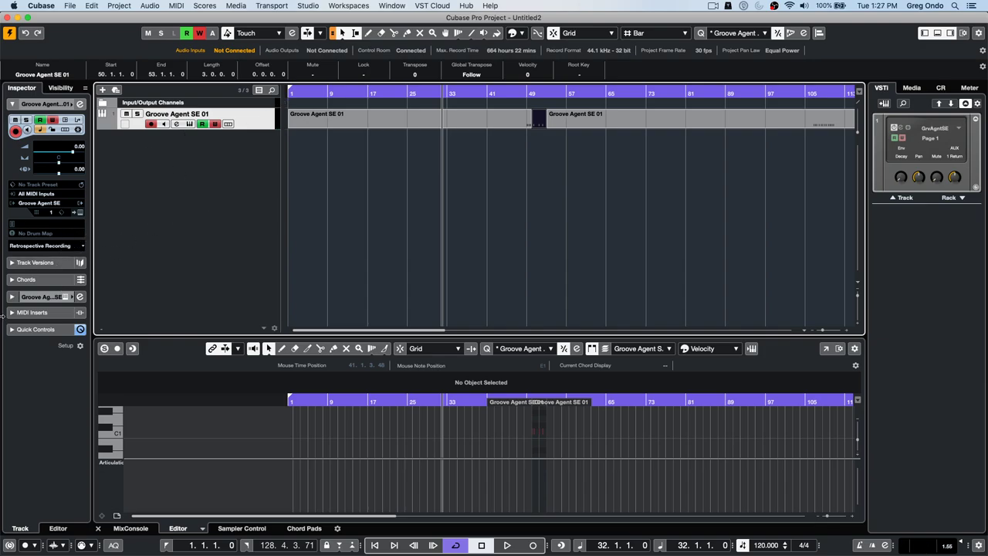
# - Load MIDI Monitor in MIDI insert slot 1 of Groove Agent SE 01, log incoming events, then close it
pyautogui.click(54, 312)
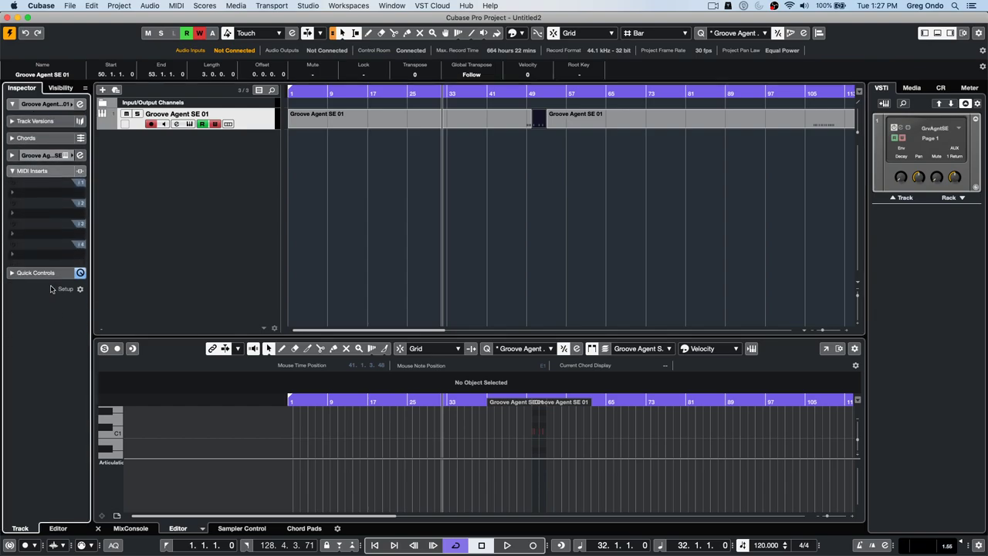
pyautogui.click(45, 192)
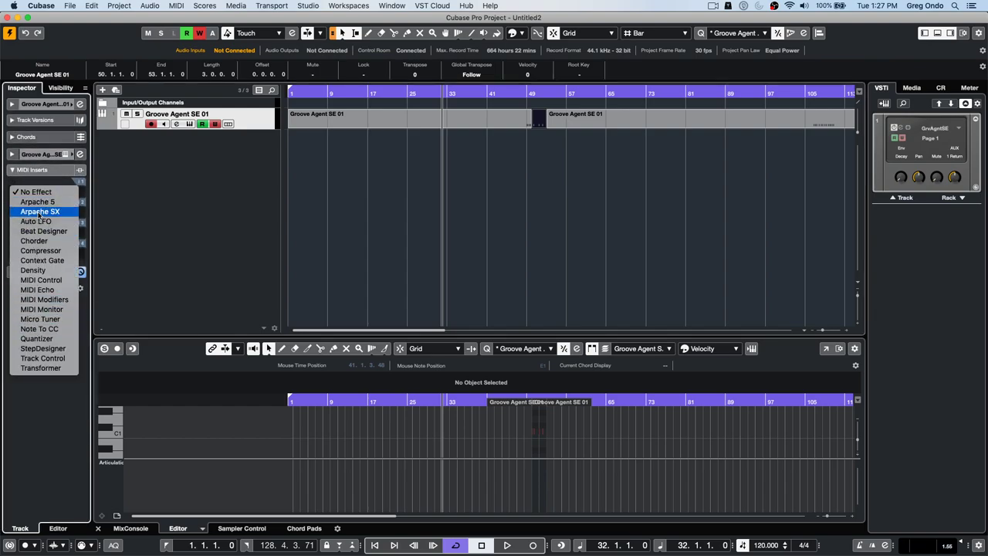
pyautogui.click(37, 309)
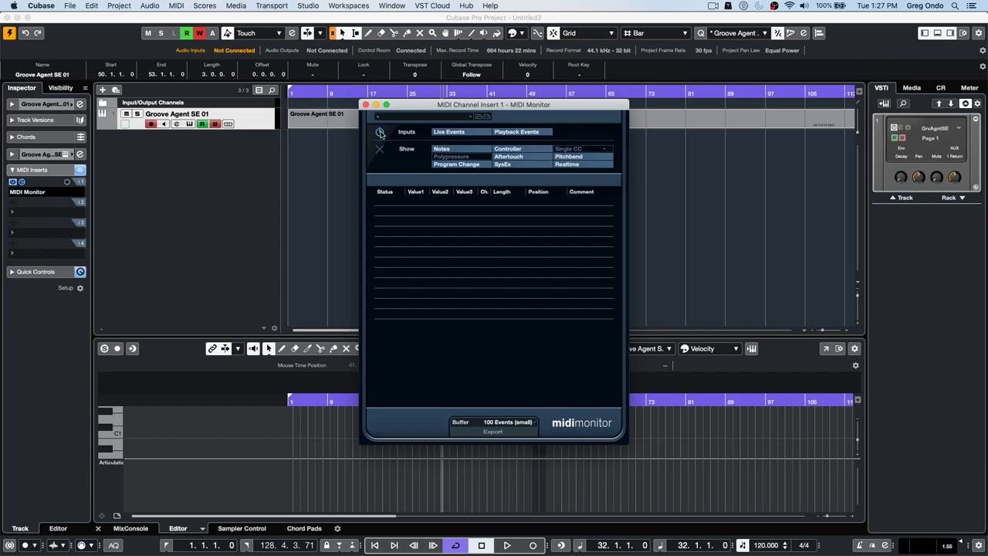
pyautogui.click(379, 134)
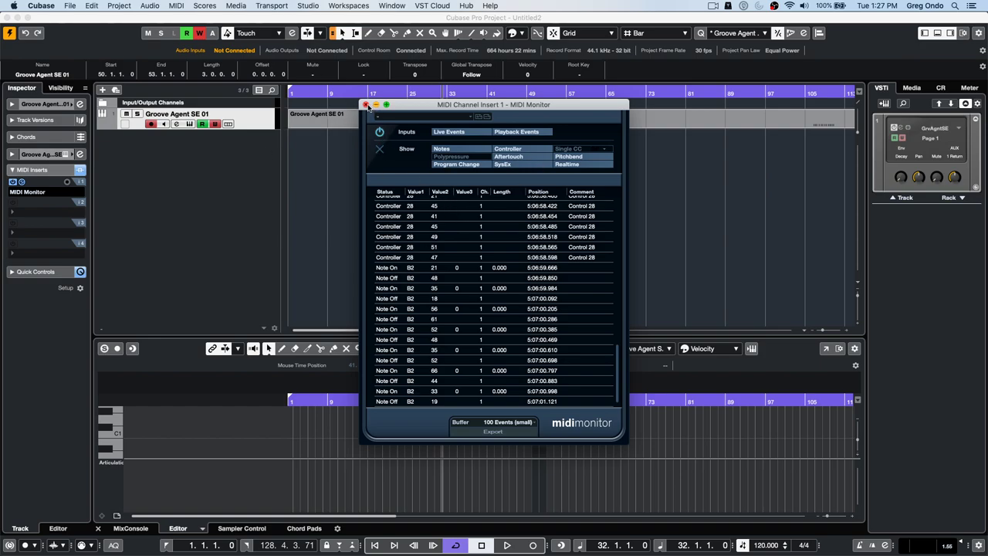
pyautogui.click(366, 105)
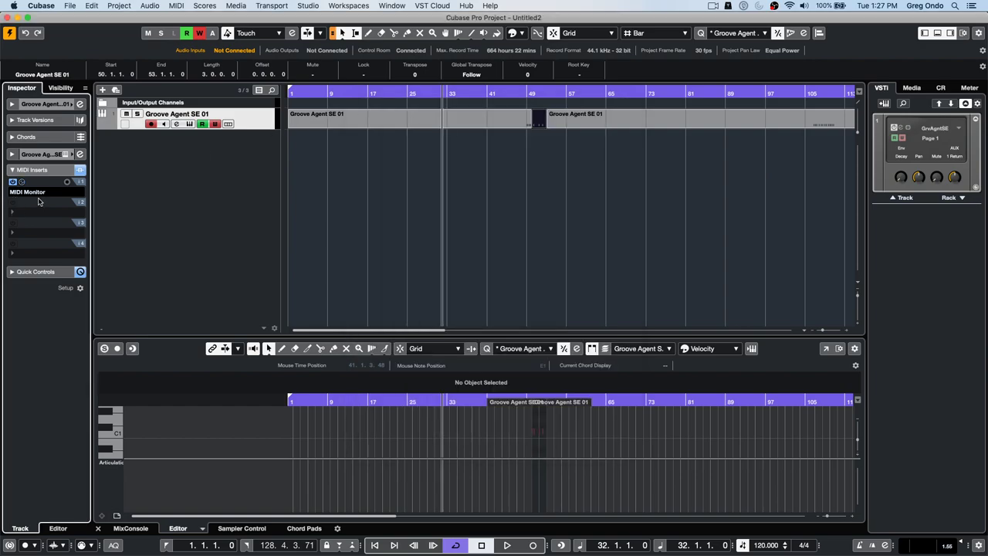
# - Set MIDI insert slot 1 to No Effect and review the Generic Remote page in Studio Setup
pyautogui.click(39, 192)
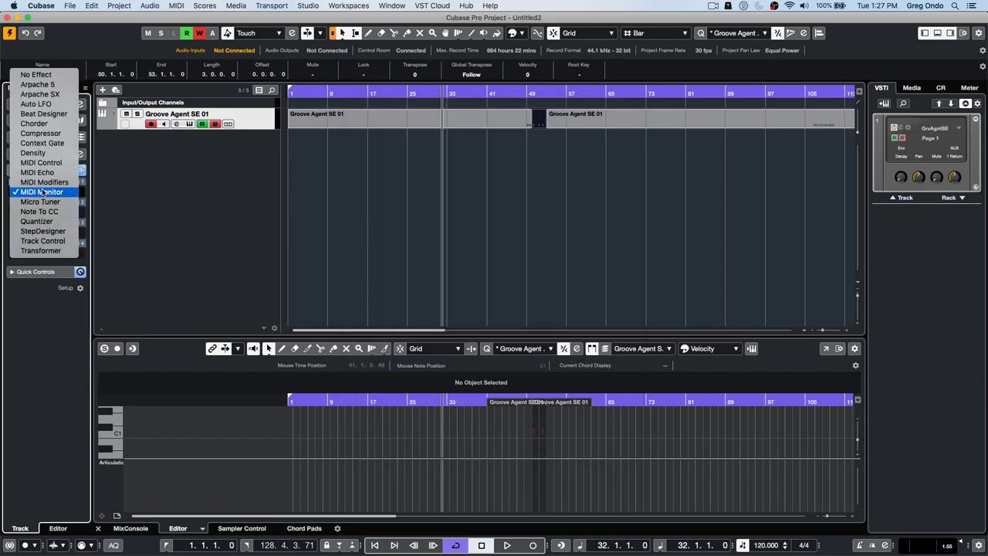
pyautogui.click(56, 75)
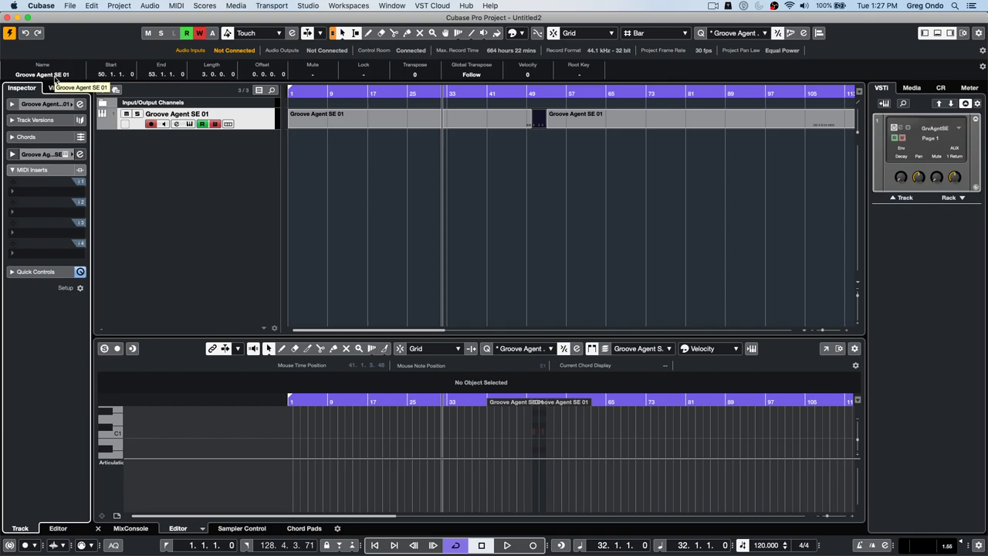
pyautogui.click(309, 6)
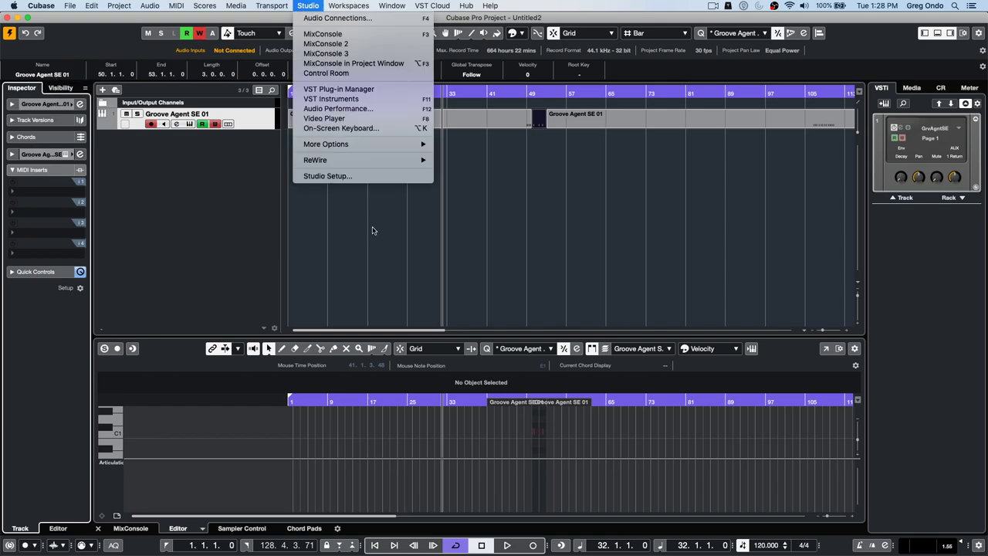
pyautogui.click(348, 180)
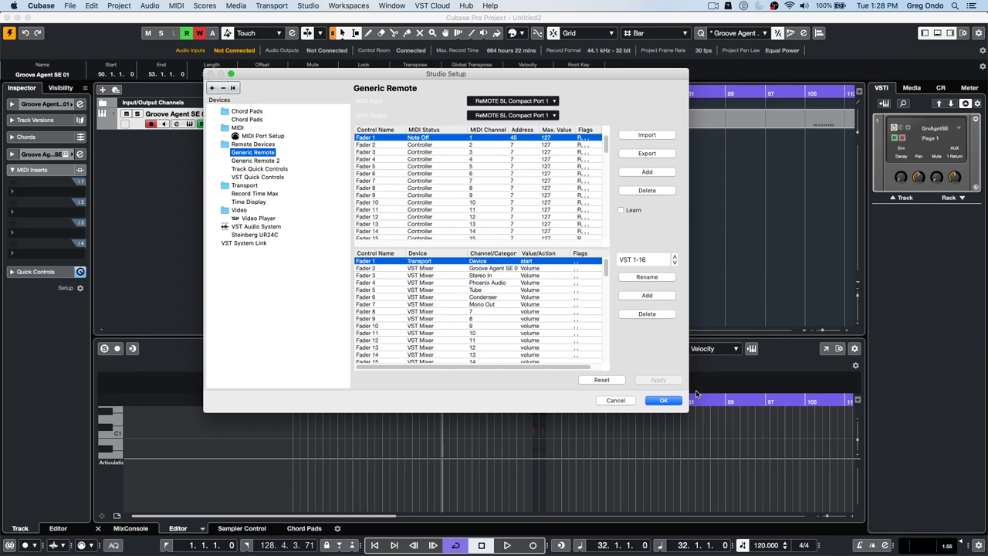
pyautogui.click(663, 400)
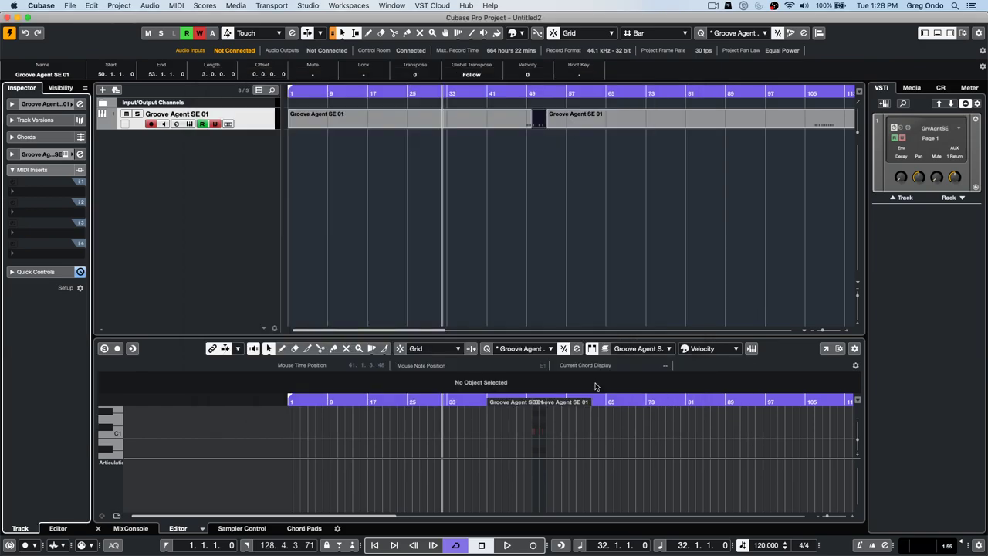
pyautogui.click(63, 191)
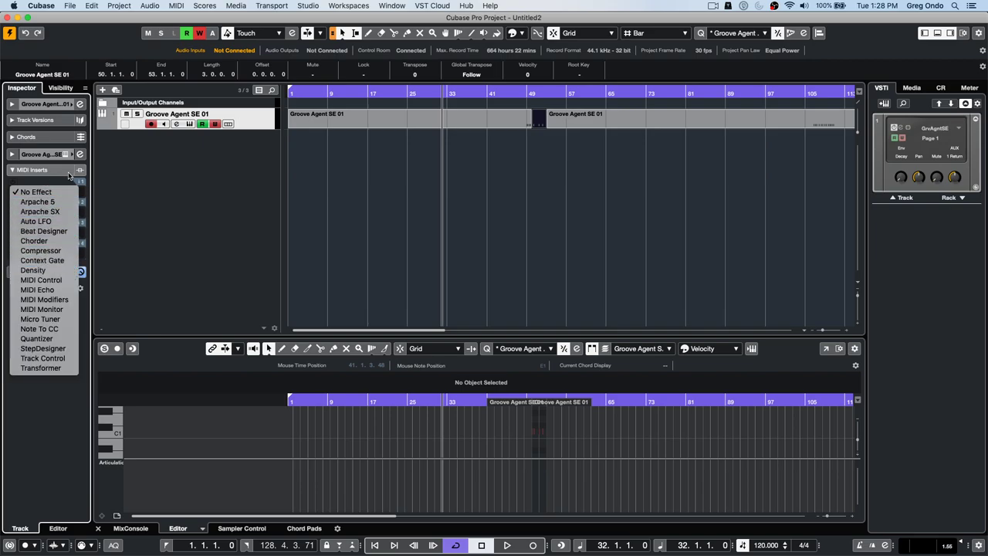
# - Reinsert MIDI Monitor in the first MIDI insert slot and close its window
pyautogui.click(65, 309)
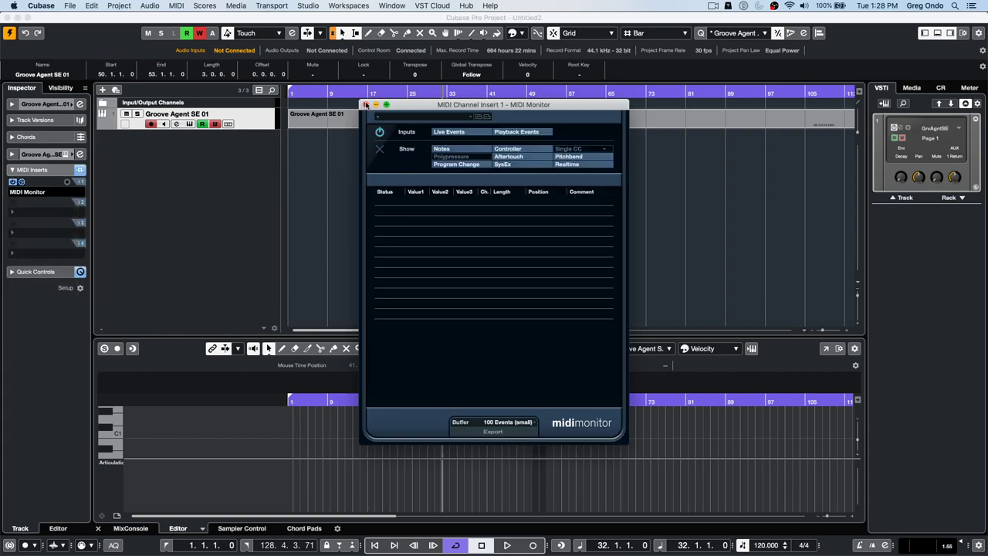
pyautogui.click(366, 105)
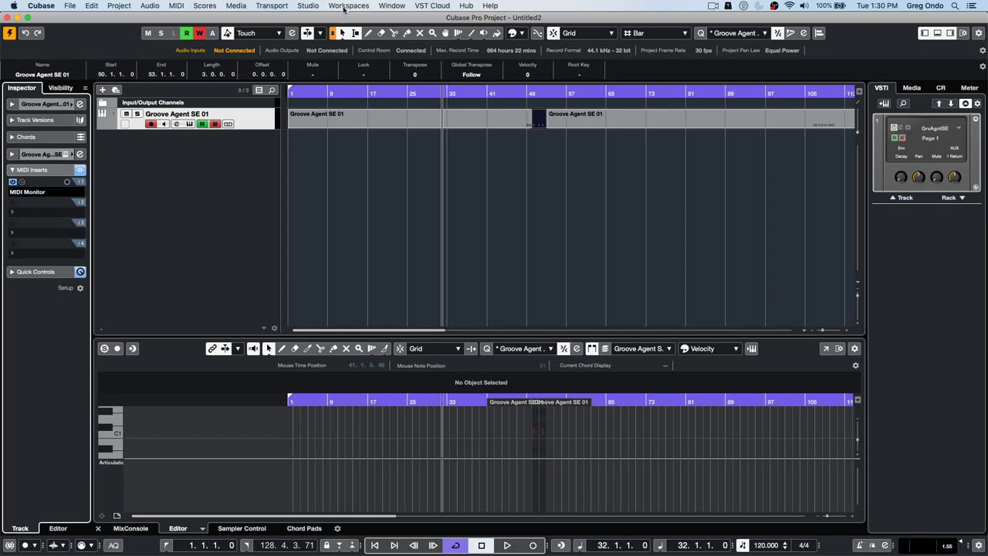
# - Switch to the UNINVITED G ONDO-03 project from the Window menu
pyautogui.click(393, 5)
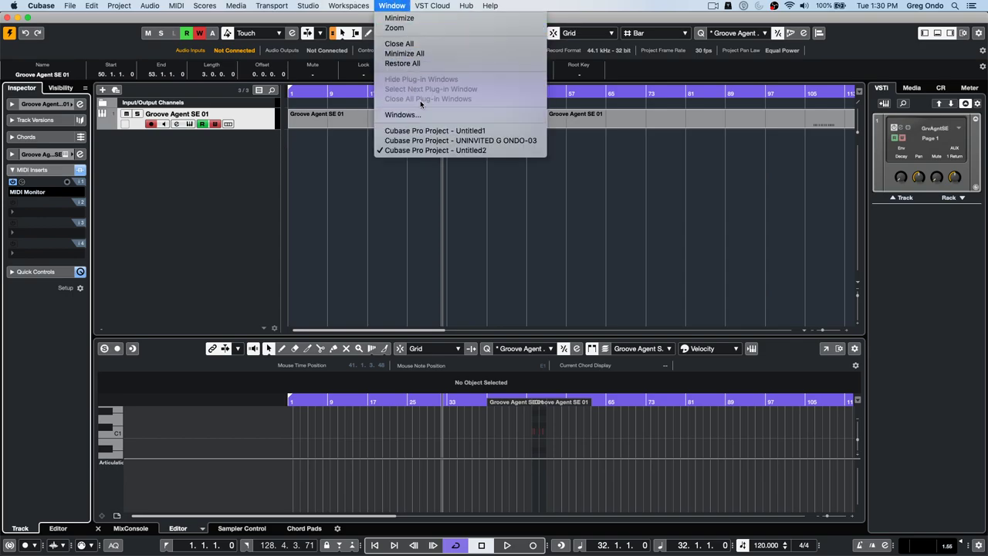
pyautogui.click(521, 140)
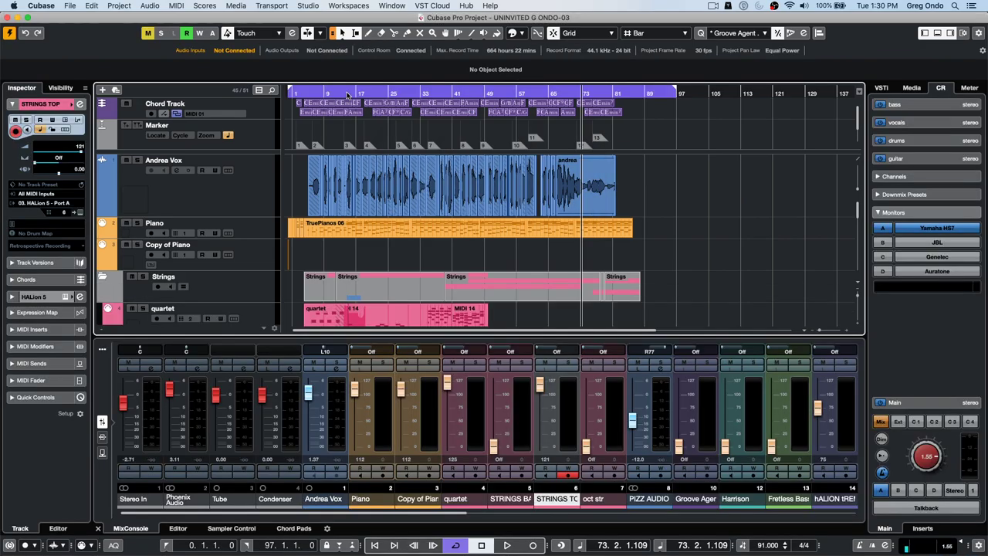
pyautogui.click(342, 94)
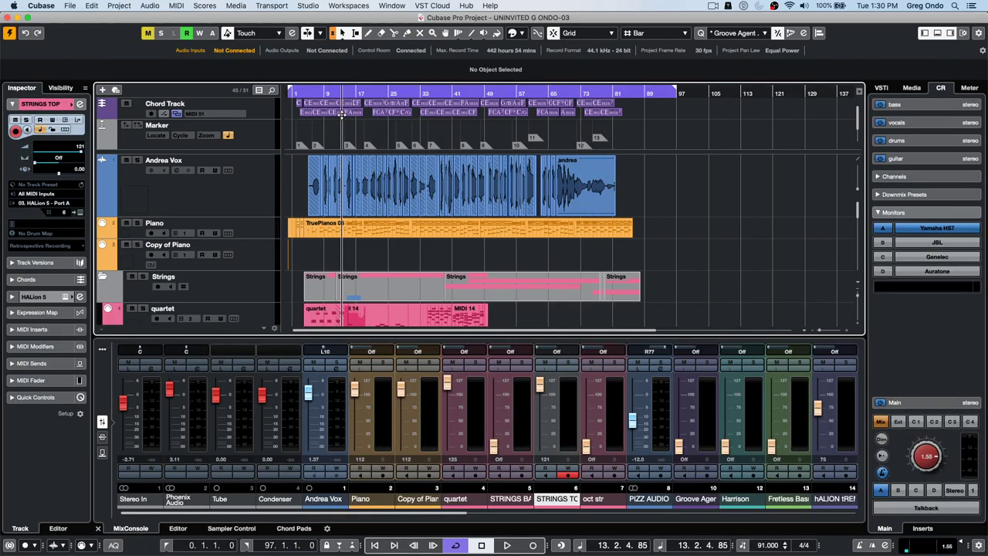
pyautogui.scroll(-5, 343, 139)
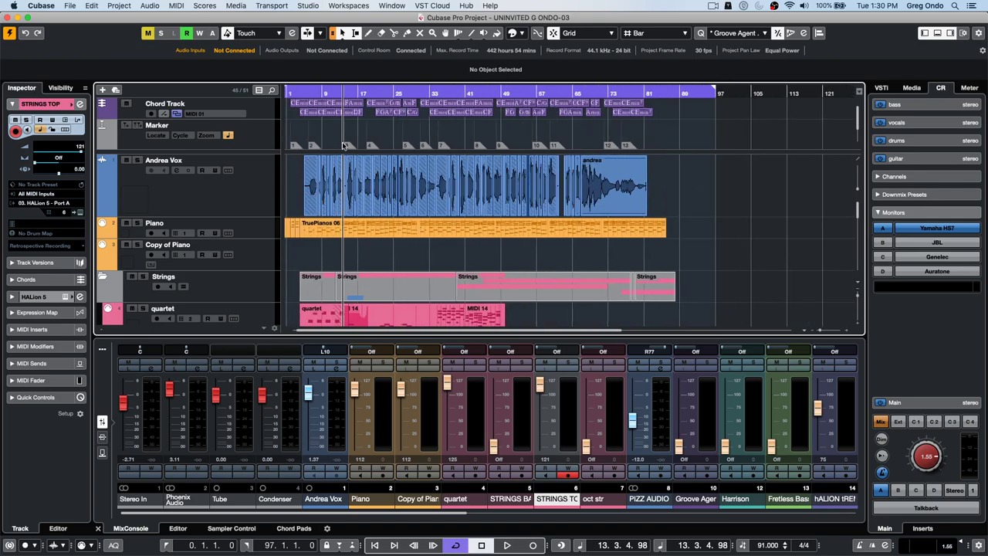
pyautogui.scroll(5, 341, 151)
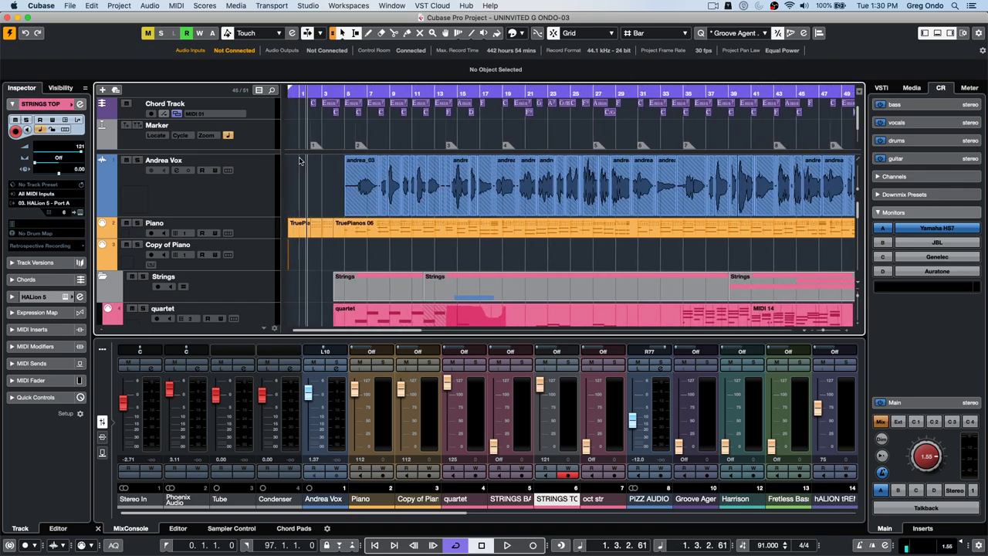
# - Set the cycle range to bars 4–5, play it, and show the Media browser
pyautogui.click(343, 92)
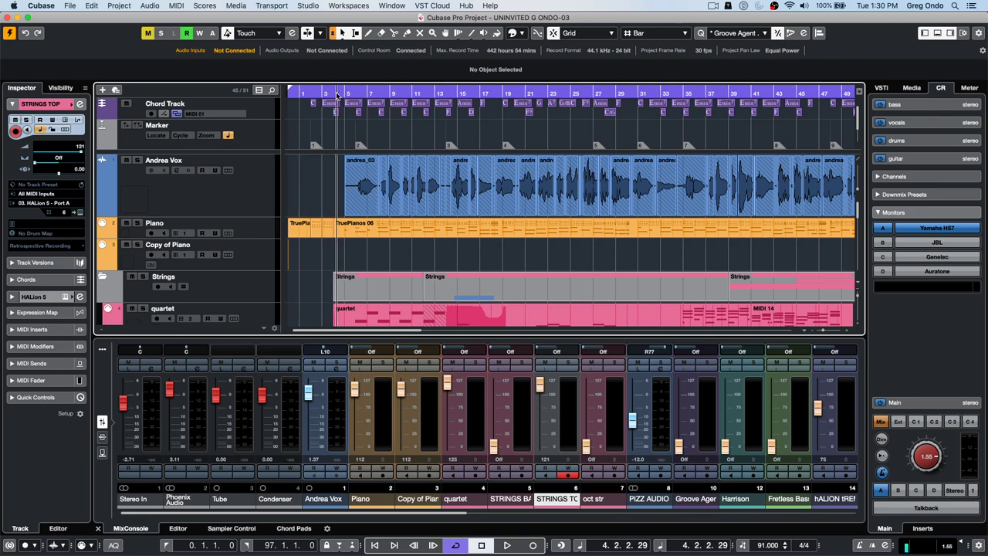
pyautogui.keyDown('alt'); pyautogui.click(342, 92); pyautogui.keyUp('alt')
pyautogui.moveTo(337, 93); pyautogui.dragTo(336, 136)
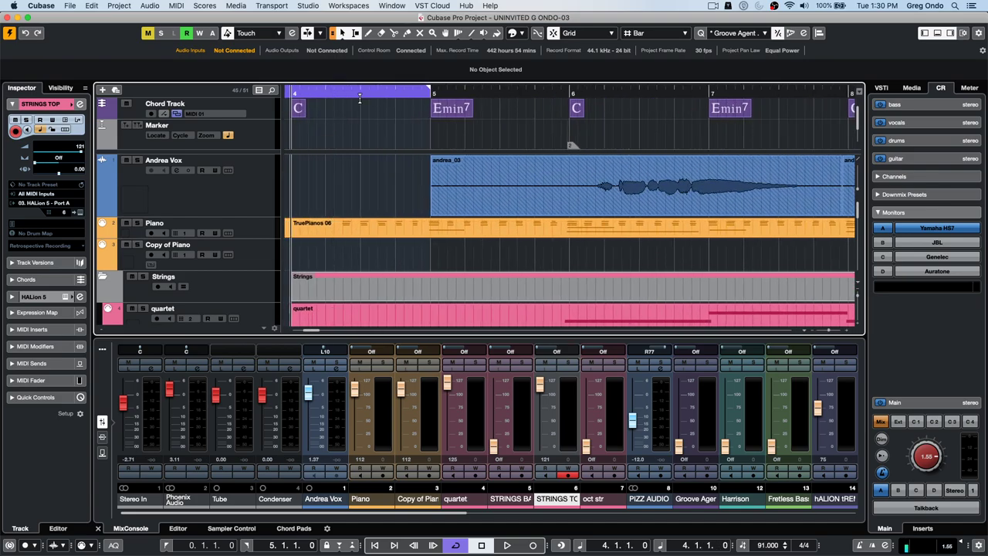
pyautogui.keyDown('alt'); pyautogui.click(296, 96); pyautogui.keyUp('alt')
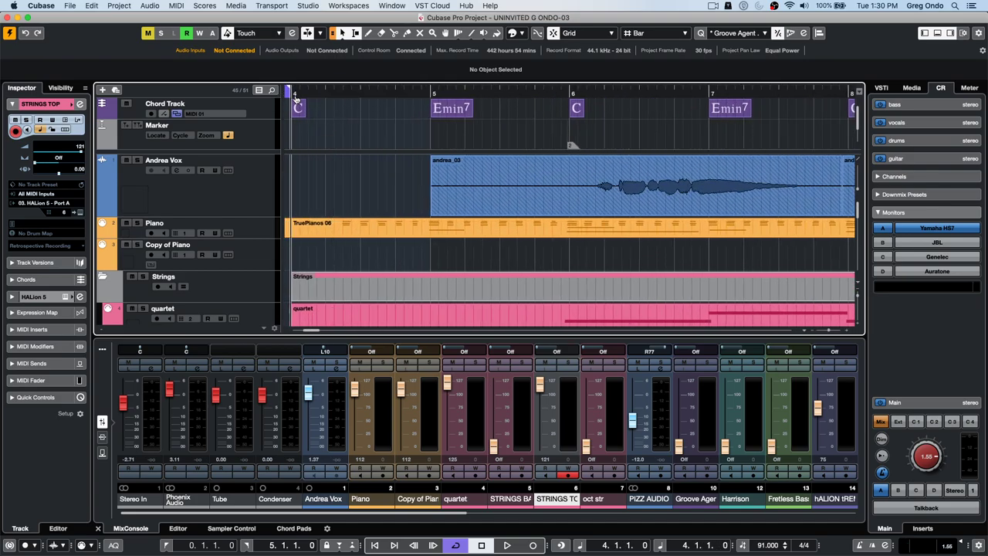
pyautogui.keyDown('alt'); pyautogui.click(427, 94); pyautogui.keyUp('alt')
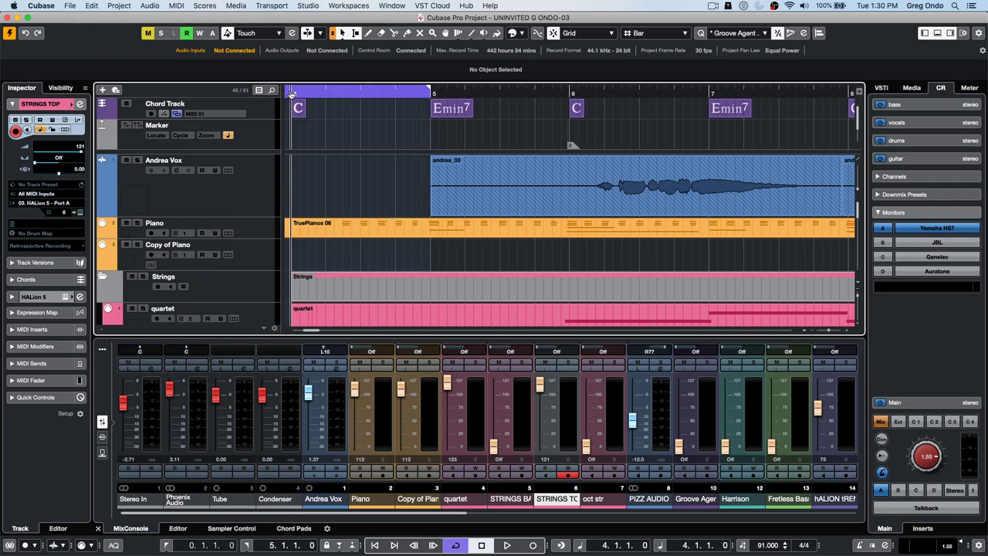
pyautogui.keyDown('super'); pyautogui.click(295, 95); pyautogui.keyUp('super')
pyautogui.press('space')
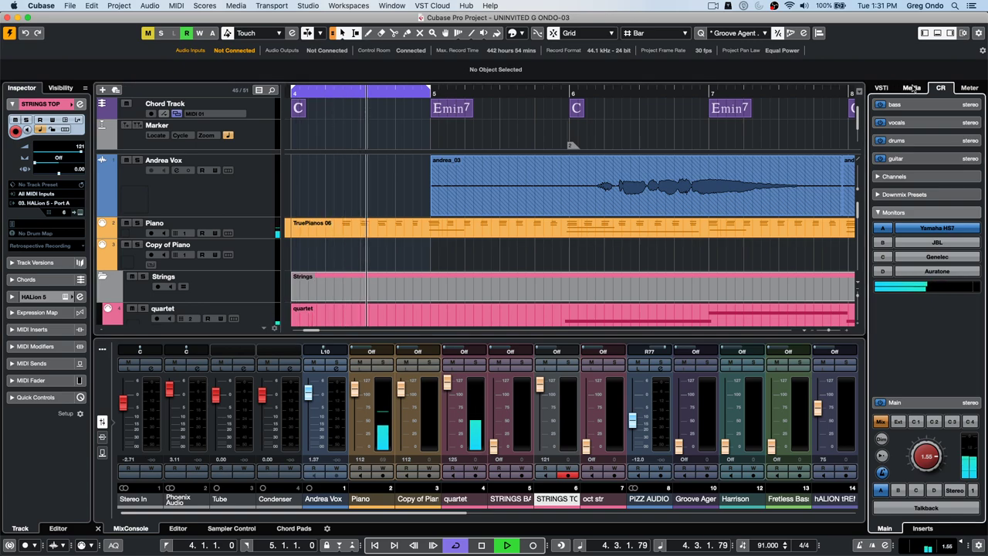
pyautogui.click(911, 89)
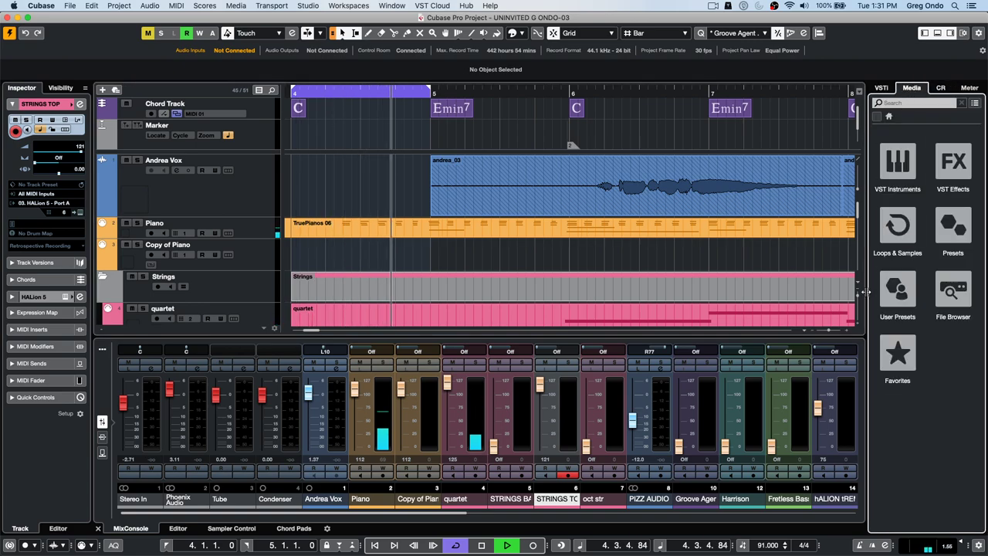
# - Preview the Atmo 05_AM loop from Loops & Samples > Caleidoscope and adjust its preview volume
pyautogui.click(898, 226)
pyautogui.click(898, 294)
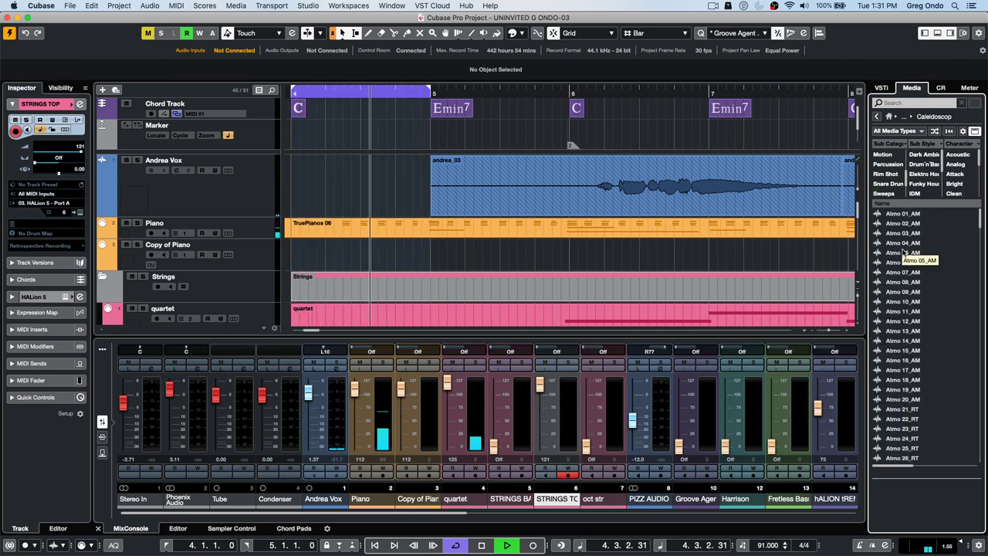
pyautogui.click(904, 253)
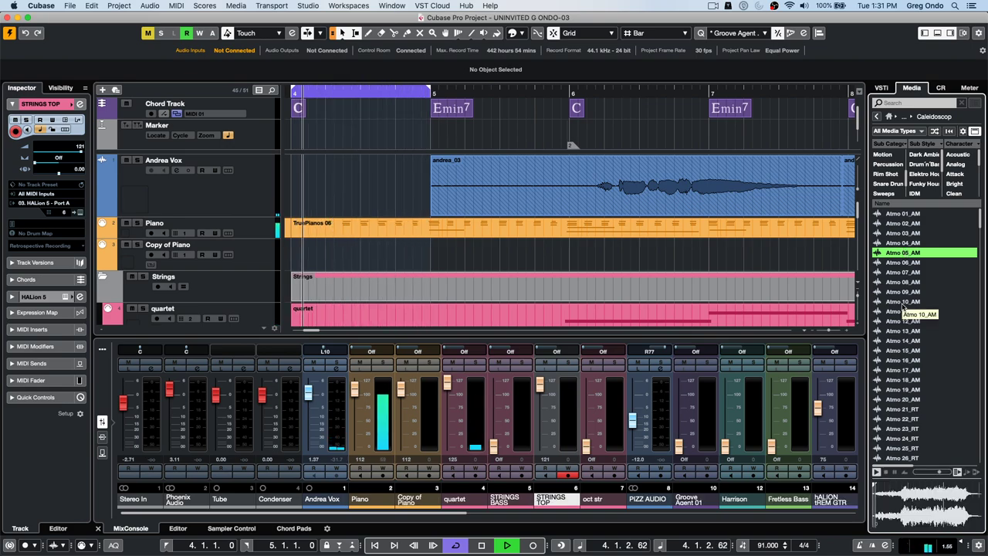
pyautogui.click(938, 473)
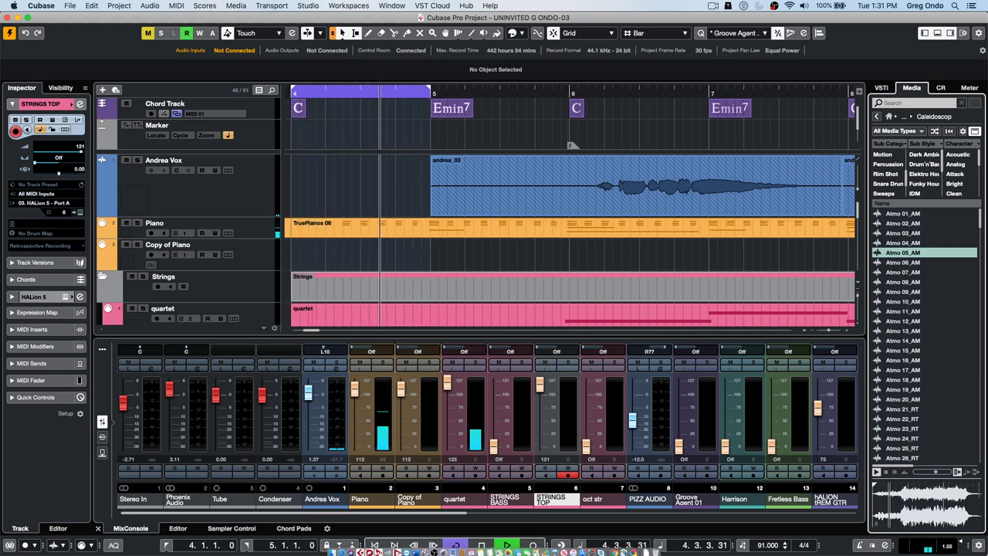
pyautogui.press('space')
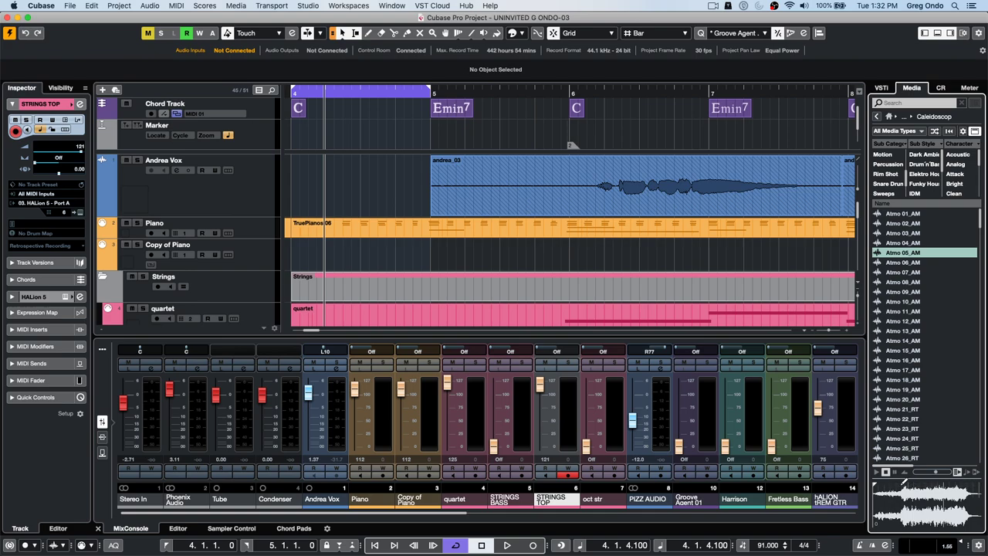
# - Mark a section of Atmo 05_AM and drop it onto Andrea Vox at bar 4
pyautogui.moveTo(905, 486); pyautogui.dragTo(944, 481)
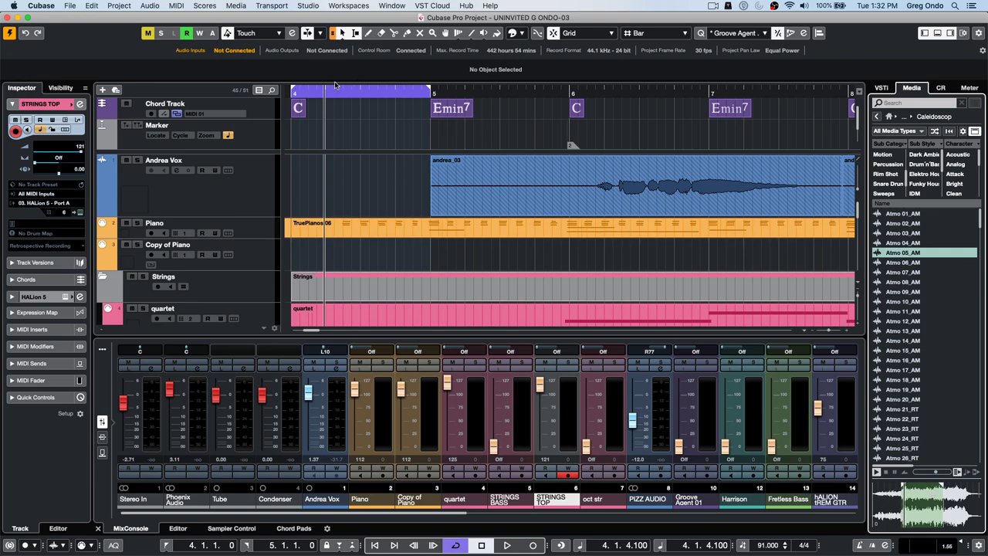
pyautogui.click(330, 143)
pyautogui.press('space')
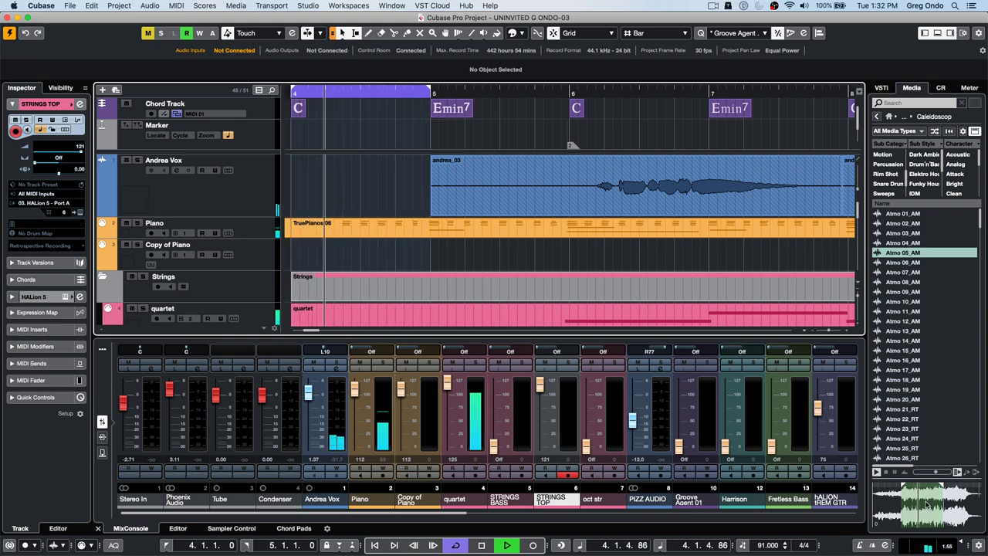
pyautogui.press('space')
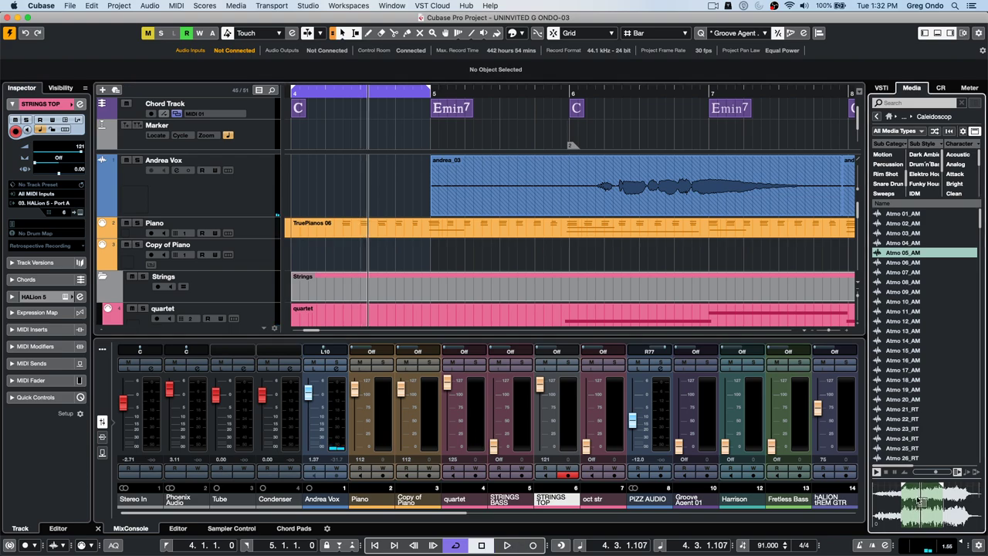
pyautogui.moveTo(921, 502); pyautogui.dragTo(314, 180)
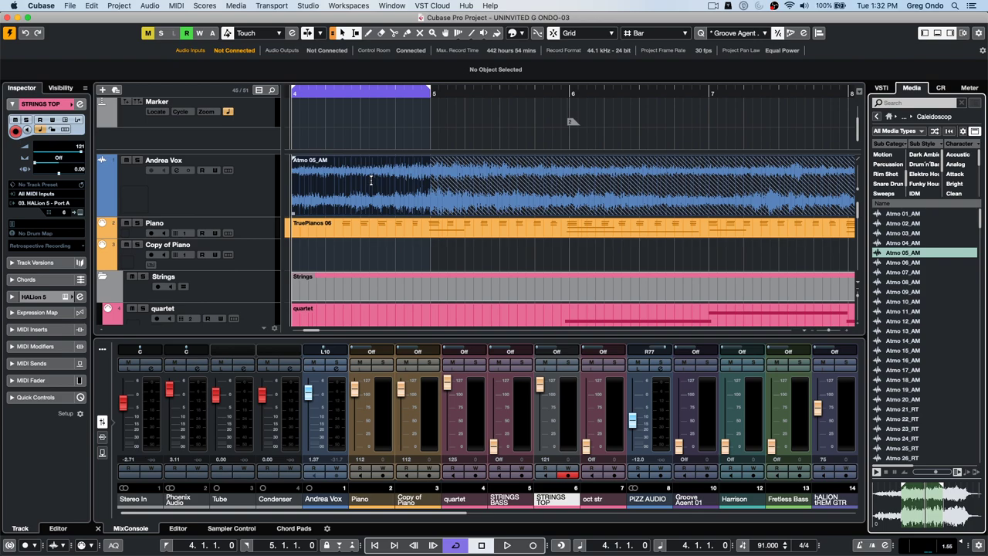
# - Undo the Atmo 05_AM drop, then preview the loop while marking new sections
pyautogui.press('super+z')
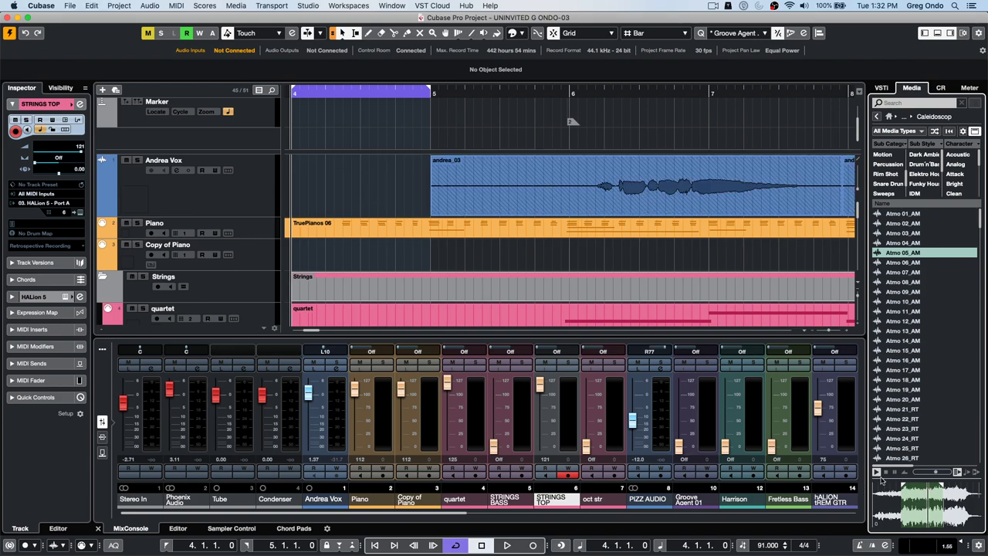
pyautogui.click(876, 472)
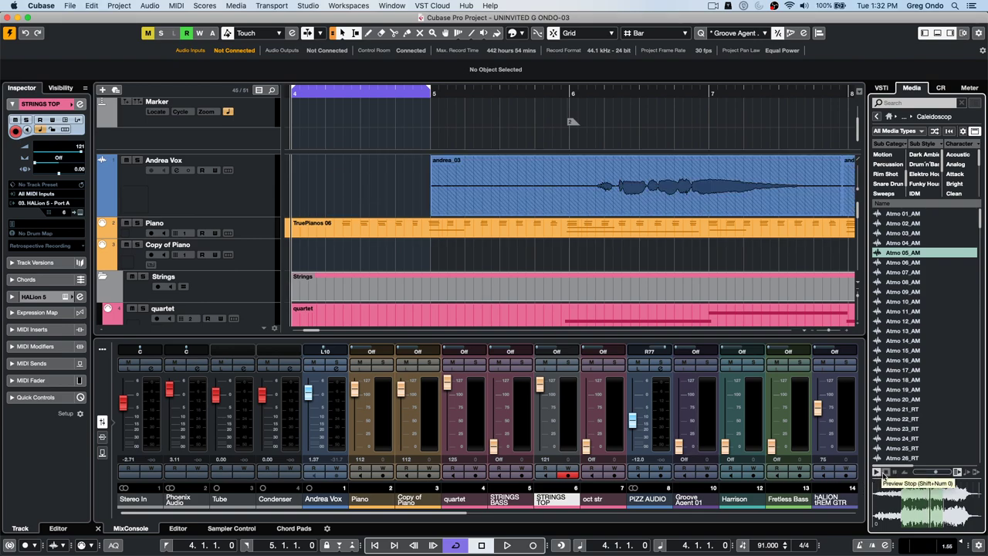
pyautogui.click(886, 474)
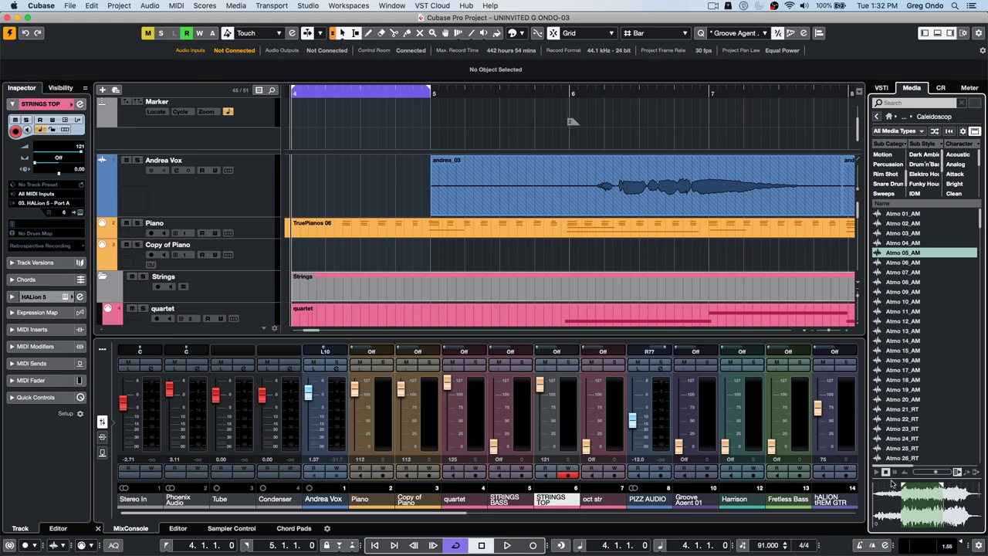
pyautogui.click(878, 472)
pyautogui.moveTo(918, 490)
pyautogui.mouseDown()
pyautogui.moveTo(946, 485)
pyautogui.moveTo(907, 491)
pyautogui.mouseUp()
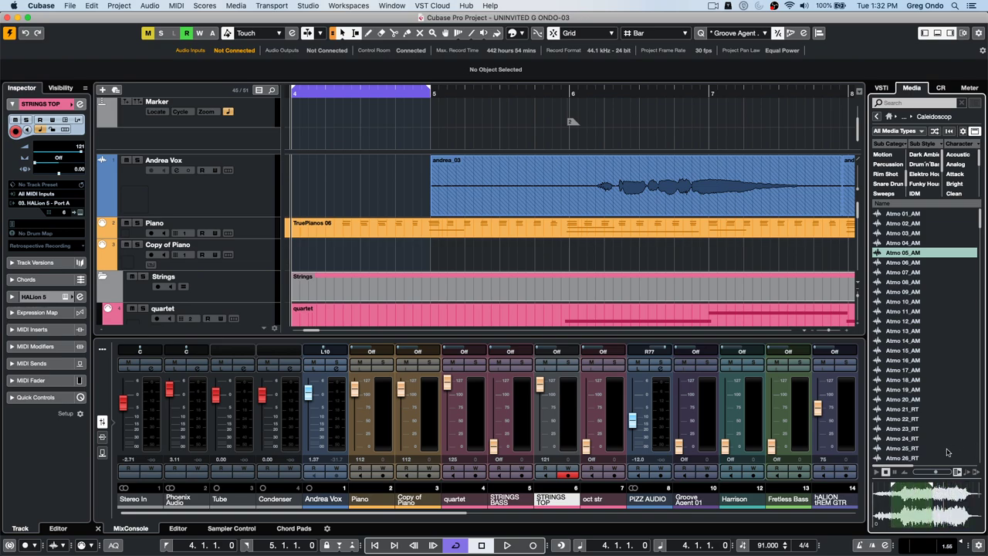
pyautogui.moveTo(948, 486)
pyautogui.mouseDown()
pyautogui.moveTo(975, 486)
pyautogui.moveTo(883, 485)
pyautogui.moveTo(911, 486)
pyautogui.mouseUp()
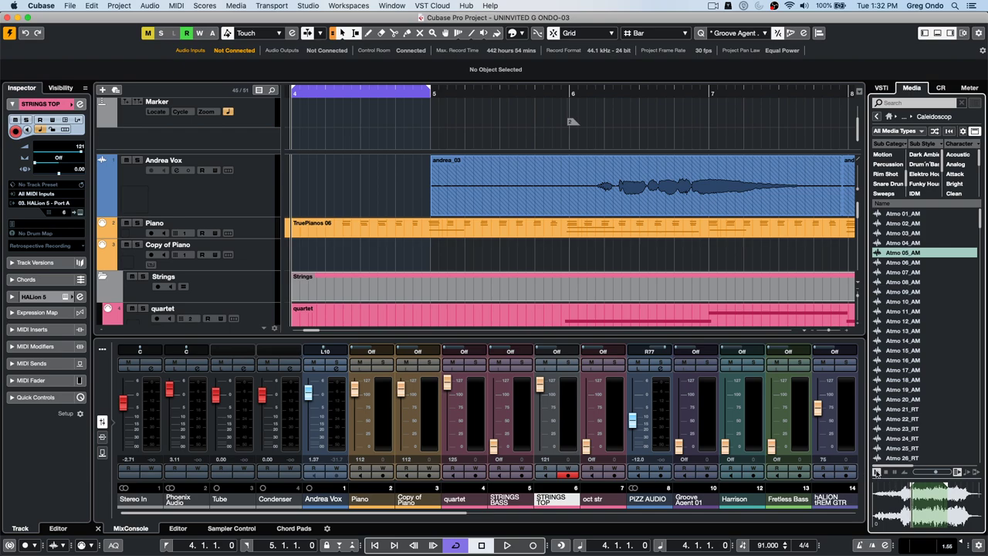
pyautogui.click(887, 473)
# - Create an empty project, Untitled3, in the test folder via File > New Project
pyautogui.click(69, 6)
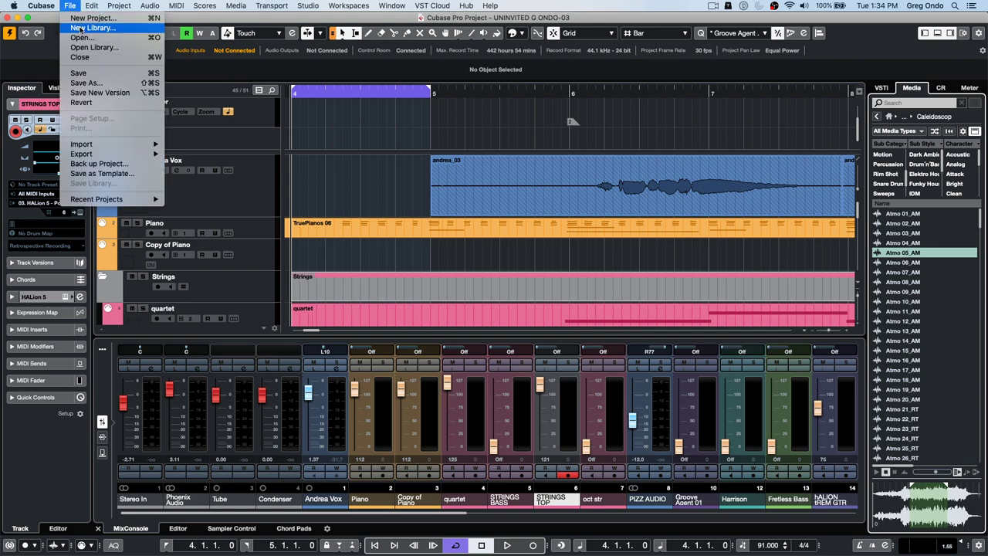
pyautogui.click(89, 19)
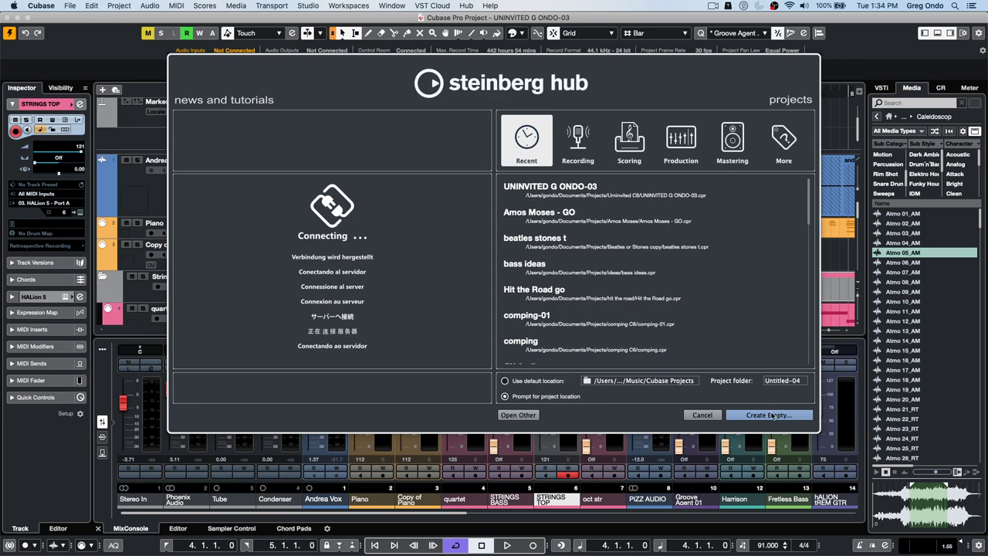
pyautogui.click(773, 417)
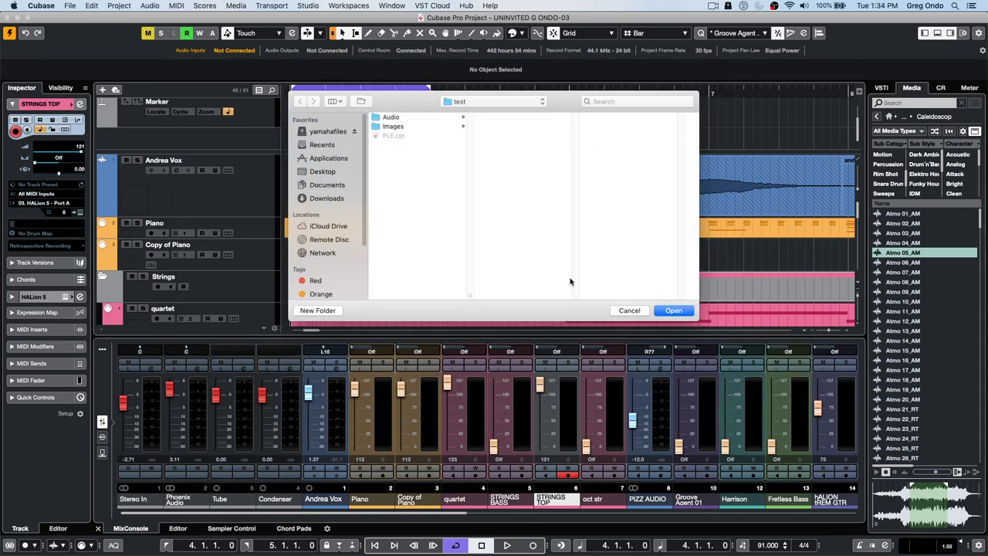
pyautogui.click(672, 311)
# - Add two stereo audio tracks, Audio 01 and Audio 02
pyautogui.rightClick(206, 122)
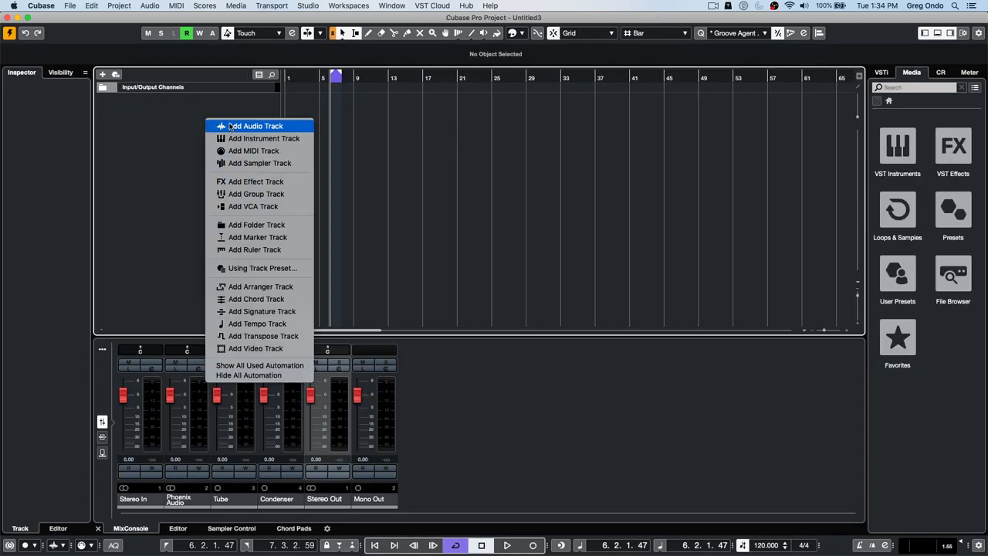
pyautogui.click(229, 125)
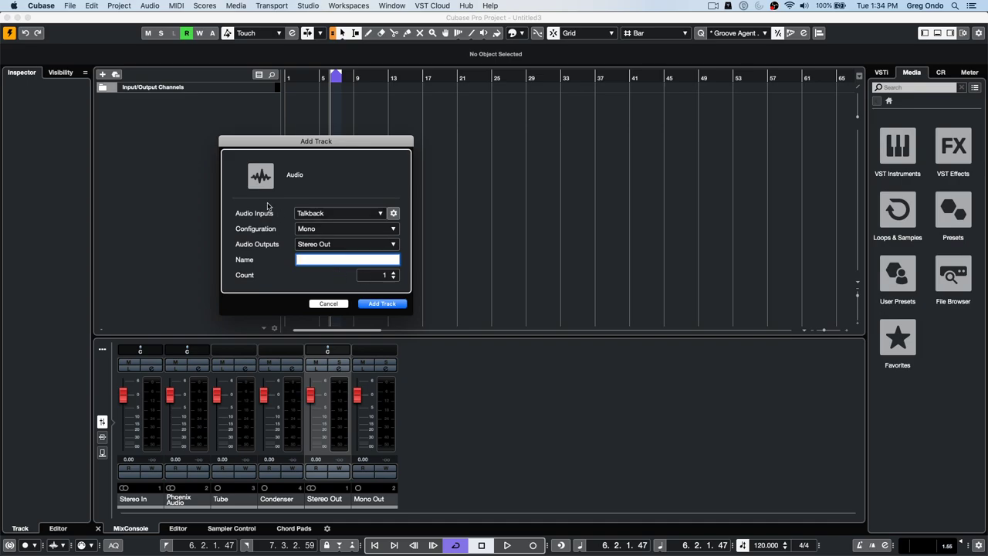
pyautogui.click(377, 232)
pyautogui.press('Down')
pyautogui.press('Return')
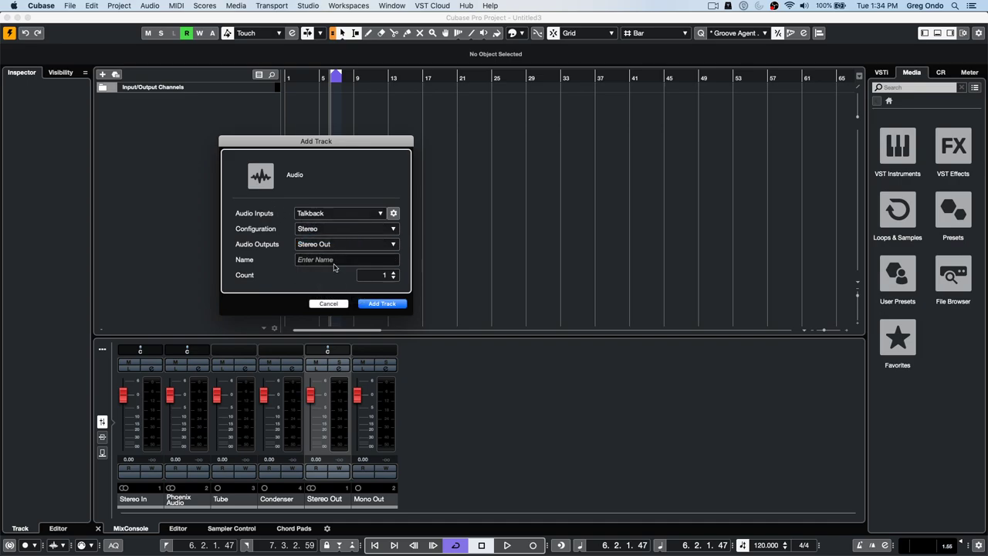
pyautogui.click(382, 303)
# - Add a stereo Group 1 track for the audio tracks and show the Loops & Samples library
pyautogui.rightClick(217, 186)
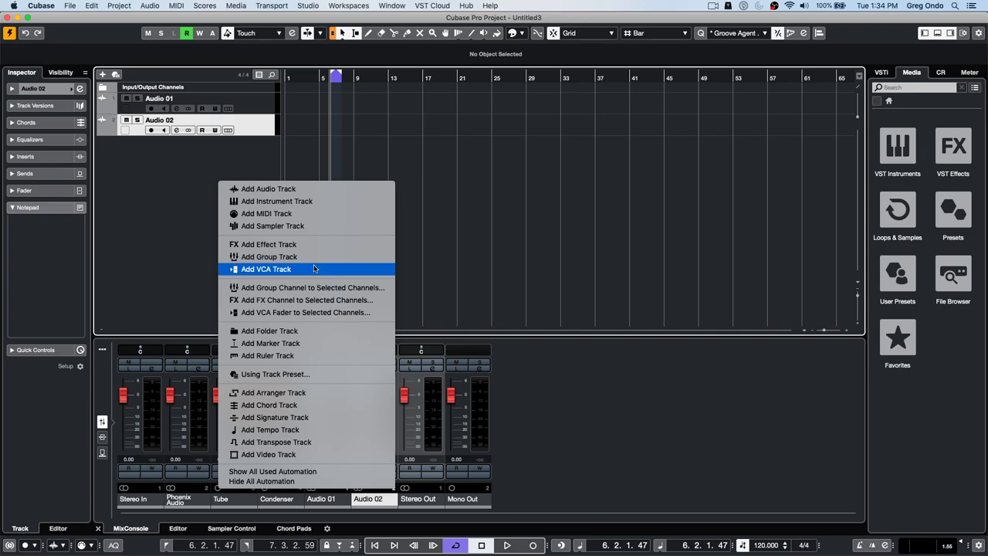
pyautogui.click(257, 107)
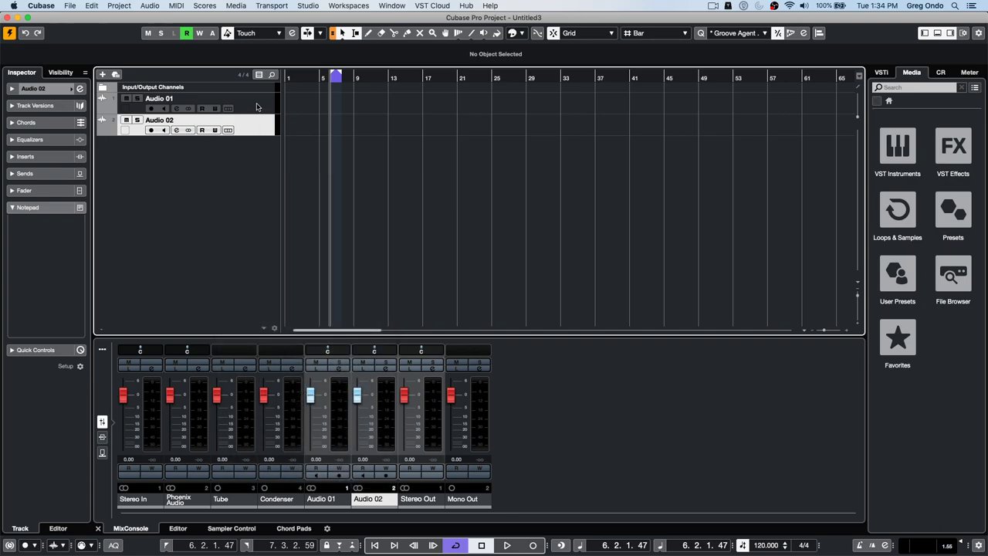
pyautogui.click(257, 107)
pyautogui.rightClick(257, 108)
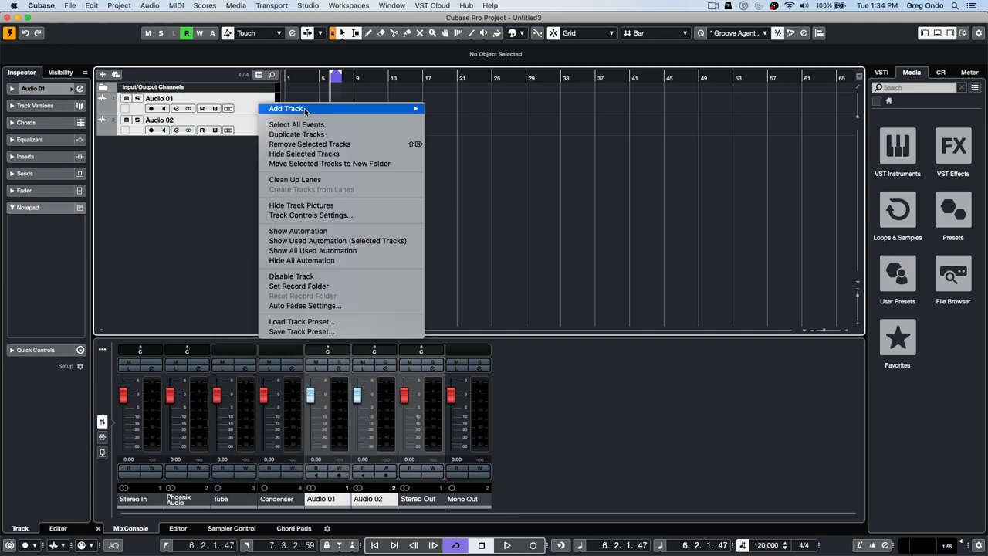
pyautogui.moveTo(306, 113)
pyautogui.click(464, 209)
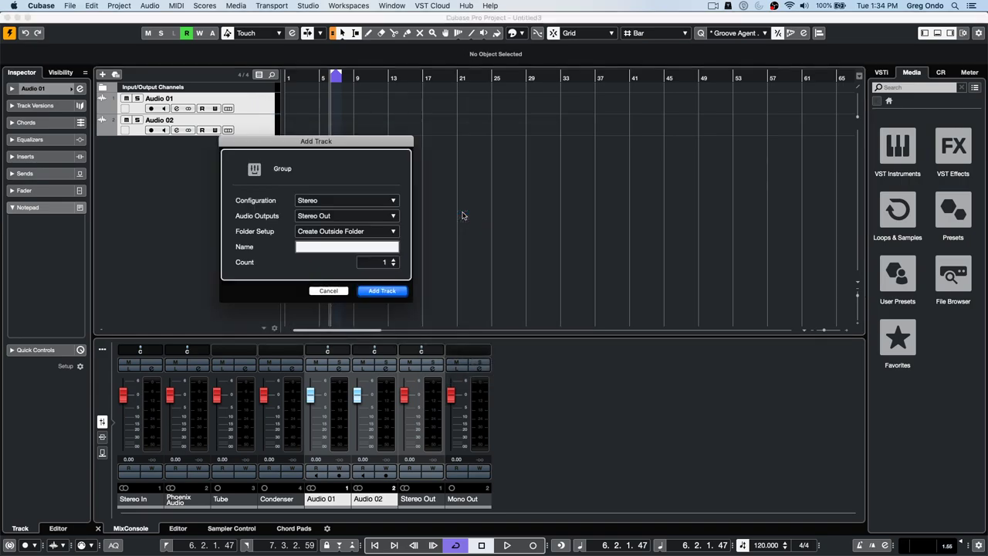
pyautogui.click(374, 291)
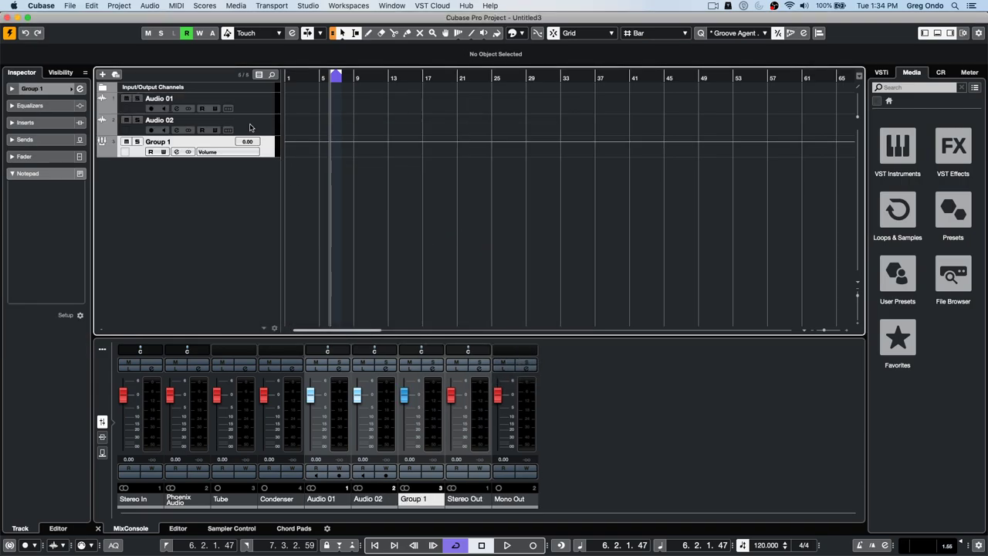
pyautogui.click(898, 213)
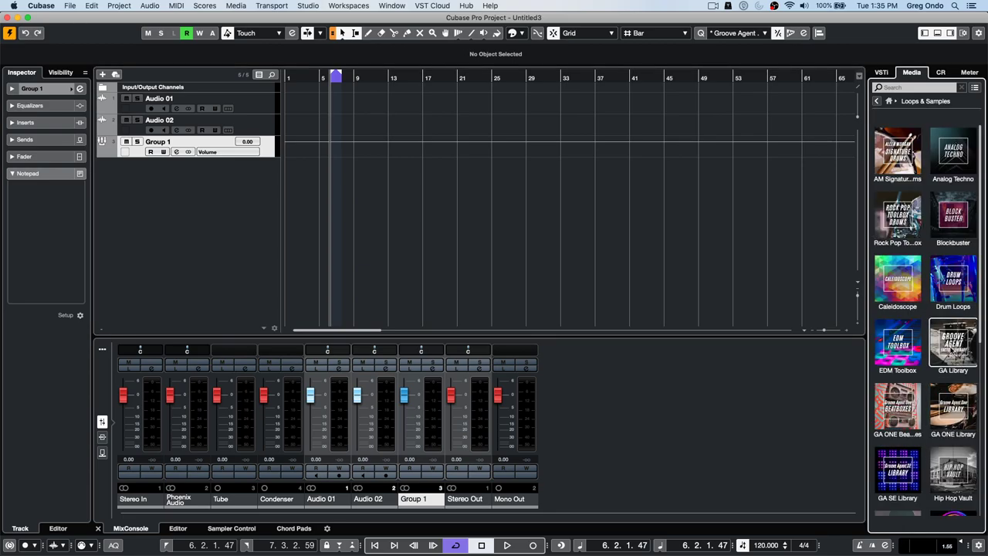
# - Audition Hip Hop Vault drum loops and place Hip Hop - Drum Loop 03_80bpm on Audio 01 at bar 1
pyautogui.click(956, 473)
pyautogui.click(915, 335)
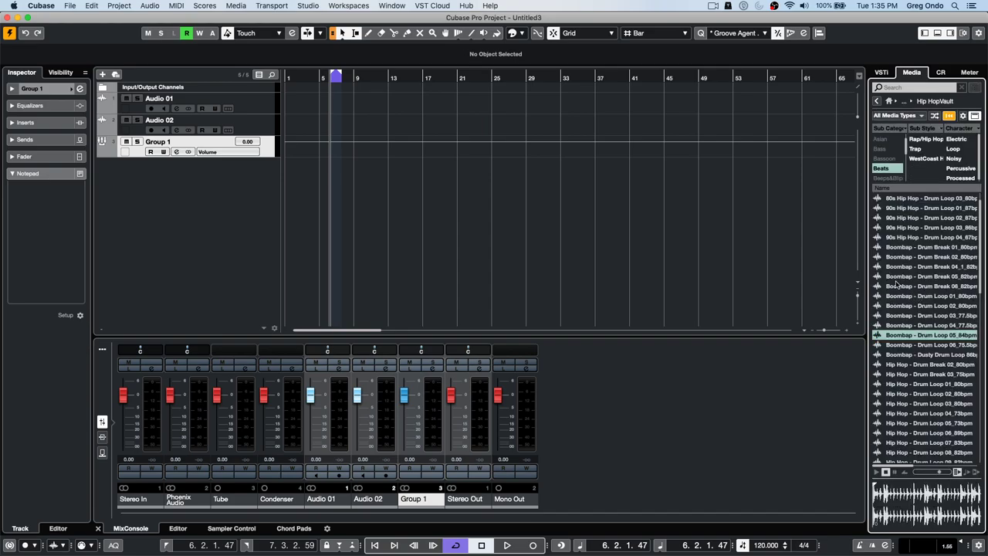
pyautogui.click(897, 276)
pyautogui.click(911, 383)
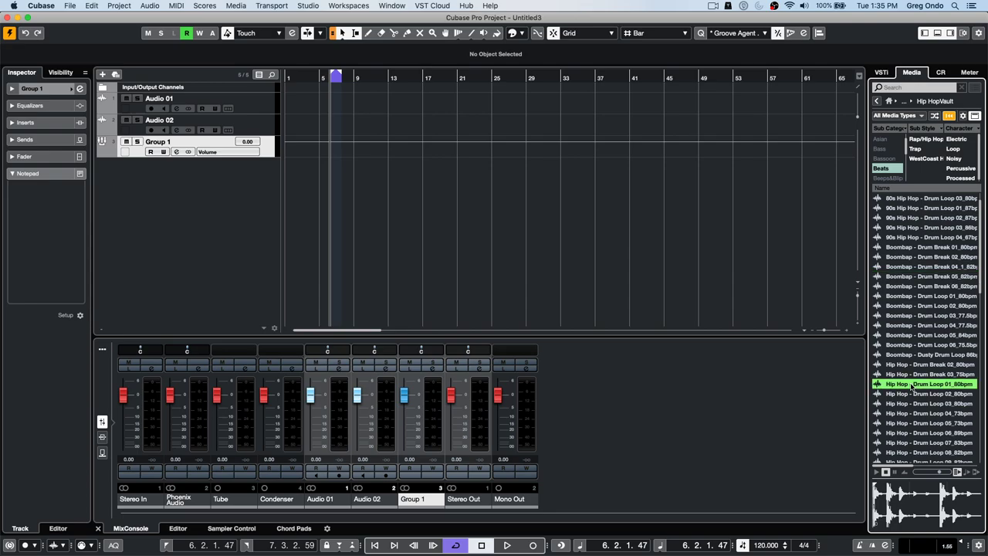
pyautogui.click(908, 424)
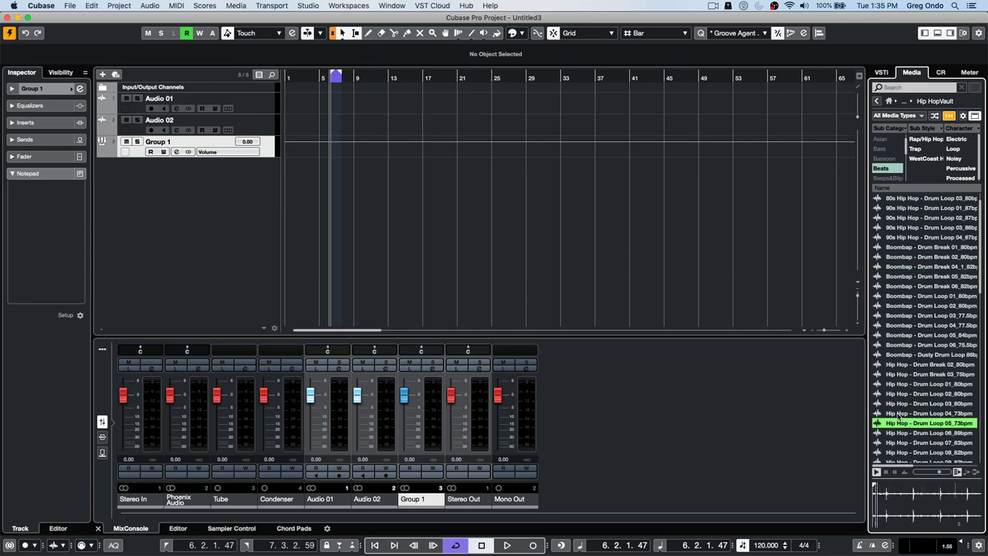
pyautogui.click(897, 404)
pyautogui.moveTo(897, 404); pyautogui.dragTo(290, 113)
# - Pan Audio 01 to the left in the Inspector and play back the drum loop
pyautogui.click(250, 109)
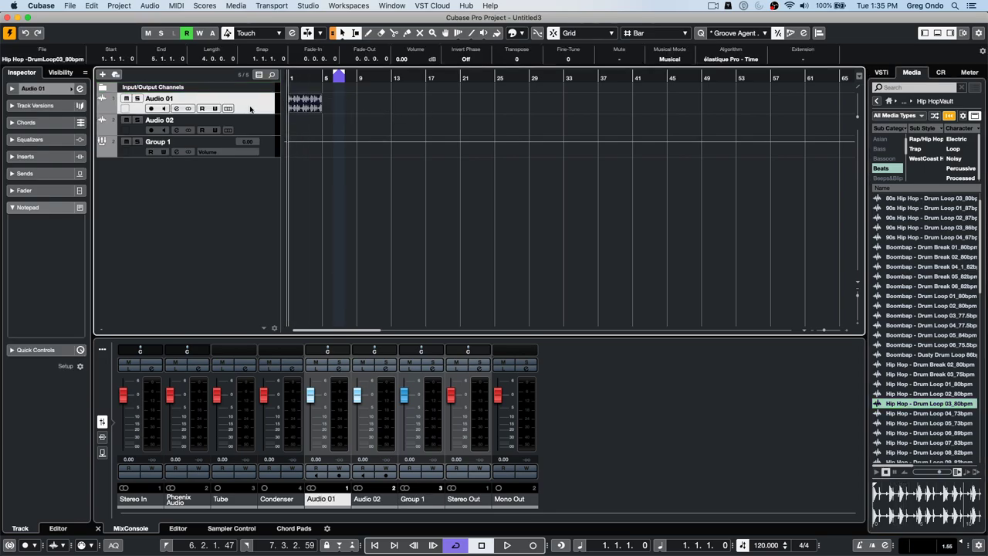
pyautogui.click(46, 89)
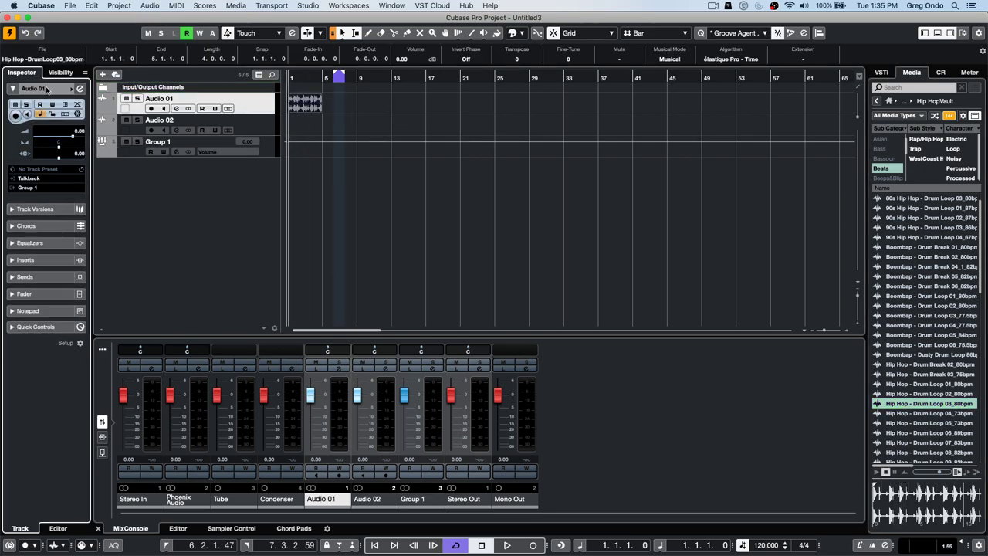
pyautogui.moveTo(61, 151)
pyautogui.mouseDown()
pyautogui.moveTo(37, 150)
pyautogui.moveTo(58, 147)
pyautogui.mouseUp()
pyautogui.press('space')
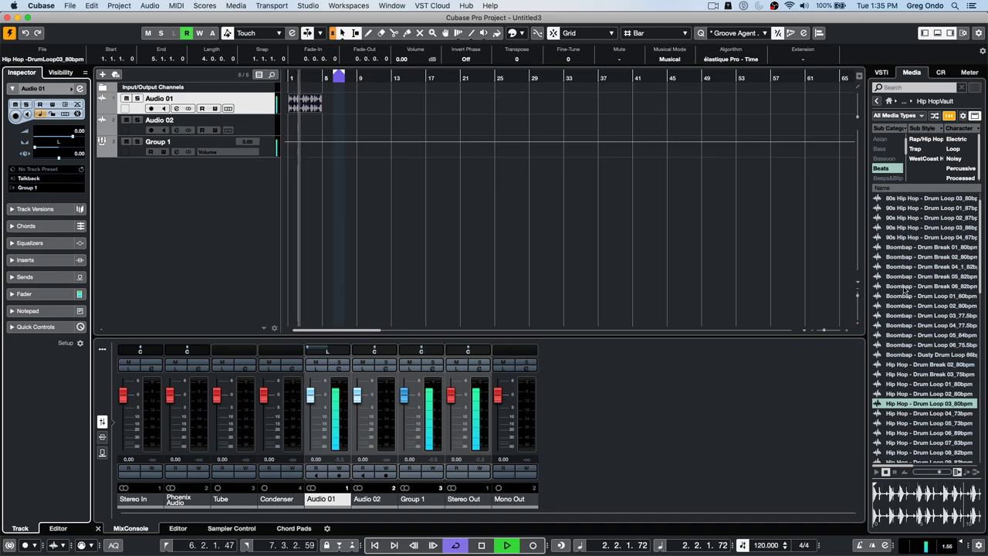
pyautogui.press('space')
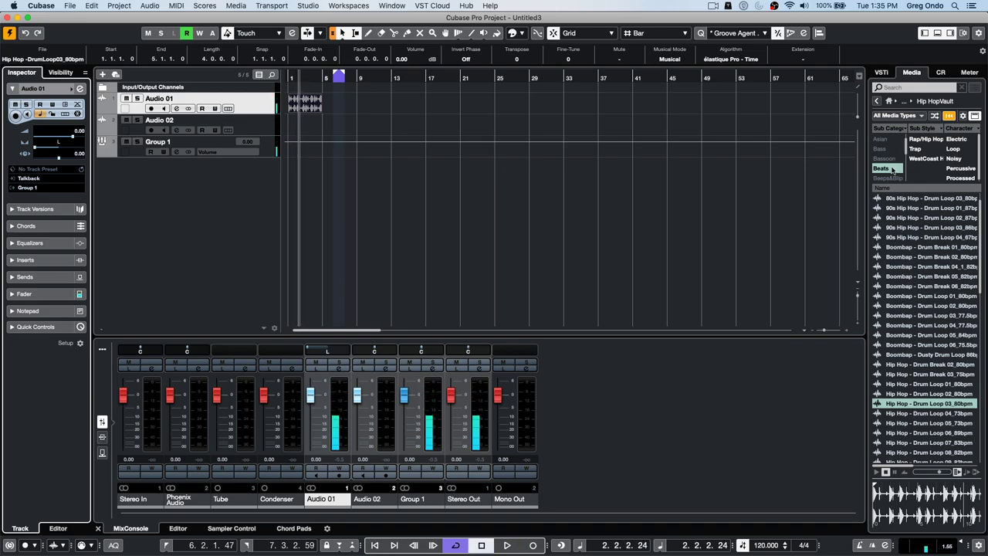
# - Filter the loops to the E. Bass sub-category and place the C Minor 02 bass loop on Audio 02
pyautogui.click(881, 168)
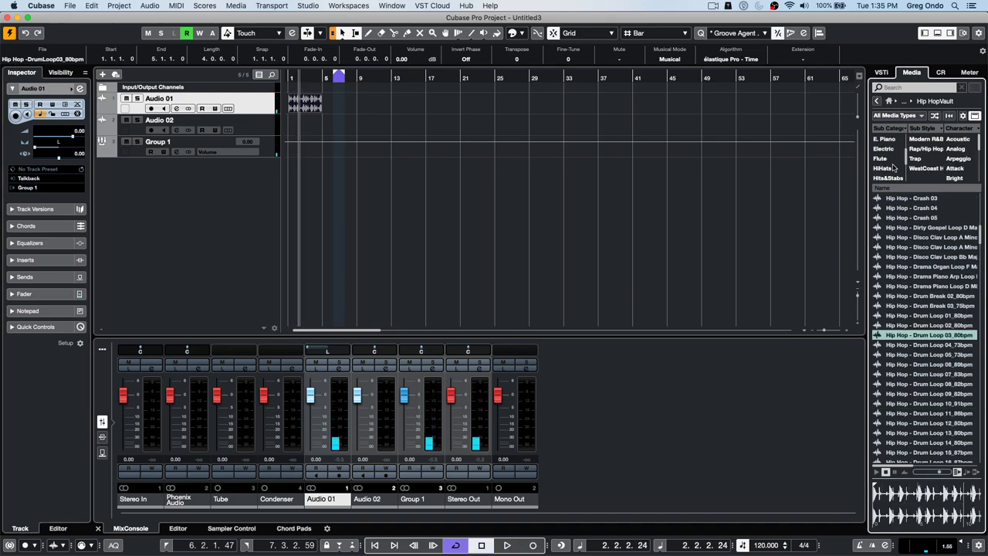
pyautogui.scroll(3, 892, 168)
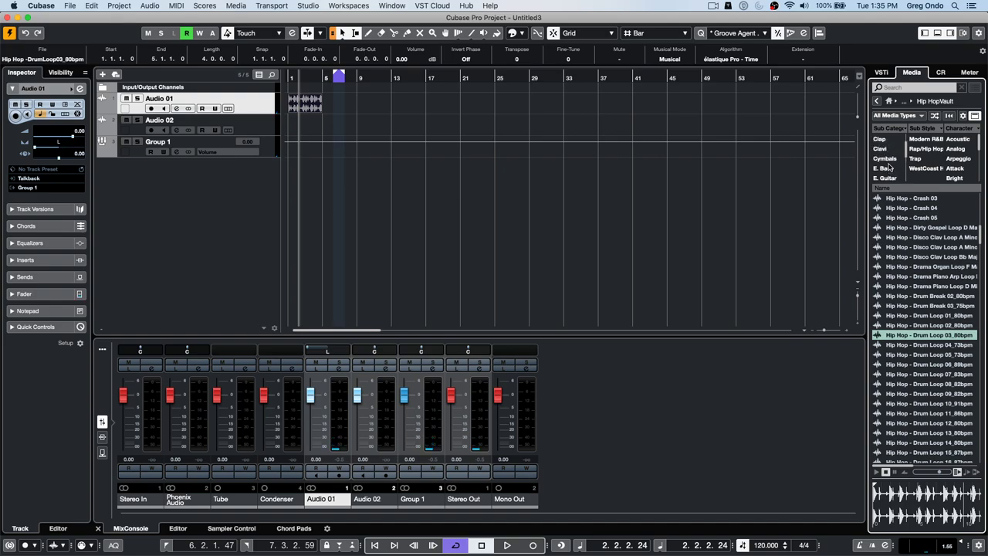
pyautogui.click(886, 168)
pyautogui.moveTo(922, 209); pyautogui.dragTo(286, 129)
# - Pan Audio 02 to the right and play back both loops together
pyautogui.click(266, 131)
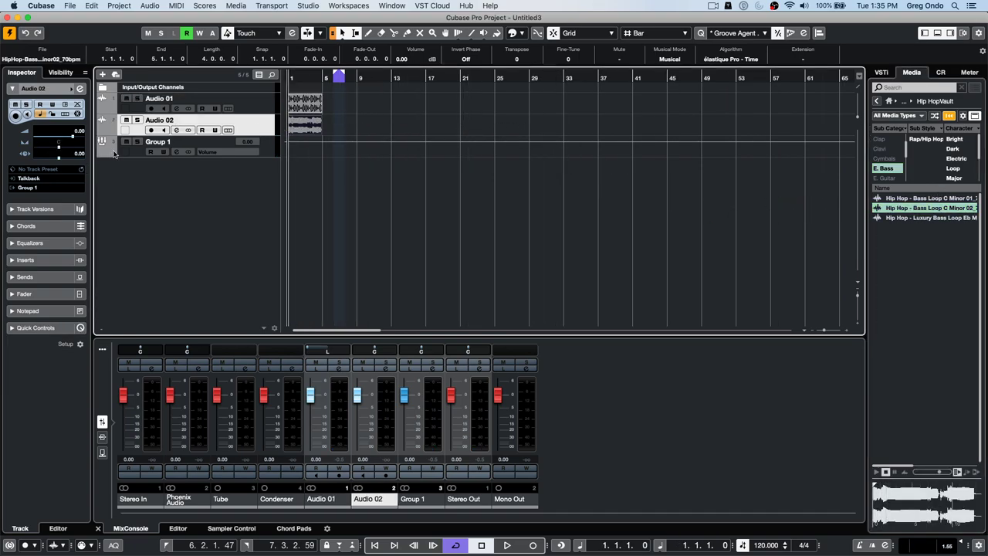
pyautogui.click(61, 147)
pyautogui.scroll(1, 61, 152)
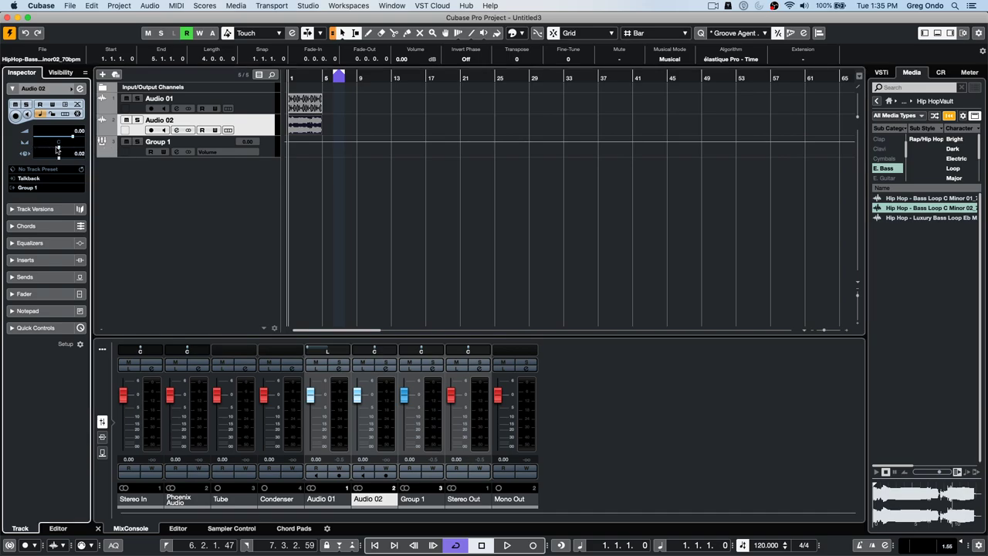
pyautogui.moveTo(59, 149); pyautogui.dragTo(85, 150)
pyautogui.click(173, 80)
pyautogui.press('space')
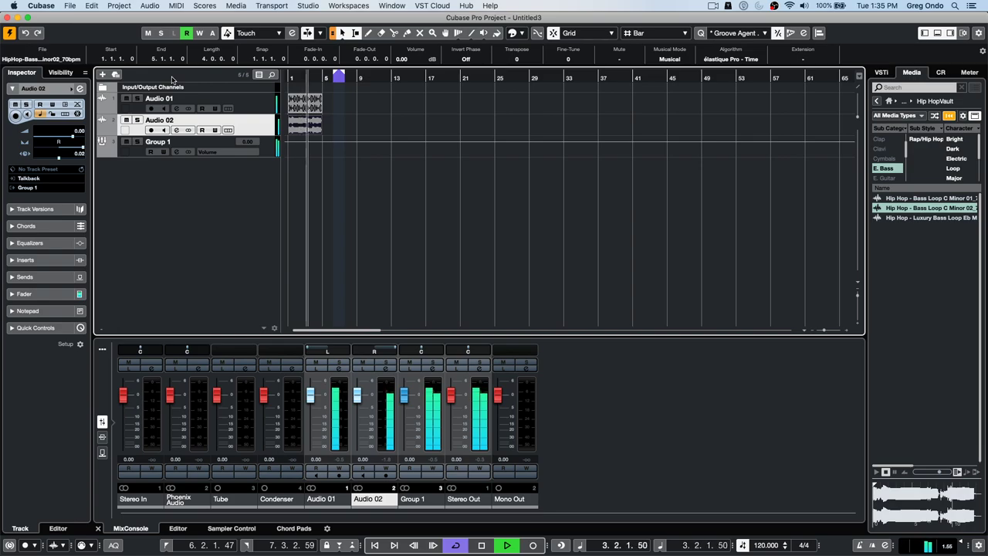
pyautogui.press('space')
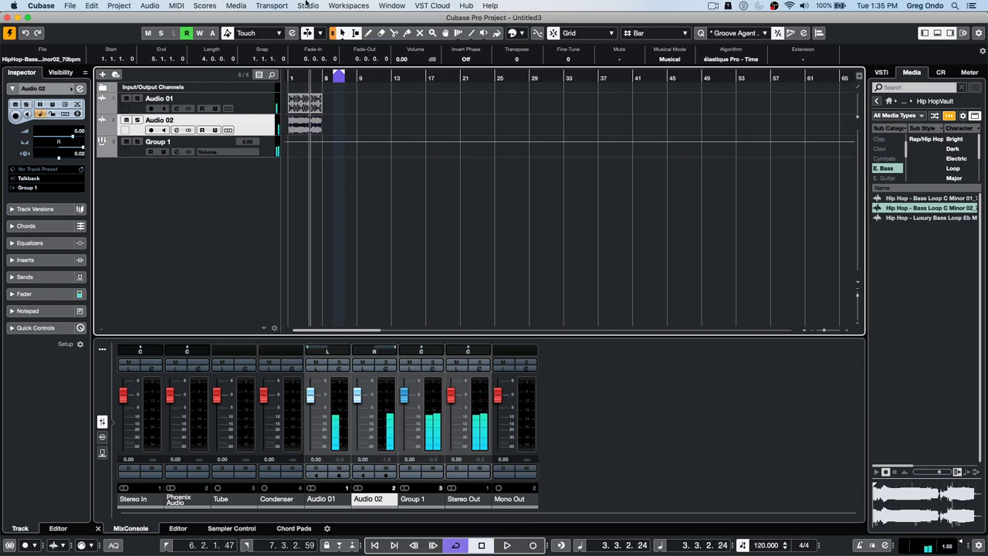
# - Cycle bars 1–5 around the drum loop event and pan Group 1 to the left
pyautogui.click(255, 105)
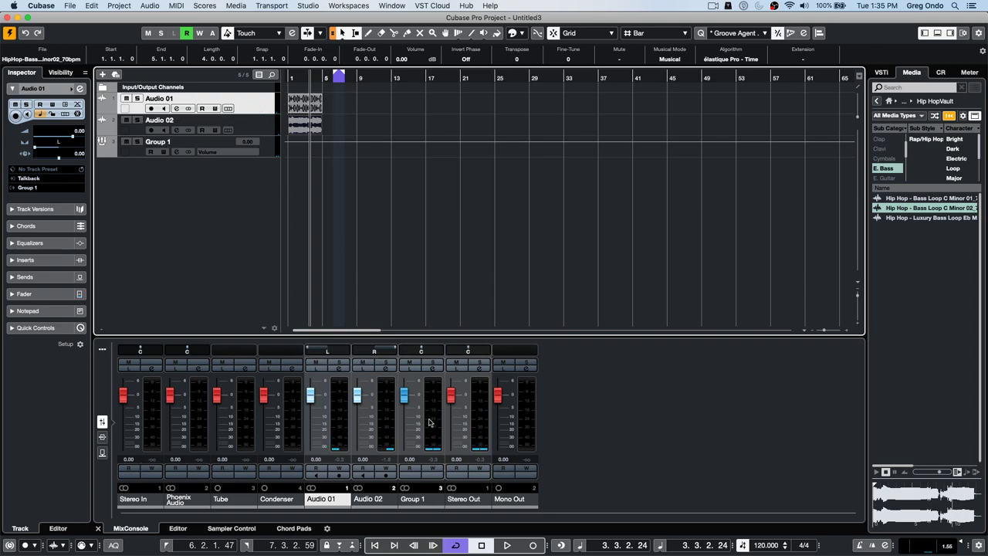
pyautogui.press('space')
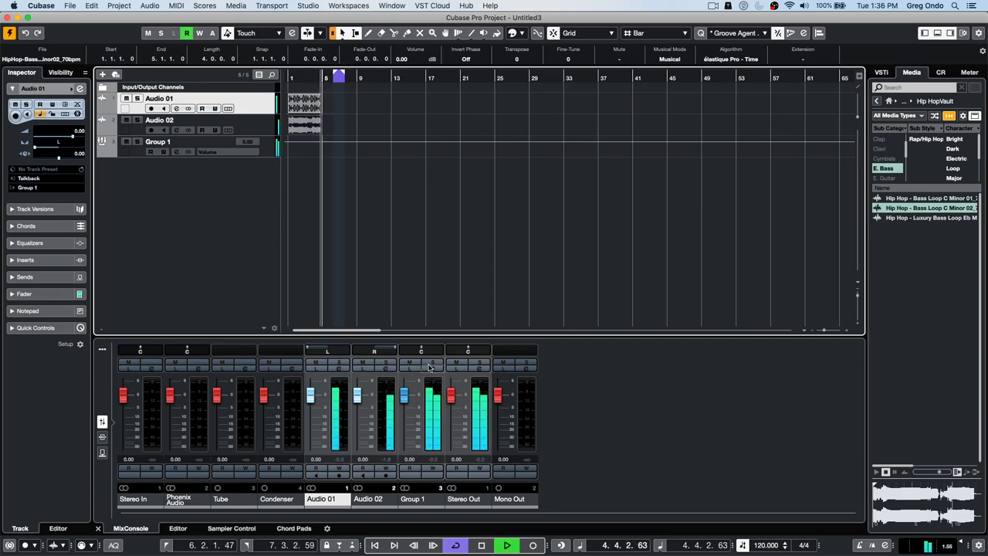
pyautogui.click(309, 103)
pyautogui.press('p')
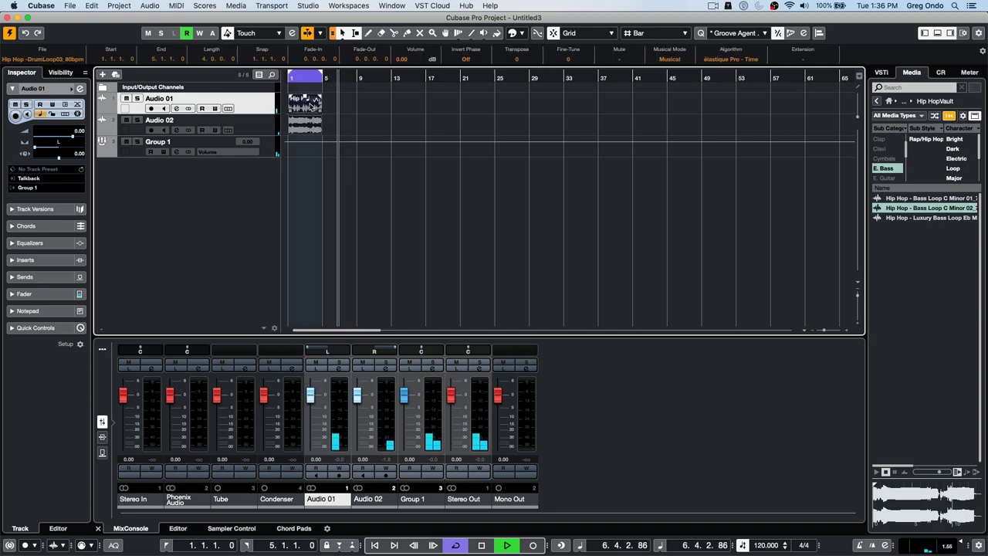
pyautogui.click(305, 78)
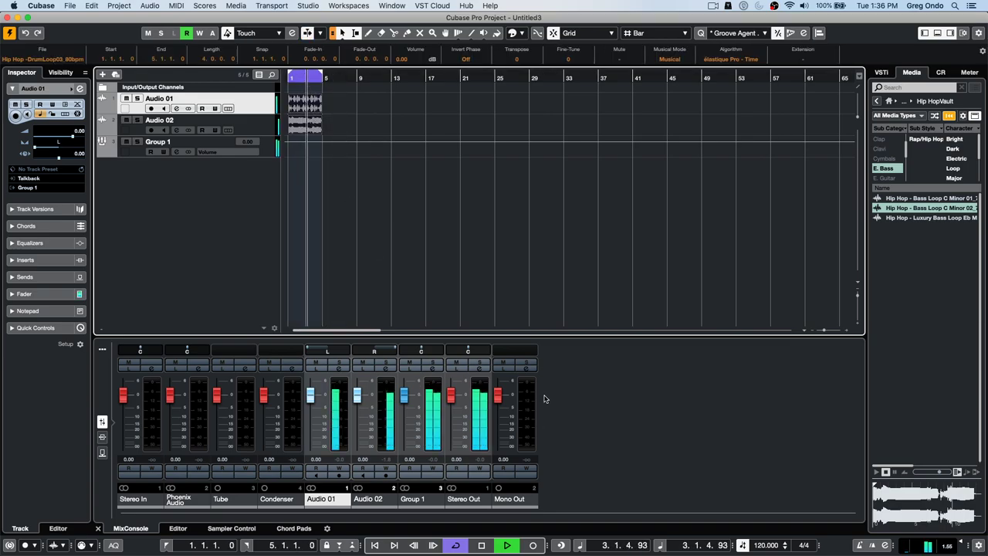
pyautogui.moveTo(427, 354)
pyautogui.mouseDown()
pyautogui.moveTo(449, 354)
pyautogui.moveTo(402, 354)
pyautogui.moveTo(424, 360)
pyautogui.mouseUp()
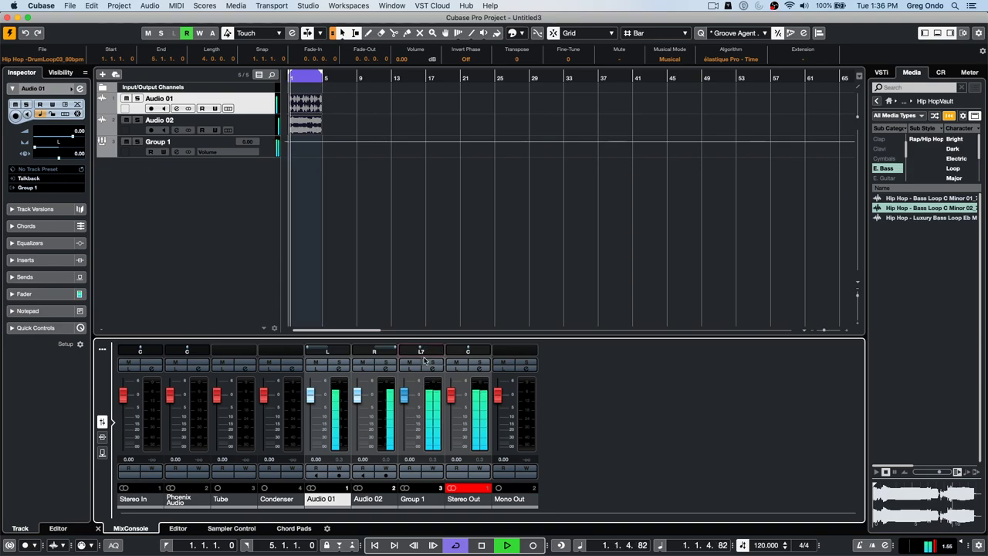
pyautogui.press('space')
pyautogui.rightClick(149, 178)
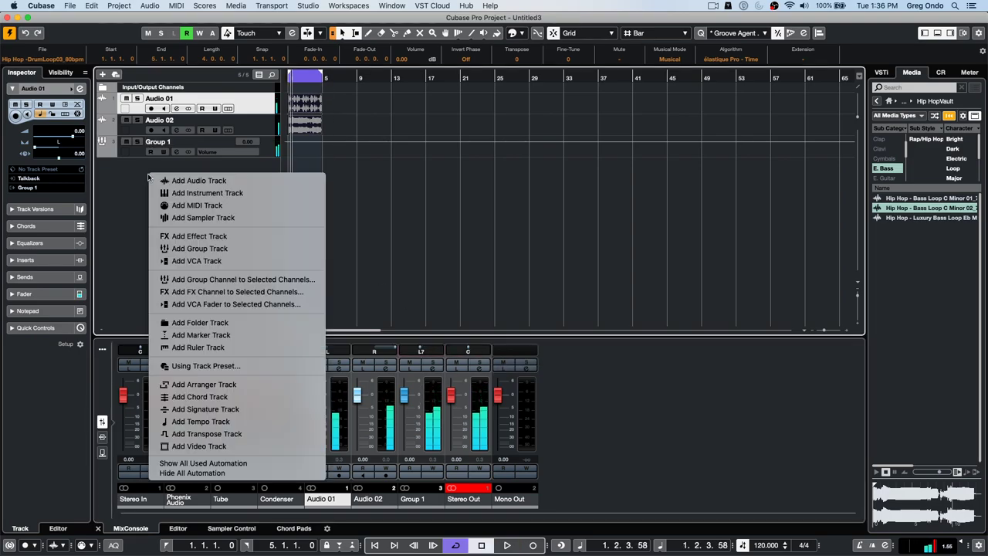
pyautogui.click(208, 249)
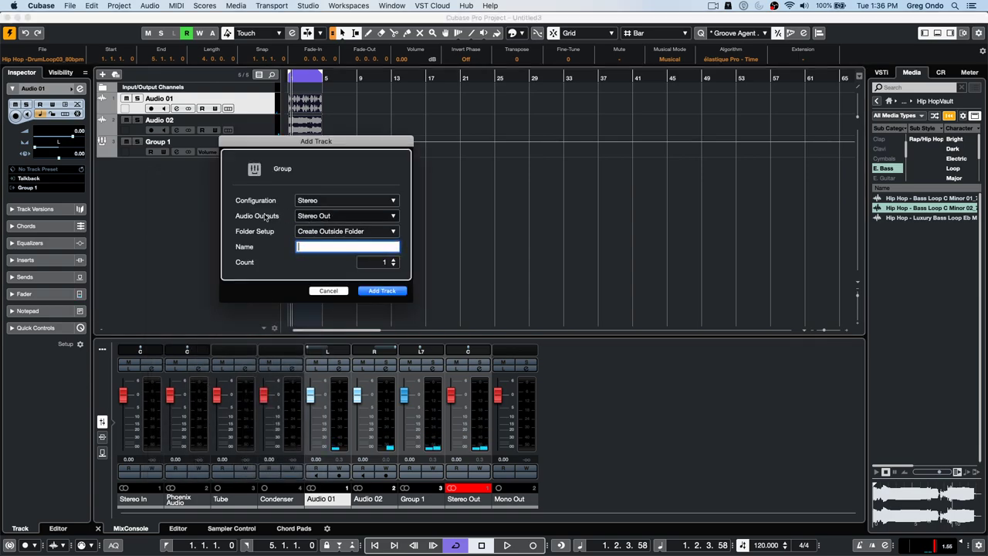
pyautogui.click(336, 201)
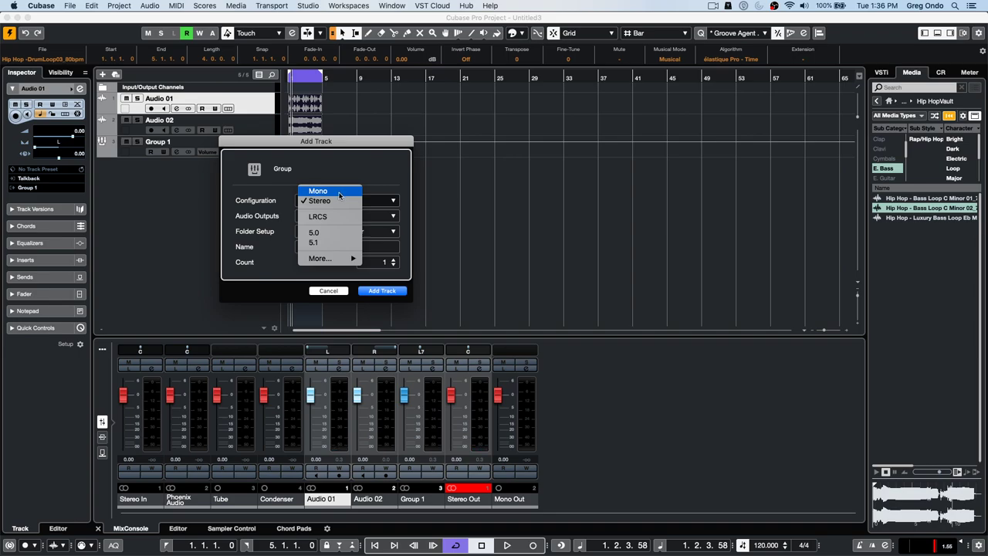
pyautogui.click(179, 205)
pyautogui.click(328, 292)
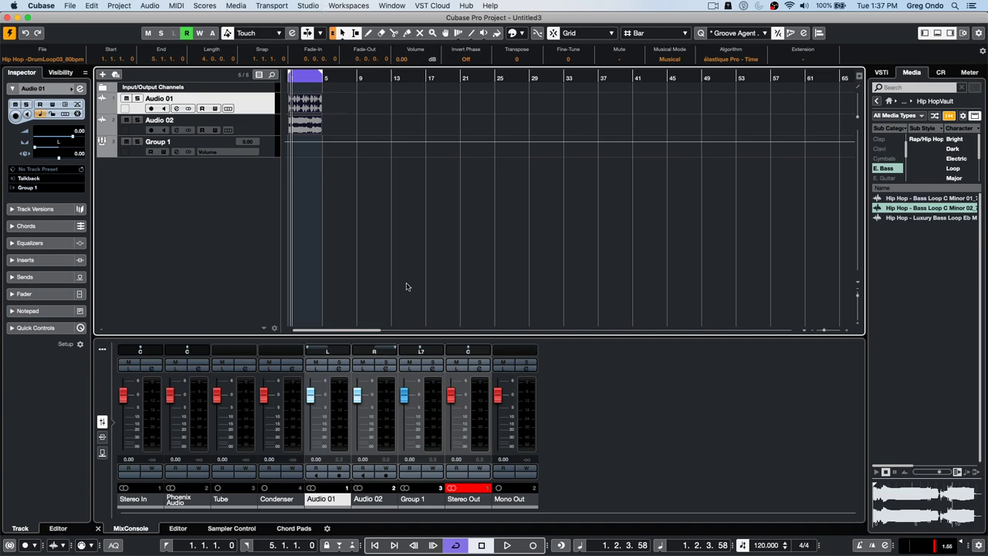
# - Make the lower Stereo Out inserts post-fader and load the UV22HR dither plug-in there
pyautogui.click(481, 371)
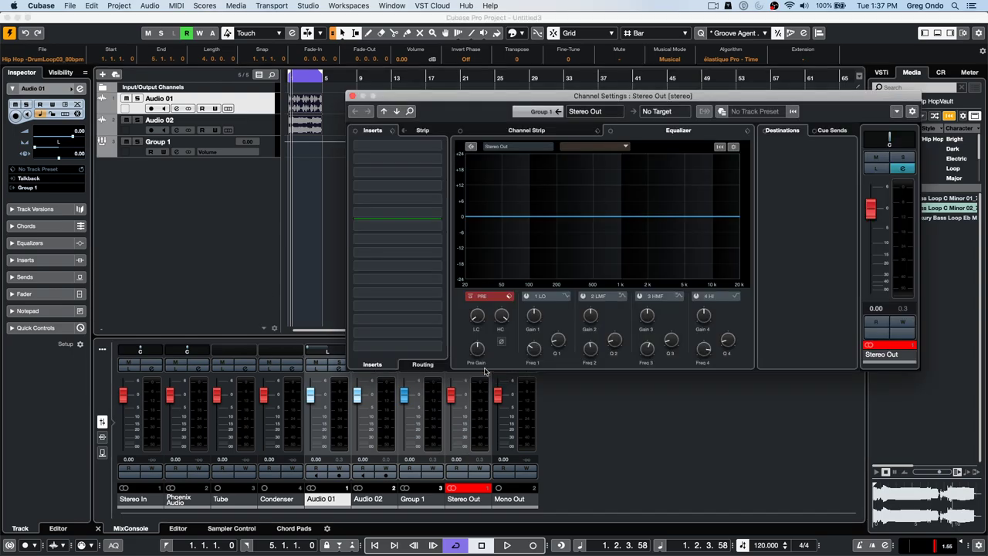
pyautogui.moveTo(431, 219); pyautogui.dragTo(430, 317)
pyautogui.click(438, 319)
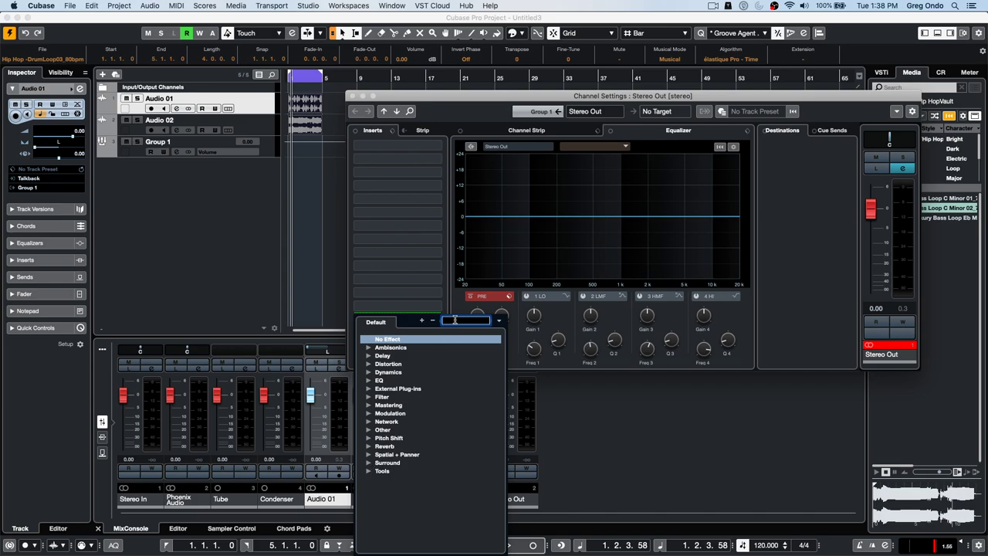
pyautogui.write('cur')
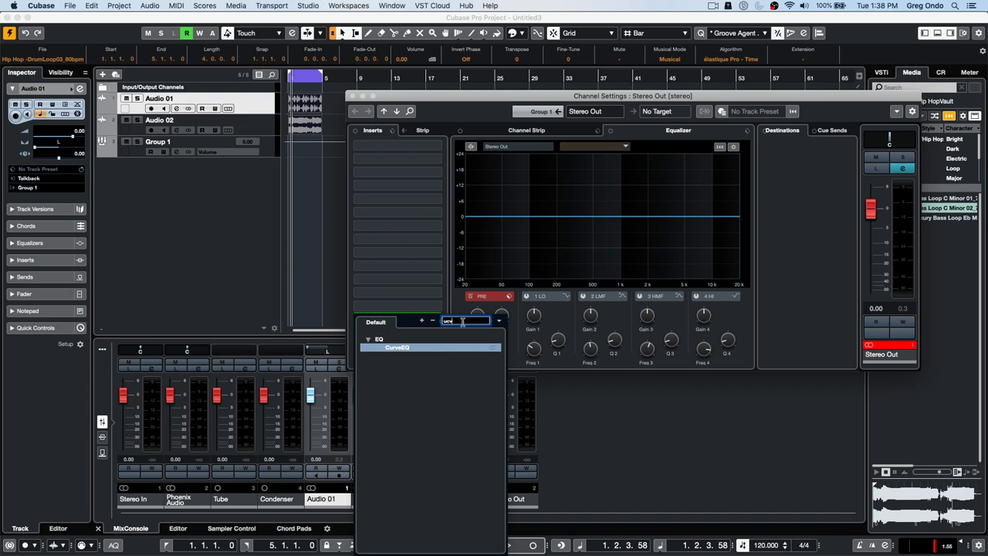
pyautogui.write('u')
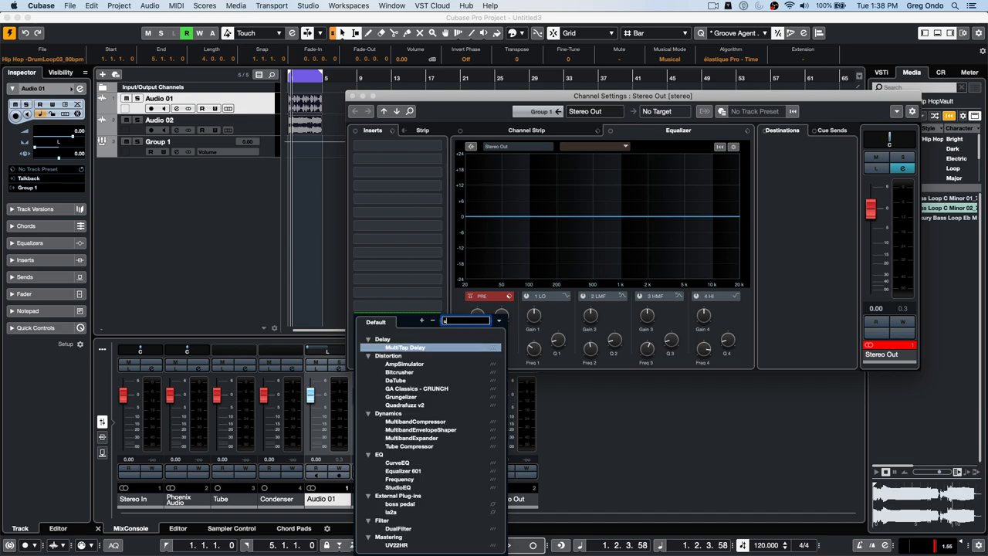
pyautogui.write('v22')
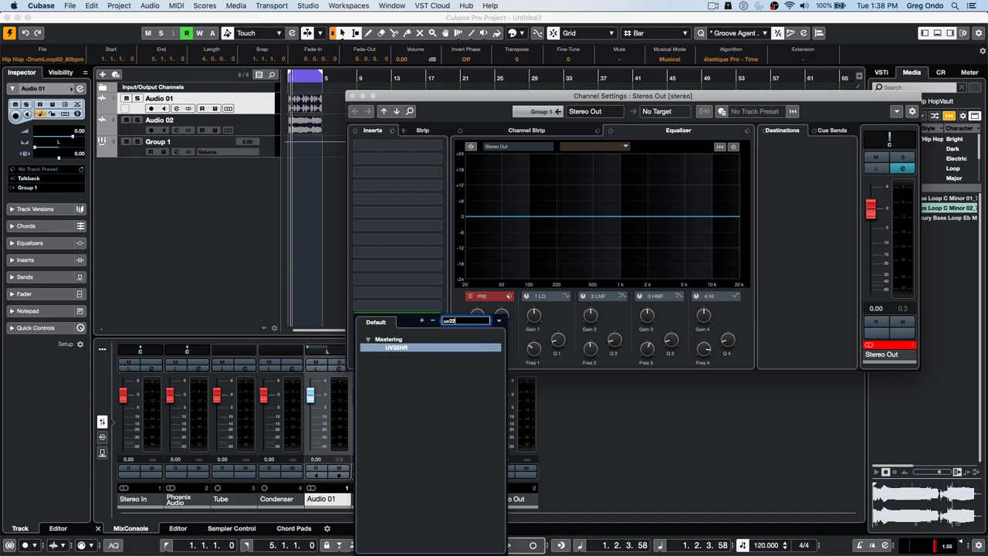
pyautogui.click(403, 348)
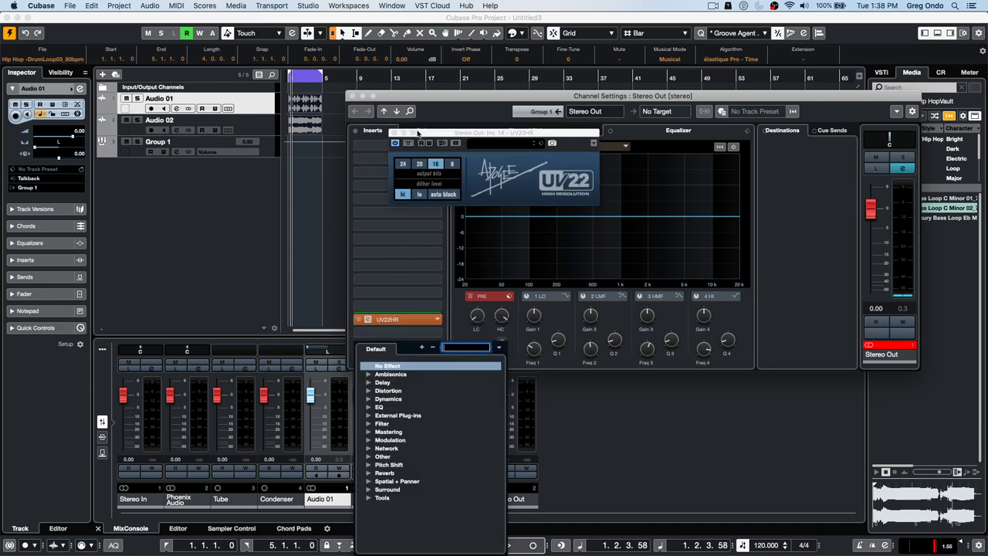
pyautogui.moveTo(454, 132); pyautogui.dragTo(406, 160)
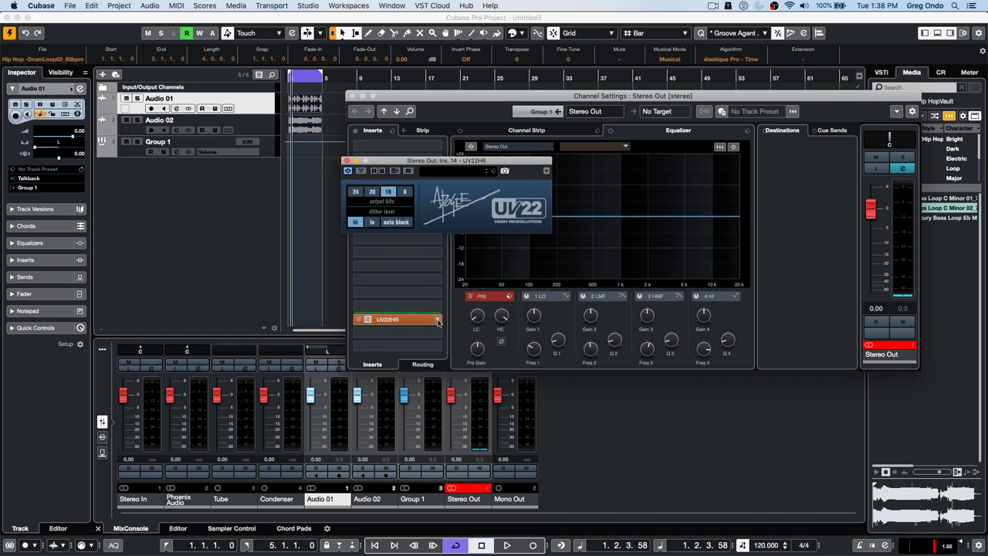
# - Set the UV22HR slot on Stereo Out to No Effect, then open a Finder window
pyautogui.click(439, 321)
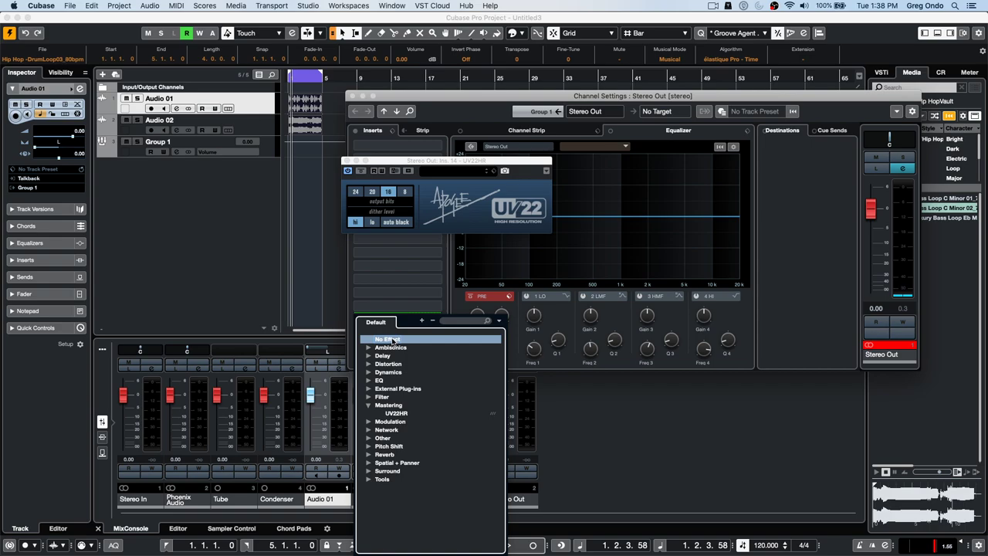
pyautogui.click(392, 340)
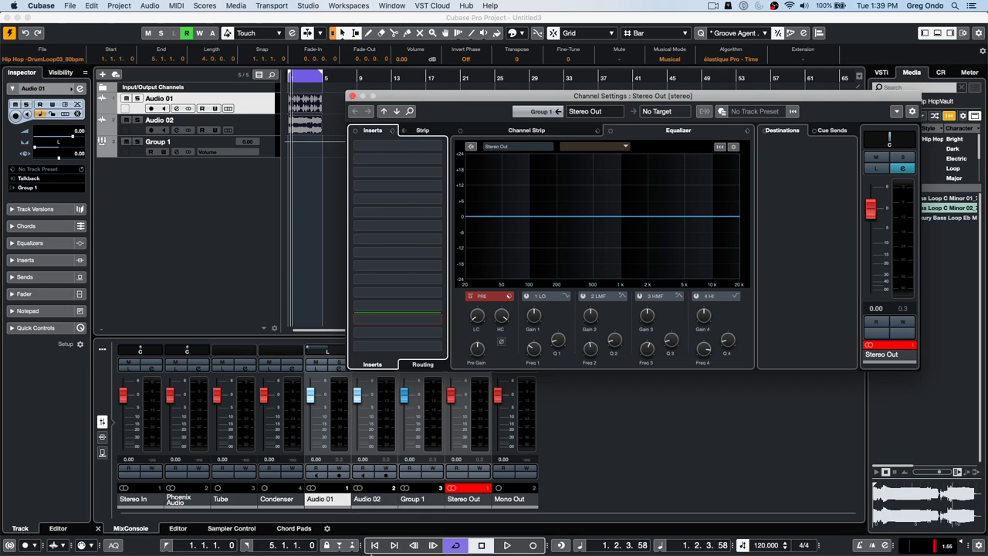
pyautogui.moveTo(340, 553)
pyautogui.click(332, 533)
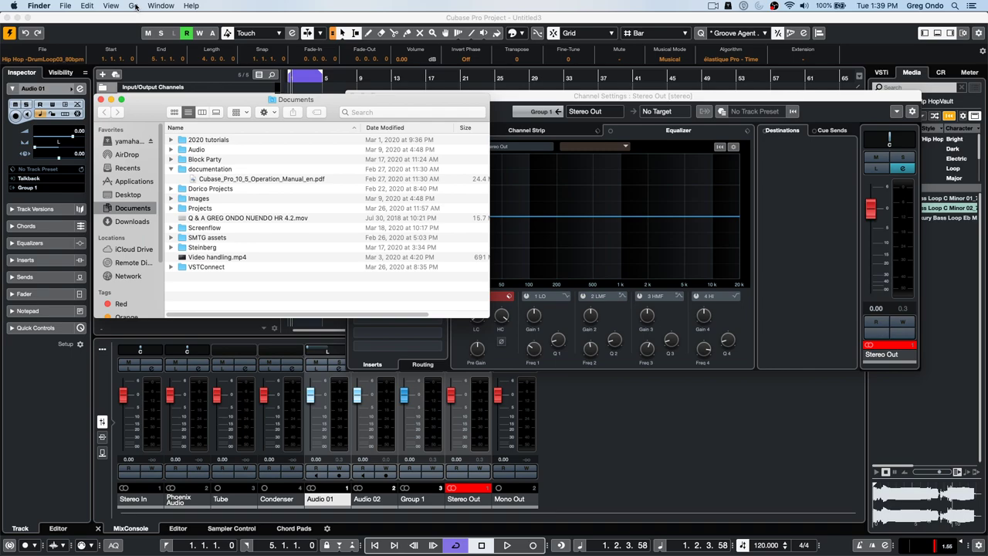
# - Reach the hidden user Library through Go with Option held and open its Preferences folder
pyautogui.click(136, 6)
pyautogui.press('alt')
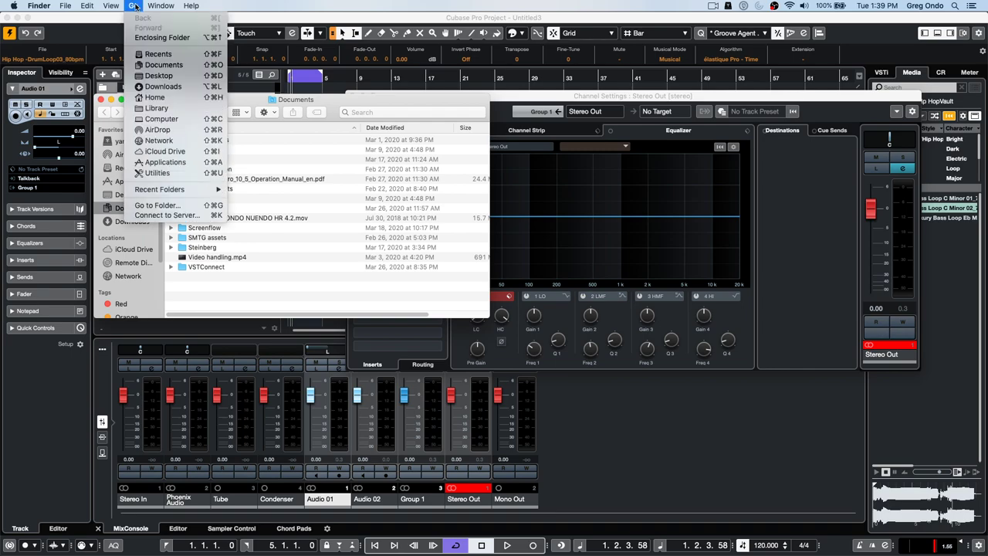
pyautogui.click(156, 109)
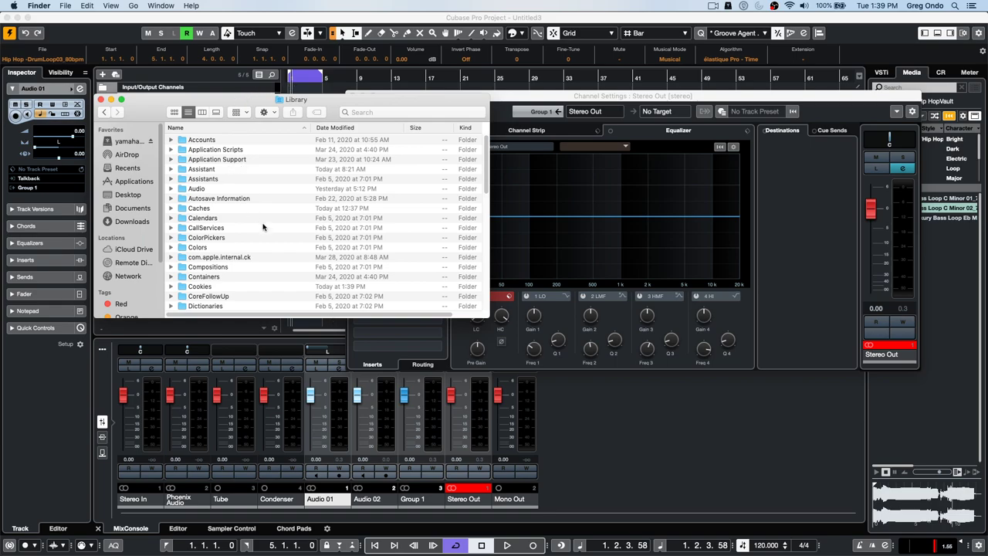
pyautogui.scroll(-1, 264, 236)
pyautogui.scroll(-10, 264, 236)
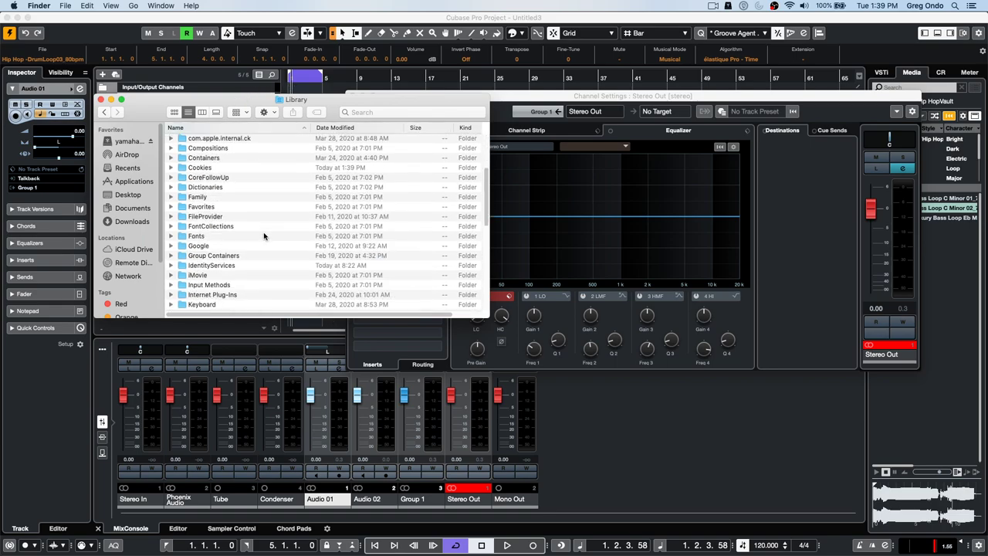
pyautogui.scroll(-7, 264, 236)
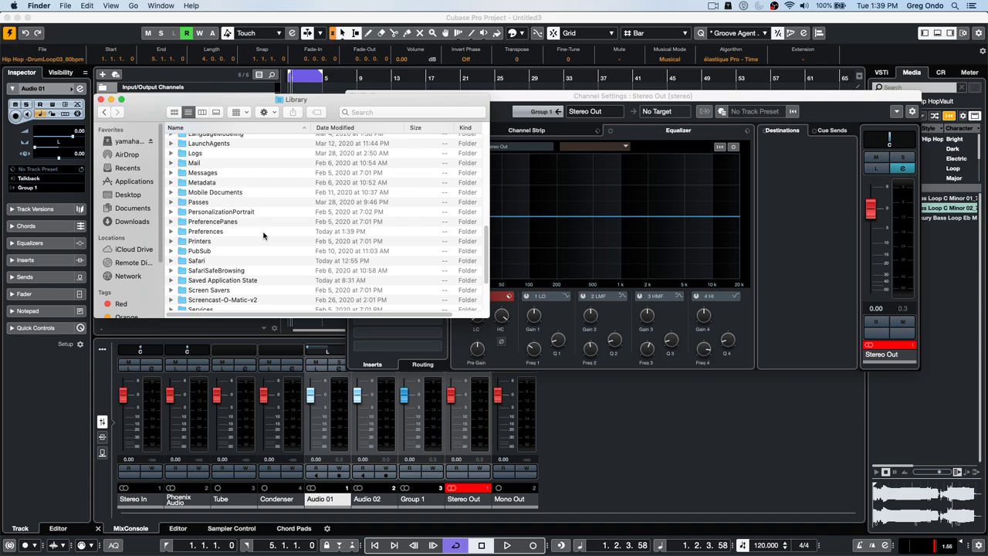
pyautogui.doubleClick(188, 234)
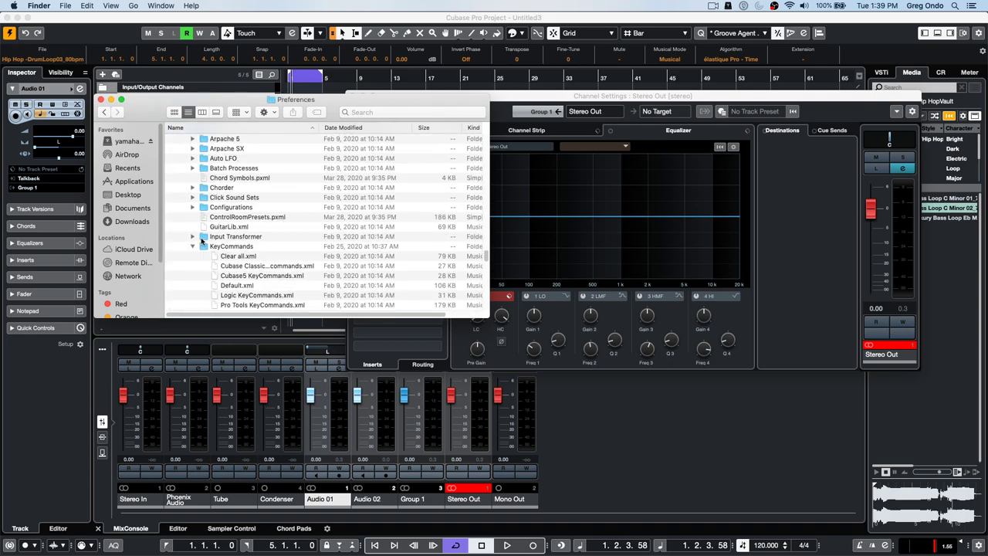
# - Collapse the KeyCommands folder in the Preferences listing and browse the list
pyautogui.scroll(2, 302, 224)
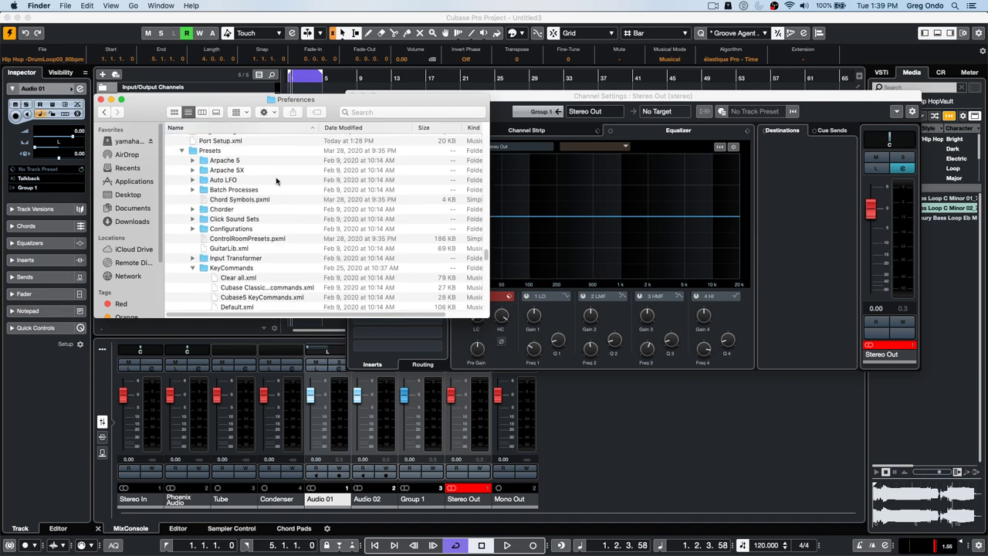
pyautogui.click(192, 268)
pyautogui.scroll(-4, 294, 209)
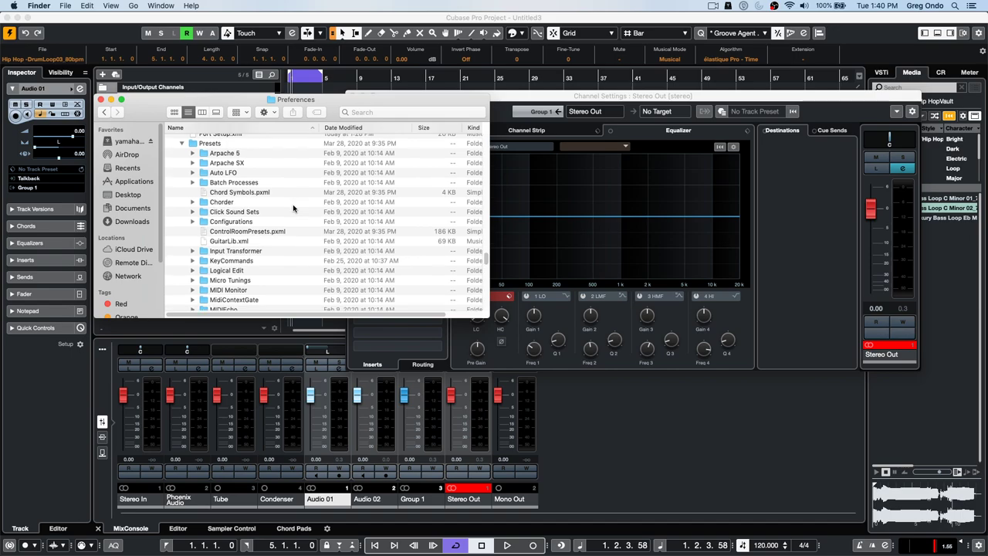
pyautogui.scroll(-4, 293, 208)
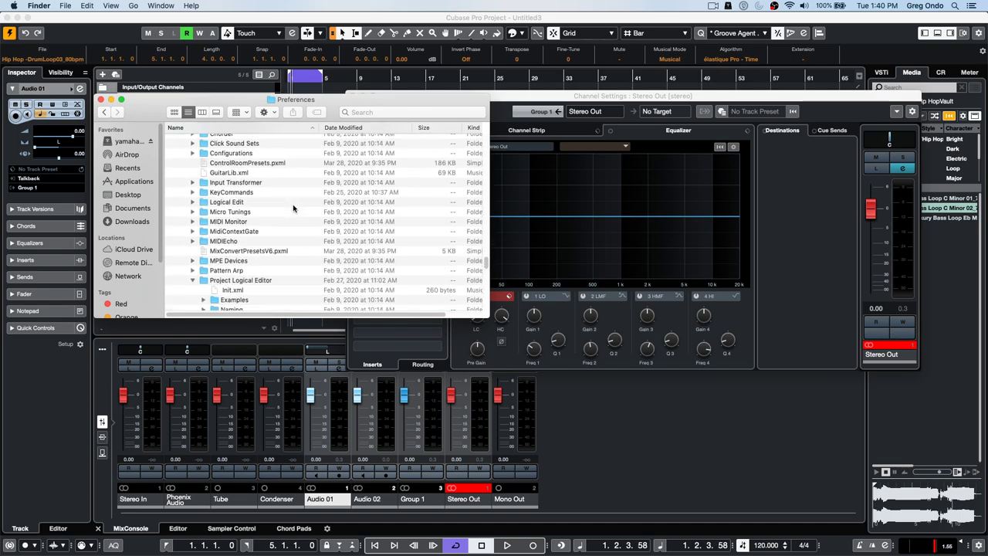
pyautogui.scroll(-4, 294, 208)
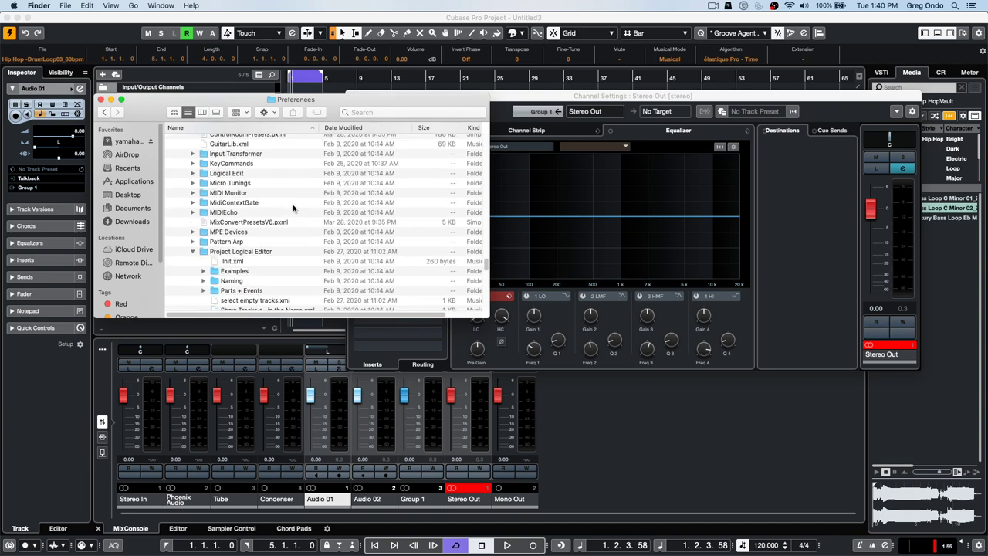
pyautogui.scroll(-4, 293, 209)
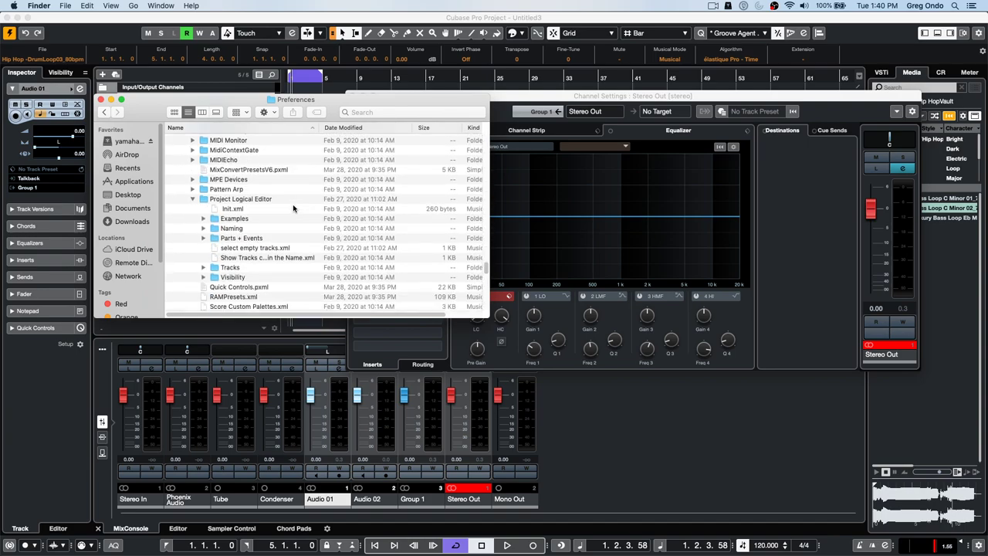
pyautogui.scroll(1, 294, 208)
pyautogui.scroll(4, 293, 209)
pyautogui.scroll(2, 294, 208)
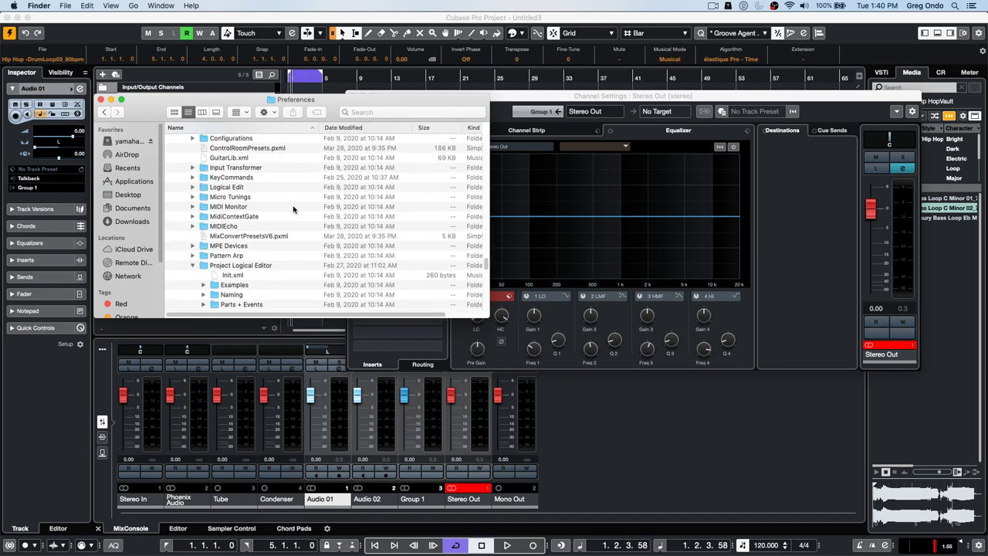
pyautogui.scroll(2, 293, 208)
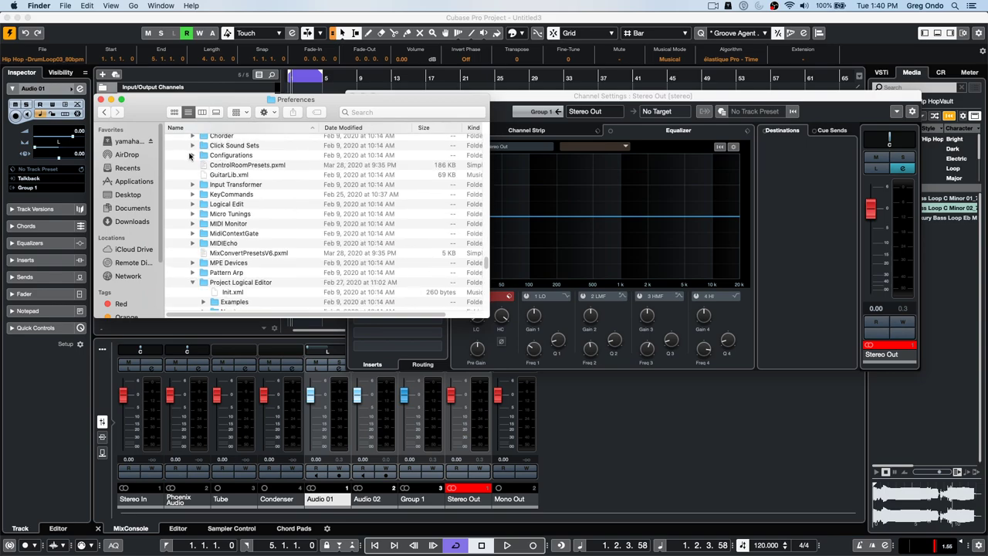
# - Expand the Configurations folder and scroll through its XML files and the Project Logical Editor presets
pyautogui.click(192, 155)
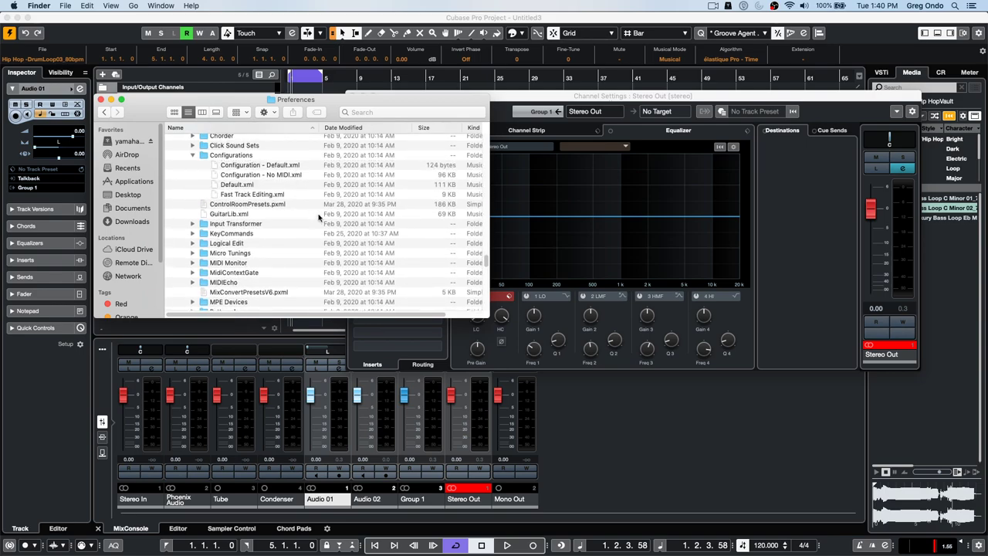
pyautogui.scroll(2, 317, 218)
pyautogui.scroll(1, 314, 215)
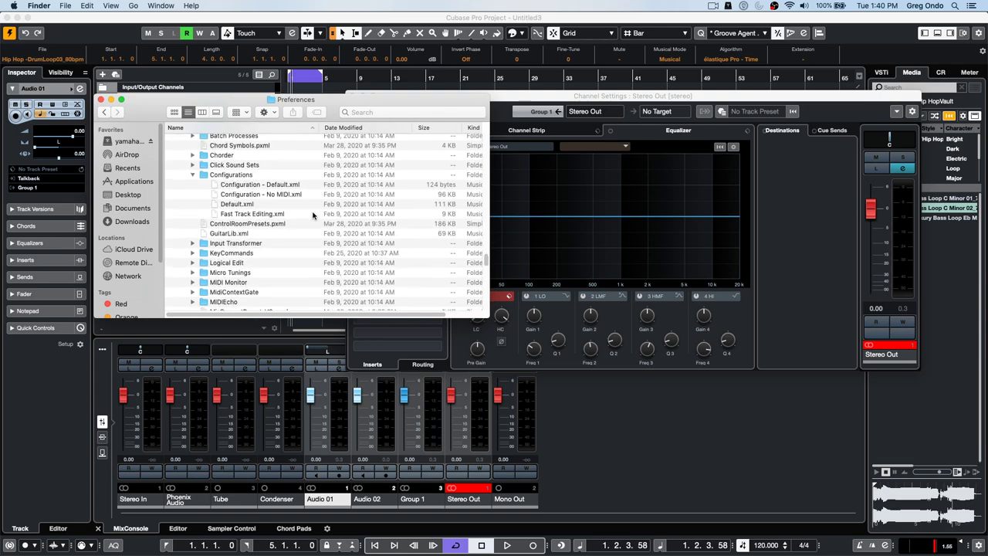
pyautogui.scroll(1, 312, 215)
pyautogui.scroll(1, 312, 215)
pyautogui.scroll(1, 312, 216)
pyautogui.scroll(-10, 310, 215)
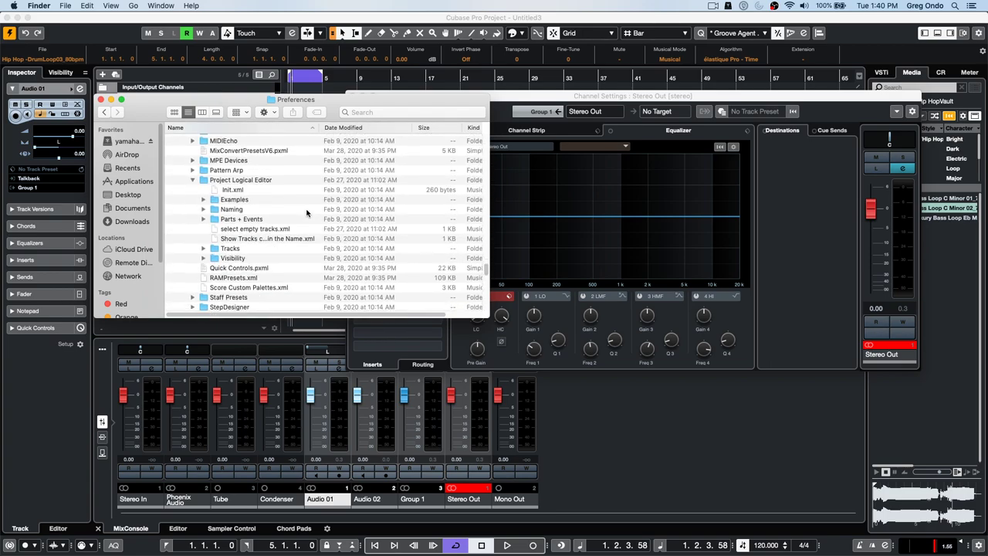
pyautogui.scroll(-2, 307, 213)
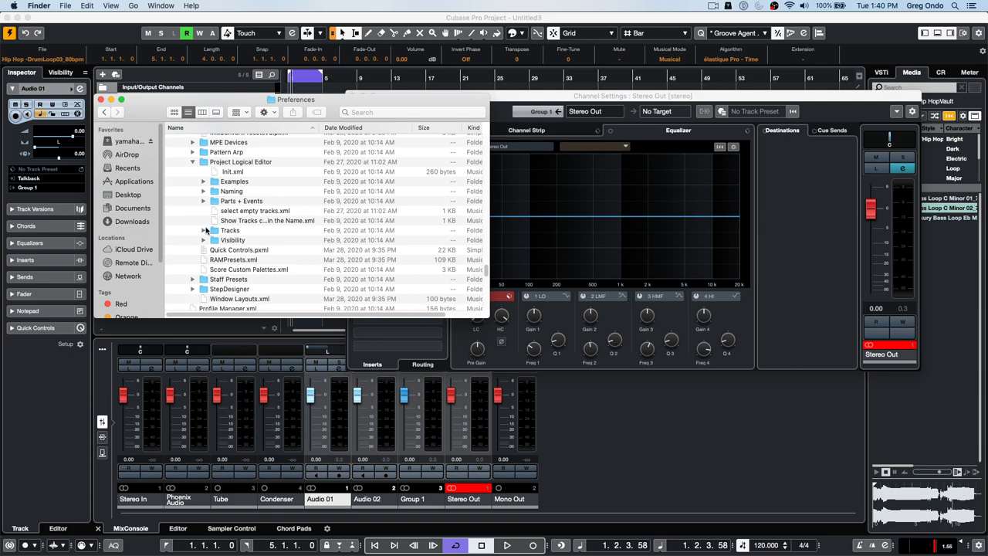
pyautogui.scroll(-2, 208, 229)
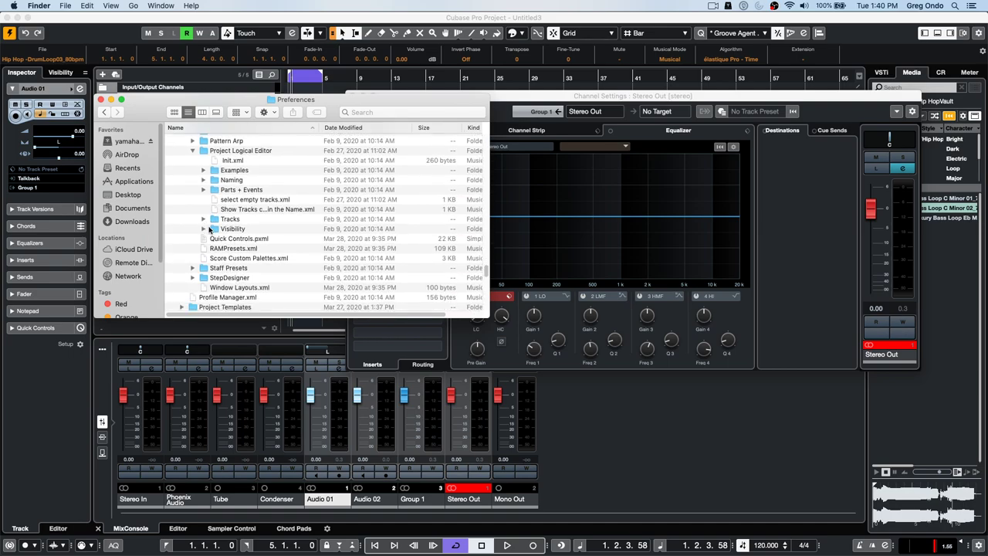
pyautogui.scroll(-4, 208, 230)
pyautogui.scroll(-2, 208, 229)
pyautogui.scroll(-3, 209, 229)
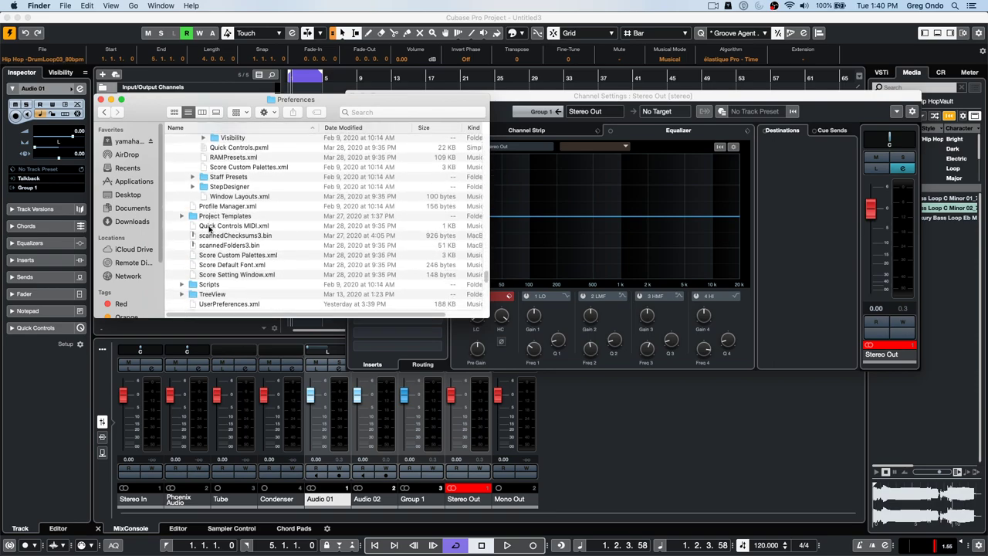
pyautogui.scroll(-5, 209, 229)
pyautogui.scroll(6, 209, 230)
pyautogui.scroll(-6, 209, 229)
pyautogui.scroll(-7, 209, 230)
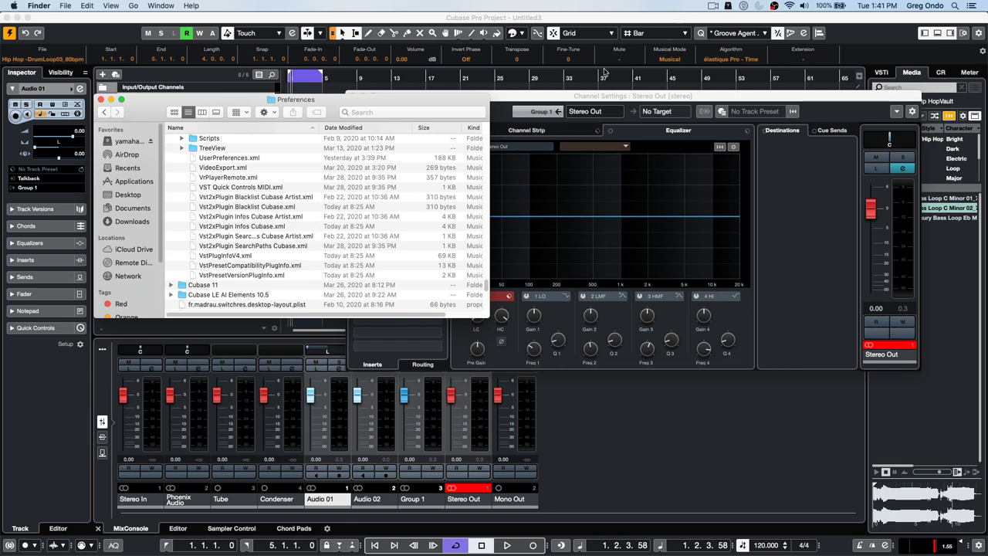
# - Return to Cubase and open the VST Plug-in Manager
pyautogui.click(602, 100)
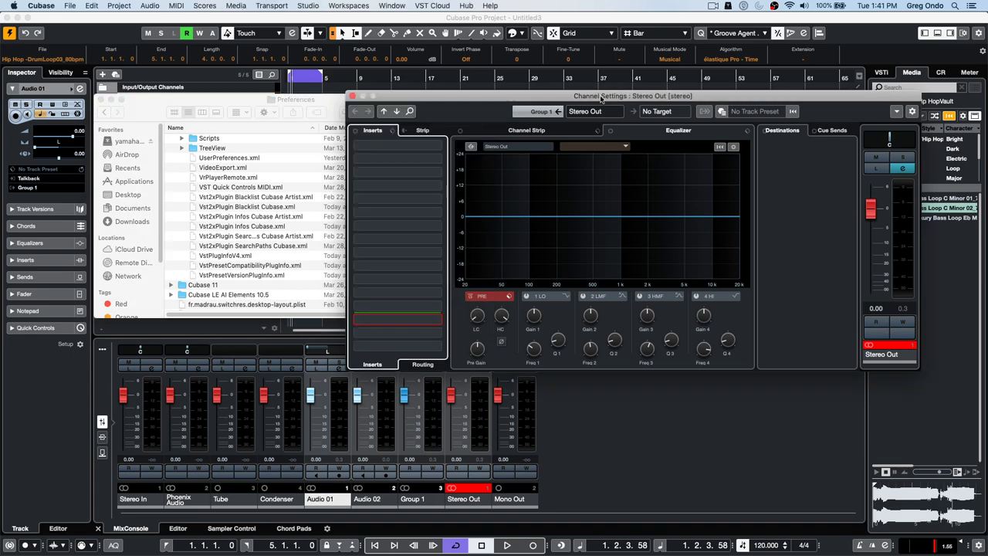
pyautogui.click(393, 6)
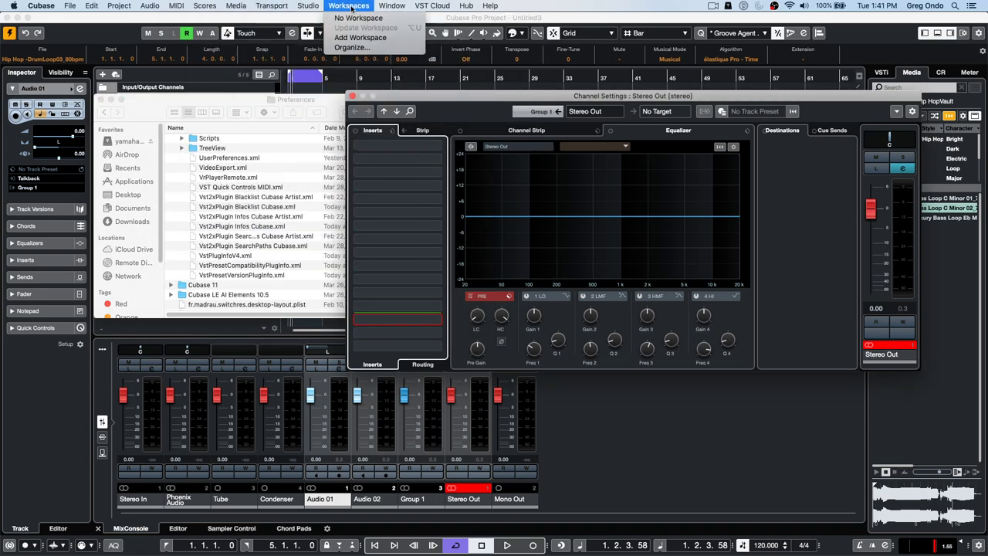
pyautogui.moveTo(308, 6)
pyautogui.click(346, 90)
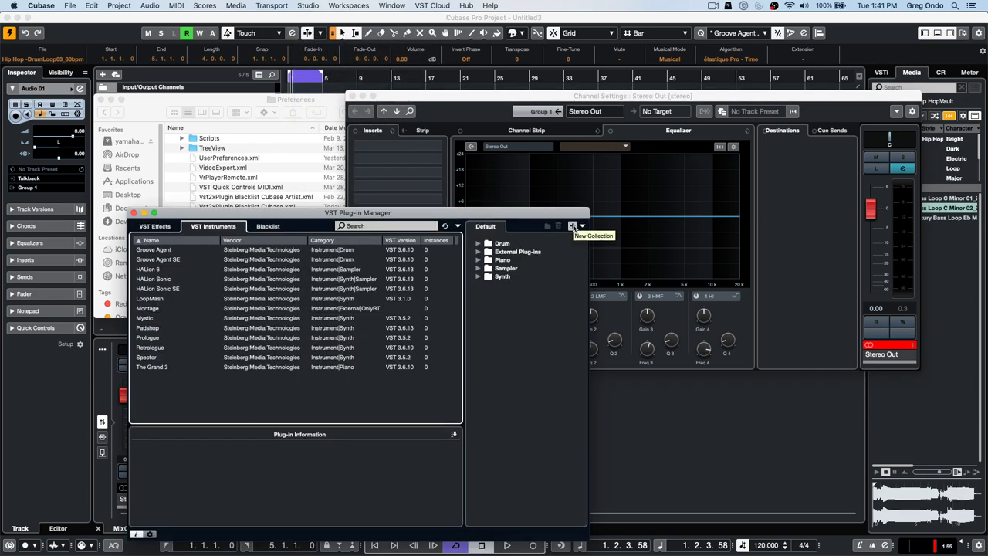
# - Add an empty plug-in collection and name it 'test'
pyautogui.click(572, 227)
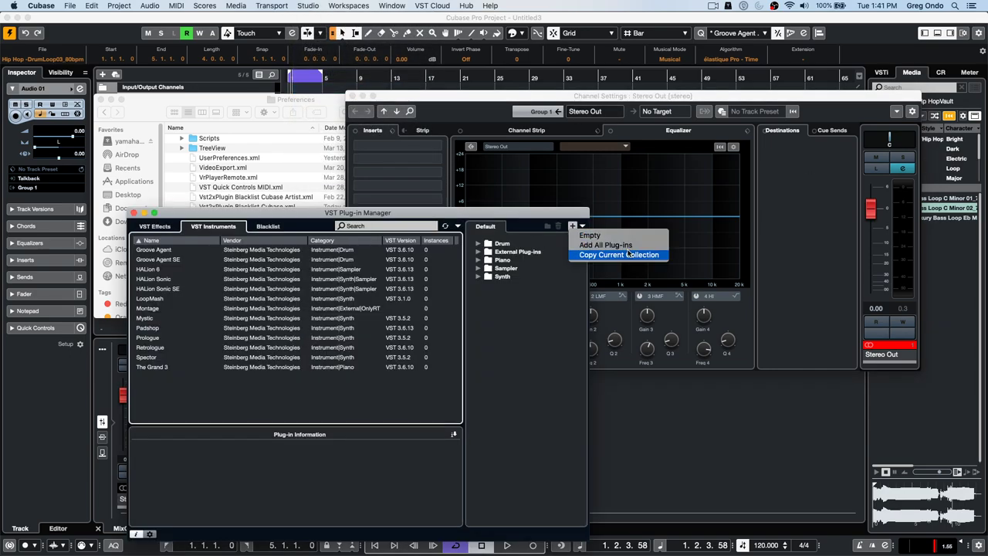
pyautogui.click(604, 236)
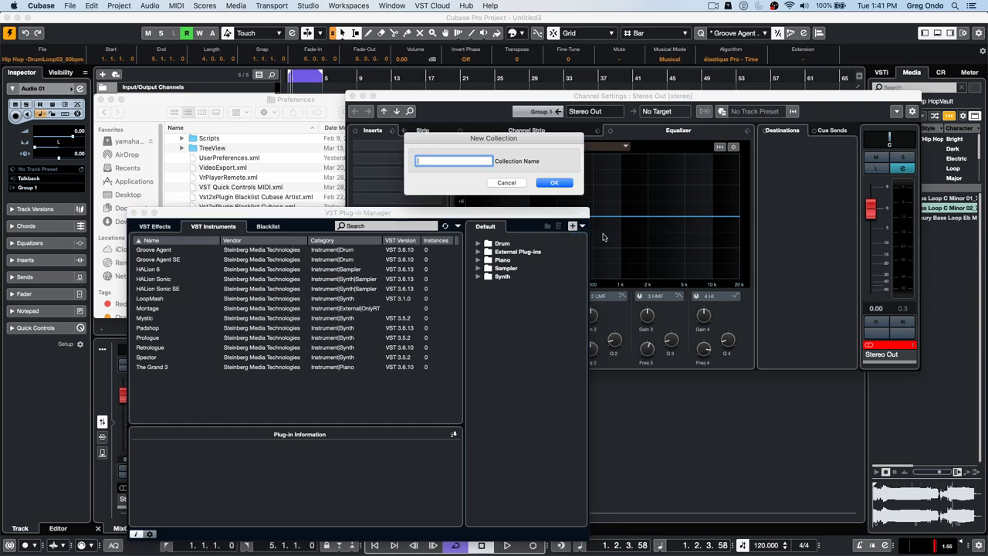
pyautogui.write('test')
pyautogui.press('Return')
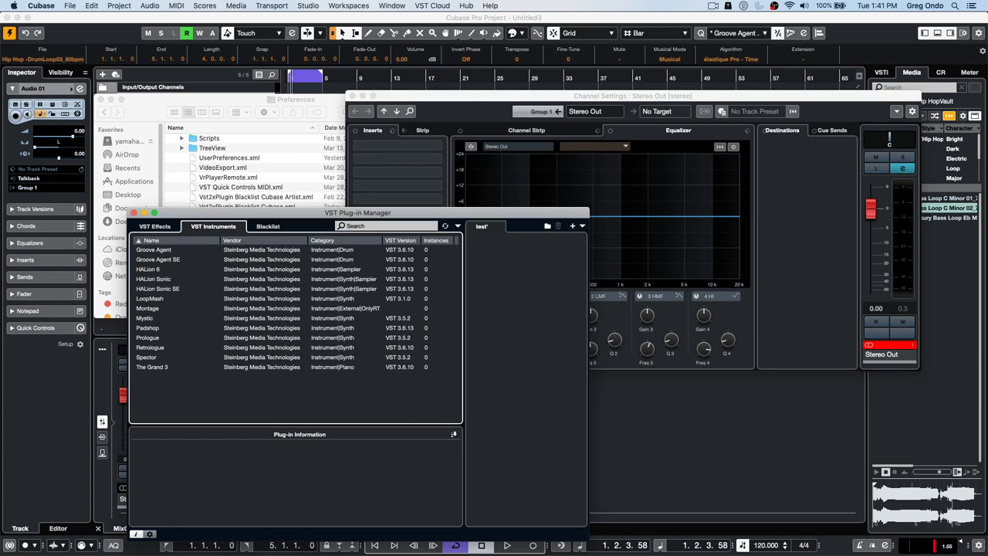
# - Bring the Finder window forward, go back to Library and reopen the Preferences folder
pyautogui.click(233, 101)
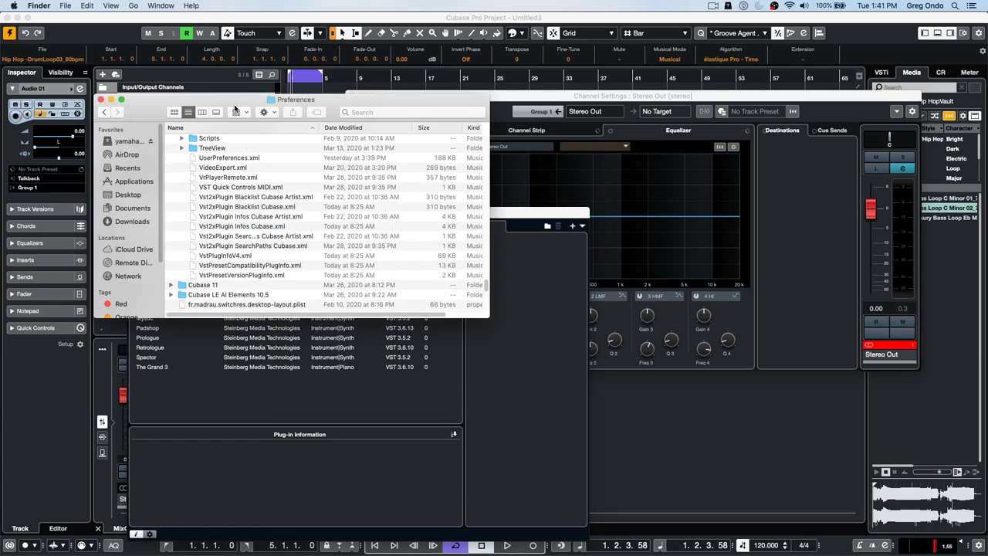
pyautogui.scroll(1, 263, 205)
pyautogui.scroll(8, 262, 205)
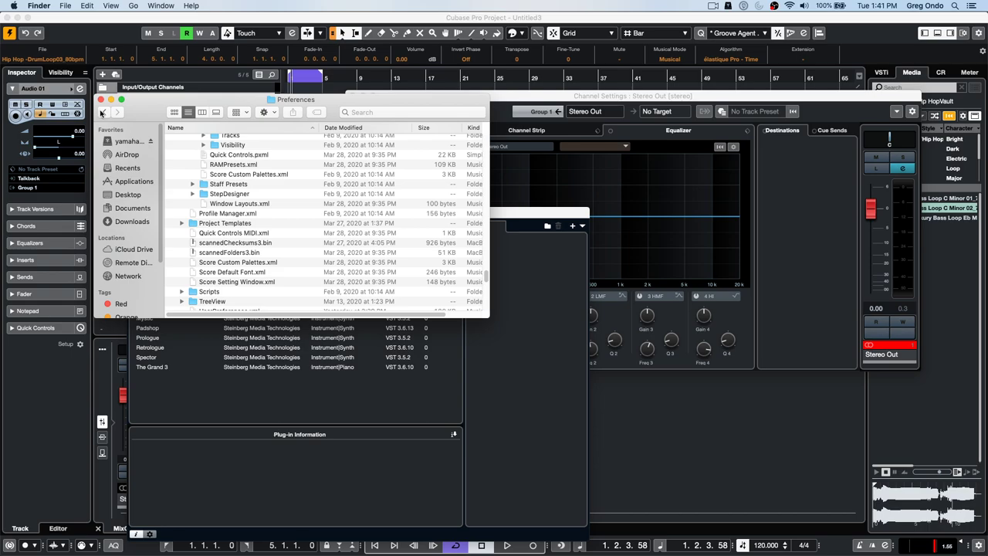
pyautogui.click(101, 113)
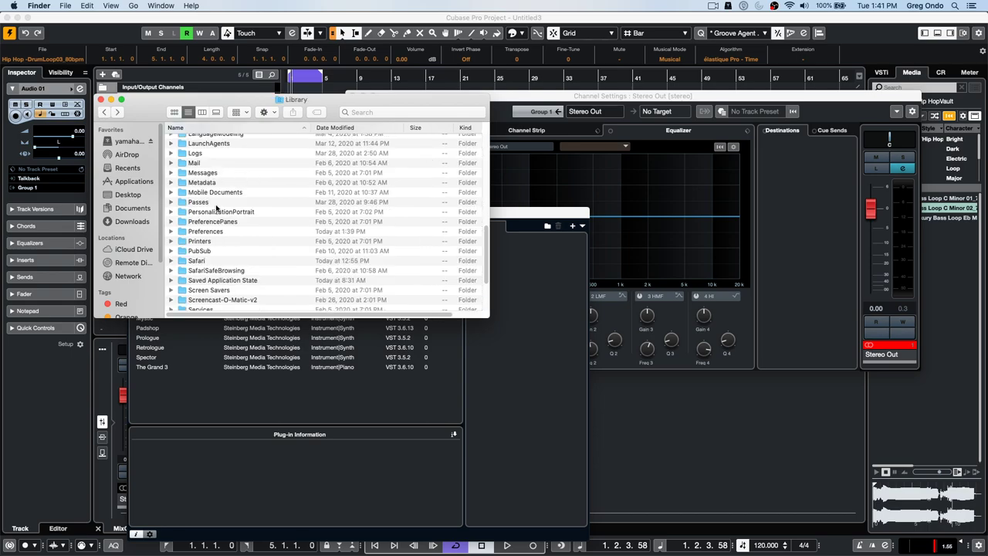
pyautogui.click(185, 234)
pyautogui.doubleClick(184, 234)
# - Scroll the Preferences listing down to the Presets' Project Logical Editor folders
pyautogui.scroll(-10, 216, 220)
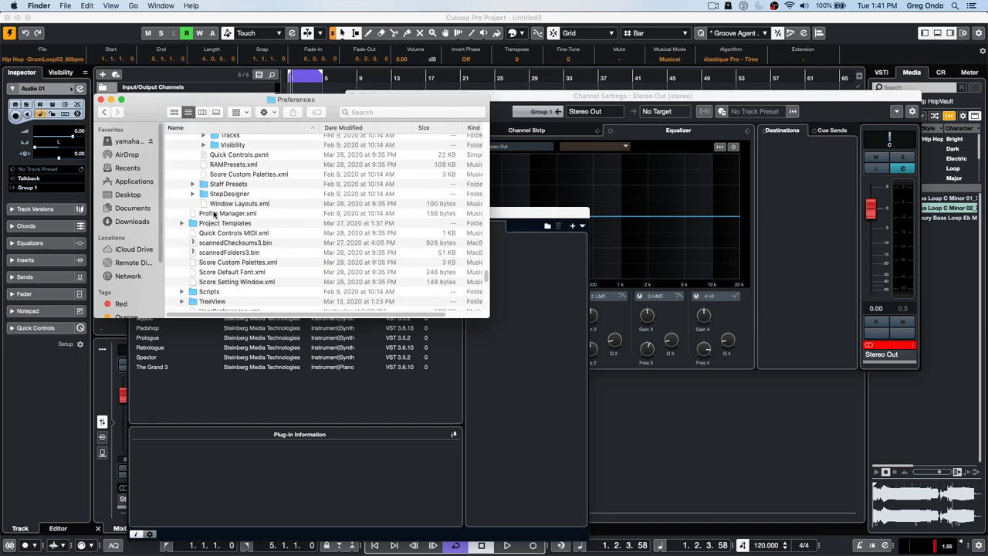
pyautogui.scroll(-10, 241, 225)
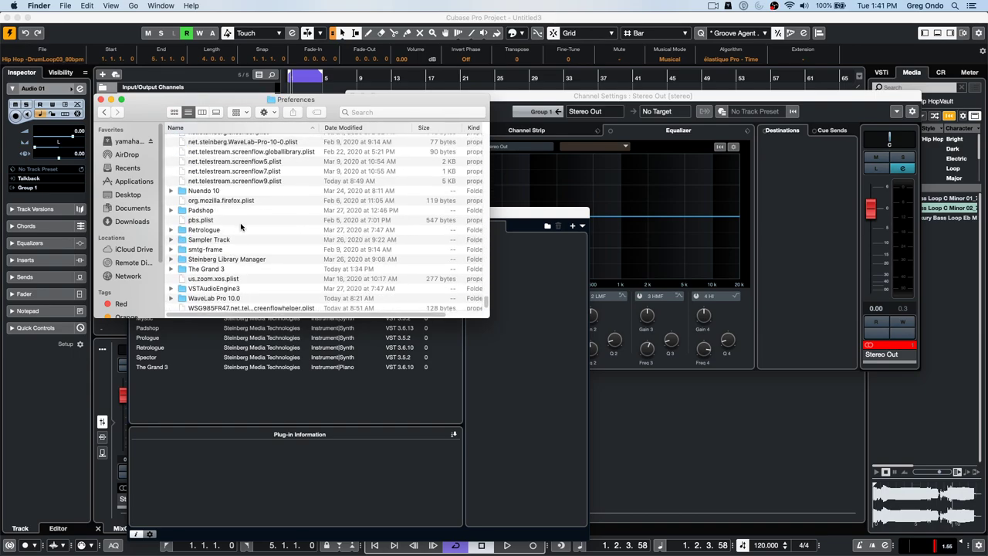
pyautogui.scroll(15, 241, 226)
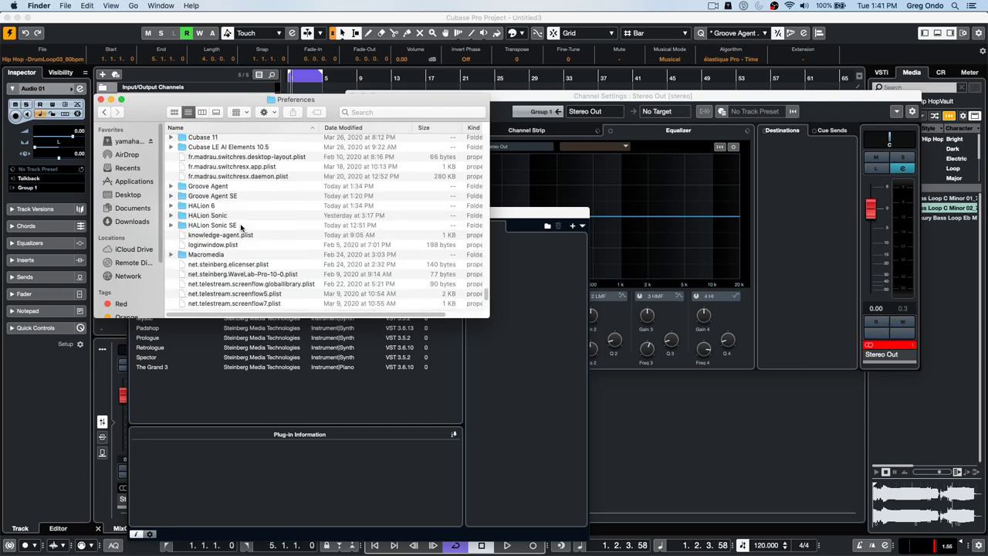
pyautogui.scroll(10, 241, 226)
pyautogui.scroll(15, 241, 230)
pyautogui.scroll(8, 241, 230)
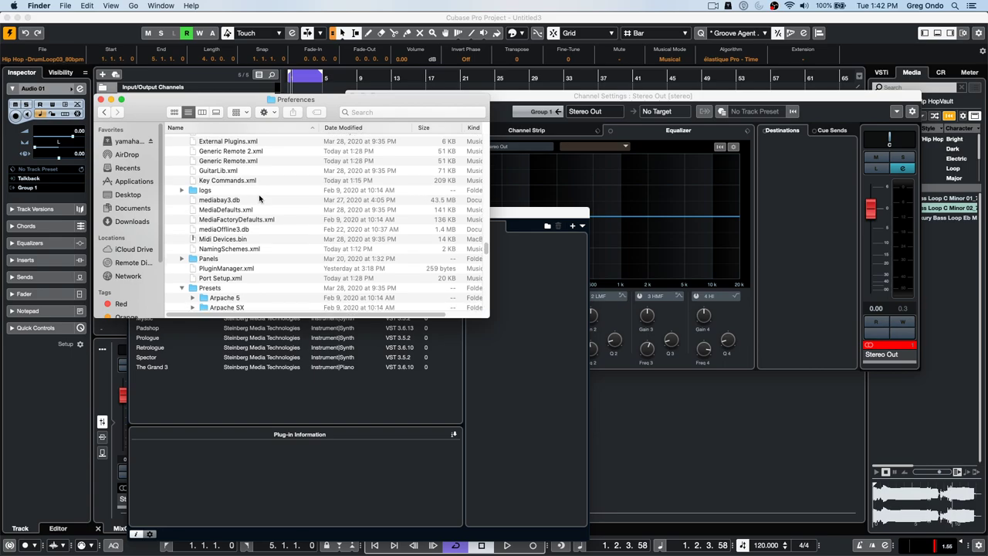
pyautogui.scroll(-2, 258, 200)
pyautogui.scroll(-5, 258, 199)
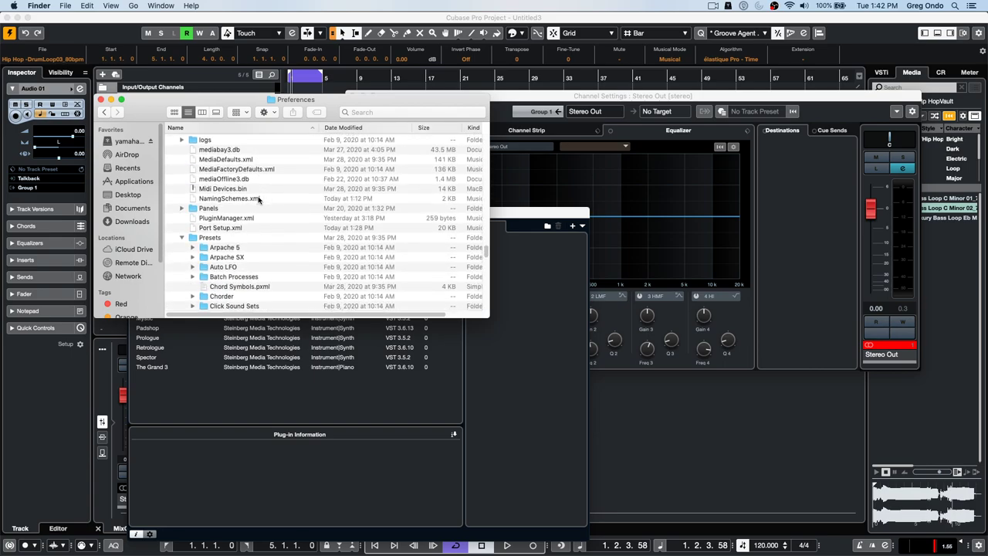
pyautogui.scroll(-3, 261, 199)
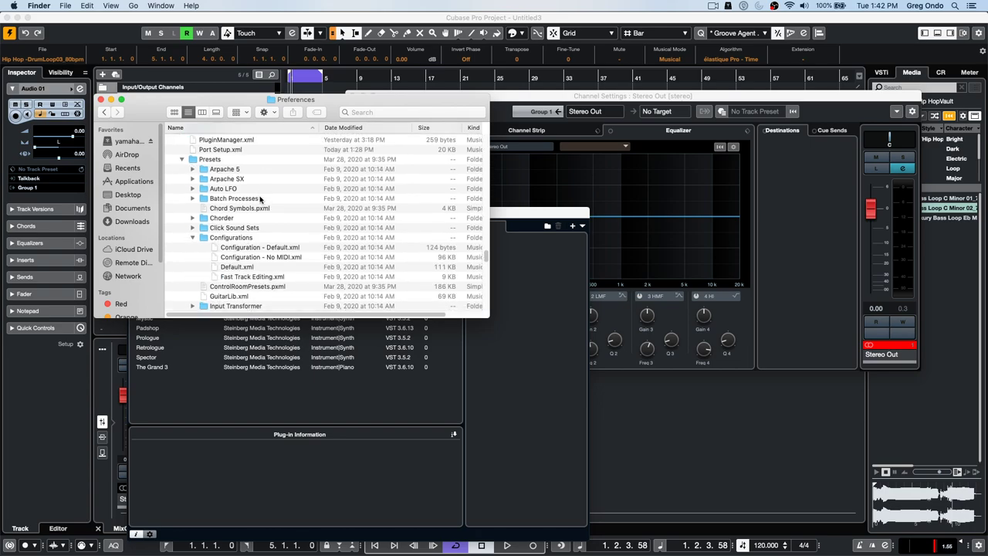
pyautogui.scroll(-3, 260, 199)
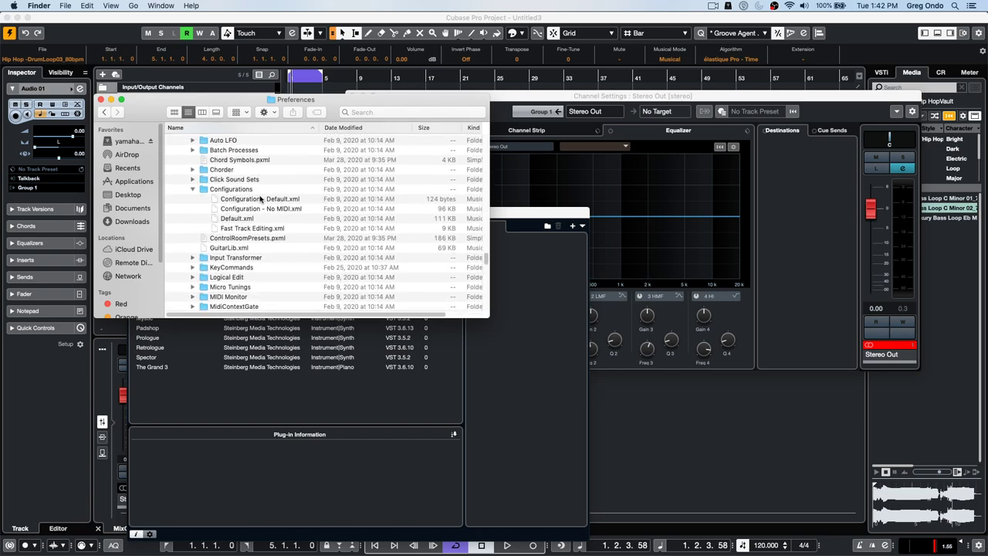
pyautogui.scroll(-3, 260, 199)
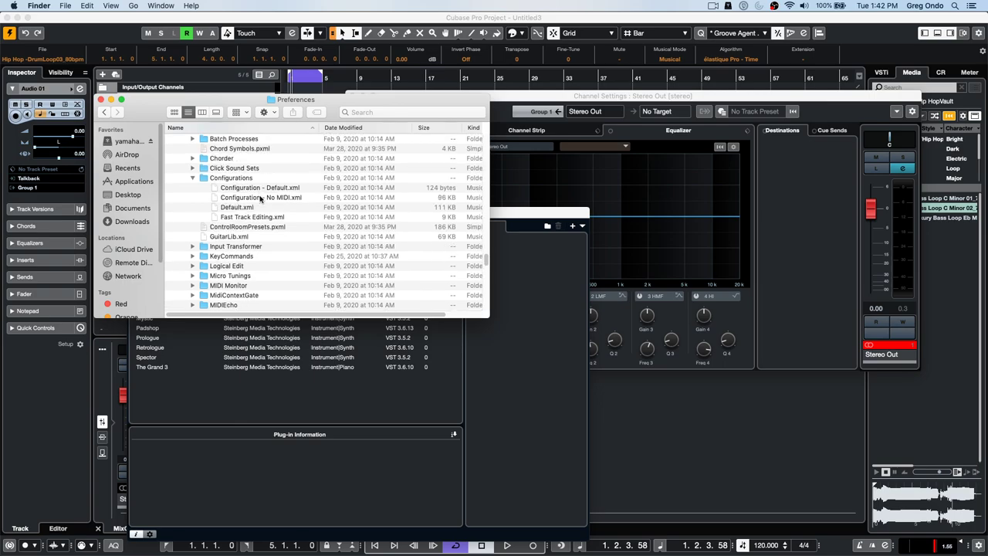
pyautogui.scroll(-1, 260, 199)
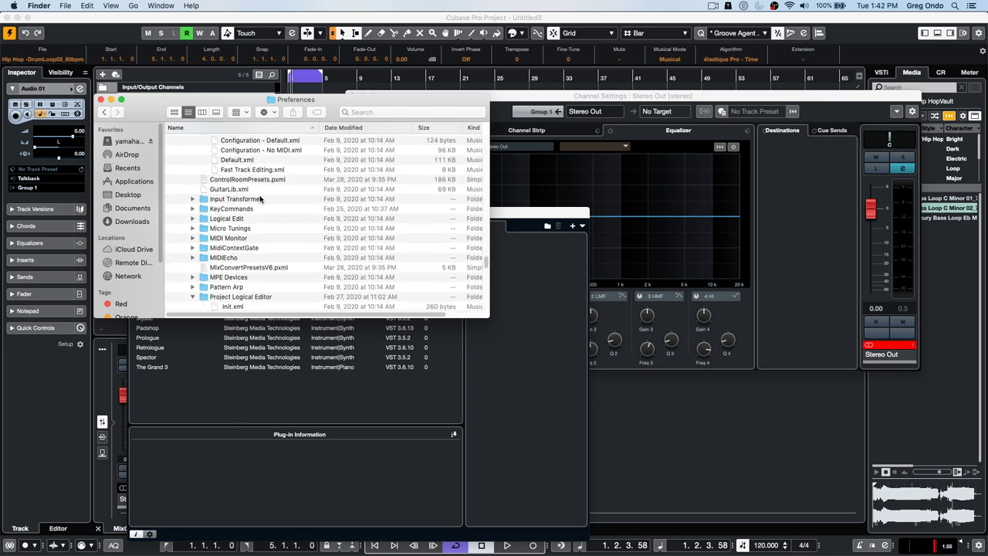
pyautogui.scroll(-1, 260, 200)
pyautogui.scroll(-2, 260, 199)
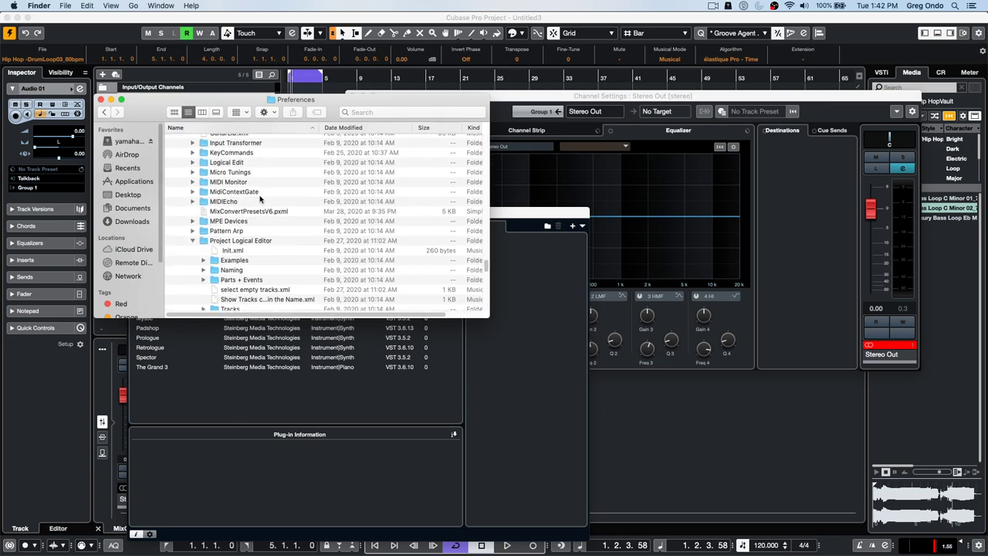
pyautogui.scroll(3, 260, 199)
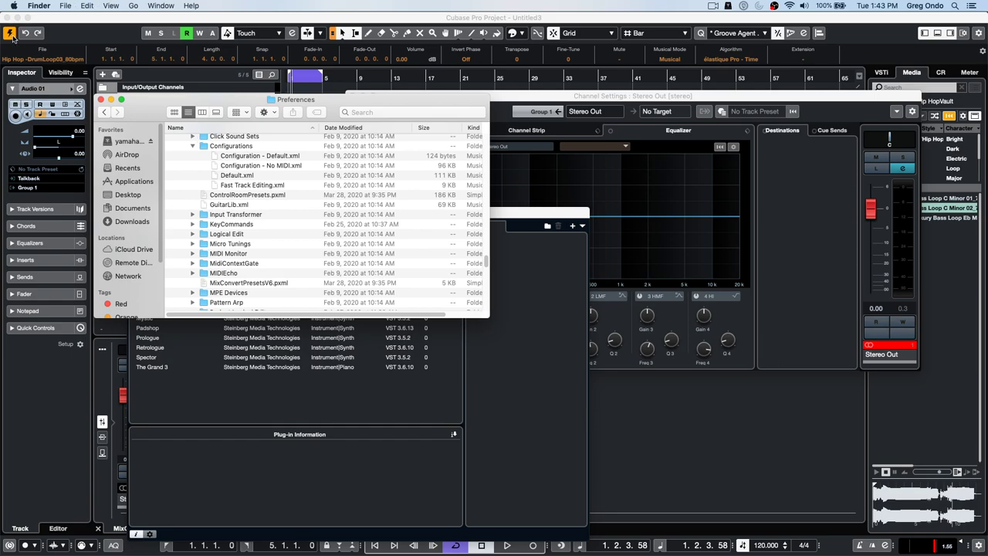
# - Close the Finder window, the VST Plug-in Manager and the Stereo Out channel settings
pyautogui.click(101, 101)
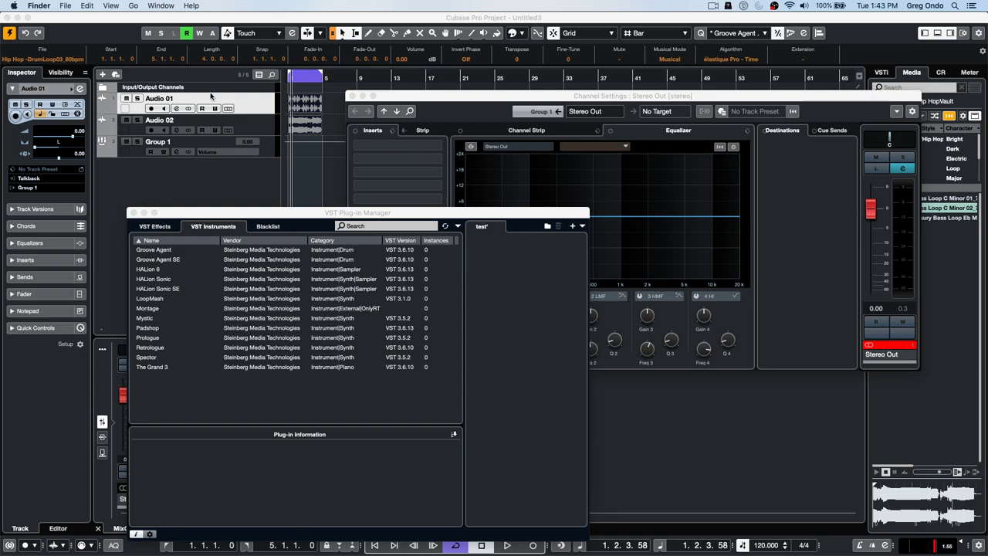
pyautogui.click(381, 146)
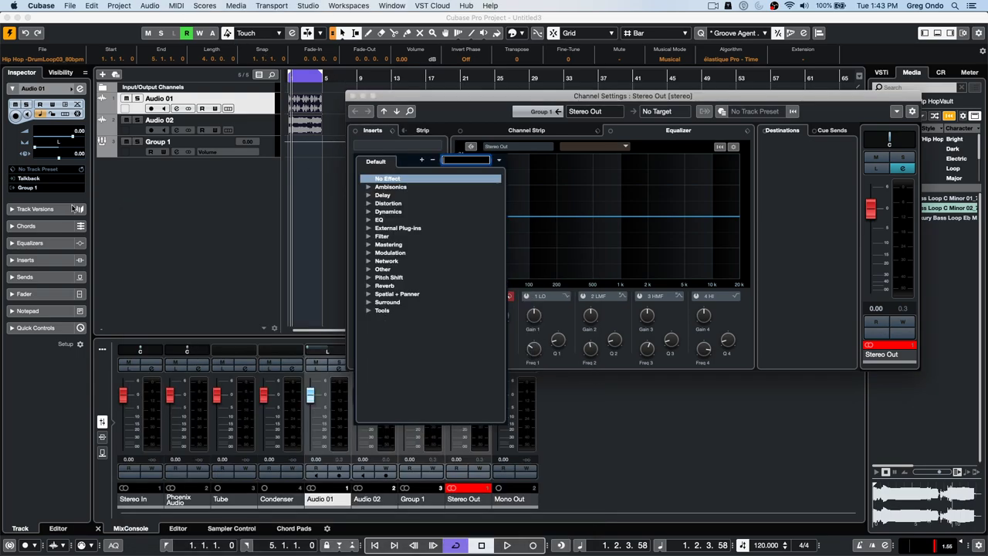
pyautogui.click(352, 96)
pyautogui.click(351, 96)
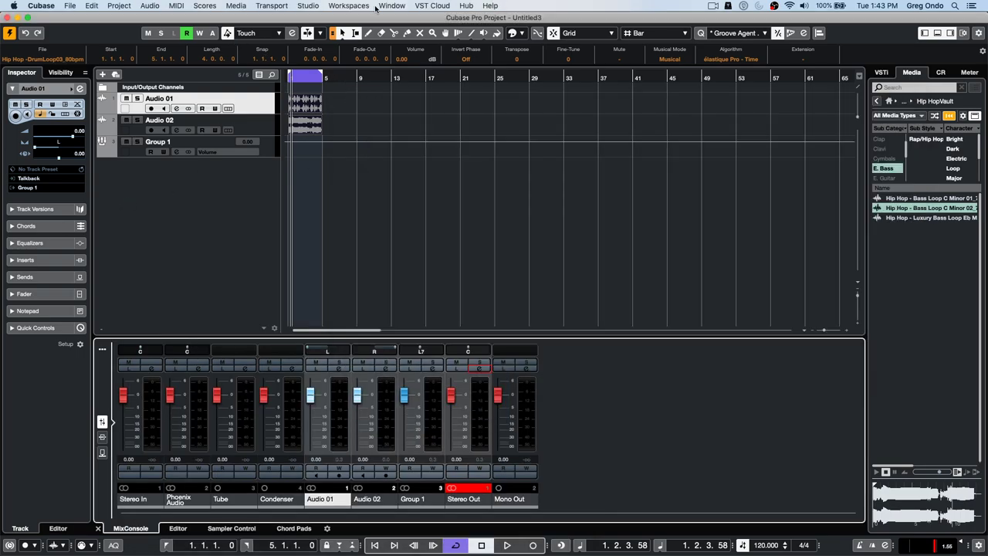
# - Open Studio > Audio Connections on the External Instruments tab and expand the Montage bus
pyautogui.click(401, 5)
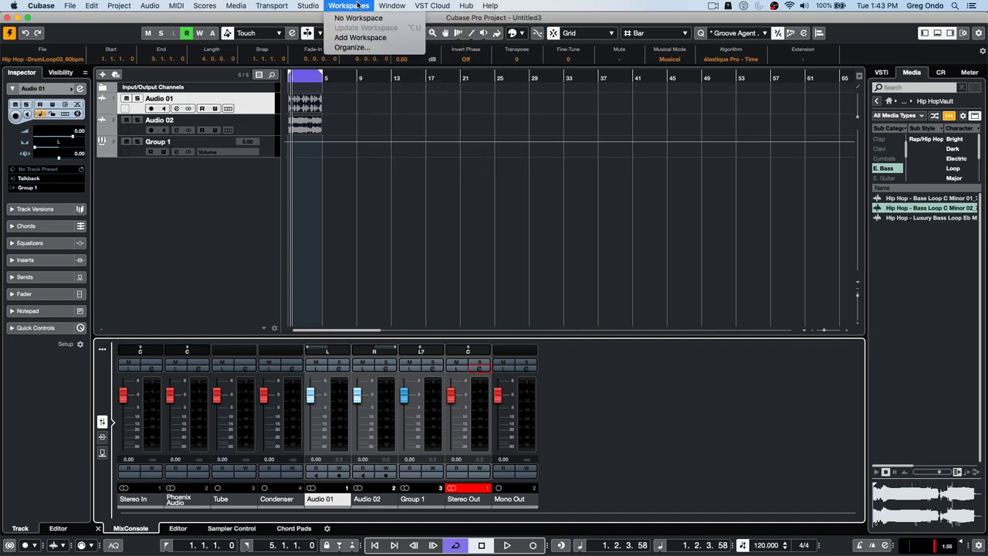
pyautogui.moveTo(308, 6)
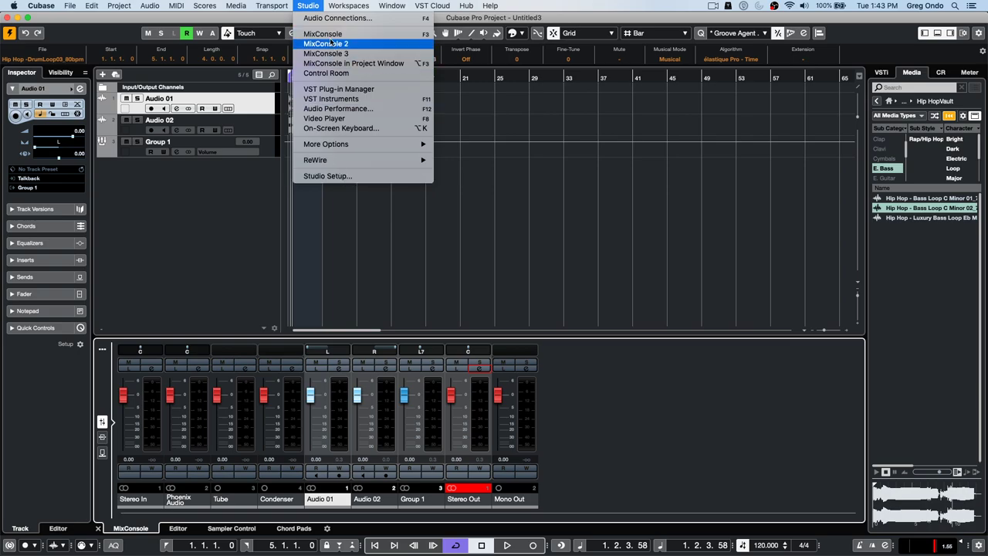
pyautogui.click(344, 19)
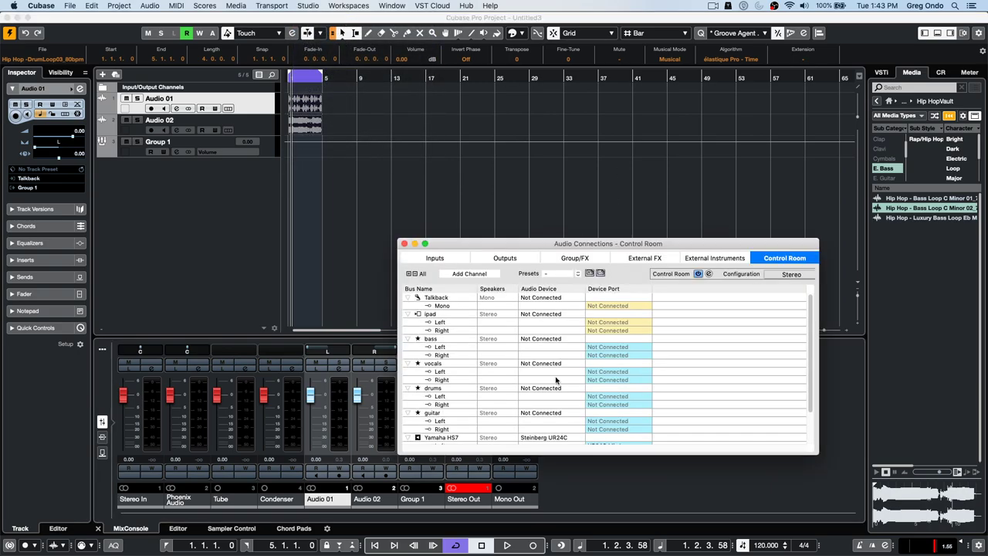
pyautogui.moveTo(283, 59); pyautogui.dragTo(280, 57)
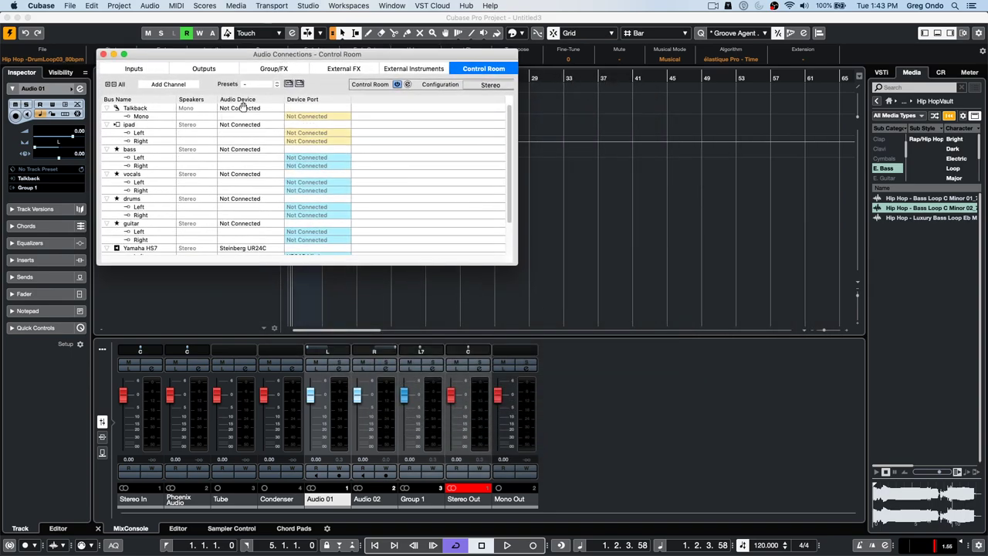
pyautogui.click(337, 71)
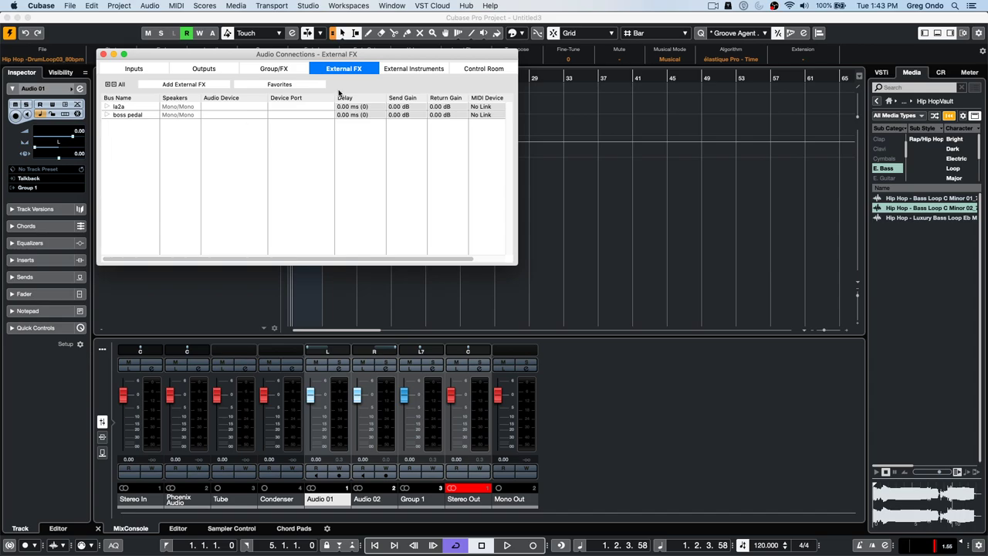
pyautogui.click(433, 69)
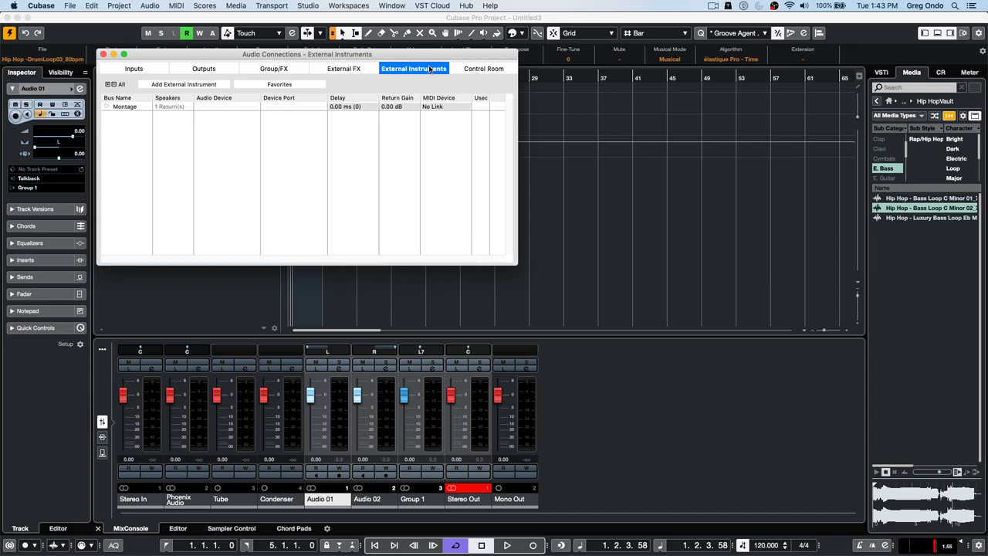
pyautogui.click(107, 106)
pyautogui.rightClick(129, 136)
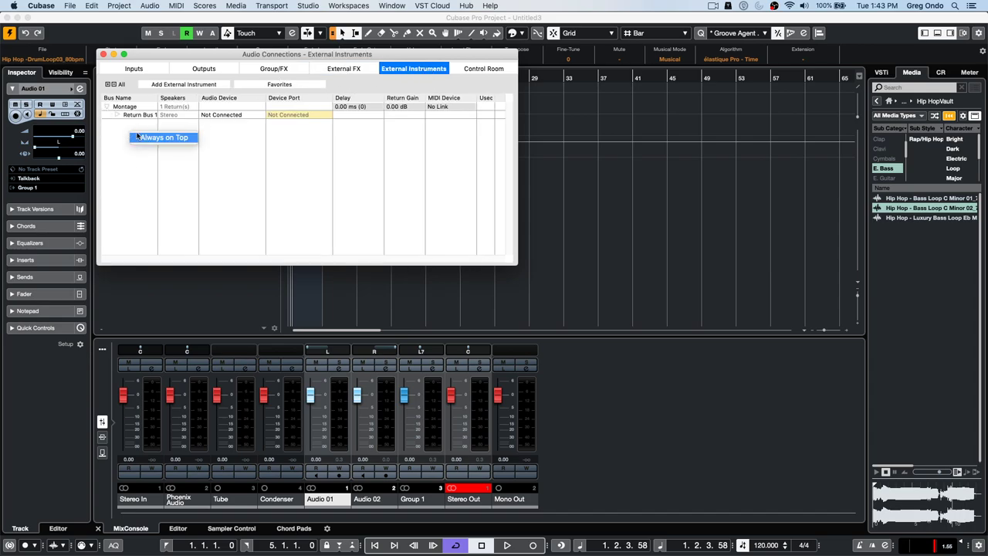
pyautogui.click(183, 85)
pyautogui.click(183, 85)
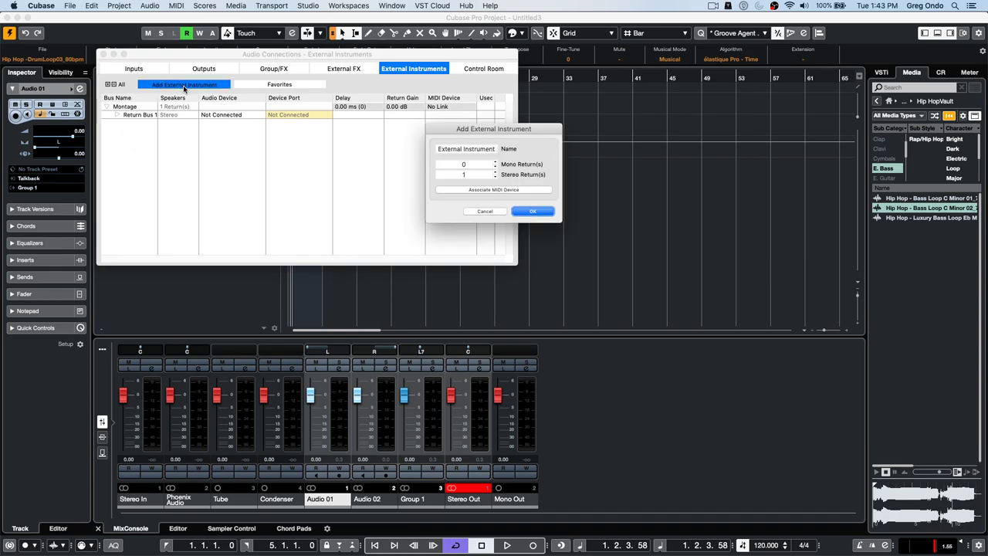
pyautogui.click(532, 211)
pyautogui.doubleClick(145, 115)
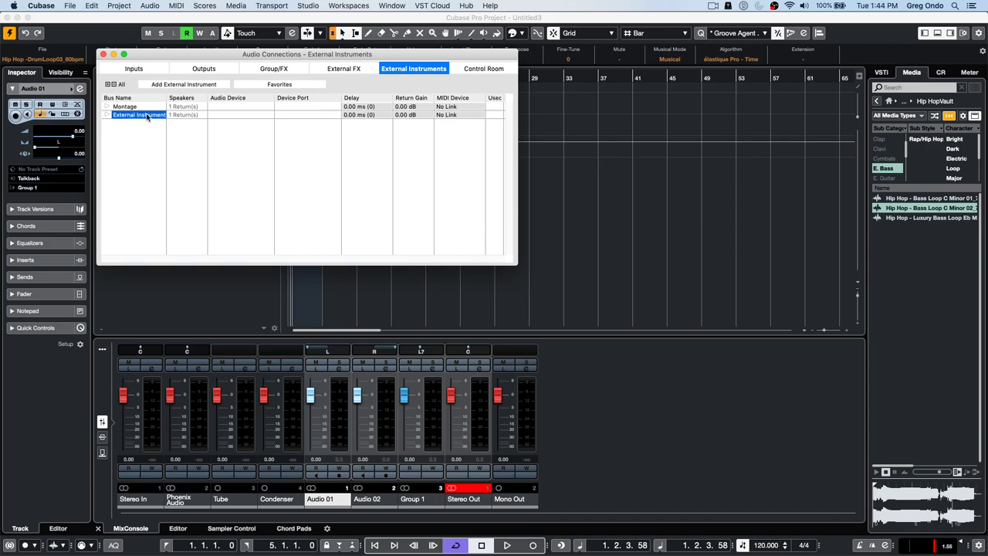
pyautogui.write('d')
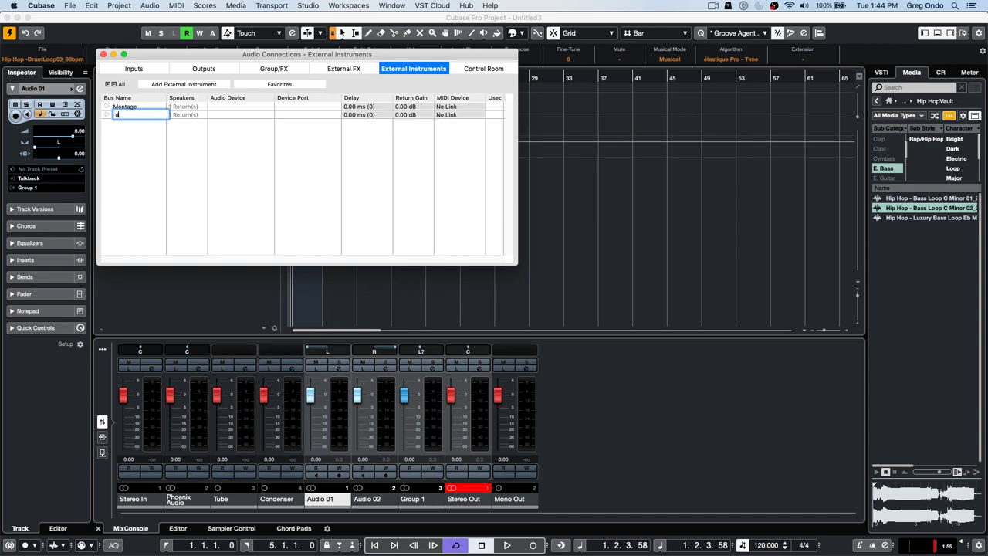
pyautogui.write('rum machine')
pyautogui.press('Return')
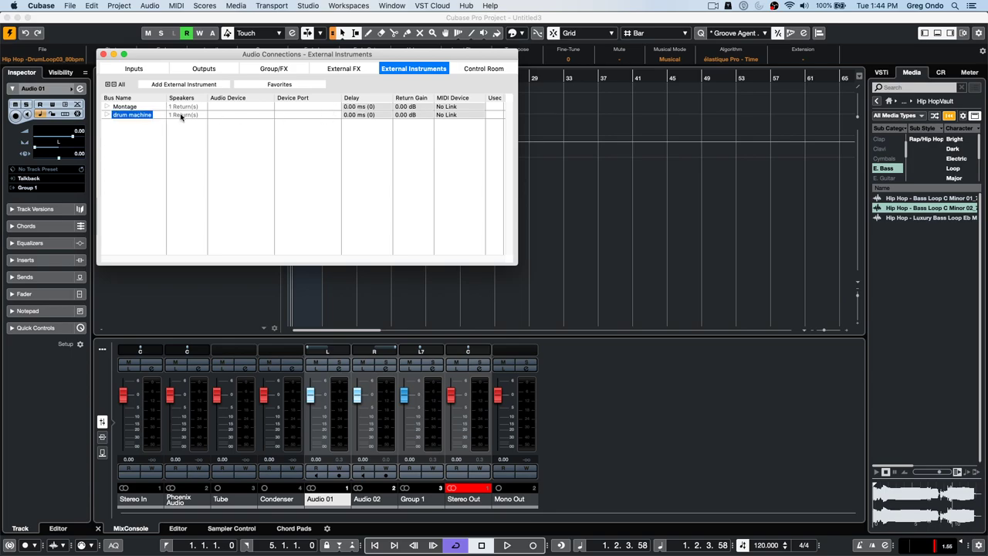
pyautogui.click(107, 116)
pyautogui.click(186, 126)
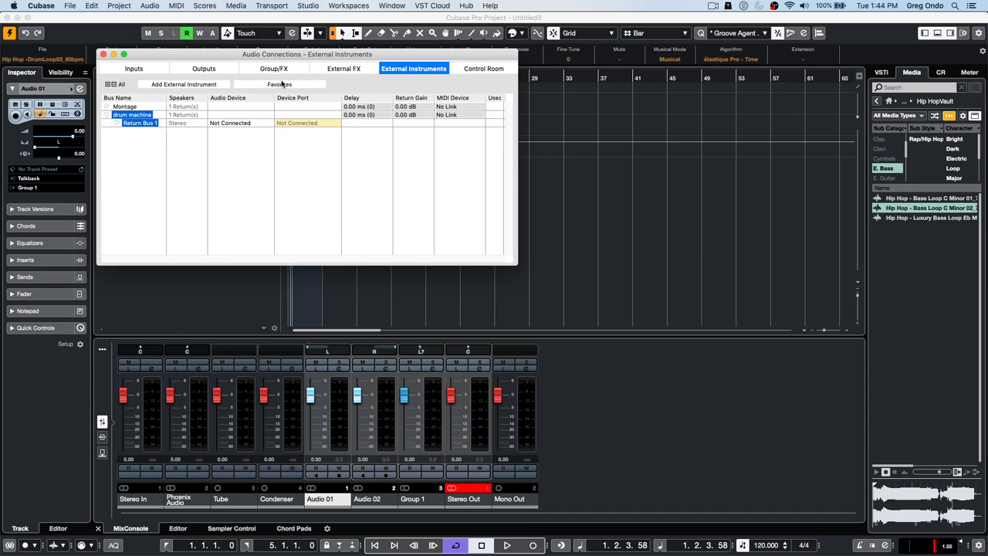
pyautogui.click(200, 85)
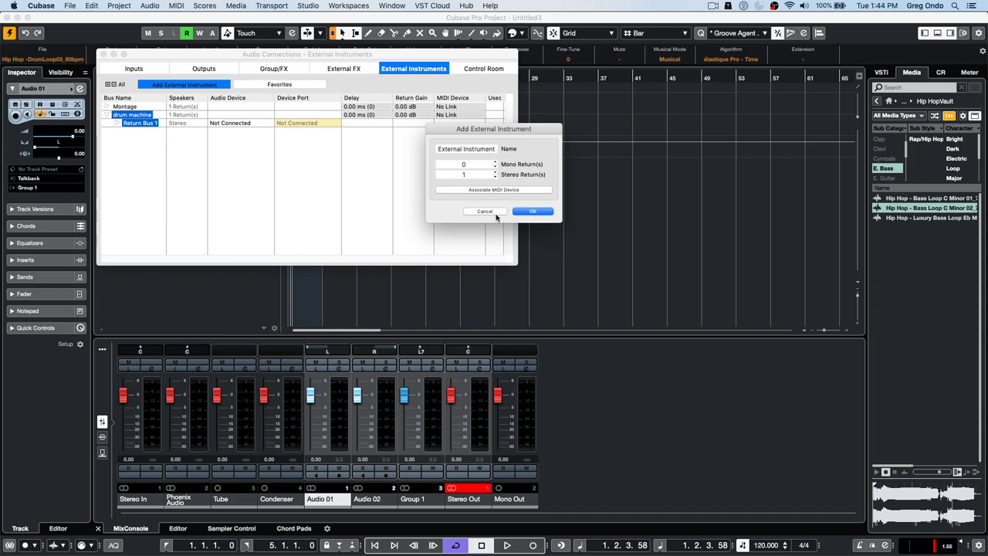
pyautogui.click(494, 212)
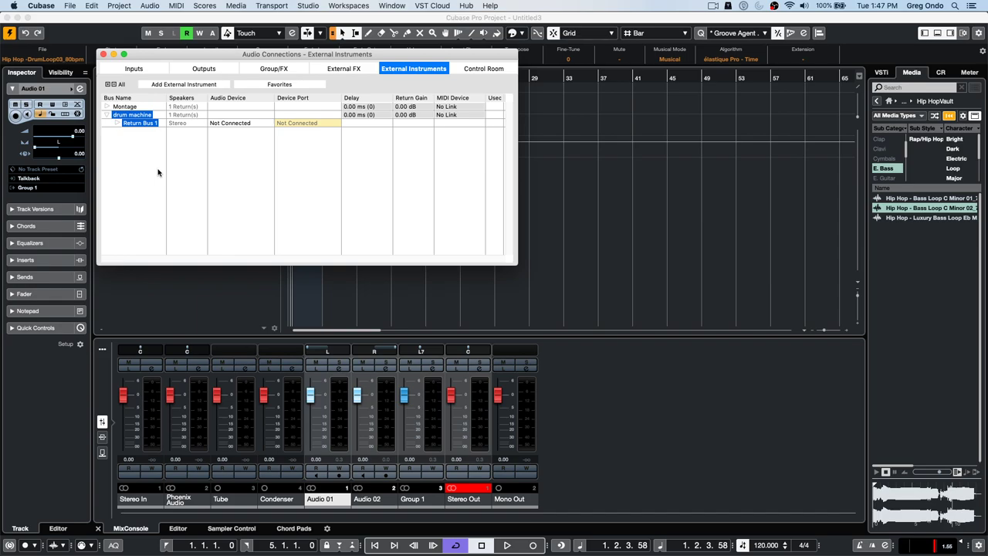
# - Close Audio Connections, place the playhead and start project playback
pyautogui.click(103, 54)
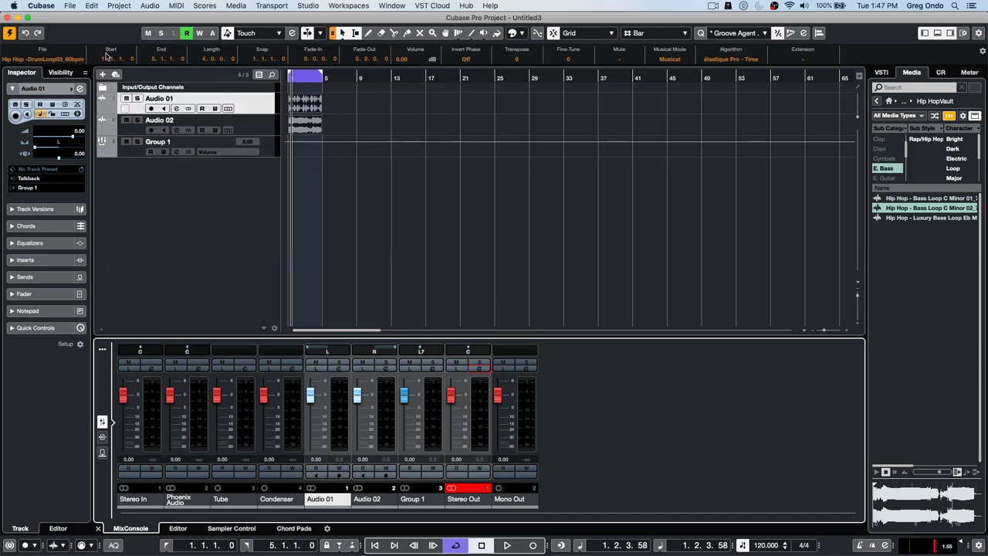
pyautogui.click(344, 78)
pyautogui.press('space')
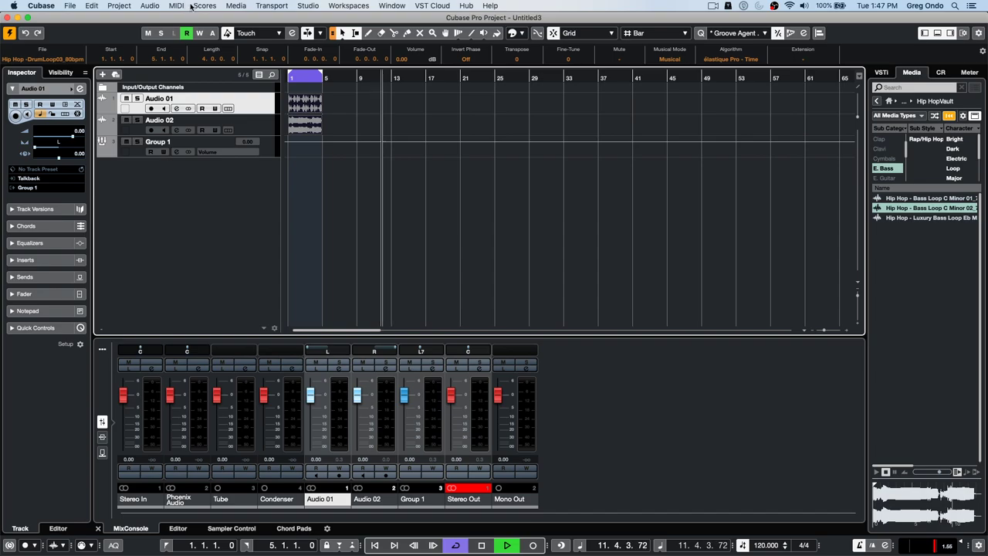
# - In Metronome Setup, switch the click sounds to the Synthetic preset
pyautogui.click(272, 6)
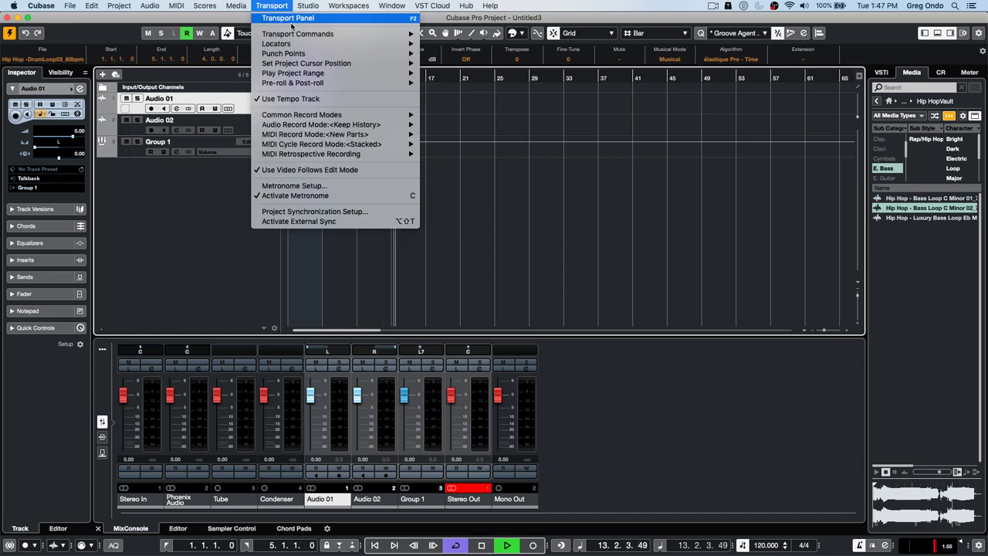
pyautogui.click(336, 185)
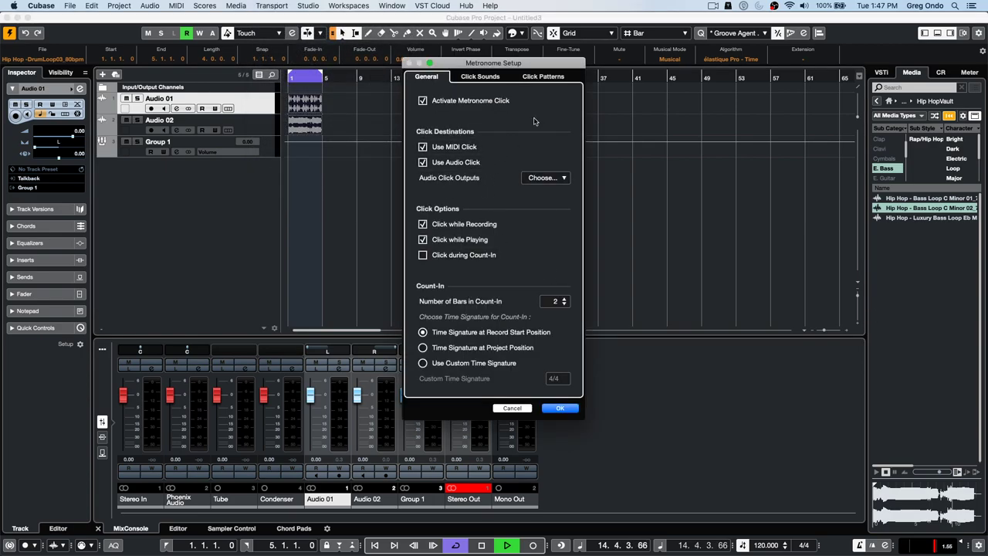
pyautogui.click(540, 77)
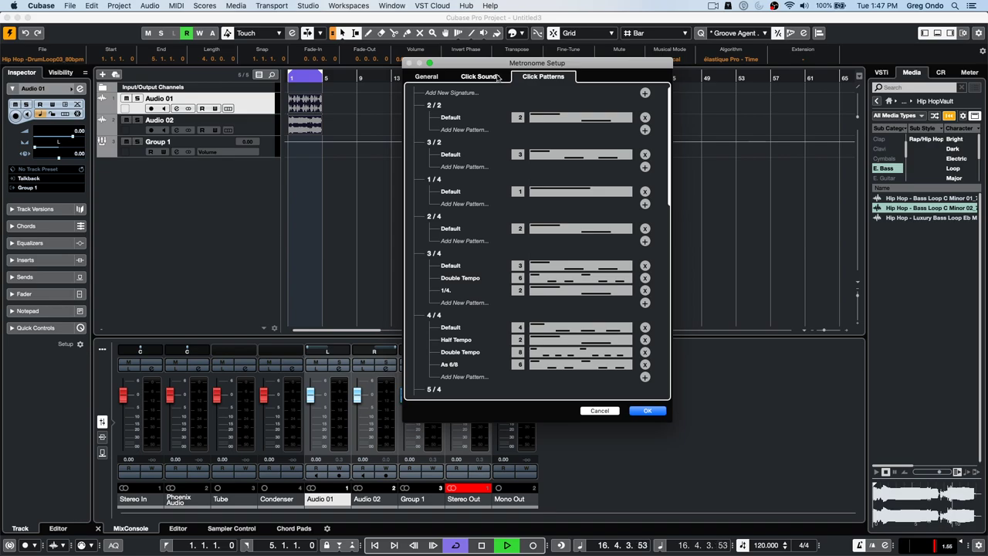
pyautogui.click(494, 78)
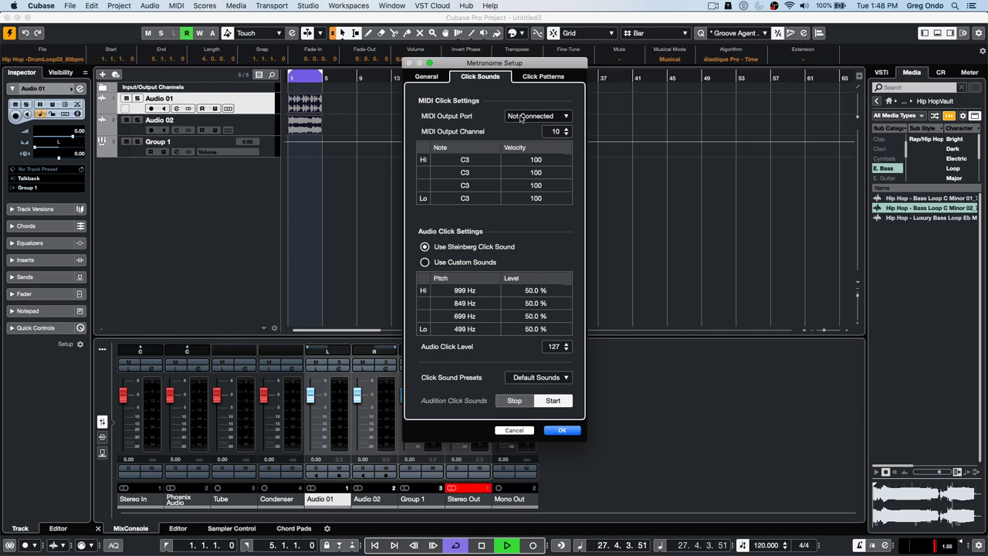
pyautogui.click(537, 376)
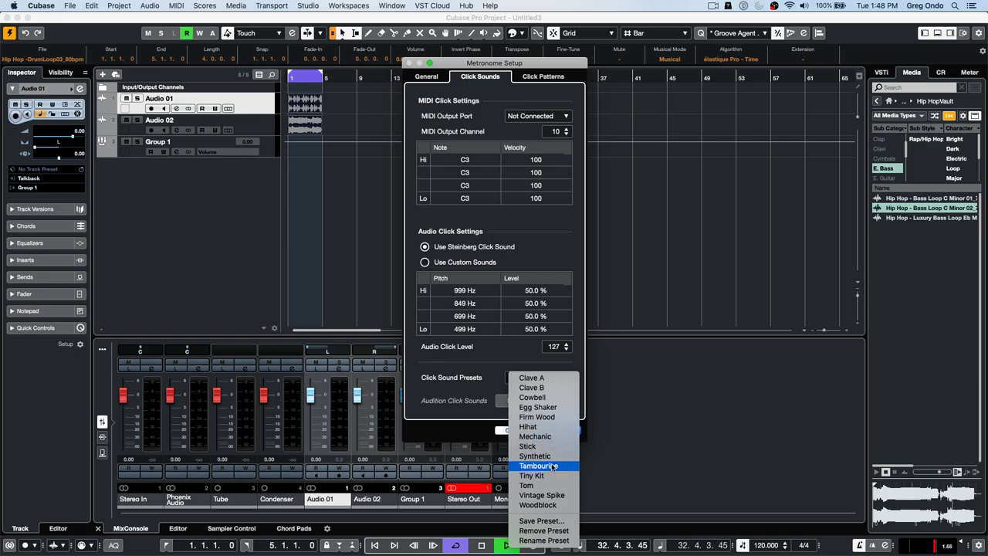
pyautogui.click(556, 456)
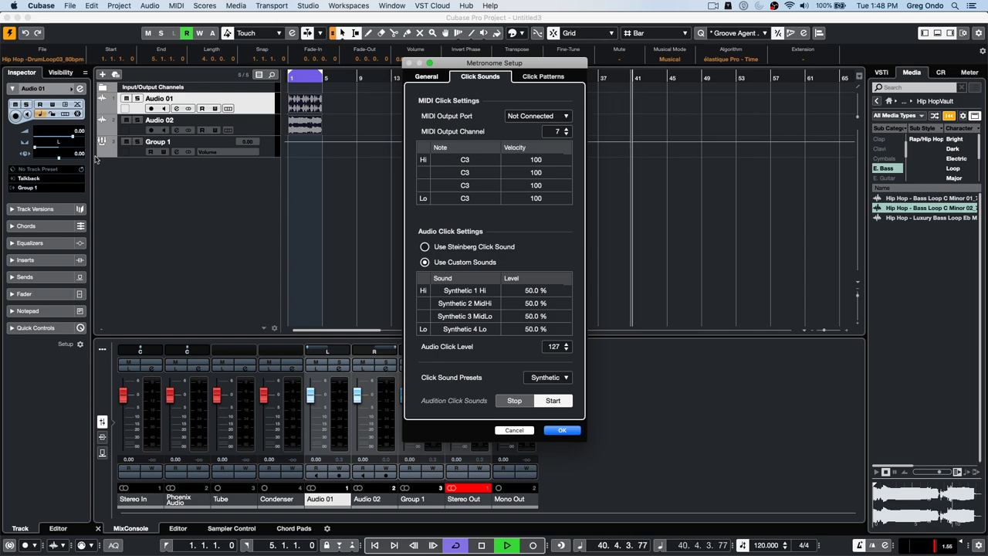
# - Confirm the Synthetic click sounds, stop playback and reopen Metronome Setup
pyautogui.click(562, 431)
pyautogui.press('space')
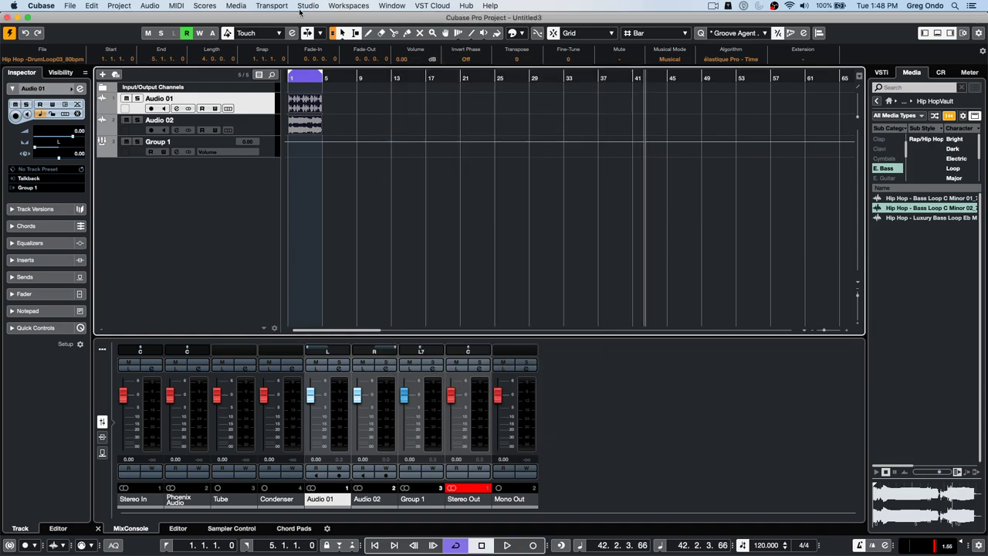
pyautogui.click(305, 5)
pyautogui.moveTo(272, 5)
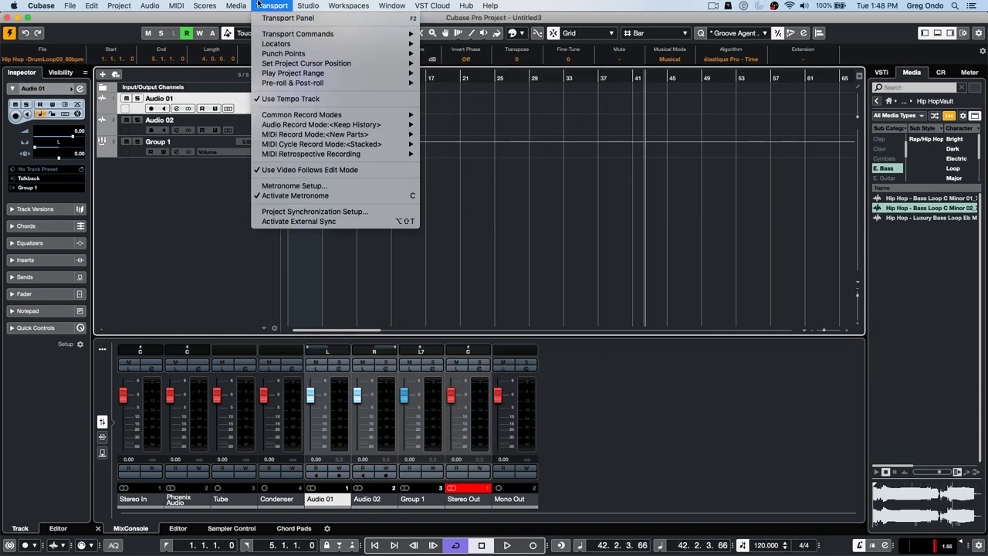
pyautogui.click(307, 189)
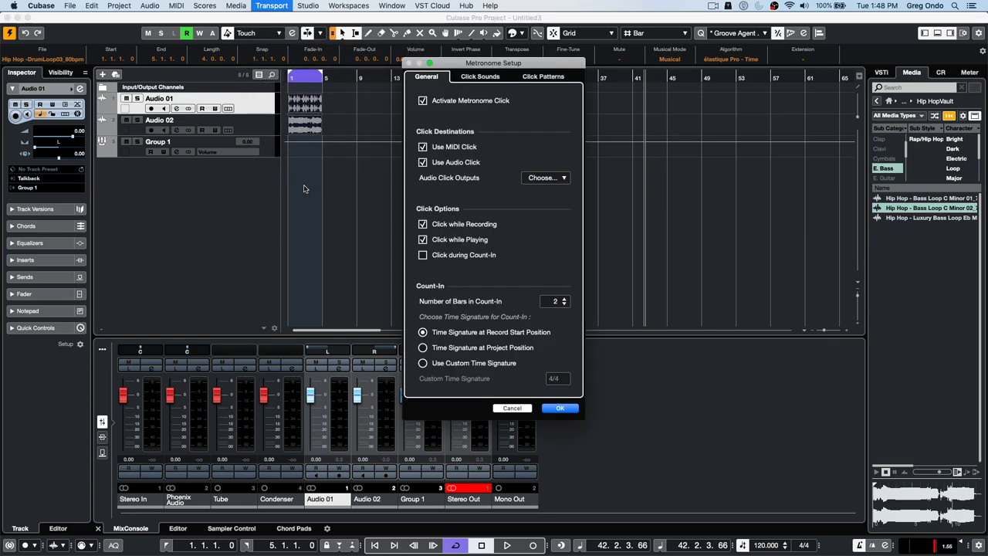
# - Review the audio click outputs, click sounds and 4/4 Default click pattern, then close the dialog
pyautogui.click(561, 178)
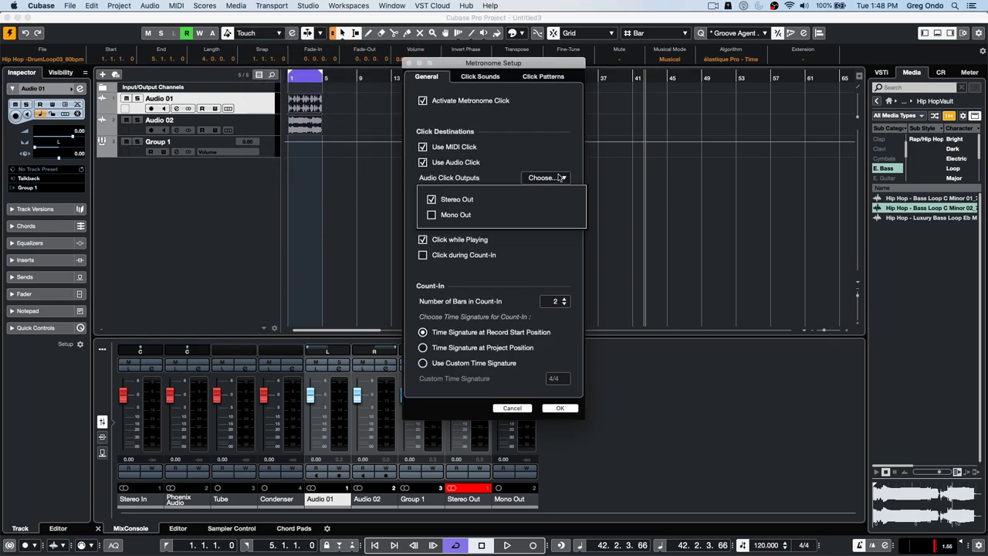
pyautogui.click(546, 150)
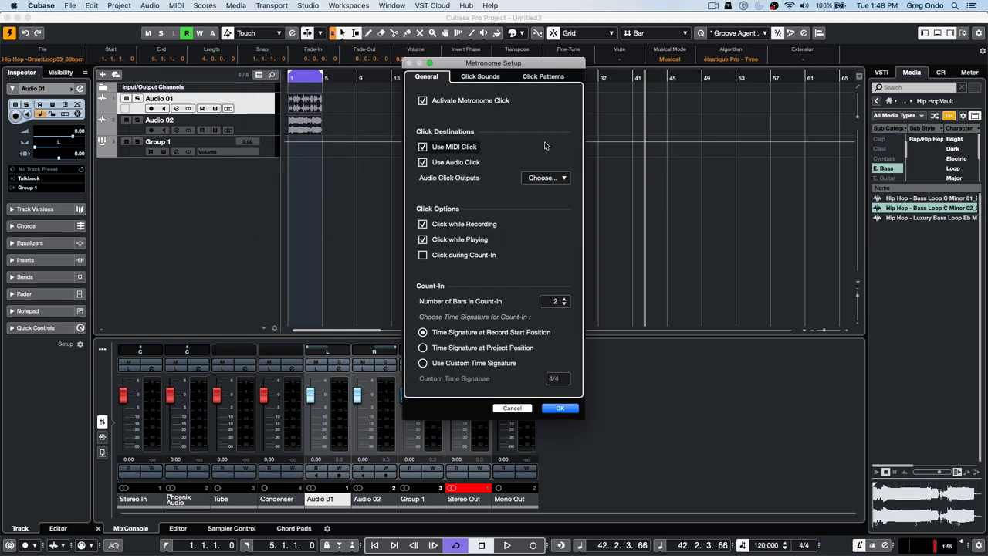
pyautogui.click(474, 79)
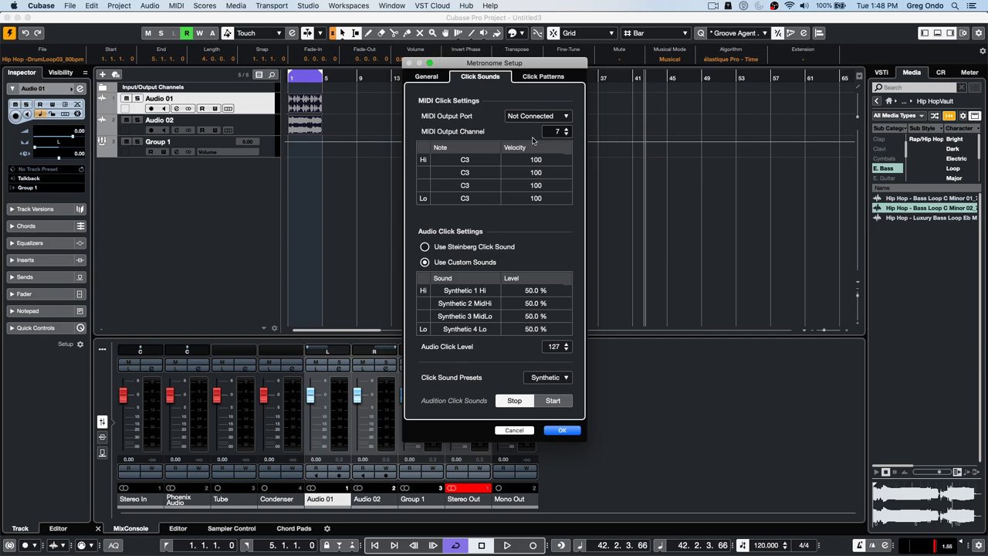
pyautogui.click(544, 77)
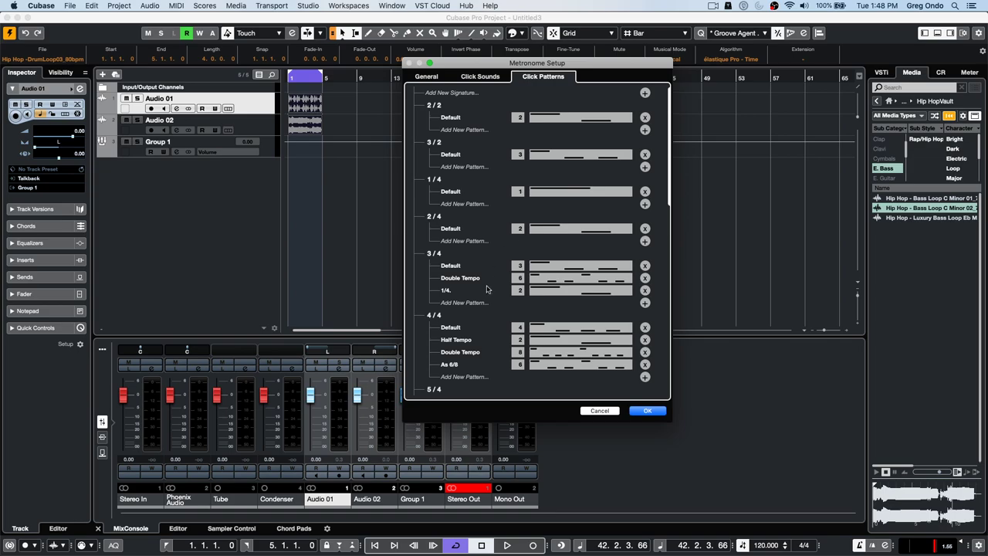
pyautogui.click(562, 330)
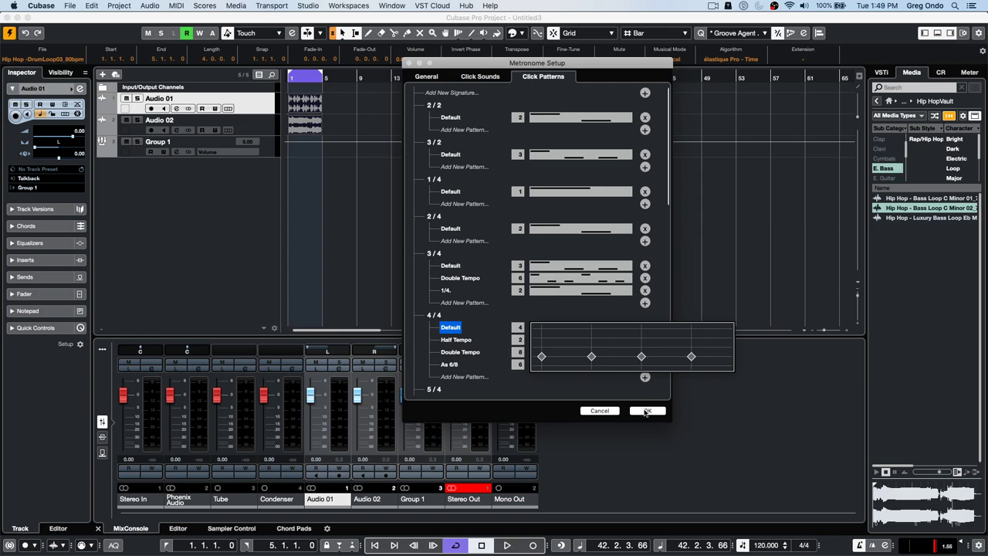
pyautogui.click(647, 411)
# - Mute Audio 01, play and stop the project, then bring up the add-track menu
pyautogui.press('m')
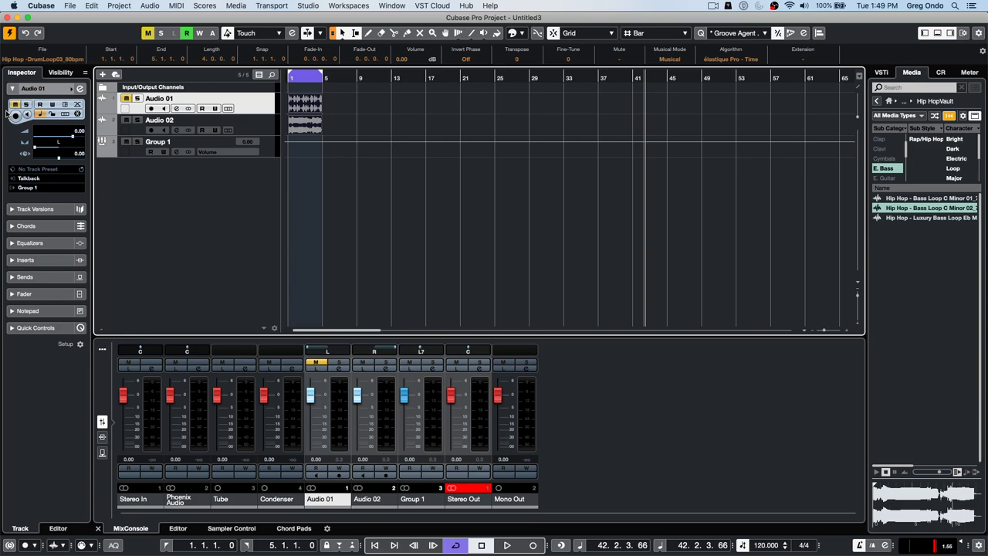
pyautogui.press('space')
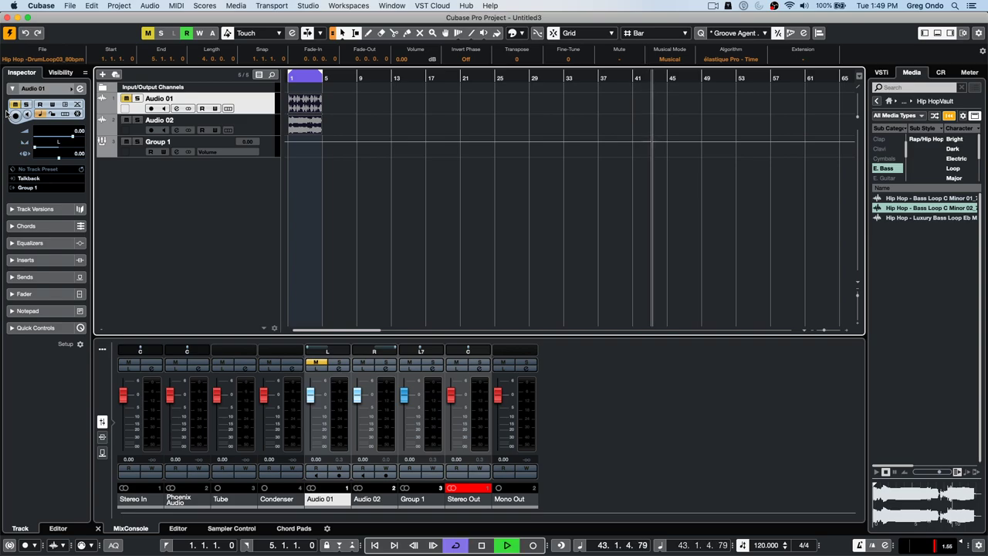
pyautogui.press('space')
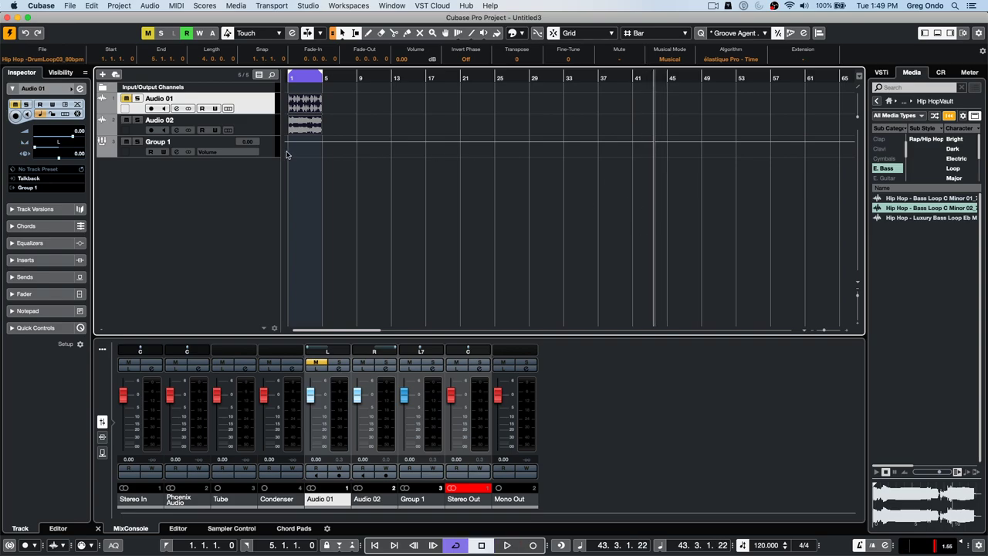
pyautogui.rightClick(252, 191)
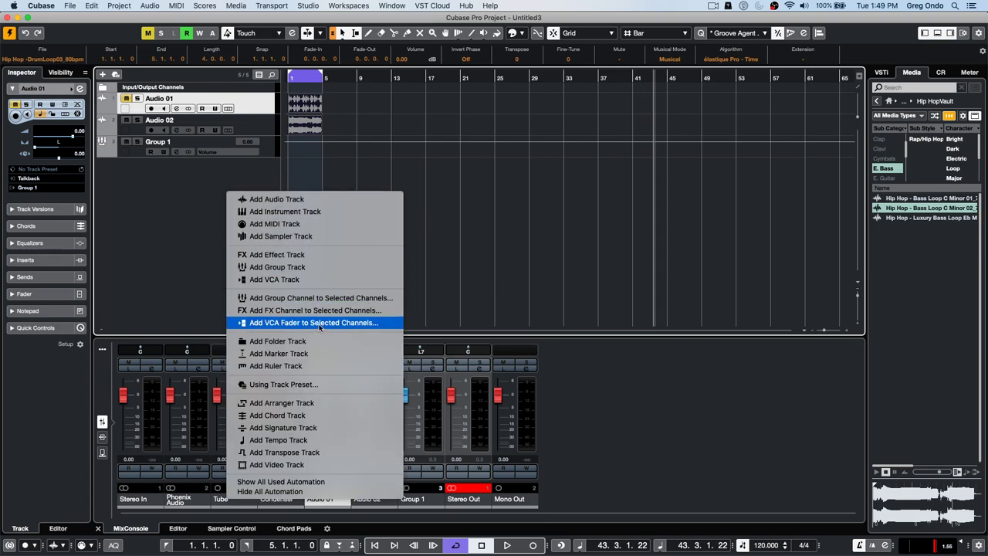
# - Add a signature track and set its 4/4 event's click pattern to Default
pyautogui.click(331, 428)
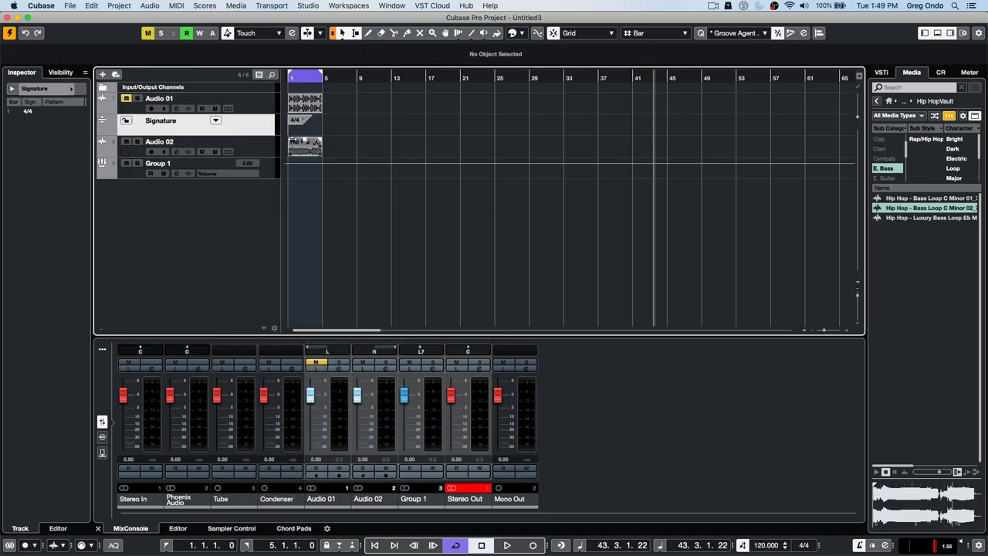
pyautogui.click(299, 119)
pyautogui.click(130, 63)
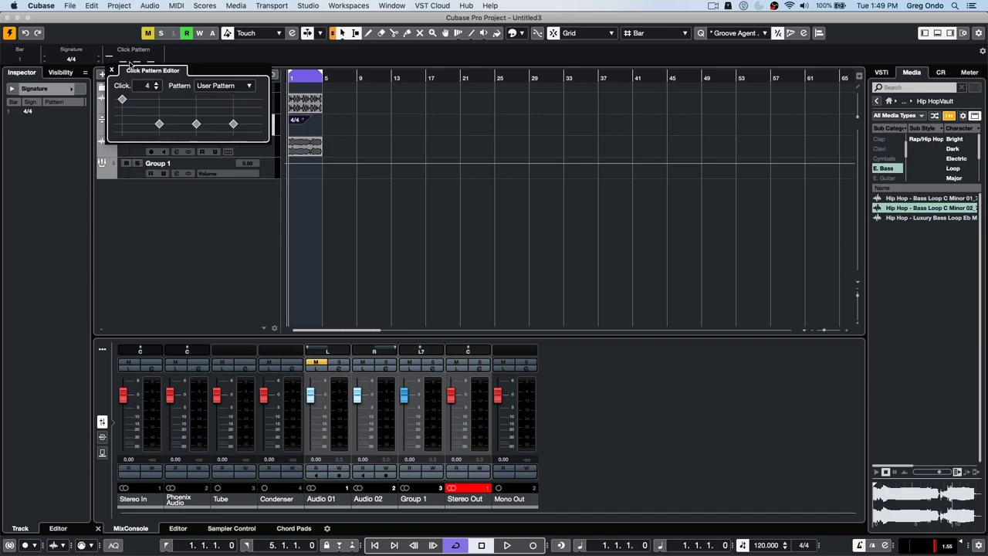
pyautogui.click(121, 124)
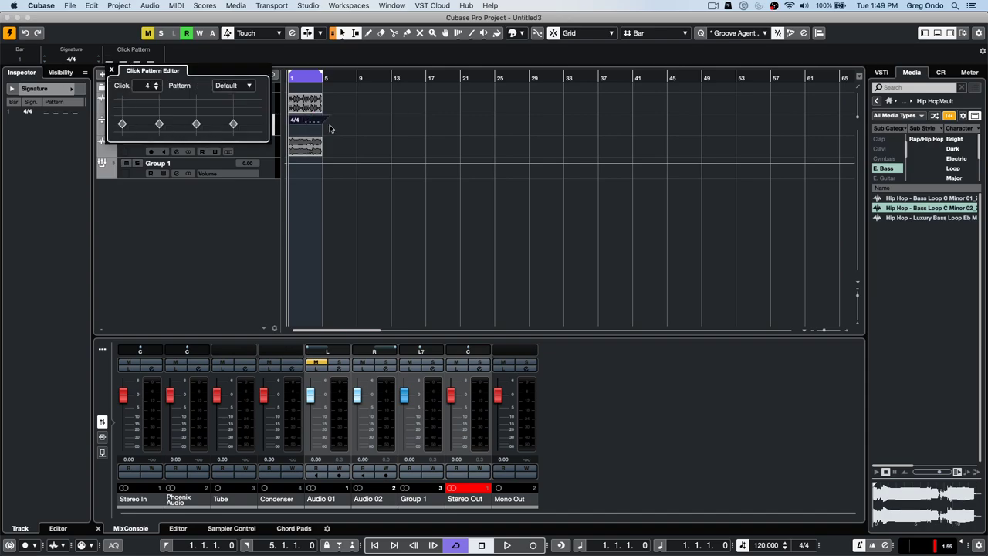
pyautogui.click(362, 176)
# - Play the project to hear the click and reselect the 4/4 signature event
pyautogui.press('space')
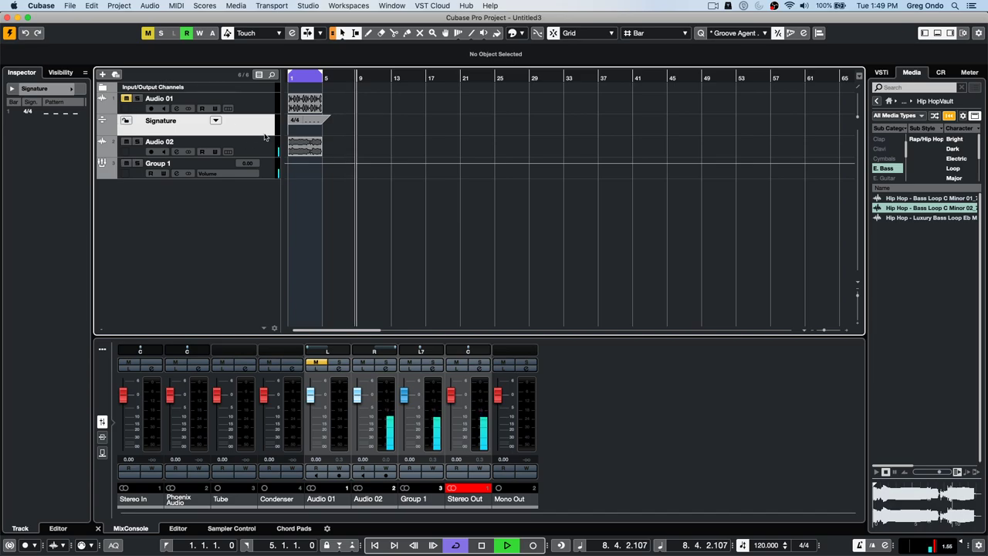
pyautogui.doubleClick(302, 120)
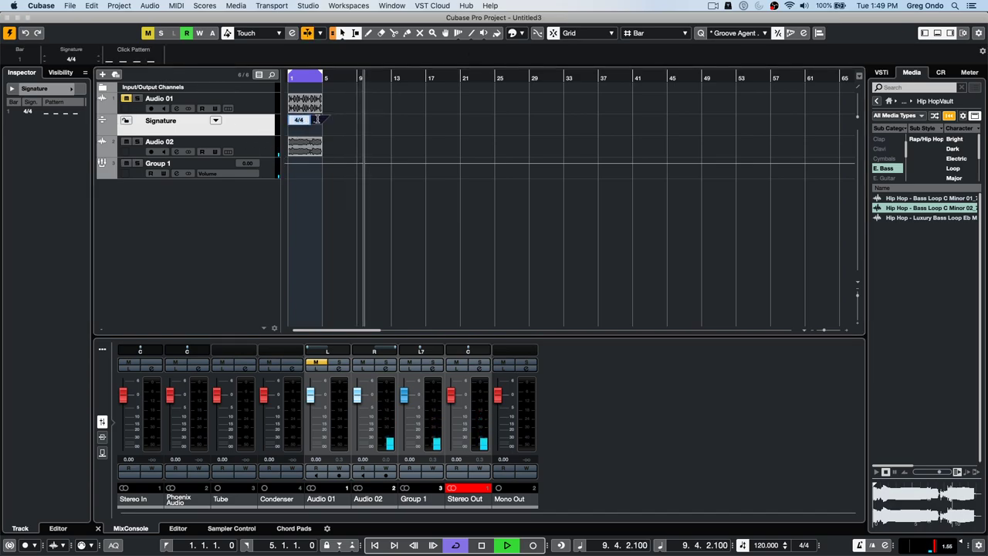
pyautogui.click(372, 126)
pyautogui.click(318, 120)
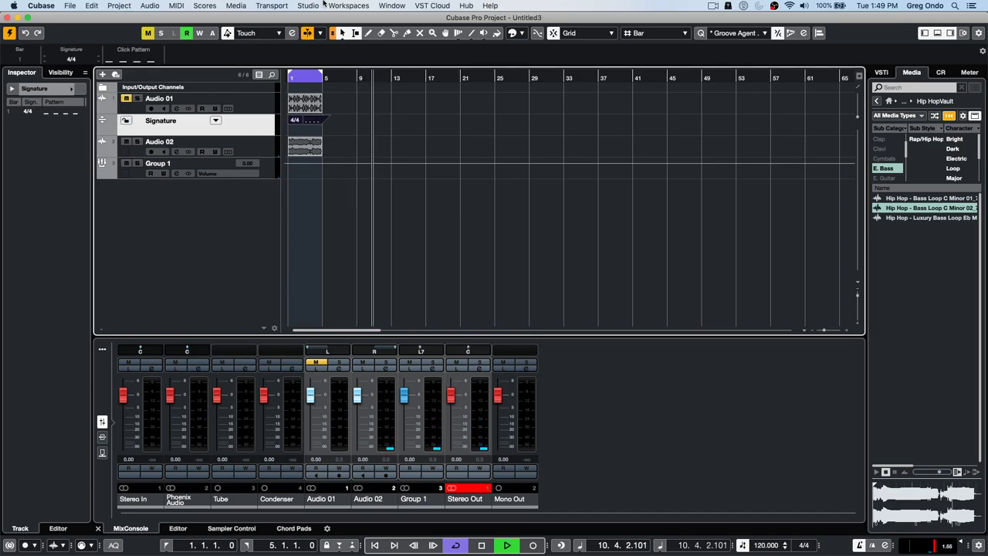
pyautogui.click(312, 5)
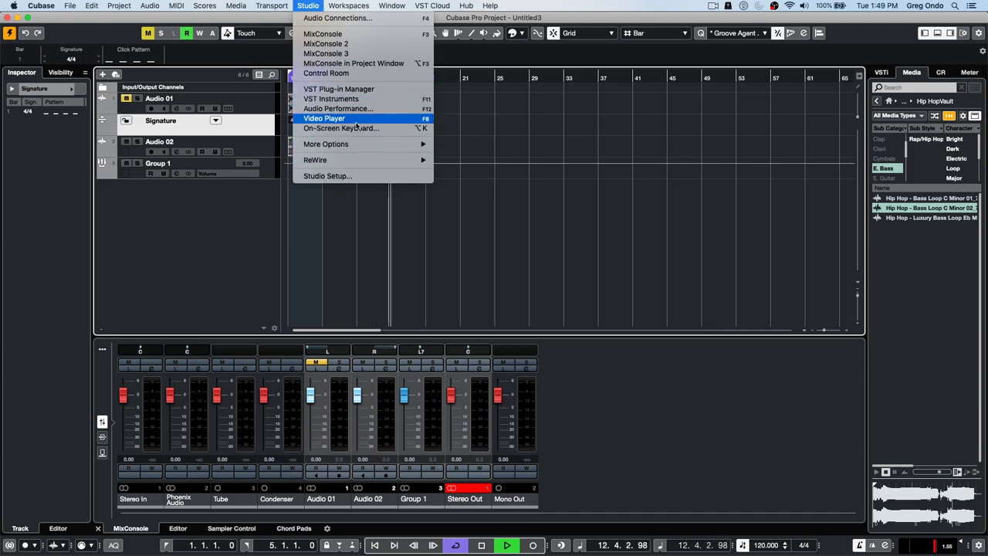
# - Try the Cowbell click sound preset in Metronome Setup and close it
pyautogui.moveTo(282, 4)
pyautogui.click(294, 186)
pyautogui.click(486, 78)
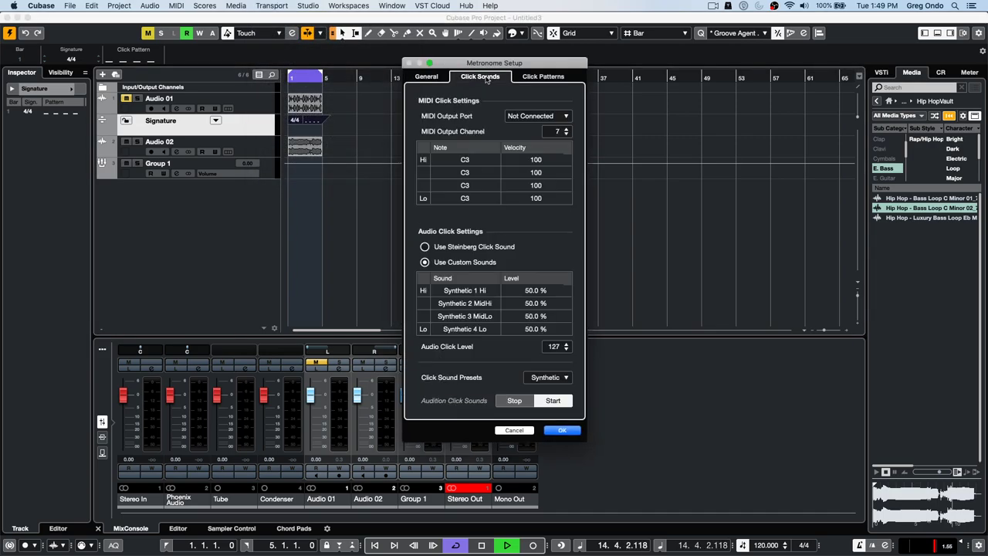
pyautogui.click(550, 377)
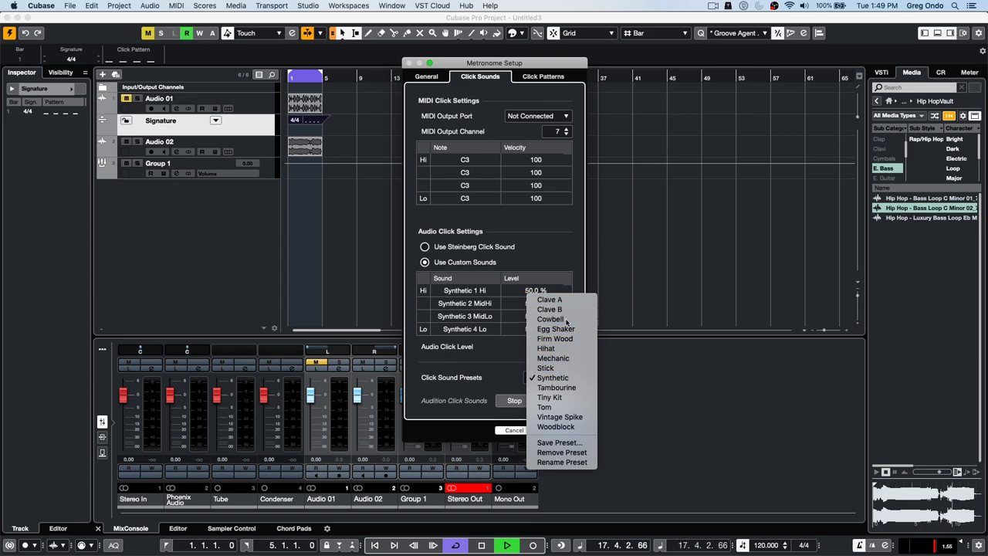
pyautogui.click(566, 320)
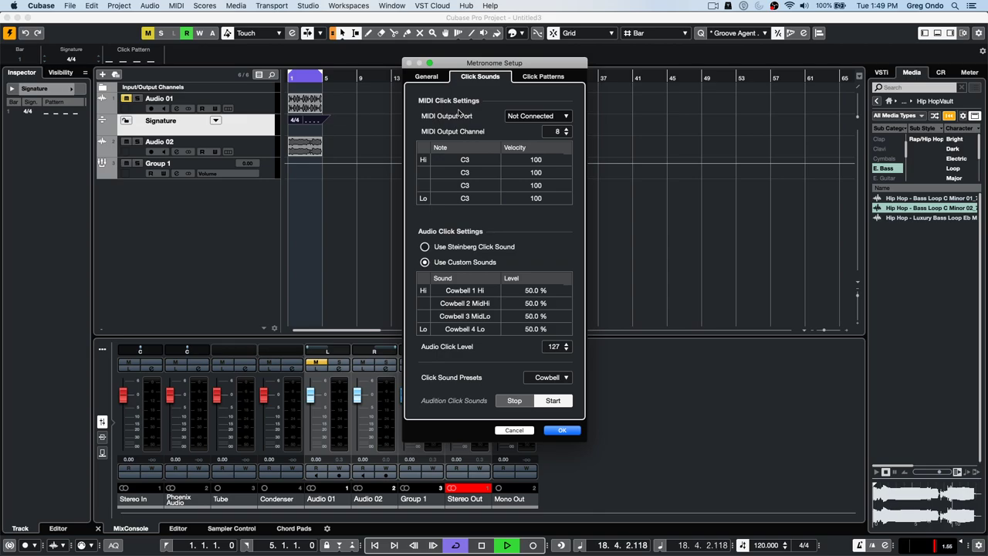
pyautogui.click(426, 77)
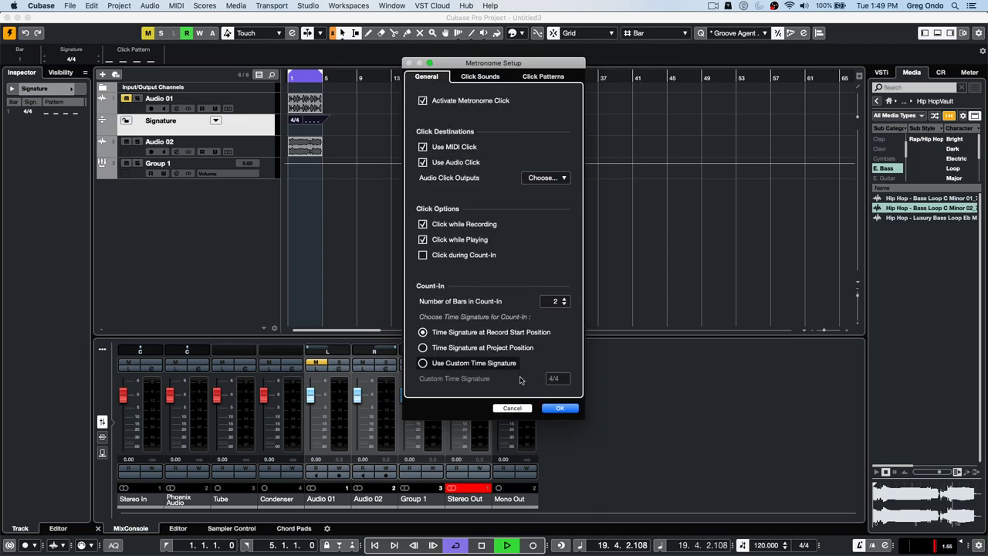
pyautogui.click(480, 76)
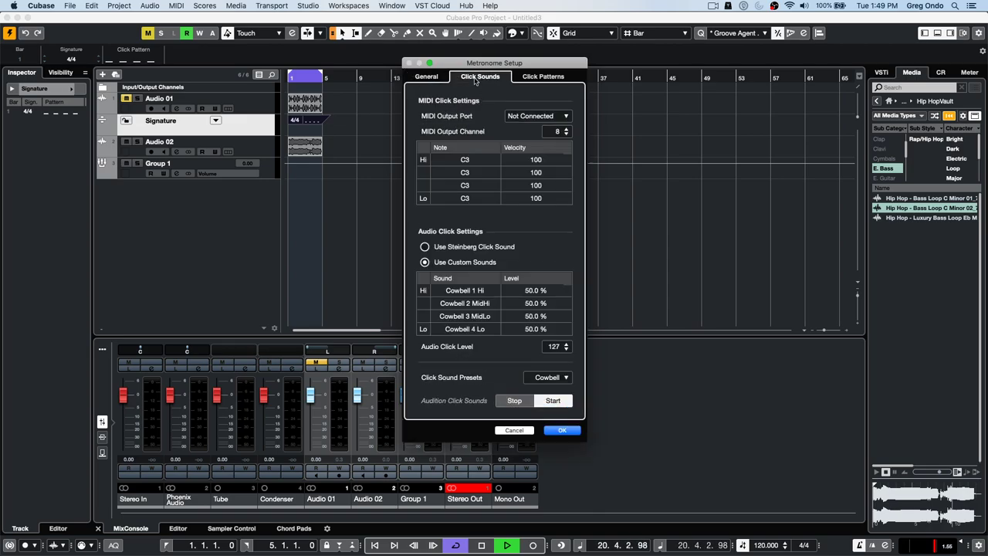
pyautogui.click(562, 430)
pyautogui.press('space')
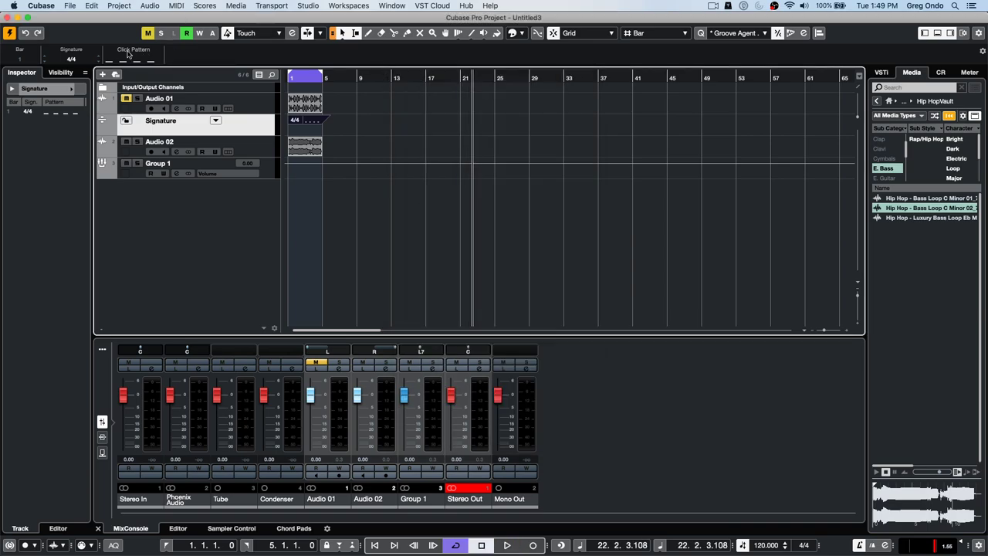
# - Switch the metronome to Use Steinberg Click Sound and start playback
pyautogui.click(129, 61)
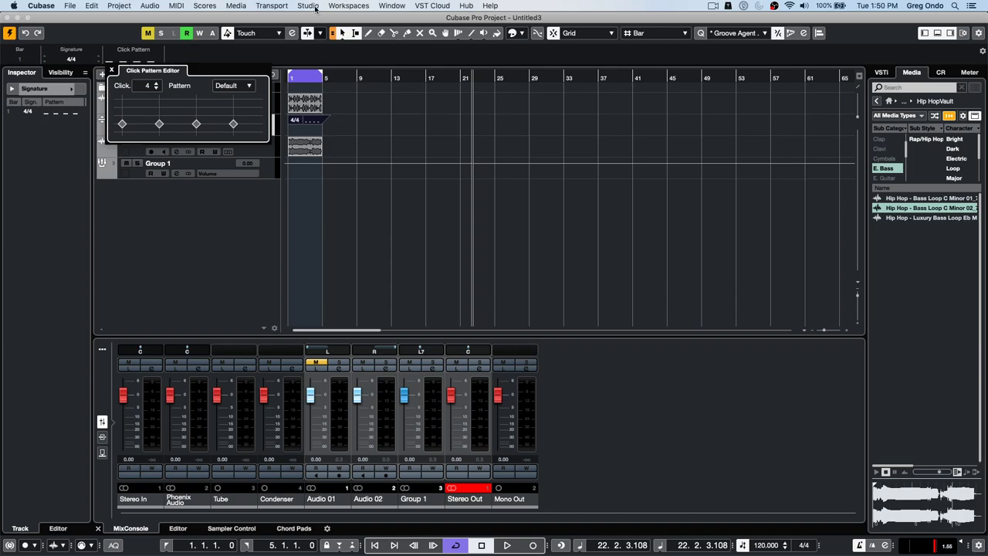
pyautogui.click(308, 6)
pyautogui.moveTo(258, 8)
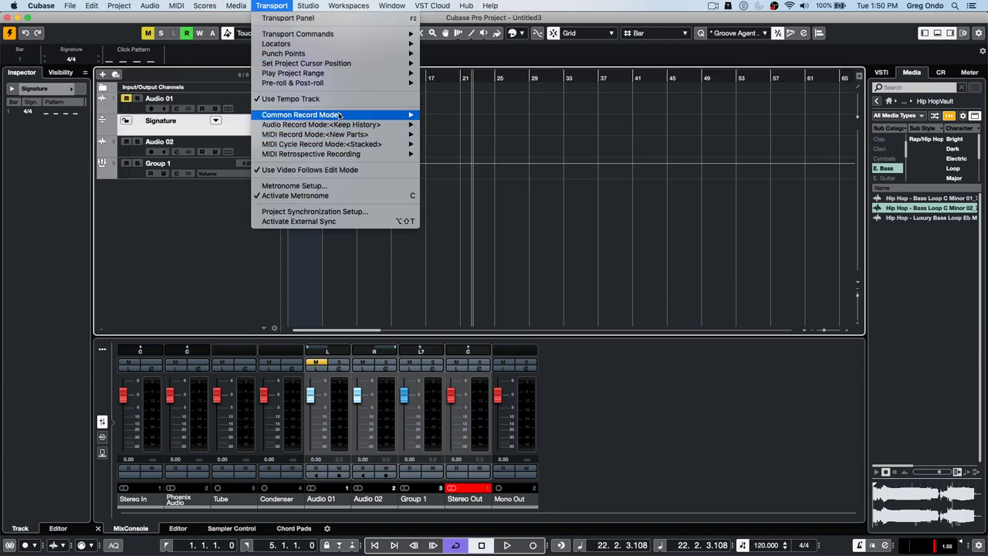
pyautogui.click(294, 187)
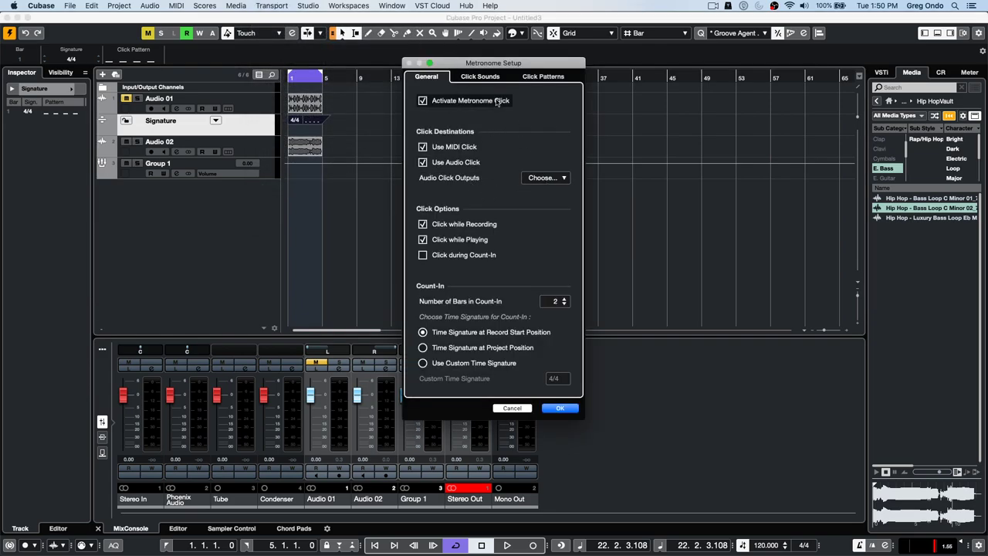
pyautogui.click(474, 77)
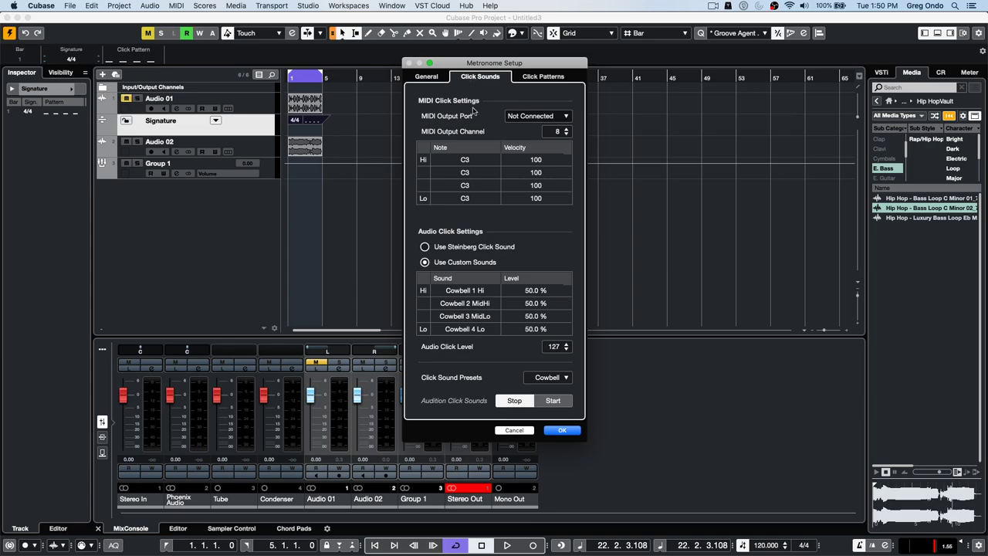
pyautogui.click(425, 247)
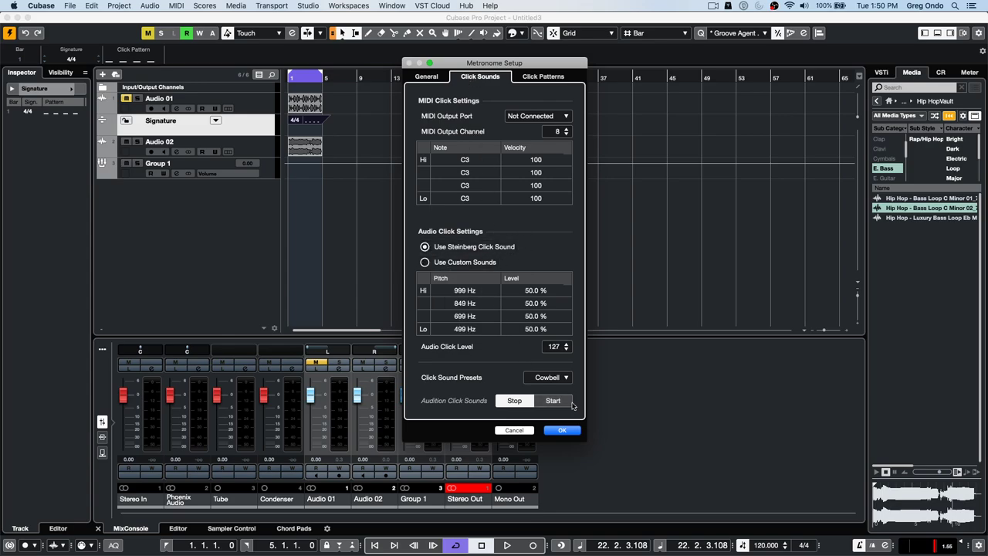
pyautogui.click(563, 431)
pyautogui.press('space')
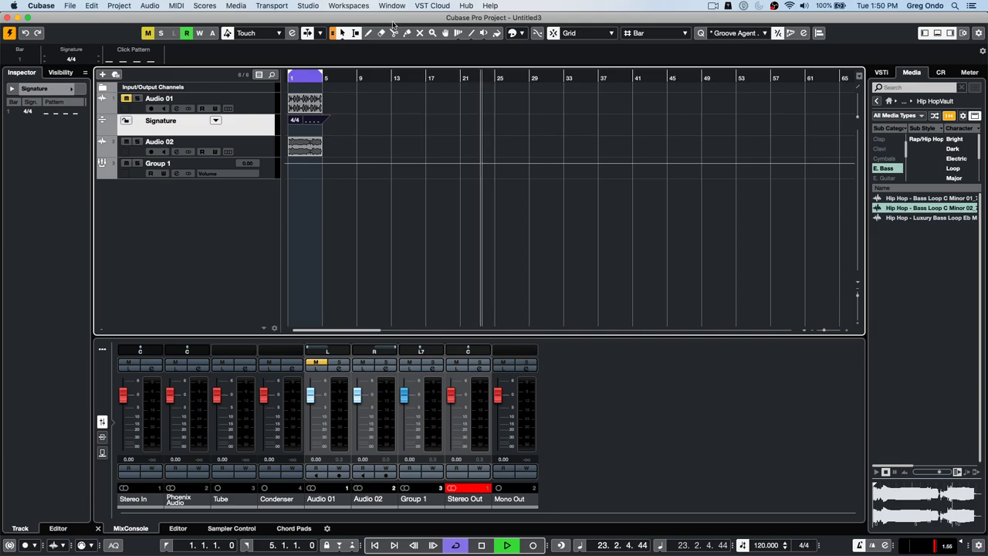
# - Accent the first click and try medium levels on clicks two and three
pyautogui.click(139, 59)
pyautogui.click(122, 99)
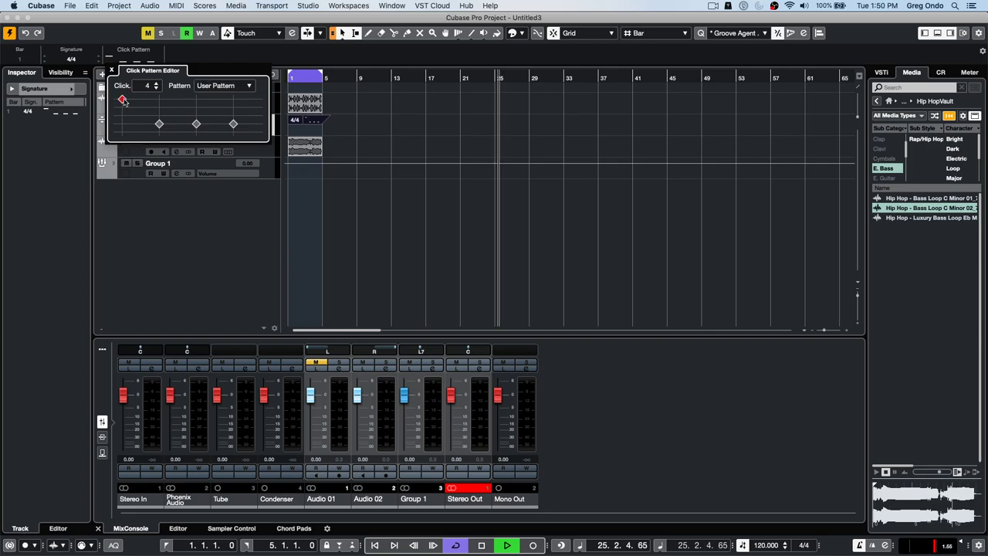
pyautogui.click(159, 107)
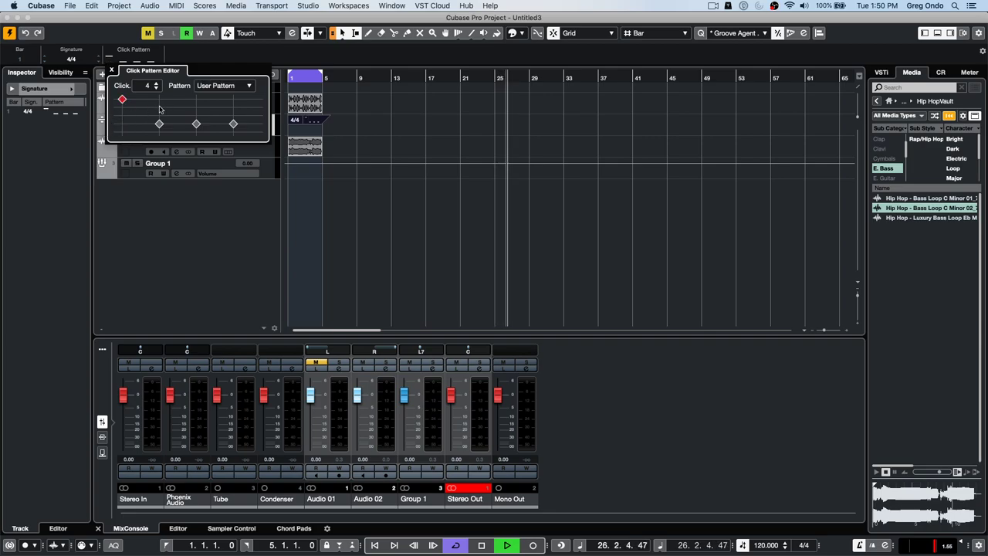
pyautogui.click(196, 116)
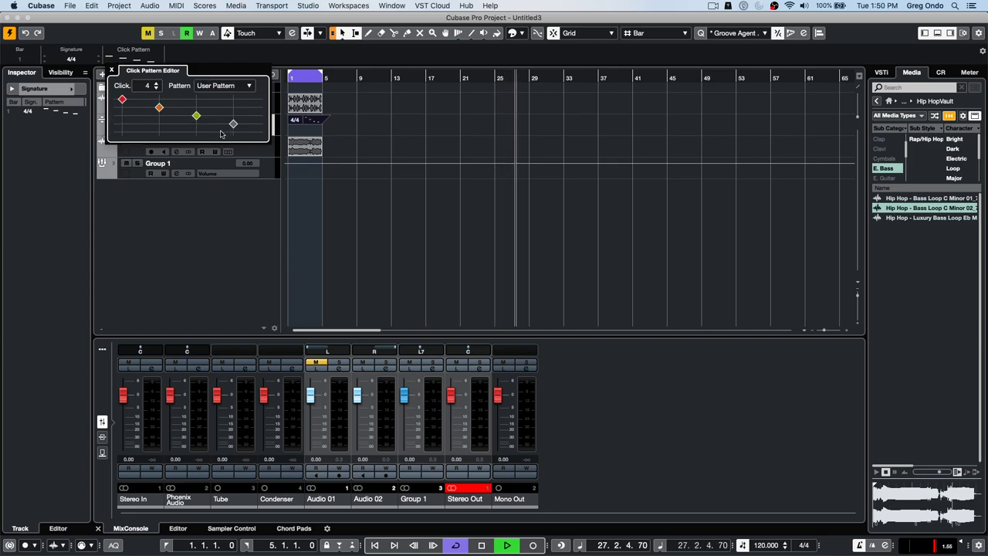
pyautogui.click(159, 124)
pyautogui.click(196, 124)
# - Try the As 6/8 and Double Tempo click patterns, then even out all clicks
pyautogui.click(232, 86)
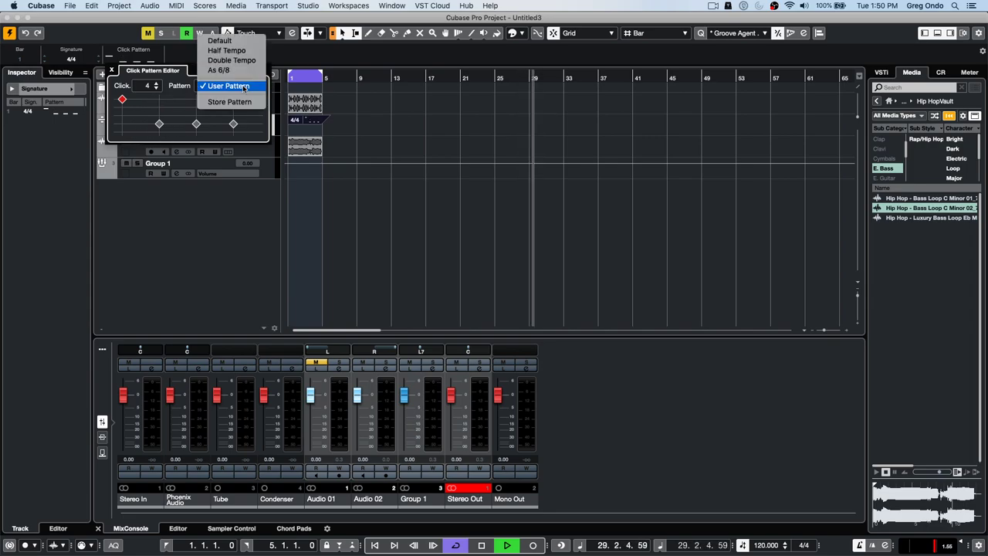
pyautogui.click(219, 70)
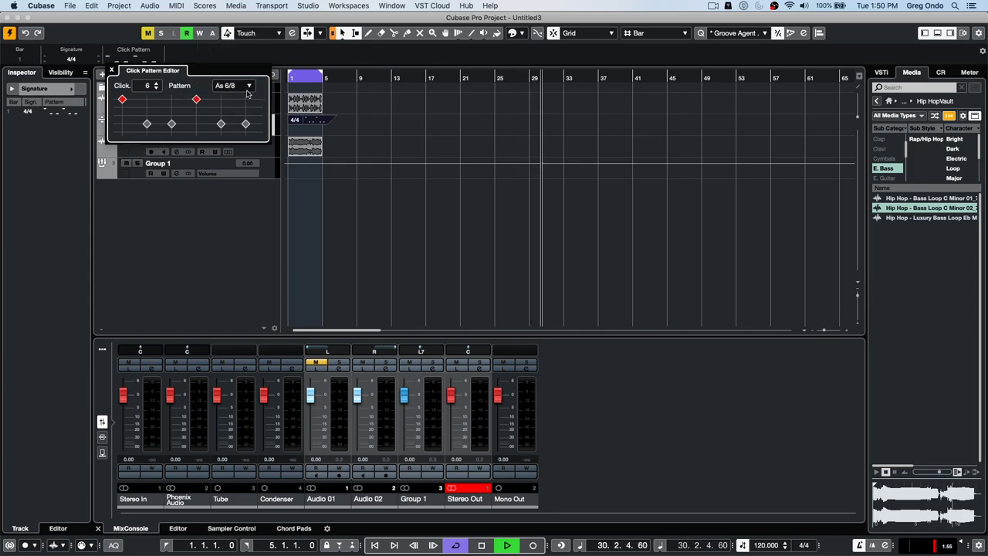
pyautogui.click(247, 86)
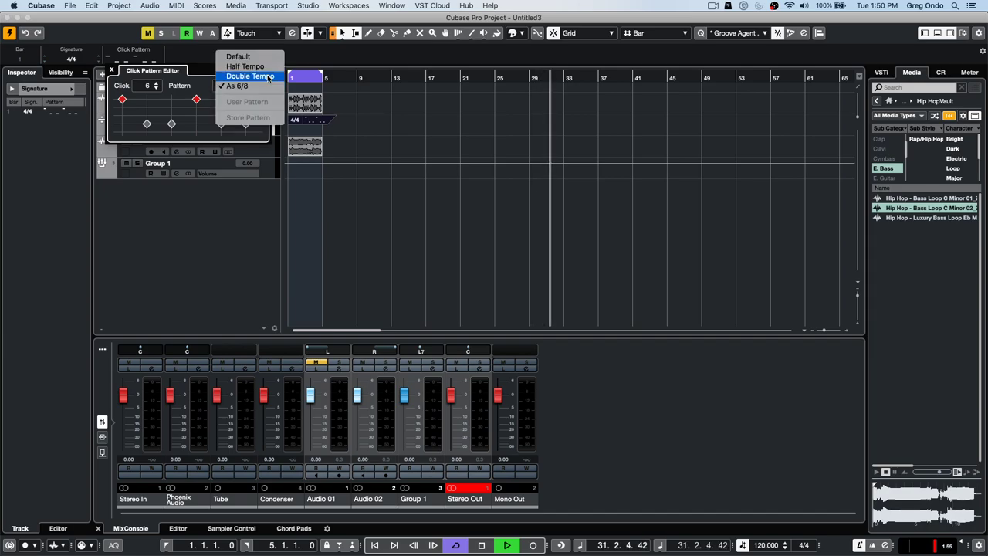
pyautogui.click(254, 83)
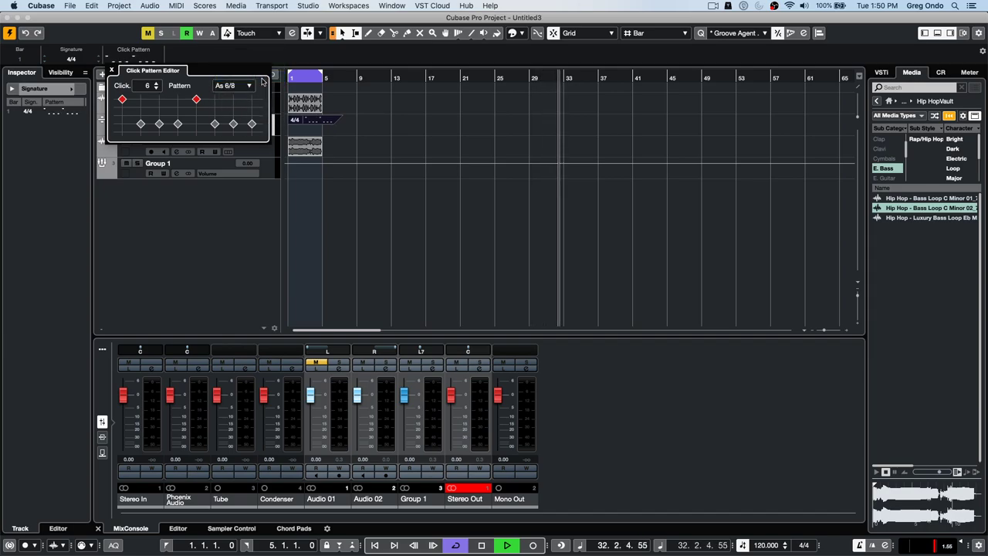
pyautogui.click(122, 124)
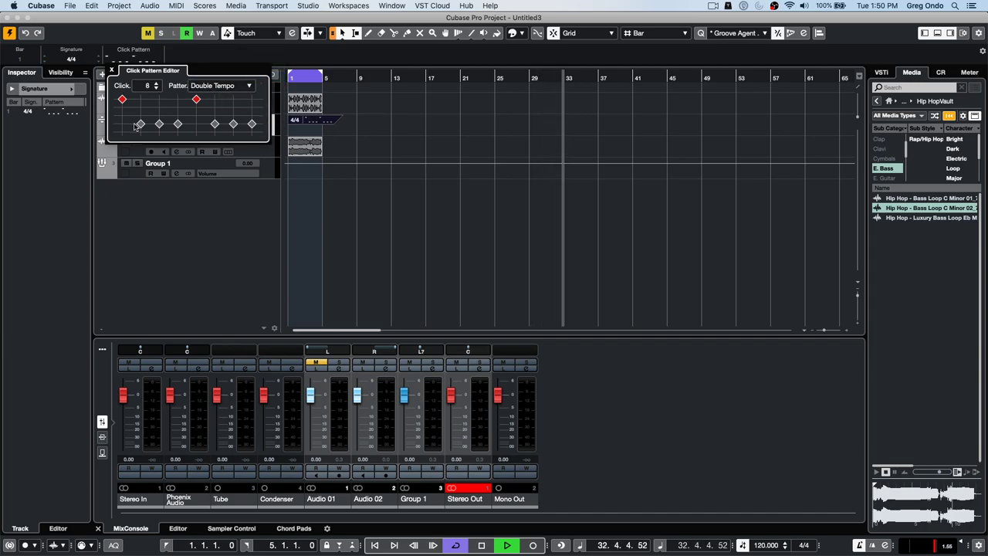
pyautogui.click(197, 124)
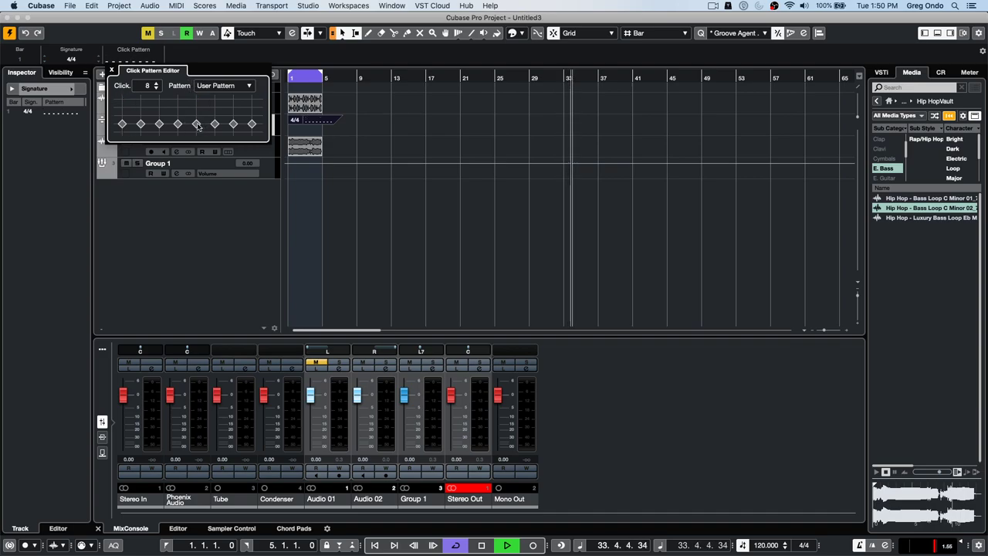
# - Close the click pattern editor, stop playback, and toggle the transport's time signature section
pyautogui.click(459, 122)
pyautogui.press('space')
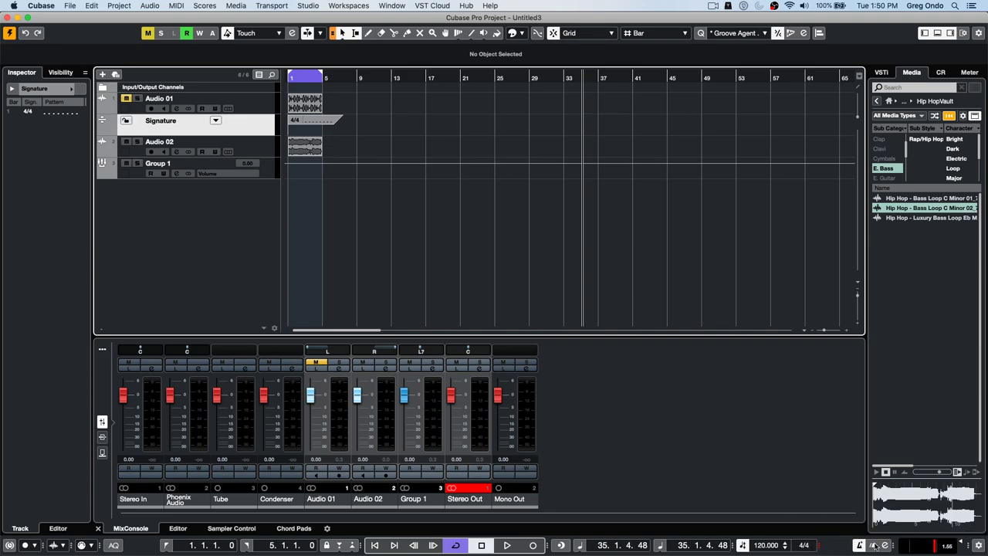
pyautogui.click(820, 546)
pyautogui.click(806, 546)
pyautogui.click(820, 546)
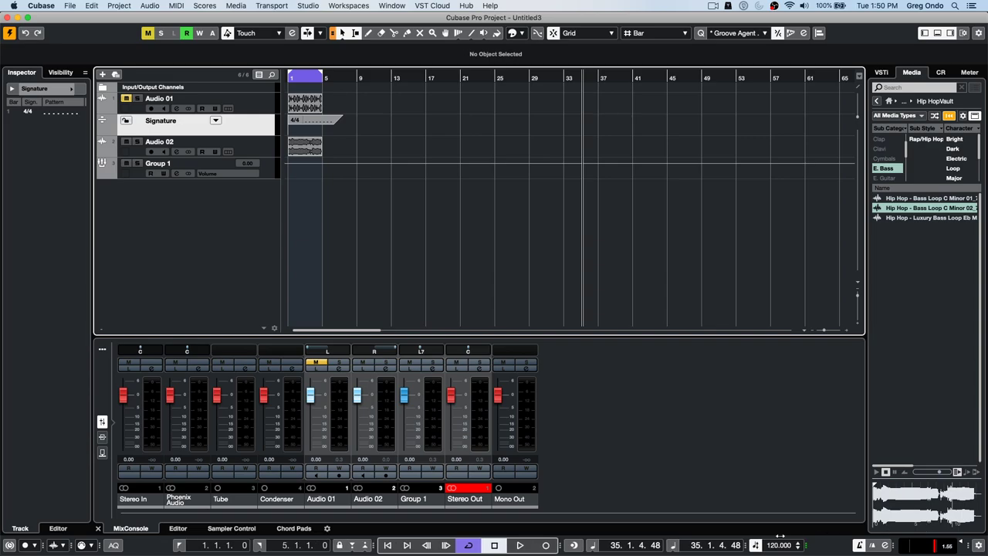
pyautogui.click(806, 546)
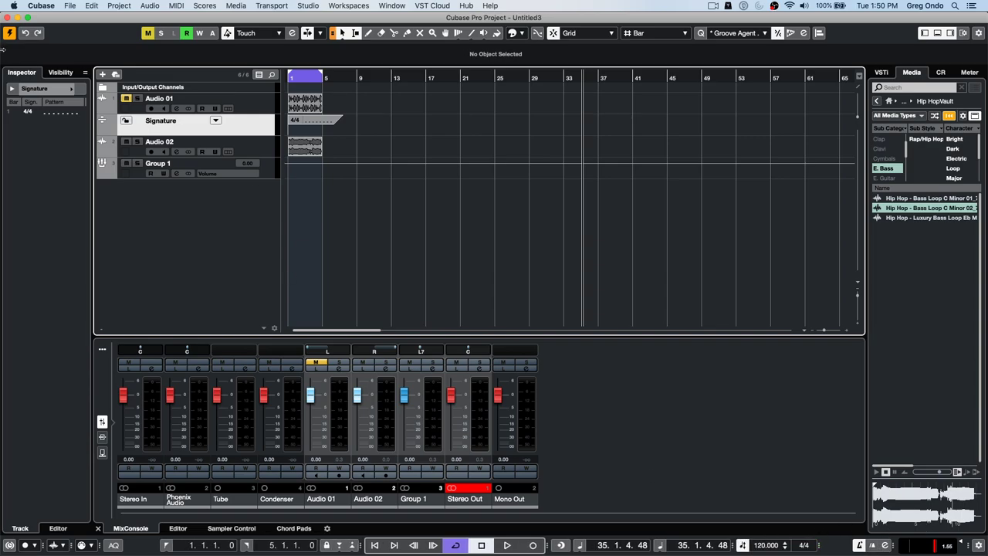
# - Reset the 4/4 signature event's click pattern to Default
pyautogui.click(301, 122)
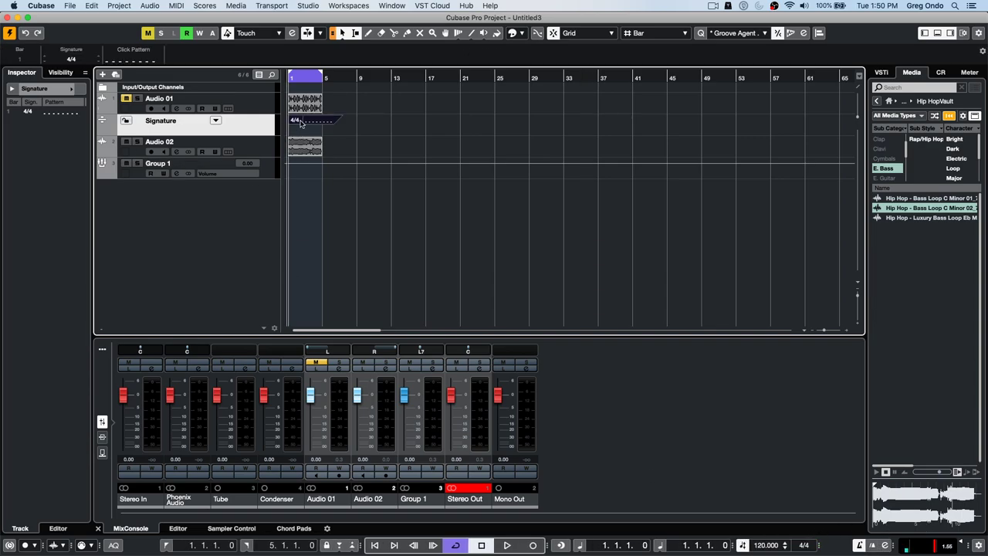
pyautogui.click(122, 61)
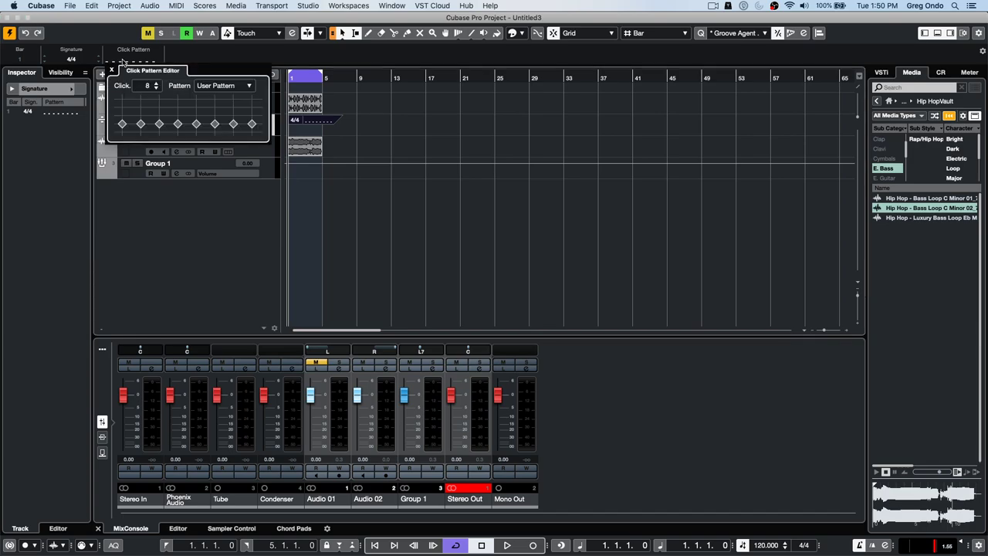
pyautogui.click(243, 88)
pyautogui.click(242, 41)
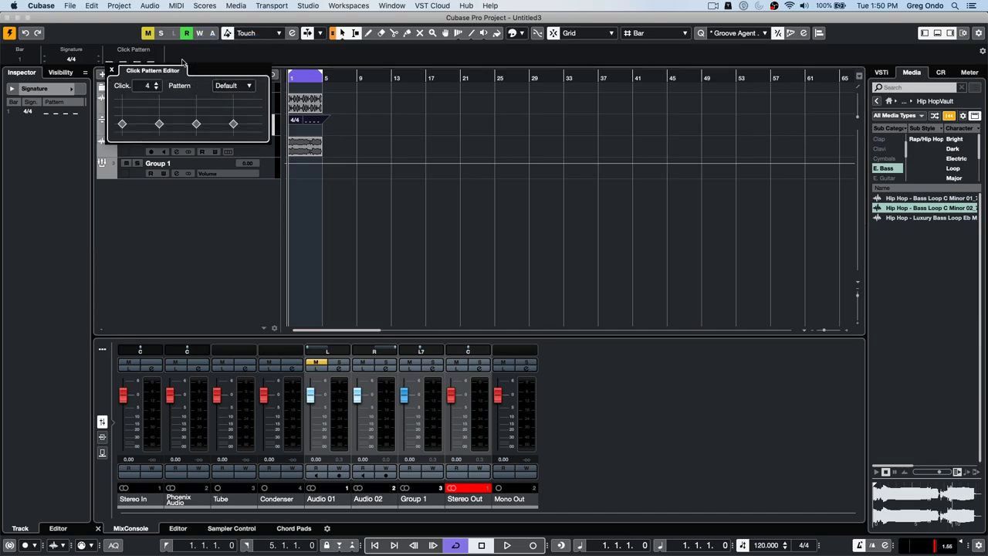
pyautogui.click(123, 102)
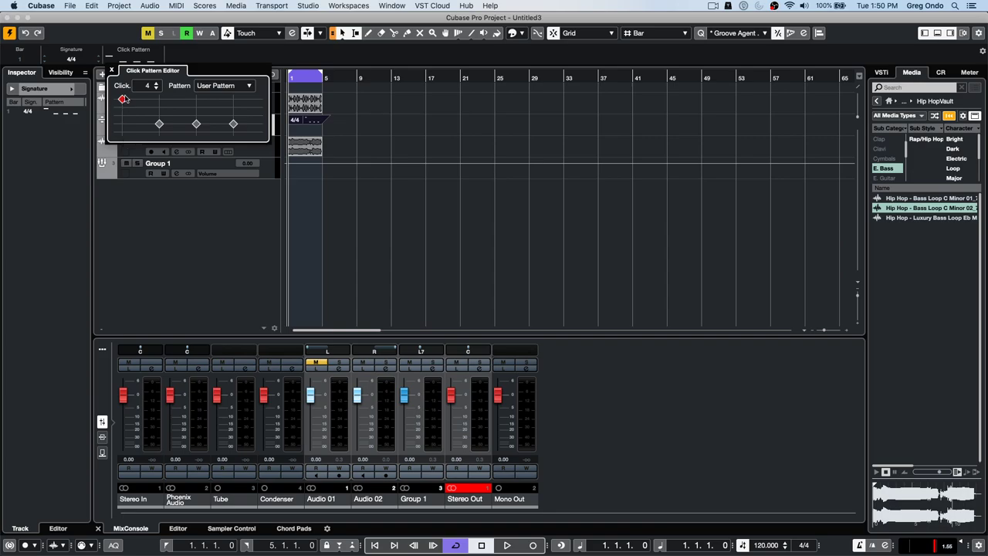
pyautogui.click(123, 129)
# - Close the click pattern editor and select the Audio 01 track for the Inspector
pyautogui.click(112, 71)
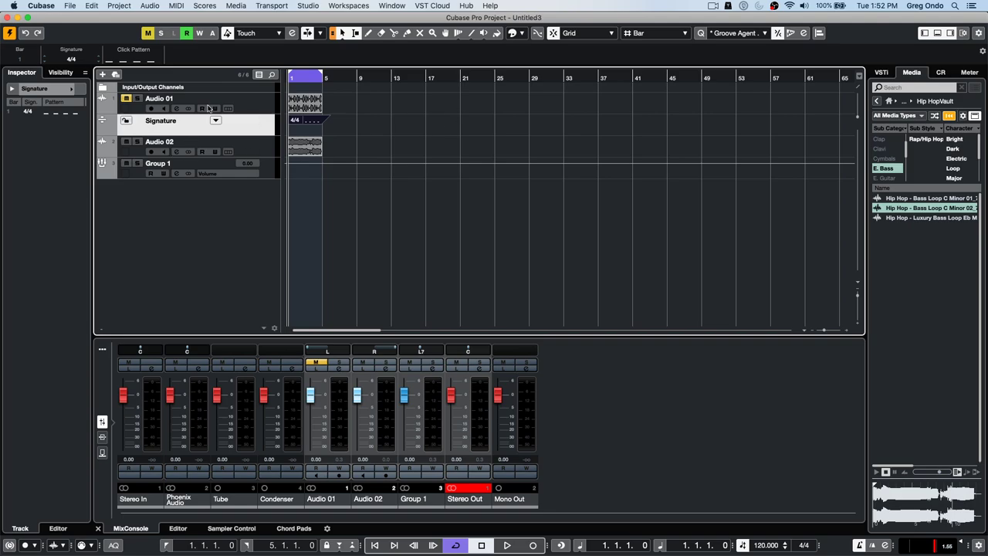
pyautogui.click(270, 110)
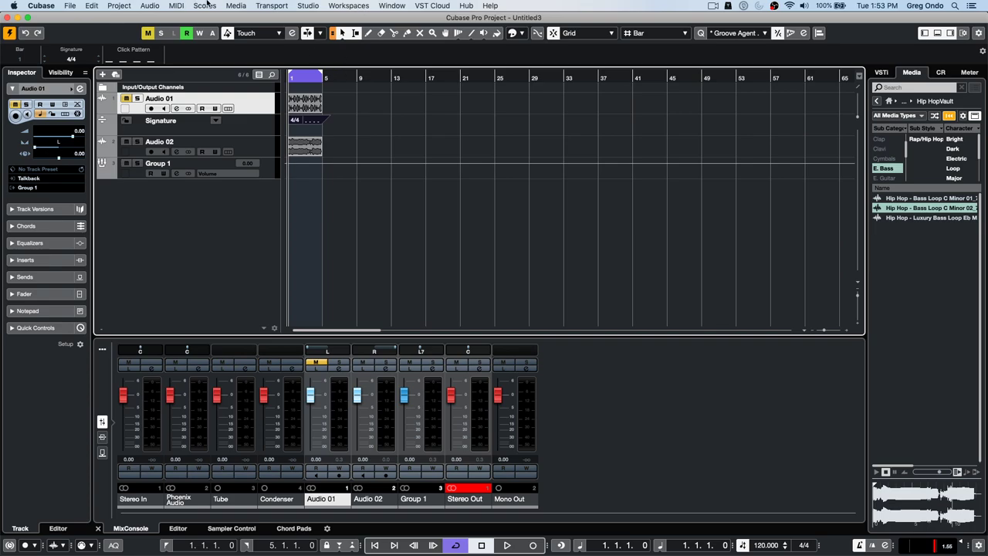
# - Add eight new audio tracks, Audio 03 to Audio 10
pyautogui.rightClick(191, 209)
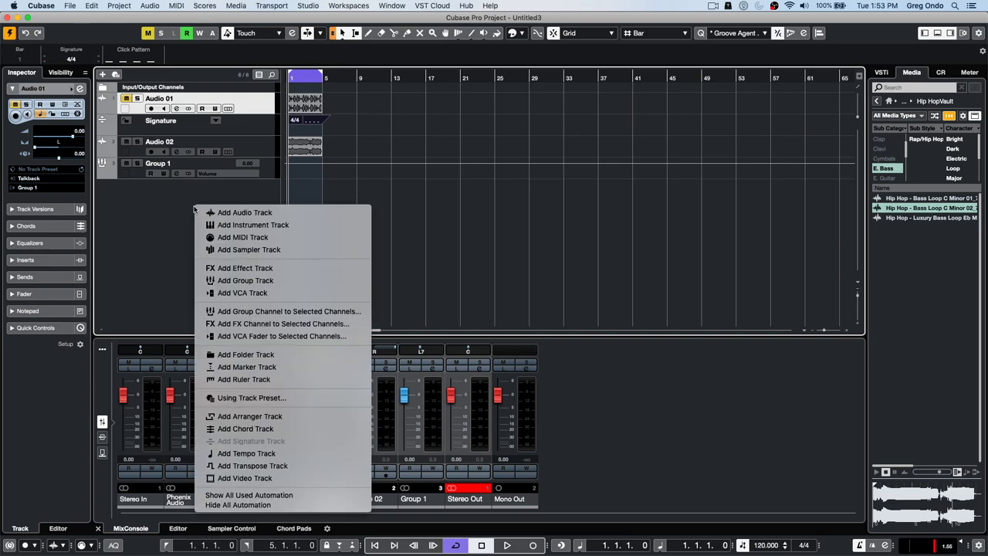
pyautogui.click(301, 213)
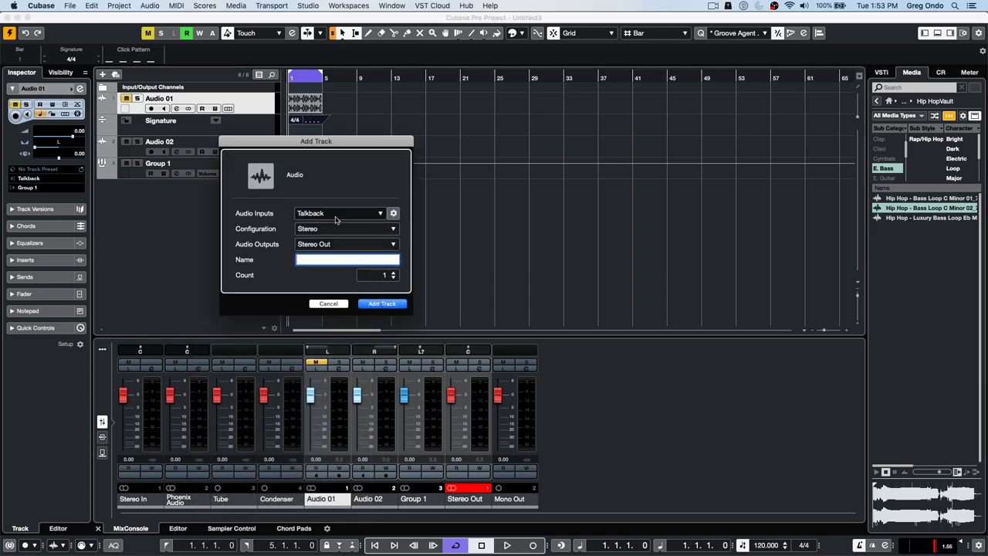
pyautogui.click(394, 272)
pyautogui.click(394, 273)
pyautogui.click(394, 272)
pyautogui.click(394, 272)
pyautogui.click(394, 273)
pyautogui.click(394, 274)
pyautogui.click(393, 274)
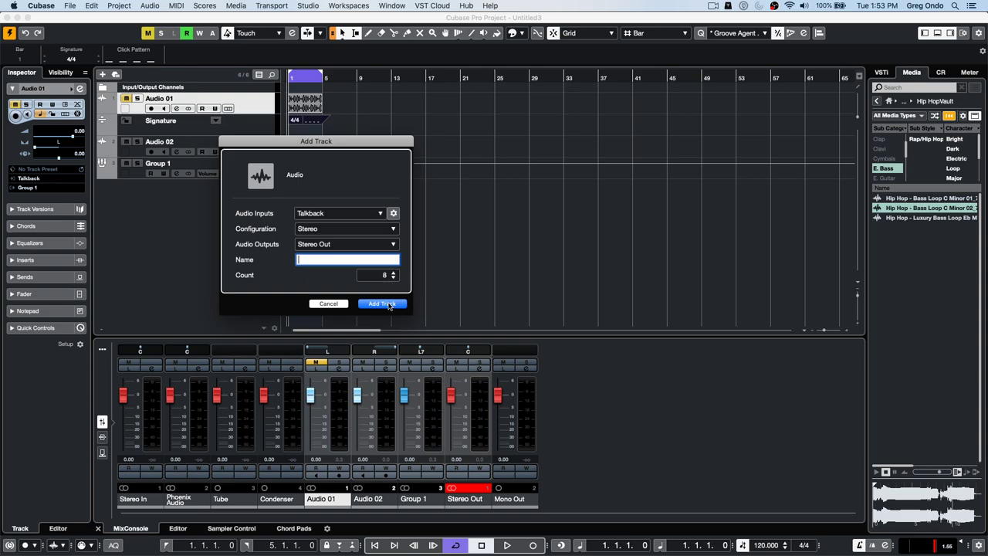
pyautogui.click(382, 304)
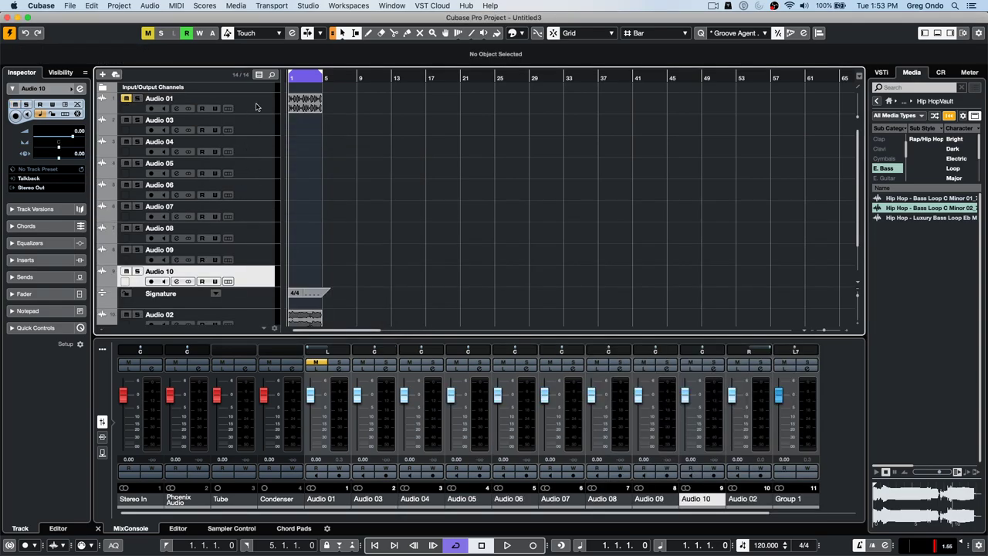
# - Select Audio 01 through Audio 10 and bring up the colour palette
pyautogui.click(256, 109)
pyautogui.keyDown('shift'); pyautogui.click(259, 279); pyautogui.keyUp('shift')
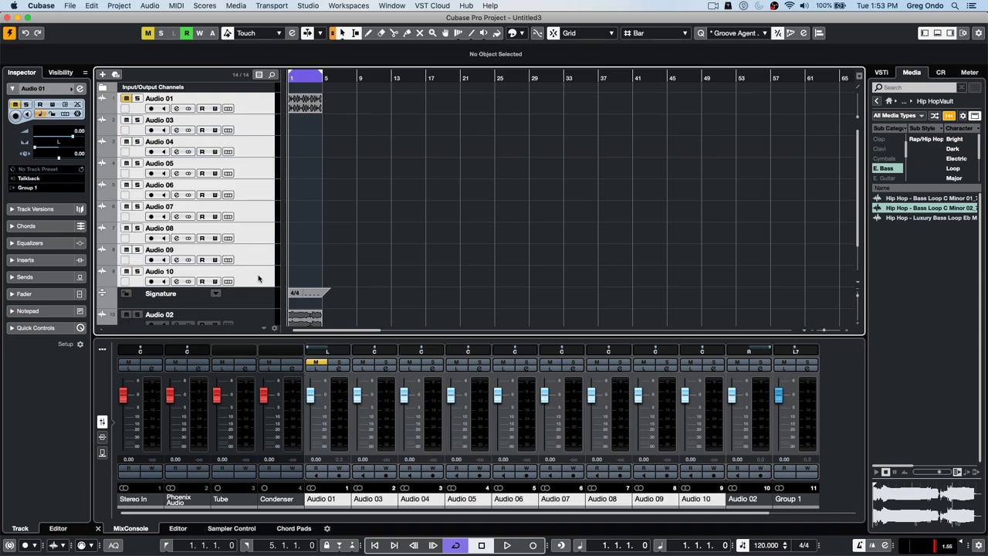
pyautogui.click(520, 33)
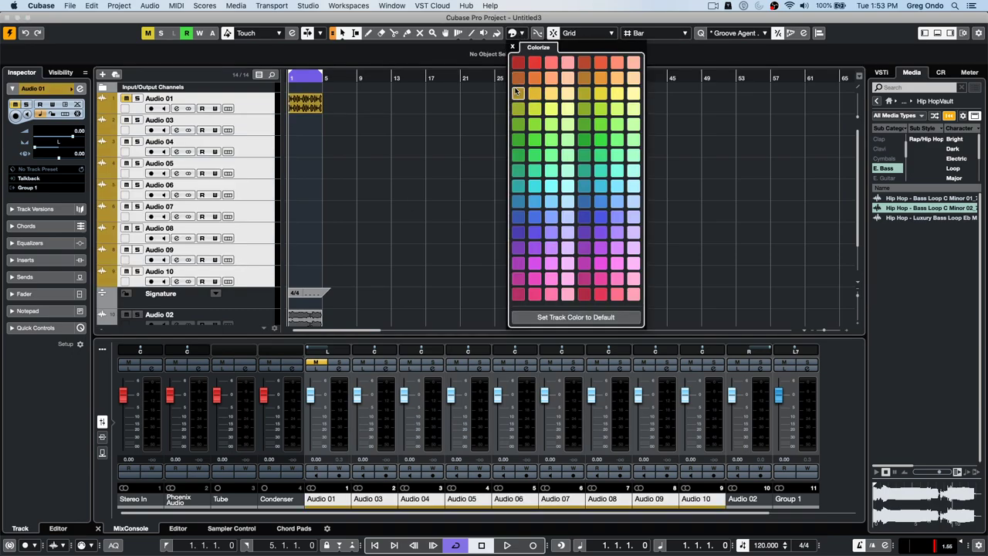
# - Colour Audio 01–10 gold and raise Channel Color Strength near maximum in Preferences
pyautogui.click(428, 174)
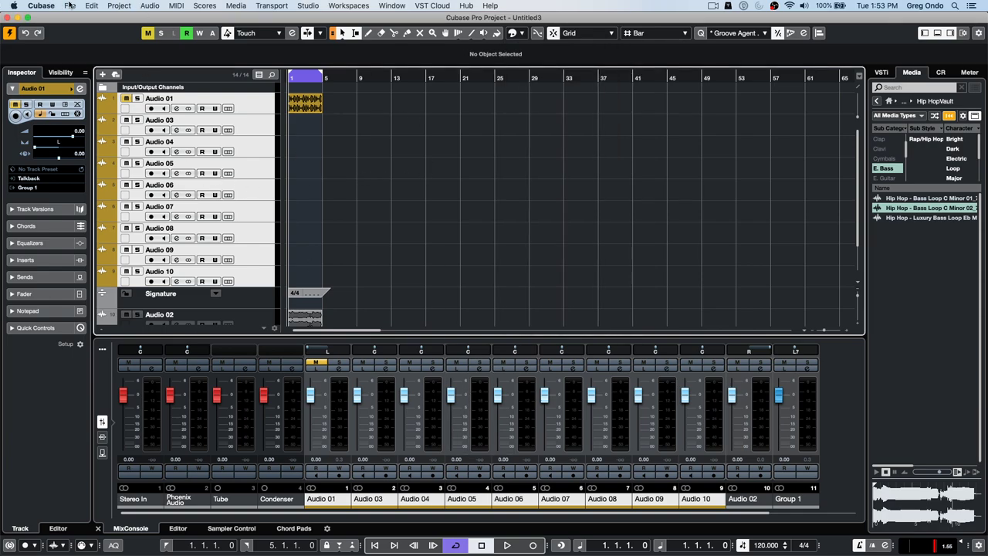
pyautogui.click(45, 6)
pyautogui.click(56, 34)
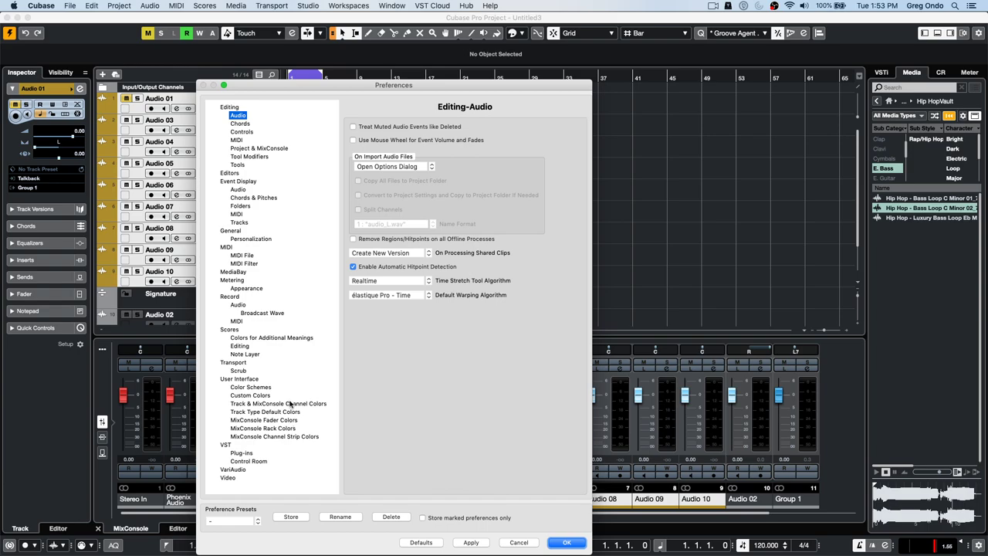
pyautogui.click(291, 404)
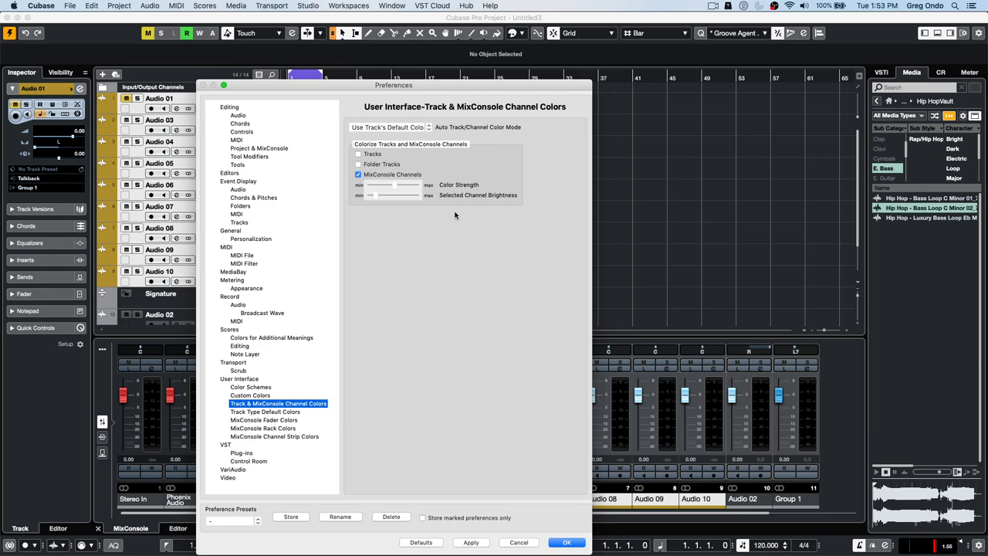
pyautogui.moveTo(397, 186); pyautogui.dragTo(428, 185)
pyautogui.click(565, 543)
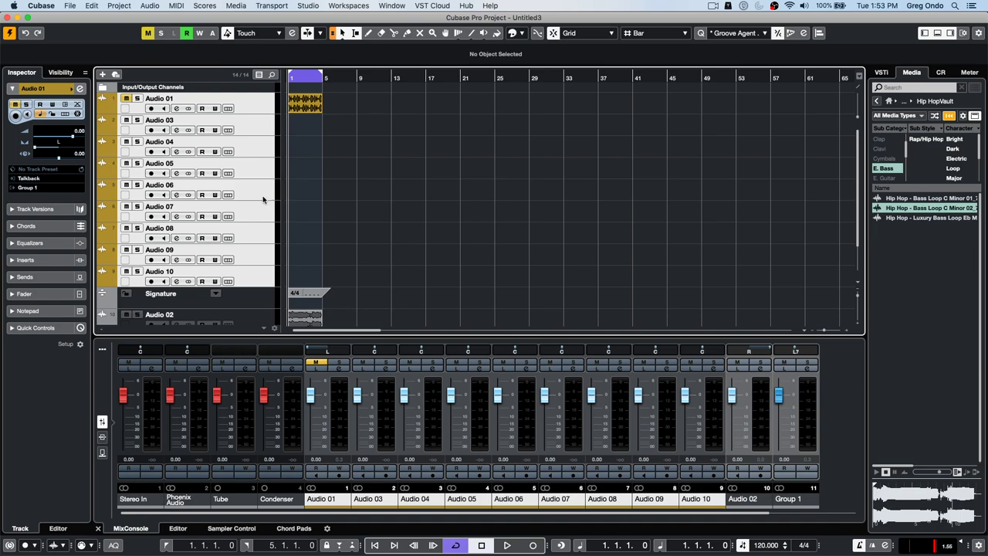
pyautogui.click(41, 6)
# - Dismiss the About window and focus the lower-zone MixConsole
pyautogui.click(44, 17)
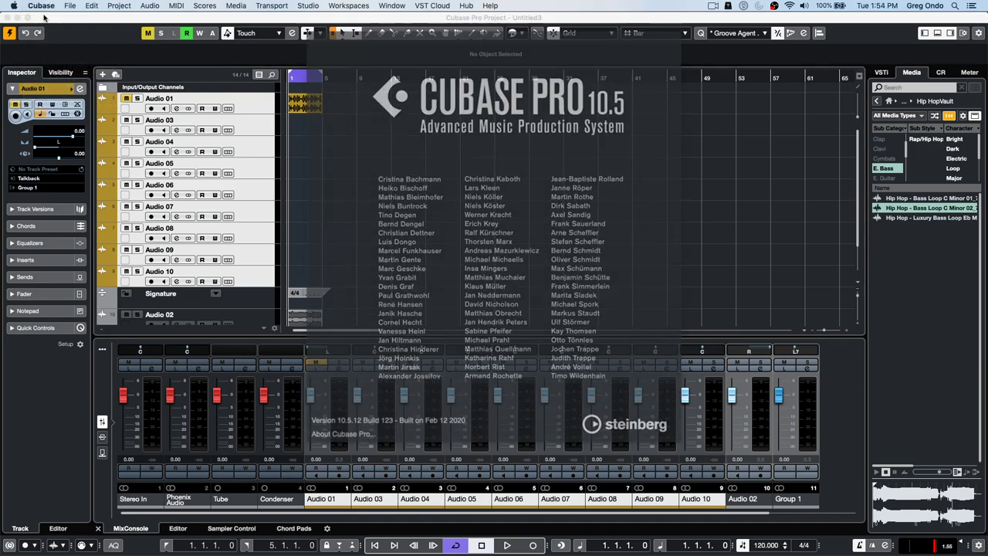
pyautogui.click(348, 164)
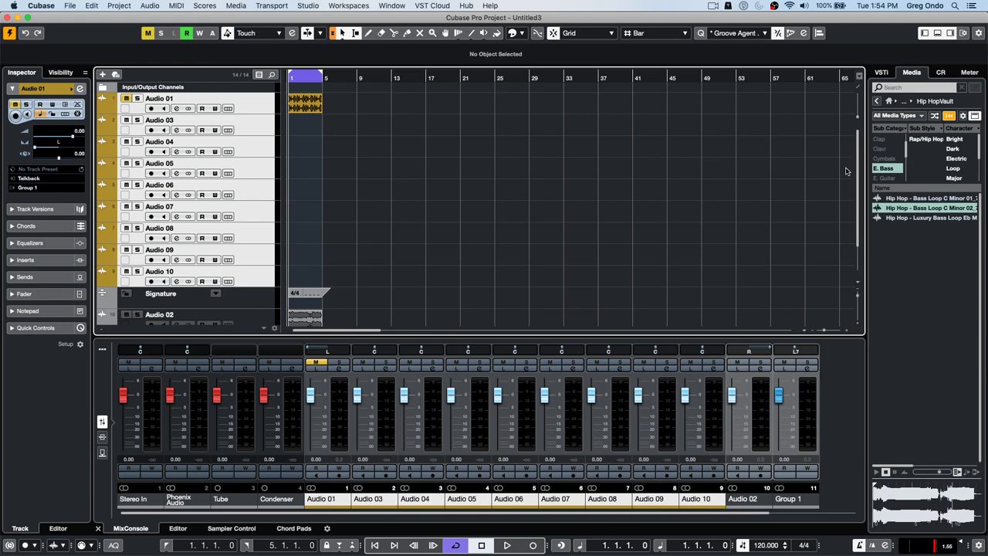
pyautogui.click(102, 350)
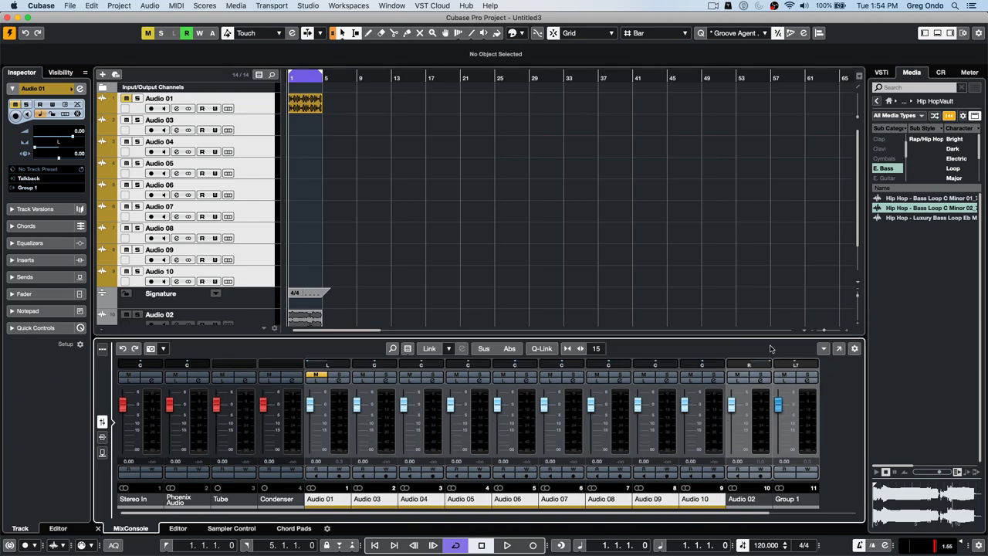
pyautogui.click(823, 349)
pyautogui.click(751, 309)
# - Open the MixConsole in its own window, close it, and bring up the Cubase menu
pyautogui.click(842, 349)
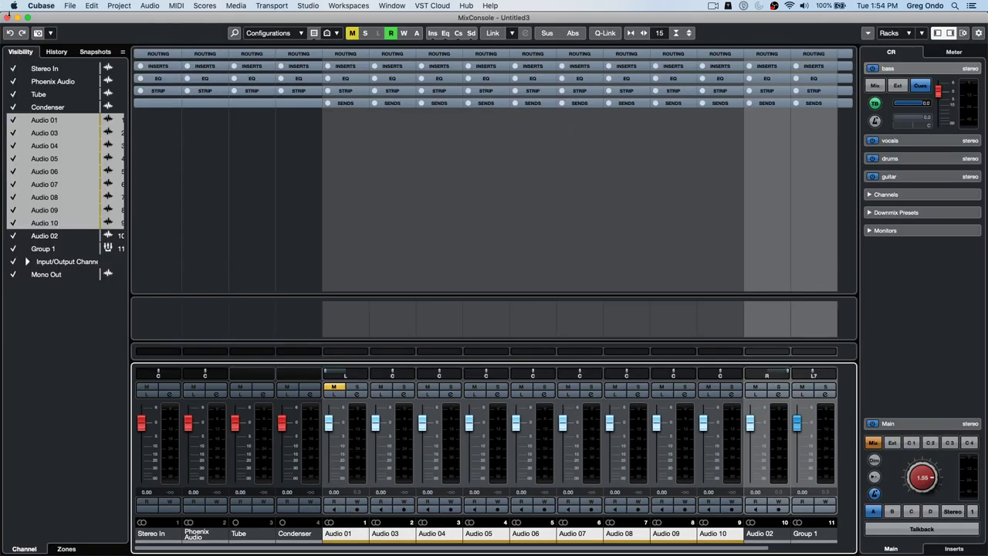
pyautogui.click(10, 17)
pyautogui.click(43, 5)
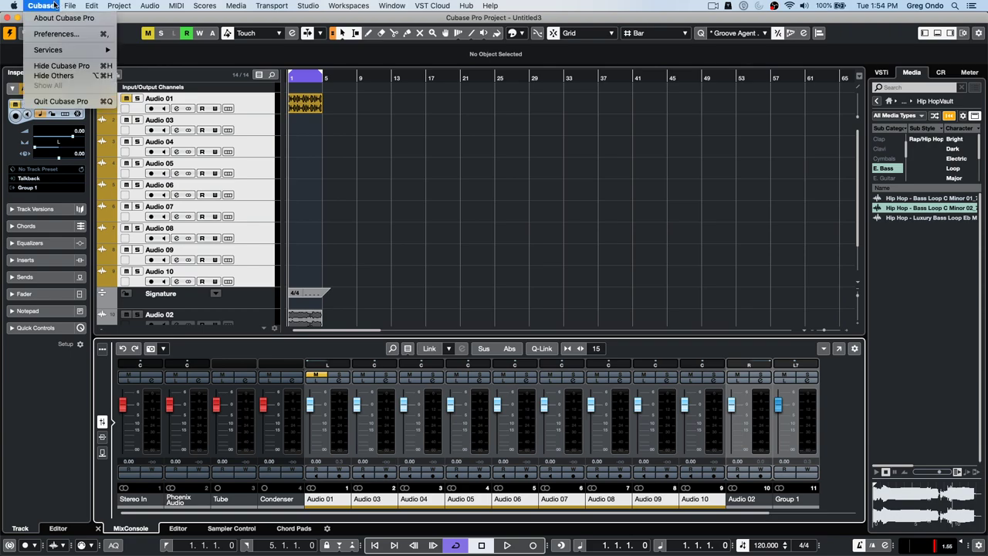
pyautogui.moveTo(70, 5)
pyautogui.moveTo(92, 199)
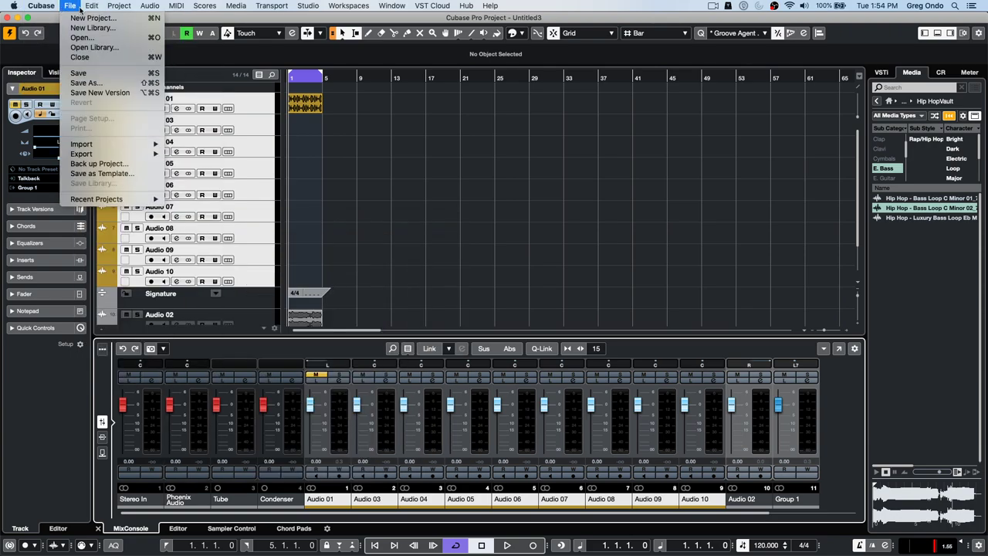
# - Raise Selected Channel Brightness in Preferences and confirm with OK
pyautogui.click(54, 36)
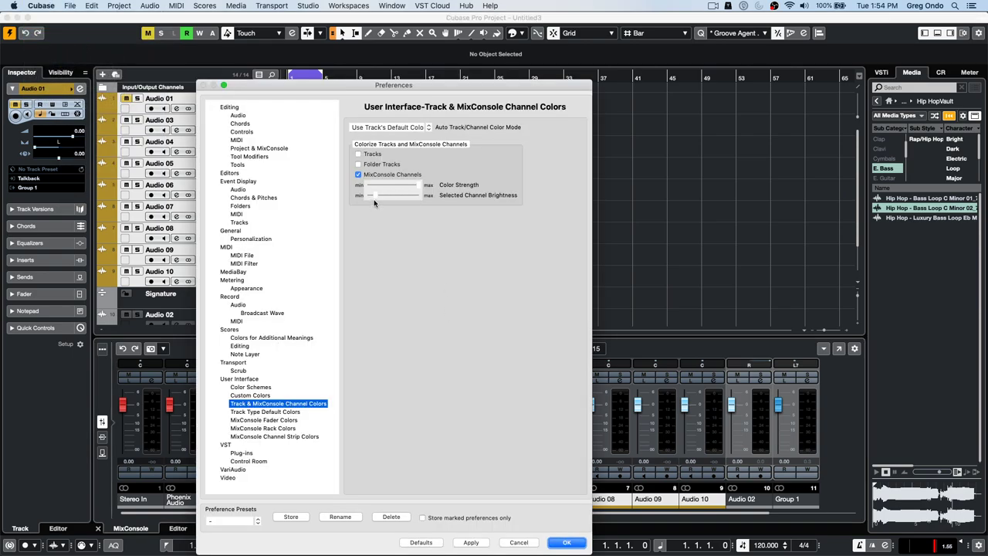
pyautogui.moveTo(374, 197); pyautogui.dragTo(398, 195)
pyautogui.click(566, 543)
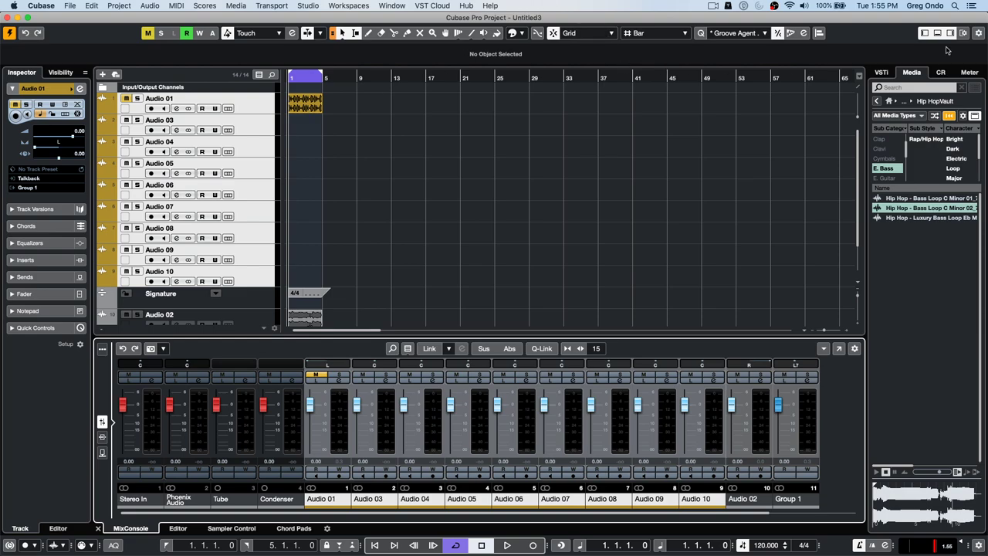
# - Show the VST instrument rack and browse instruments for a new track, then cancel
pyautogui.click(881, 71)
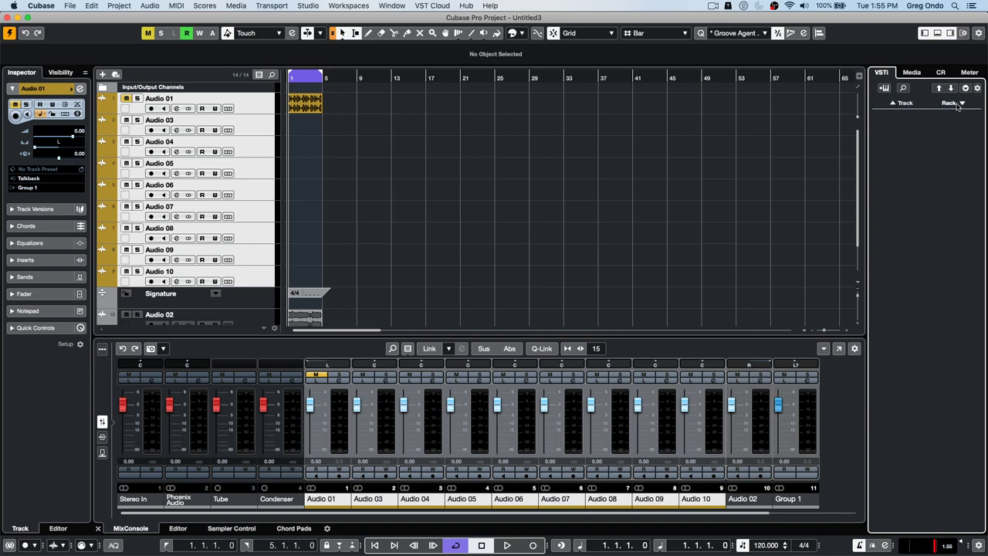
pyautogui.click(899, 106)
pyautogui.click(330, 215)
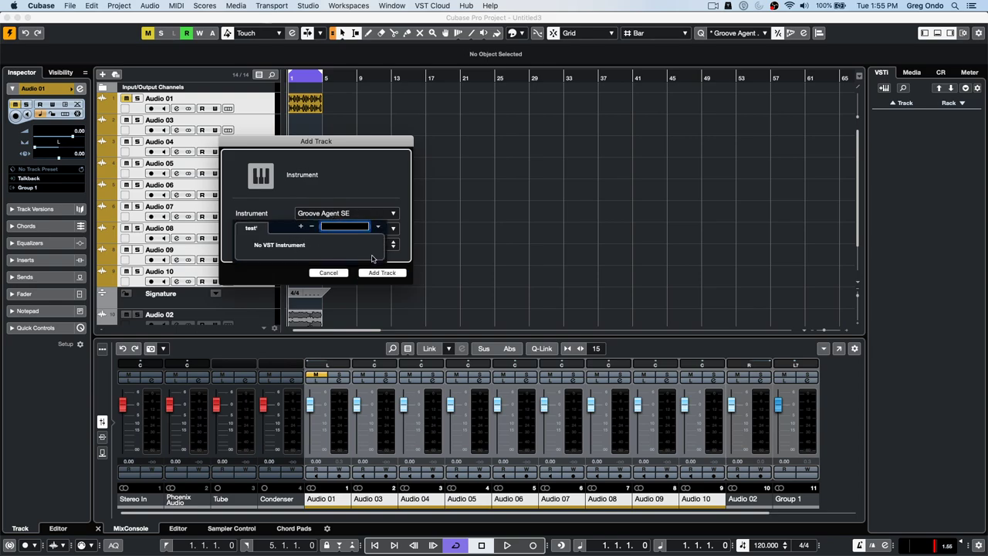
pyautogui.click(324, 275)
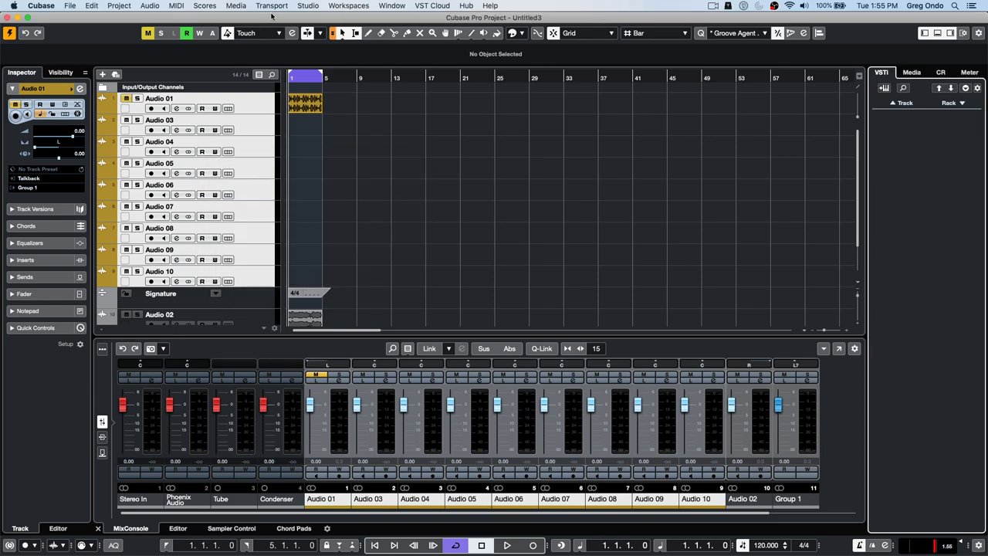
# - Delete the 'test' collection in the VST Plug-in Manager and close the manager
pyautogui.click(308, 6)
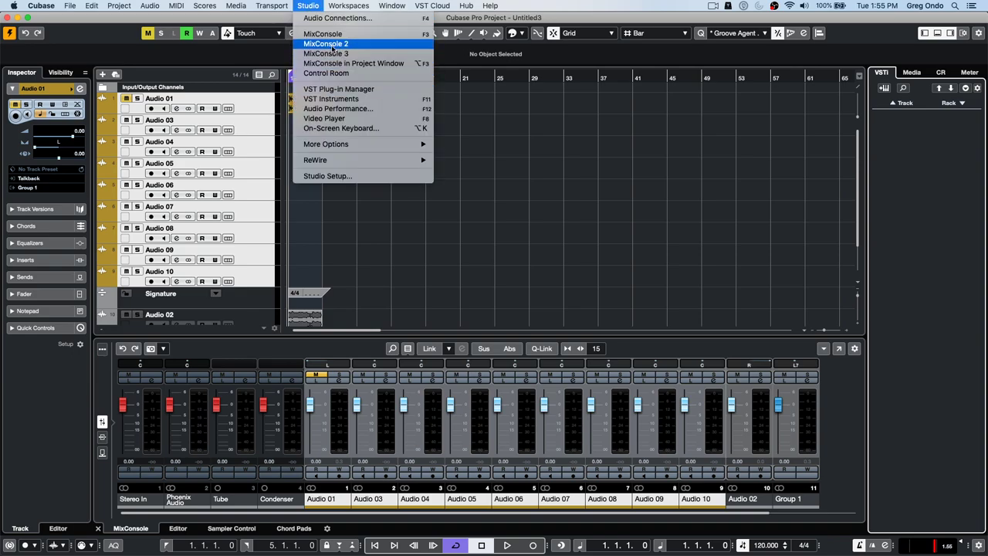
pyautogui.click(352, 89)
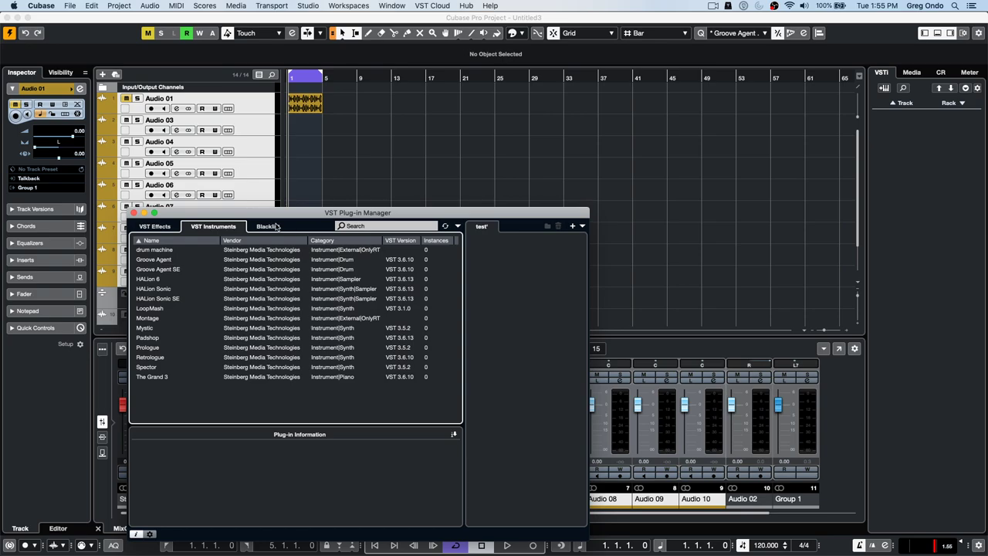
pyautogui.click(162, 226)
pyautogui.click(213, 226)
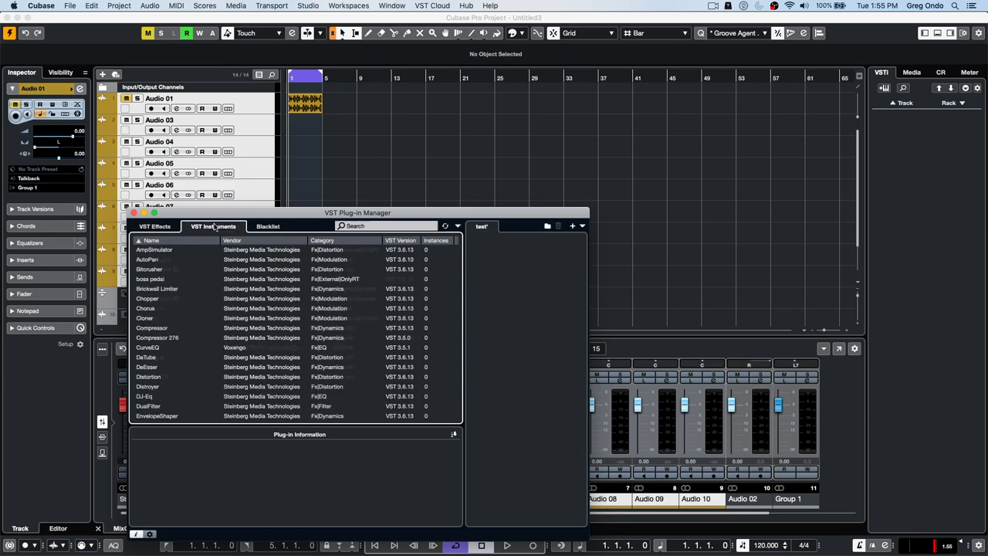
pyautogui.click(582, 226)
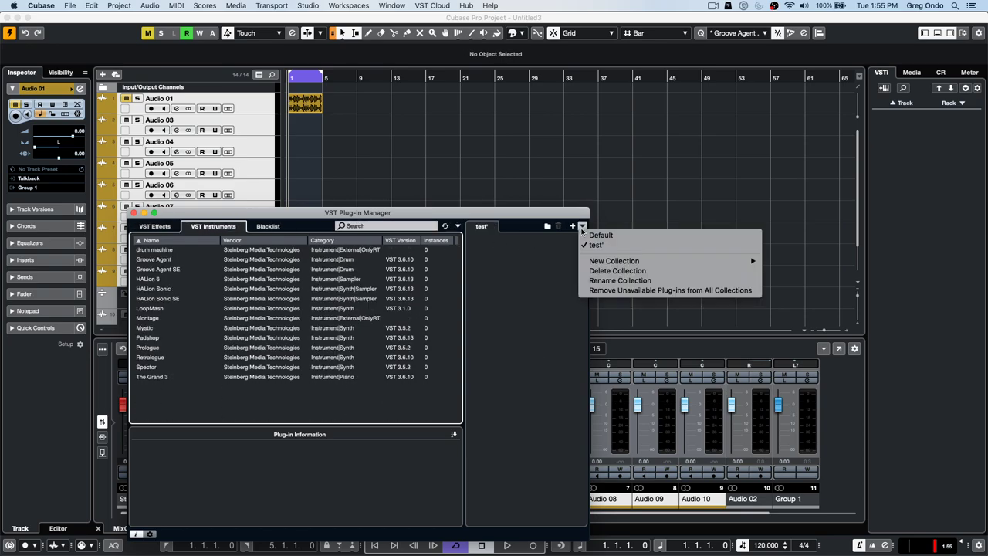
pyautogui.click(612, 271)
pyautogui.click(561, 195)
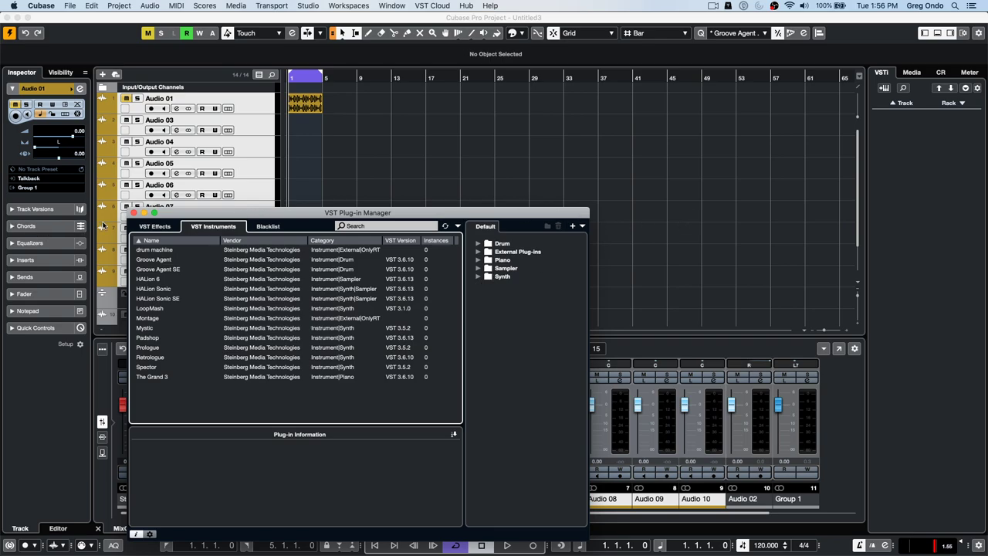
pyautogui.click(134, 213)
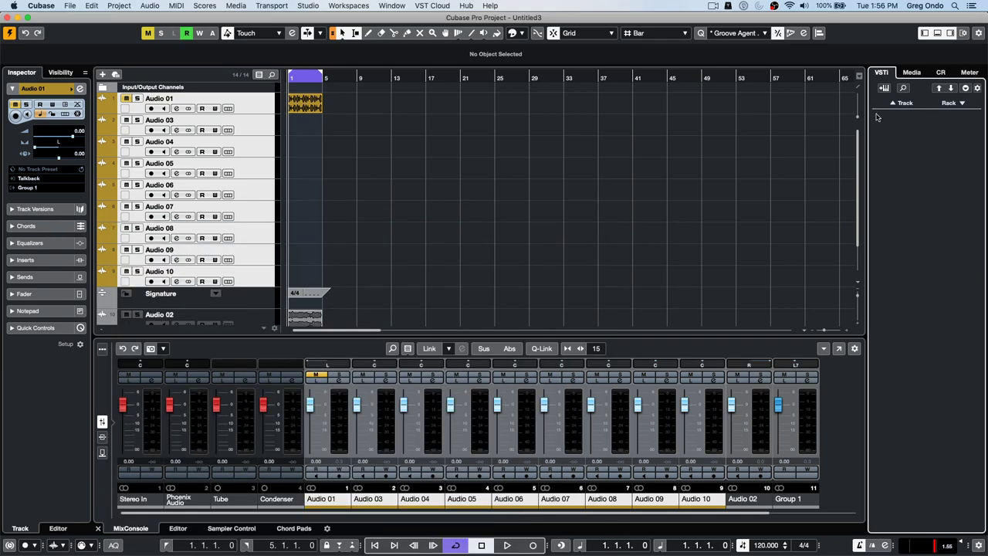
# - Add a Retrologue instrument track and move its window up and left
pyautogui.click(897, 105)
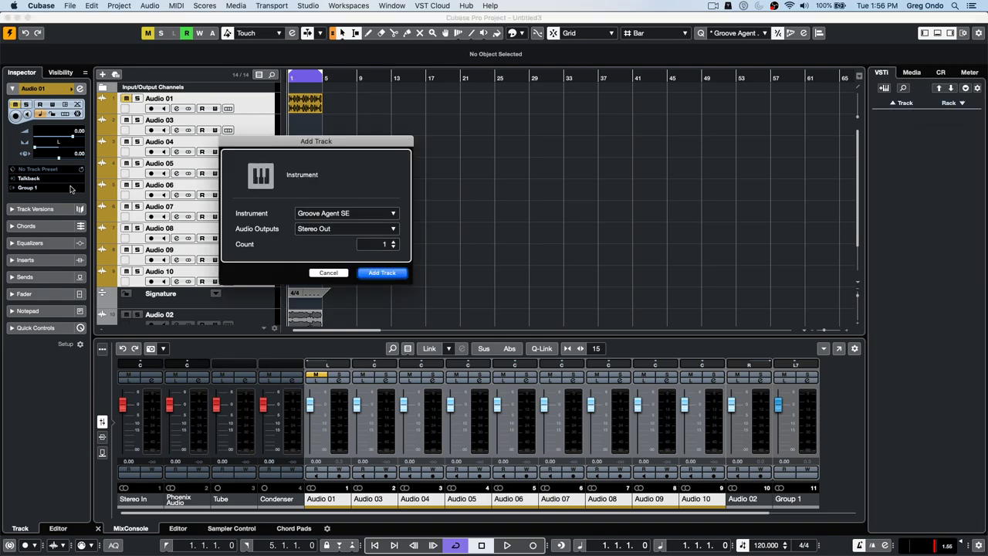
pyautogui.click(316, 218)
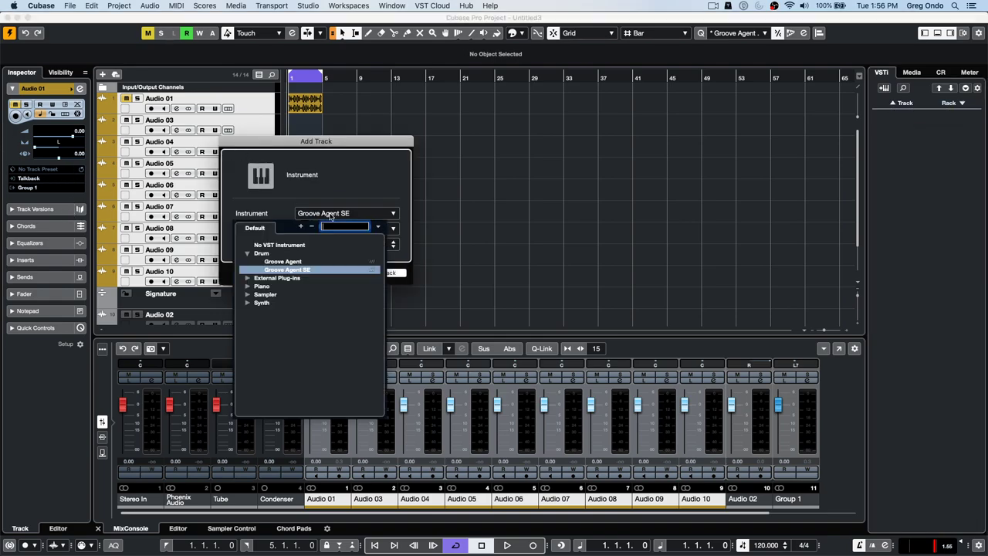
pyautogui.click(248, 304)
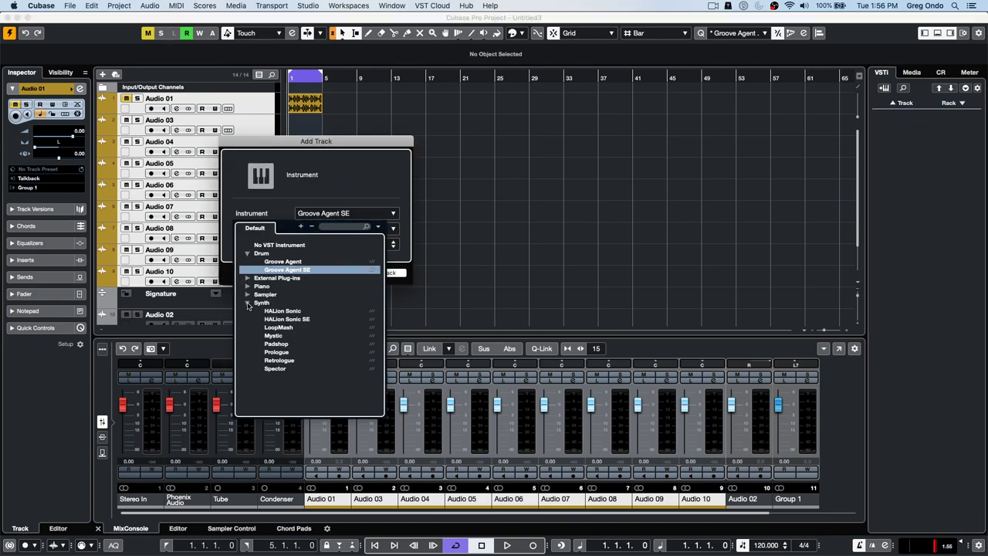
pyautogui.click(295, 360)
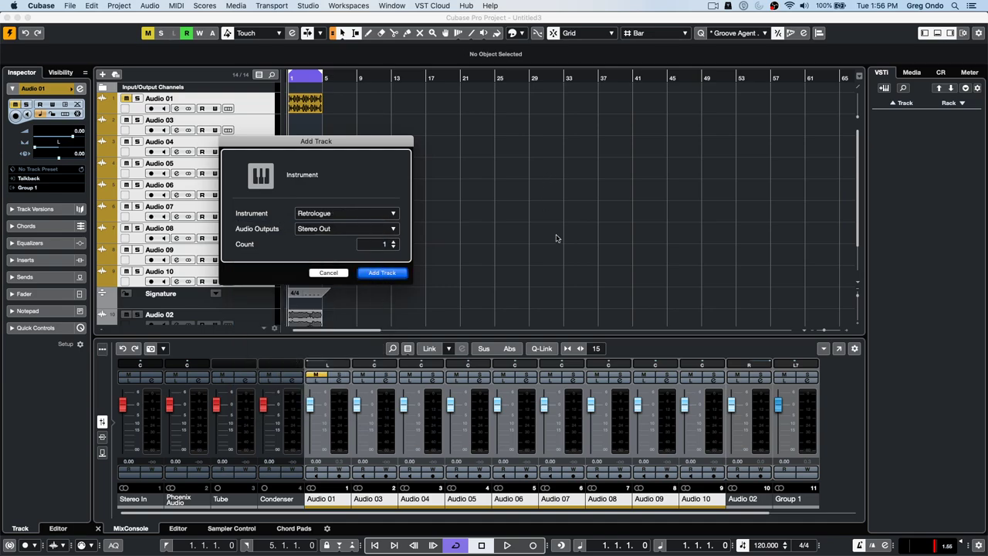
pyautogui.click(401, 273)
pyautogui.moveTo(410, 208); pyautogui.dragTo(296, 46)
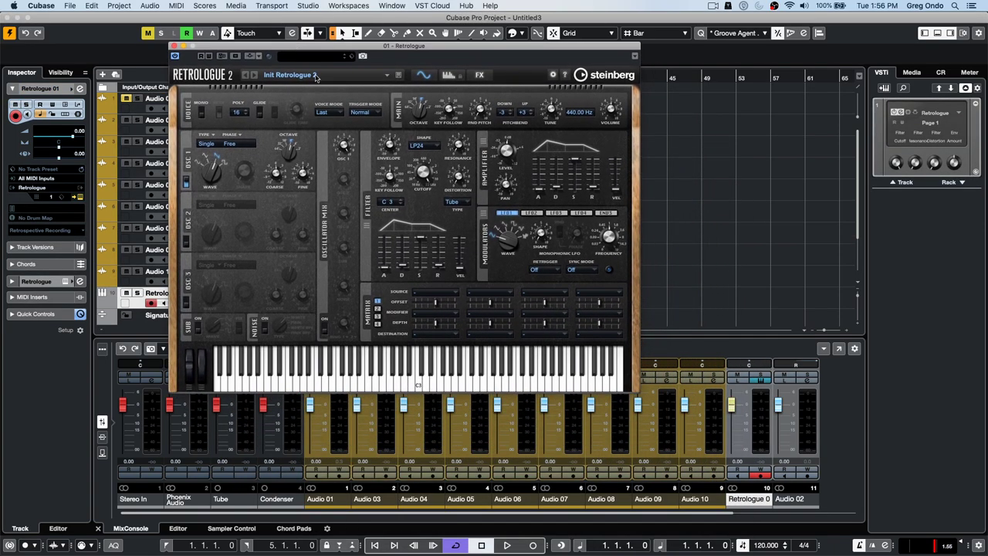
# - Filter Retrologue presets to Brass and load the Analog Brass preset
pyautogui.click(318, 75)
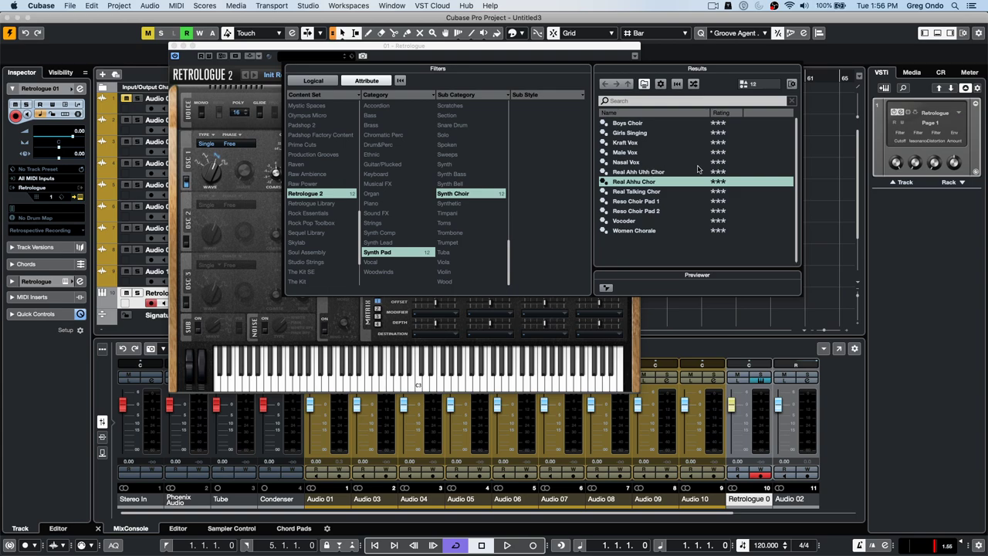
pyautogui.click(469, 194)
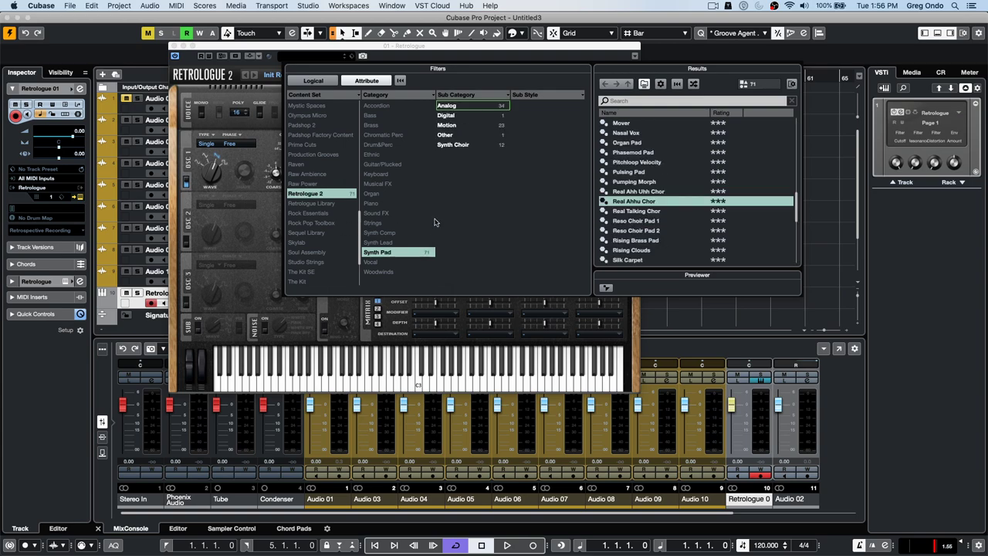
pyautogui.click(417, 252)
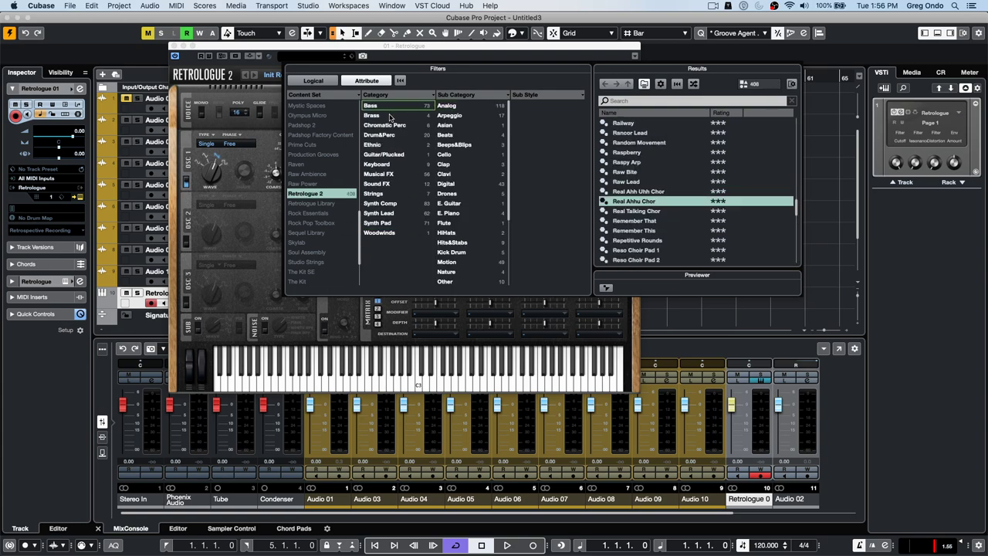
pyautogui.click(390, 115)
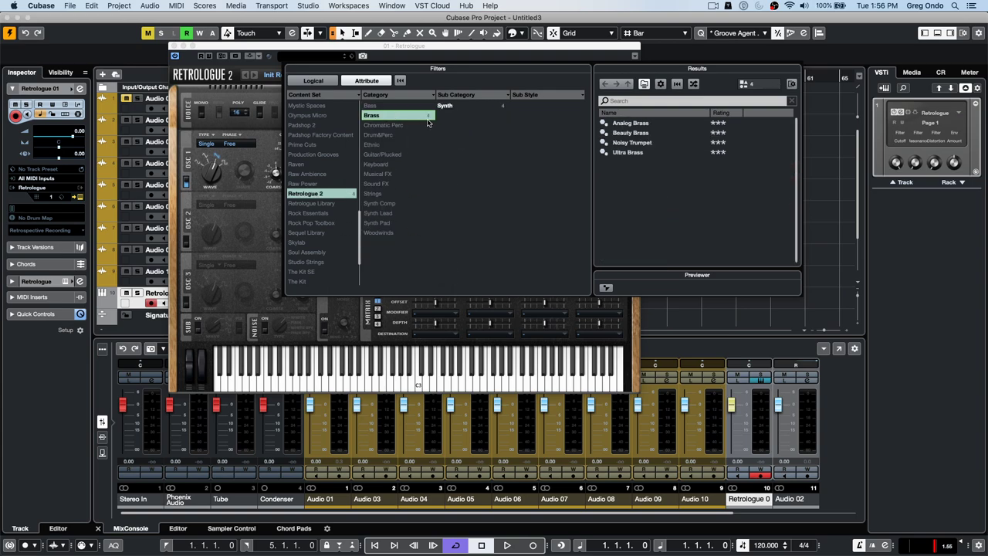
pyautogui.click(634, 124)
pyautogui.doubleClick(635, 123)
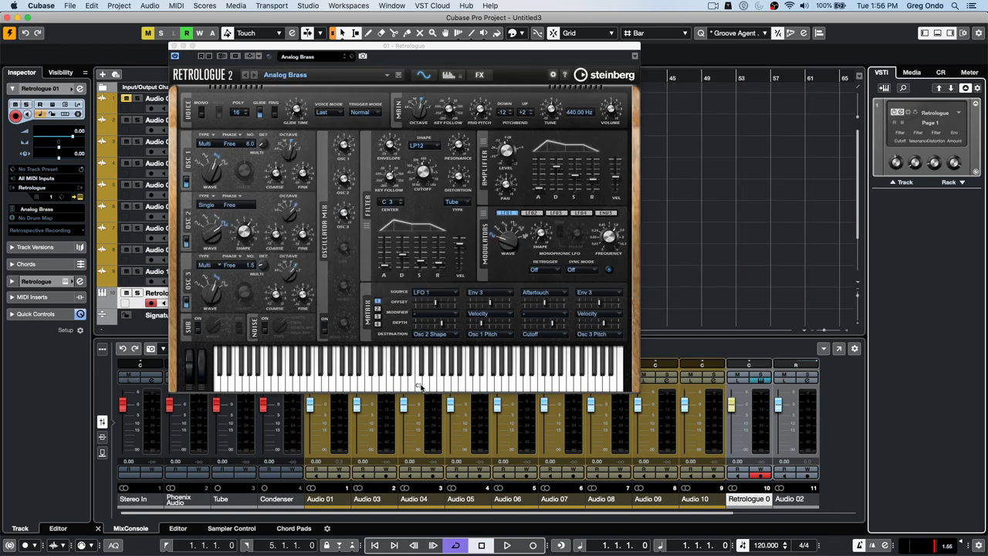
# - Audition the Analog Brass preset on the Retrologue keyboard and switch glide on
pyautogui.click(419, 385)
pyautogui.click(370, 378)
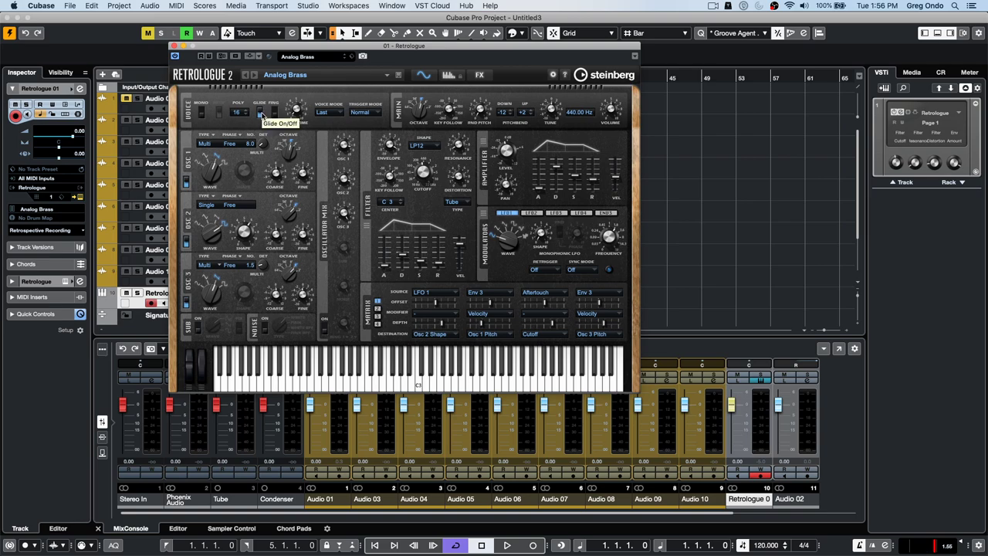
pyautogui.click(261, 114)
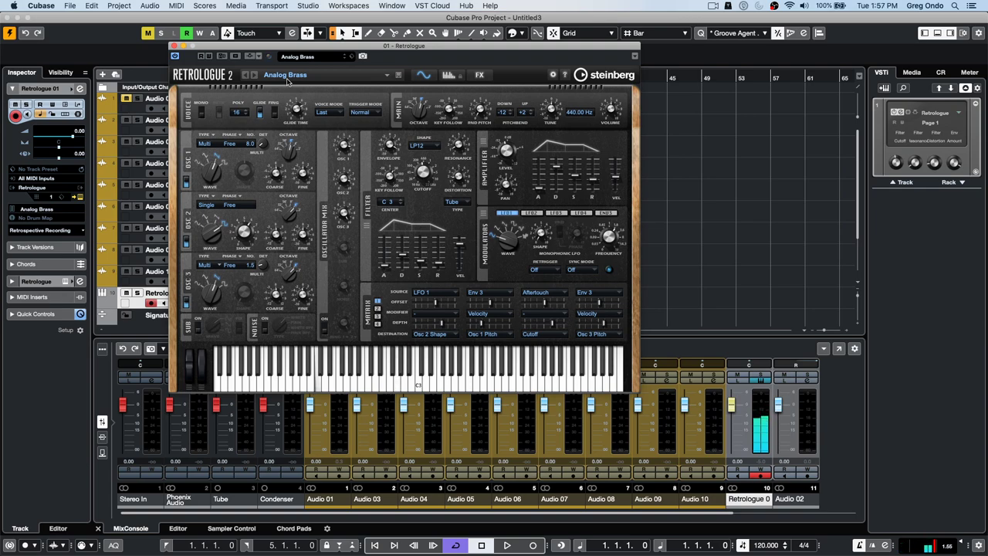
# - Raise Retrologue's glide time to 5000 ms, toggle glide off and on, then set about 342 ms
pyautogui.moveTo(295, 110); pyautogui.dragTo(293, 120)
pyautogui.moveTo(294, 88); pyautogui.dragTo(294, 71)
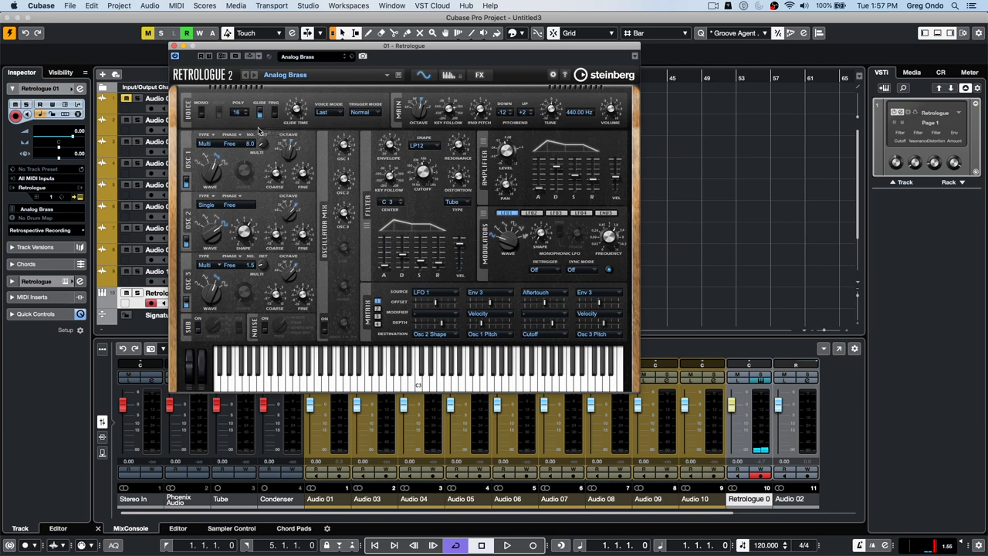
pyautogui.click(261, 114)
pyautogui.click(261, 113)
pyautogui.moveTo(285, 103)
pyautogui.moveTo(284, 101); pyautogui.dragTo(288, 98)
# - Close the Retrologue window and browse the VST Connect and Window menus without choosing anything
pyautogui.click(174, 46)
pyautogui.click(446, 6)
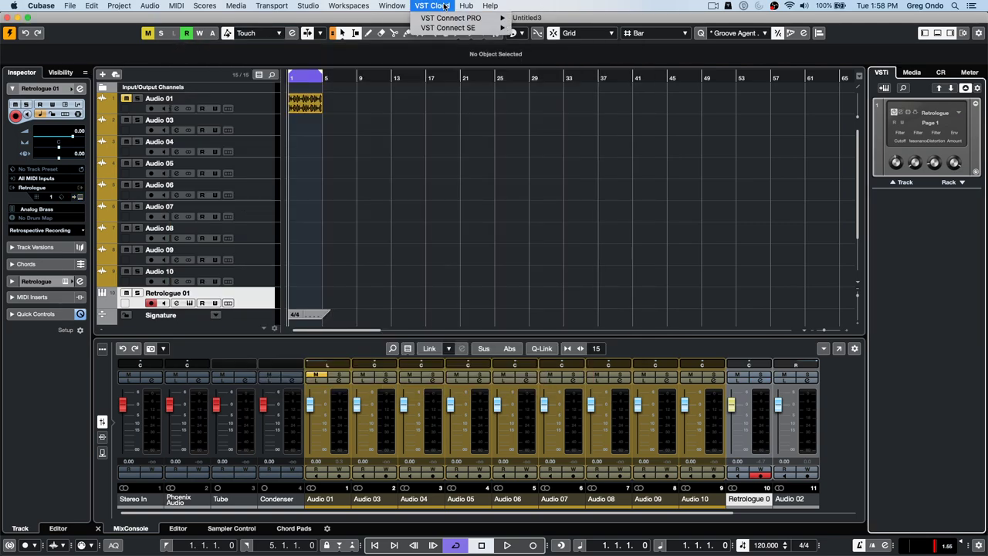
pyautogui.moveTo(452, 28)
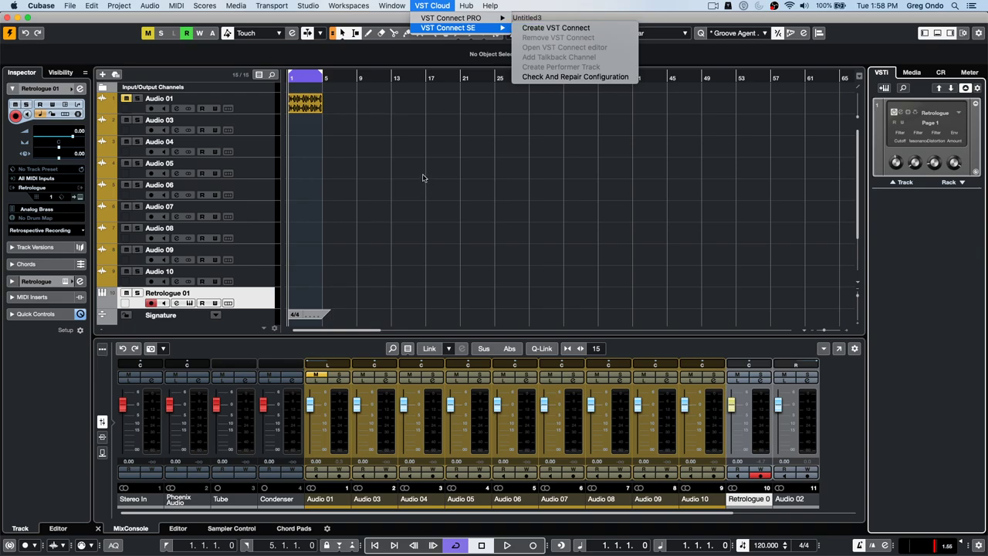
pyautogui.click(422, 178)
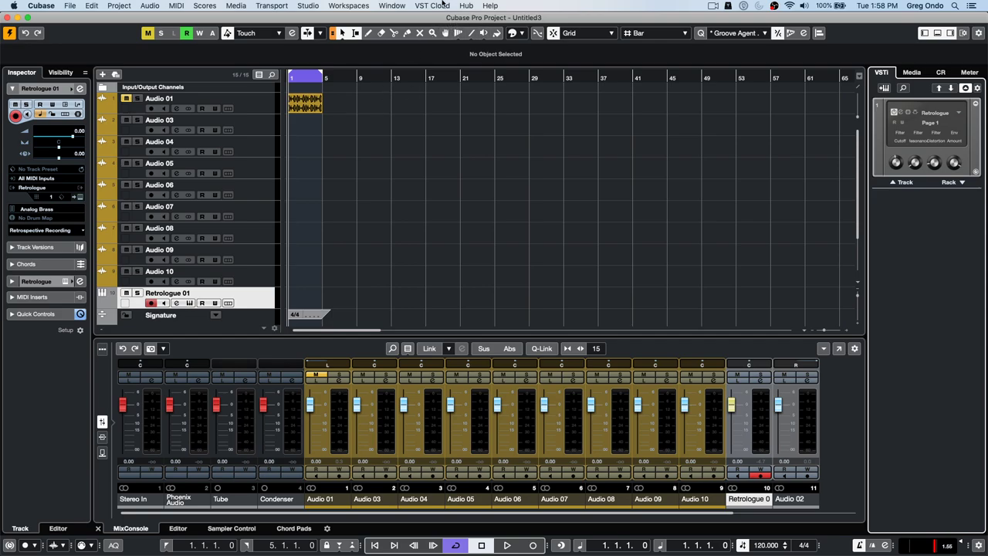
pyautogui.click(393, 5)
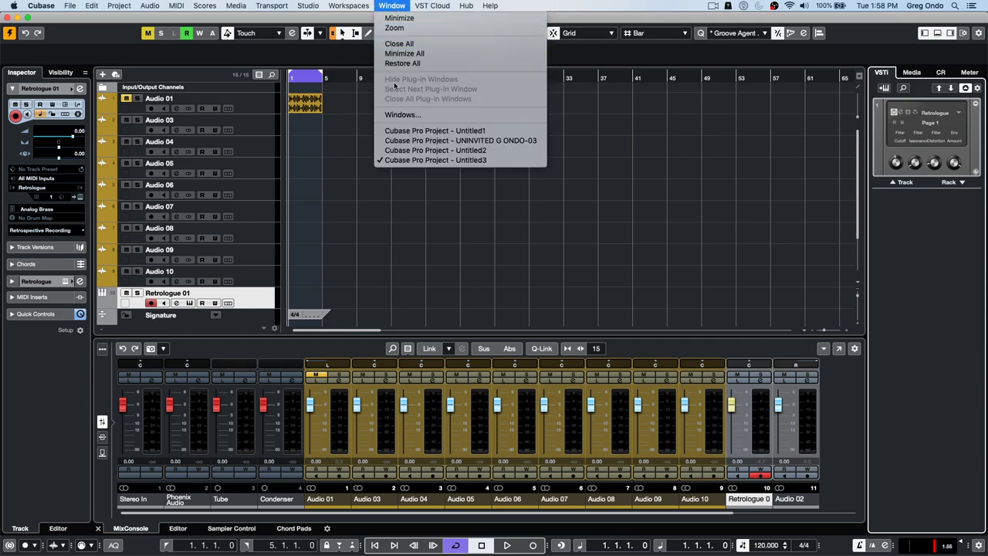
pyautogui.click(361, 103)
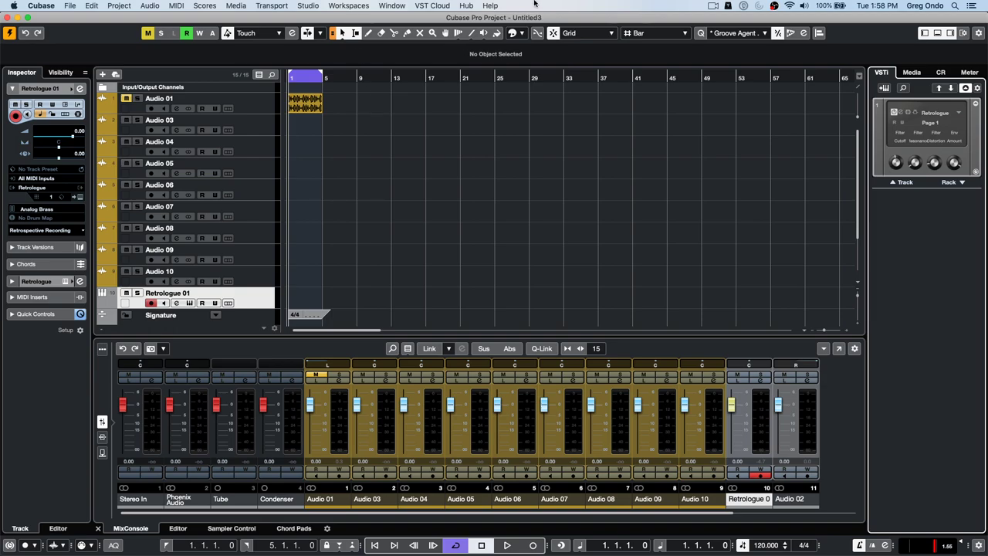
pyautogui.click(429, 7)
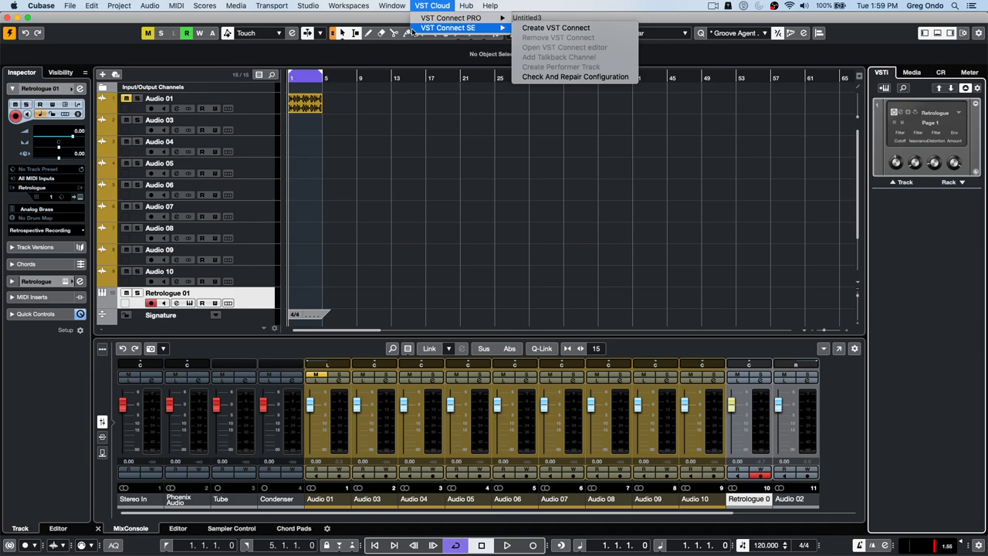
# - Open the UNINVITED song project from File > Recent Projects
pyautogui.moveTo(41, 9)
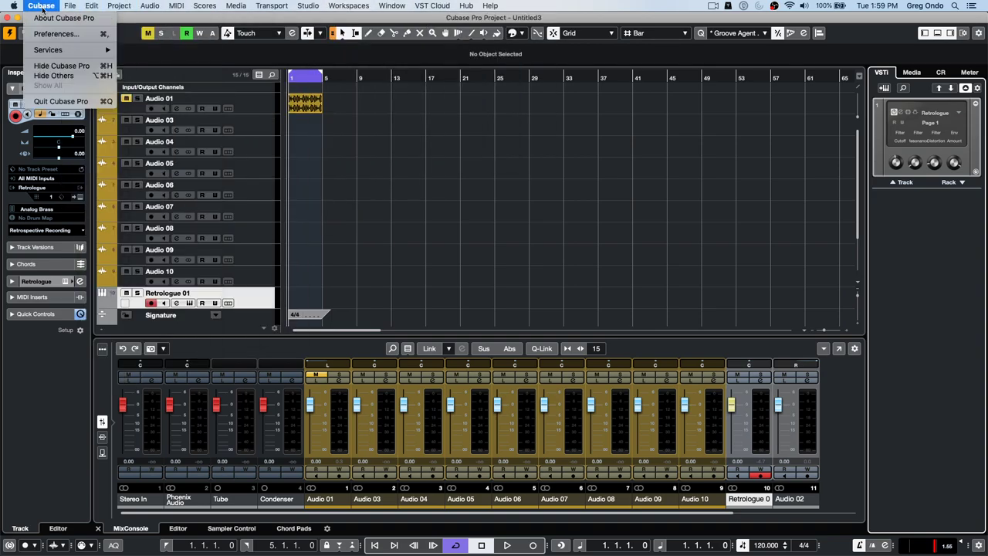
pyautogui.moveTo(132, 200)
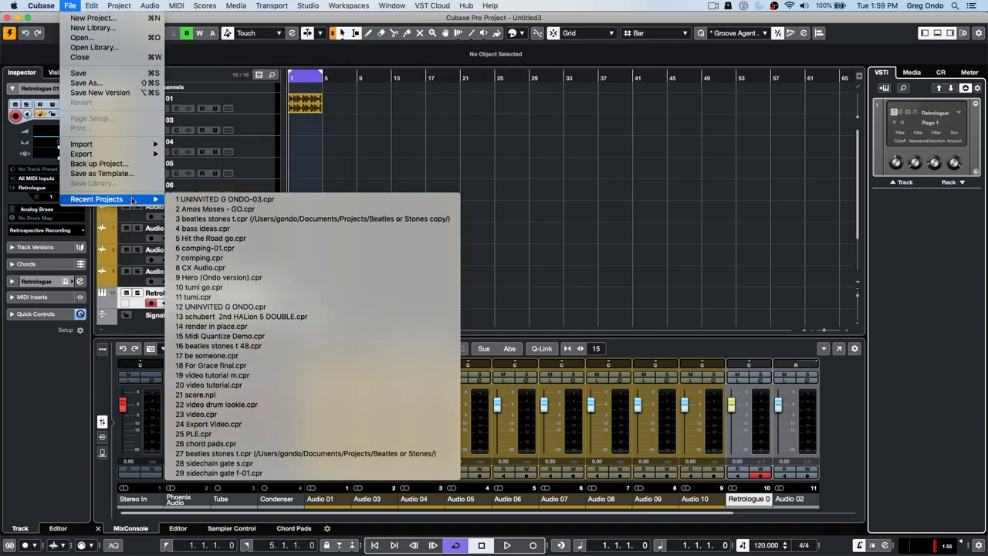
pyautogui.click(270, 199)
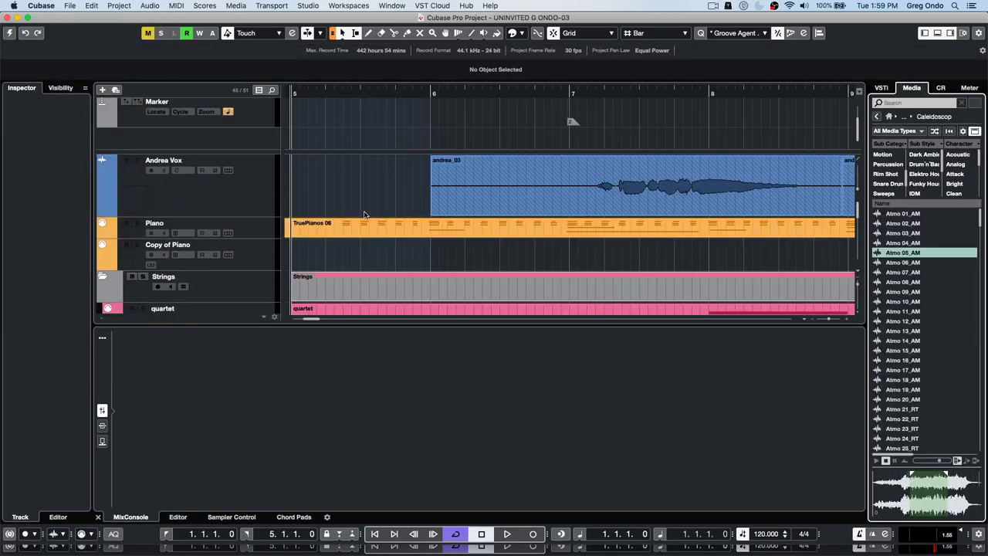
# - Zoom out the timeline, select the vocal track and activate the UNINVITED project
pyautogui.moveTo(386, 92); pyautogui.dragTo(386, 44)
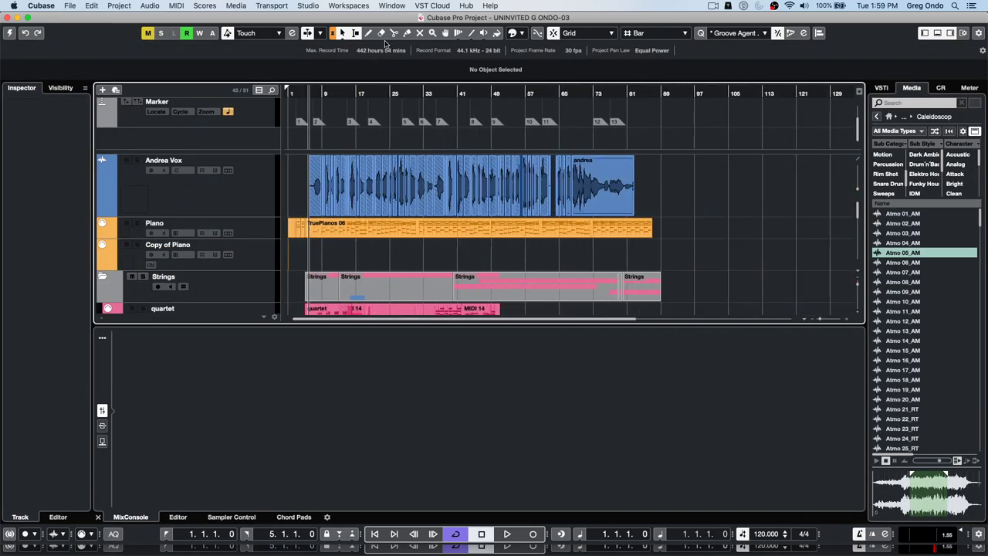
pyautogui.click(252, 189)
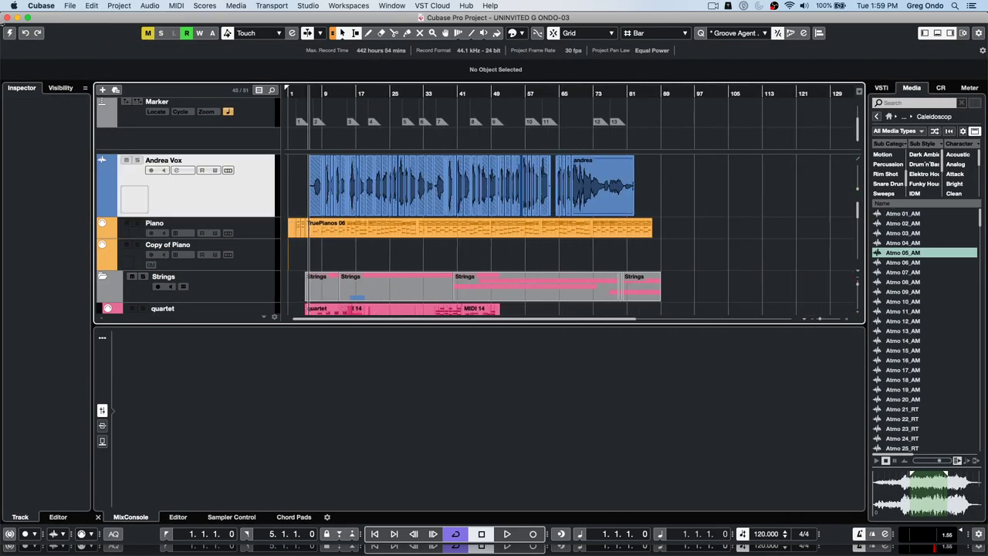
pyautogui.click(9, 33)
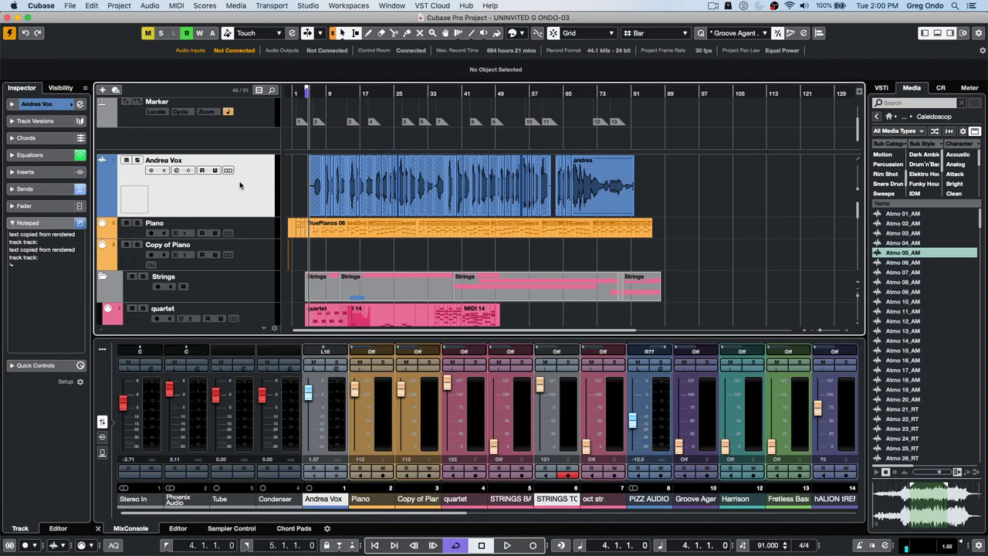
# - Duplicate the vocal track and bounce the copy's event into one replacing event, Audio 01_07
pyautogui.rightClick(247, 175)
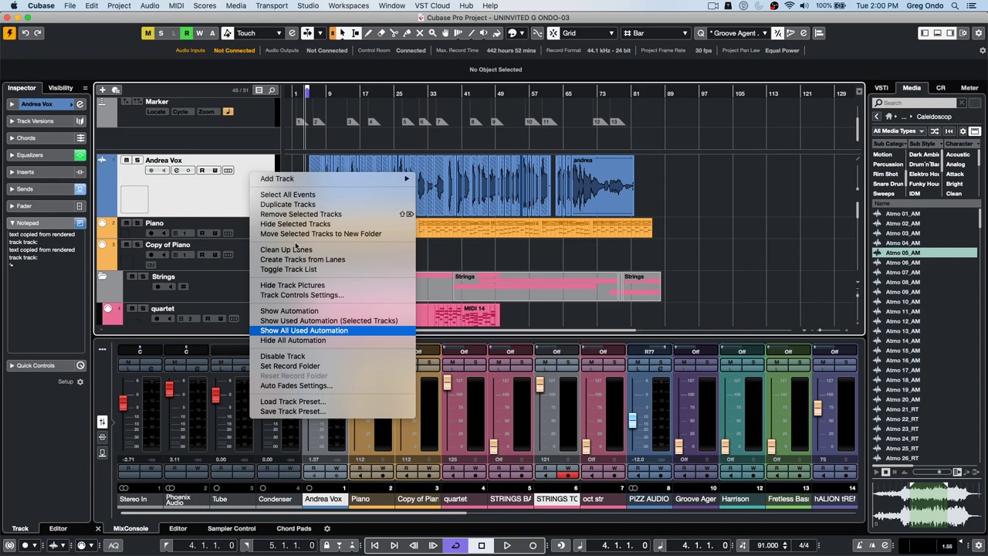
pyautogui.click(283, 205)
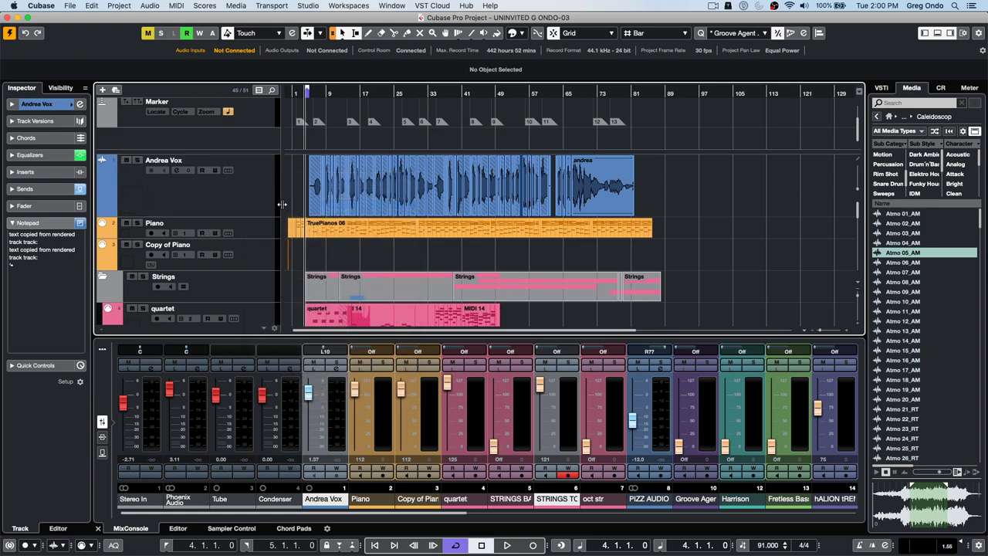
pyautogui.moveTo(661, 250); pyautogui.dragTo(346, 263)
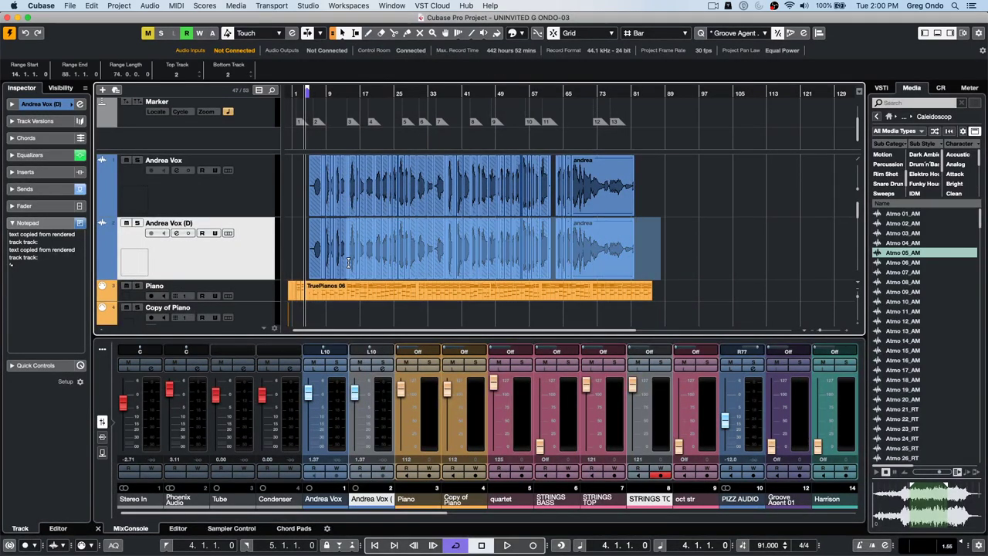
pyautogui.moveTo(650, 268); pyautogui.dragTo(298, 273)
pyautogui.click(149, 6)
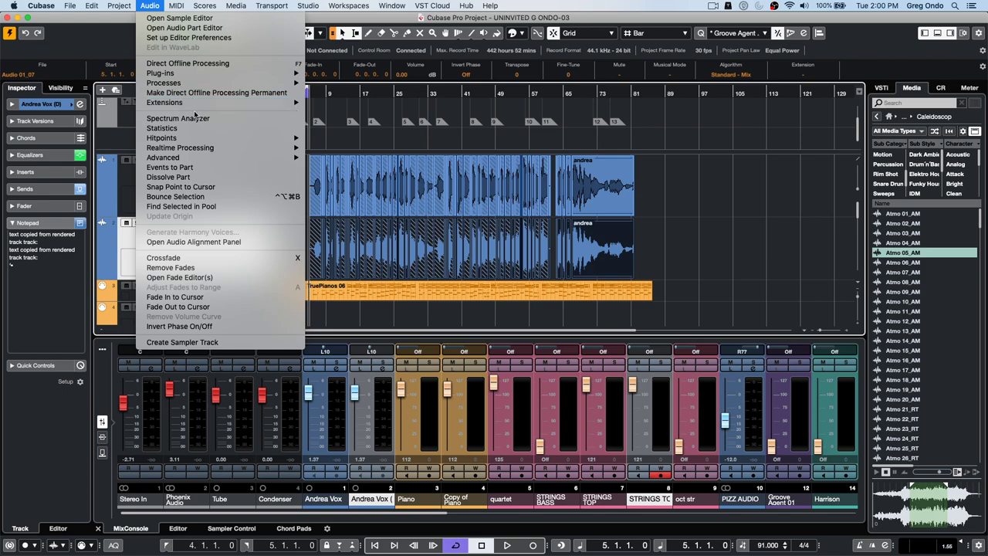
pyautogui.click(190, 198)
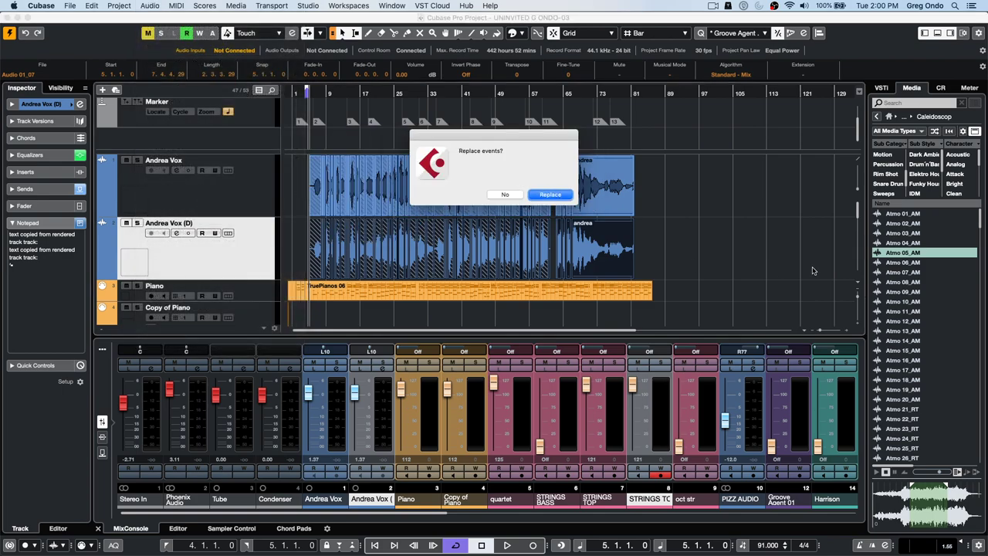
pyautogui.click(562, 197)
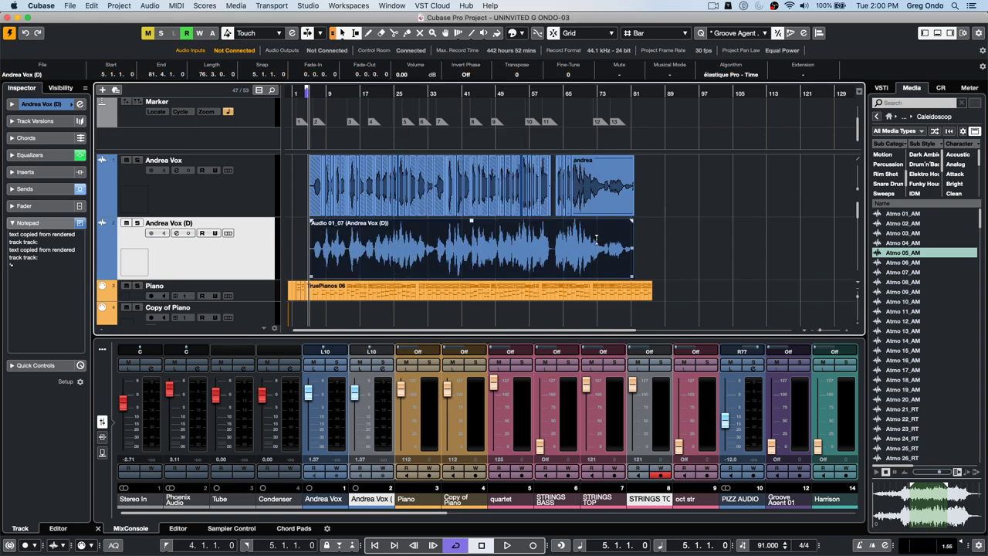
# - Open the bounced Audio 01_07 event in the Sample Editor, analyse it with VariAudio, and zoom near bar 26
pyautogui.doubleClick(497, 270)
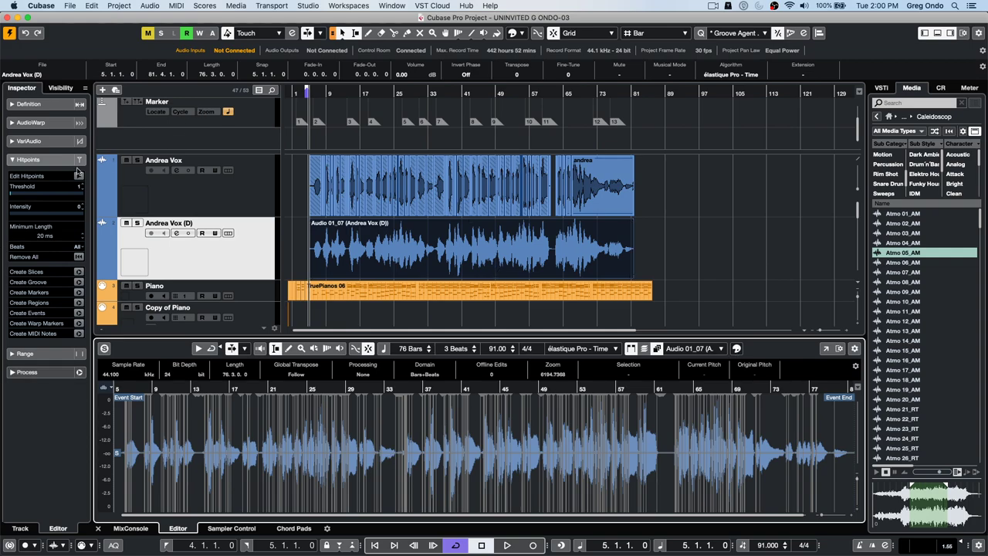
pyautogui.click(70, 142)
pyautogui.click(79, 156)
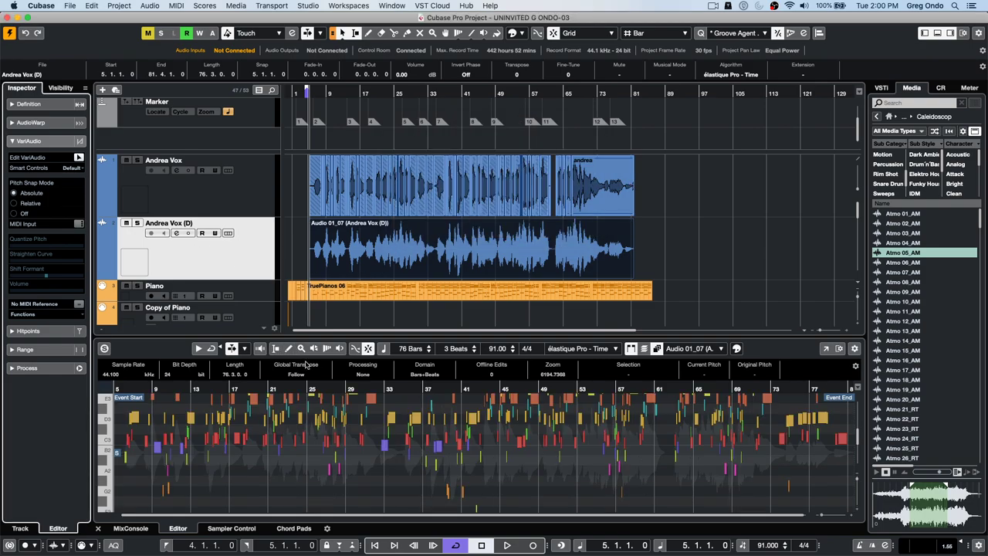
pyautogui.moveTo(318, 389); pyautogui.dragTo(318, 419)
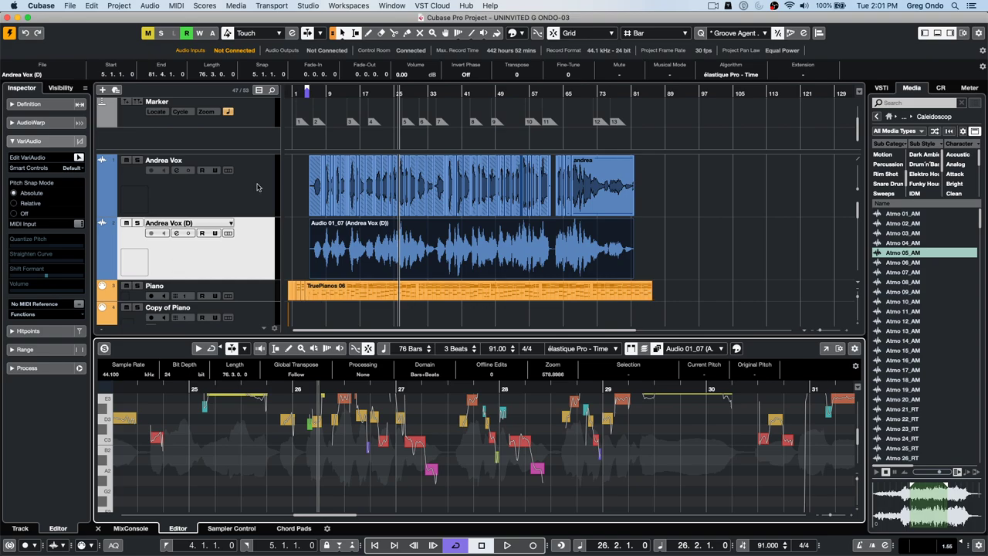
pyautogui.click(68, 6)
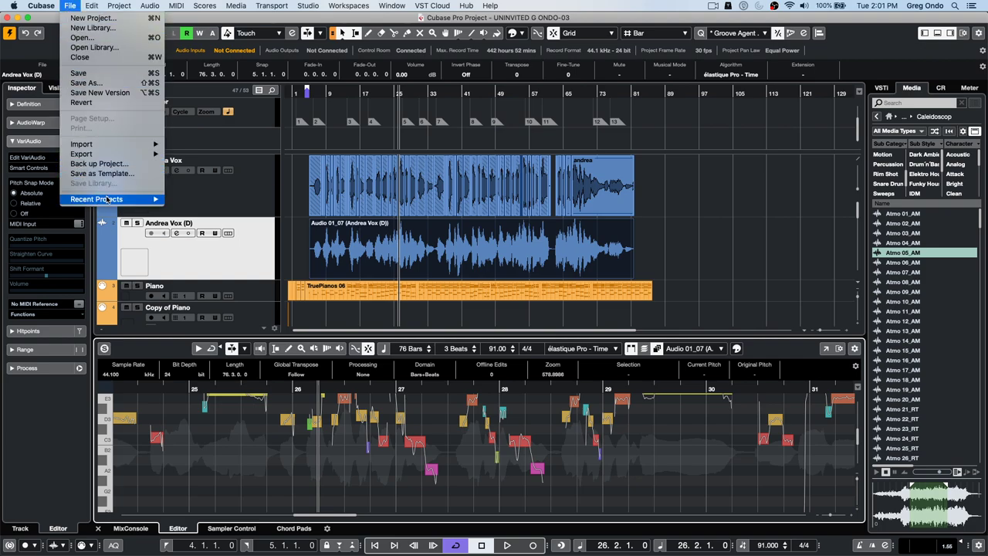
# - Open the Amos Moses project from Recent Projects and activate it
pyautogui.moveTo(124, 199)
pyautogui.click(296, 220)
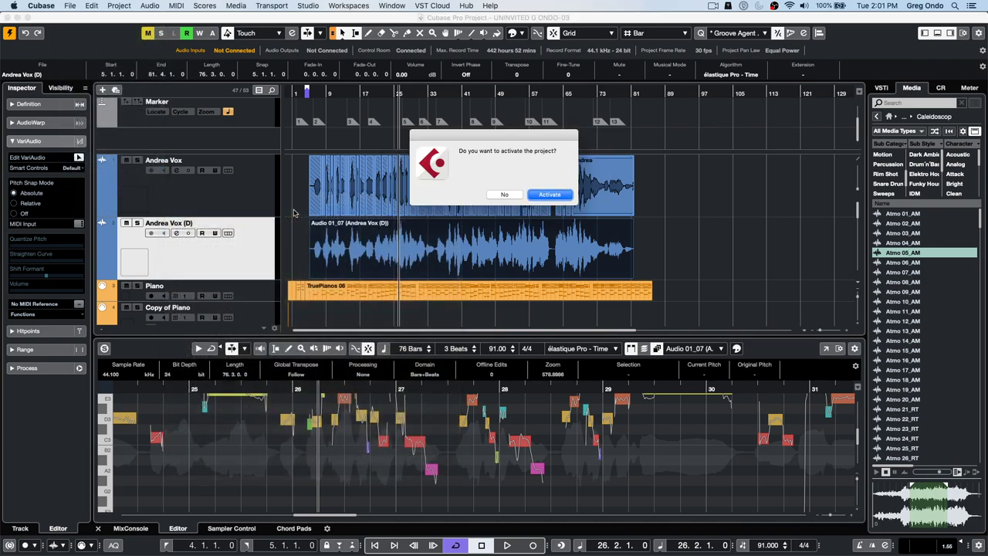
pyautogui.click(564, 196)
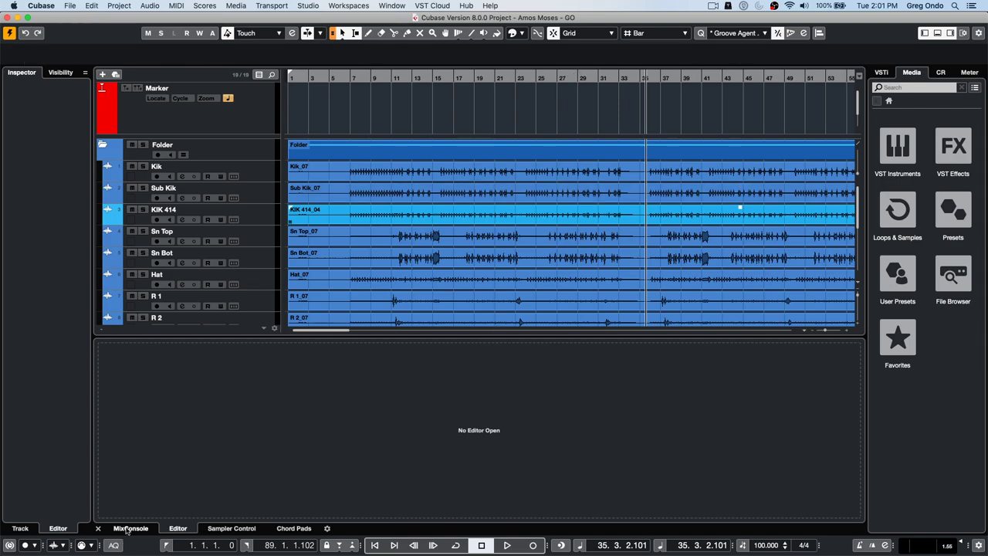
# - Zoom out to the whole song and select the drum tracks from Kik down to OH R
pyautogui.click(342, 78)
pyautogui.moveTo(363, 74); pyautogui.dragTo(370, 51)
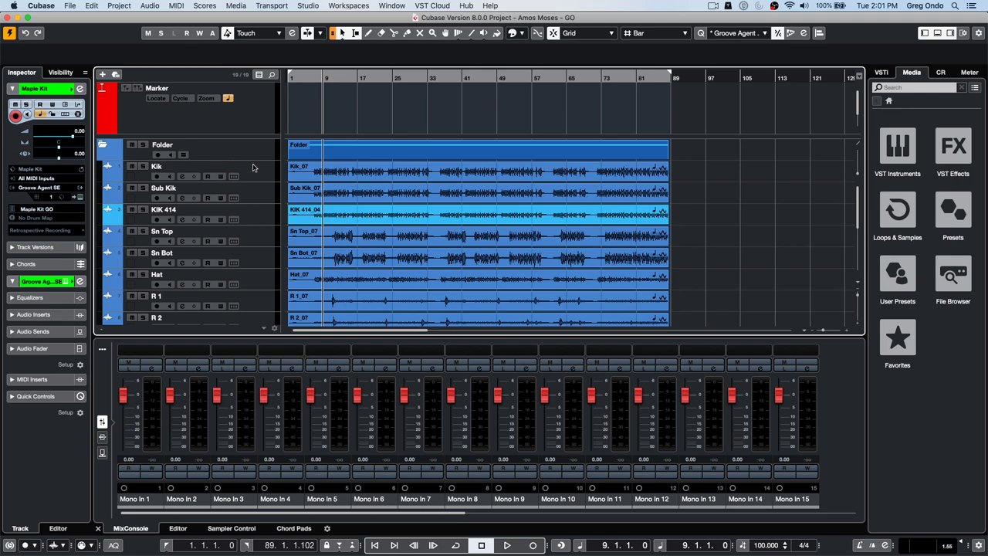
pyautogui.click(260, 173)
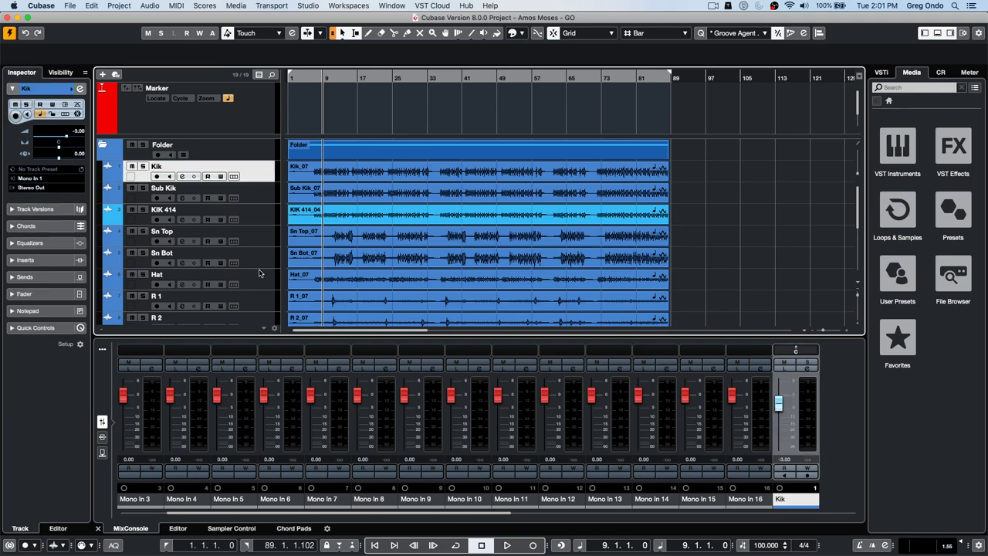
pyautogui.scroll(-5, 261, 270)
pyautogui.scroll(1, 260, 263)
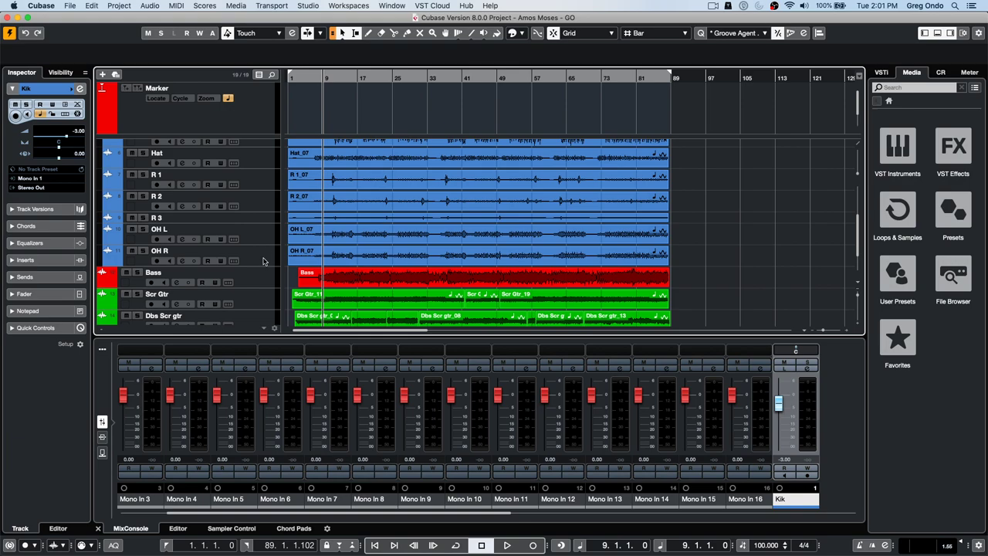
pyautogui.keyDown('shift'); pyautogui.click(263, 261); pyautogui.keyUp('shift')
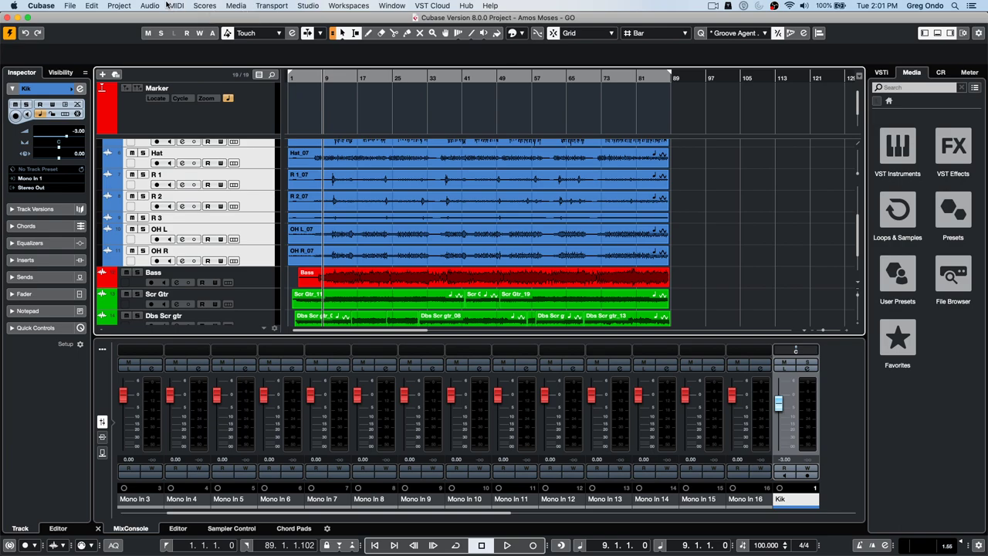
# - Open the Project Logical Editor from the Project menu and move its window left
pyautogui.click(120, 5)
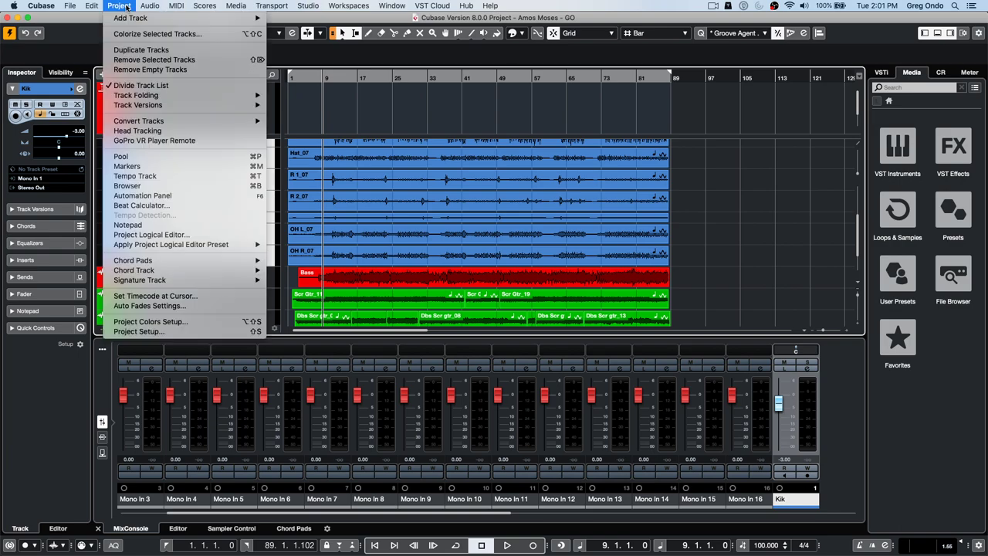
pyautogui.click(191, 235)
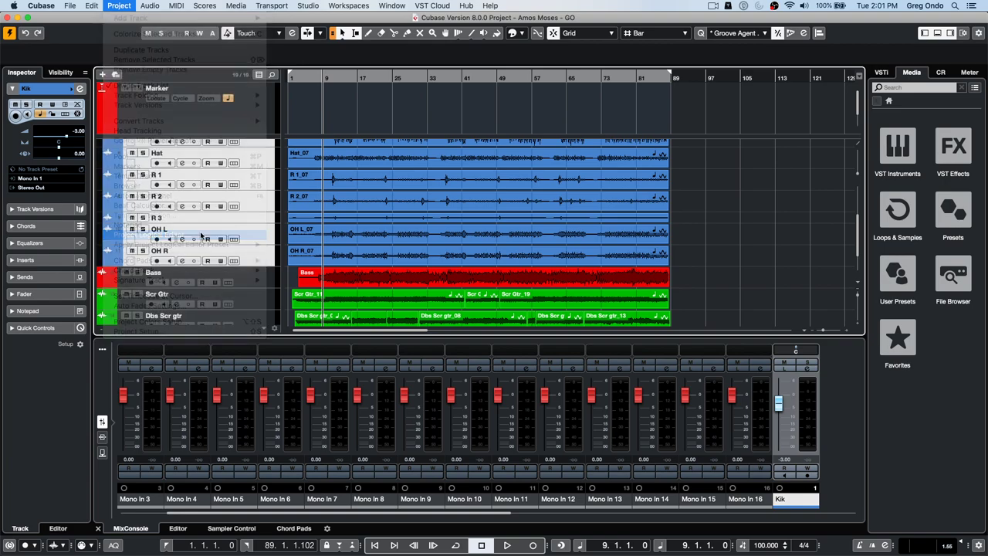
pyautogui.click(403, 106)
pyautogui.click(245, 92)
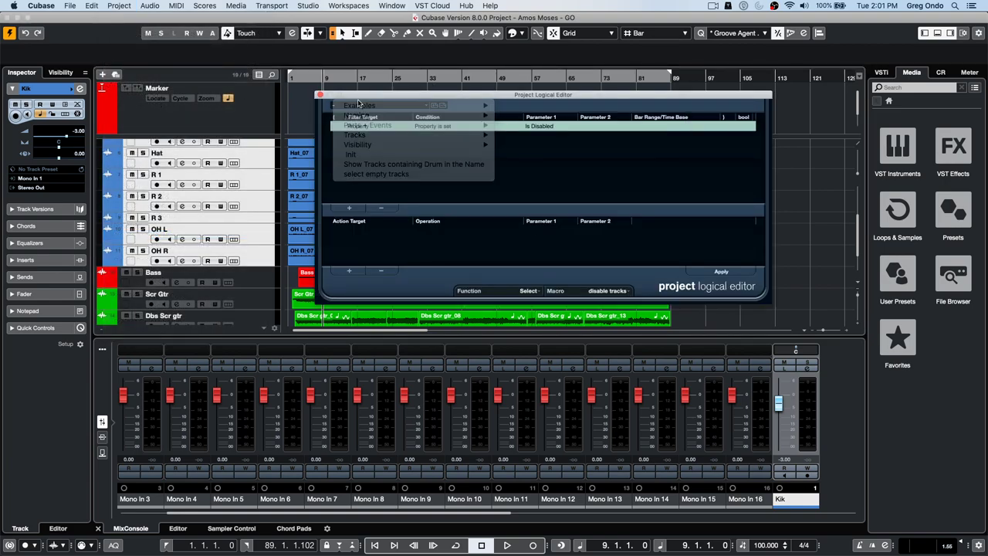
pyautogui.moveTo(372, 97); pyautogui.dragTo(229, 93)
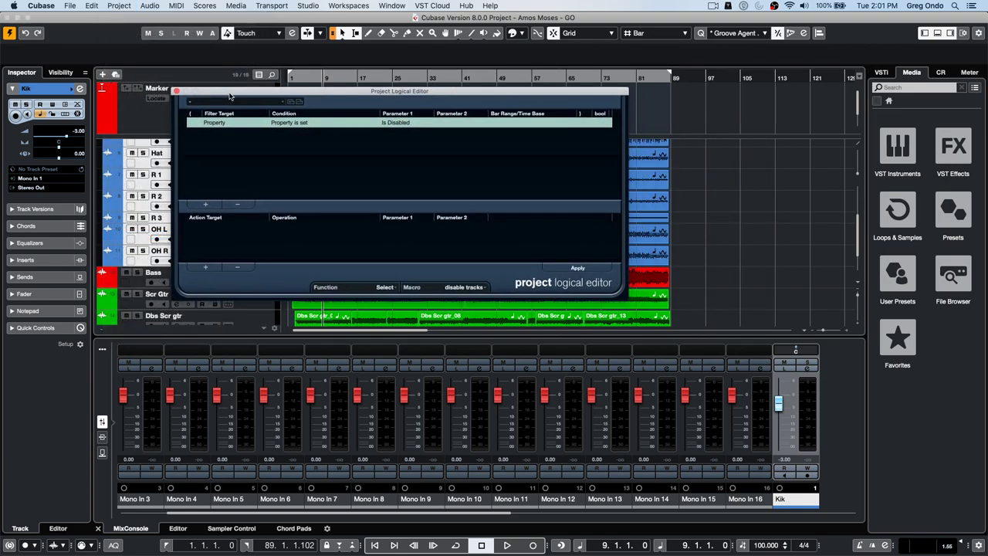
# - Set the editor function to Transform, try a Name Contains filter, then remove it
pyautogui.click(392, 288)
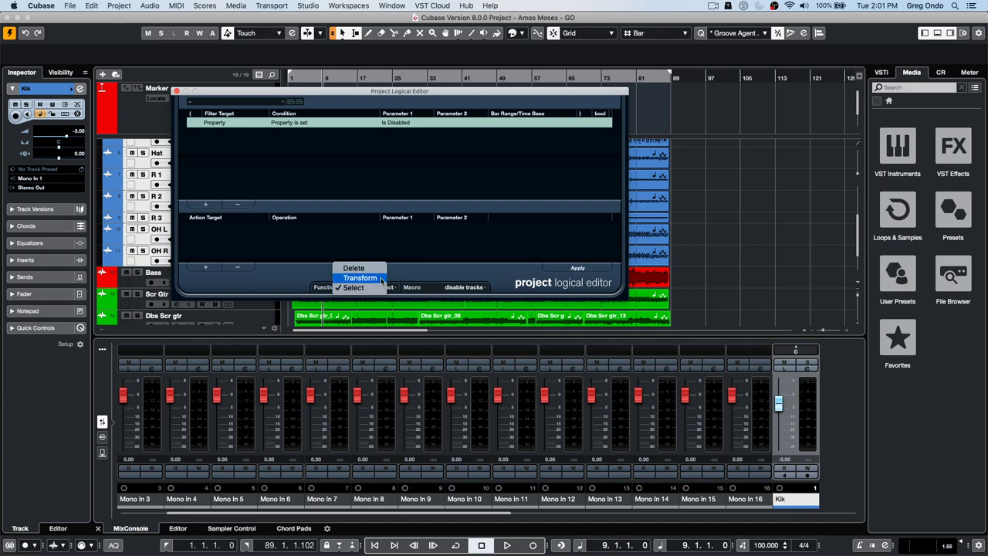
pyautogui.click(360, 277)
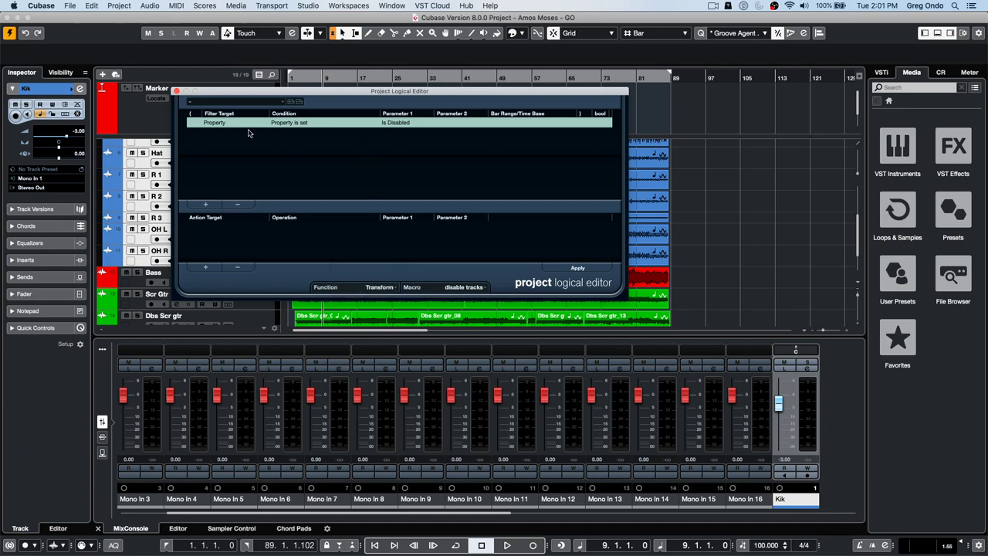
pyautogui.click(209, 124)
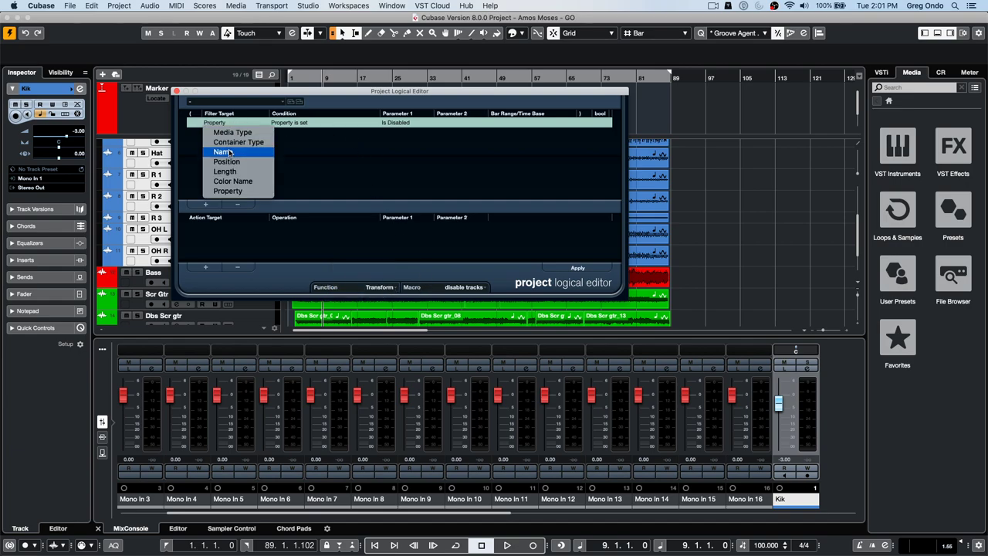
pyautogui.click(225, 152)
pyautogui.click(297, 124)
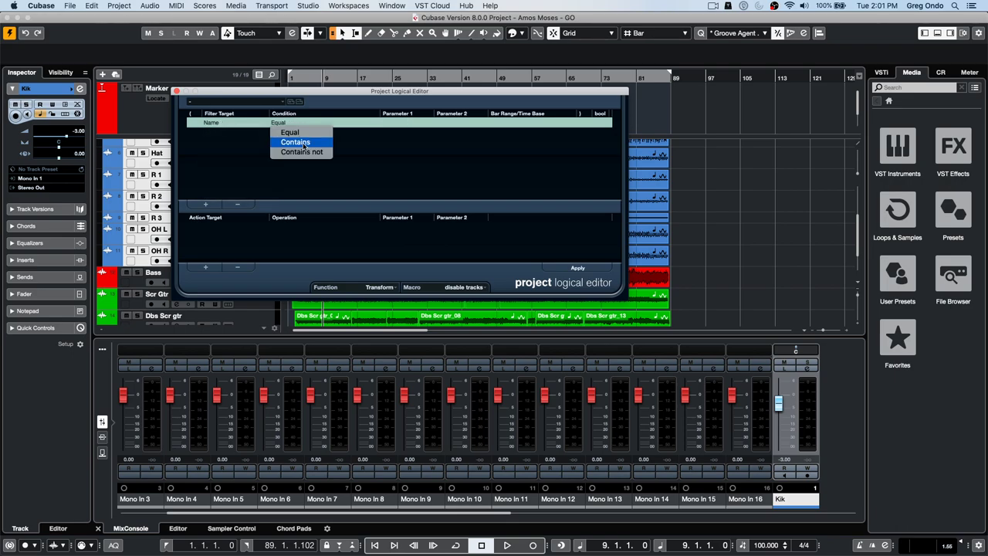
pyautogui.click(304, 143)
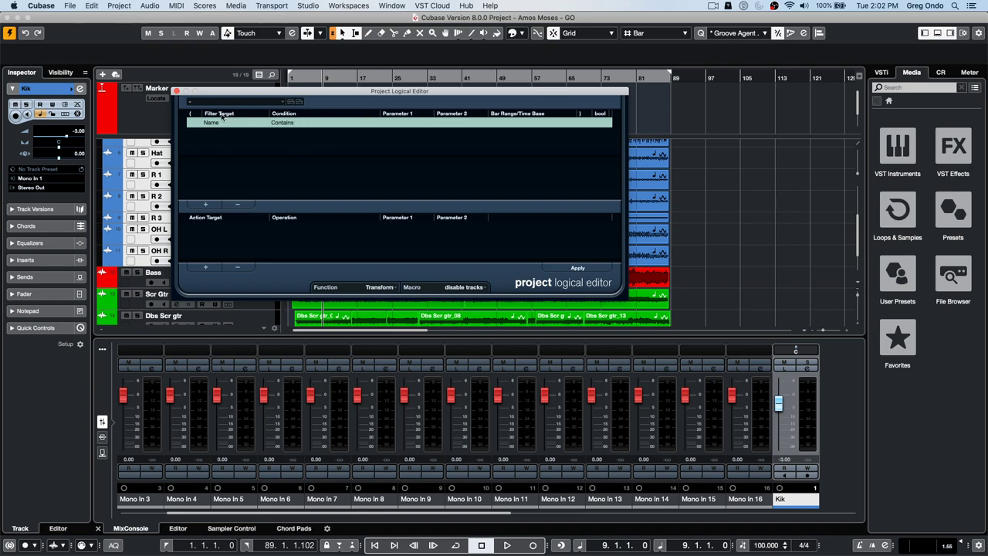
pyautogui.click(283, 125)
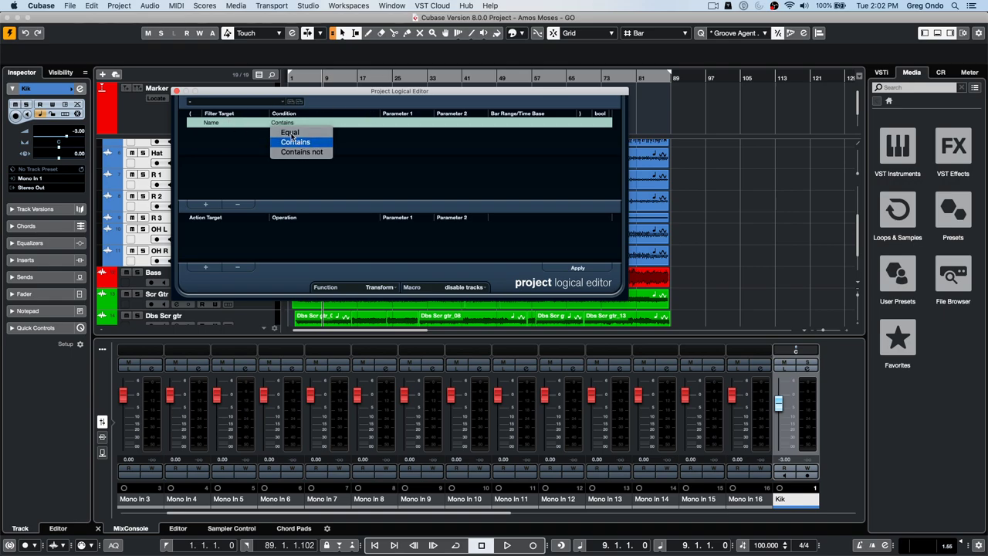
pyautogui.click(297, 141)
pyautogui.click(399, 122)
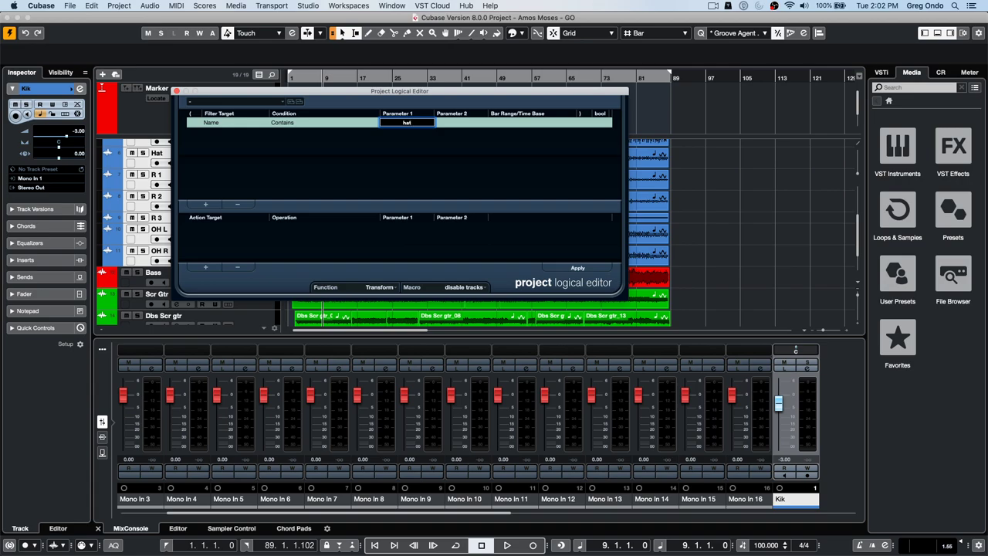
pyautogui.click(237, 205)
# - Add a filter condition of Container Type Equal FolderTrack
pyautogui.moveTo(275, 92); pyautogui.dragTo(444, 75)
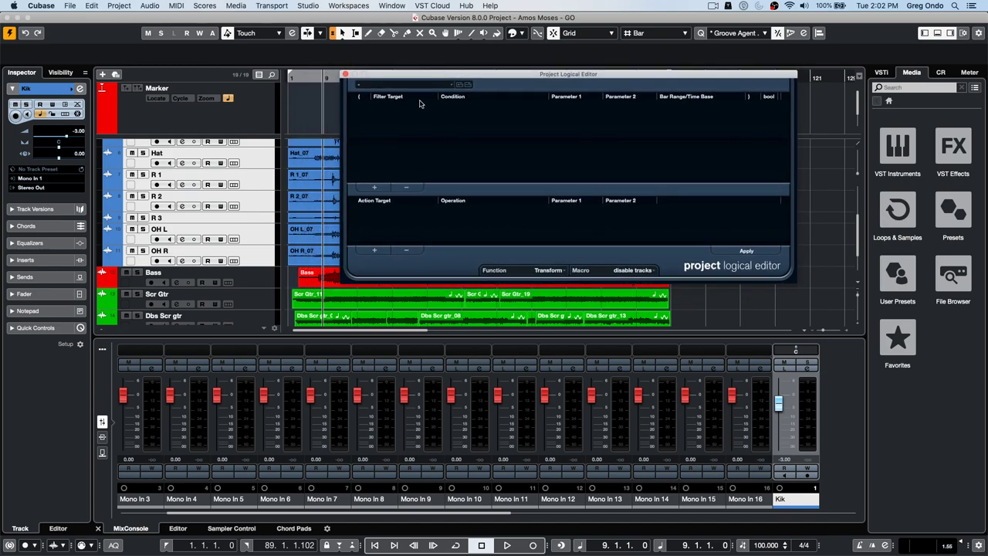
pyautogui.click(378, 187)
pyautogui.click(396, 107)
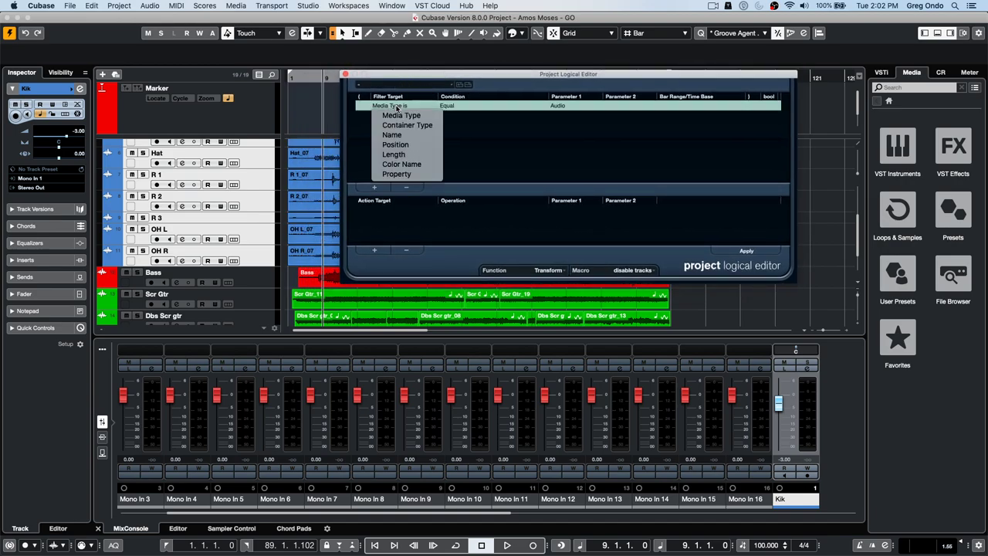
pyautogui.click(399, 125)
pyautogui.click(456, 107)
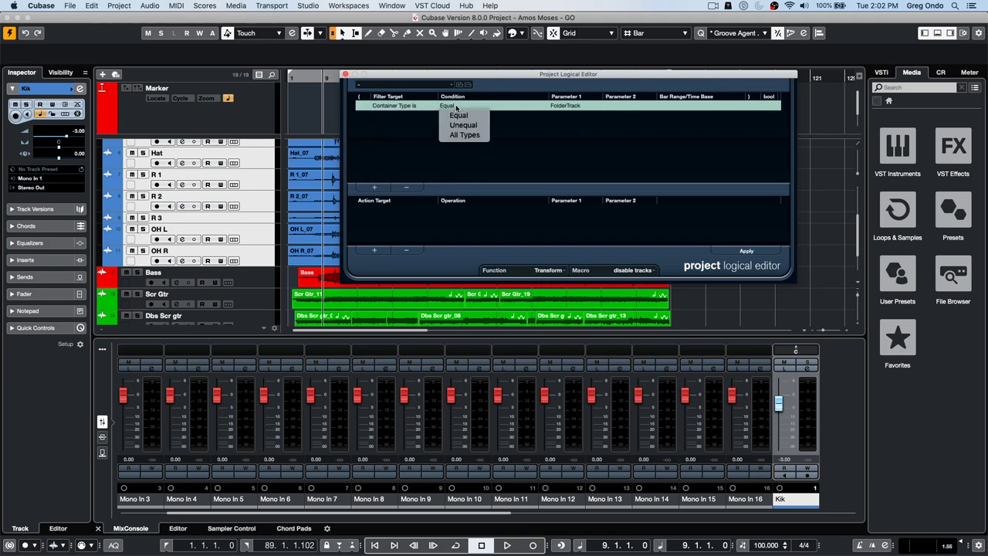
pyautogui.click(462, 115)
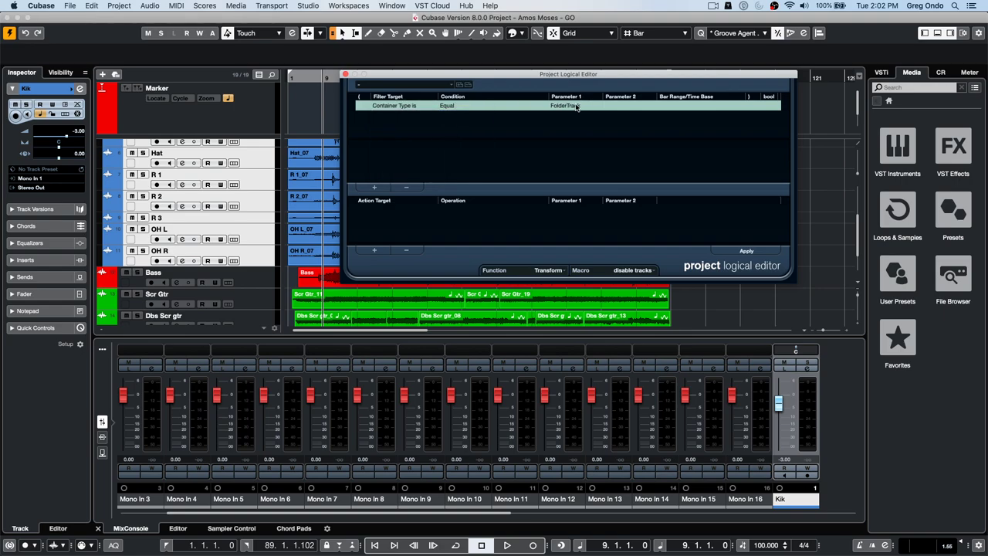
pyautogui.click(374, 186)
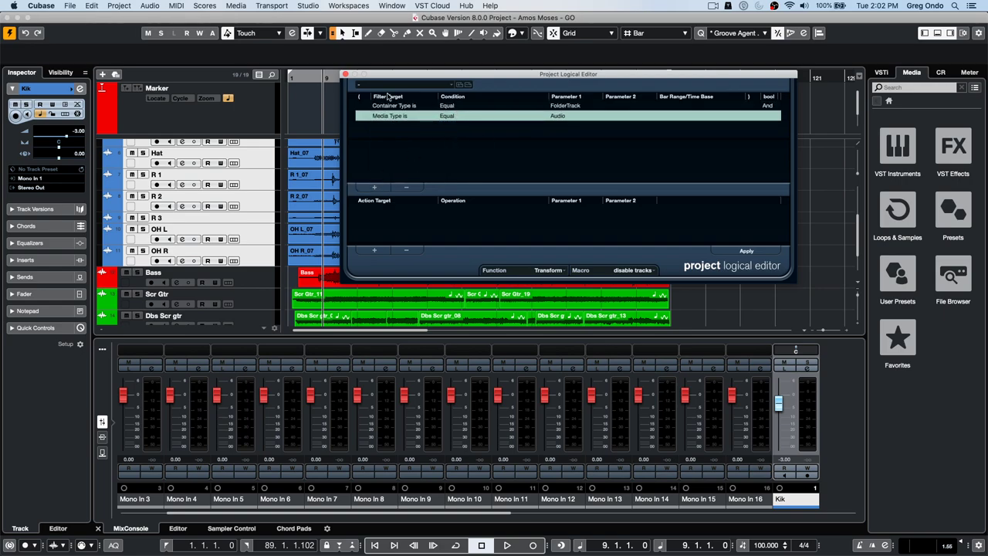
pyautogui.click(407, 187)
pyautogui.click(375, 250)
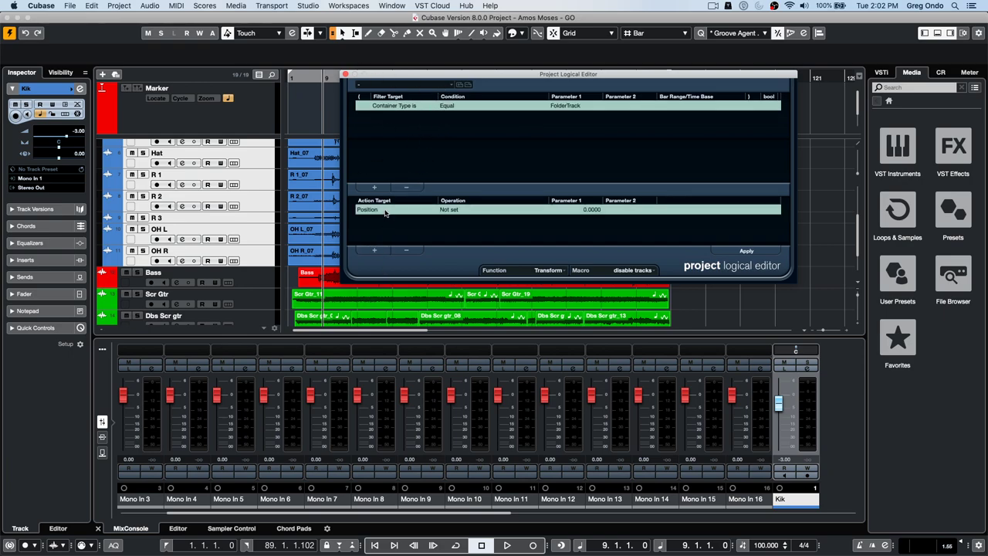
pyautogui.click(387, 210)
pyautogui.click(378, 248)
pyautogui.click(462, 210)
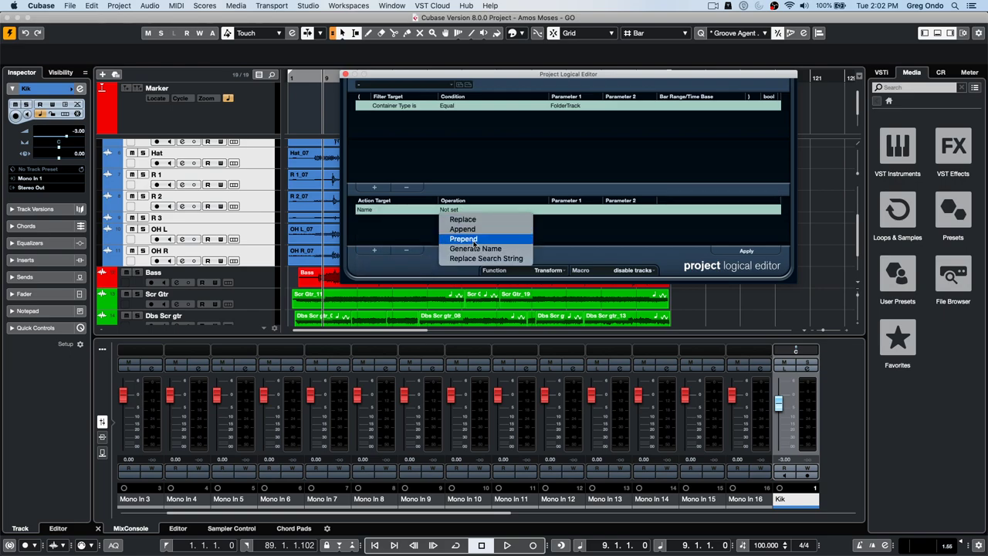
pyautogui.click(475, 229)
pyautogui.click(581, 210)
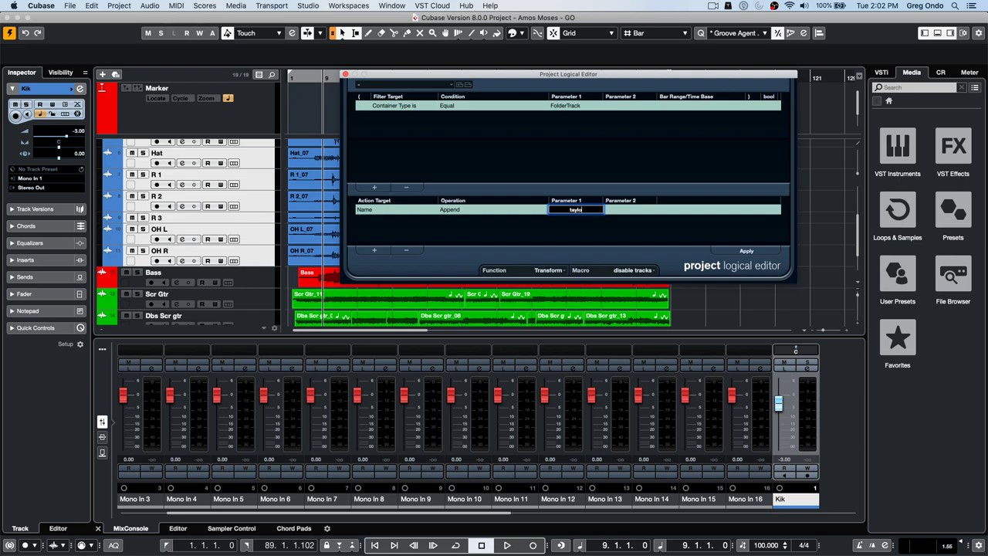
pyautogui.click(746, 251)
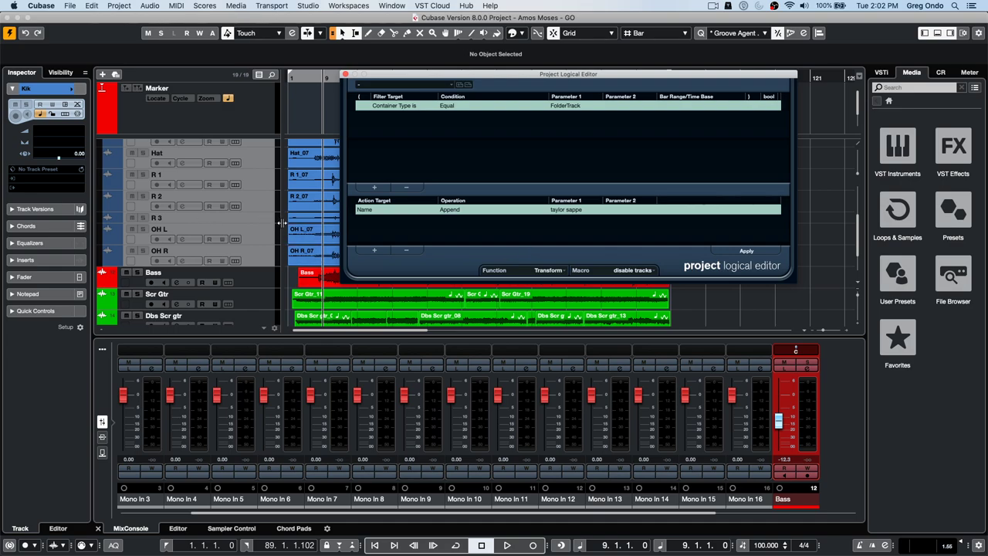
# - Close the Project Logical Editor and re-enable the disabled drum tracks with Enable Track
pyautogui.click(345, 74)
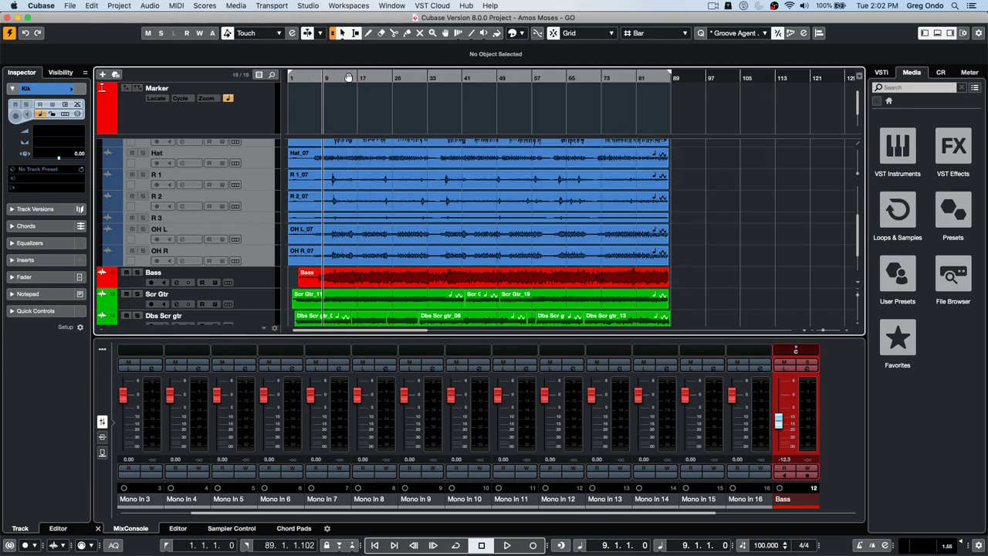
pyautogui.rightClick(249, 186)
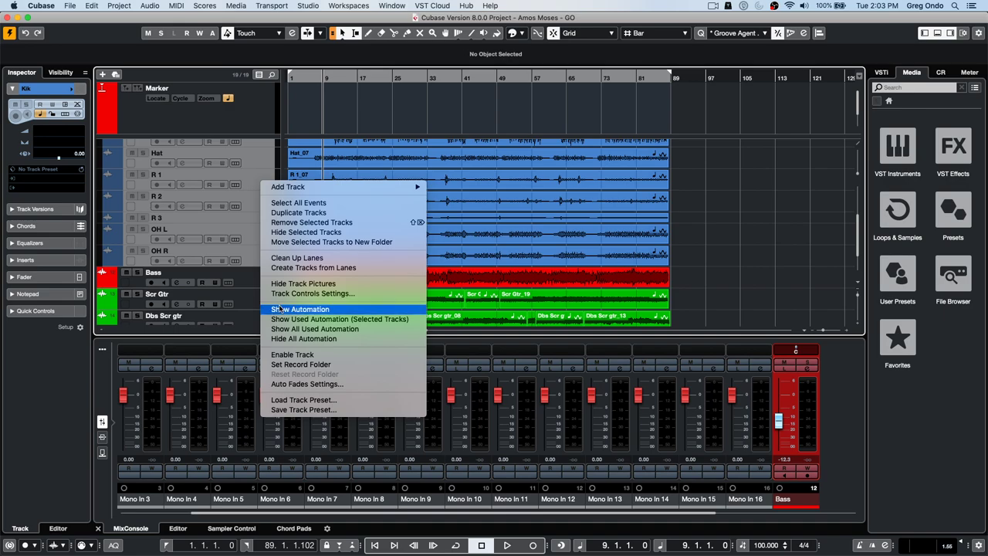
pyautogui.click(297, 354)
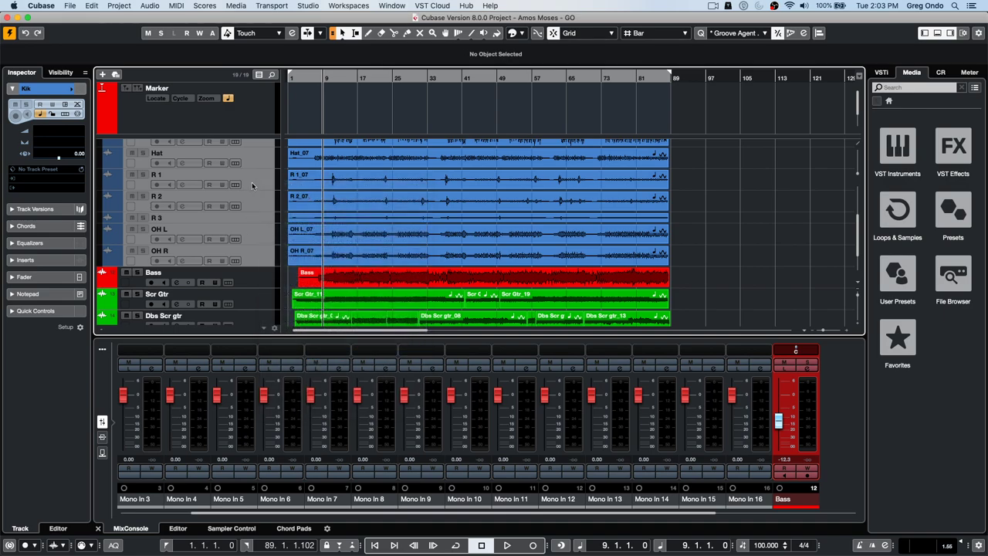
pyautogui.scroll(-2, 264, 202)
pyautogui.scroll(8, 264, 202)
# - Select the Folder track, reopen the Project Logical Editor, clear its macro and add a filter row
pyautogui.click(262, 158)
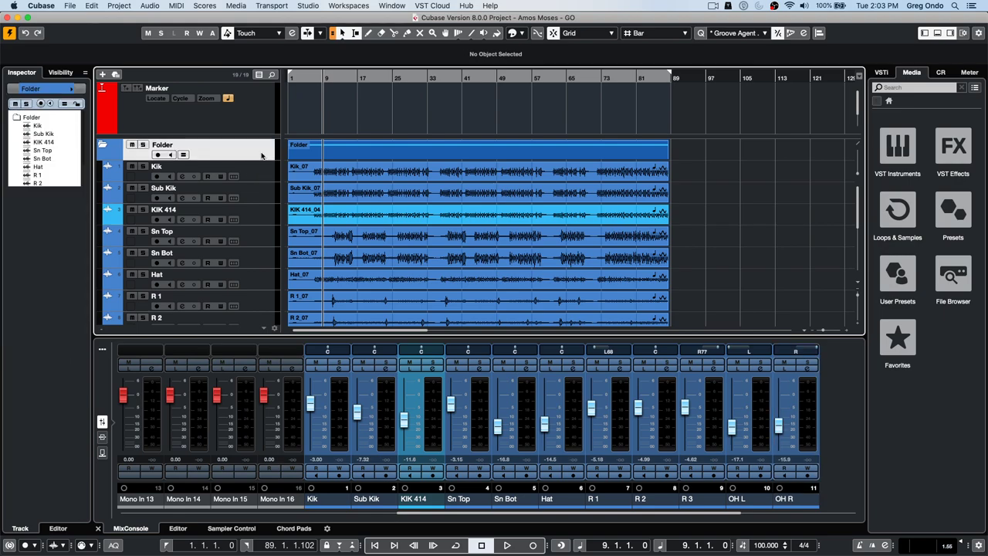
pyautogui.click(130, 6)
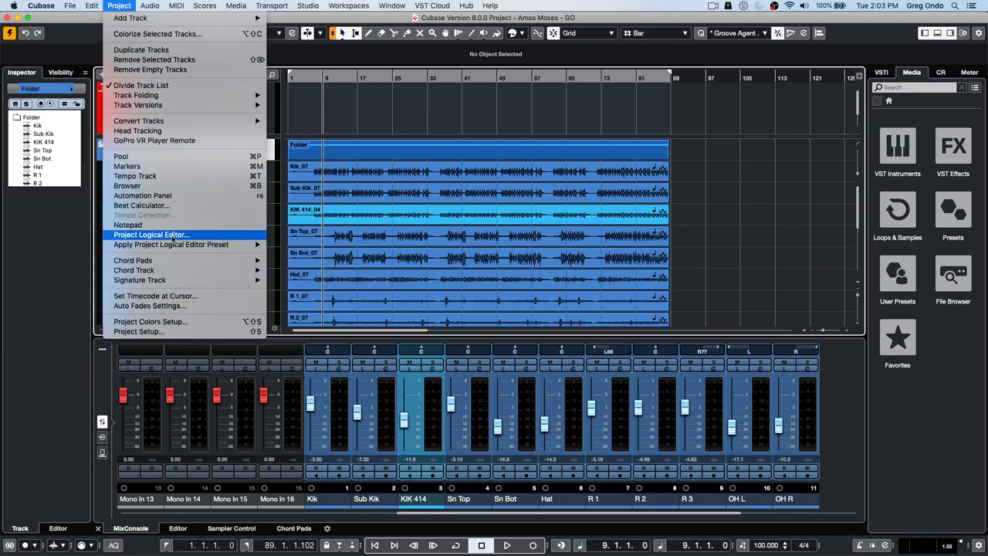
pyautogui.click(170, 234)
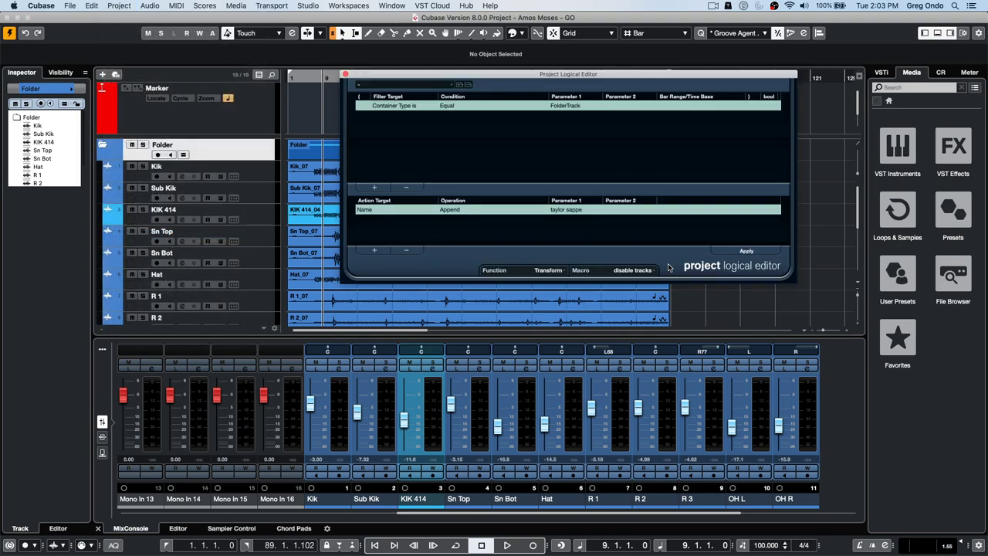
pyautogui.click(633, 270)
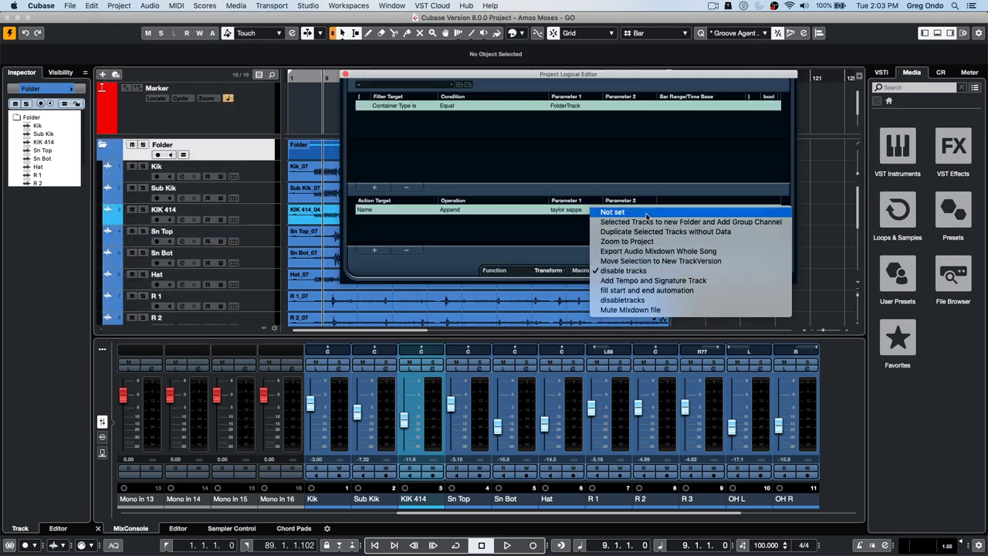
pyautogui.click(647, 213)
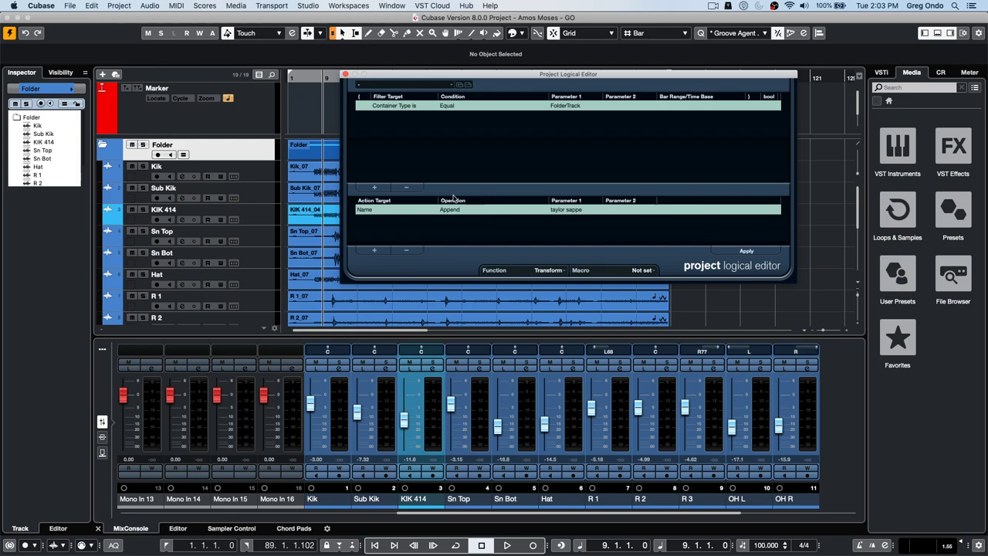
pyautogui.click(376, 187)
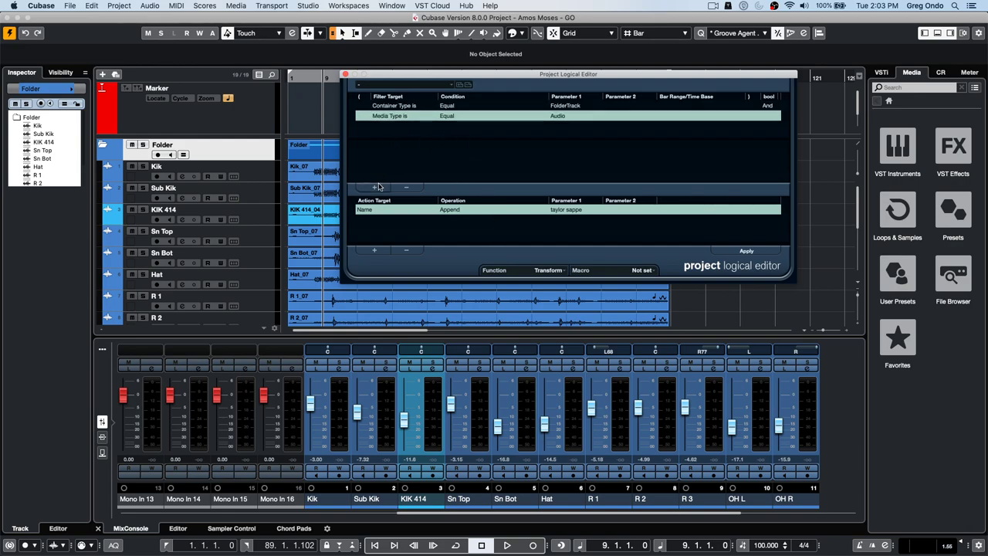
pyautogui.click(398, 116)
pyautogui.click(553, 116)
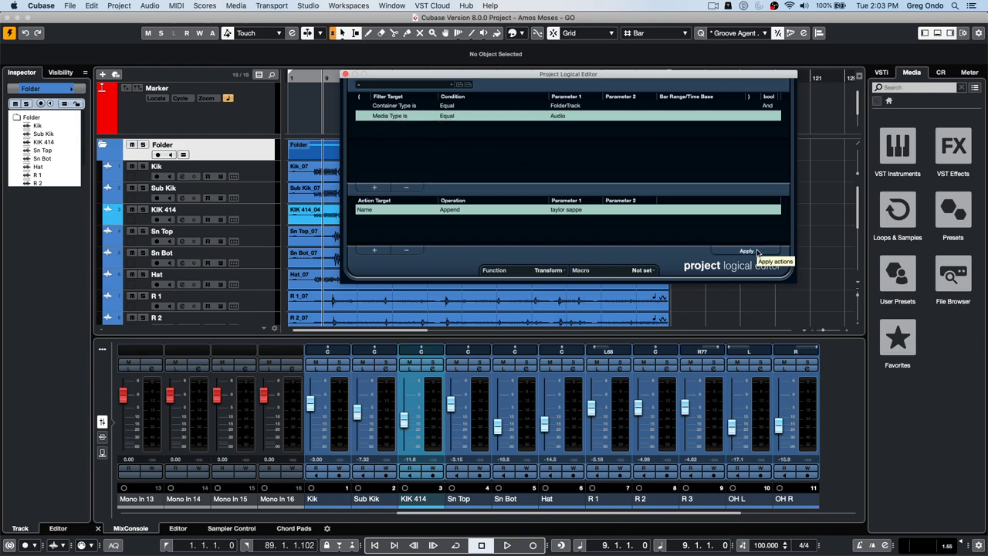
# - Select the drum tracks from Kik through OH R and check the rename action's targets
pyautogui.click(259, 173)
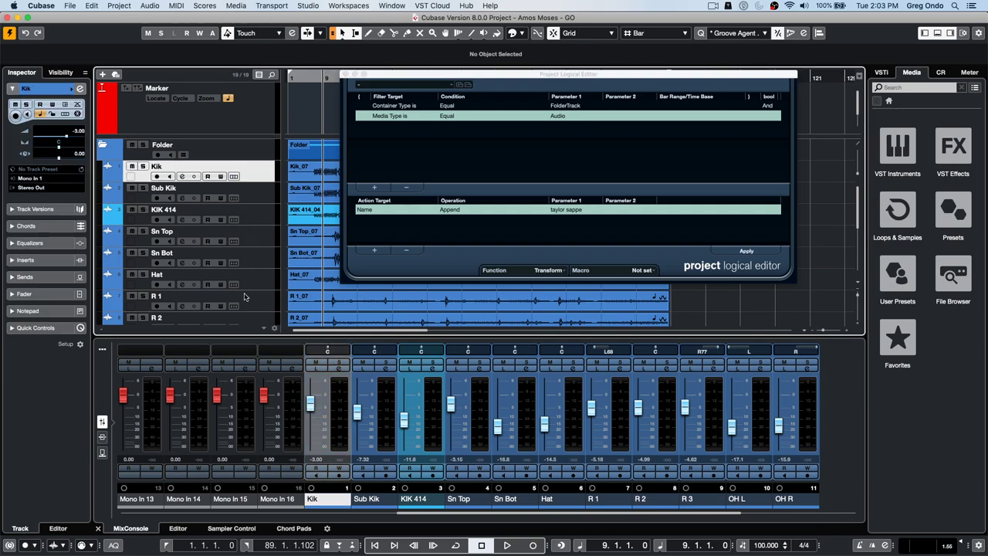
pyautogui.scroll(-3, 247, 293)
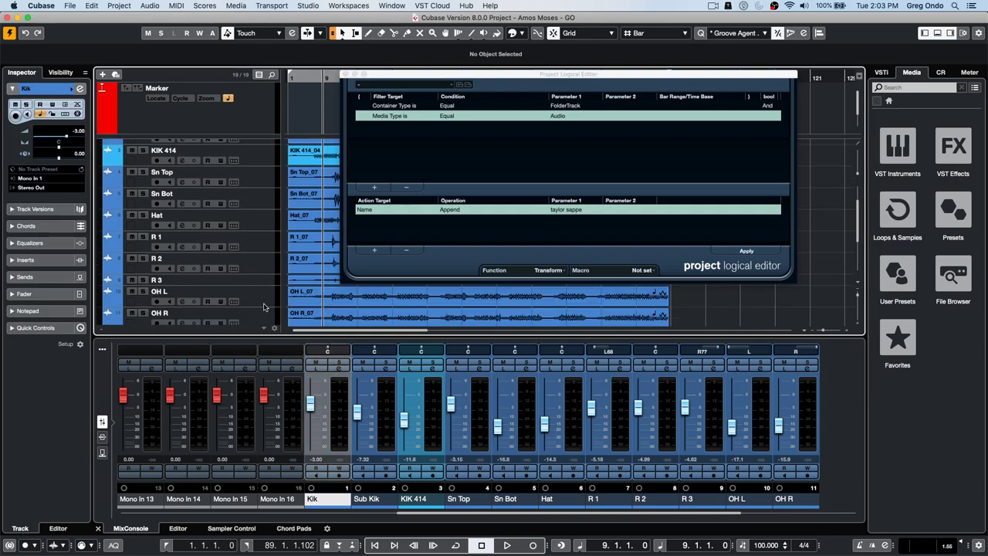
pyautogui.scroll(-1, 266, 306)
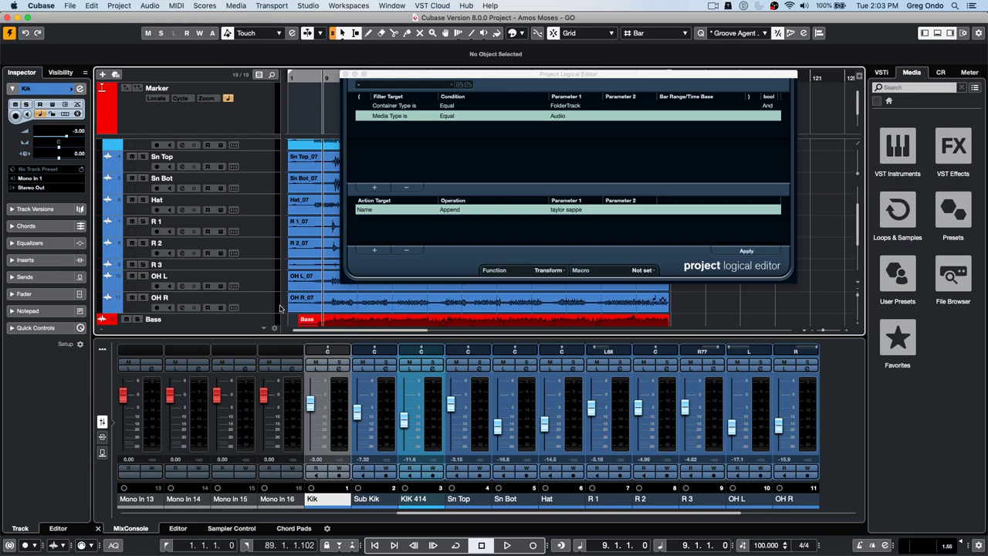
pyautogui.keyDown('shift'); pyautogui.click(251, 306); pyautogui.keyUp('shift')
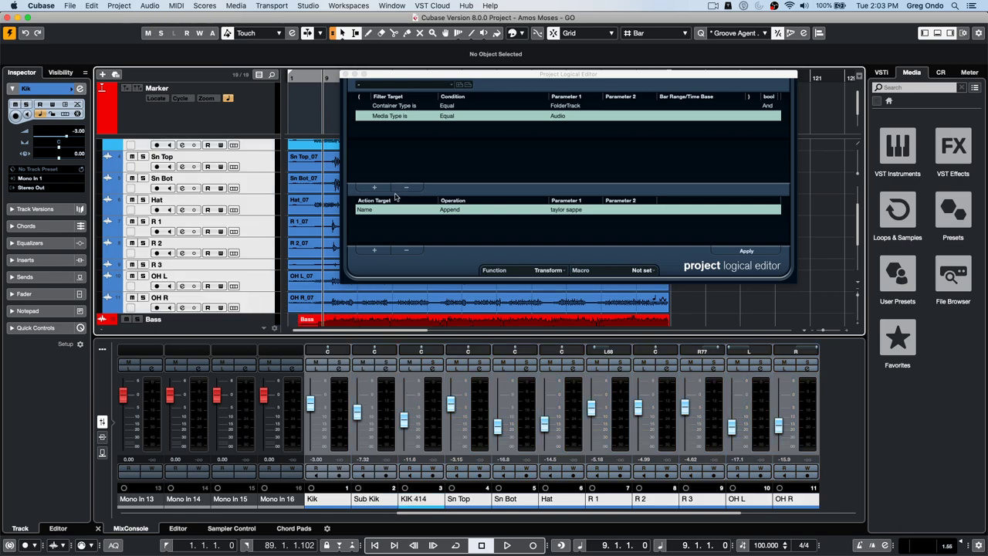
pyautogui.click(376, 208)
# - Change the name operation to Generate Name with base name 'taylor'
pyautogui.click(429, 148)
pyautogui.click(456, 208)
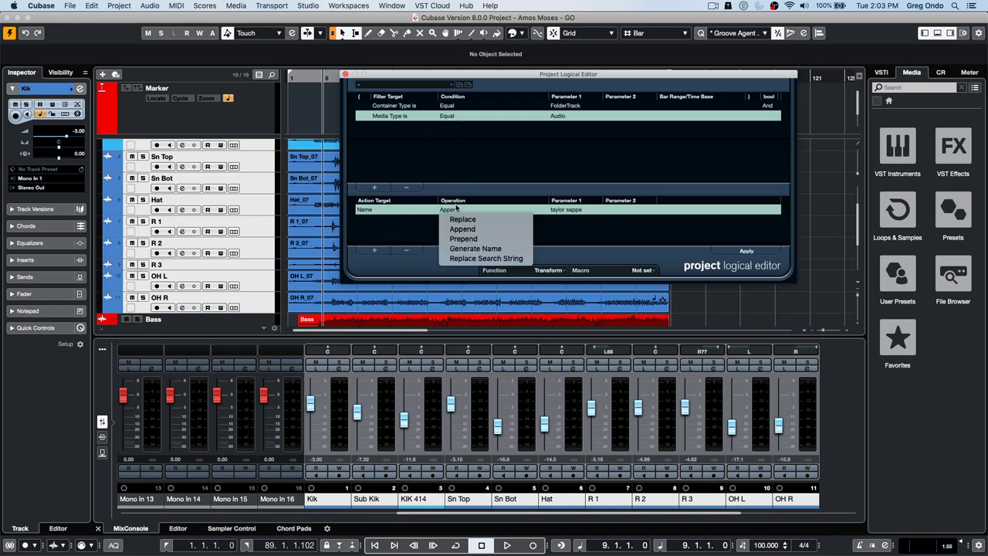
pyautogui.click(475, 249)
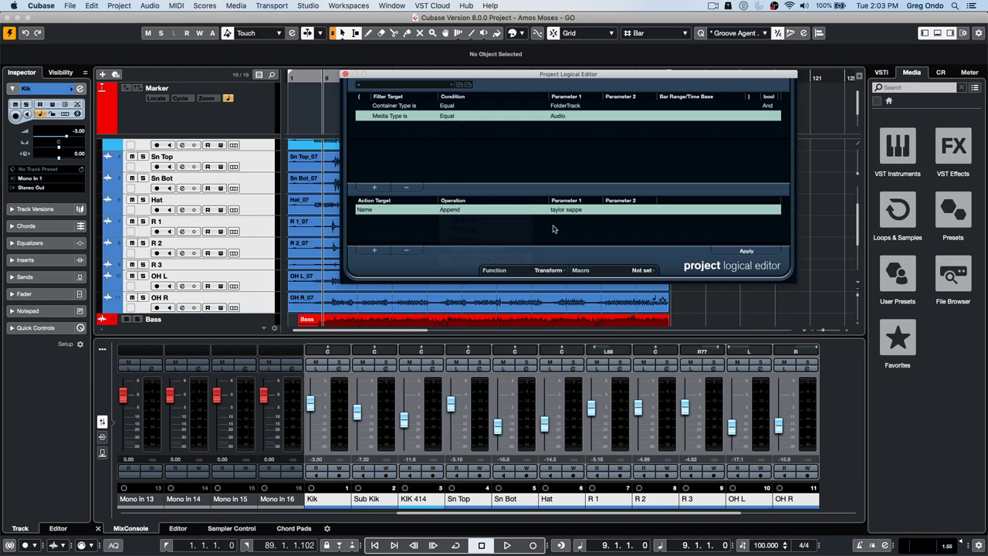
pyautogui.click(580, 210)
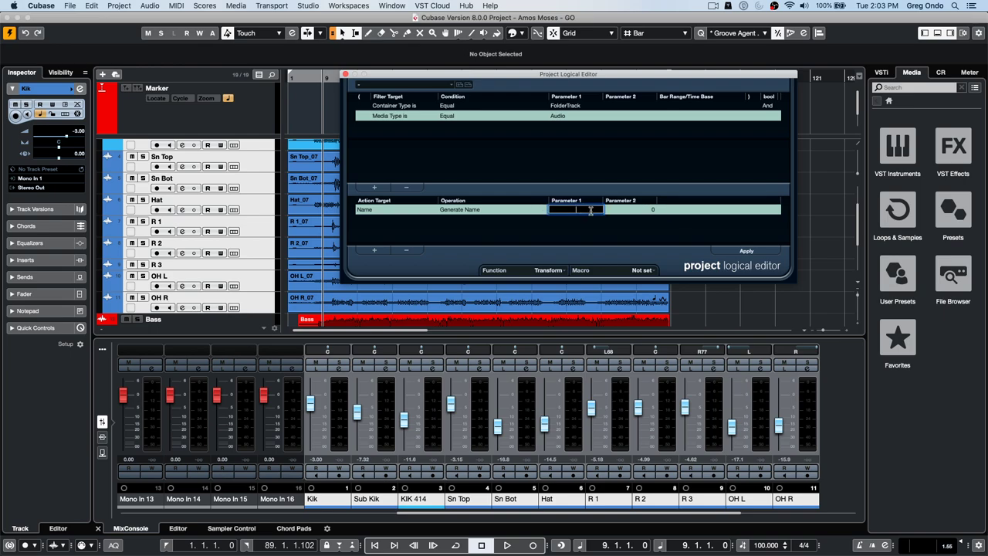
pyautogui.write('taylor')
pyautogui.click(747, 253)
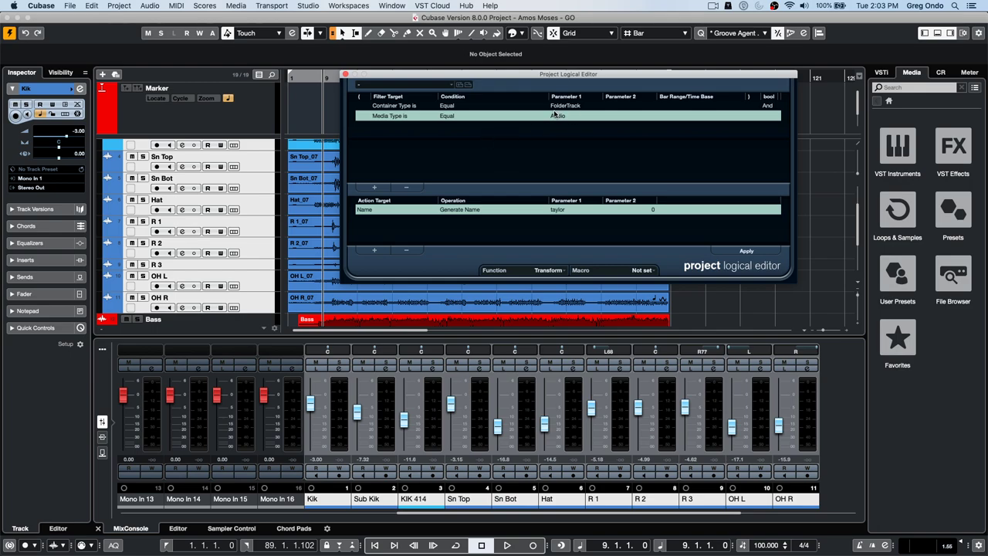
# - Delete the Container Type filter row, apply the rename to audio tracks, then undo it
pyautogui.click(402, 107)
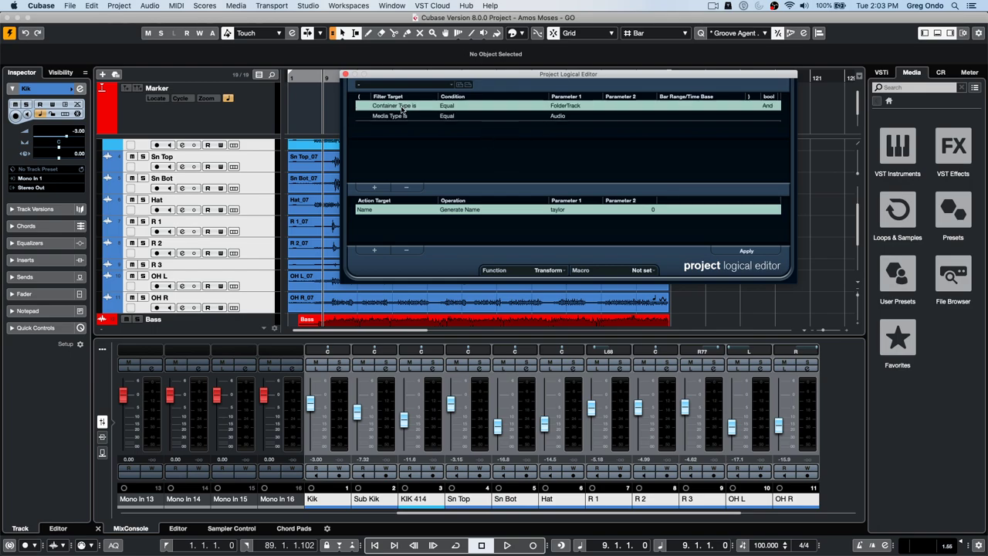
pyautogui.click(406, 188)
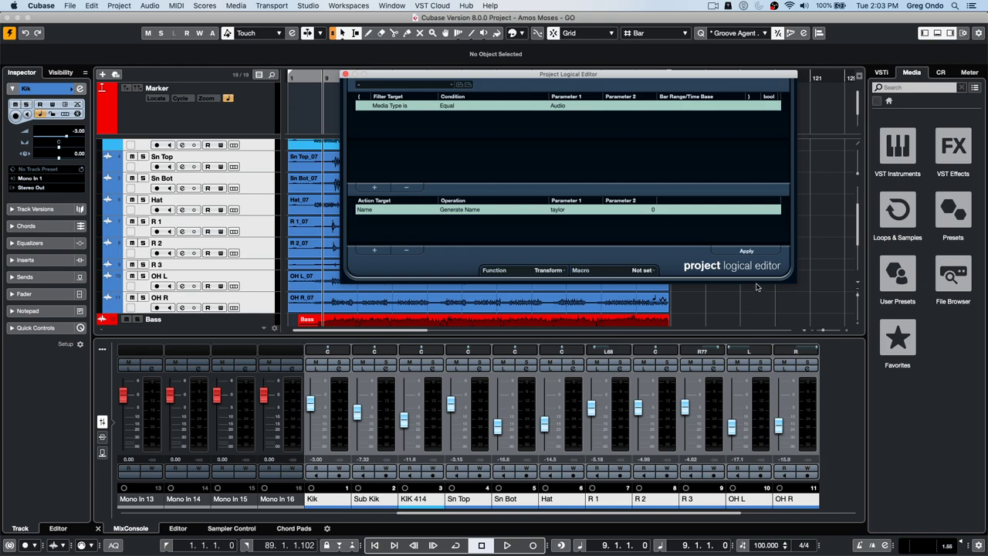
pyautogui.click(747, 252)
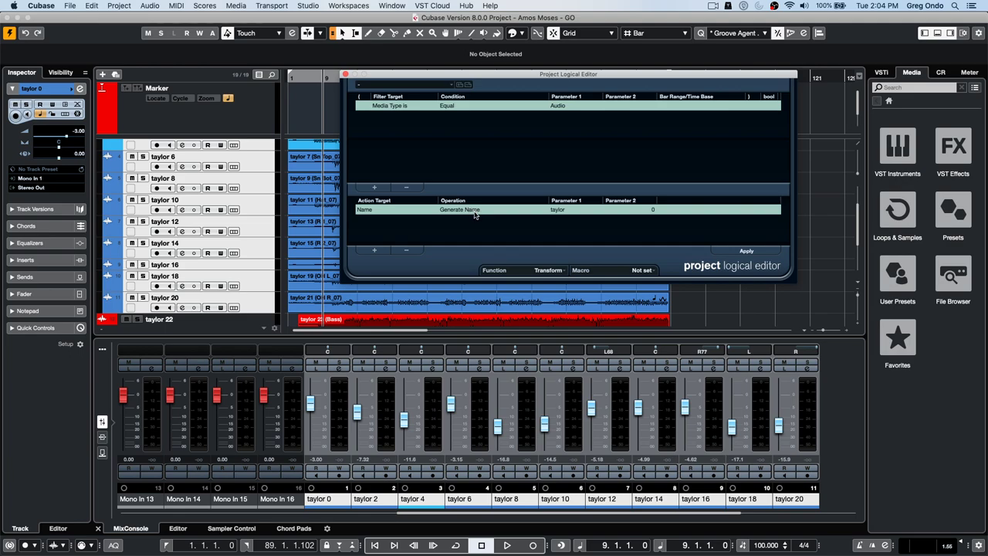
pyautogui.press('super+z')
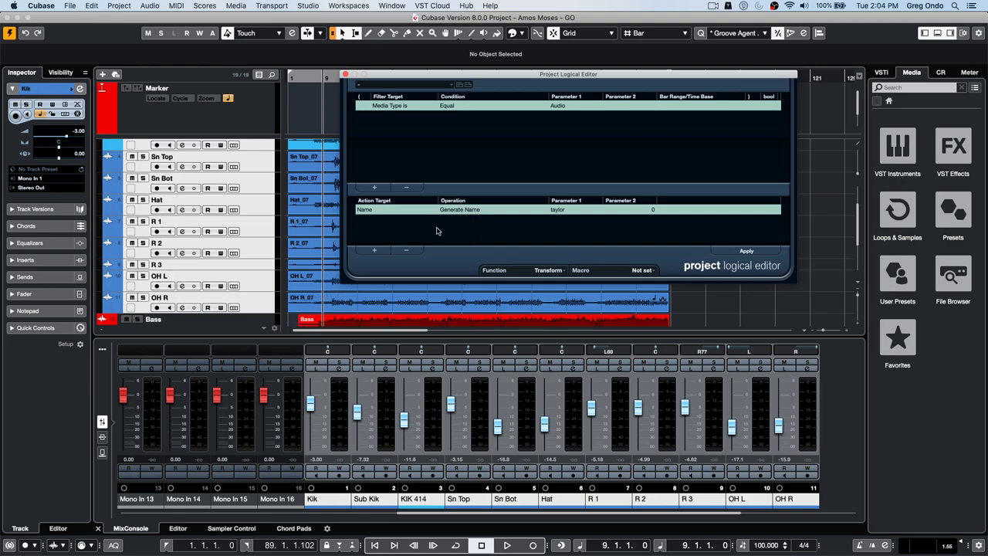
# - Make the rule append 'taylor' and apply it, renaming every audio track (e.g. Kik taylor)
pyautogui.click(462, 212)
pyautogui.click(463, 229)
pyautogui.click(566, 209)
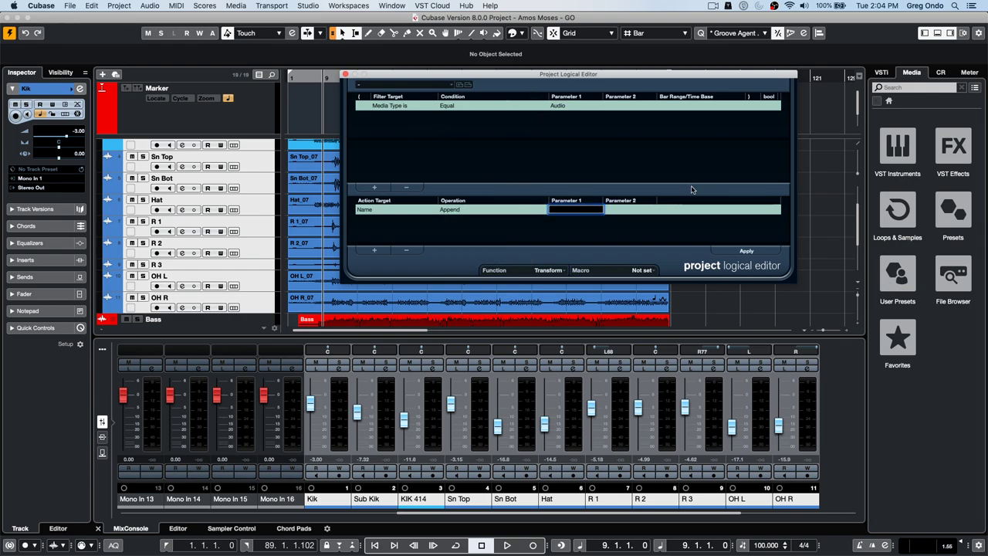
pyautogui.write('(')
pyautogui.write('aylo')
pyautogui.write('r')
pyautogui.press('BackSpace')
pyautogui.click(746, 251)
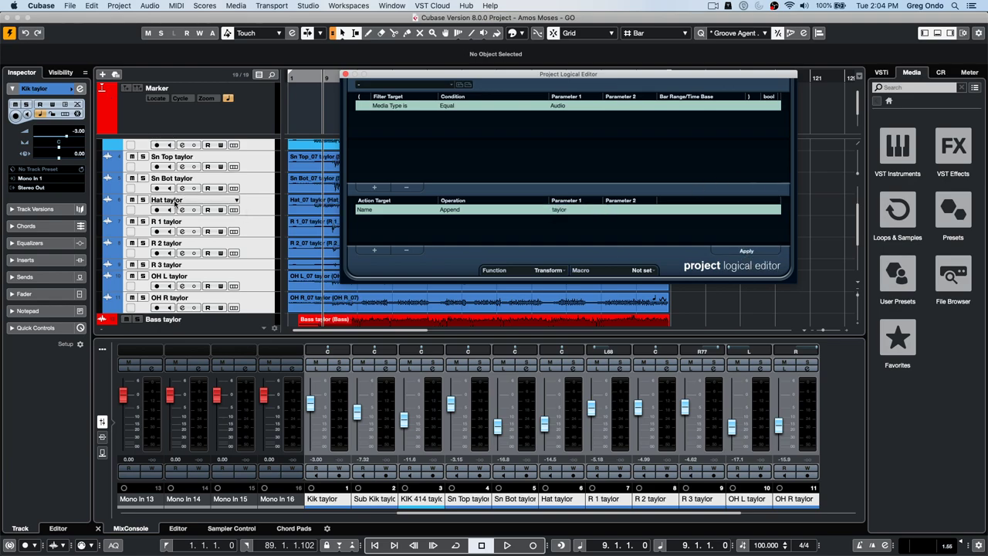
pyautogui.click(454, 210)
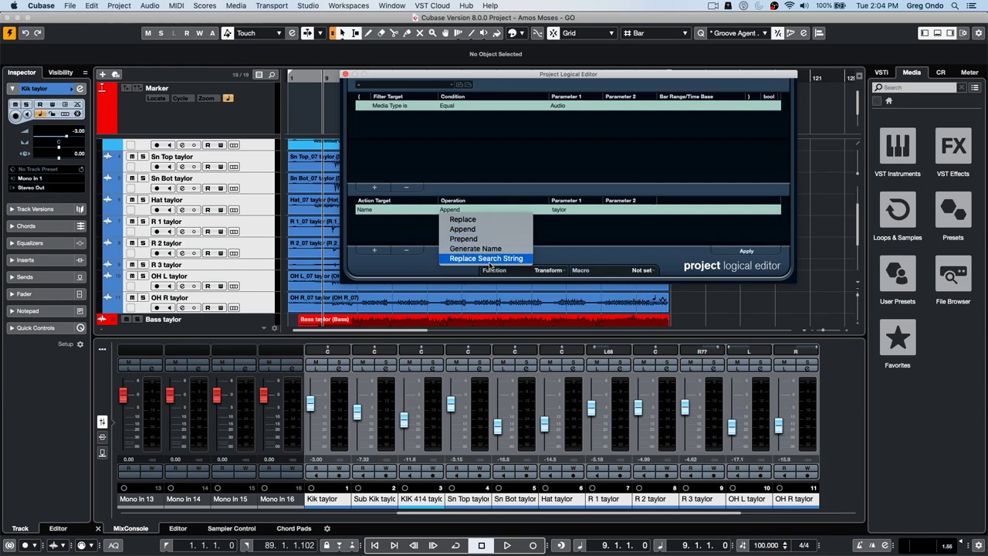
# - Set the rule to replace 'Hat' with 'hi hat', apply it to the Hat track, then undo
pyautogui.click(487, 258)
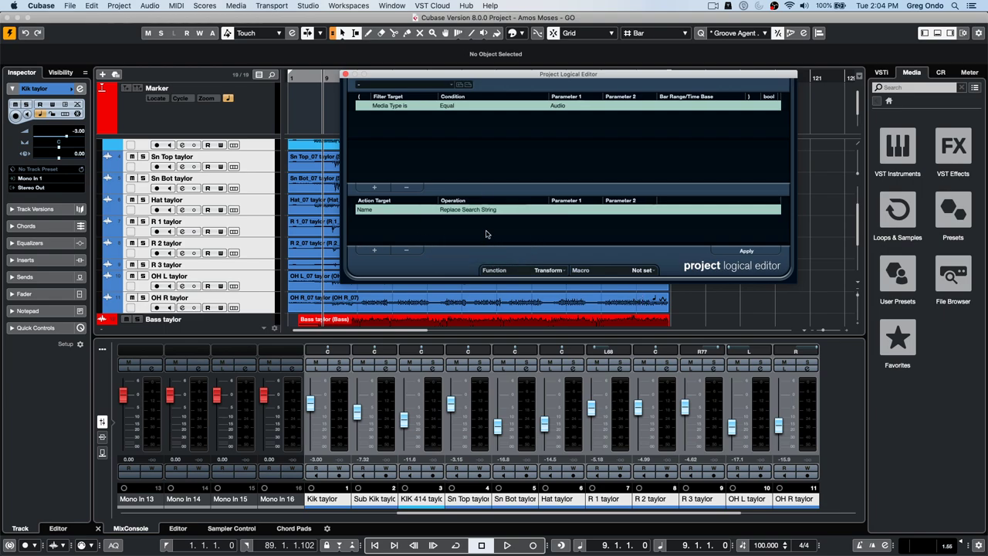
pyautogui.click(566, 209)
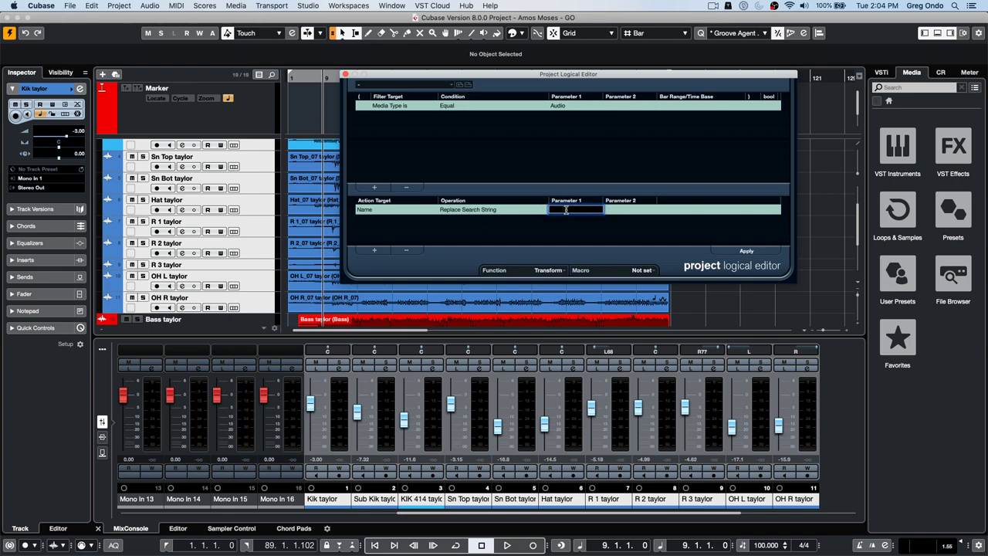
pyautogui.write('Hat')
pyautogui.click(629, 209)
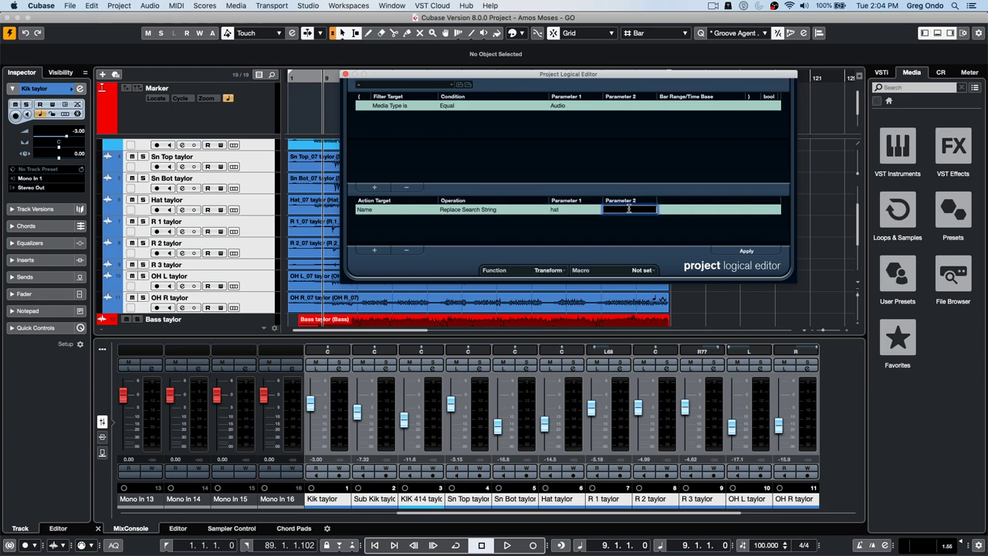
pyautogui.write('hi hat')
pyautogui.press('Return')
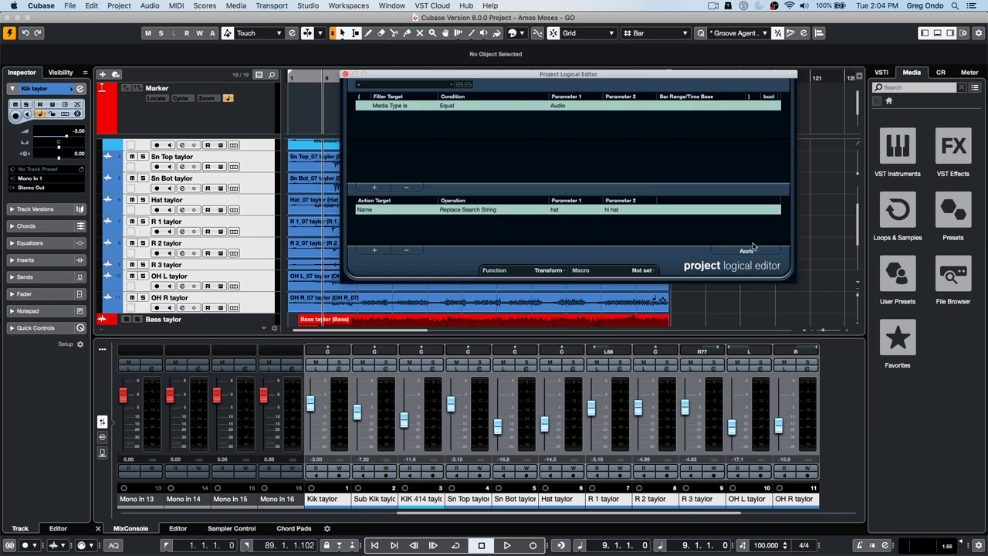
pyautogui.click(751, 251)
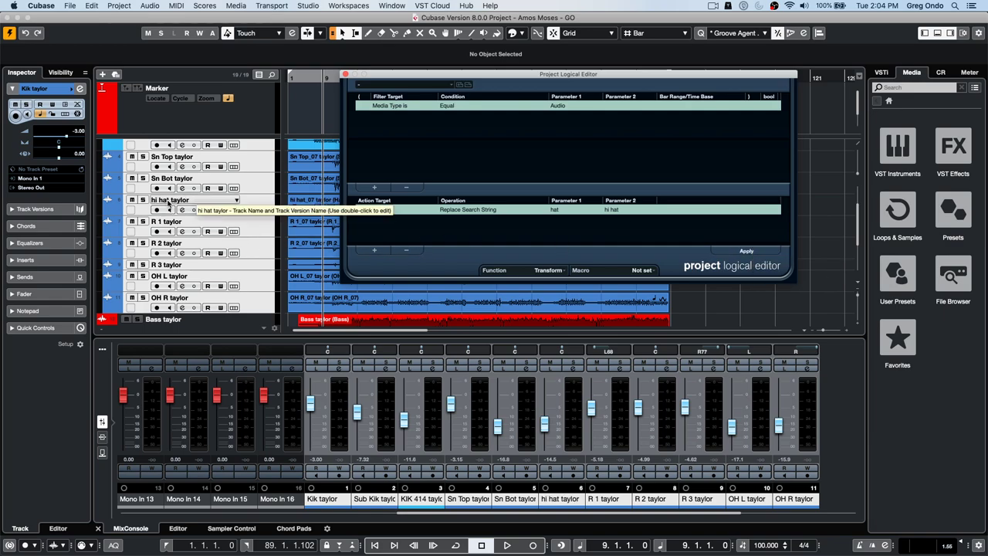
pyautogui.press('super+z')
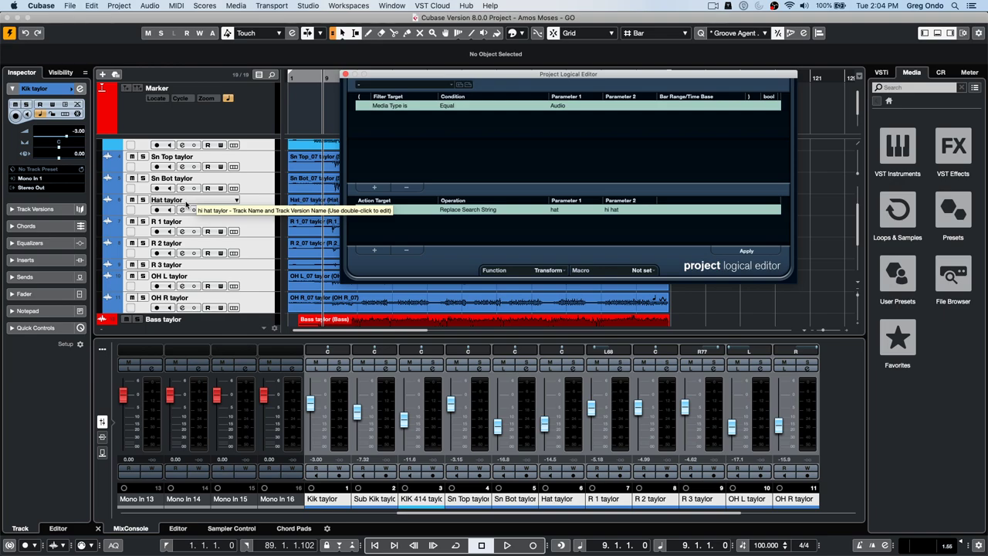
# - Add a second filter condition row, keeping Audio as its media type
pyautogui.click(375, 188)
pyautogui.click(390, 117)
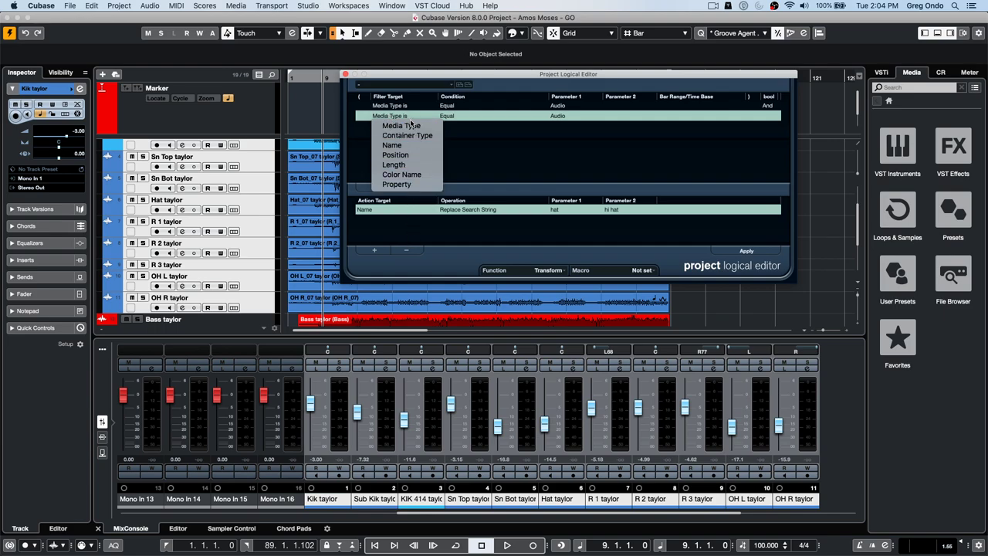
pyautogui.click(411, 126)
pyautogui.click(451, 116)
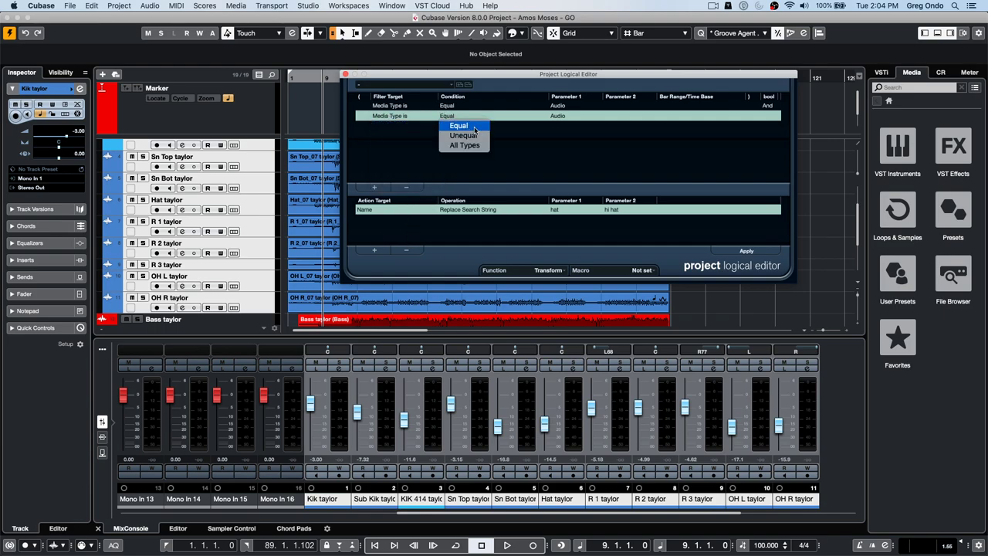
pyautogui.click(510, 126)
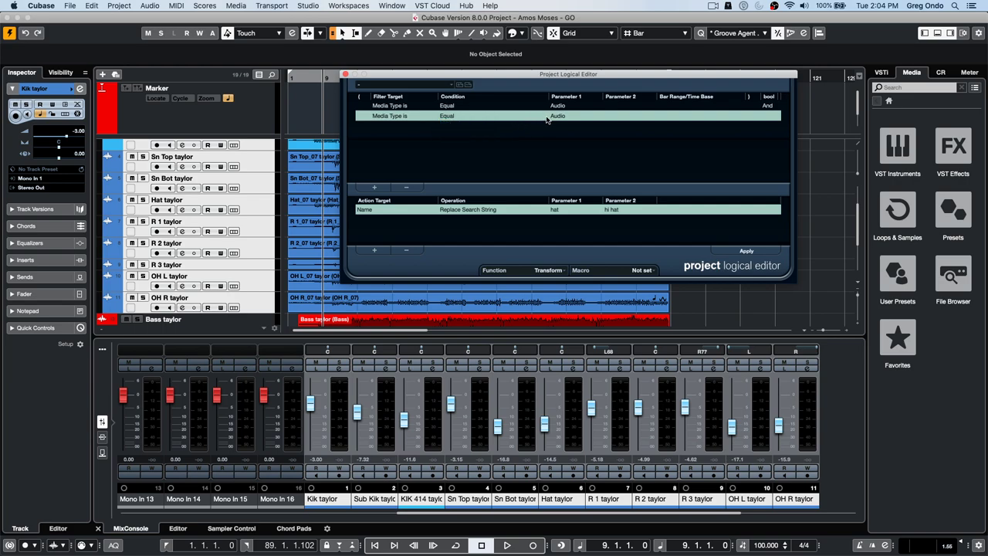
pyautogui.click(552, 118)
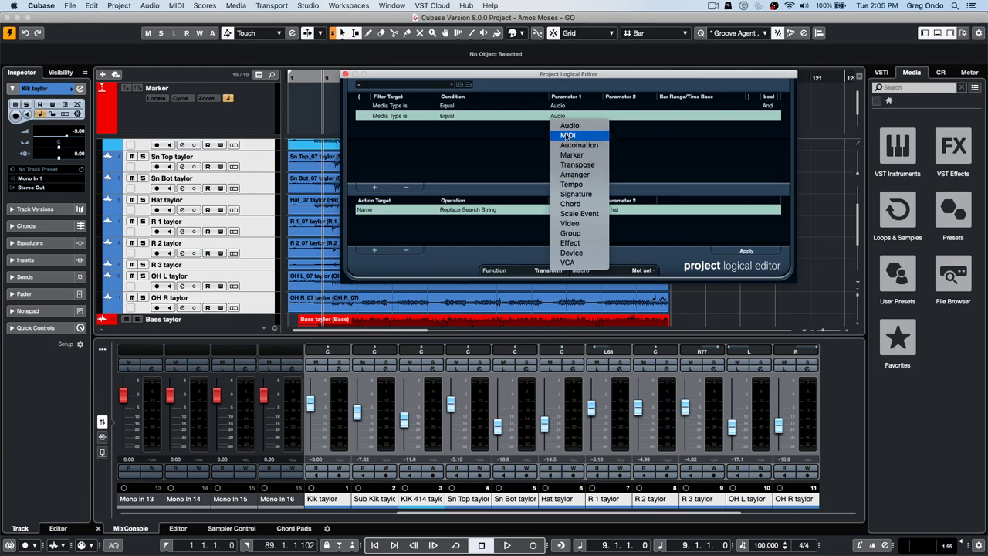
pyautogui.click(527, 140)
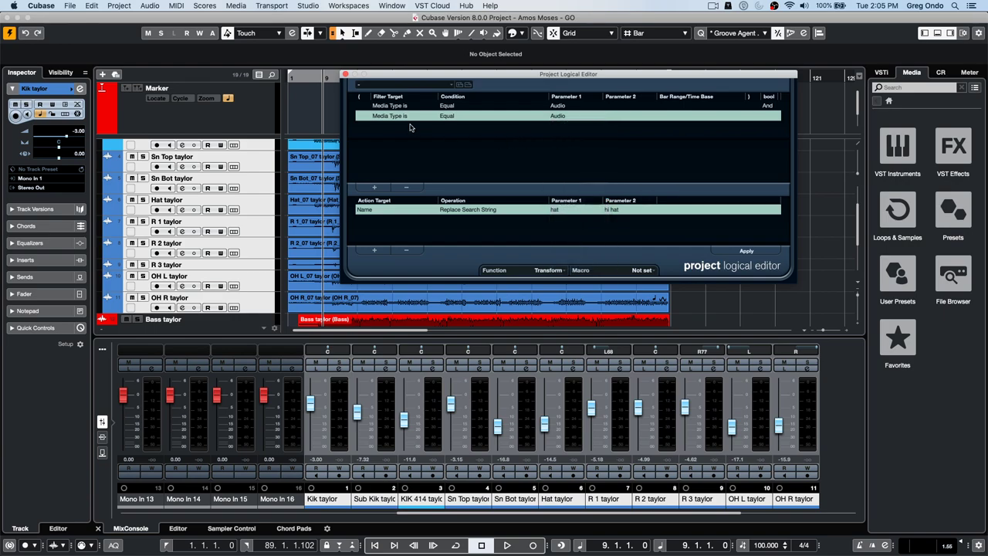
pyautogui.click(448, 116)
# - Set the second condition to Container Type Equal FolderTrack and close the Project Logical Editor
pyautogui.click(407, 117)
pyautogui.click(407, 117)
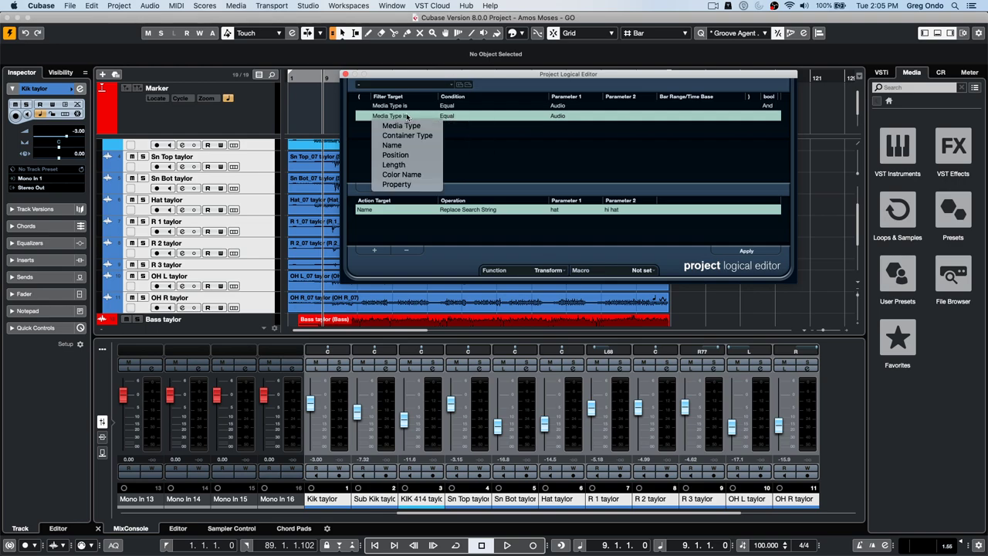
pyautogui.click(532, 121)
pyautogui.click(567, 118)
pyautogui.click(540, 123)
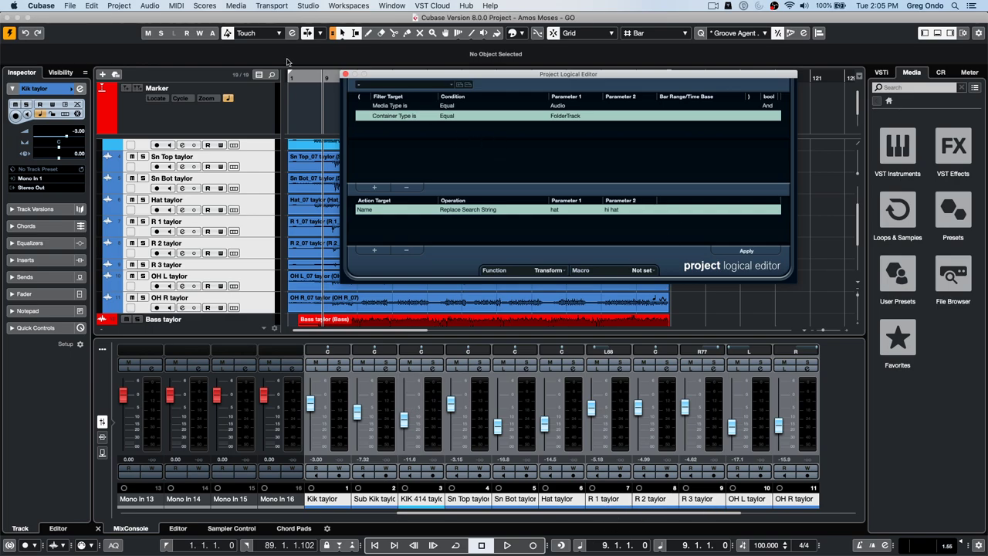
pyautogui.click(346, 74)
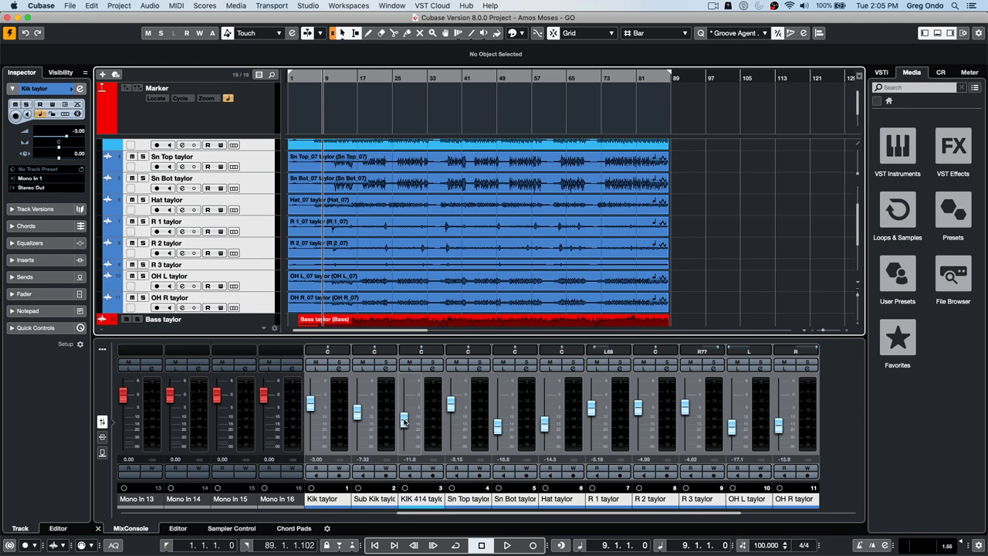
# - Adjust the KIK 414 channel fader until it reads about -9.15 dB
pyautogui.moveTo(403, 429); pyautogui.dragTo(402, 426)
pyautogui.scroll(-3, 402, 426)
pyautogui.scroll(5, 403, 425)
pyautogui.scroll(-6, 406, 422)
pyautogui.scroll(6, 407, 419)
pyautogui.scroll(-6, 410, 417)
pyautogui.scroll(8, 406, 416)
pyautogui.scroll(2, 403, 413)
pyautogui.scroll(2, 405, 413)
pyautogui.scroll(-5, 403, 419)
pyautogui.moveTo(409, 417)
pyautogui.mouseDown()
pyautogui.moveTo(405, 430)
pyautogui.moveTo(404, 405)
pyautogui.moveTo(404, 428)
pyautogui.mouseUp()
pyautogui.scroll(3, 407, 429)
pyautogui.scroll(2, 407, 430)
pyautogui.click(45, 6)
pyautogui.click(52, 34)
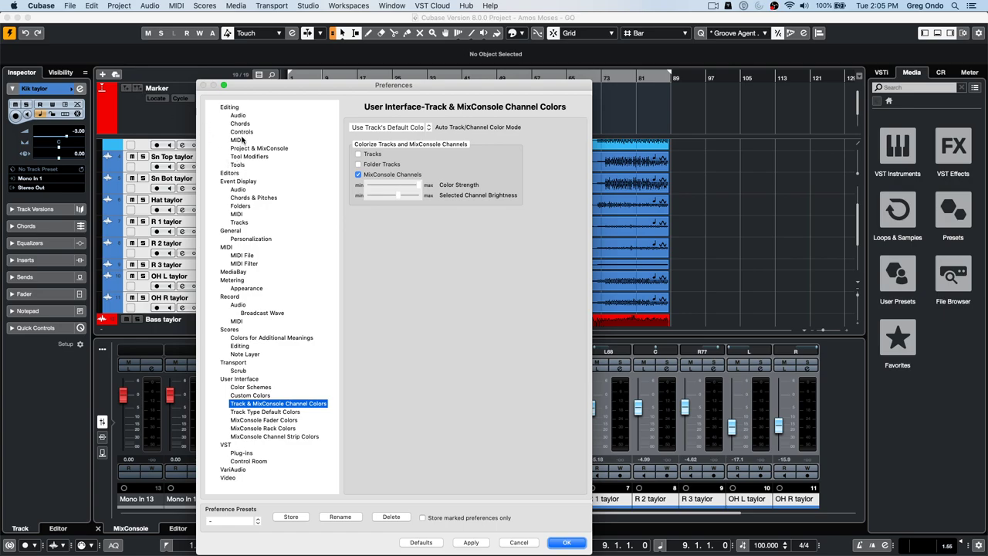
pyautogui.click(229, 108)
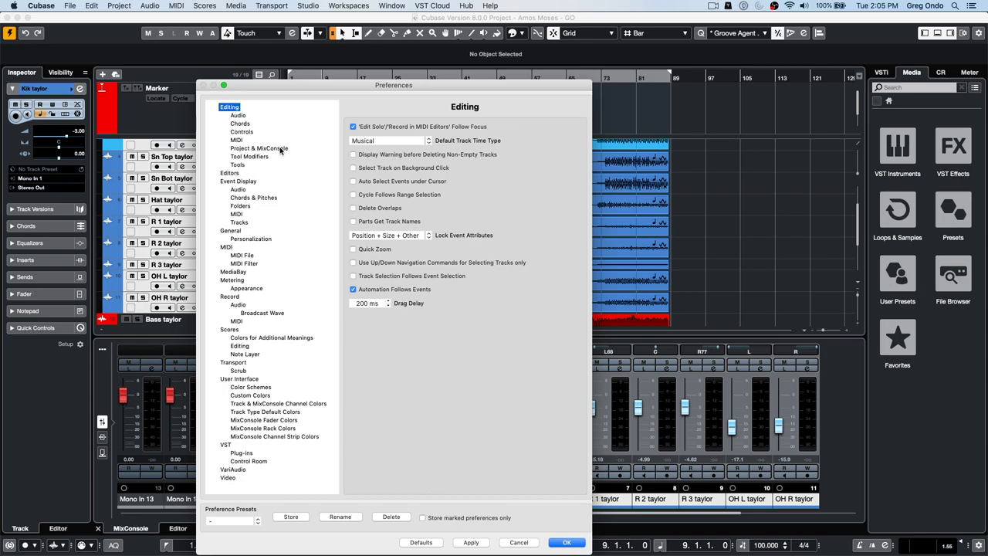
pyautogui.click(240, 157)
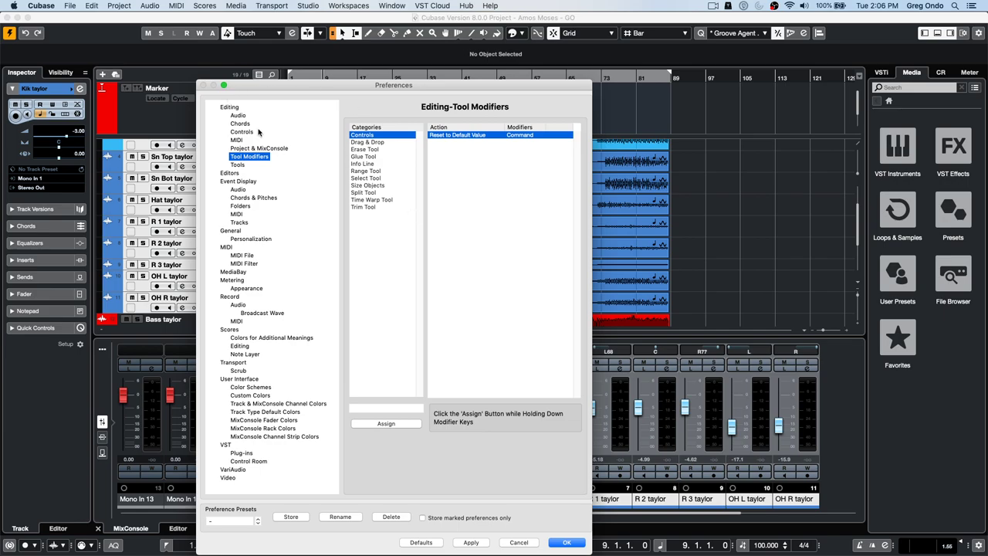
pyautogui.click(234, 109)
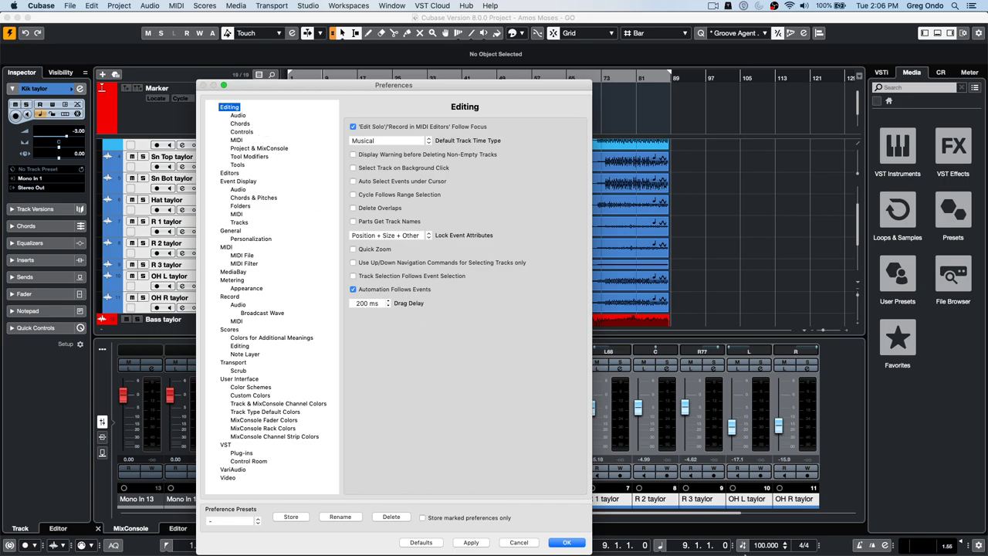
pyautogui.click(566, 543)
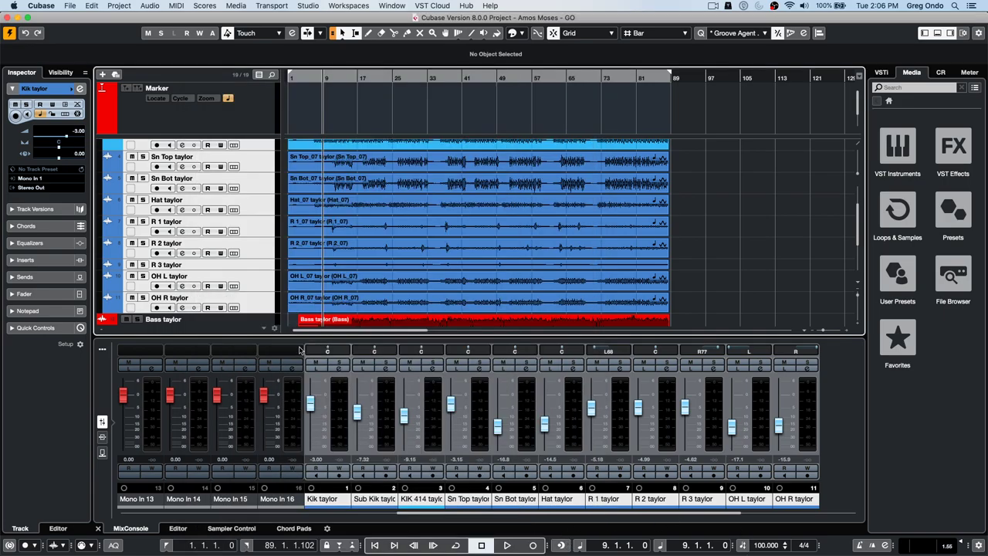
# - Raise the Sub Kik taylor channel fader to about -1.51 dB
pyautogui.scroll(-3, 361, 418)
pyautogui.scroll(8, 362, 415)
pyautogui.scroll(3, 360, 413)
pyautogui.scroll(-10, 359, 414)
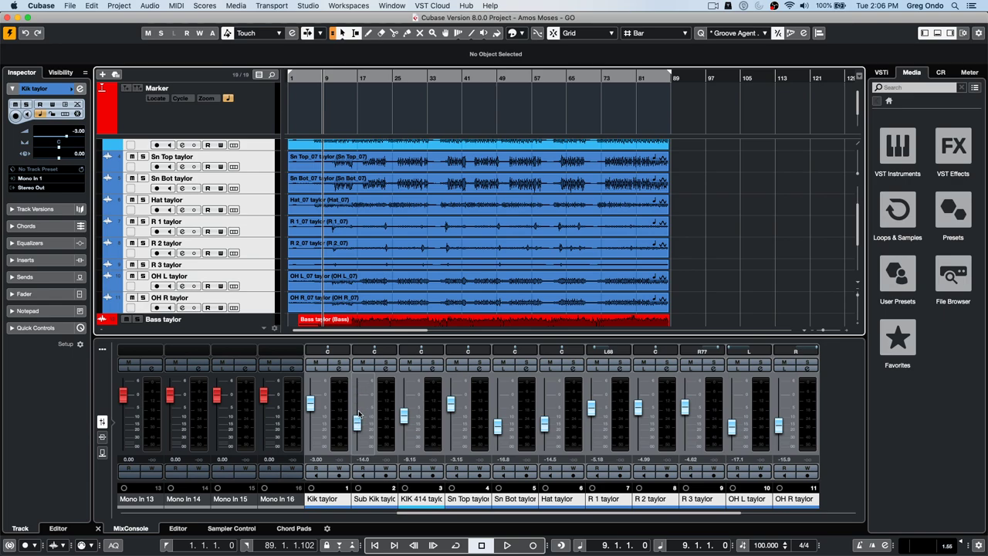
pyautogui.scroll(-3, 360, 415)
pyautogui.scroll(10, 359, 411)
pyautogui.scroll(2, 357, 406)
pyautogui.scroll(-3, 359, 409)
pyautogui.scroll(1, 360, 410)
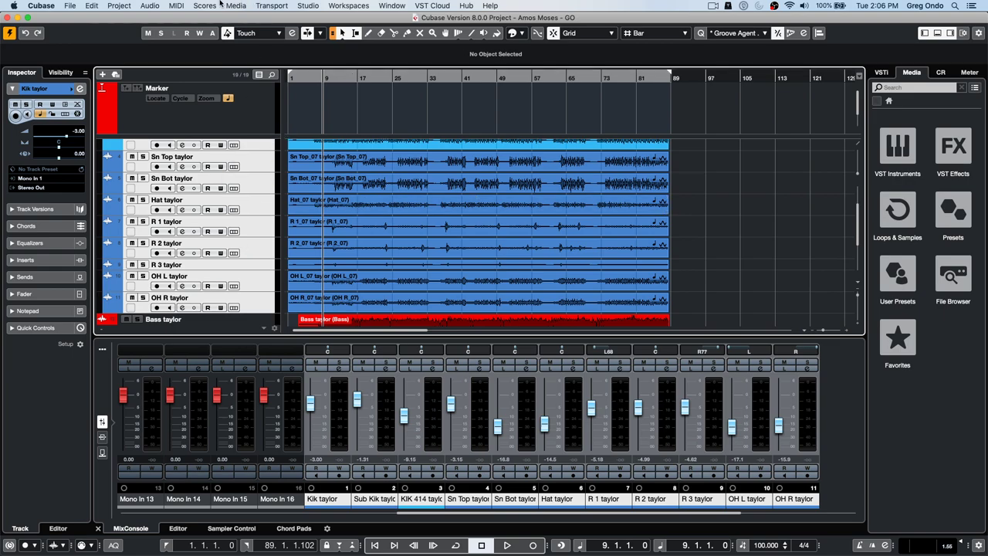
# - Disable the drum tracks in the folder, then re-enable Kik taylor and Sub Kik taylor
pyautogui.click(74, 7)
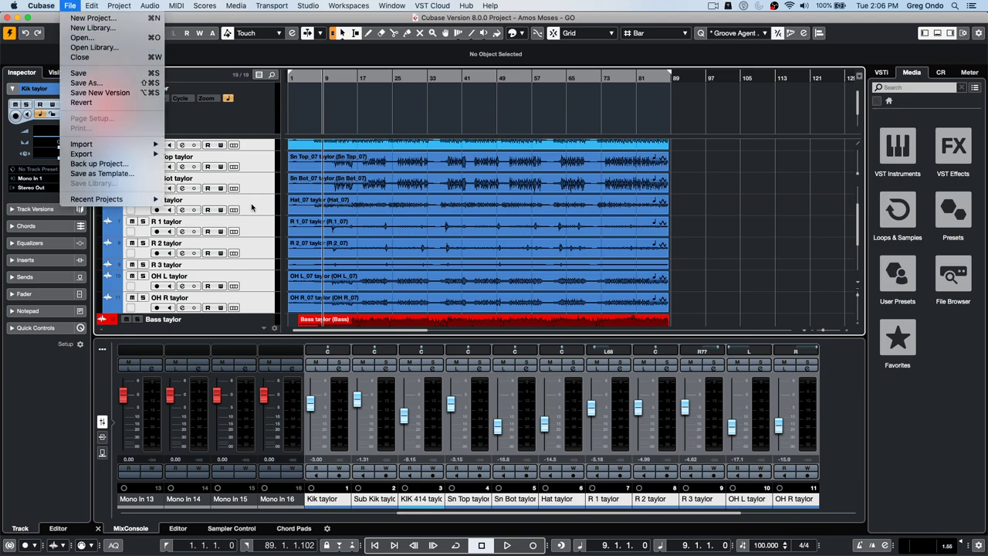
pyautogui.click(234, 158)
pyautogui.scroll(-1, 714, 187)
pyautogui.scroll(-4, 714, 188)
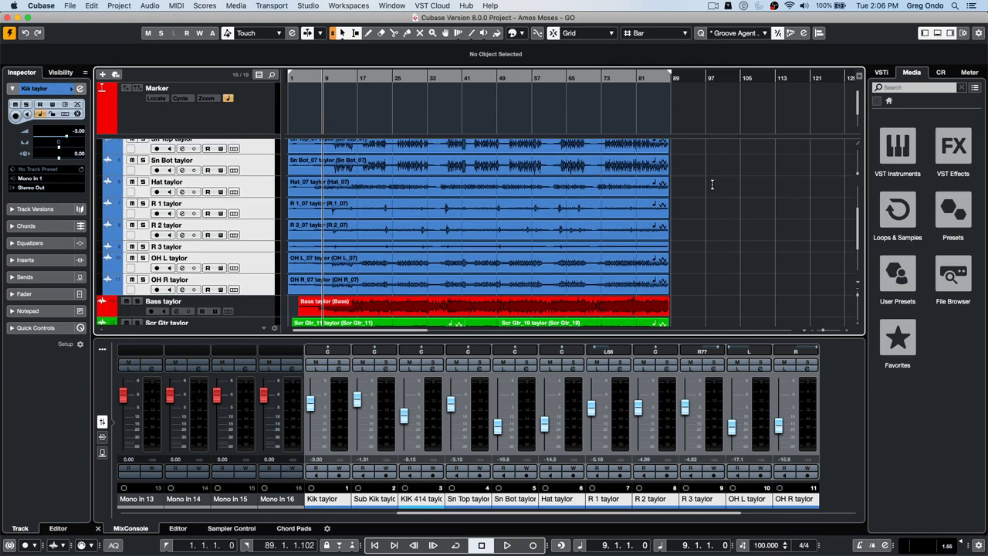
pyautogui.scroll(8, 713, 188)
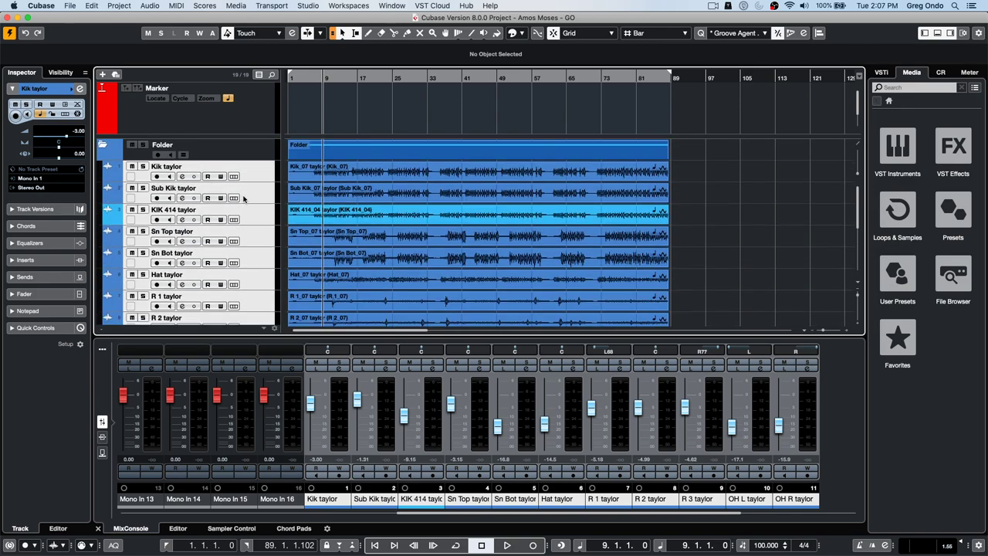
pyautogui.rightClick(259, 174)
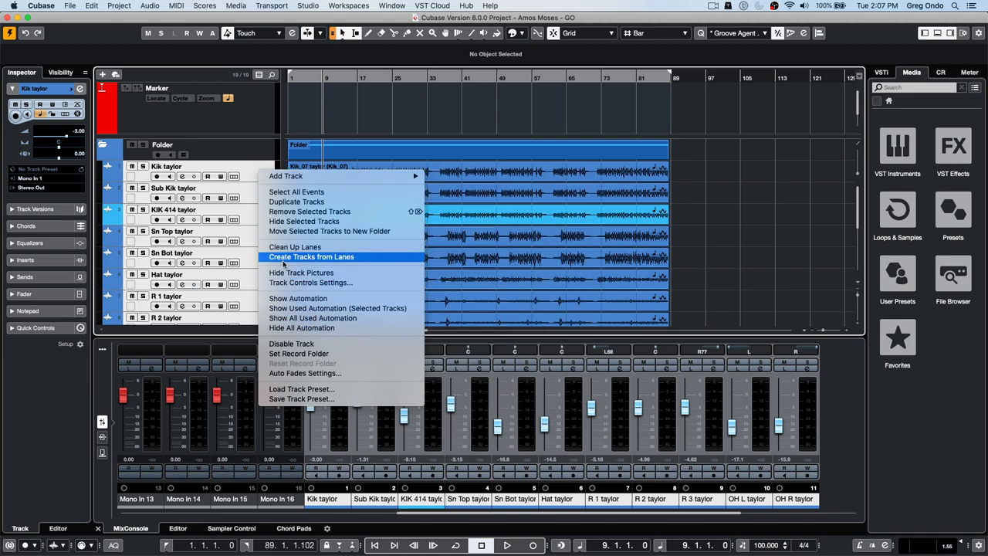
pyautogui.click(311, 344)
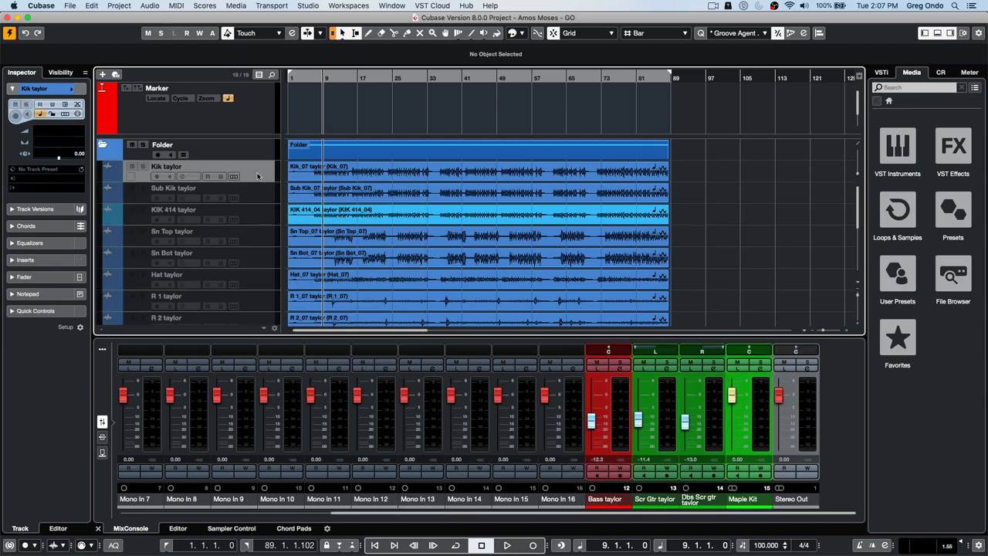
pyautogui.rightClick(258, 175)
pyautogui.click(301, 345)
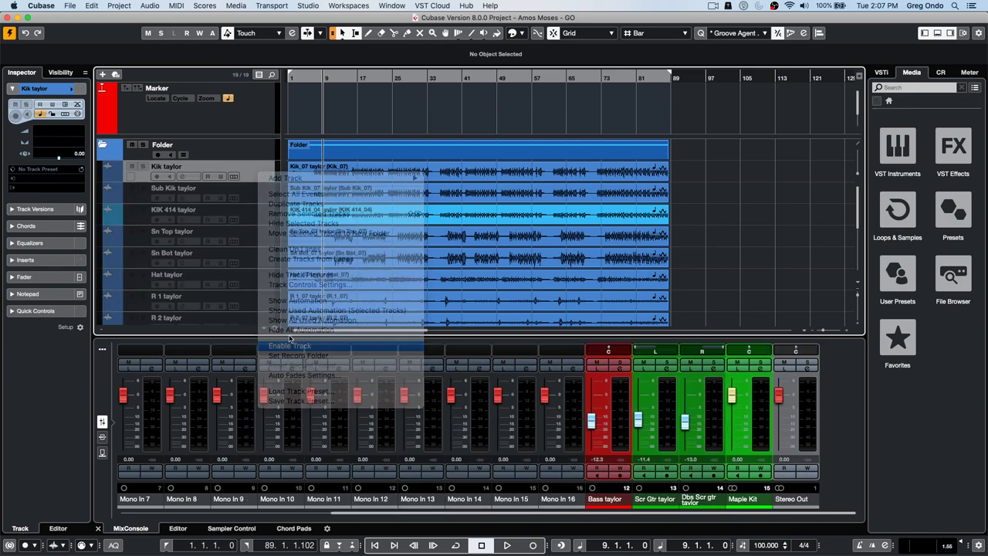
pyautogui.rightClick(262, 201)
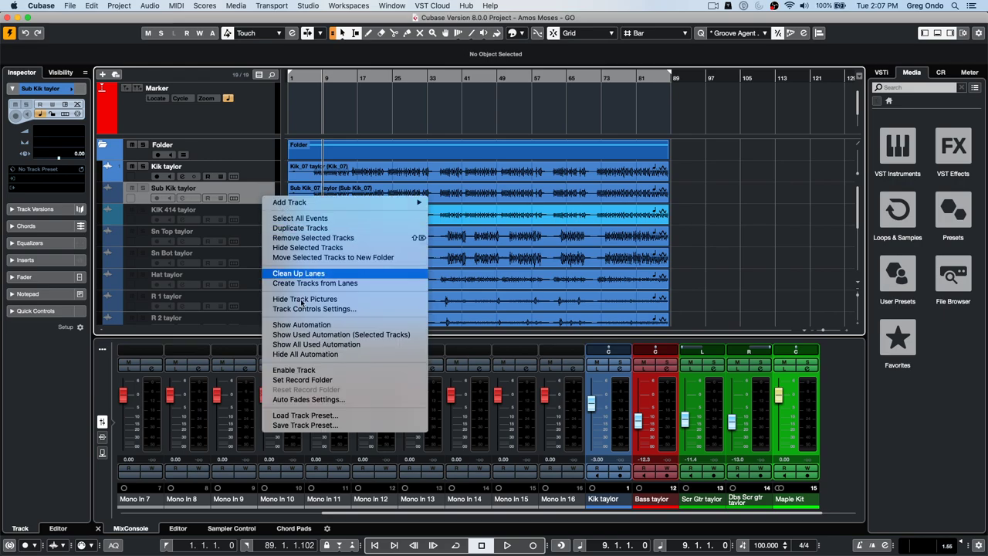
pyautogui.click(305, 370)
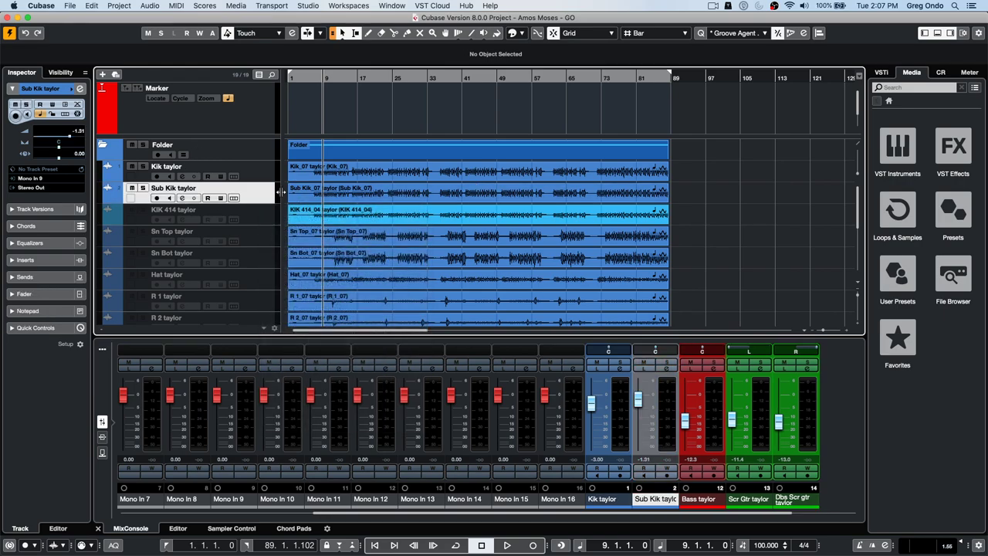
# - Re-enable KIK 414 taylor and the remaining disabled drum tracks
pyautogui.click(263, 170)
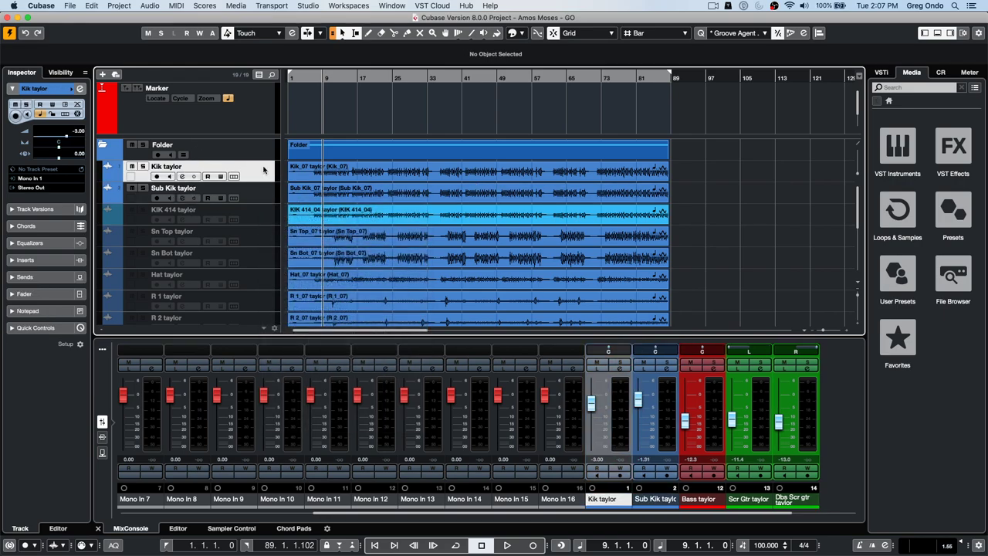
pyautogui.click(253, 211)
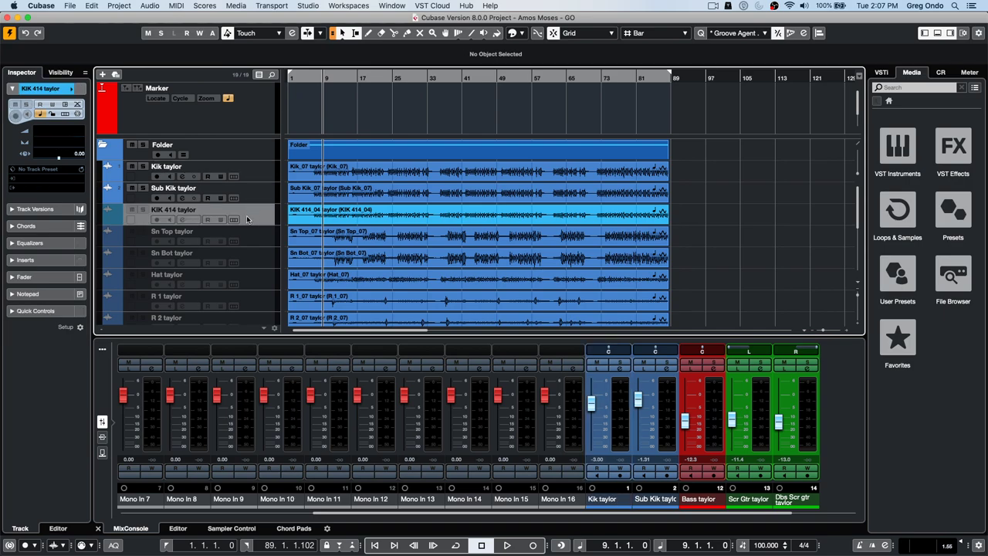
pyautogui.scroll(-5, 252, 210)
pyautogui.keyDown('shift'); pyautogui.click(246, 276); pyautogui.keyUp('shift')
pyautogui.rightClick(246, 276)
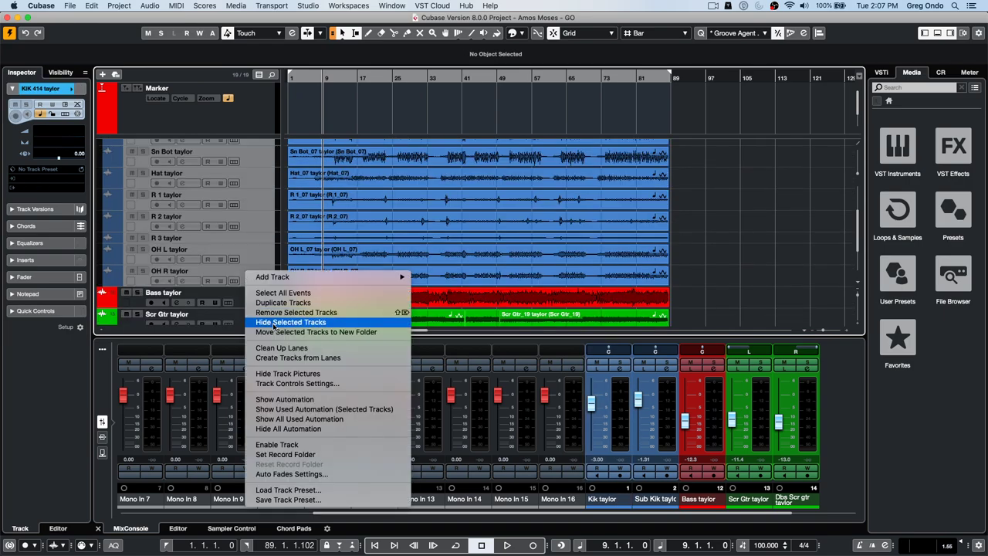
pyautogui.click(288, 444)
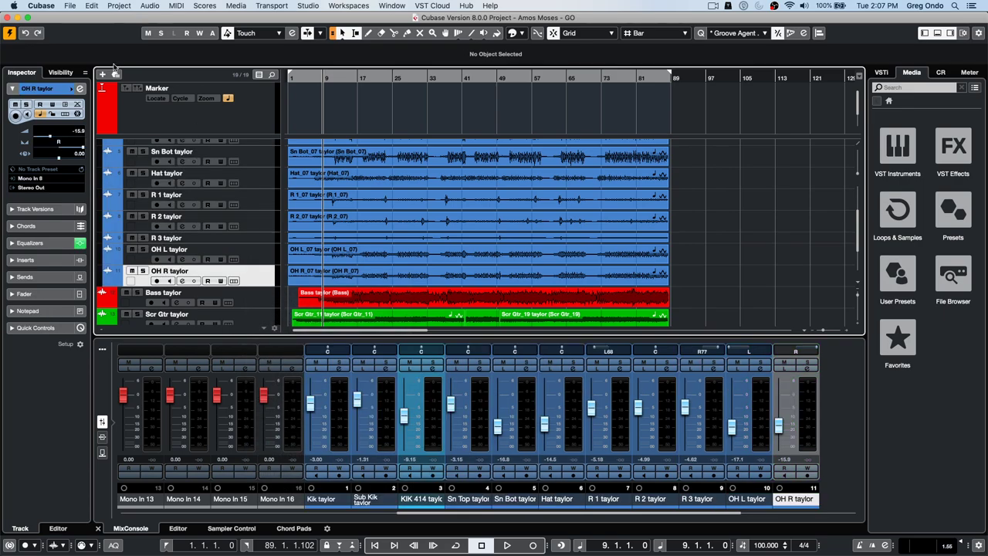
pyautogui.scroll(-3, 324, 216)
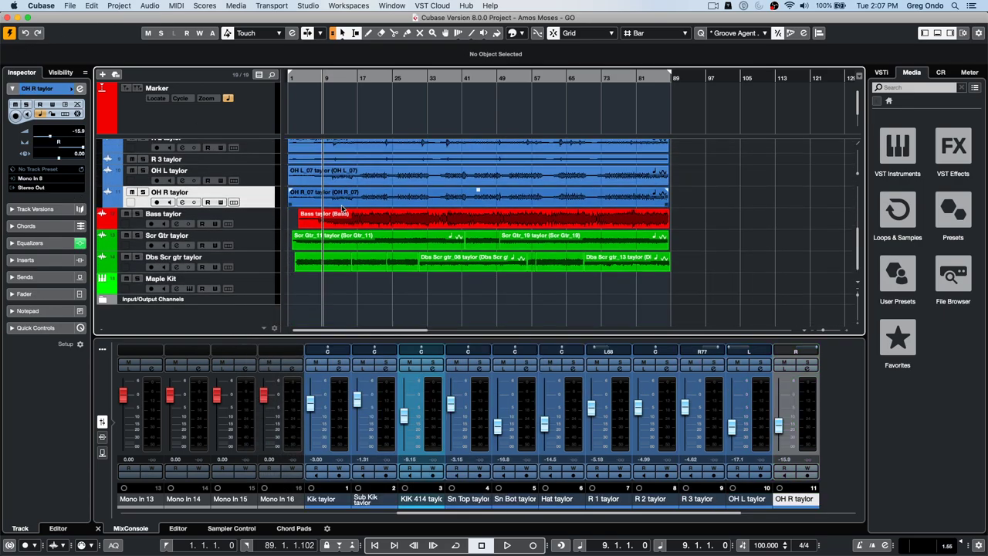
# - Add a Retrologue instrument track, load the Analog Brass preset and audition a note
pyautogui.rightClick(251, 241)
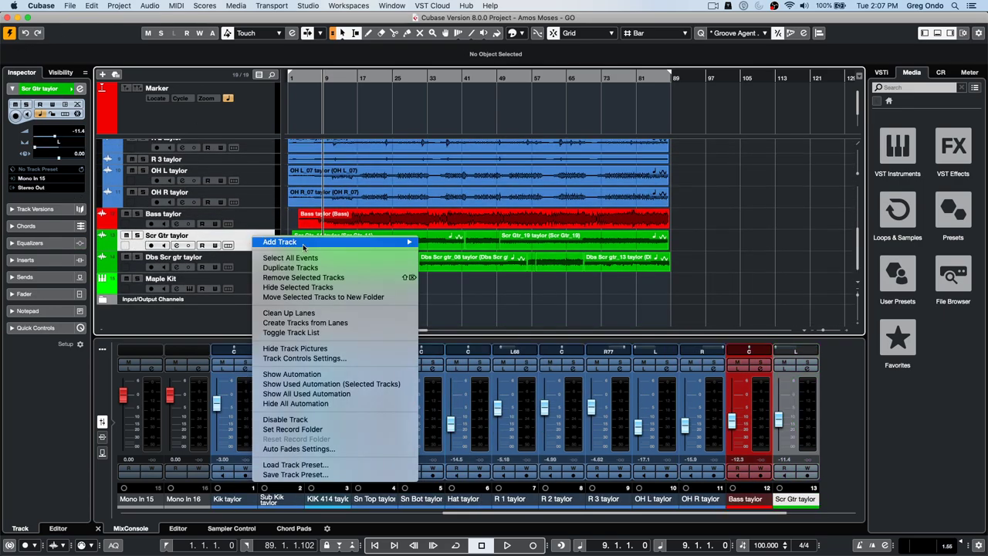
pyautogui.moveTo(350, 243)
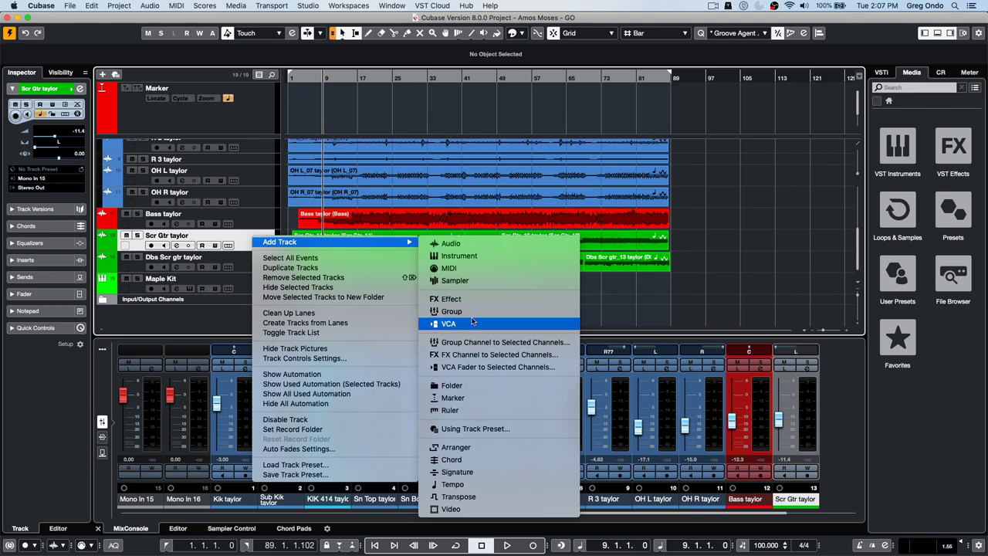
pyautogui.click(463, 256)
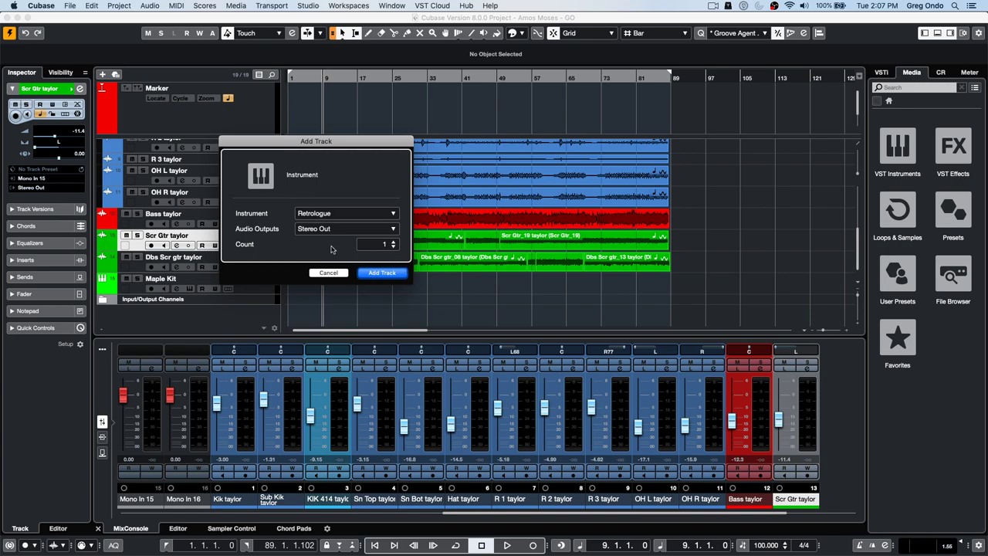
pyautogui.click(381, 274)
pyautogui.click(310, 57)
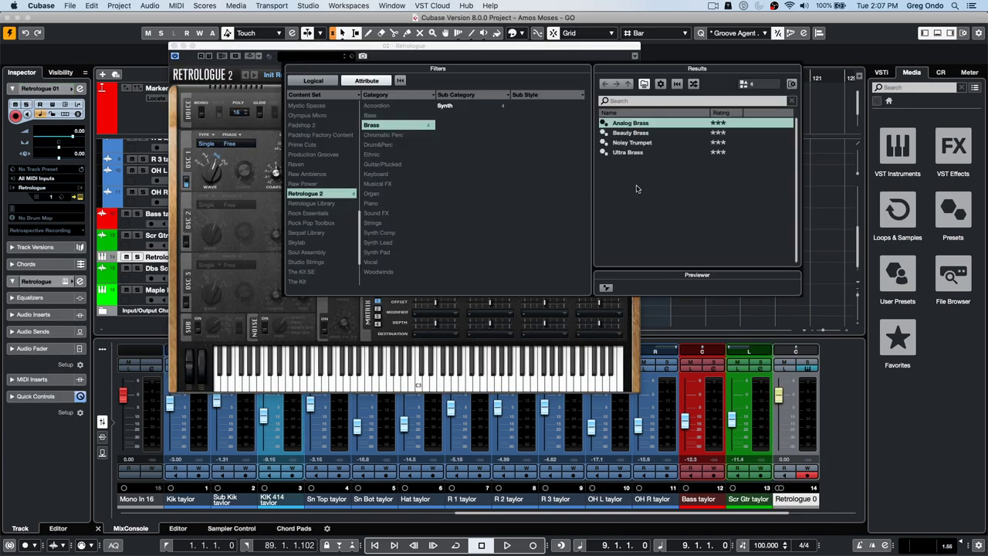
pyautogui.doubleClick(627, 122)
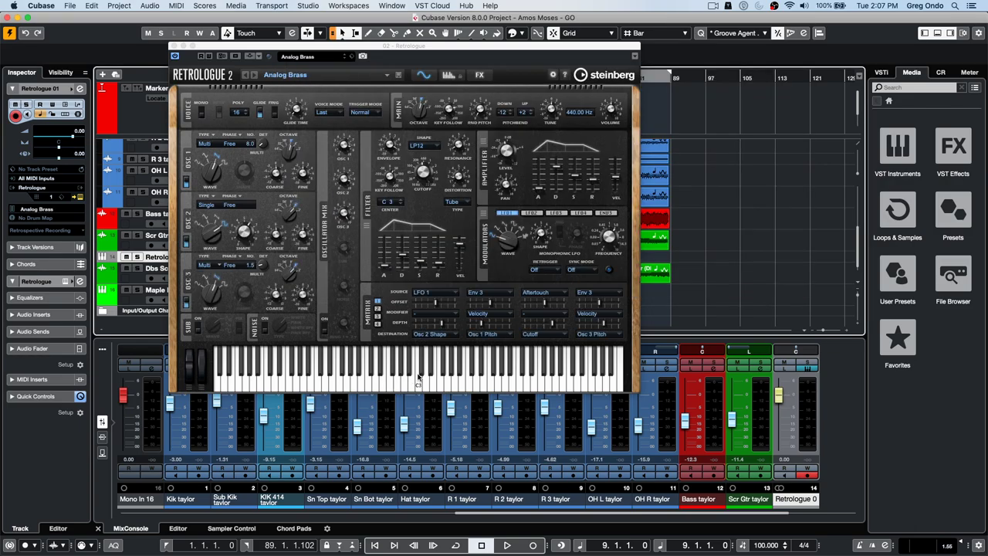
pyautogui.click(420, 378)
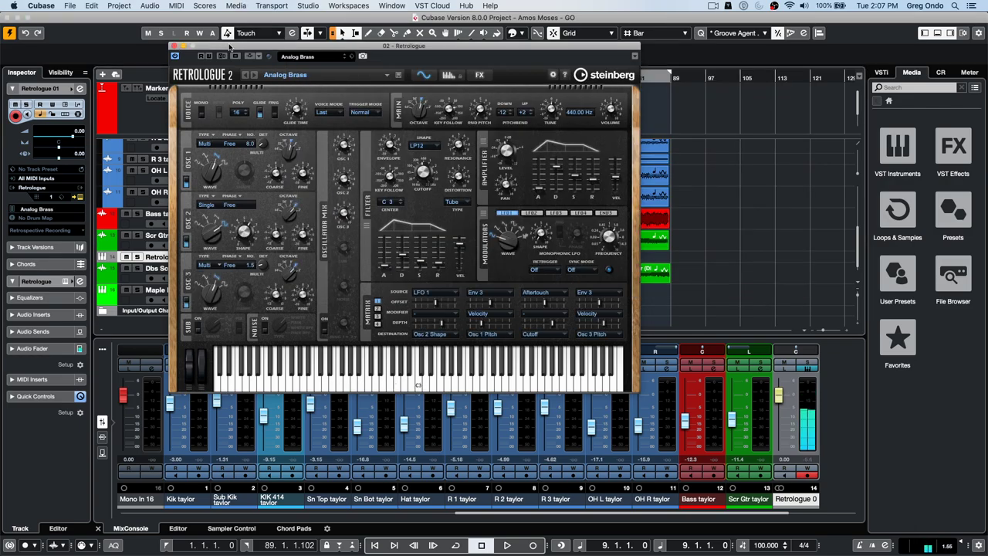
pyautogui.moveTo(233, 48); pyautogui.dragTo(552, 73)
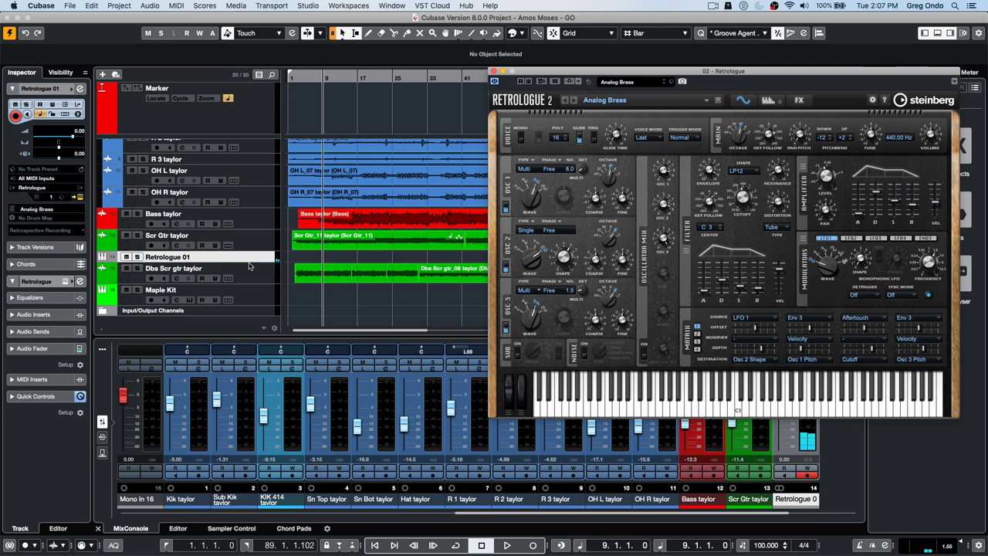
# - Save Retrologue 01 as track preset 'delete test', overwriting the existing file
pyautogui.click(107, 259)
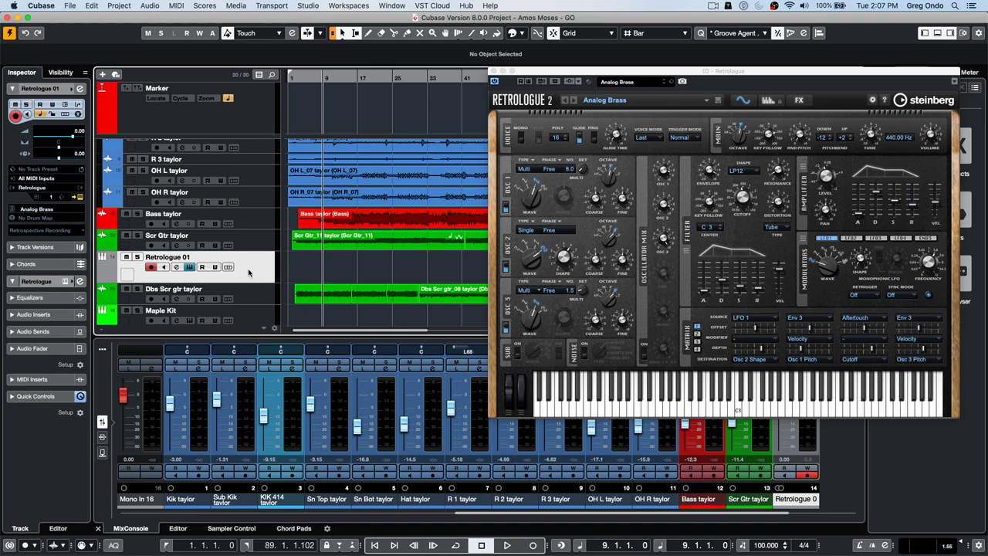
pyautogui.rightClick(249, 270)
pyautogui.moveTo(276, 274)
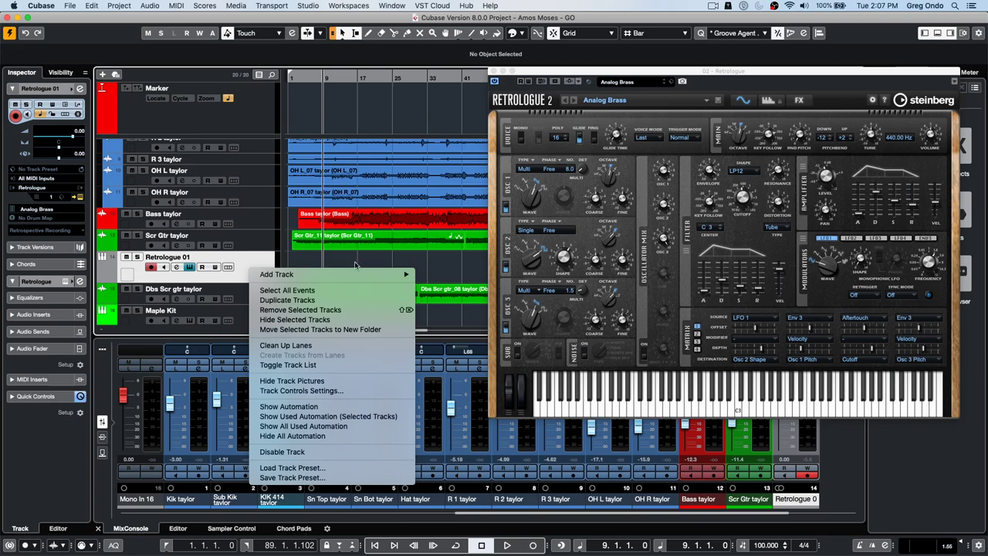
pyautogui.moveTo(342, 275)
pyautogui.click(330, 478)
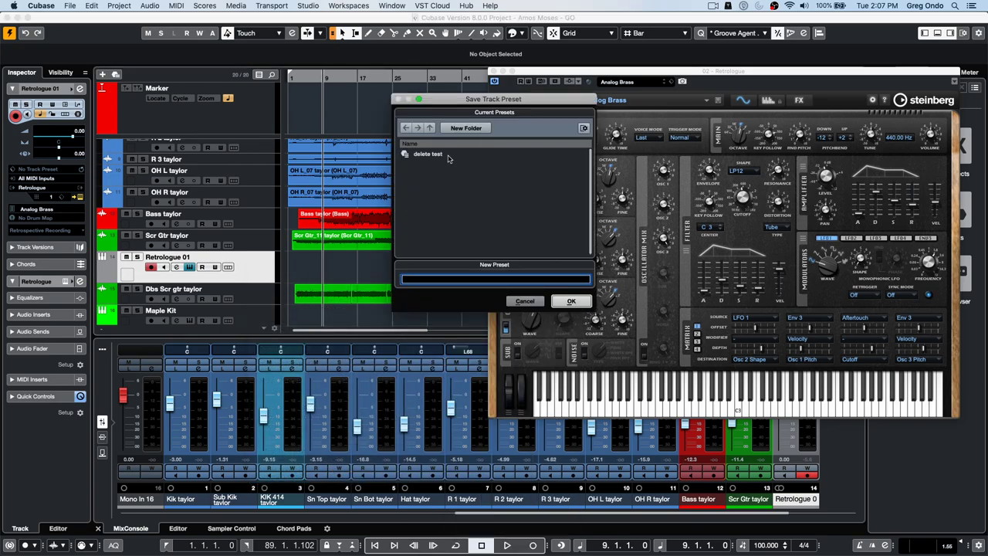
pyautogui.click(432, 154)
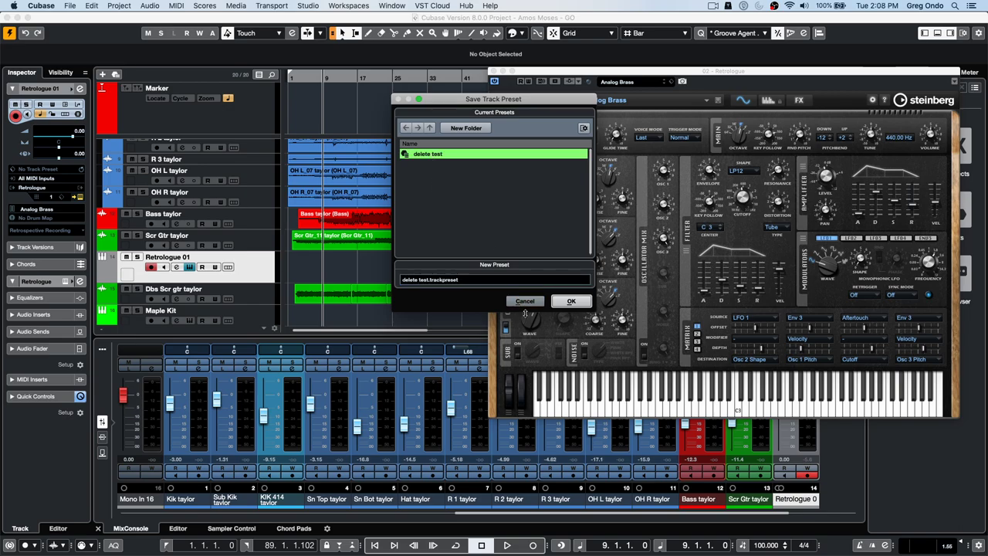
pyautogui.click(573, 302)
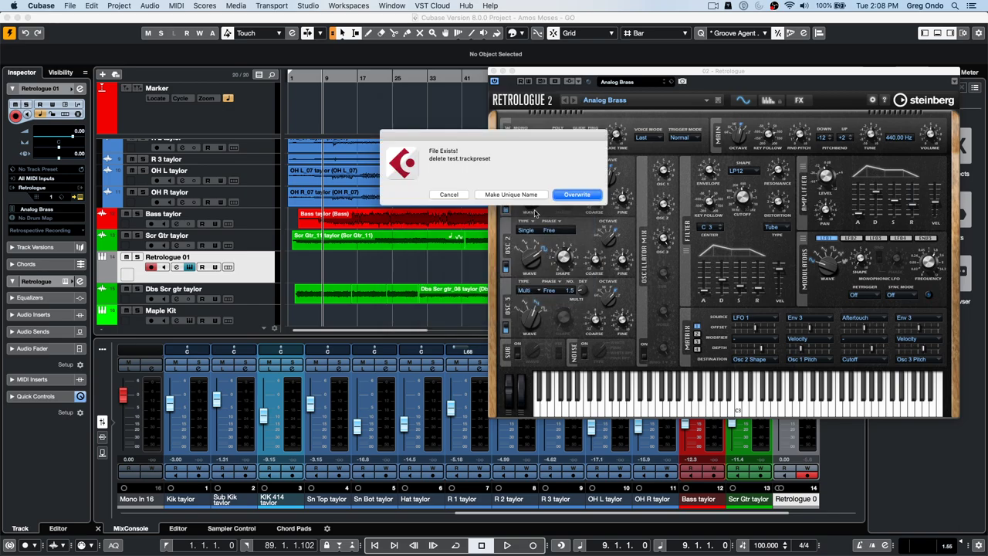
pyautogui.press('Return')
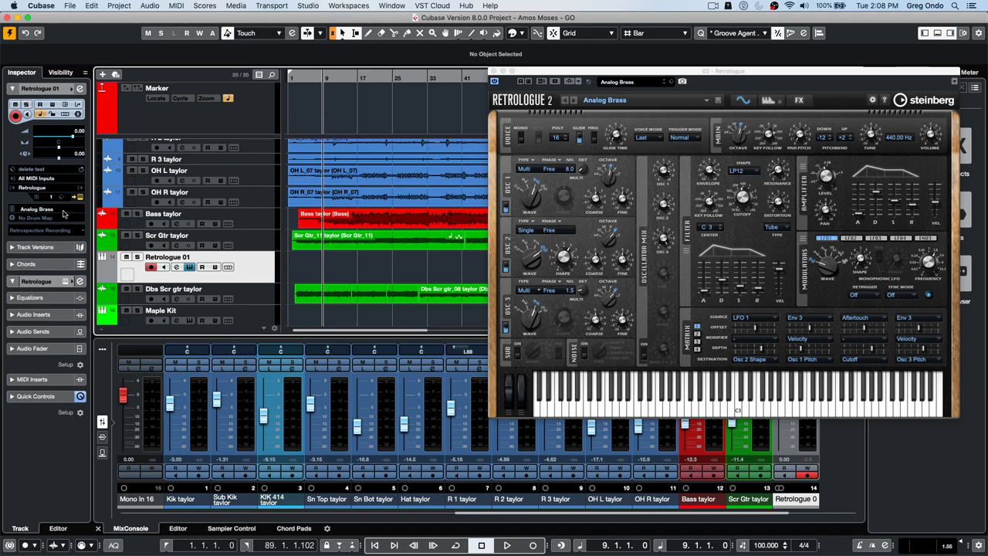
# - Browse the track presets and set the Retrologue 01 track's instrument to none
pyautogui.click(58, 169)
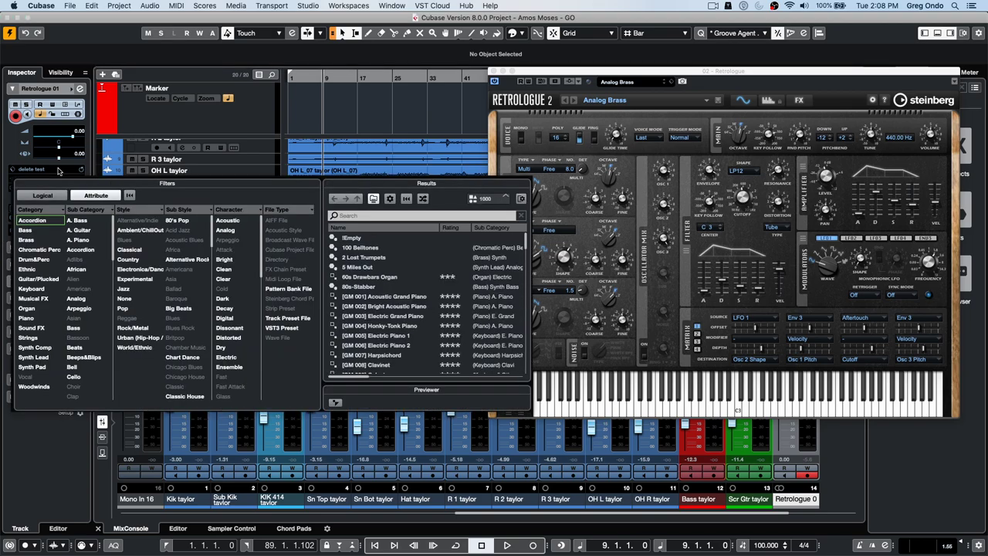
pyautogui.click(58, 168)
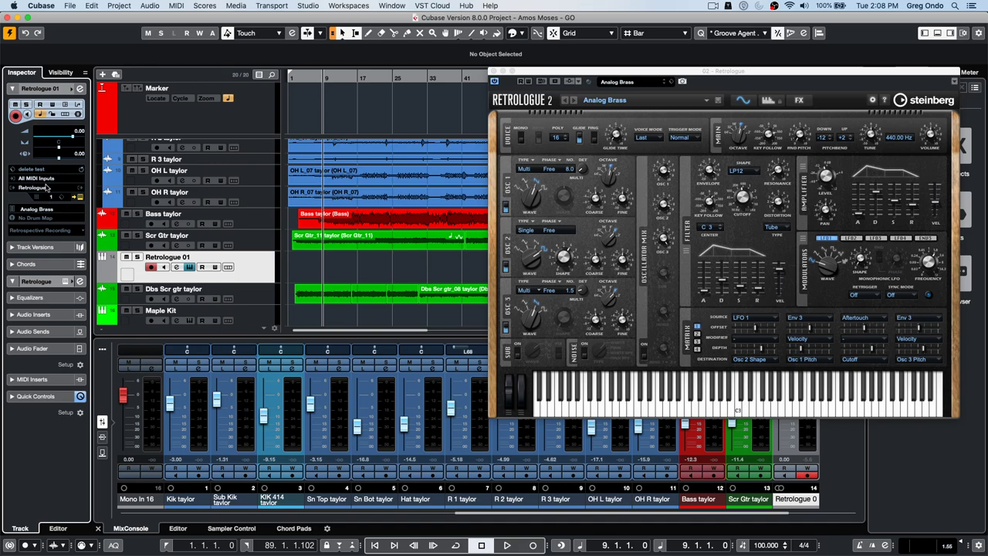
pyautogui.click(47, 187)
pyautogui.click(60, 217)
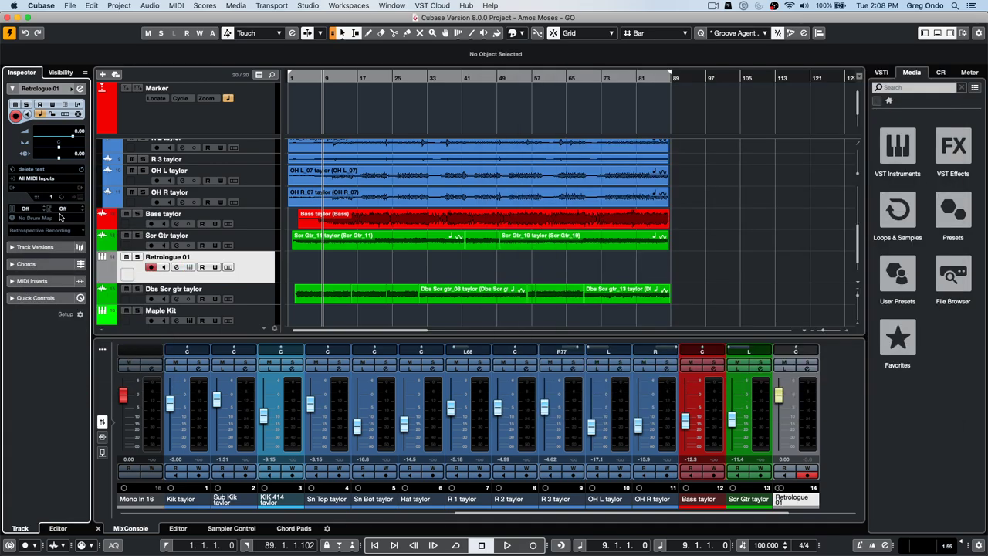
pyautogui.click(40, 171)
pyautogui.click(40, 171)
pyautogui.rightClick(45, 174)
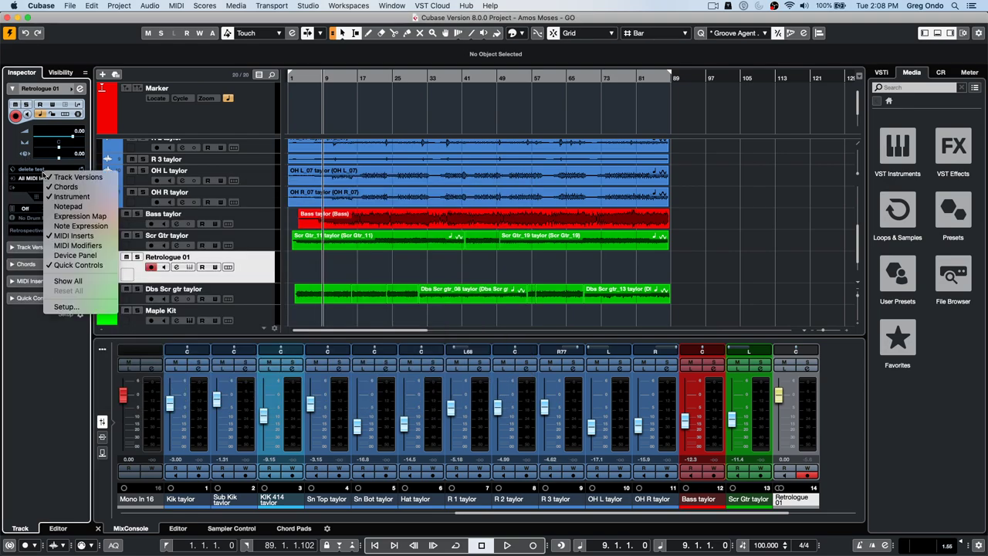
pyautogui.click(18, 166)
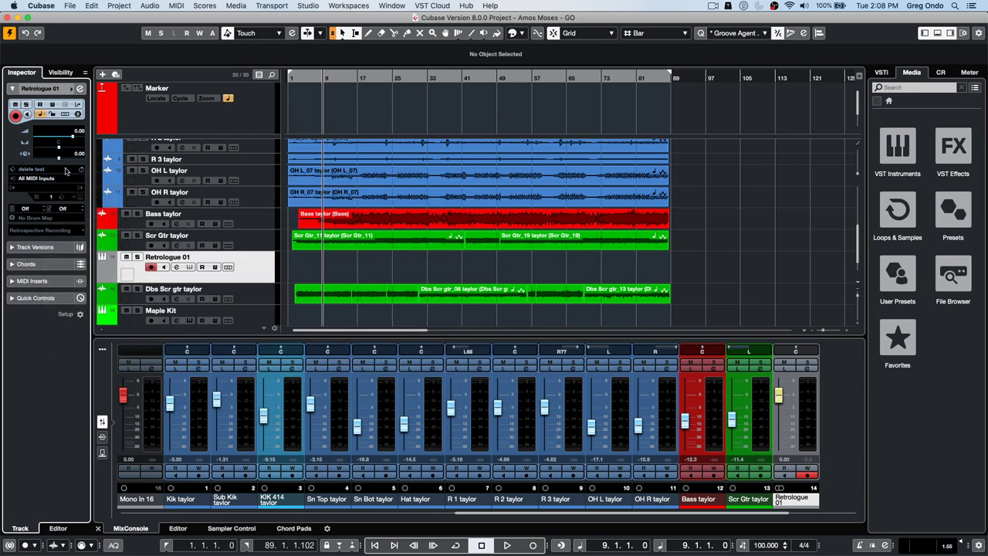
# - Reload the 'delete test' track preset to restore Retrologue with the Analog Brass sound
pyautogui.click(83, 171)
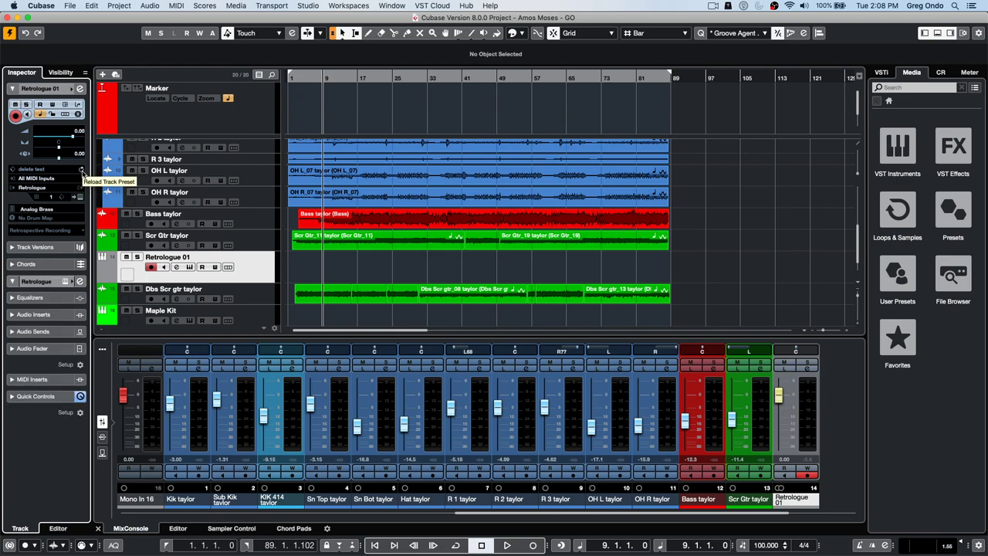
pyautogui.click(34, 188)
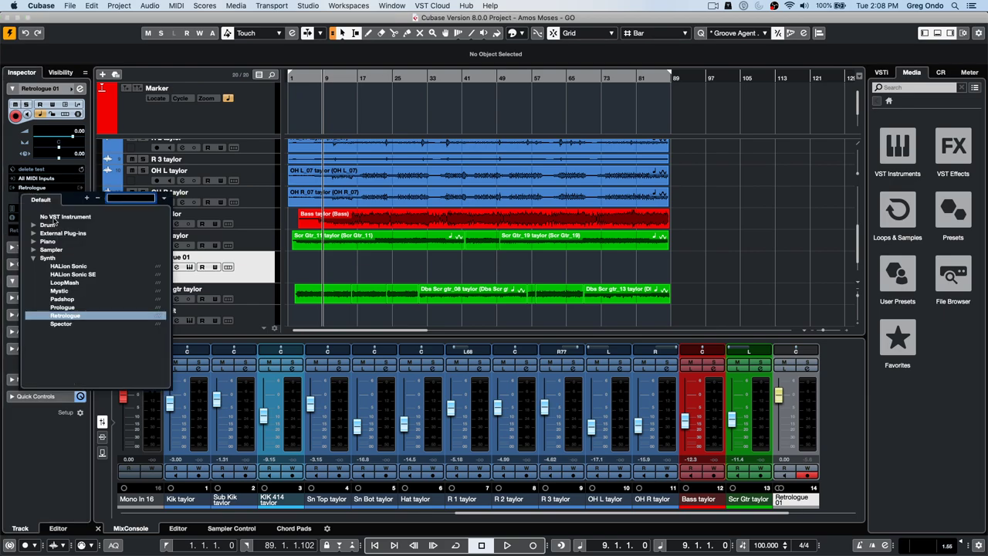
pyautogui.click(55, 219)
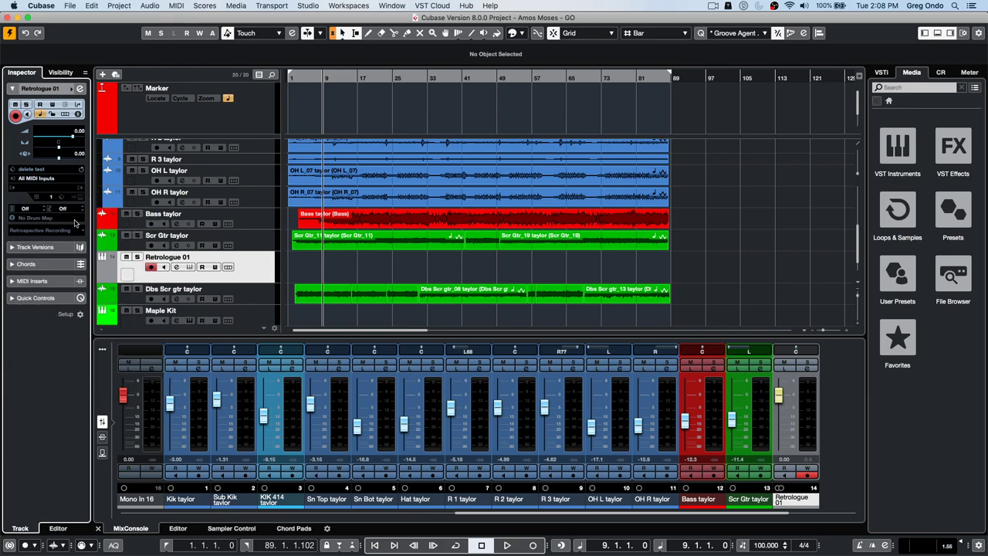
pyautogui.click(82, 170)
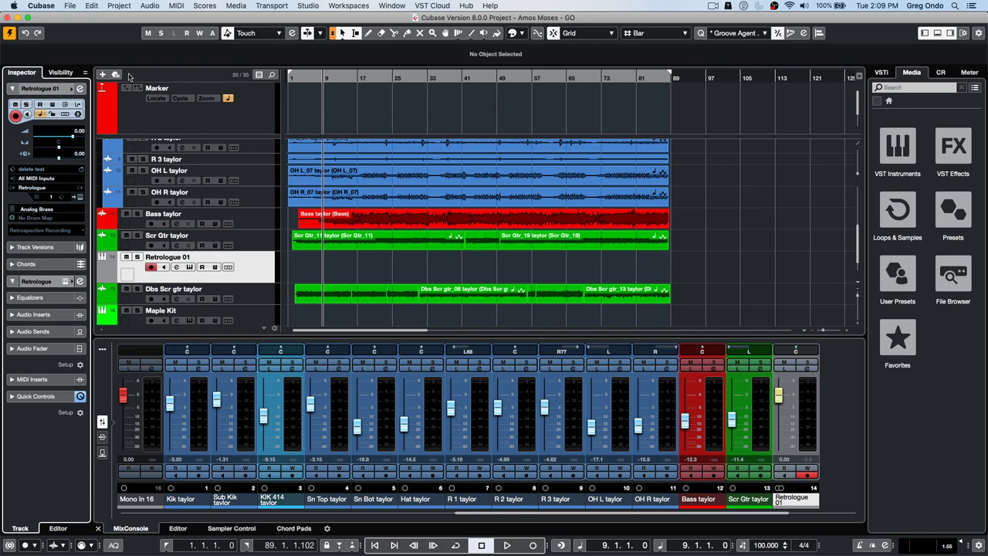
# - Select the Scr Gtr and OH R tracks and move the playback position back to bar 1
pyautogui.click(263, 239)
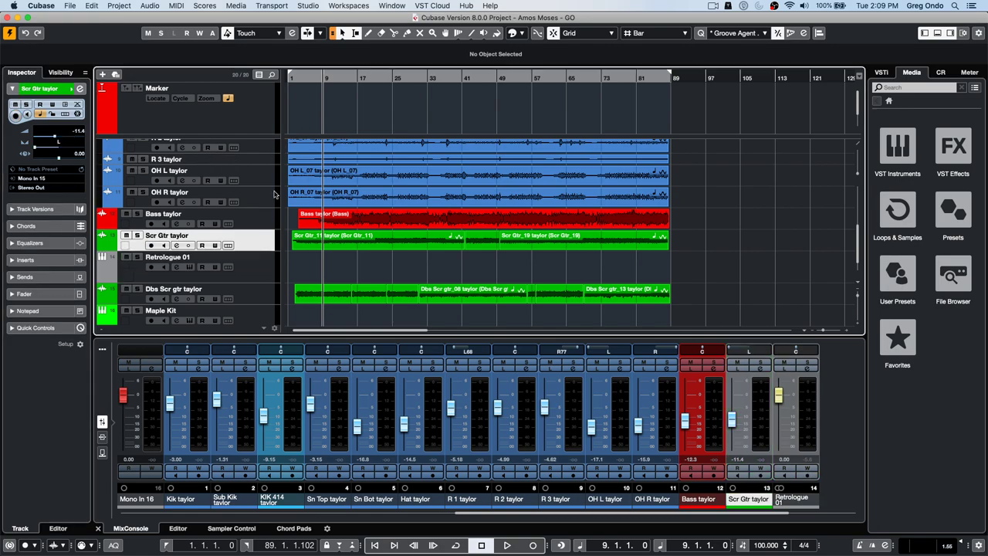
pyautogui.click(72, 6)
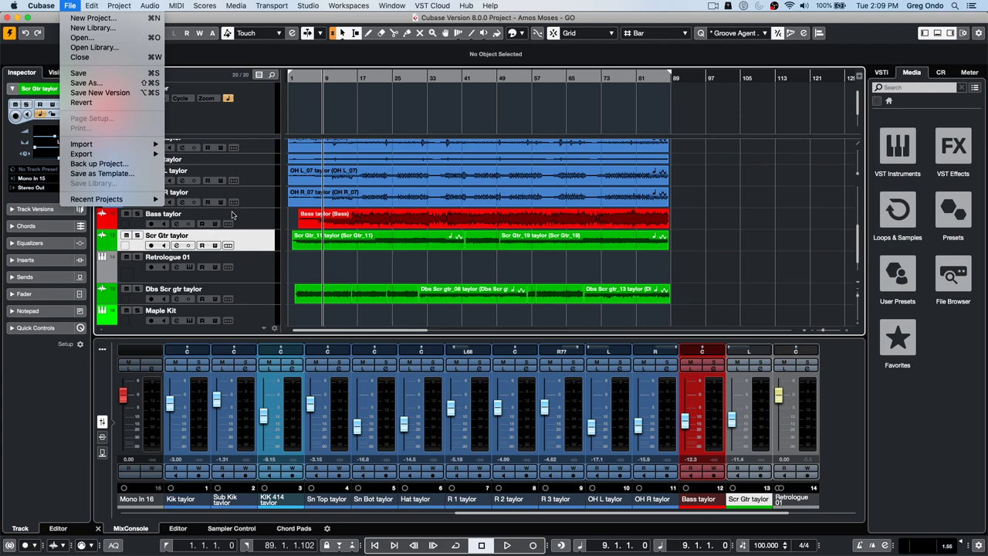
pyautogui.click(261, 197)
pyautogui.click(261, 197)
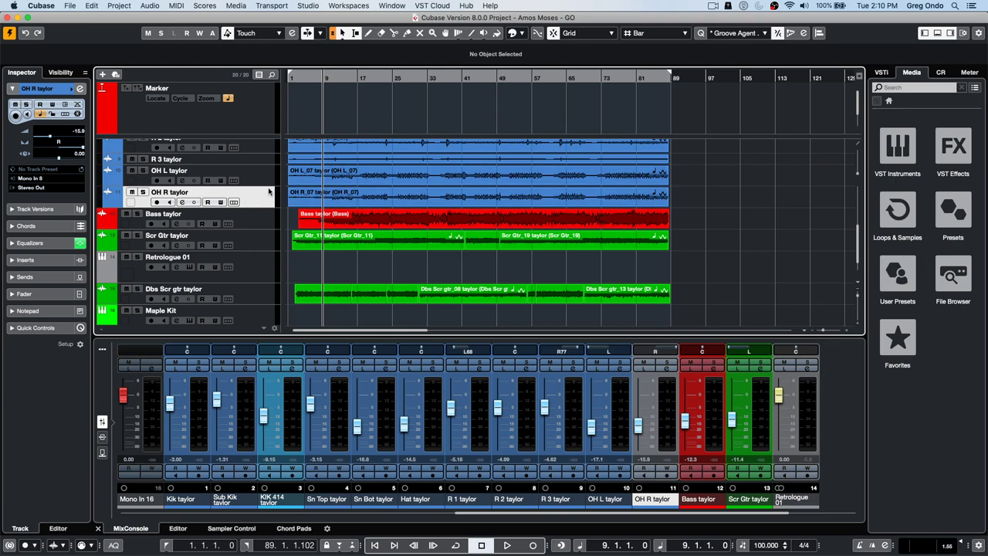
pyautogui.click(71, 6)
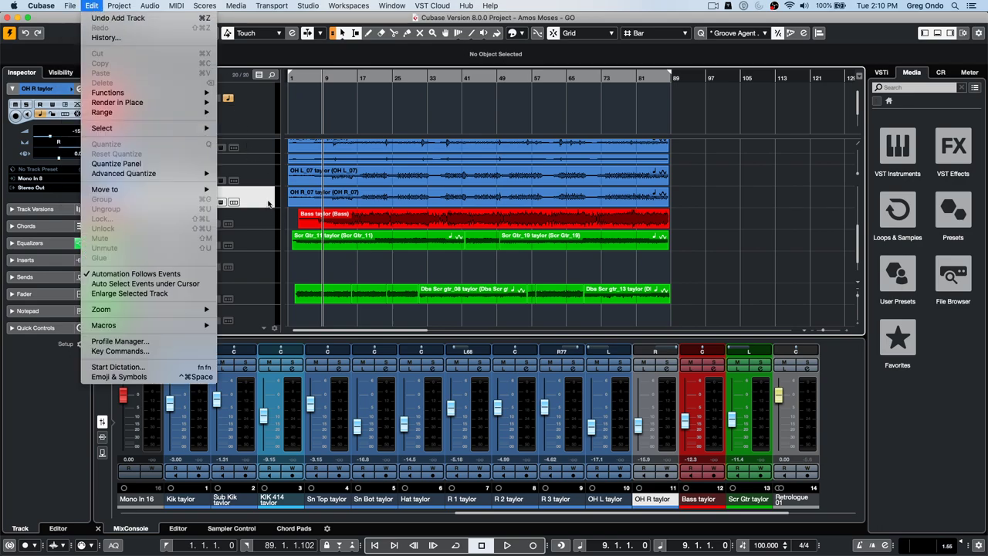
pyautogui.click(290, 65)
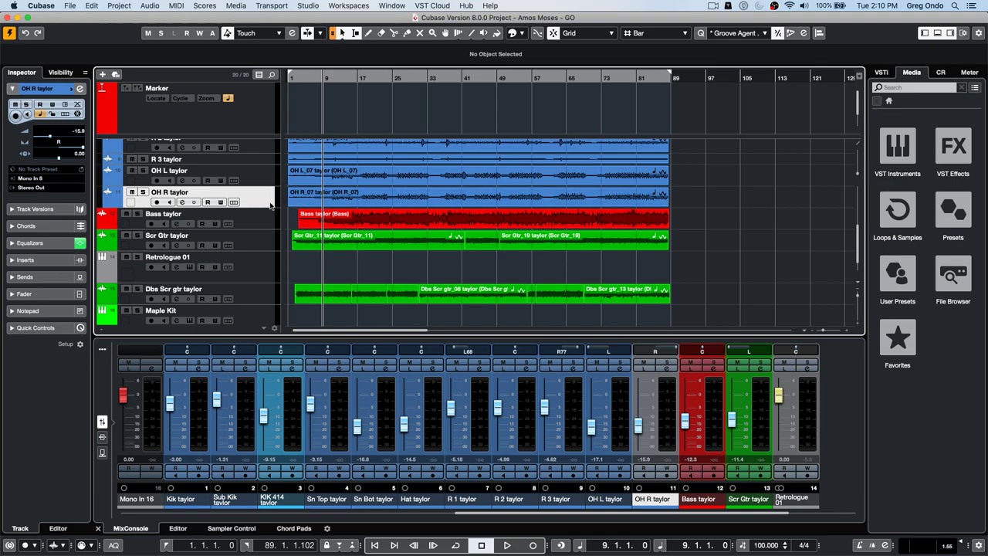
pyautogui.moveTo(301, 78); pyautogui.dragTo(174, 81)
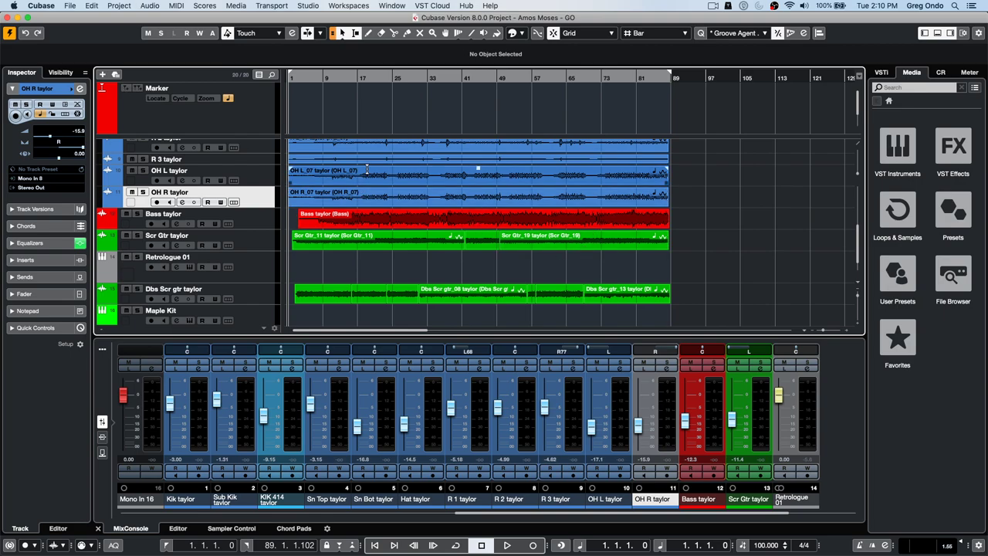
# - Open the Cubase Preferences dialog at the Editing page
pyautogui.click(76, 6)
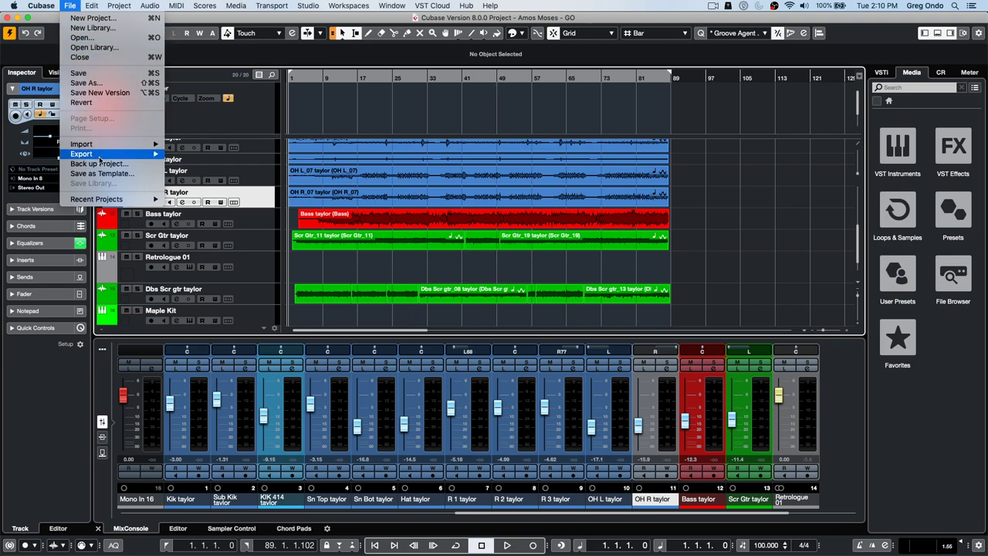
pyautogui.moveTo(99, 158)
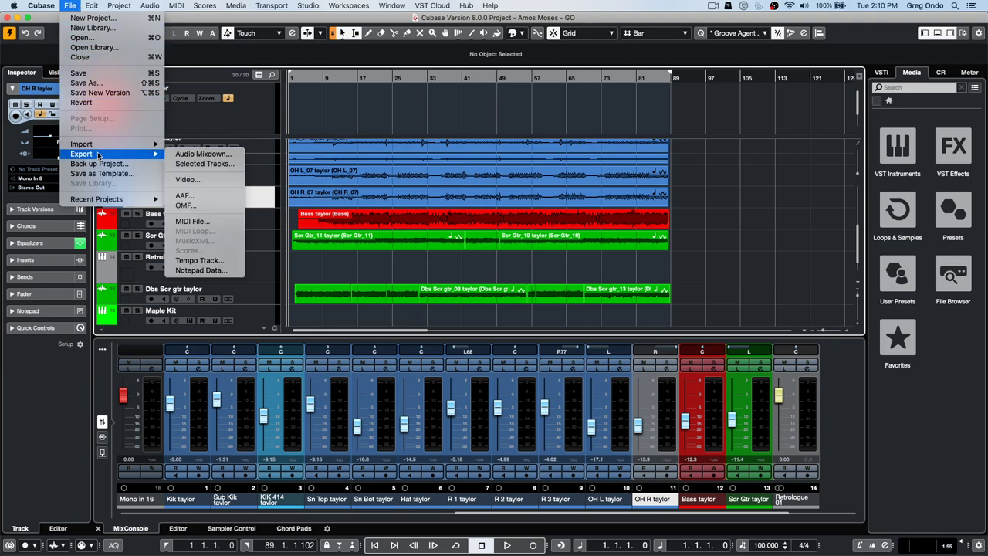
pyautogui.moveTo(41, 6)
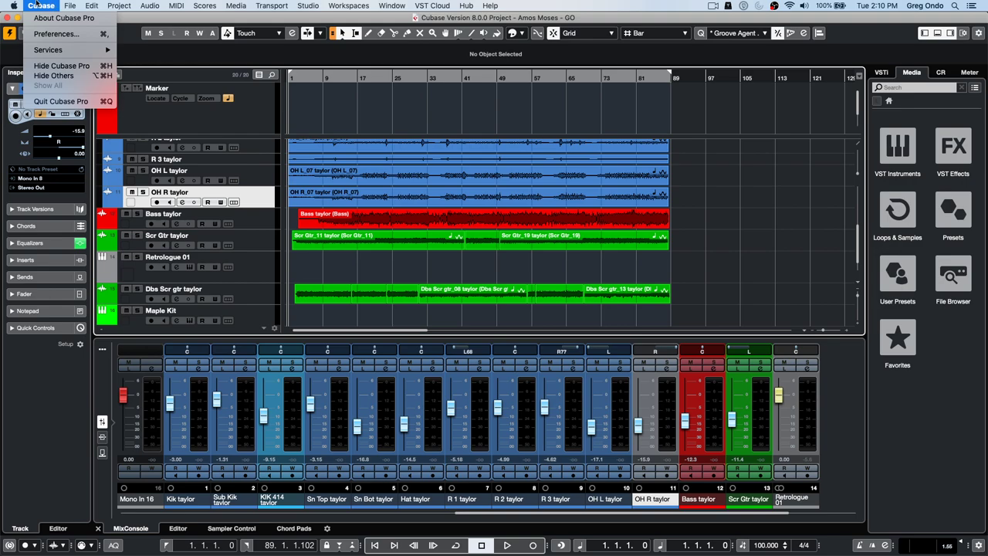
pyautogui.click(48, 34)
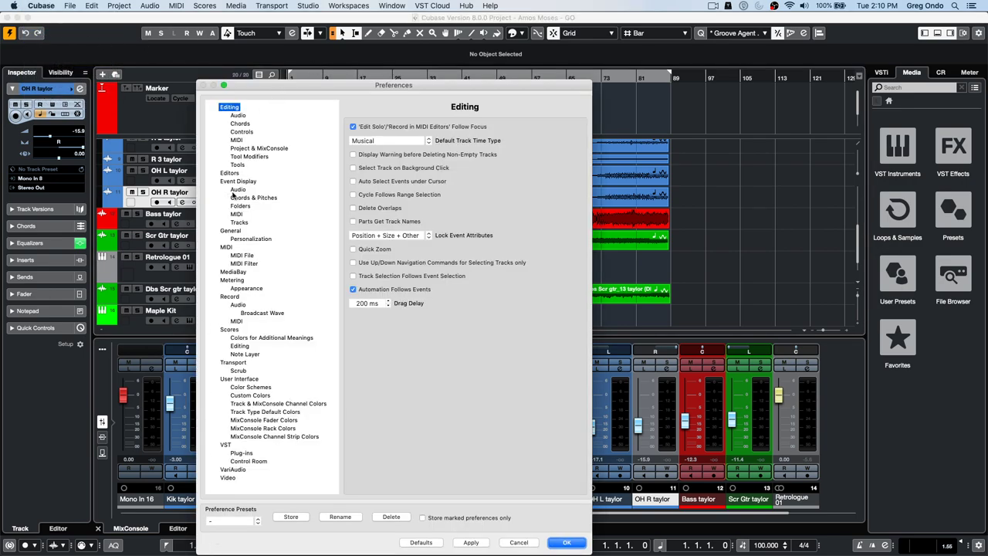
# - Review the MIDI preferences page, then close Preferences with OK
pyautogui.click(224, 249)
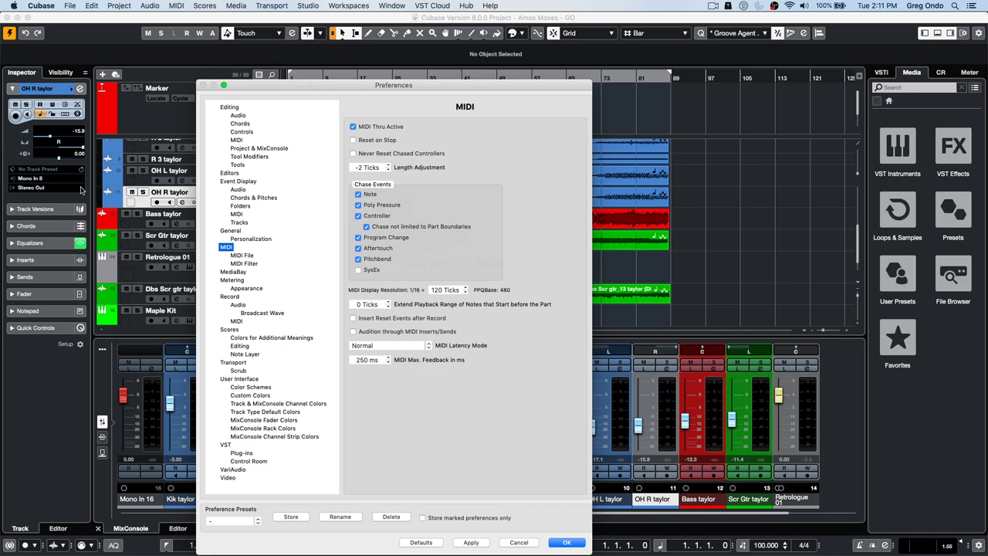
pyautogui.click(566, 542)
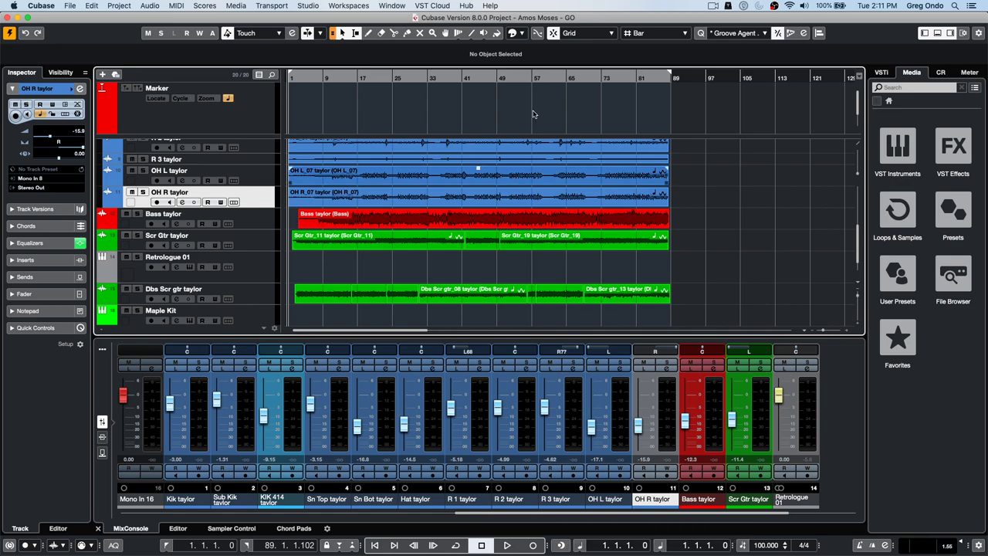
pyautogui.click(309, 5)
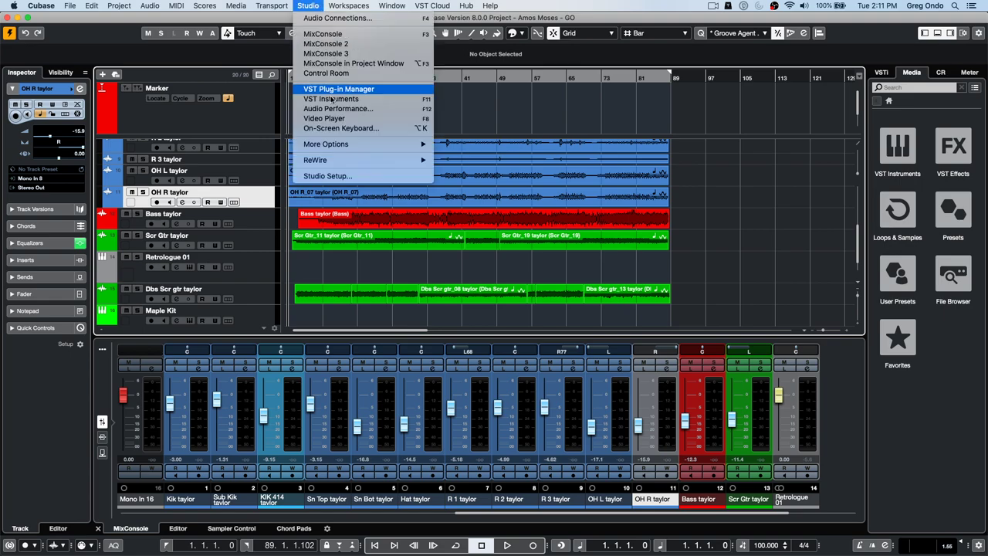
pyautogui.click(327, 176)
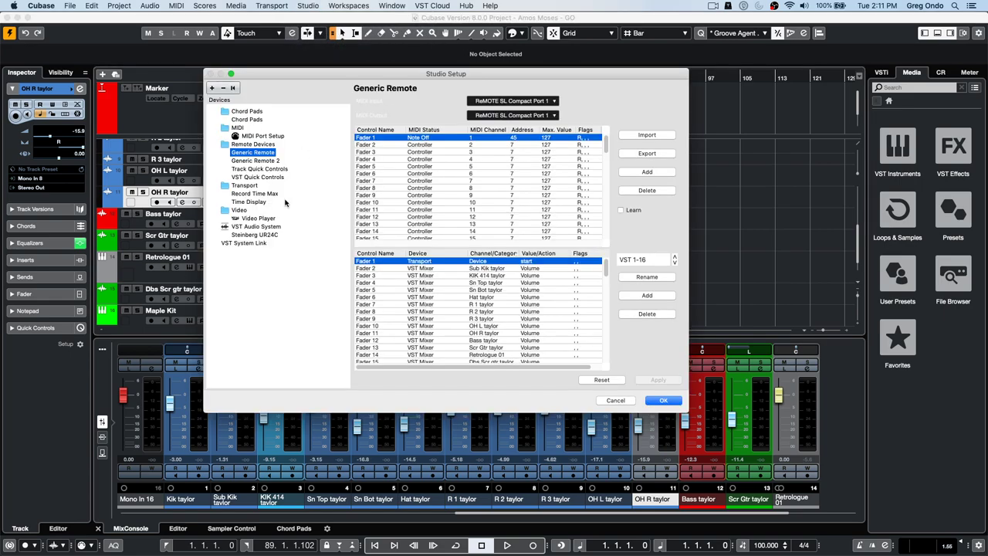
pyautogui.click(309, 5)
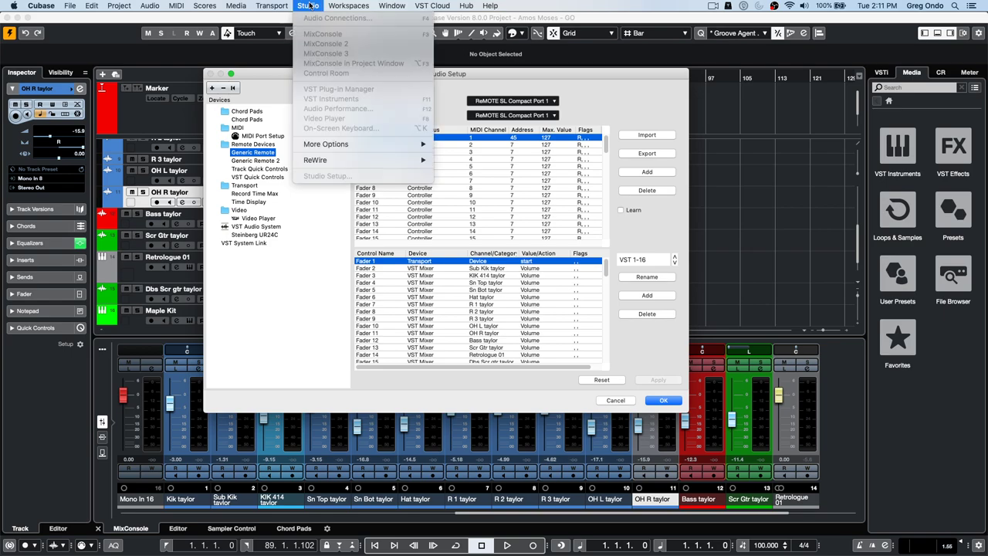
pyautogui.click(270, 234)
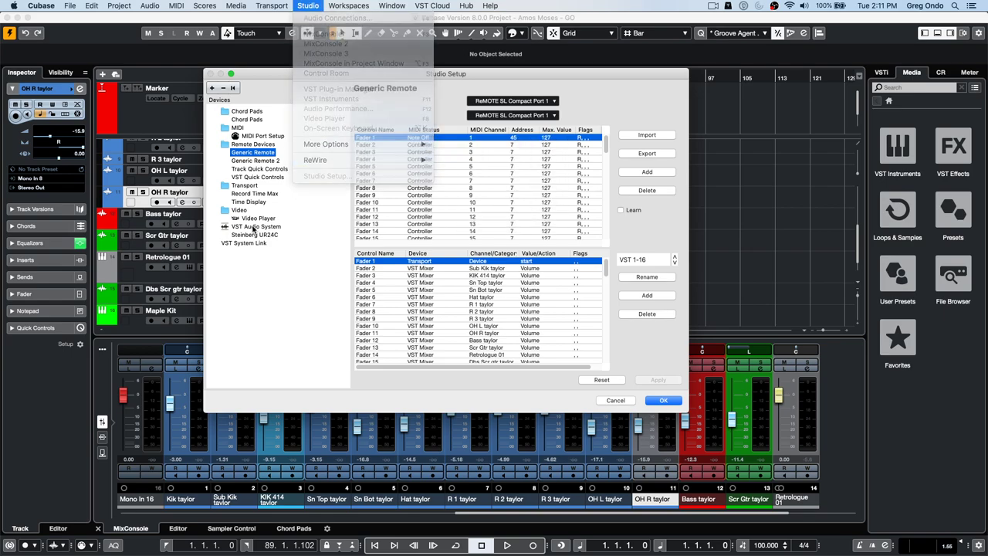
pyautogui.click(255, 227)
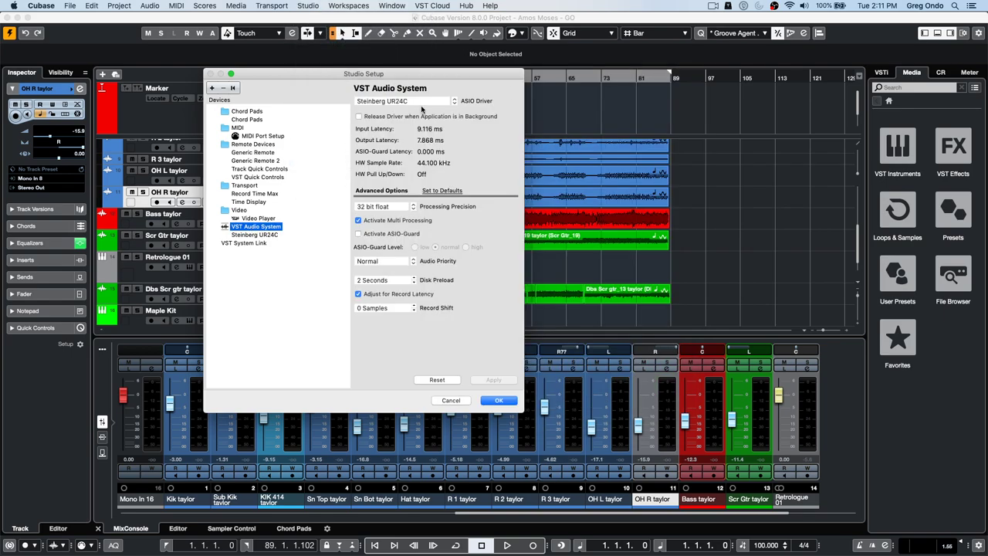
pyautogui.click(423, 101)
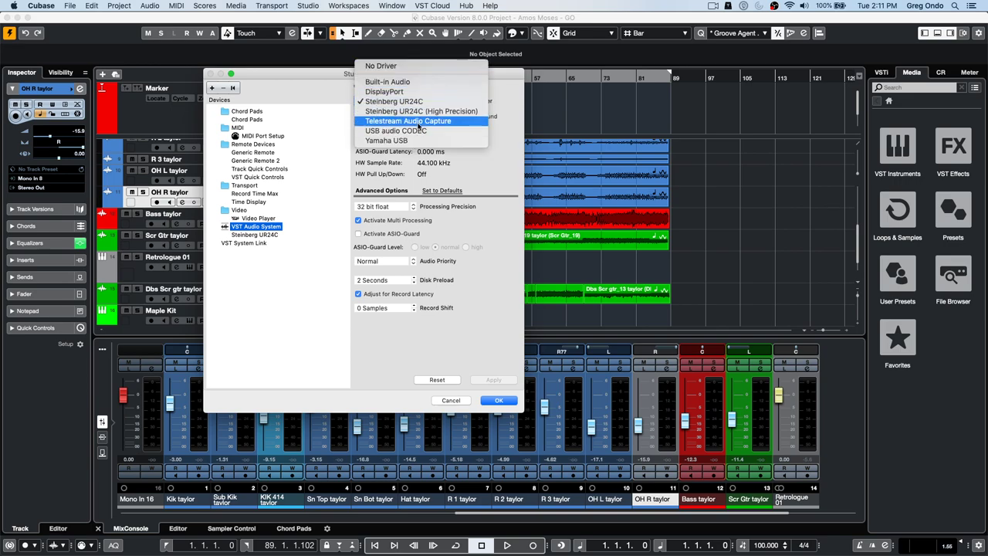
pyautogui.click(324, 94)
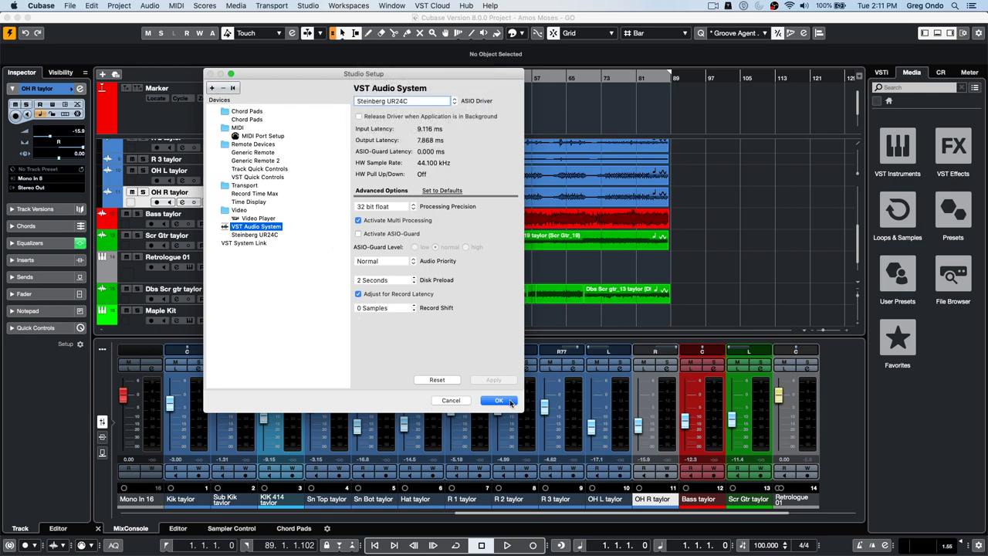
pyautogui.click(510, 403)
pyautogui.doubleClick(340, 17)
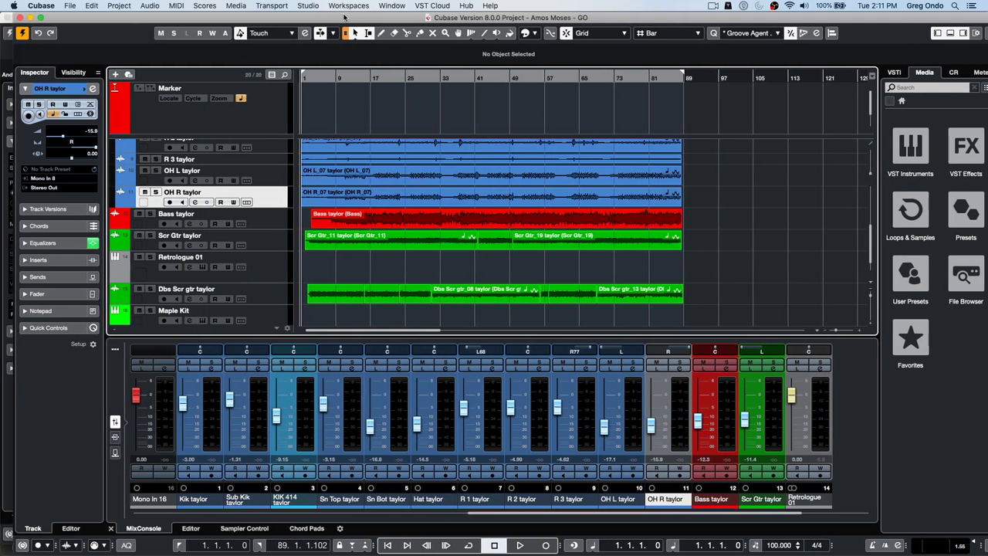
# - Maximize the project window and open Audio Connections on the Inputs page
pyautogui.click(41, 17)
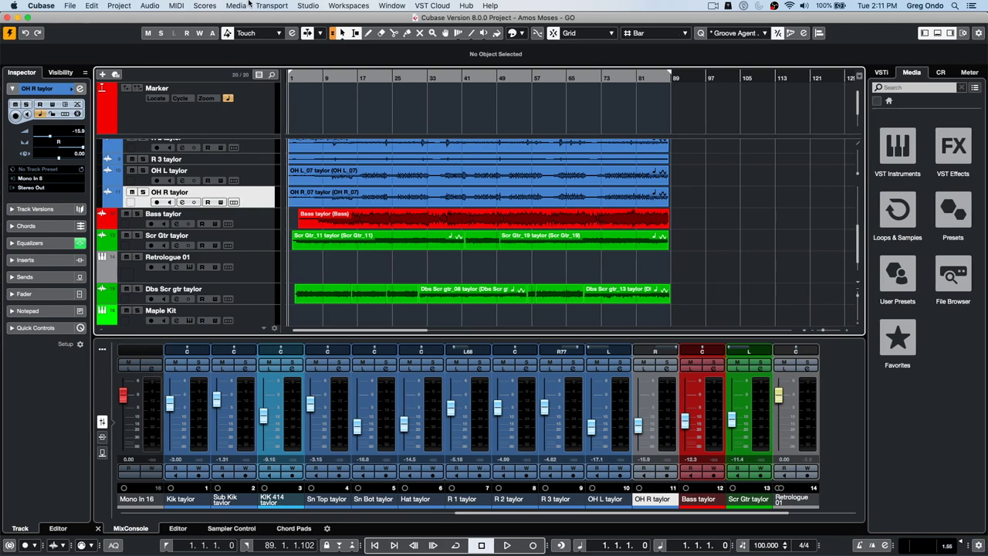
pyautogui.click(307, 6)
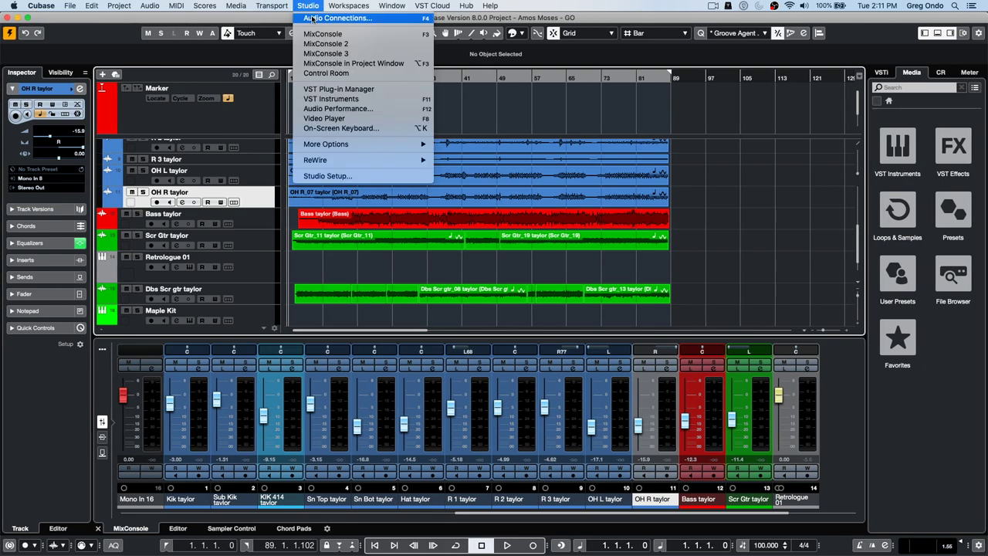
pyautogui.click(312, 17)
pyautogui.click(134, 68)
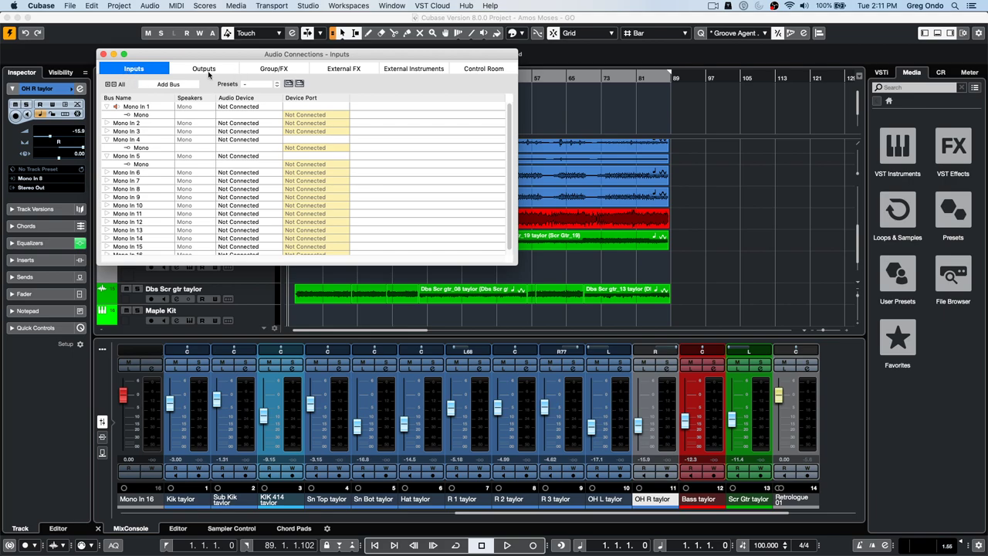
pyautogui.click(210, 71)
pyautogui.click(120, 67)
# - Replace the mono inputs with a Stereo bus, confirm UR24C Input 1 on the left, and close
pyautogui.click(272, 85)
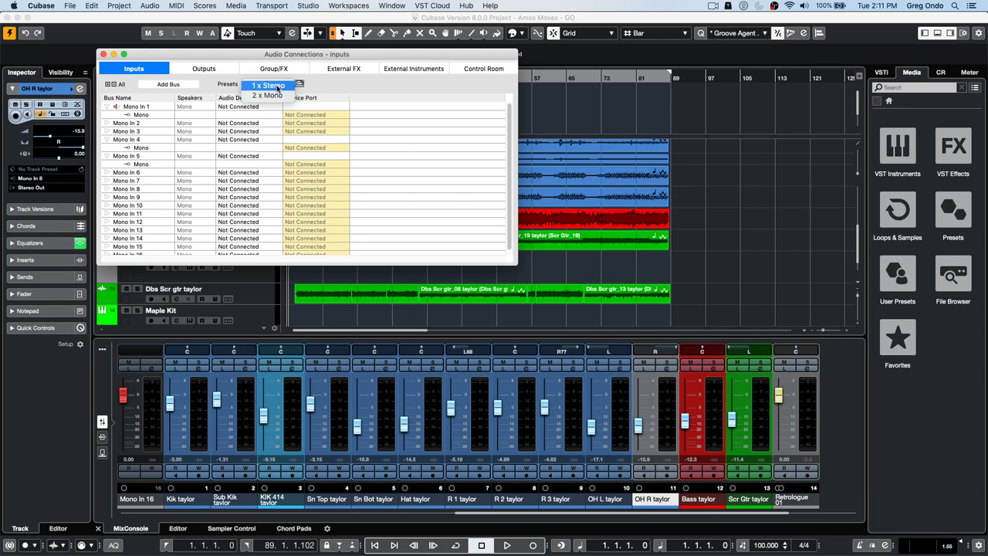
pyautogui.click(272, 86)
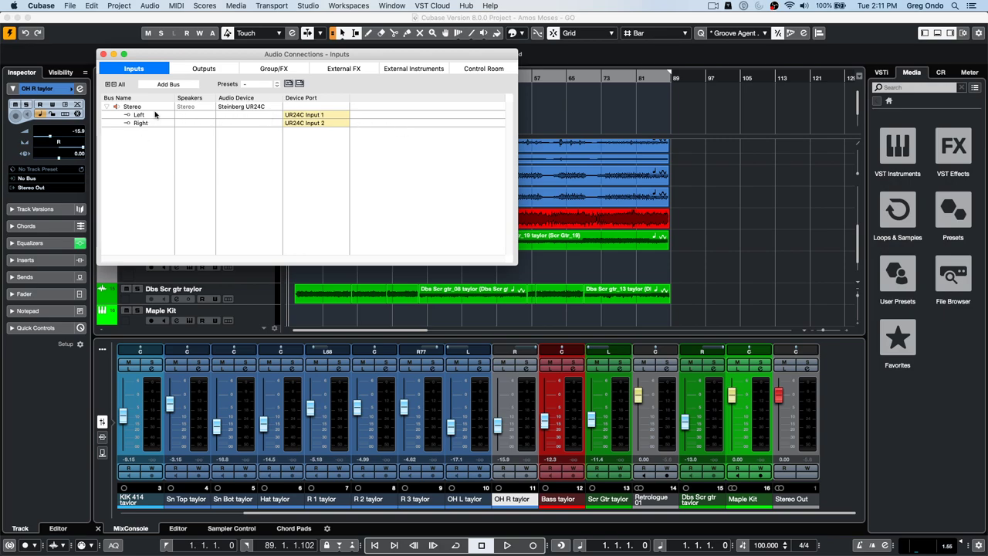
pyautogui.click(308, 116)
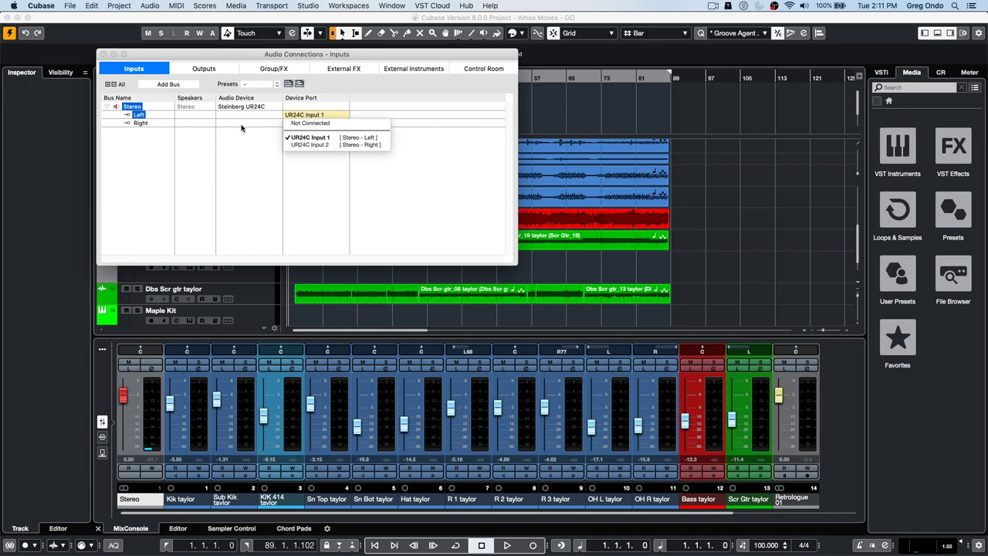
pyautogui.click(103, 54)
pyautogui.click(103, 54)
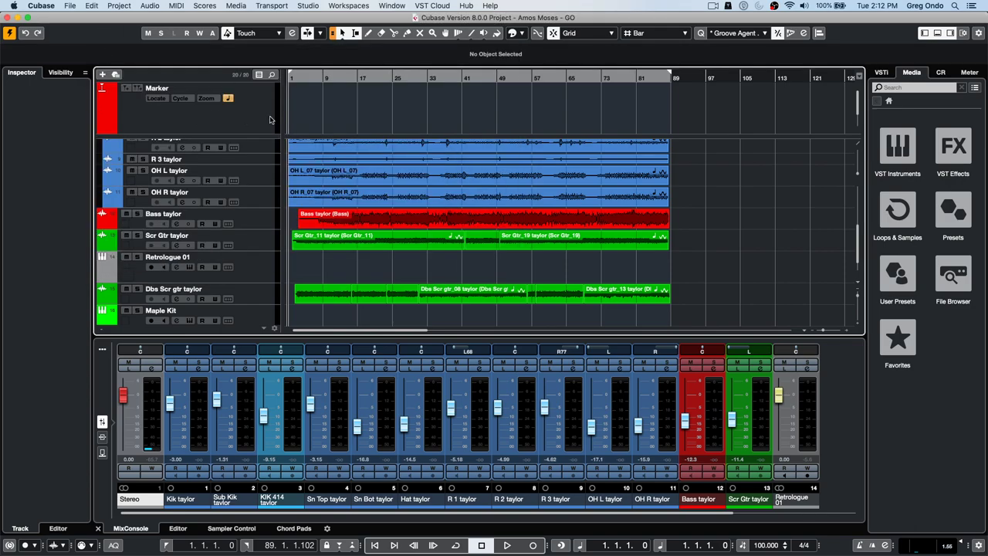
# - Route the OH L taylor track's input to Stereo Left
pyautogui.click(269, 147)
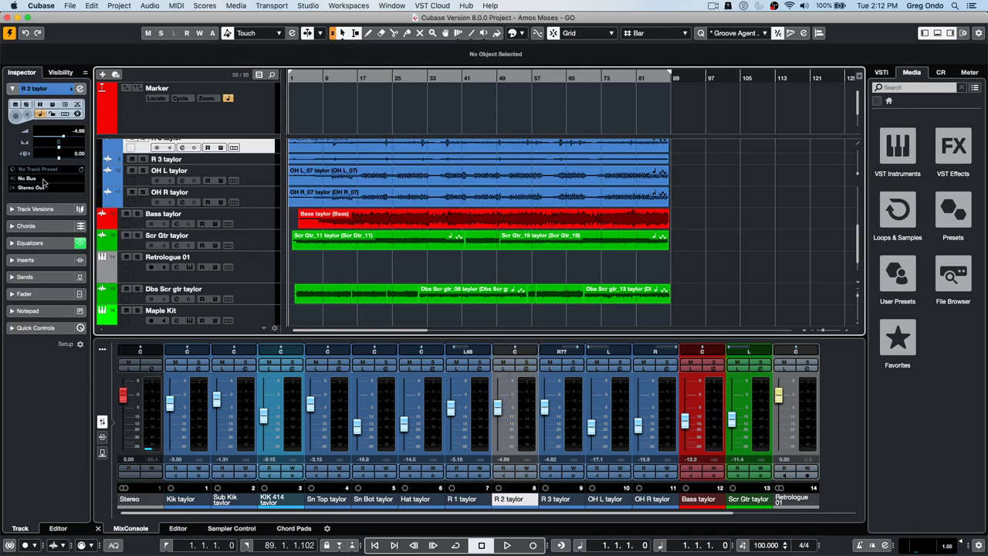
pyautogui.click(257, 181)
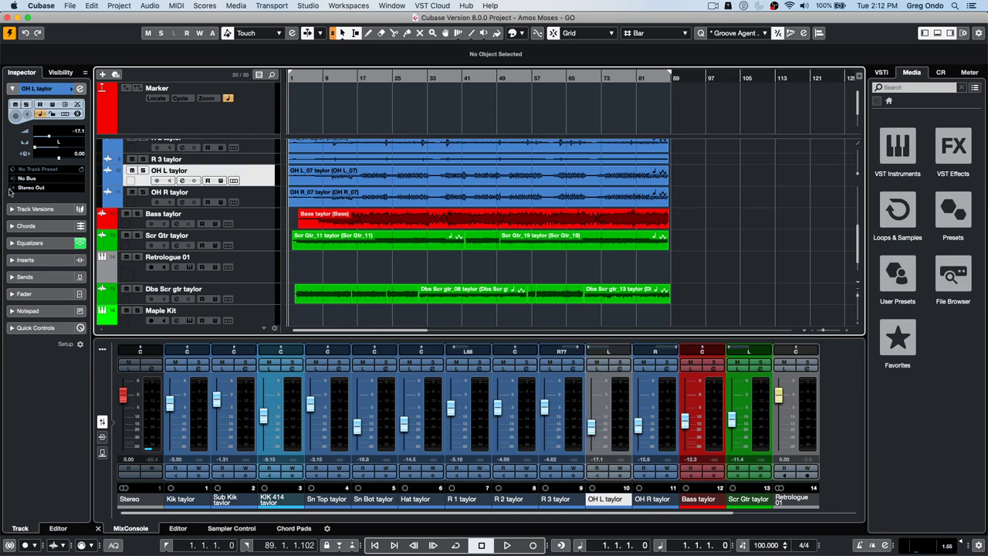
pyautogui.click(31, 178)
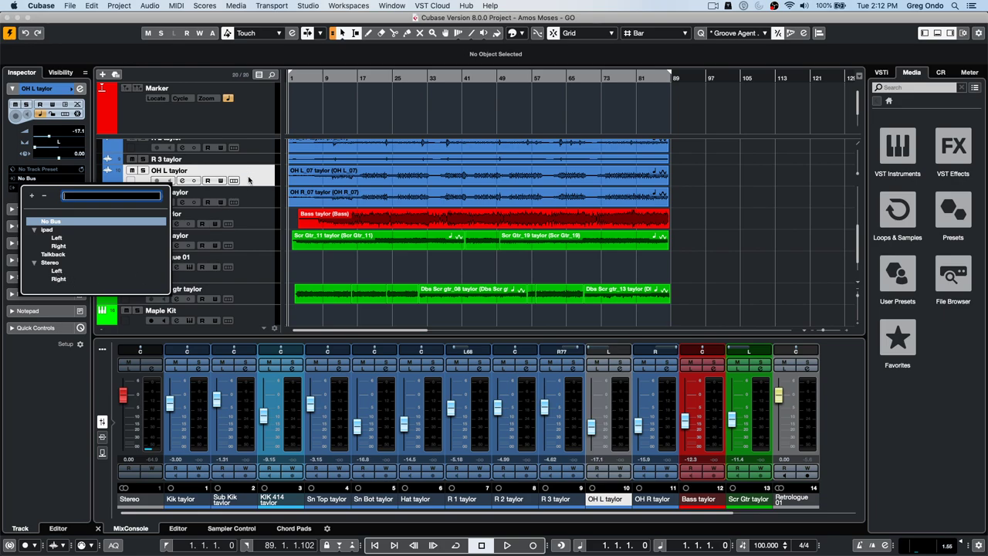
pyautogui.click(251, 180)
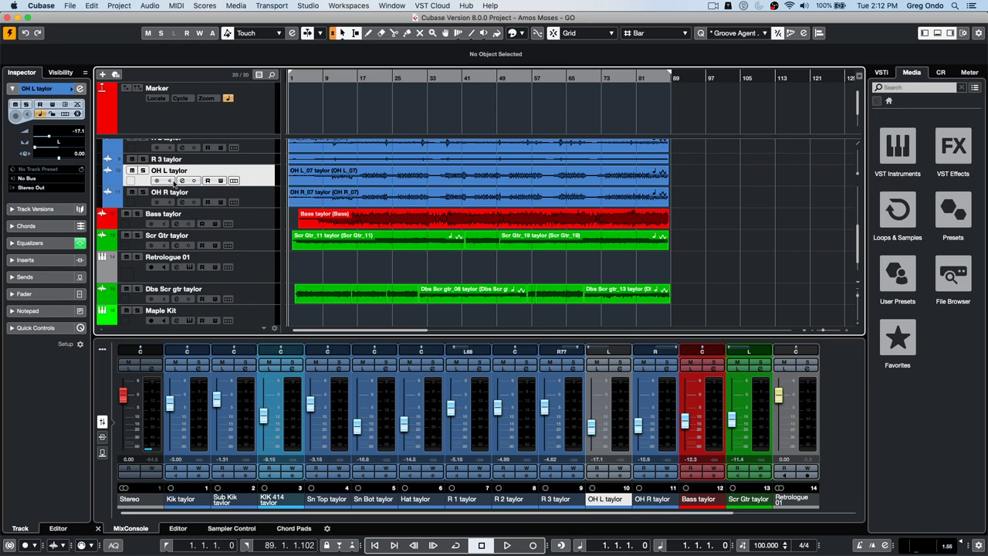
pyautogui.click(53, 180)
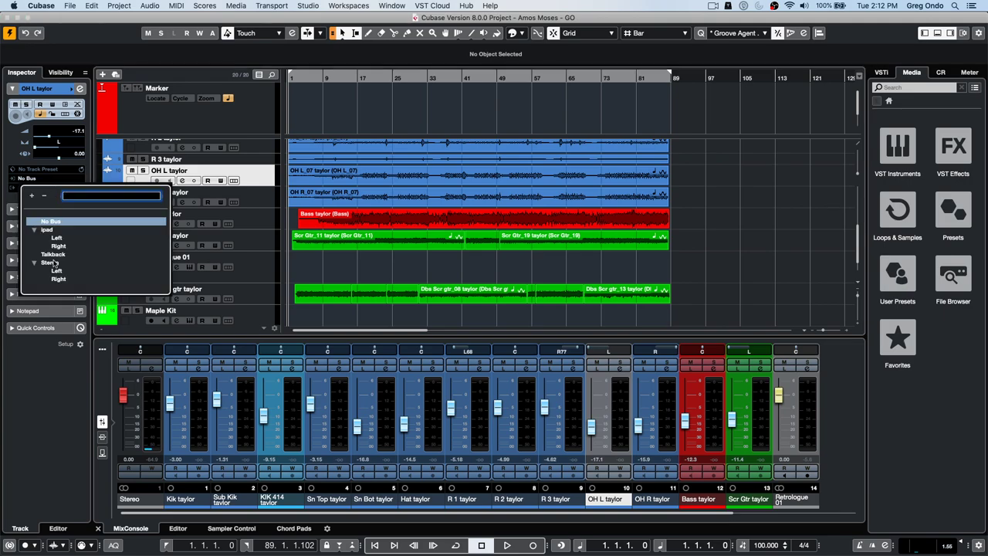
pyautogui.click(56, 270)
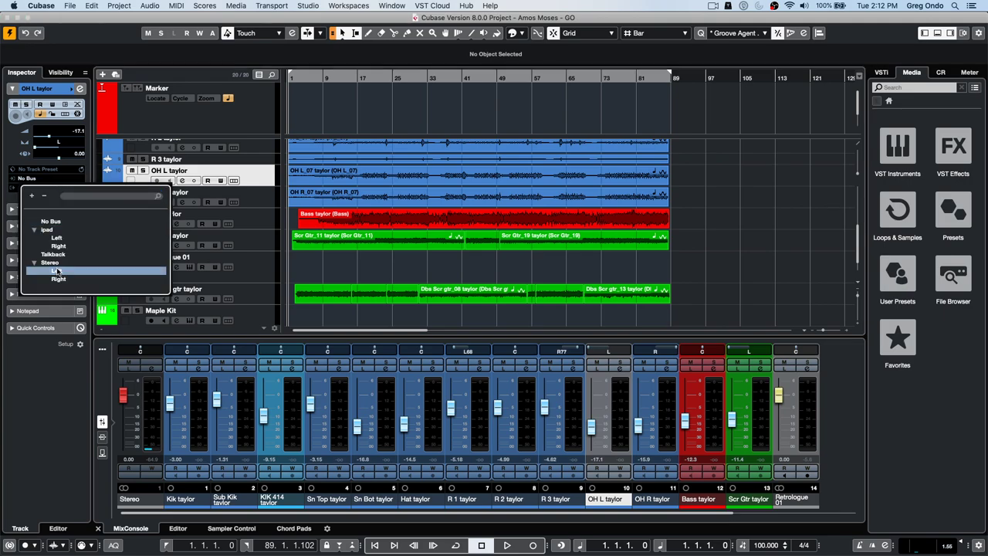
# - Toggle record-enable on and off, then turn on input monitoring for OH L taylor
pyautogui.click(156, 180)
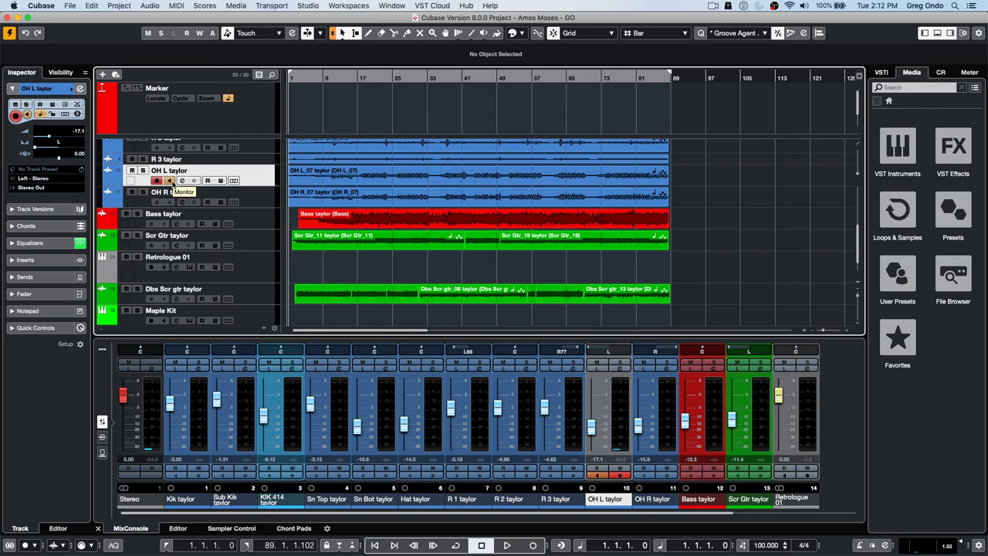
pyautogui.click(170, 181)
pyautogui.click(157, 180)
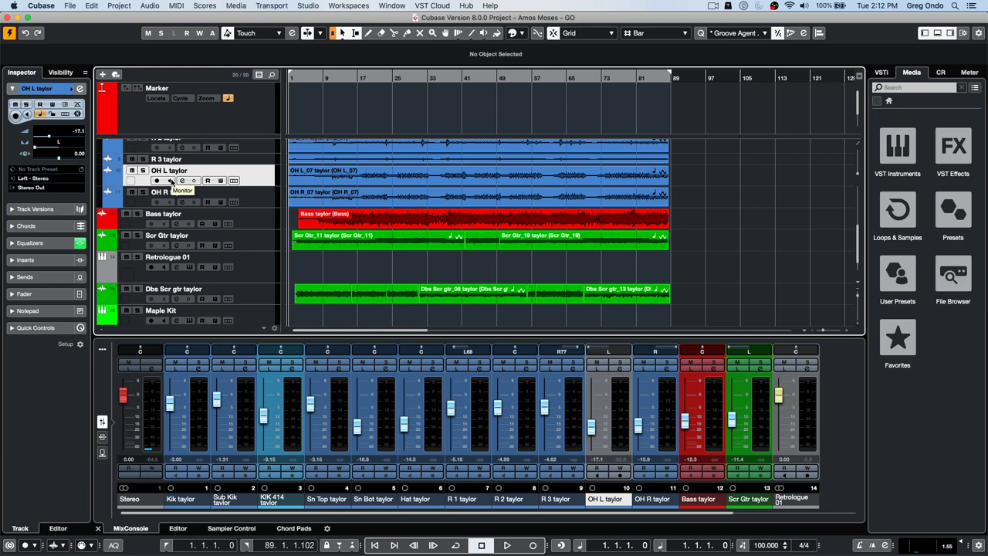
pyautogui.click(171, 180)
pyautogui.click(54, 6)
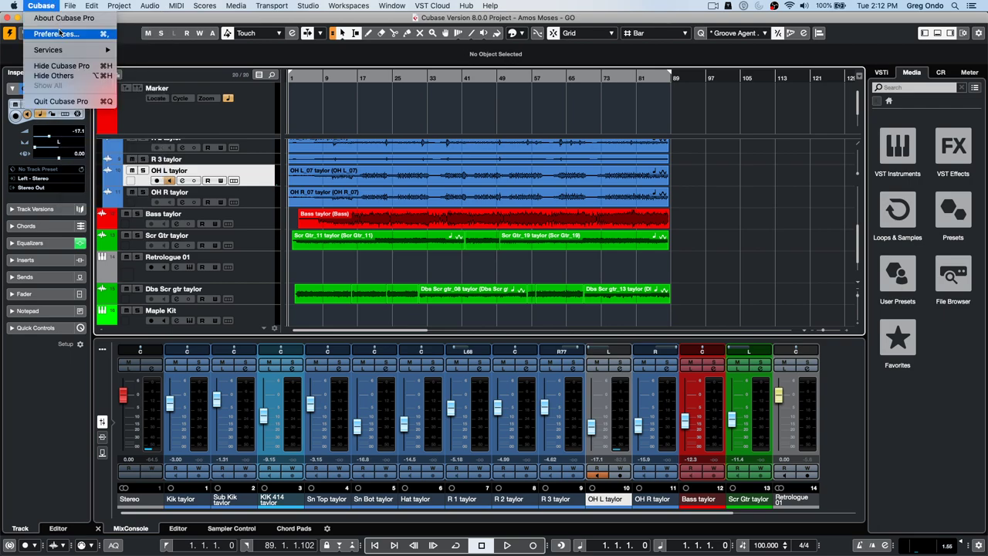
pyautogui.click(60, 33)
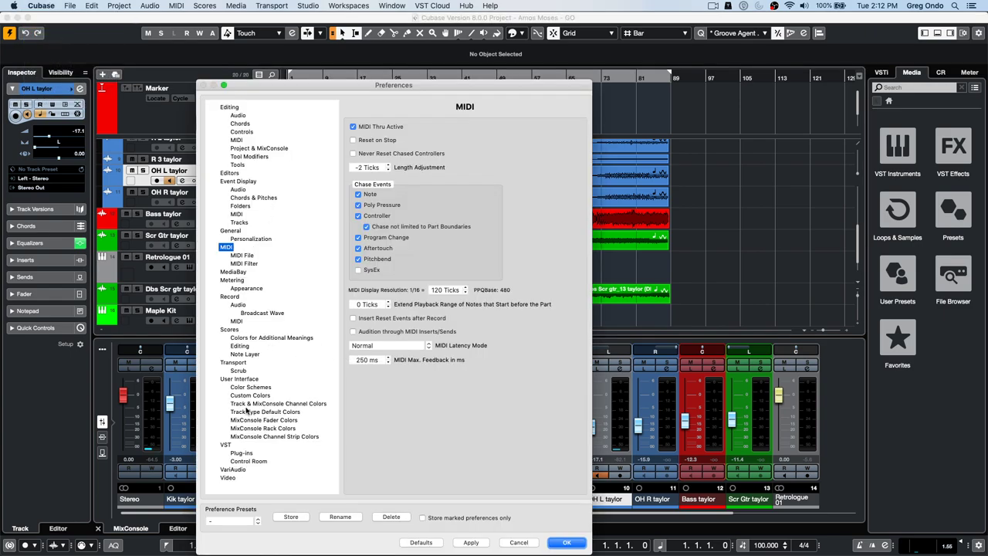
pyautogui.click(226, 445)
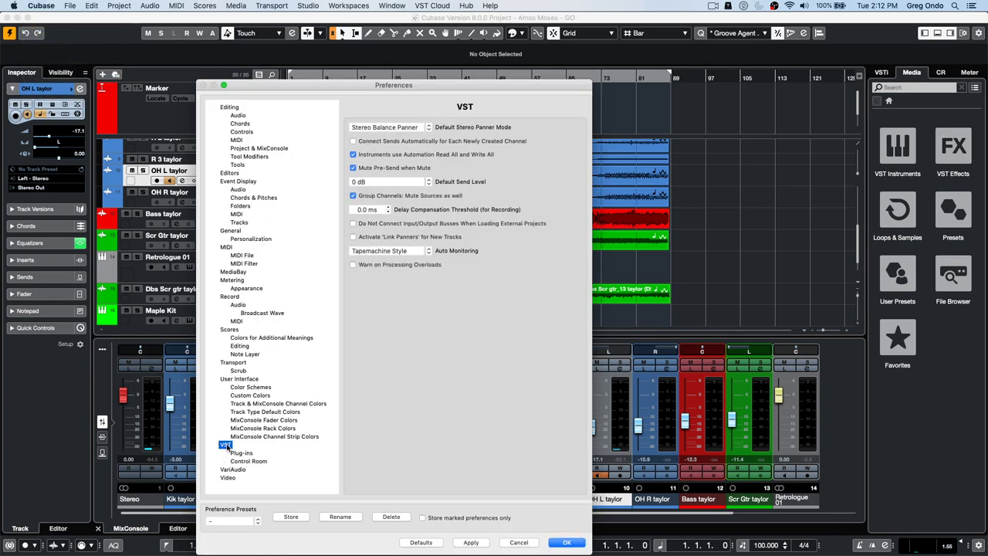
pyautogui.click(416, 251)
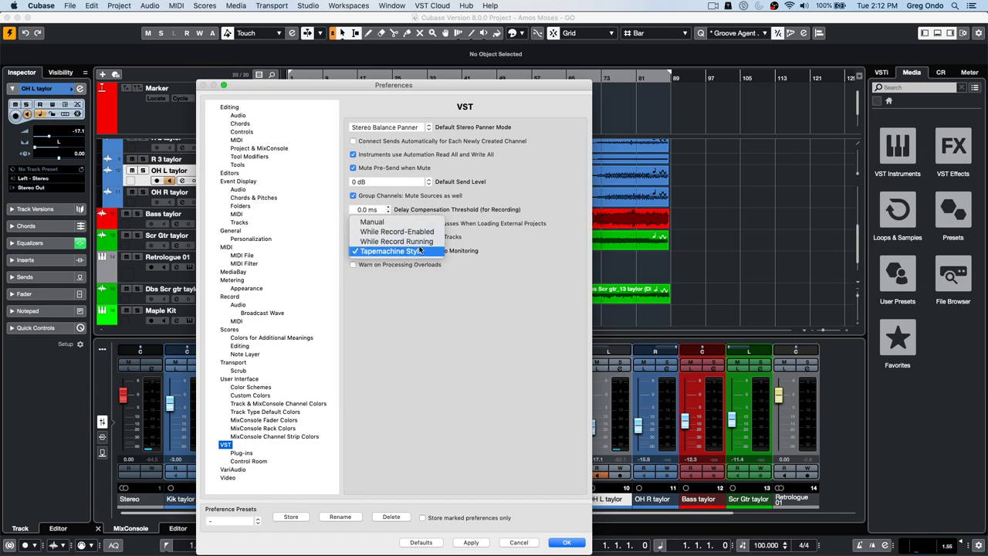
pyautogui.click(418, 252)
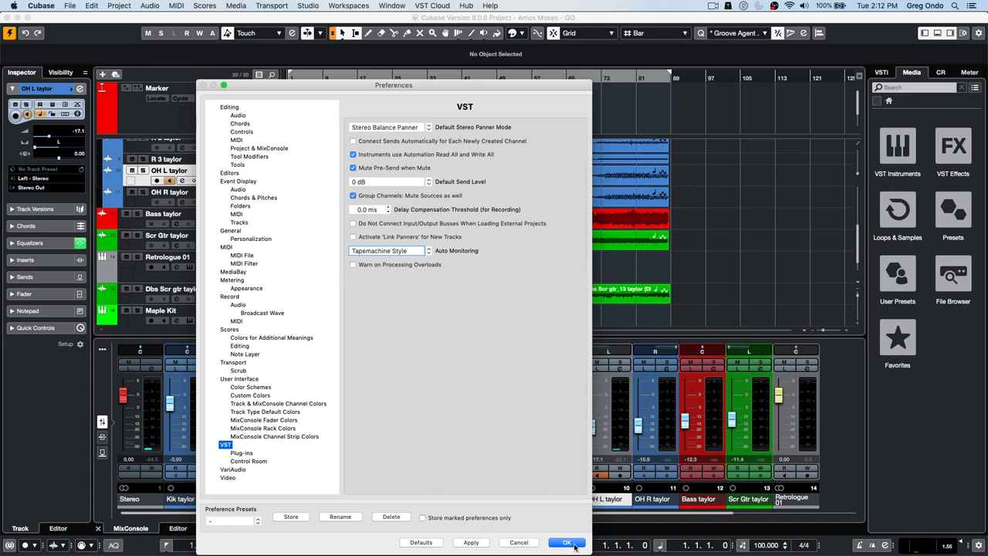
pyautogui.click(574, 547)
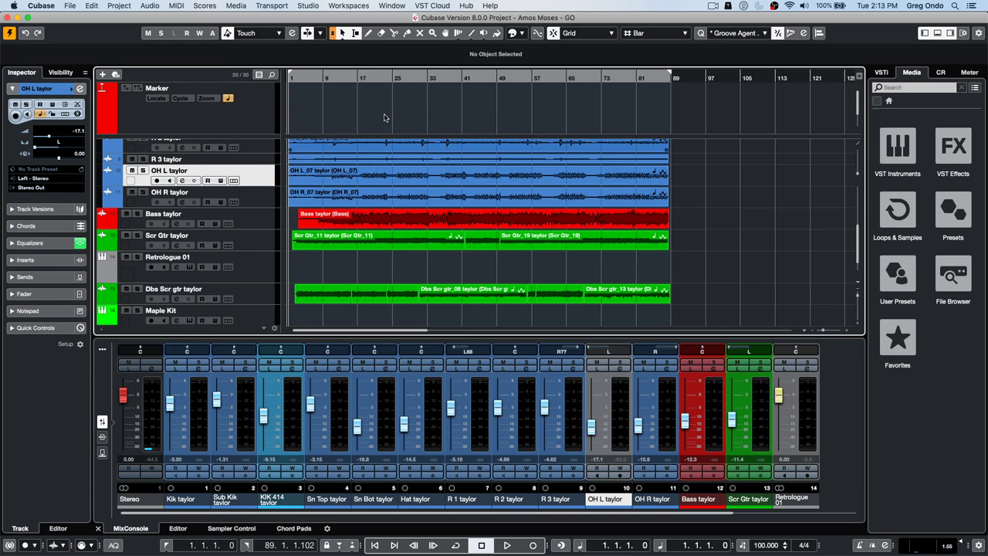
# - Create a VST Connect SE setup with UR24C Input 1 talkback, log in, and open Find User
pyautogui.click(395, 4)
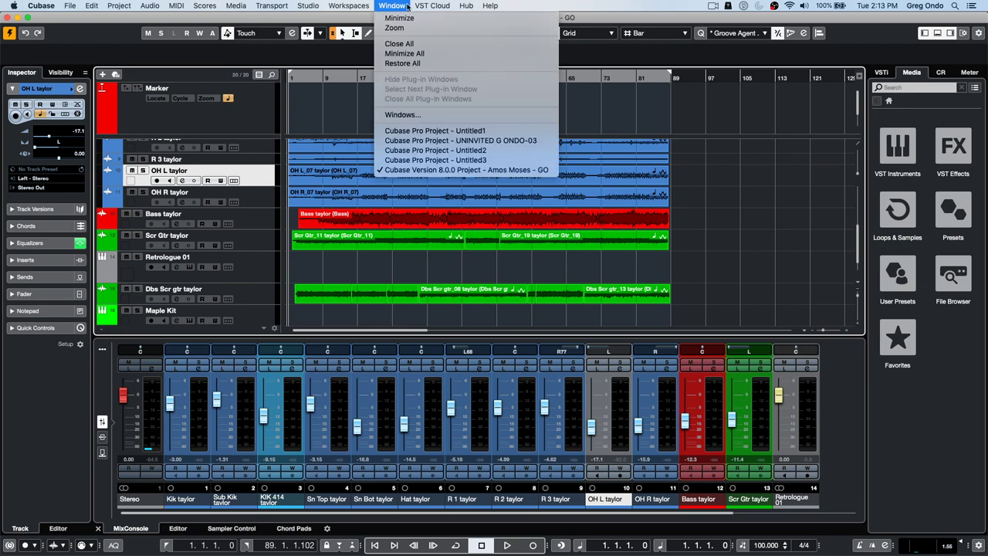
pyautogui.moveTo(423, 19)
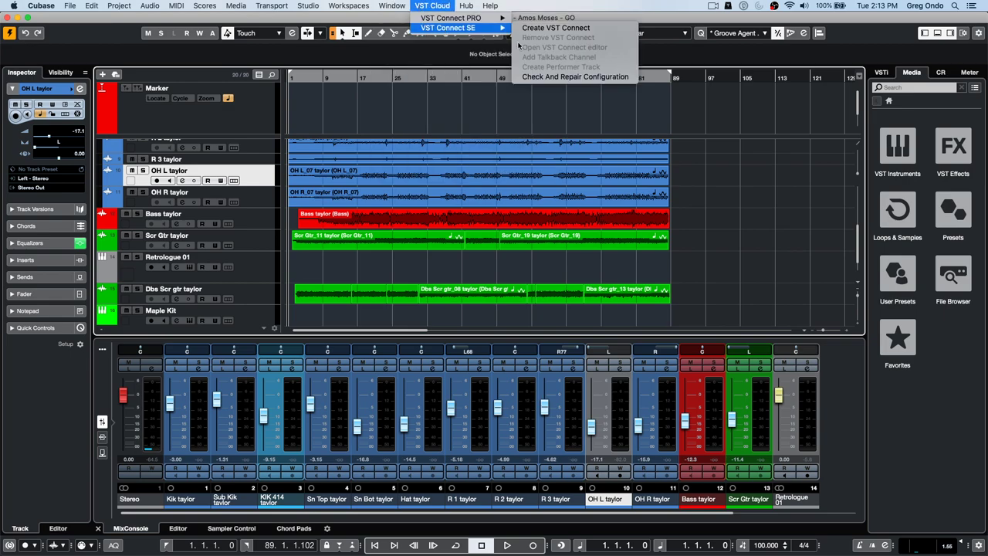
pyautogui.click(562, 23)
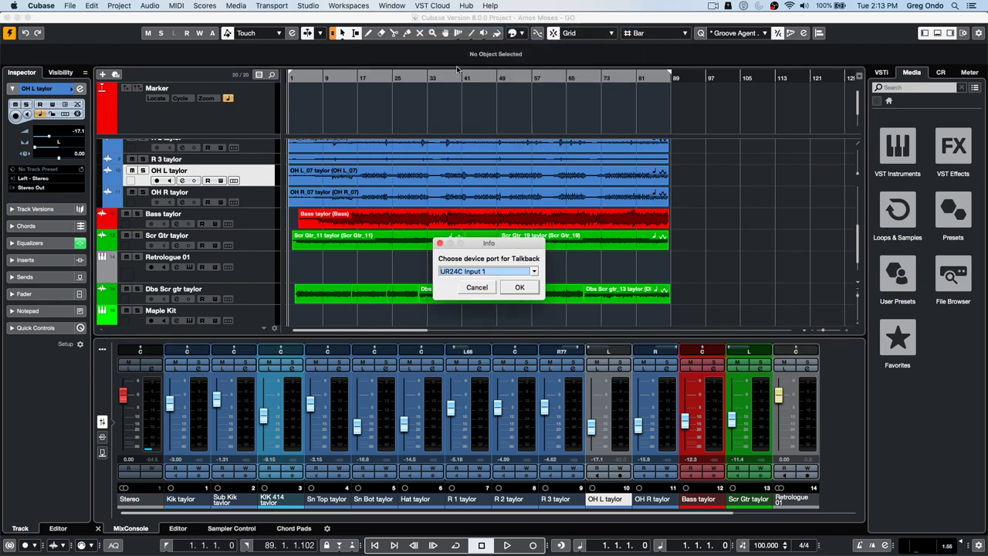
pyautogui.click(515, 287)
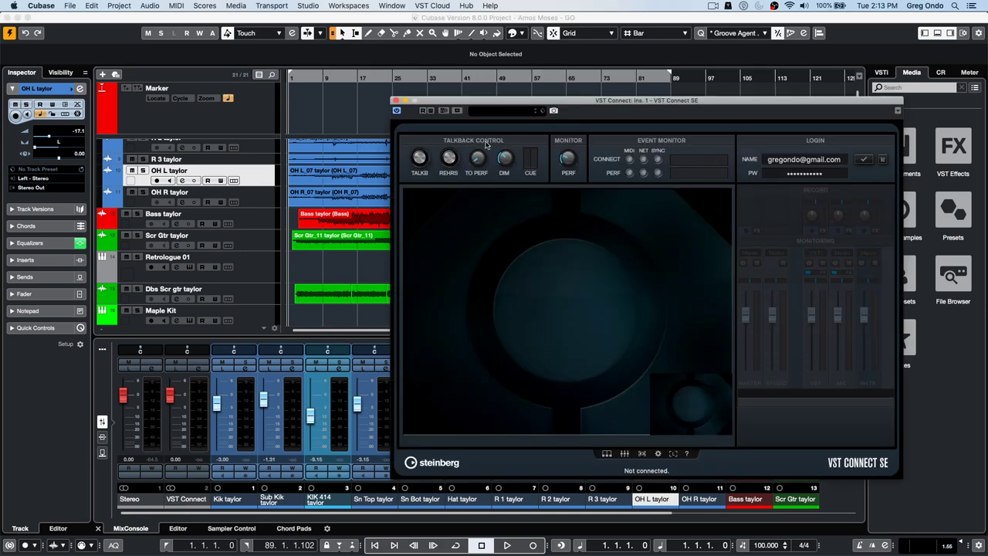
pyautogui.click(864, 159)
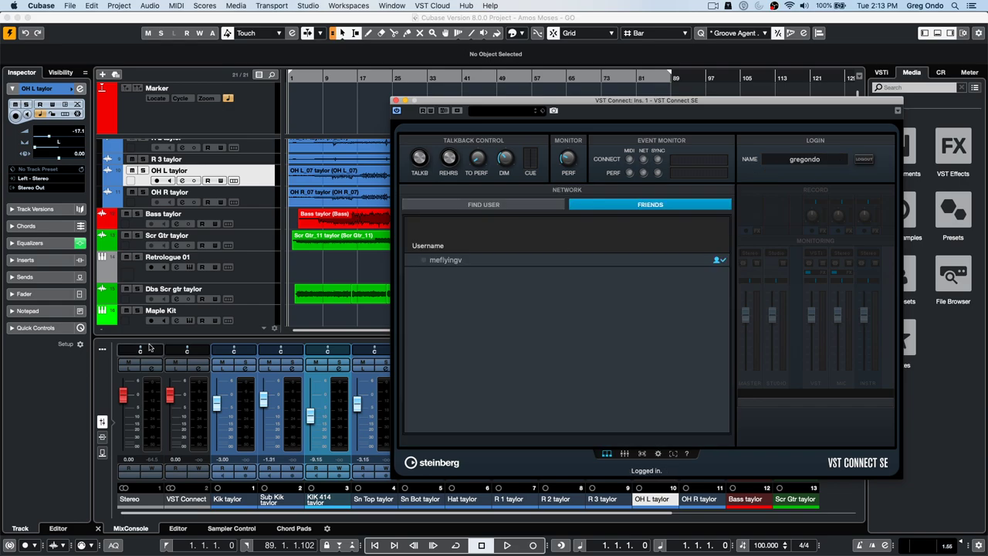
pyautogui.click(476, 207)
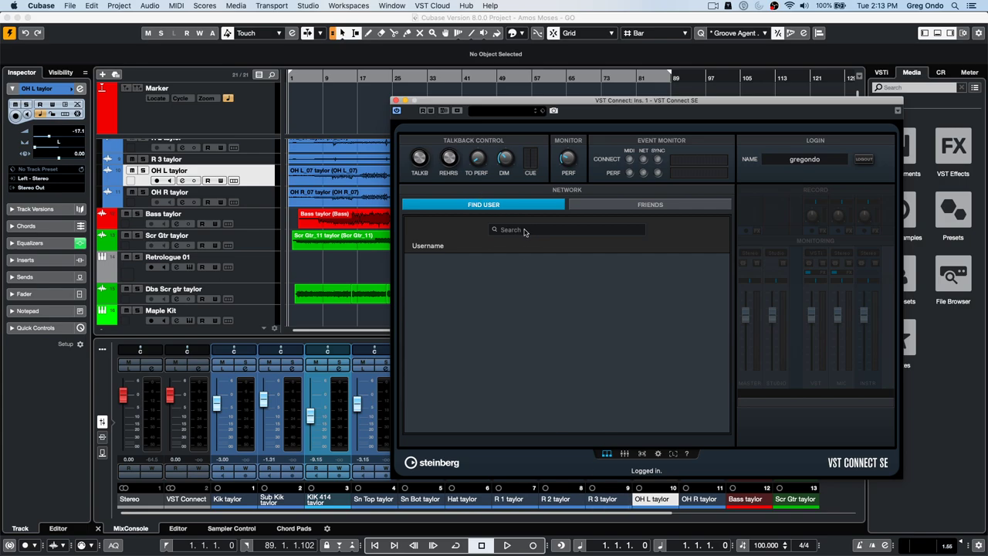
# - Search VST Connect for a user name, add three results as friends, and show the Friends list
pyautogui.click(529, 230)
pyautogui.press('Return')
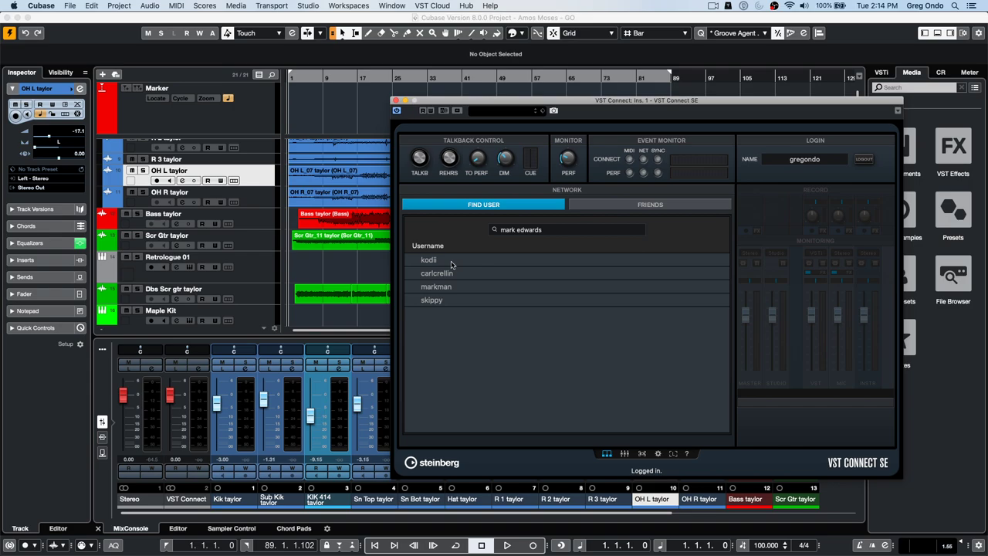
pyautogui.click(436, 300)
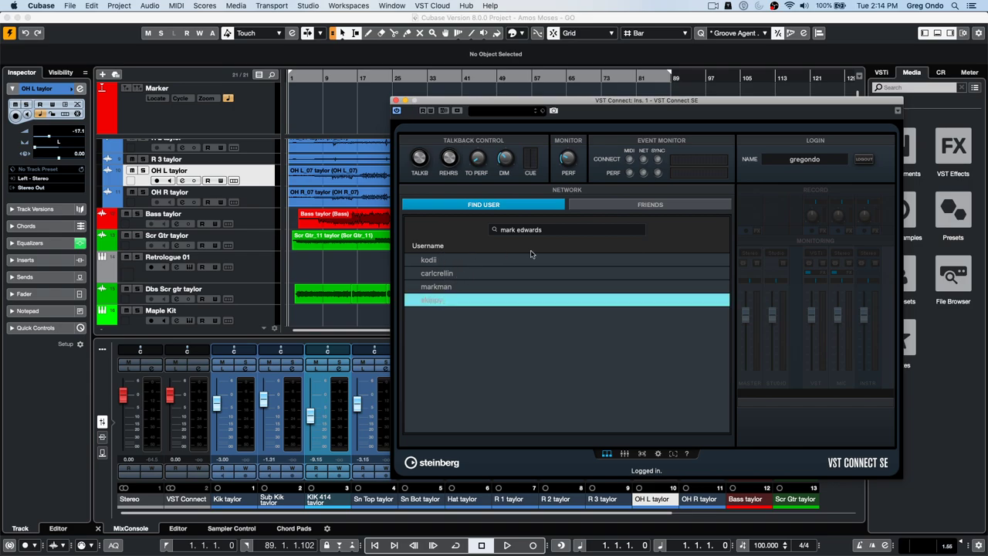
pyautogui.click(435, 260)
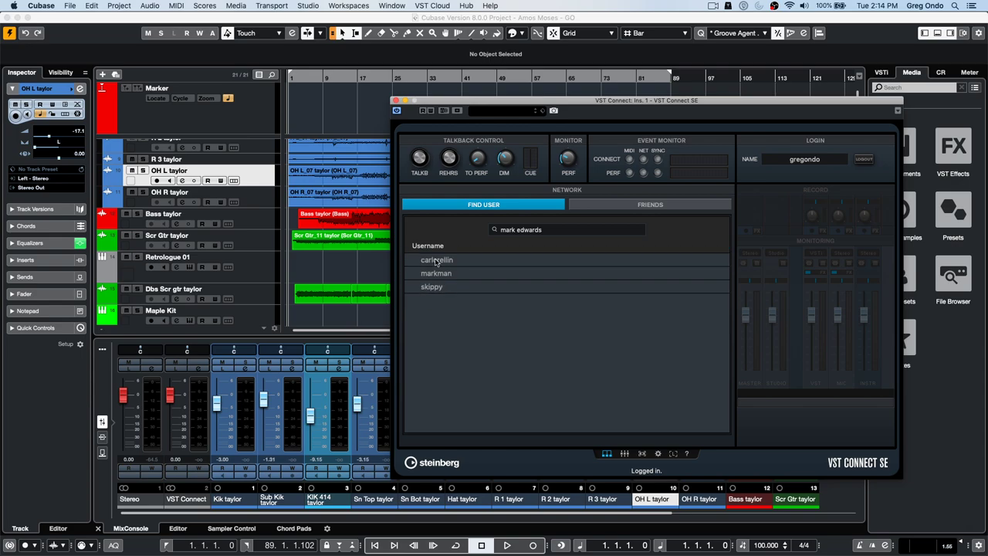
pyautogui.click(447, 261)
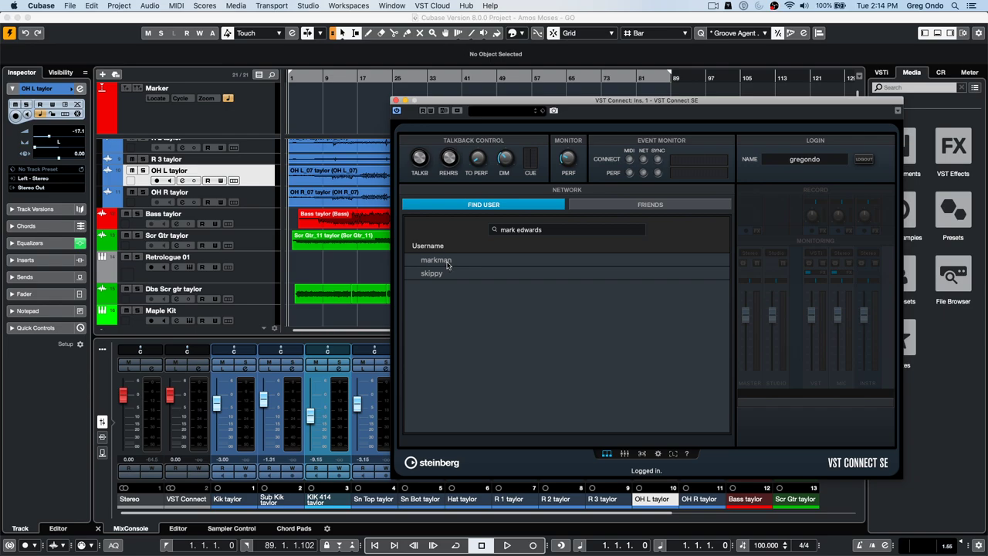
pyautogui.click(447, 261)
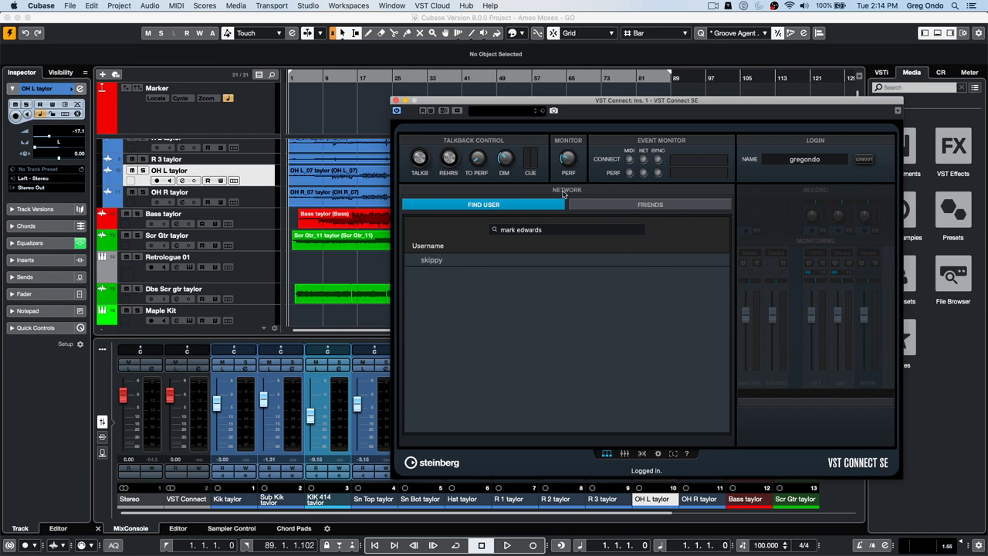
pyautogui.click(627, 205)
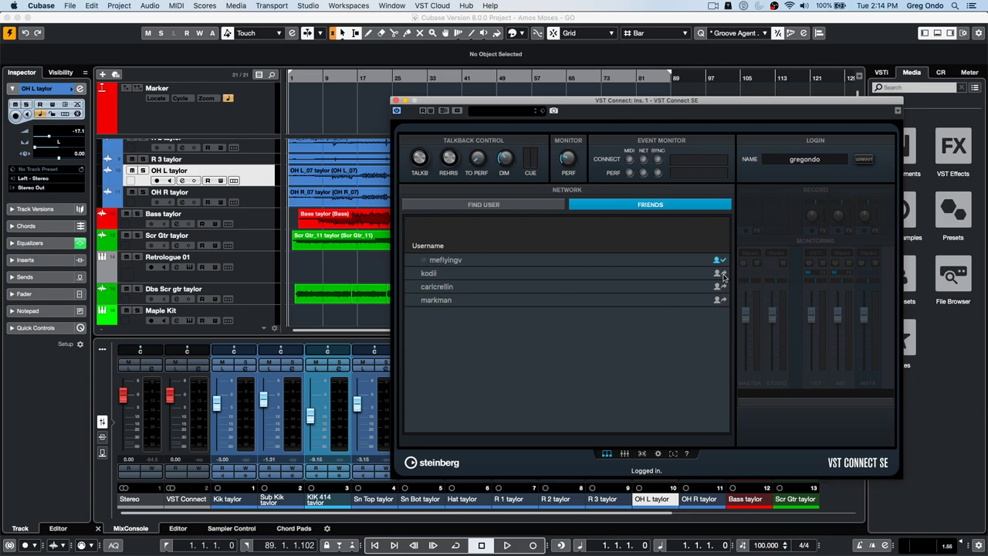
# - Delete friends from the VST Connect list until one contact remains, then return to Find User
pyautogui.rightClick(430, 274)
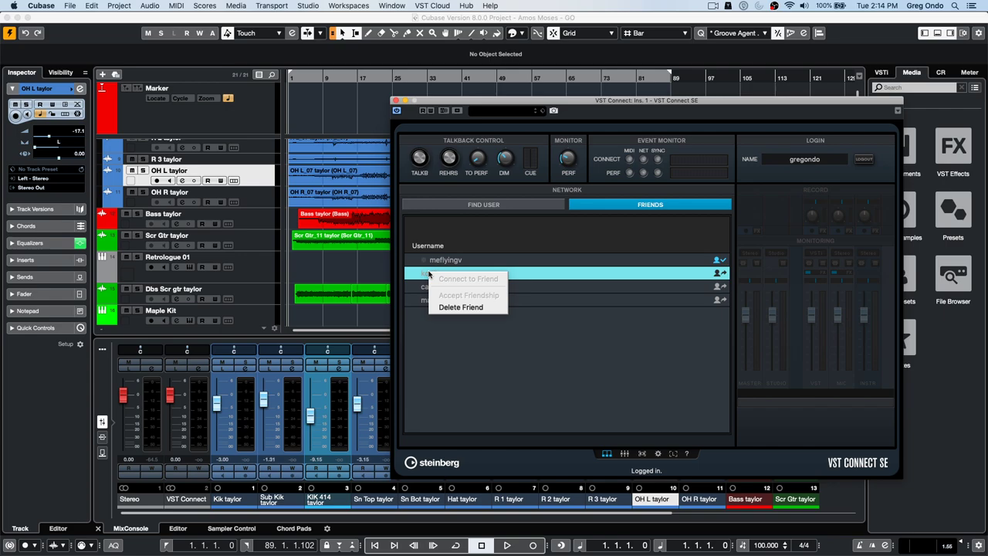
pyautogui.click(452, 308)
pyautogui.rightClick(443, 277)
pyautogui.click(477, 312)
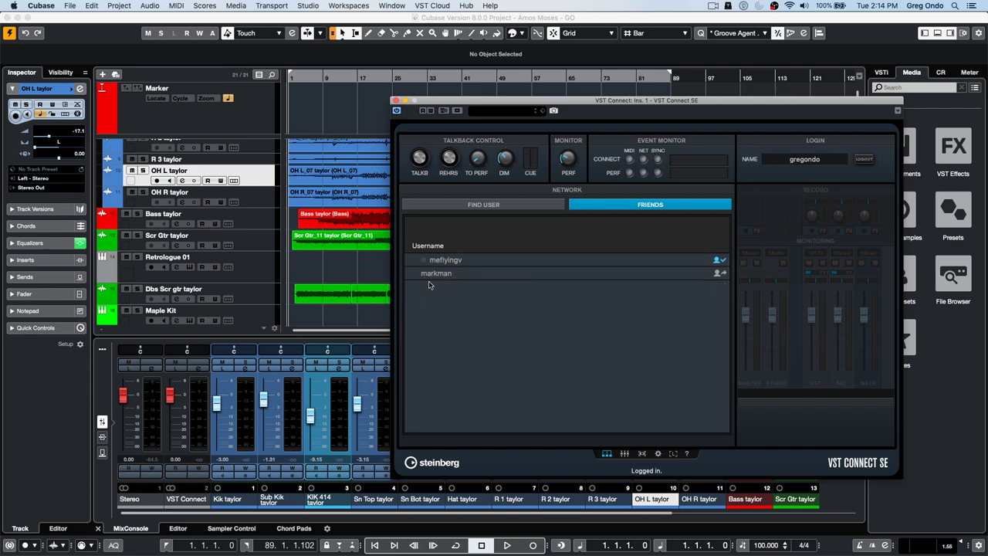
pyautogui.rightClick(442, 276)
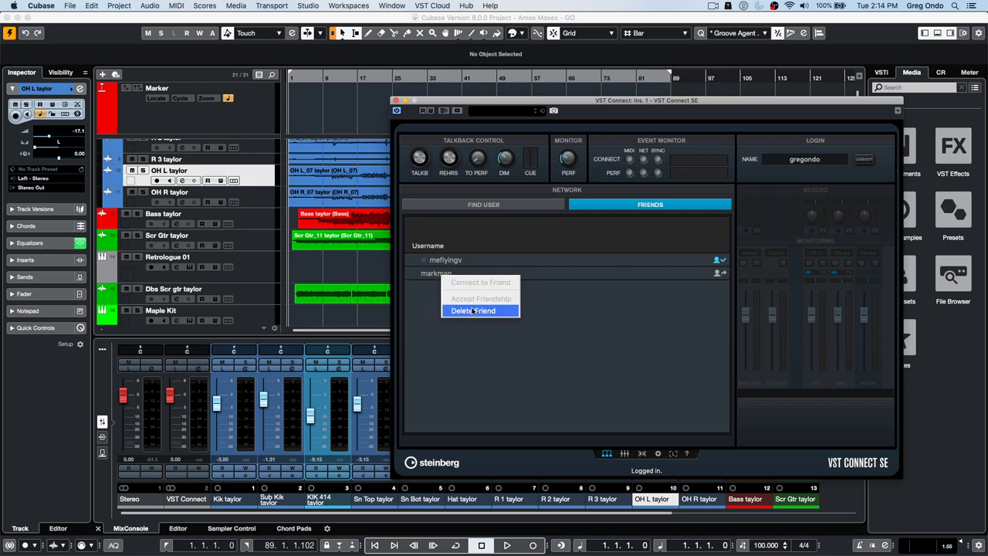
pyautogui.click(474, 311)
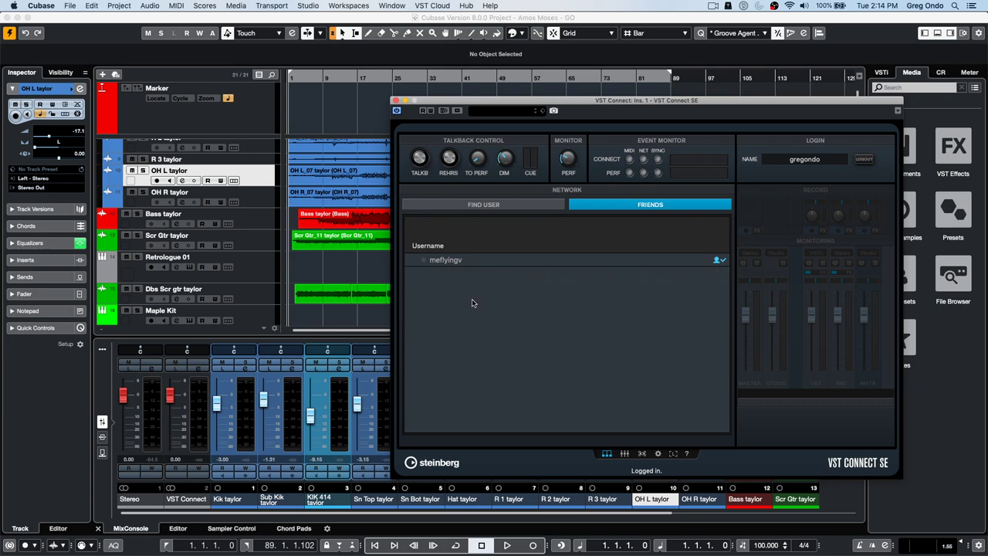
pyautogui.click(445, 263)
pyautogui.click(544, 206)
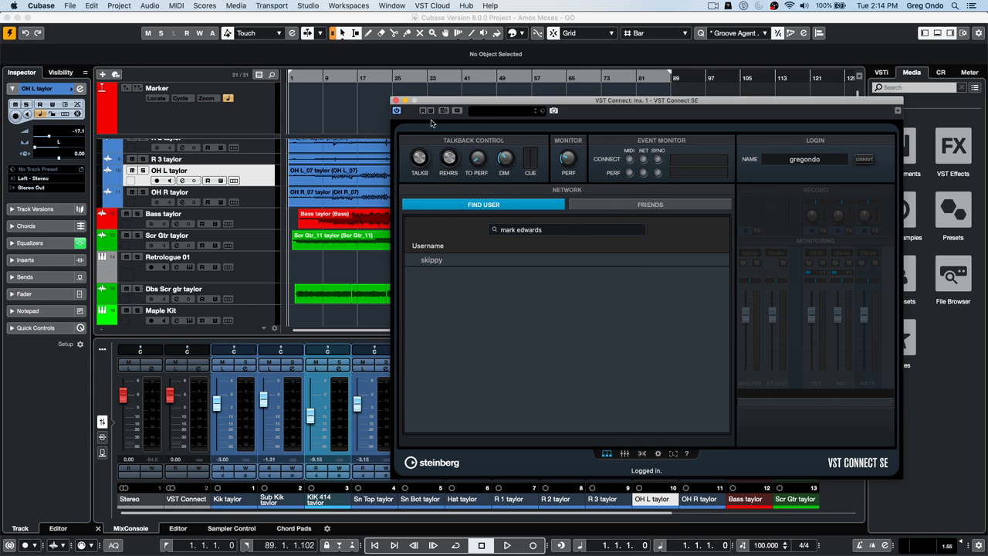
# - Close the VST Connect SE window and show the Control Room panel in the right zone
pyautogui.click(396, 98)
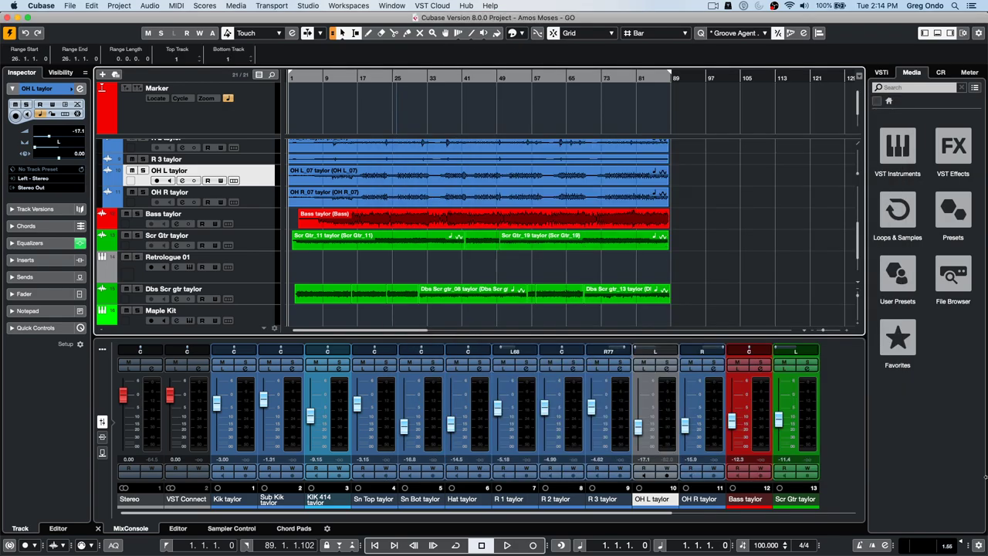
pyautogui.click(940, 73)
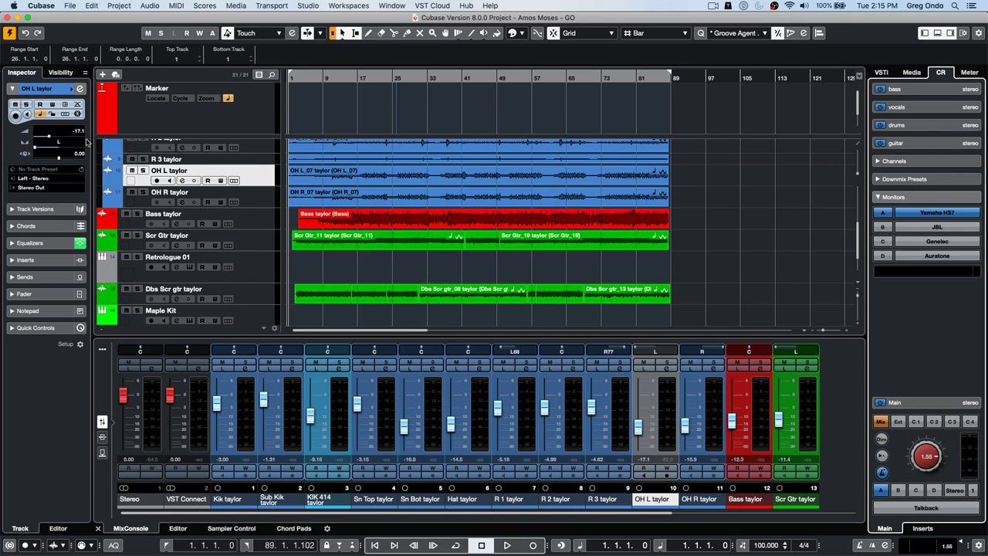
# - Revert the project to its last saved version through File > Revert and confirm
pyautogui.click(70, 6)
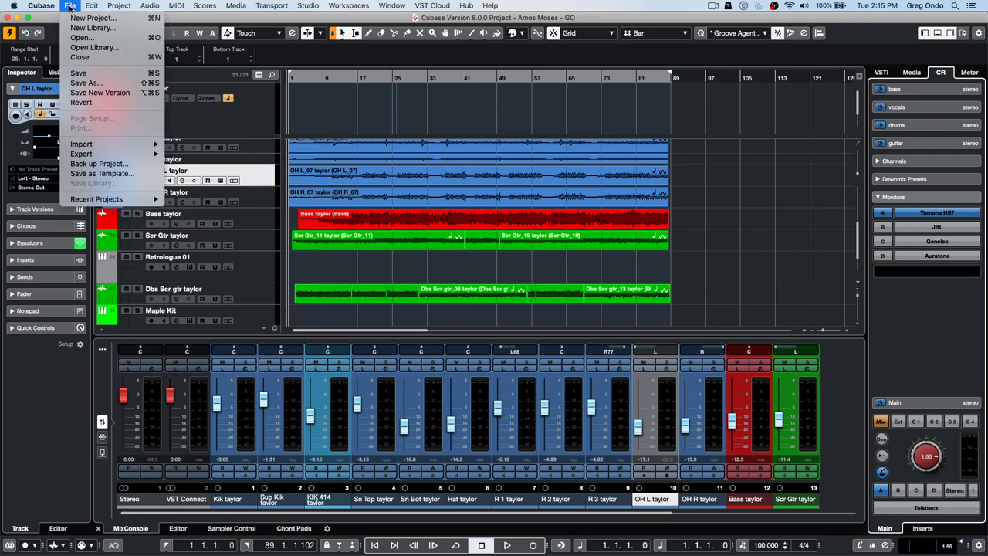
pyautogui.click(81, 102)
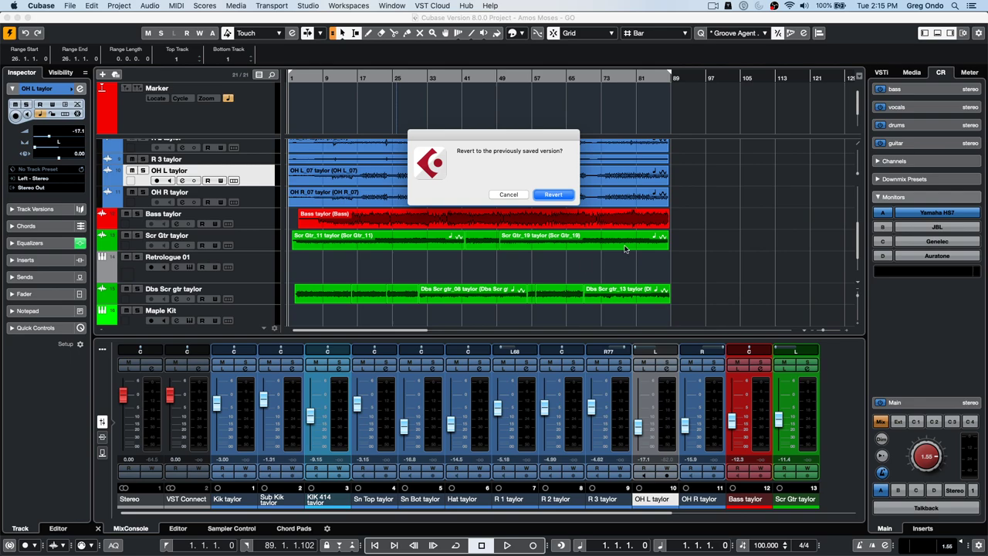
pyautogui.click(563, 196)
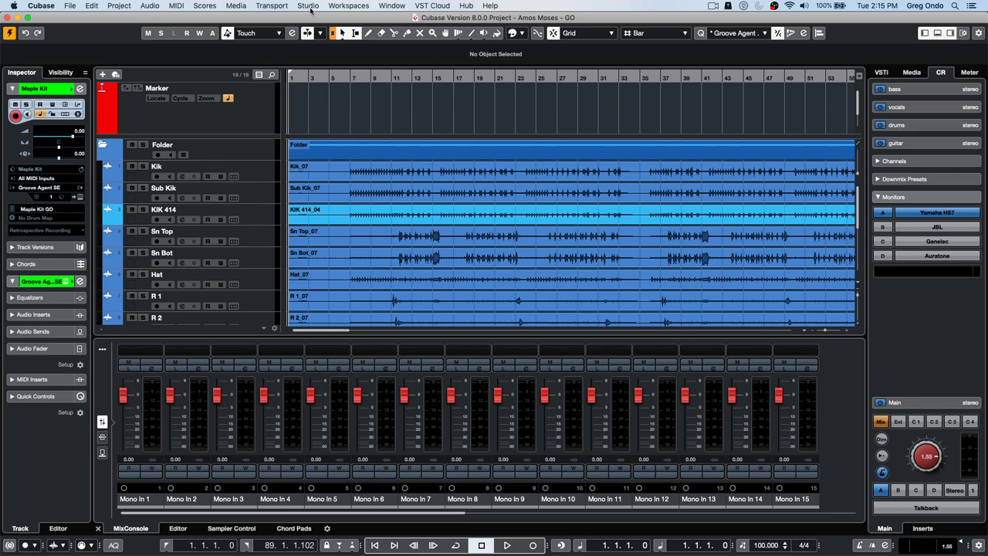
# - Open the MixConsole from the lower-zone toolbar in its own window and expand all channels' Inserts racks
pyautogui.click(964, 33)
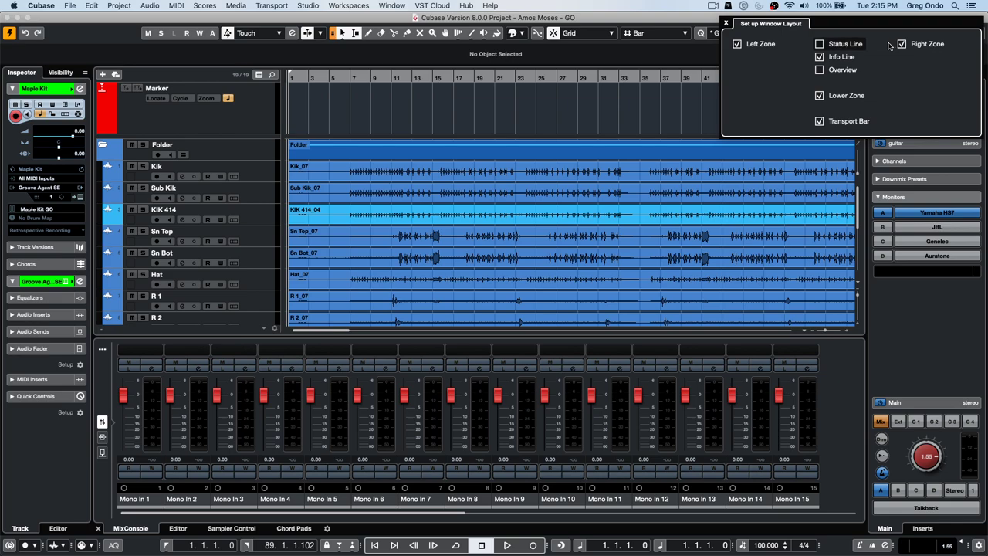
pyautogui.click(525, 103)
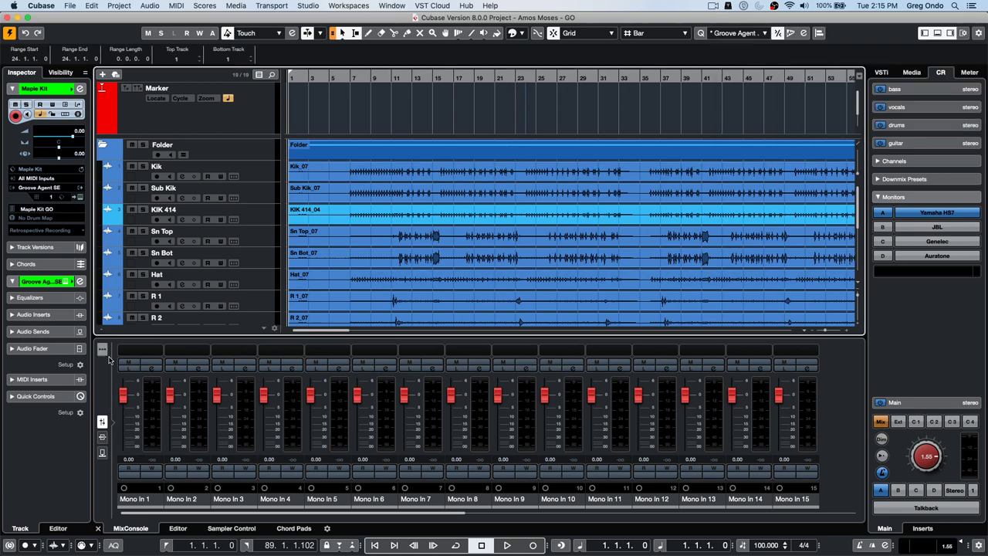
pyautogui.click(102, 349)
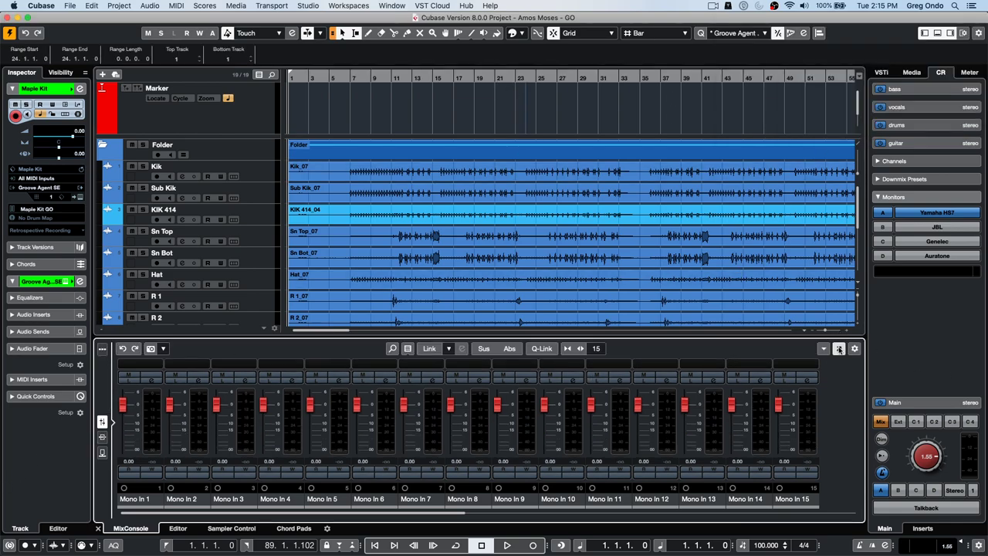
pyautogui.click(838, 348)
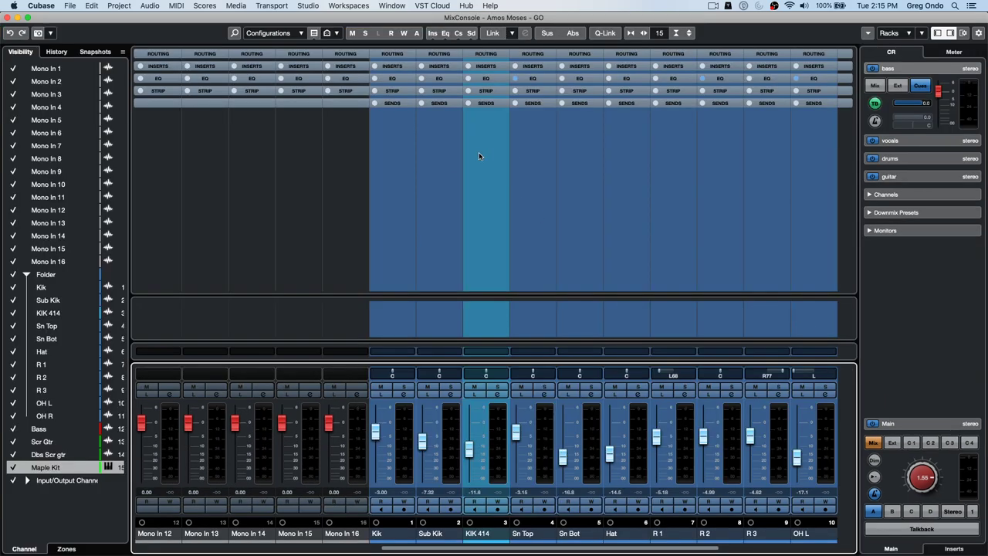
pyautogui.click(963, 35)
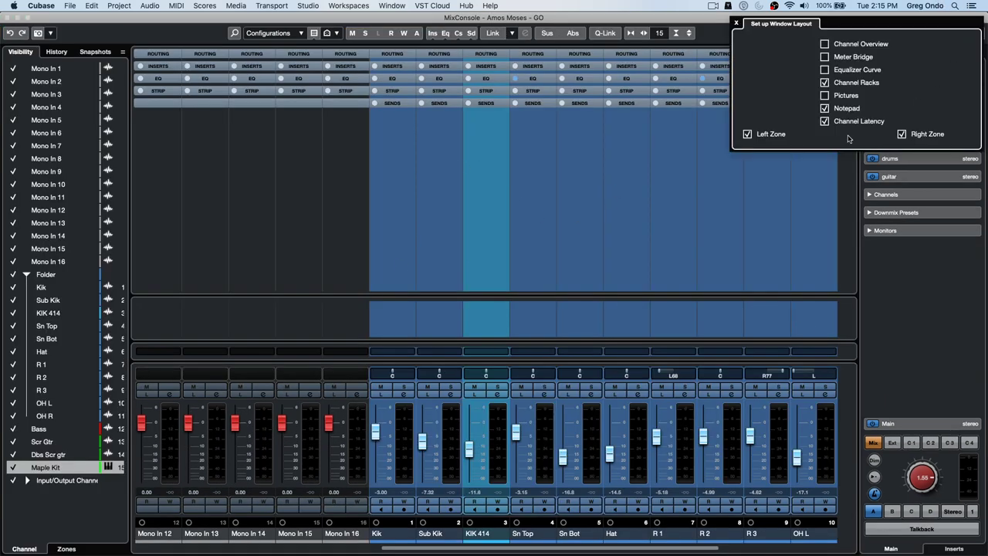
pyautogui.click(778, 181)
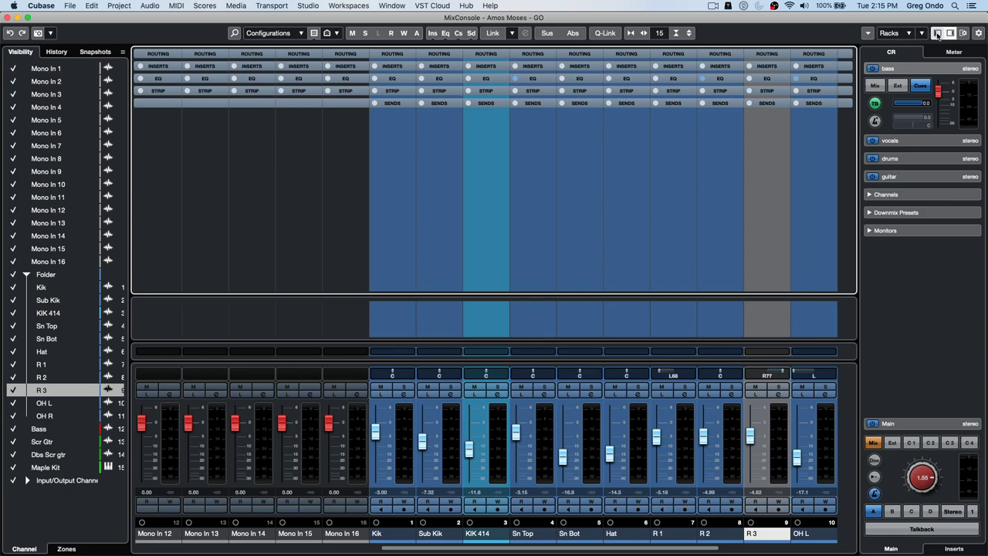
pyautogui.click(963, 35)
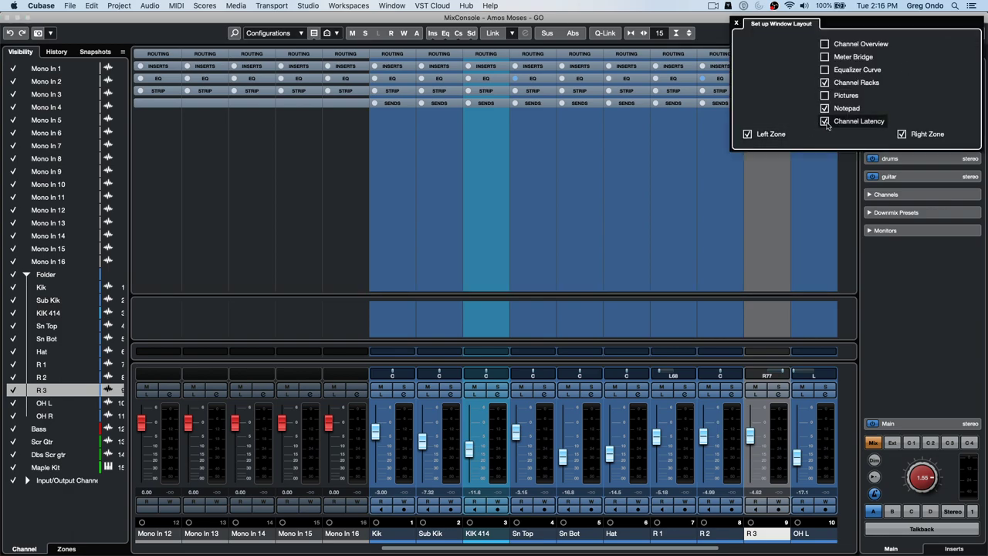
pyautogui.click(401, 68)
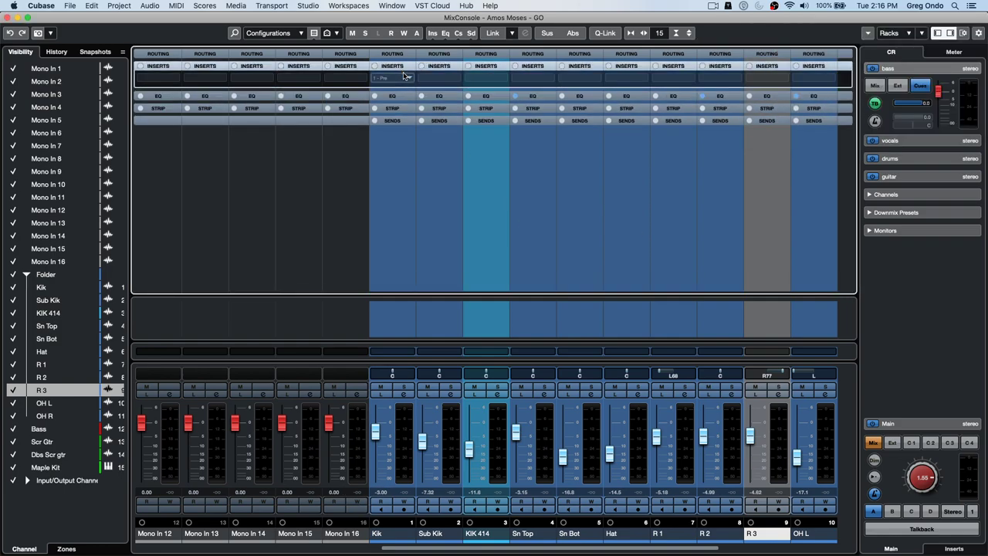
# - Load Dynamics > MultibandEnvelopeShaper into Kik's insert slots 1 and 2
pyautogui.click(404, 76)
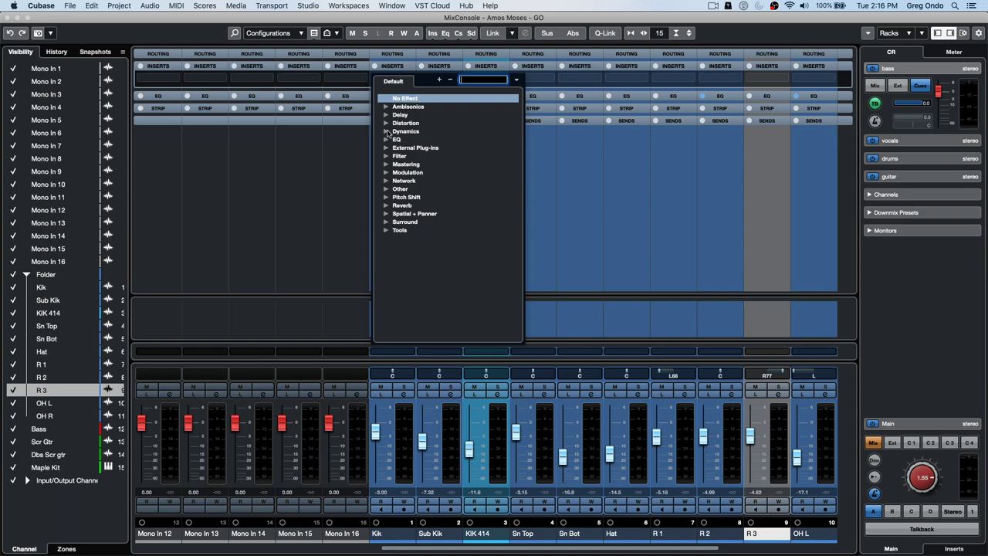
pyautogui.click(387, 132)
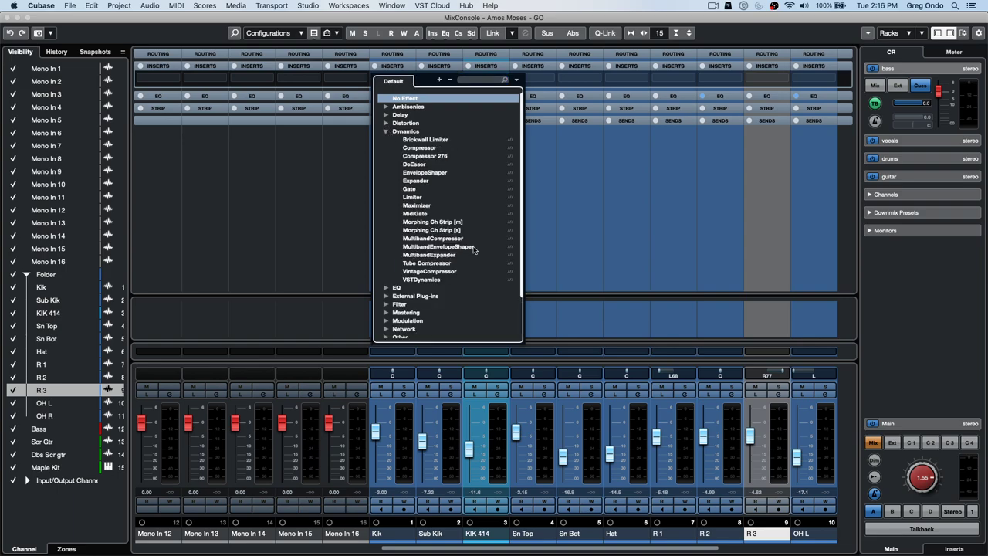
pyautogui.click(467, 247)
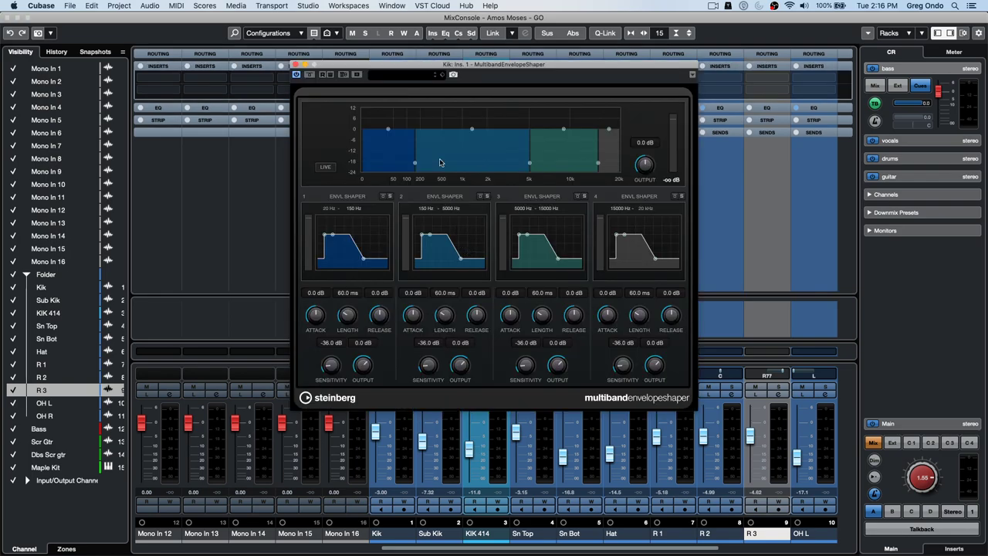
pyautogui.click(296, 64)
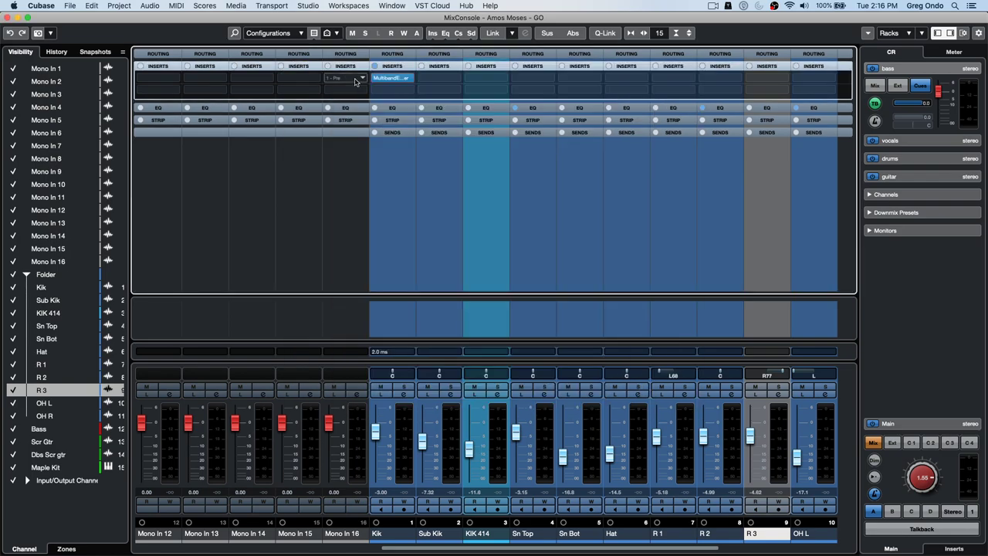
pyautogui.click(409, 91)
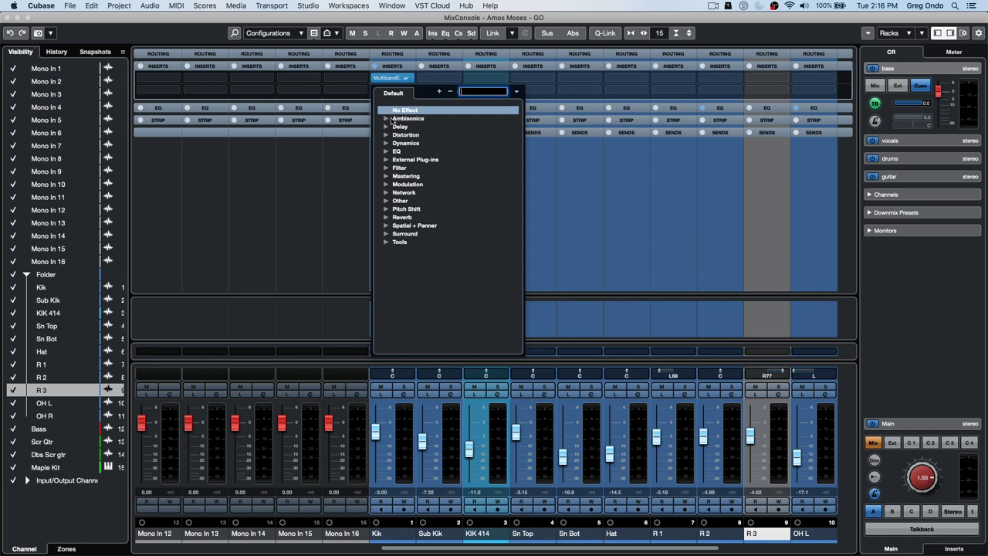
pyautogui.click(391, 143)
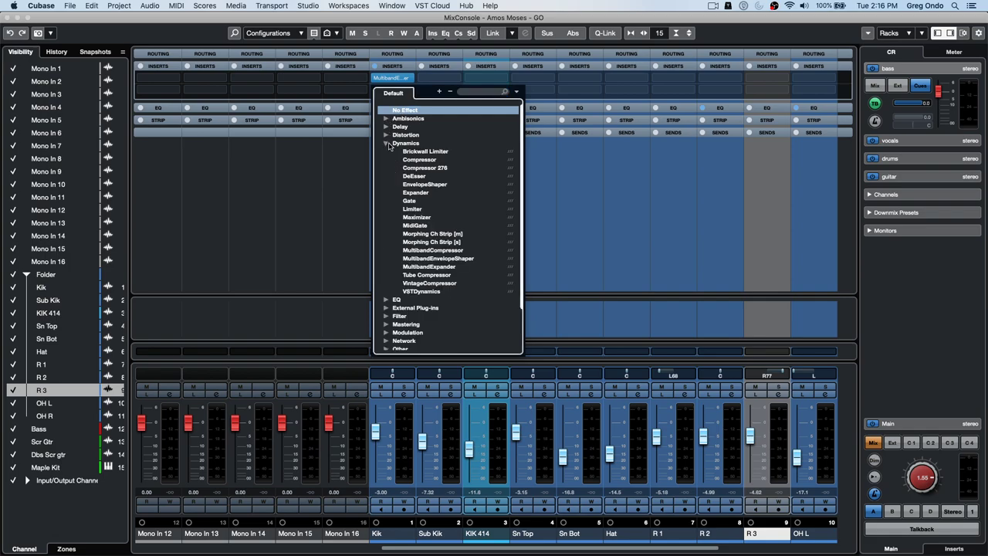
pyautogui.click(440, 259)
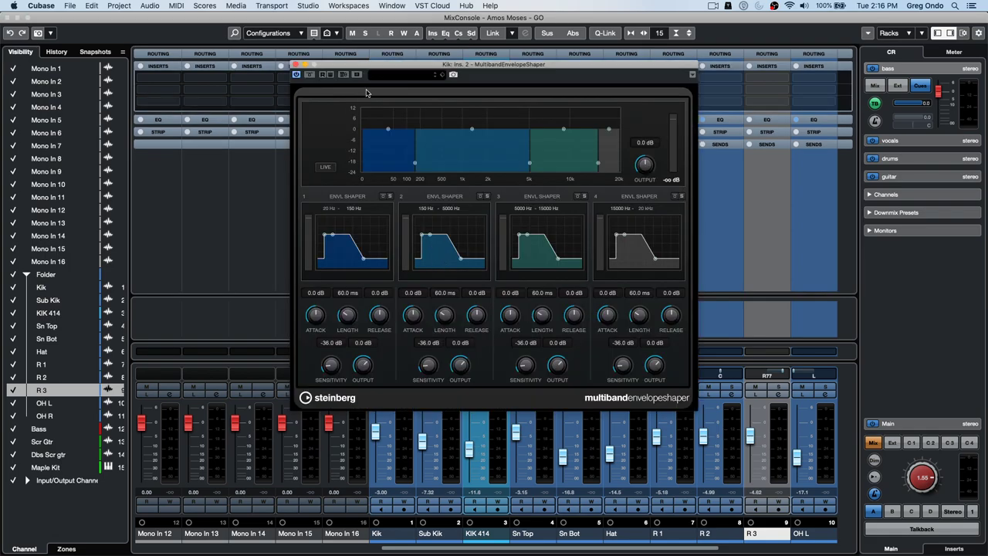
pyautogui.click(296, 65)
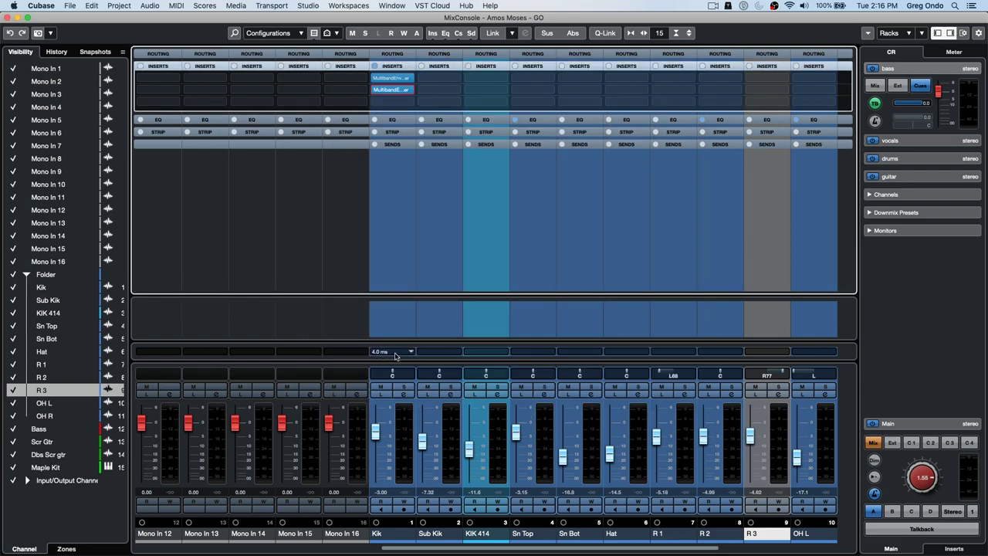
# - Load Reverb > REVerence into Kik's third insert slot
pyautogui.click(411, 103)
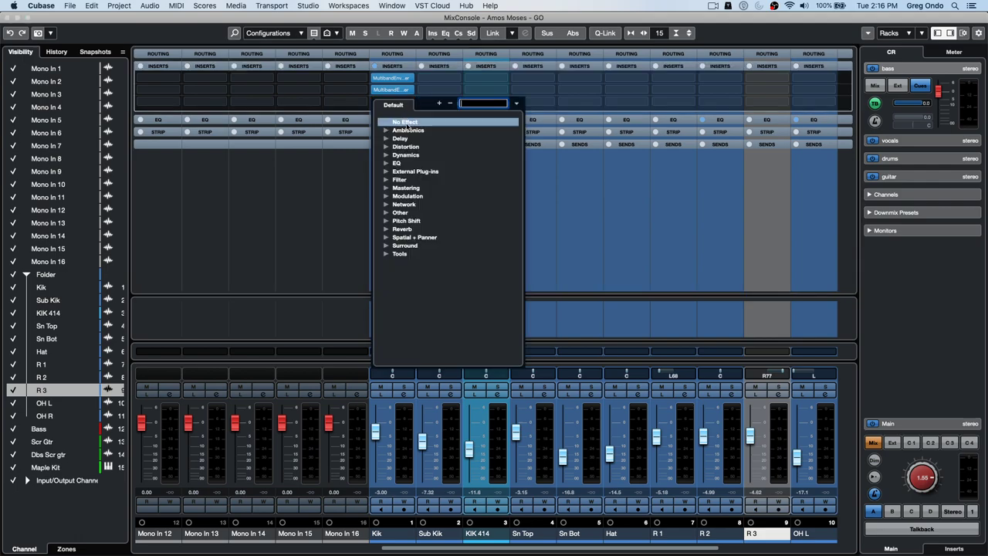
pyautogui.click(390, 231)
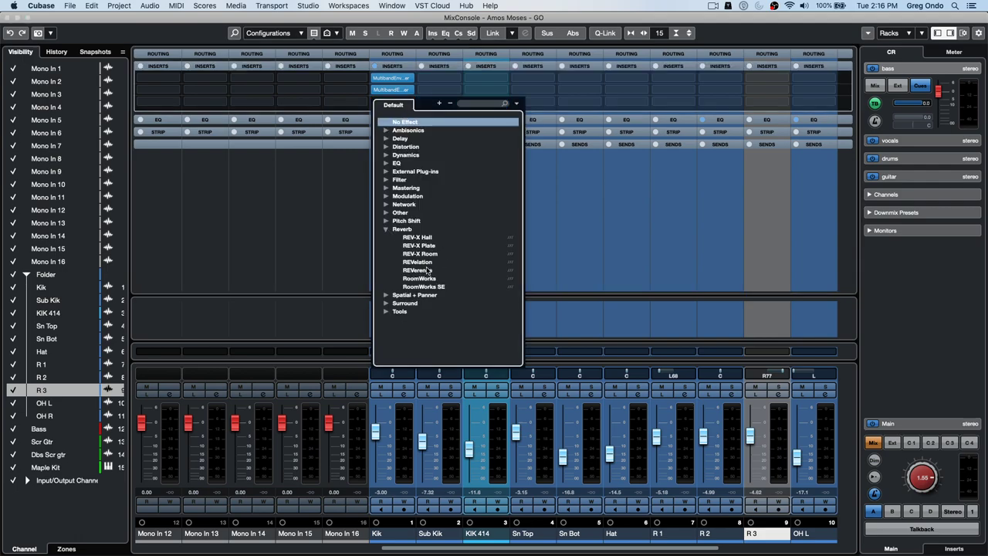
pyautogui.click(427, 270)
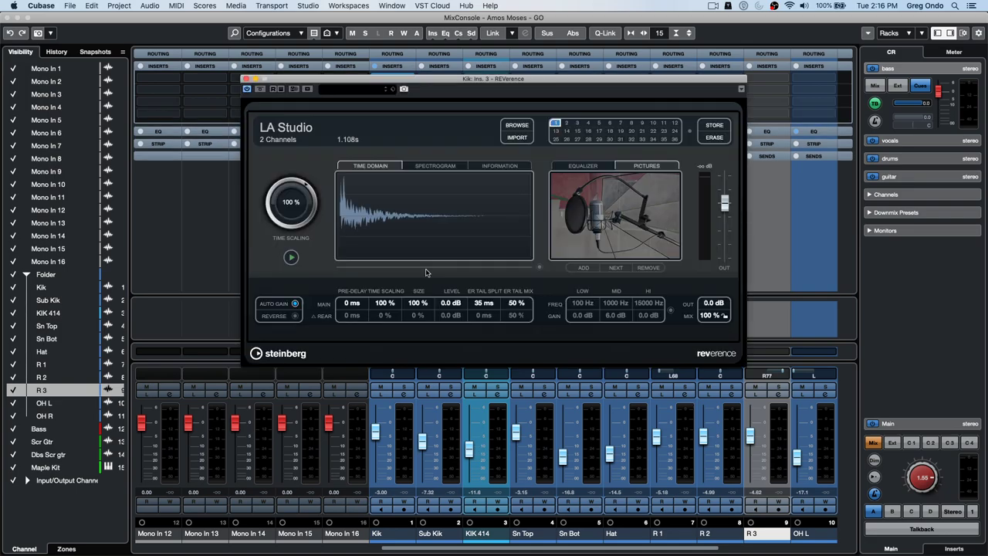
pyautogui.click(246, 79)
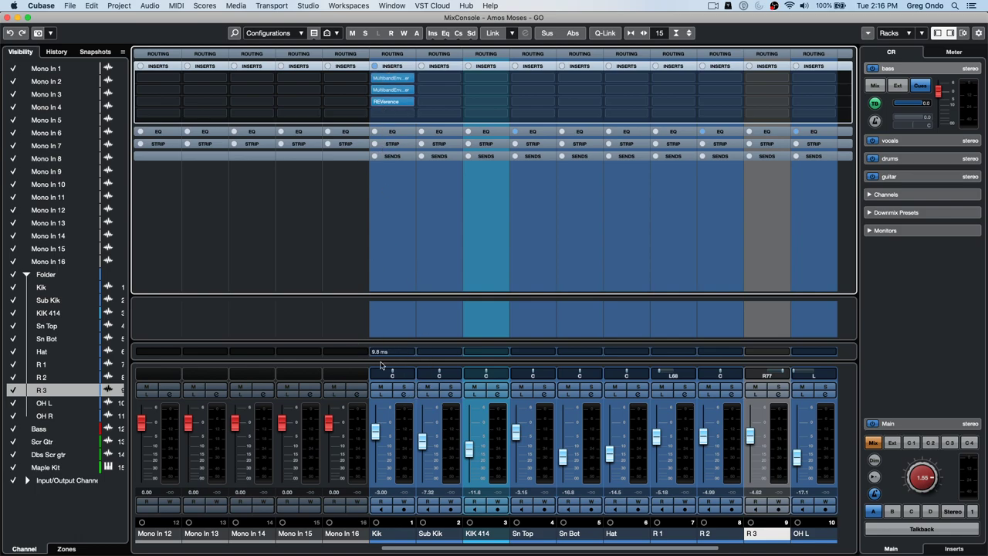
# - Open the Channel Latency Overview for Kik, showing 9.8 ms (432 samples) total latency
pyautogui.click(410, 352)
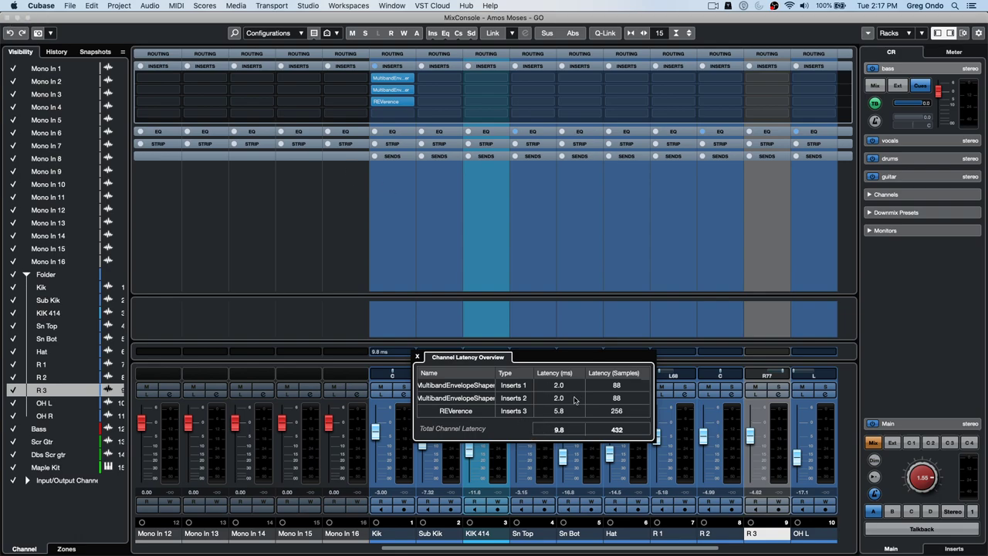
# - Close the Channel Latency Overview and reopen the MixConsole window with F3
pyautogui.click(8, 18)
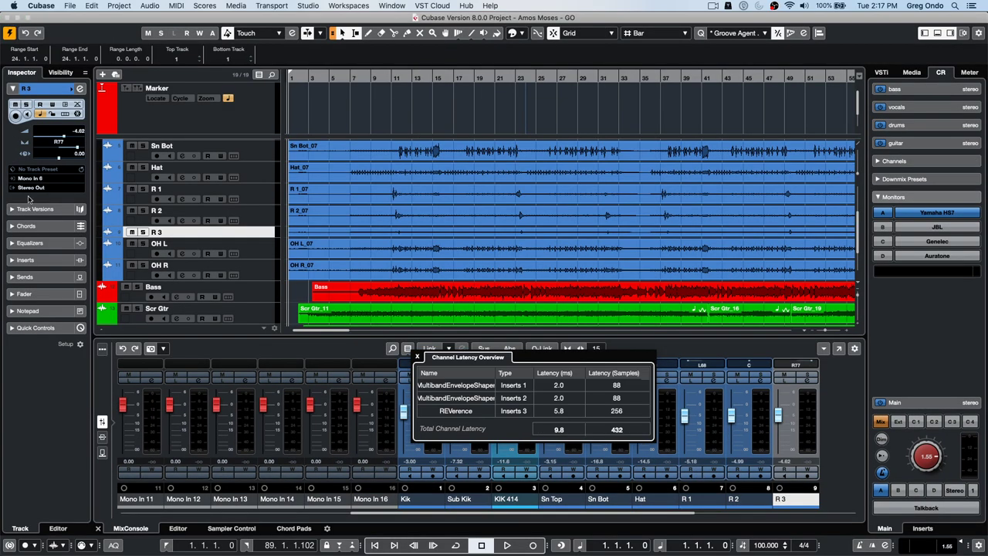
pyautogui.moveTo(59, 159); pyautogui.dragTo(58, 159)
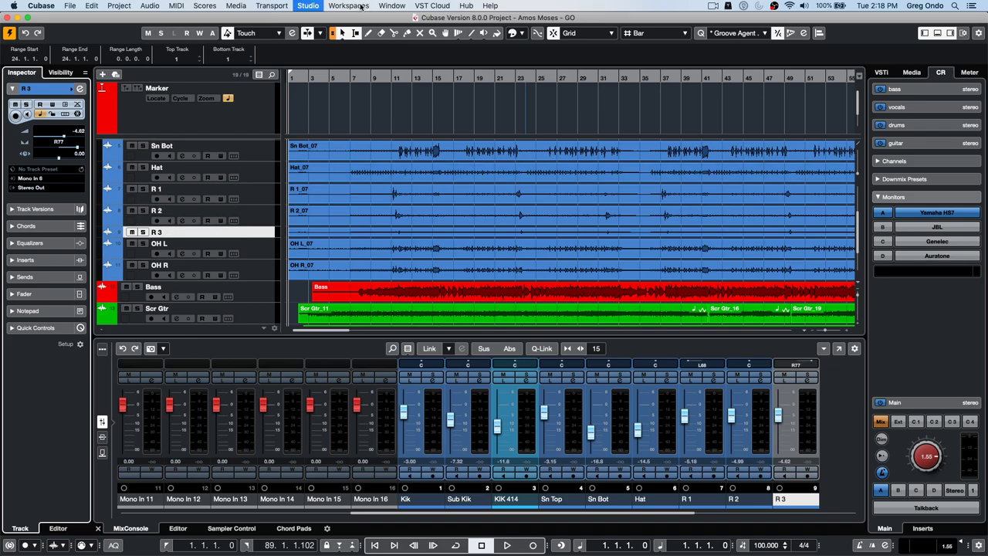
pyautogui.press('F3')
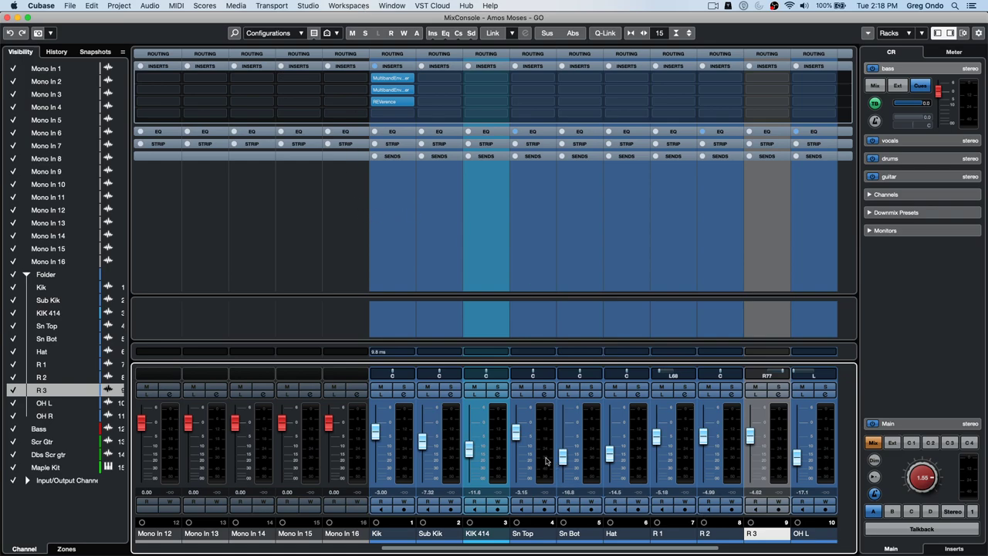
# - Toggle the Channel Latency row, view the channel's 9.8 ms latency breakdown, and close the MixConsole window
pyautogui.click(963, 34)
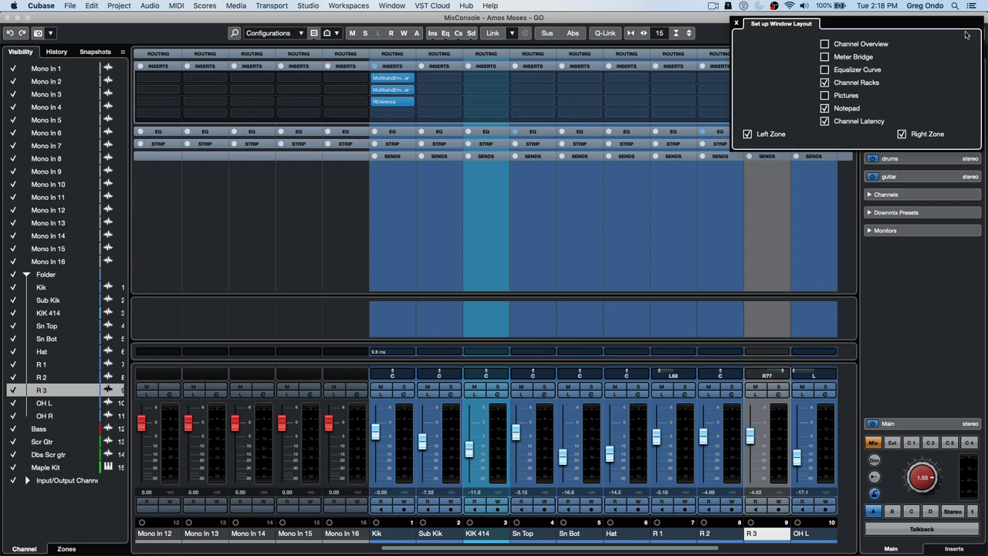
pyautogui.click(827, 120)
pyautogui.click(827, 121)
pyautogui.click(399, 355)
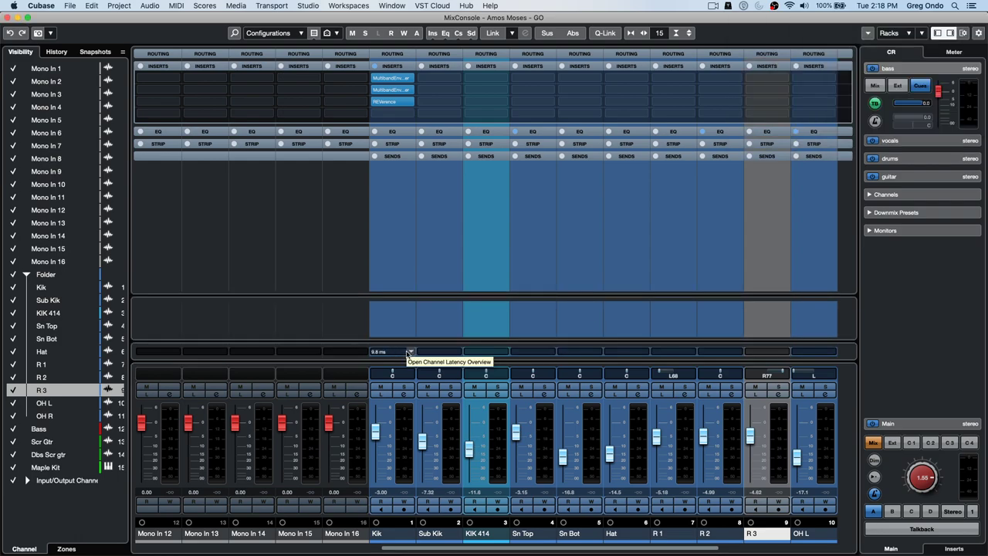
pyautogui.click(401, 353)
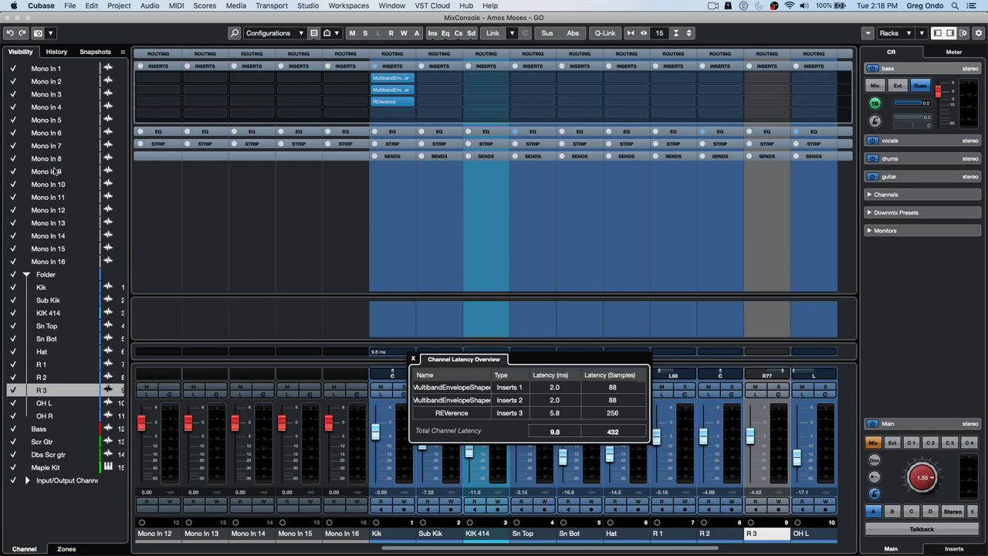
pyautogui.click(10, 16)
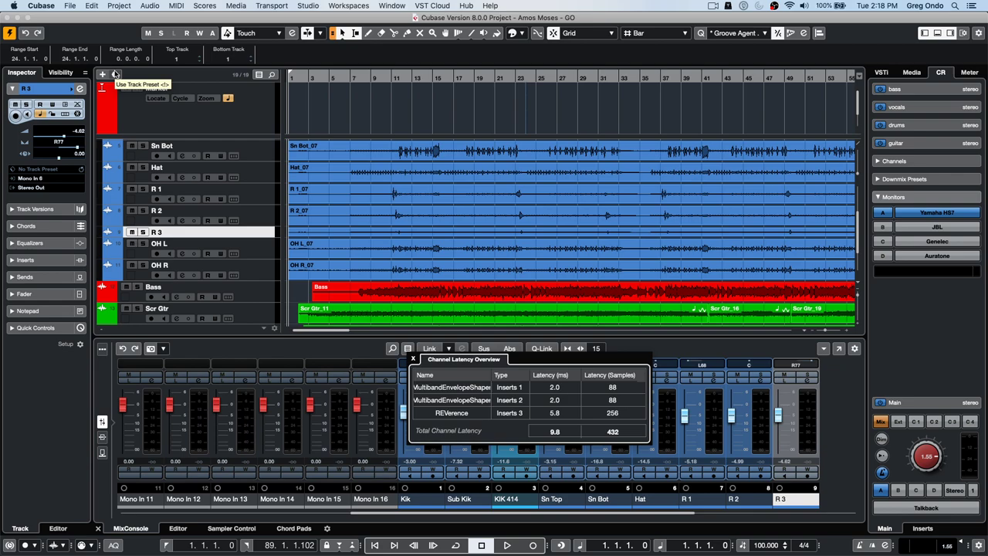
pyautogui.click(70, 6)
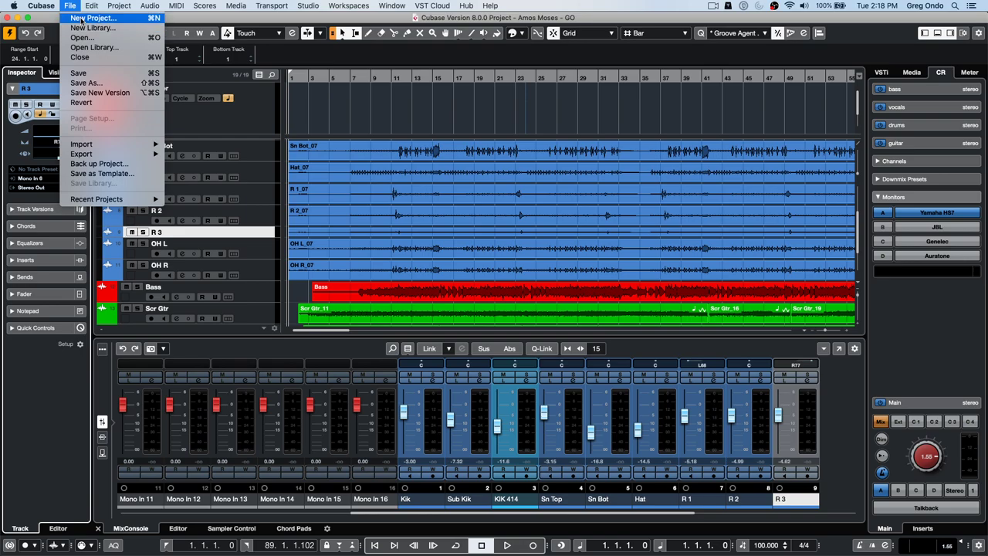
# - Create an empty project, Untitled4, in the test folder with Prompt for project location selected
pyautogui.click(81, 19)
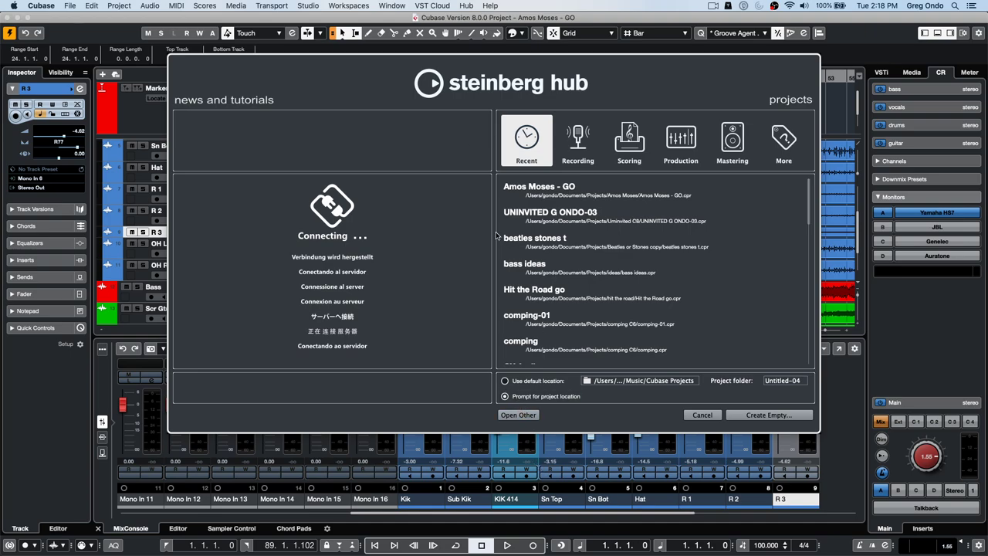
pyautogui.click(505, 381)
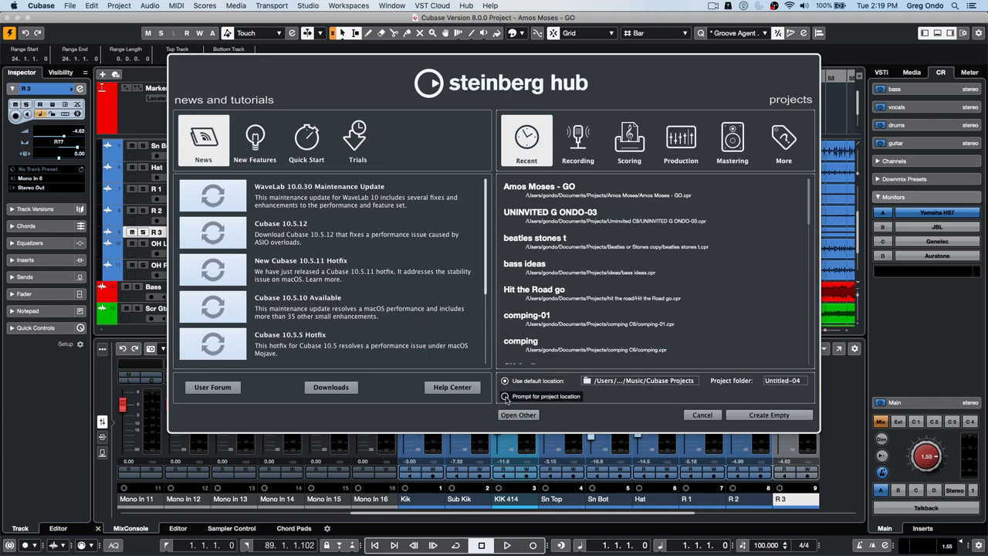
pyautogui.click(505, 397)
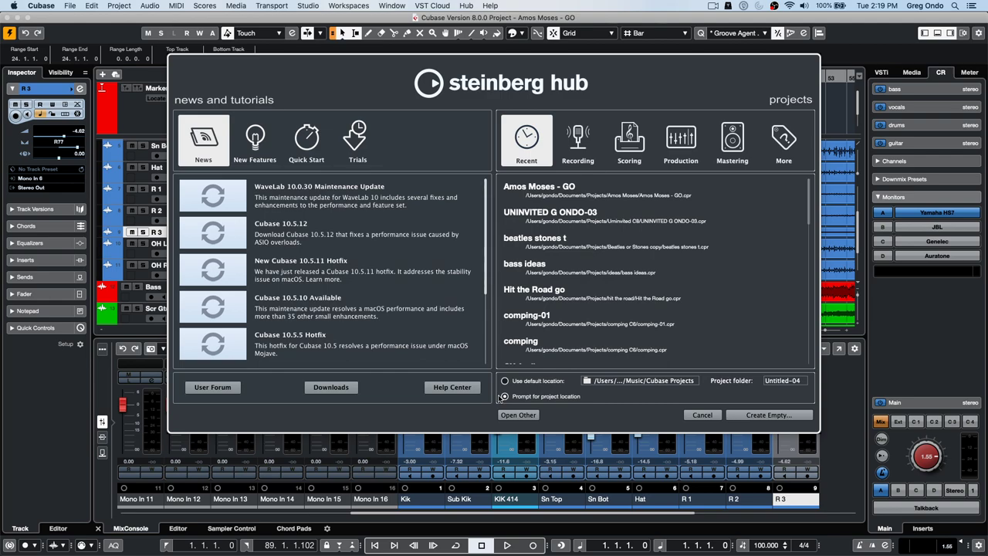
pyautogui.click(769, 415)
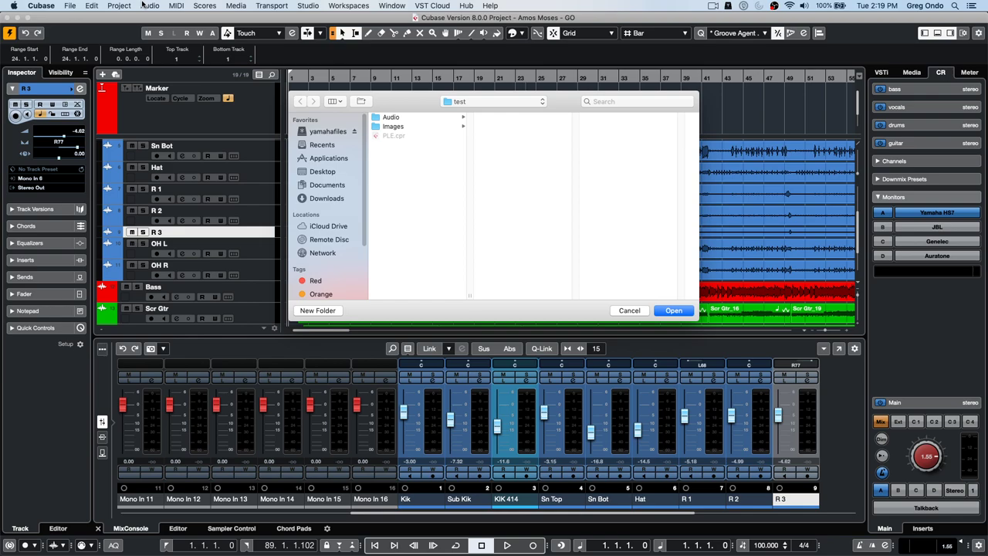
pyautogui.click(464, 103)
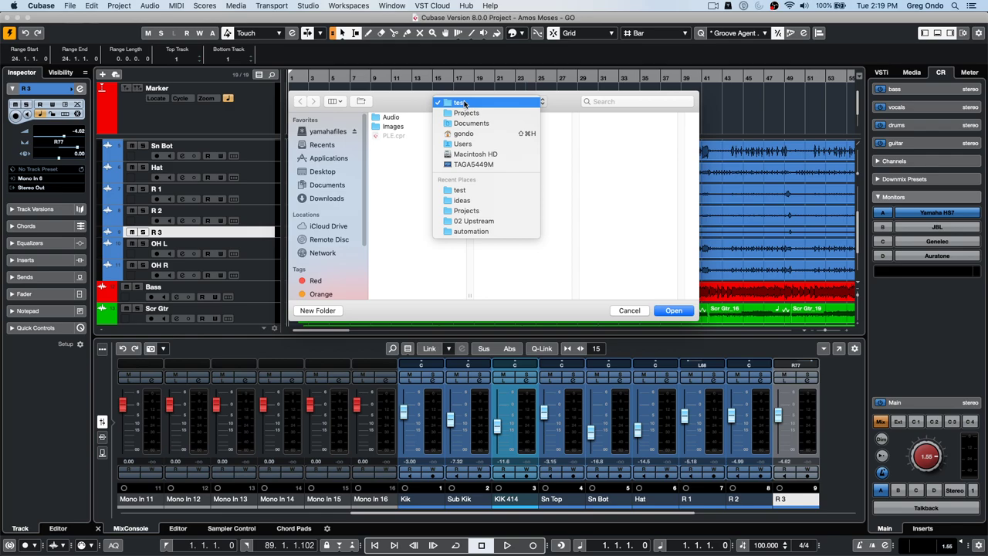
pyautogui.click(465, 103)
pyautogui.click(673, 310)
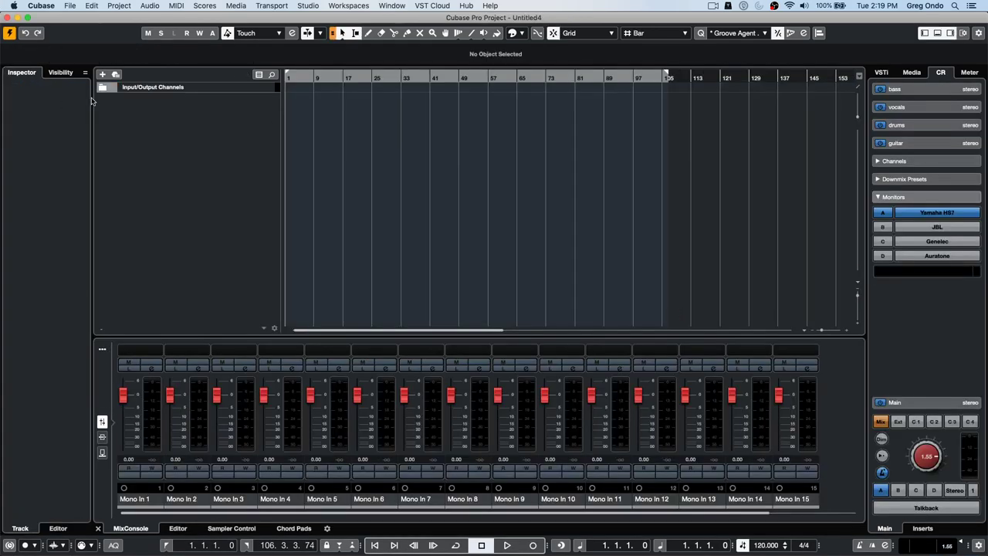
# - Add 12 stereo audio tracks from the track list's Add Audio Track option
pyautogui.rightClick(165, 121)
pyautogui.click(211, 127)
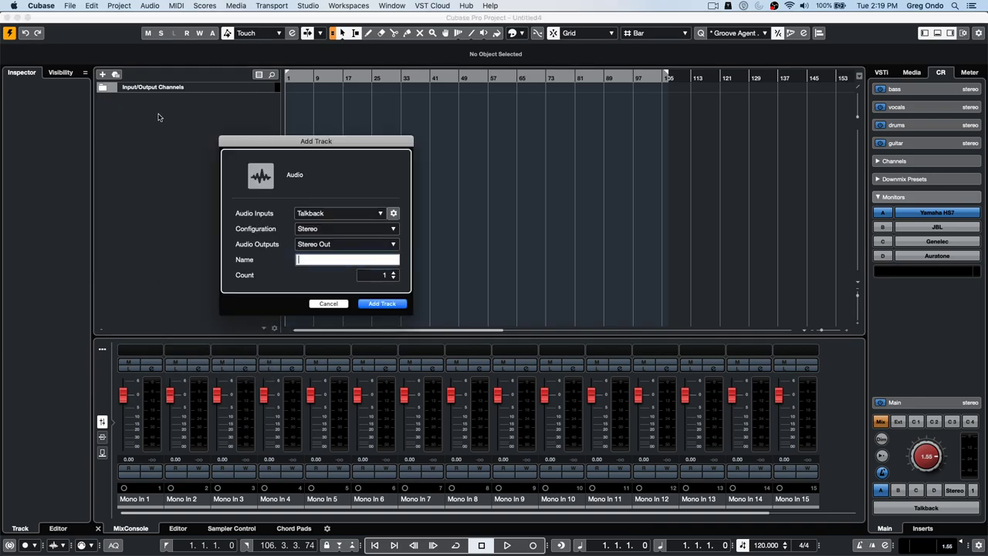
pyautogui.click(393, 275)
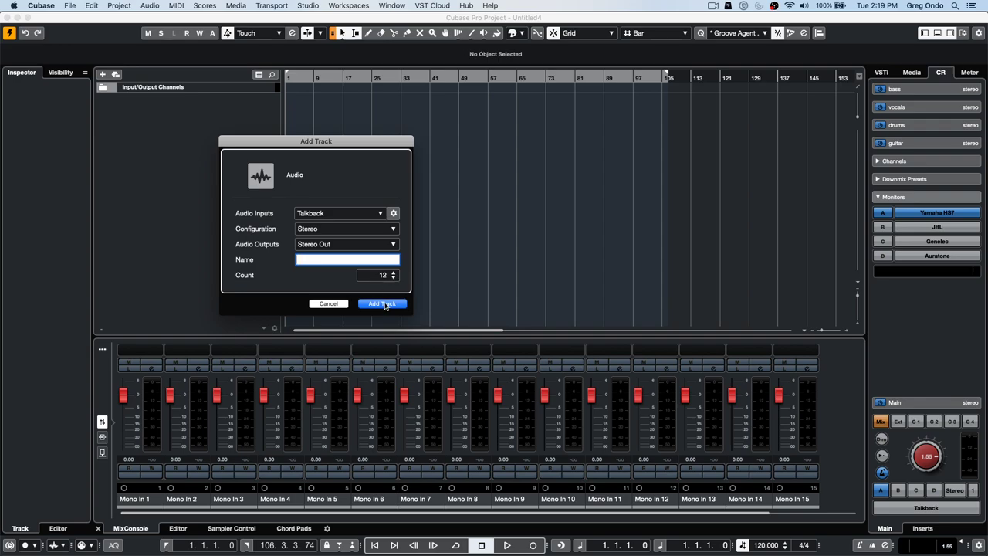
pyautogui.click(384, 304)
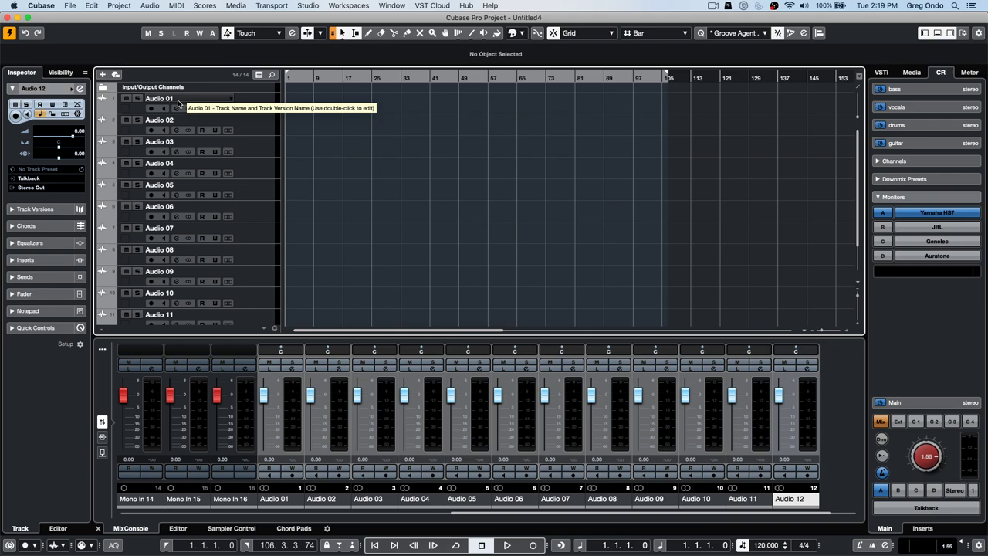
# - Rename tracks 1–5 to kick, snare, hat, TOM 1 and TOM 2
pyautogui.click(178, 103)
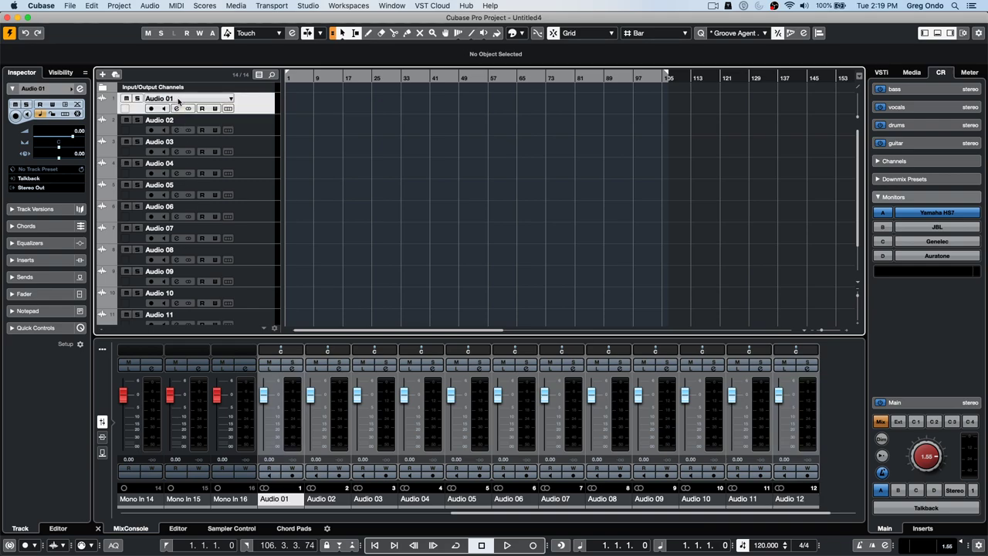
pyautogui.doubleClick(178, 99)
pyautogui.write('kick')
pyautogui.press('Tab')
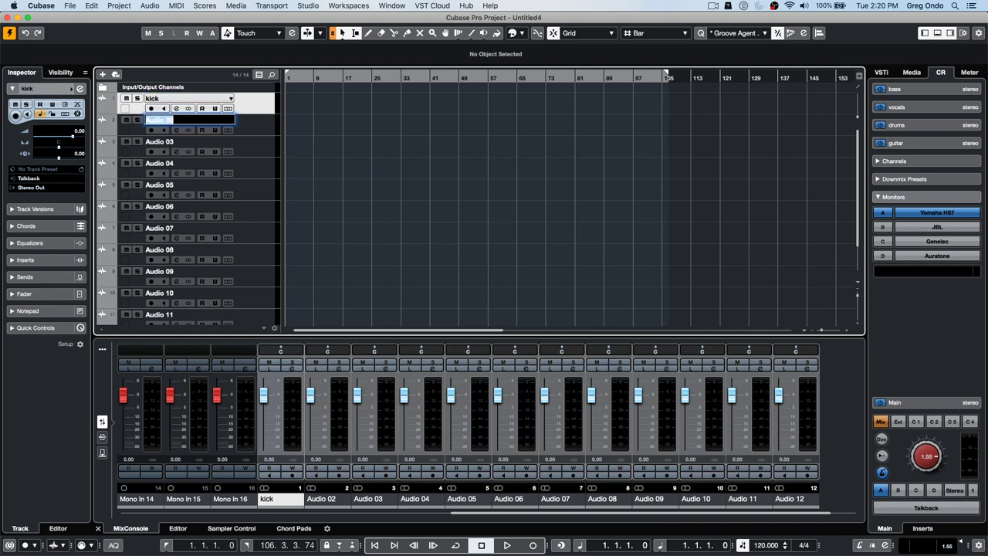
pyautogui.write('snare')
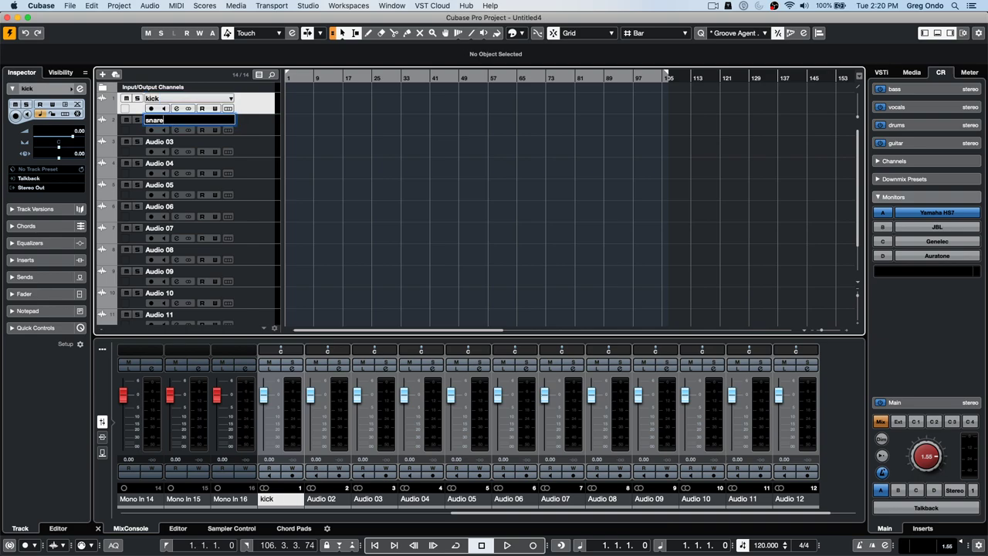
pyautogui.press('Tab')
pyautogui.write('hat')
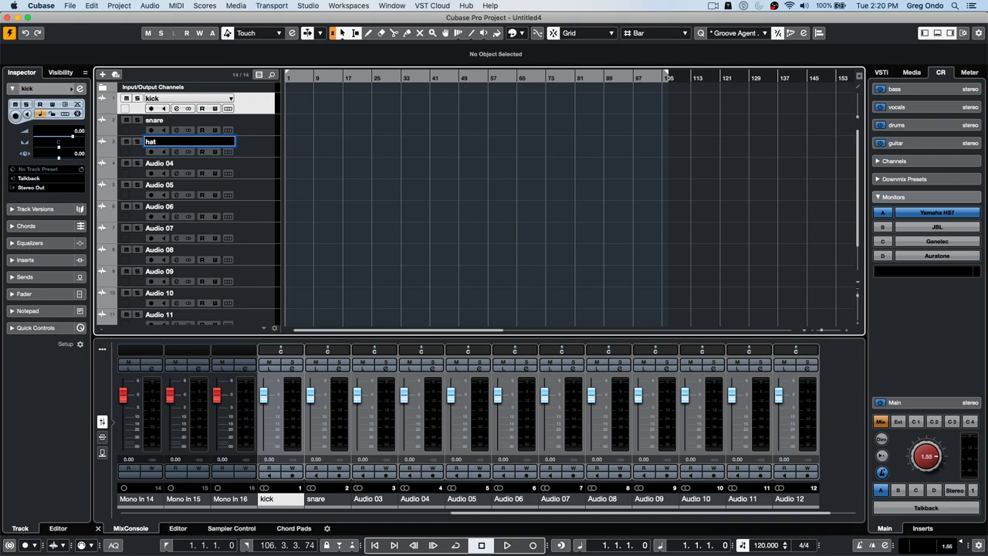
pyautogui.press('Tab')
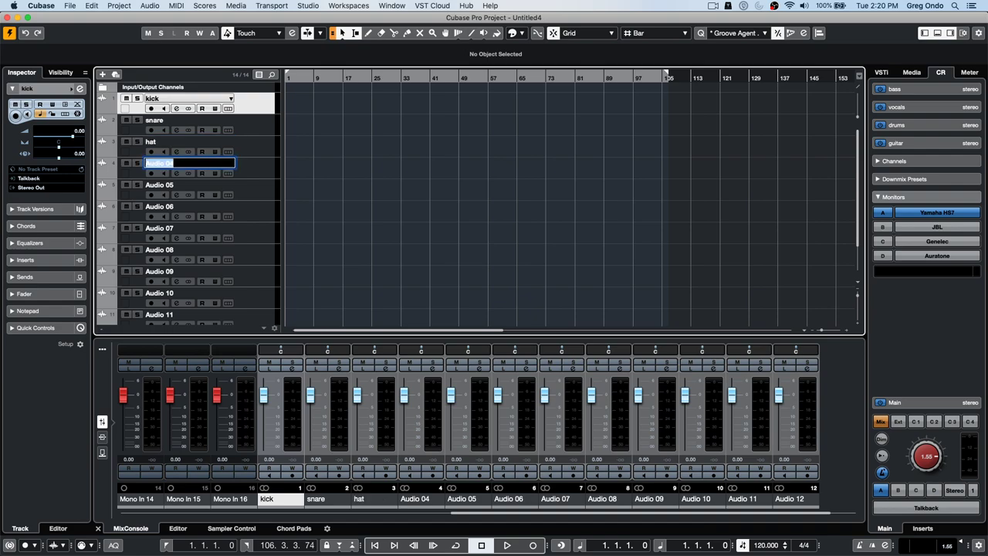
pyautogui.write('TOM 1')
pyautogui.press('Tab')
pyautogui.write('TOM')
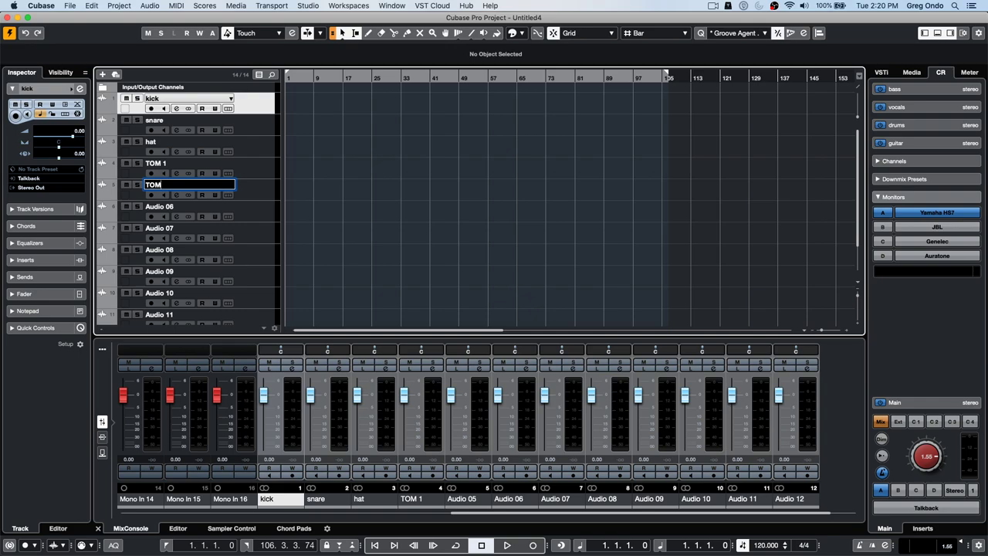
pyautogui.write(' 2')
pyautogui.press('Tab')
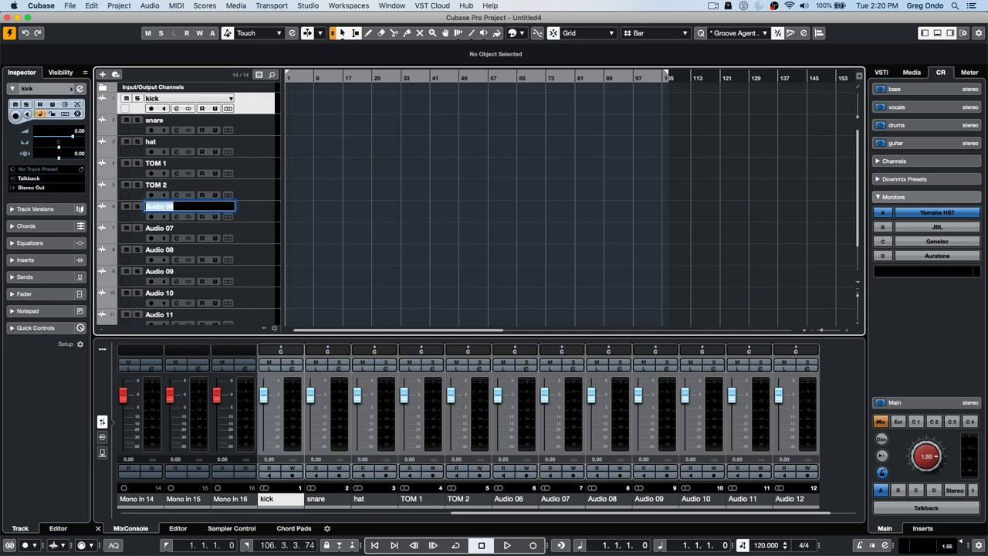
# - Rename tracks 6–10 to floor tom, OHL, OHR, Bass and Guitar, then select kick through Guitar
pyautogui.write('to')
pyautogui.press('BackSpace')
pyautogui.press('BackSpace')
pyautogui.write('floor tom')
pyautogui.press('Tab')
pyautogui.write('OH')
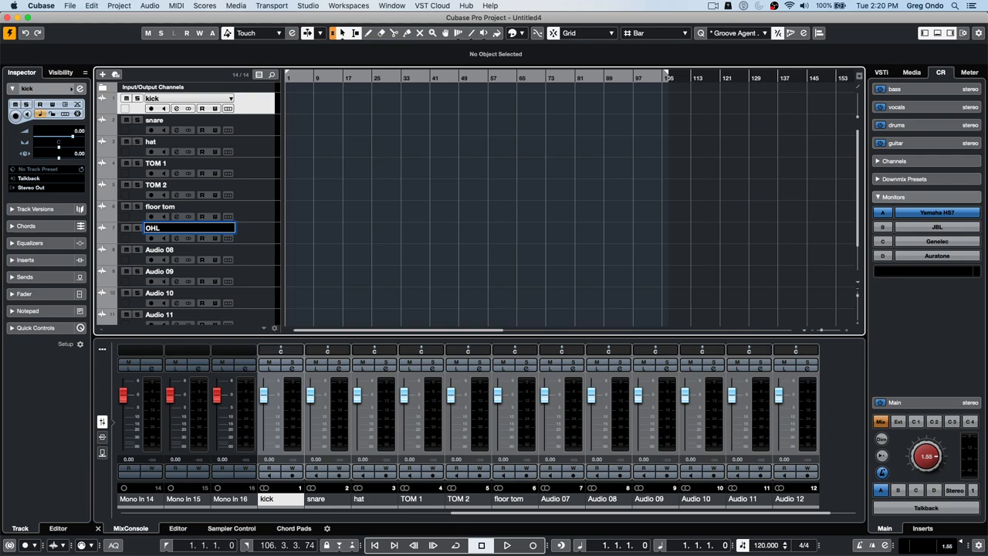
pyautogui.press('Tab')
pyautogui.write('O')
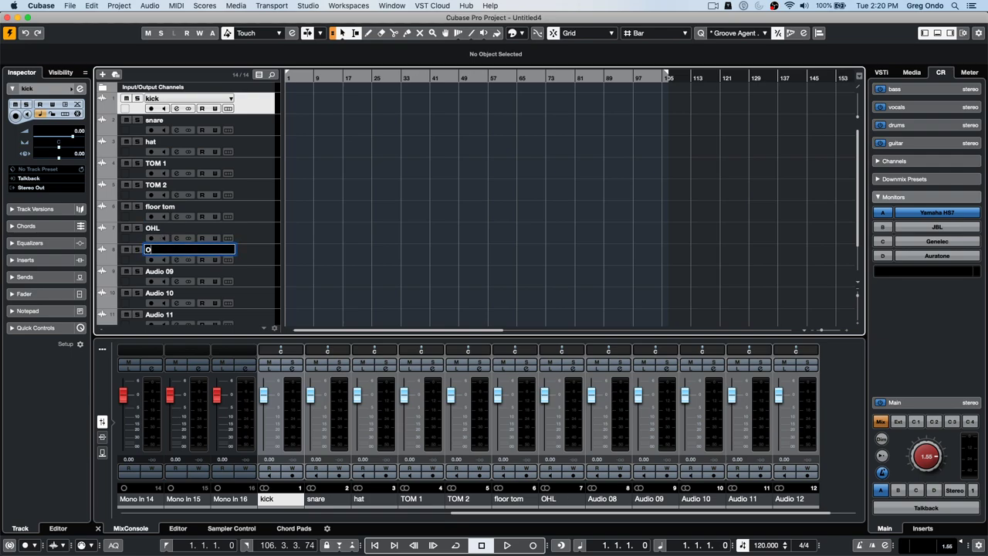
pyautogui.write('HR')
pyautogui.press('Tab')
pyautogui.write('Bass')
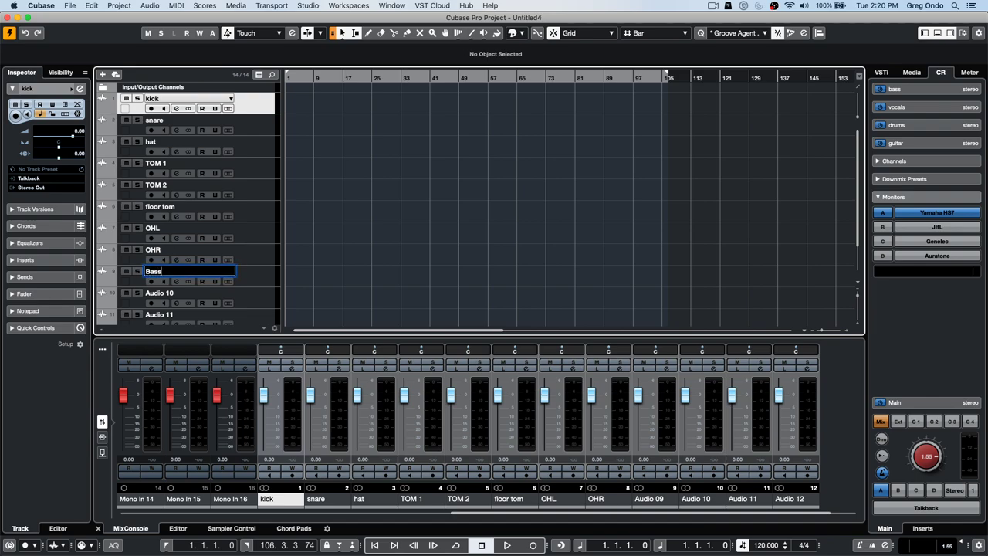
pyautogui.press('Tab')
pyautogui.write('Guitar')
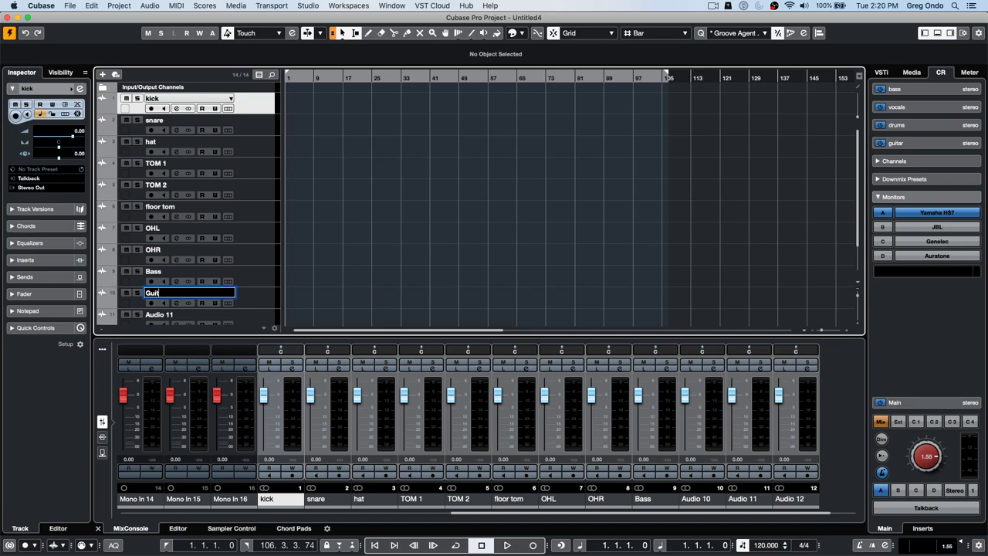
pyautogui.press('Return')
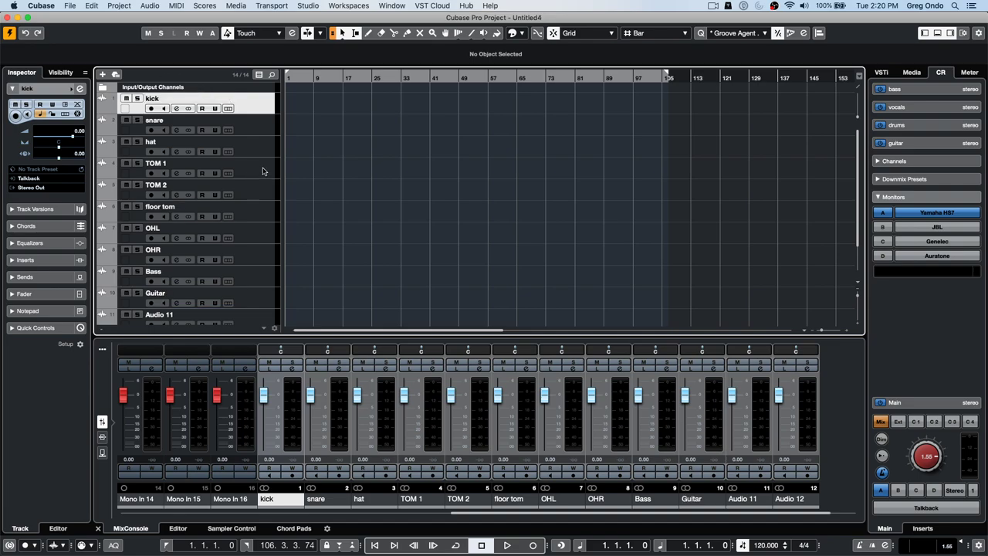
pyautogui.keyDown('shift'); pyautogui.click(251, 301); pyautogui.keyUp('shift')
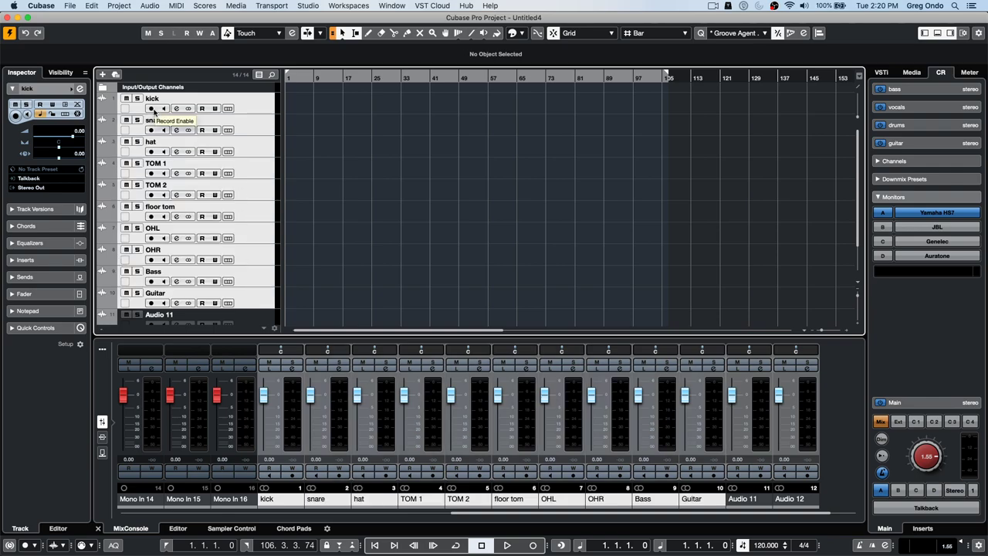
# - Move the selected drum, bass and guitar tracks into a new folder, record-arm it and switch off monitoring
pyautogui.rightClick(255, 104)
pyautogui.moveTo(267, 108)
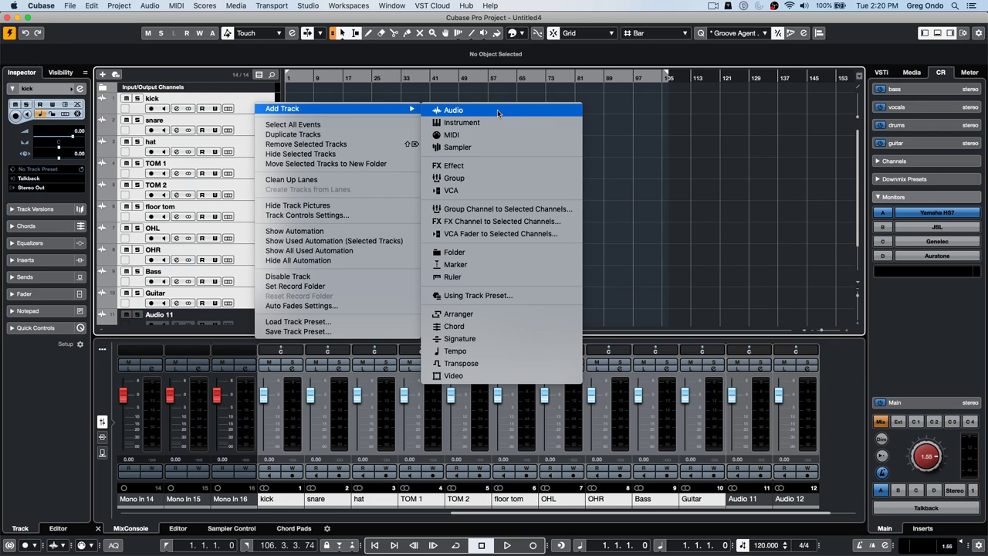
pyautogui.click(344, 164)
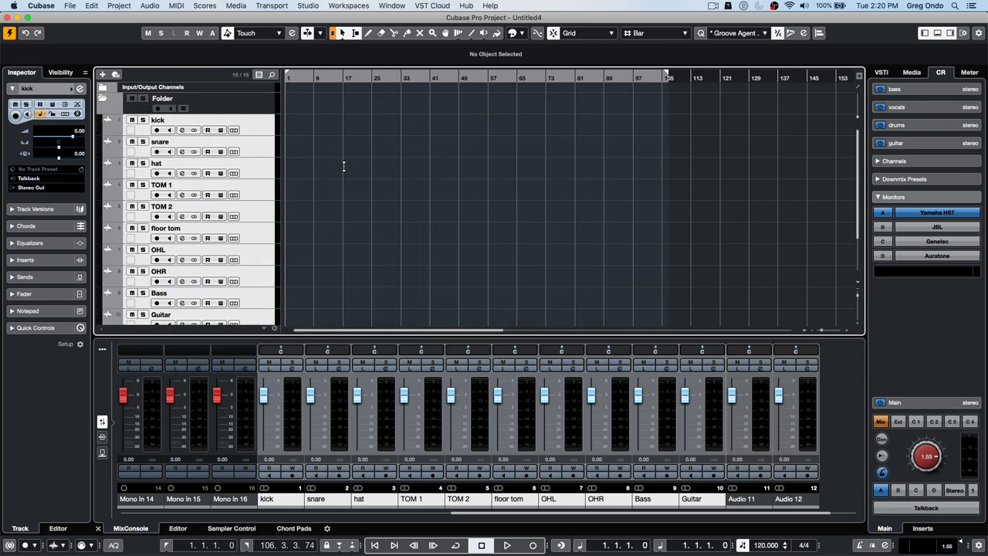
pyautogui.click(157, 109)
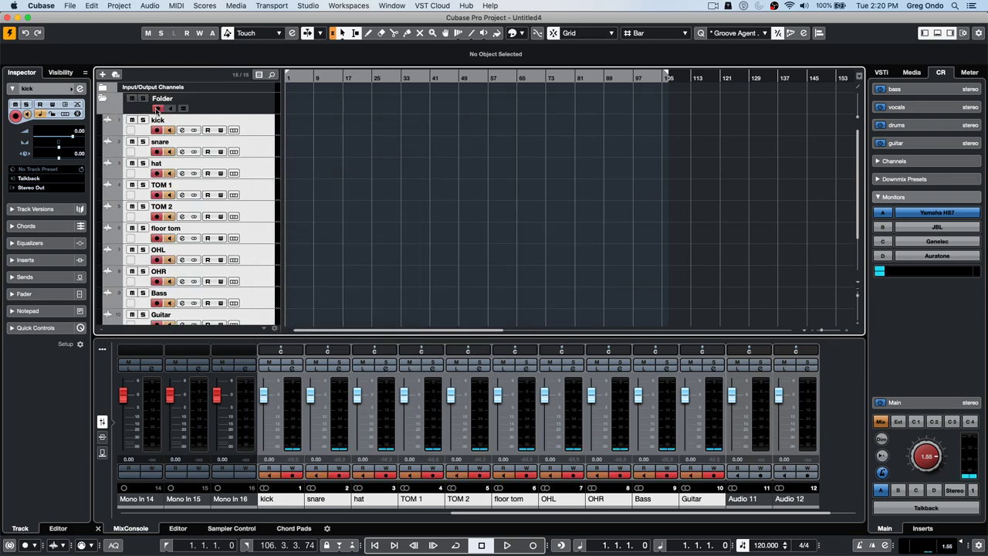
pyautogui.click(157, 110)
pyautogui.click(157, 110)
pyautogui.click(170, 110)
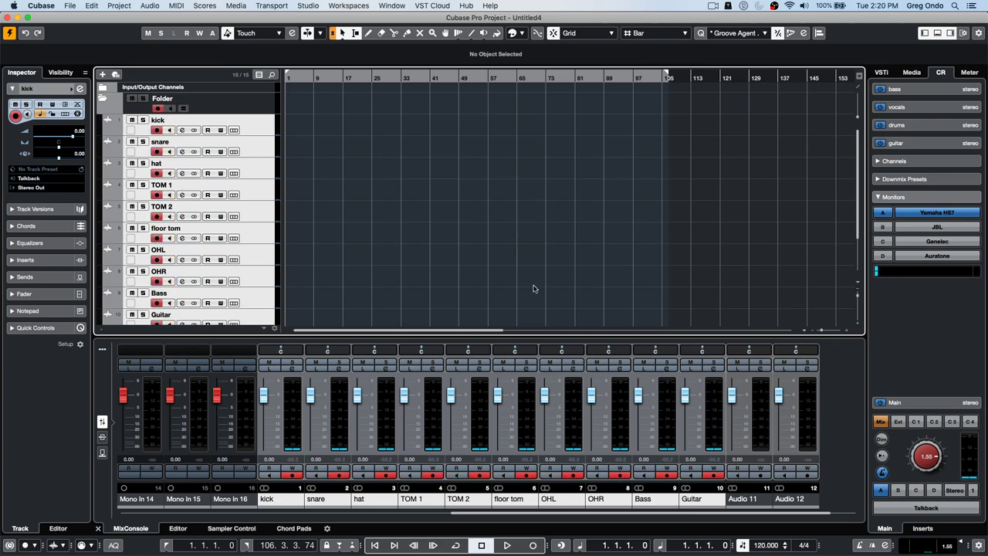
# - Record a short take on all folder tracks, then turn off monitoring and disarm them
pyautogui.click(507, 546)
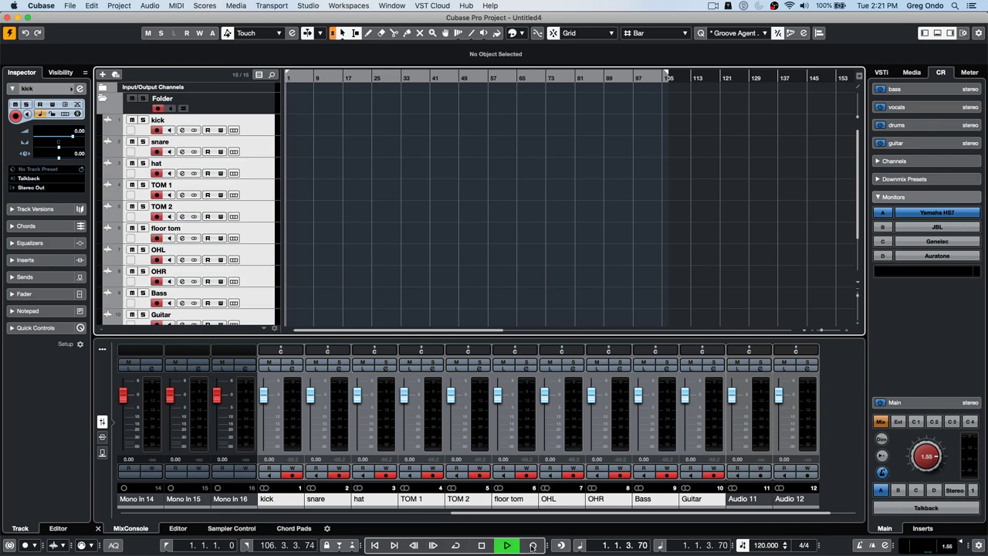
pyautogui.click(533, 546)
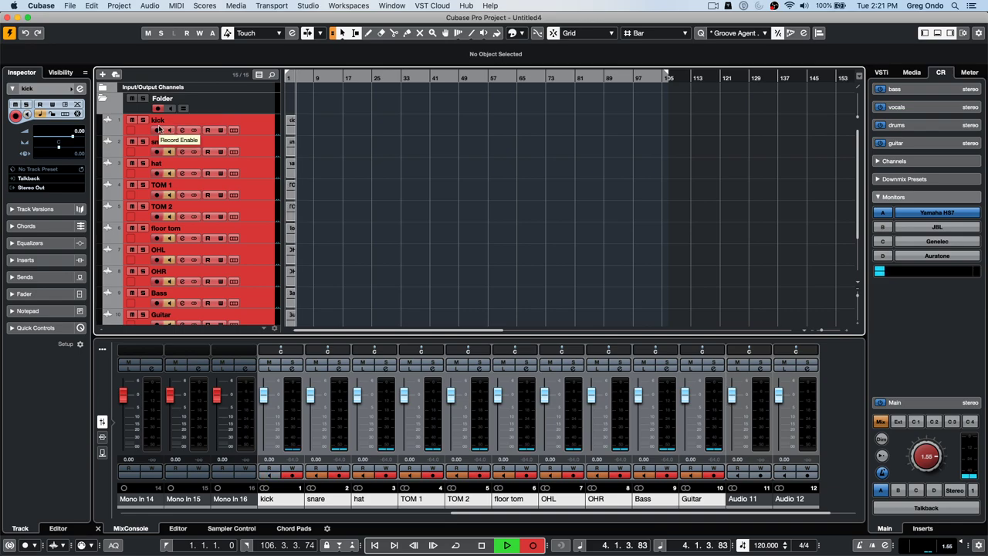
pyautogui.press('space')
pyautogui.click(171, 130)
pyautogui.click(158, 109)
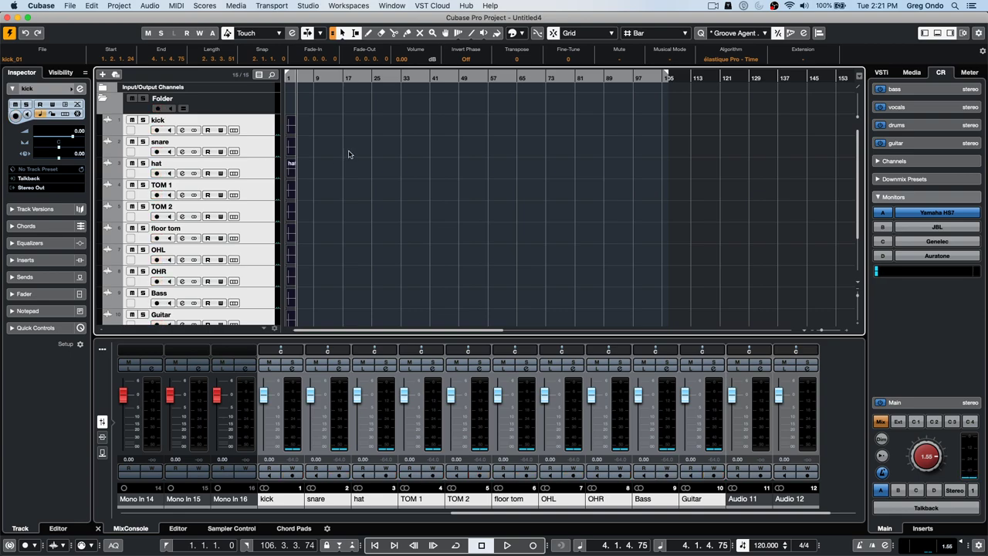
# - Return to the project start, zoom in, and select the snare_01, hat_01 and TOM 1_01 events
pyautogui.press('Home')
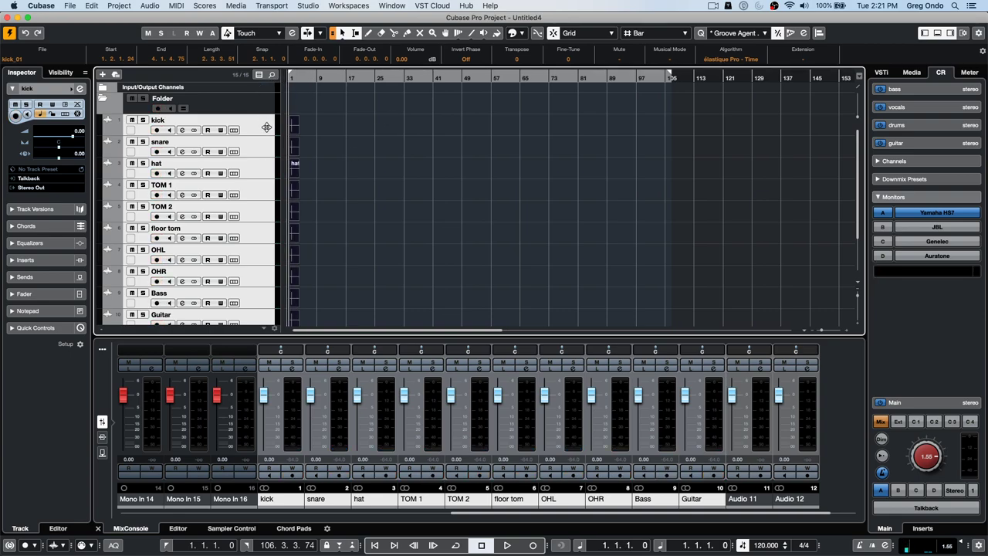
pyautogui.press('h')
pyautogui.press('h')
pyautogui.press('h')
pyautogui.press('h')
pyautogui.press('h')
pyautogui.click(325, 151)
pyautogui.click(323, 165)
pyautogui.click(338, 184)
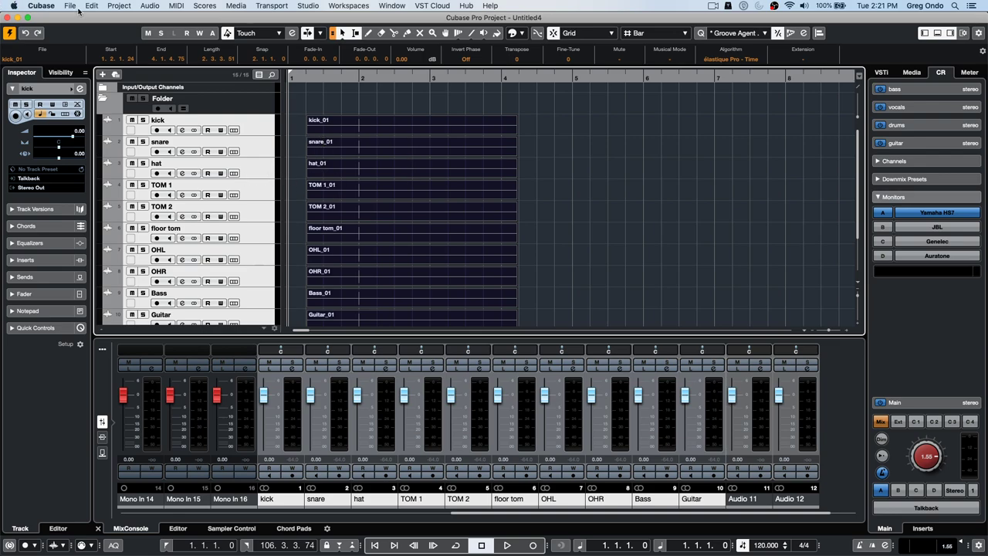
pyautogui.click(237, 6)
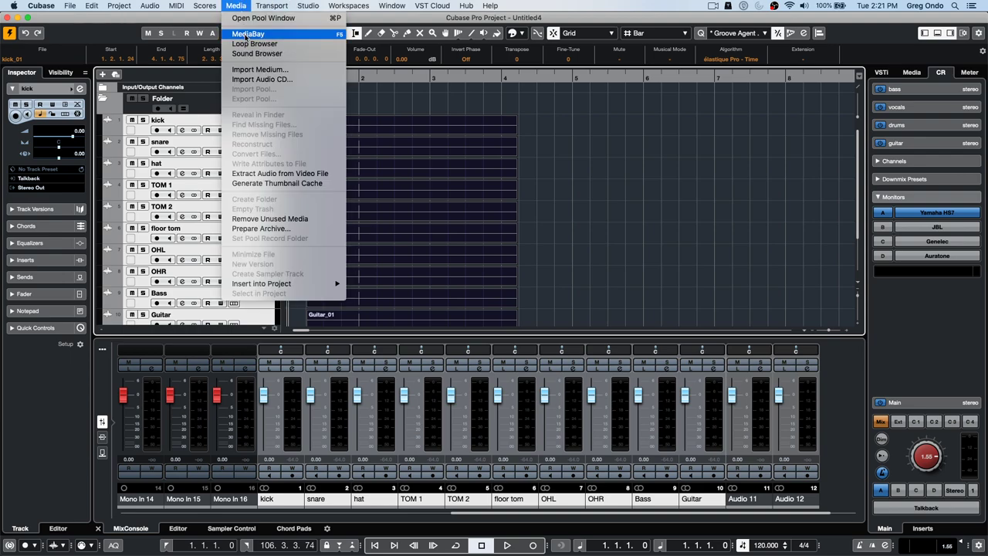
pyautogui.click(248, 34)
pyautogui.click(228, 110)
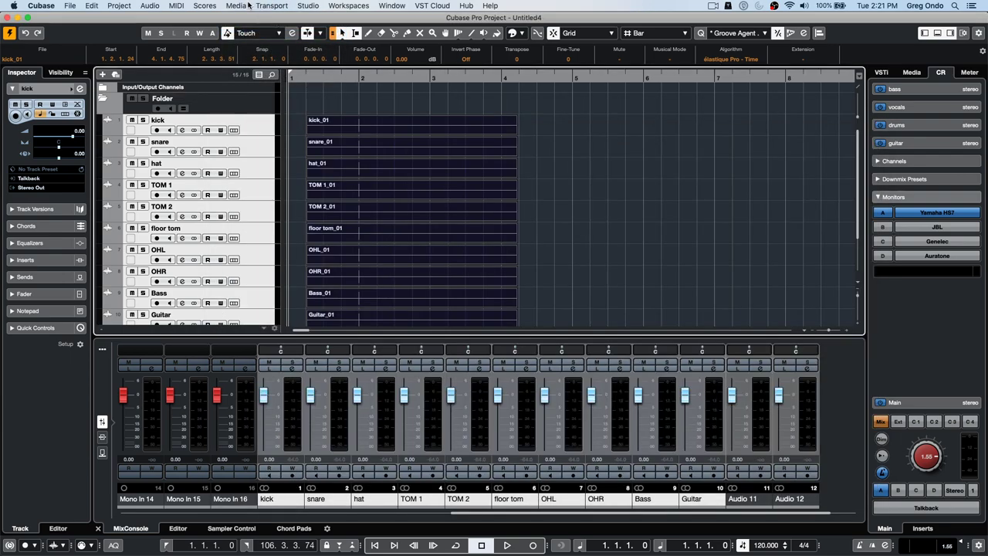
pyautogui.click(236, 5)
pyautogui.click(272, 20)
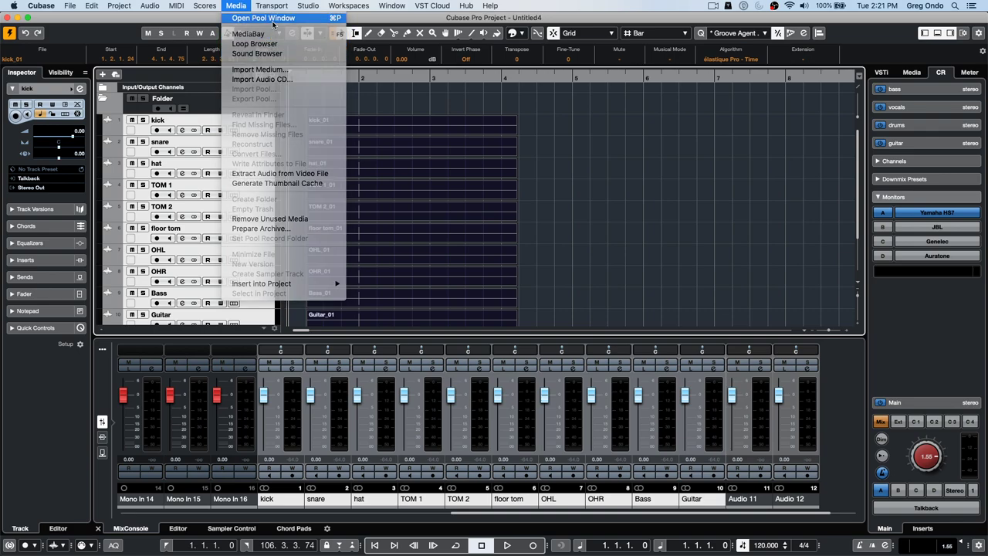
pyautogui.moveTo(311, 91); pyautogui.dragTo(148, 42)
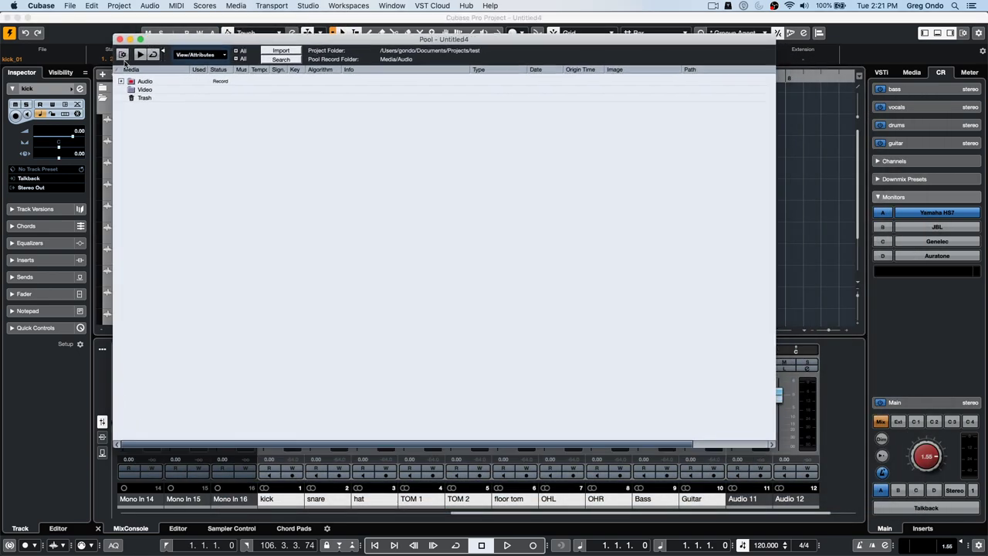
pyautogui.click(121, 81)
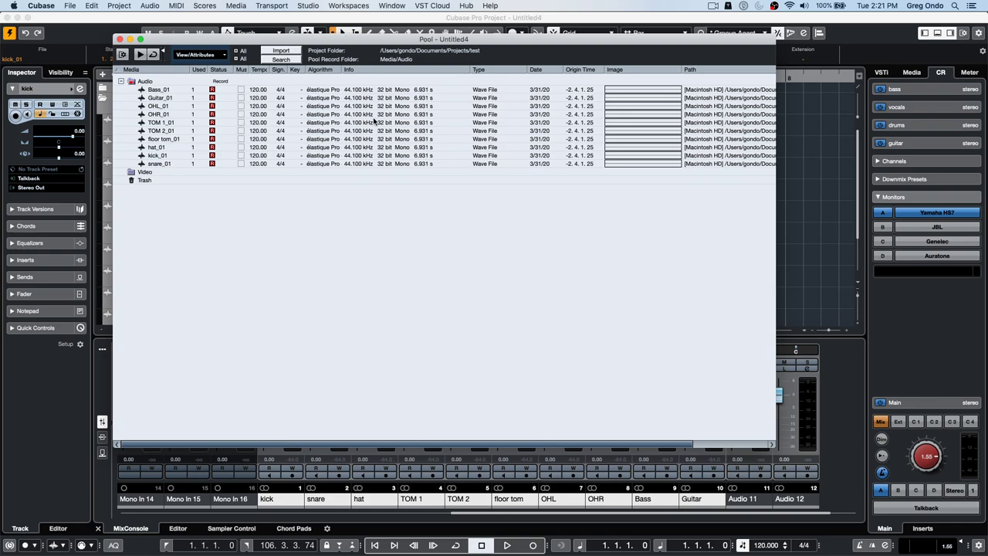
pyautogui.moveTo(209, 442); pyautogui.dragTo(386, 437)
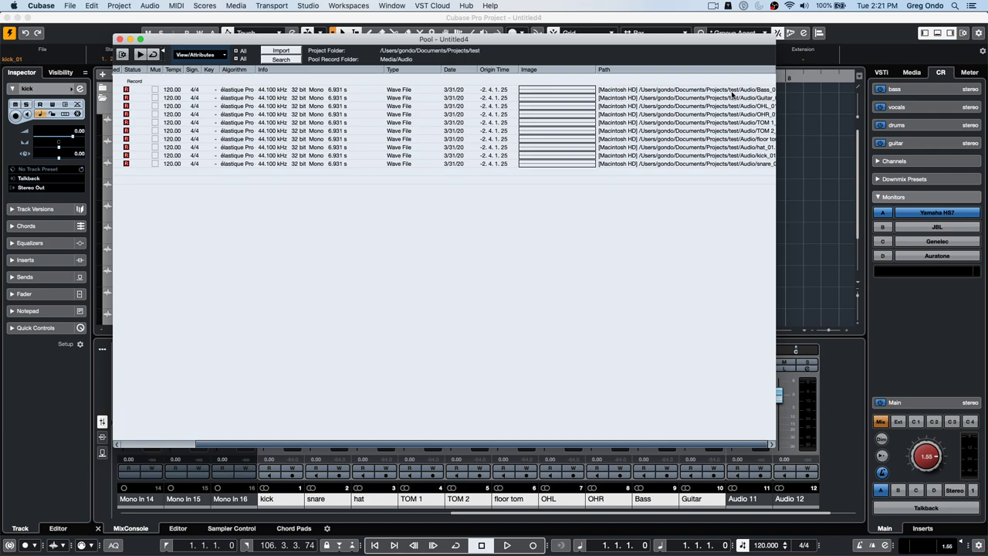
pyautogui.click(119, 39)
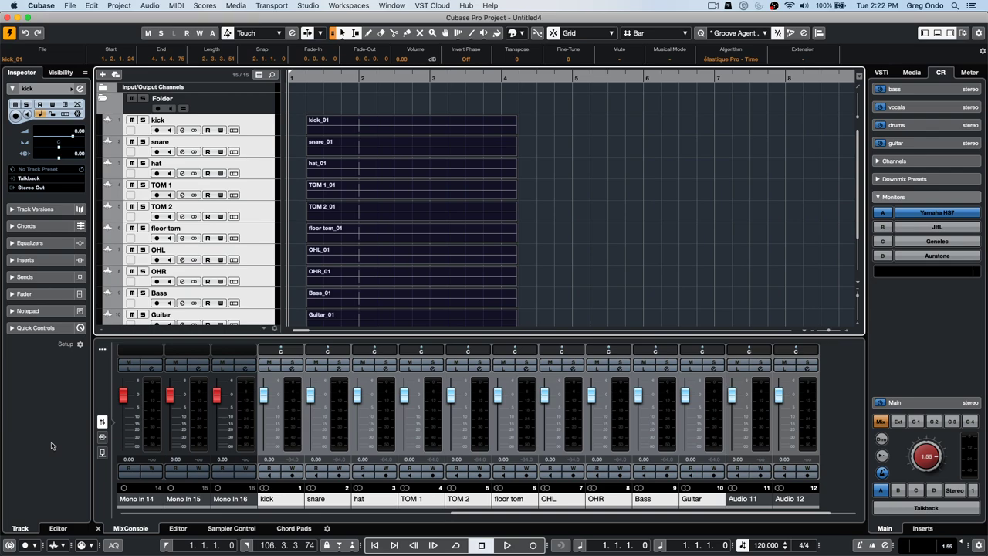
# - Turn on the Constrain Delay Compensation button at the bottom-left so it turns orange
pyautogui.click(13, 544)
pyautogui.click(308, 6)
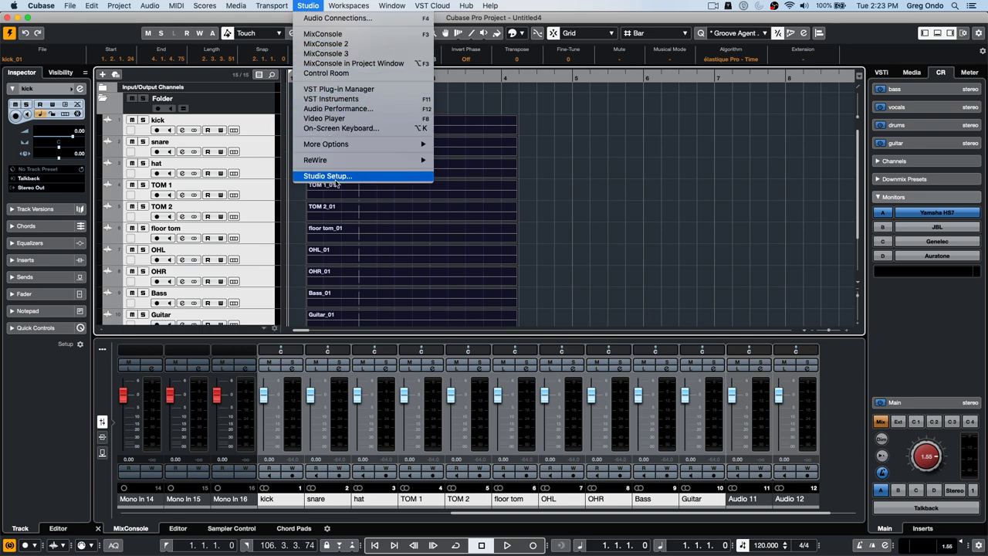
pyautogui.click(674, 223)
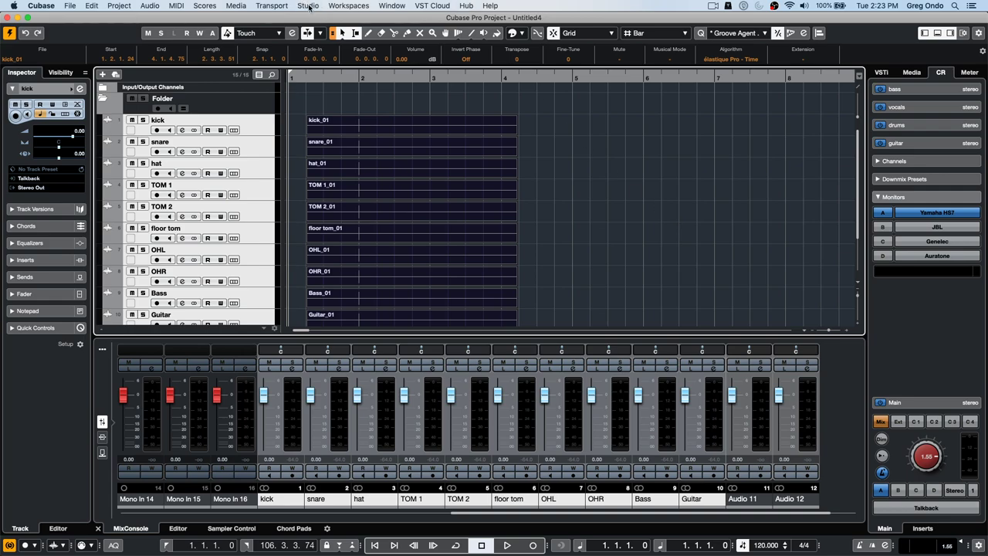
pyautogui.click(308, 6)
pyautogui.click(333, 176)
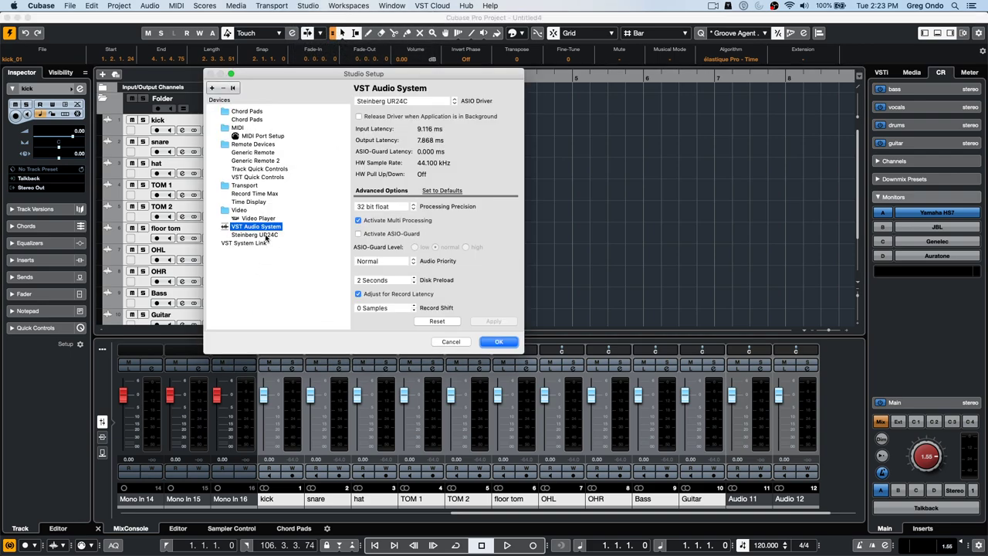
pyautogui.click(266, 235)
pyautogui.click(385, 102)
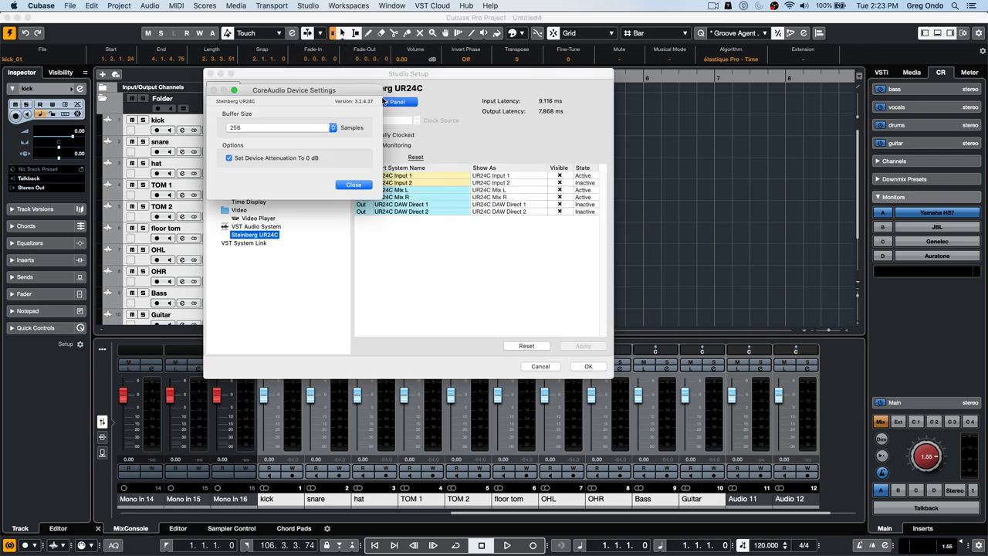
pyautogui.click(292, 132)
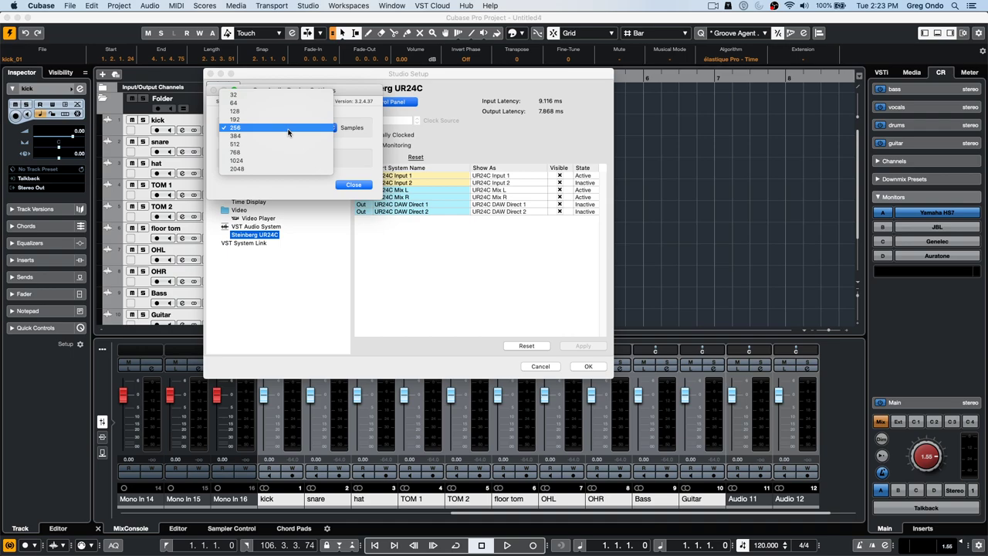
pyautogui.click(293, 195)
pyautogui.click(369, 187)
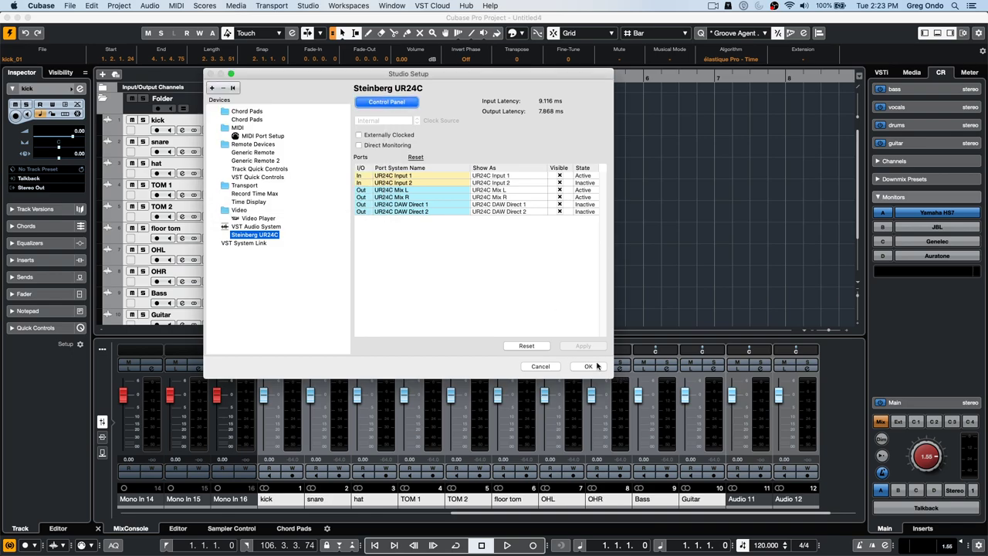
pyautogui.click(587, 366)
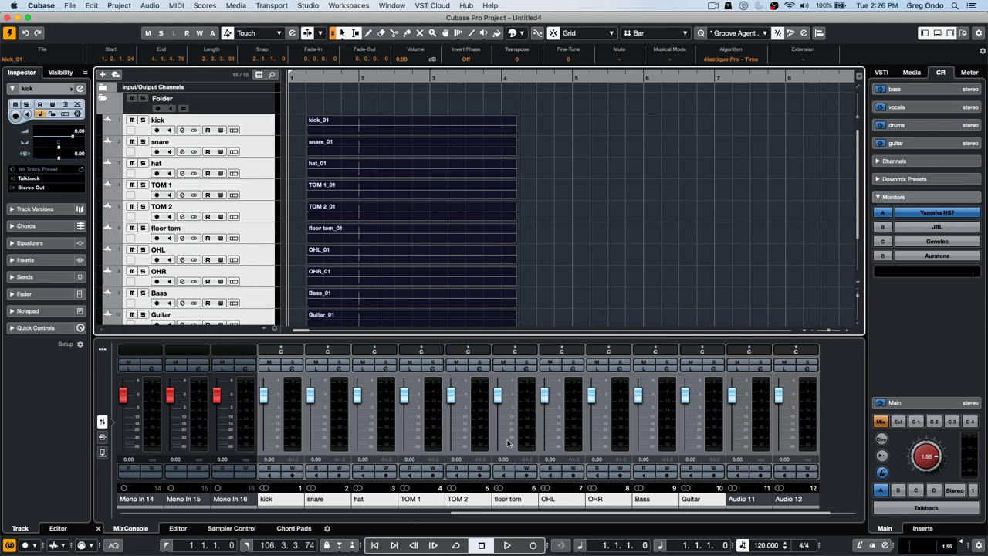
# - Select only the kick track in the project window
pyautogui.click(271, 122)
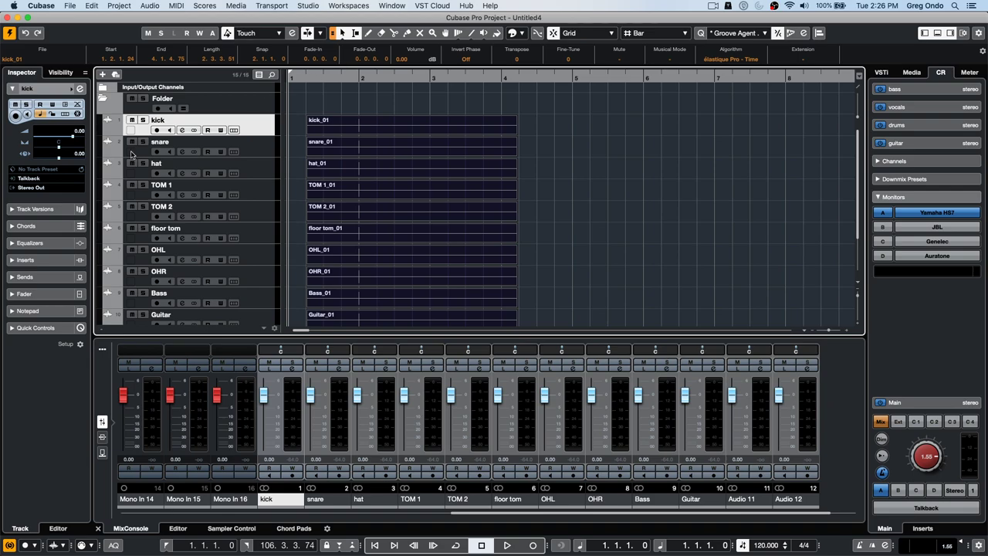
# - Open the kick channel's Channel Settings window and move it up and left
pyautogui.rightClick(261, 128)
pyautogui.press('Escape')
pyautogui.click(183, 130)
pyautogui.moveTo(247, 97); pyautogui.dragTo(235, 75)
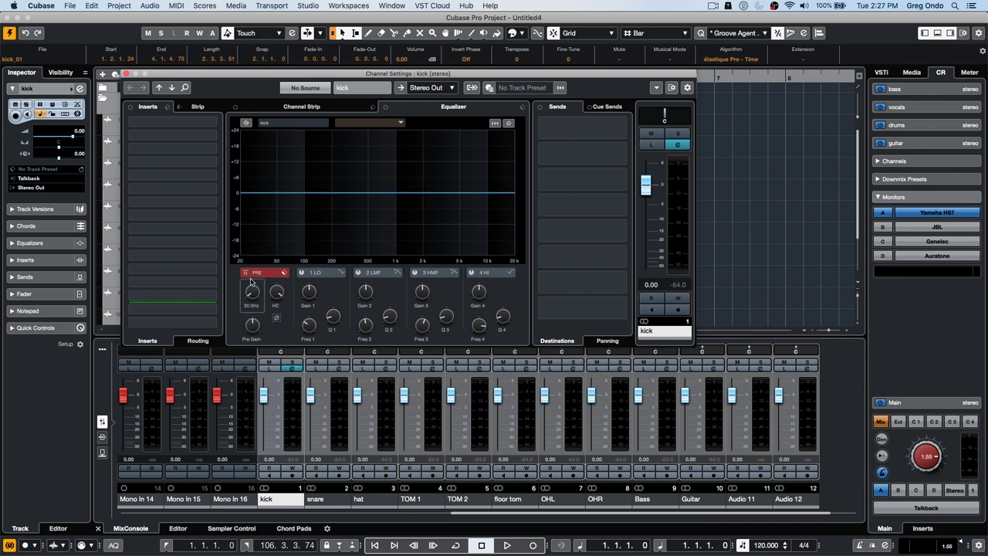
# - Engage the pre-section low cut at 200 Hz and bring up the first insert slot's effect list
pyautogui.moveTo(252, 292)
pyautogui.mouseDown()
pyautogui.moveTo(250, 255)
pyautogui.moveTo(250, 286)
pyautogui.mouseUp()
pyautogui.scroll(5, 251, 312)
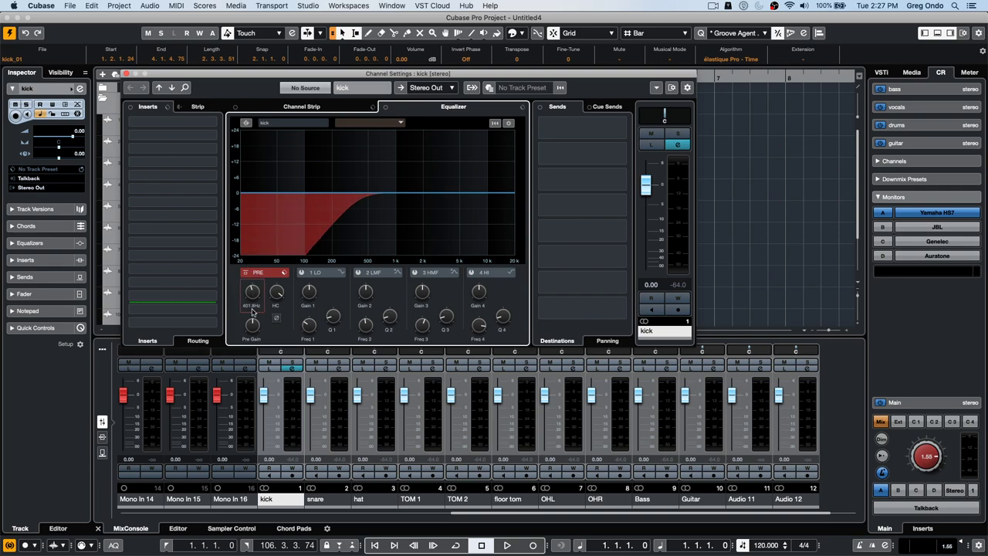
pyautogui.scroll(-1, 253, 309)
pyautogui.doubleClick(253, 308)
pyautogui.write('200')
pyautogui.press('Return')
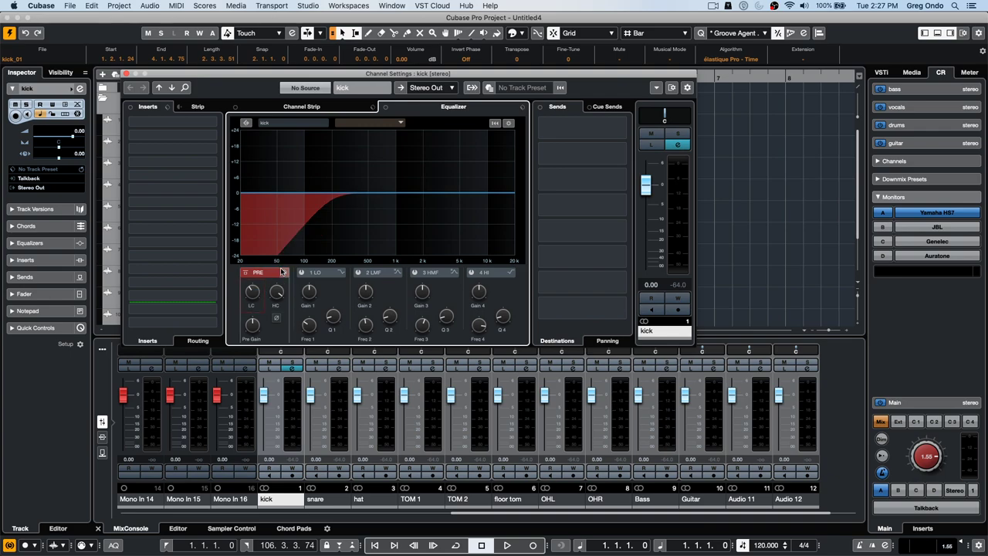
pyautogui.click(283, 272)
pyautogui.click(248, 277)
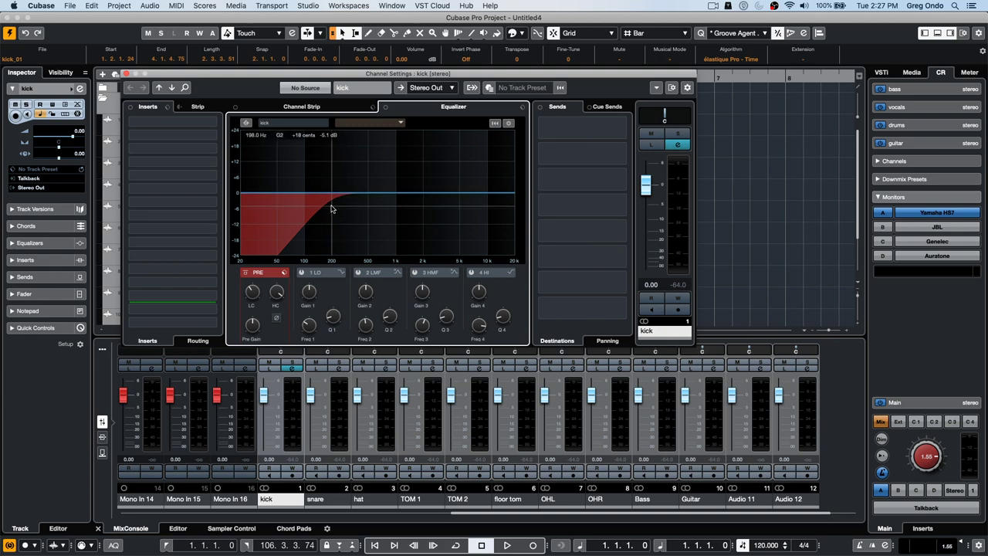
pyautogui.click(213, 123)
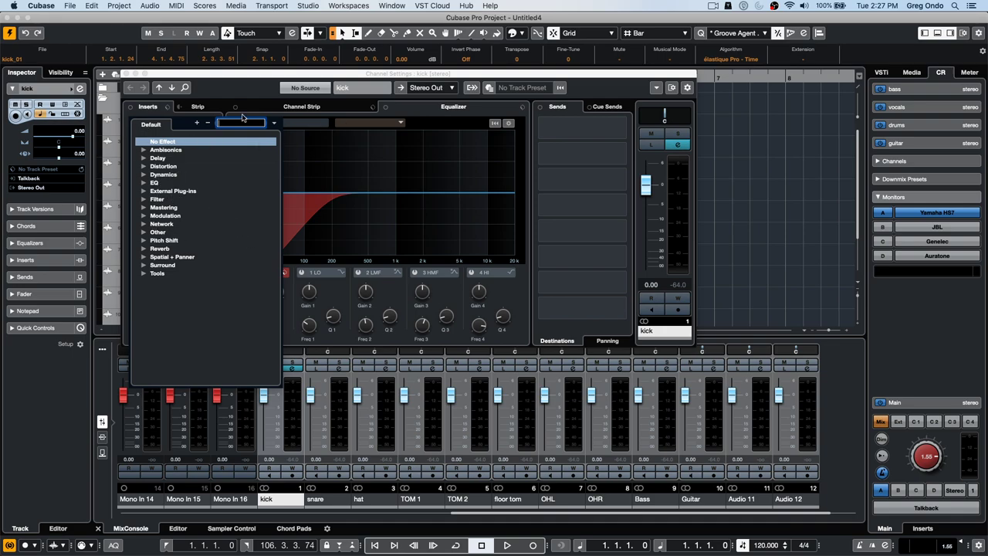
# - Load MultibandCompressor from the Dynamics category into the kick's first insert slot
pyautogui.click(385, 237)
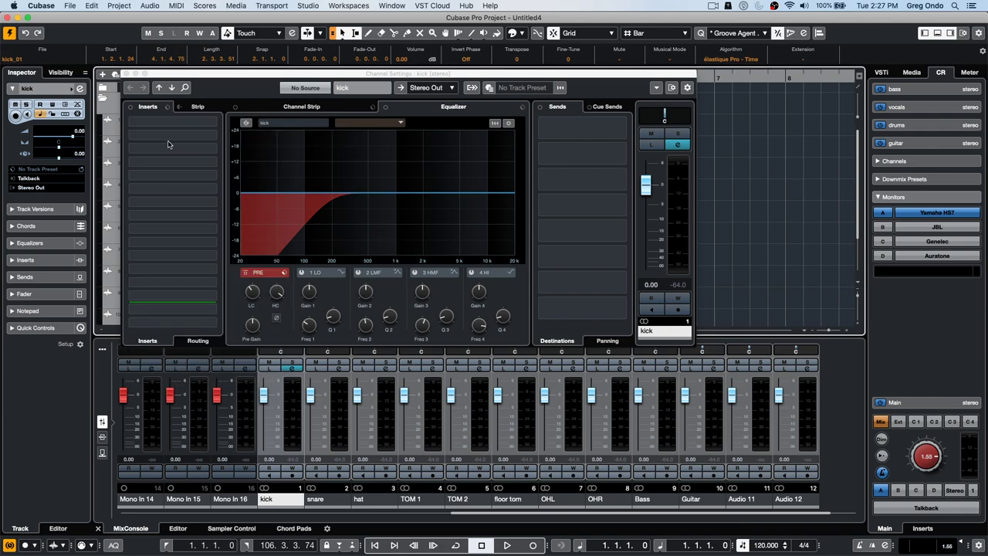
pyautogui.click(214, 122)
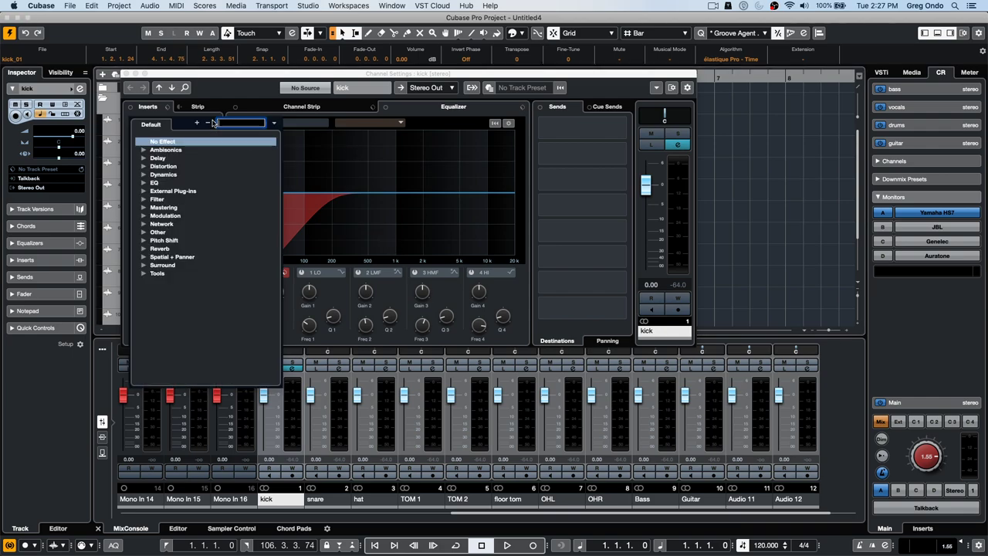
pyautogui.click(363, 224)
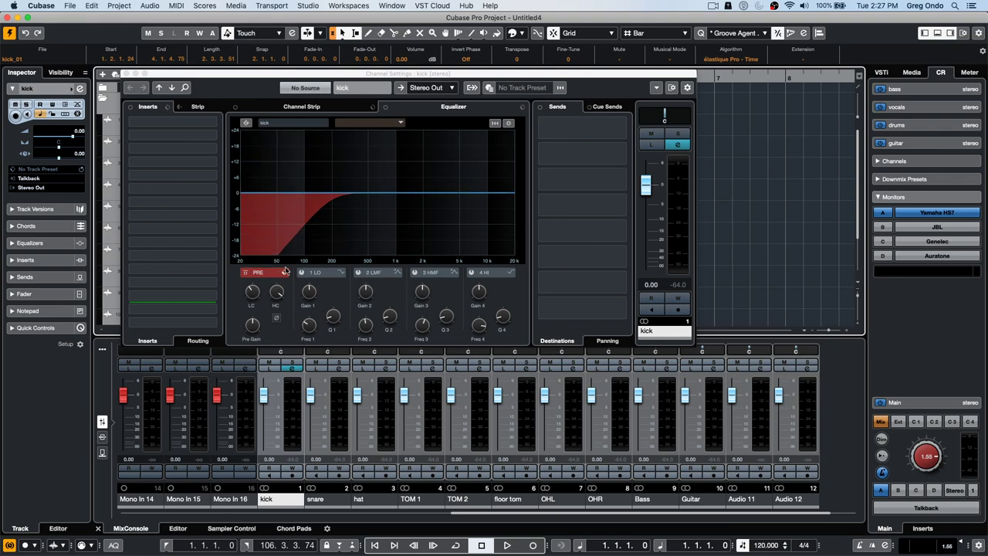
pyautogui.click(240, 275)
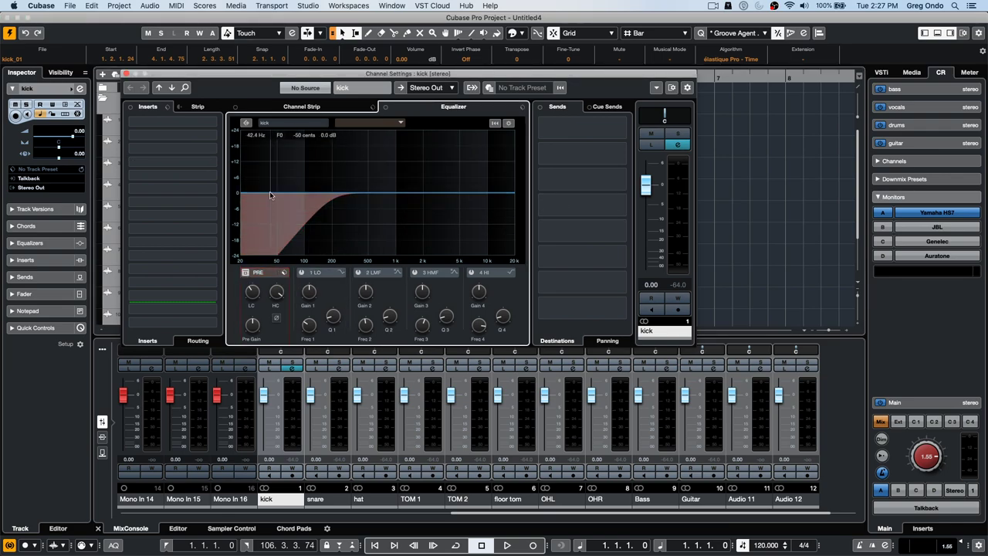
pyautogui.click(210, 135)
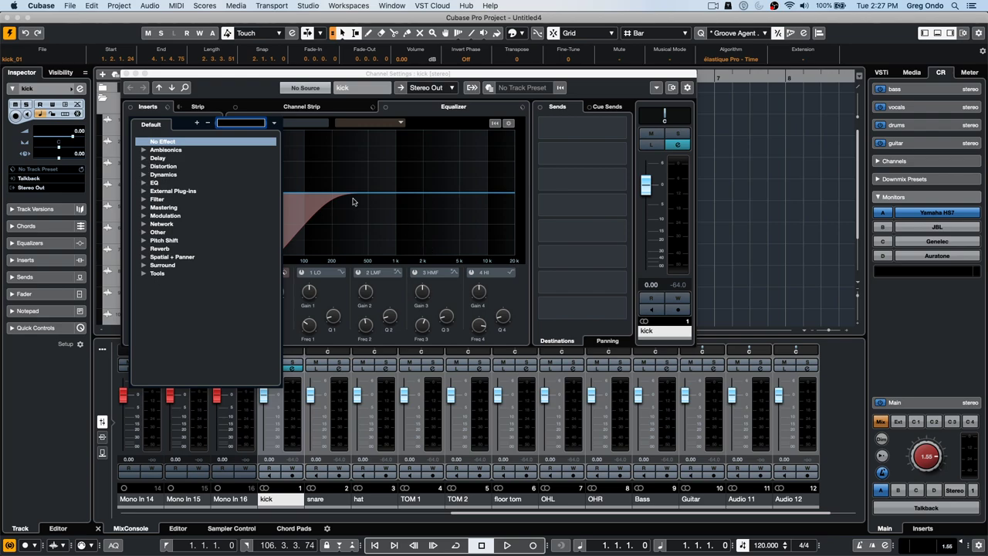
pyautogui.click(143, 176)
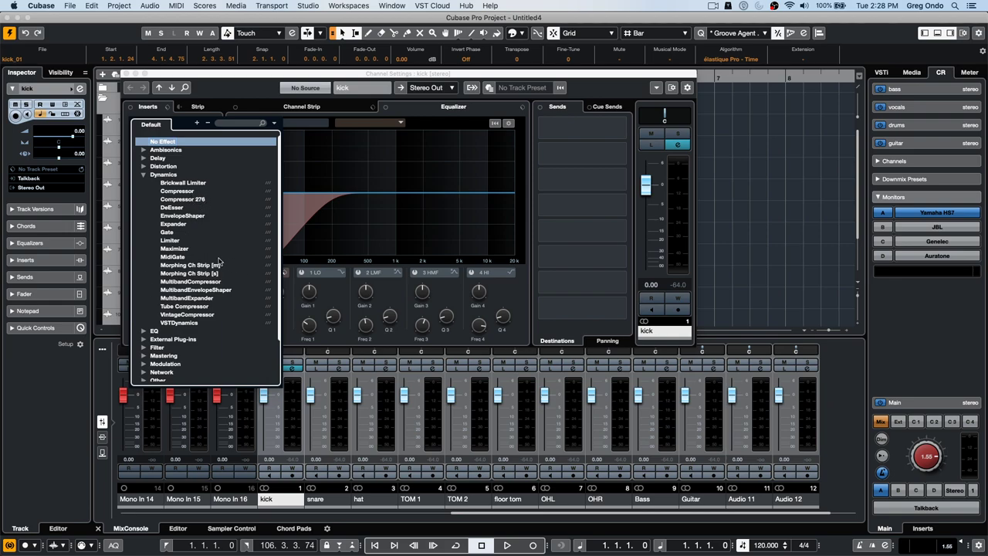
pyautogui.click(197, 281)
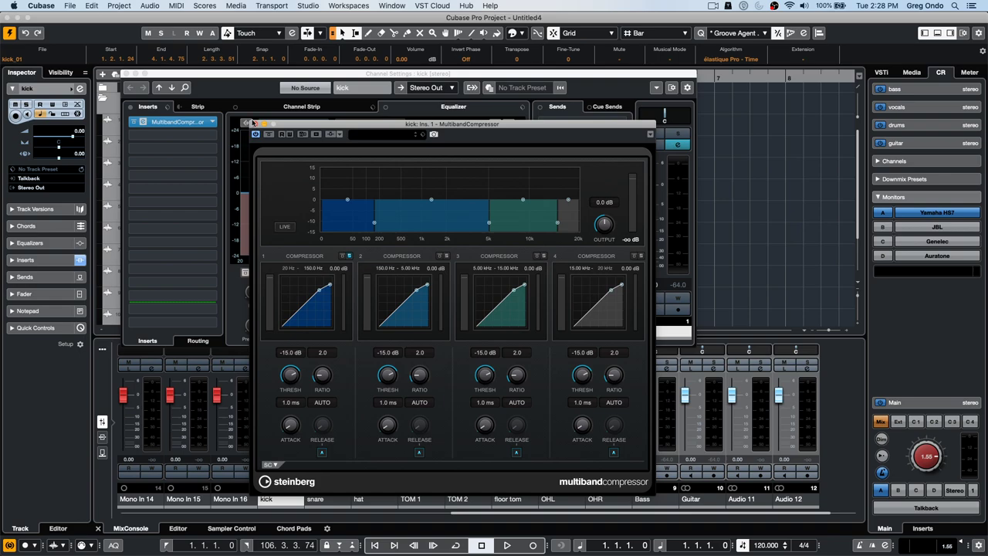
# - Load MonoToStereo from Spatial + Panner into insert slot 2 and set its width to 0 %
pyautogui.click(217, 135)
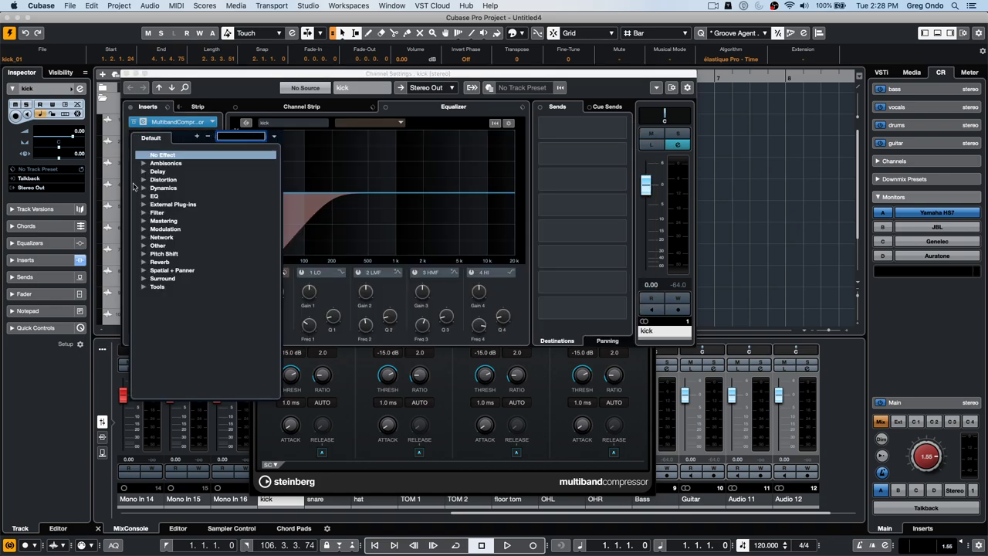
pyautogui.click(143, 270)
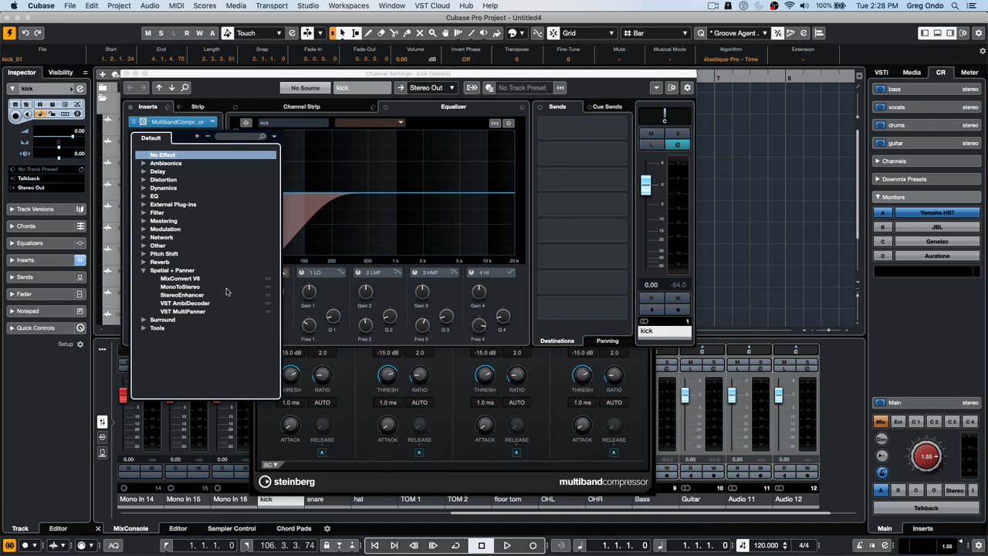
pyautogui.click(199, 287)
pyautogui.moveTo(484, 203); pyautogui.dragTo(519, 130)
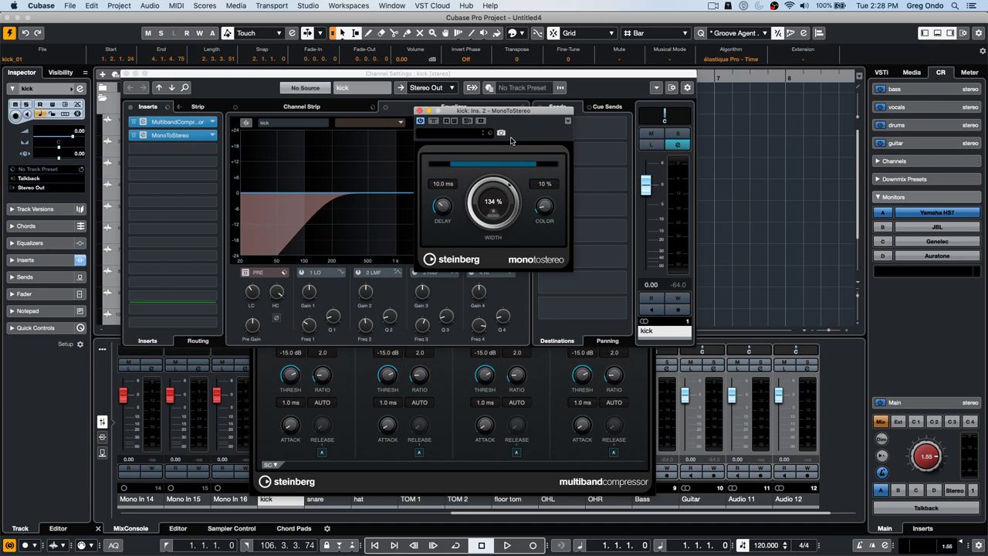
pyautogui.moveTo(507, 185); pyautogui.dragTo(479, 323)
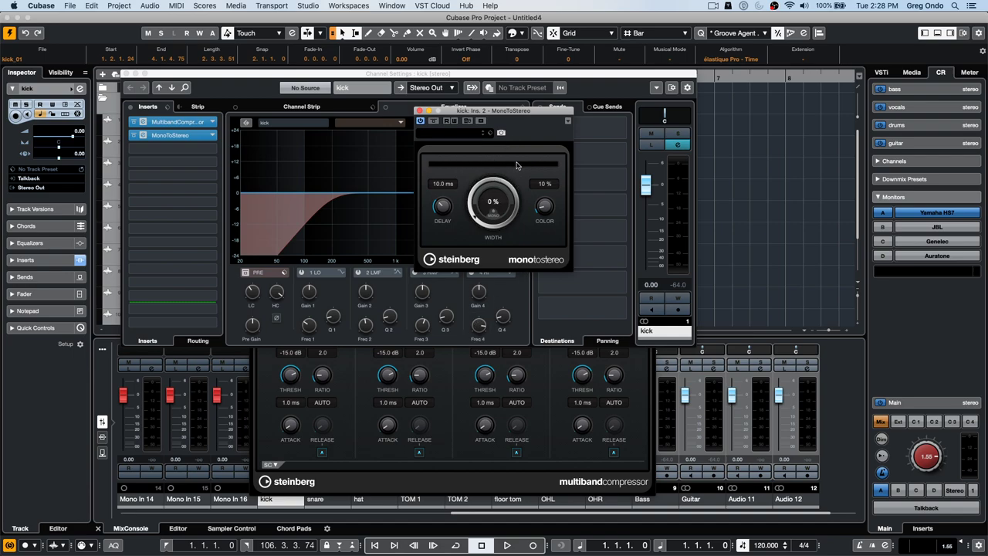
# - Load StudioEQ into insert slot 3 and pull band 1 down to a -24 dB cut
pyautogui.click(210, 150)
pyautogui.click(143, 210)
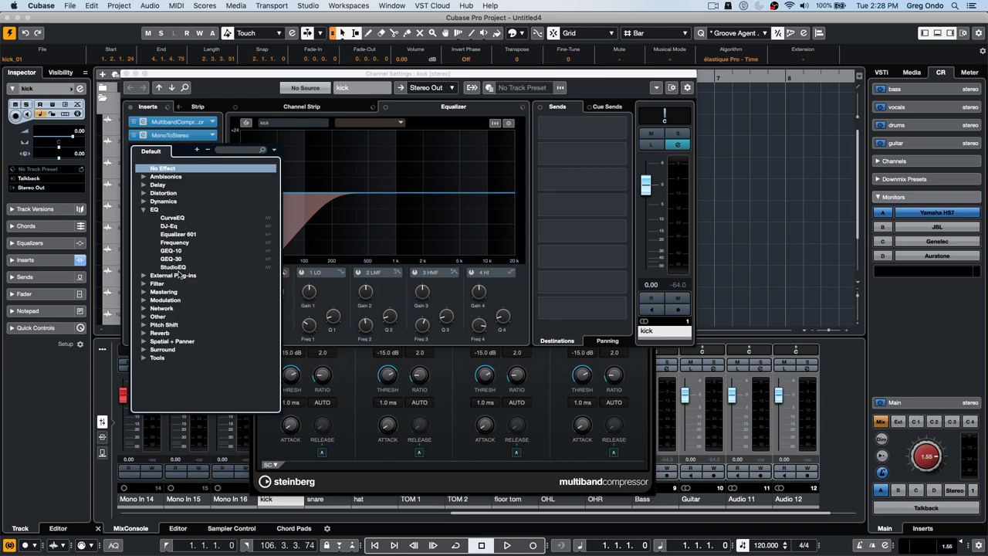
pyautogui.click(178, 267)
pyautogui.moveTo(382, 196); pyautogui.dragTo(375, 264)
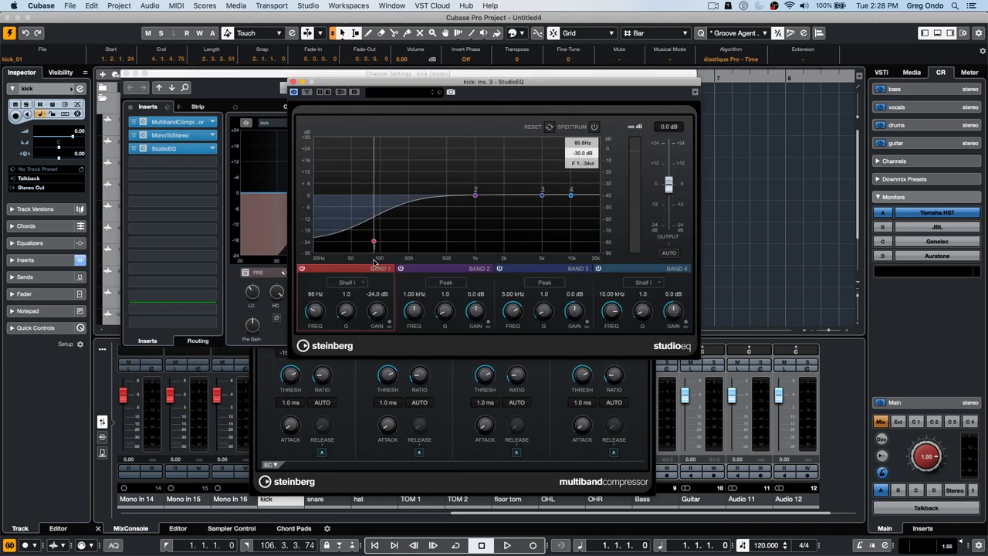
# - Close the StudioEQ plug-in window
pyautogui.click(293, 81)
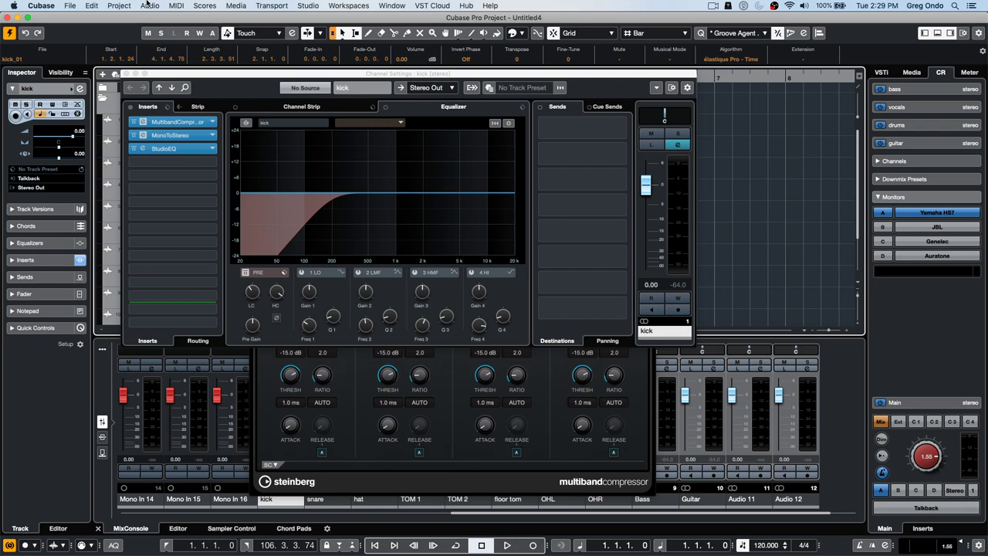
# - Look over the Preferences and the Profile Manager, closing each without changes
pyautogui.click(92, 6)
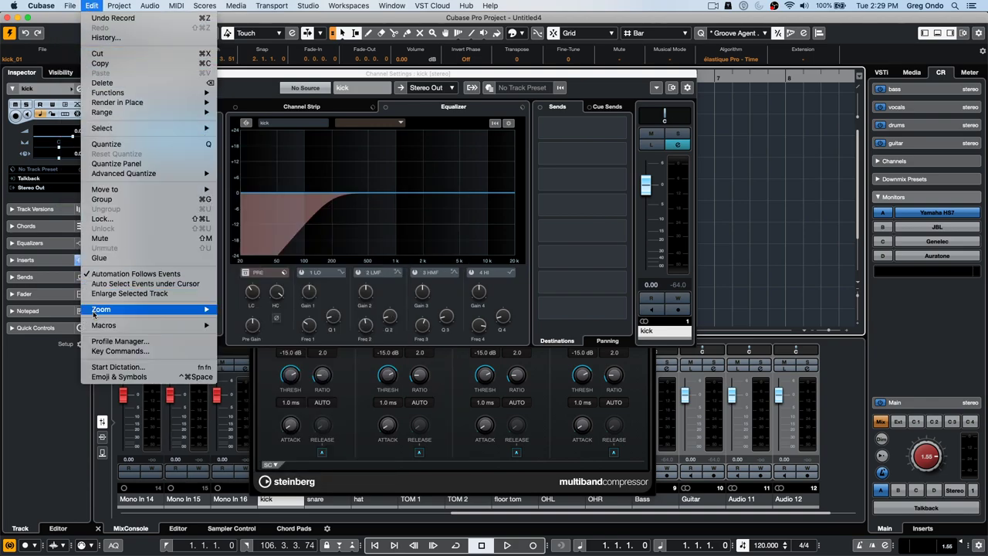
pyautogui.click(56, 34)
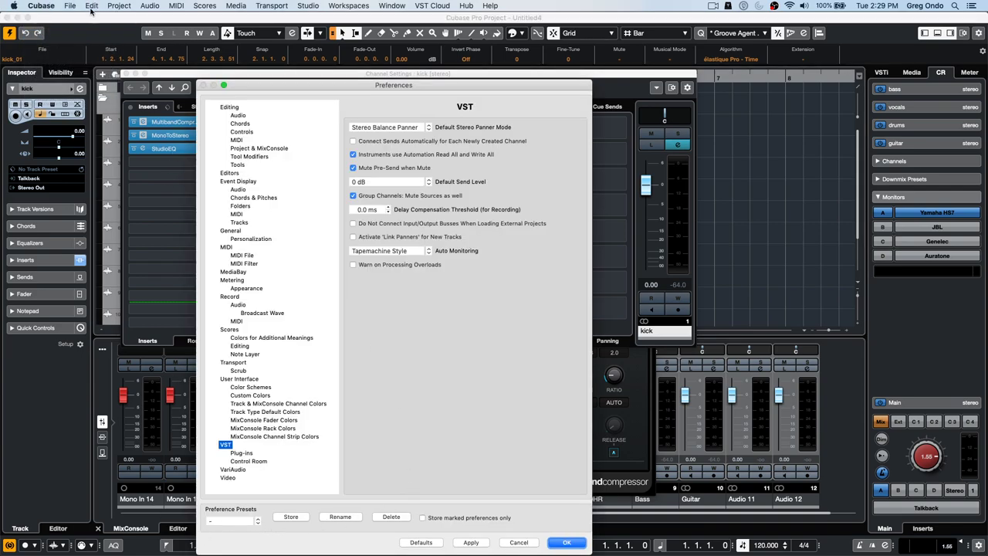
pyautogui.click(564, 544)
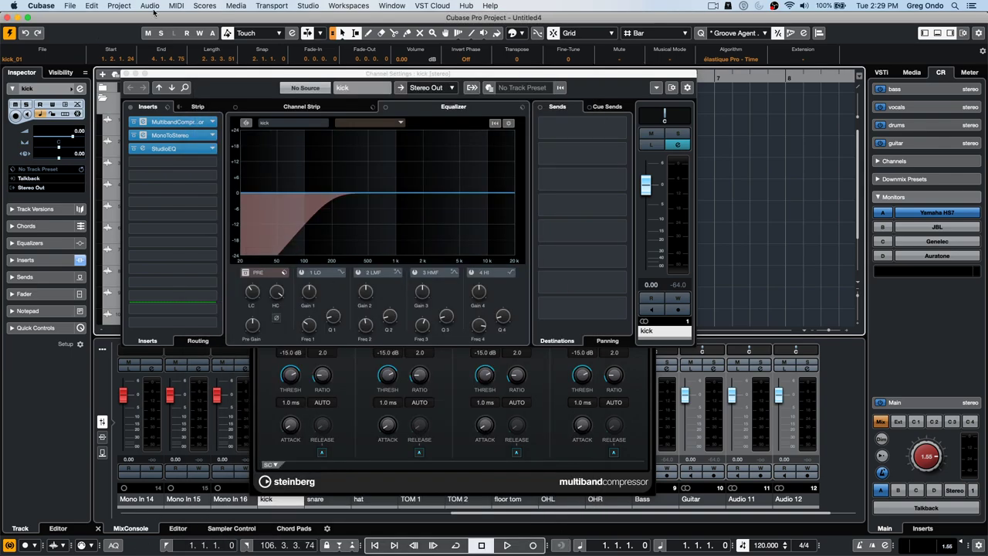
pyautogui.click(119, 6)
pyautogui.moveTo(83, 5)
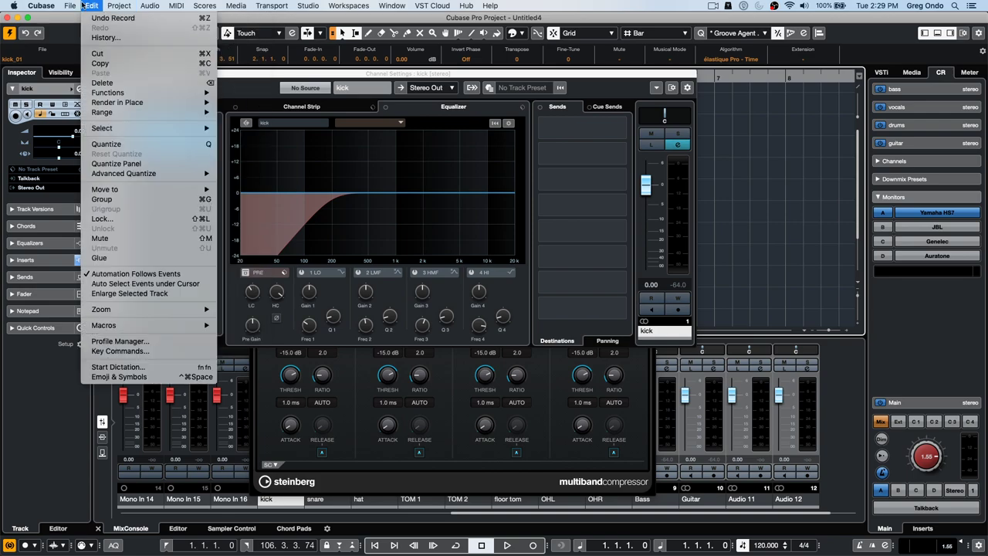
pyautogui.click(119, 341)
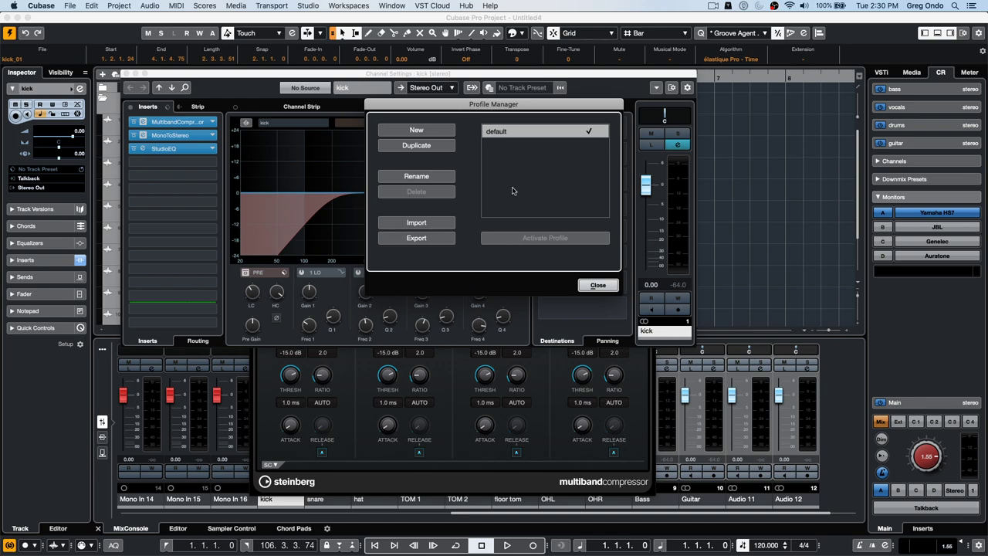
pyautogui.click(598, 285)
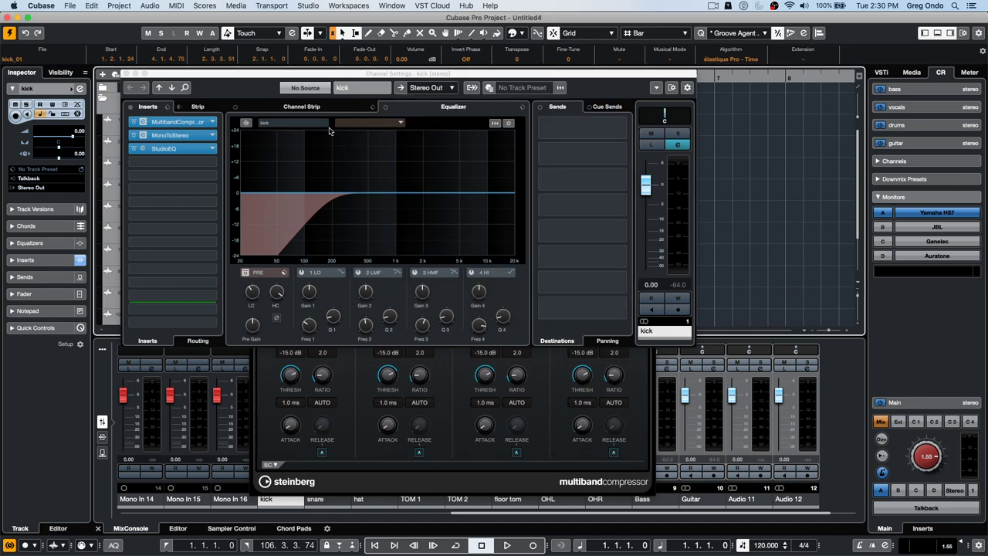
# - Close the Channel Settings, MultibandCompressor and MonoToStereo windows, then recheck the Profile Manager
pyautogui.click(128, 74)
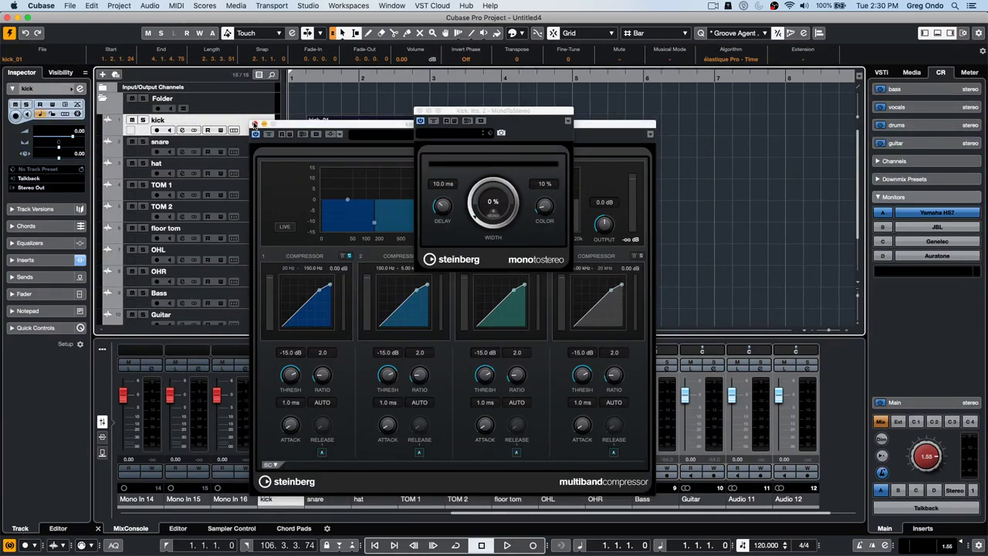
pyautogui.click(255, 122)
pyautogui.click(420, 111)
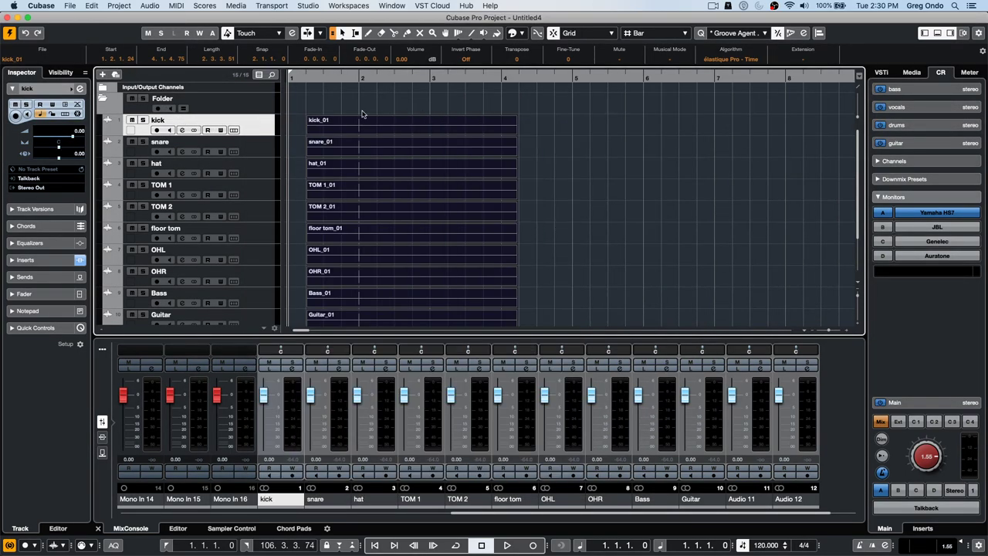
pyautogui.click(93, 9)
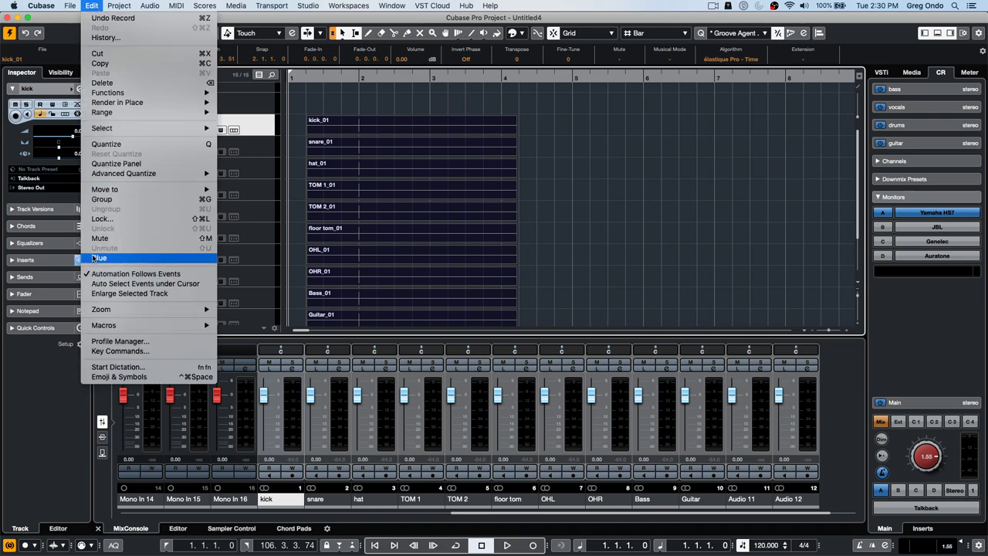
pyautogui.click(116, 341)
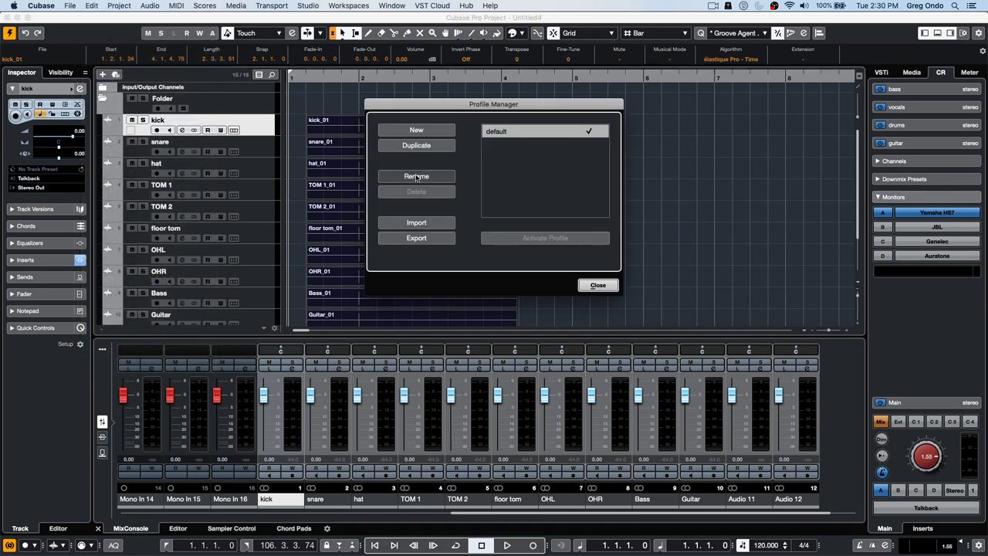
pyautogui.click(598, 285)
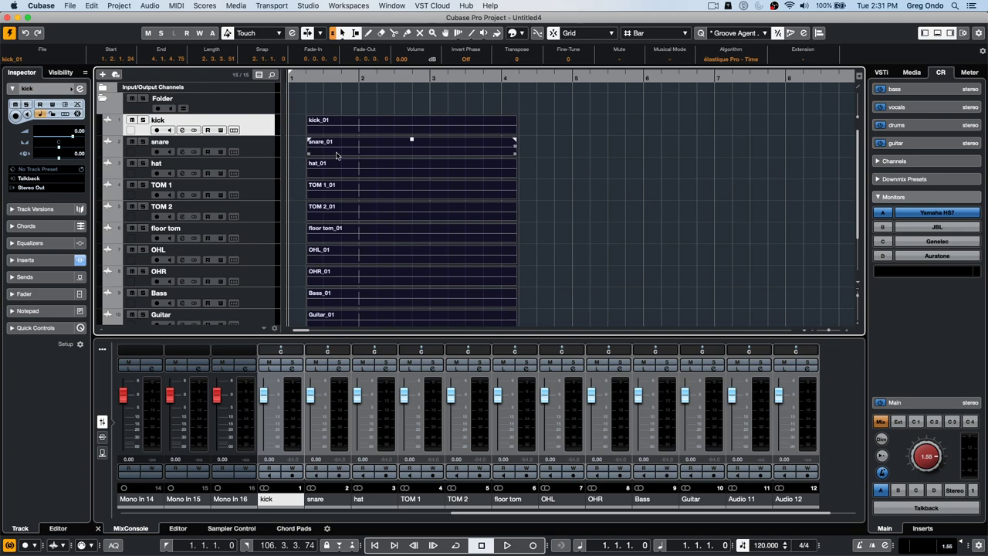
# - Play back the drum tracks, auditioning the floor tom_01 event around bars 2–7
pyautogui.press('space')
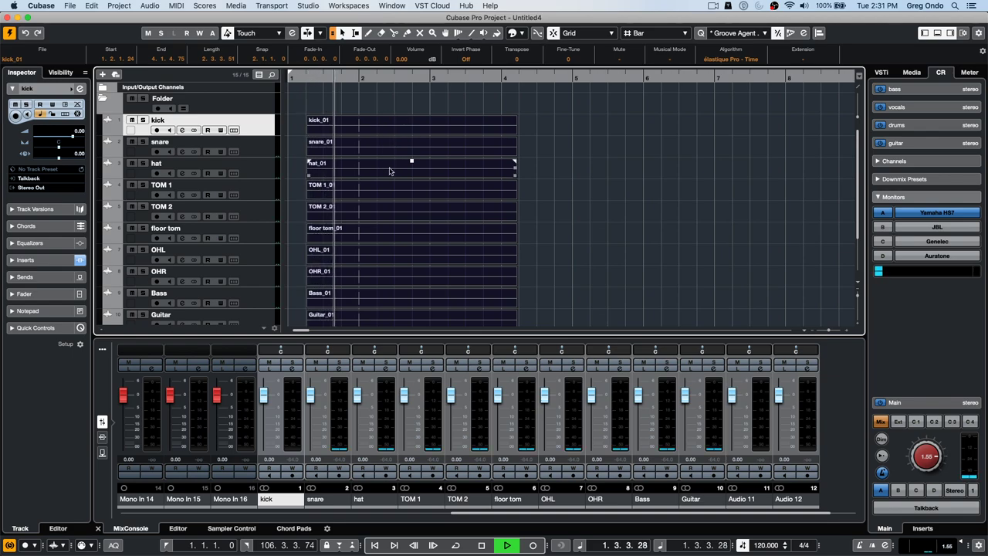
pyautogui.click(360, 172)
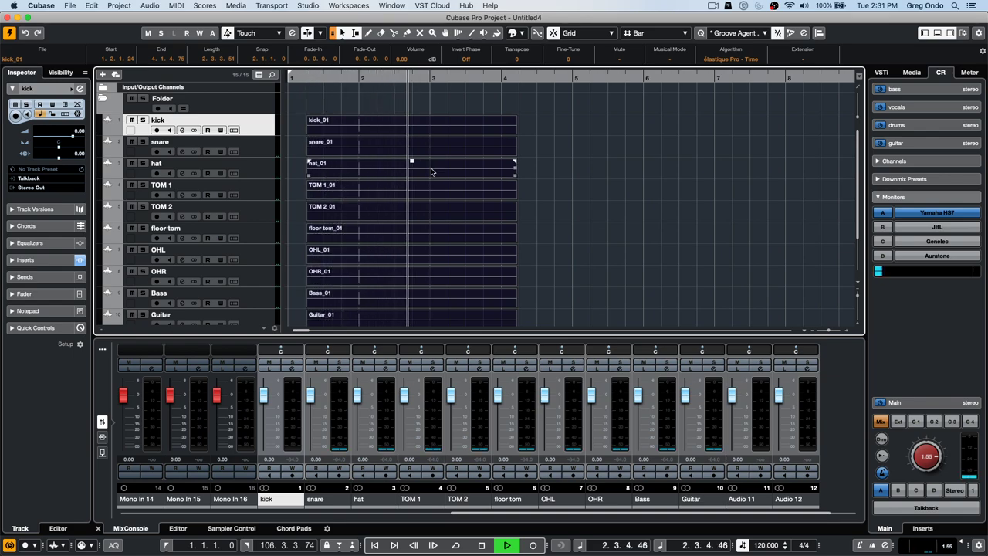
pyautogui.click(456, 238)
pyautogui.click(575, 233)
pyautogui.click(641, 228)
pyautogui.click(731, 231)
pyautogui.click(617, 230)
pyautogui.click(572, 227)
pyautogui.click(590, 210)
pyautogui.click(465, 207)
pyautogui.click(414, 217)
pyautogui.click(734, 228)
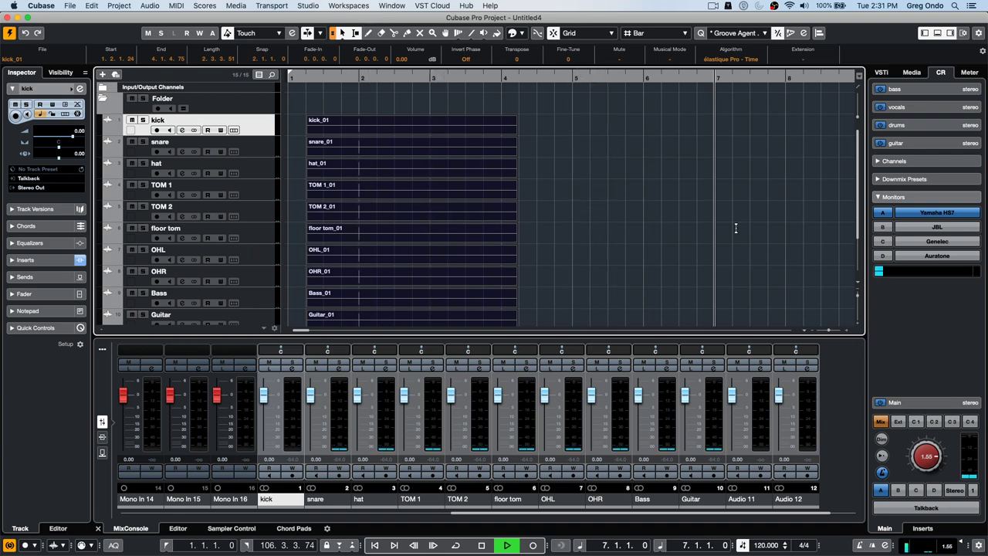
pyautogui.click(693, 180)
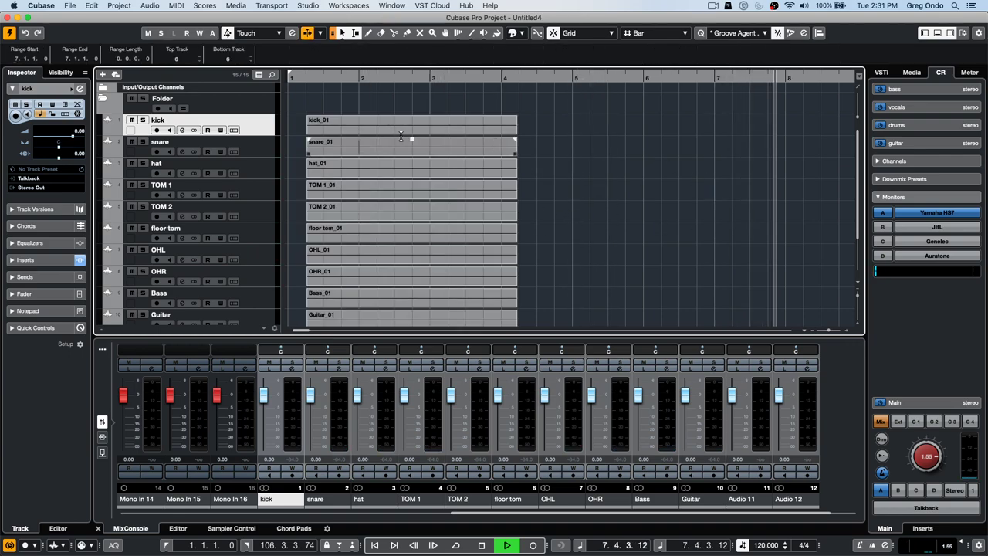
# - Audition the snare_01 event from its snap point through bars 3–7, then stop playback
pyautogui.click(441, 146)
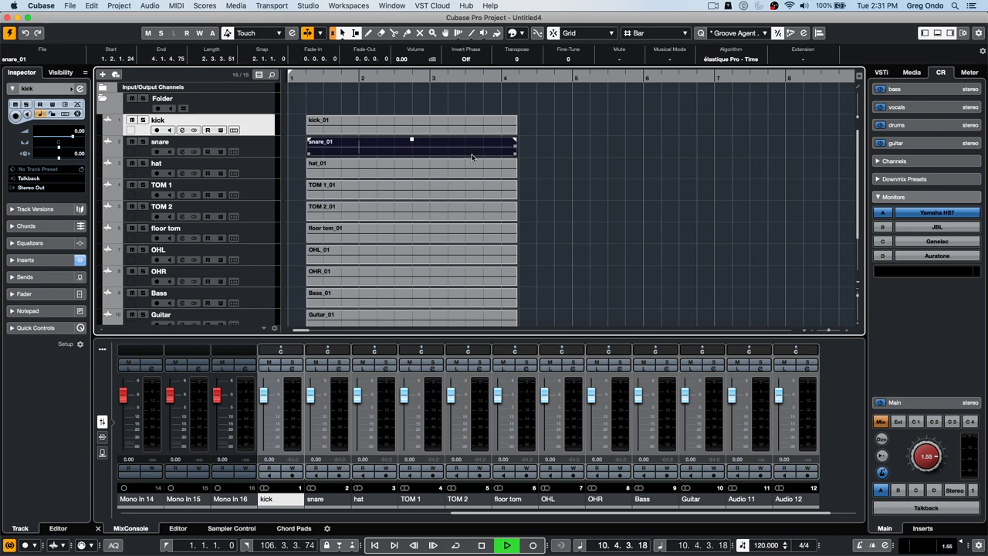
pyautogui.keyDown('alt'); pyautogui.keyDown('shift'); pyautogui.click(369, 178); pyautogui.keyUp('shift'); pyautogui.keyUp('alt')
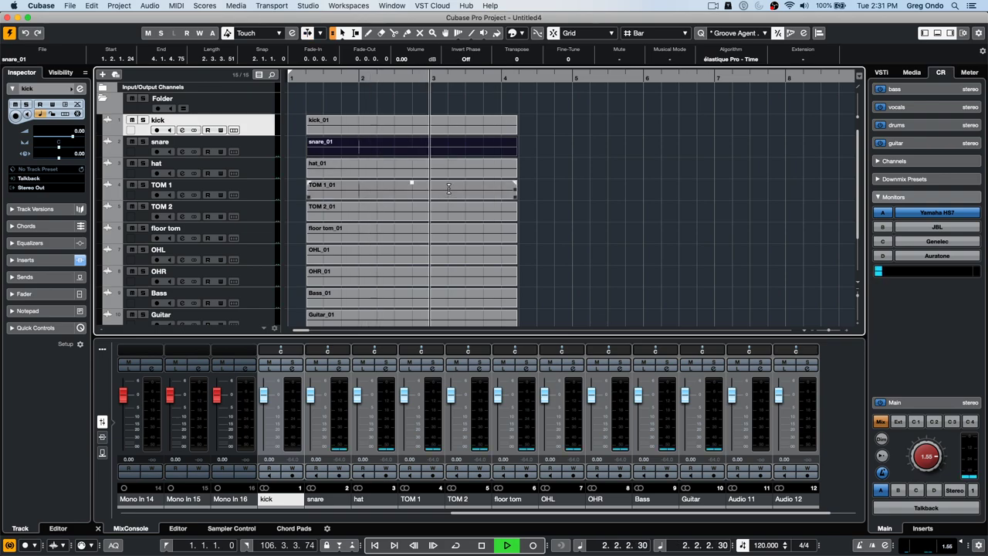
pyautogui.press('l')
pyautogui.keyDown('alt'); pyautogui.keyDown('shift'); pyautogui.click(447, 217); pyautogui.keyUp('shift'); pyautogui.keyUp('alt')
pyautogui.keyDown('alt'); pyautogui.keyDown('shift'); pyautogui.click(505, 215); pyautogui.keyUp('shift'); pyautogui.keyUp('alt')
pyautogui.keyDown('alt'); pyautogui.keyDown('shift'); pyautogui.click(564, 217); pyautogui.keyUp('shift'); pyautogui.keyUp('alt')
pyautogui.keyDown('alt'); pyautogui.keyDown('shift'); pyautogui.click(645, 210); pyautogui.keyUp('shift'); pyautogui.keyUp('alt')
pyautogui.keyDown('alt'); pyautogui.keyDown('shift'); pyautogui.click(724, 220); pyautogui.keyUp('shift'); pyautogui.keyUp('alt')
pyautogui.press('space')
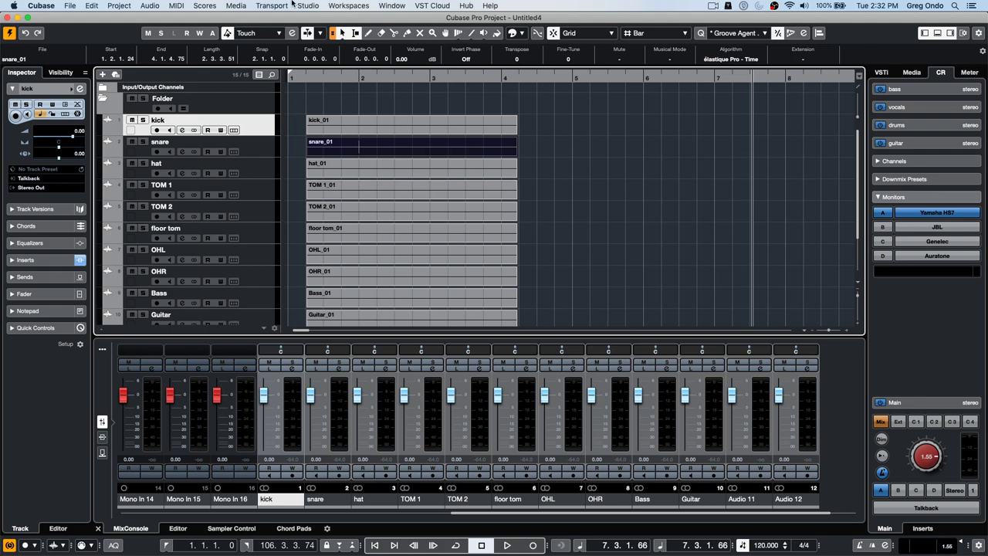
# - Open UpstreamC9.cpr from the Projects > 02 Upstream folder
pyautogui.click(69, 5)
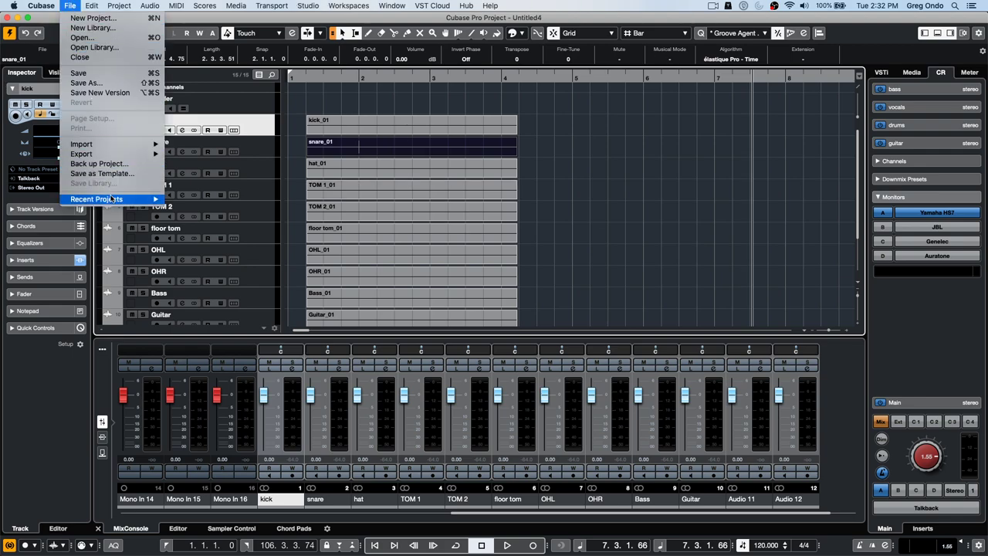
pyautogui.moveTo(110, 201)
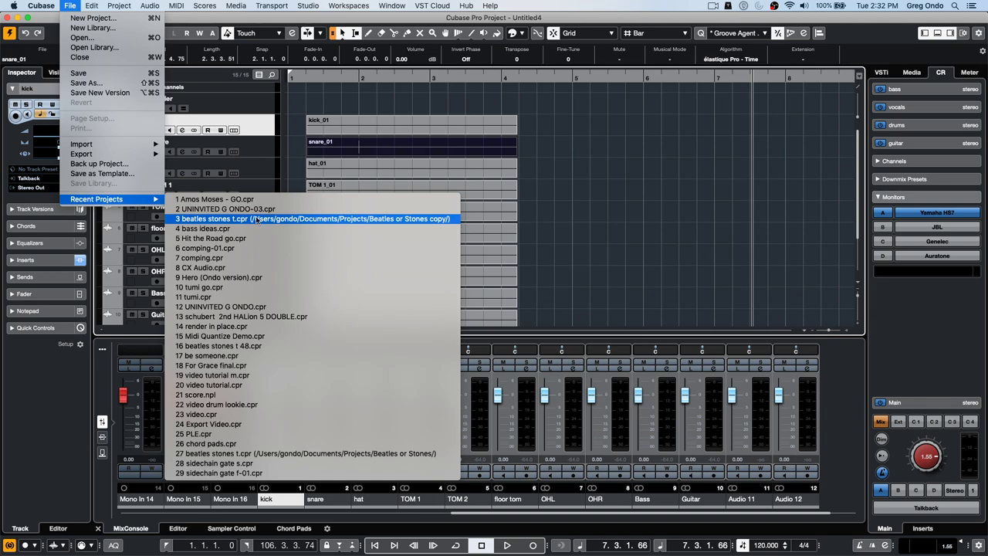
pyautogui.click(97, 37)
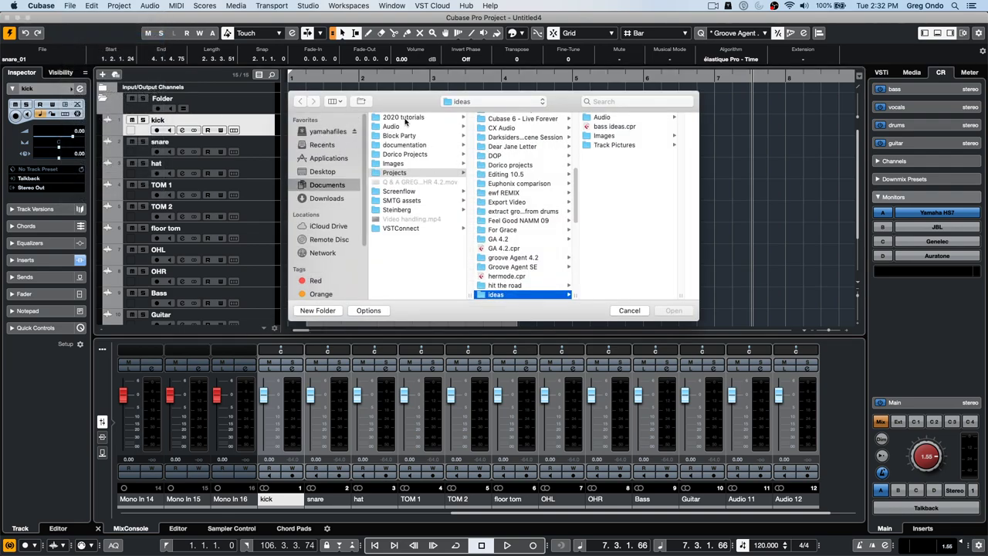
pyautogui.scroll(10, 502, 165)
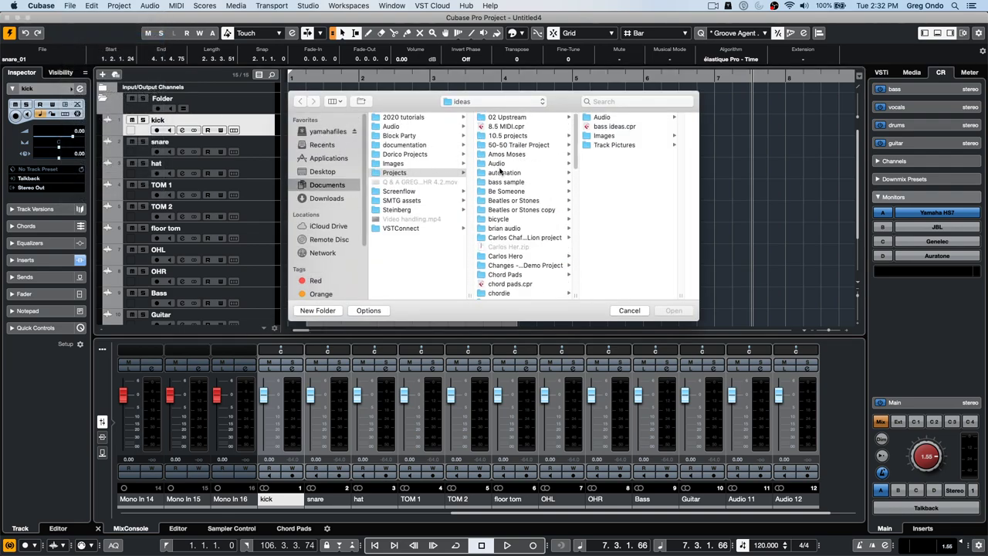
pyautogui.click(509, 118)
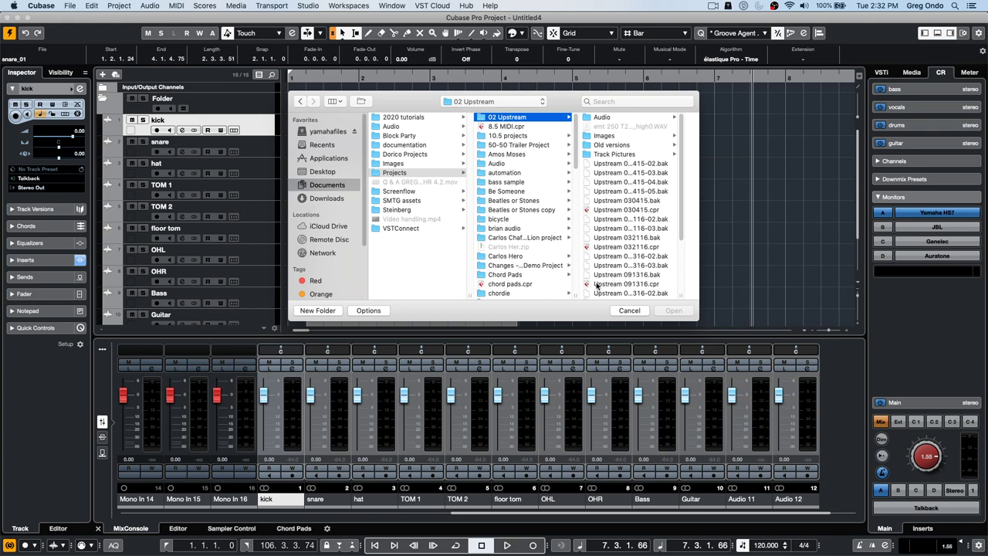
pyautogui.scroll(-4, 619, 219)
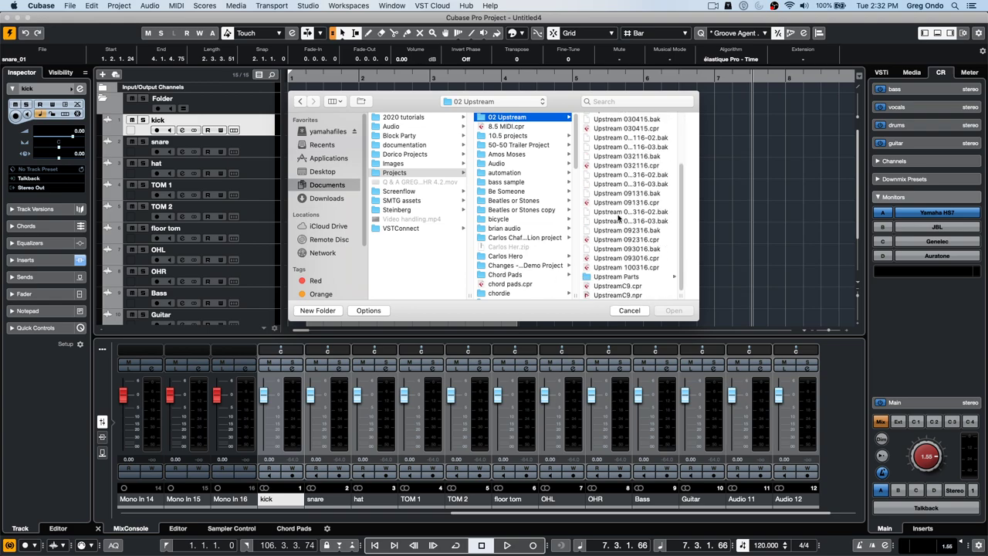
pyautogui.click(626, 287)
pyautogui.doubleClick(626, 287)
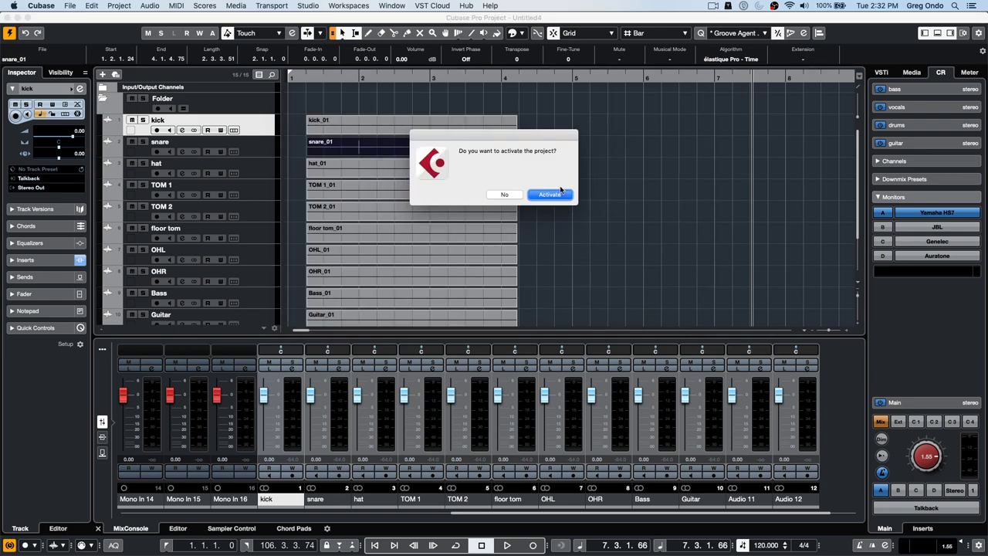
# - Activate UpstreamC9, skip resolving missing files and accept the unmapped ports
pyautogui.click(551, 195)
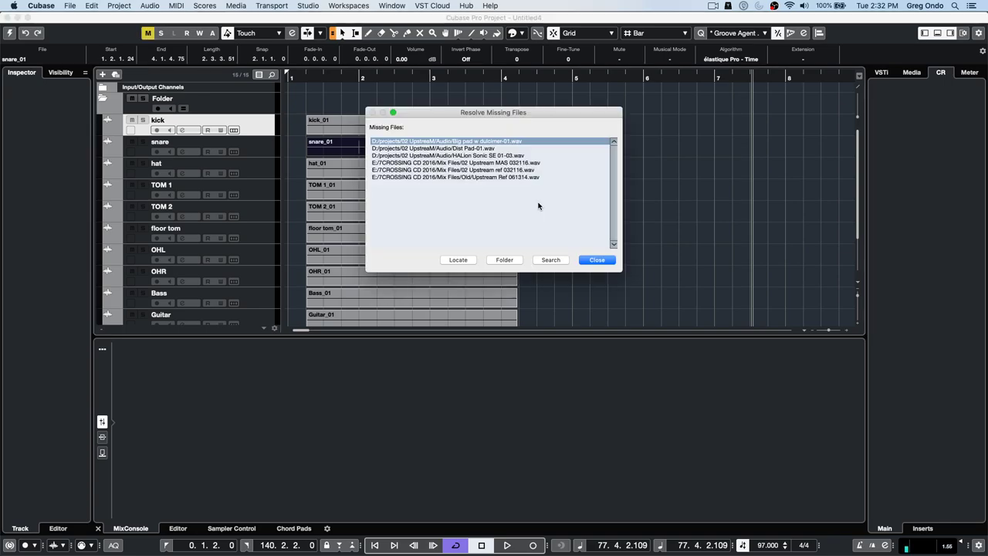
pyautogui.click(598, 262)
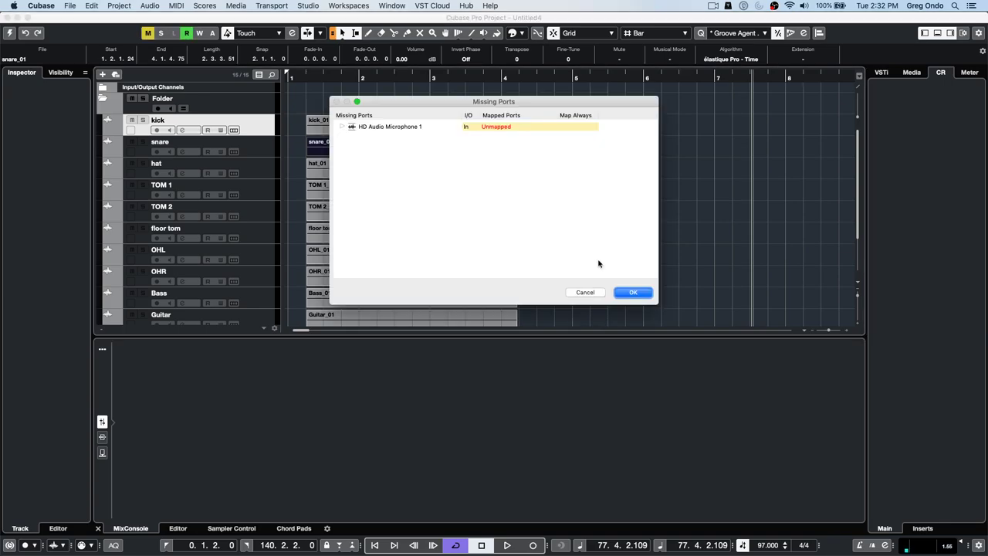
pyautogui.click(631, 292)
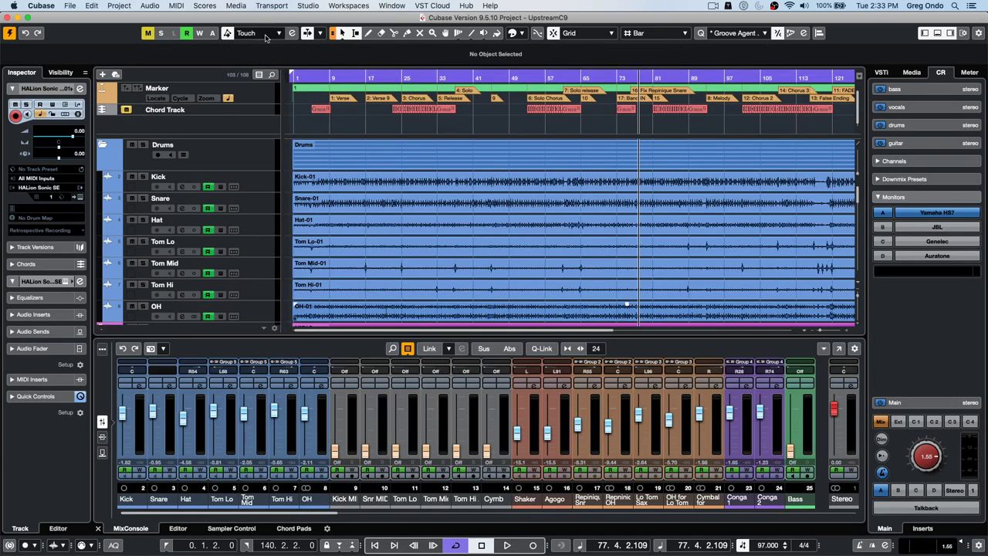
# - Add Track Visibility Configurations to the toolbar and save a new project version
pyautogui.click(978, 33)
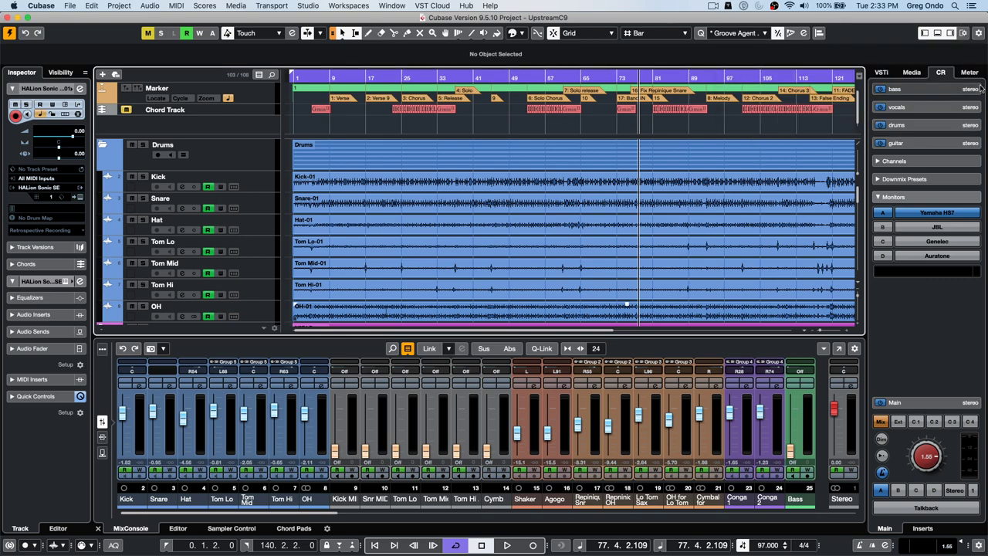
pyautogui.click(979, 33)
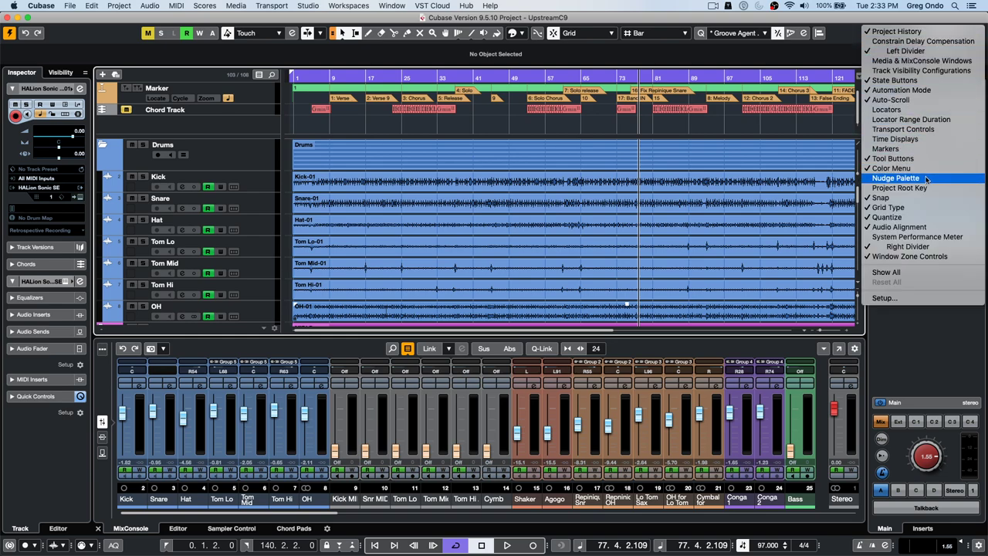
pyautogui.click(950, 70)
pyautogui.click(69, 7)
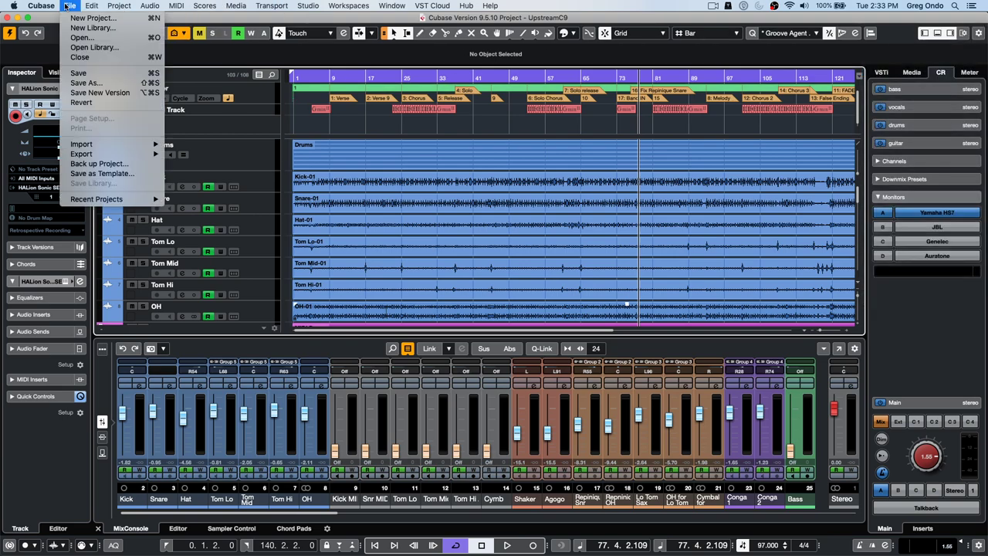
pyautogui.click(100, 72)
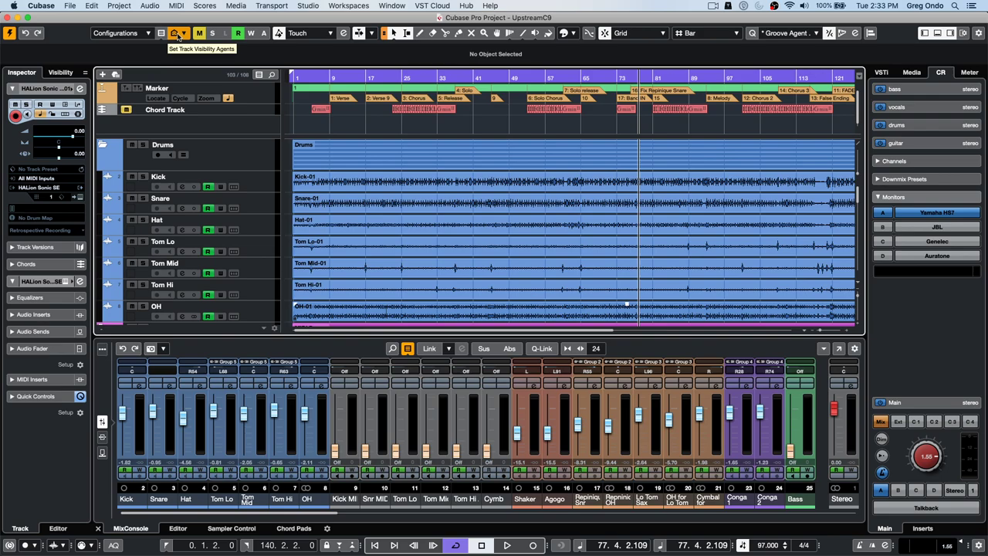
# - Show all tracks in the project and save it
pyautogui.click(181, 33)
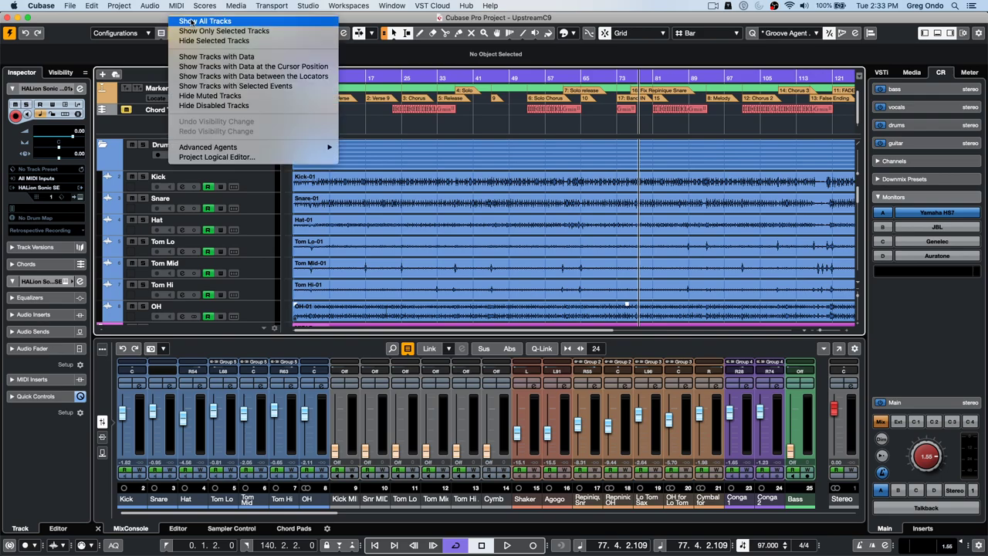
pyautogui.click(192, 22)
pyautogui.click(71, 5)
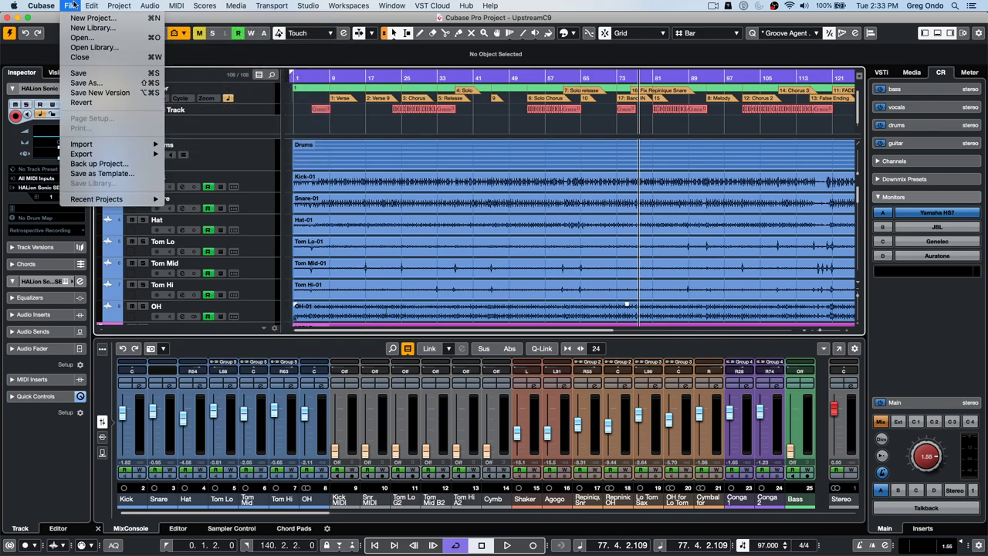
pyautogui.click(78, 73)
# - Play the arrangement briefly from bar 37, then stop
pyautogui.scroll(-8, 510, 217)
pyautogui.scroll(-15, 510, 217)
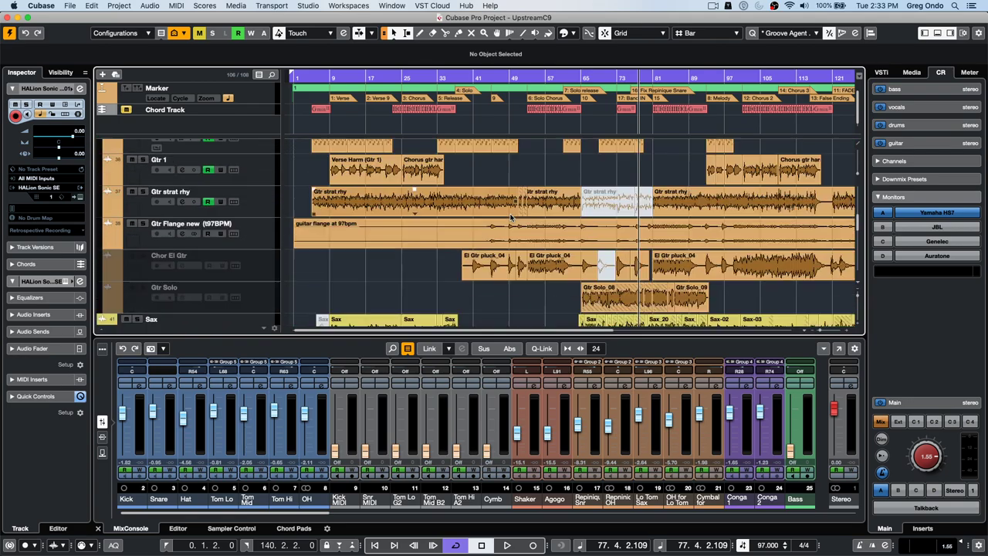
pyautogui.scroll(15, 513, 212)
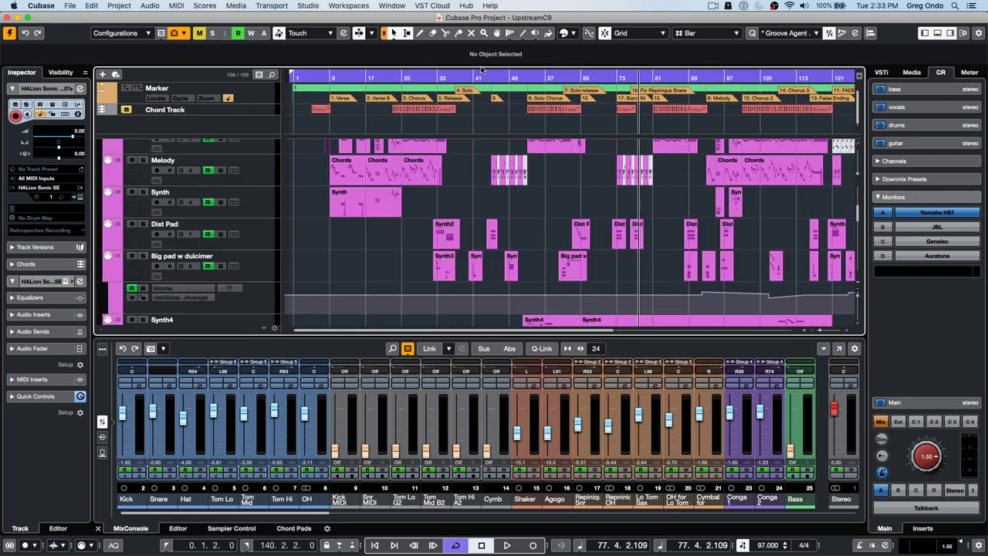
pyautogui.click(456, 75)
pyautogui.press('space')
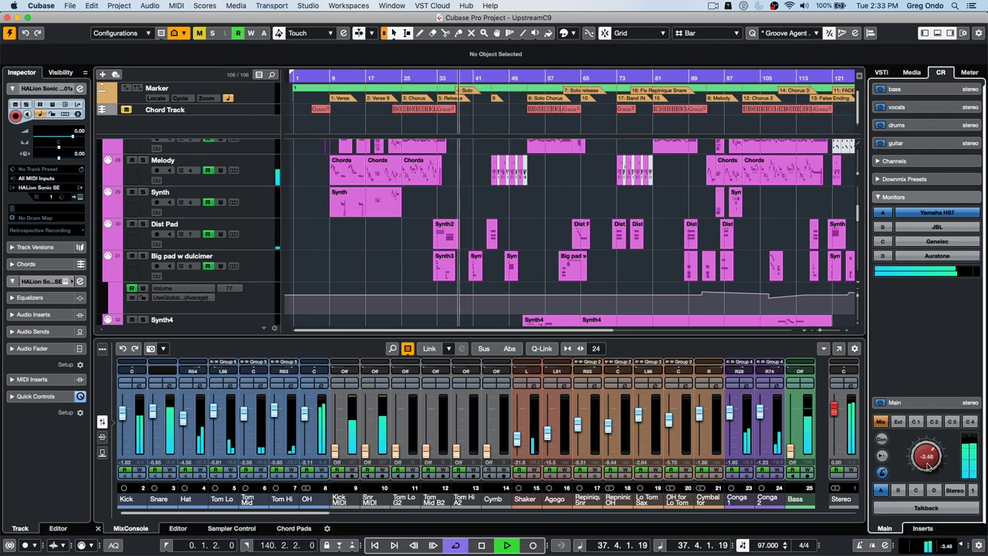
pyautogui.press('space')
pyautogui.scroll(-15, 587, 224)
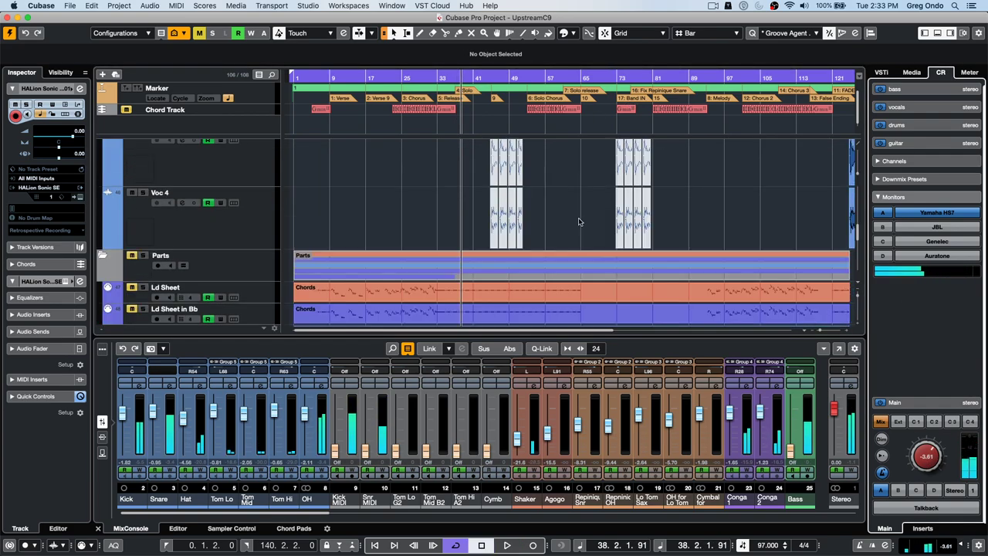
pyautogui.scroll(6, 580, 221)
pyautogui.scroll(-4, 580, 220)
pyautogui.scroll(-10, 580, 218)
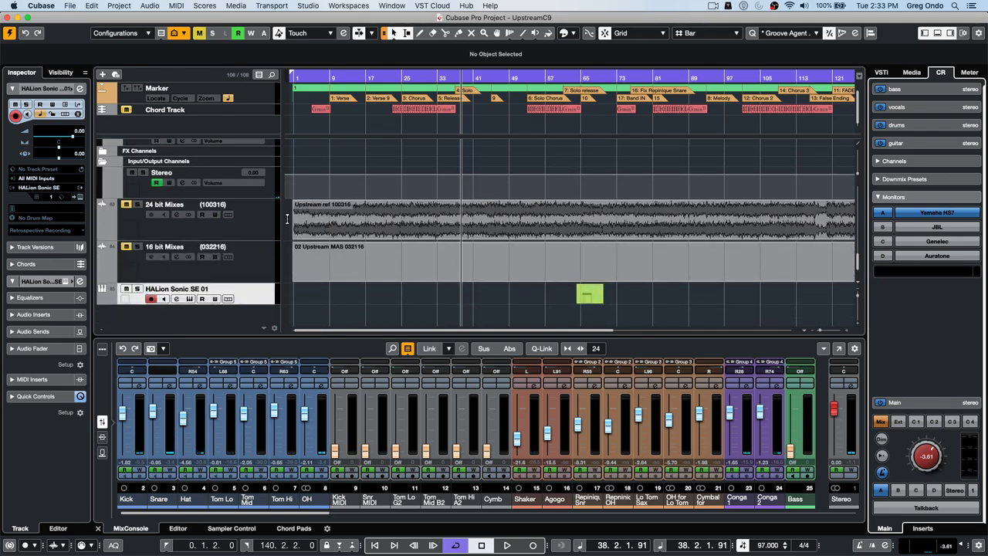
pyautogui.click(234, 225)
pyautogui.click(81, 90)
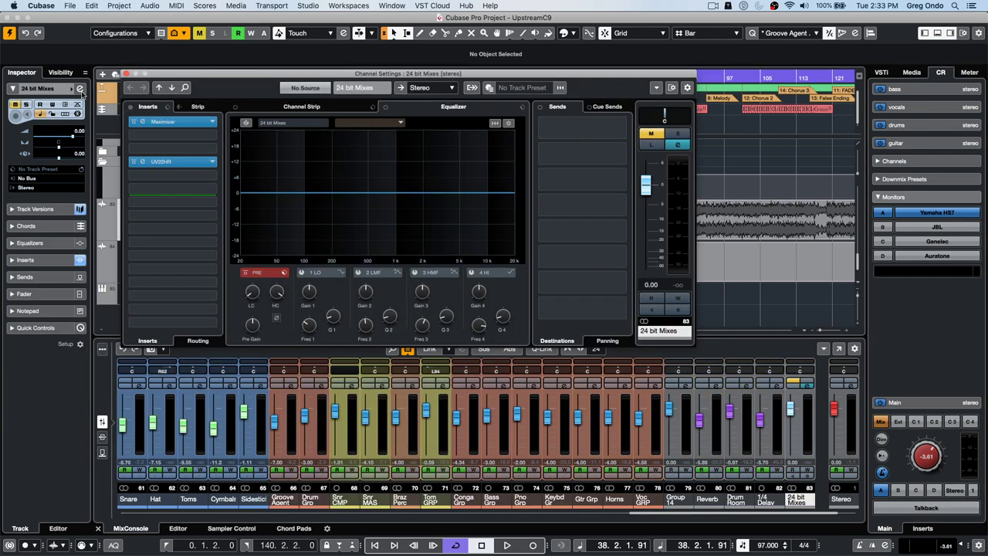
pyautogui.moveTo(383, 192); pyautogui.dragTo(464, 171)
pyautogui.moveTo(335, 193)
pyautogui.mouseDown()
pyautogui.moveTo(301, 203)
pyautogui.moveTo(338, 211)
pyautogui.mouseUp()
pyautogui.click(127, 75)
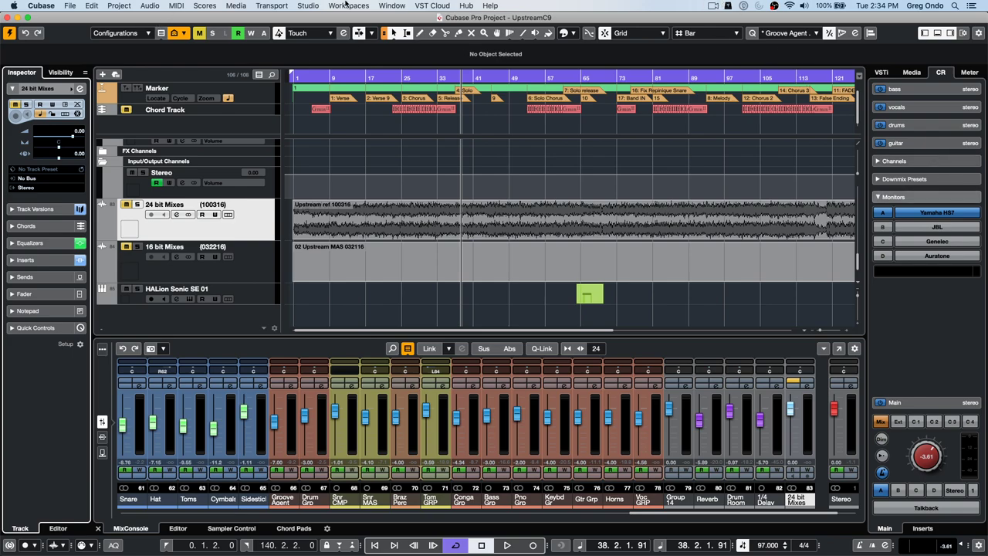
pyautogui.click(309, 5)
# - Remove the bass cue from the Control Room configuration in Audio Connections
pyautogui.click(302, 19)
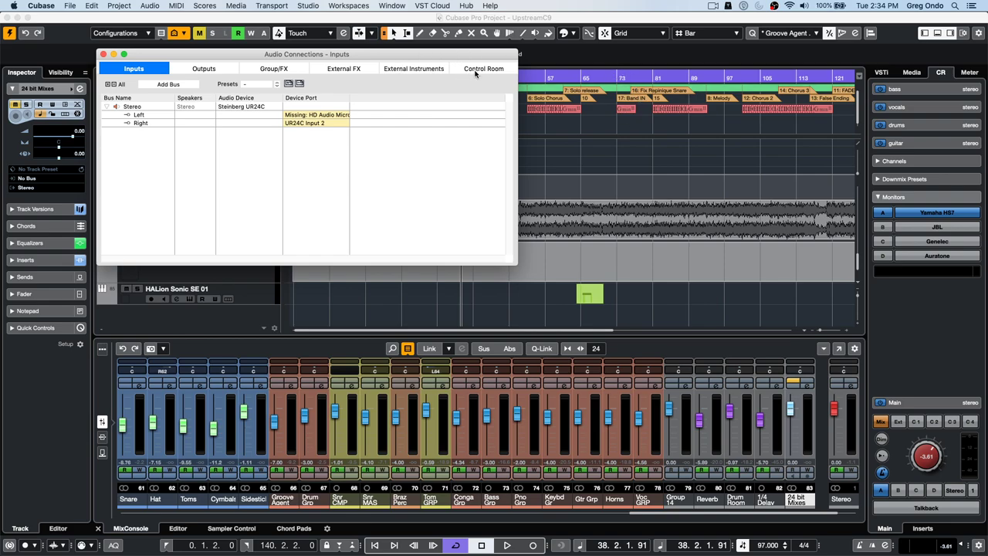
pyautogui.click(475, 71)
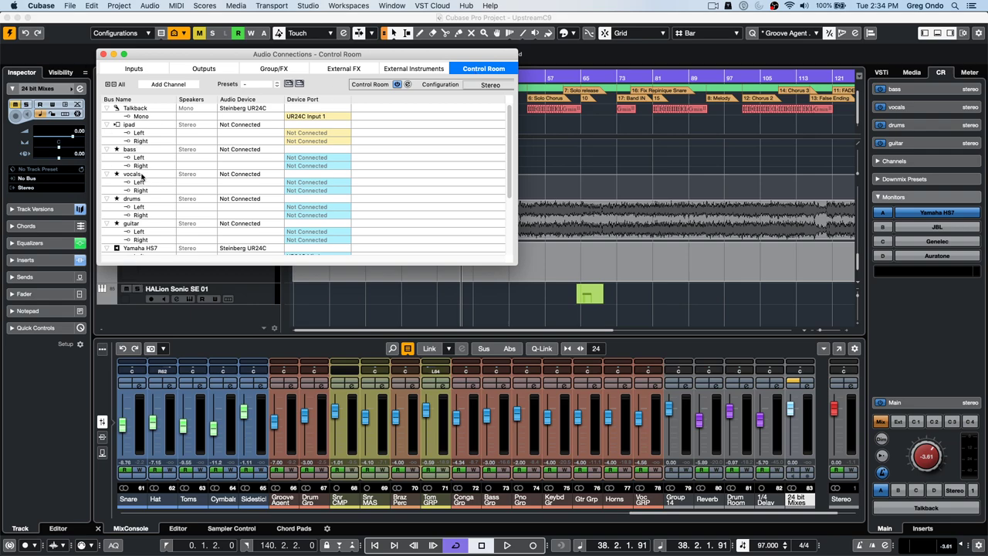
pyautogui.rightClick(157, 152)
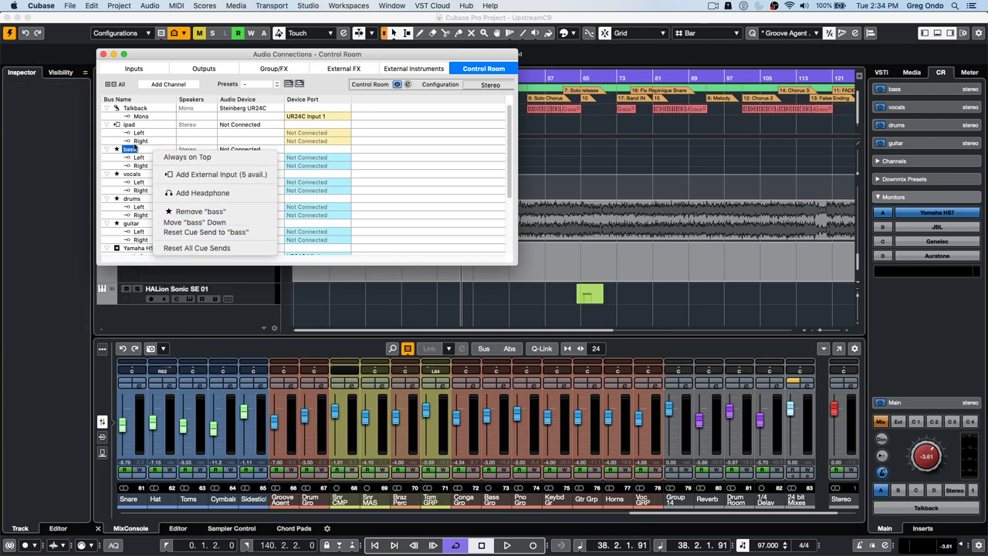
pyautogui.rightClick(134, 149)
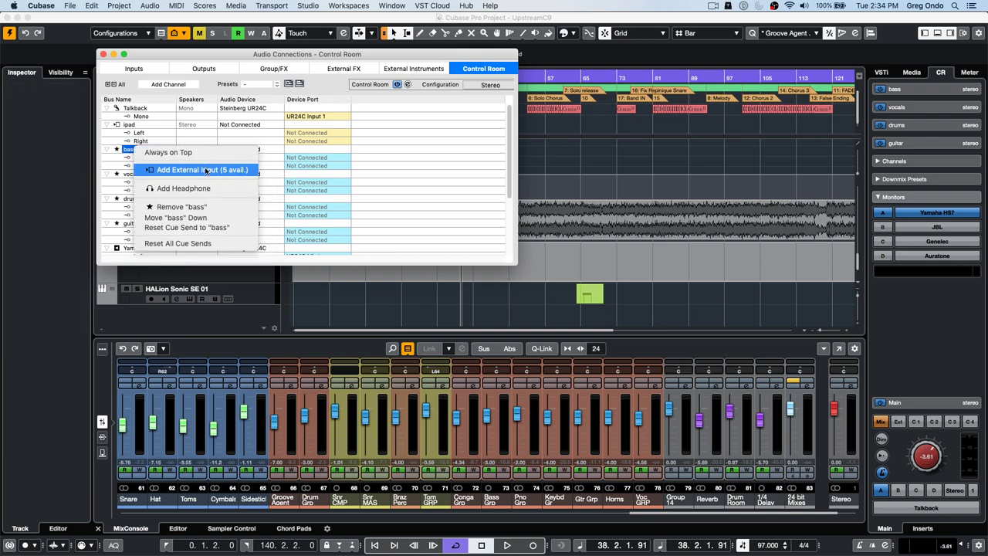
pyautogui.click(209, 207)
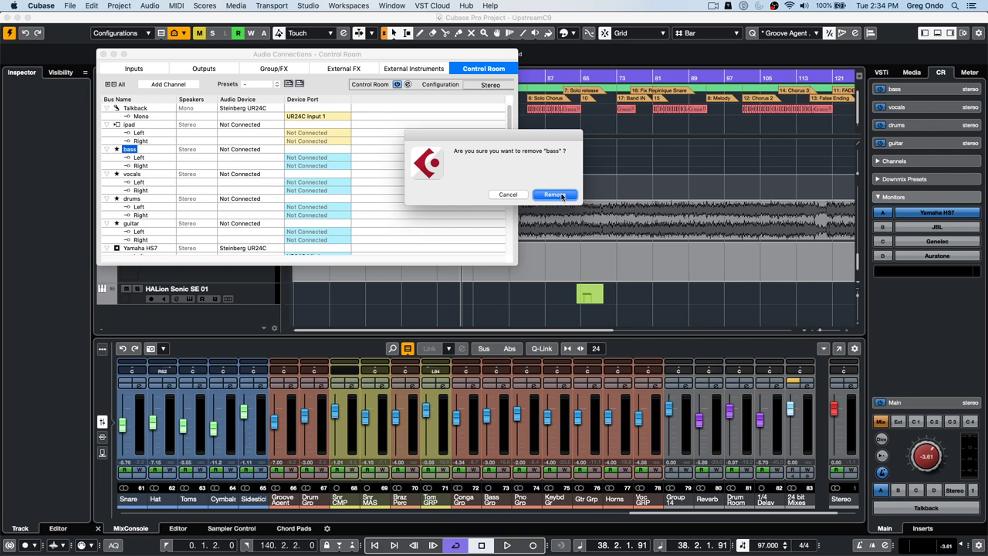
pyautogui.click(562, 195)
# - Add a stereo cue named 'reference' and close Audio Connections
pyautogui.rightClick(155, 150)
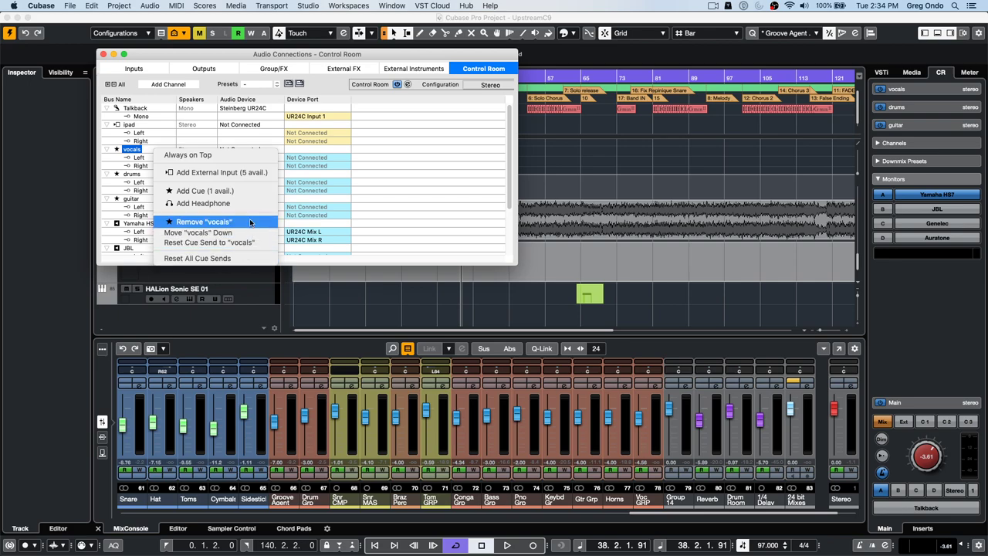
pyautogui.click(251, 192)
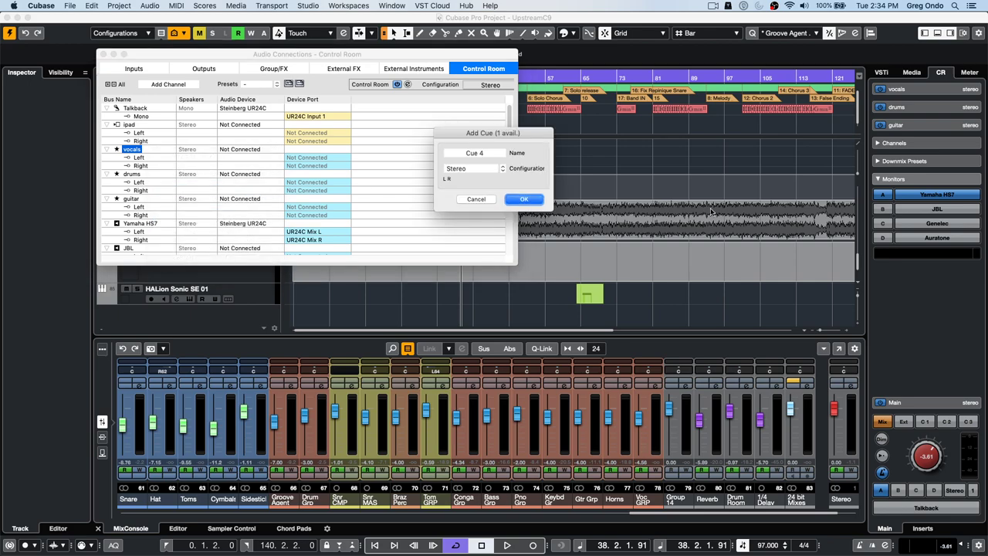
pyautogui.click(488, 152)
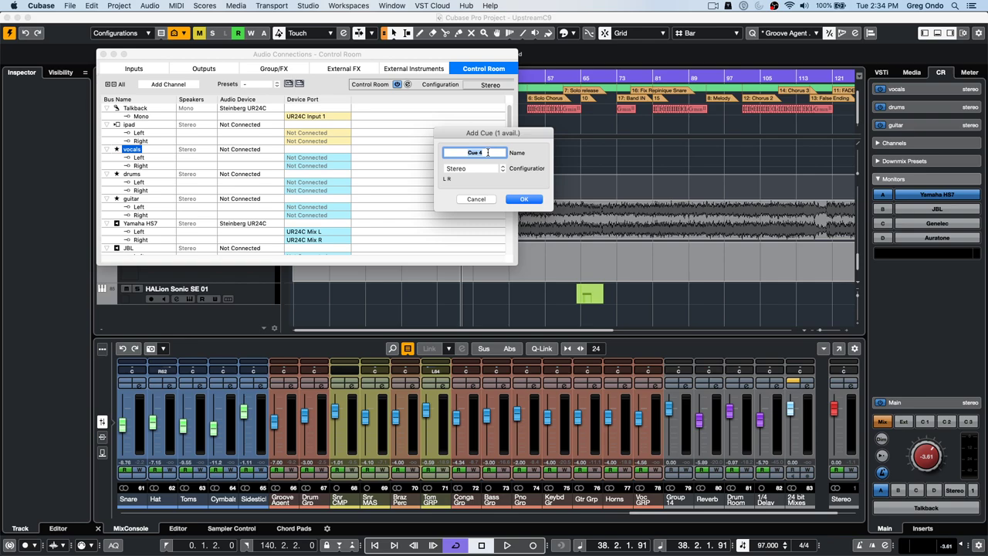
pyautogui.write('ceference')
pyautogui.press('Return')
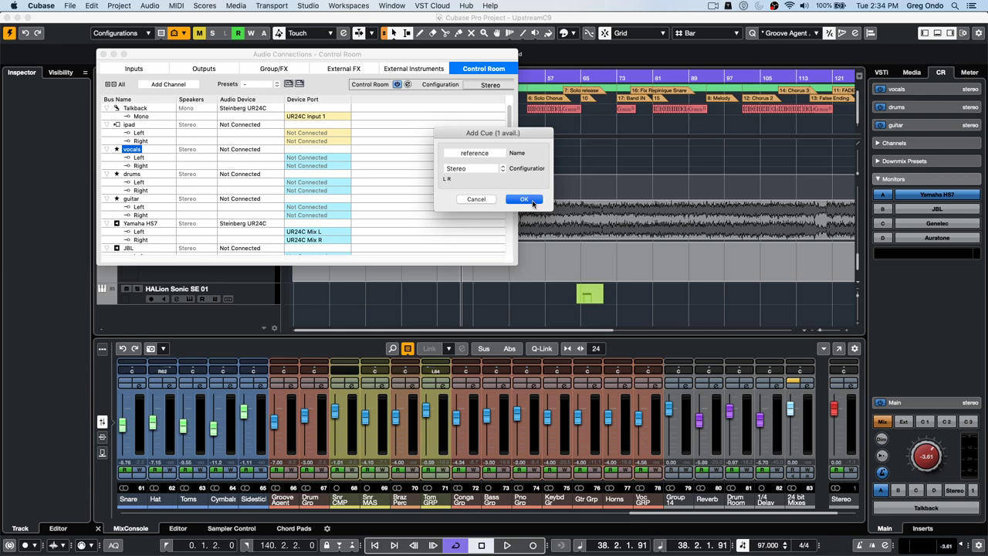
pyautogui.click(525, 200)
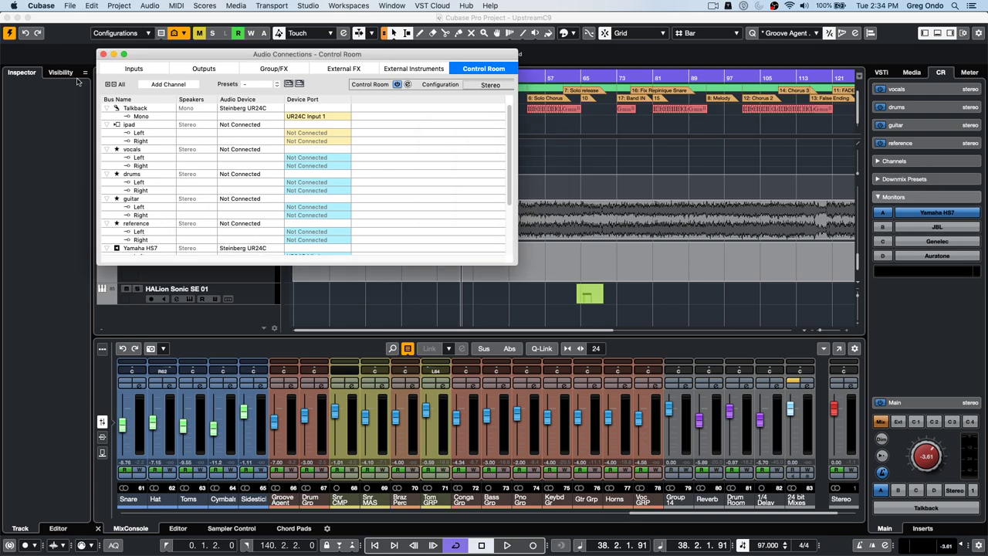
pyautogui.click(104, 54)
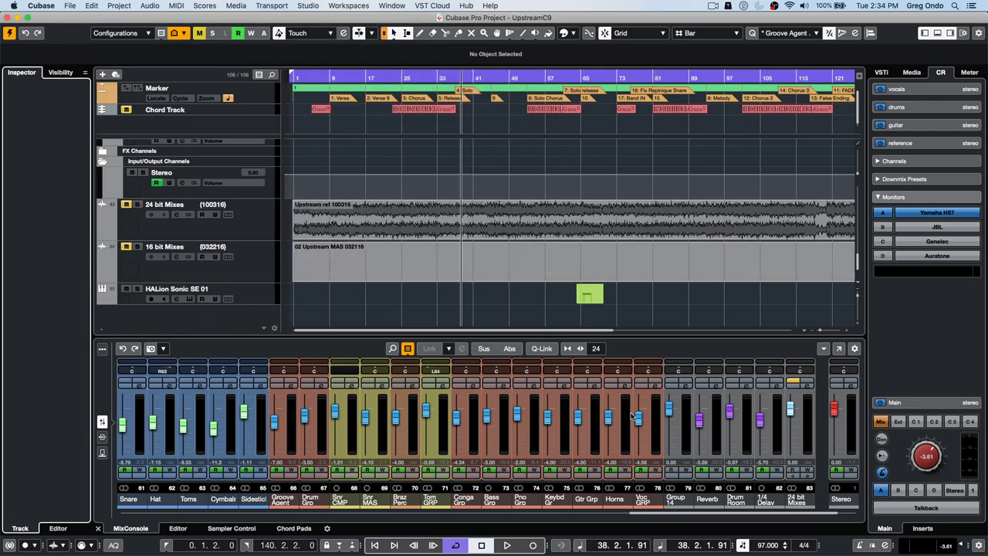
# - In the MixConsole, route the 24 bit Mixes output to No Bus and show the sends
pyautogui.click(256, 220)
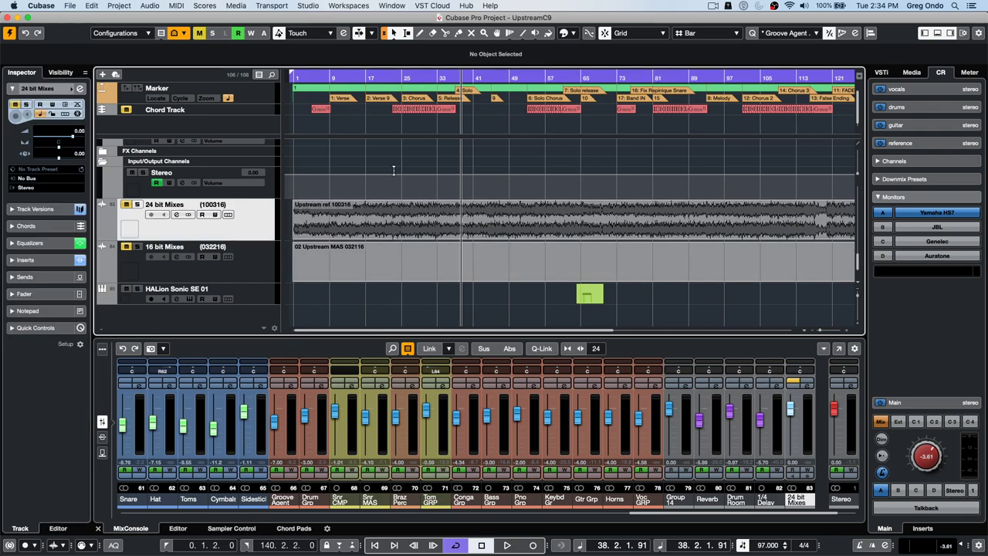
pyautogui.press('F3')
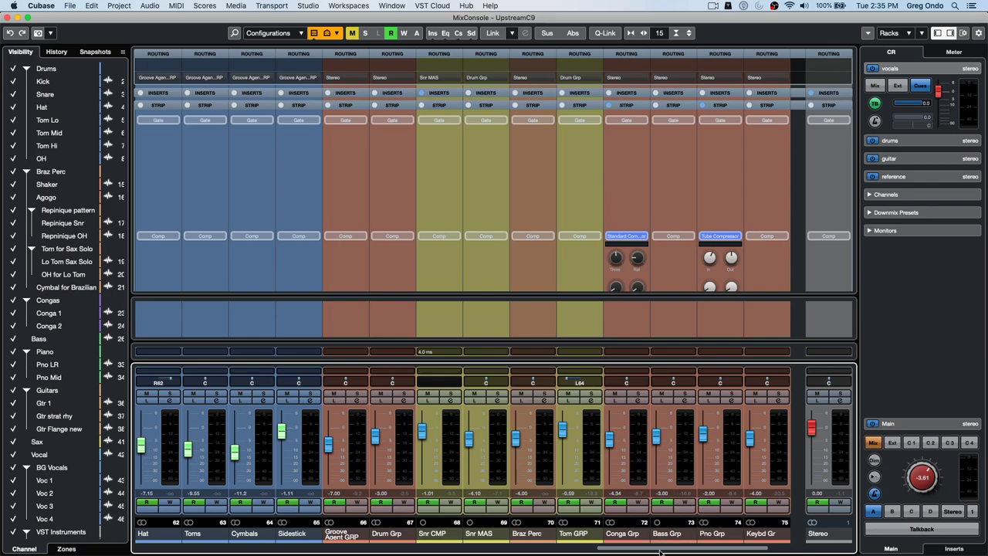
pyautogui.hscroll(7, 710, 547)
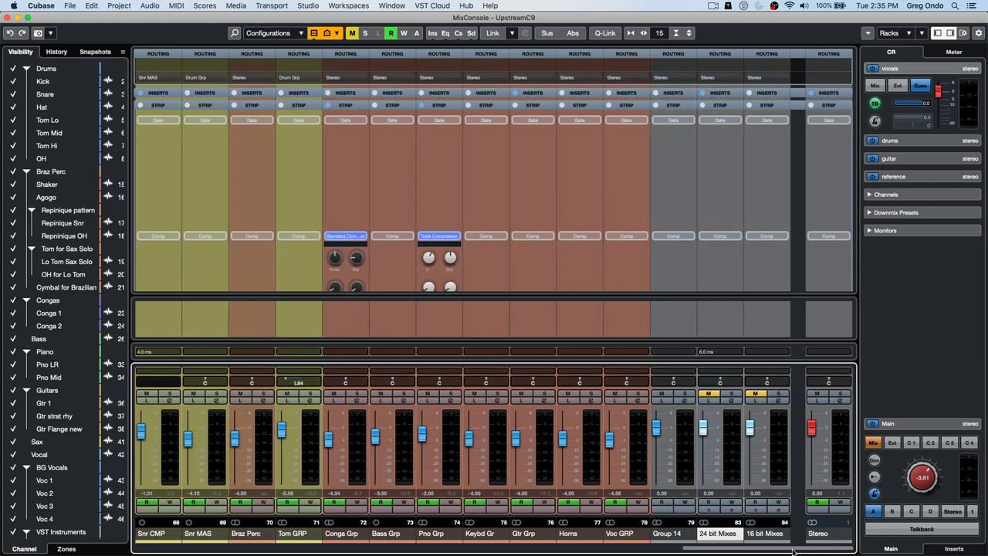
pyautogui.click(691, 77)
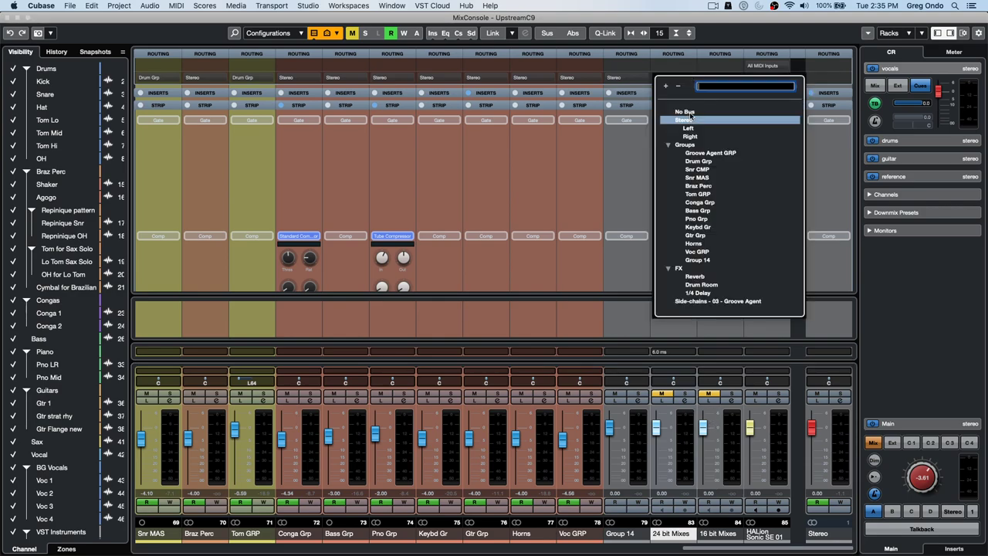
pyautogui.click(690, 113)
pyautogui.click(619, 105)
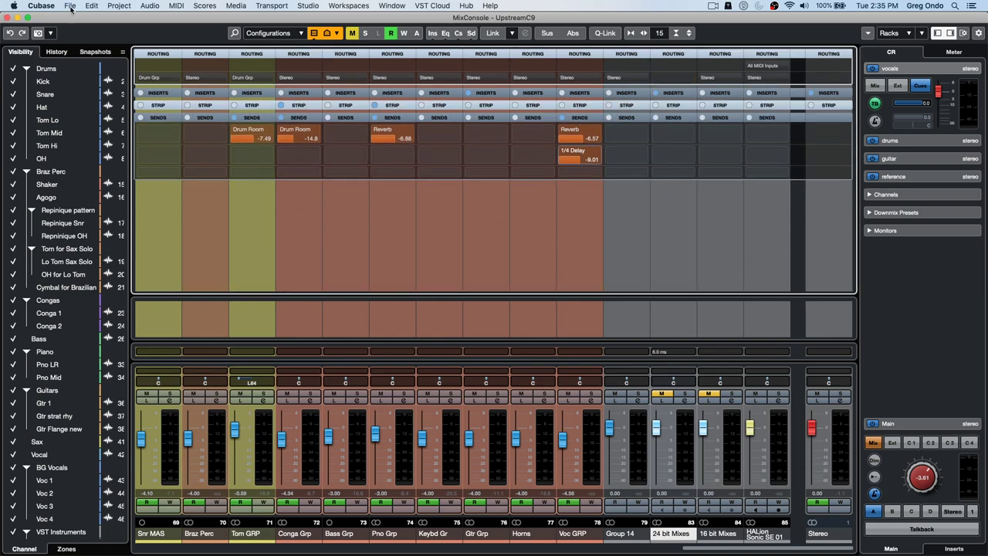
pyautogui.click(41, 5)
# - Reset Track & MixConsole Channel Colors to defaults with MixConsole Channels ticked, and apply
pyautogui.click(48, 35)
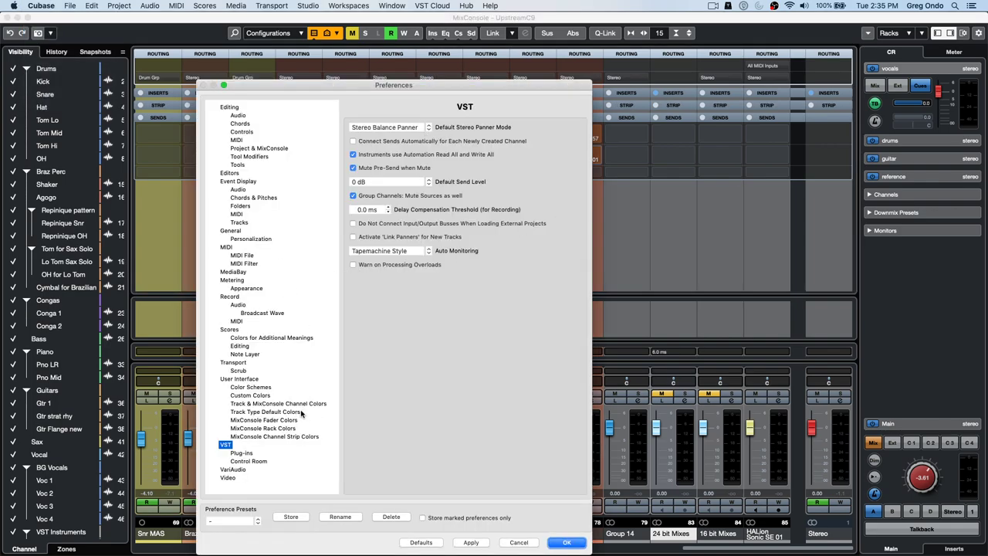
pyautogui.click(306, 404)
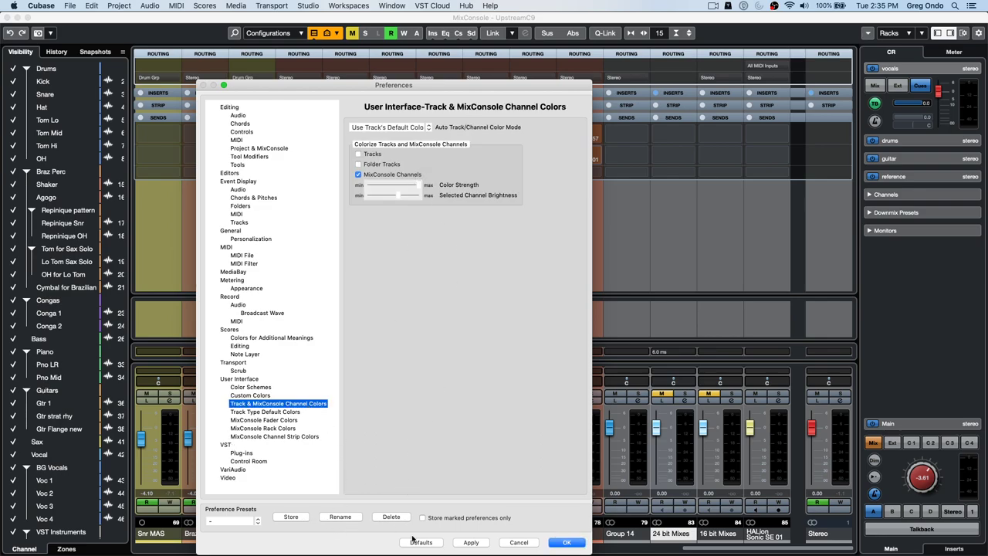
pyautogui.click(419, 542)
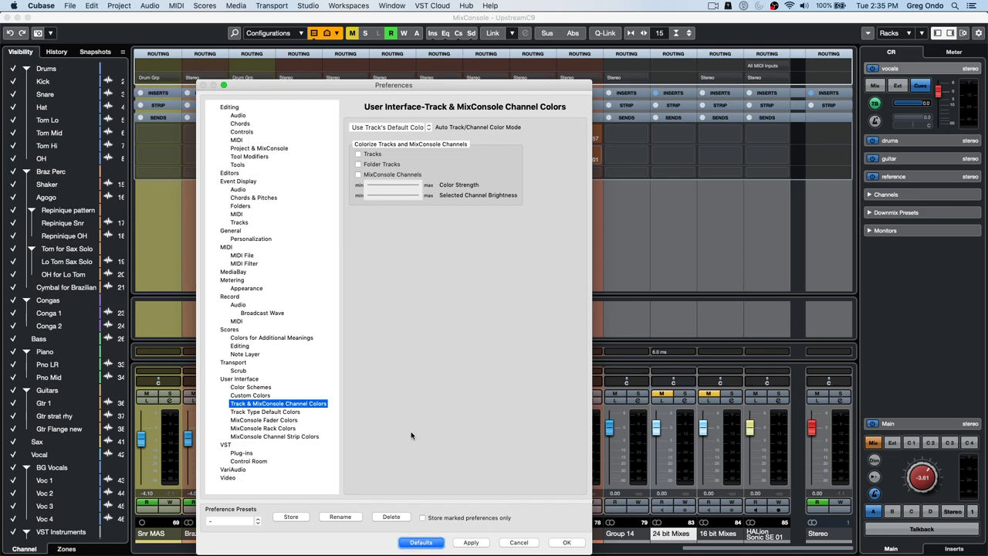
pyautogui.click(360, 175)
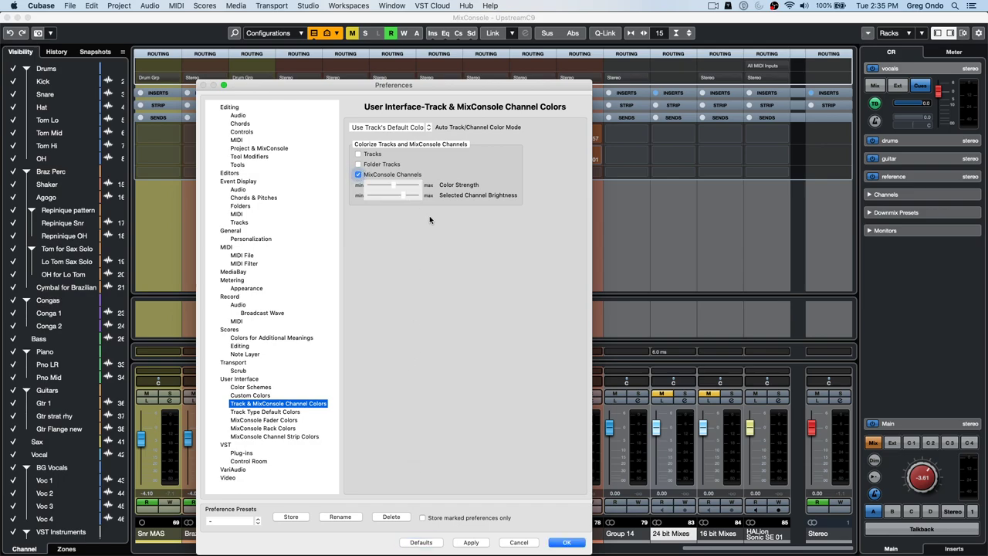
pyautogui.click(472, 543)
pyautogui.click(565, 542)
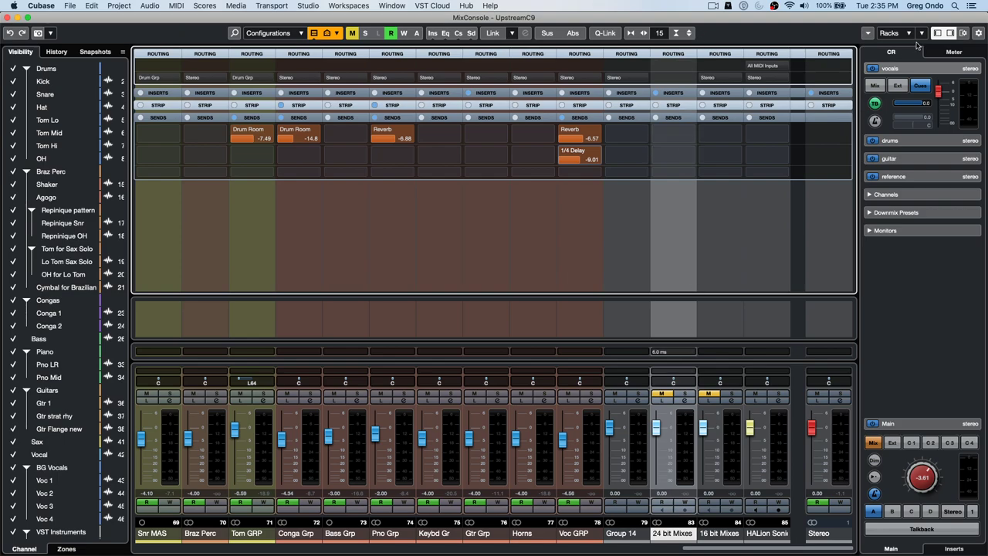
# - Expand the reference cue, add the Cue Sends rack, and enable 24 bit Mixes' reference send
pyautogui.click(688, 79)
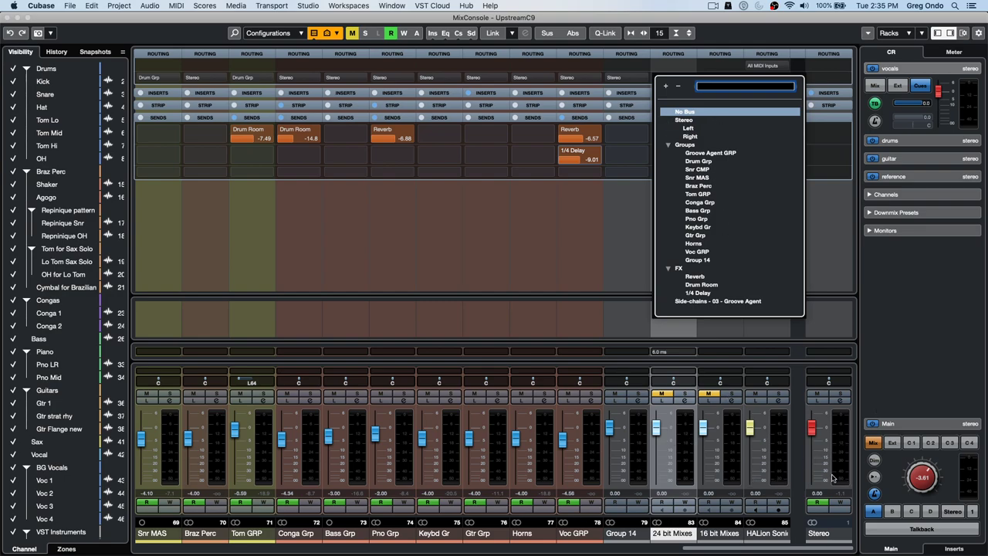
pyautogui.click(932, 281)
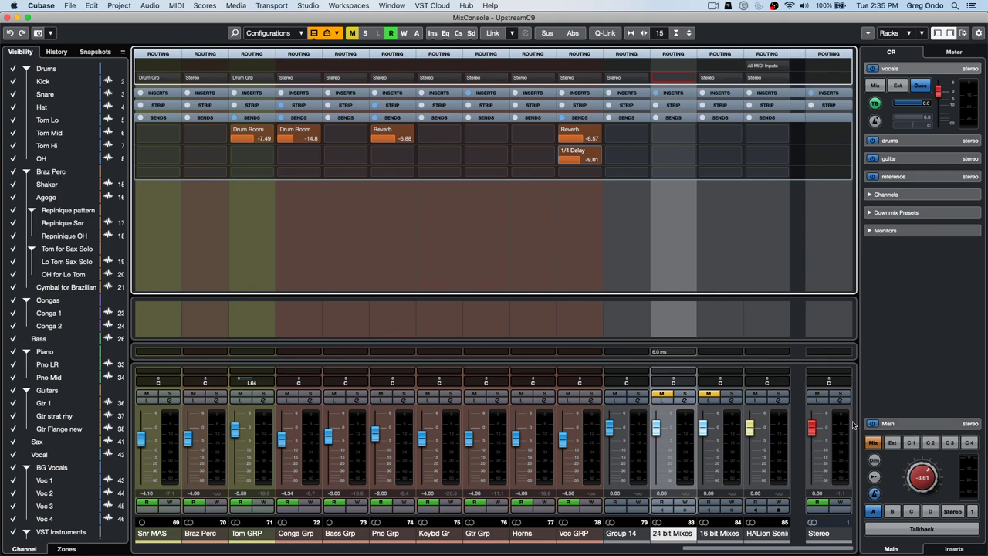
pyautogui.click(910, 178)
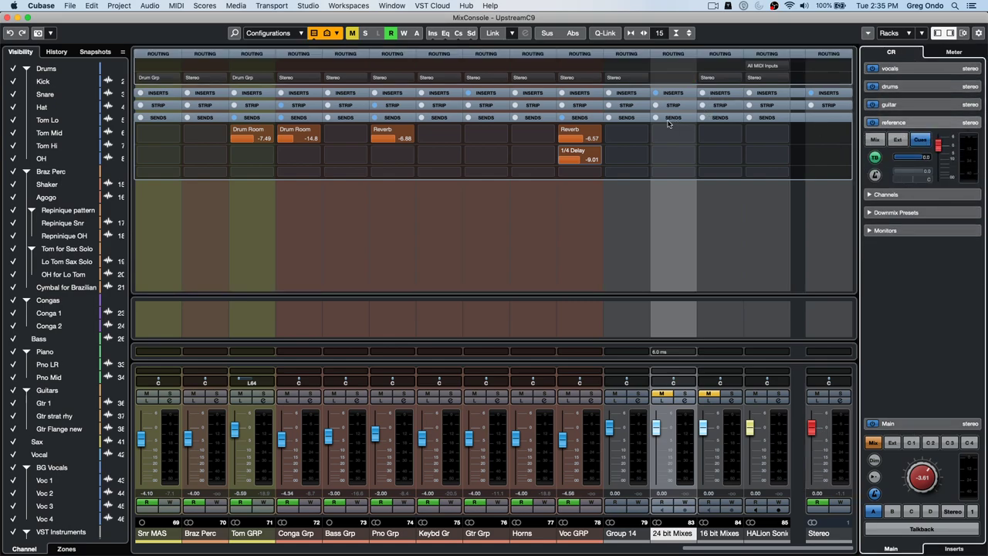
pyautogui.click(896, 33)
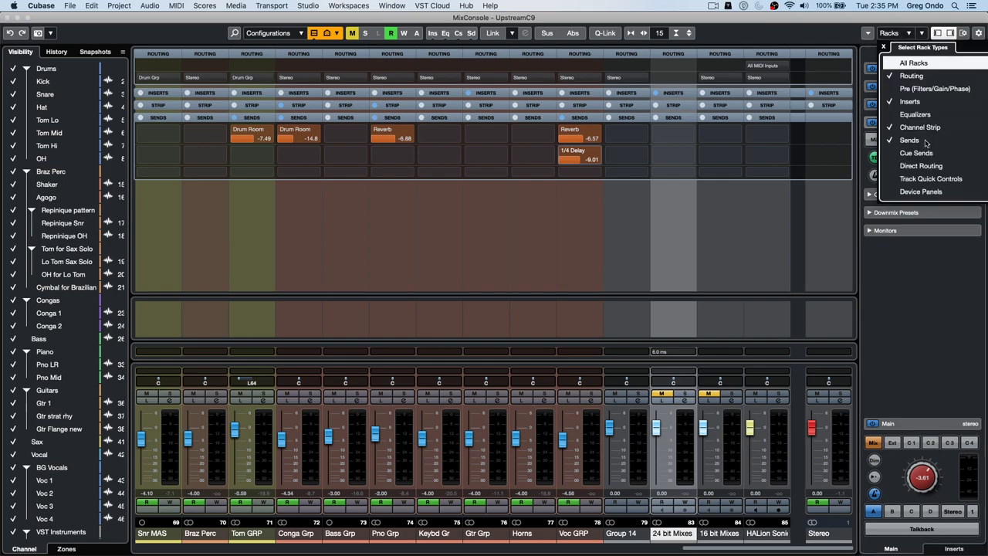
pyautogui.click(891, 154)
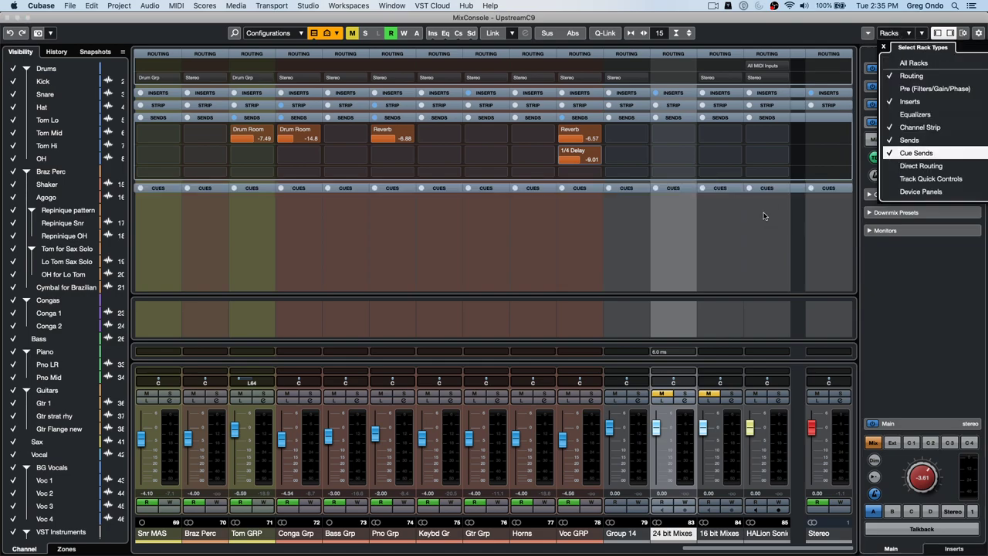
pyautogui.click(686, 191)
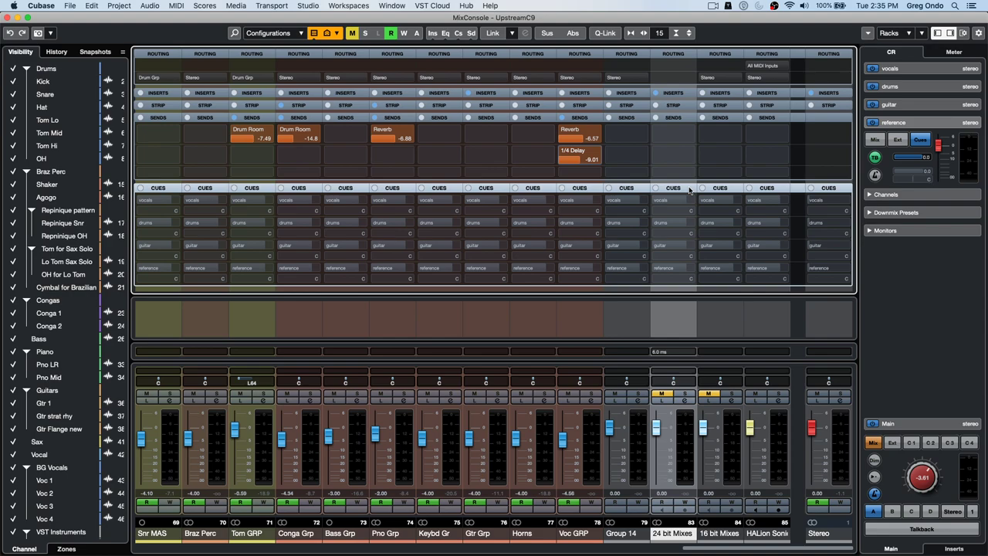
pyautogui.click(656, 269)
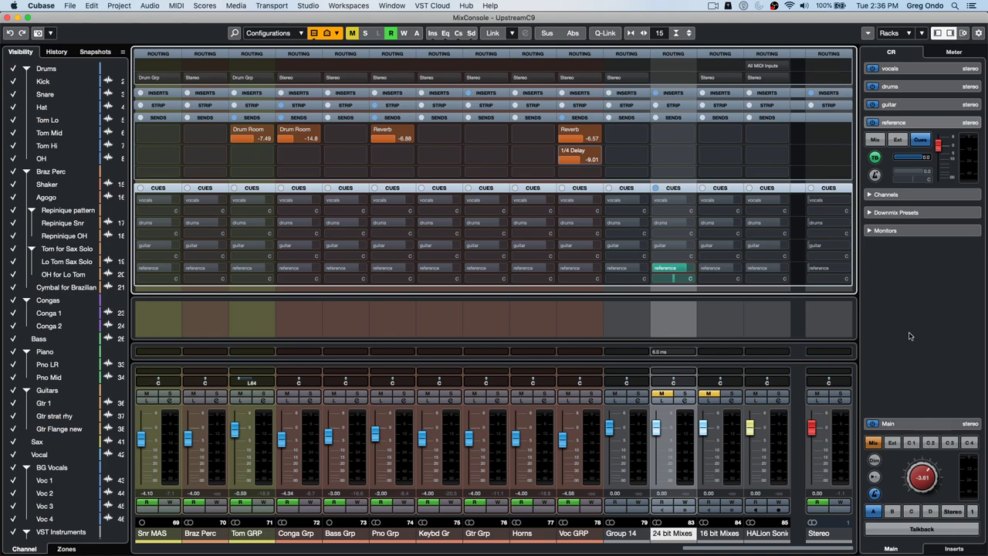
# - Unmute 24 bit Mixes, set it to -6.29, and compare Mix against cue 4, ending on cue 4
pyautogui.press('space')
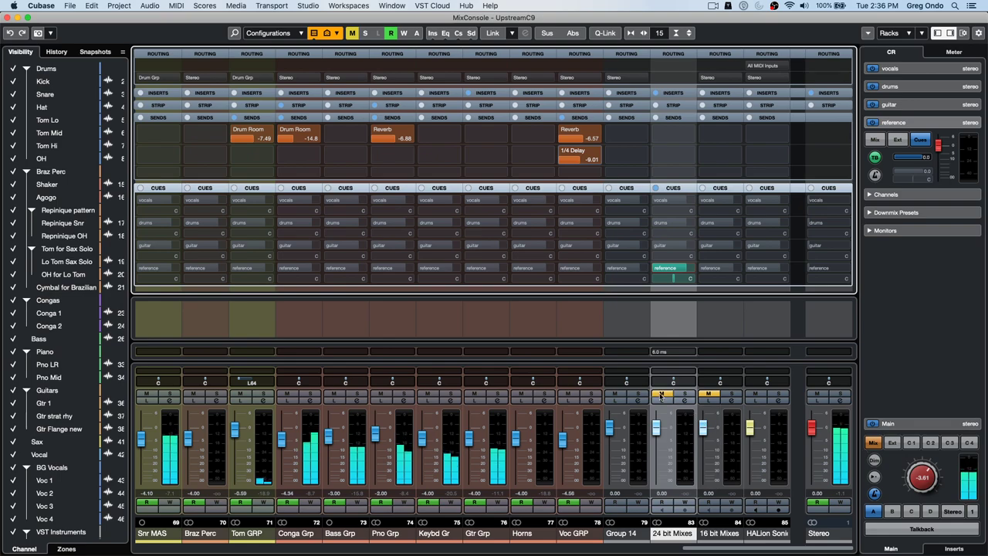
pyautogui.click(661, 394)
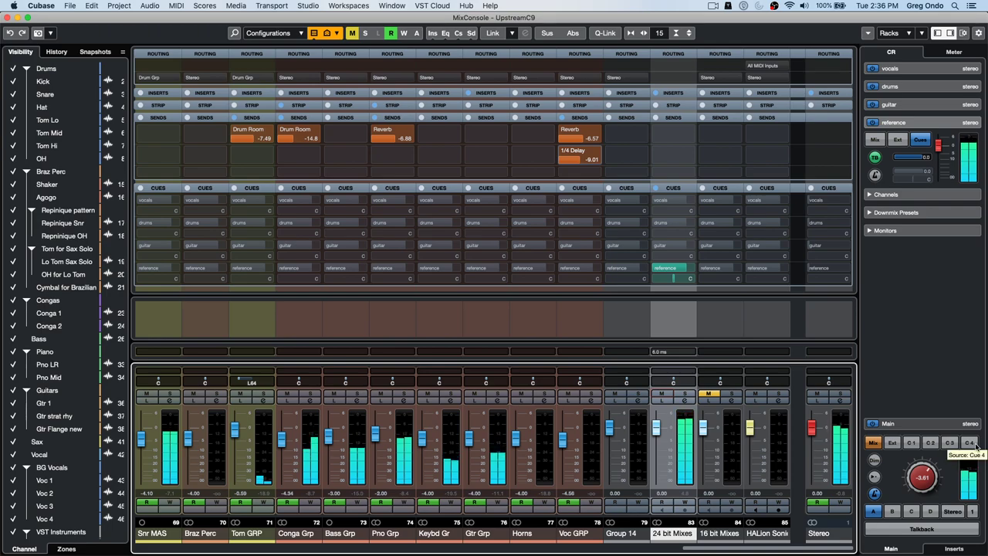
pyautogui.click(970, 443)
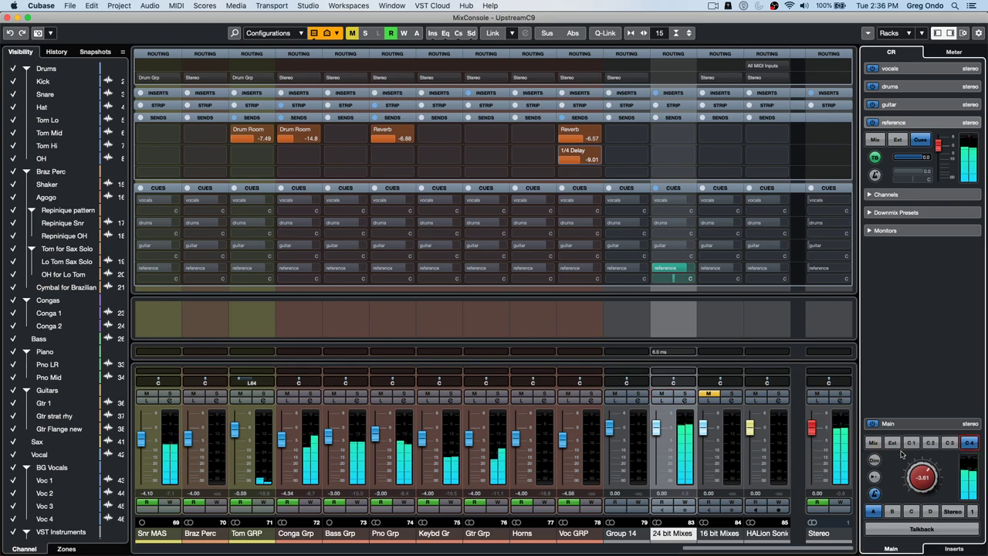
pyautogui.click(876, 445)
pyautogui.moveTo(656, 427); pyautogui.dragTo(656, 446)
pyautogui.click(969, 443)
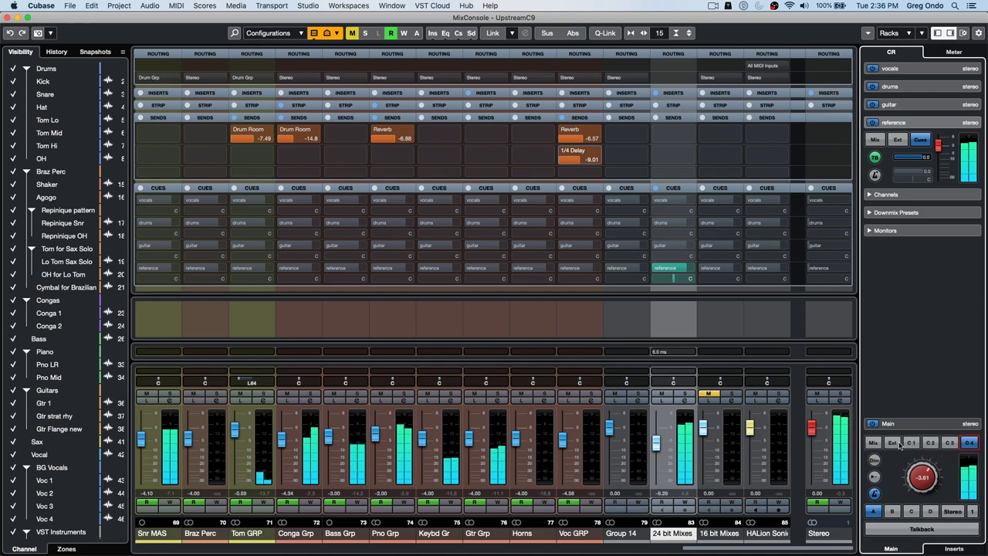
pyautogui.click(876, 445)
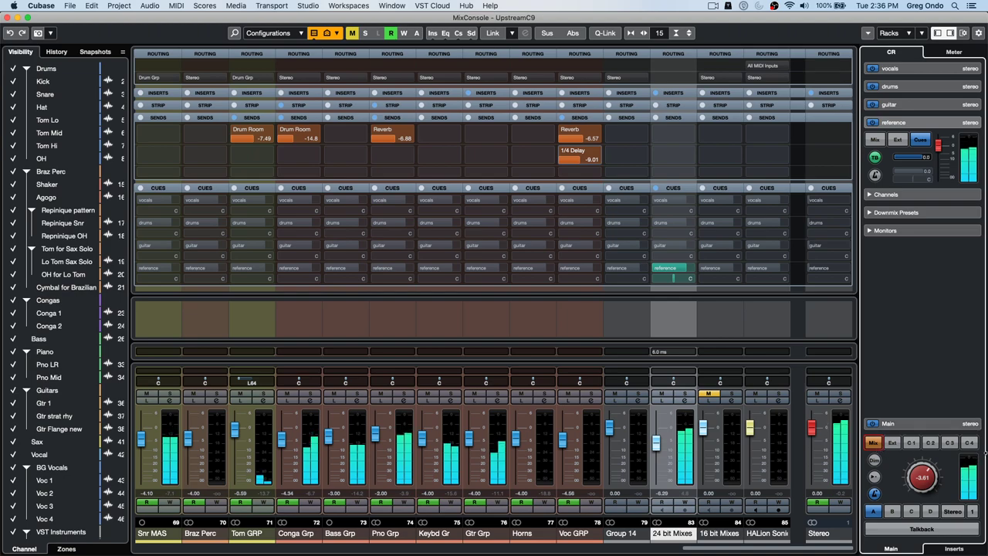
pyautogui.click(967, 444)
pyautogui.click(874, 445)
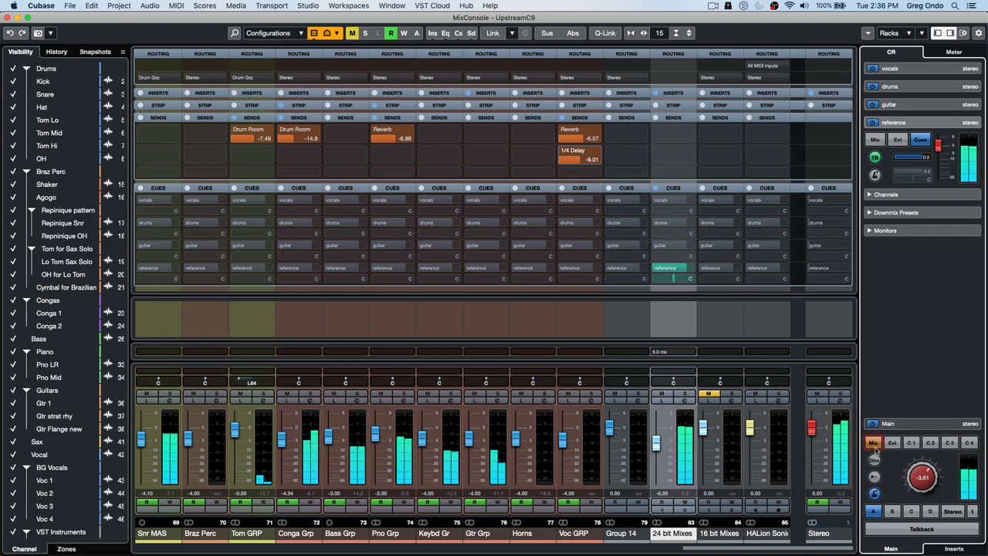
pyautogui.click(969, 443)
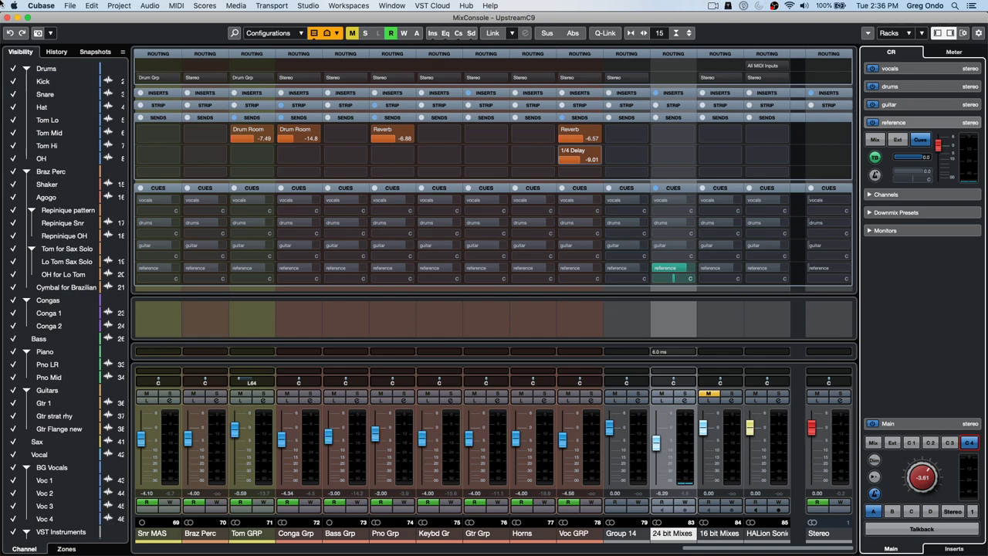
# - Toggle the 24 bit Mixes reference cue send off and on, then return Control Room Main to Mix
pyautogui.click(303, 5)
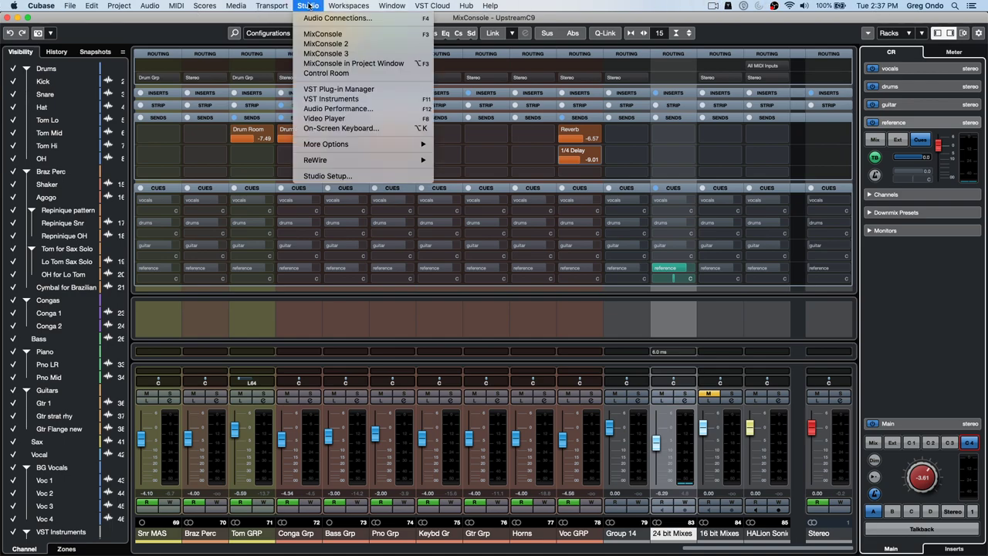
pyautogui.click(317, 19)
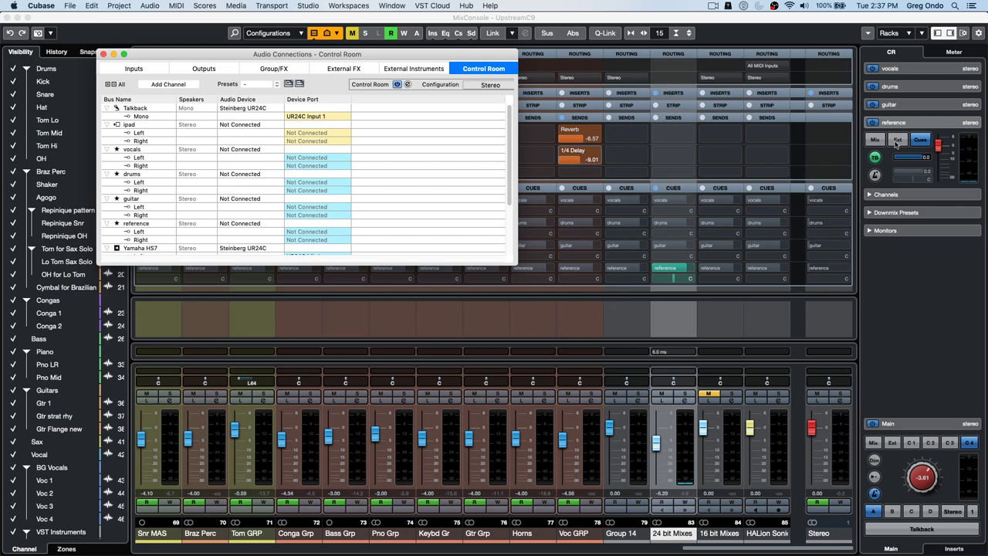
pyautogui.press('F4')
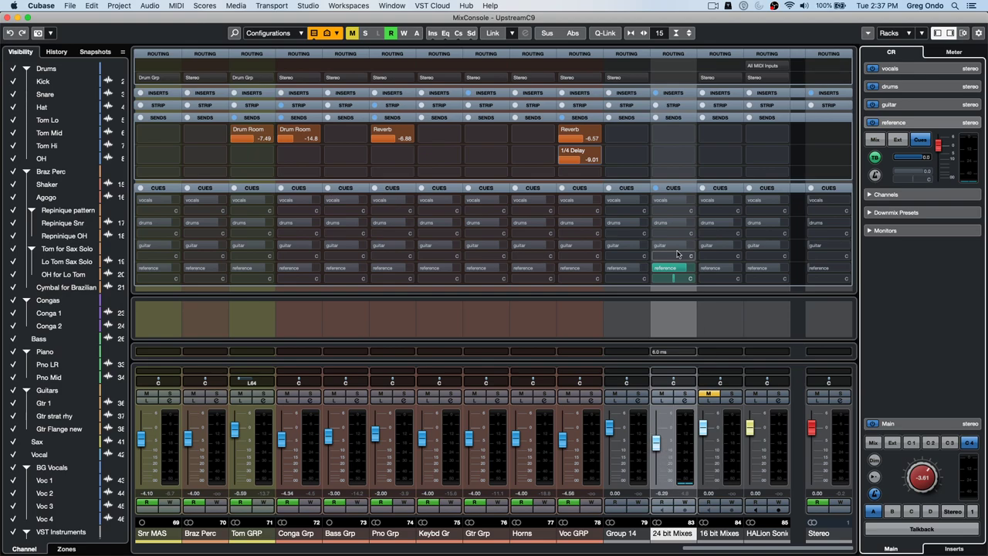
pyautogui.click(689, 79)
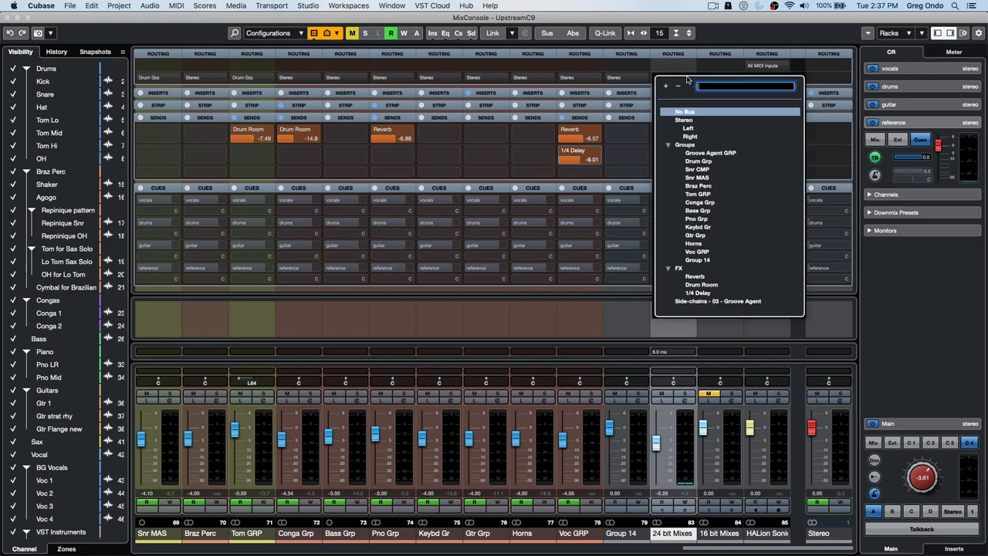
pyautogui.click(401, 147)
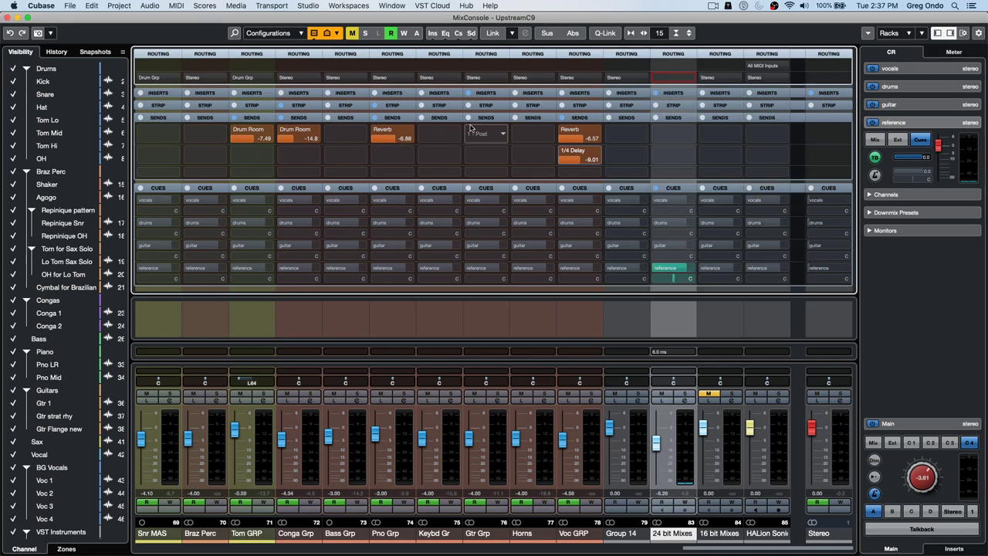
pyautogui.click(658, 268)
pyautogui.click(658, 268)
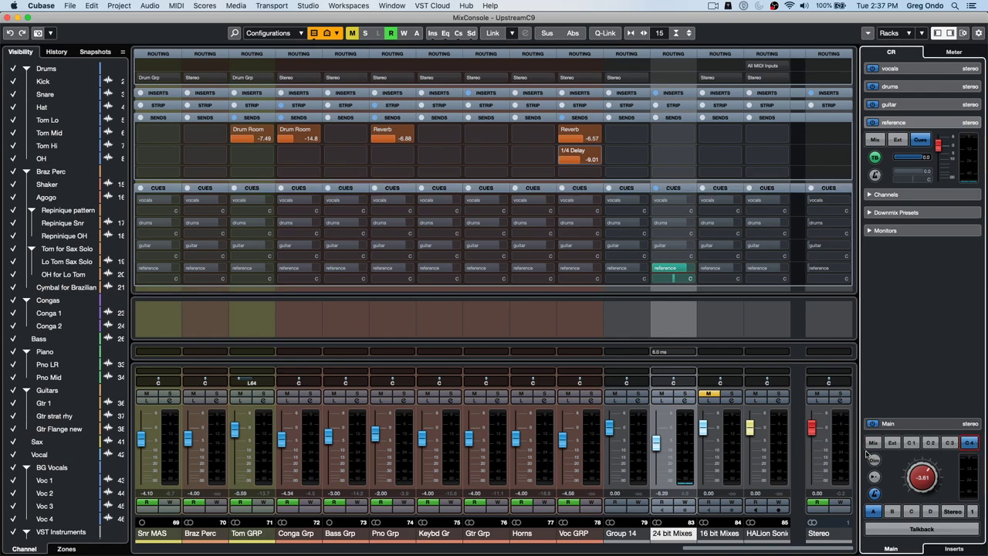
pyautogui.click(872, 443)
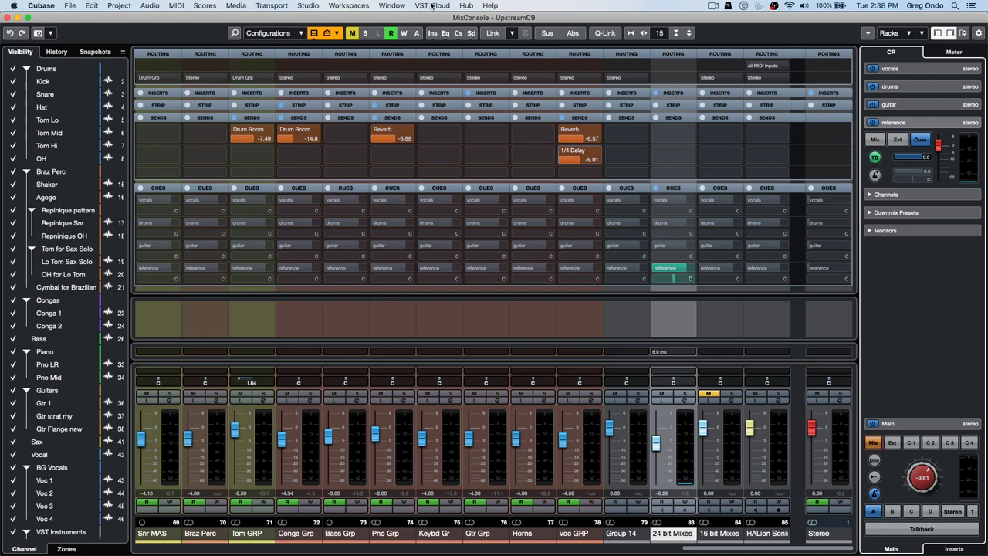
# - Close the MixConsole and Audio Connections windows and dismiss the VST Connect SE info
pyautogui.click(431, 6)
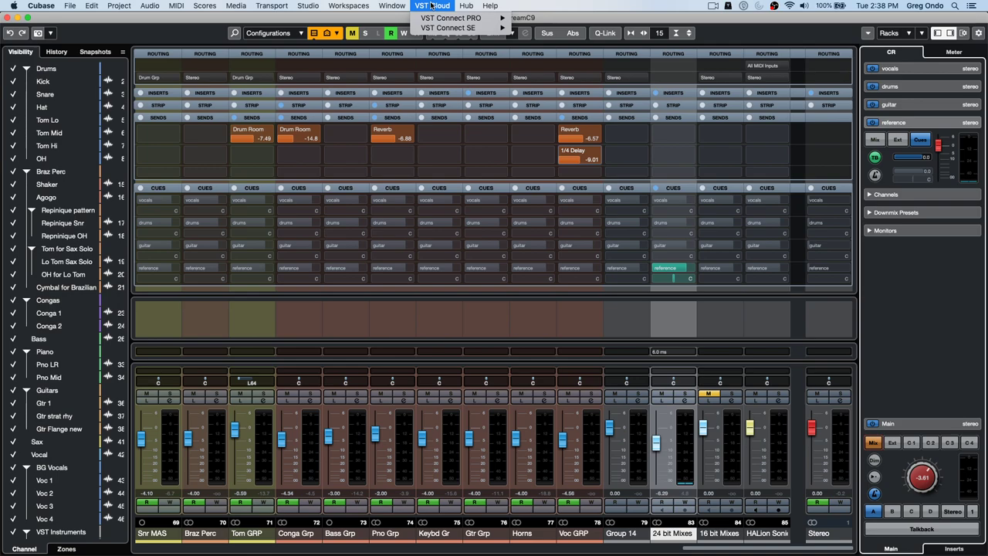
pyautogui.moveTo(436, 29)
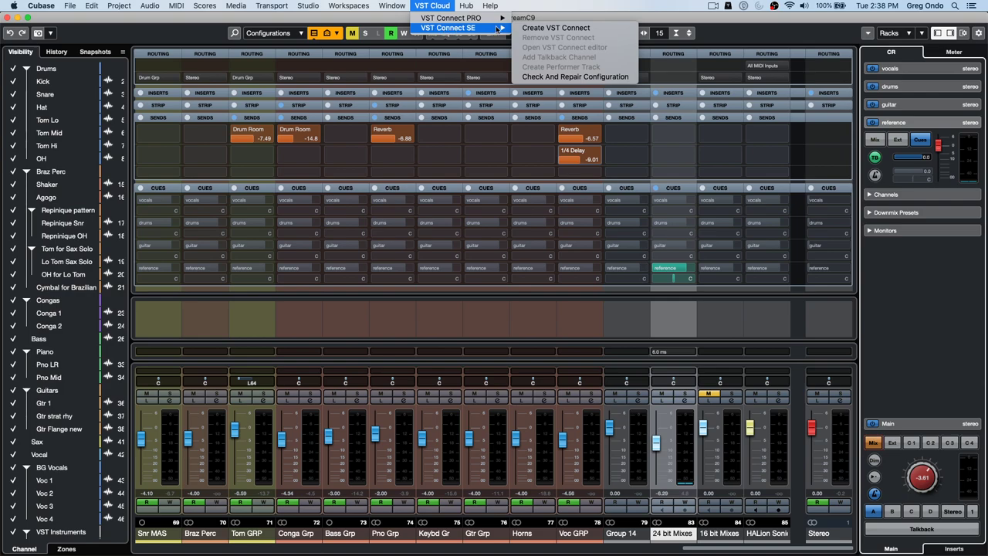
pyautogui.click(7, 18)
pyautogui.click(8, 18)
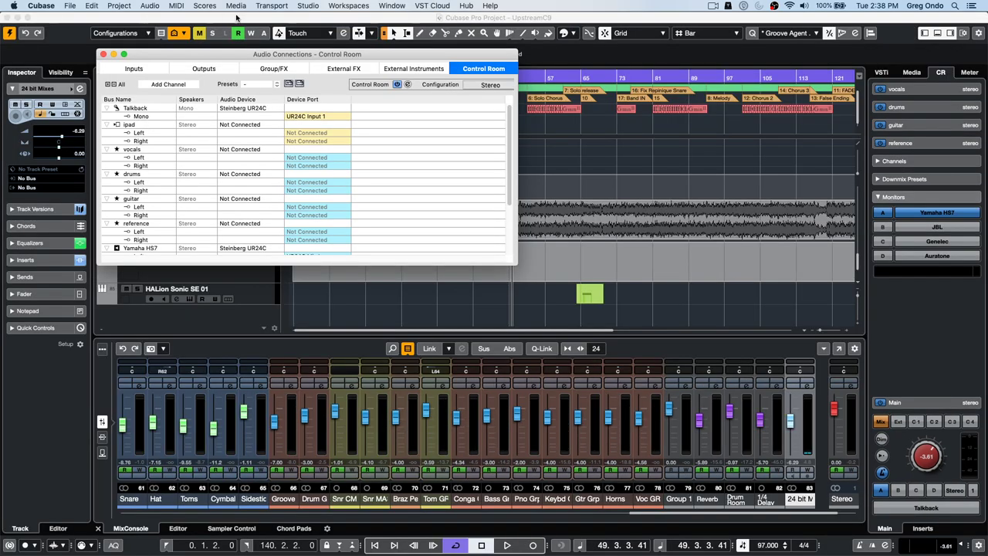
pyautogui.click(106, 59)
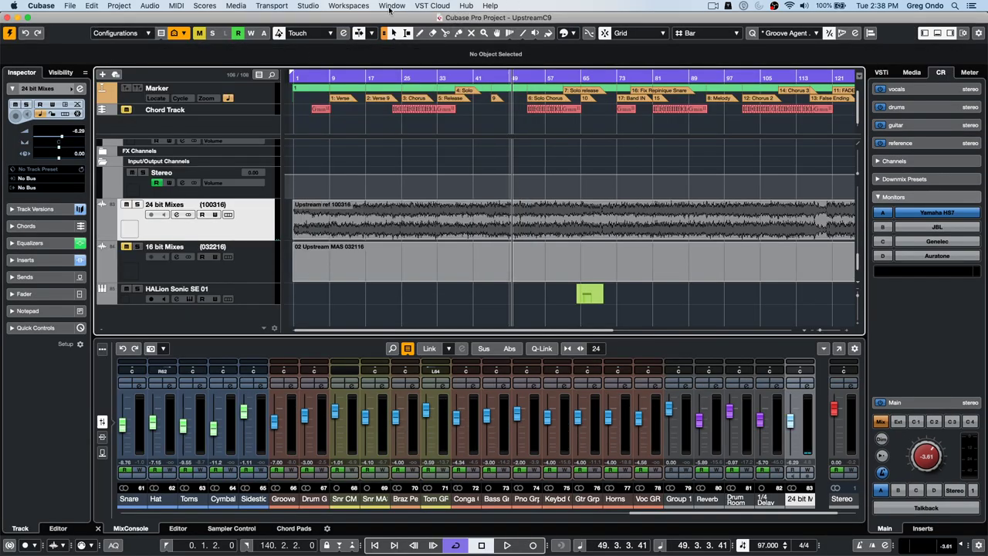
pyautogui.click(426, 7)
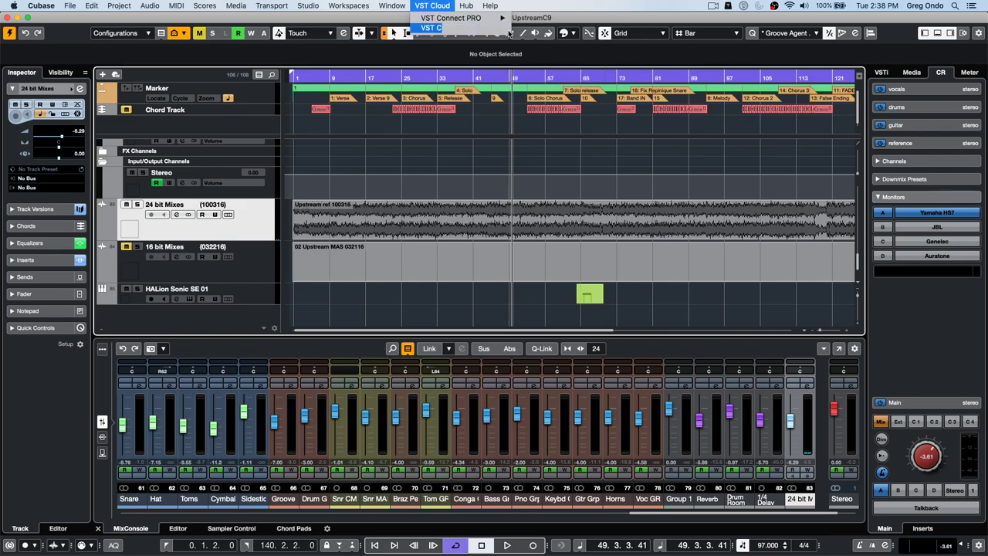
pyautogui.moveTo(487, 28)
pyautogui.click(584, 29)
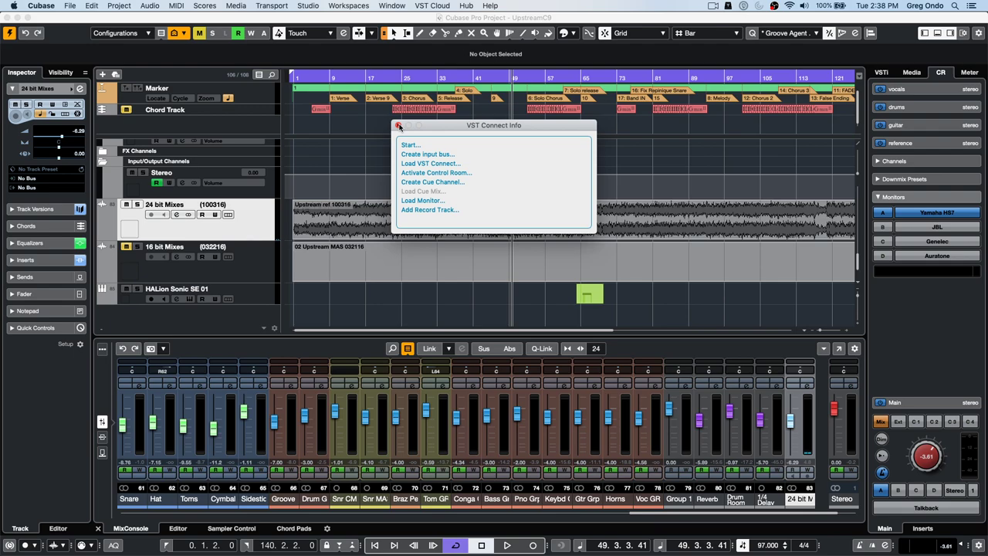
pyautogui.click(399, 125)
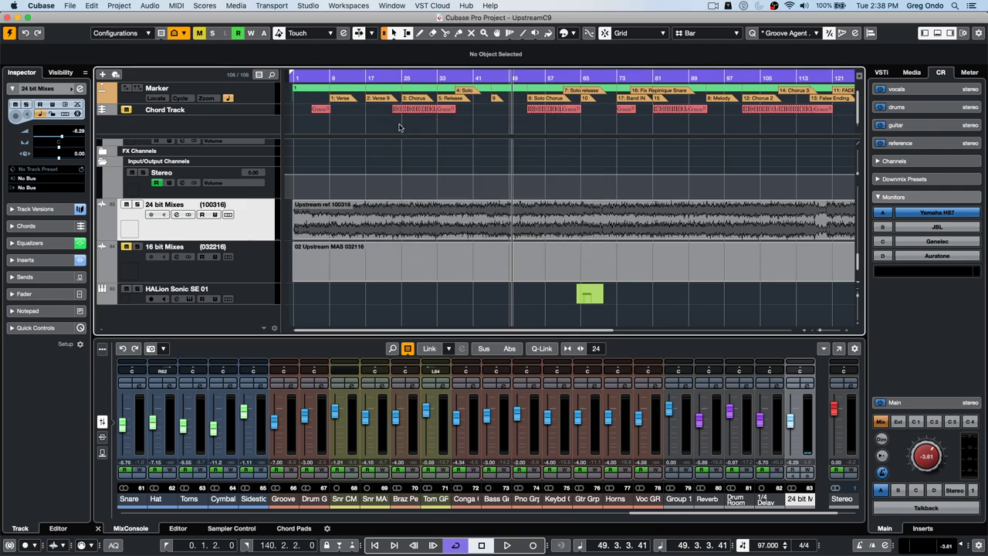
# - Create a new empty project located in the test folder
pyautogui.click(69, 6)
pyautogui.click(82, 20)
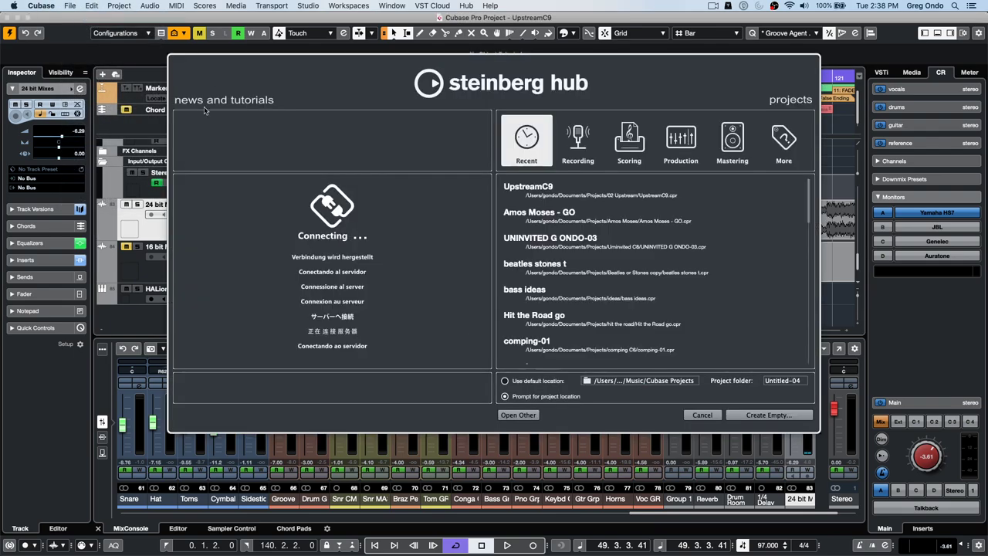
pyautogui.click(742, 416)
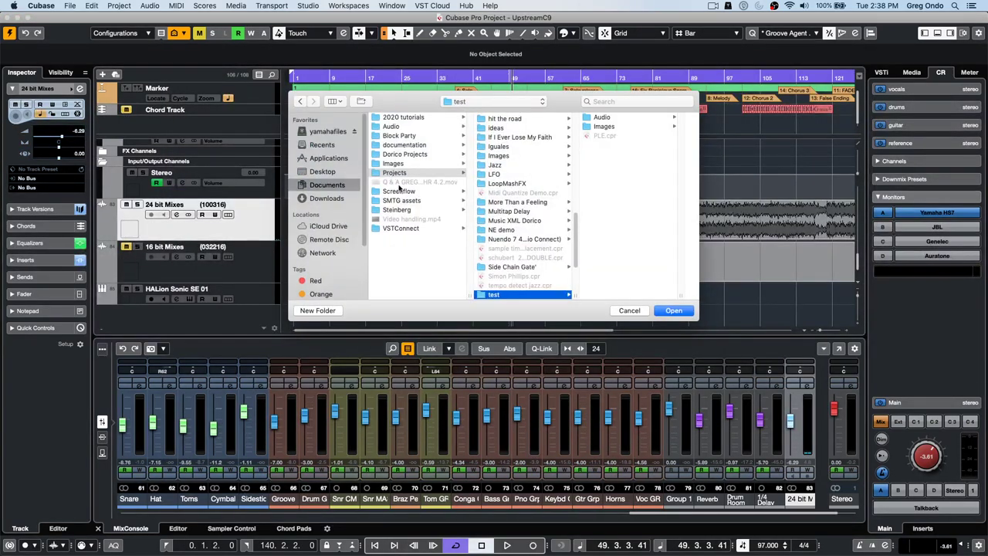
pyautogui.click(681, 311)
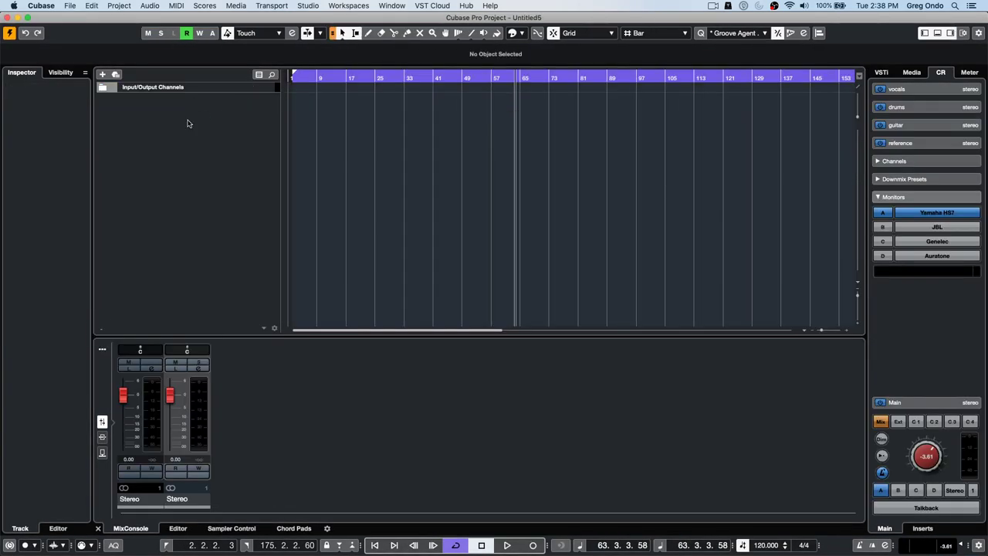
# - In Untitled5, look through the add-track menu, then the Window, VST Cloud and project lists without changing anything
pyautogui.rightClick(184, 120)
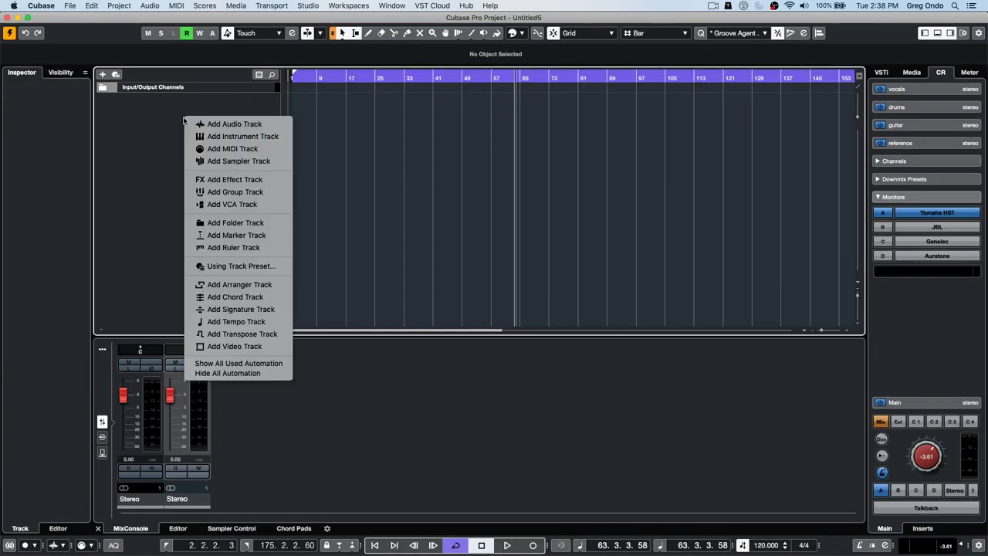
pyautogui.click(259, 126)
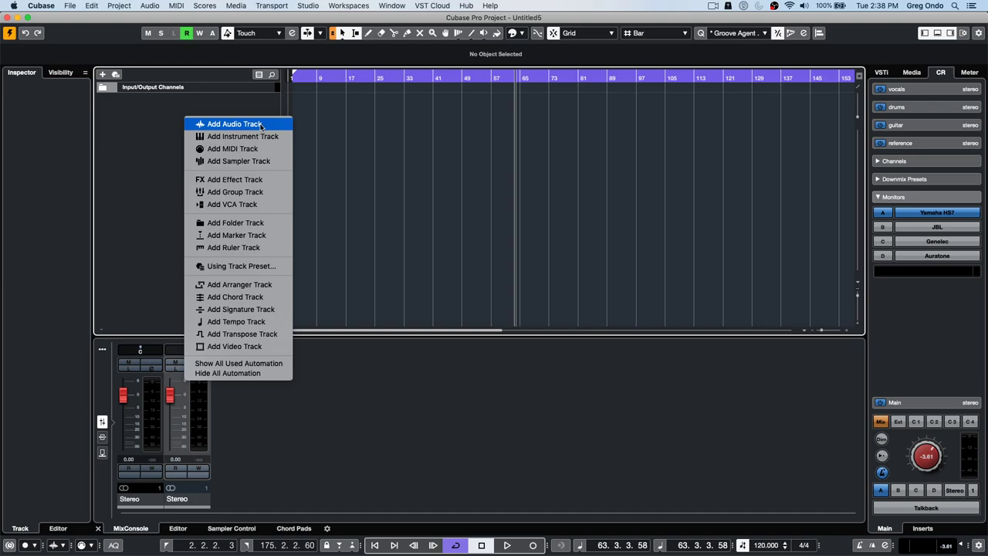
pyautogui.click(396, 6)
pyautogui.click(395, 6)
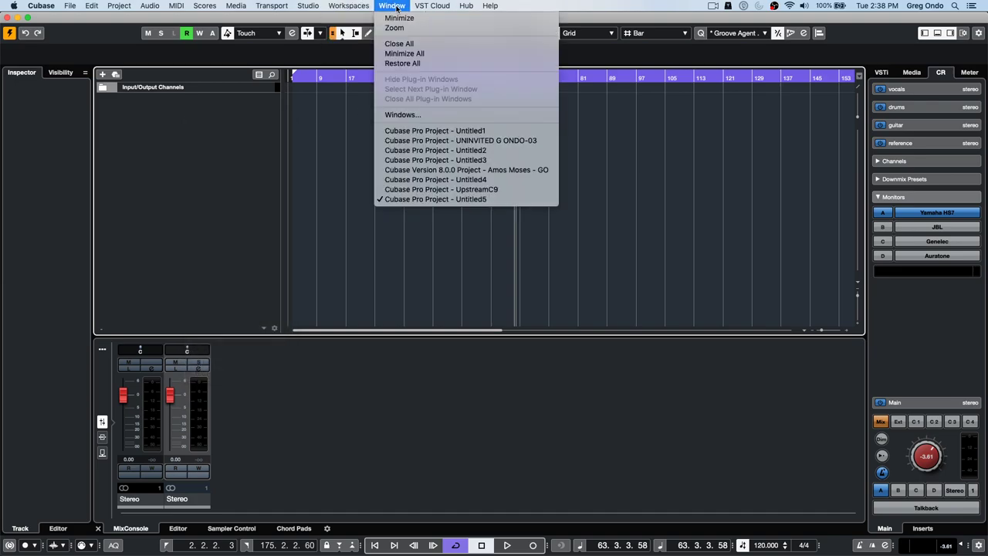
pyautogui.click(432, 6)
pyautogui.moveTo(436, 27)
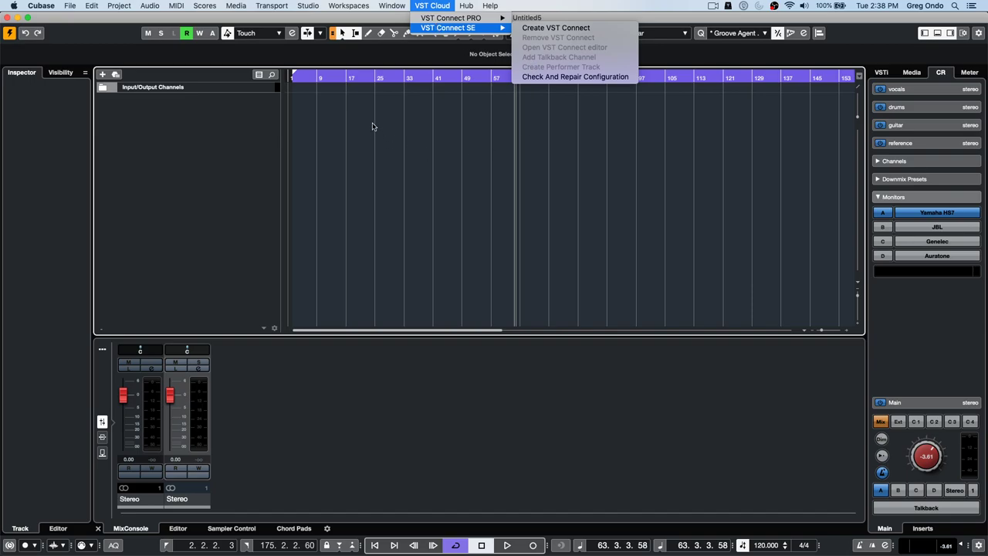
pyautogui.click(392, 6)
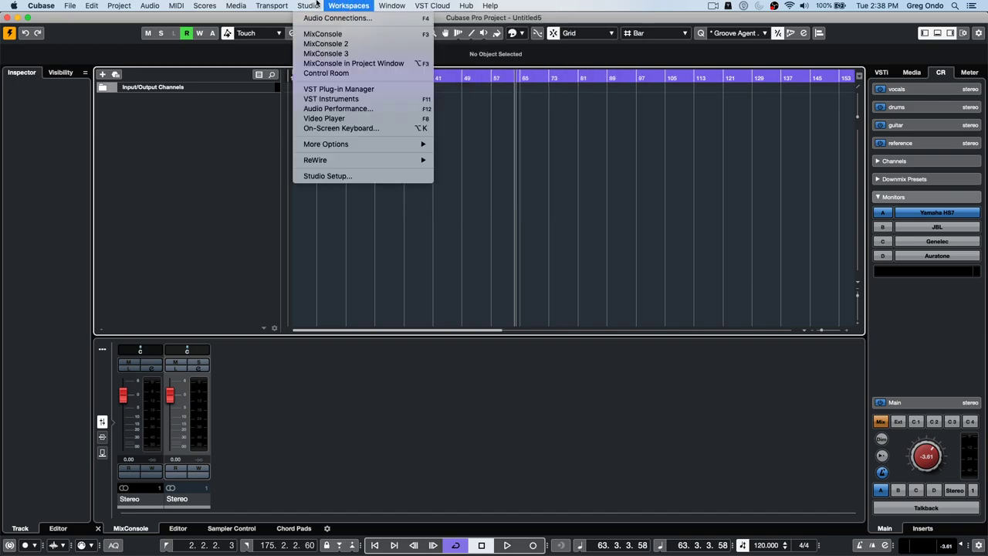
# - Open the Control Room connections and remove the vocals and drums cue buses
pyautogui.click(314, 18)
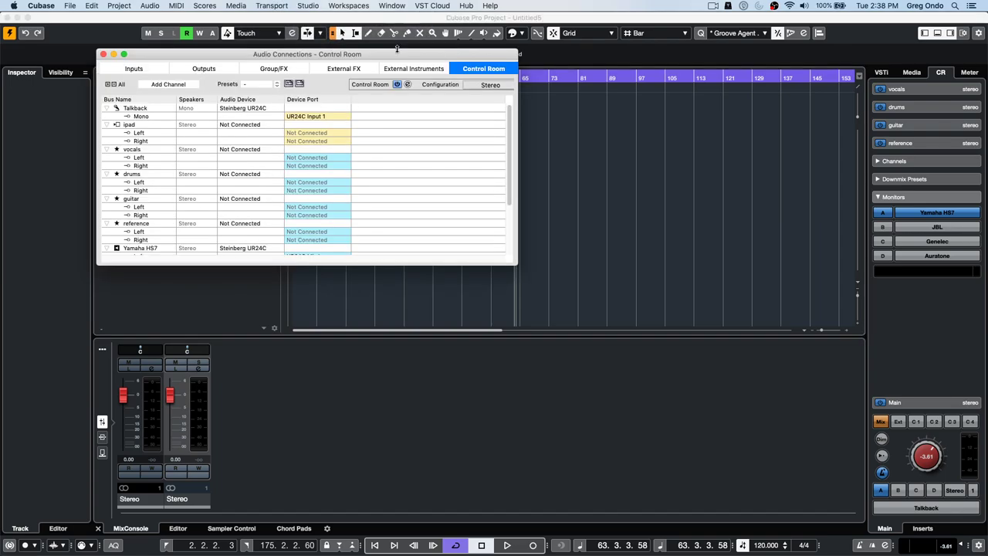
pyautogui.rightClick(134, 150)
pyautogui.click(199, 215)
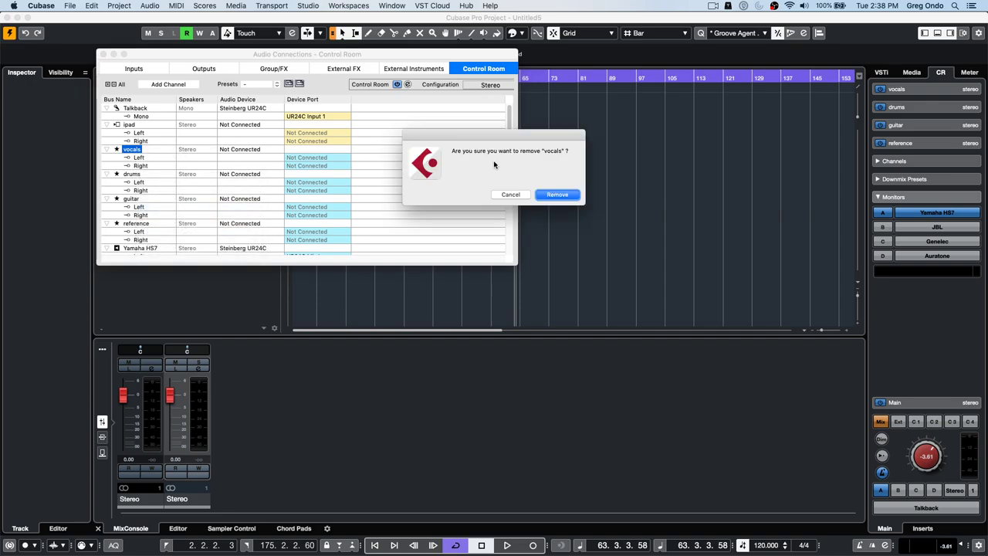
pyautogui.click(557, 194)
pyautogui.rightClick(131, 150)
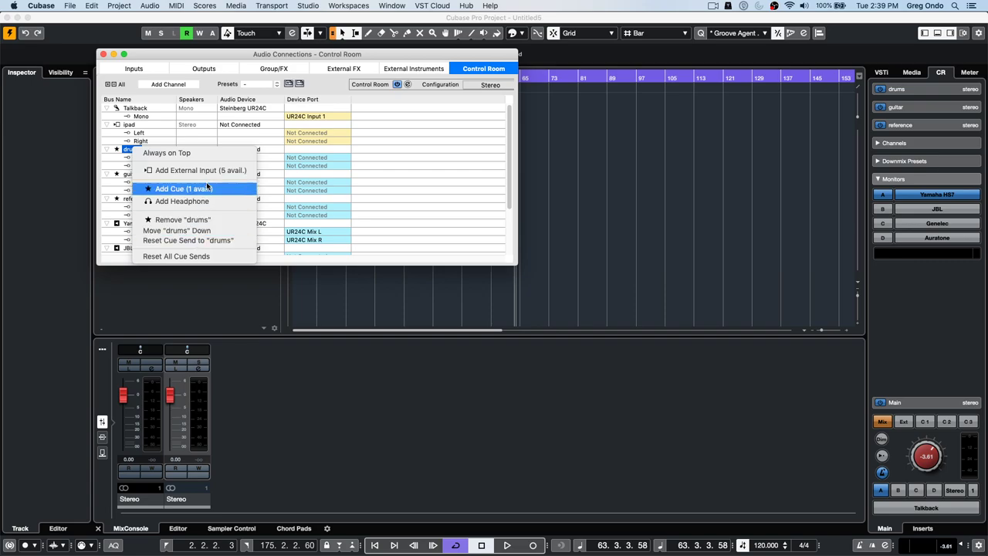
pyautogui.click(216, 224)
pyautogui.press('Return')
# - Remove the guitar and reference cue channels, then close Audio Connections
pyautogui.rightClick(142, 153)
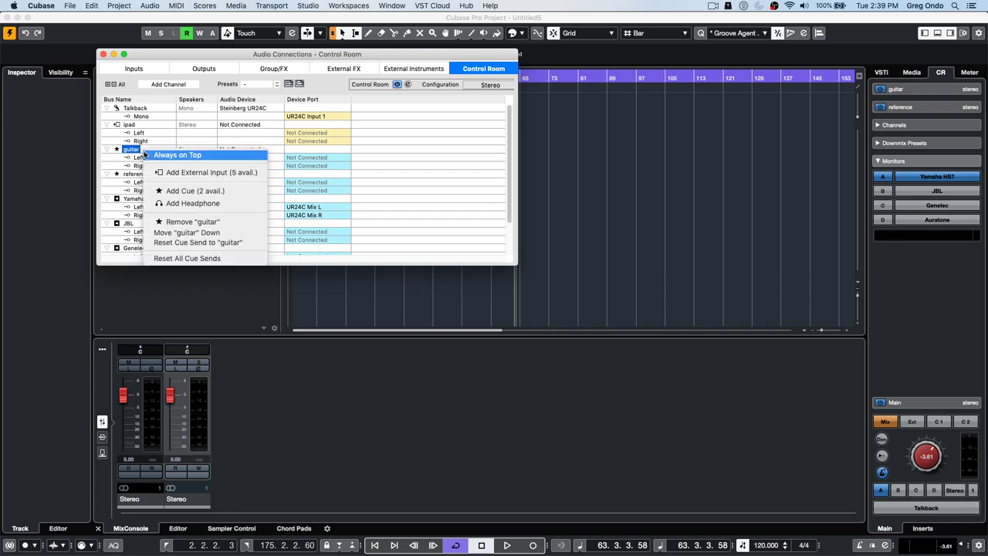
pyautogui.click(199, 224)
pyautogui.press('Return')
pyautogui.rightClick(135, 151)
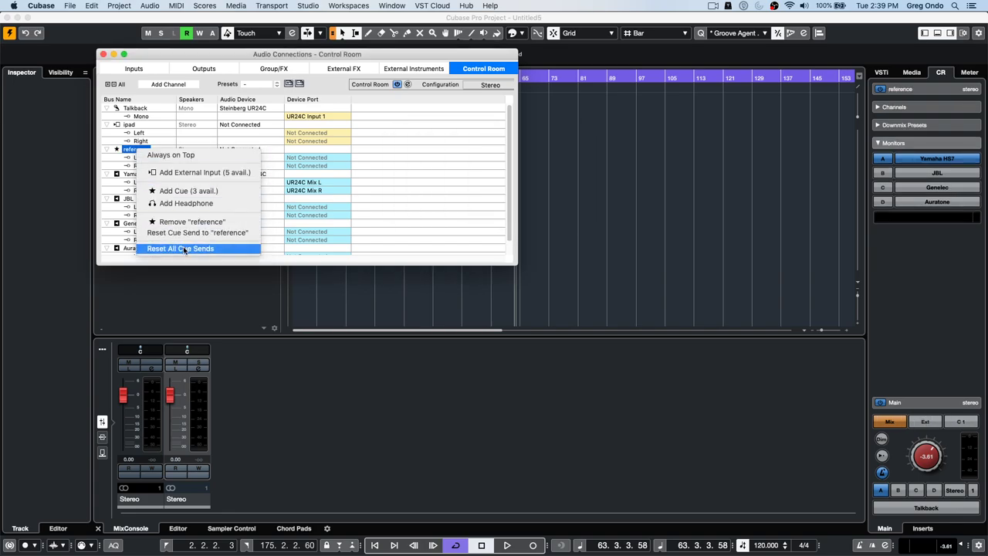
pyautogui.click(193, 223)
pyautogui.press('Return')
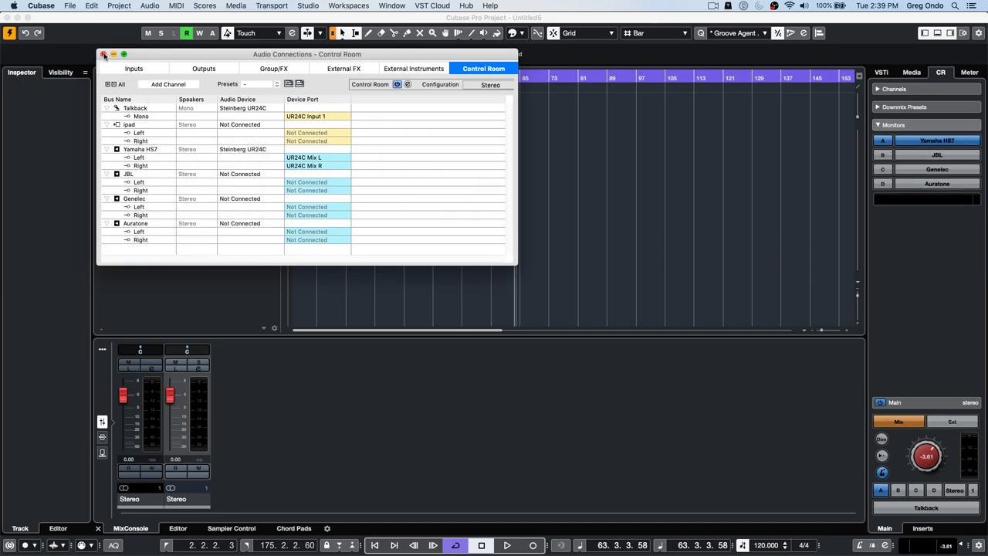
pyautogui.click(103, 54)
# - Create a VST Connect SE setup, move its window left and expand the VST Connect cue settings
pyautogui.click(434, 5)
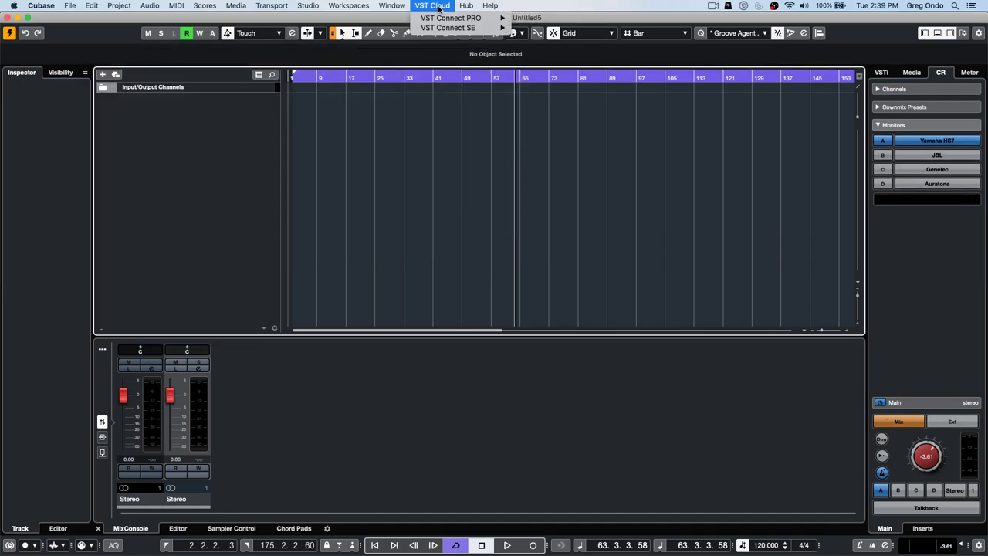
pyautogui.moveTo(455, 28)
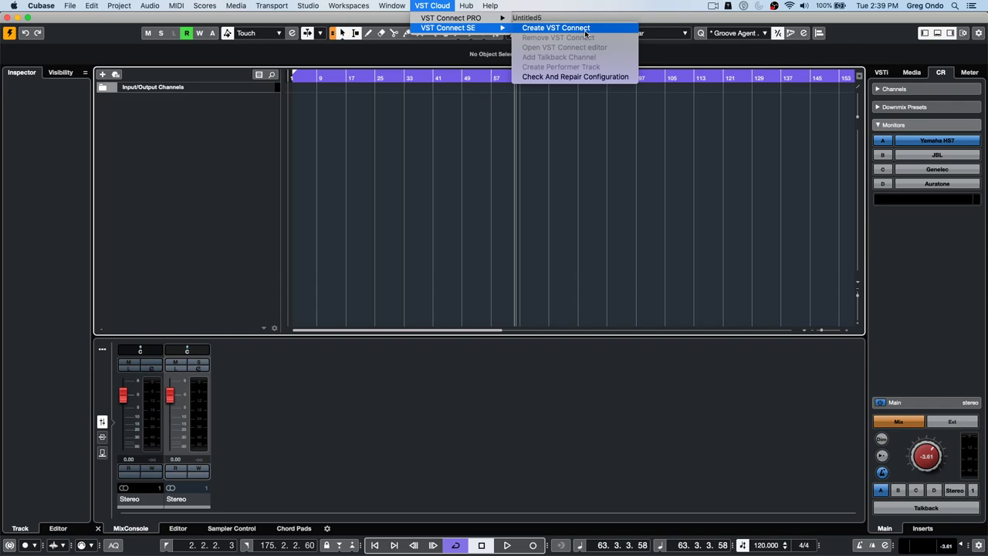
pyautogui.click(585, 29)
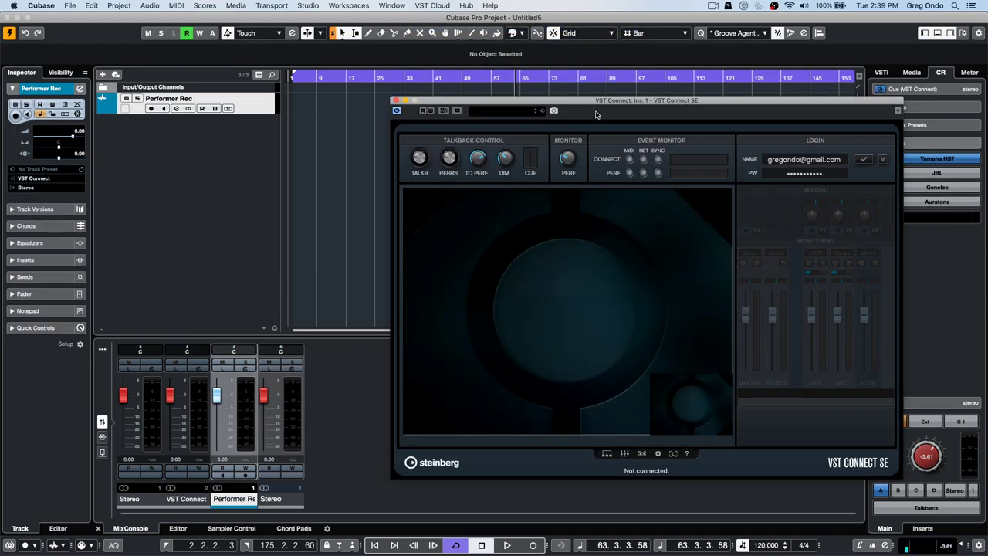
pyautogui.moveTo(599, 101); pyautogui.dragTo(522, 105)
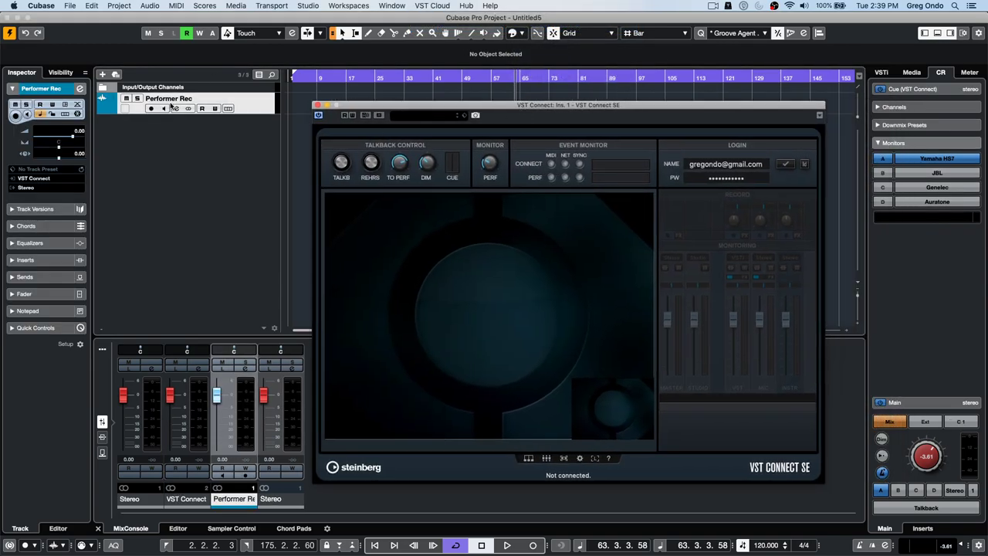
pyautogui.click(930, 91)
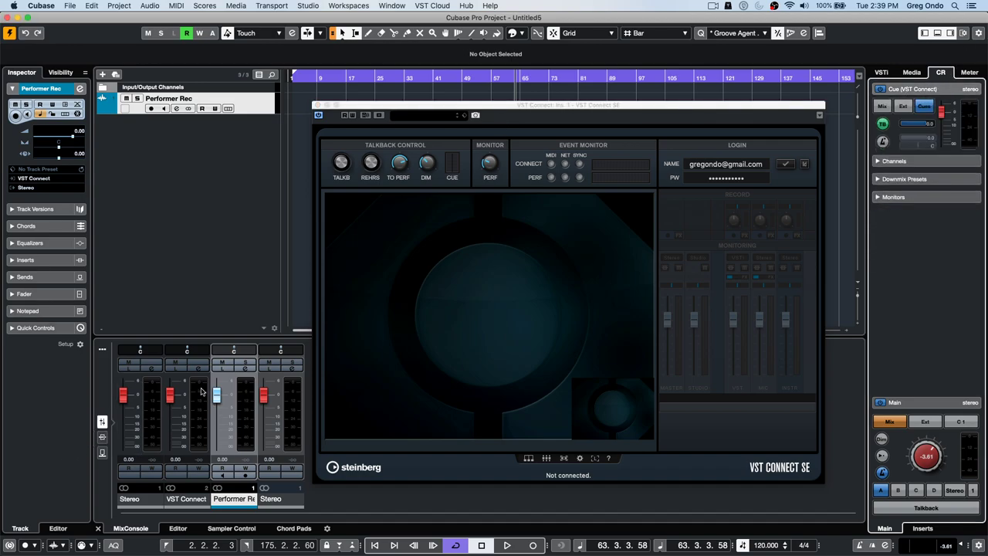
# - Inspect the VST Connect cue options, log in to VST Connect, then close its window
pyautogui.rightClick(897, 126)
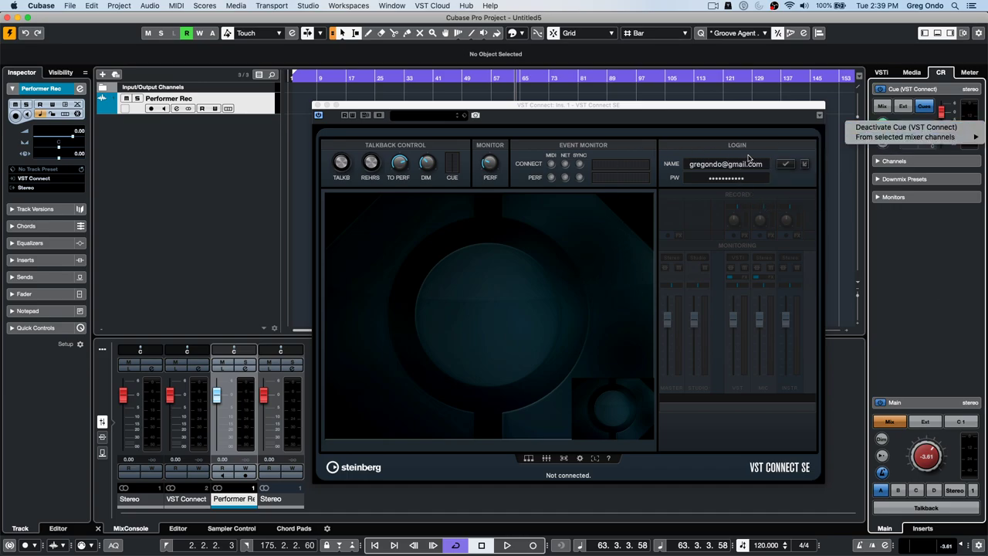
pyautogui.click(788, 169)
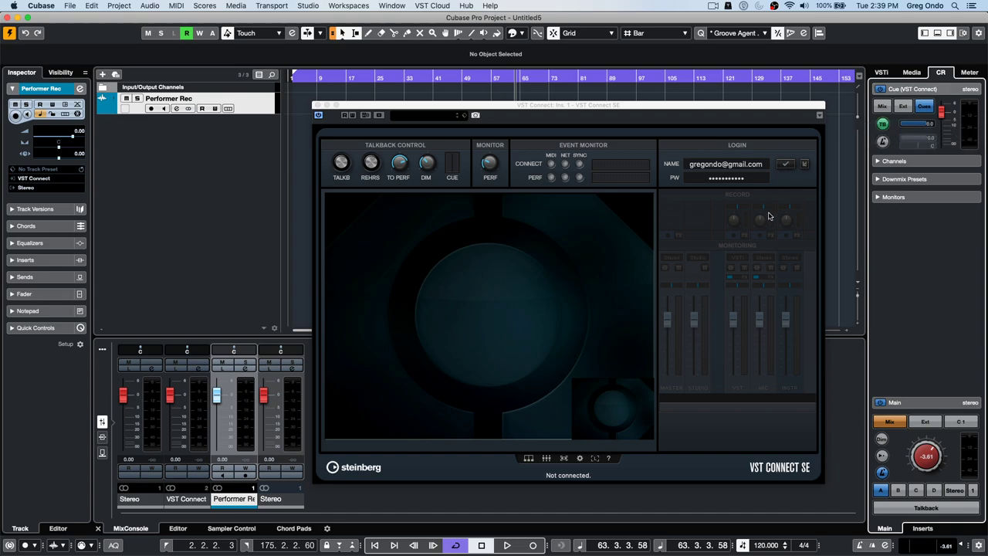
pyautogui.click(788, 169)
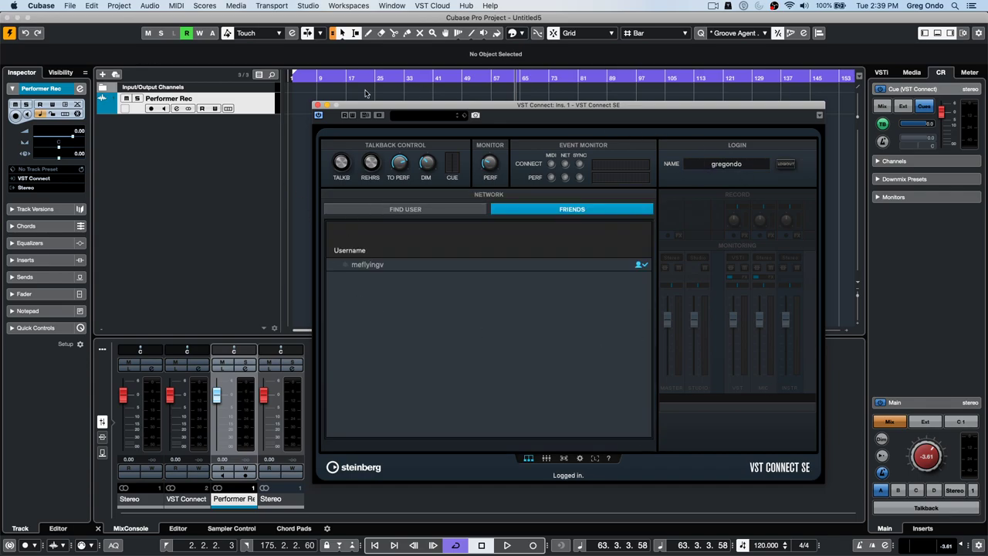
pyautogui.click(316, 104)
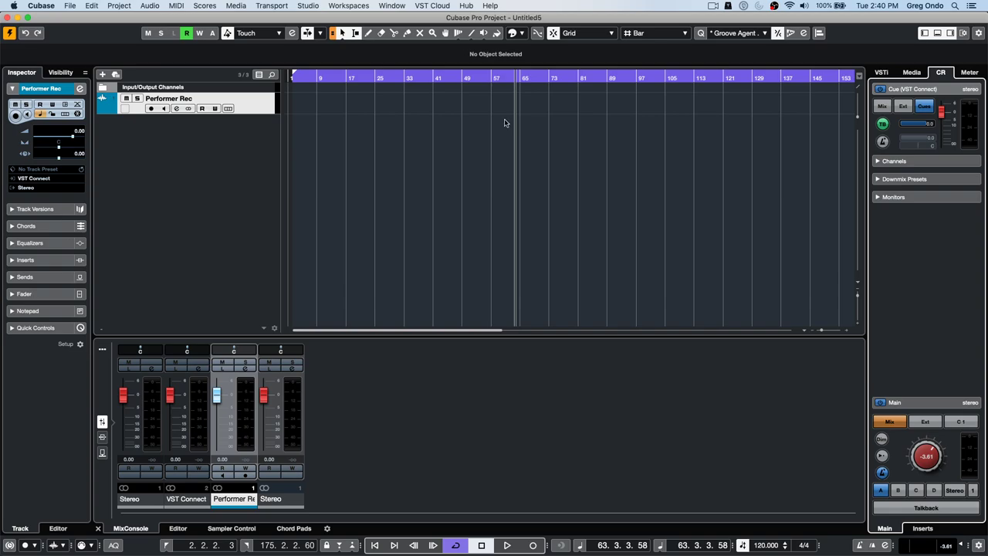
# - Open the UNINVITED G ONDO-03 project, item 3 in File > Recent Projects
pyautogui.click(70, 6)
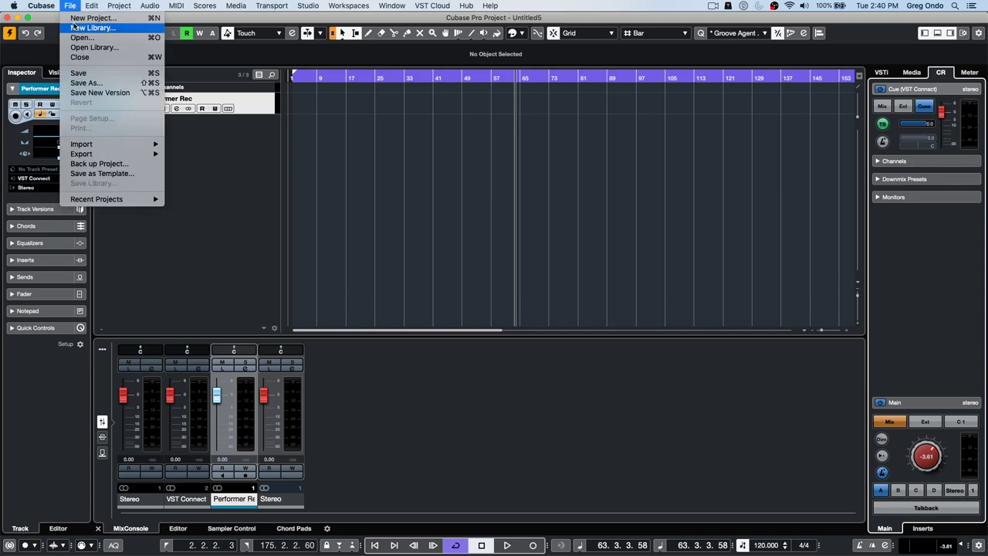
pyautogui.moveTo(152, 199)
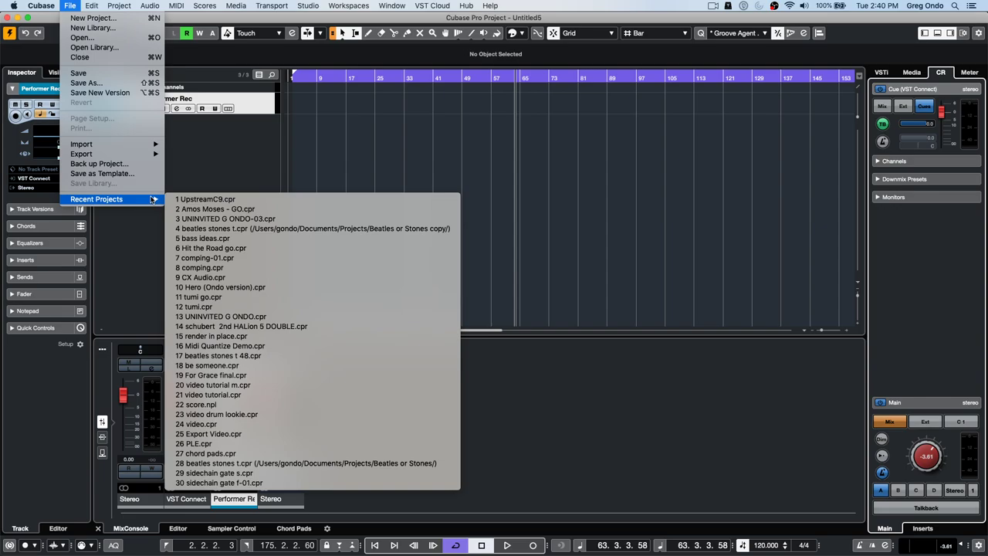
pyautogui.click(262, 220)
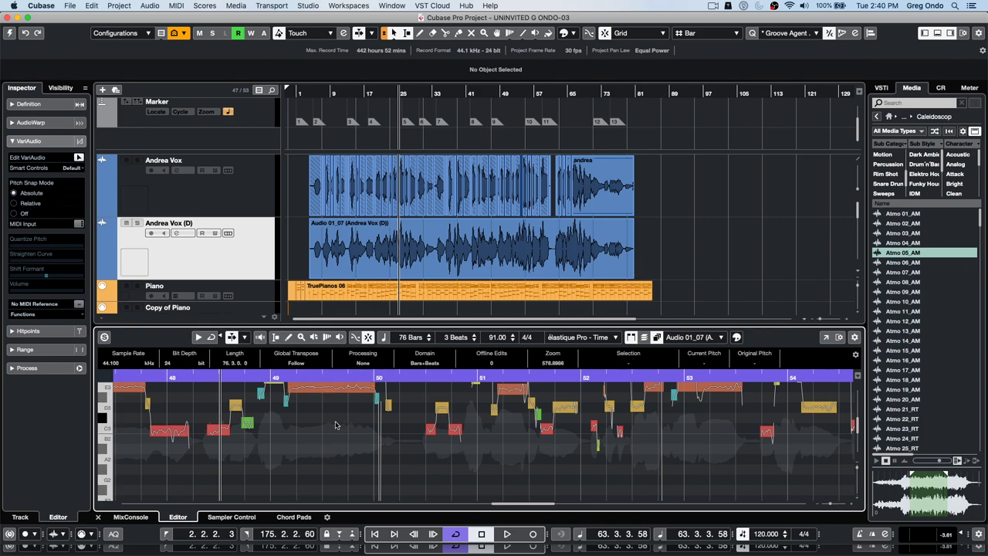
pyautogui.scroll(1, 325, 425)
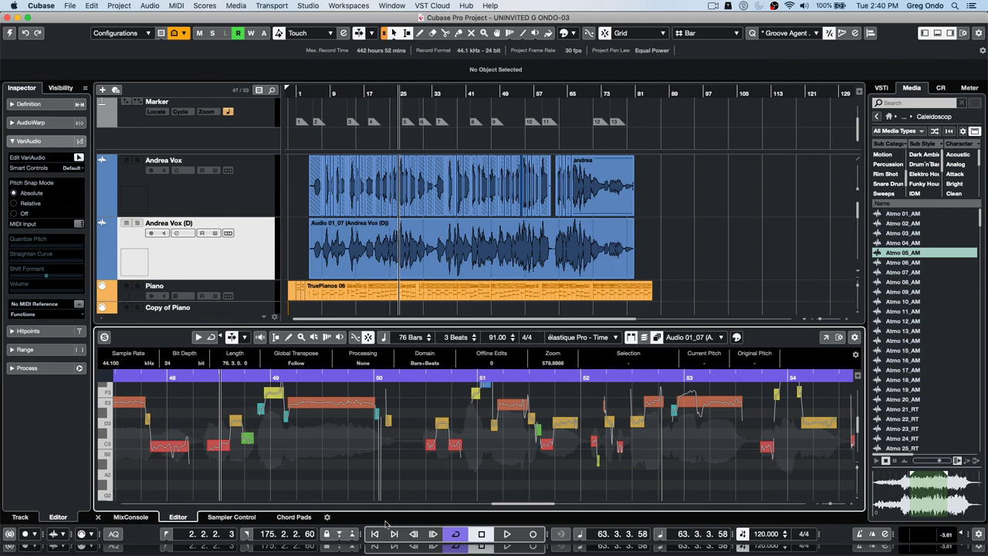
# - In a separate Sample Editor, quantize Andrea Vox (D)'s VariAudio segments over bars 17–27 to 100% pitch
pyautogui.click(825, 337)
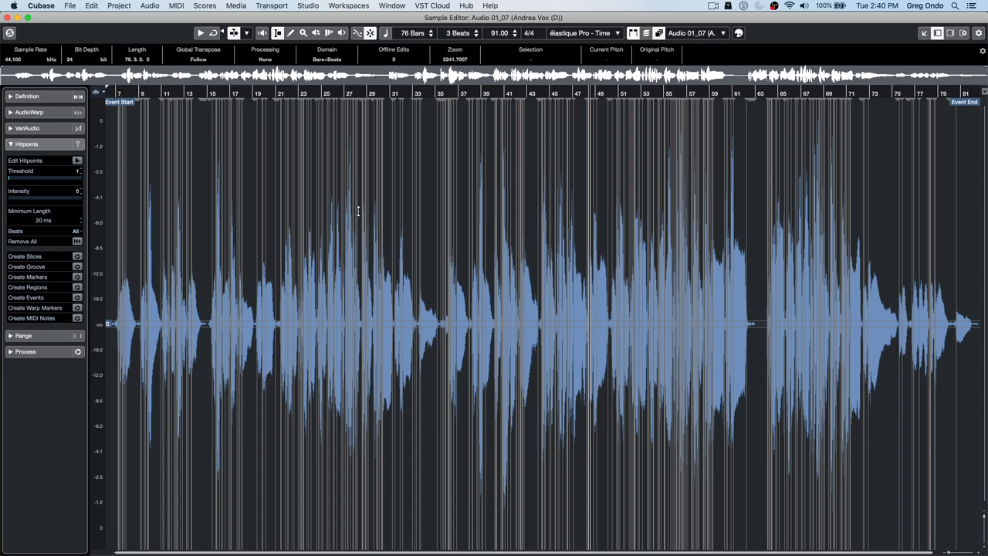
pyautogui.click(54, 130)
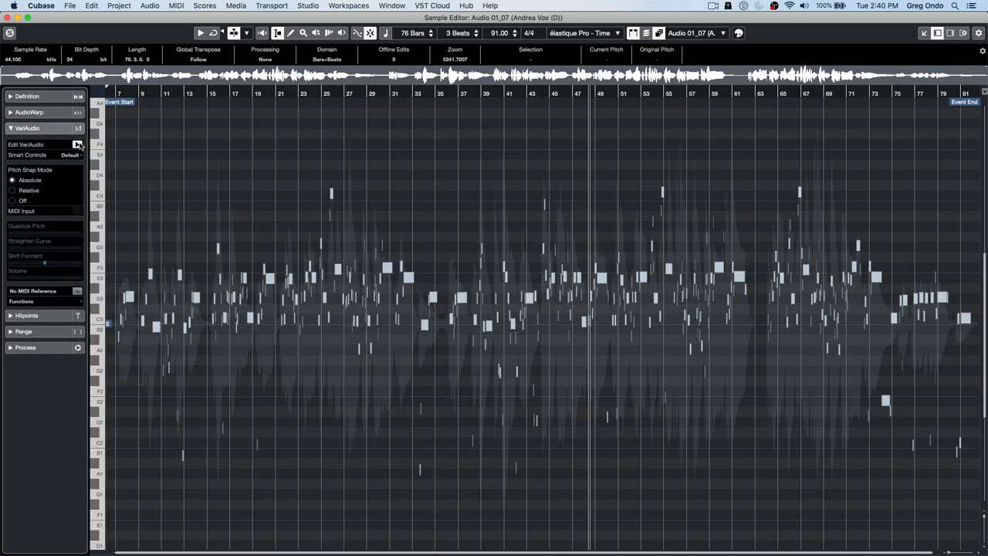
pyautogui.moveTo(249, 92); pyautogui.dragTo(788, 478)
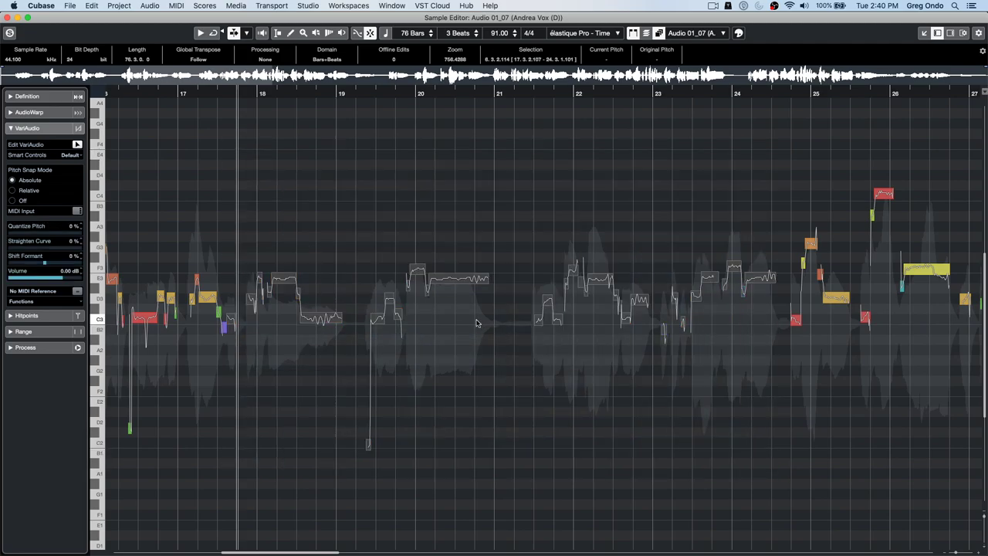
pyautogui.moveTo(461, 291); pyautogui.dragTo(483, 147)
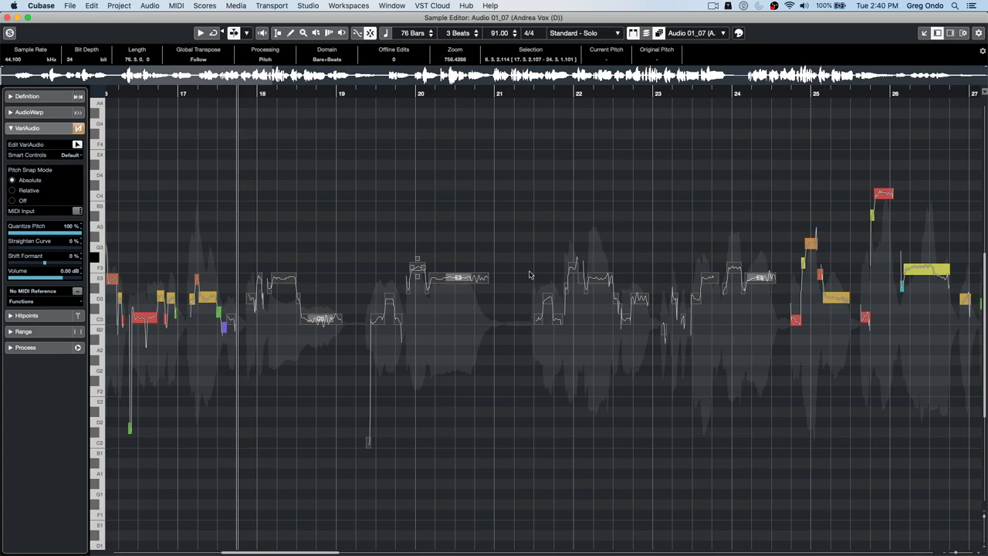
pyautogui.click(7, 16)
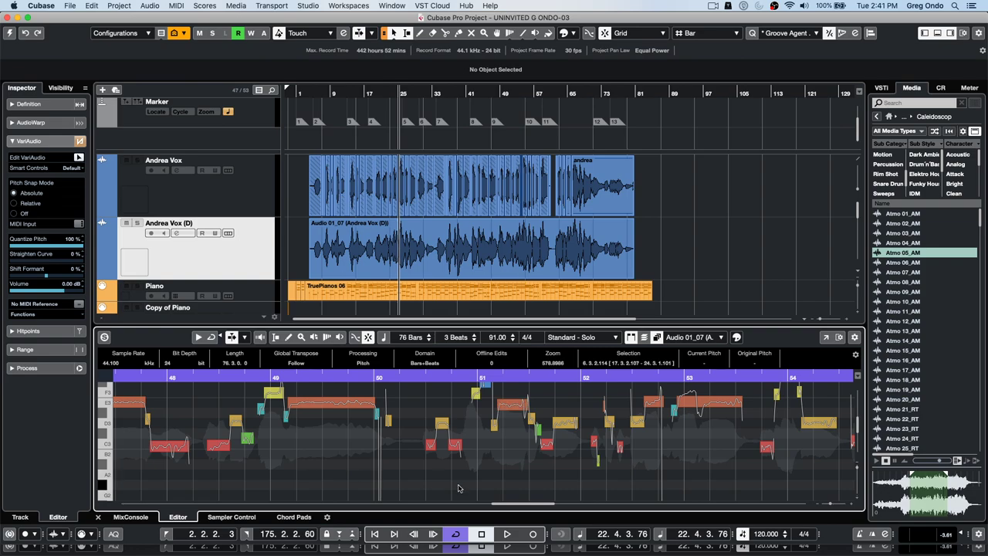
pyautogui.scroll(1, 454, 443)
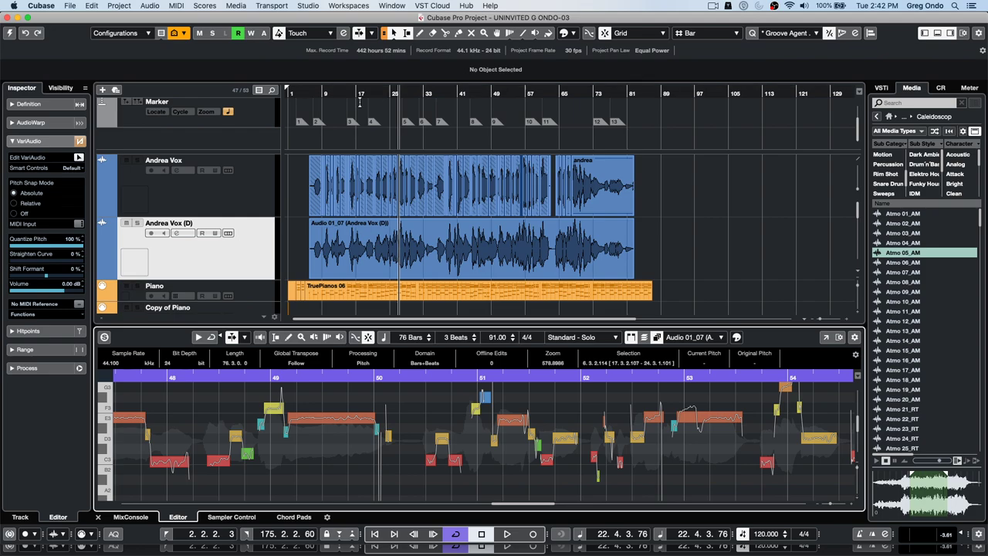
# - Zoom in around bar 25 and activate the UNINVITED G ONDO-03 project
pyautogui.moveTo(391, 95); pyautogui.dragTo(385, 120)
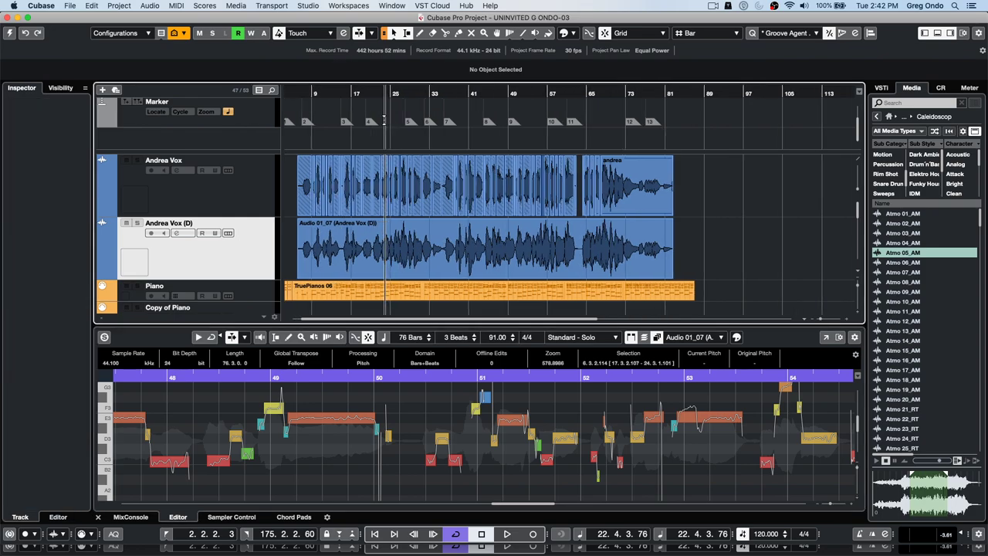
pyautogui.click(12, 35)
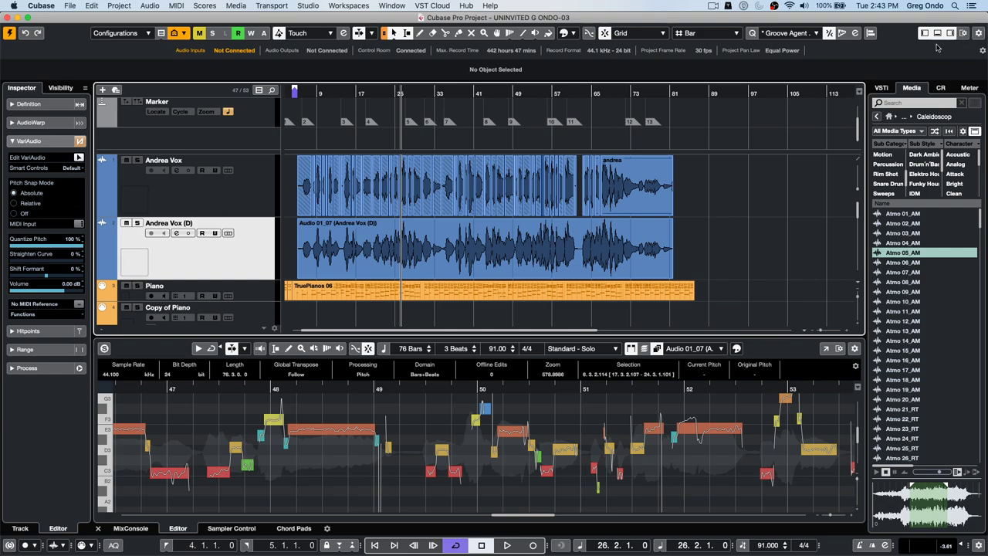
# - Tick Nudge Palette in the toolbar's right-click menu
pyautogui.rightClick(976, 34)
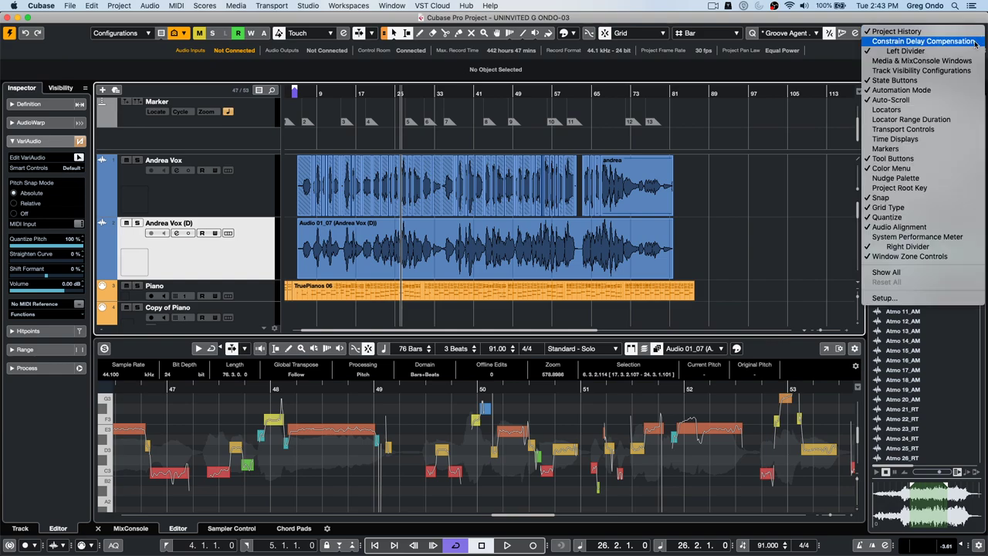
pyautogui.click(942, 181)
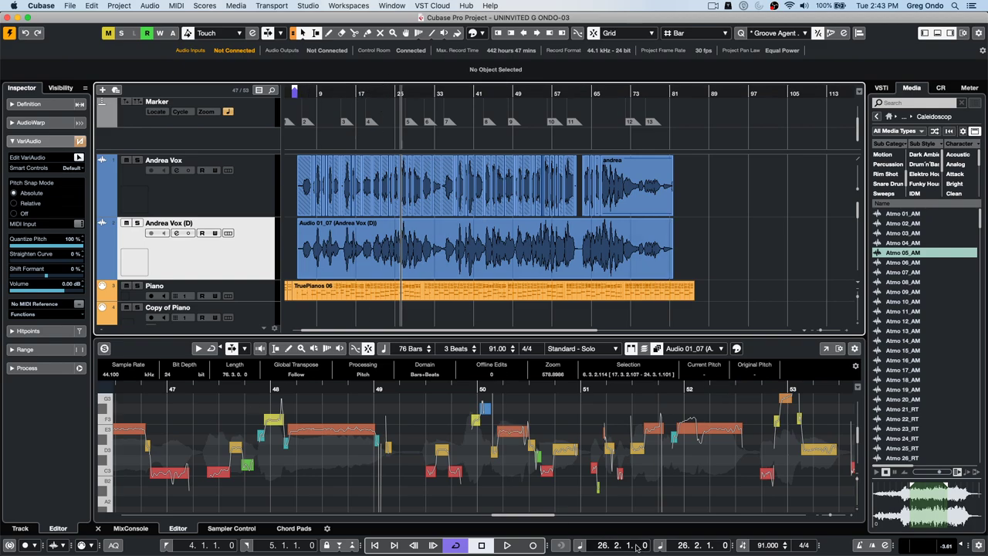
# - Try seconds and timecode, then set the ruler to Bars+Beats and zoom in around bar 26
pyautogui.rightClick(388, 94)
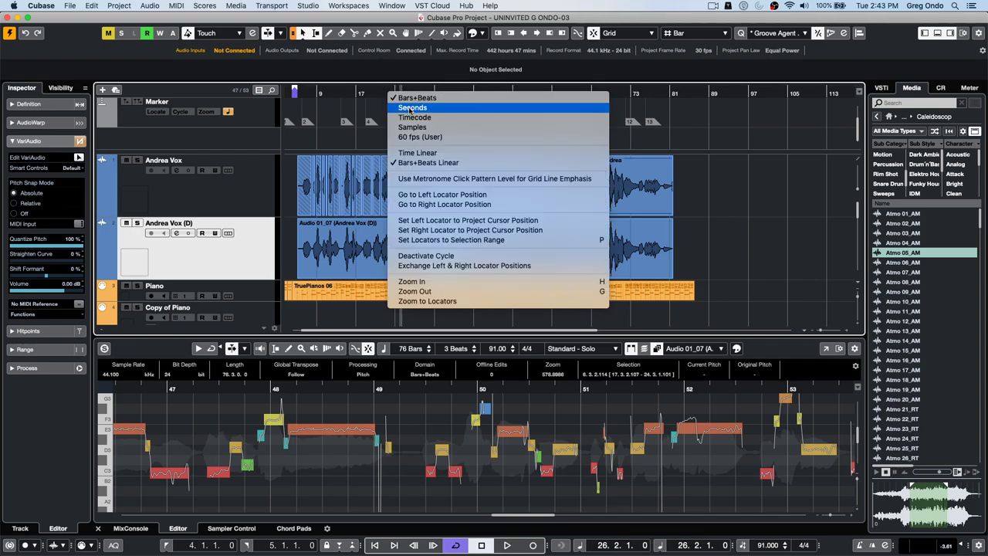
pyautogui.click(411, 108)
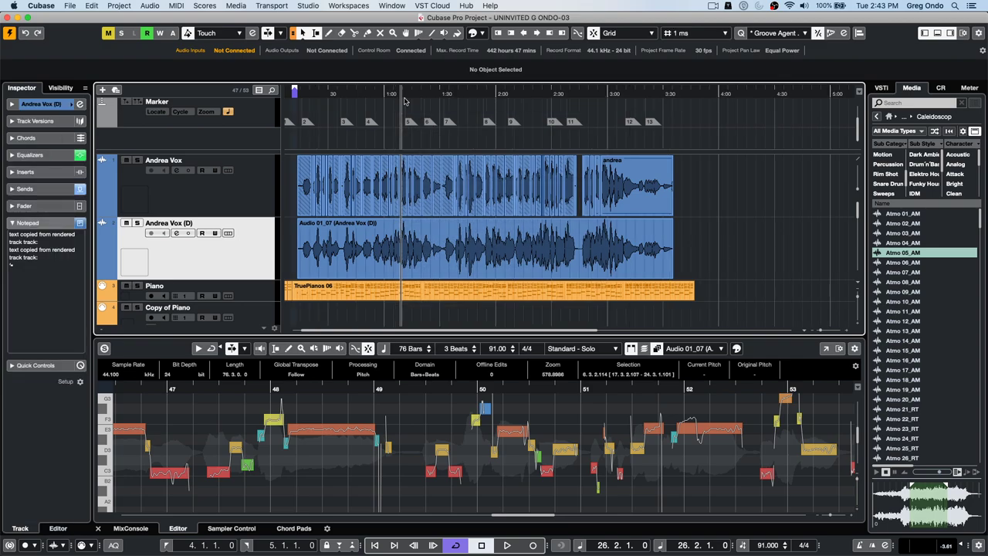
pyautogui.rightClick(422, 94)
pyautogui.click(424, 117)
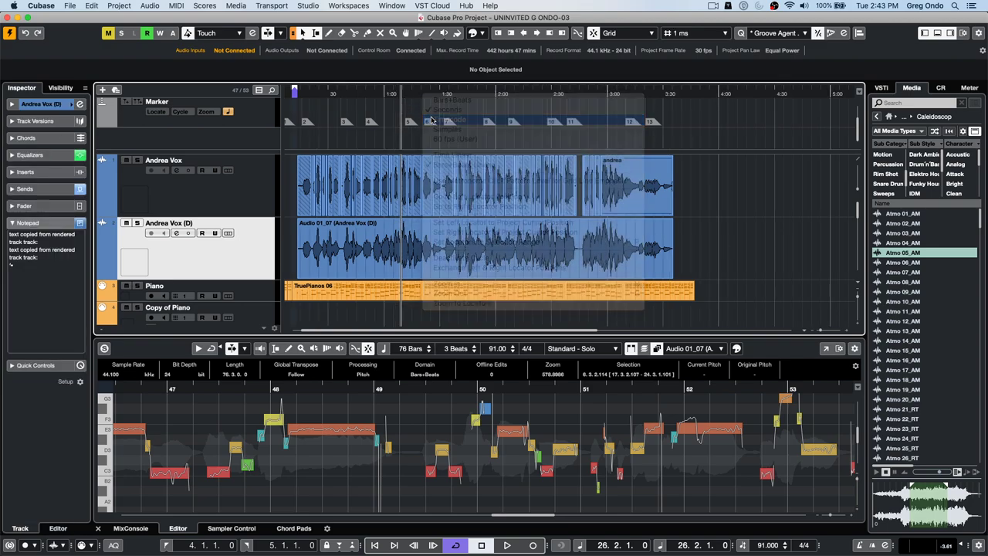
pyautogui.click(419, 94)
pyautogui.rightClick(419, 94)
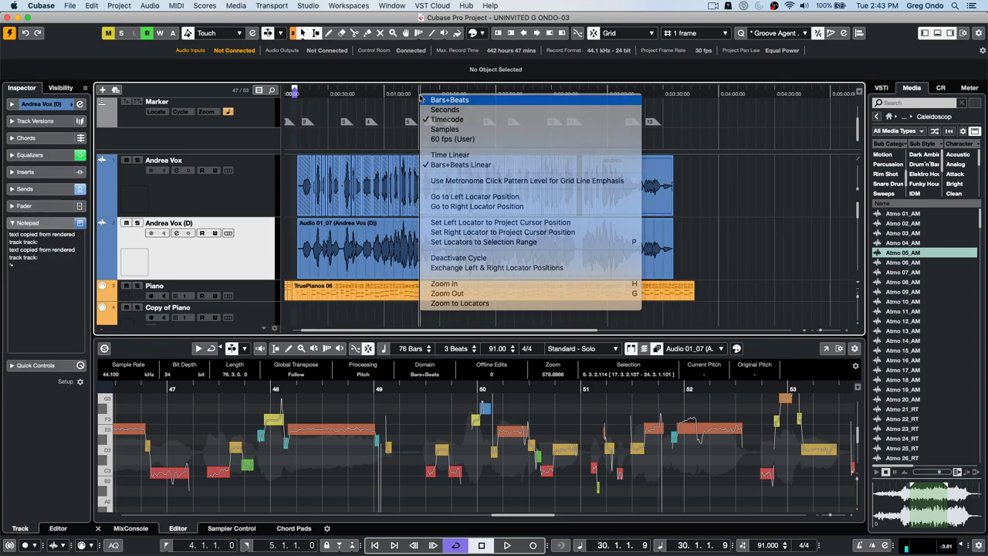
pyautogui.rightClick(420, 94)
pyautogui.click(442, 101)
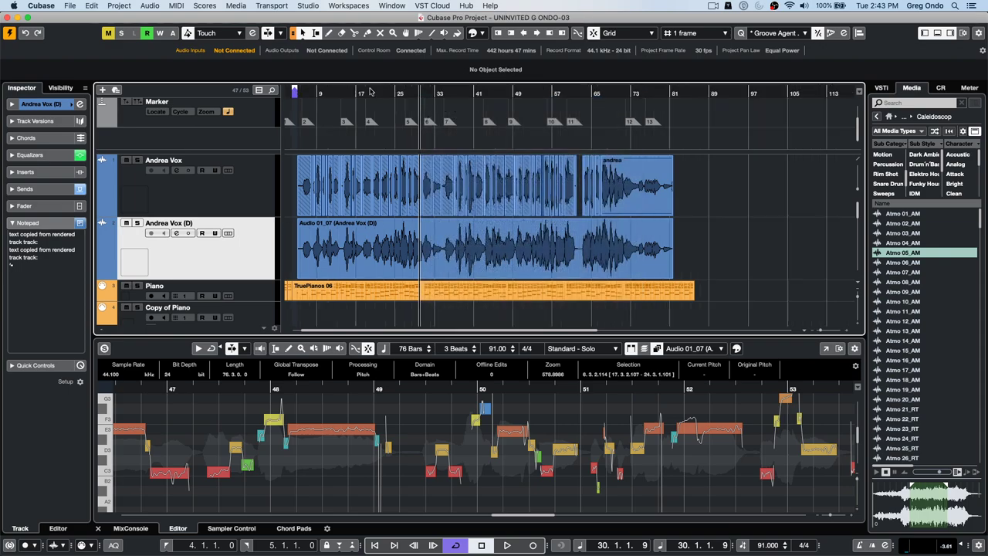
pyautogui.click(400, 94)
pyautogui.moveTo(400, 110); pyautogui.dragTo(405, 124)
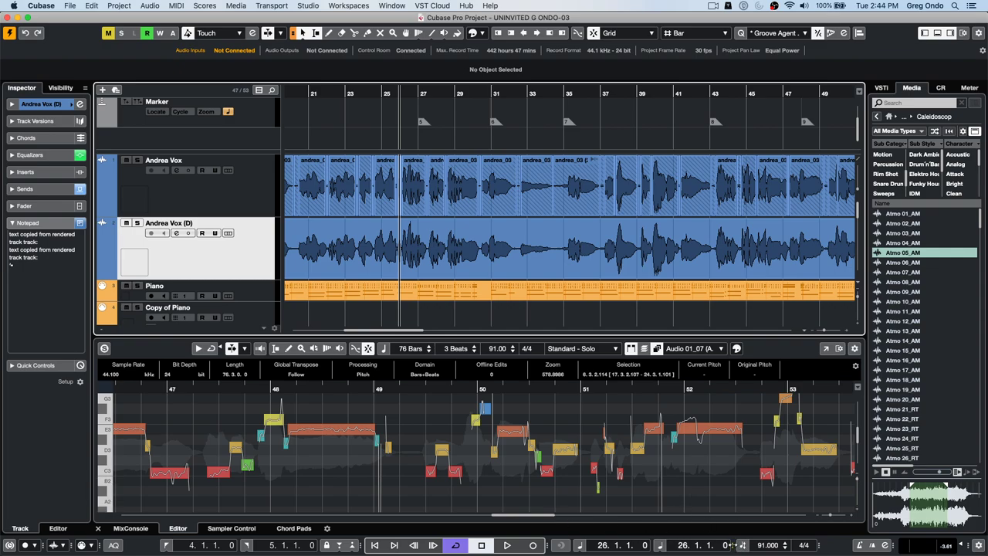
# - Resize the transport sections, add a secondary time display set to Timecode, and swap the formats
pyautogui.moveTo(732, 546); pyautogui.dragTo(701, 546)
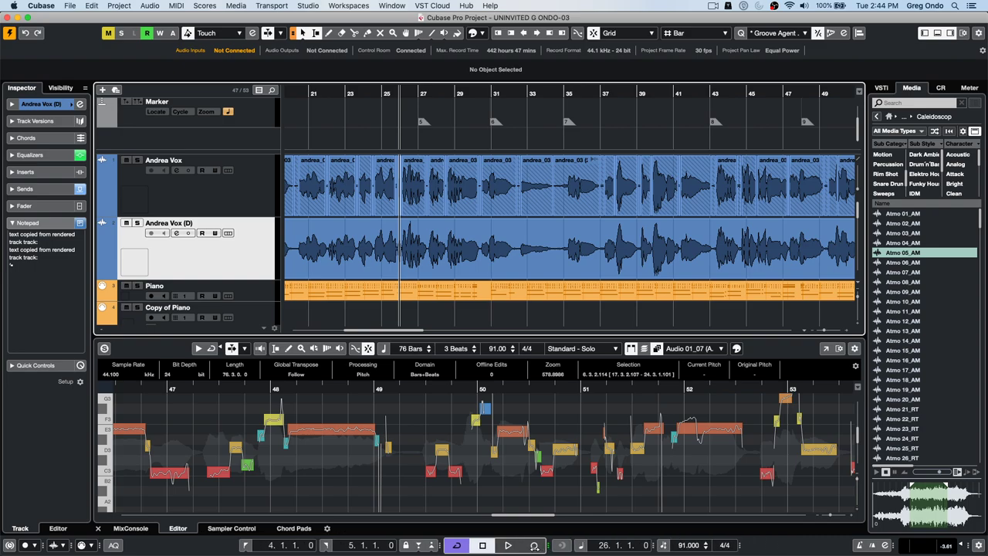
pyautogui.moveTo(589, 544); pyautogui.dragTo(545, 545)
pyautogui.moveTo(654, 546); pyautogui.dragTo(742, 545)
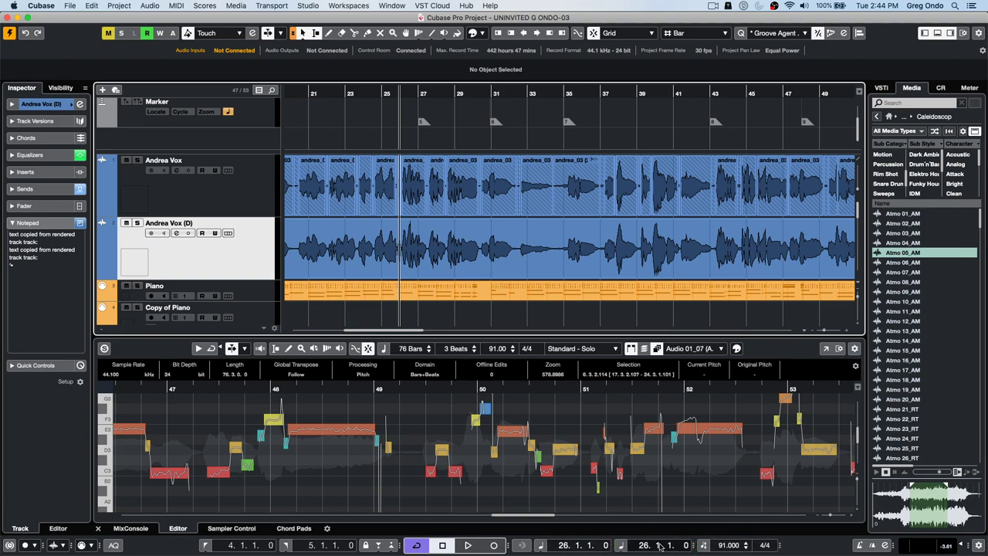
pyautogui.click(623, 545)
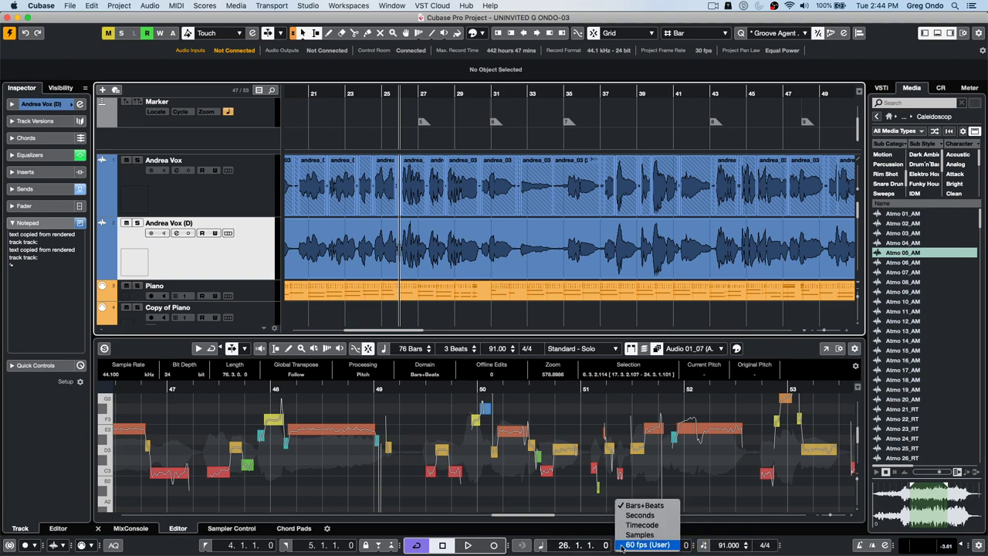
pyautogui.click(660, 525)
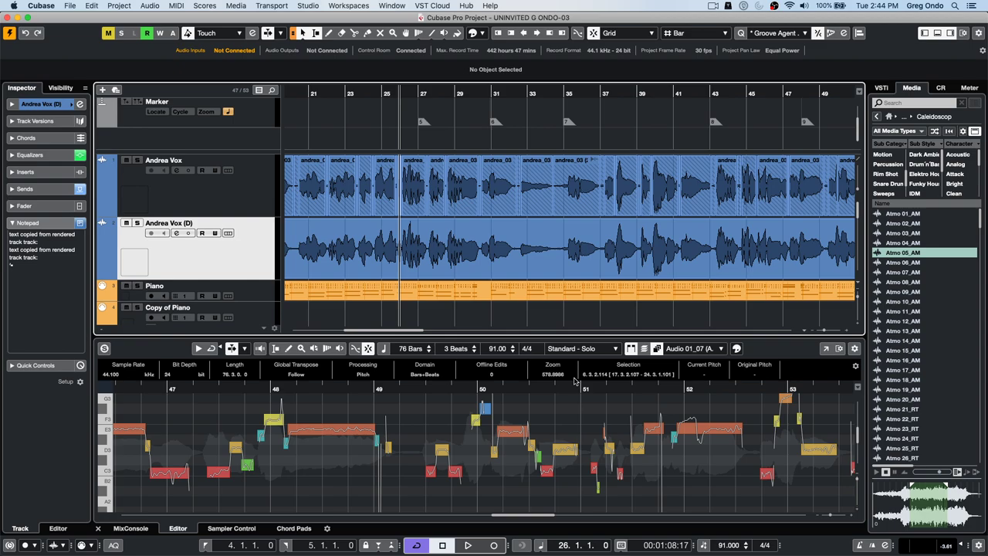
pyautogui.press('.')
pyautogui.press('.')
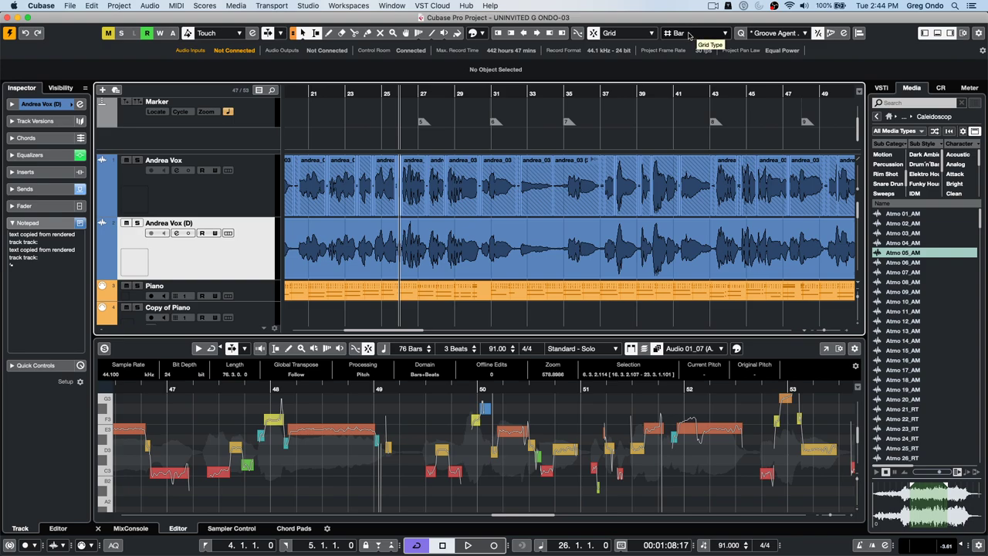
# - Keep the grid type at Bar, switch the rulers to timecode and snap to 1 frame
pyautogui.click(690, 36)
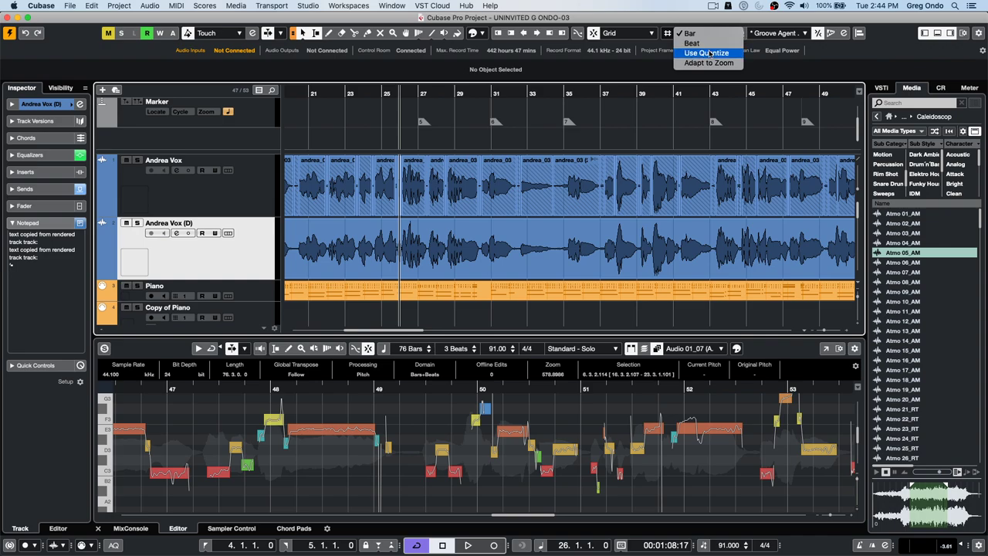
pyautogui.click(642, 92)
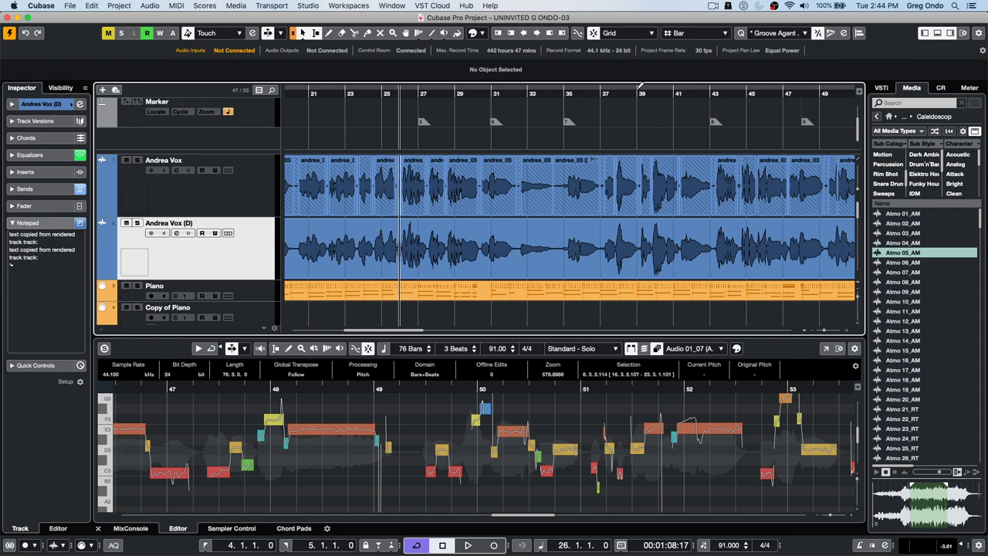
pyautogui.press('.')
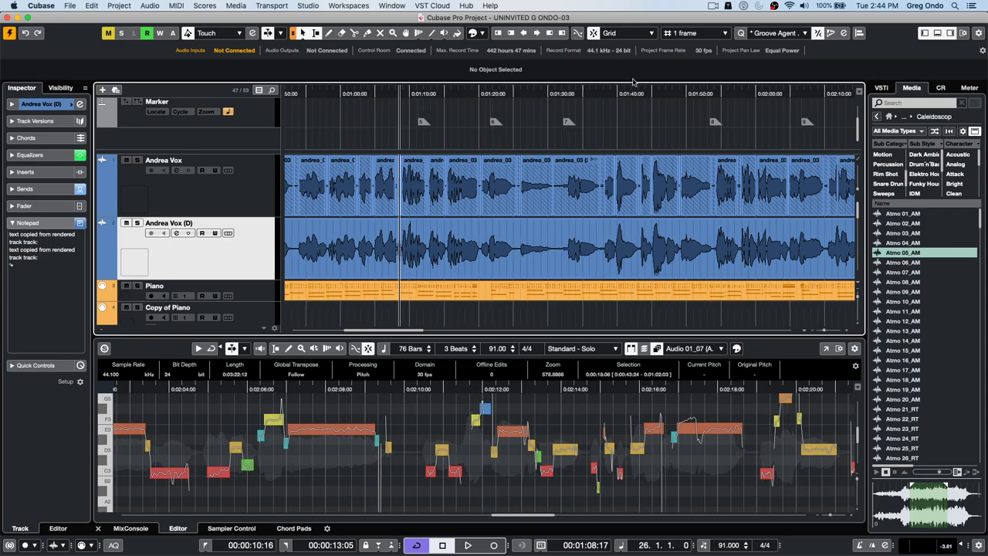
pyautogui.click(691, 35)
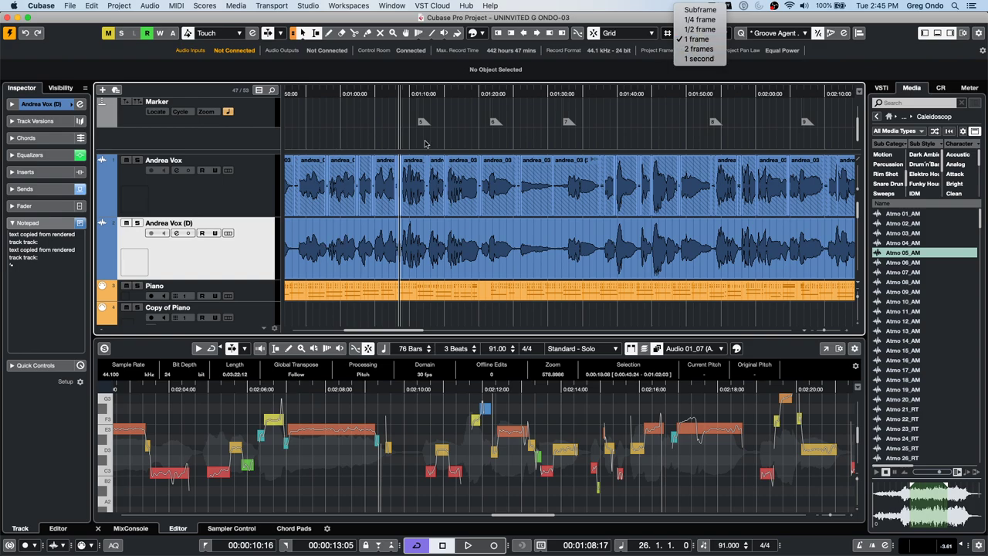
pyautogui.click(391, 94)
# - Zoom out to the whole project and drag the andrea event later on Andrea Vox
pyautogui.click(391, 94)
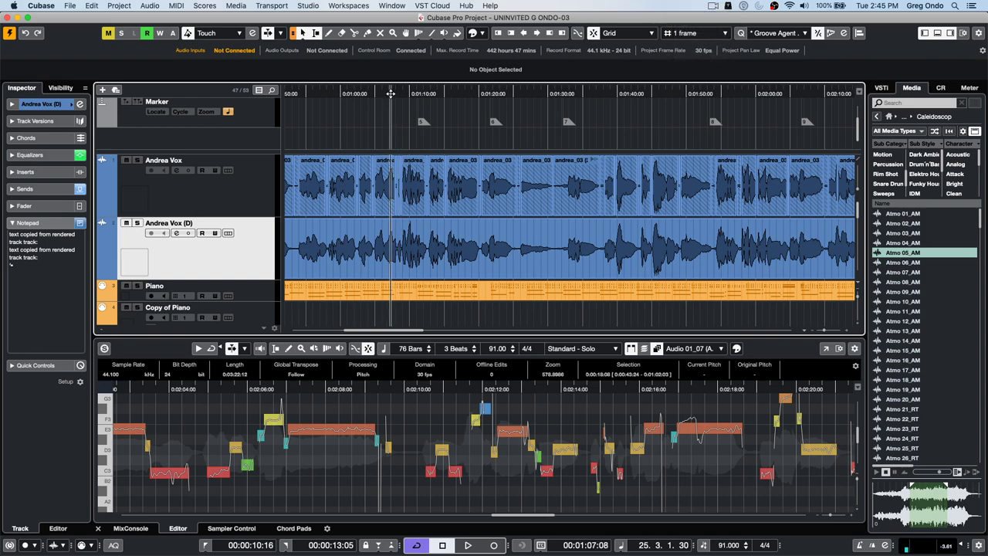
pyautogui.moveTo(391, 93); pyautogui.dragTo(399, 60)
pyautogui.click(530, 294)
pyautogui.press('l')
pyautogui.moveTo(529, 293); pyautogui.dragTo(539, 294)
pyautogui.click(511, 262)
pyautogui.click(489, 193)
pyautogui.moveTo(497, 196); pyautogui.dragTo(545, 212)
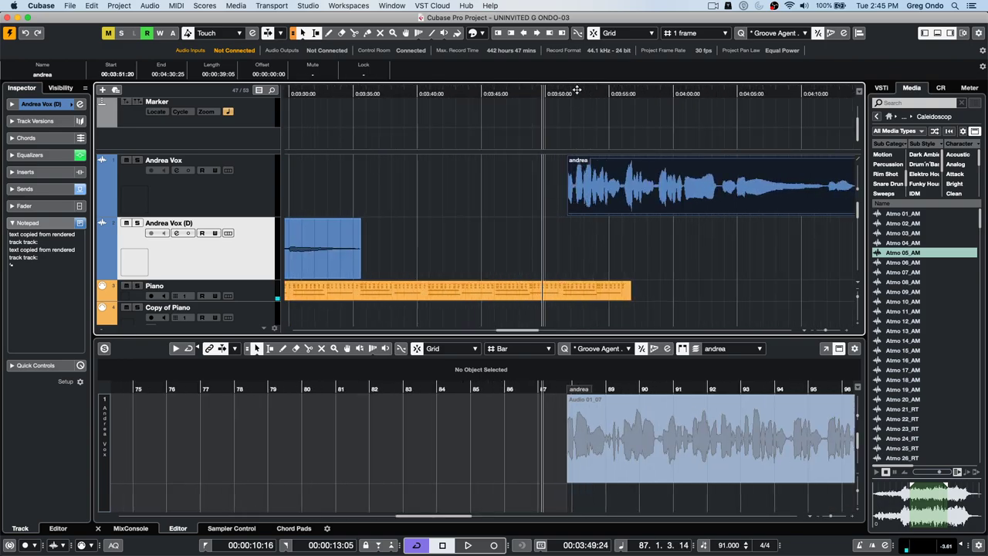
# - Nudge the andrea event eight frames earlier, then five later, so it starts at 00:03:51:15
pyautogui.moveTo(573, 92); pyautogui.dragTo(563, 130)
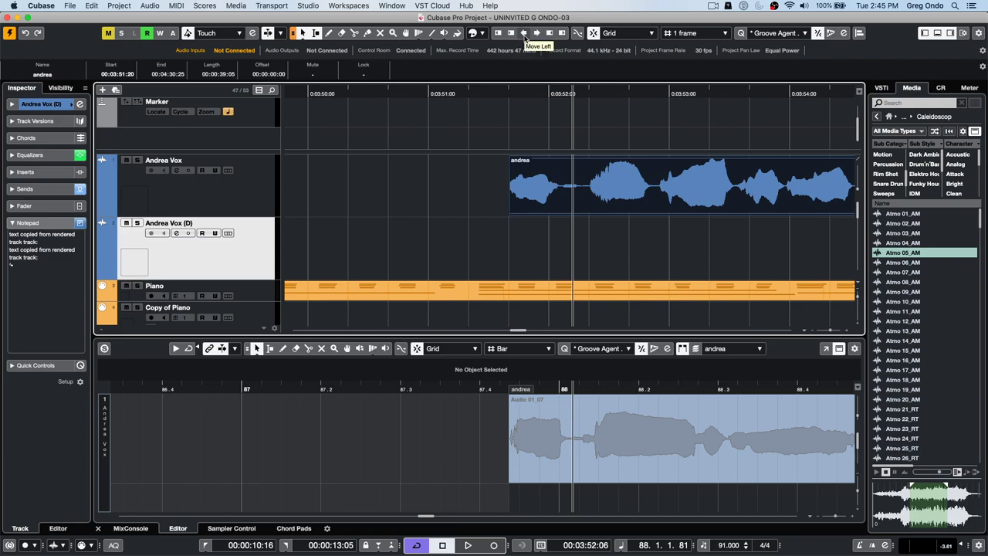
pyautogui.click(524, 33)
pyautogui.click(524, 33)
pyautogui.click(525, 33)
pyautogui.click(524, 33)
pyautogui.click(524, 33)
pyautogui.click(525, 34)
pyautogui.click(524, 33)
pyautogui.click(525, 33)
pyautogui.click(524, 33)
pyautogui.click(536, 33)
pyautogui.click(536, 34)
pyautogui.click(536, 33)
pyautogui.click(537, 34)
pyautogui.click(536, 33)
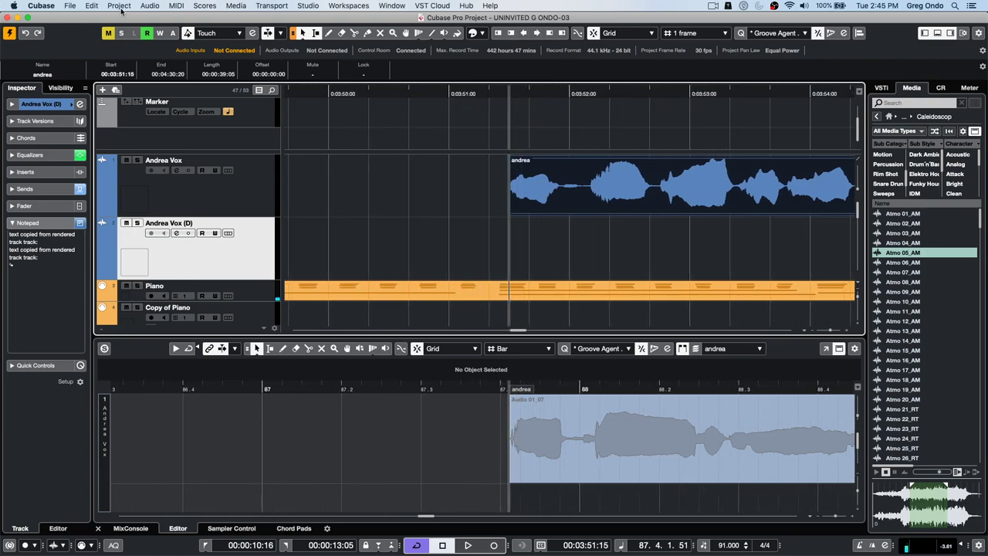
# - Open the Preferences dialog and close it without changes
pyautogui.click(91, 5)
pyautogui.moveTo(56, 8)
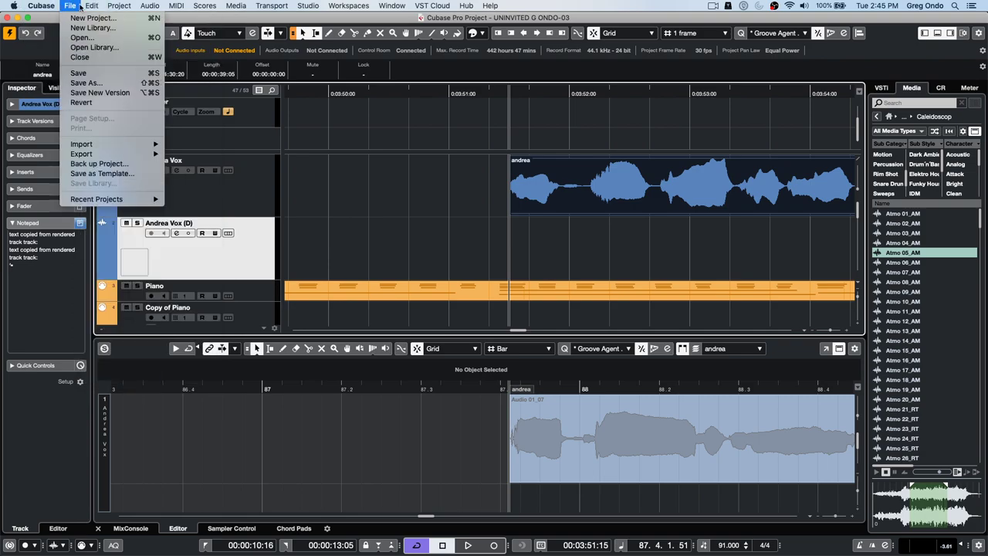
pyautogui.click(54, 34)
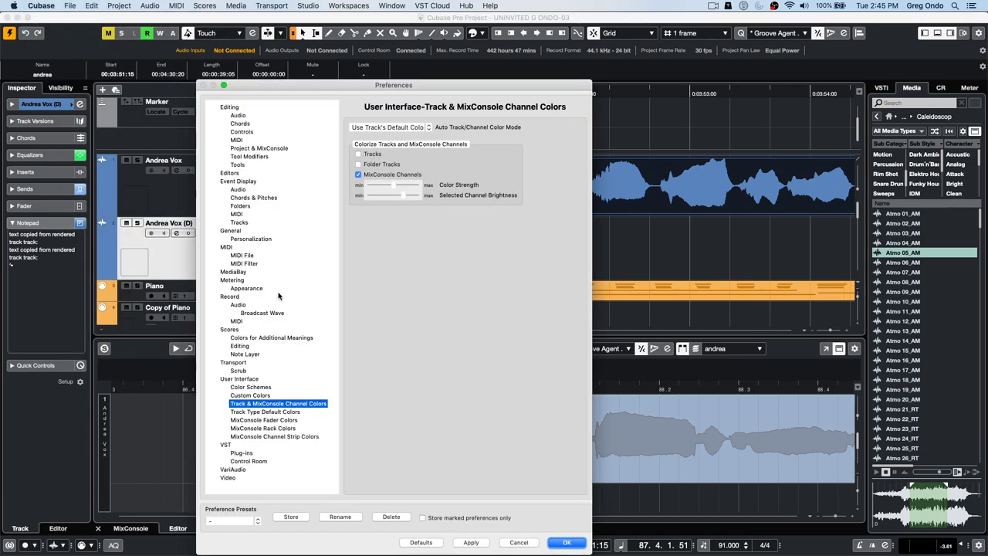
pyautogui.click(571, 544)
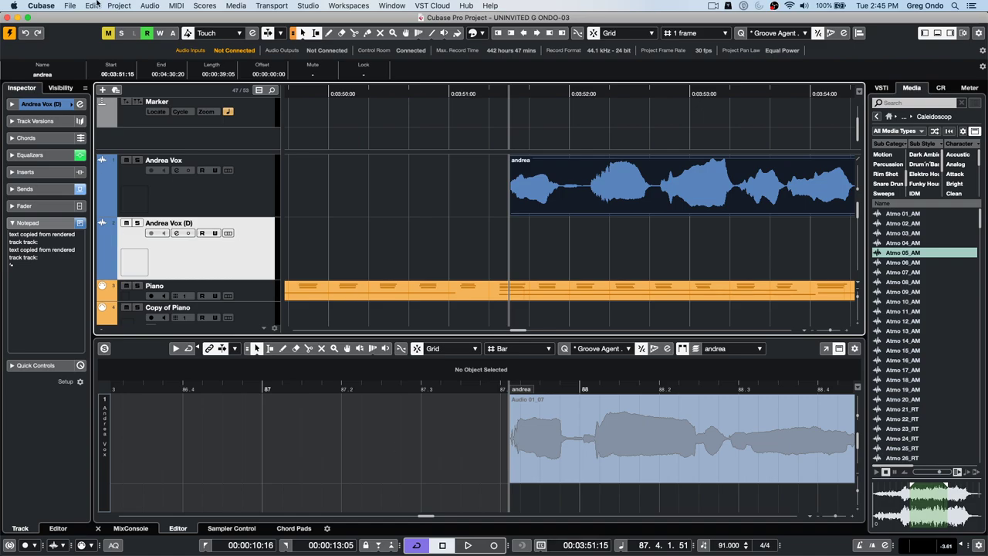
# - Review the Nudge shortcuts in Edit > Key Commands and confirm with OK
pyautogui.click(91, 6)
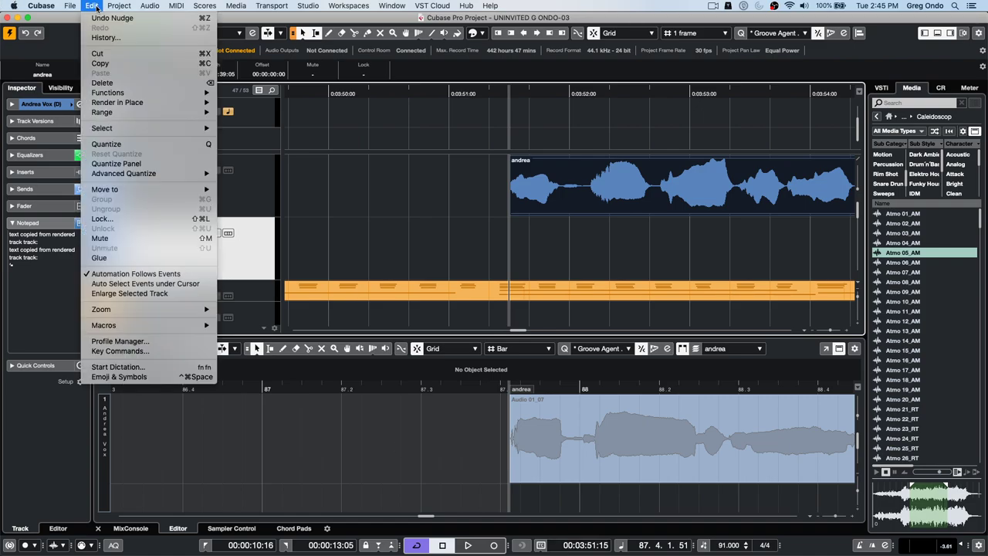
pyautogui.click(120, 351)
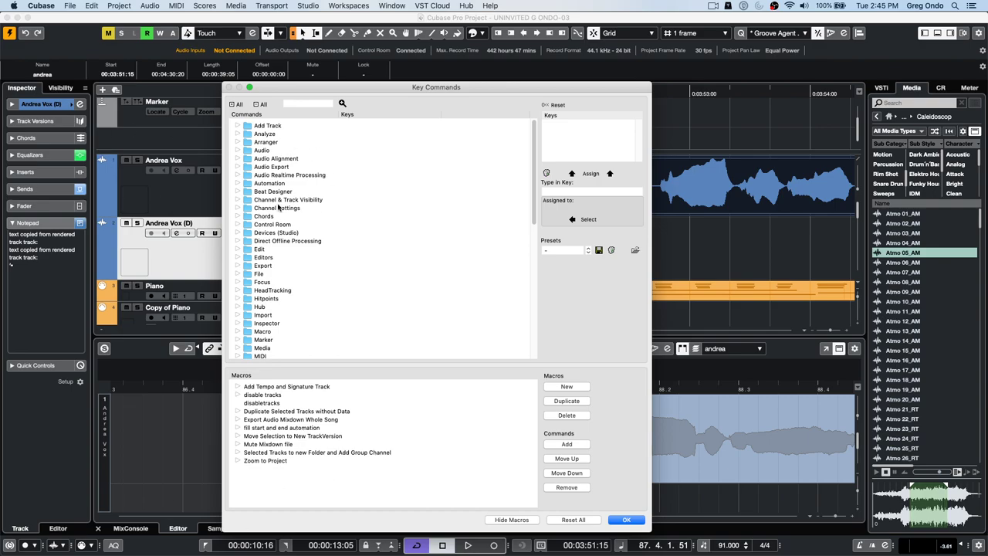
pyautogui.scroll(-10, 279, 202)
pyautogui.scroll(7, 279, 215)
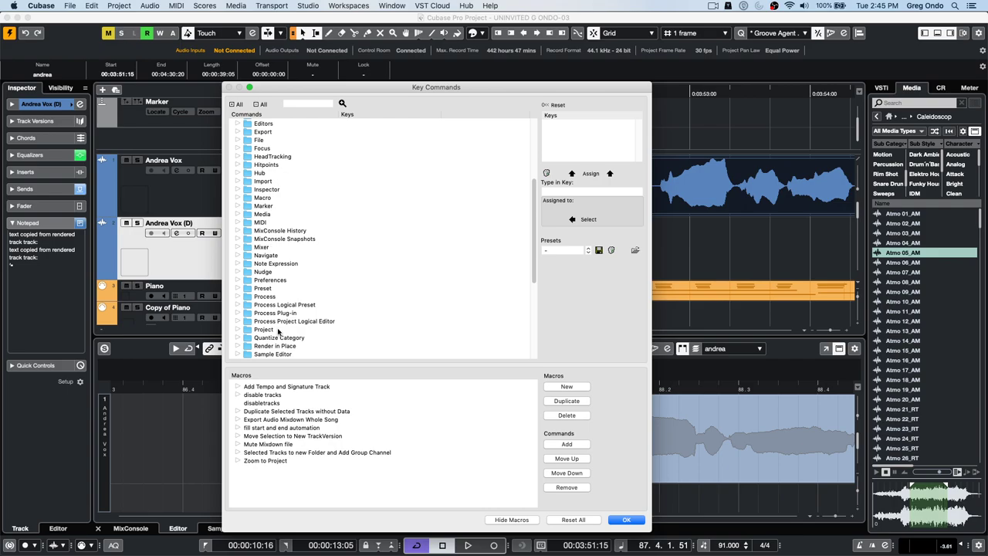
pyautogui.click(239, 272)
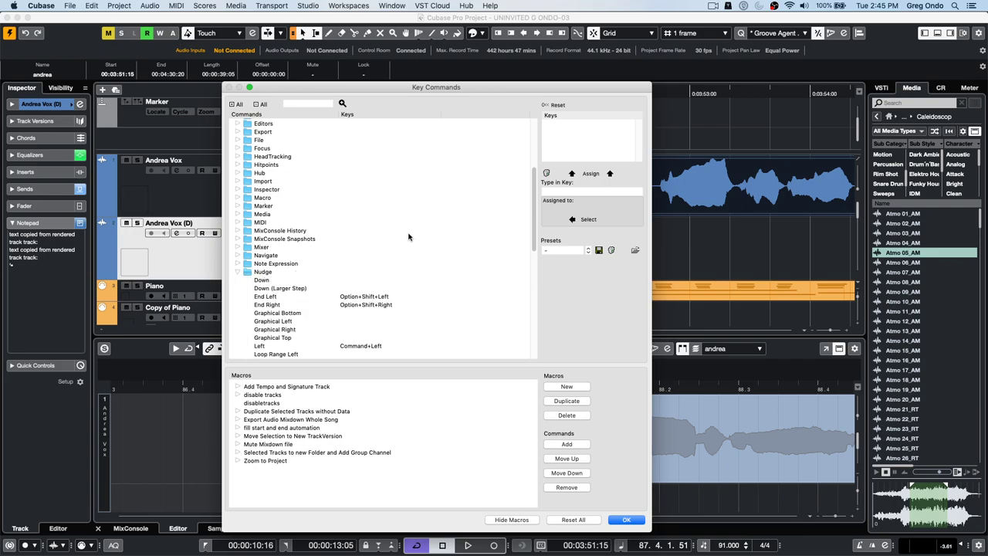
pyautogui.scroll(-2, 350, 248)
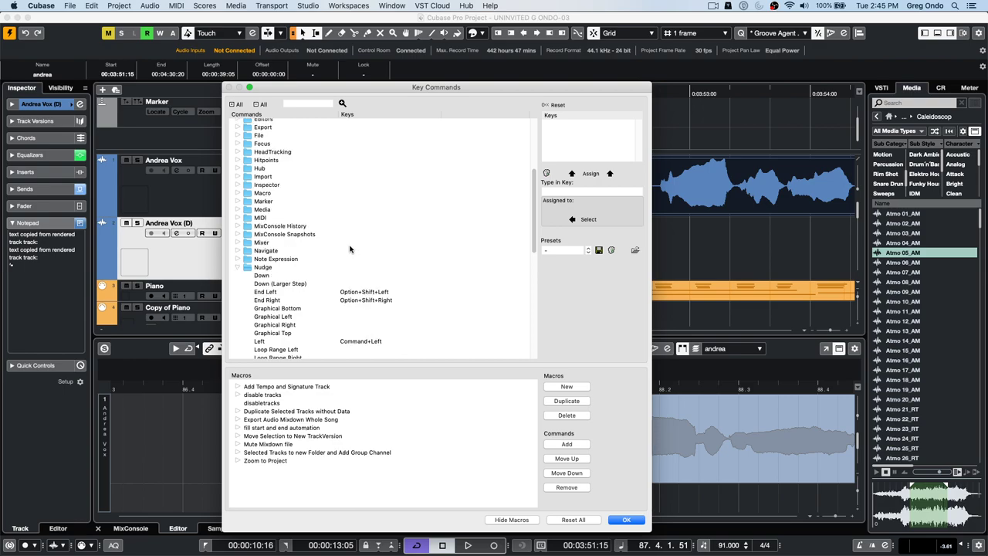
pyautogui.scroll(-5, 350, 249)
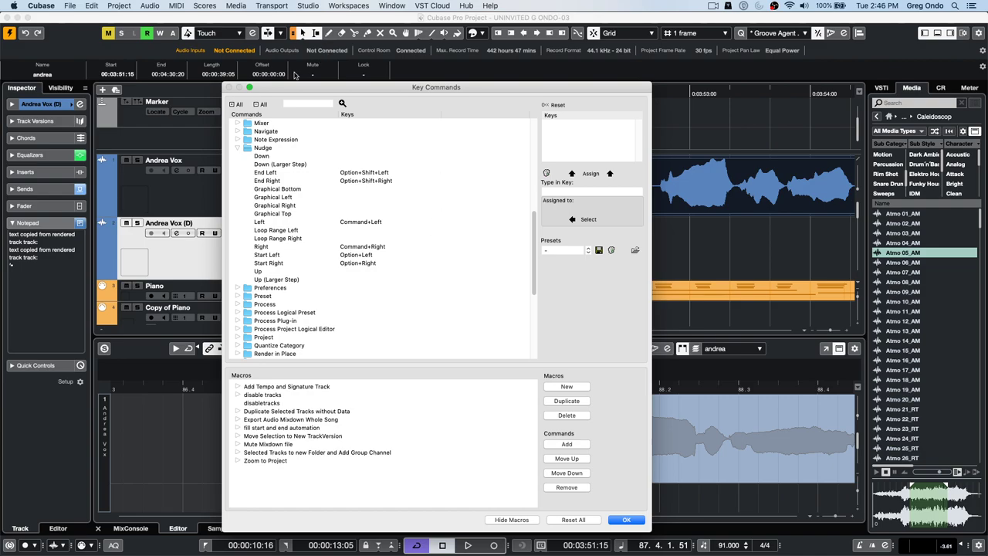
pyautogui.click(627, 520)
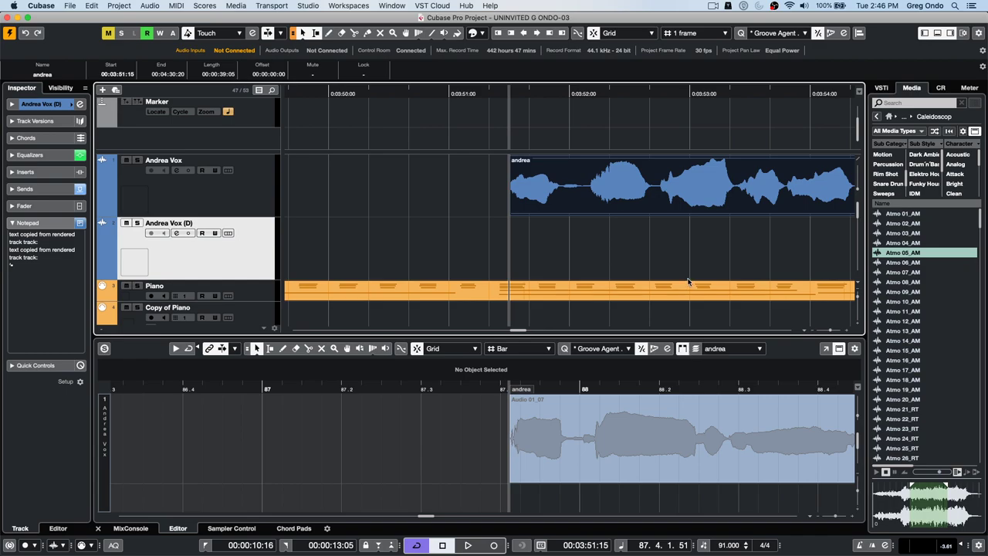
# - Select the andrea event, extend its start a few frames earlier, then restore it to 00:03:51:15
pyautogui.click(568, 174)
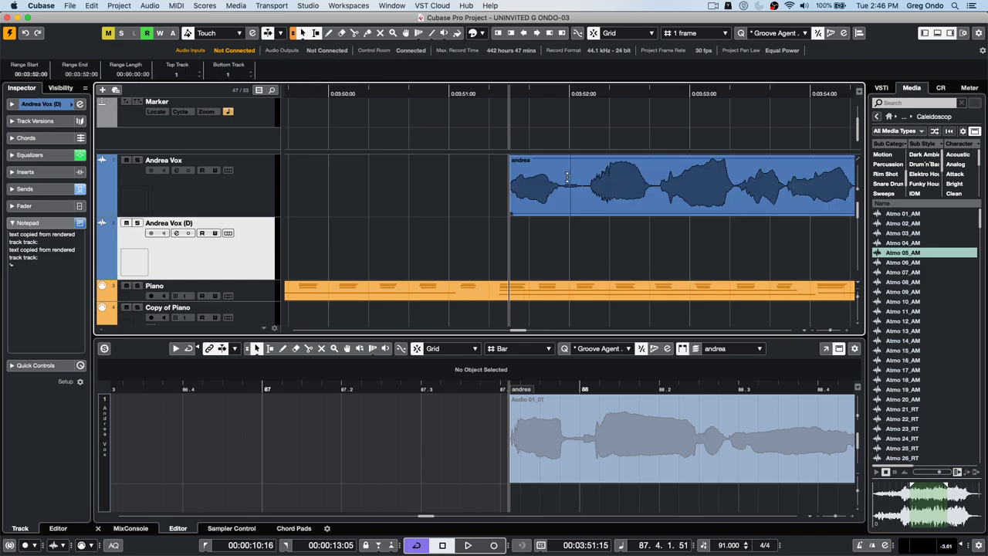
pyautogui.moveTo(568, 177); pyautogui.dragTo(550, 182)
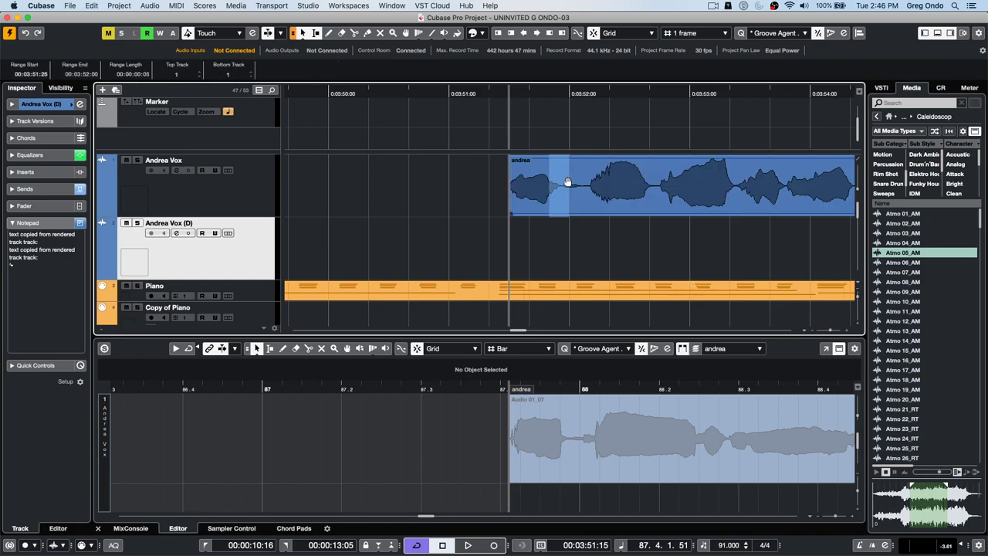
pyautogui.click(587, 211)
pyautogui.hotkey('alt', 'Left')
pyautogui.hotkey('alt', 'Left')
pyautogui.hotkey('alt', 'Left')
pyautogui.hotkey('alt', 'Left')
pyautogui.hotkey('alt', 'Left')
pyautogui.hotkey('alt', 'Left')
pyautogui.hotkey('alt', 'Left')
pyautogui.hotkey('alt', 'Left')
pyautogui.hotkey('alt', 'Left')
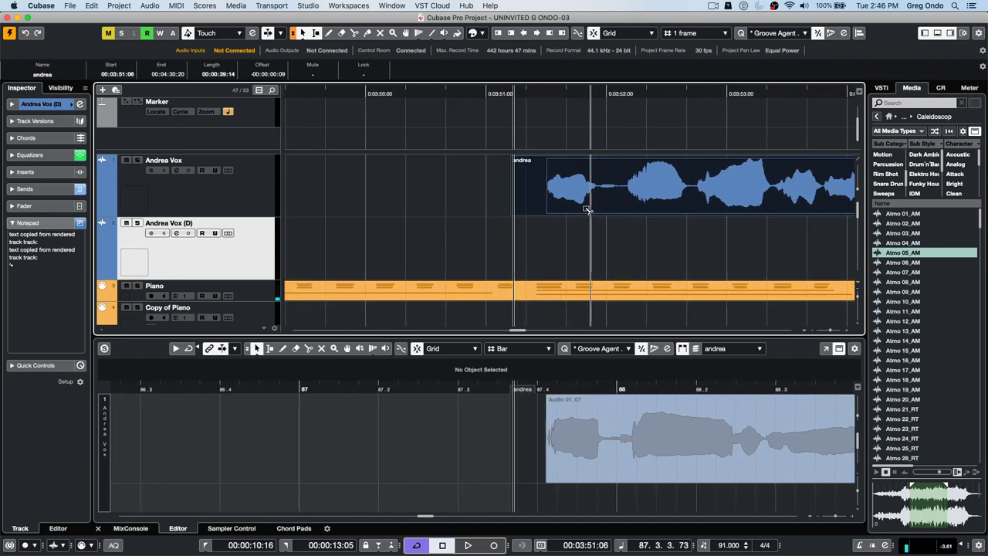
pyautogui.hotkey('alt', 'Right')
pyautogui.hotkey('alt', 'Right')
pyautogui.hotkey('alt', 'Right')
pyautogui.hotkey('alt', 'Right')
pyautogui.hotkey('alt', 'Right')
pyautogui.hotkey('alt', 'Right')
pyautogui.hotkey('alt', 'Right')
pyautogui.hotkey('alt', 'Right')
pyautogui.hotkey('alt', 'Right')
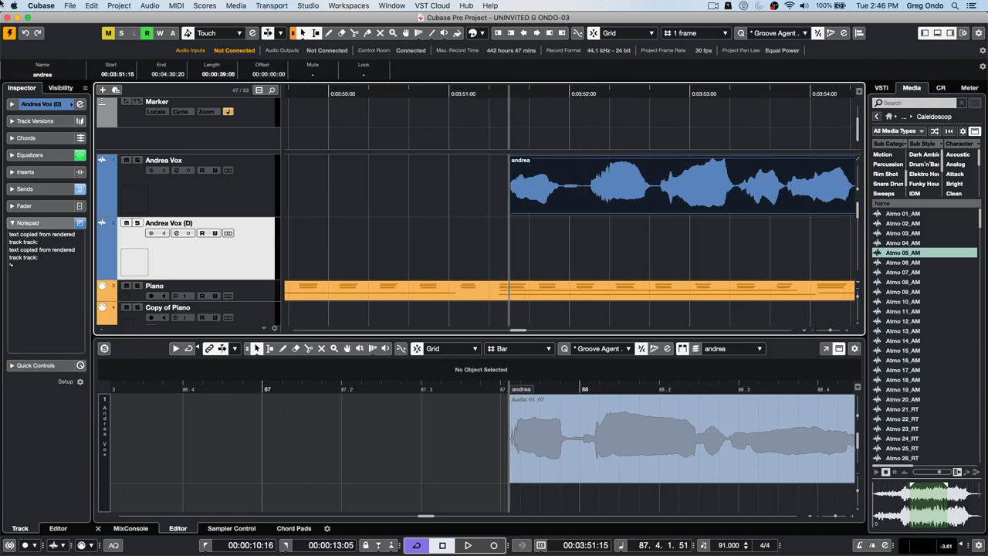
# - Review the Nudge folder's shortcuts in the Key Commands settings and close them with OK
pyautogui.click(69, 6)
pyautogui.moveTo(92, 5)
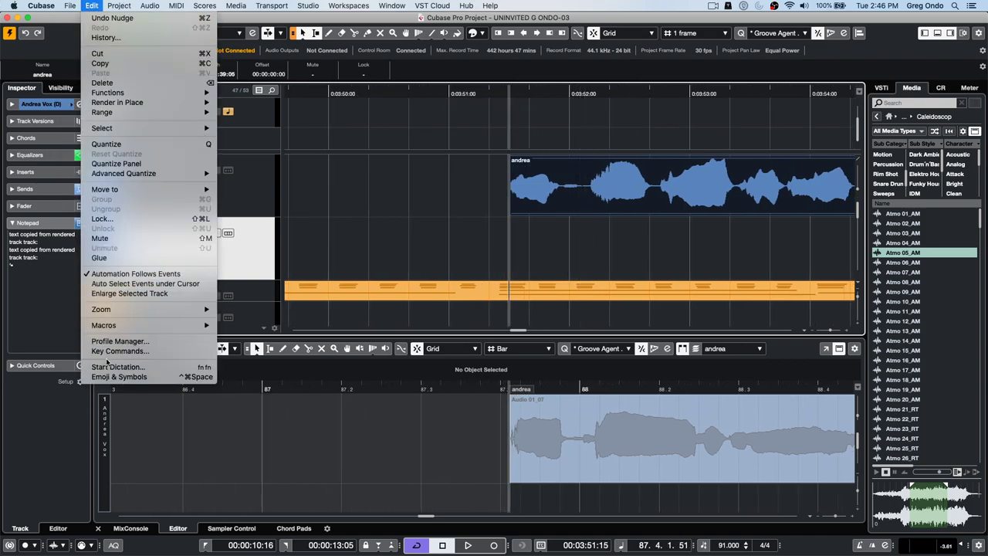
pyautogui.click(127, 350)
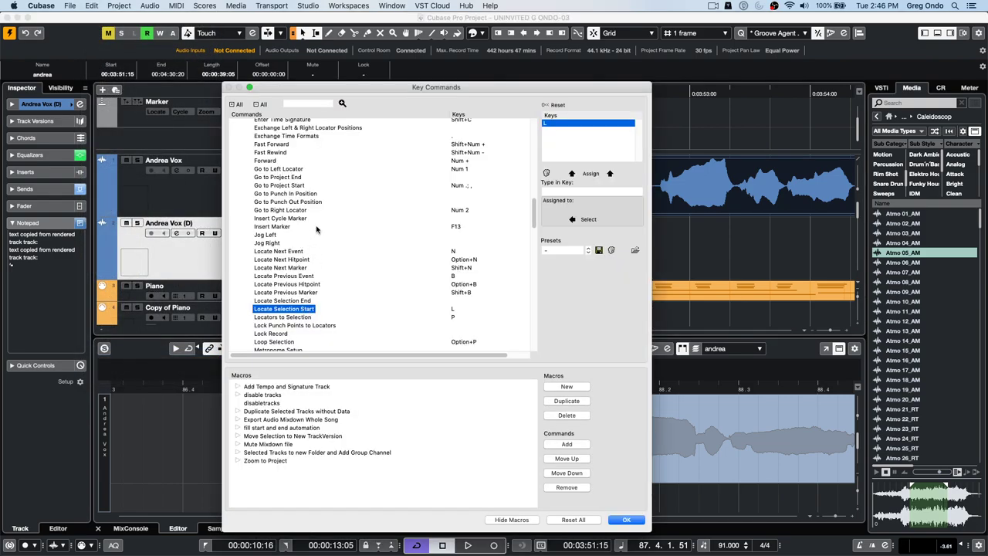
pyautogui.scroll(-3, 295, 210)
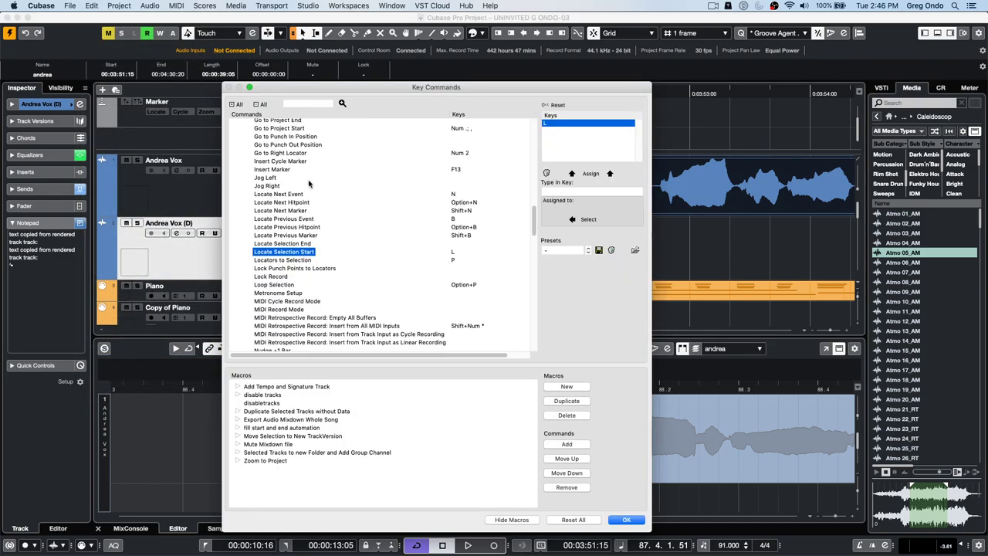
pyautogui.scroll(15, 309, 189)
pyautogui.scroll(-3, 308, 187)
pyautogui.scroll(-4, 308, 187)
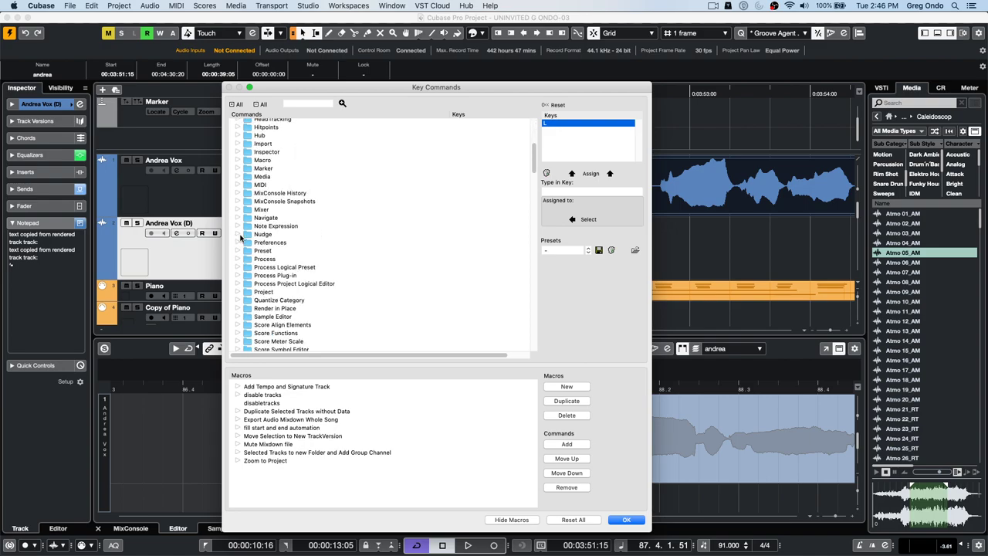
pyautogui.click(239, 234)
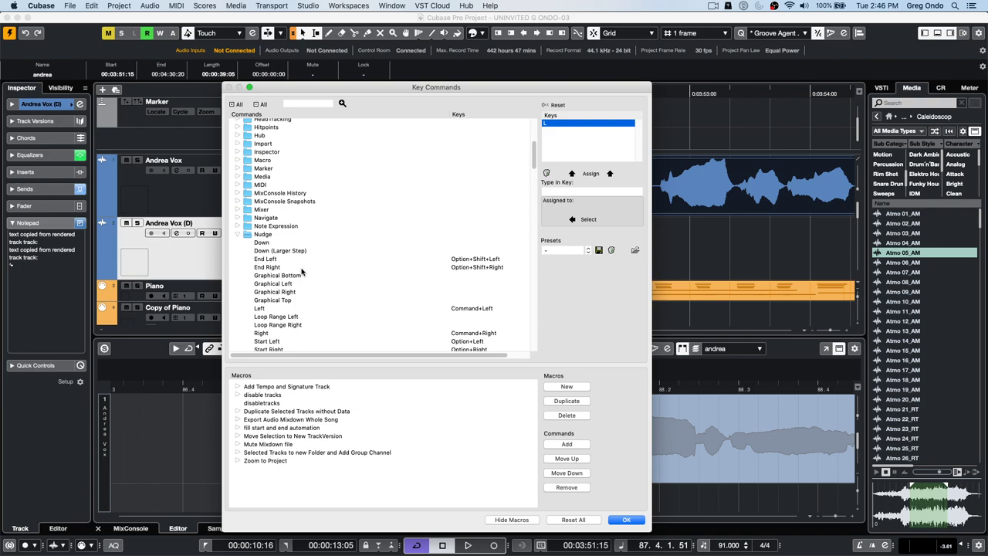
pyautogui.scroll(-1, 324, 278)
pyautogui.scroll(-1, 324, 278)
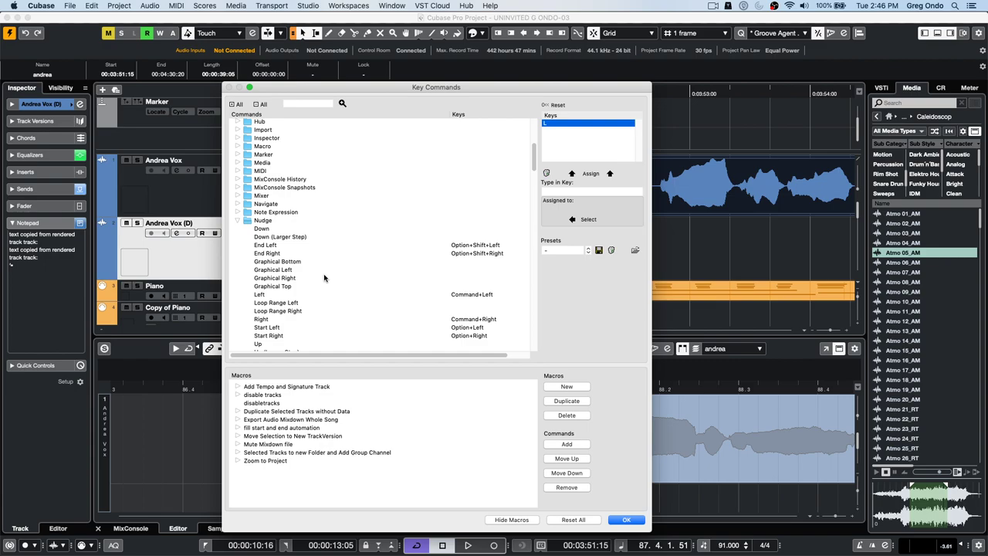
pyautogui.click(628, 522)
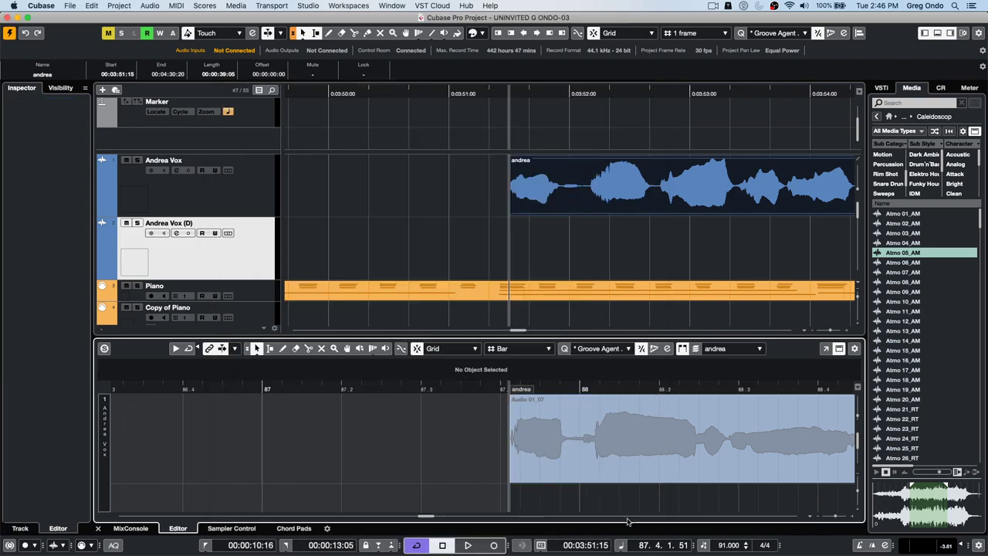
# - Nudge the andrea event a few frames earlier and back, keeping the 1-frame nudge step
pyautogui.click(543, 182)
pyautogui.click(553, 214)
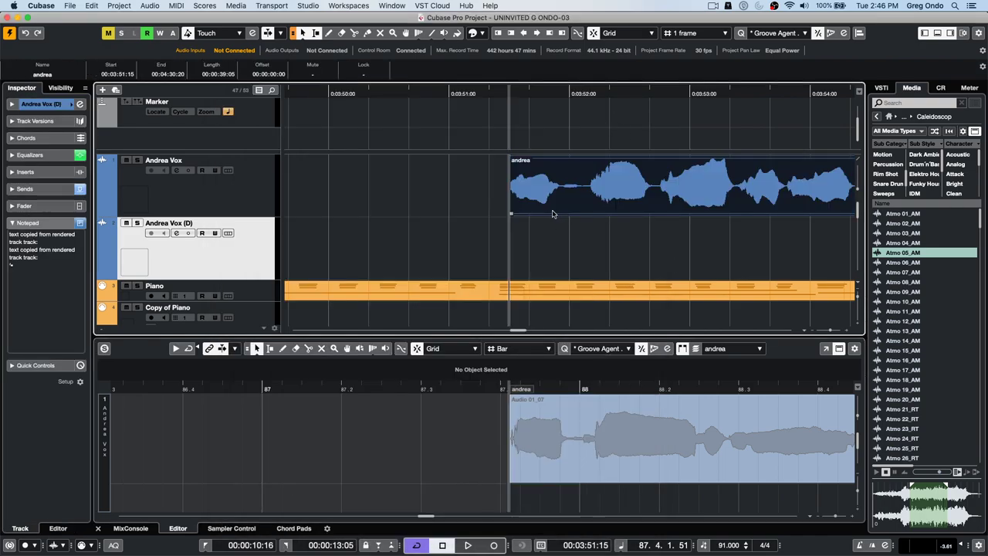
pyautogui.press('super+Left')
pyautogui.press('super+Left')
pyautogui.press('super+Left')
pyautogui.press('super+Left')
pyautogui.press('super+Left')
pyautogui.press('super+Left')
pyautogui.press('super+Left')
pyautogui.press('super+Left')
pyautogui.press('super+Left')
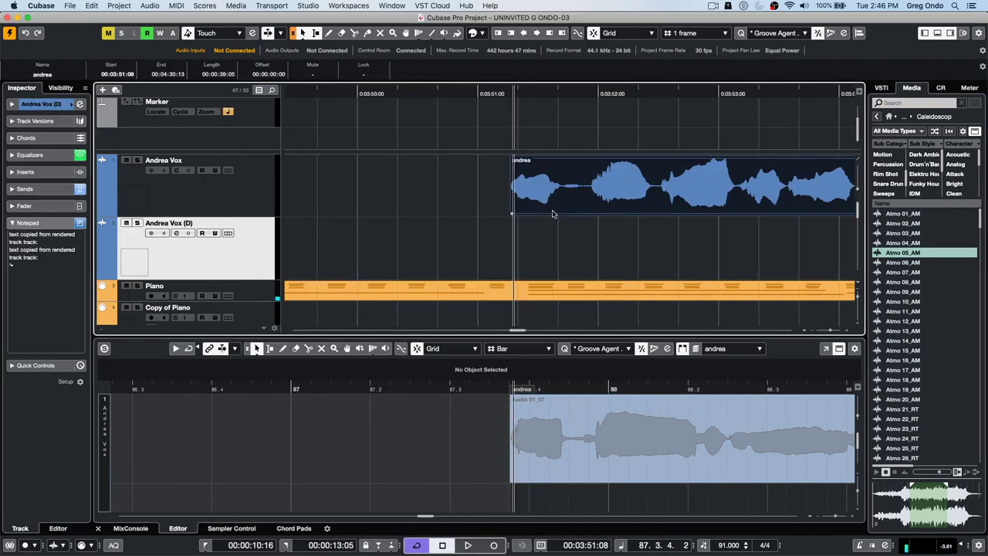
pyautogui.press('super+Left')
pyautogui.press('super+Left')
pyautogui.press('super+Left')
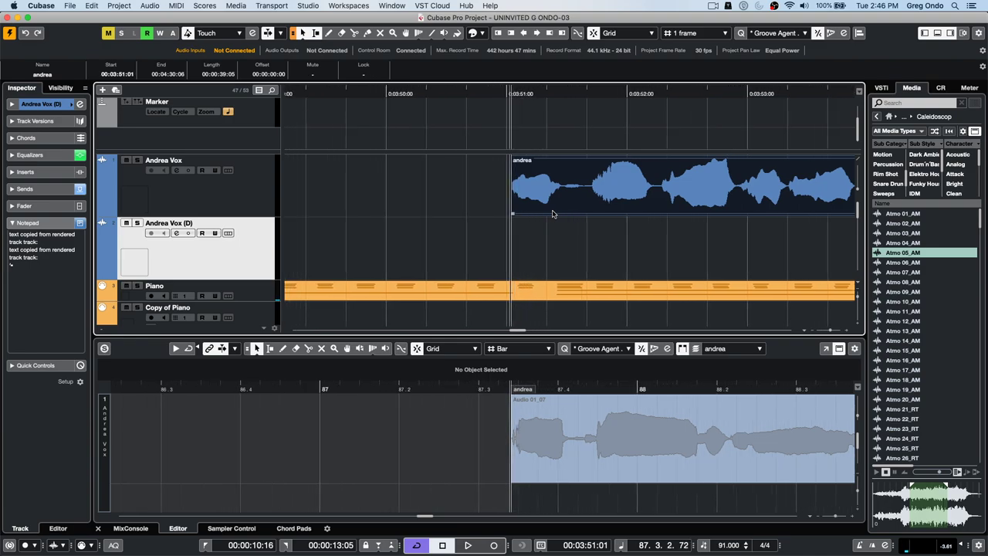
pyautogui.press('super+Right')
pyautogui.press('super+Right')
pyautogui.press('super+Right')
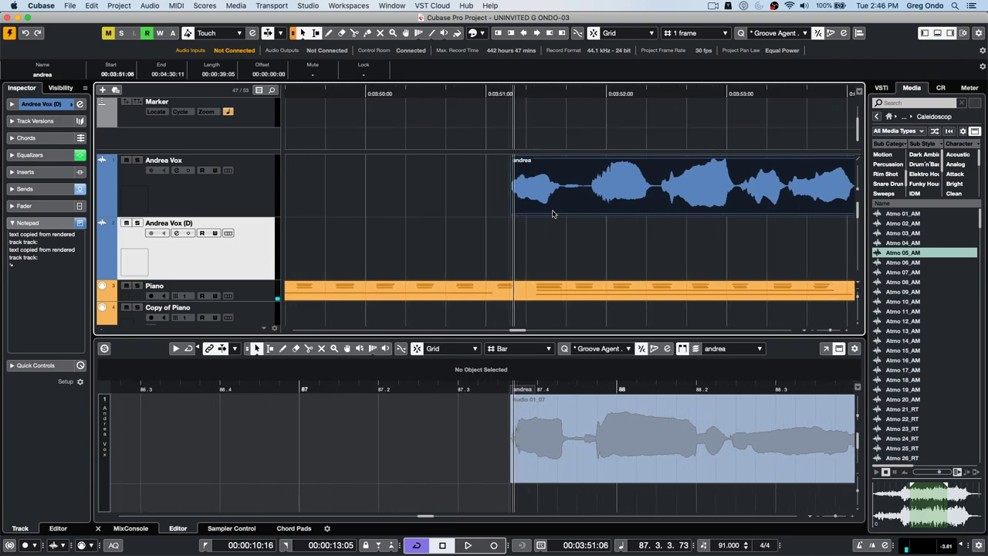
pyautogui.press('super+Left')
pyautogui.press('super+Left')
pyautogui.press('super+Right')
pyautogui.press('super+Right')
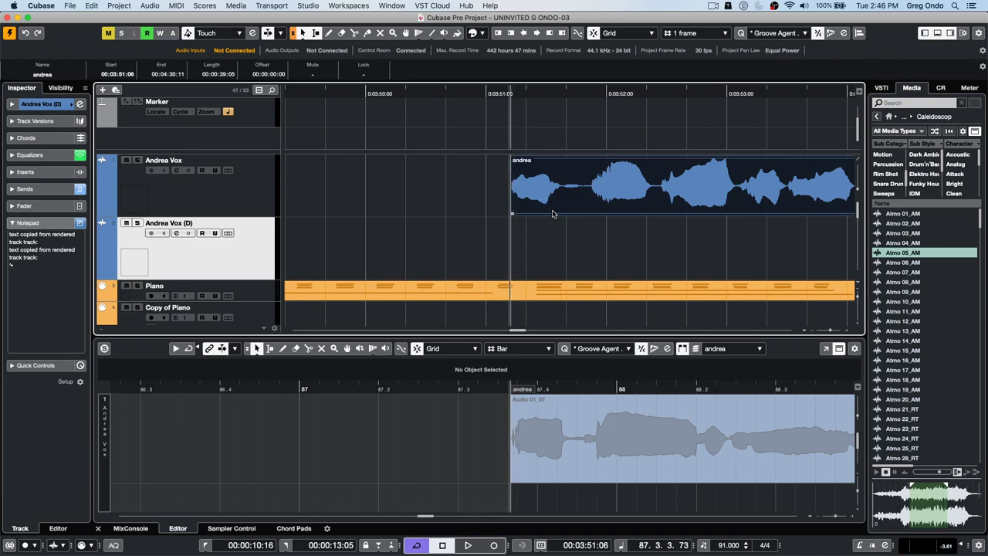
pyautogui.click(691, 33)
pyautogui.click(694, 36)
# - Switch the time display to Bars+Beats and nudge the andrea event earlier by bars
pyautogui.press('super+Left')
pyautogui.press('super+Left')
pyautogui.press('super+Left')
pyautogui.press('super+Left')
pyautogui.press('super+Left')
pyautogui.press('super+Left')
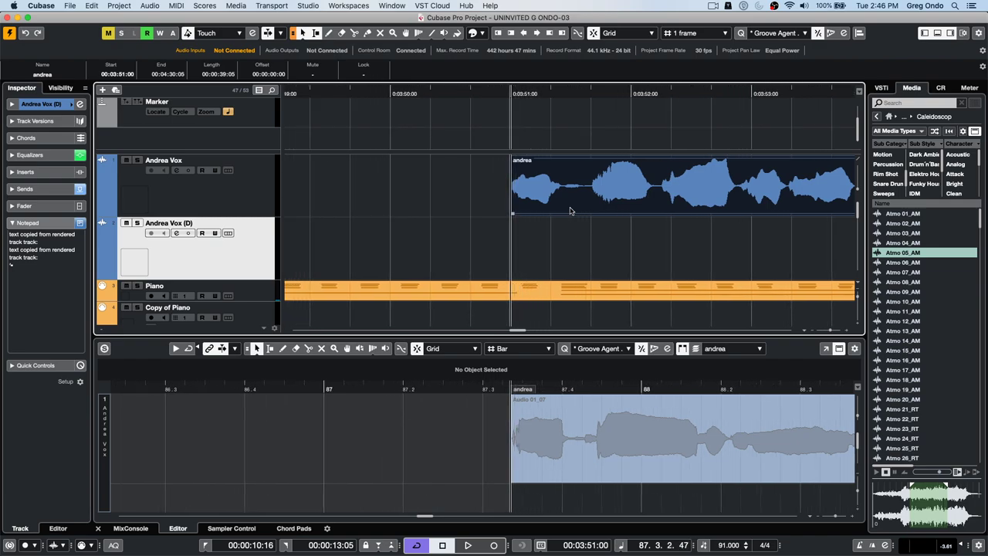
pyautogui.press('.')
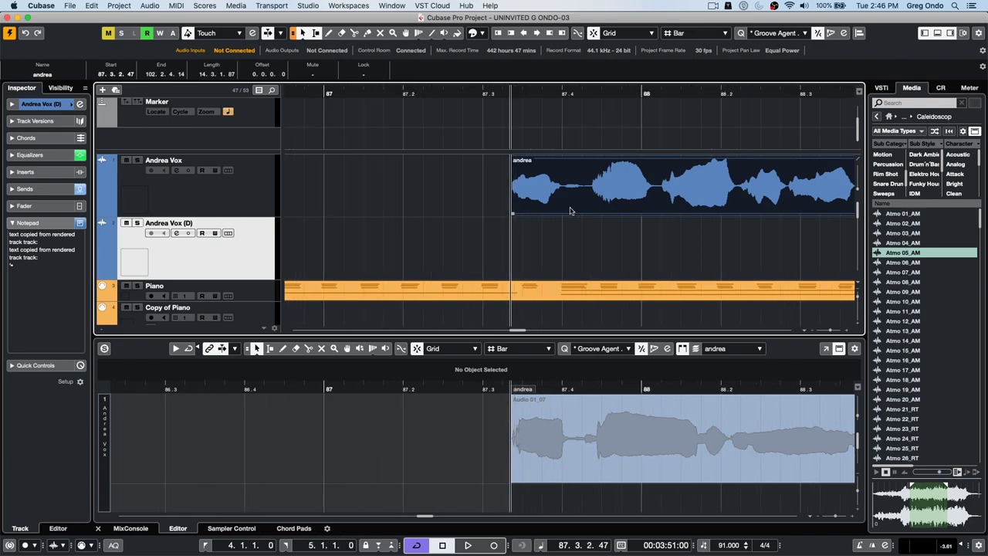
pyautogui.press('super+Left')
pyautogui.press('super+Left')
pyautogui.press('super+Left')
pyautogui.press('super+Left')
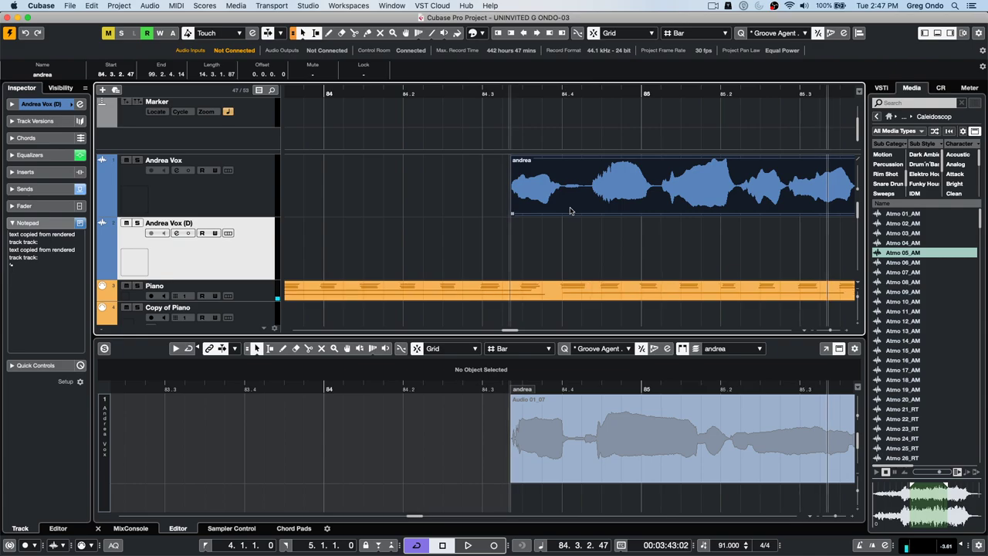
pyautogui.press('super+Left')
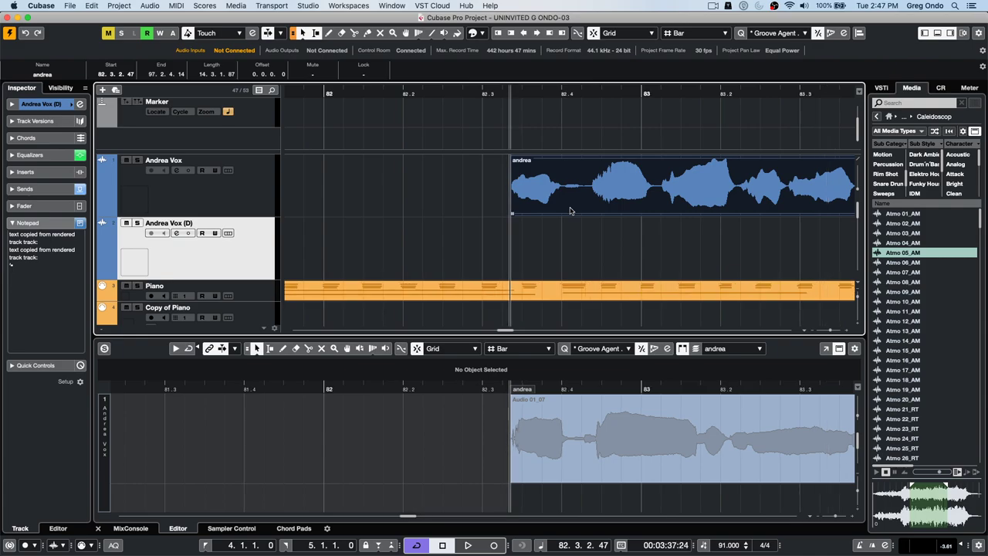
pyautogui.press('g')
pyautogui.press('g')
pyautogui.press('g')
pyautogui.press('g')
pyautogui.press('g')
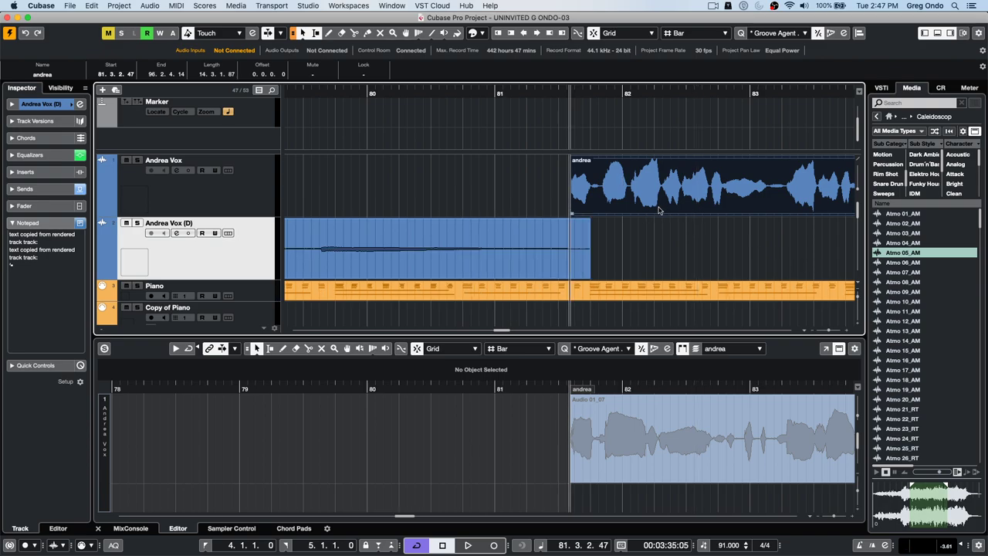
pyautogui.press('super+Right')
pyautogui.press('super+Right')
pyautogui.press('super+Right')
pyautogui.press('super+Right')
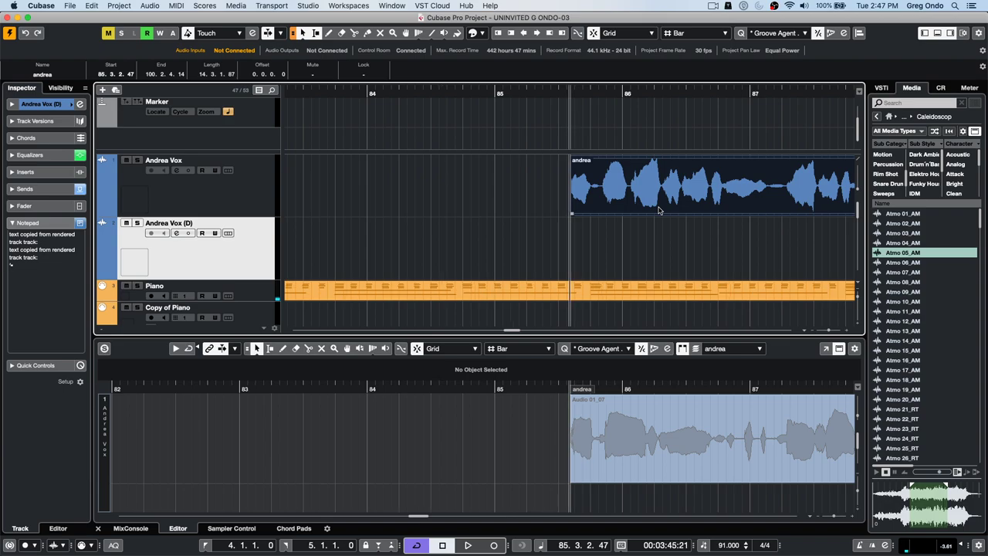
pyautogui.press('Left')
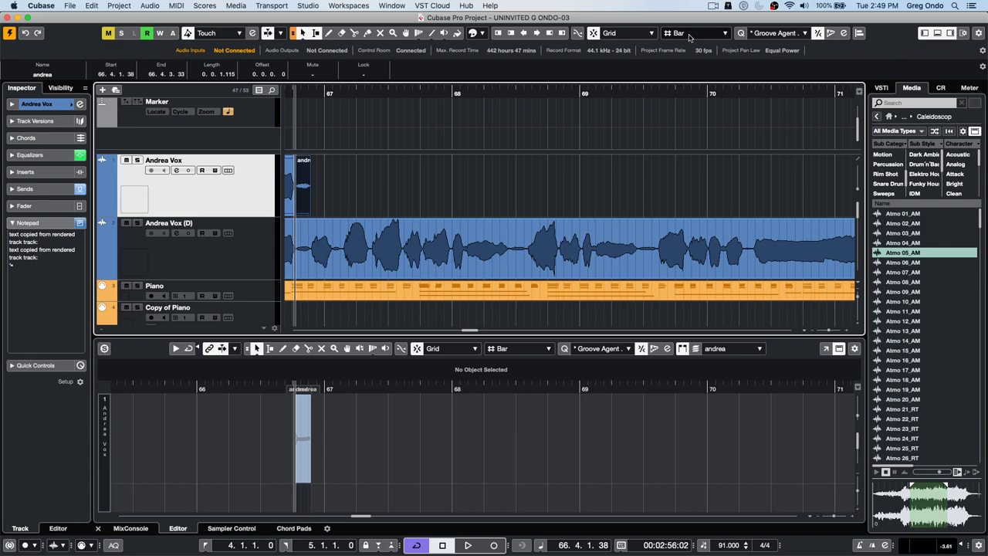
# - Create the empty project Untitled6 via File > New Project > Create Empty, then right-click its track list
pyautogui.rightClick(229, 194)
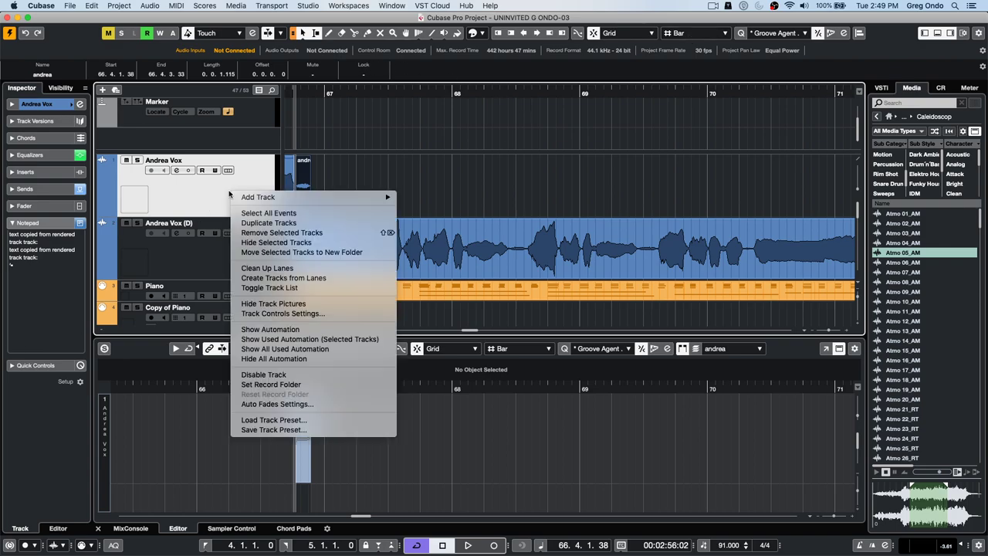
pyautogui.moveTo(304, 202)
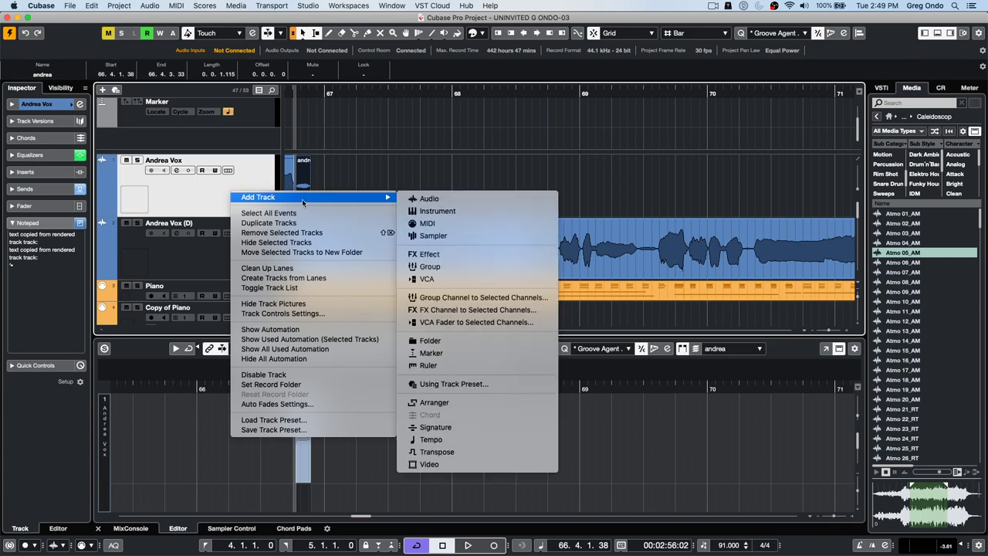
pyautogui.click(68, 6)
pyautogui.click(69, 5)
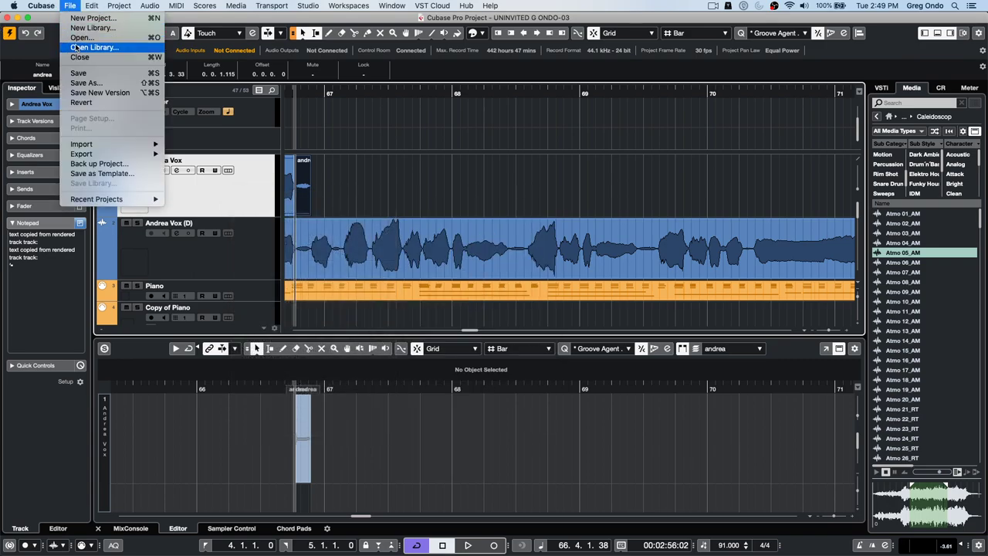
pyautogui.click(91, 17)
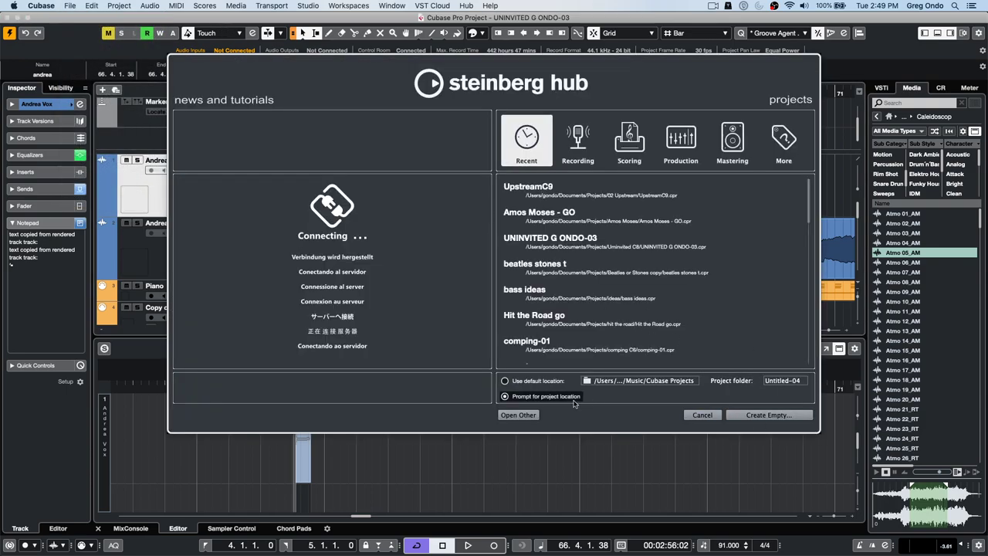
pyautogui.click(779, 415)
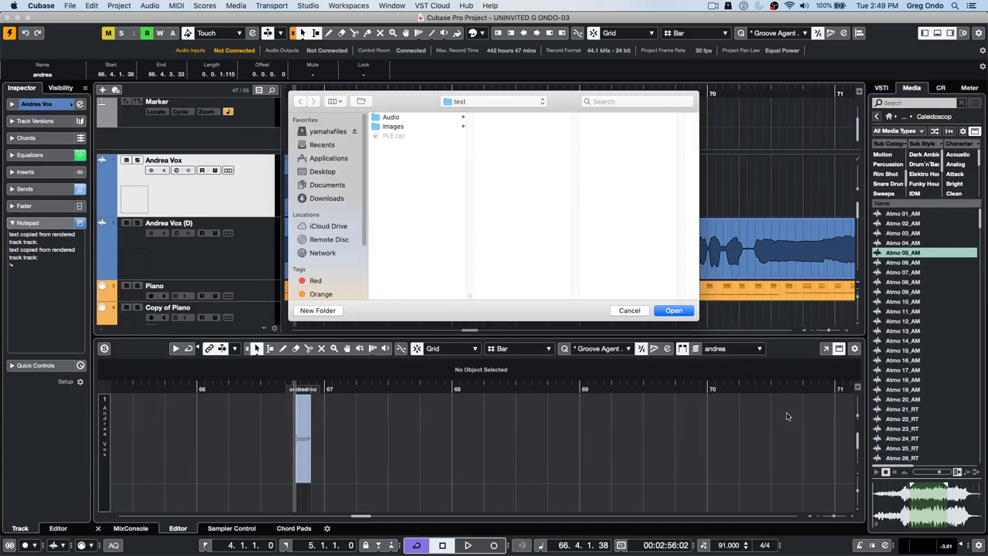
pyautogui.press('Return')
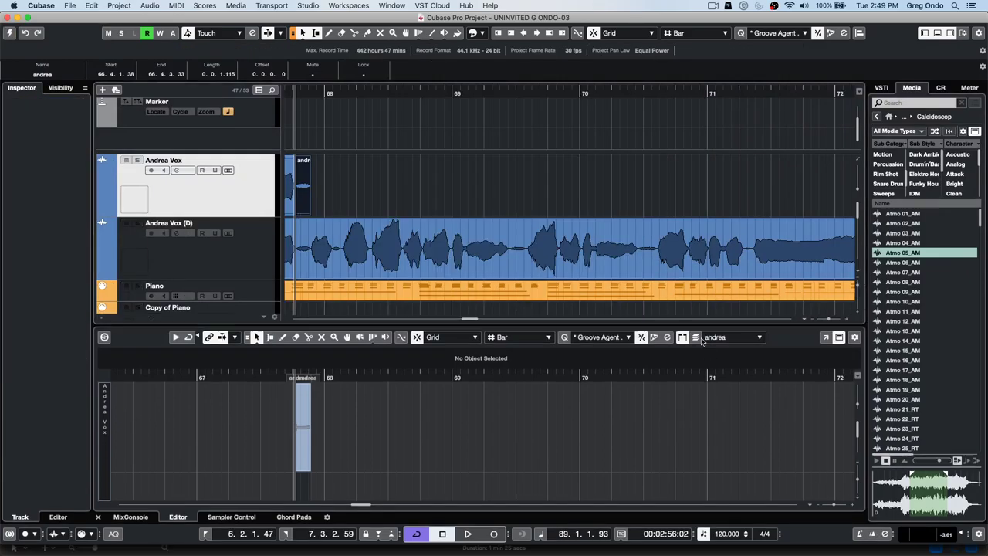
pyautogui.rightClick(197, 113)
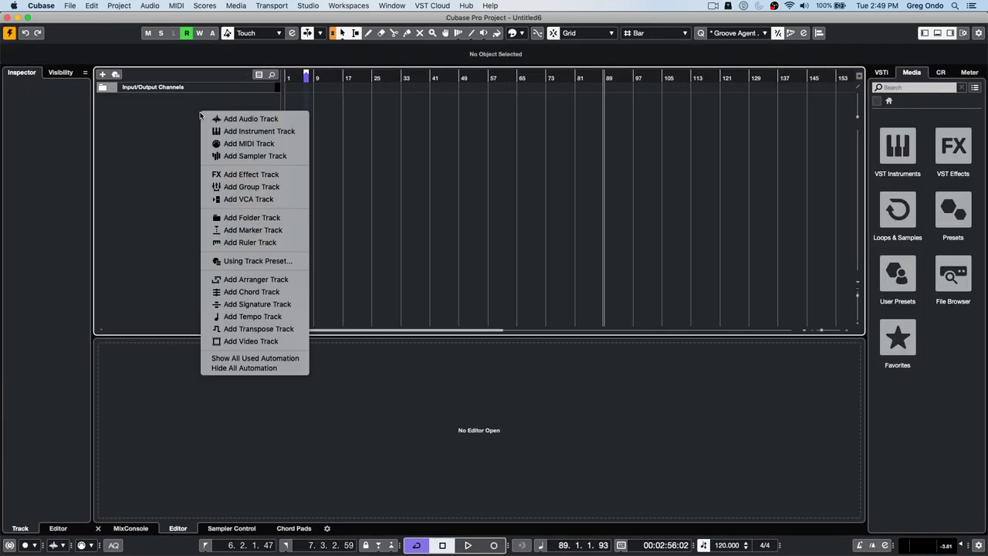
# - Add an instrument track using Groove Agent SE from the Drum instrument group
pyautogui.click(242, 133)
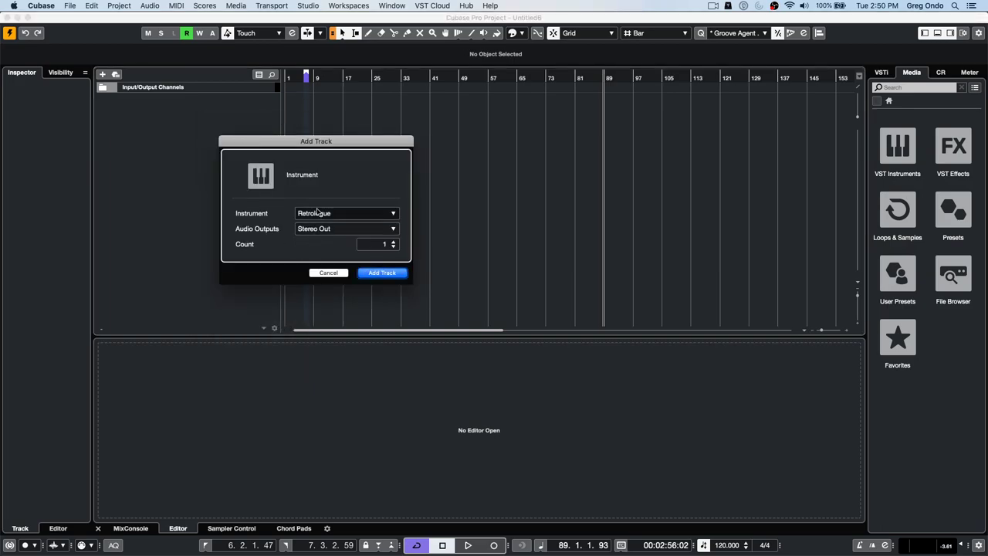
pyautogui.click(318, 217)
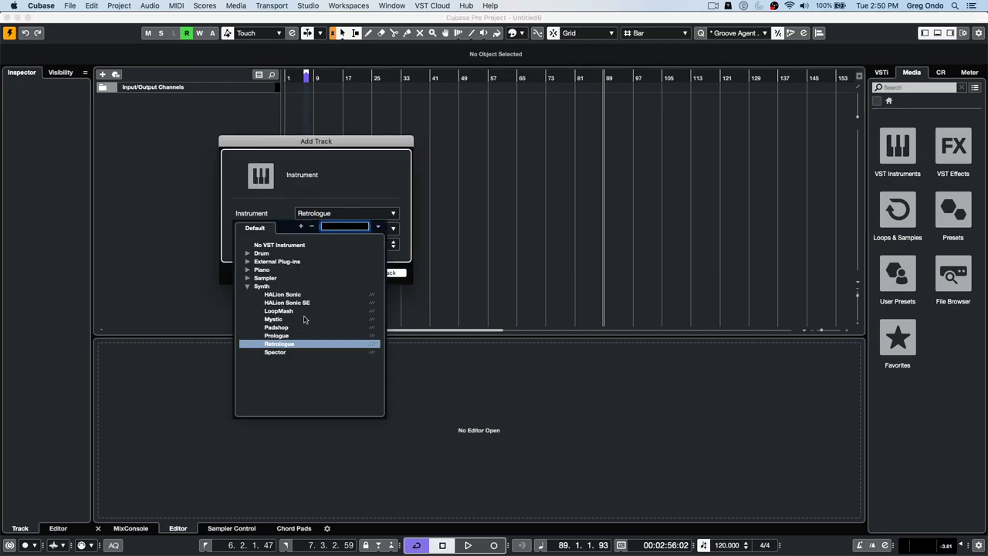
pyautogui.click(249, 254)
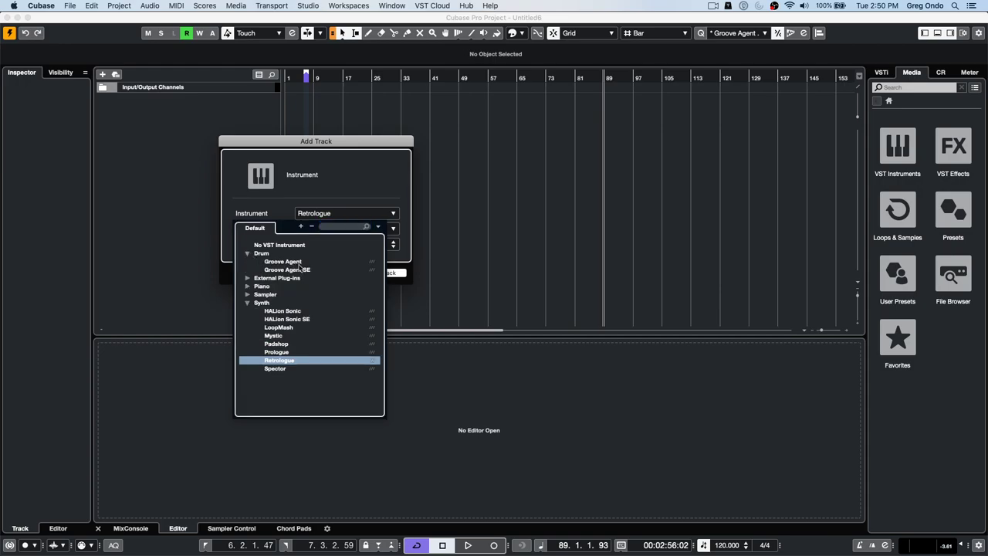
pyautogui.click(306, 272)
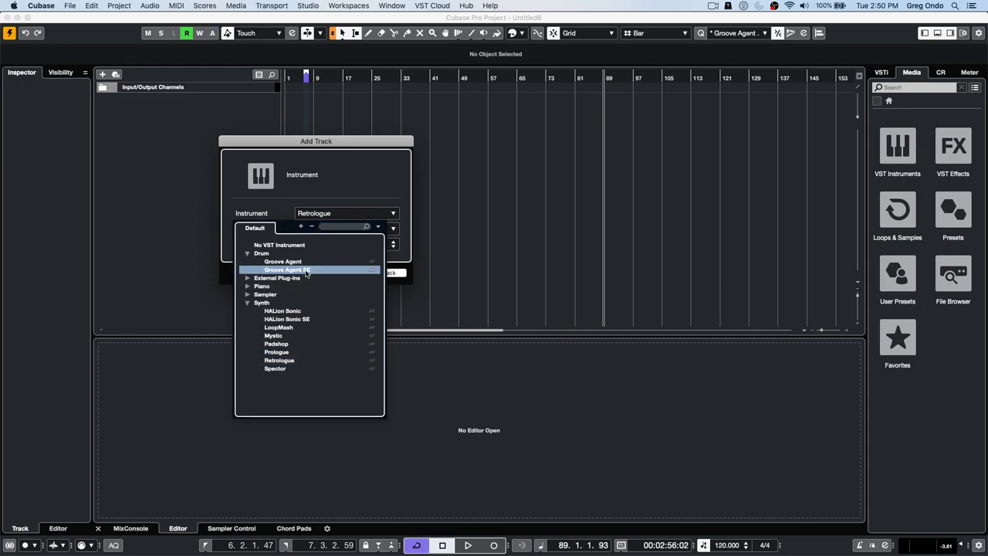
pyautogui.click(306, 270)
pyautogui.click(392, 276)
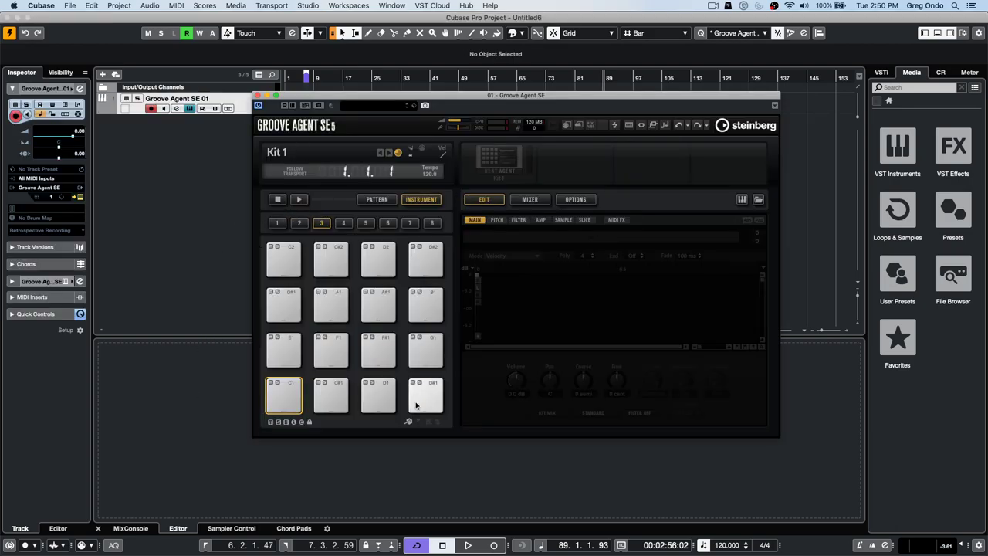
# - Load Dubstep Kit 01 into Groove Agent SE from the Load Program browser
pyautogui.moveTo(338, 98); pyautogui.dragTo(499, 173)
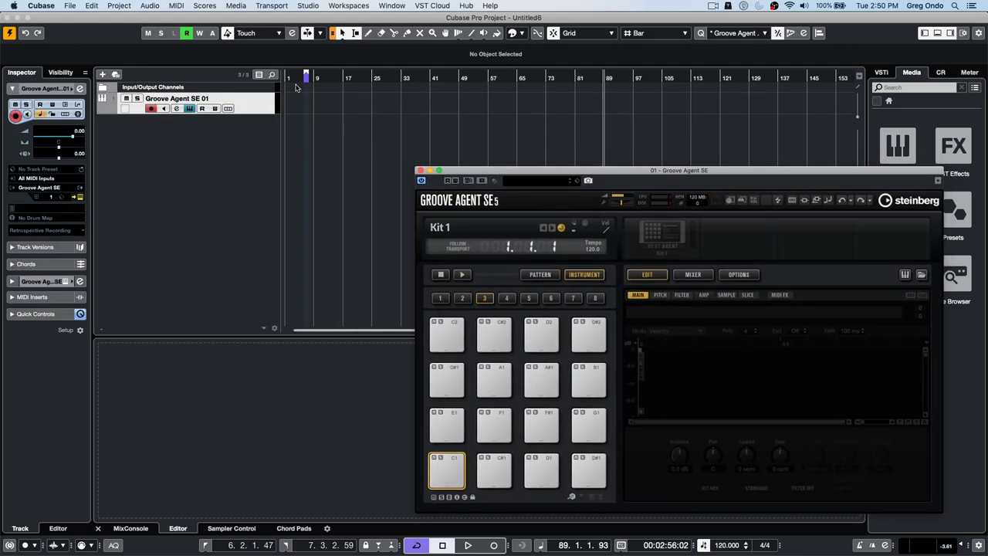
pyautogui.click(660, 233)
pyautogui.click(679, 244)
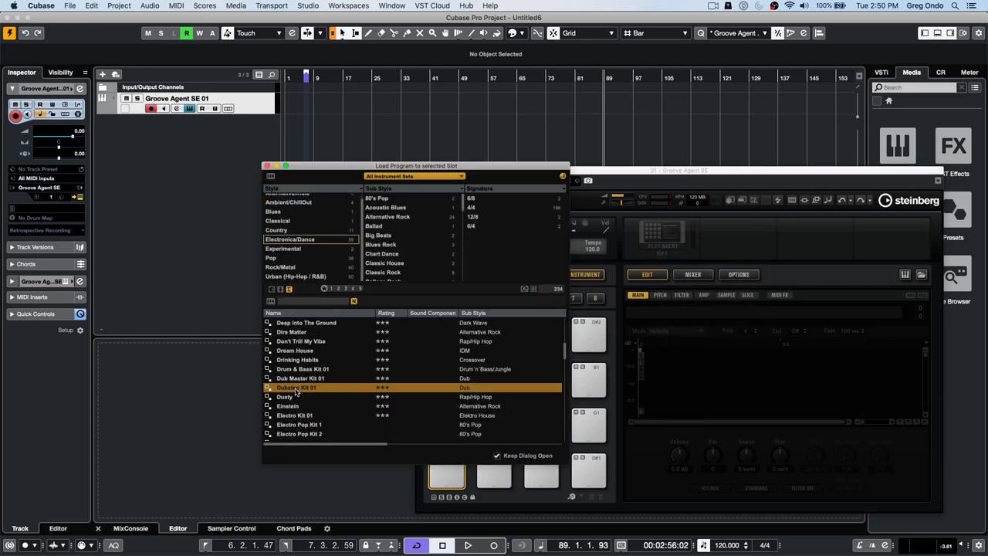
pyautogui.doubleClick(296, 389)
# - With the Draw tool, draw an empty MIDI part spanning bars 5 to 57 on the Groove Agent track
pyautogui.click(308, 108)
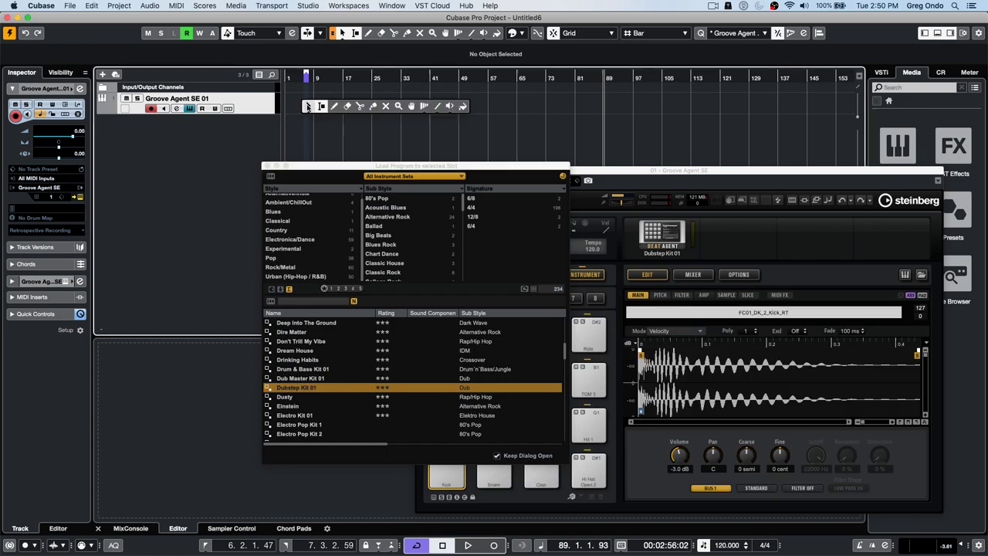
pyautogui.rightClick(308, 108)
pyautogui.click(307, 107)
pyautogui.rightClick(307, 103)
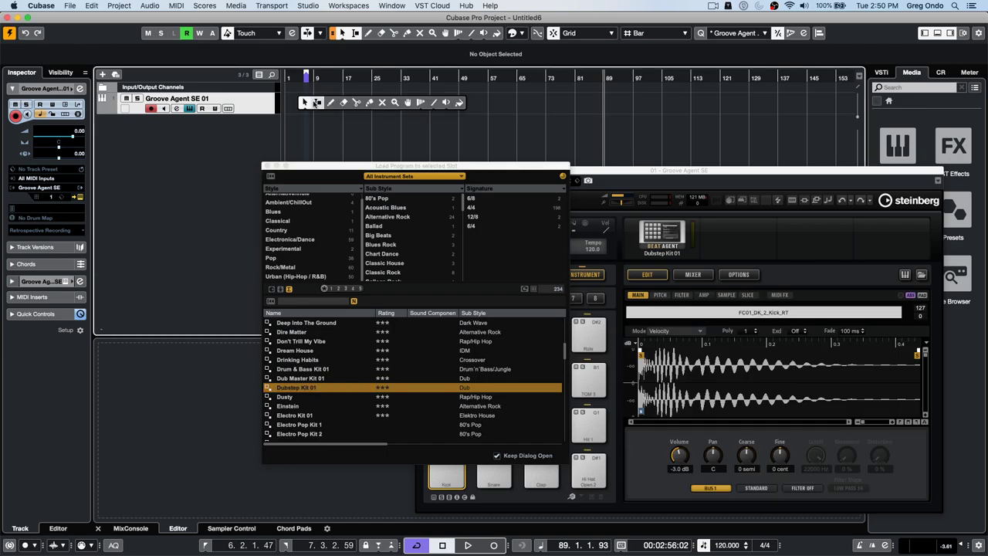
pyautogui.click(331, 103)
pyautogui.moveTo(279, 92)
pyautogui.mouseDown()
pyautogui.moveTo(381, 92)
pyautogui.moveTo(212, 104)
pyautogui.moveTo(417, 103)
pyautogui.mouseUp()
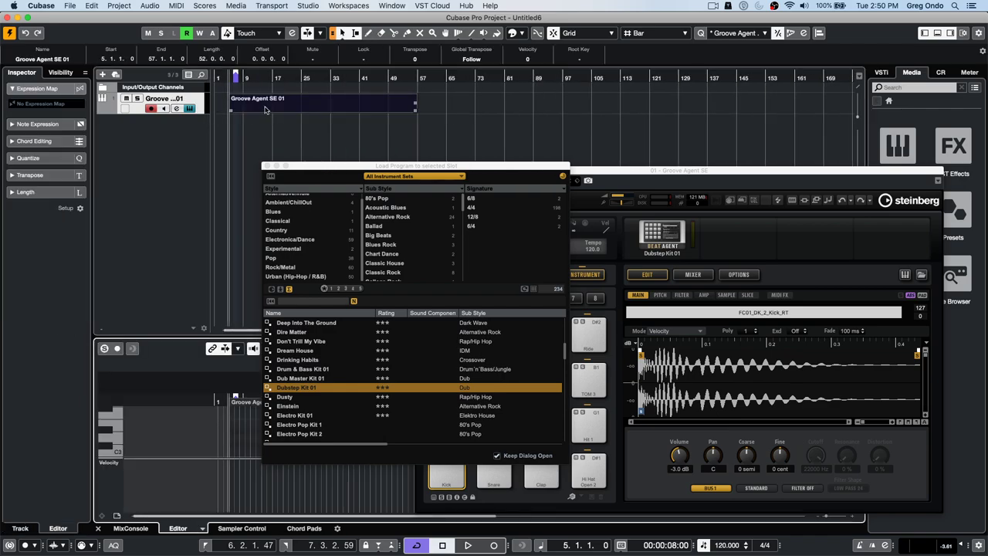
# - Close the program loader, open the part in the Drum Editor, enlarge the lower zone and zoom the ruler
pyautogui.click(267, 166)
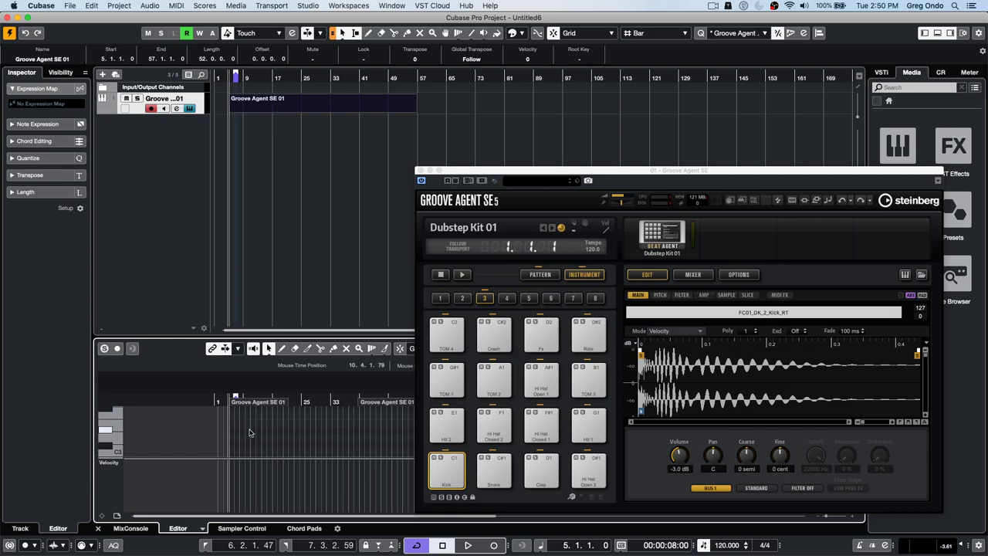
pyautogui.click(204, 529)
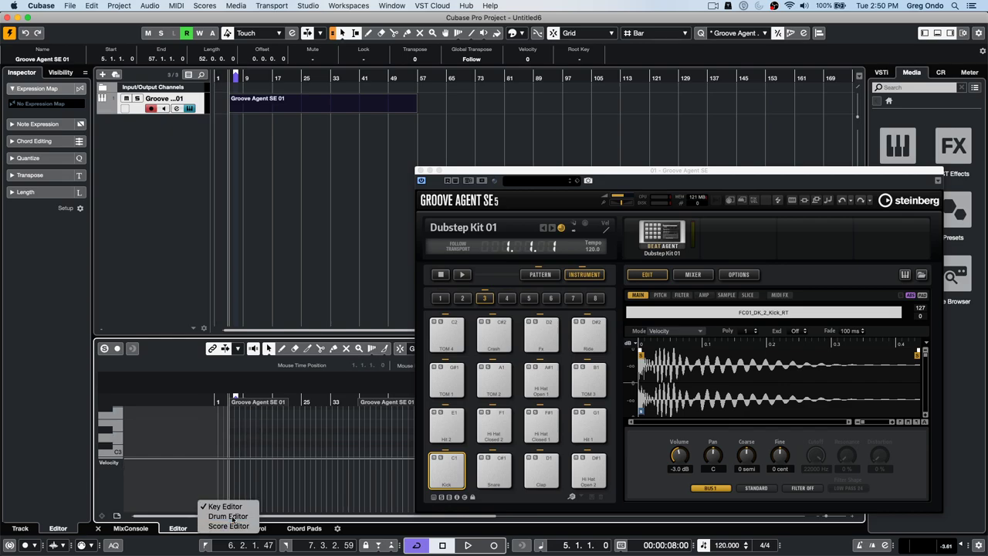
pyautogui.click(228, 516)
pyautogui.moveTo(283, 337); pyautogui.dragTo(284, 262)
pyautogui.moveTo(220, 314); pyautogui.dragTo(219, 400)
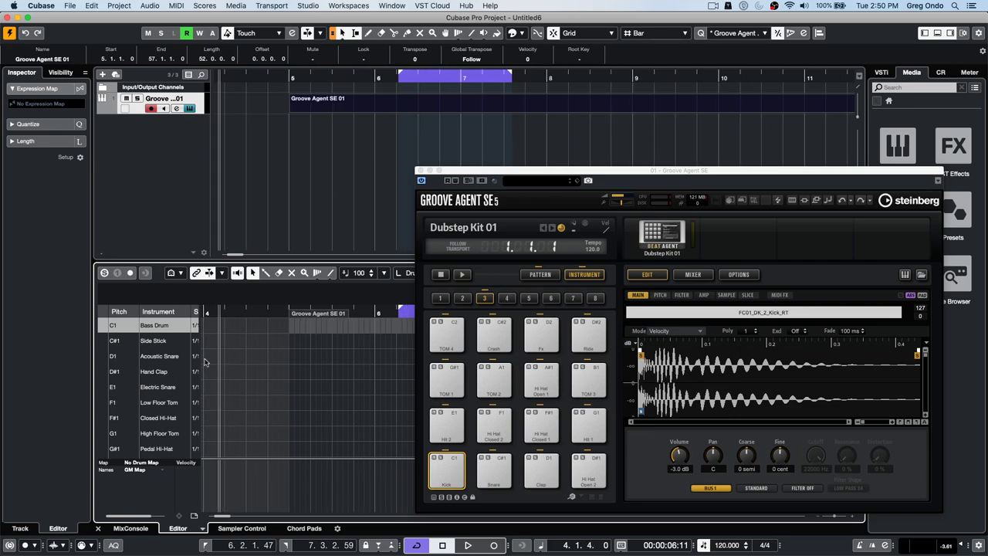
# - Close the Groove Agent SE window and widen the drum list to reveal the Snap column
pyautogui.click(420, 170)
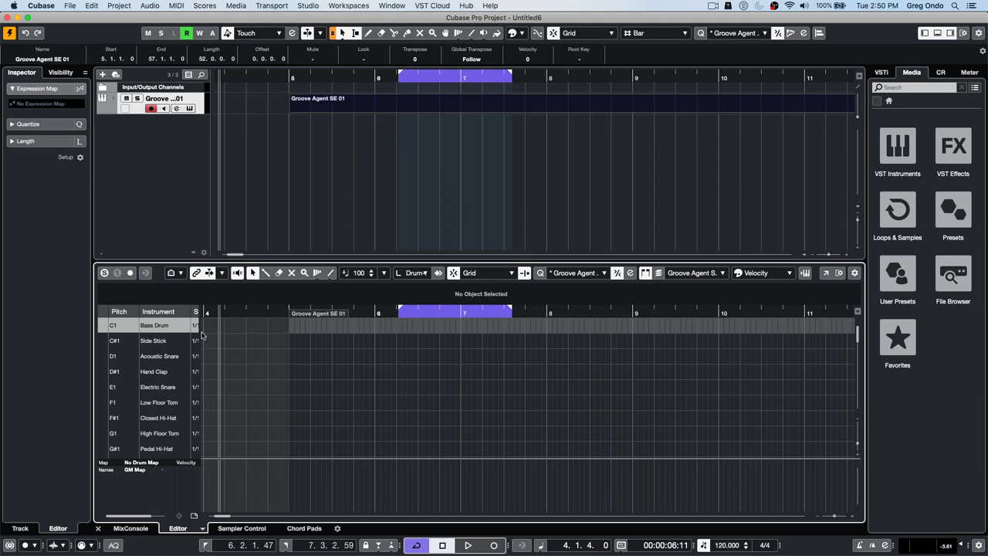
pyautogui.moveTo(203, 310); pyautogui.dragTo(262, 310)
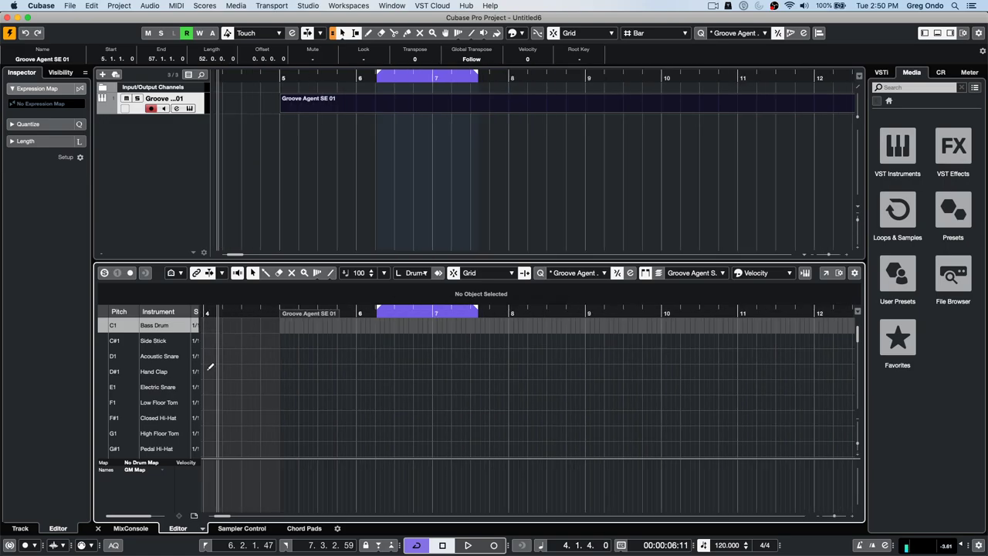
pyautogui.click(195, 434)
pyautogui.click(331, 393)
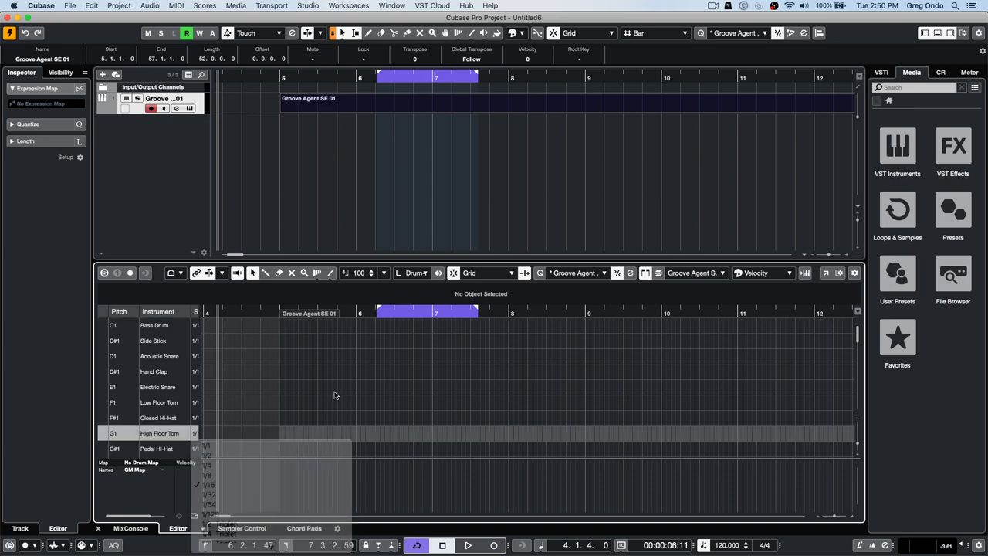
pyautogui.moveTo(204, 422); pyautogui.dragTo(296, 415)
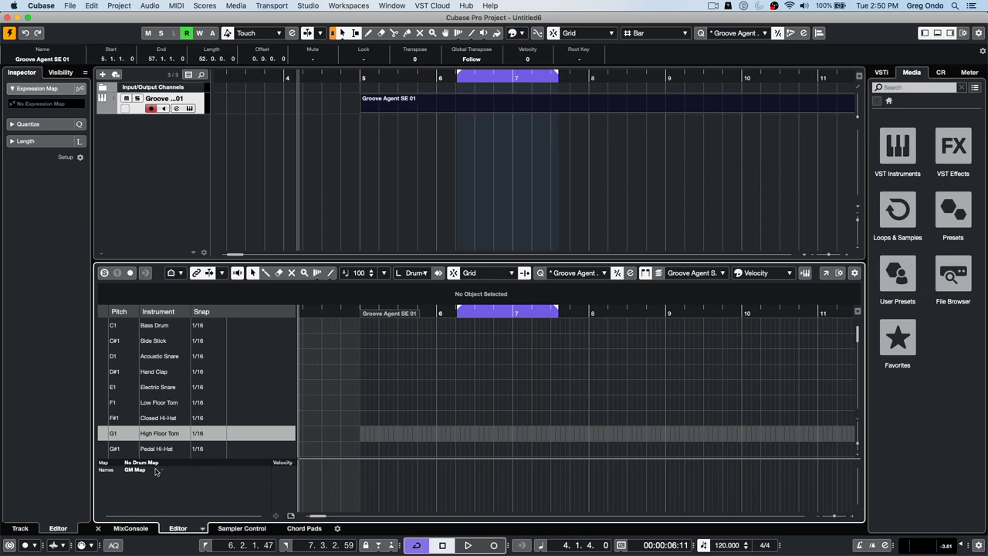
# - Add a High Floor Tom (G1) hit at bar 6 with the Drumstick tool
pyautogui.rightClick(394, 433)
pyautogui.click(410, 434)
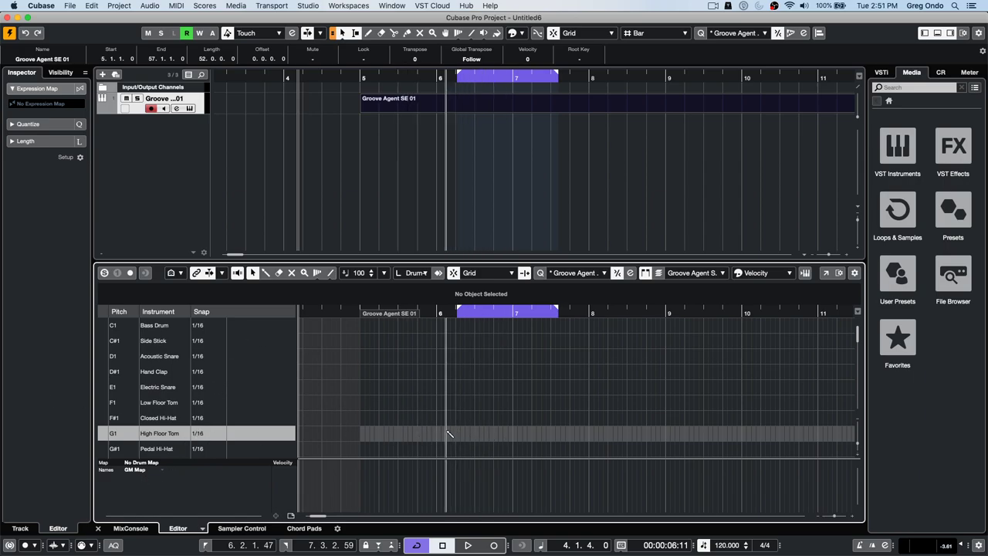
pyautogui.click(439, 434)
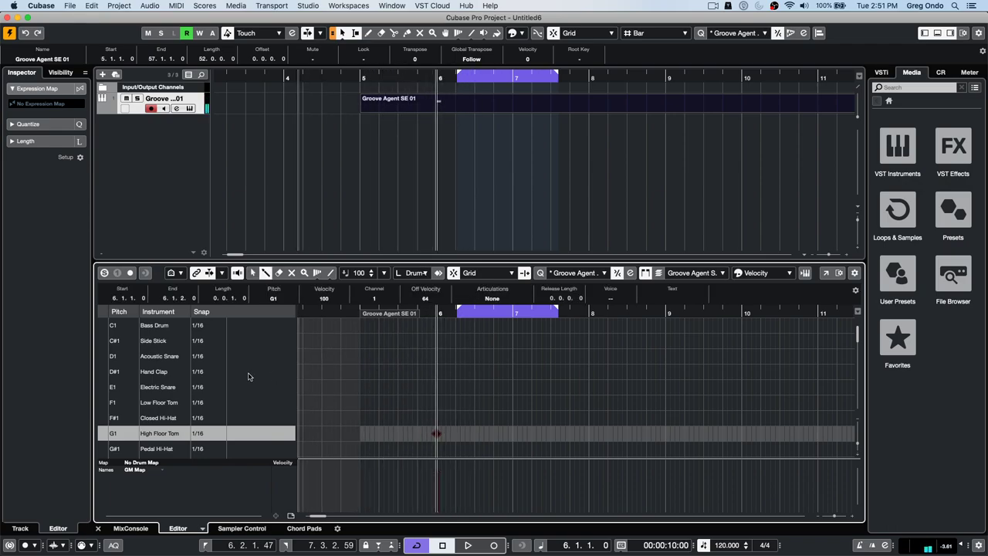
# - Set the Hand Clap snap to 1/2 and add five Hand Clap hits from bar 6 to bar 9
pyautogui.click(219, 373)
pyautogui.click(224, 384)
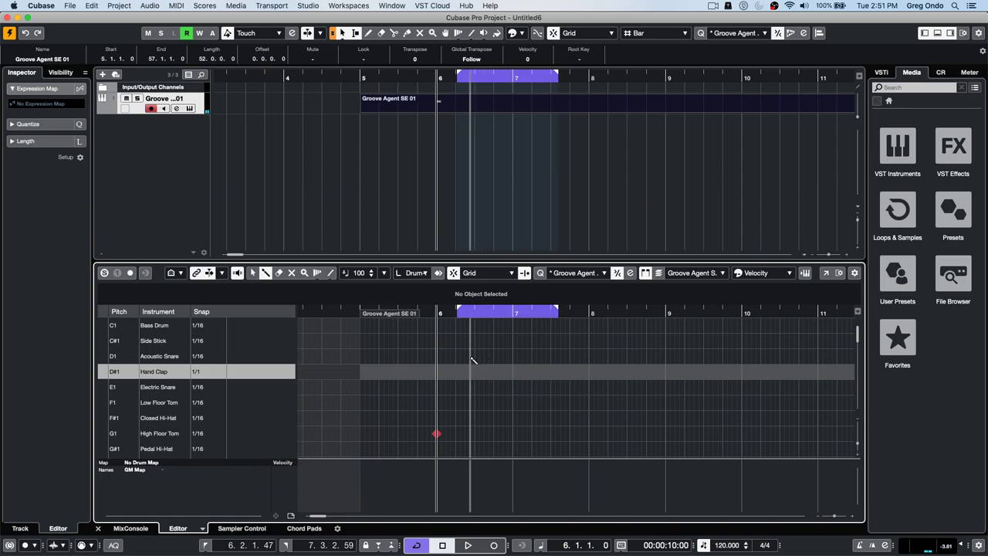
pyautogui.click(210, 374)
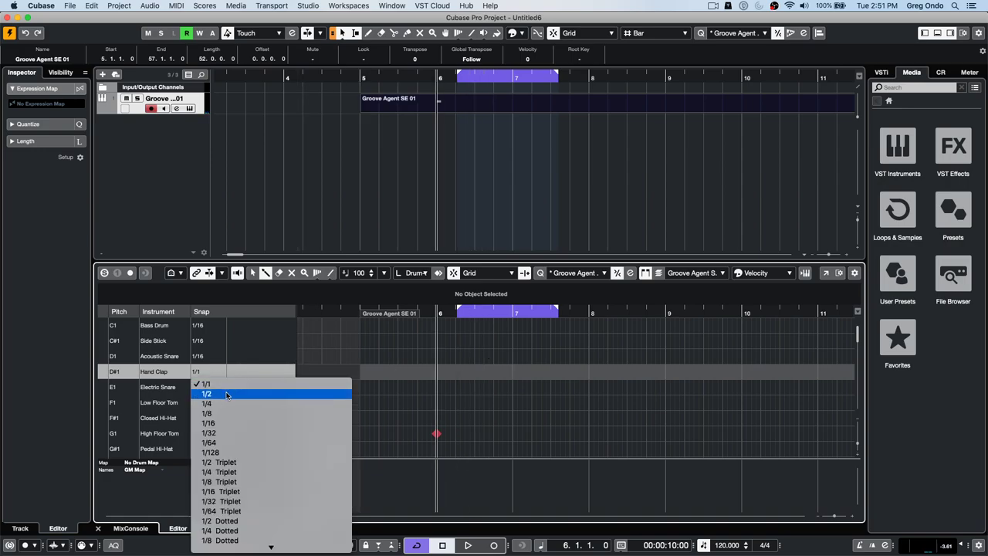
pyautogui.click(228, 395)
pyautogui.click(460, 371)
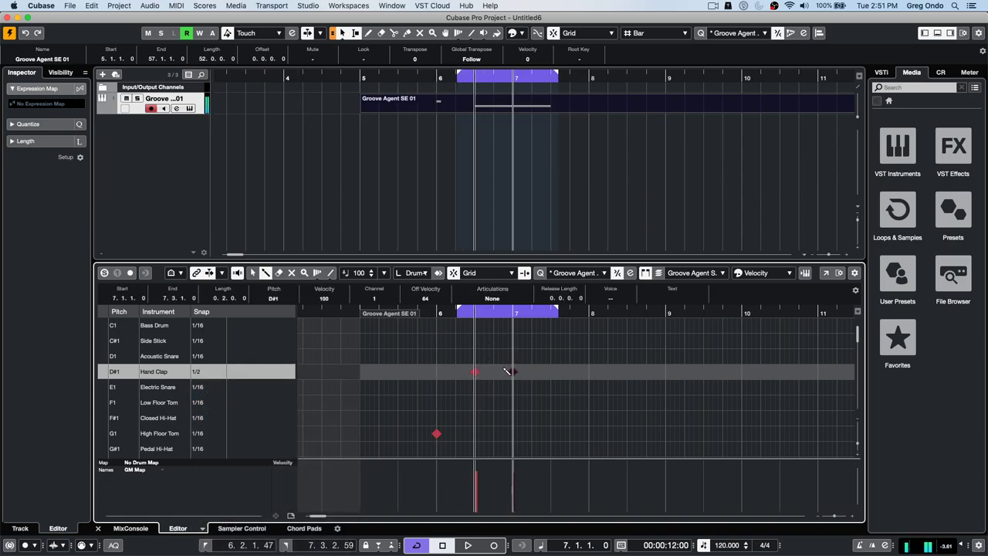
pyautogui.click(542, 368)
pyautogui.click(583, 368)
pyautogui.click(622, 368)
pyautogui.click(659, 369)
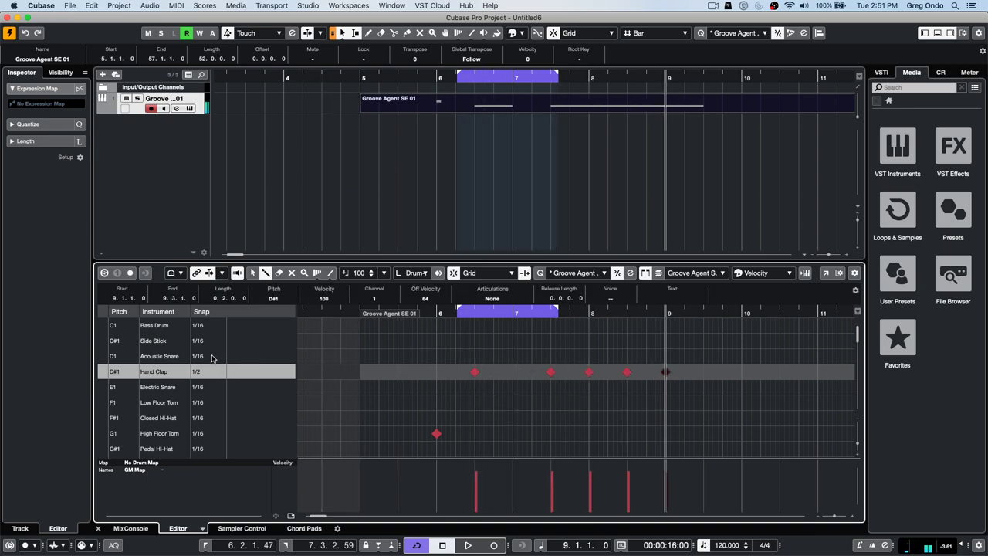
# - Give Acoustic Snare a 1/8 snap and draw snare runs across bars 5–9, with Side Stick briefly set to 1/16 Dotted
pyautogui.click(214, 358)
pyautogui.click(224, 398)
pyautogui.moveTo(542, 356); pyautogui.dragTo(705, 357)
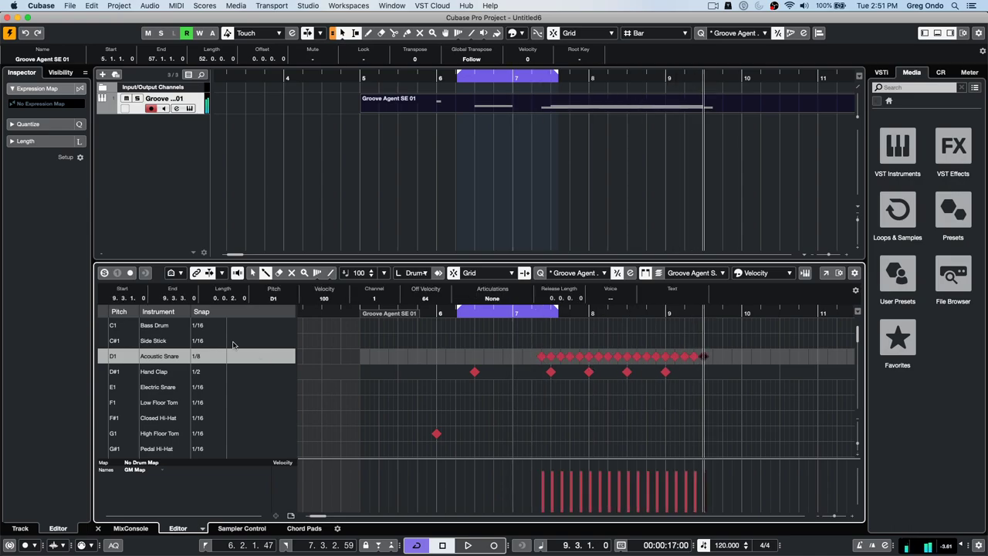
pyautogui.click(216, 344)
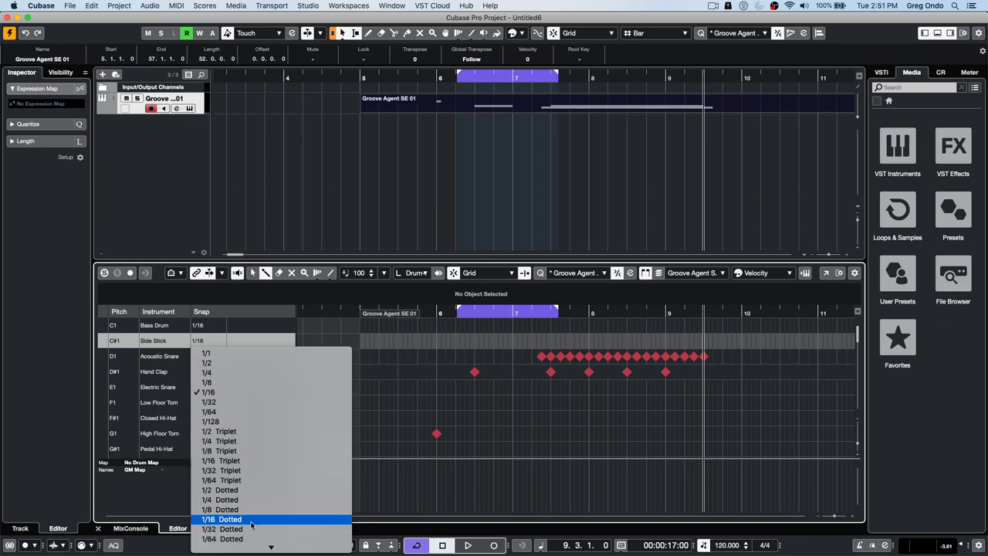
pyautogui.click(251, 520)
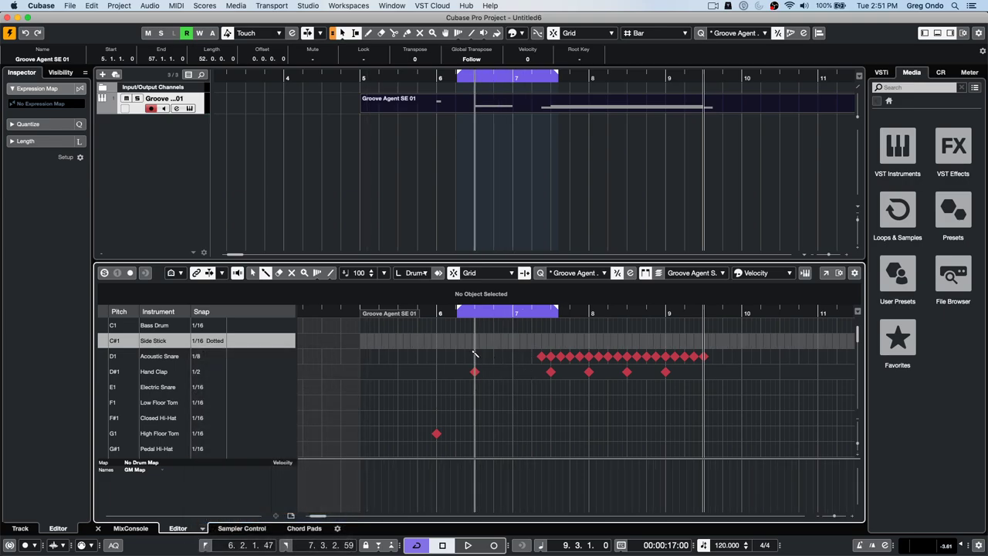
pyautogui.click(425, 356)
pyautogui.moveTo(425, 356)
pyautogui.mouseDown()
pyautogui.moveTo(514, 356)
pyautogui.moveTo(498, 341)
pyautogui.moveTo(610, 341)
pyautogui.mouseUp()
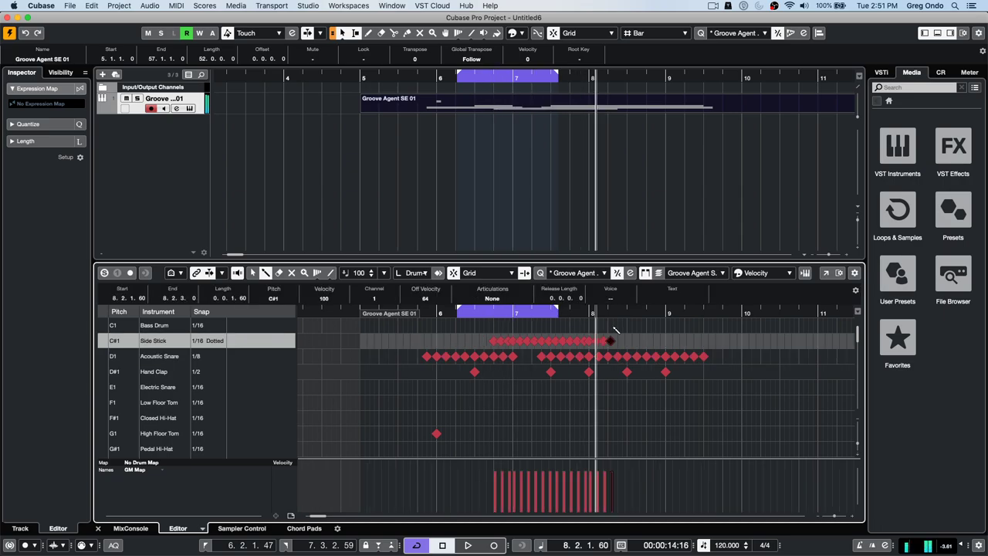
# - Set the Side Stick snap to 1/64 Dotted and draw a dense Side Stick roll at bar 5
pyautogui.click(216, 340)
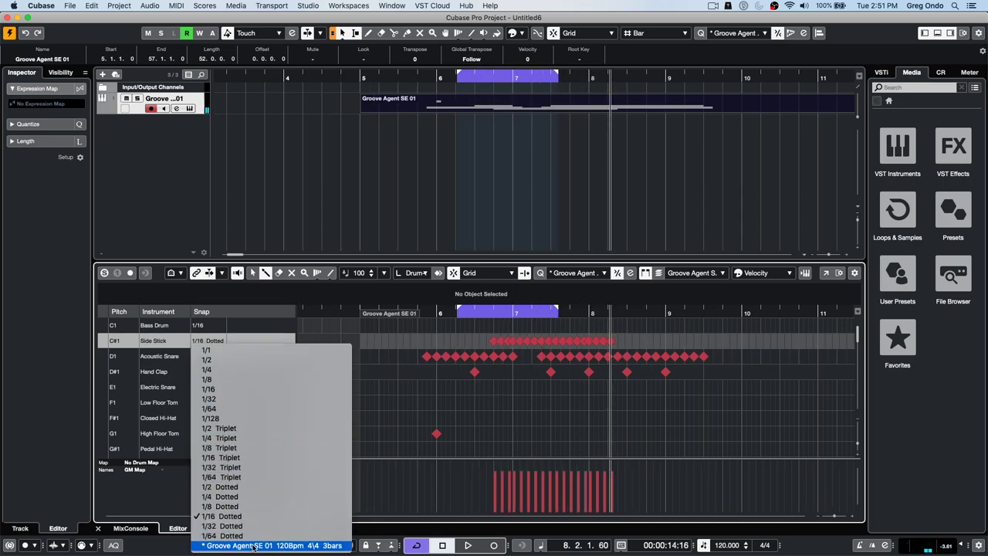
pyautogui.click(255, 535)
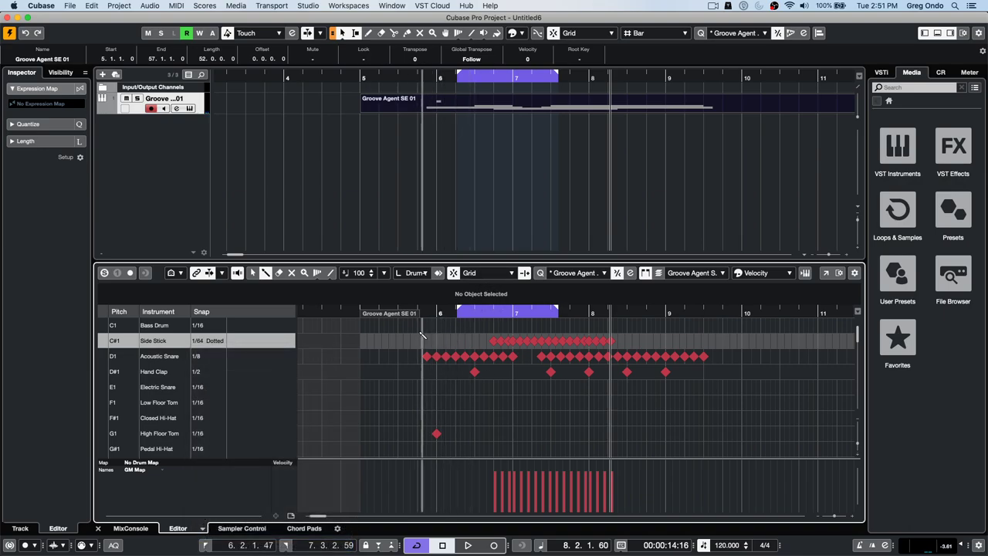
pyautogui.moveTo(364, 342); pyautogui.dragTo(387, 342)
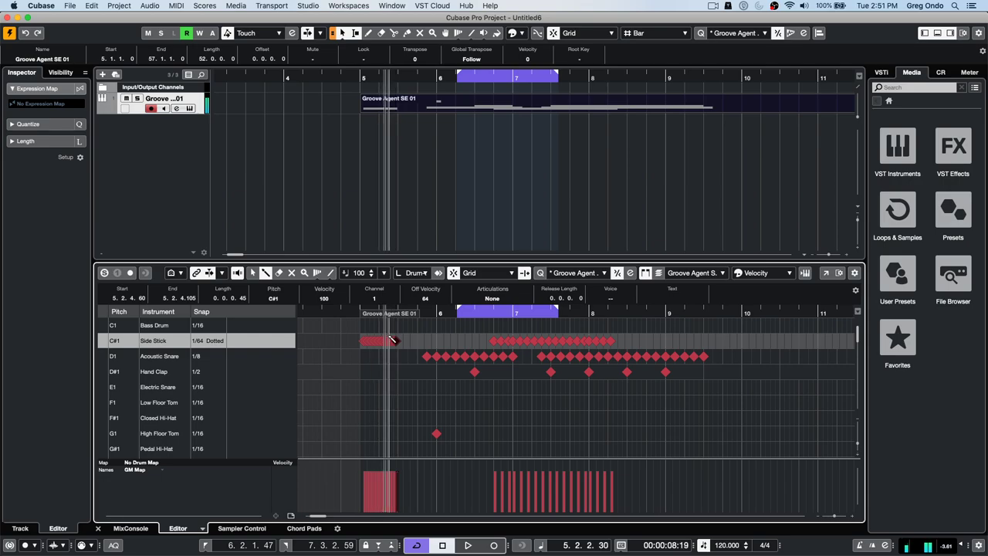
pyautogui.moveTo(354, 311); pyautogui.dragTo(258, 342)
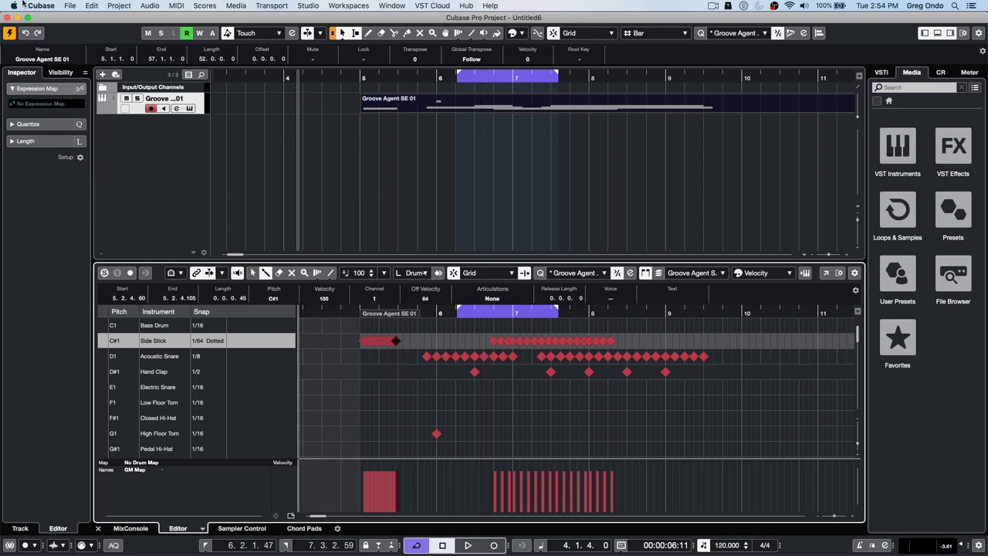
# - Check the recent projects, then review the MIDI File import destination in Preferences without changes
pyautogui.click(73, 5)
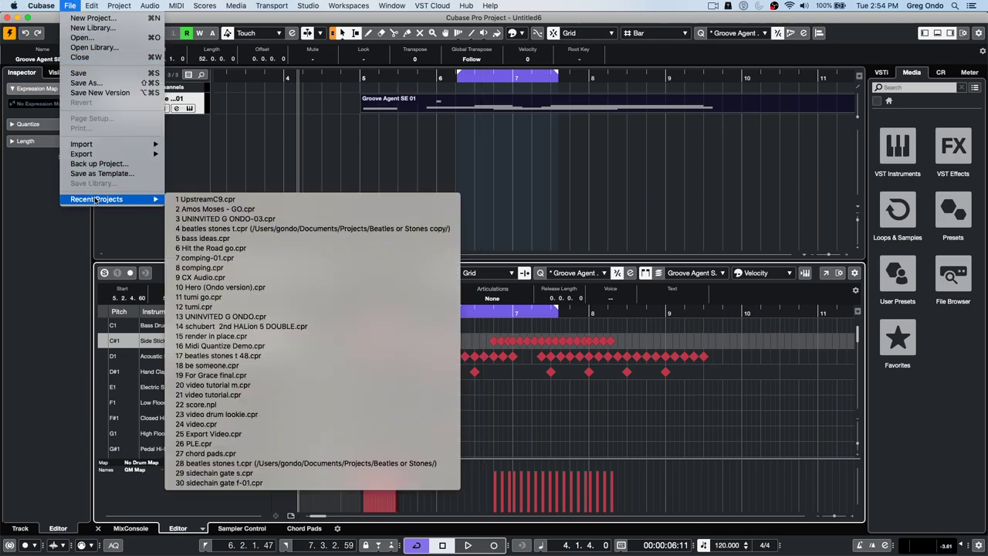
pyautogui.moveTo(42, 6)
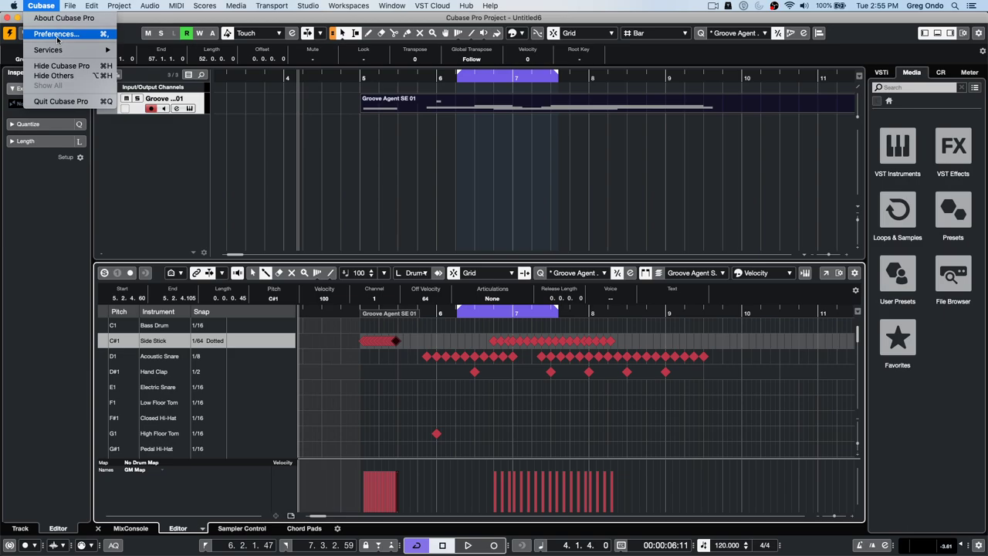
pyautogui.click(57, 35)
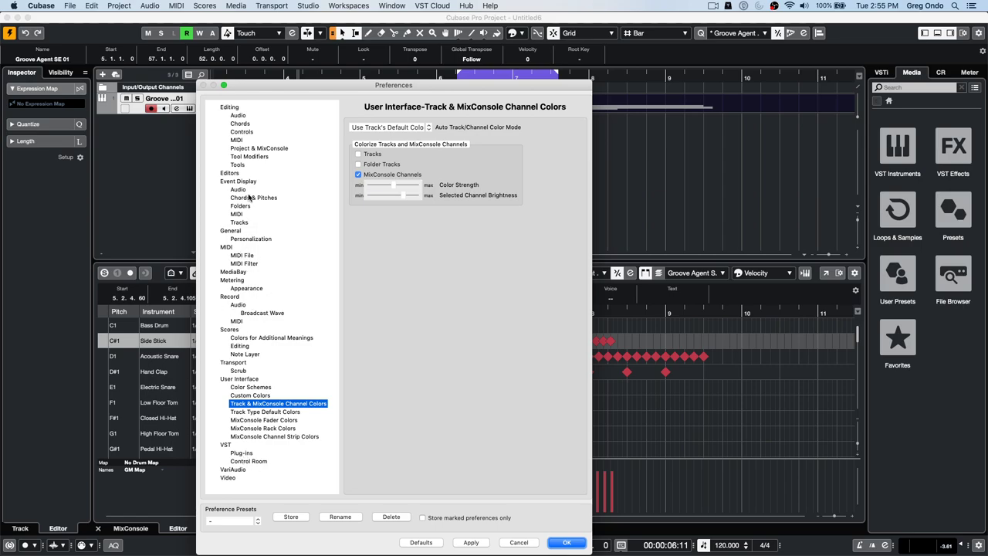
pyautogui.click(247, 255)
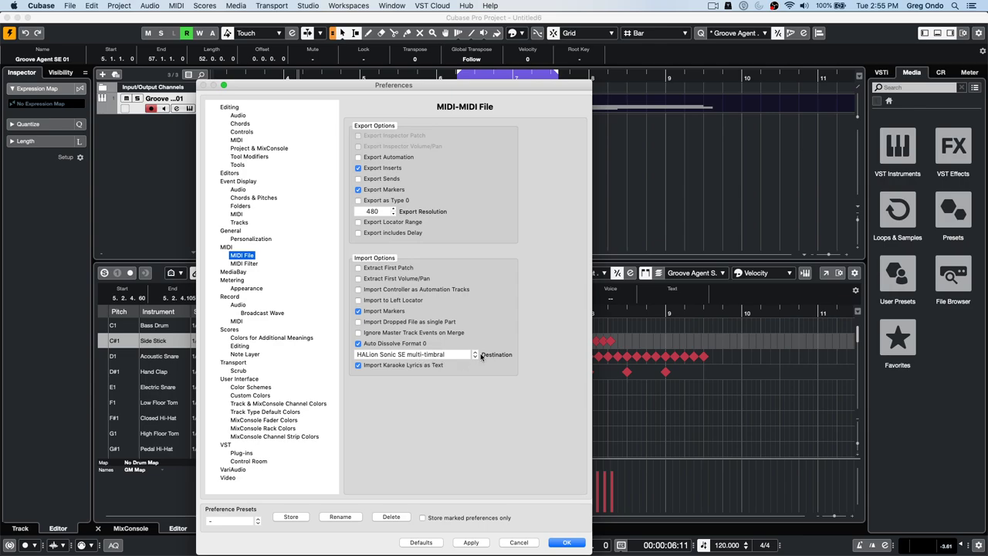
pyautogui.click(453, 357)
pyautogui.click(453, 355)
pyautogui.click(443, 355)
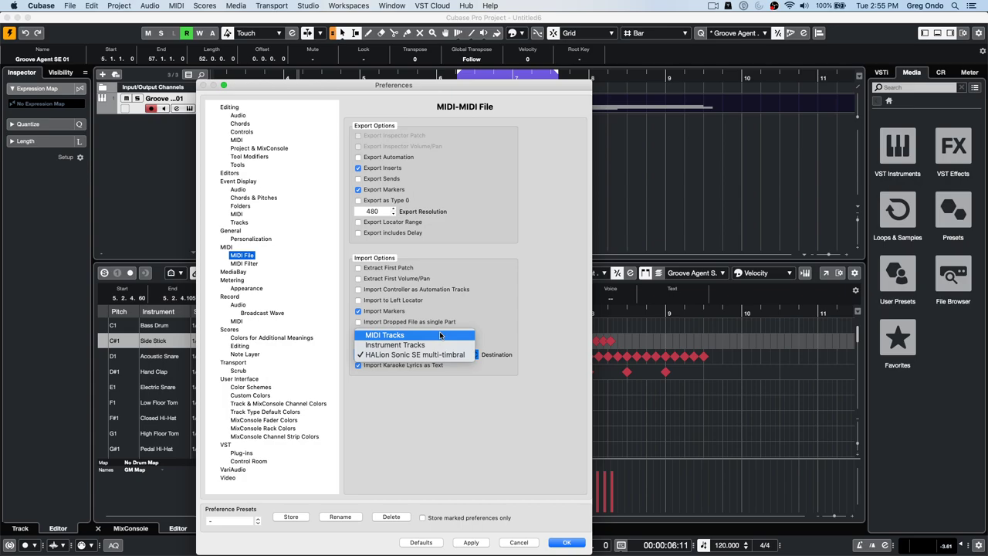
pyautogui.click(573, 543)
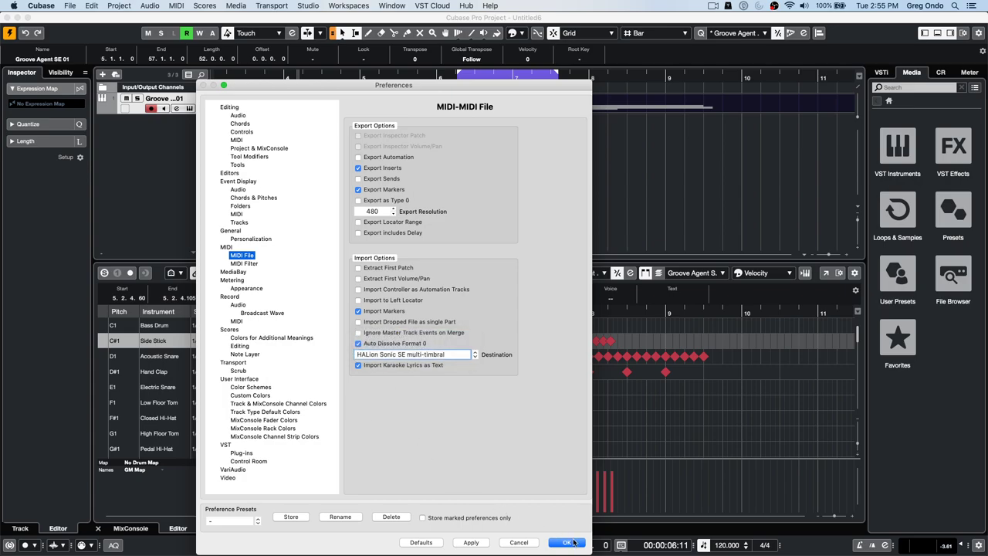
# - Add four Groove Agent SE instrument tracks, close their three plug-in windows, and show the VSTi rack
pyautogui.rightClick(162, 135)
pyautogui.click(231, 149)
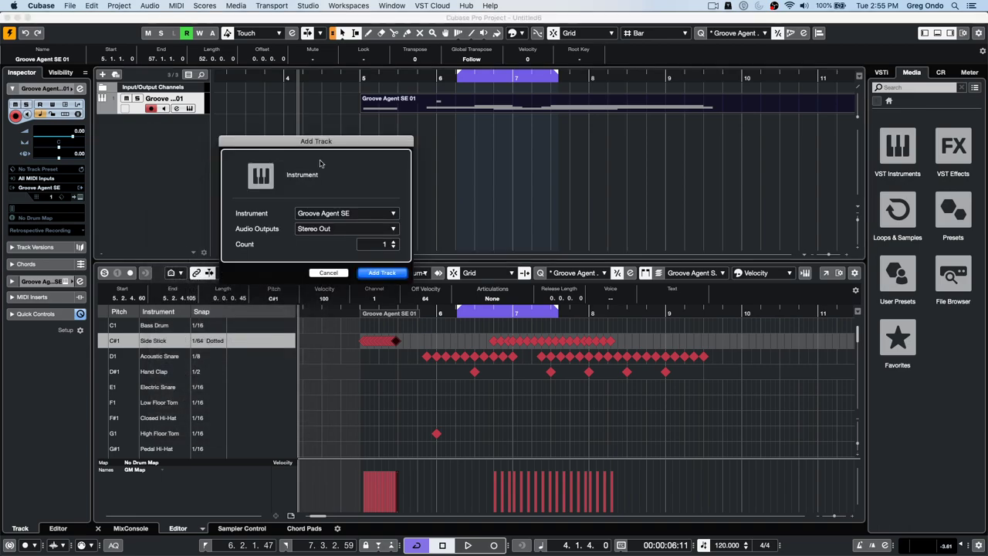
pyautogui.click(392, 243)
pyautogui.click(392, 244)
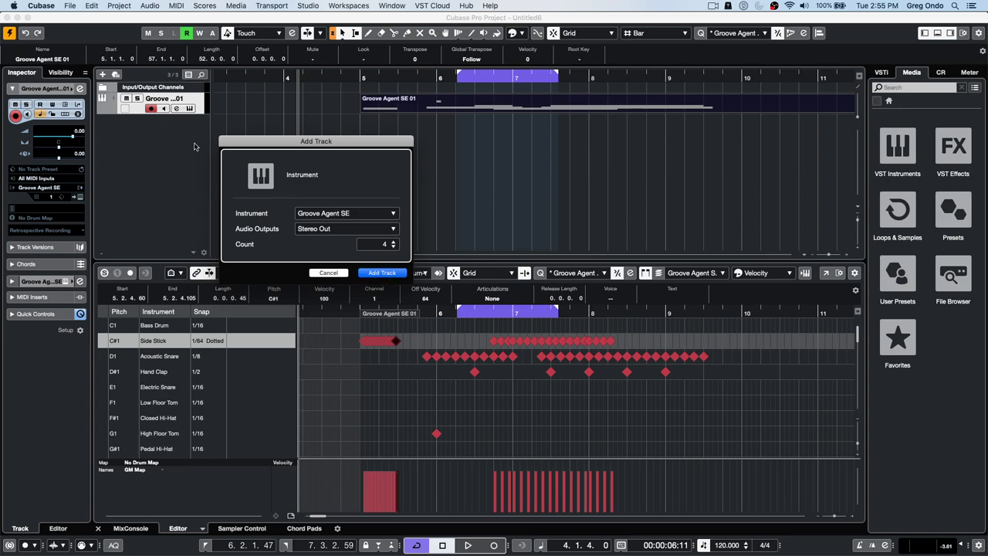
pyautogui.press('Return')
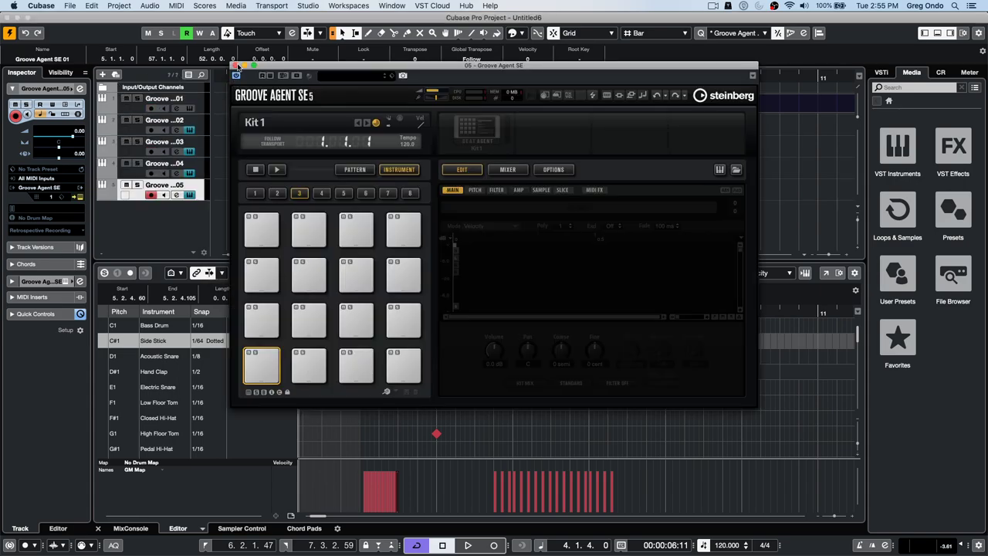
pyautogui.click(237, 66)
pyautogui.click(237, 65)
pyautogui.click(236, 66)
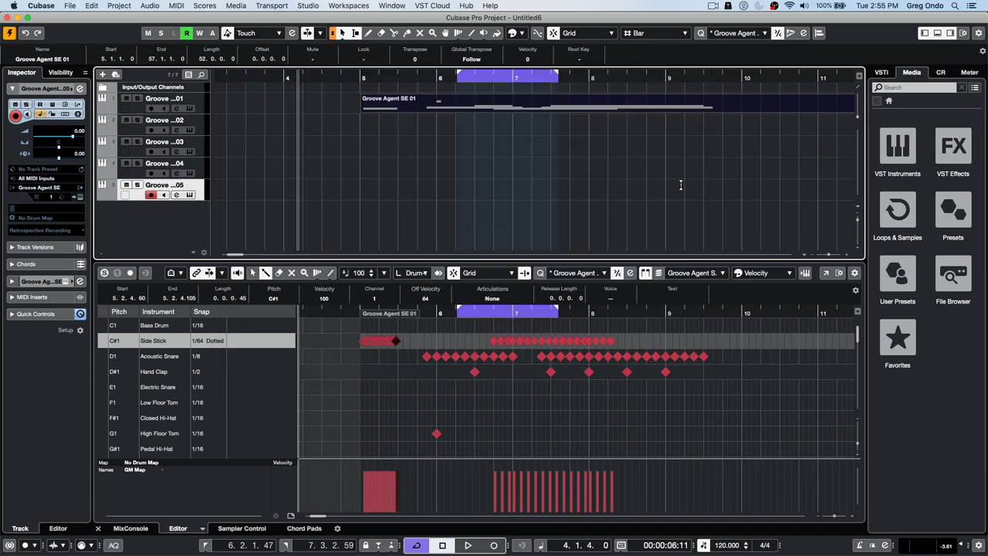
pyautogui.click(881, 72)
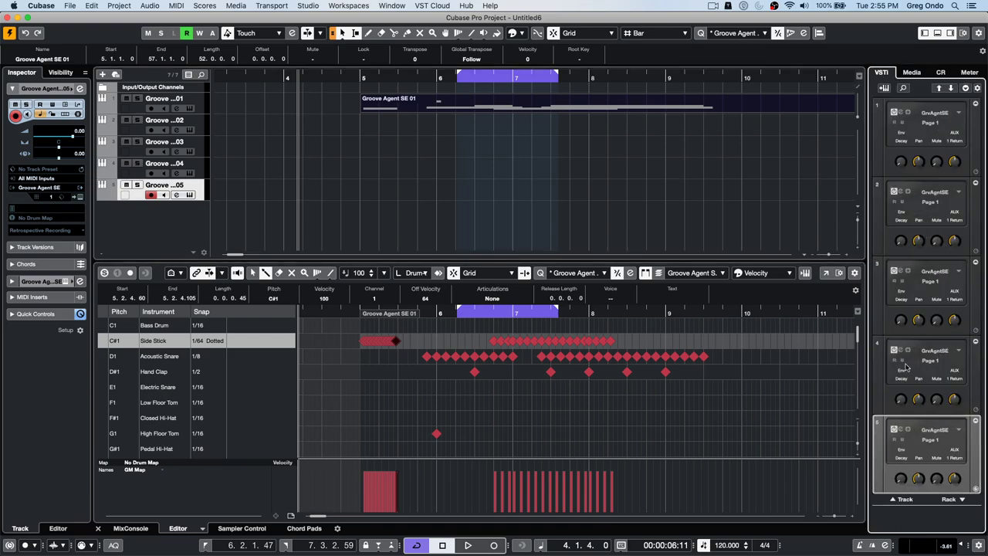
# - Remove tracks 5, 4, 3 and 2 one by one, leaving only Groove Agent SE 01
pyautogui.rightClick(136, 199)
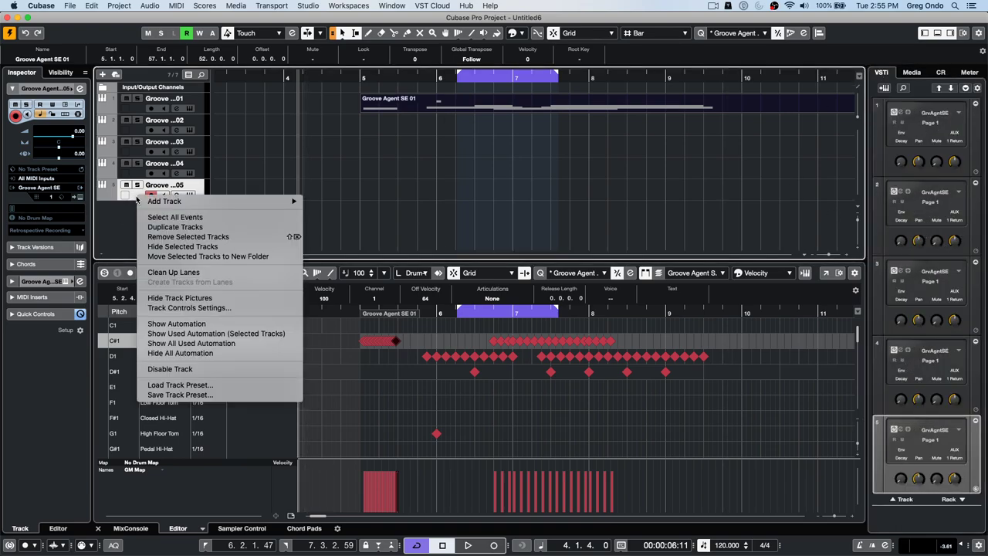
pyautogui.click(182, 236)
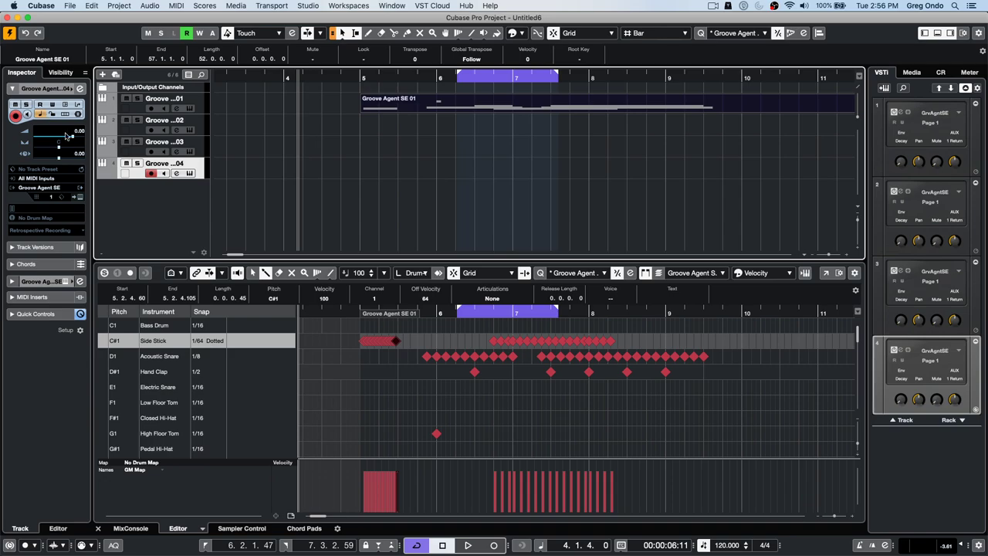
pyautogui.rightClick(143, 174)
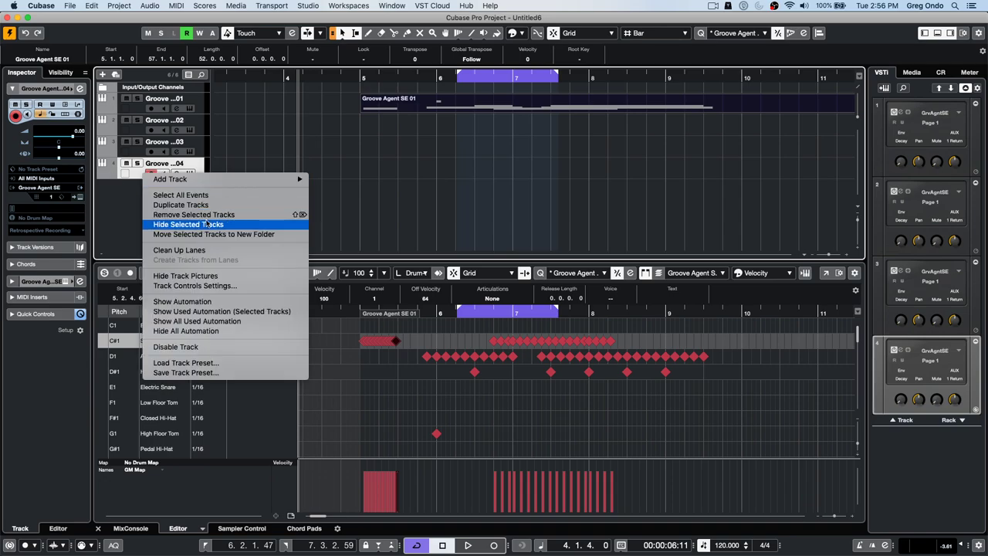
pyautogui.click(190, 164)
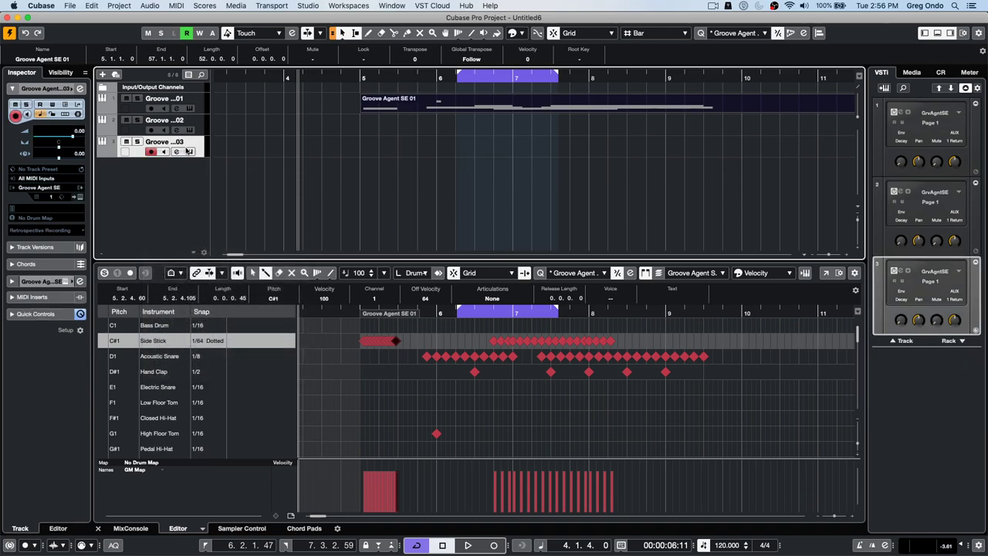
pyautogui.rightClick(194, 139)
pyautogui.click(246, 178)
pyautogui.rightClick(199, 125)
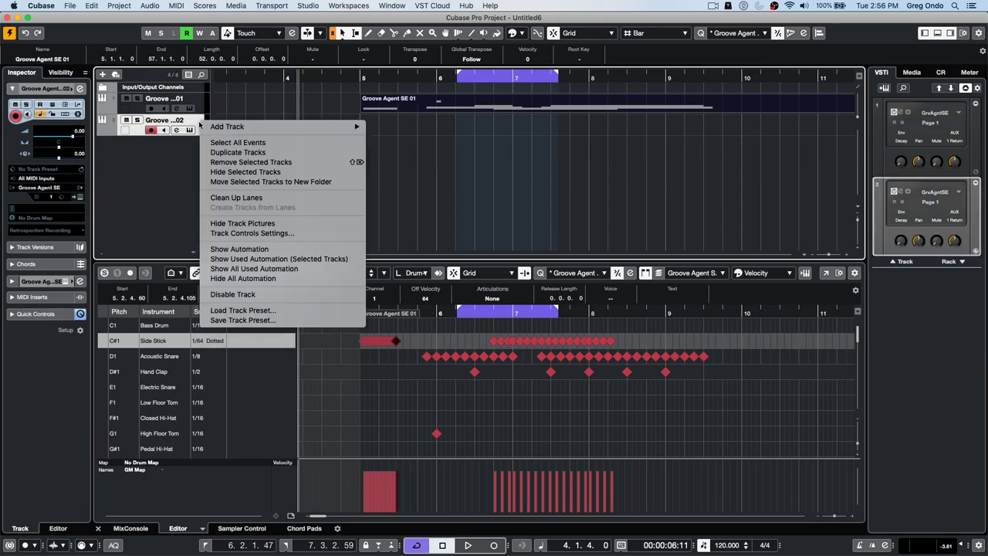
pyautogui.click(234, 163)
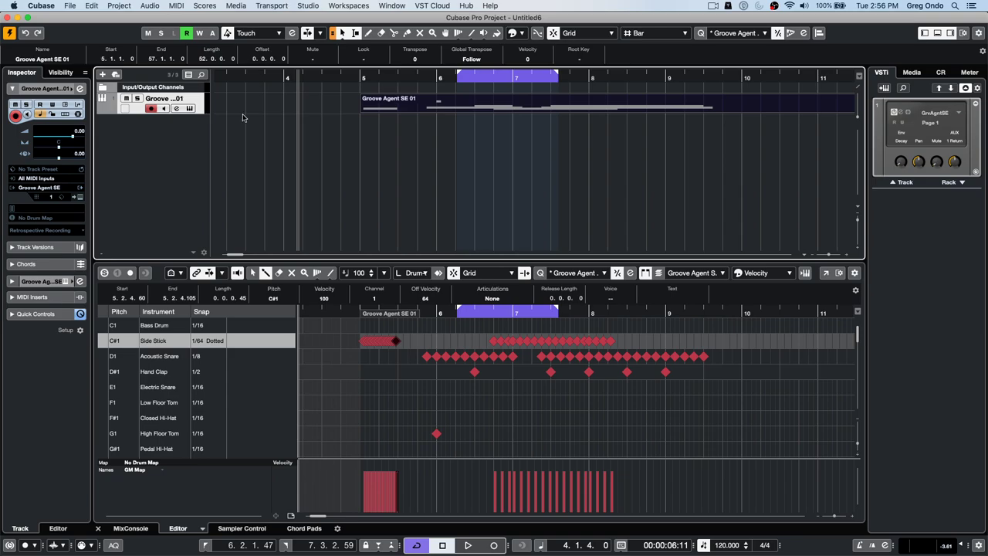
pyautogui.rightClick(205, 101)
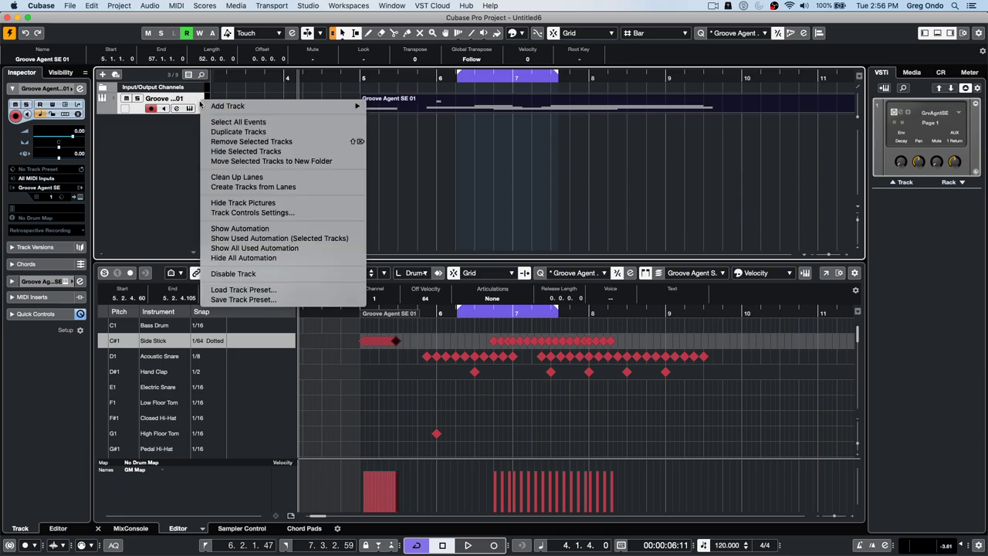
pyautogui.click(155, 172)
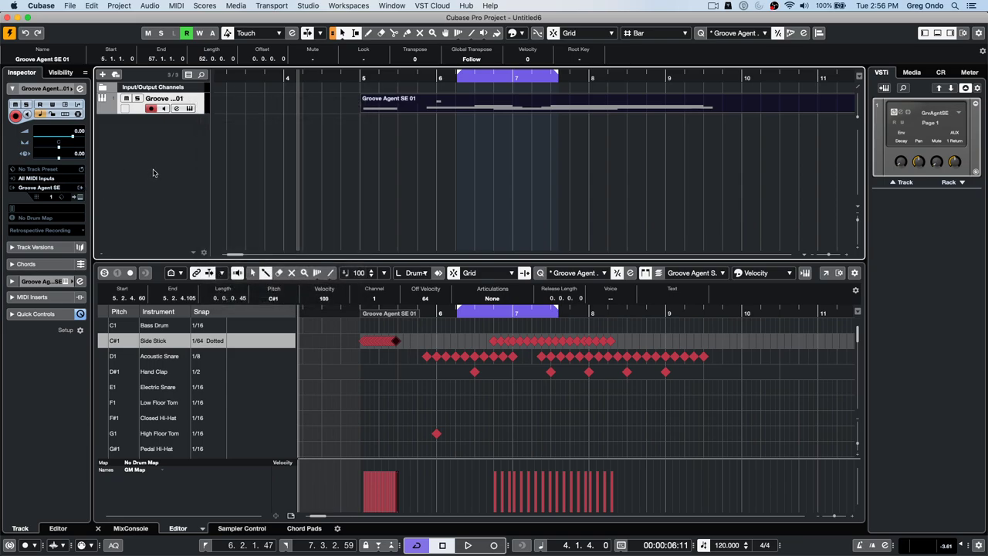
# - Create an FX channel with Delay > MultiTap Delay as its effect
pyautogui.rightClick(151, 137)
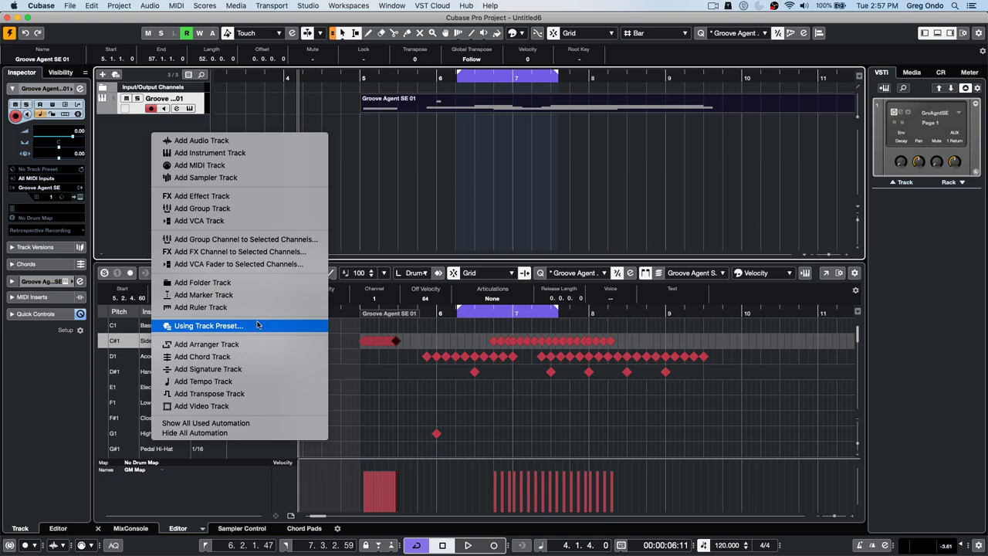
pyautogui.click(277, 252)
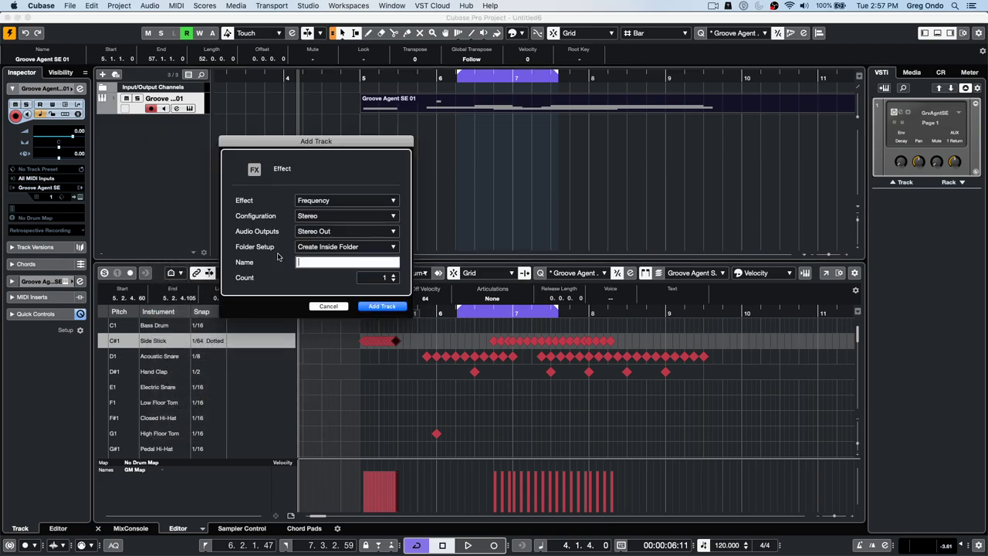
pyautogui.click(344, 201)
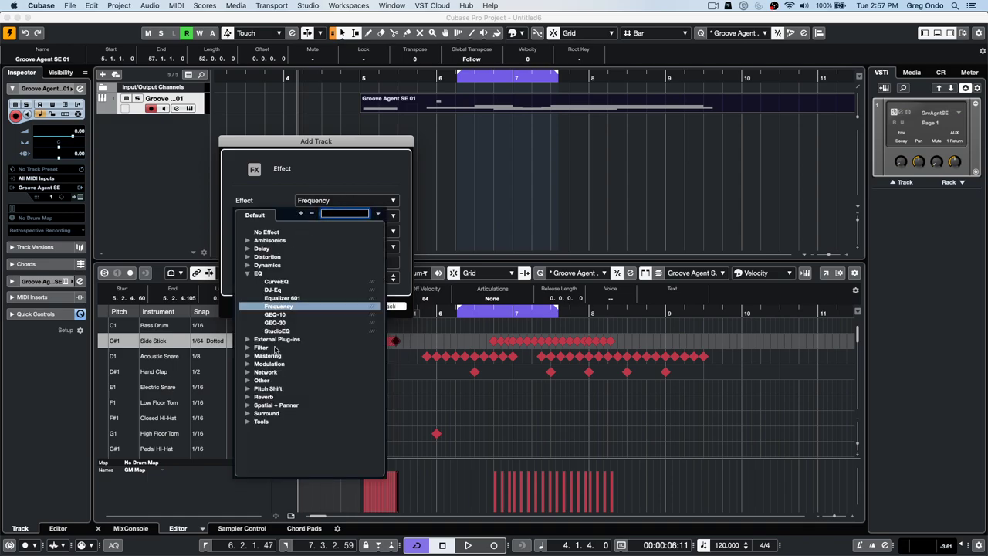
pyautogui.click(248, 250)
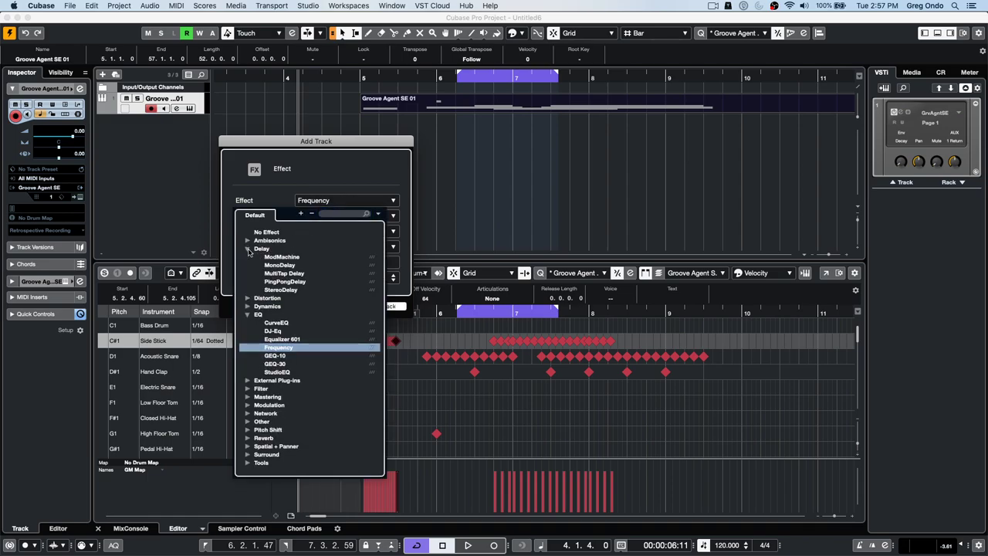
pyautogui.click(284, 274)
pyautogui.click(382, 307)
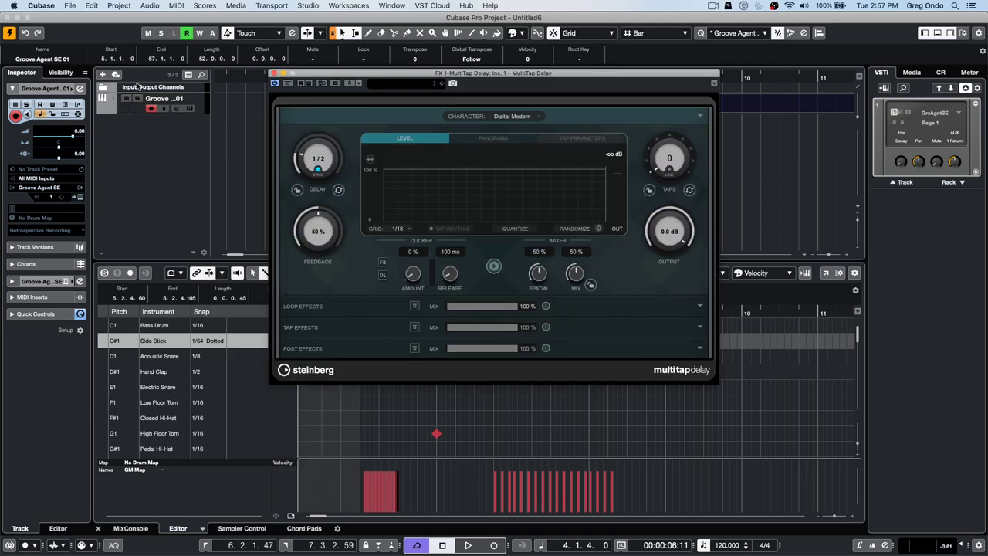
# - Move the MultiTap Delay window left, keep the Digital Modern character, and expand Loop Effects
pyautogui.moveTo(369, 79); pyautogui.dragTo(267, 85)
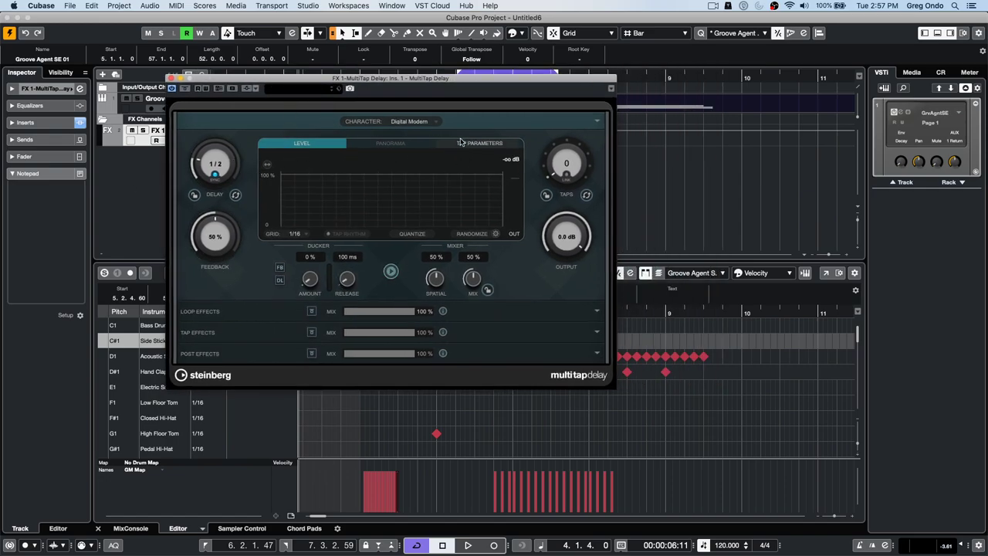
pyautogui.click(420, 124)
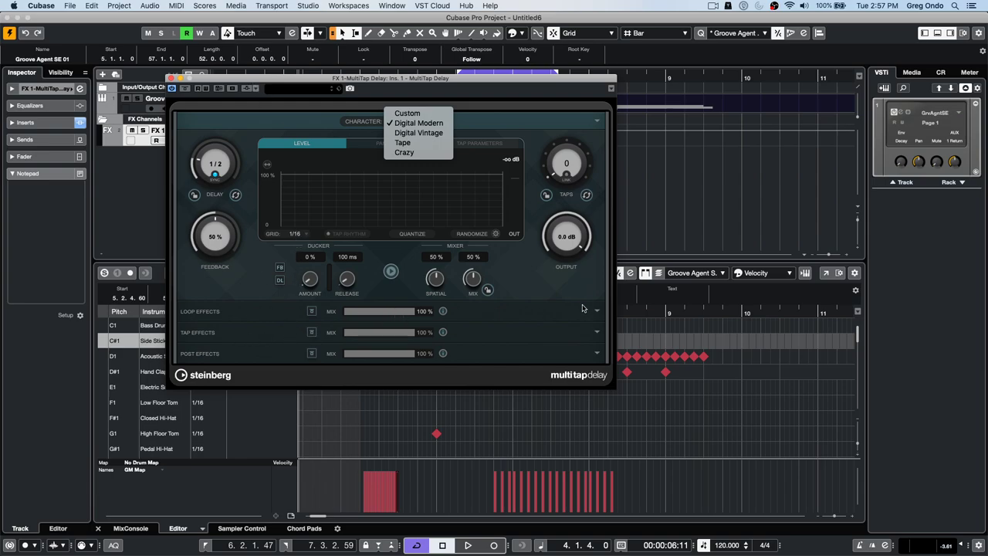
pyautogui.click(600, 311)
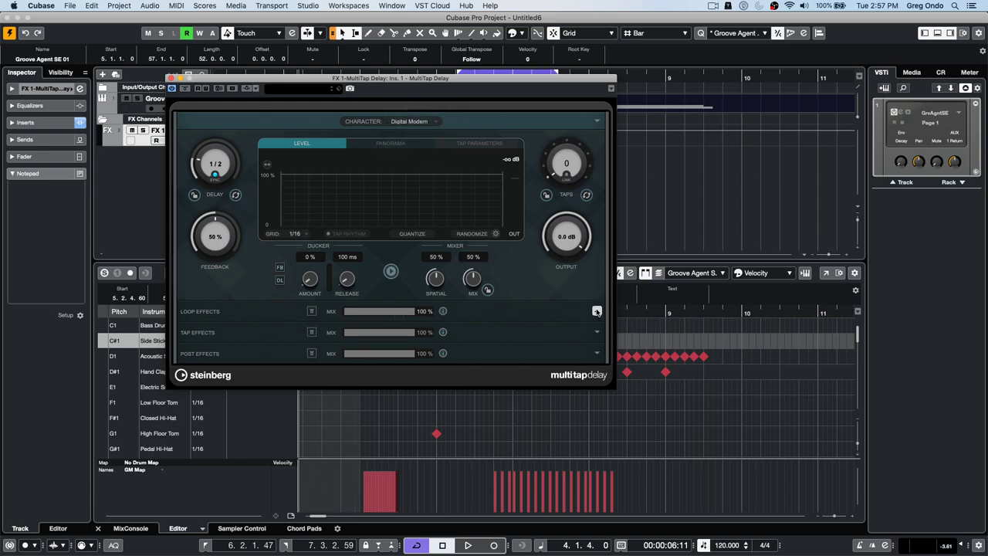
pyautogui.click(599, 311)
pyautogui.click(278, 343)
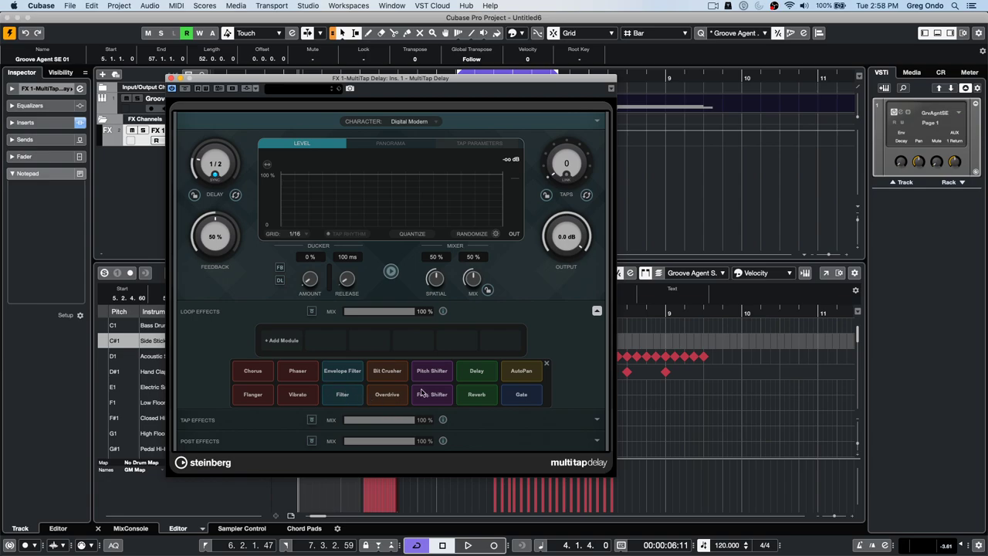
# - Add Reverb, Phaser, AutoPan and Filter loop-effect modules, then raise the delay taps to 8
pyautogui.click(484, 395)
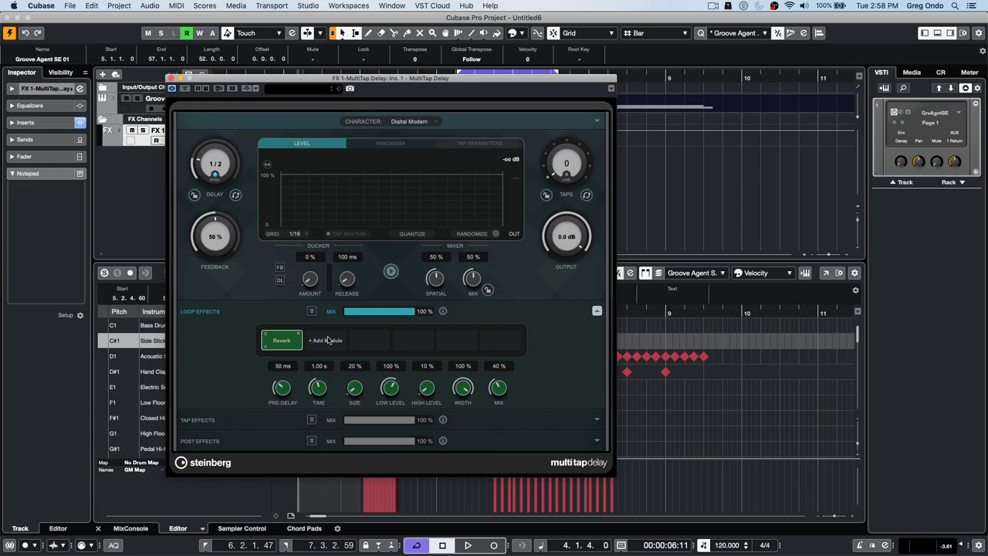
pyautogui.click(328, 340)
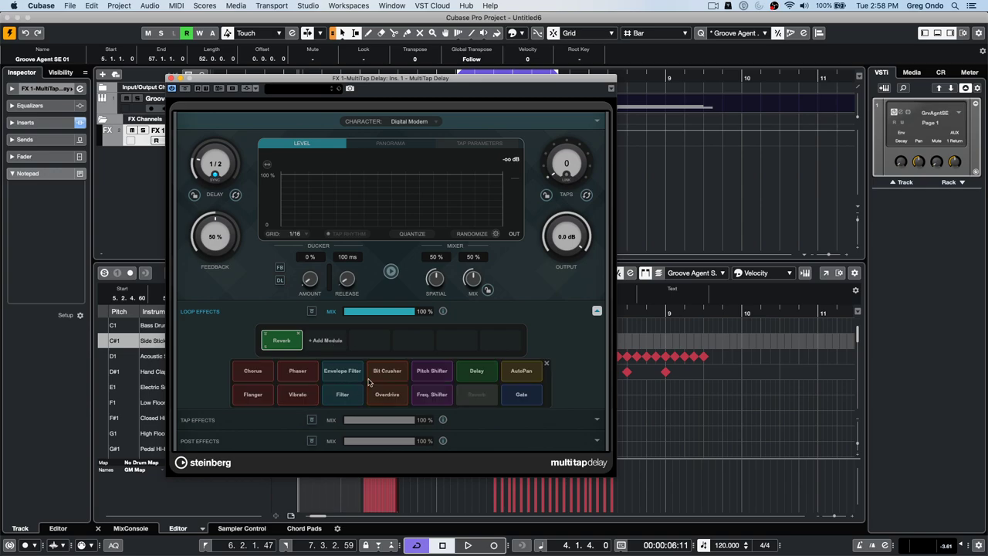
pyautogui.click(298, 372)
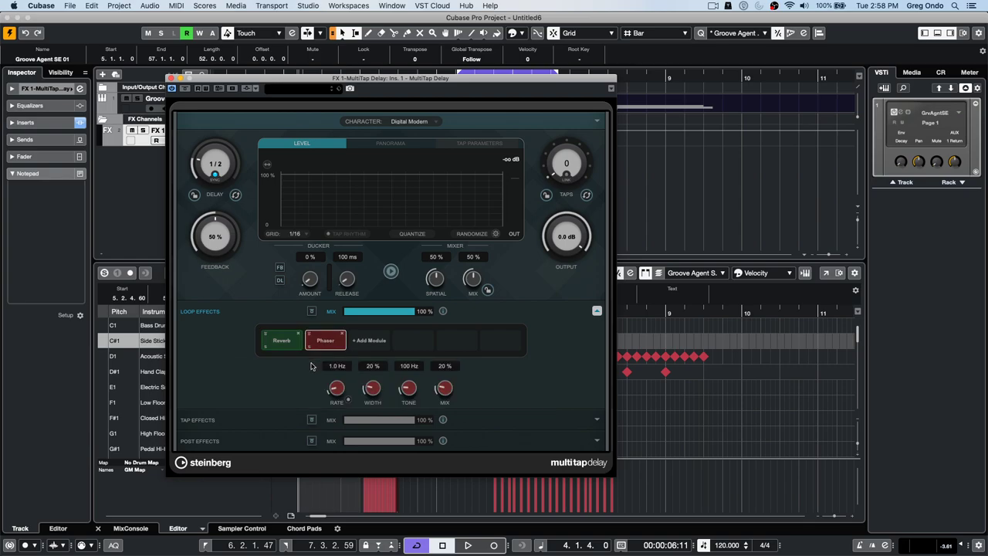
pyautogui.click(371, 343)
pyautogui.click(533, 372)
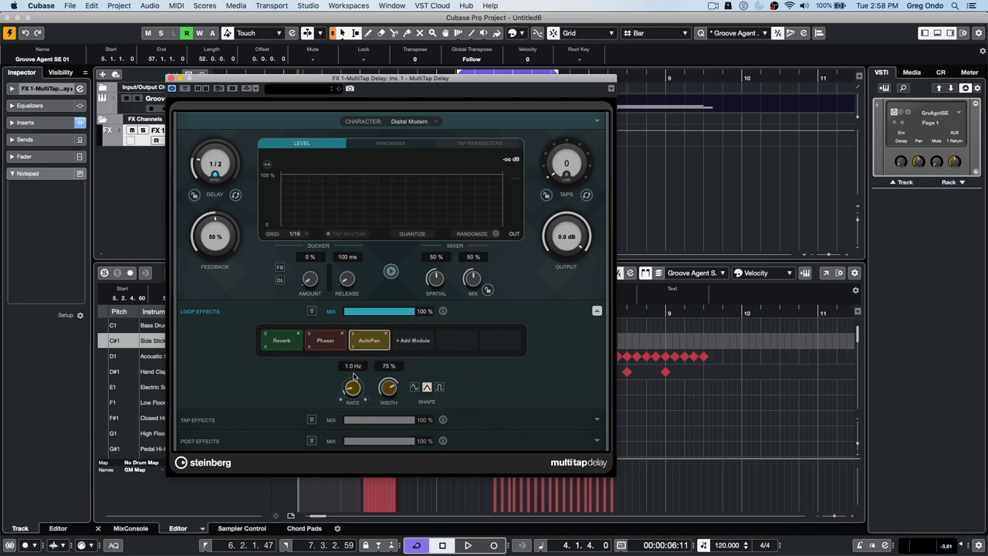
pyautogui.click(415, 343)
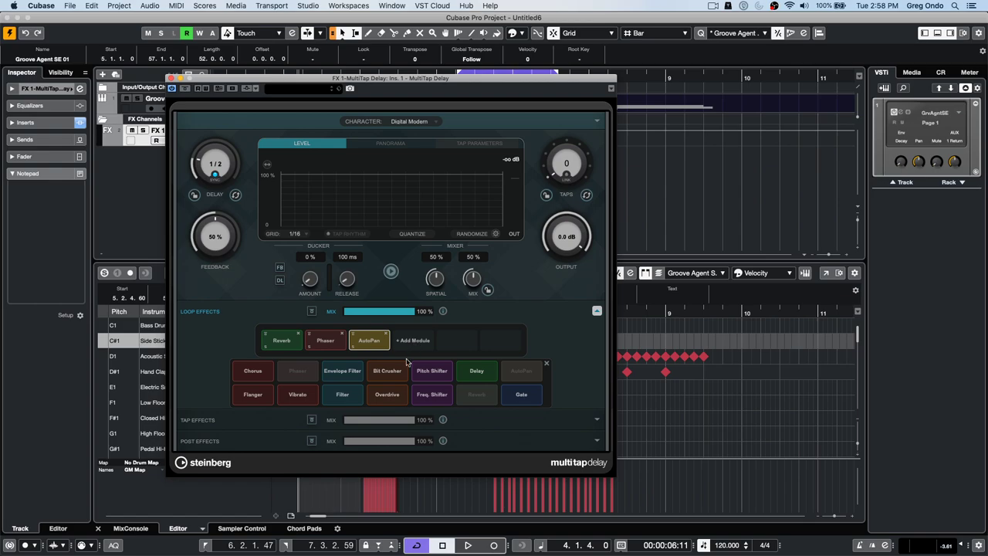
pyautogui.click(342, 397)
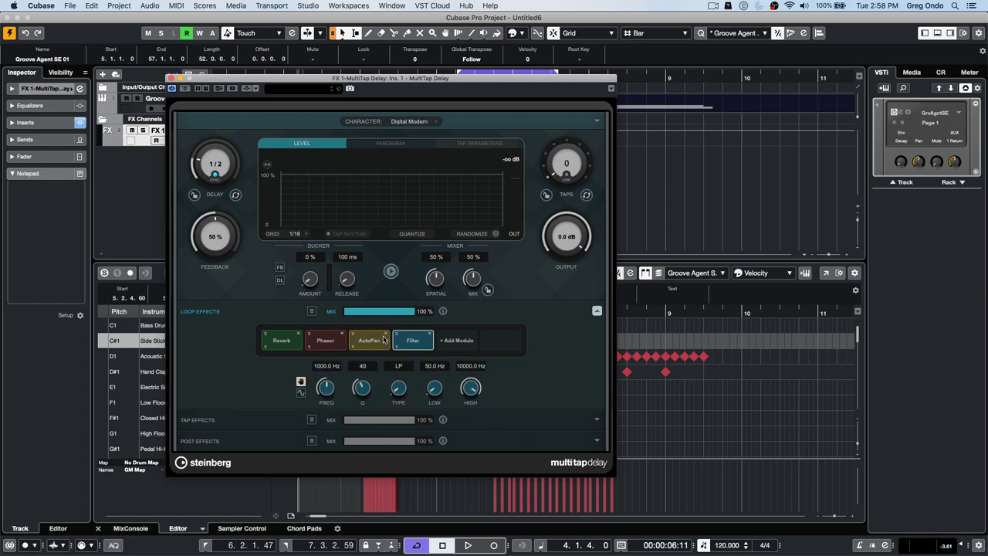
pyautogui.moveTo(559, 172); pyautogui.dragTo(577, 125)
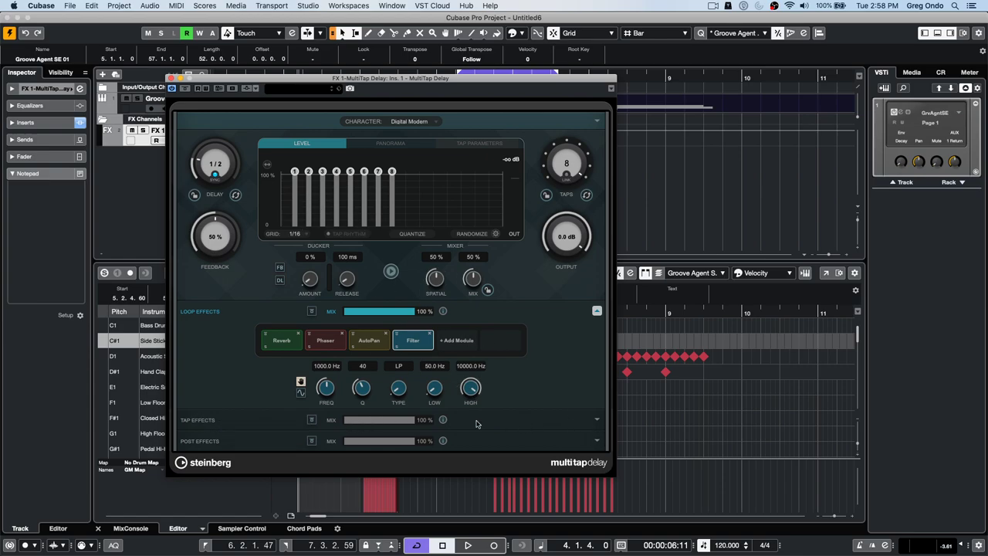
# - Expand Tap Effects and add Envelope Filter, Overdrive and Freq. Shifter modules
pyautogui.click(598, 421)
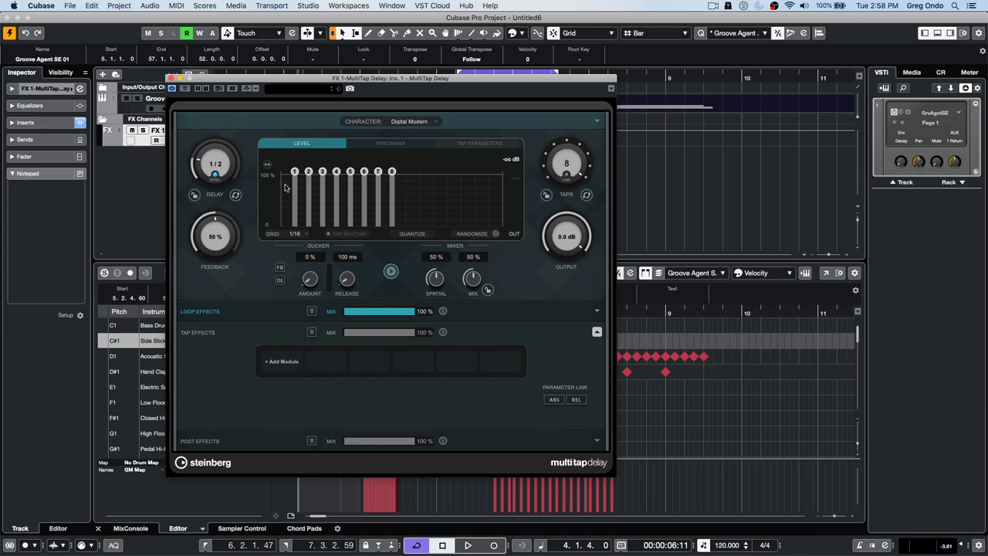
pyautogui.click(287, 363)
pyautogui.click(332, 400)
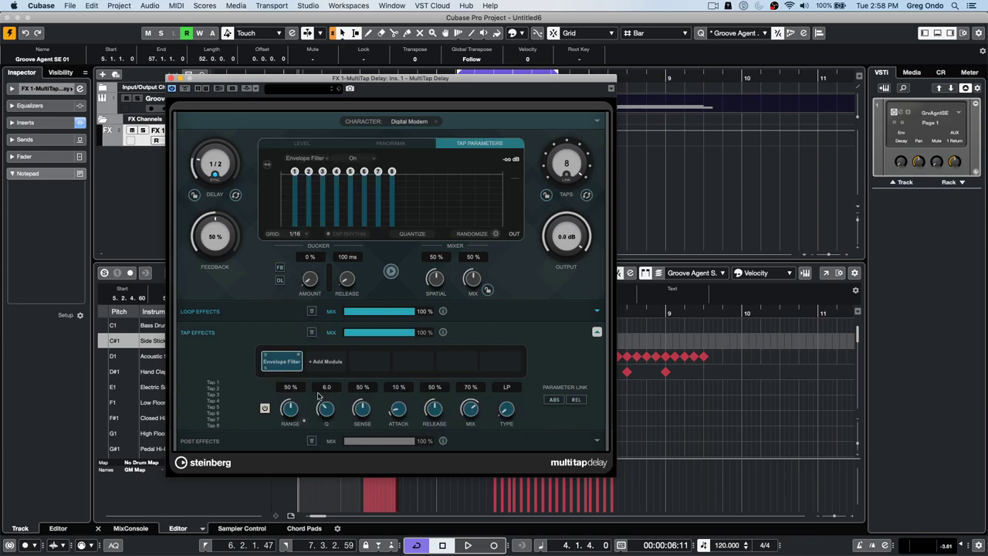
pyautogui.click(328, 363)
pyautogui.click(400, 421)
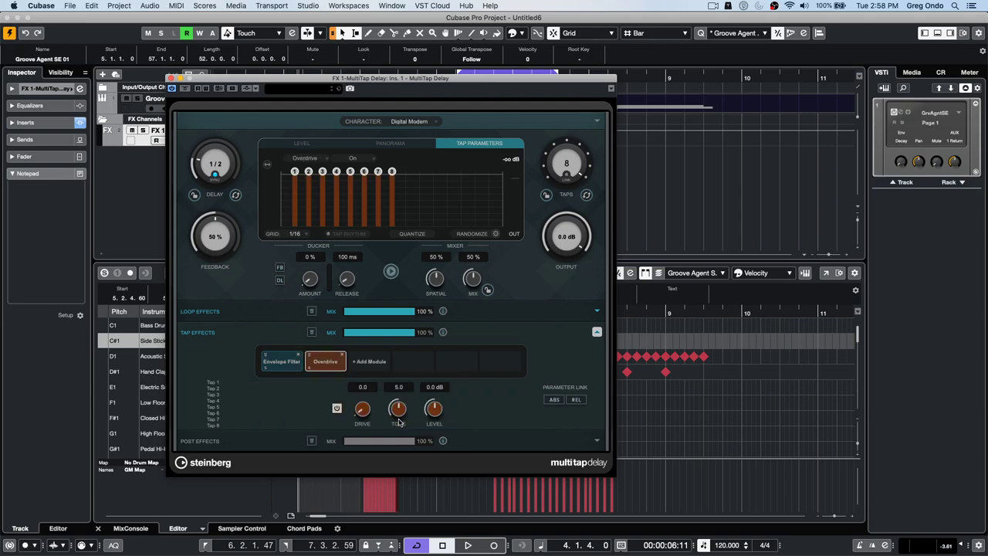
pyautogui.click(364, 364)
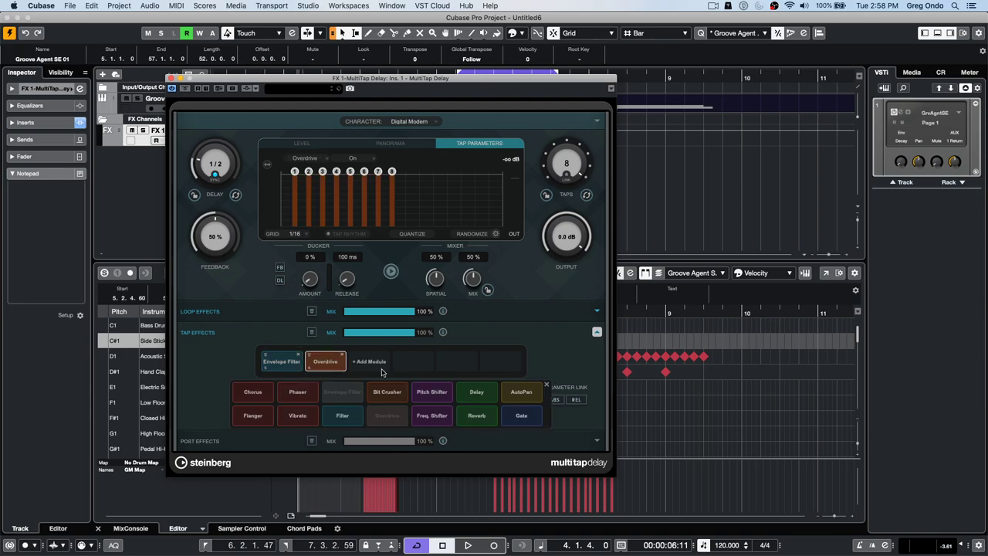
pyautogui.click(434, 417)
# - Add Vibrato, Flanger and Reverb to the tap chain, then select tap 1
pyautogui.click(419, 365)
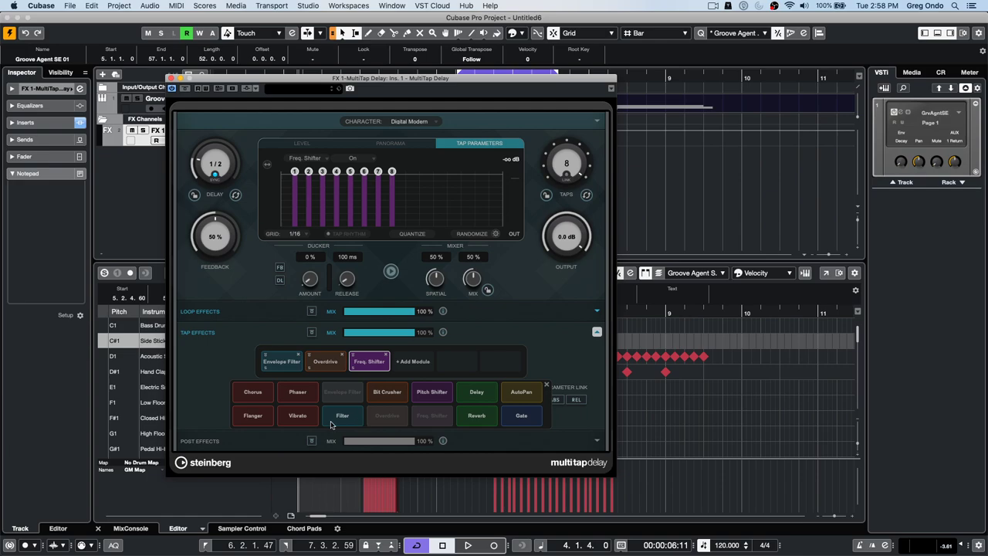
pyautogui.click(292, 417)
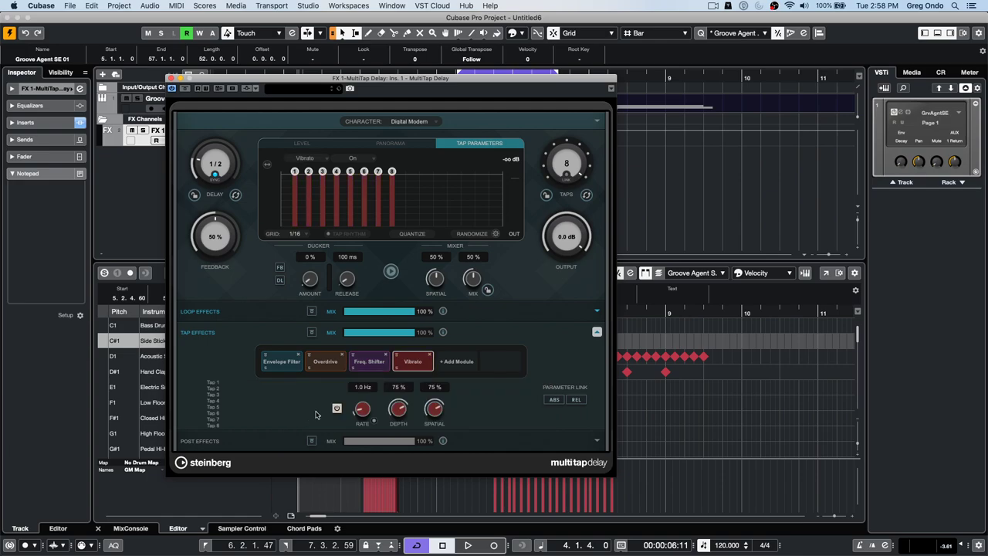
pyautogui.click(454, 365)
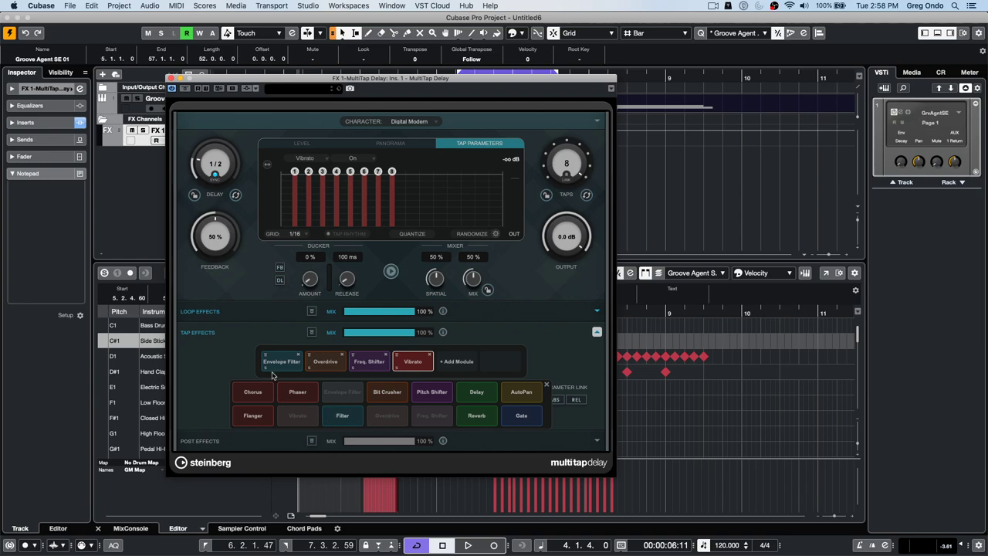
pyautogui.click(249, 418)
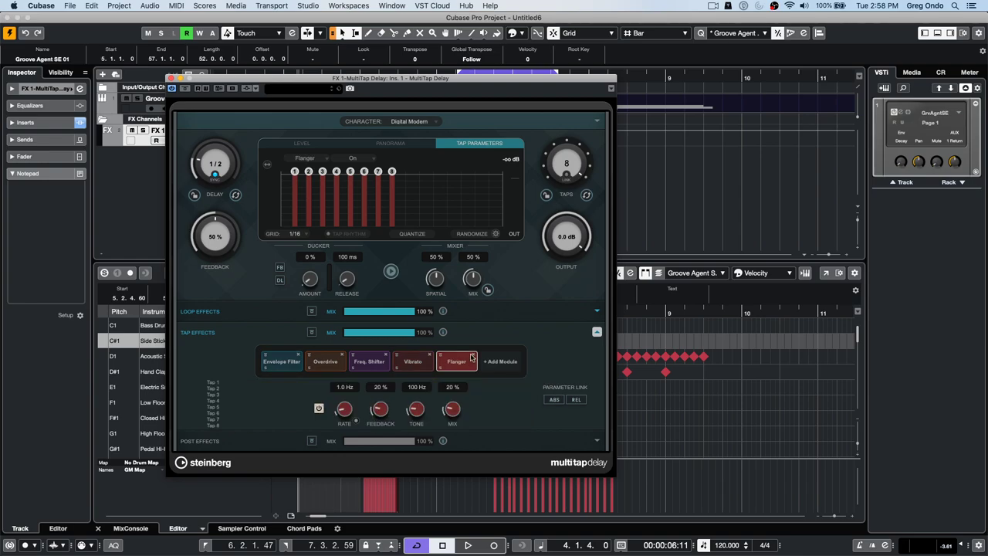
pyautogui.click(494, 361)
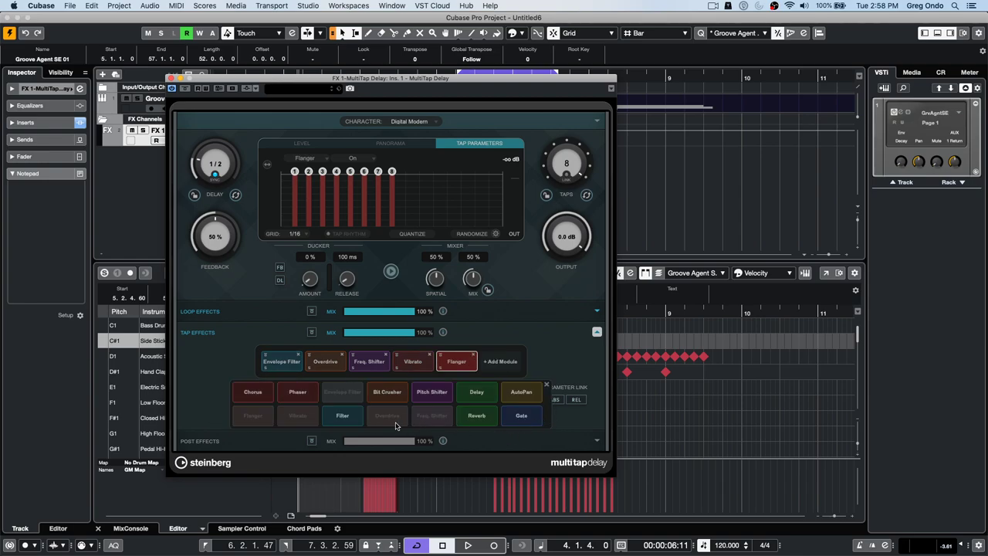
pyautogui.click(483, 415)
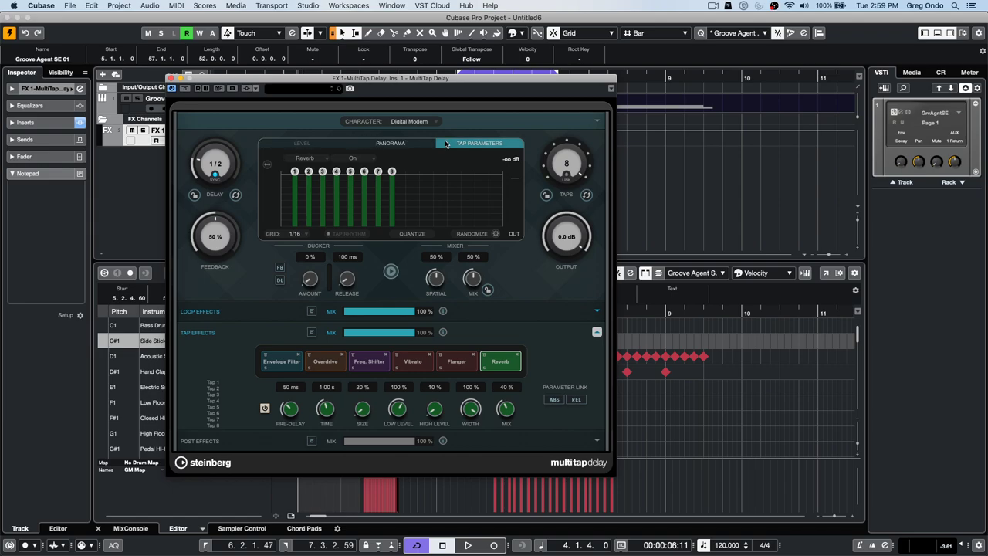
pyautogui.click(296, 173)
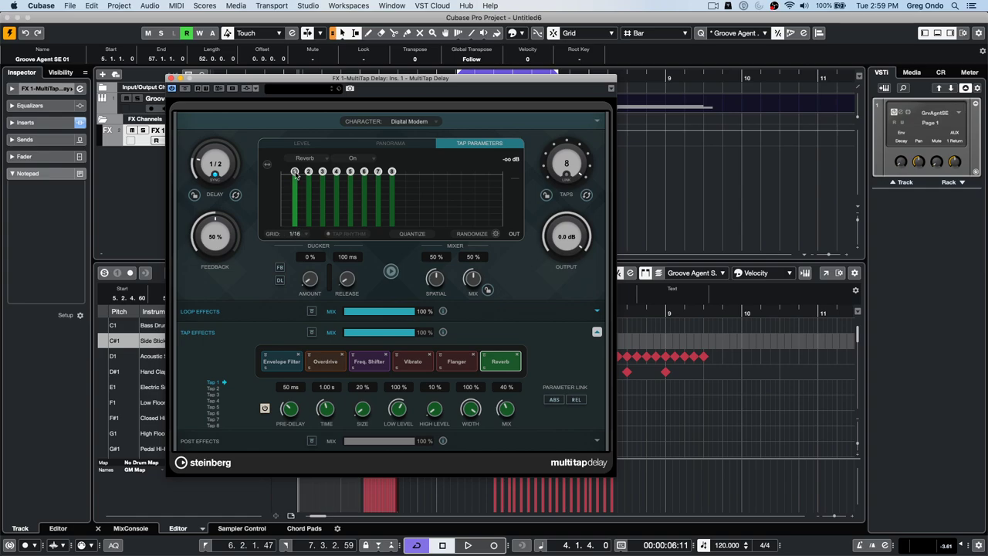
# - Turn Flanger off for the first taps and draw varying Flanger Rate values across taps
pyautogui.click(322, 160)
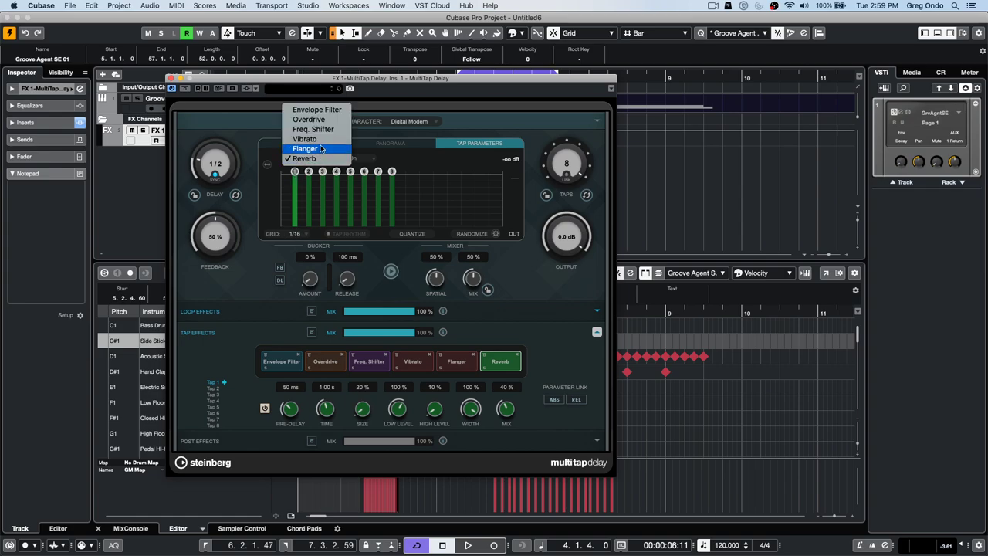
pyautogui.click(322, 148)
pyautogui.moveTo(304, 197)
pyautogui.mouseDown()
pyautogui.moveTo(301, 214)
pyautogui.moveTo(309, 213)
pyautogui.mouseUp()
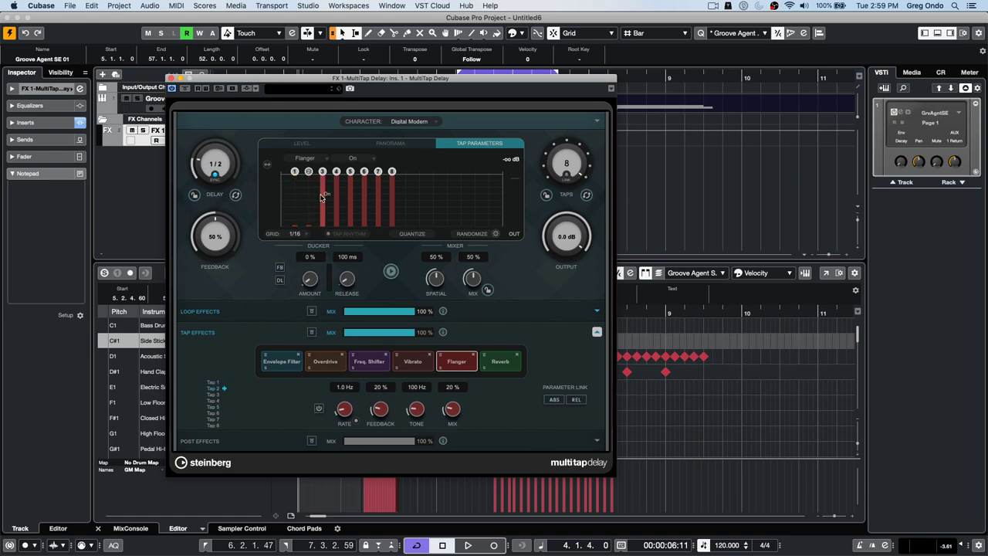
pyautogui.click(370, 161)
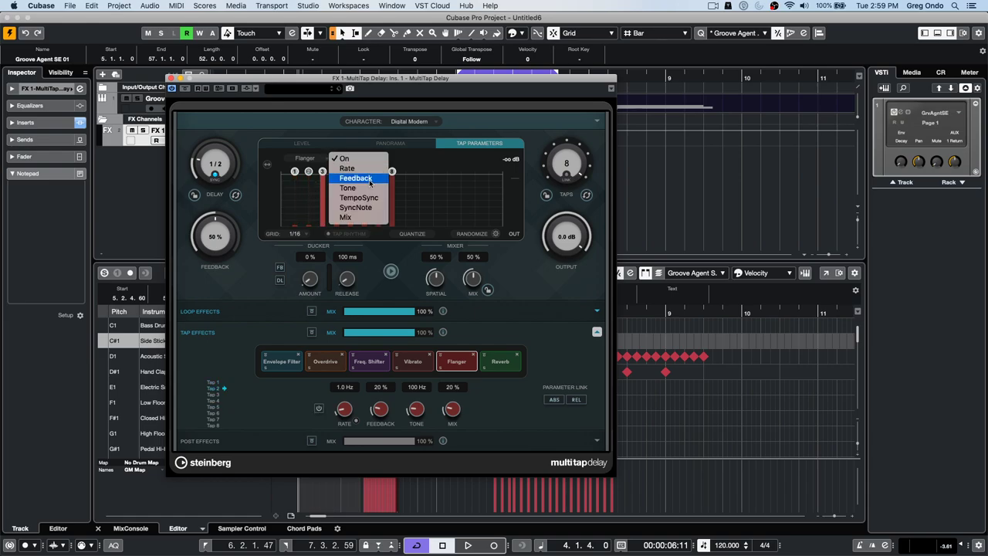
pyautogui.click(370, 169)
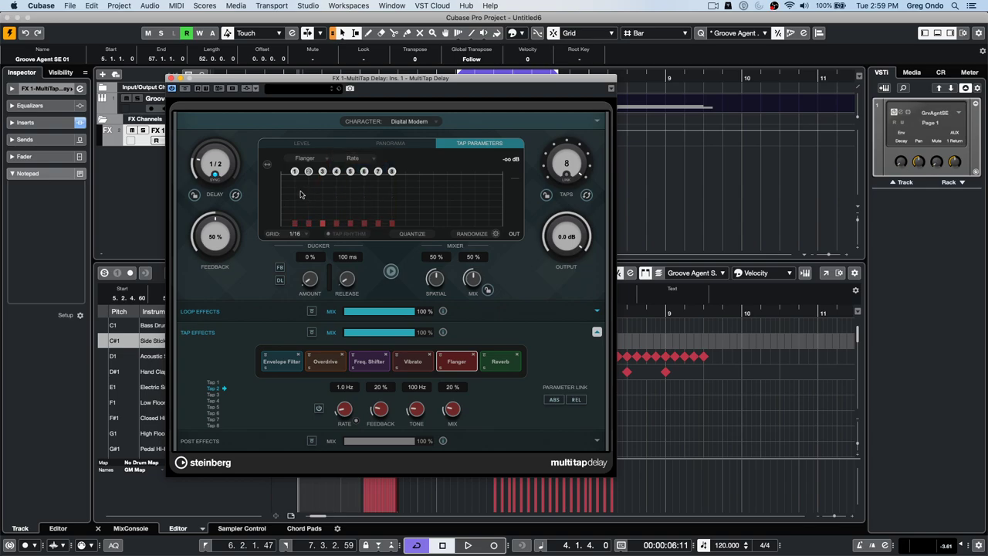
pyautogui.moveTo(344, 209); pyautogui.dragTo(394, 185)
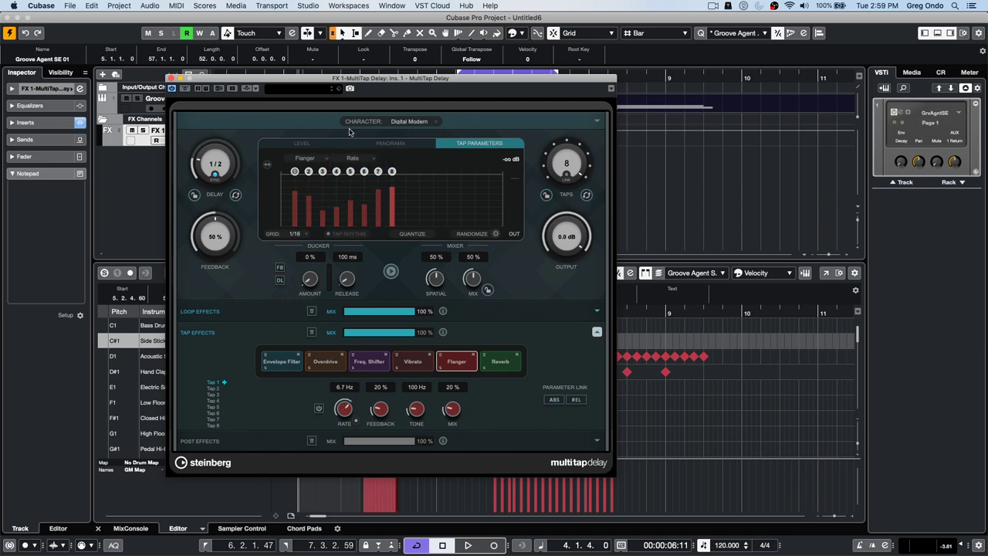
# - Switch Reverb off for taps 1 and 2 and raise Reverb Size on the middle taps
pyautogui.click(307, 159)
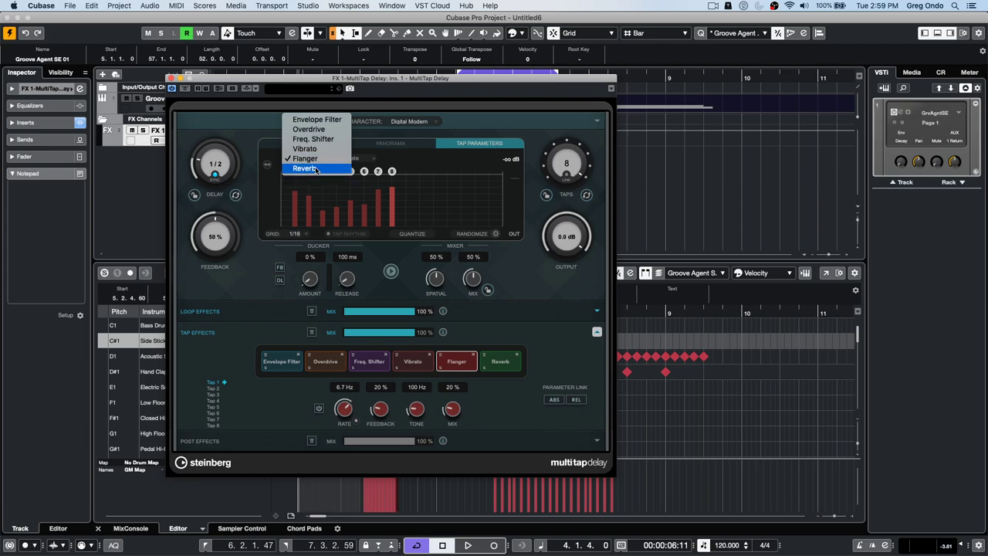
pyautogui.click(305, 170)
pyautogui.click(295, 205)
pyautogui.click(309, 205)
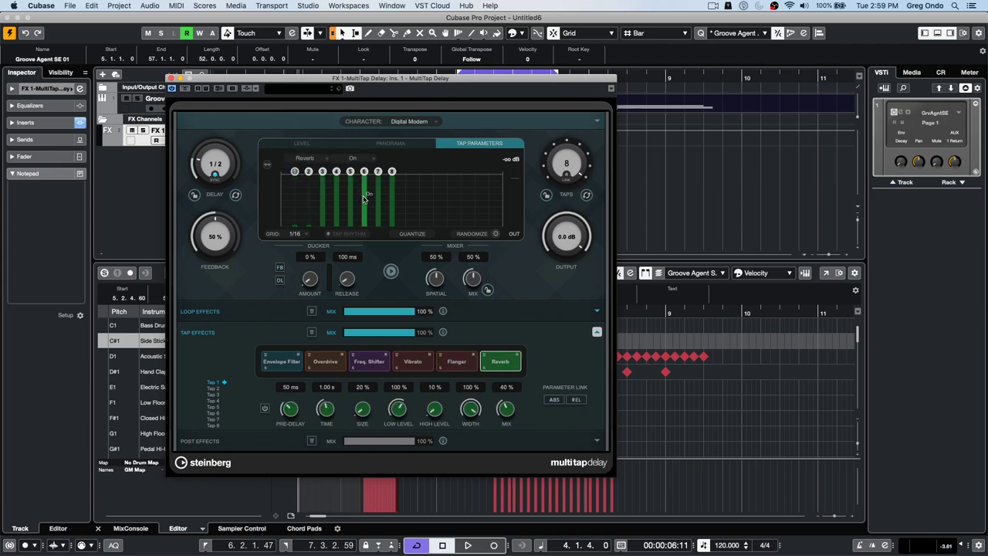
pyautogui.click(353, 159)
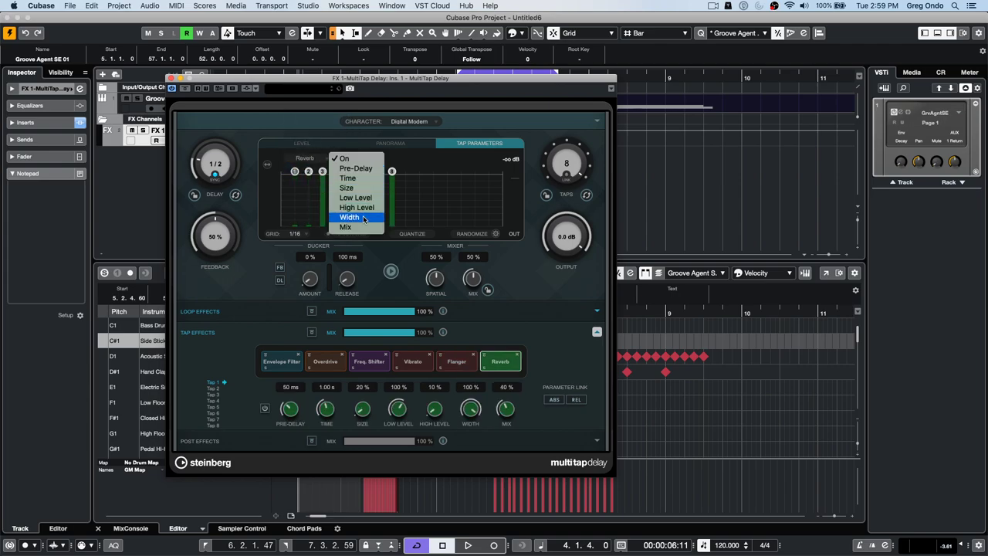
pyautogui.click(347, 188)
pyautogui.moveTo(309, 223)
pyautogui.mouseDown()
pyautogui.moveTo(313, 204)
pyautogui.moveTo(343, 184)
pyautogui.moveTo(396, 221)
pyautogui.mouseUp()
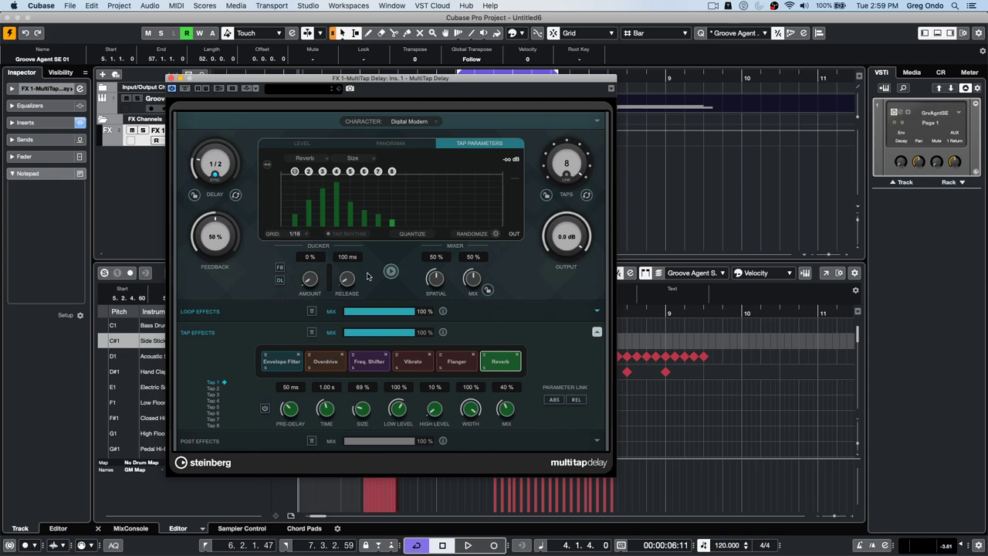
# - Draw Reverb Low Level as a descending slope and shape Reverb Width into a V curve
pyautogui.click(360, 159)
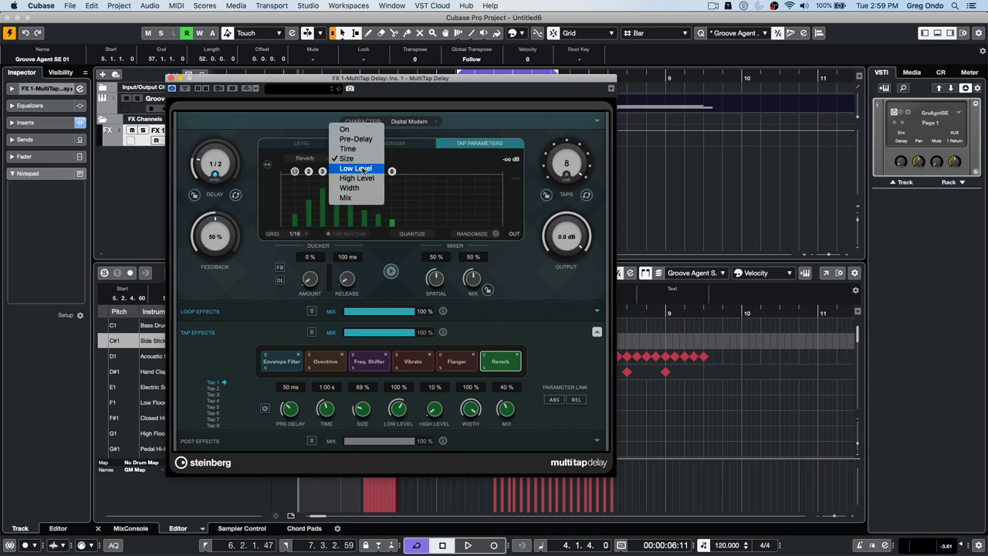
pyautogui.click(363, 171)
pyautogui.moveTo(297, 186); pyautogui.dragTo(401, 215)
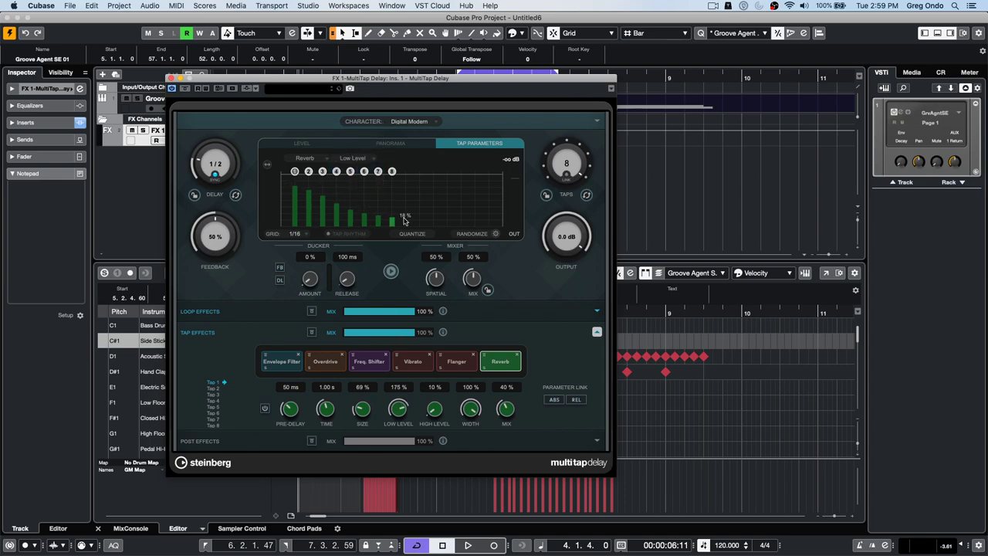
pyautogui.click(361, 159)
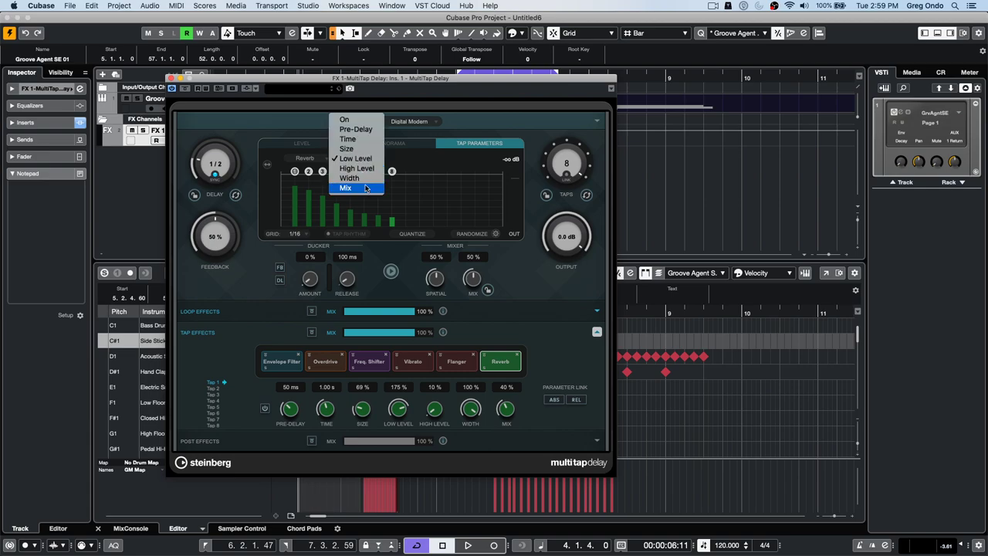
pyautogui.click(352, 178)
pyautogui.click(303, 190)
pyautogui.moveTo(303, 189)
pyautogui.mouseDown()
pyautogui.moveTo(340, 213)
pyautogui.moveTo(364, 184)
pyautogui.moveTo(394, 171)
pyautogui.mouseUp()
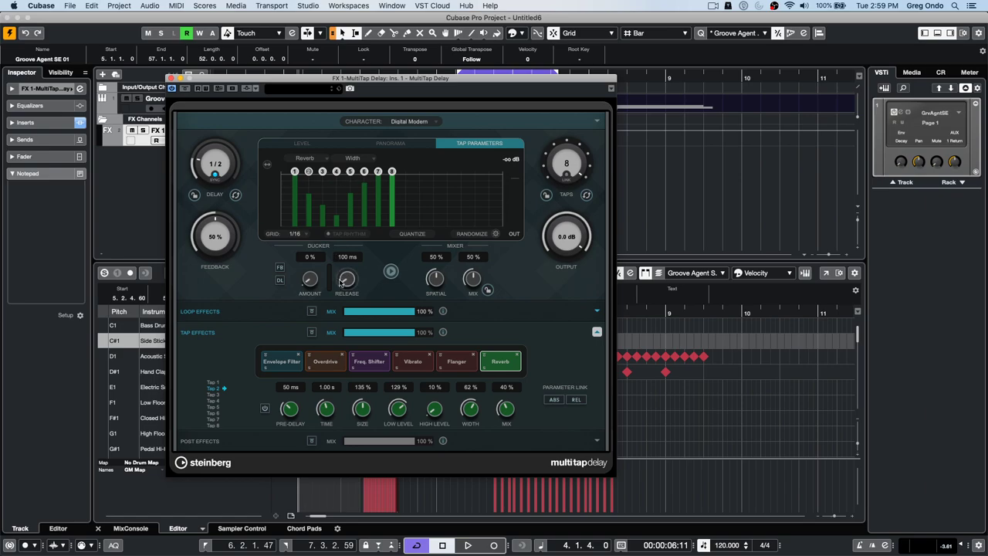
# - Review the Freq. Shifter, Overdrive and Envelope Filter tap-effect settings
pyautogui.click(369, 361)
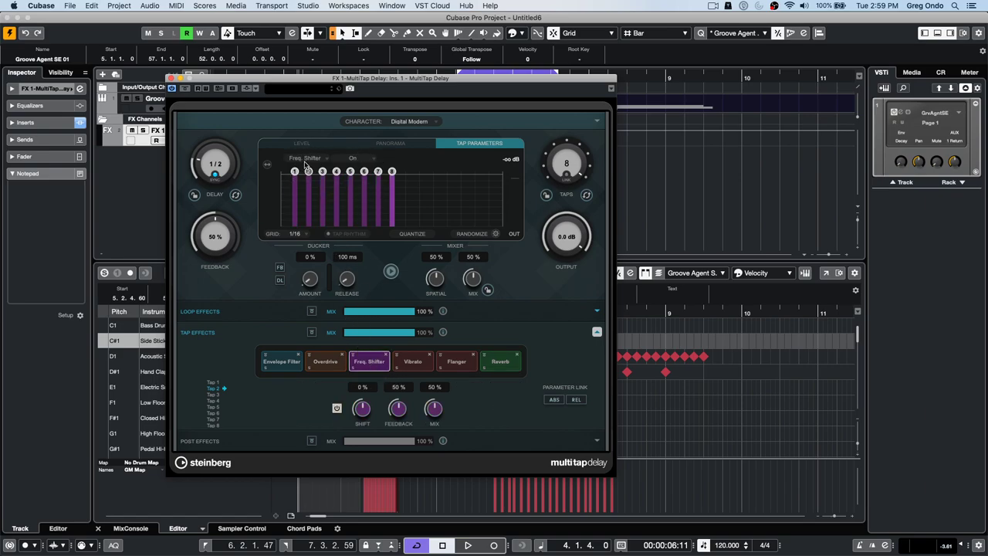
pyautogui.click(326, 361)
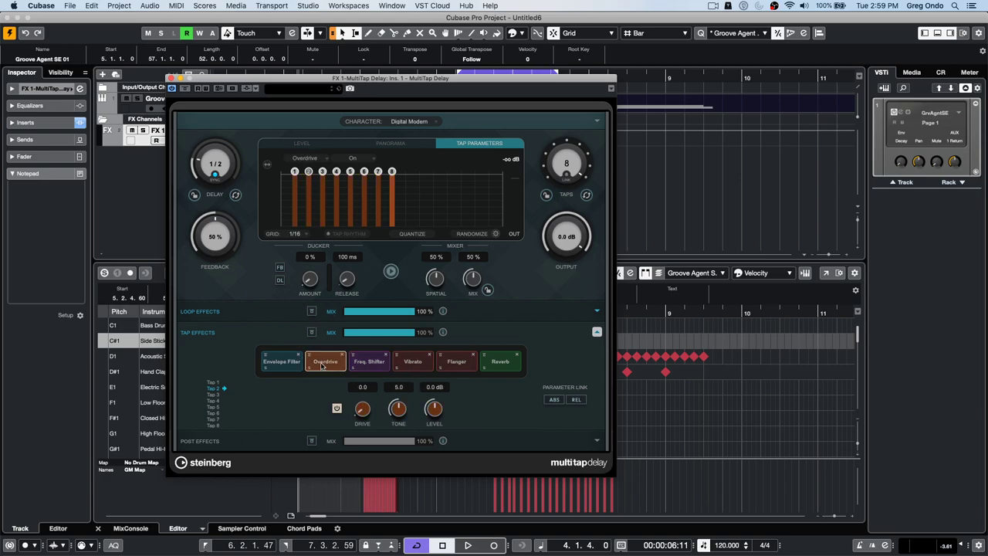
pyautogui.click(282, 362)
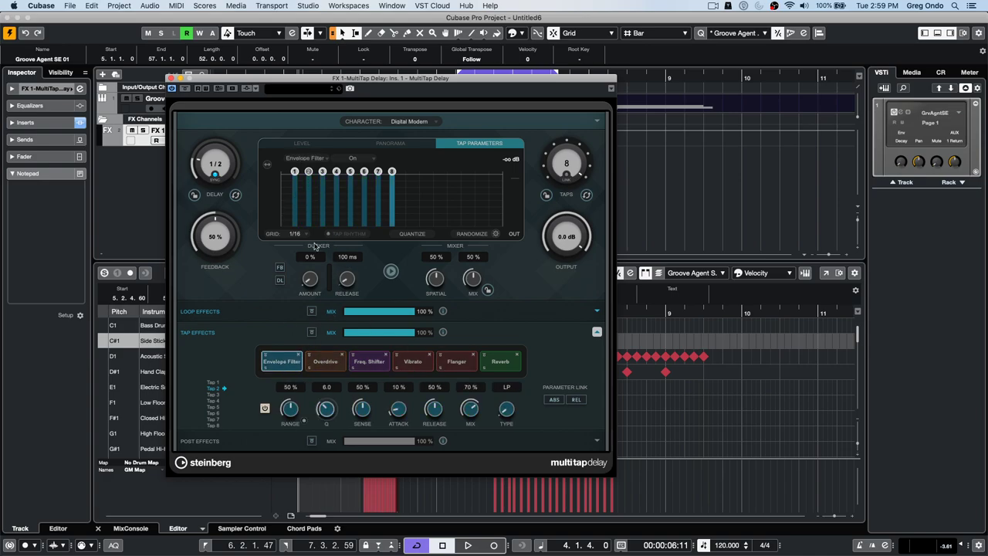
# - Set post-effects mix to 78%, add Phaser and Bit Crusher post modules, and lower loop mix to 64%
pyautogui.click(398, 443)
pyautogui.click(597, 441)
pyautogui.click(297, 383)
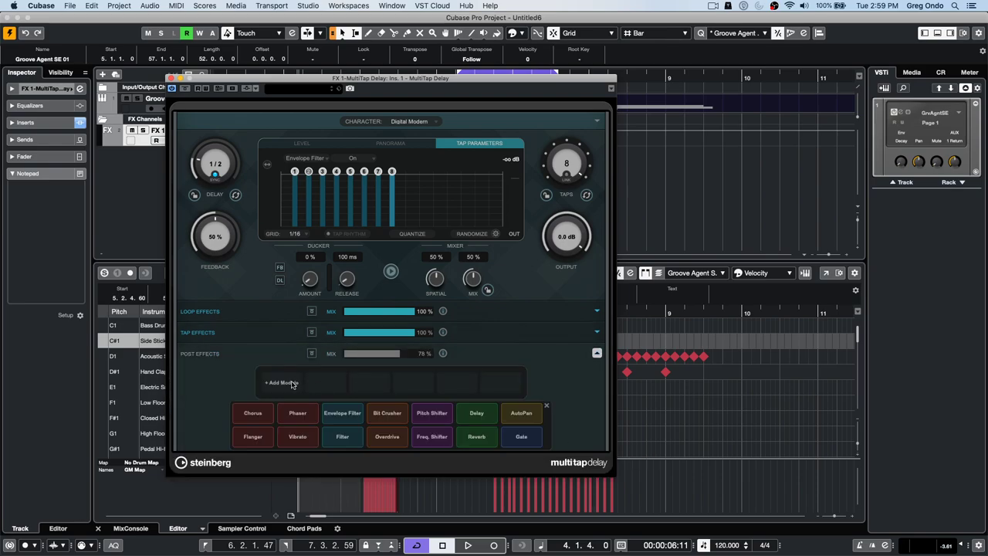
pyautogui.click(298, 413)
pyautogui.click(327, 382)
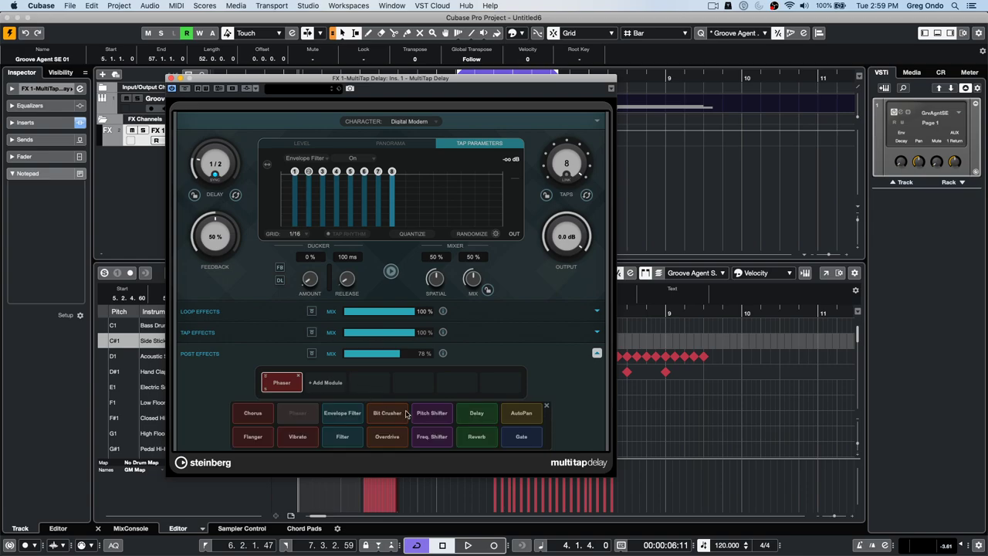
pyautogui.click(395, 414)
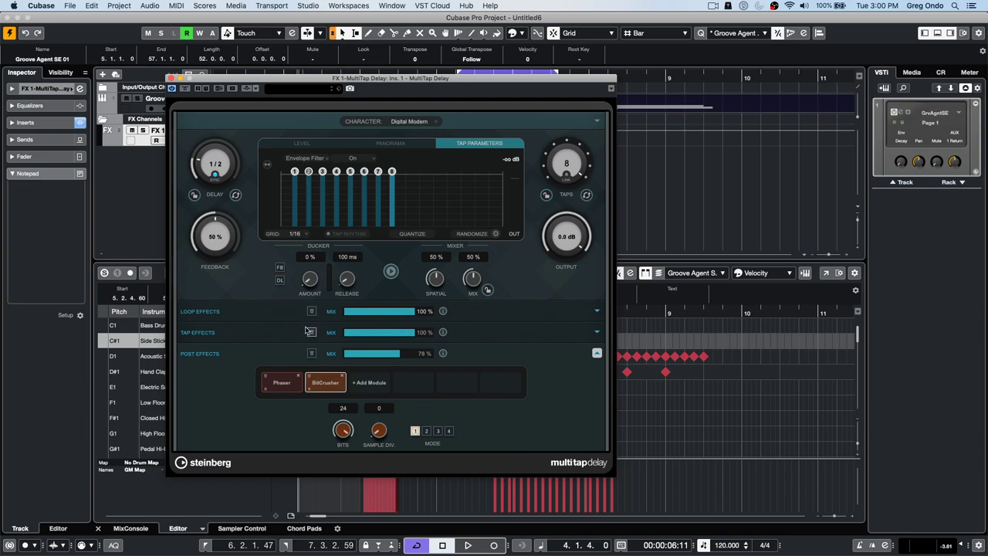
pyautogui.click(526, 334)
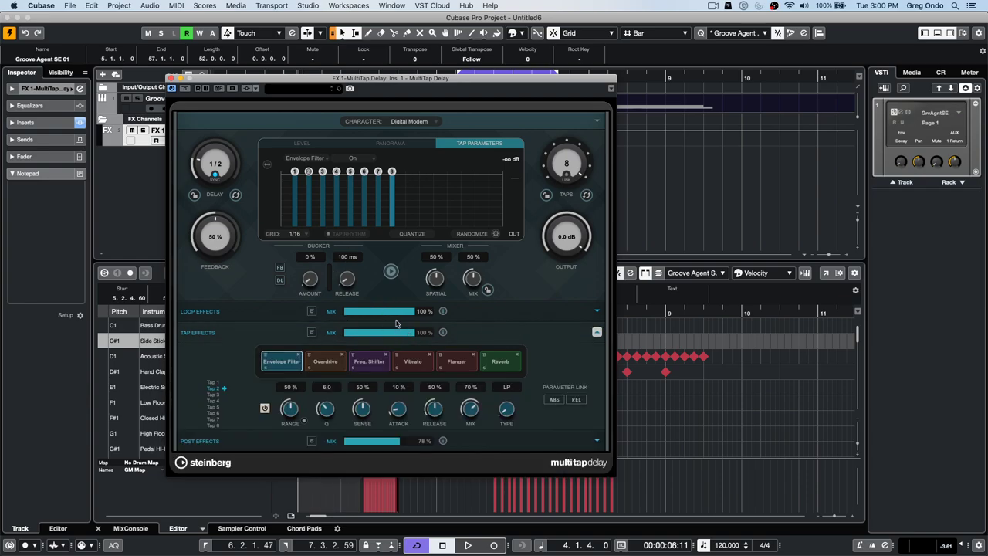
pyautogui.click(388, 316)
# - Expand Loop Effects to review its modules, then close the MultiTap Delay window
pyautogui.click(576, 311)
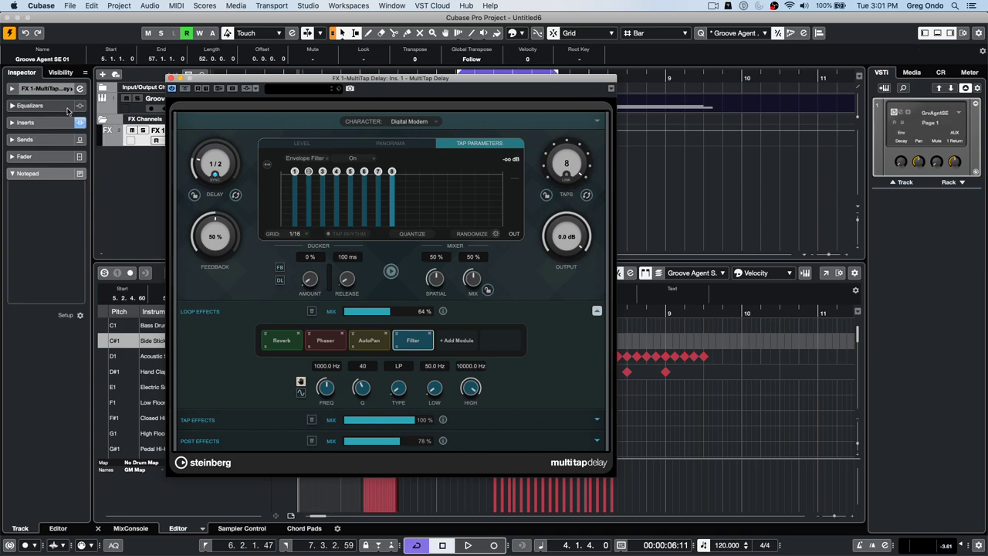
pyautogui.click(171, 78)
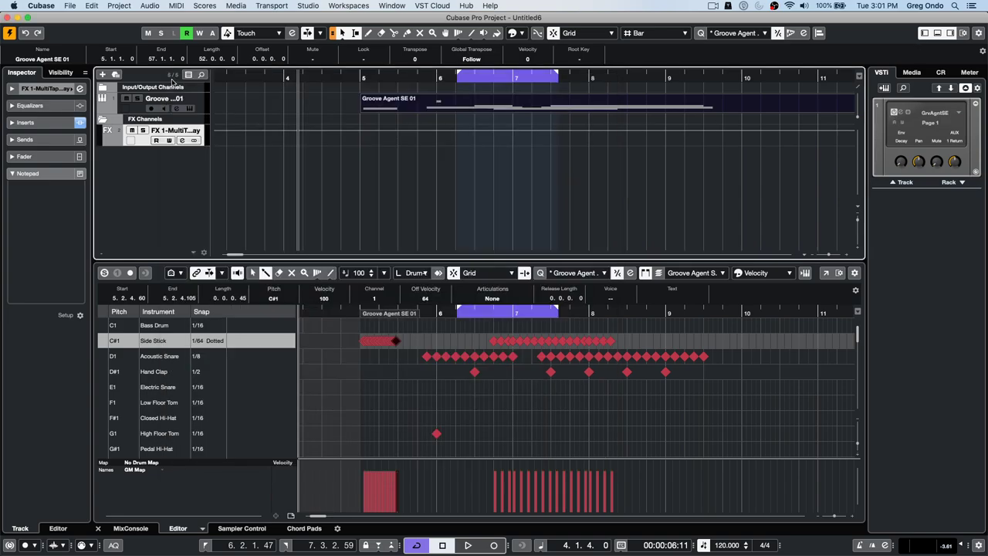
# - Open Loops & Samples > Raw Power in the Media browser and preview Audeka Wild, Basement Door and Big Harry grooves
pyautogui.click(927, 72)
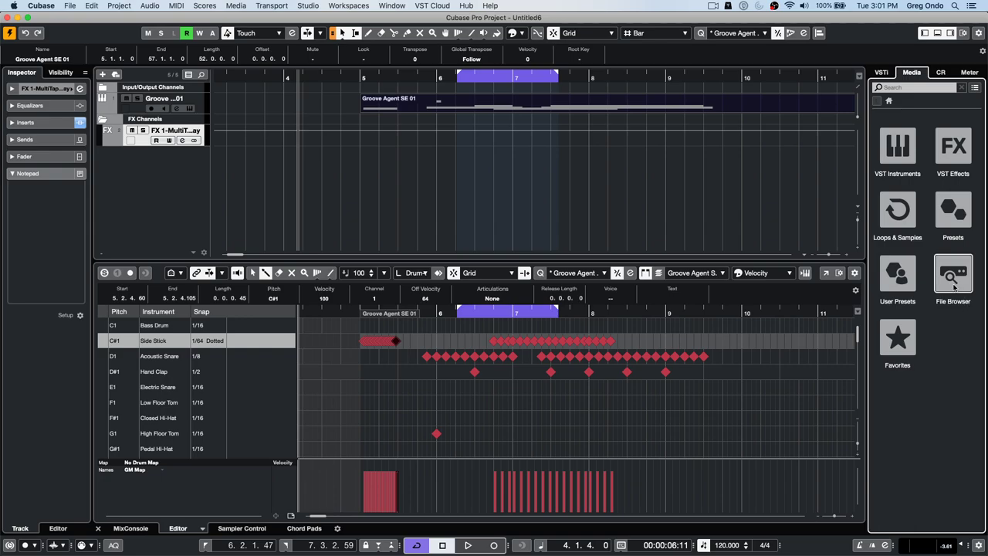
pyautogui.click(898, 210)
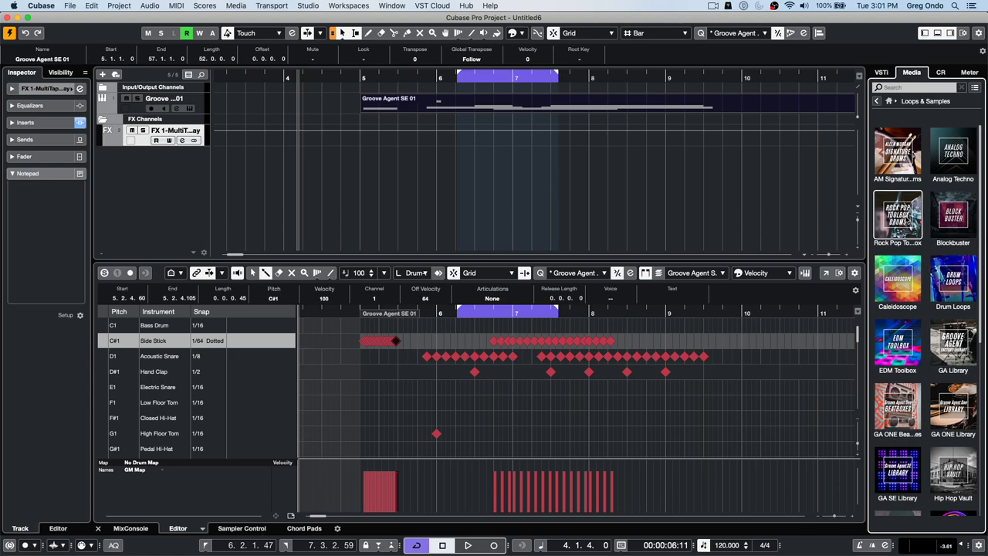
pyautogui.scroll(-2, 921, 344)
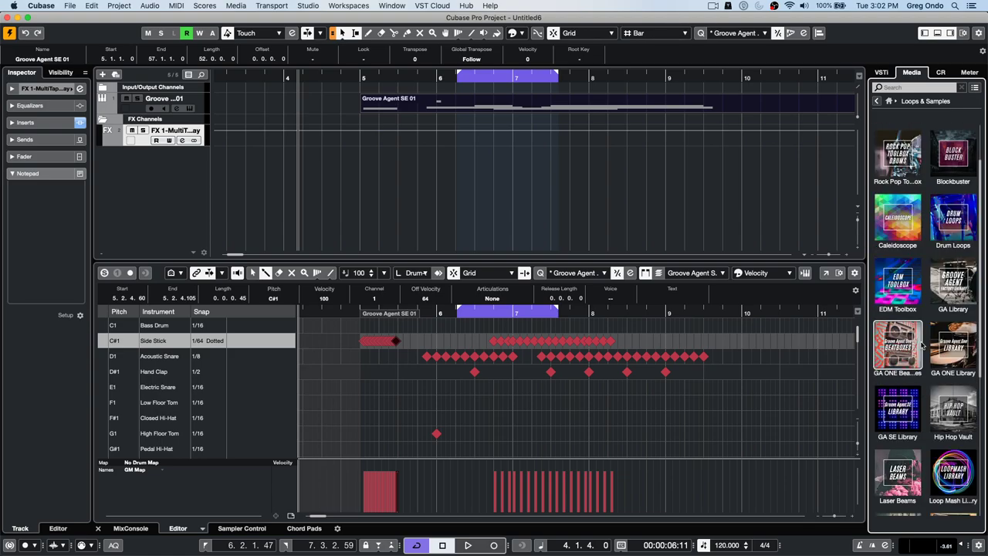
pyautogui.scroll(-6, 930, 356)
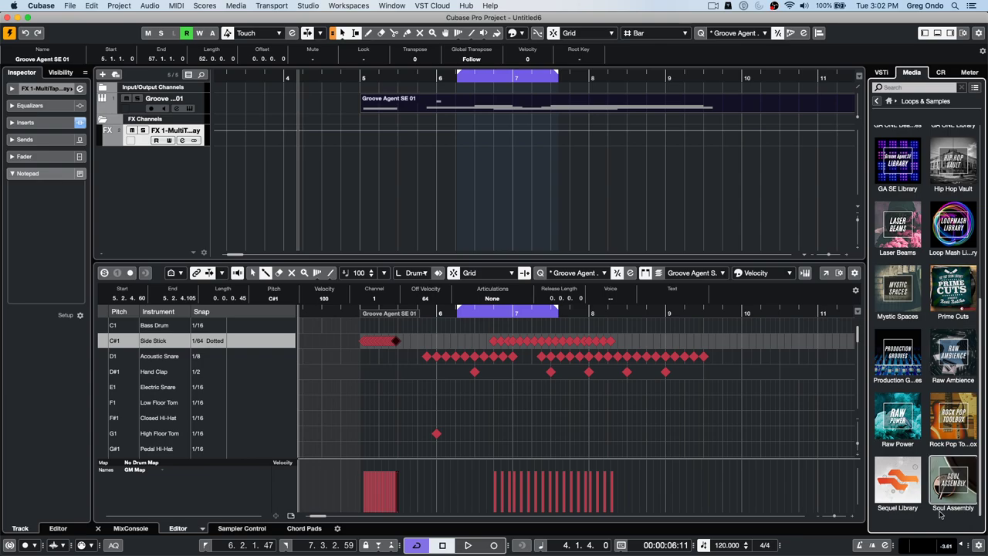
pyautogui.click(899, 437)
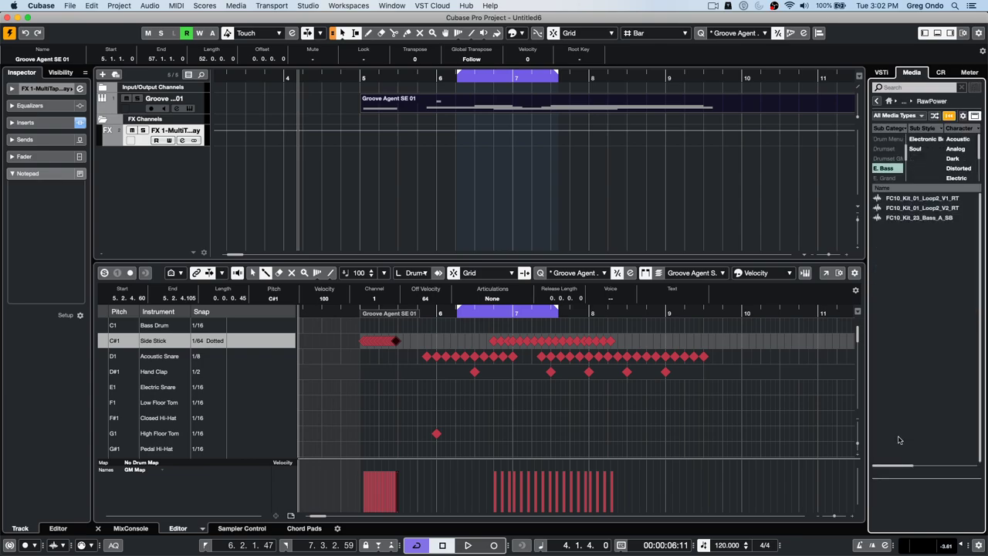
pyautogui.click(898, 170)
pyautogui.click(913, 202)
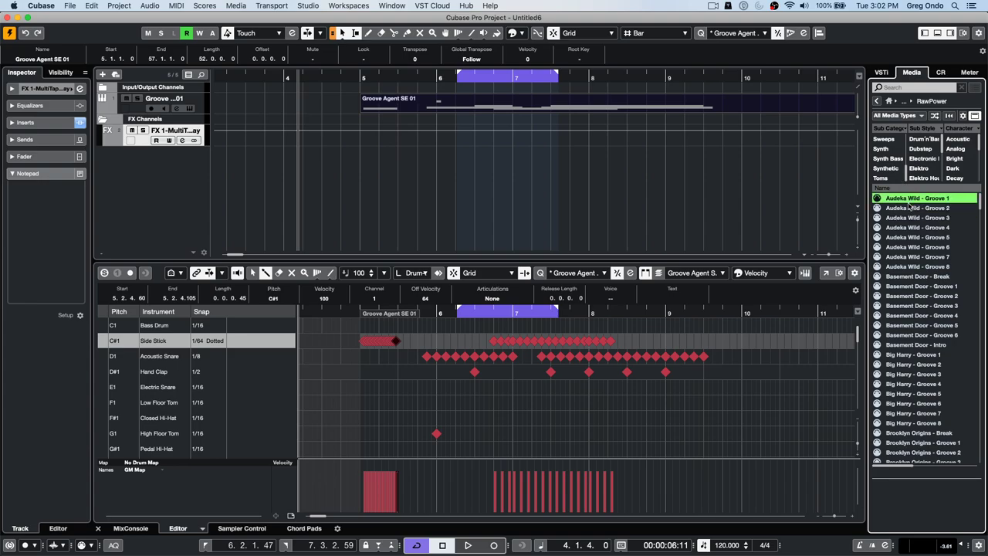
pyautogui.click(901, 238)
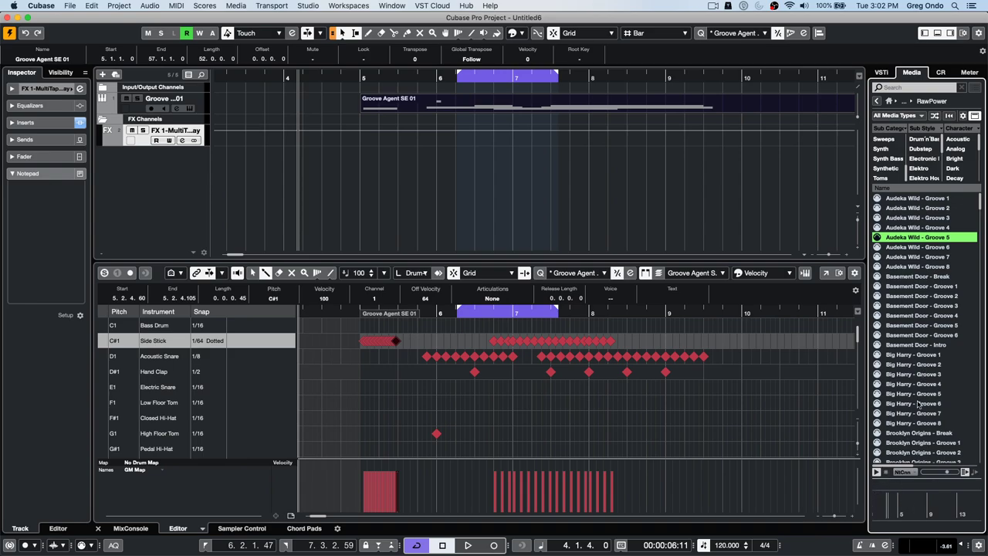
pyautogui.click(922, 316)
pyautogui.click(914, 355)
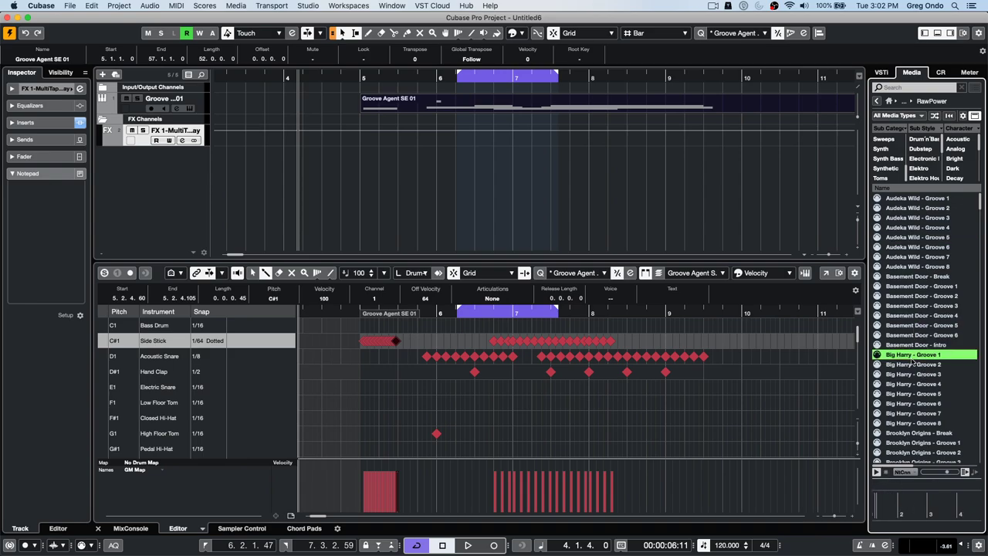
# - Leave the preview MIDI output Not Connected, preview more Big Harry and Basement Door grooves, then return home
pyautogui.click(974, 473)
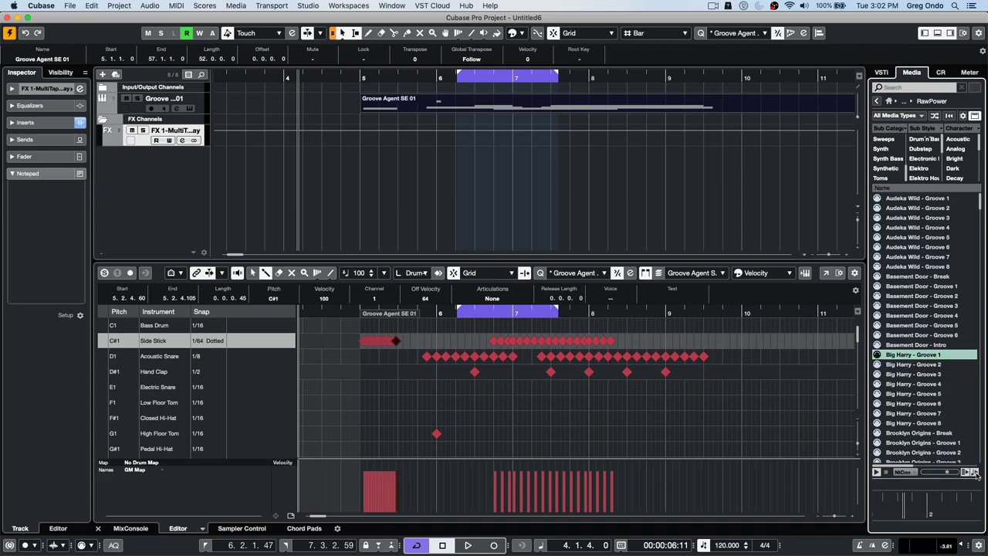
pyautogui.click(905, 472)
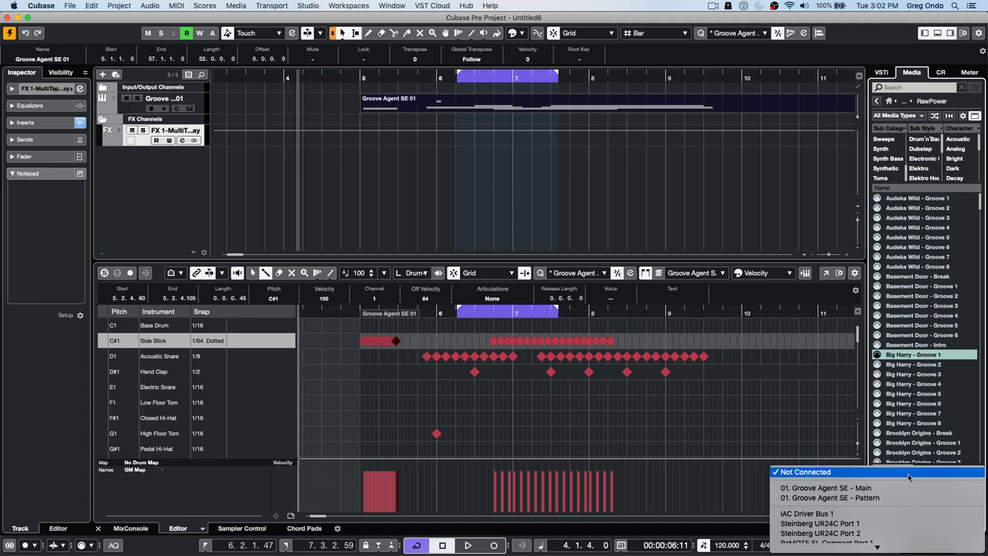
pyautogui.click(908, 473)
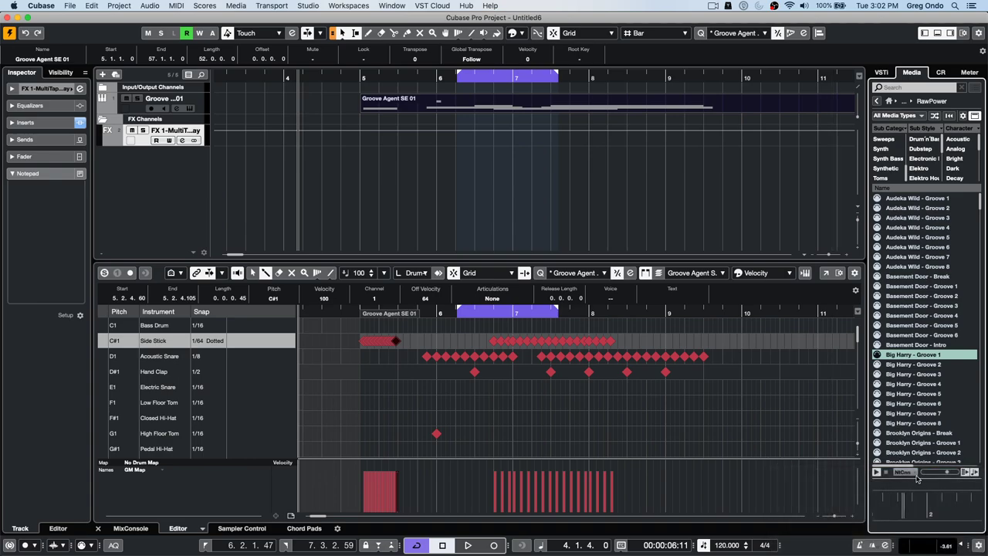
pyautogui.click(908, 373)
pyautogui.click(929, 306)
pyautogui.click(922, 328)
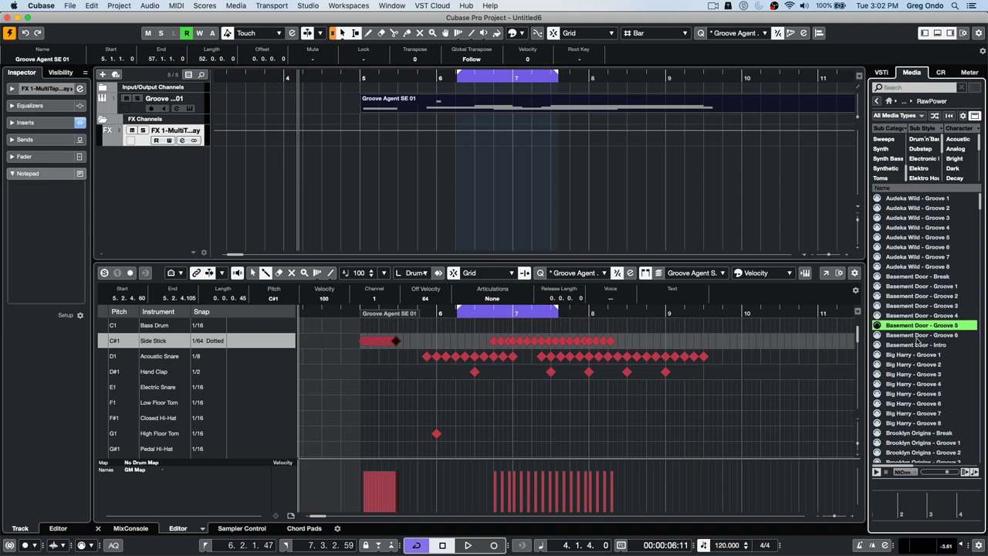
pyautogui.click(905, 366)
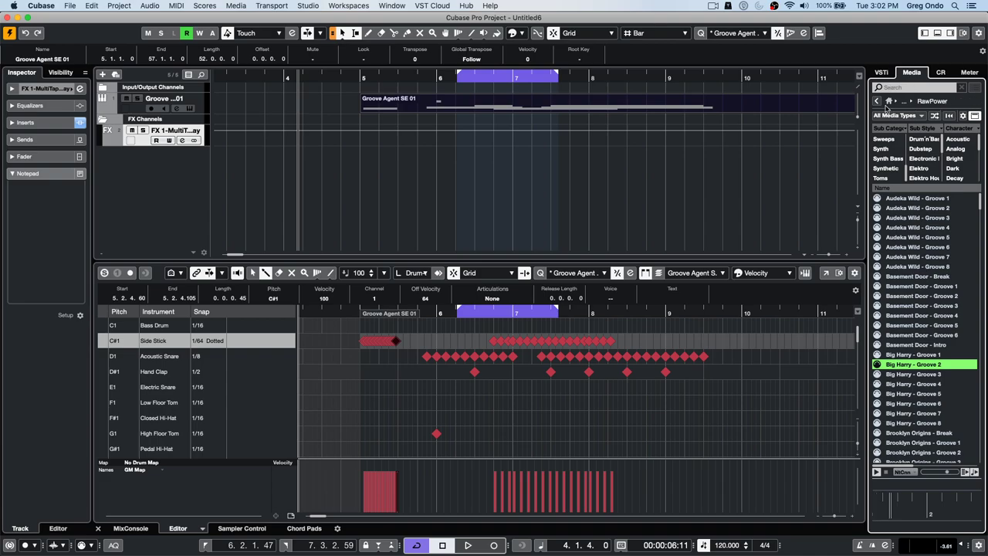
pyautogui.click(877, 101)
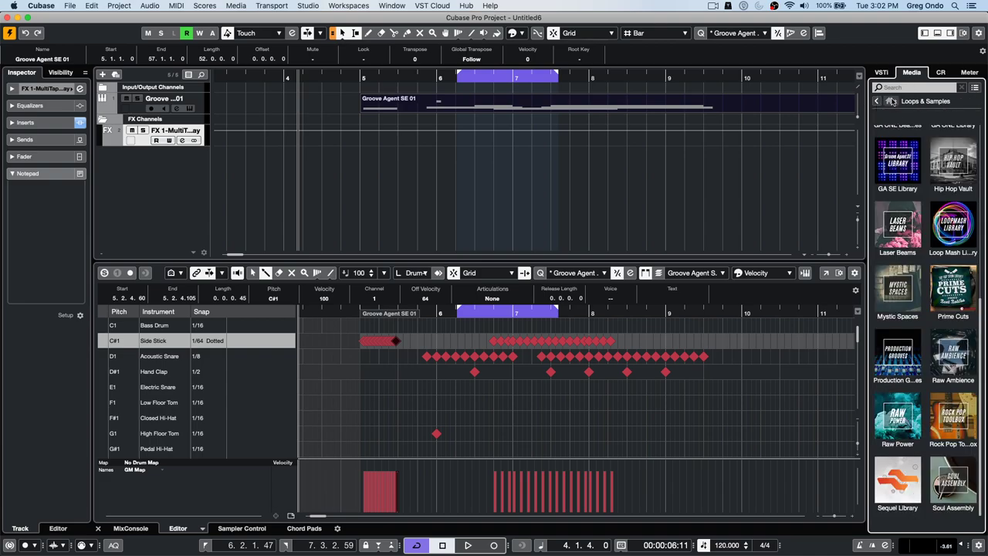
pyautogui.click(888, 101)
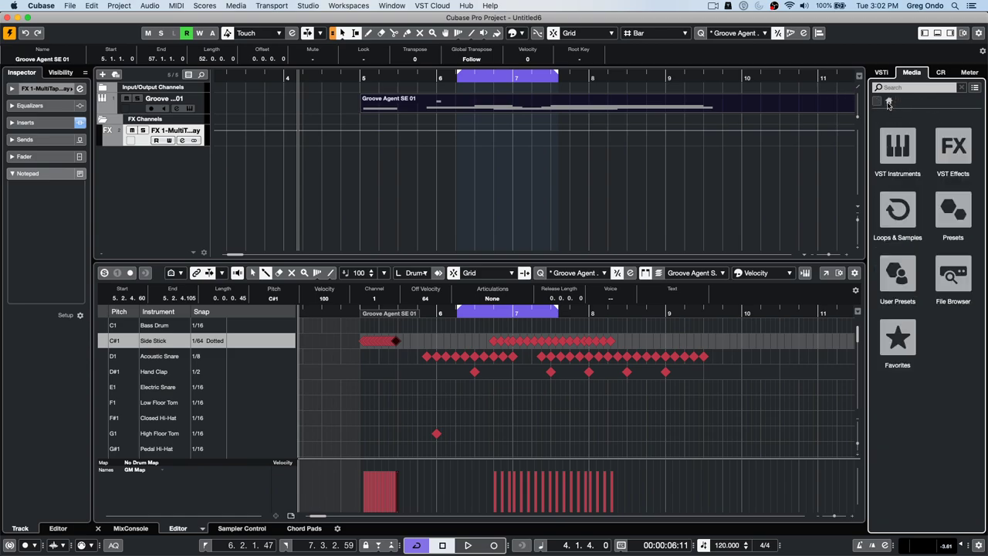
# - Browse VST Instruments > HALion Sonic > Beat Box in the Media tab and audition Chart Pop 05 - 128
pyautogui.click(906, 152)
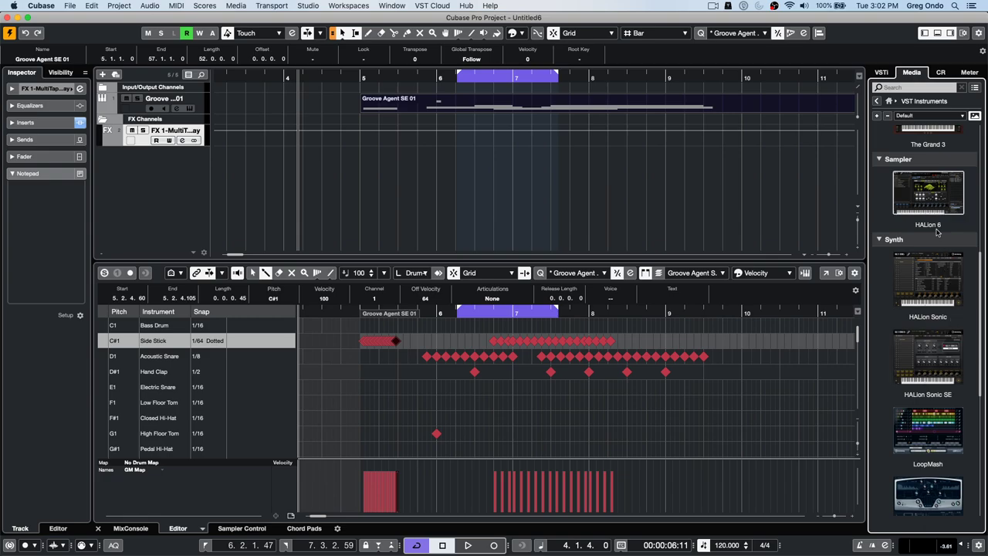
pyautogui.click(928, 274)
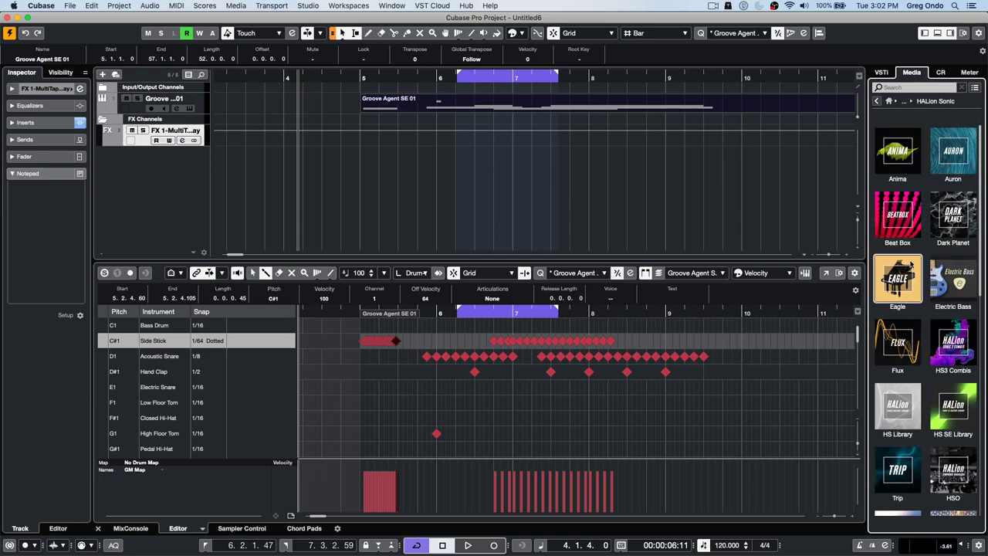
pyautogui.click(907, 230)
pyautogui.click(919, 355)
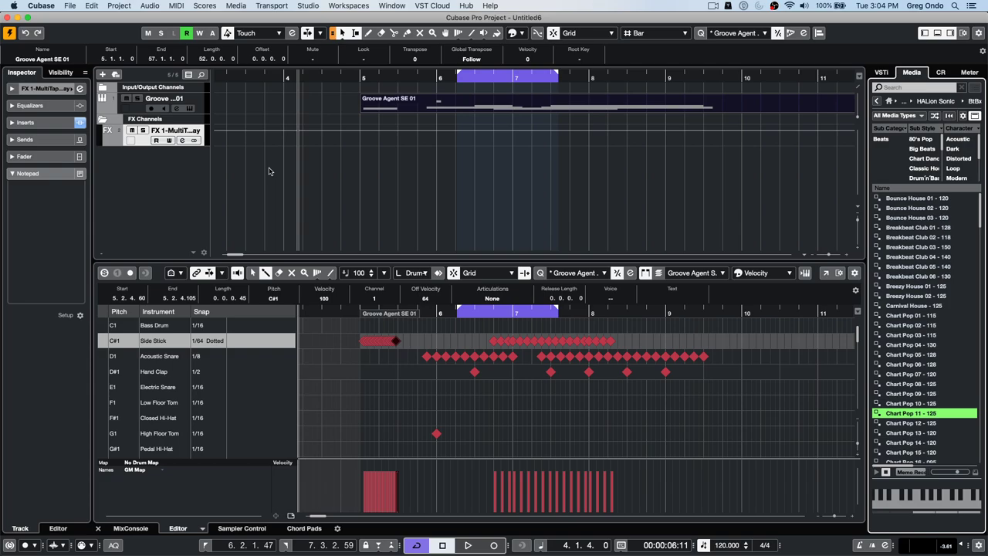
# - Add a stereo audio track fed from Phoenix Audio, then widen the track list to show full names
pyautogui.rightClick(172, 173)
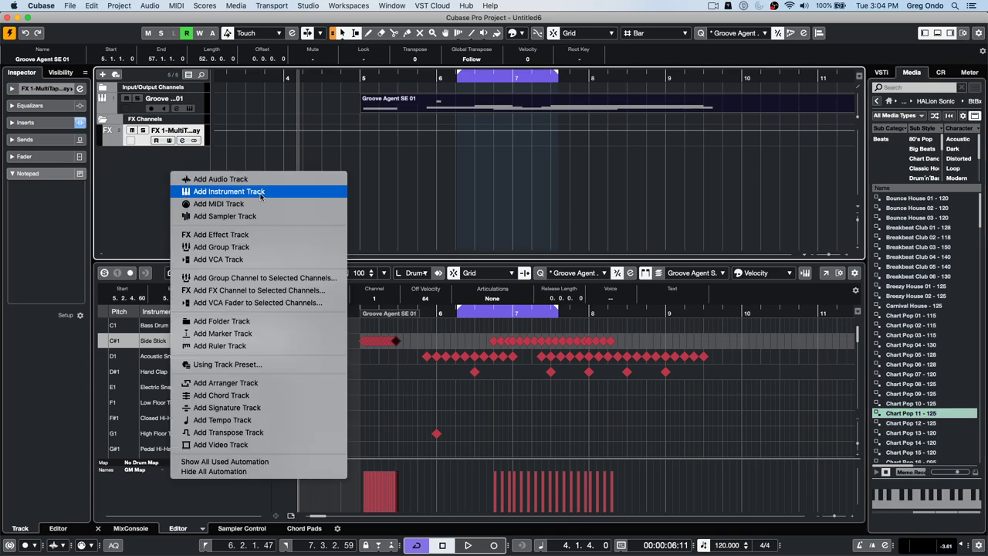
pyautogui.click(255, 179)
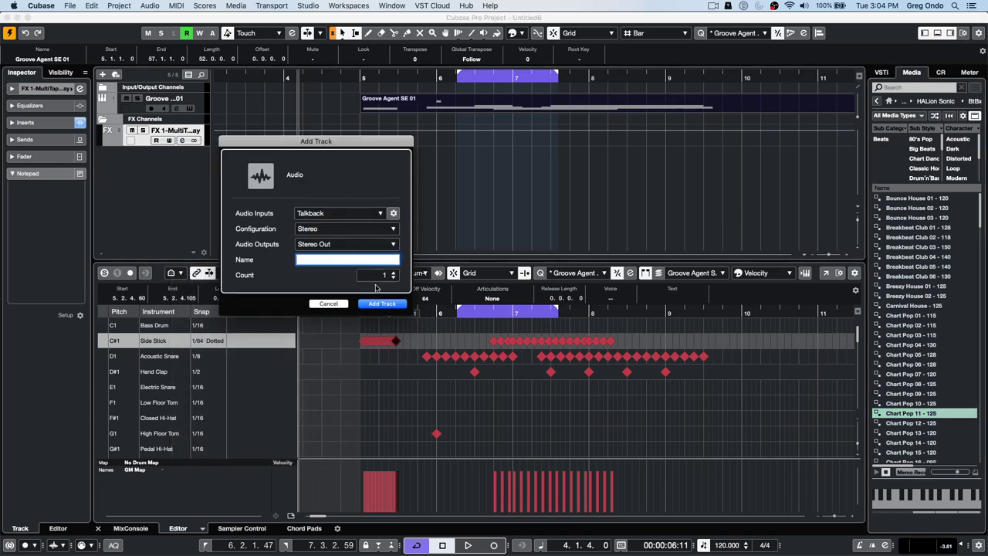
pyautogui.click(346, 215)
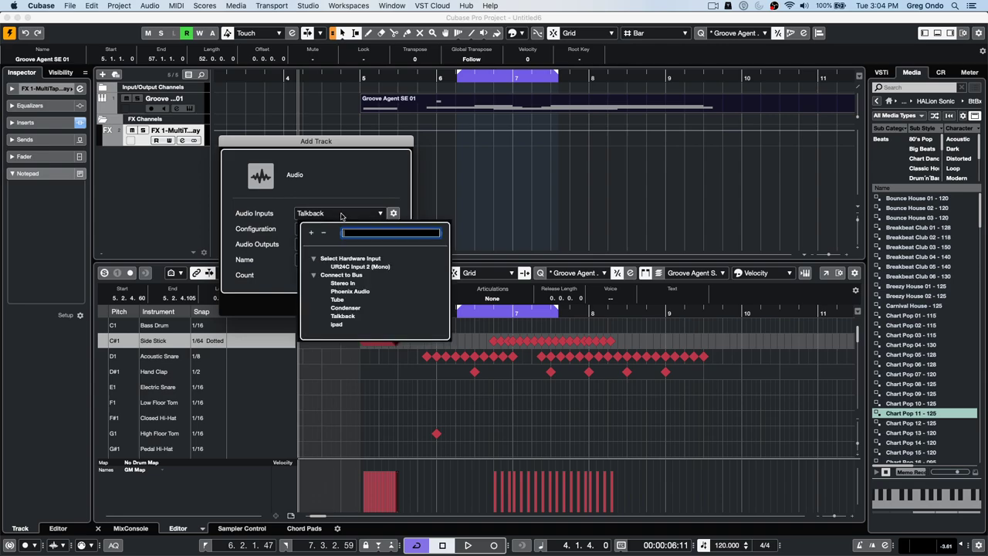
pyautogui.click(339, 291)
pyautogui.click(376, 303)
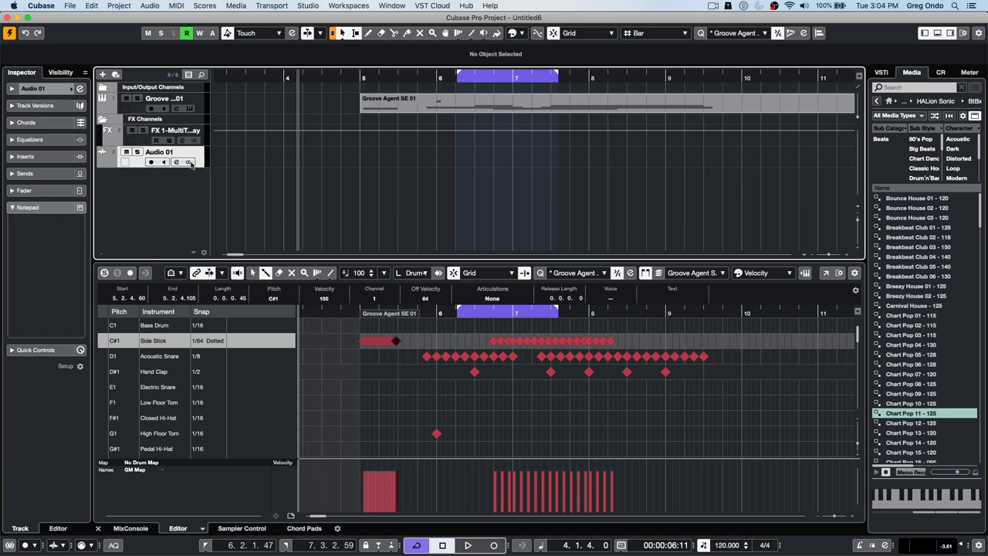
pyautogui.click(204, 144)
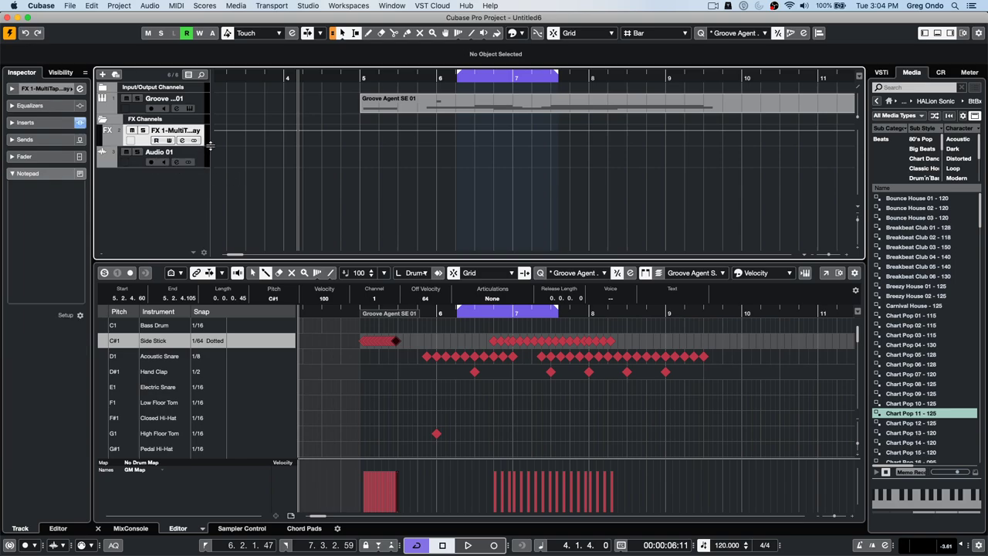
pyautogui.moveTo(213, 94); pyautogui.dragTo(380, 112)
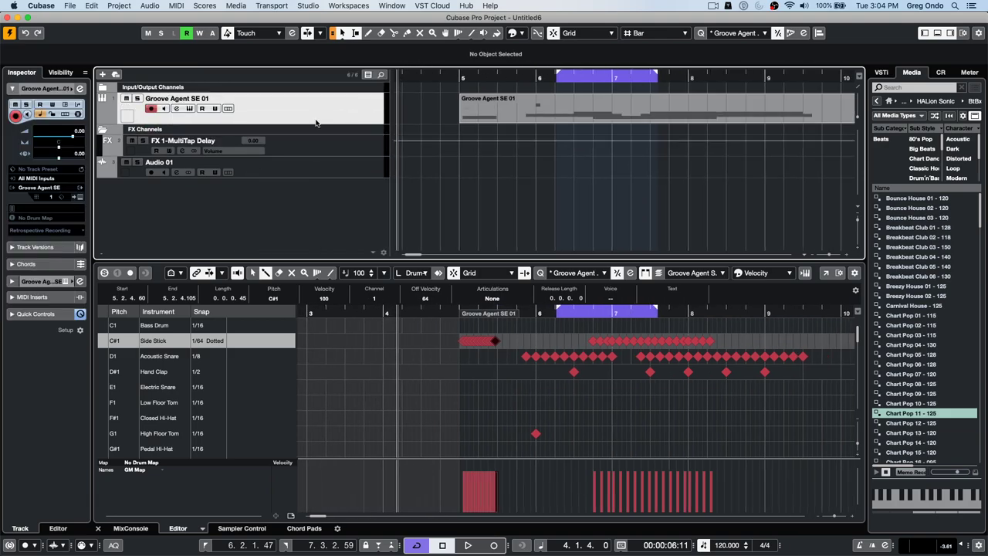
# - Make the Audio 01 row taller and toggle its automation read and write on, then off
pyautogui.click(305, 173)
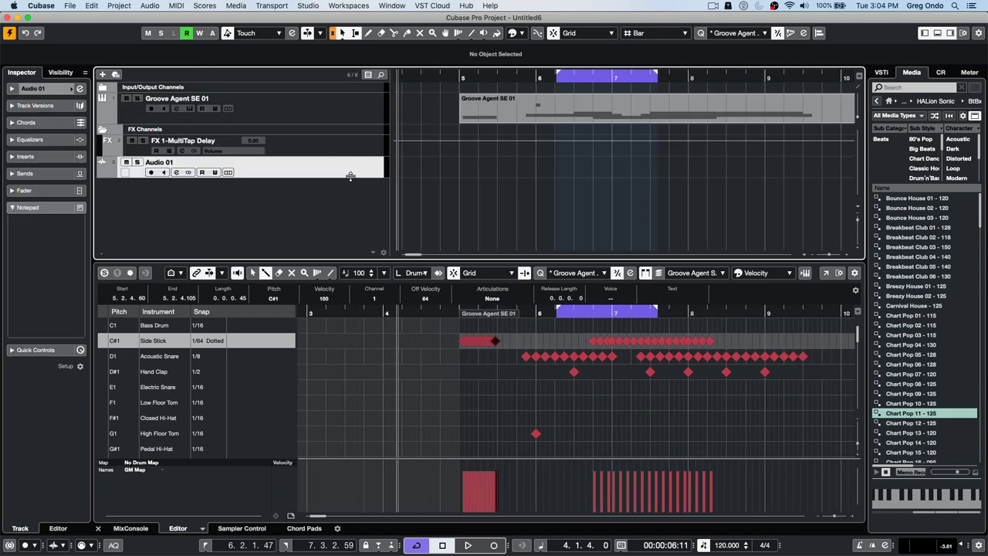
pyautogui.moveTo(353, 178); pyautogui.dragTo(336, 220)
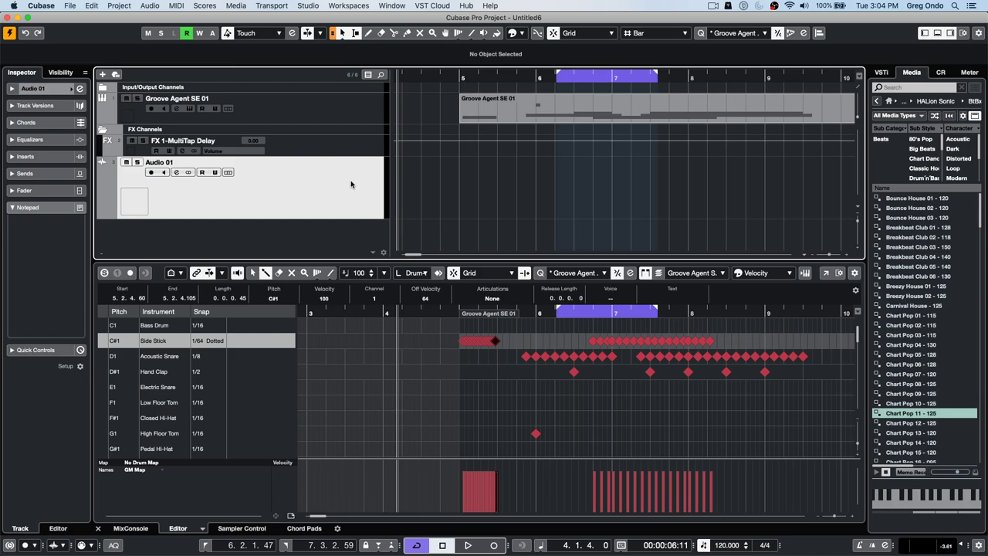
pyautogui.click(204, 173)
pyautogui.click(216, 173)
pyautogui.click(201, 173)
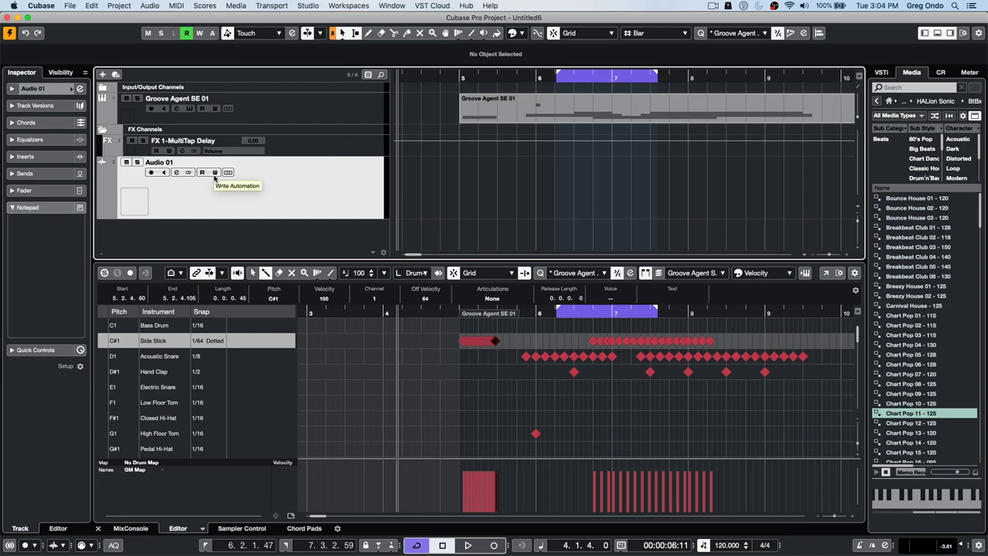
# - Browse the File, Cubase, Project and Edit menus
pyautogui.click(70, 7)
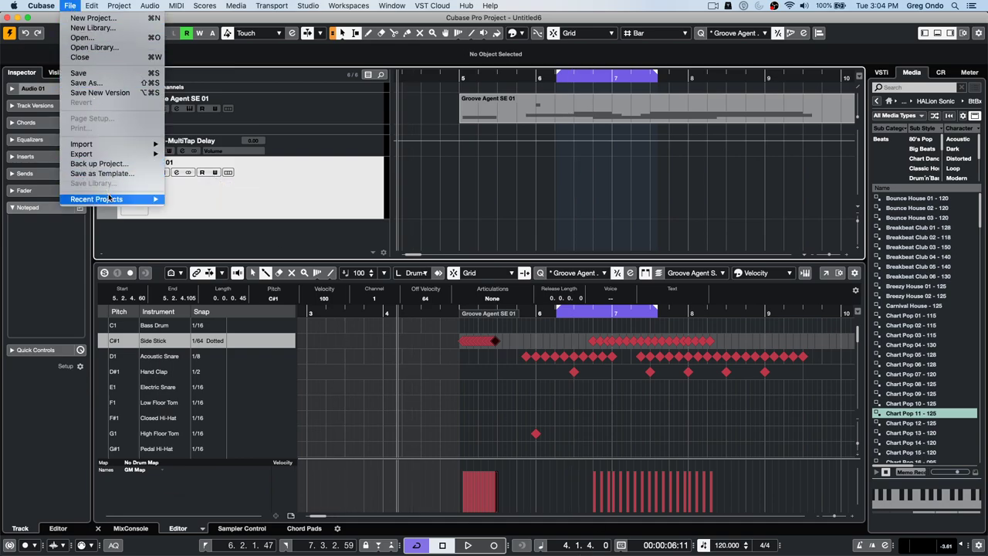
pyautogui.moveTo(44, 5)
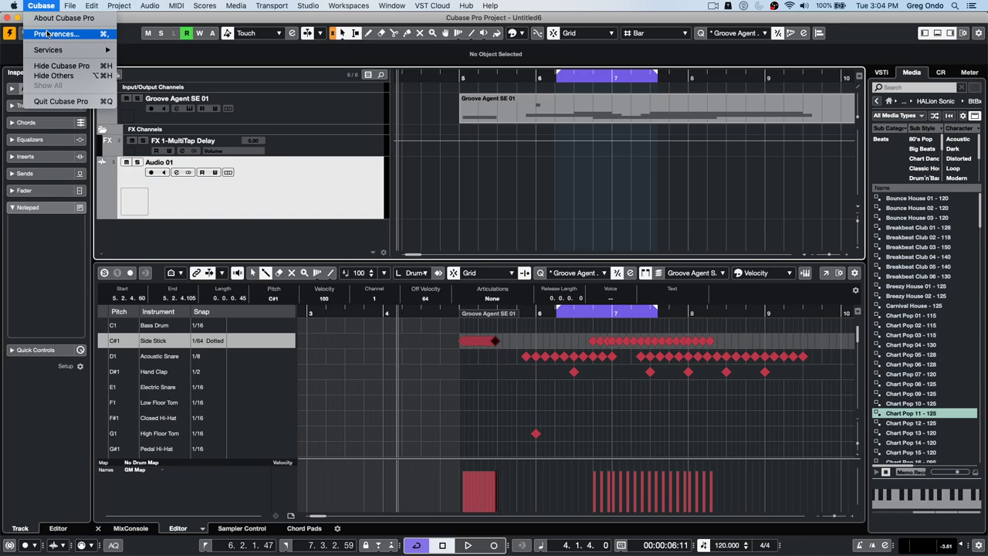
pyautogui.moveTo(119, 6)
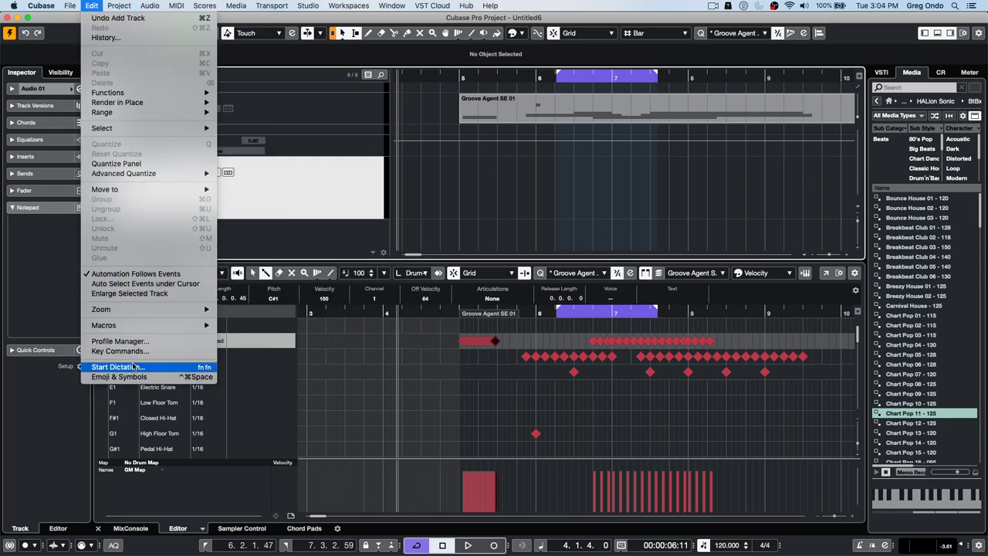
# - Look up the W key in Key Commands, confirming it triggers Edit - Write, and close the dialog
pyautogui.click(141, 352)
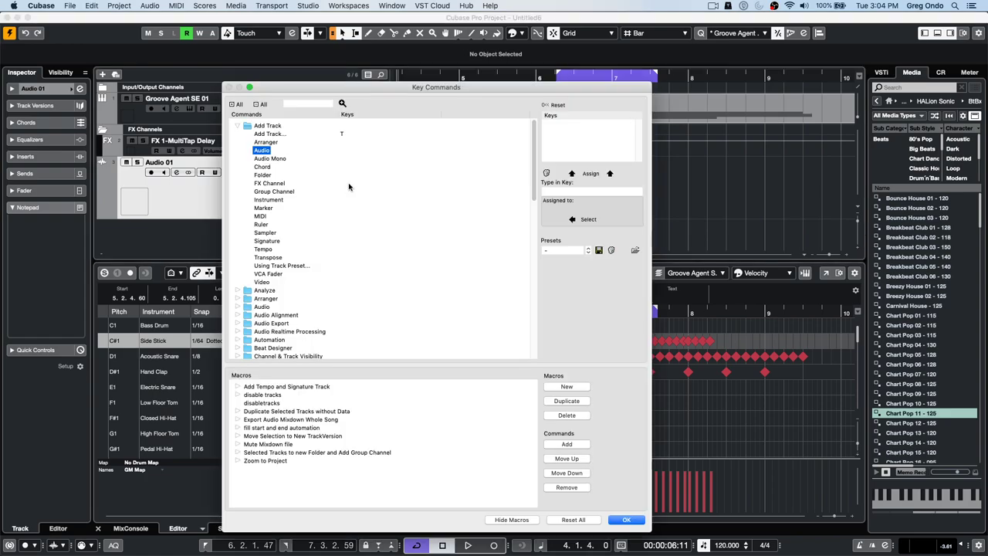
pyautogui.click(573, 190)
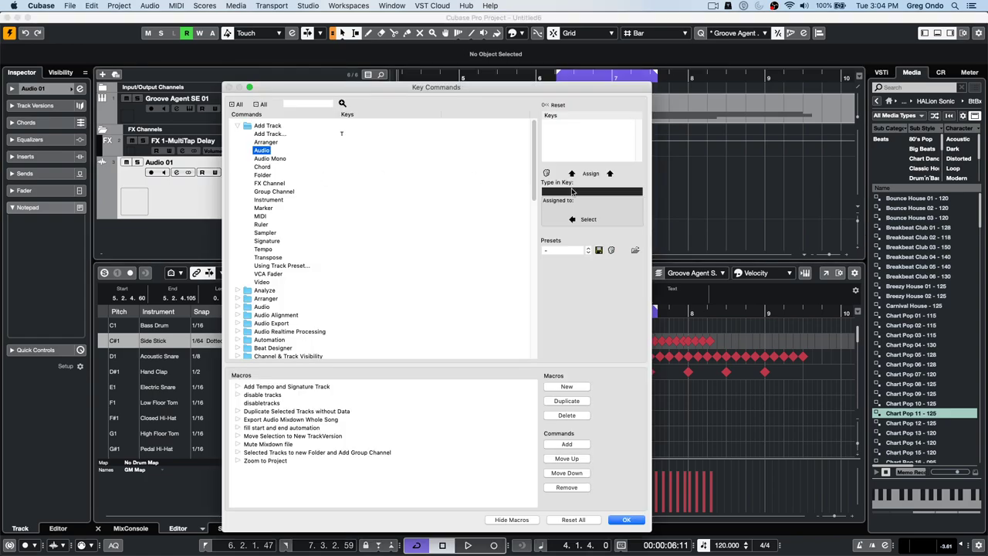
pyautogui.press('w')
pyautogui.click(626, 520)
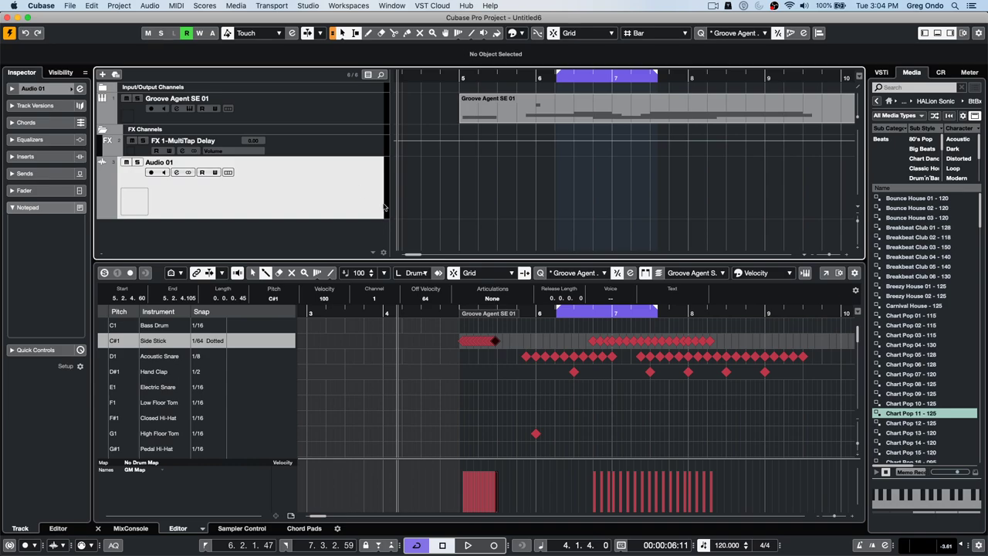
# - Show Audio 01's main Inspector settings and its Fader section
pyautogui.click(35, 105)
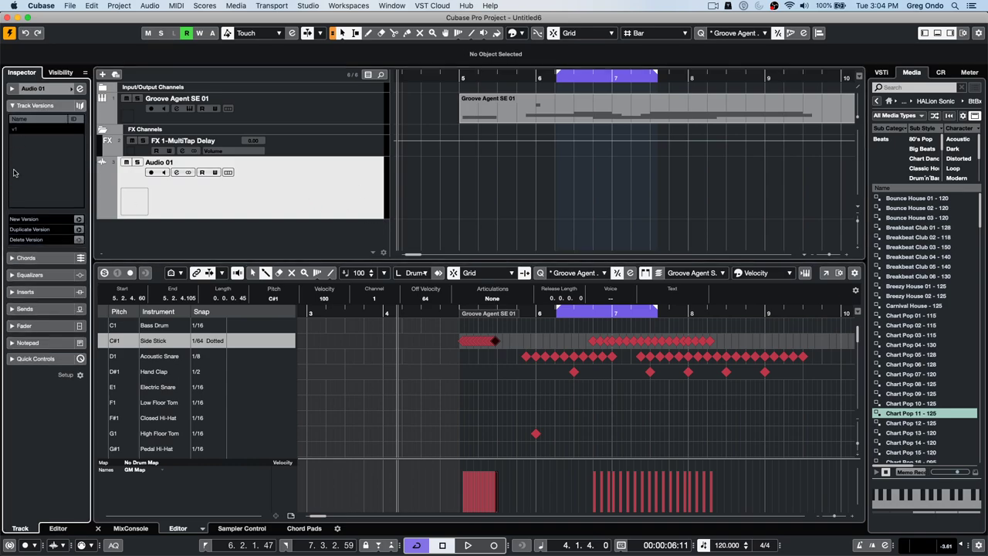
pyautogui.click(24, 88)
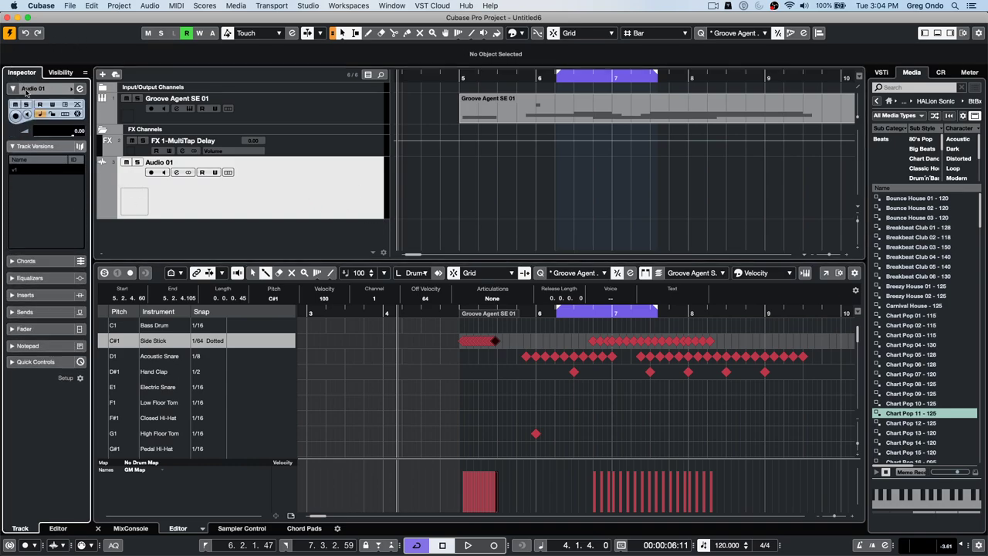
pyautogui.click(44, 291)
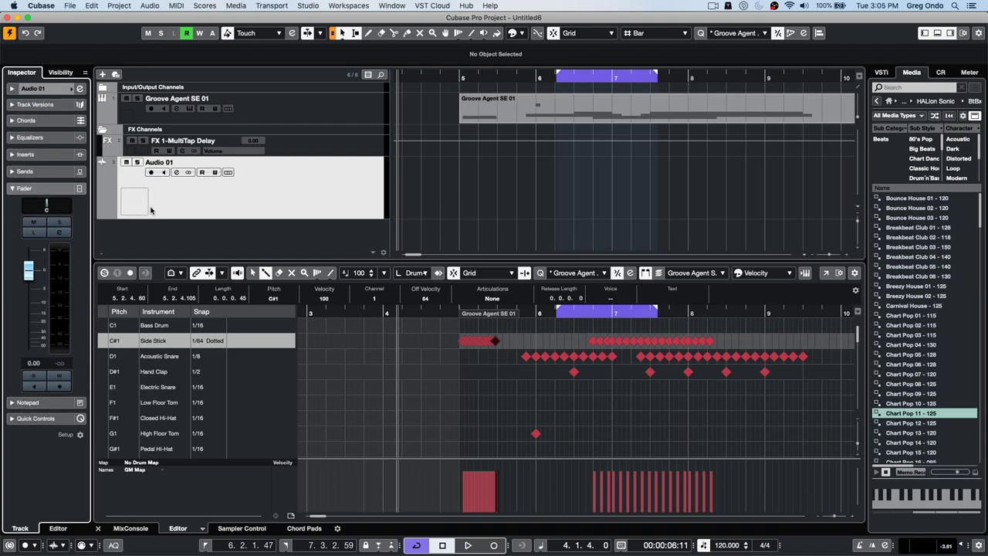
pyautogui.click(219, 190)
# - Record a volume automation pass on Audio 01 with Groove Agent SE 01 muted
pyautogui.click(59, 375)
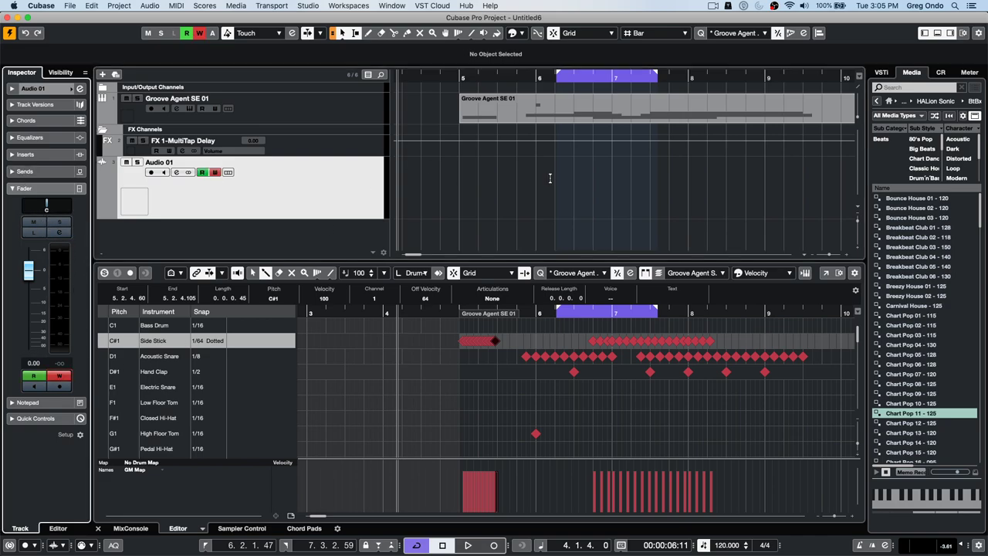
pyautogui.press('space')
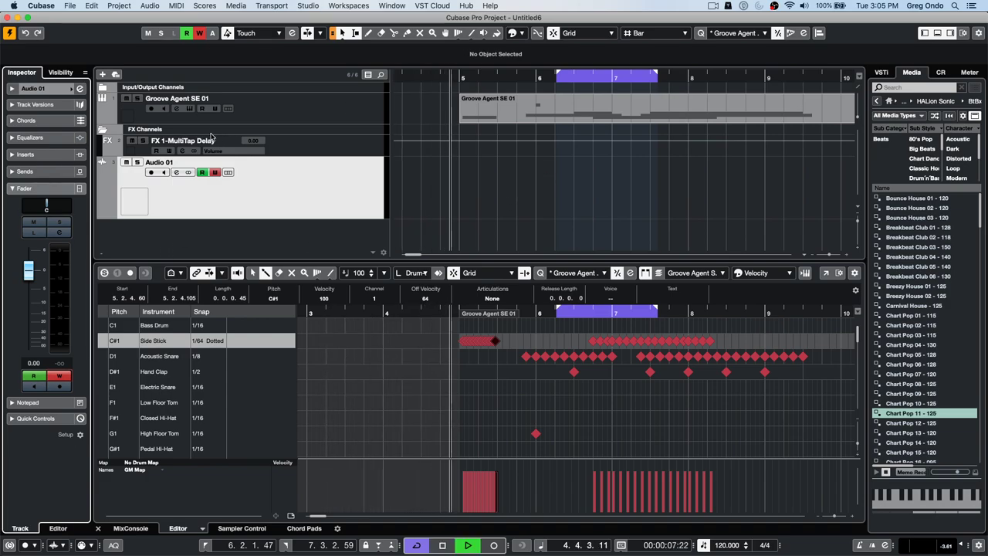
pyautogui.click(126, 99)
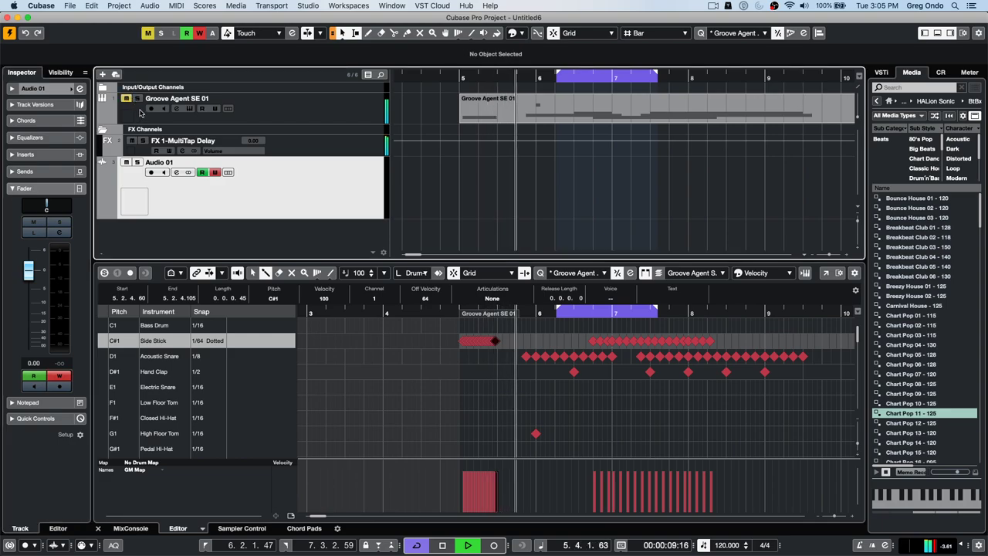
pyautogui.moveTo(29, 270); pyautogui.dragTo(29, 289)
pyautogui.press('space')
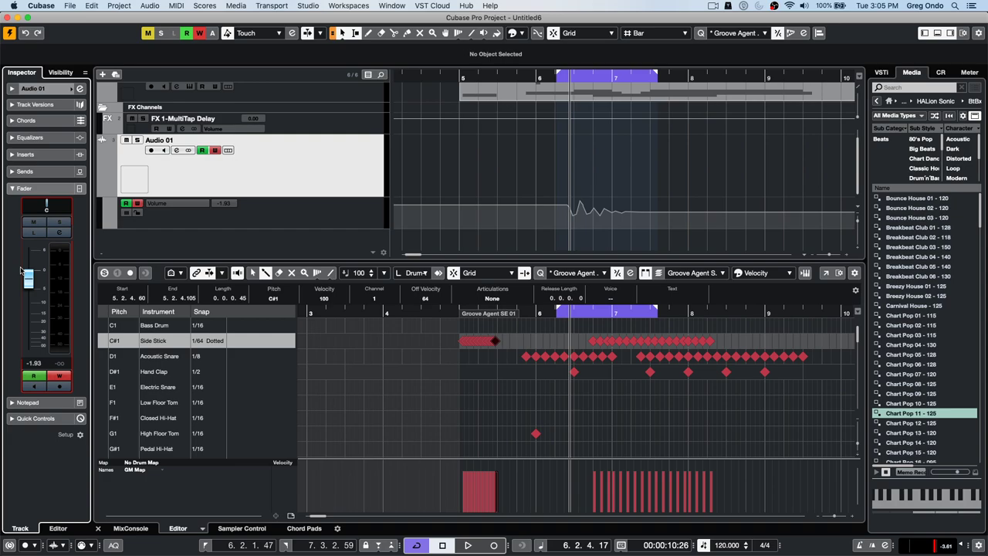
pyautogui.click(284, 6)
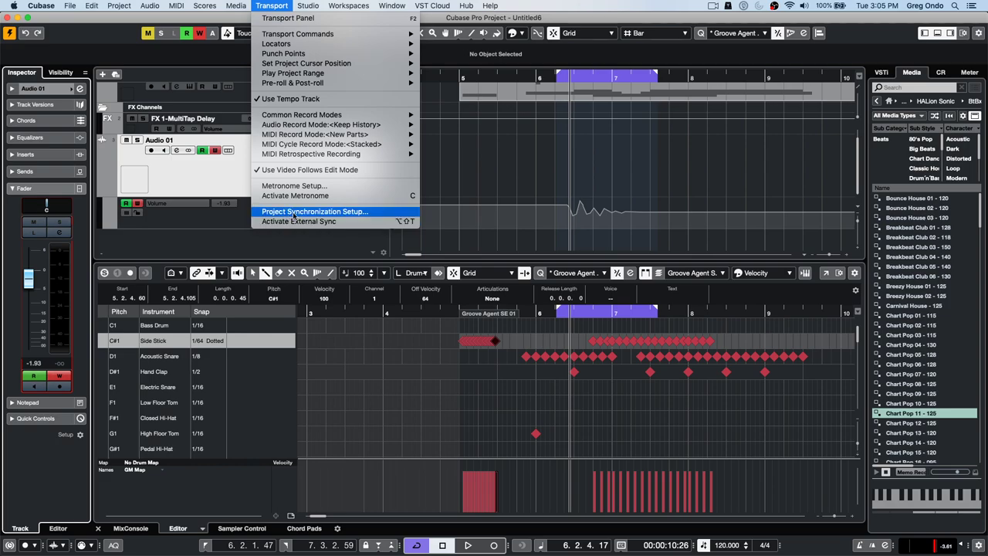
pyautogui.click(292, 211)
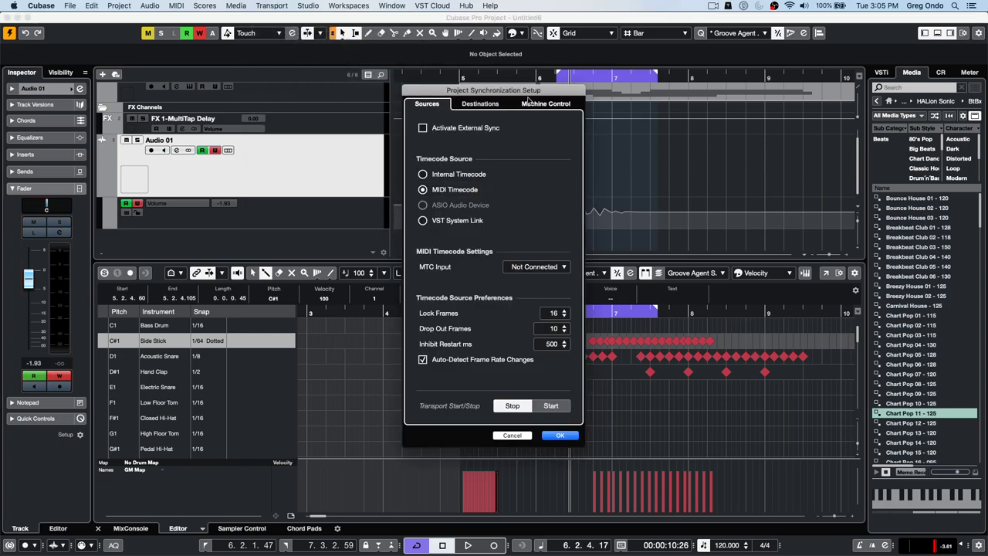
pyautogui.click(465, 106)
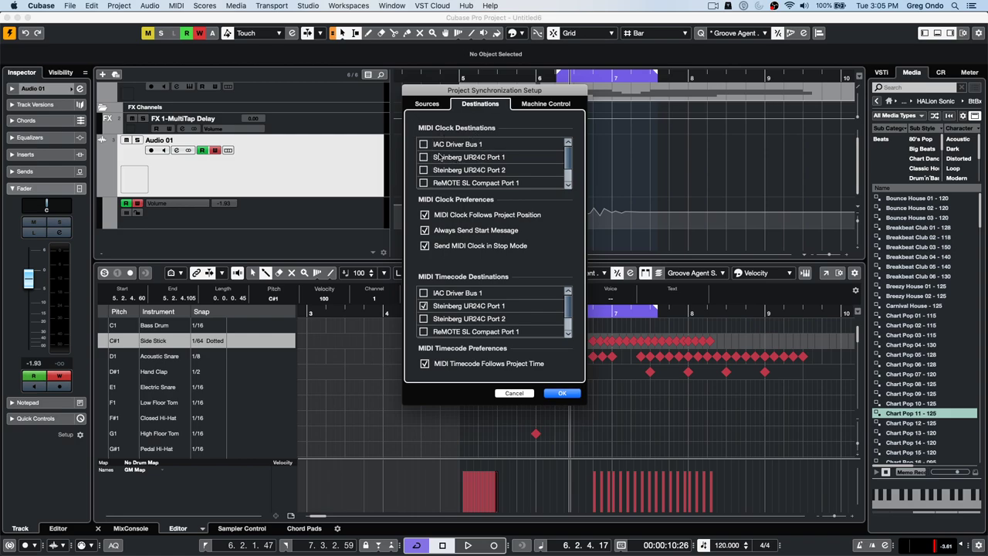
pyautogui.click(546, 103)
pyautogui.click(559, 249)
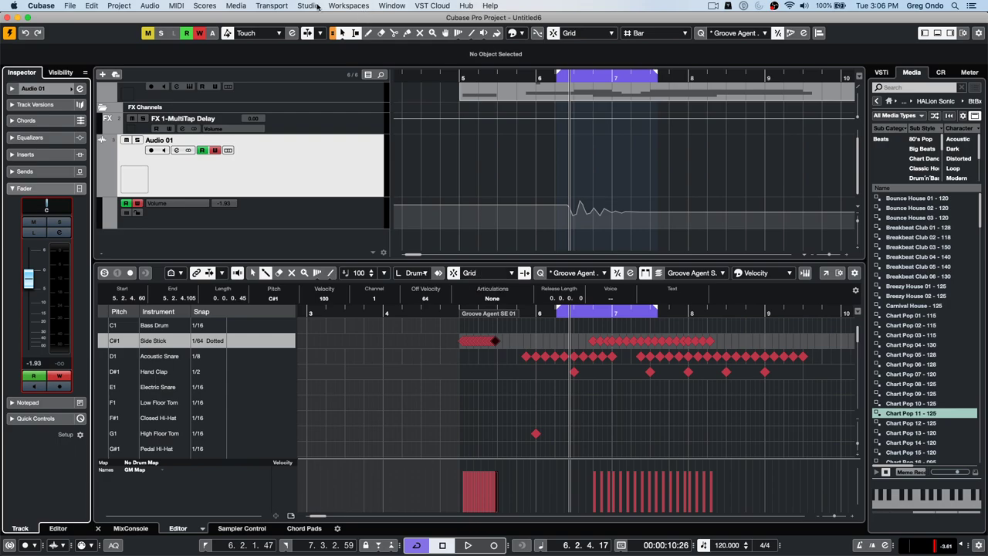
# - Open the VST Plug-in Manager from the Studio menu and reposition its window
pyautogui.click(308, 5)
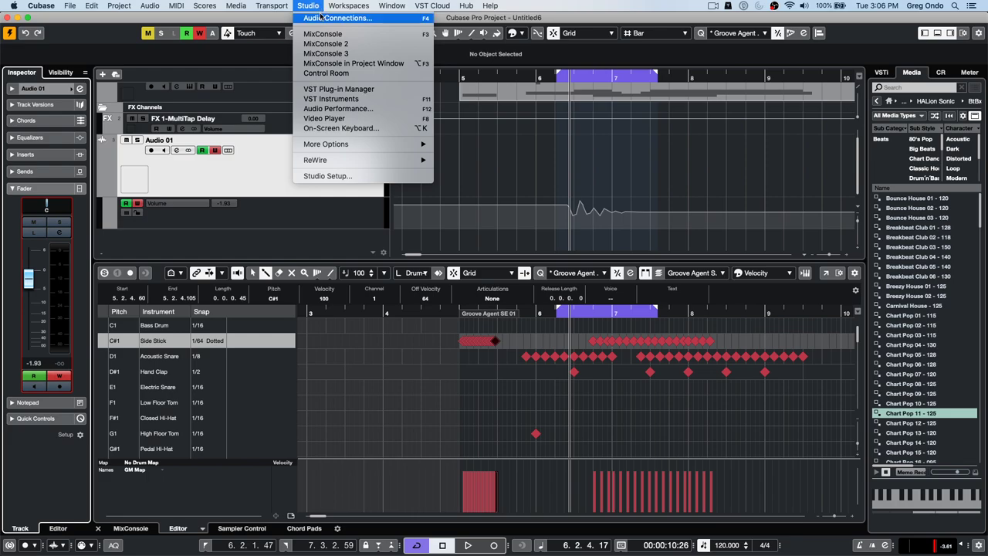
pyautogui.click(507, 141)
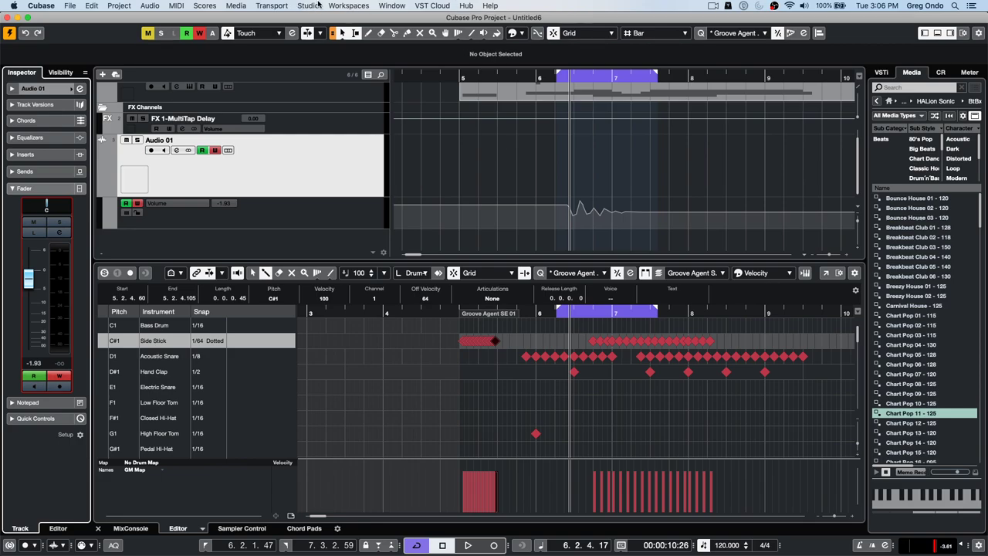
pyautogui.click(313, 5)
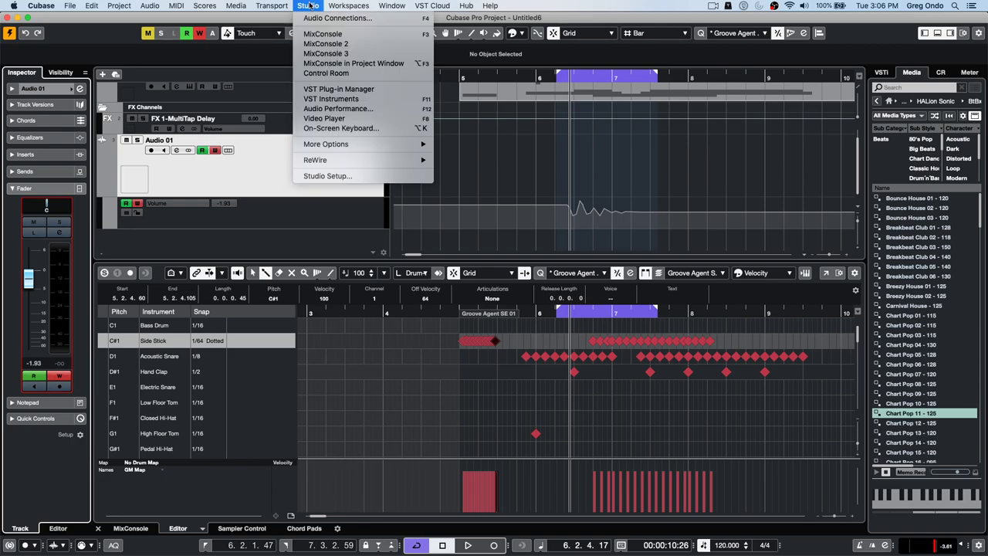
pyautogui.click(345, 90)
pyautogui.moveTo(379, 208)
pyautogui.mouseDown()
pyautogui.moveTo(383, 88)
pyautogui.moveTo(392, 222)
pyautogui.mouseUp()
pyautogui.moveTo(459, 227); pyautogui.dragTo(514, 111)
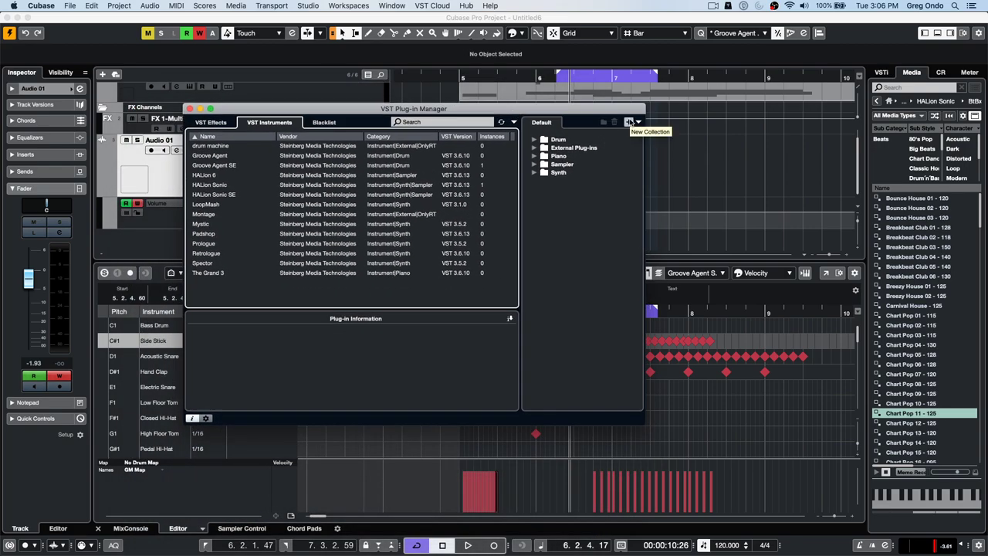
# - Copy the current instrument collection and delete The Grand 3 from its Piano folder
pyautogui.click(630, 122)
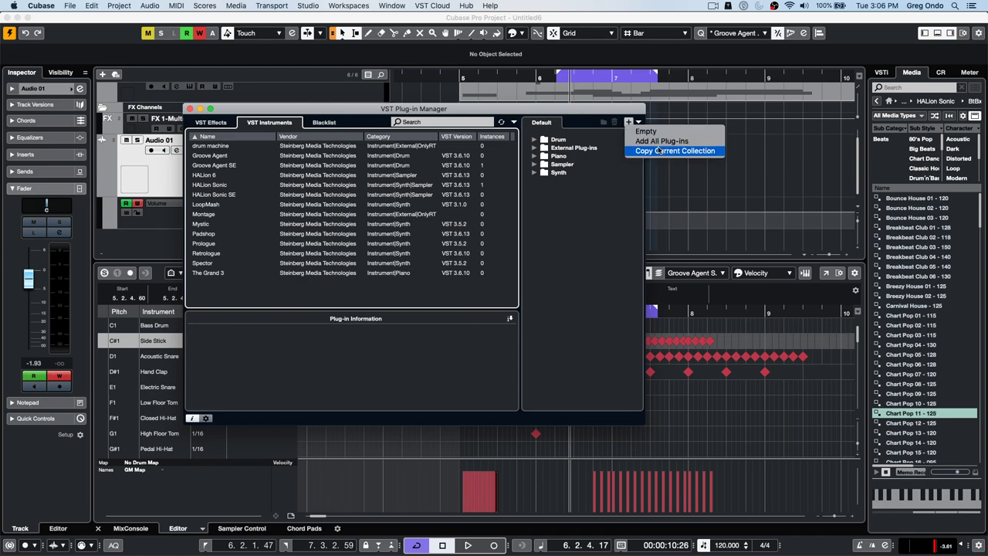
pyautogui.click(662, 142)
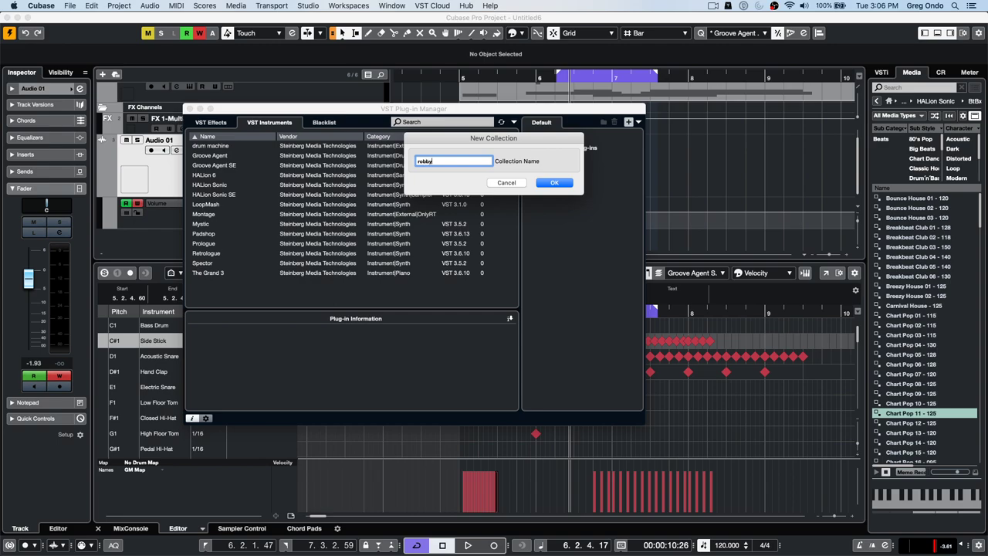
pyautogui.press('Return')
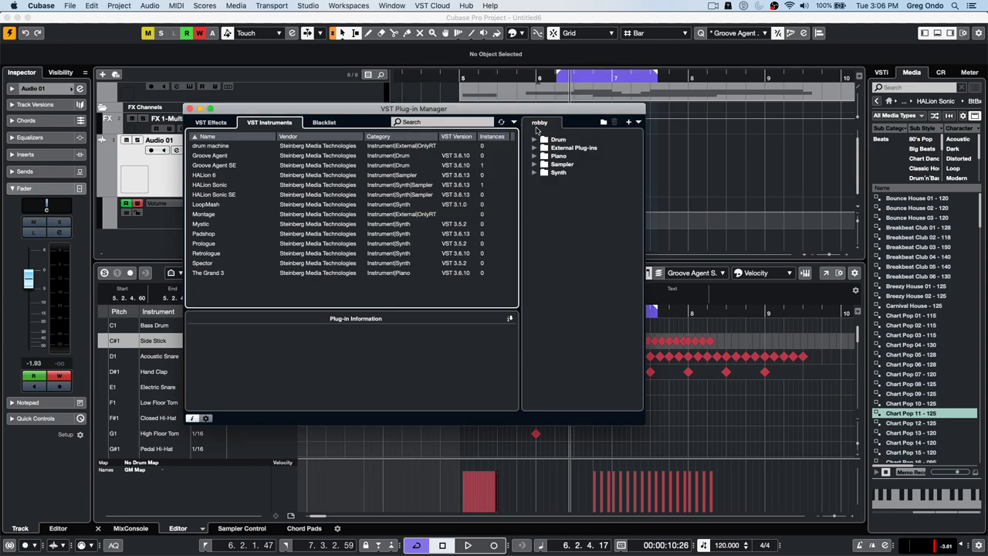
pyautogui.click(534, 165)
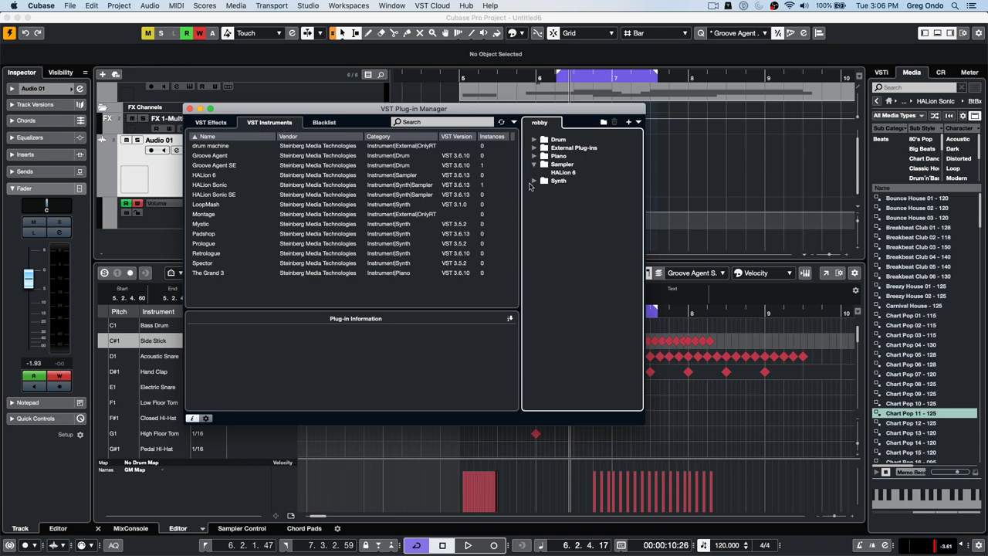
pyautogui.click(535, 156)
pyautogui.click(567, 164)
pyautogui.rightClick(572, 165)
pyautogui.click(589, 169)
# - Delete External Instrument from the new collection's External Plug-ins folder
pyautogui.click(535, 148)
pyautogui.click(567, 156)
pyautogui.rightClick(569, 157)
pyautogui.click(587, 163)
pyautogui.click(533, 139)
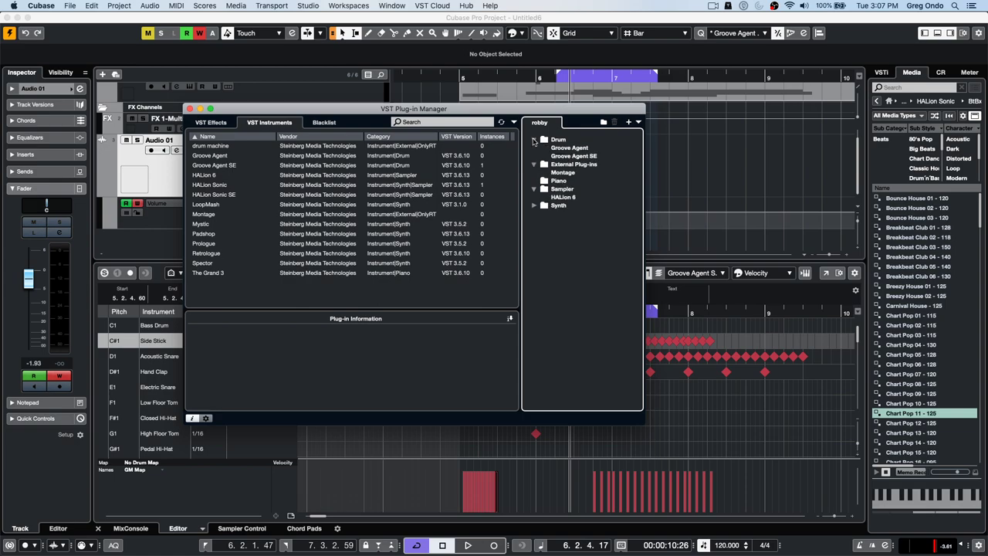
pyautogui.click(228, 124)
# - Copy the current effects collection and delete UV22HR from its Mastering folder
pyautogui.click(629, 122)
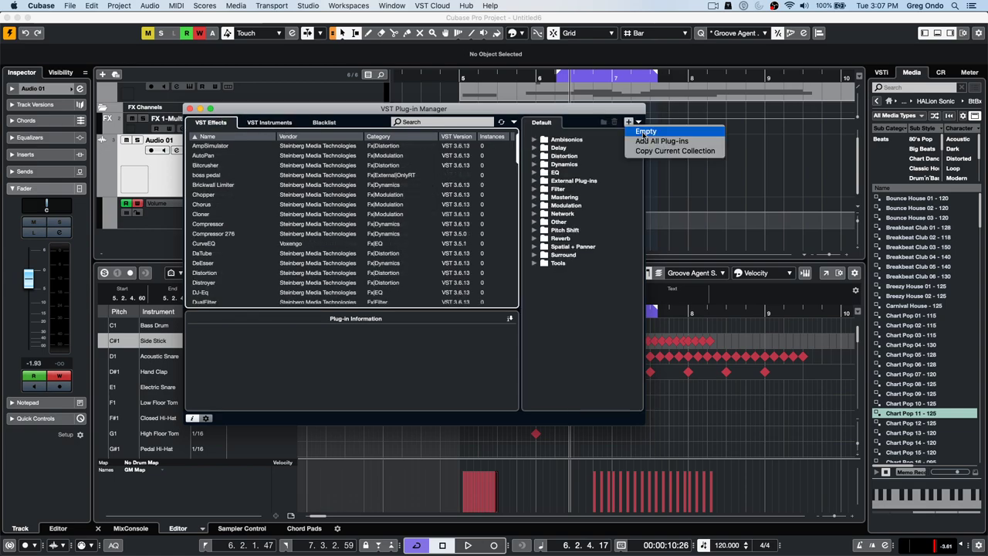
pyautogui.click(554, 183)
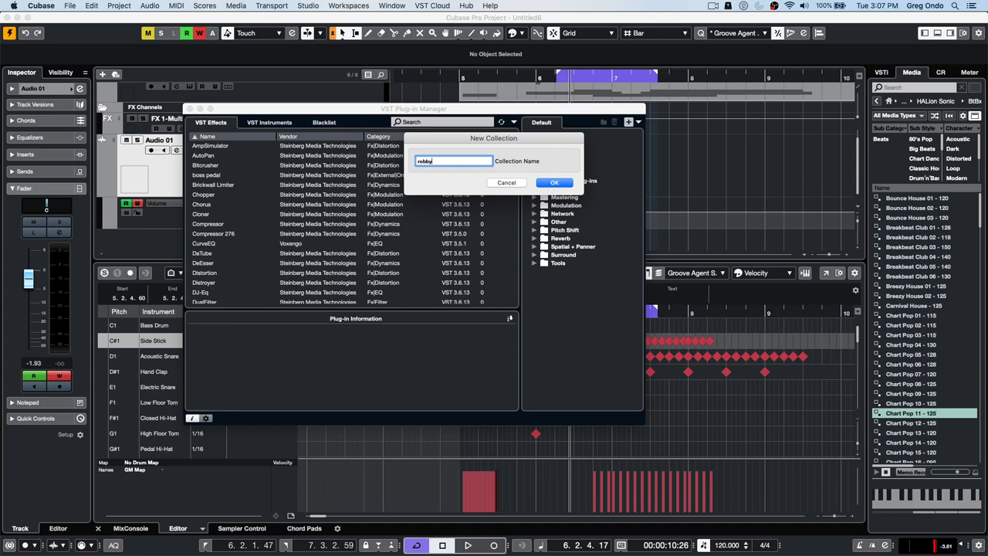
pyautogui.press('Return')
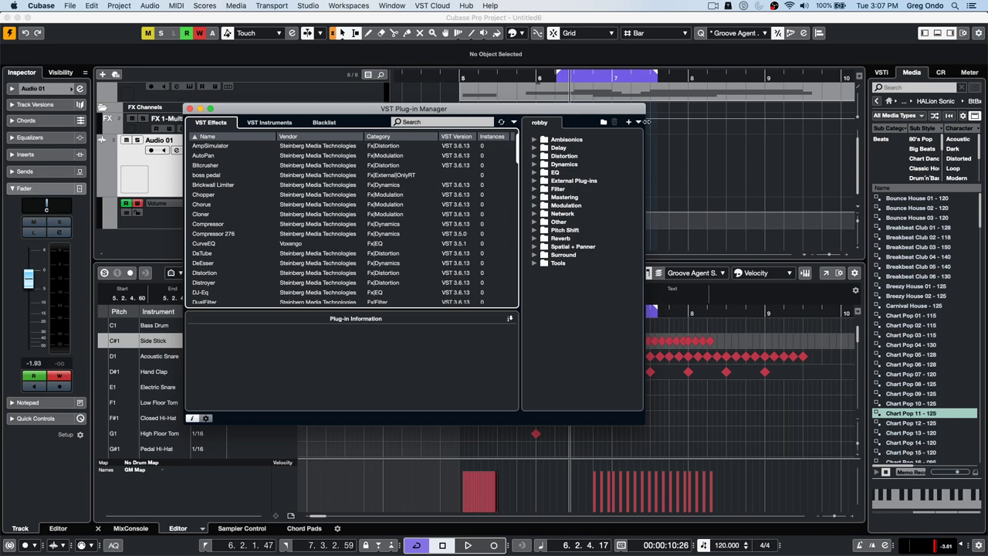
pyautogui.click(534, 200)
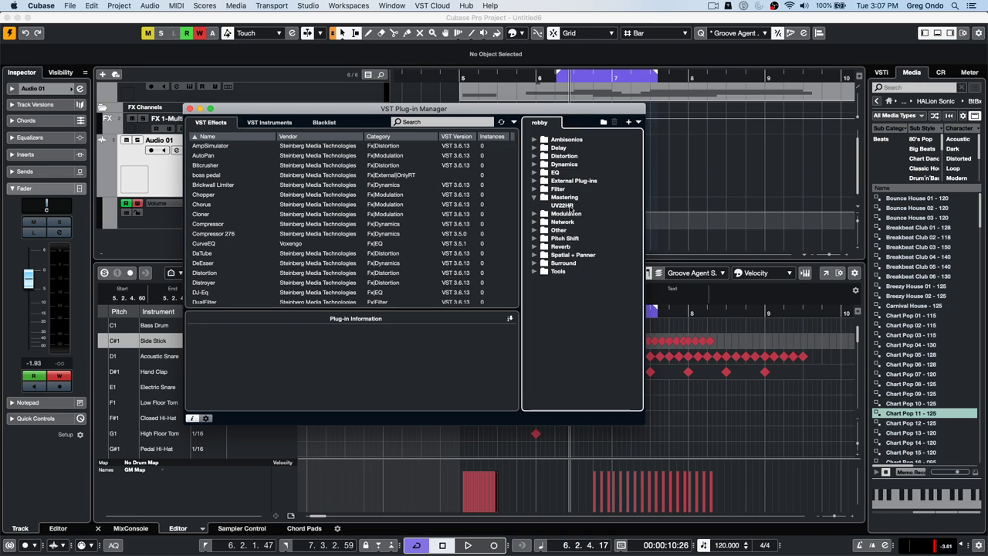
pyautogui.rightClick(572, 209)
pyautogui.click(591, 210)
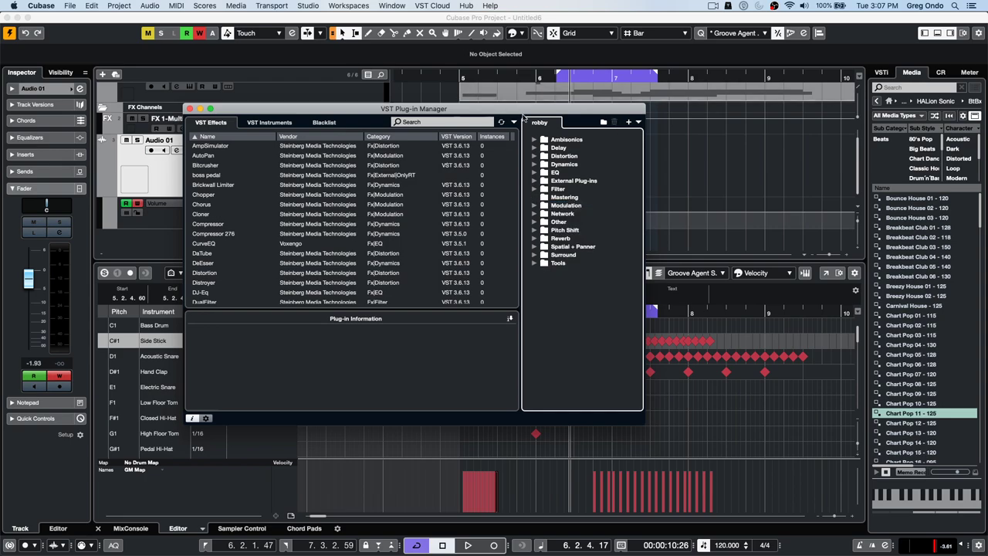
# - Create a folder named 'my favorites' under Delay in the effects collection
pyautogui.click(535, 148)
pyautogui.click(567, 164)
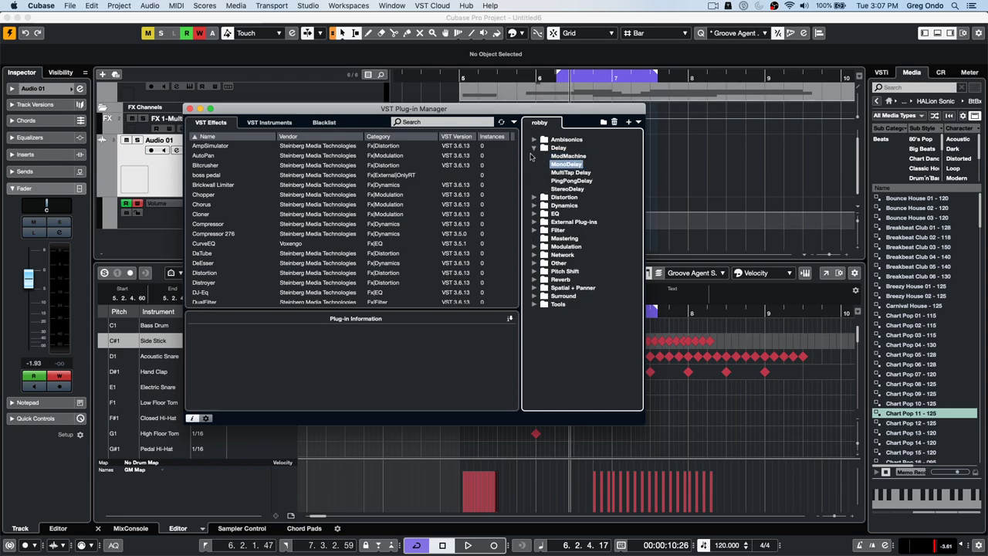
pyautogui.click(638, 122)
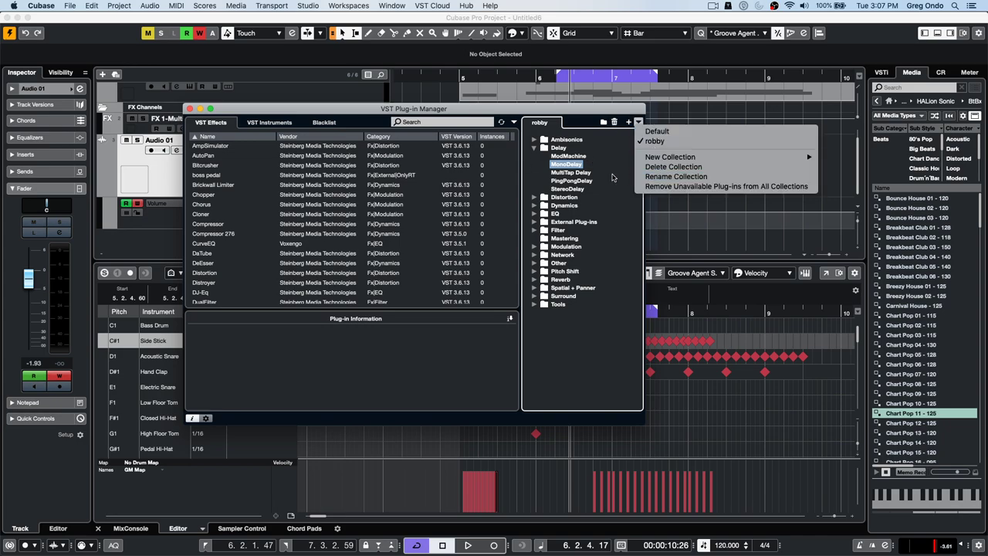
pyautogui.click(613, 176)
pyautogui.click(603, 122)
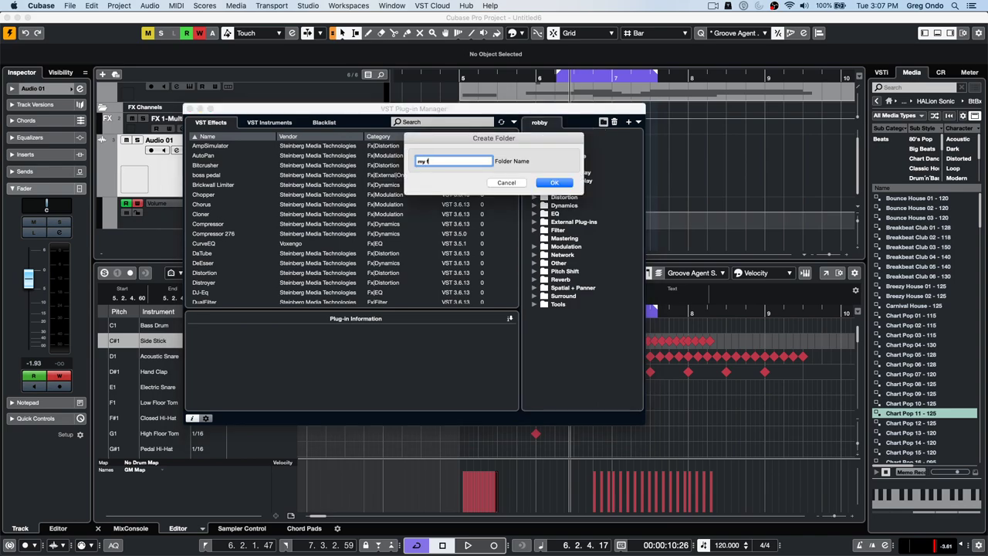
pyautogui.write('my favorites')
pyautogui.press('Return')
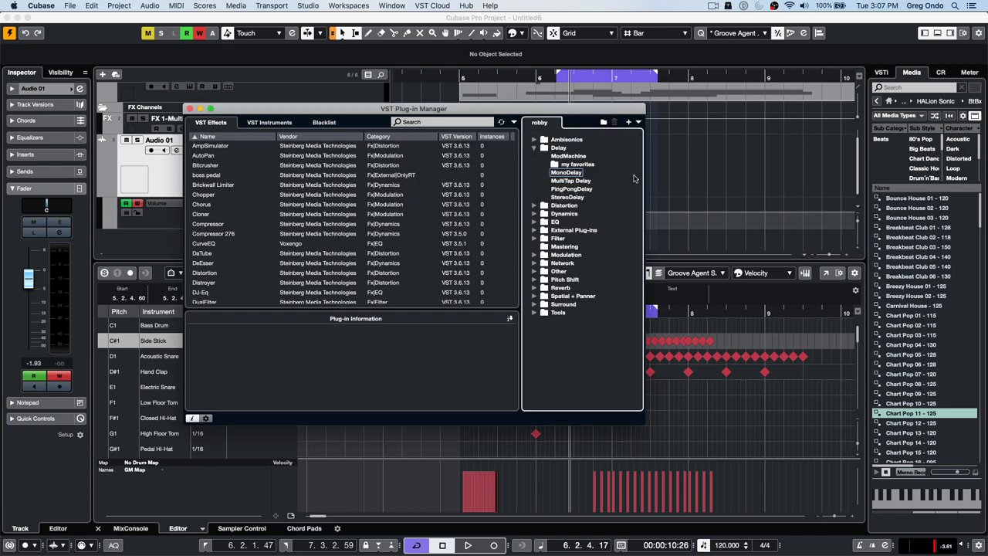
# - Drag Chorus and CurveEQ into the collection's Other folder, then return to the project
pyautogui.click(200, 206)
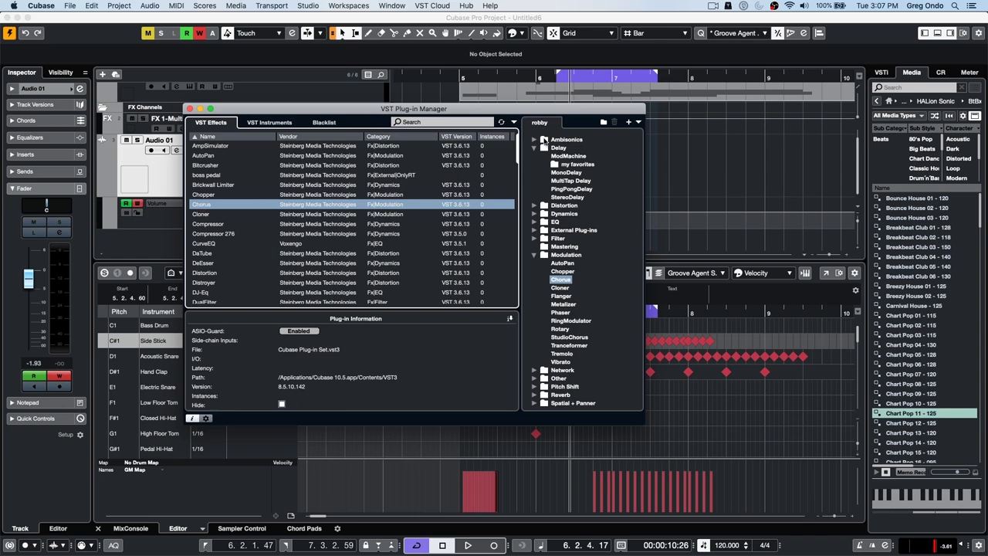
pyautogui.click(535, 147)
pyautogui.click(535, 206)
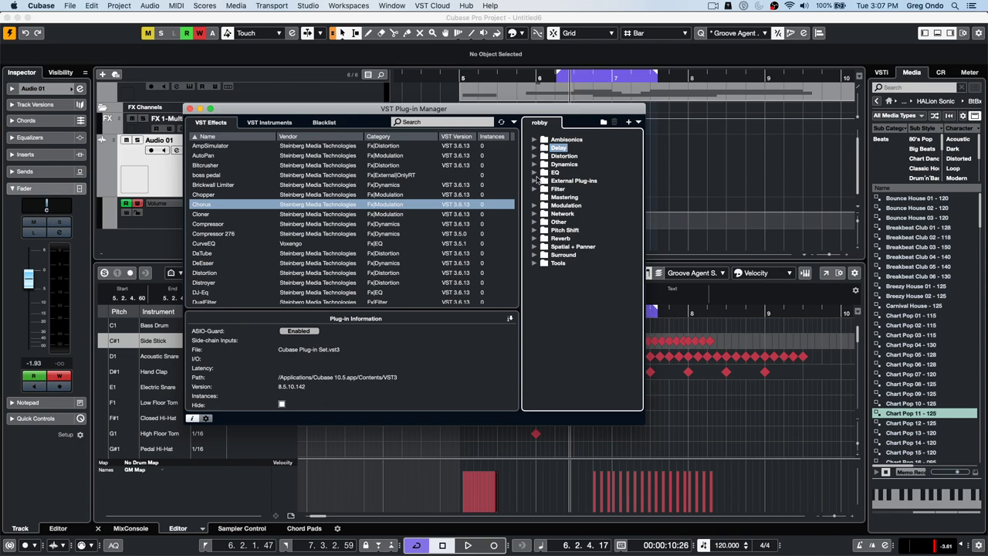
pyautogui.doubleClick(554, 223)
pyautogui.moveTo(210, 205); pyautogui.dragTo(568, 233)
pyautogui.moveTo(205, 244); pyautogui.dragTo(564, 232)
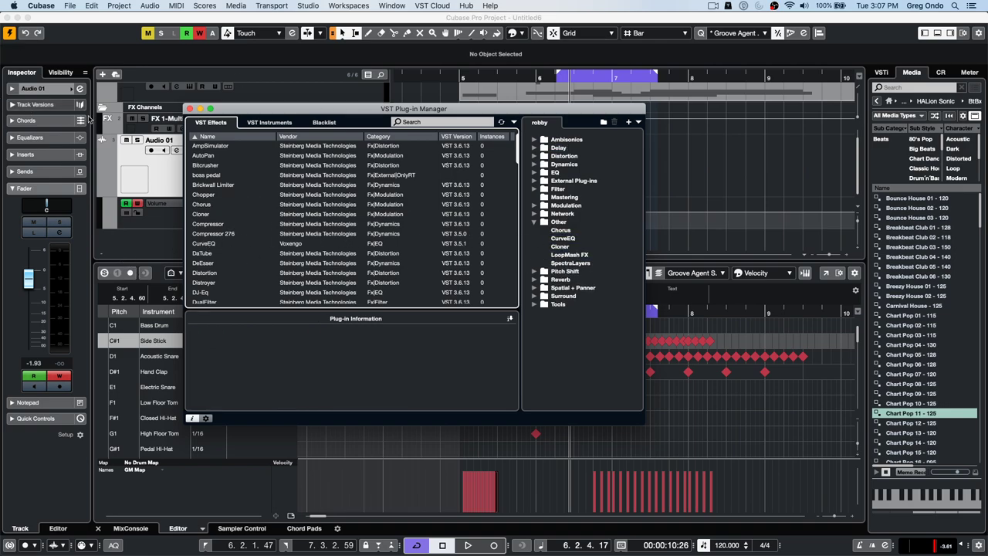
pyautogui.click(43, 89)
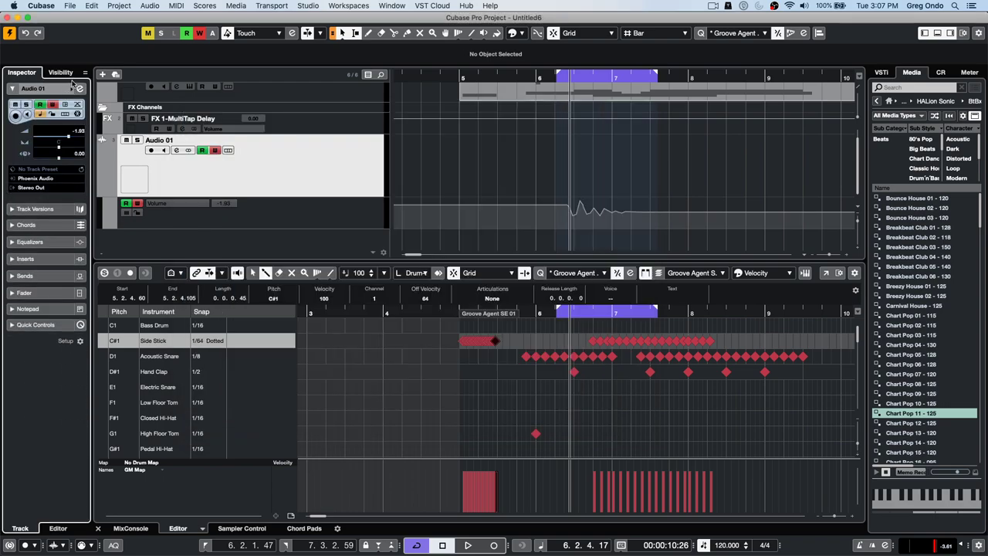
# - Load Chorus from the Other folder into Audio 01's first insert, then set it back to No Effect
pyautogui.click(55, 259)
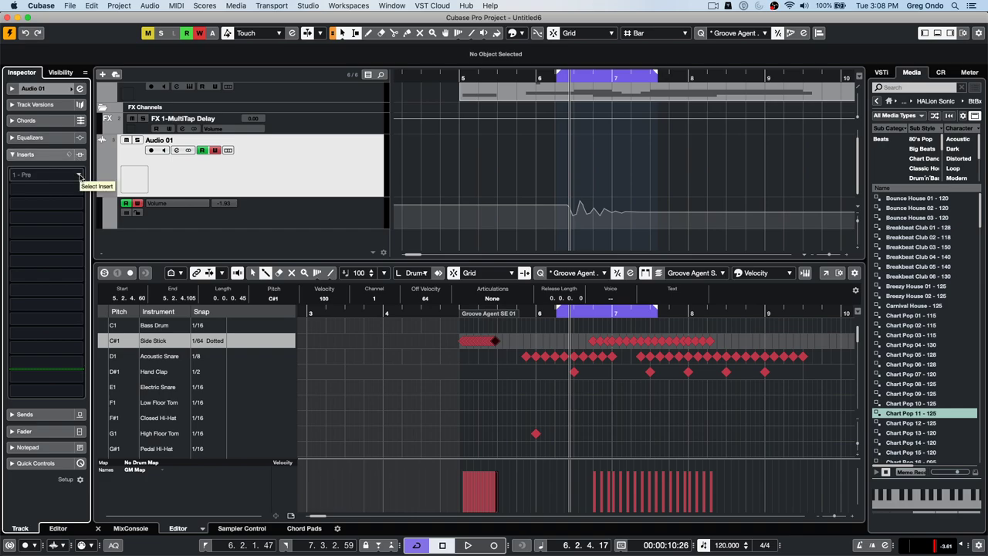
pyautogui.click(80, 177)
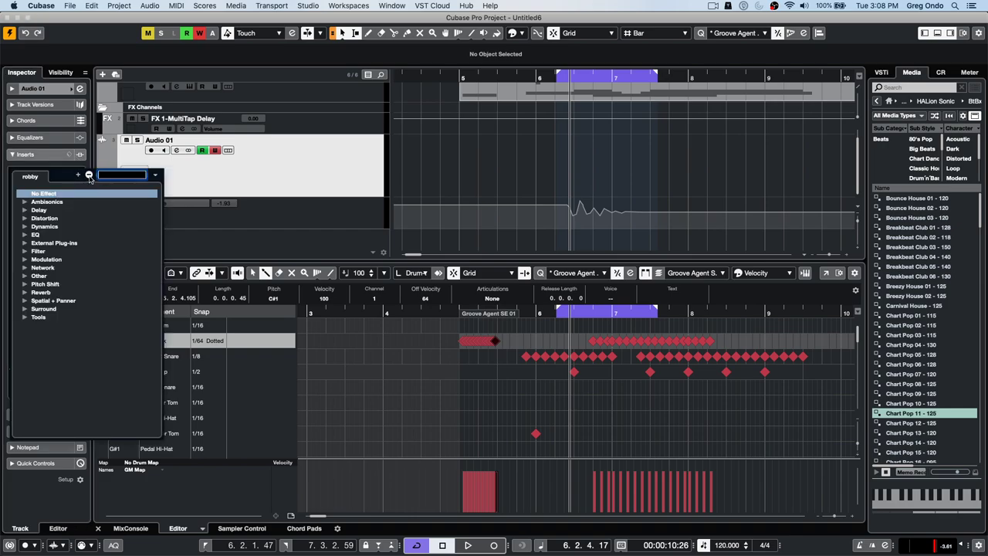
pyautogui.click(153, 177)
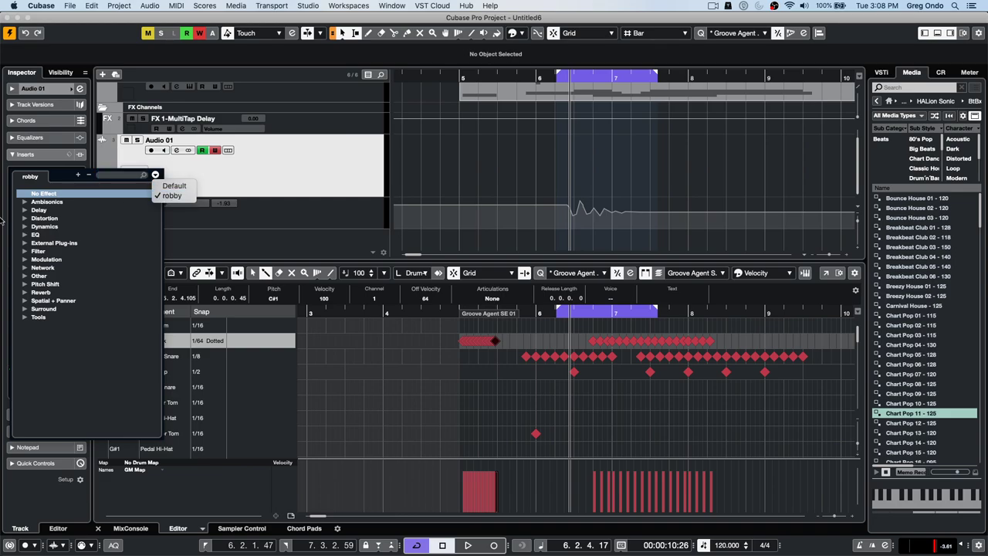
pyautogui.click(26, 284)
pyautogui.click(26, 278)
pyautogui.click(51, 284)
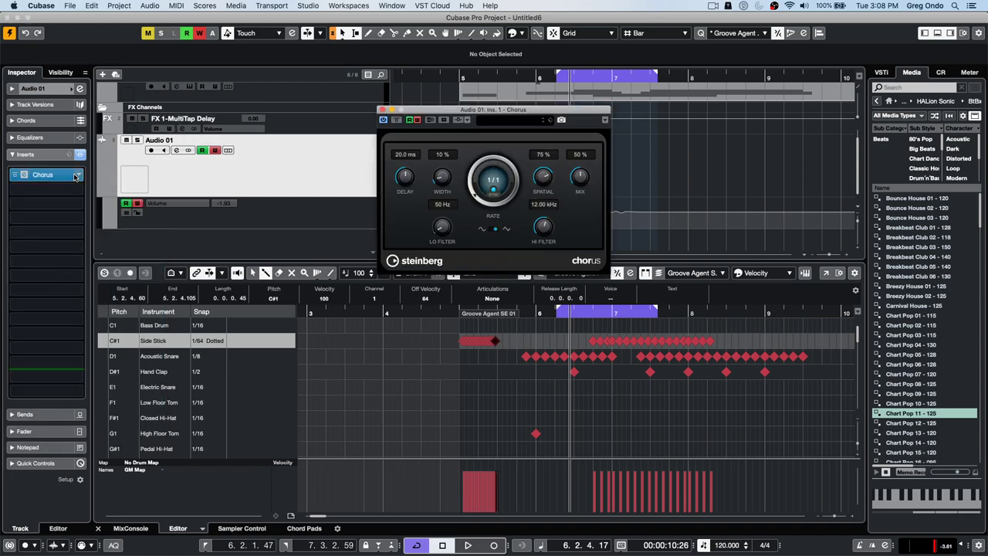
pyautogui.click(45, 174)
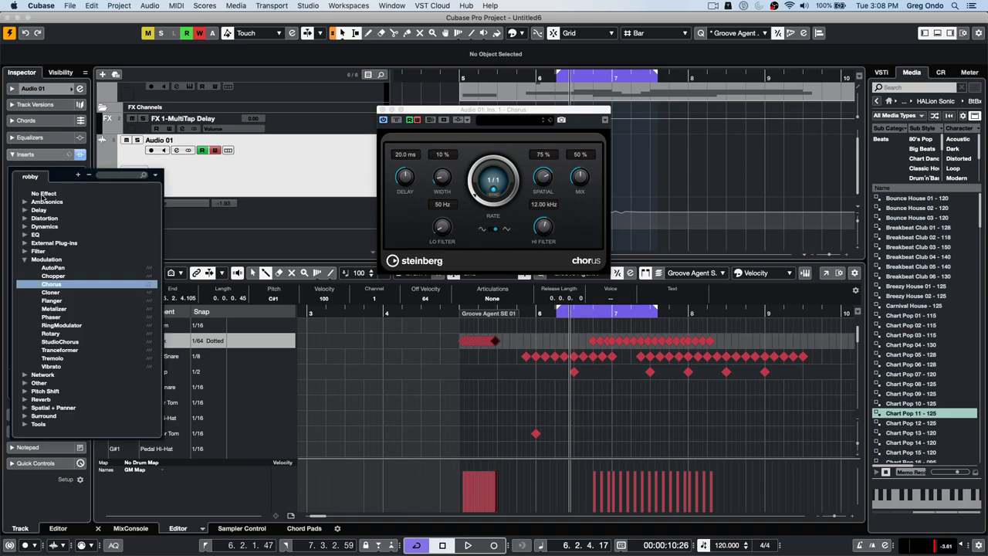
pyautogui.click(43, 193)
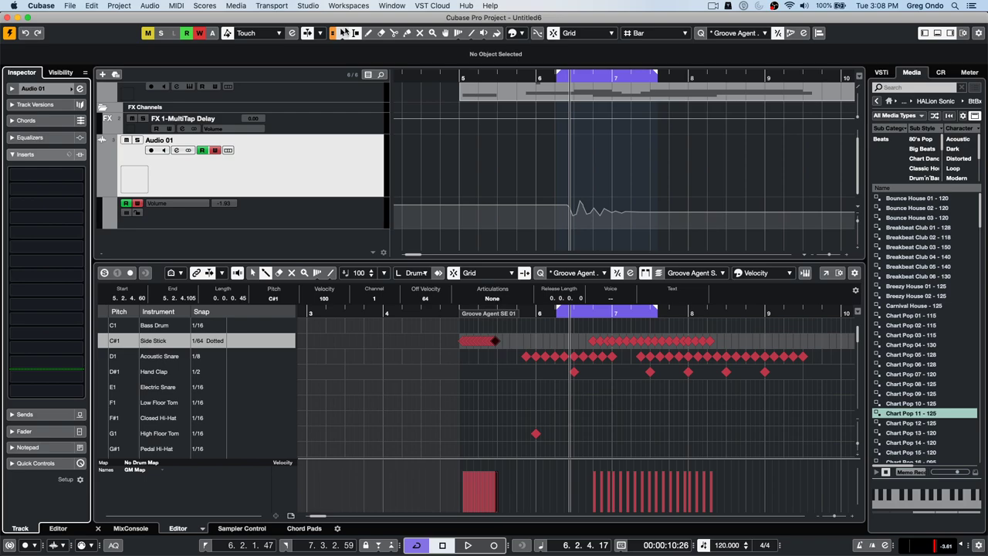
# - Open the saved piano project via File > Open, activate it, and dismiss the Missing Ports warning
pyautogui.click(70, 6)
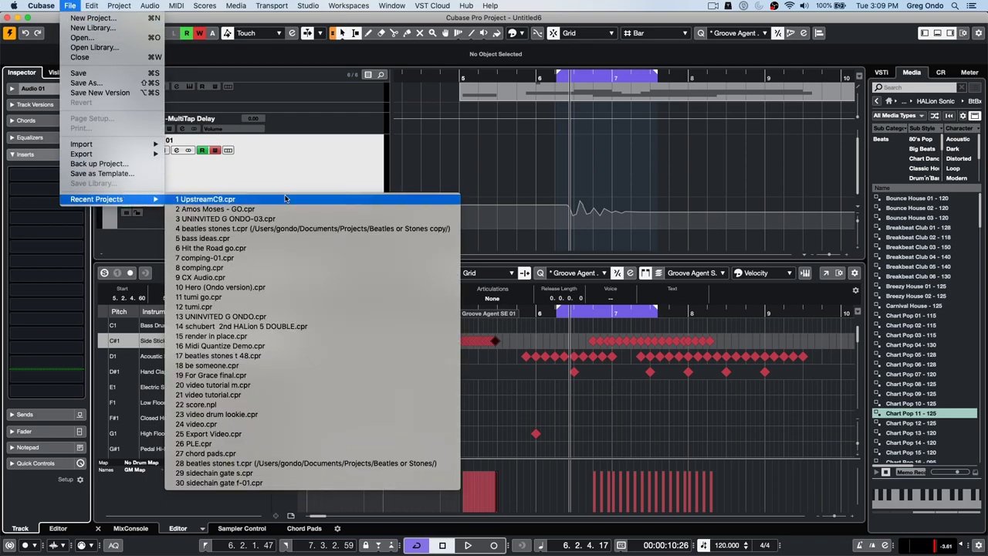
pyautogui.click(127, 40)
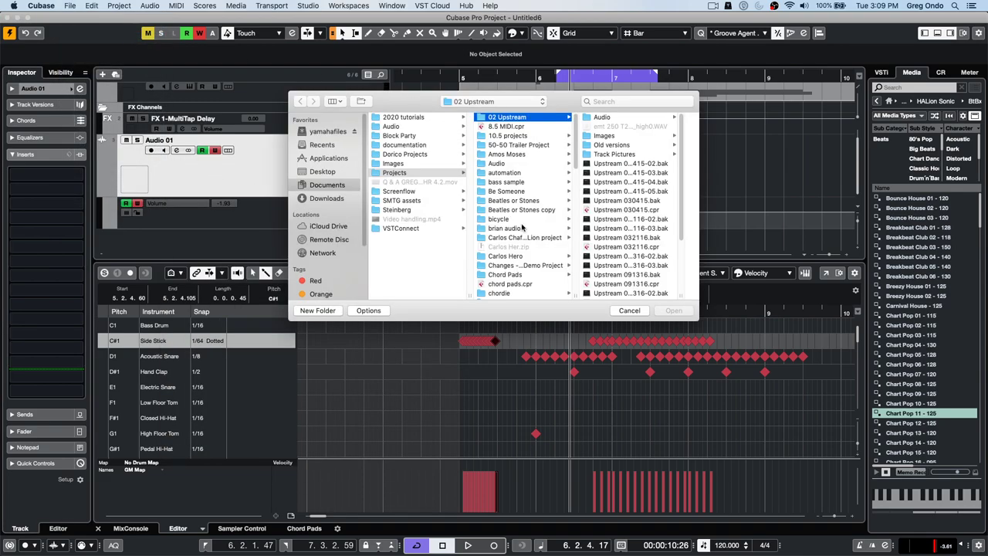
pyautogui.scroll(-10, 522, 222)
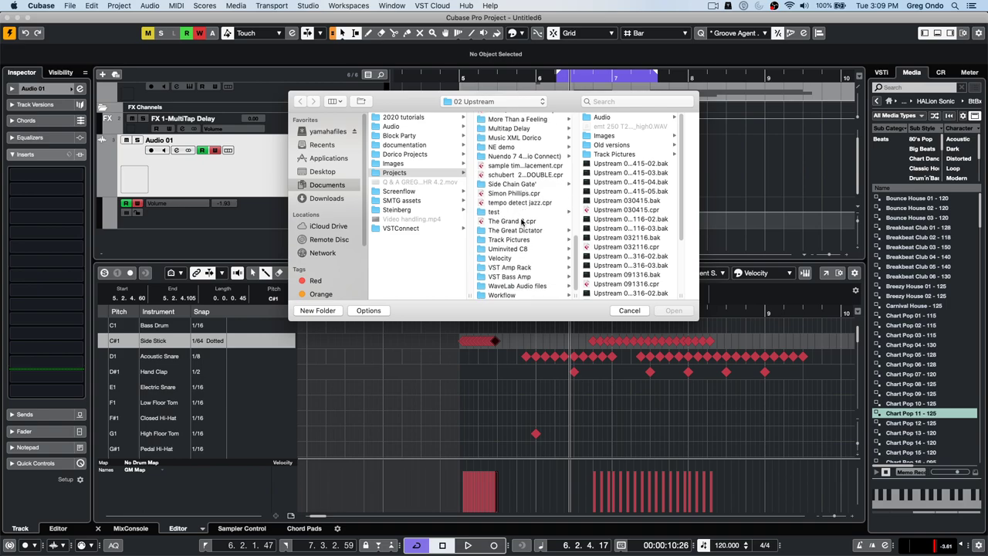
pyautogui.doubleClick(522, 223)
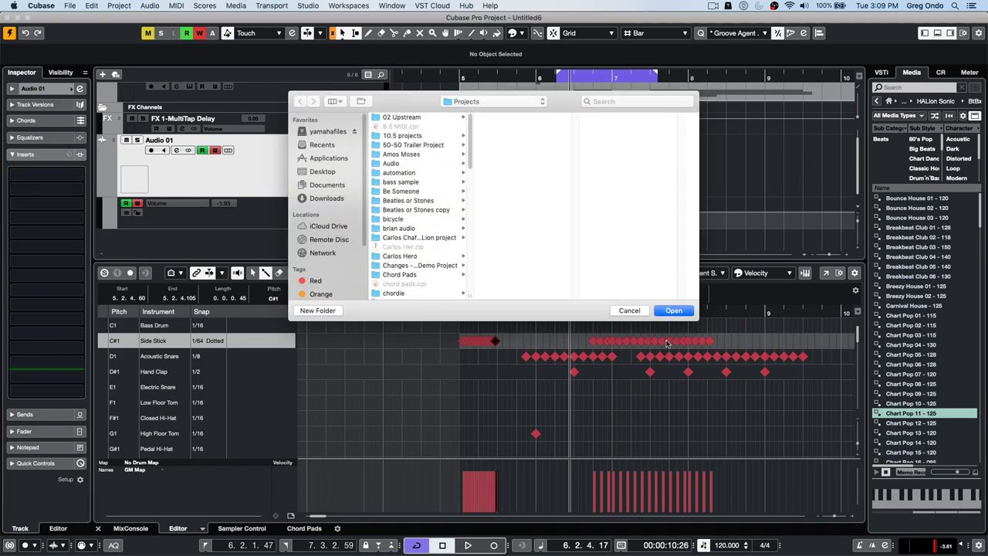
pyautogui.click(674, 311)
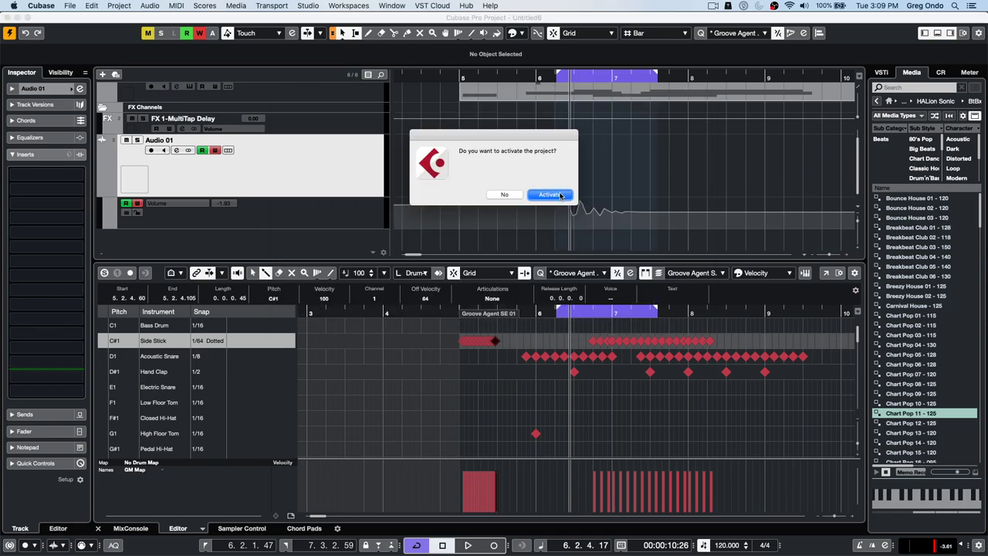
pyautogui.click(551, 195)
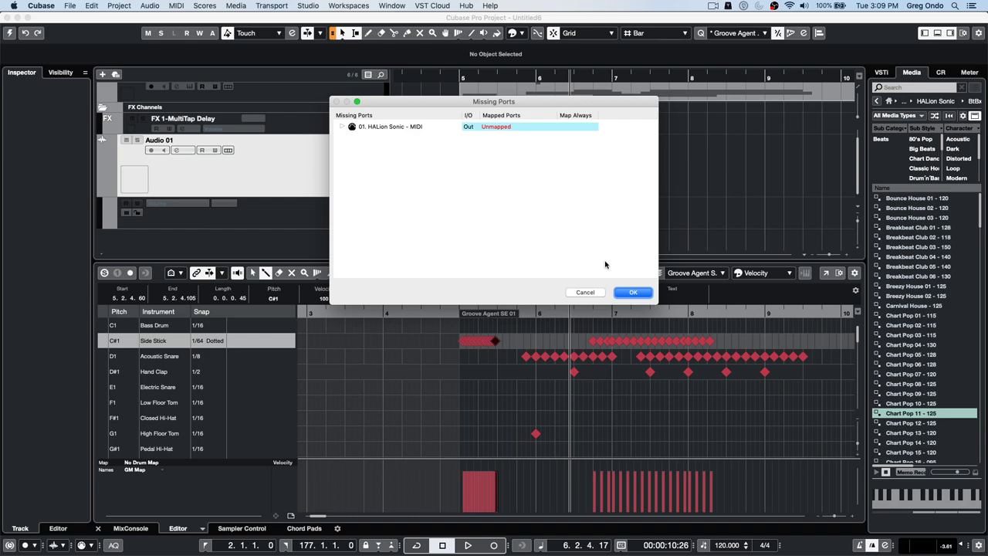
pyautogui.click(631, 293)
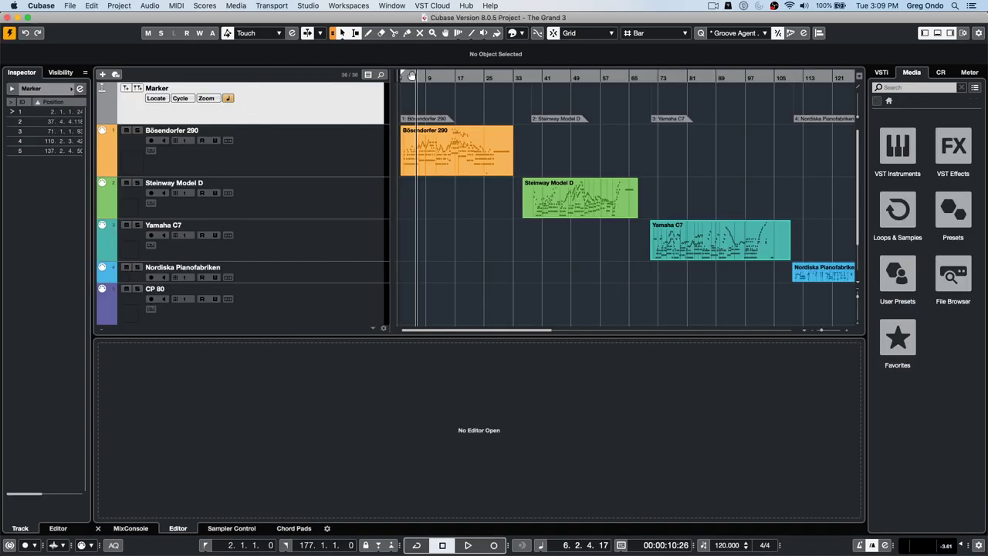
# - Zoom out, select the Bösendorfer 290 track, open The Grand 3 and try a few notes
pyautogui.moveTo(451, 78); pyautogui.dragTo(322, 100)
pyautogui.click(458, 76)
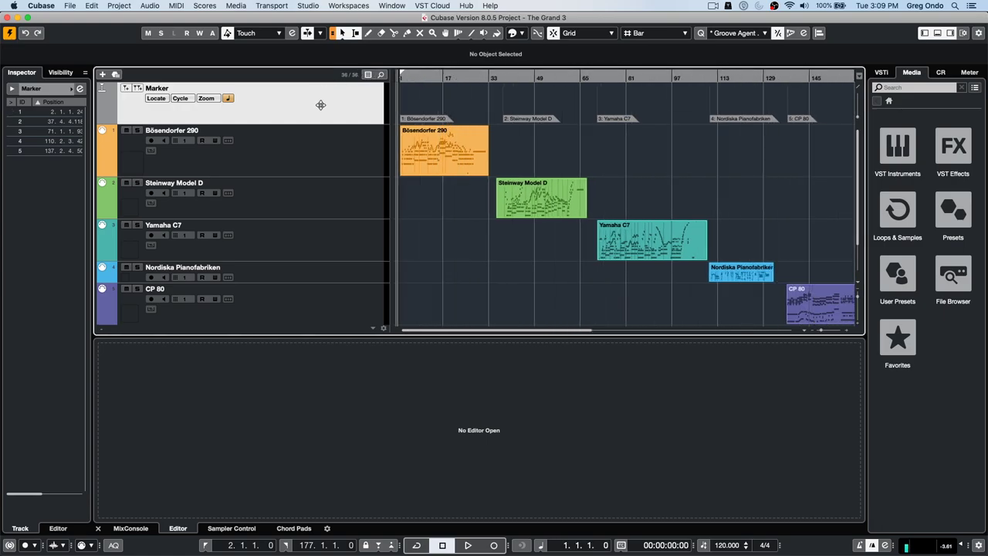
pyautogui.click(445, 145)
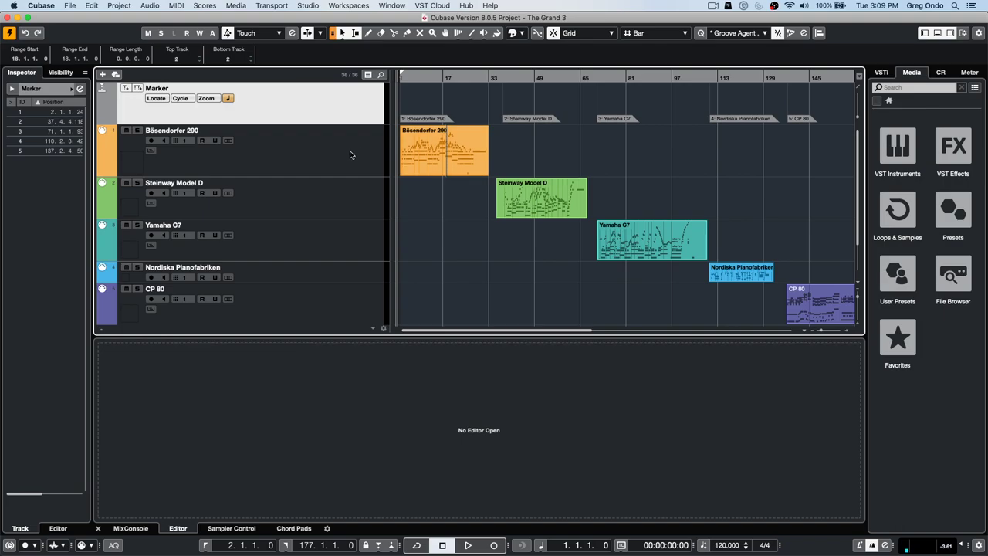
pyautogui.click(278, 152)
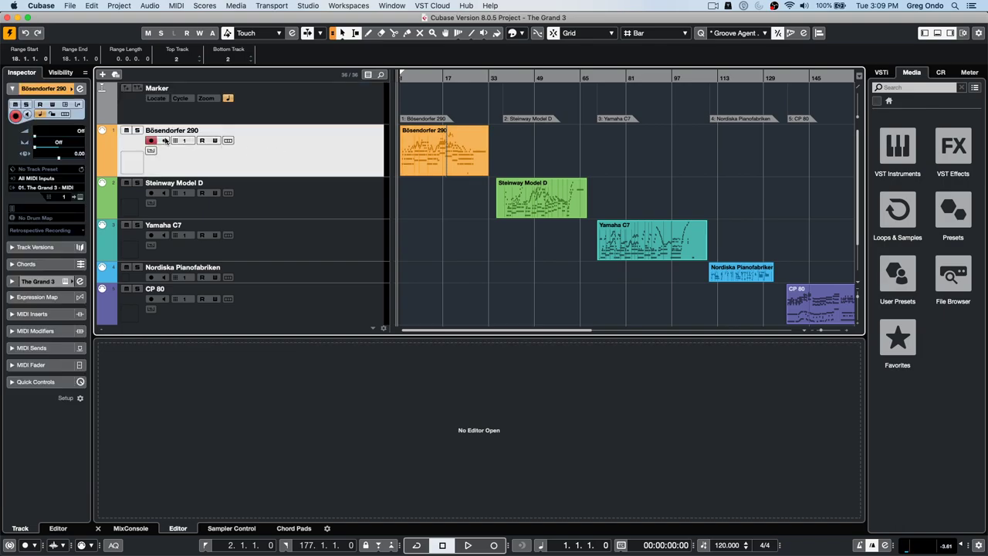
pyautogui.click(80, 198)
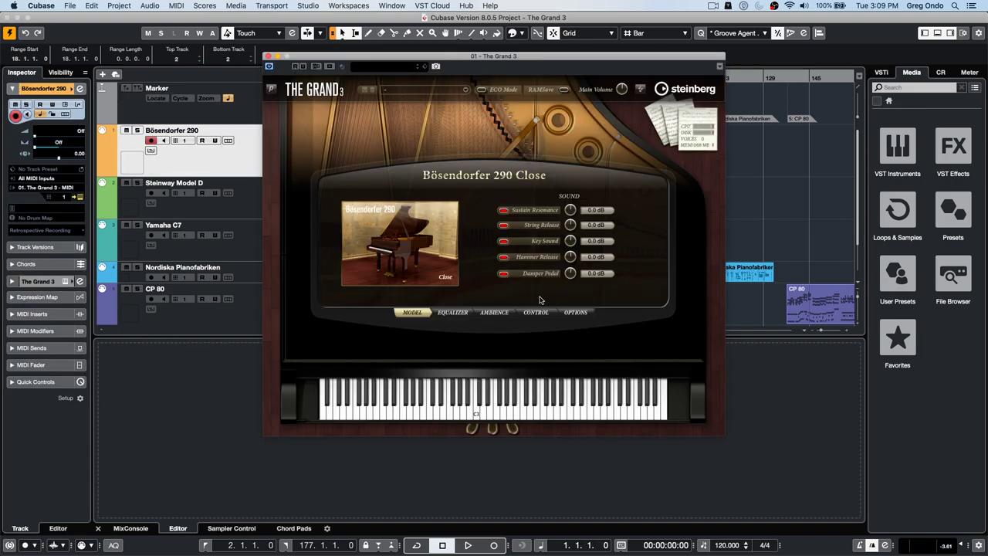
pyautogui.click(516, 409)
pyautogui.moveTo(390, 414); pyautogui.dragTo(338, 414)
# - Move The Grand 3 window clear of the timeline and start project playback
pyautogui.moveTo(339, 56); pyautogui.dragTo(514, 161)
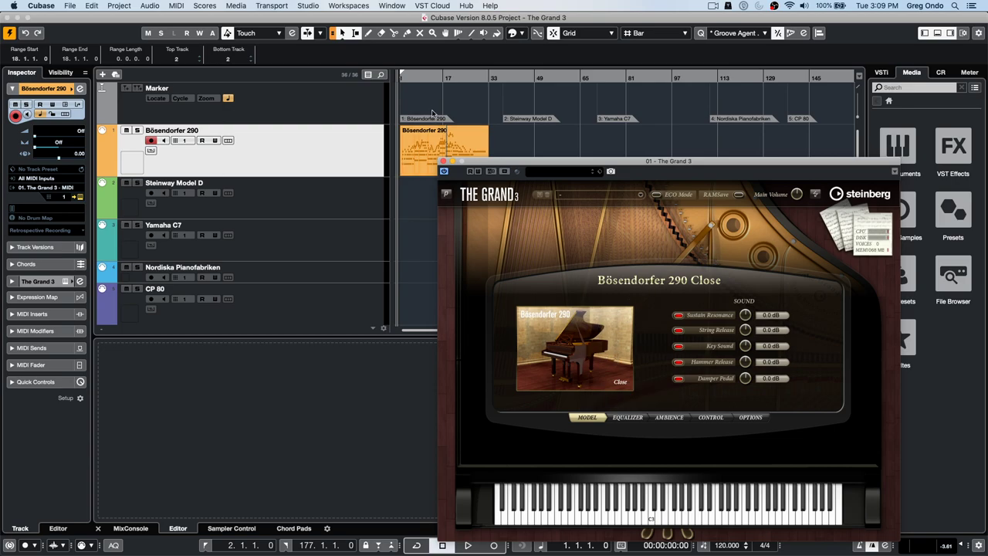
pyautogui.click(421, 80)
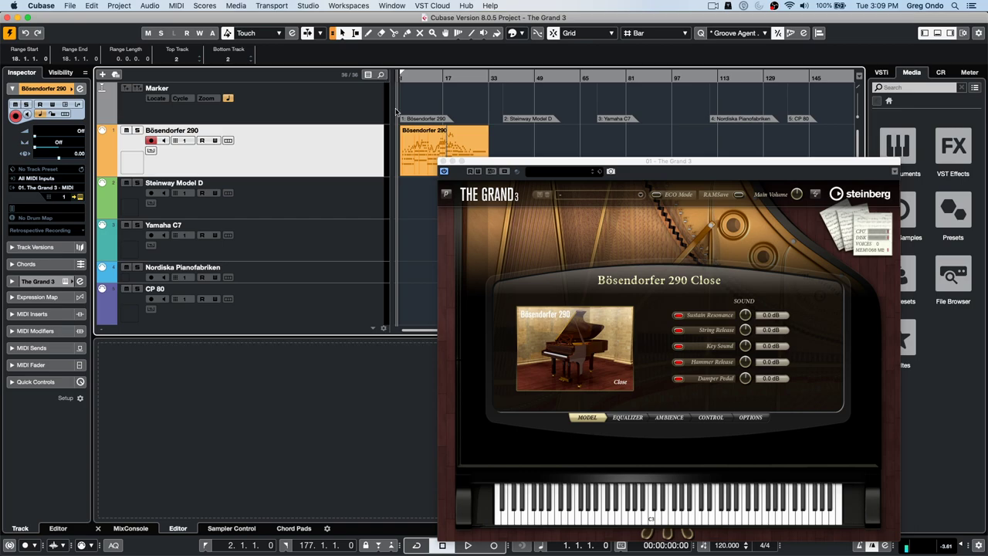
pyautogui.moveTo(518, 165); pyautogui.dragTo(489, 111)
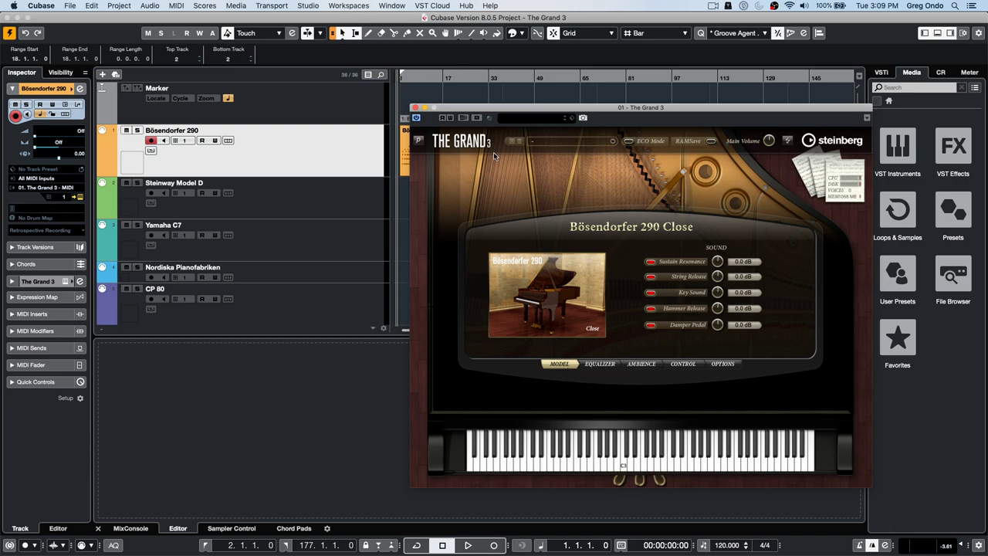
pyautogui.press('space')
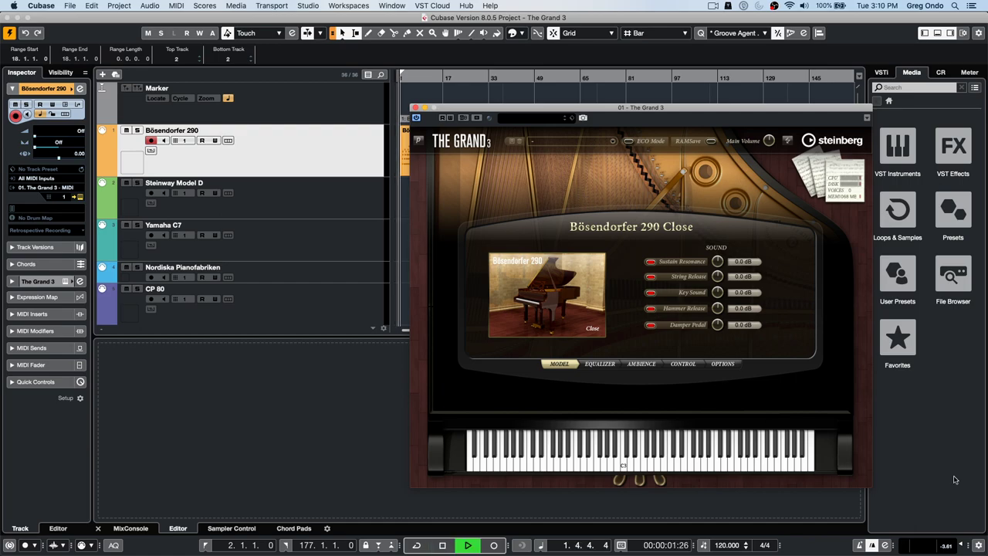
pyautogui.click(961, 545)
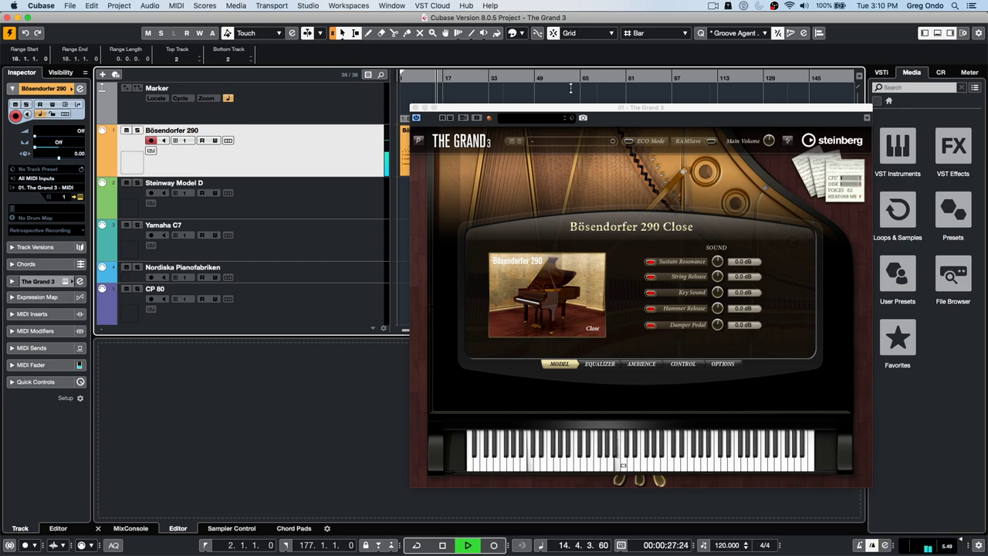
# - Reposition the Bösendorfer window and browse its Equalizer, Ambience and Control tabs
pyautogui.moveTo(570, 112); pyautogui.dragTo(490, 176)
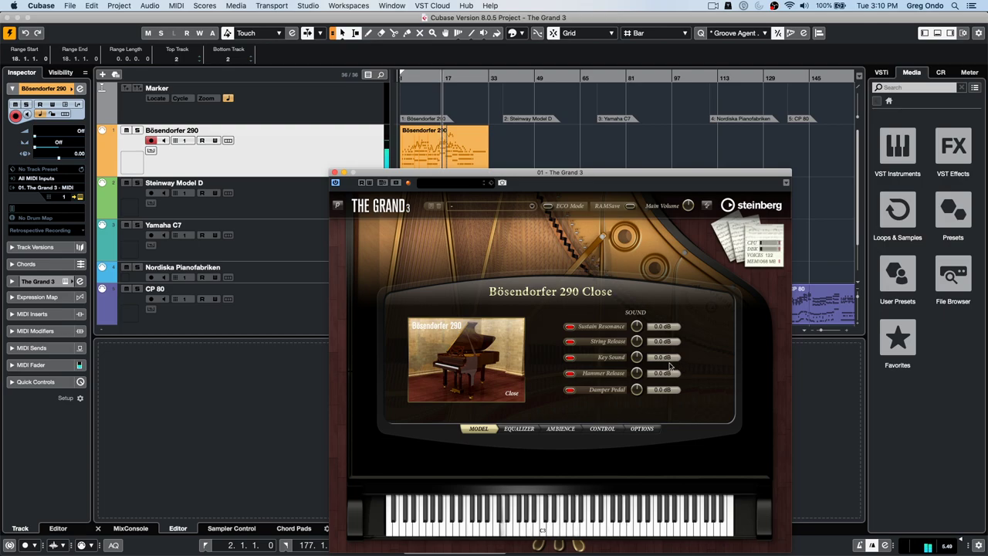
pyautogui.click(526, 431)
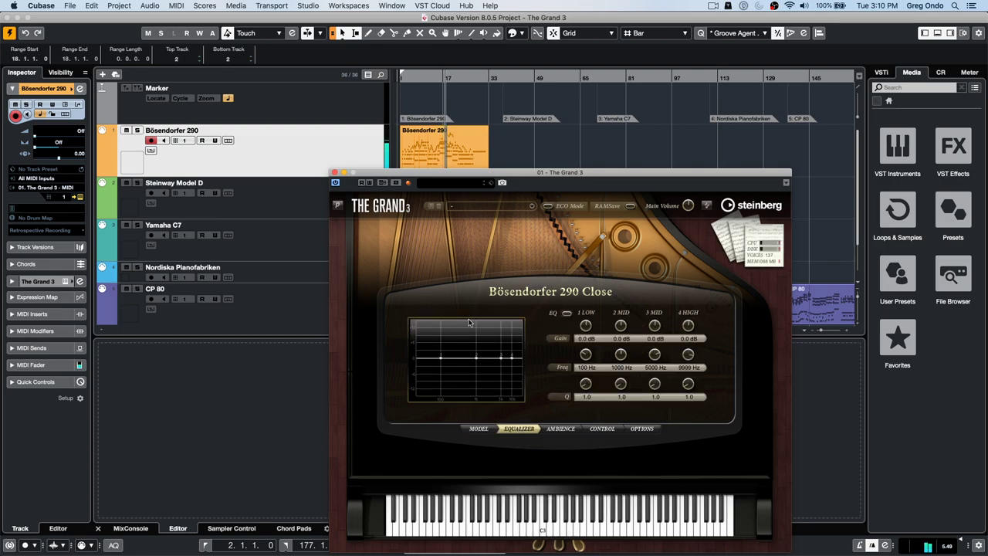
pyautogui.click(557, 430)
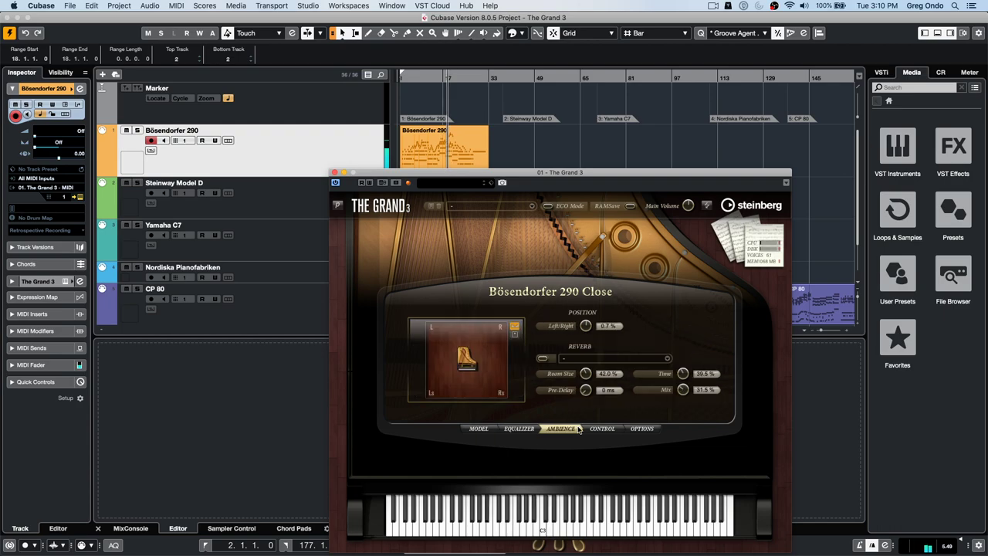
pyautogui.click(603, 429)
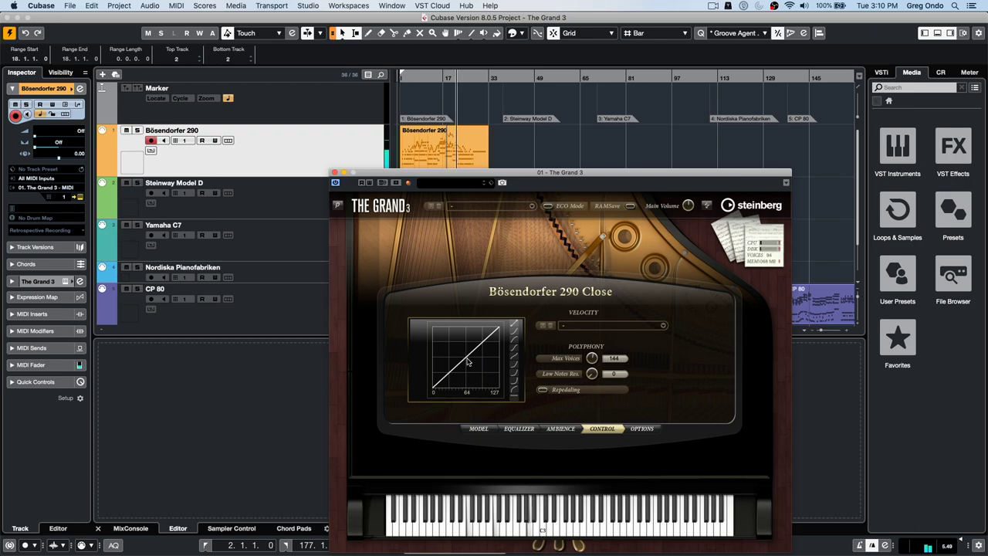
# - Bend the linear velocity curve with a lowered end and added midpoint, then select Steinway Model D
pyautogui.click(515, 349)
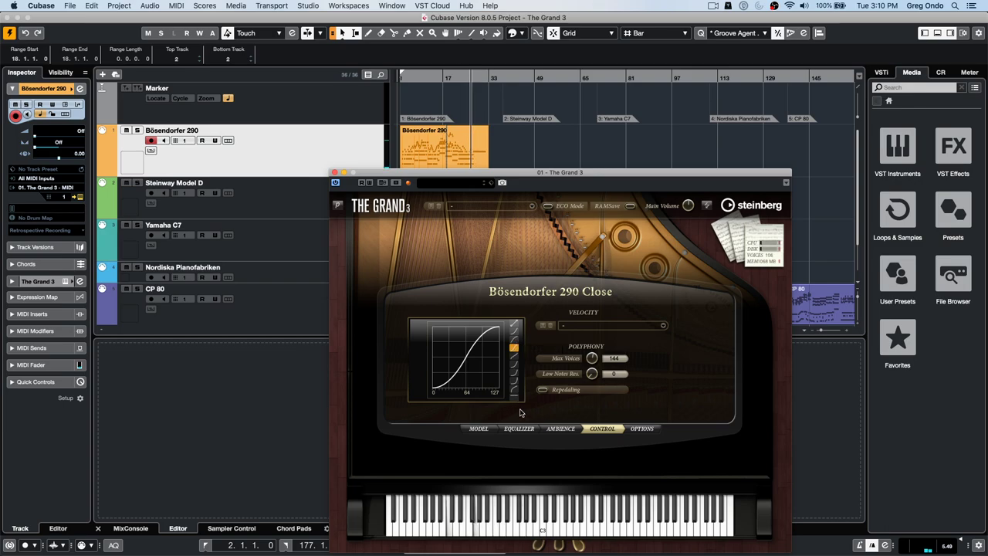
pyautogui.click(513, 325)
pyautogui.moveTo(499, 327); pyautogui.dragTo(456, 342)
pyautogui.doubleClick(473, 360)
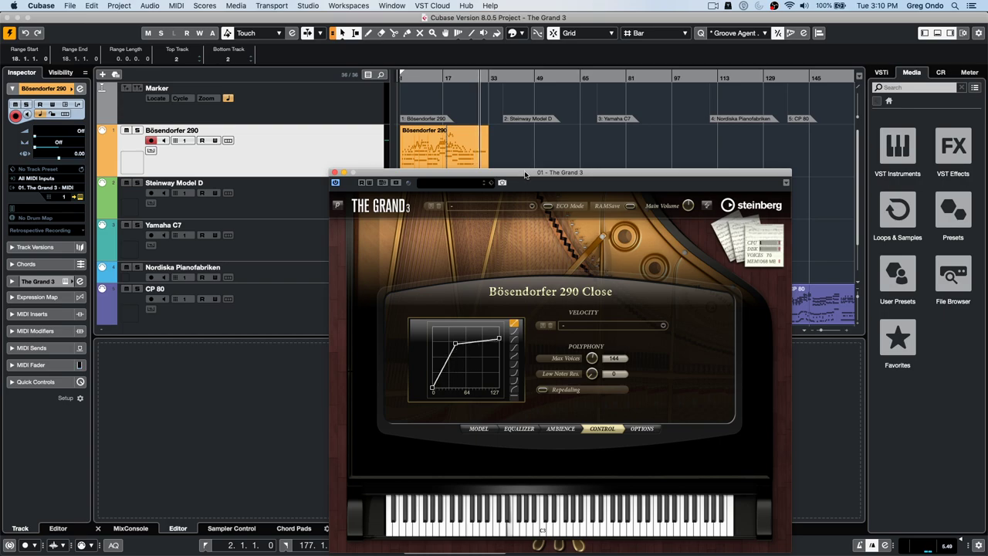
pyautogui.click(292, 202)
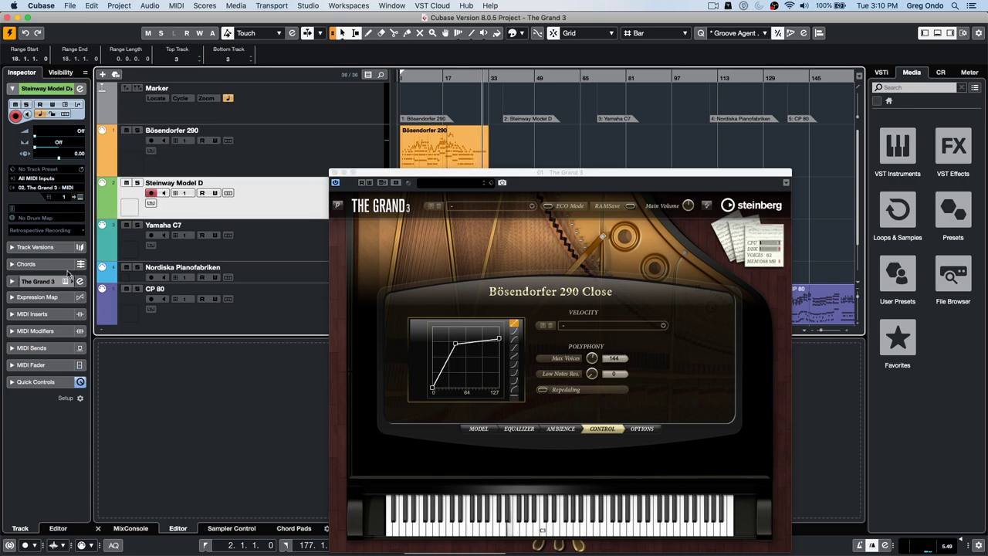
# - Open the Model D instrument, close the Bösendorfer window and start playback
pyautogui.click(80, 198)
pyautogui.moveTo(750, 177); pyautogui.dragTo(777, 190)
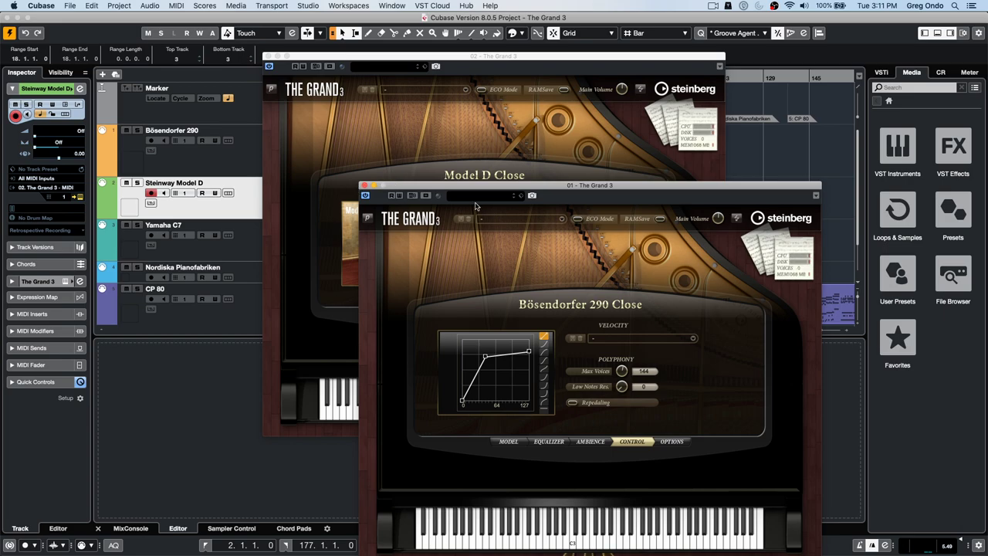
pyautogui.moveTo(469, 190); pyautogui.dragTo(472, 35)
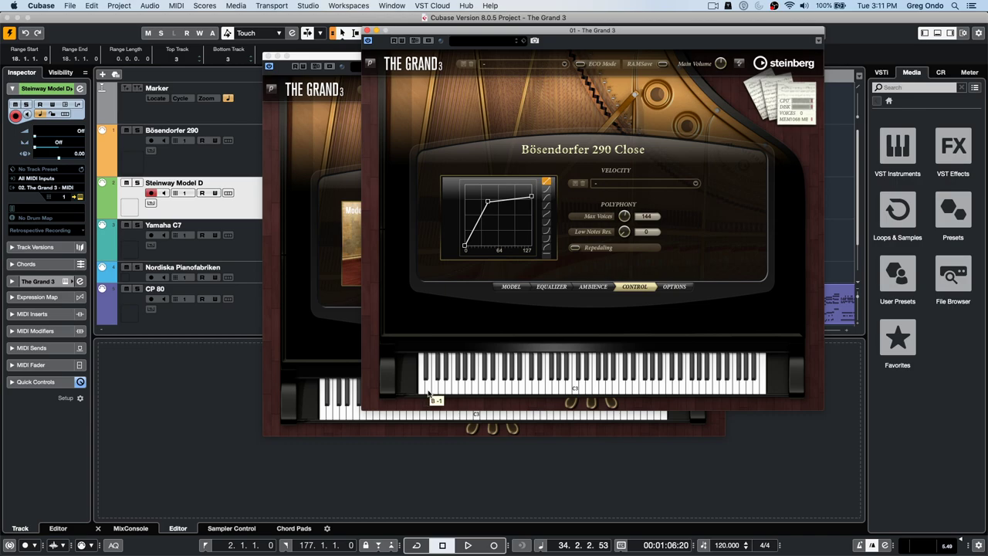
pyautogui.click(427, 394)
pyautogui.click(368, 30)
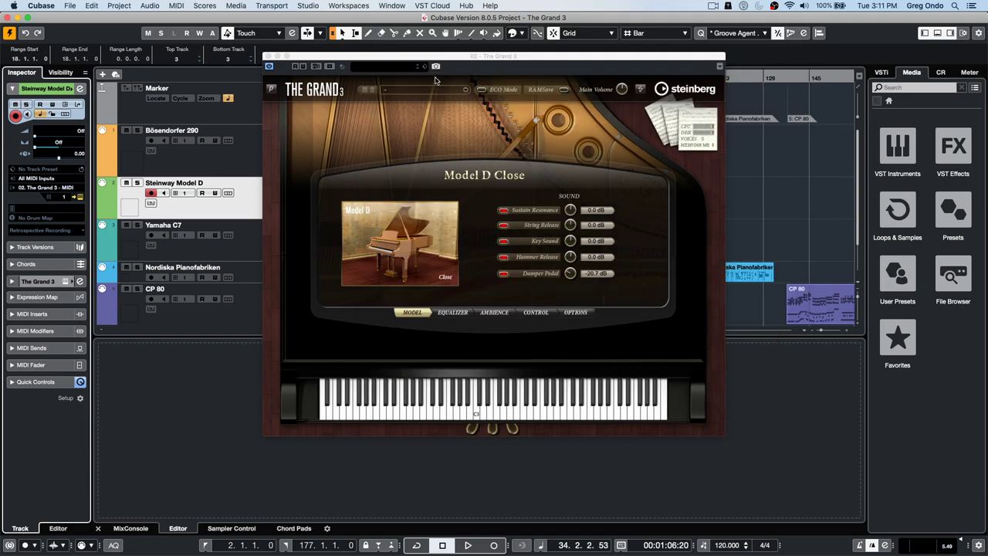
pyautogui.press('space')
pyautogui.moveTo(344, 61); pyautogui.dragTo(457, 75)
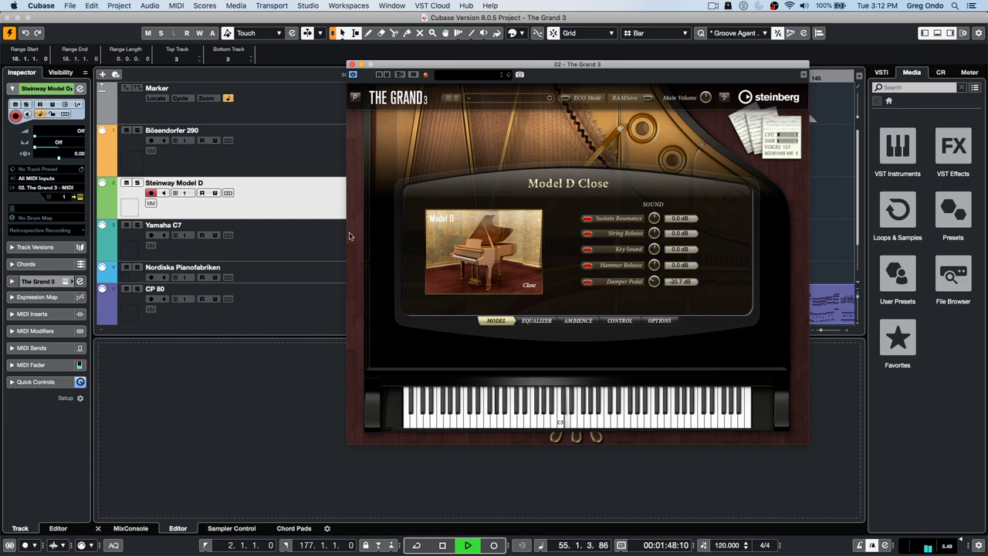
# - Give Model D a reshaped exponential velocity curve on the Control tab, then close its window
pyautogui.click(620, 321)
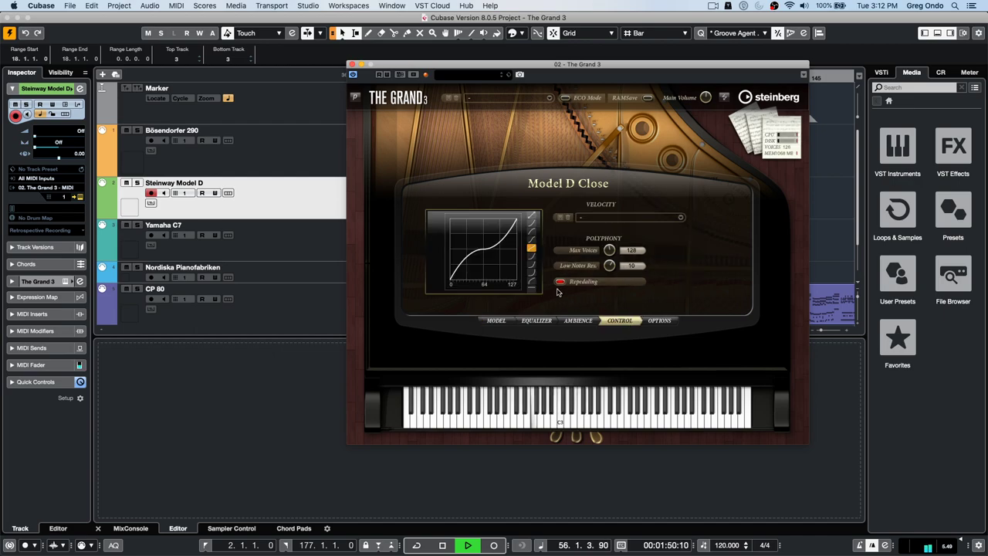
pyautogui.click(532, 217)
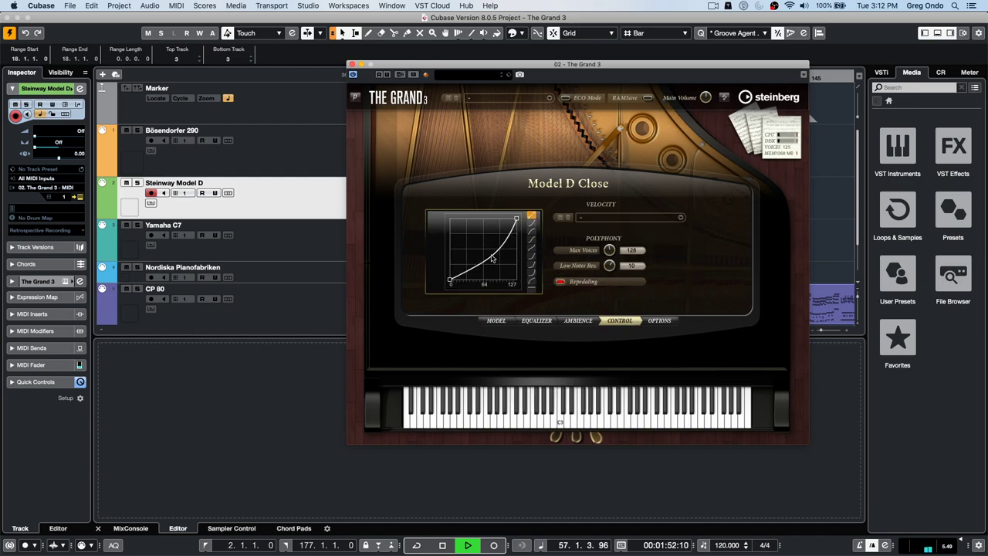
pyautogui.moveTo(493, 256)
pyautogui.mouseDown()
pyautogui.moveTo(469, 242)
pyautogui.moveTo(482, 253)
pyautogui.mouseUp()
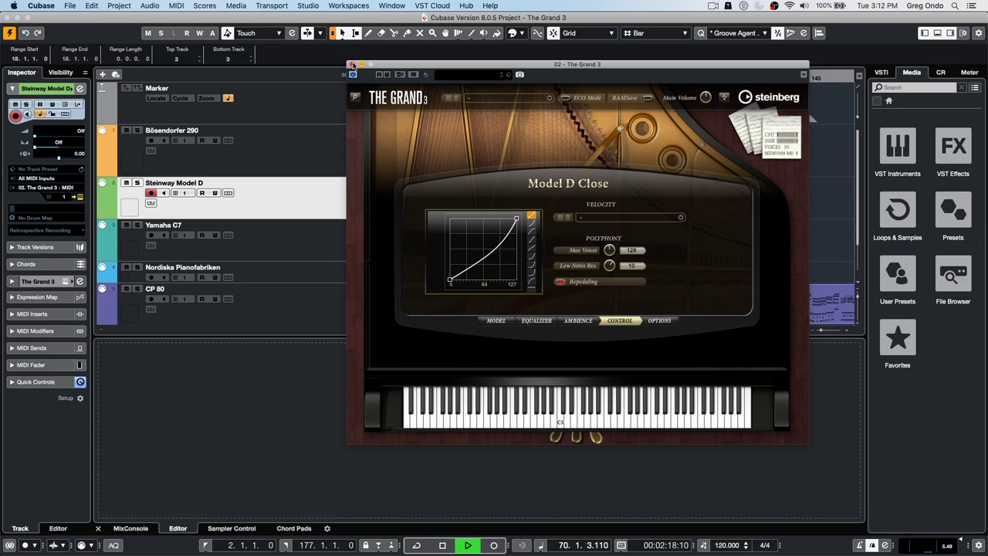
pyautogui.click(352, 65)
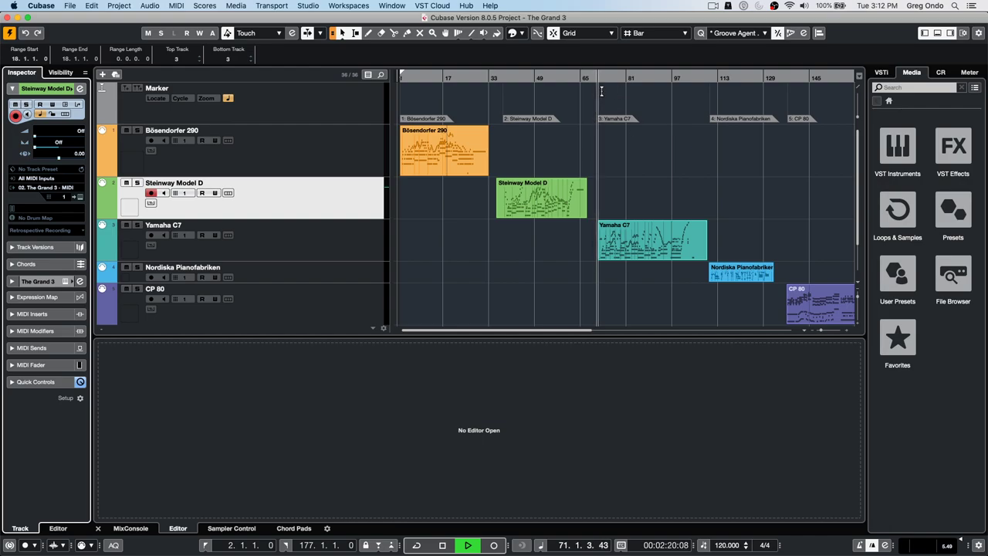
# - Open The Grand 3 for Yamaha C7, review its tabs and 440.0 Hz tuning options, then close it
pyautogui.press('Down')
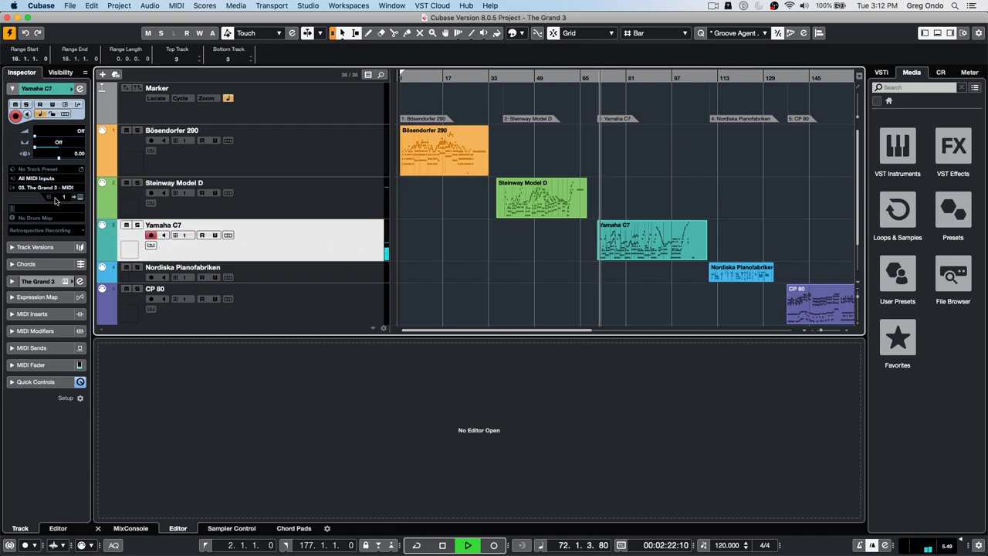
pyautogui.click(81, 198)
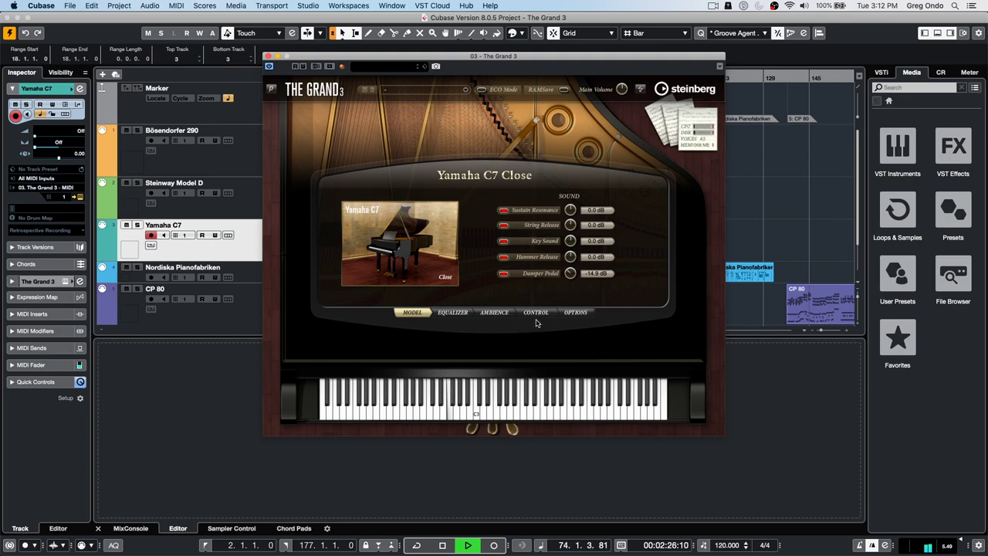
pyautogui.click(453, 312)
pyautogui.click(492, 313)
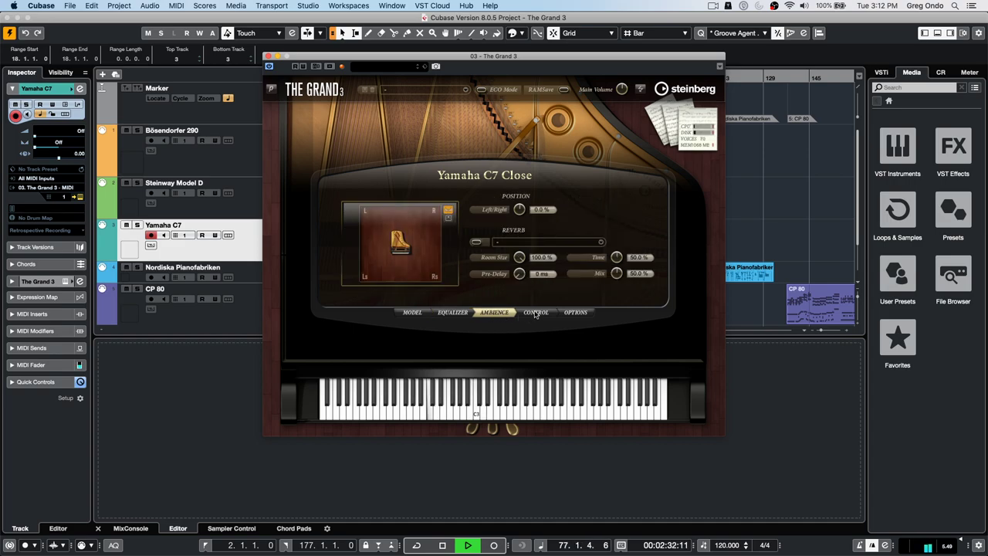
pyautogui.click(526, 314)
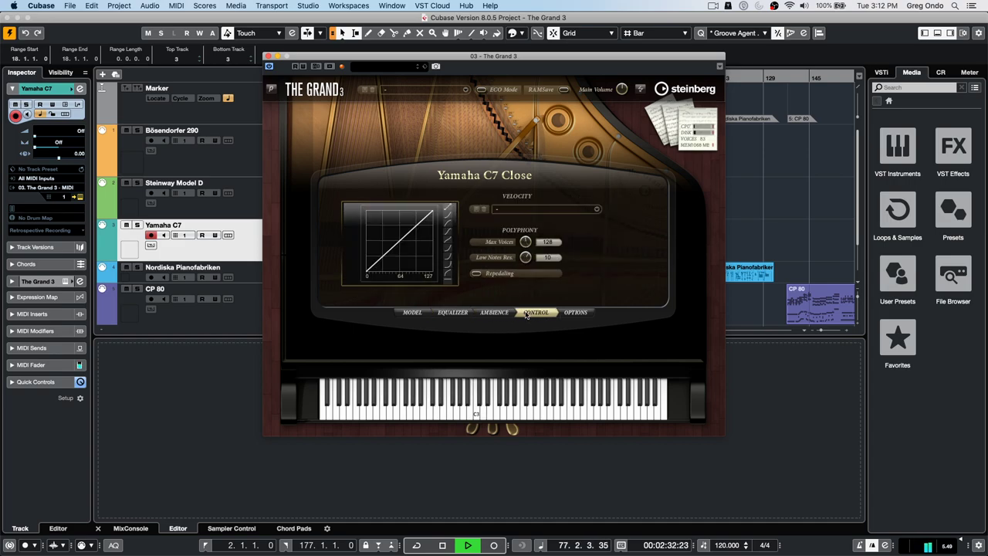
pyautogui.click(581, 313)
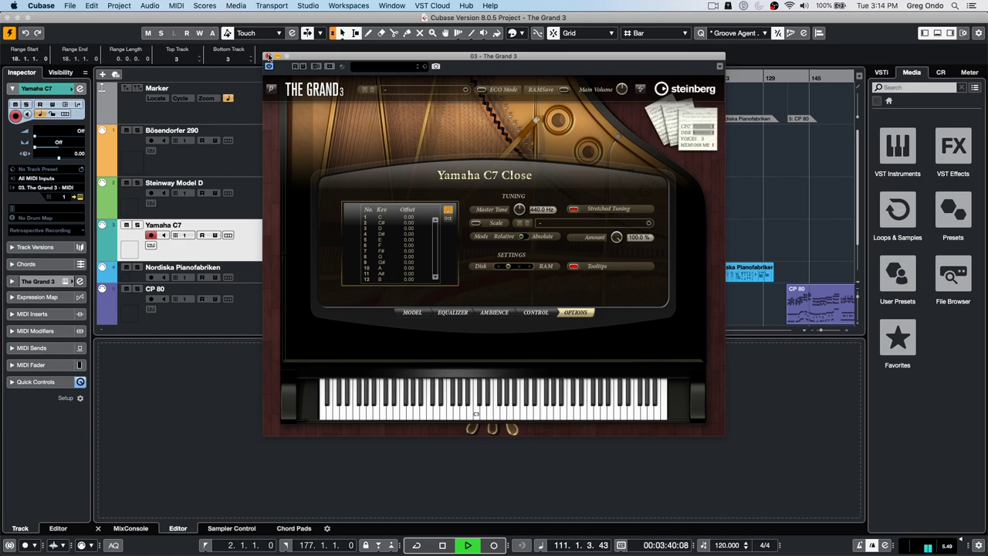
pyautogui.click(268, 56)
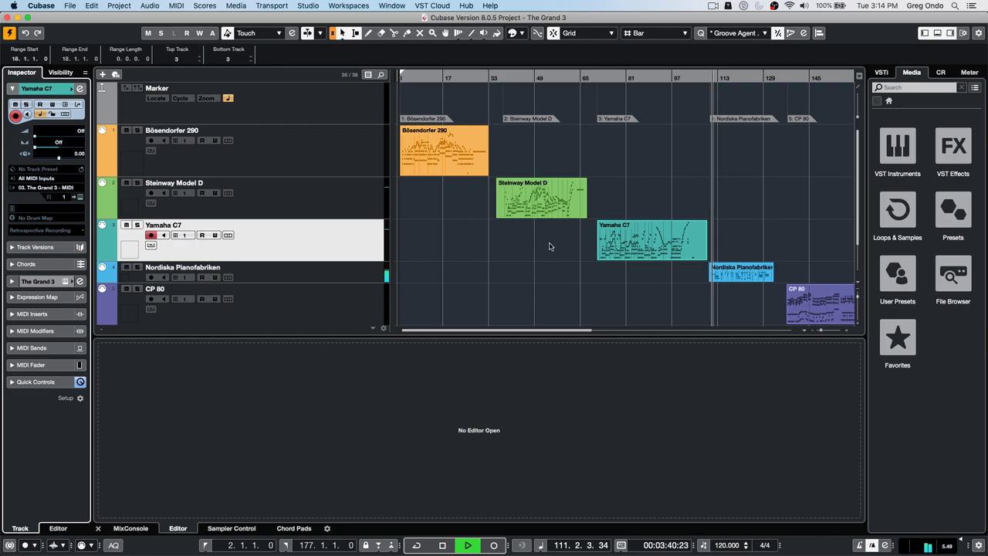
# - Open the Nordiska Pianofabriken track's Upright Piano Close instrument, then select the CP 80 track
pyautogui.click(349, 275)
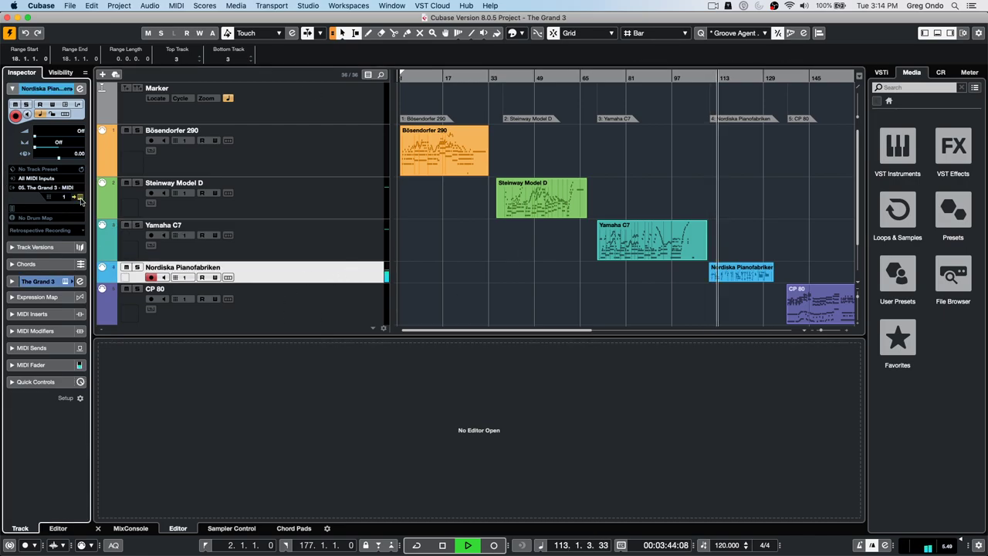
pyautogui.click(79, 198)
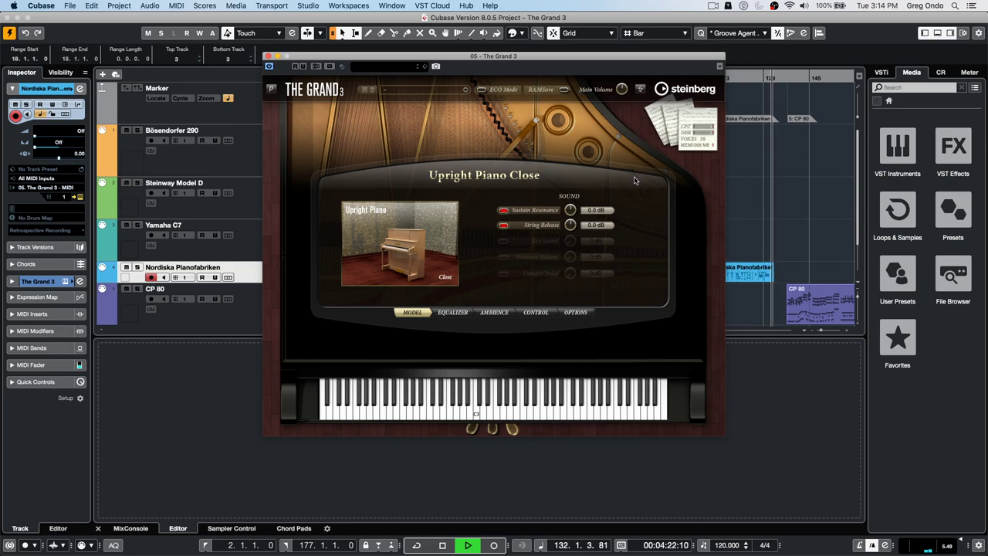
pyautogui.click(251, 313)
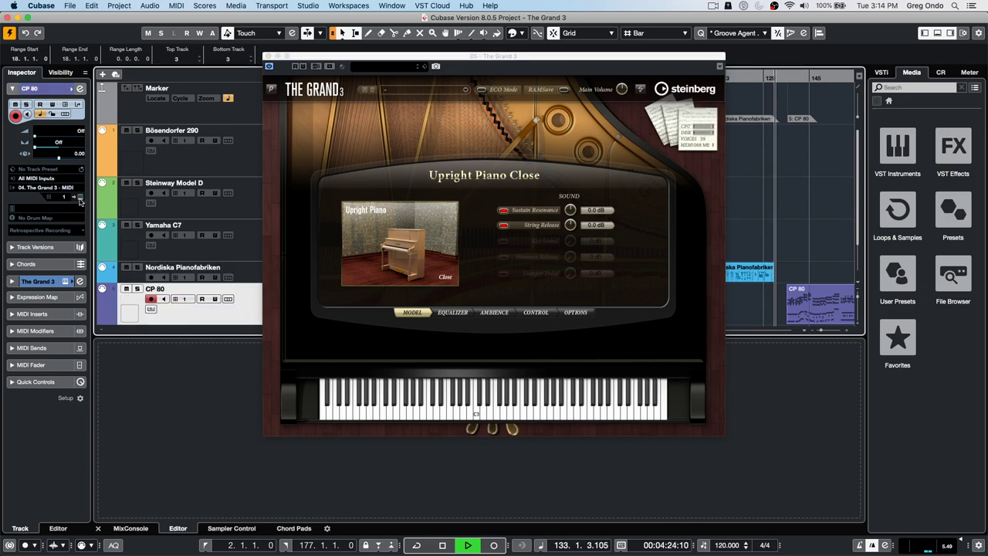
# - Open the CP 80 piano and change its modulation type from Phaser to Chorus, then Flanger
pyautogui.click(81, 198)
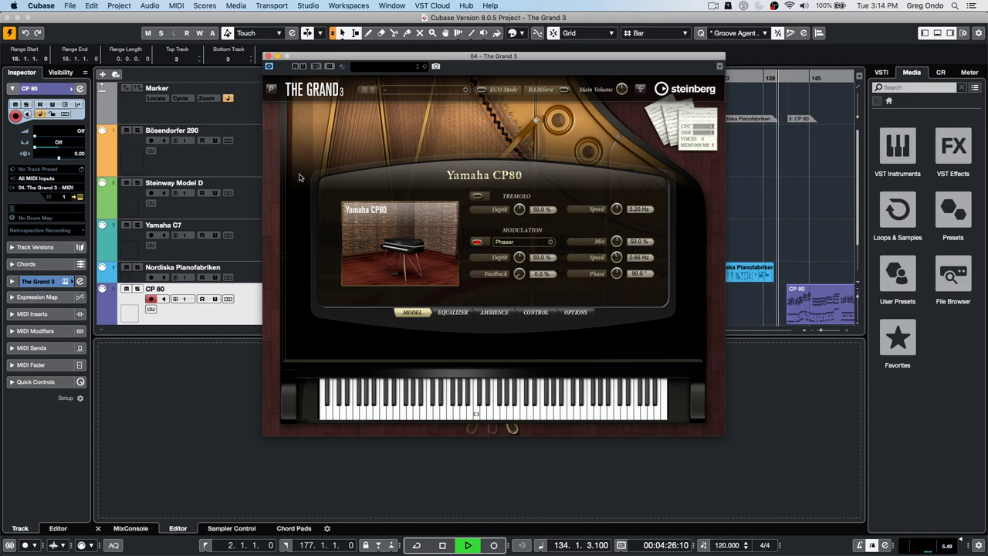
pyautogui.click(787, 78)
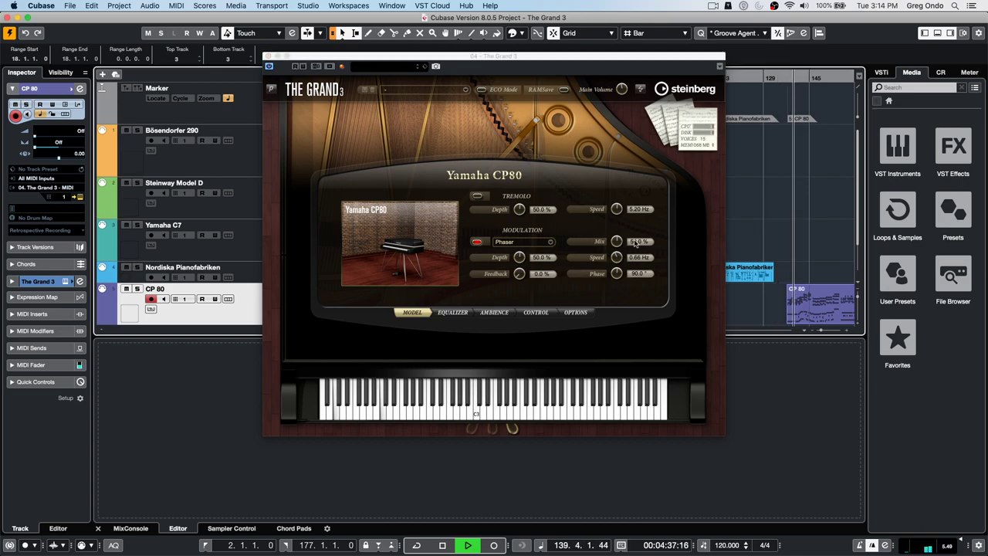
pyautogui.click(478, 242)
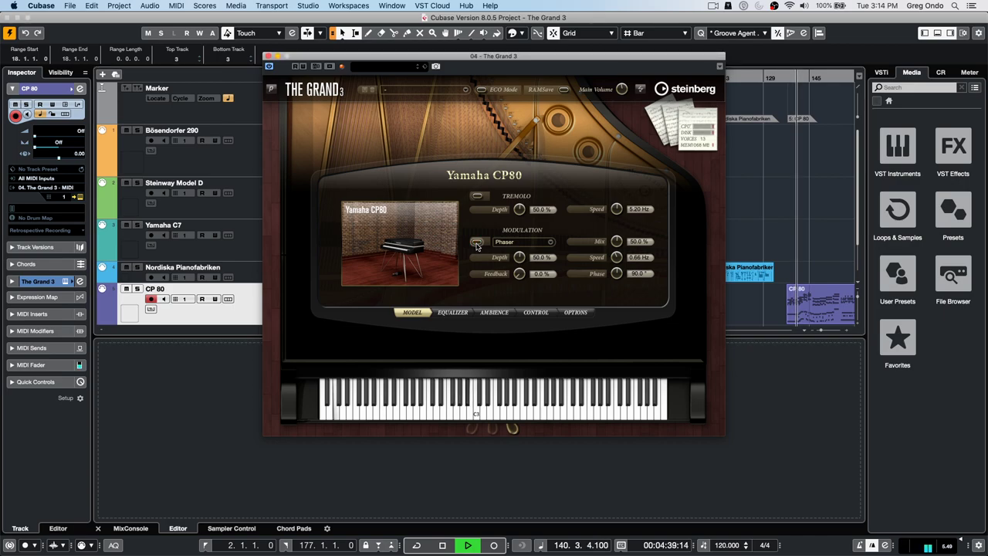
pyautogui.click(529, 245)
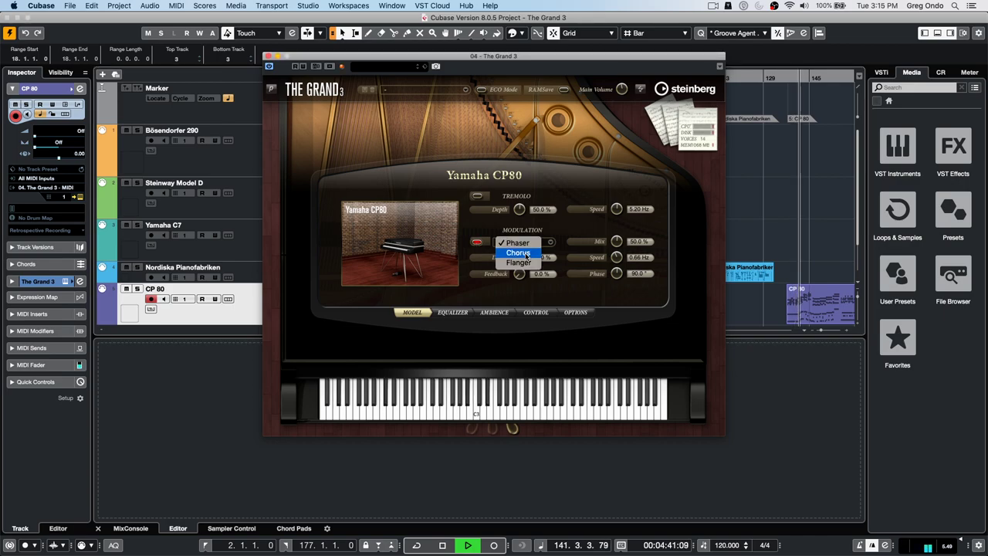
pyautogui.click(531, 246)
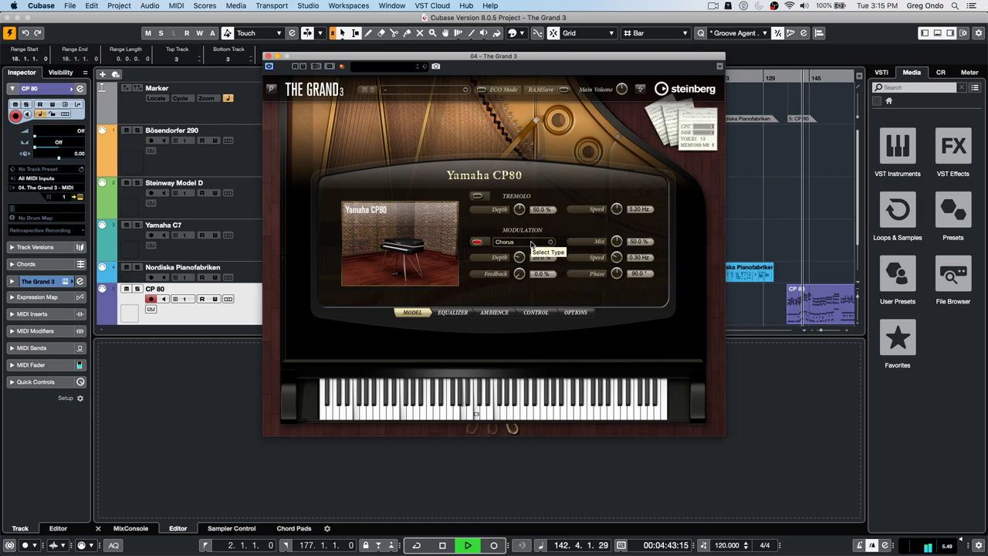
pyautogui.click(531, 246)
pyautogui.click(528, 253)
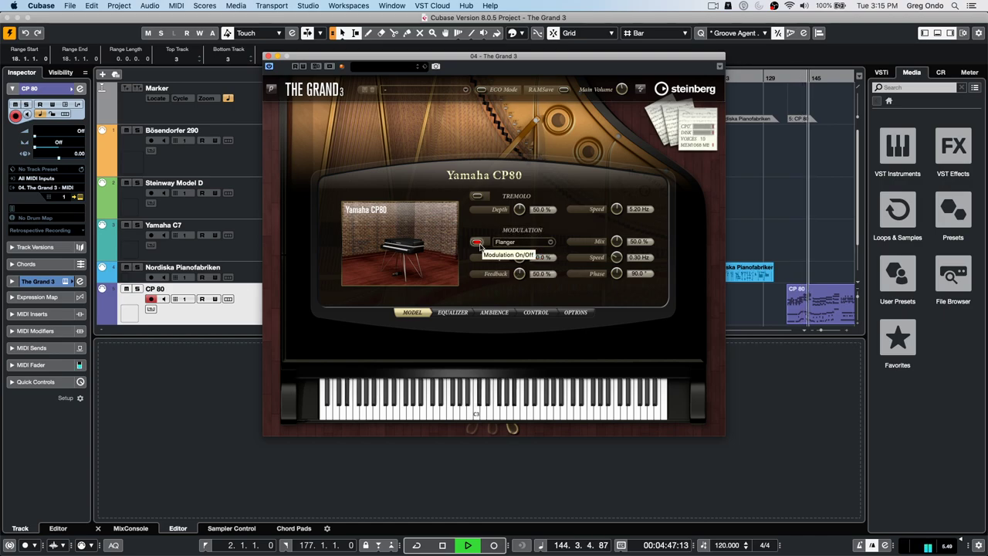
# - Switch the Flanger modulation off, stop playback and close the CP80 window
pyautogui.click(479, 244)
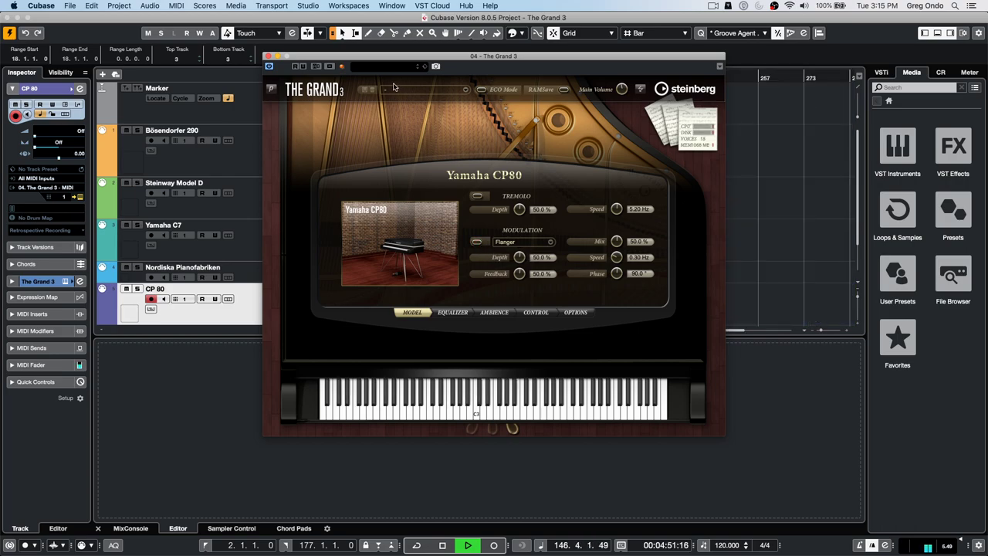
pyautogui.press('space')
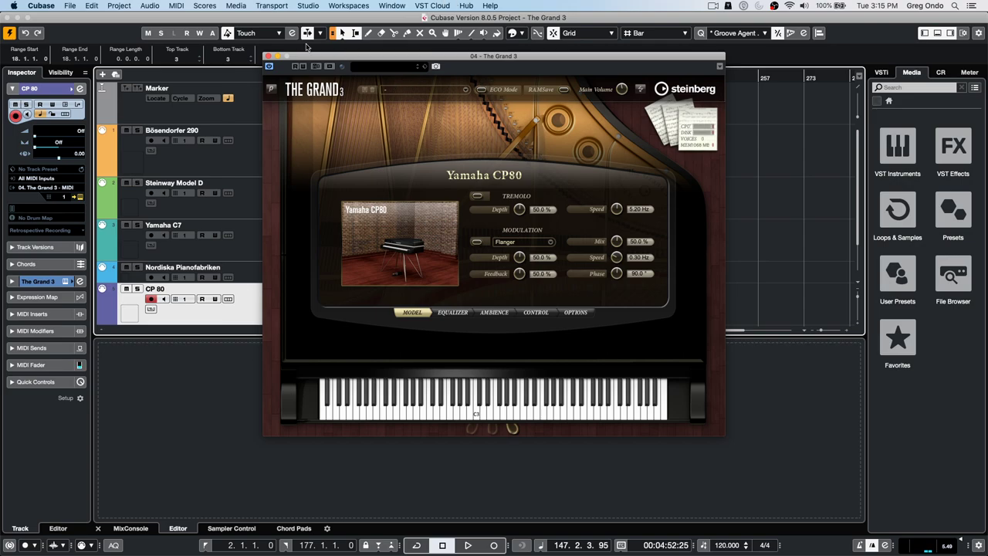
pyautogui.click(269, 57)
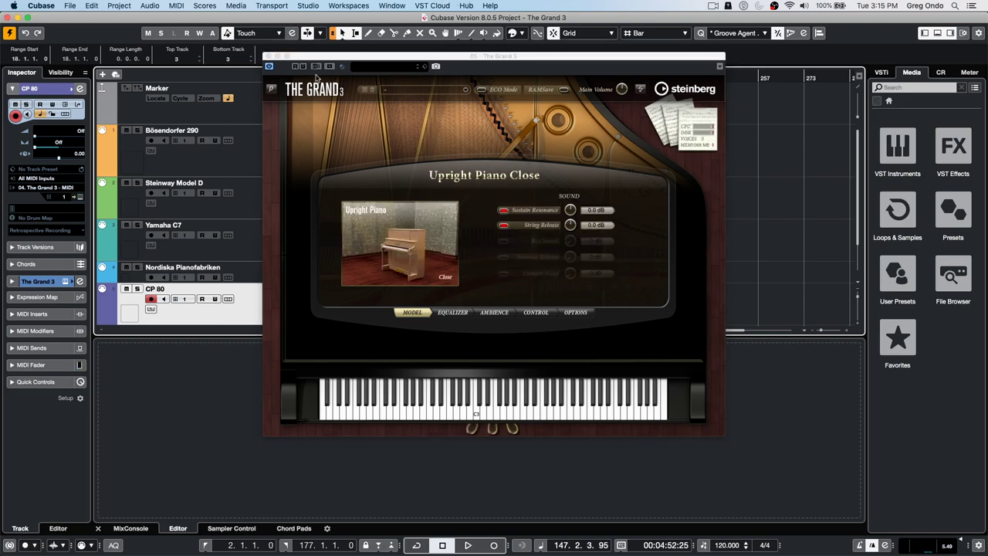
# - Close the Upright Piano window, drag the playhead back to 1.1.1.0 and open the File menu
pyautogui.click(268, 57)
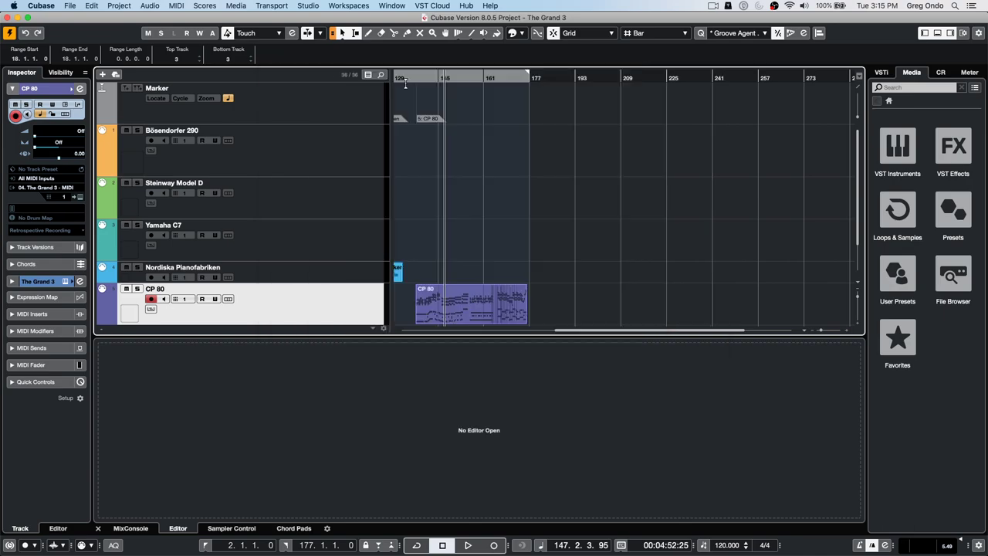
pyautogui.moveTo(423, 78); pyautogui.dragTo(221, 75)
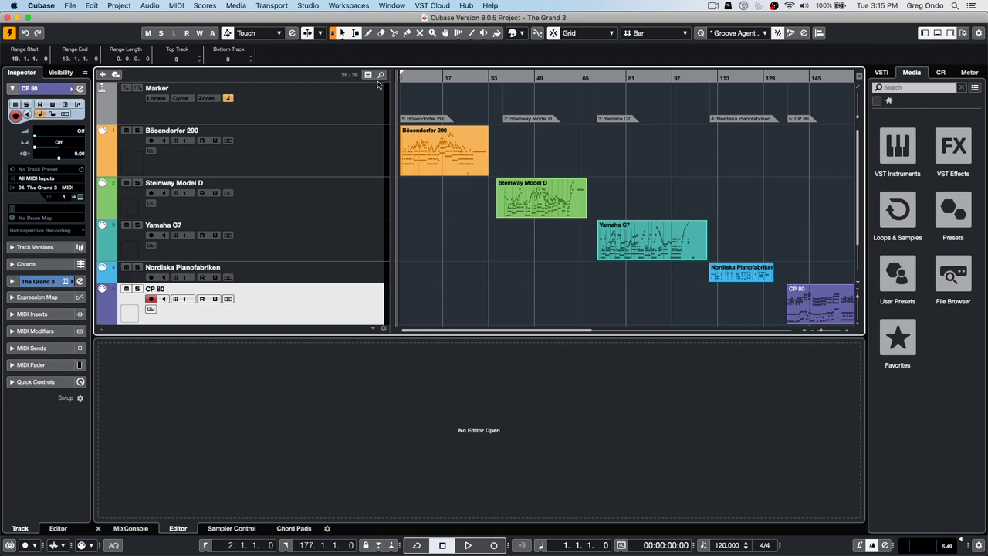
pyautogui.click(69, 6)
# - Create an empty new project, confirming its project folder
pyautogui.click(71, 18)
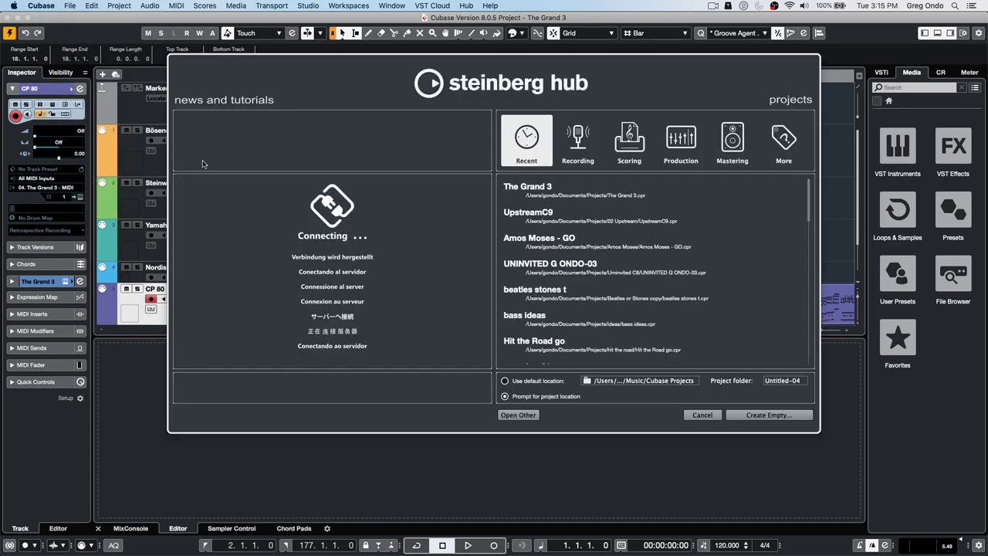
pyautogui.click(781, 414)
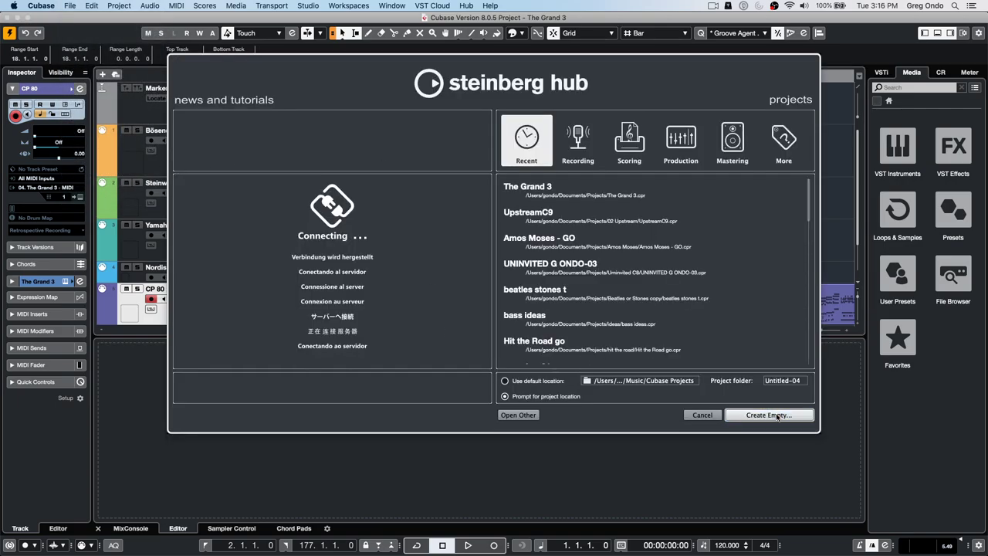
pyautogui.click(676, 311)
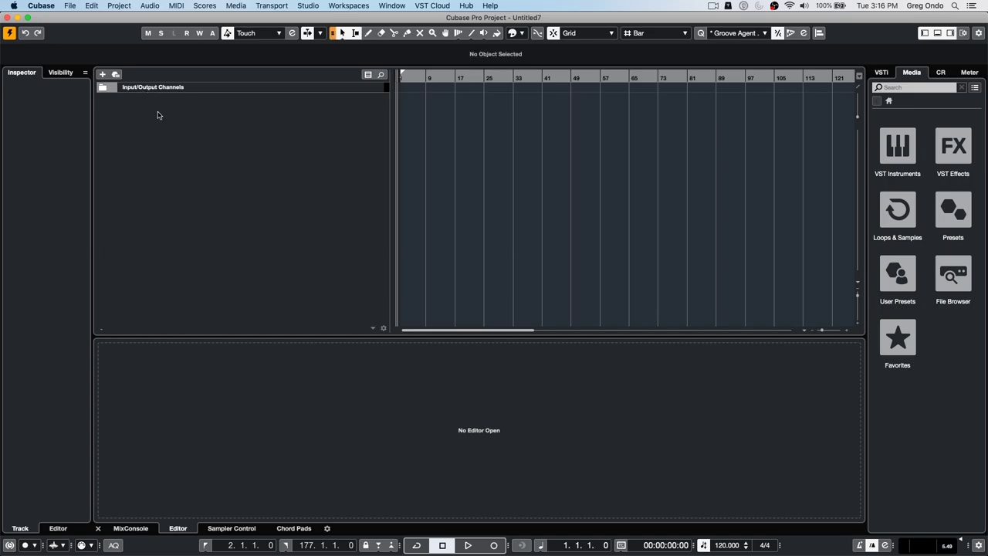
# - Add a 4/4 Signature track and set the right locator to bar 49
pyautogui.rightClick(159, 115)
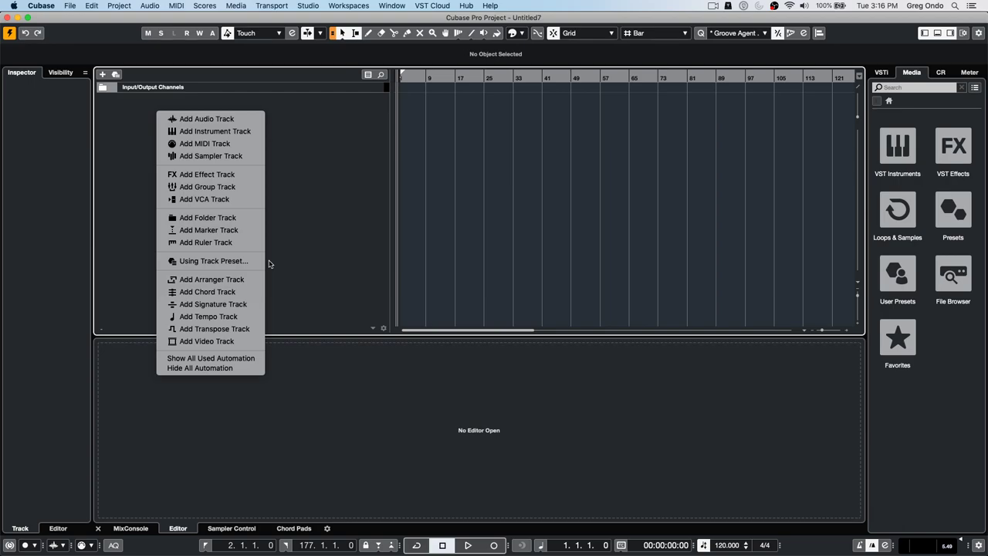
pyautogui.click(224, 304)
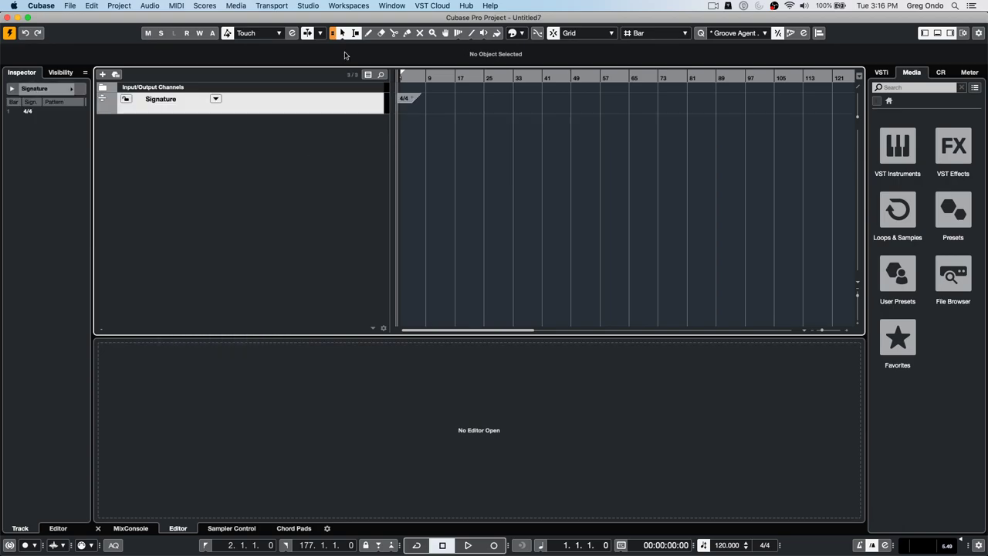
pyautogui.press('space')
pyautogui.press('space')
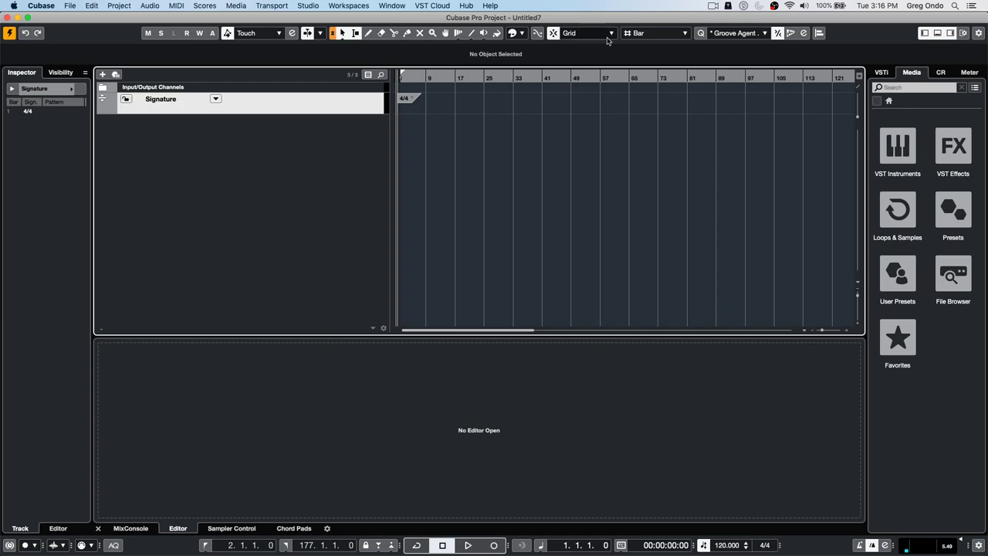
pyautogui.keyDown('alt'); pyautogui.click(570, 77); pyautogui.keyUp('alt')
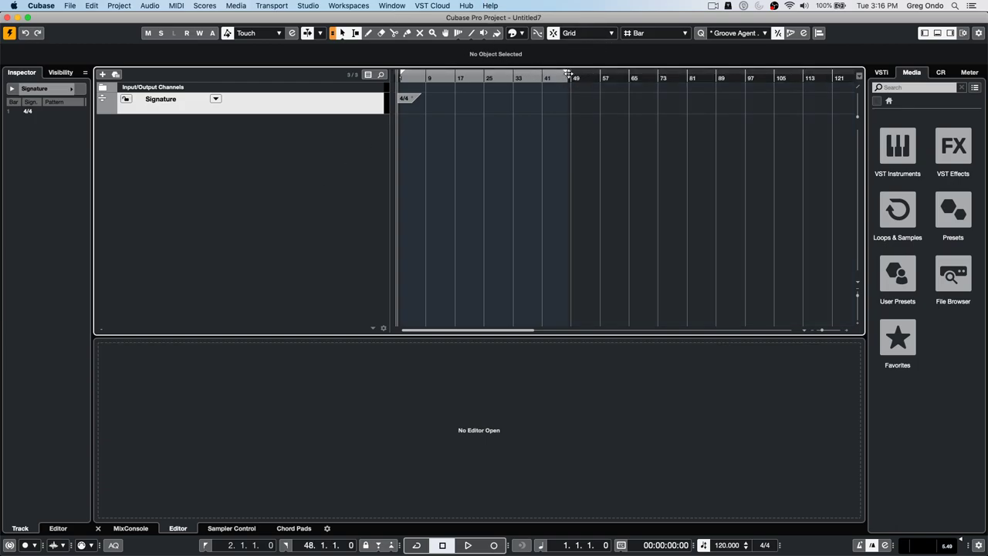
pyautogui.moveTo(568, 75); pyautogui.dragTo(572, 75)
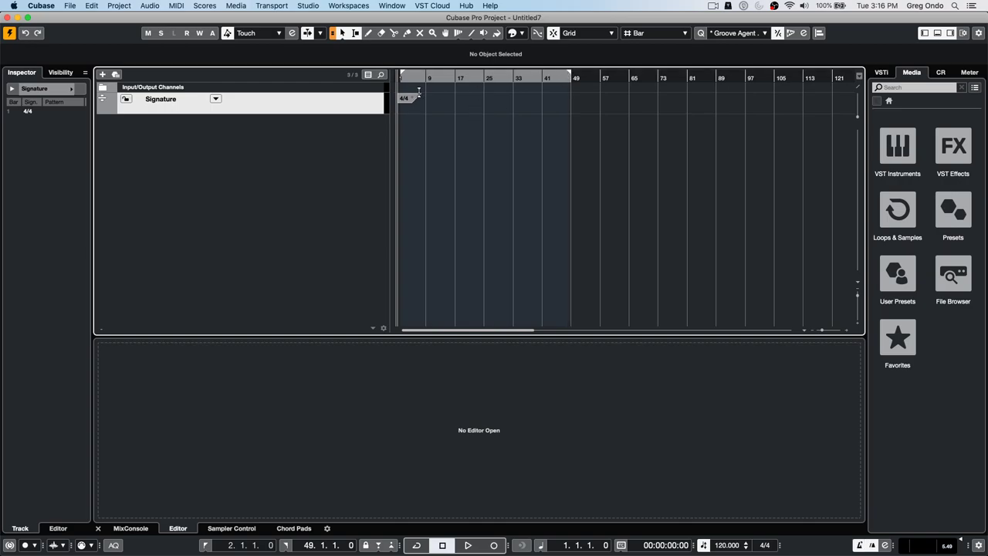
pyautogui.press('space')
pyautogui.press('space')
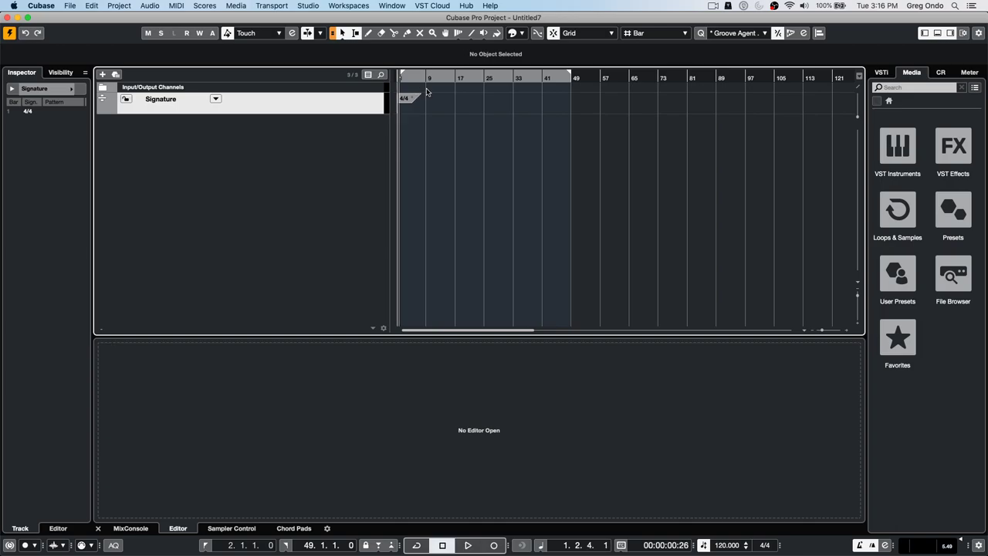
# - In Metronome Setup, switch the audio click to custom sounds with the Synthetic preset
pyautogui.click(214, 5)
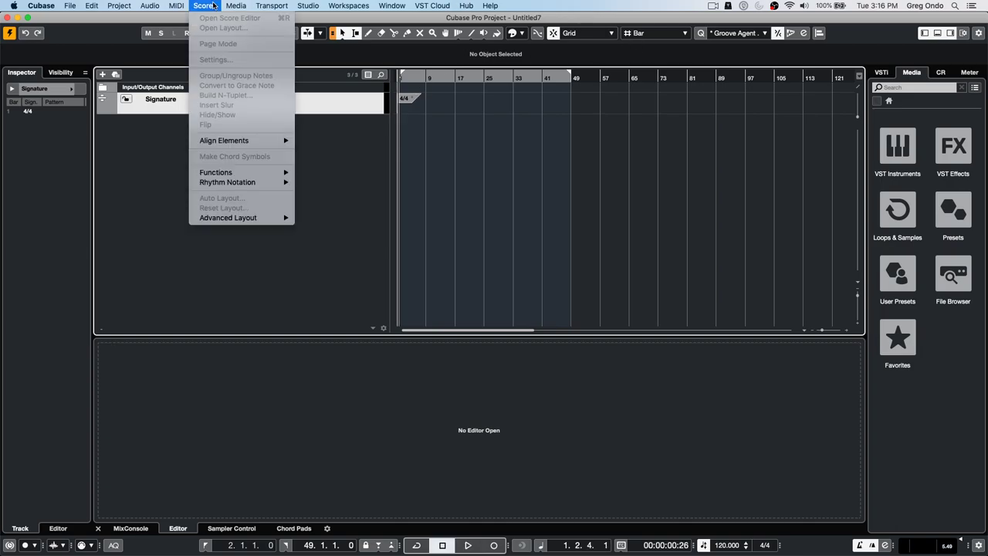
pyautogui.moveTo(261, 6)
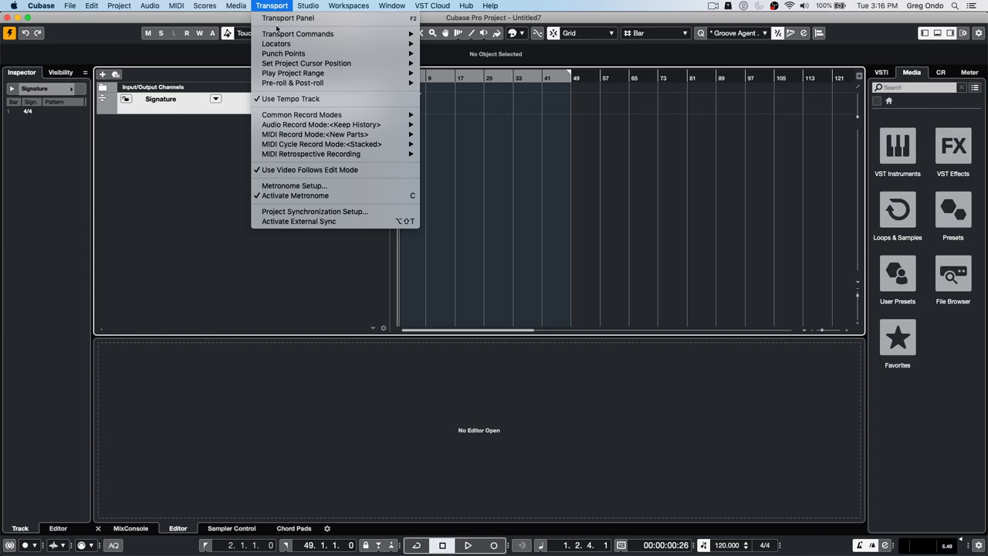
pyautogui.click(316, 187)
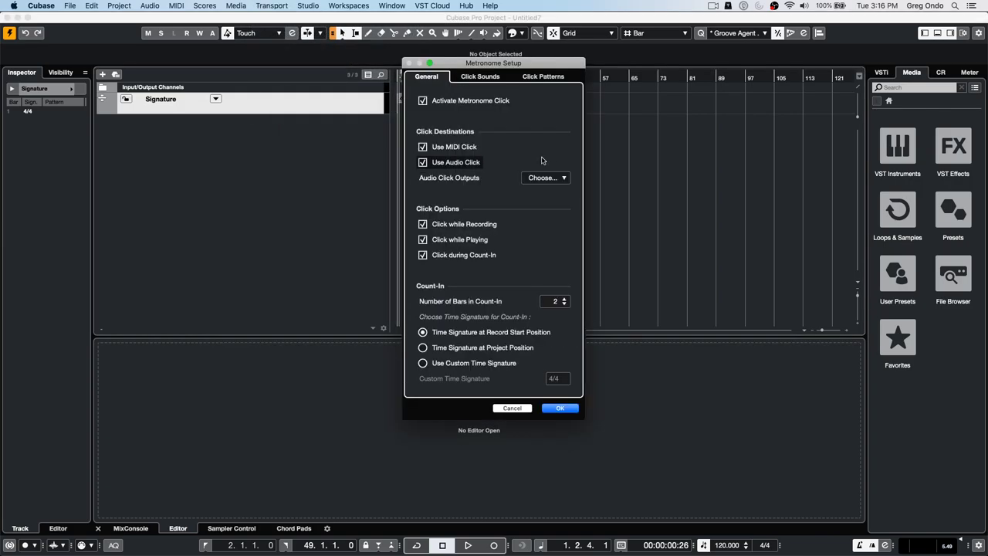
pyautogui.click(482, 77)
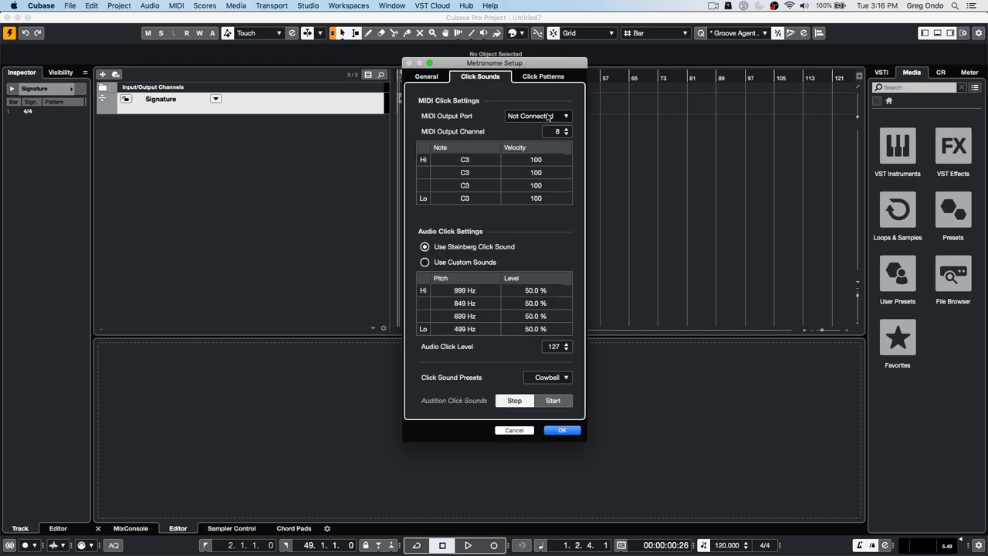
pyautogui.click(425, 261)
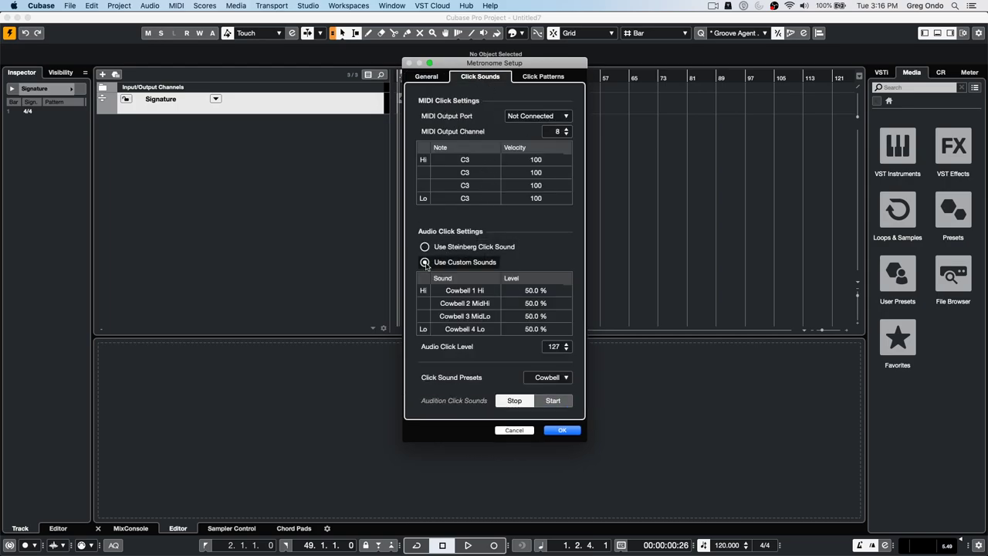
pyautogui.click(552, 378)
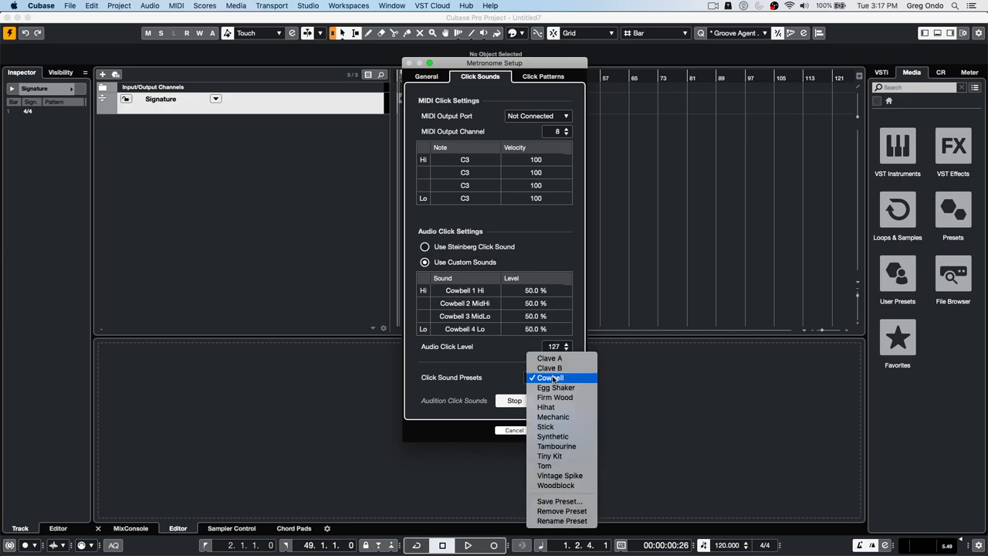
pyautogui.click(569, 437)
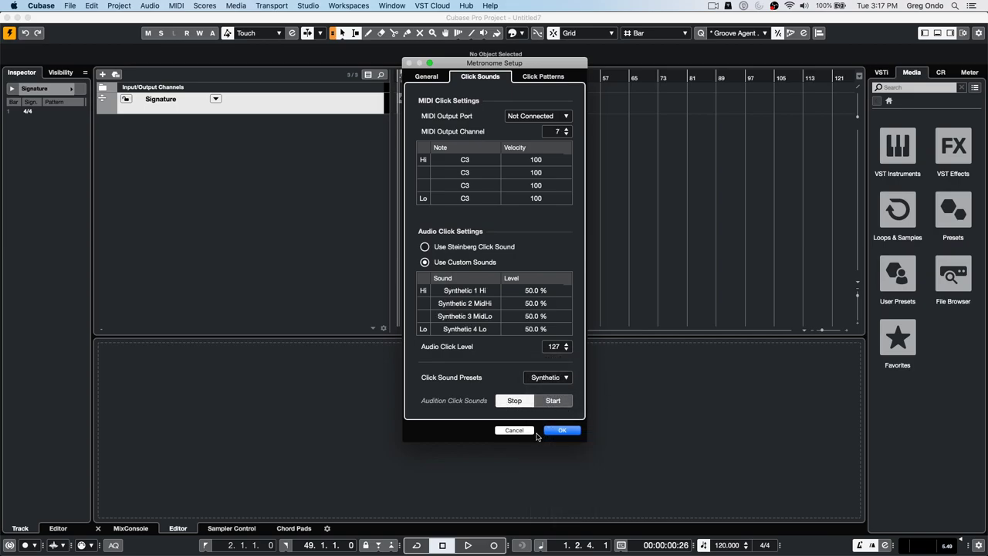
pyautogui.click(562, 431)
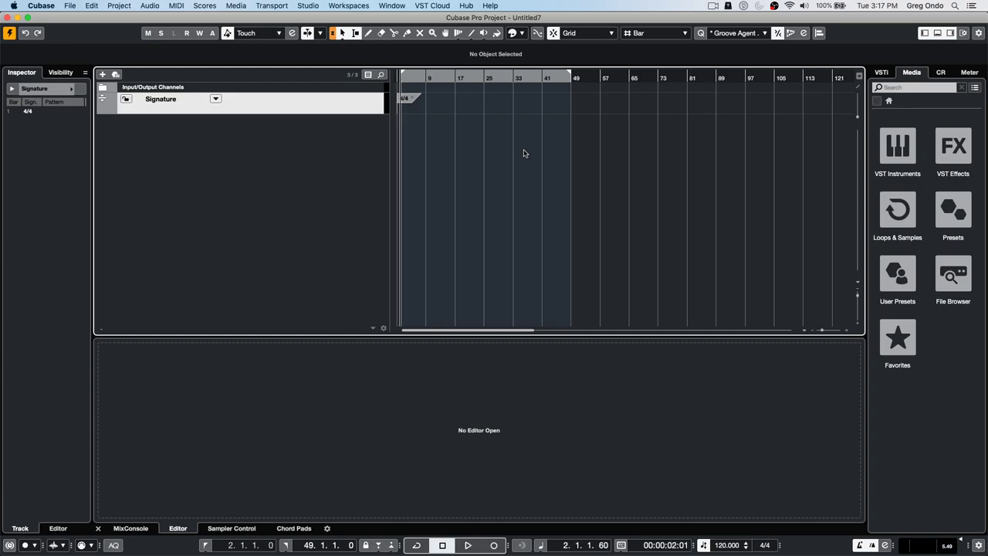
# - Change the custom click preset to Vintage Spike and play the project to hear it
pyautogui.click(184, 4)
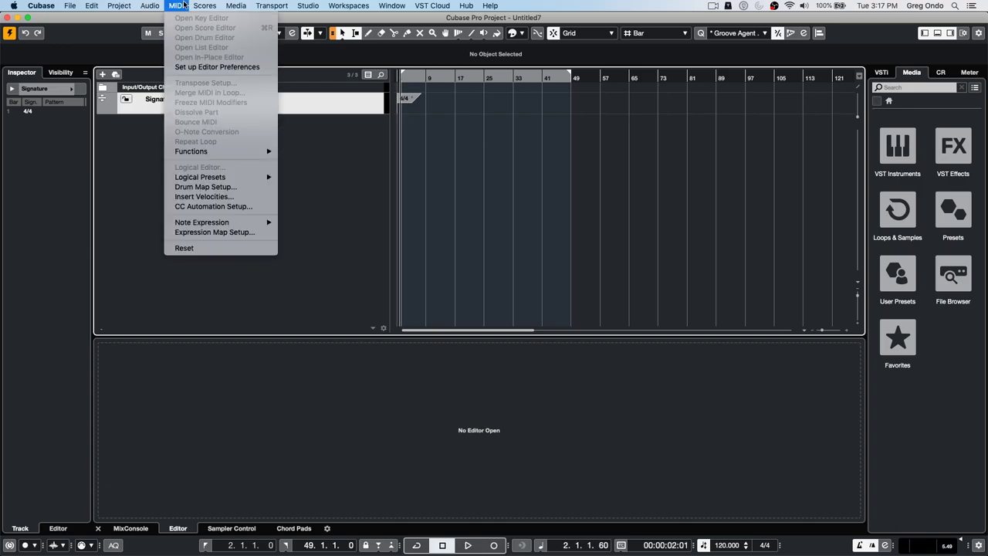
pyautogui.moveTo(278, 7)
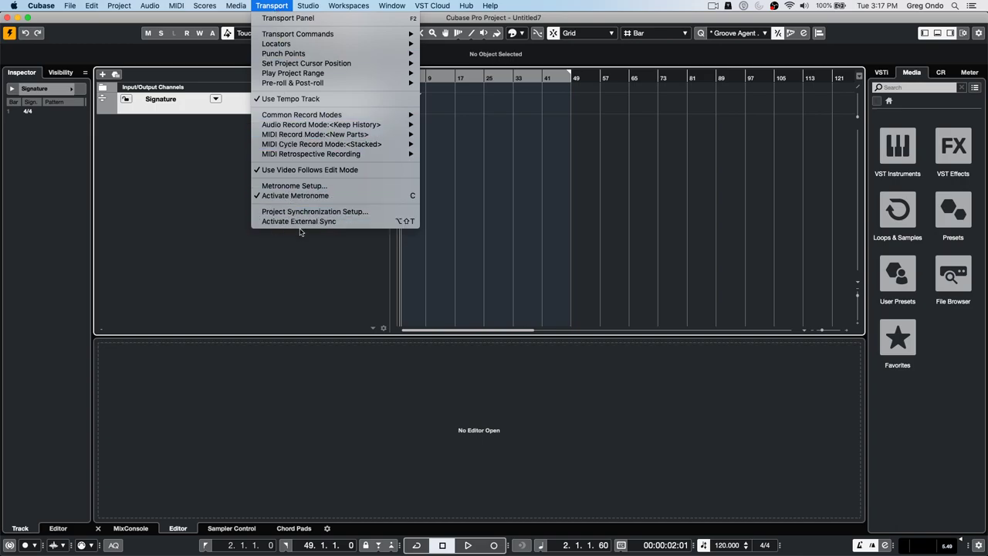
pyautogui.click(317, 187)
pyautogui.click(497, 79)
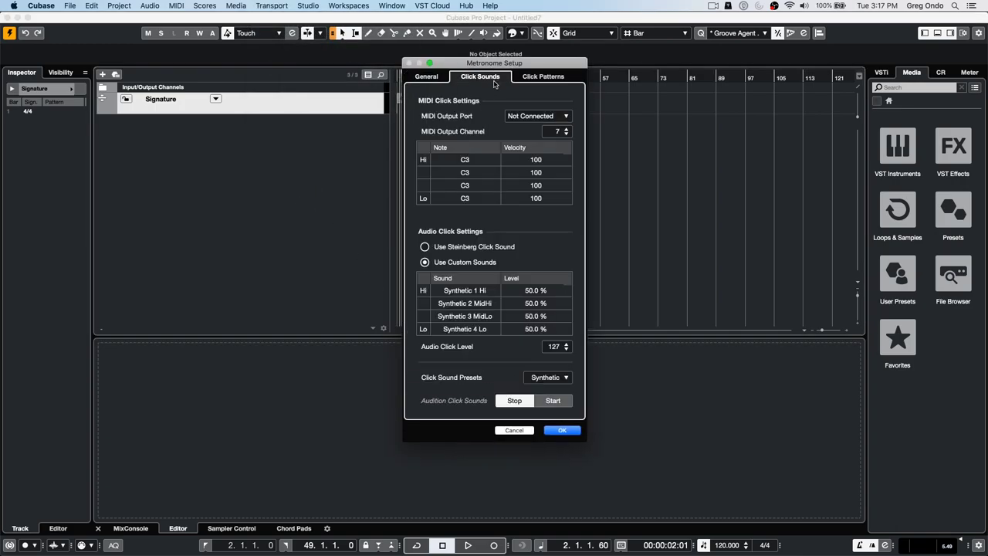
pyautogui.click(564, 378)
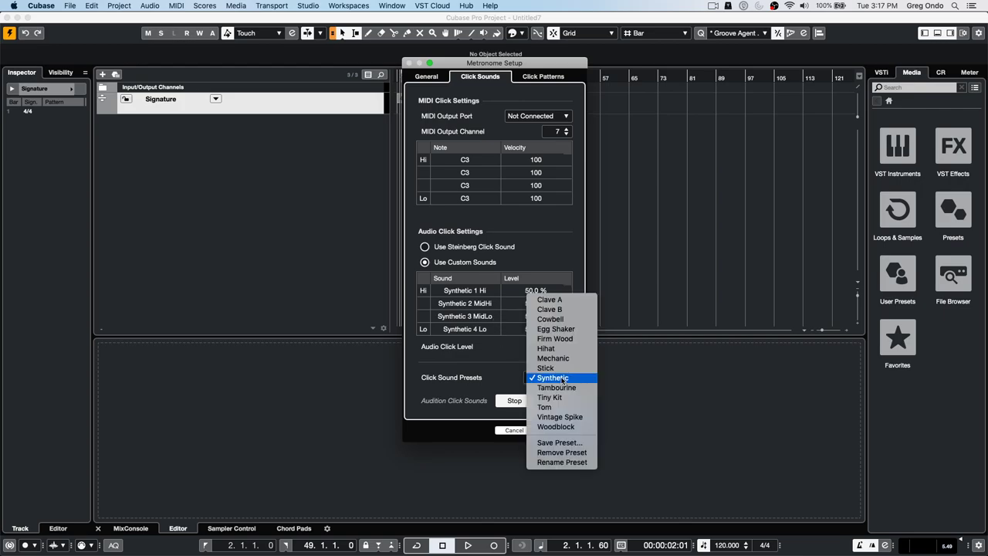
pyautogui.click(564, 418)
pyautogui.click(557, 433)
pyautogui.press('space')
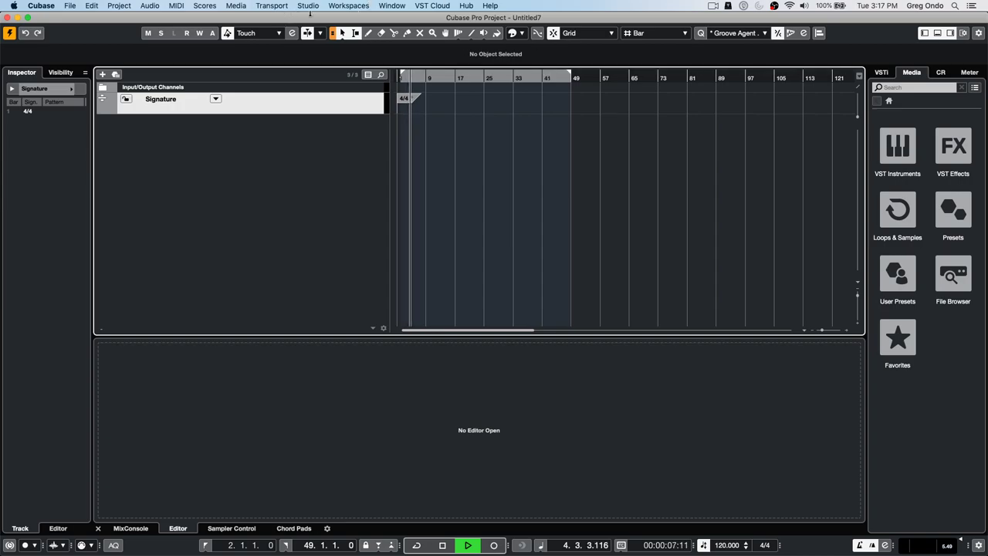
# - Stop playback, return to bar 1 and bring up the Project > Signature Track submenu
pyautogui.press('space')
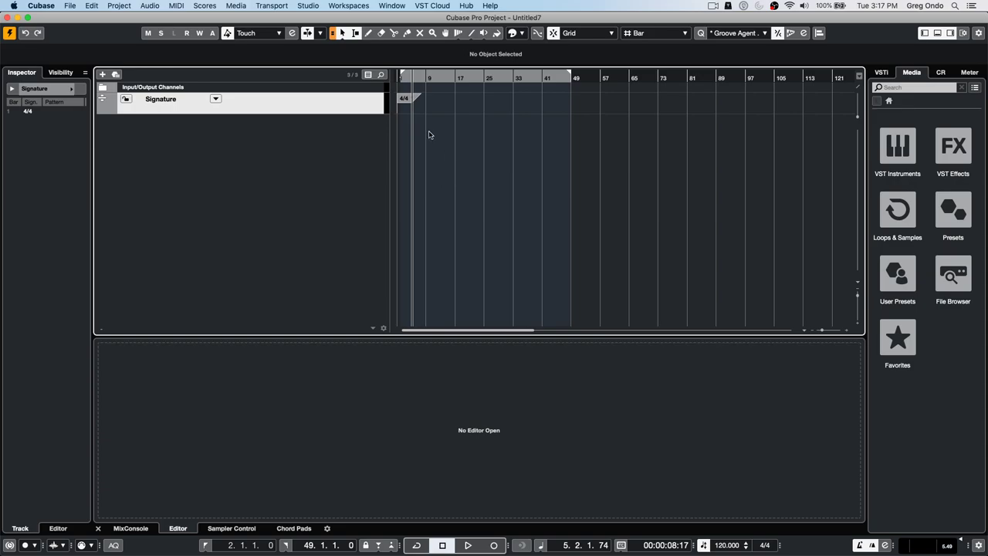
pyautogui.click(403, 100)
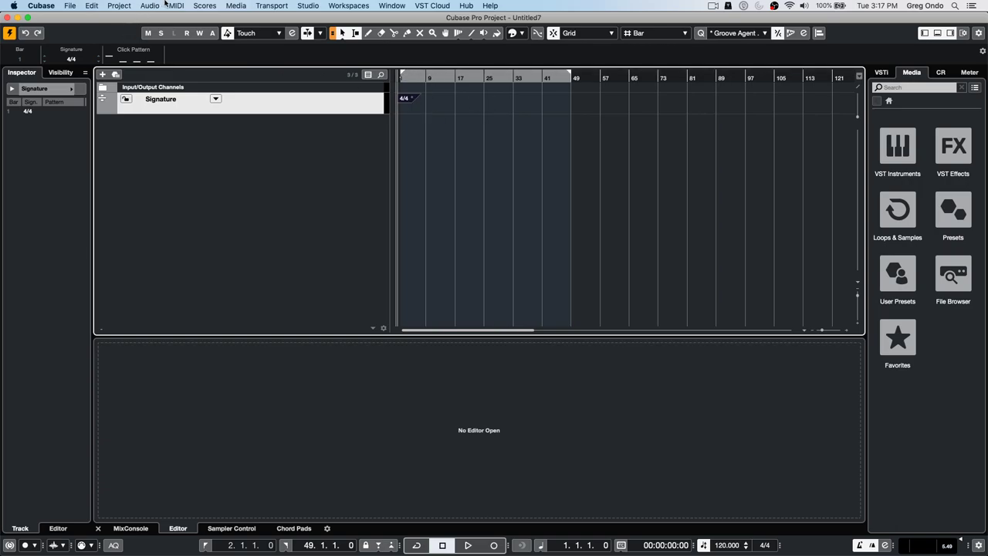
pyautogui.click(118, 6)
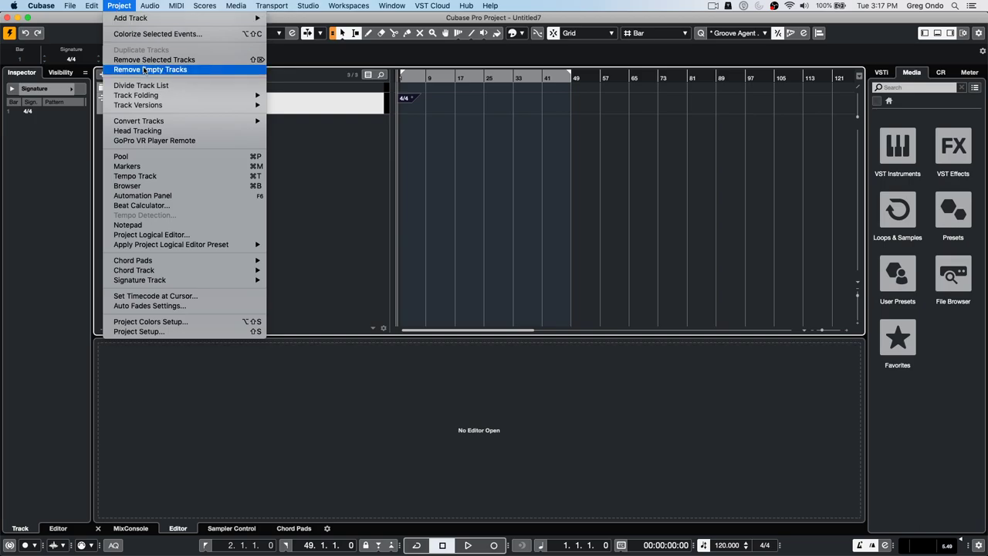
pyautogui.moveTo(255, 248)
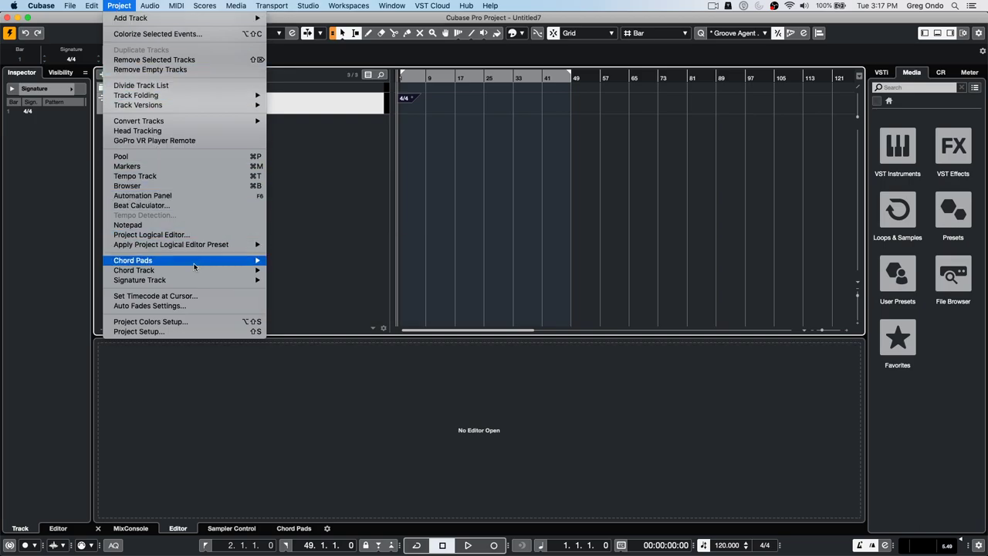
pyautogui.moveTo(84, 4)
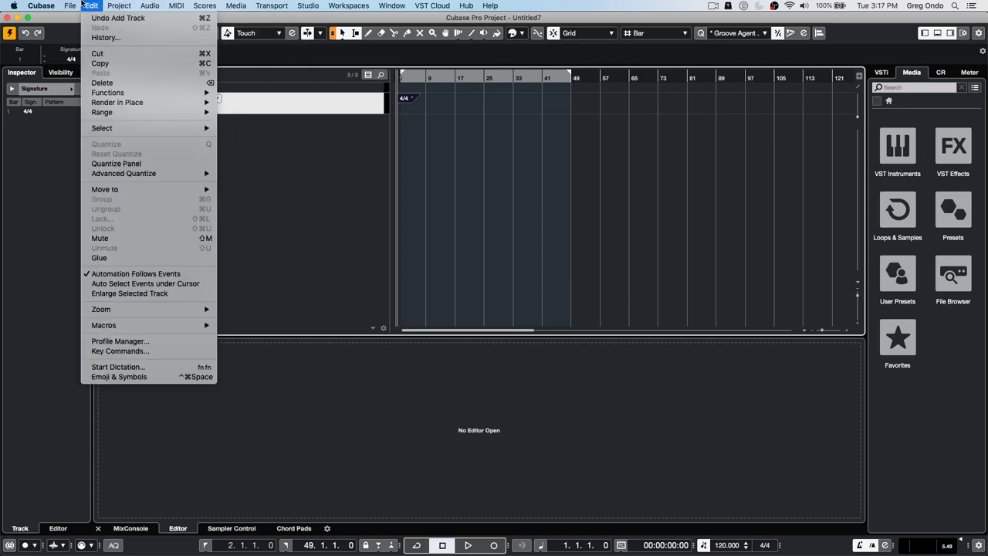
pyautogui.moveTo(124, 5)
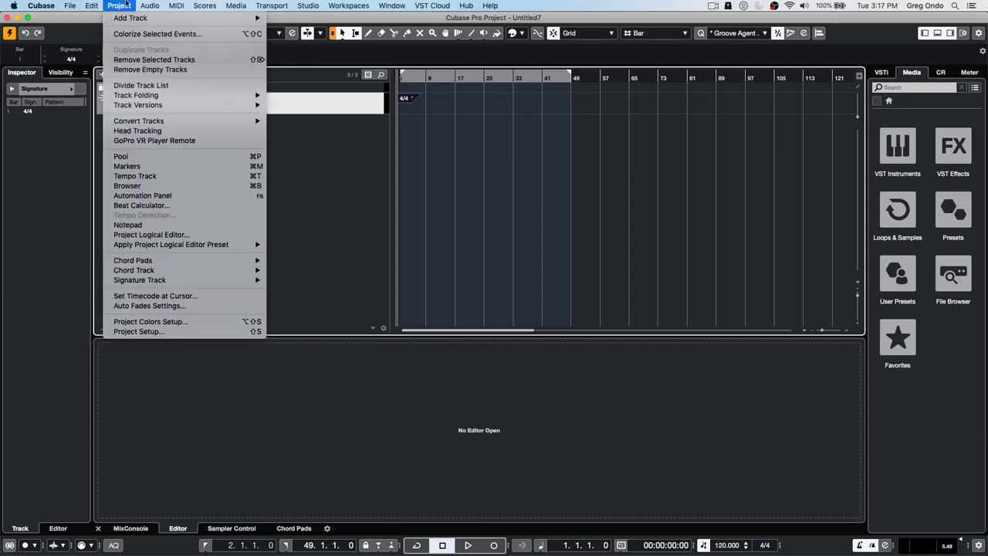
pyautogui.moveTo(189, 281)
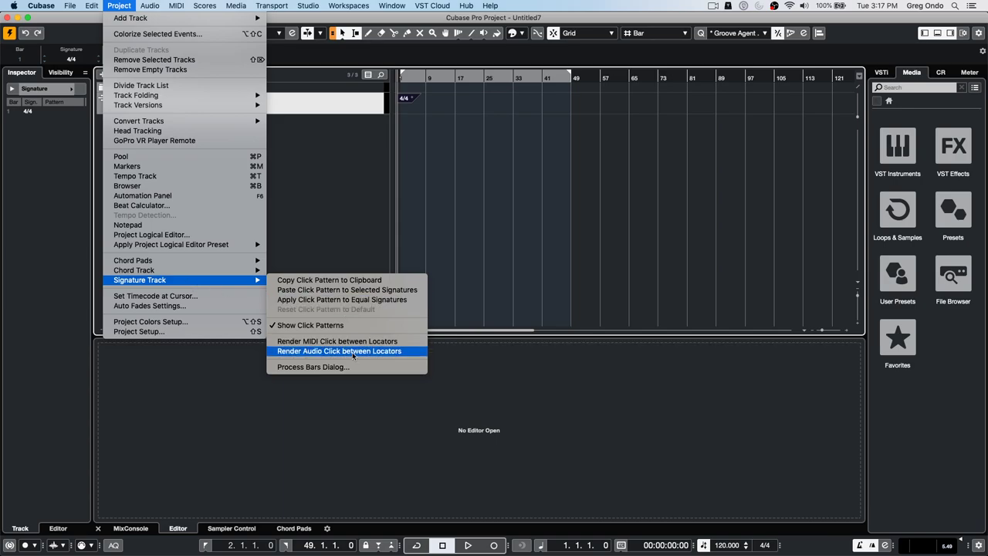
# - Render the audio click between the locators onto a new Audio Click track and zoom in on it
pyautogui.click(354, 353)
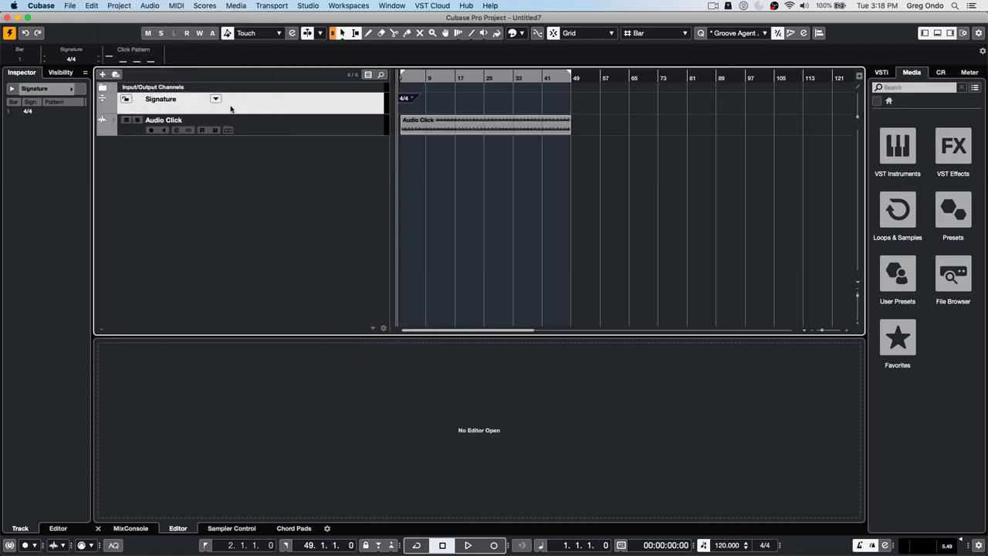
pyautogui.click(320, 132)
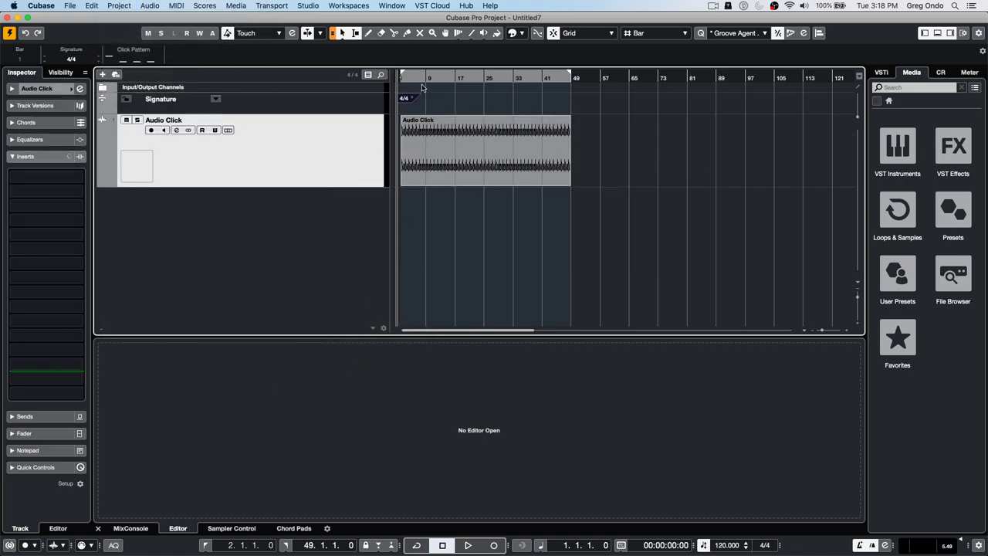
pyautogui.moveTo(421, 78); pyautogui.dragTo(394, 135)
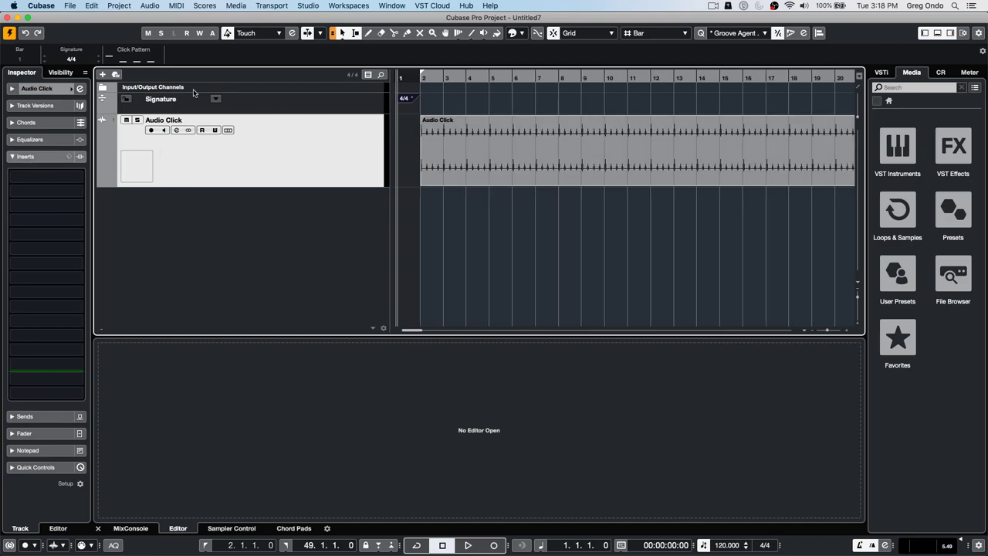
# - Solo the Audio Click track, play it, toggle its mute off and on, then stop
pyautogui.click(138, 123)
pyautogui.press('space')
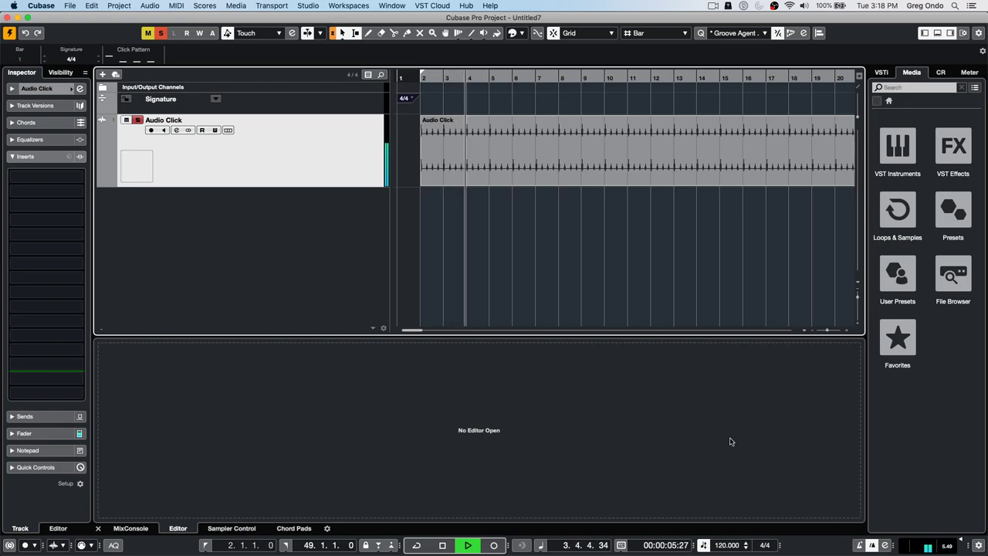
pyautogui.click(126, 120)
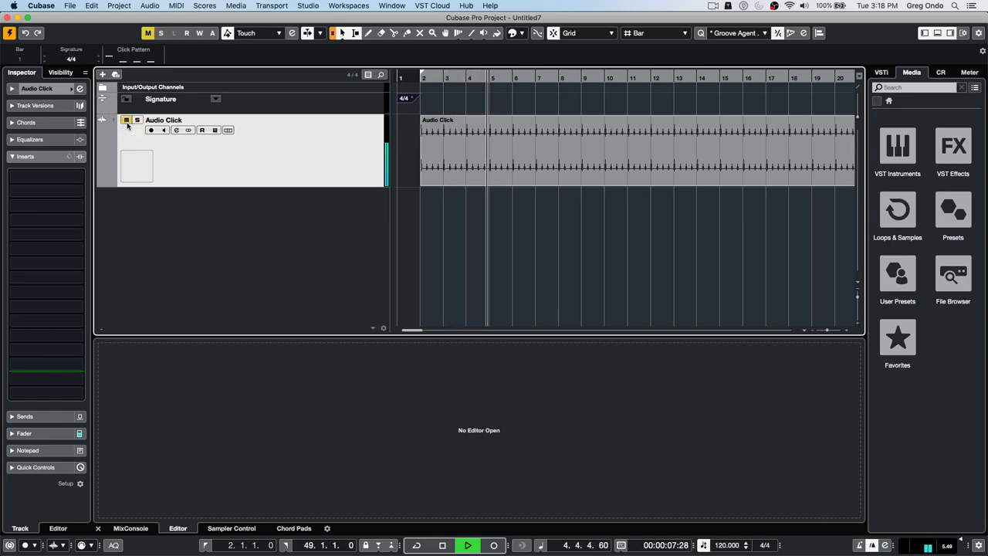
pyautogui.click(126, 120)
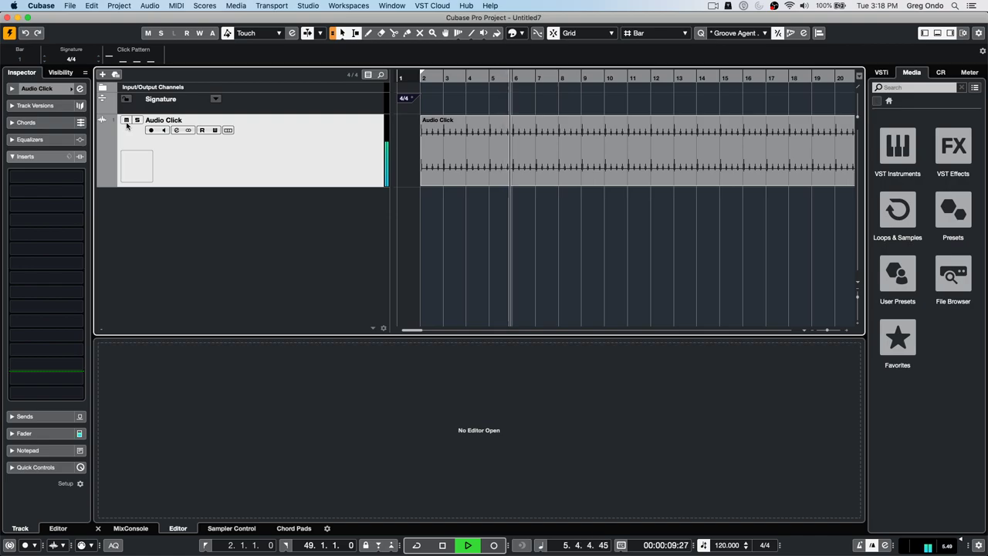
pyautogui.press('space')
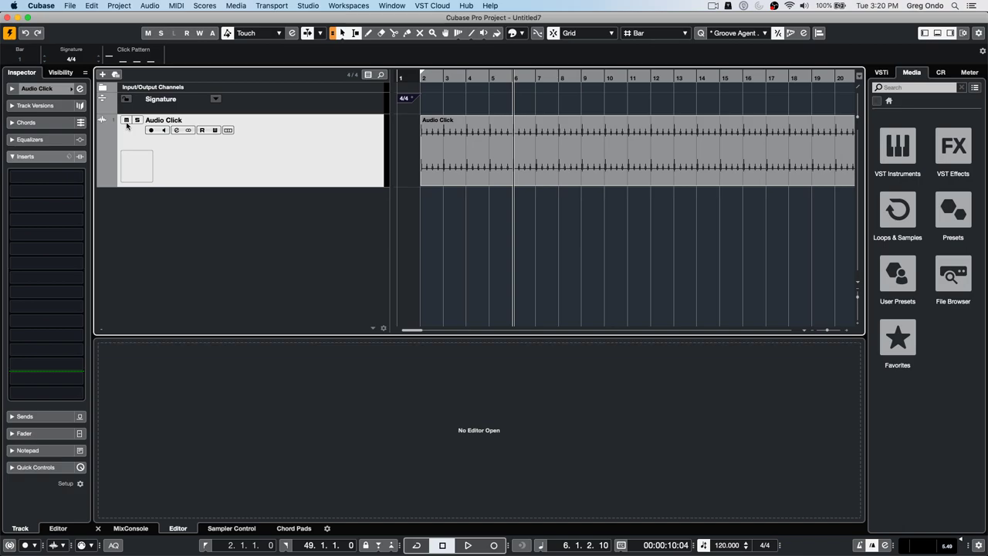
# - Open UNINVITED G ONDO-03 from Recent Projects and activate it
pyautogui.click(71, 6)
pyautogui.moveTo(105, 200)
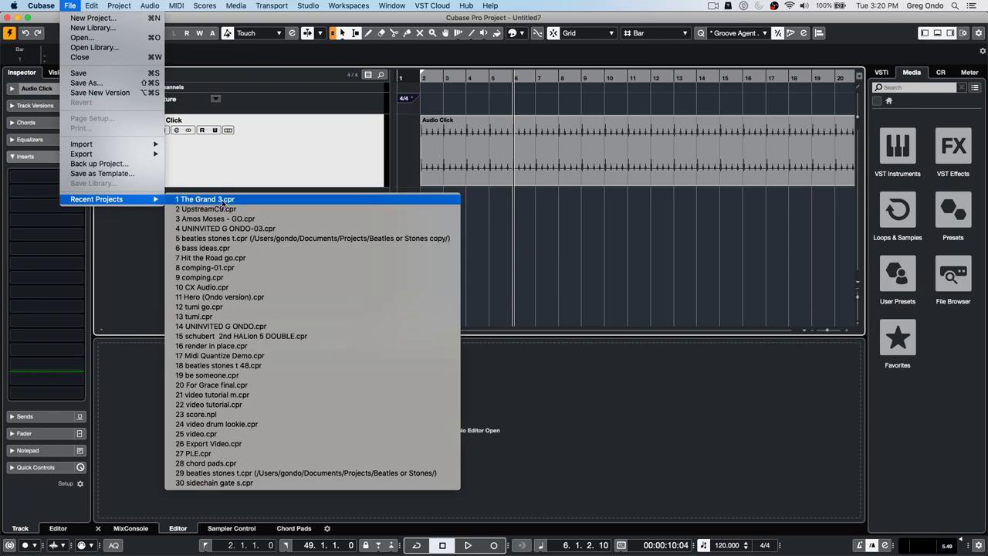
pyautogui.click(226, 228)
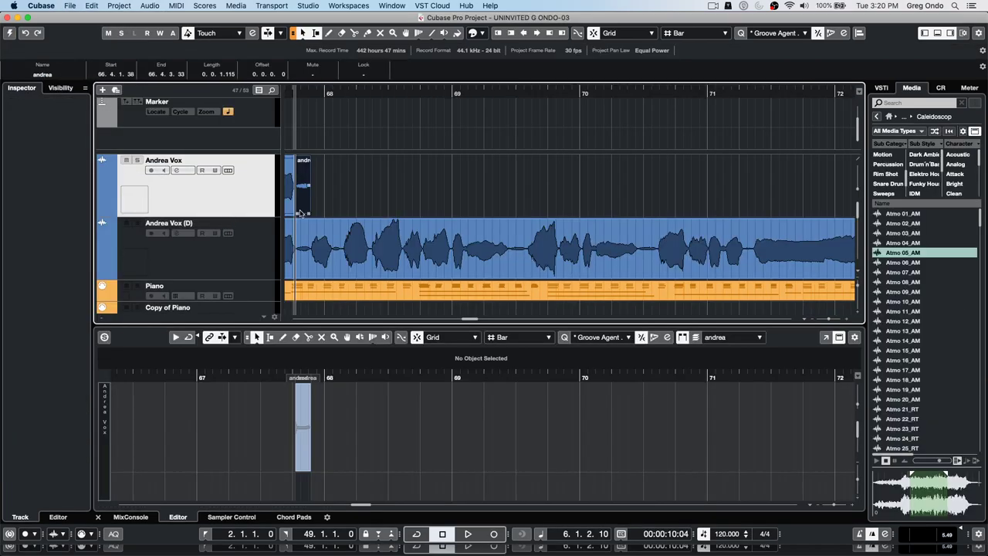
pyautogui.click(70, 6)
pyautogui.click(446, 197)
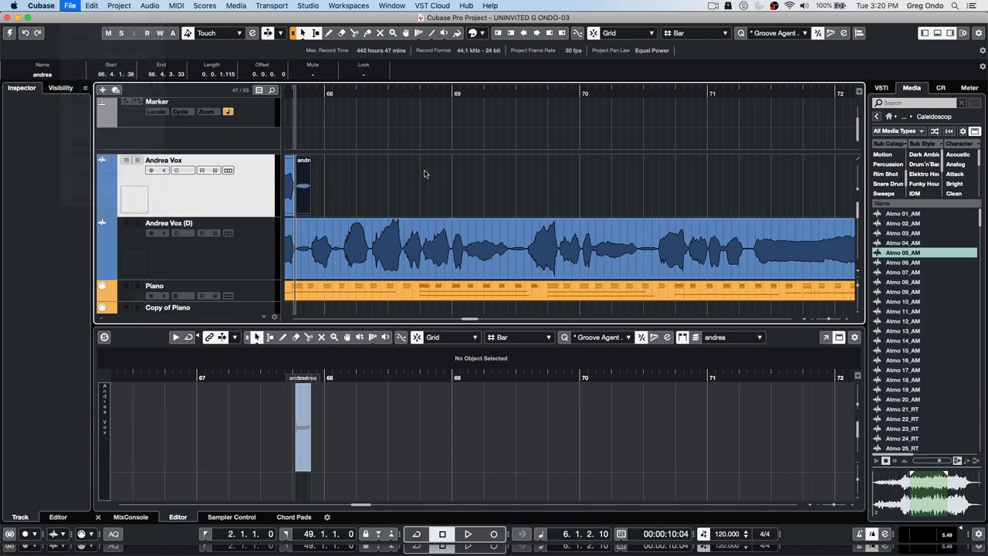
pyautogui.click(10, 32)
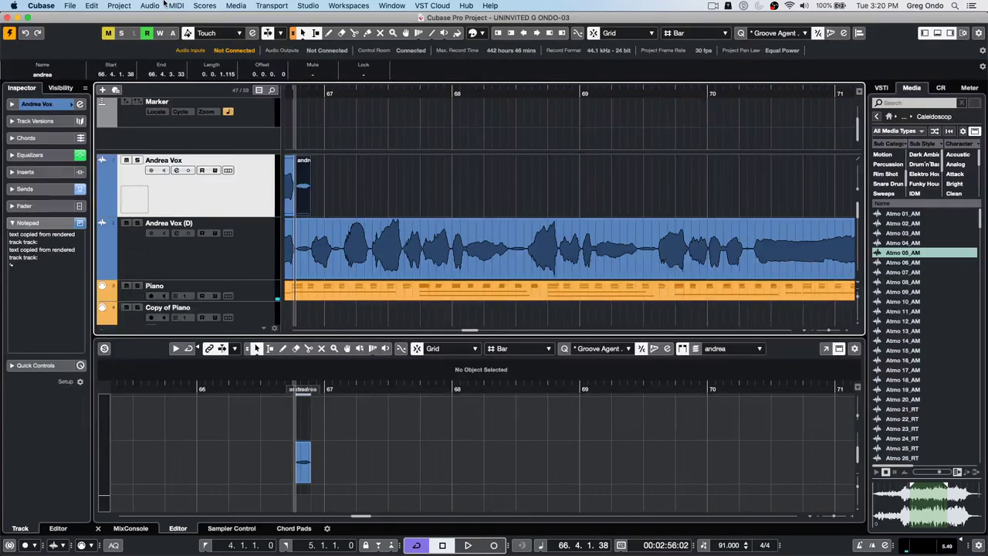
# - Revert to the last saved version, accepting missing ports and deleting new files, then place the playhead near bar 5
pyautogui.click(68, 5)
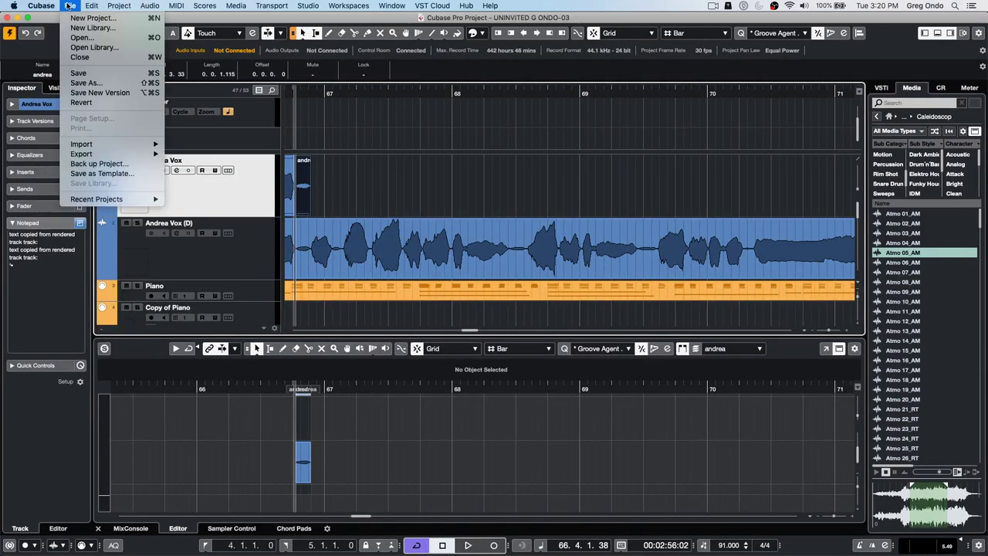
pyautogui.click(82, 103)
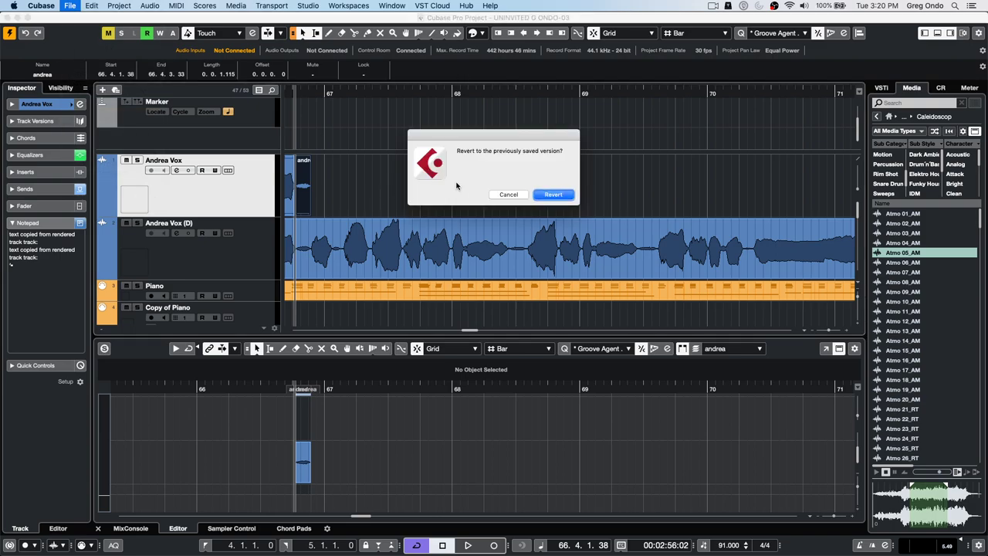
pyautogui.click(557, 193)
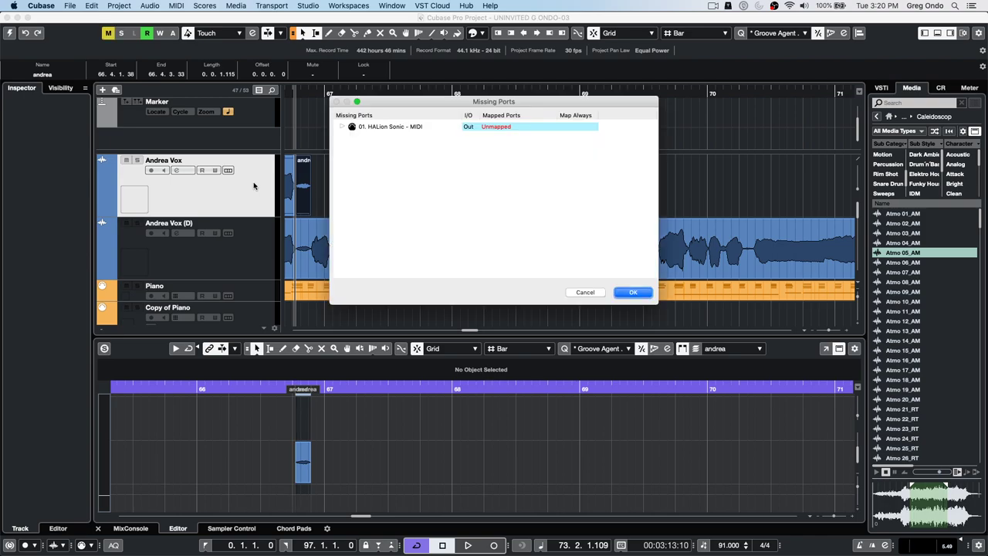
pyautogui.click(633, 292)
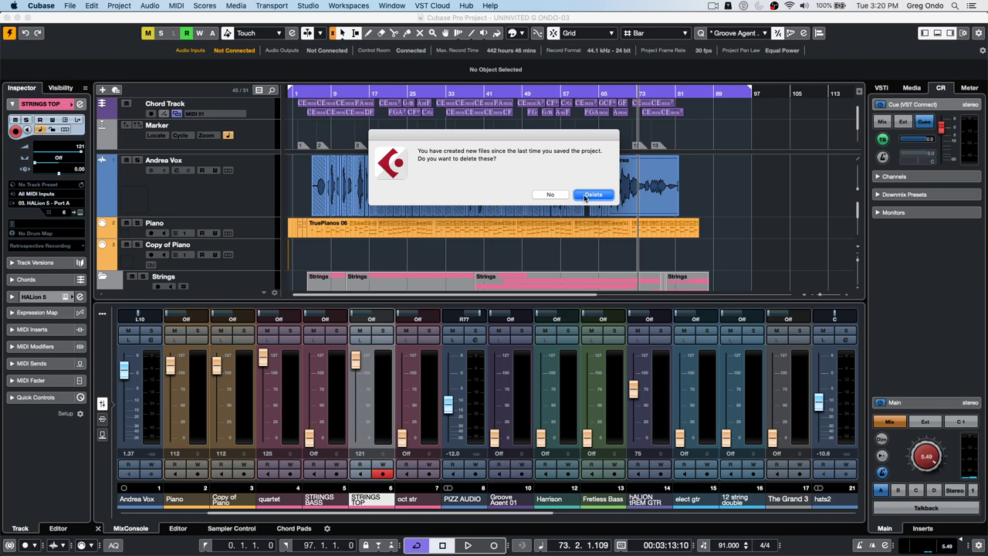
pyautogui.click(593, 195)
pyautogui.click(312, 92)
pyautogui.moveTo(312, 92); pyautogui.dragTo(315, 130)
# - Add a MultiTap Delay FX channel on Andrea Vox's send 2 at -4.17 and lower the reverb send to -25.7
pyautogui.click(212, 200)
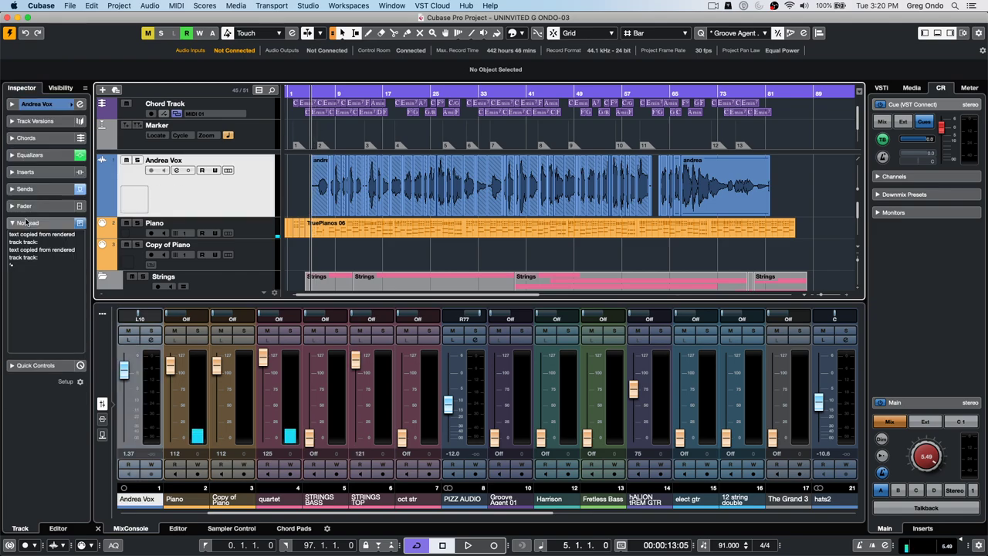
pyautogui.click(44, 190)
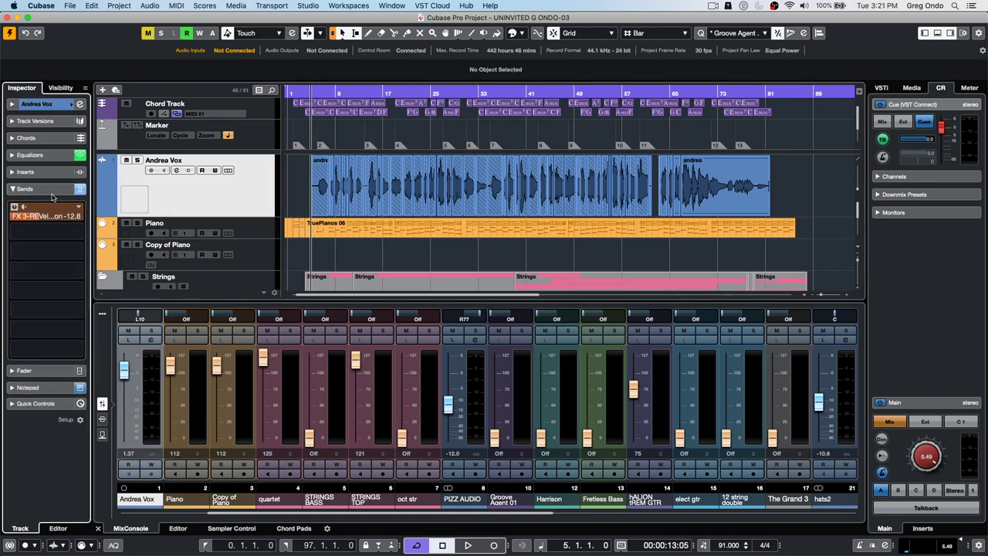
pyautogui.rightClick(48, 232)
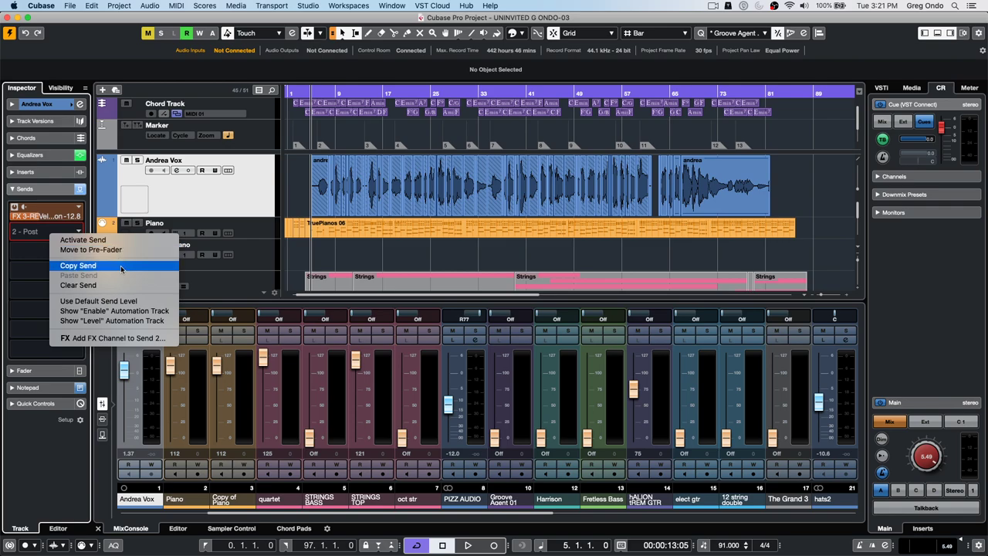
pyautogui.click(141, 339)
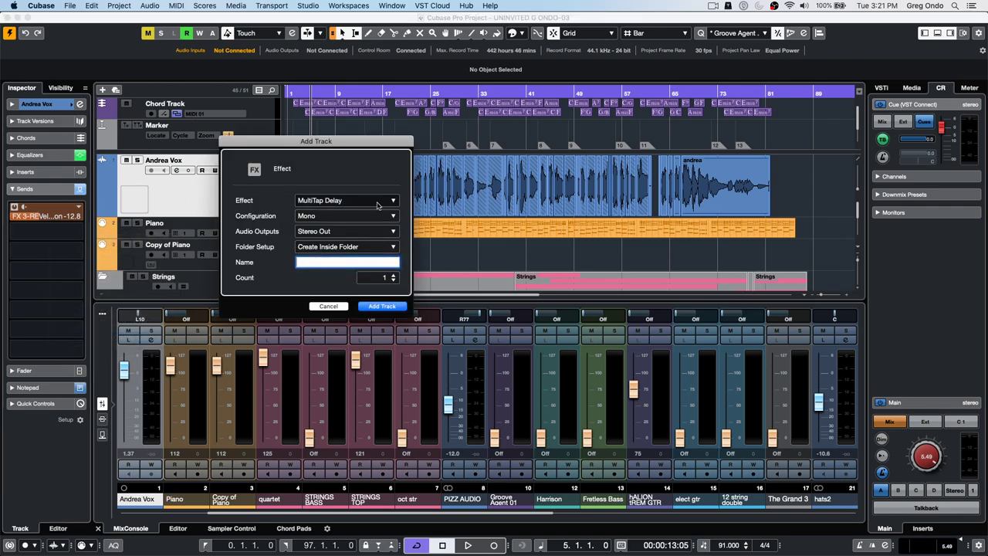
pyautogui.click(389, 306)
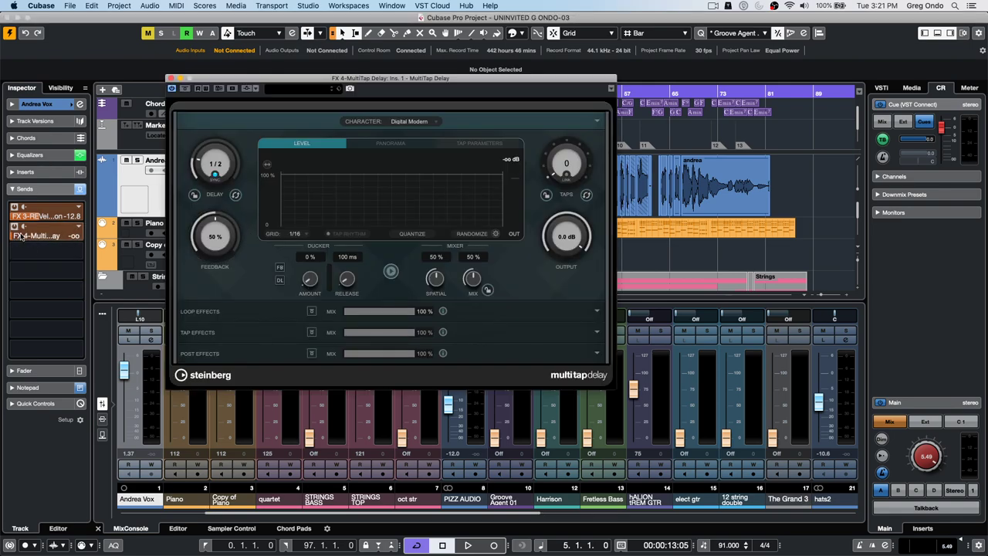
pyautogui.moveTo(81, 235); pyautogui.dragTo(100, 230)
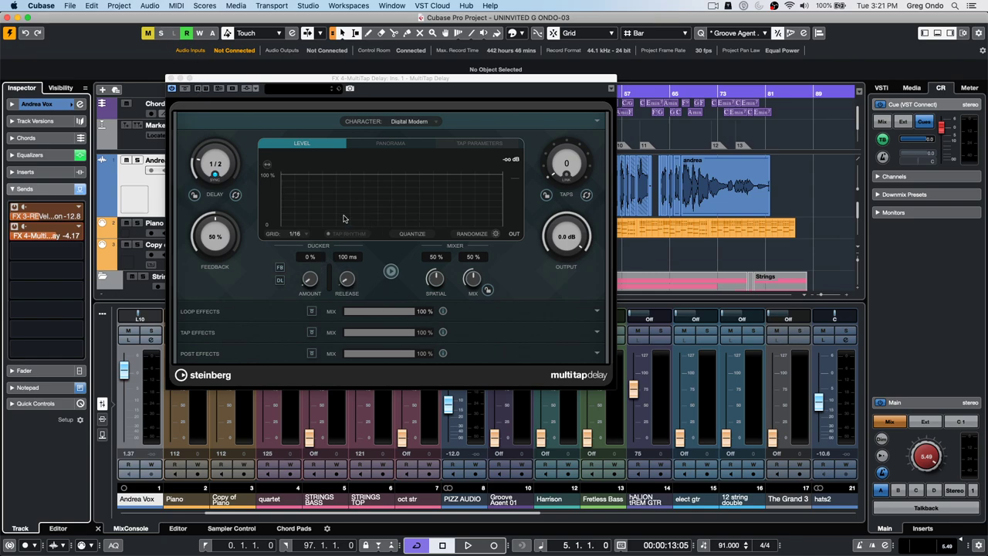
pyautogui.moveTo(254, 80); pyautogui.dragTo(521, 86)
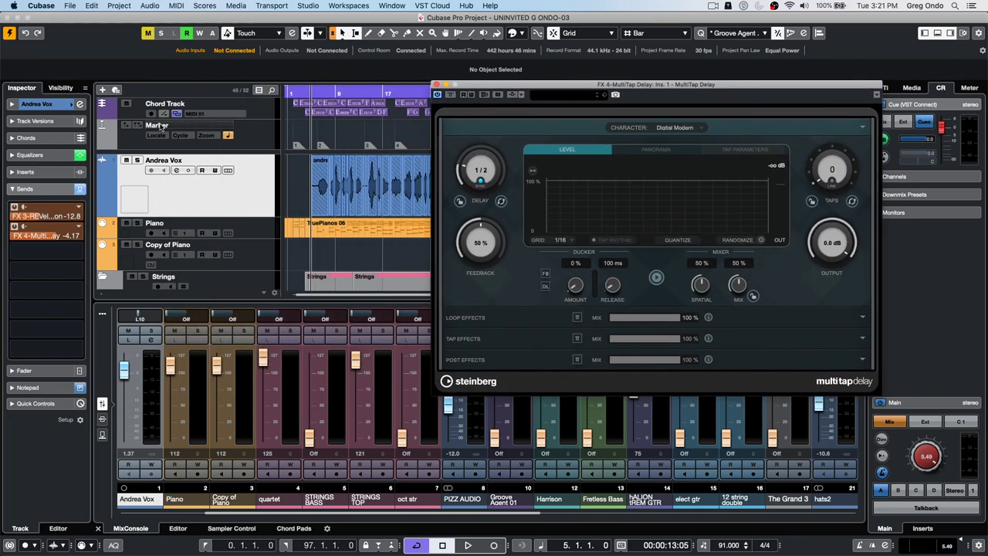
pyautogui.moveTo(37, 216); pyautogui.dragTo(2, 220)
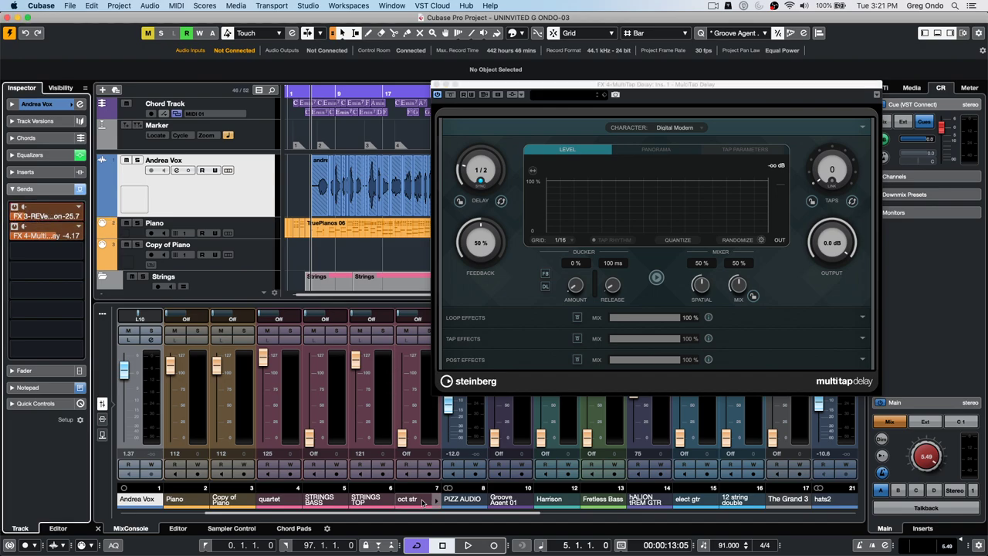
# - Play the song and tune the delay's ducker to 52% amount with a 574 ms release
pyautogui.click(468, 545)
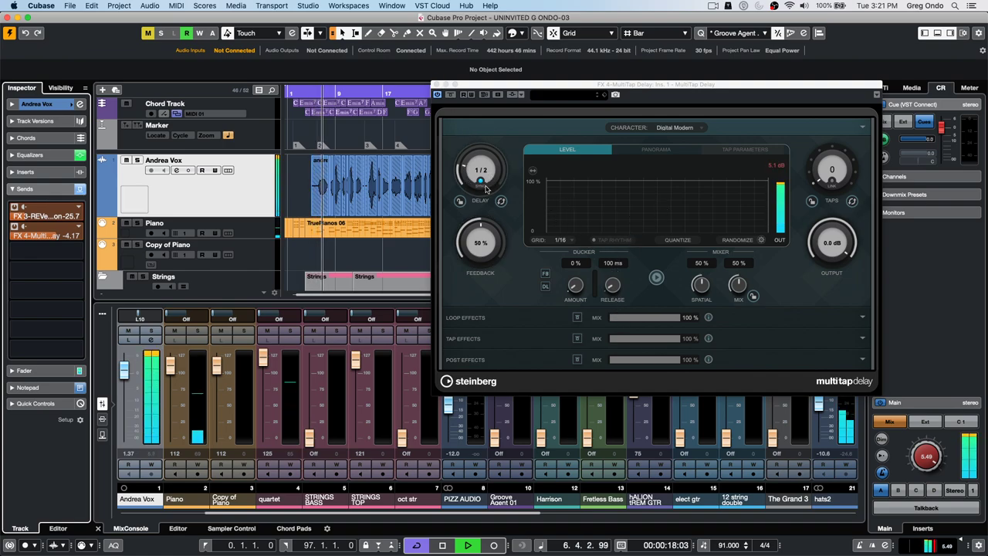
pyautogui.moveTo(575, 285); pyautogui.dragTo(580, 217)
pyautogui.moveTo(612, 286); pyautogui.dragTo(620, 225)
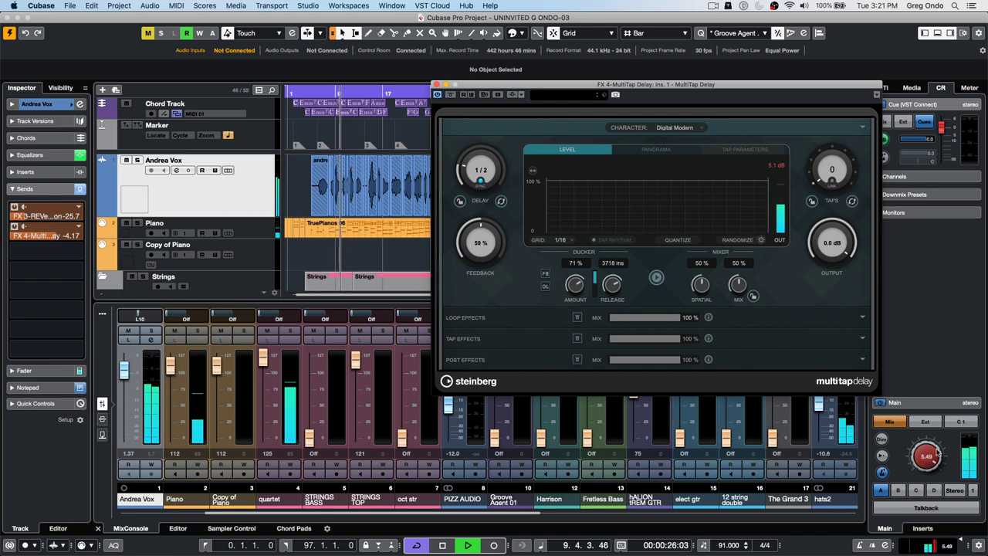
pyautogui.click(899, 491)
pyautogui.moveTo(901, 491); pyautogui.dragTo(919, 461)
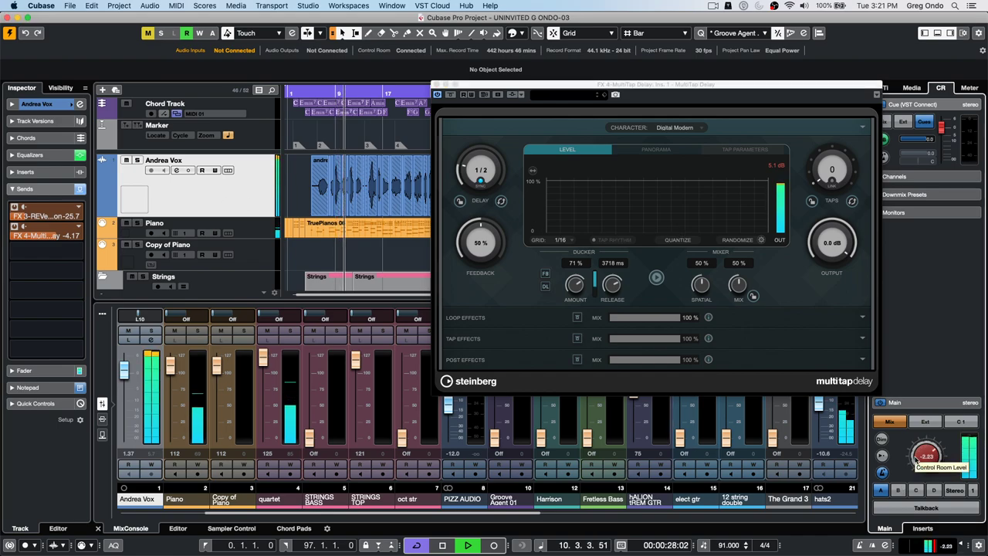
pyautogui.moveTo(614, 285); pyautogui.dragTo(603, 324)
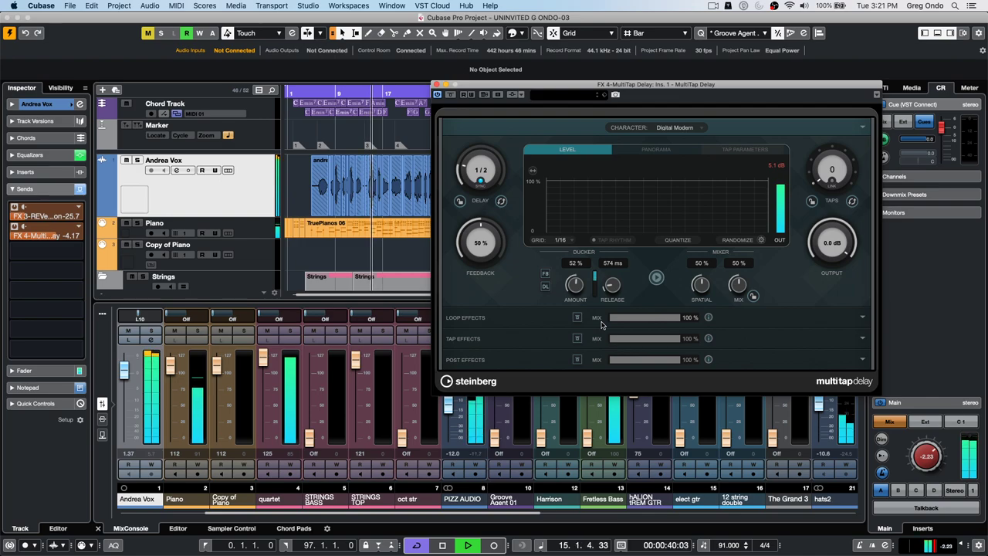
pyautogui.press('space')
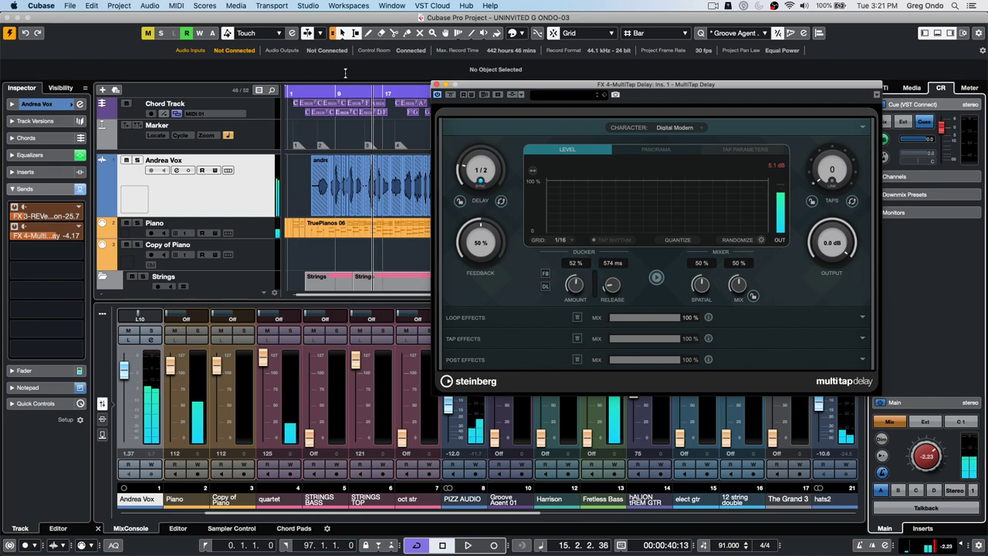
pyautogui.click(357, 90)
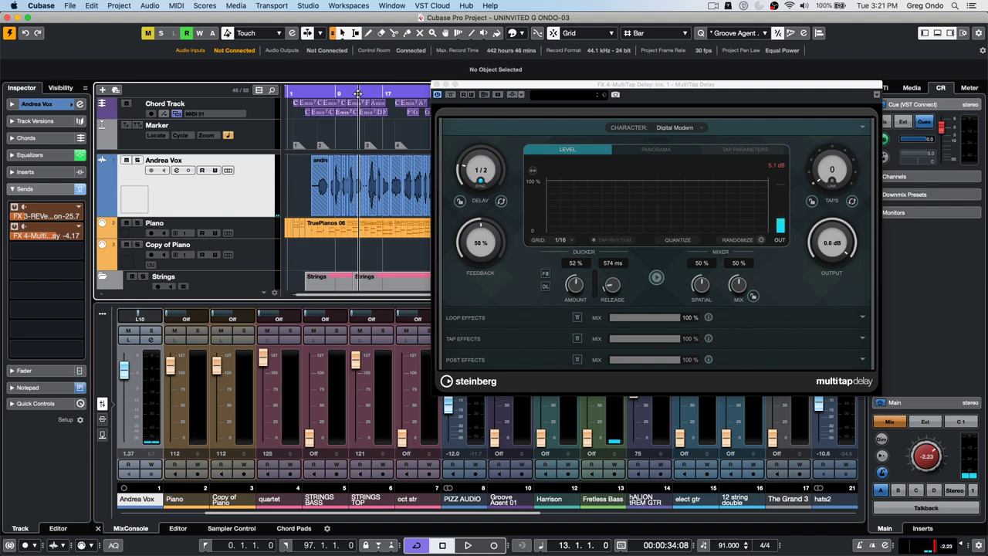
pyautogui.press('space')
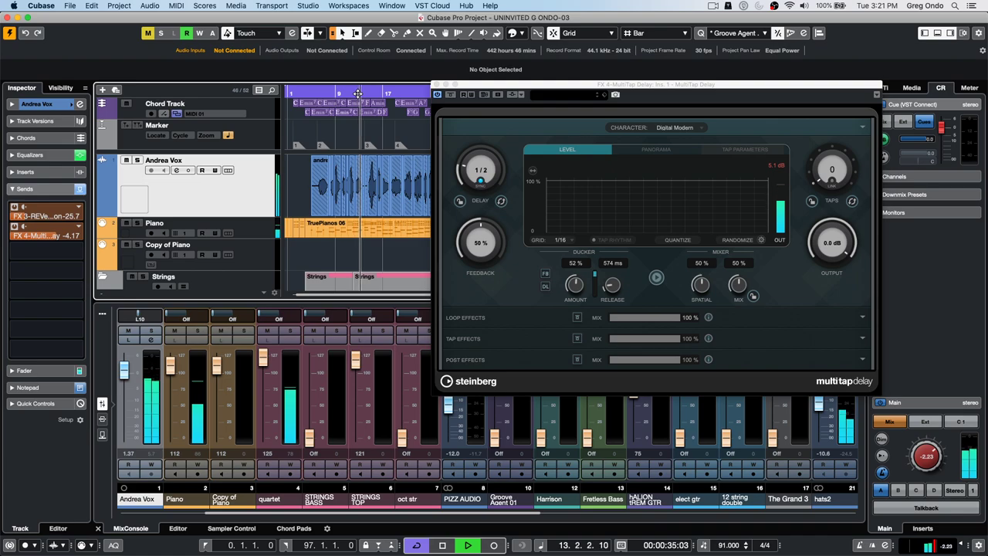
pyautogui.click(349, 93)
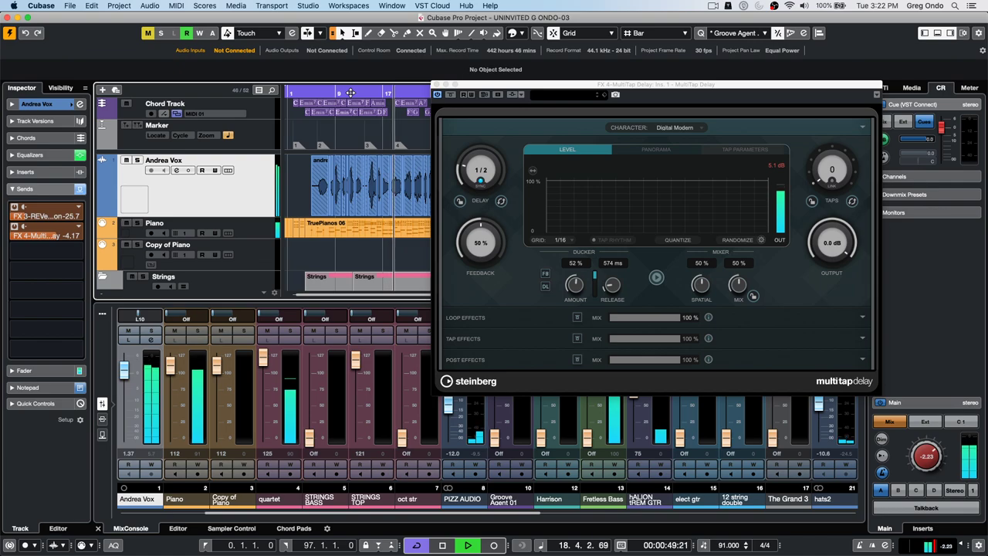
pyautogui.press('space')
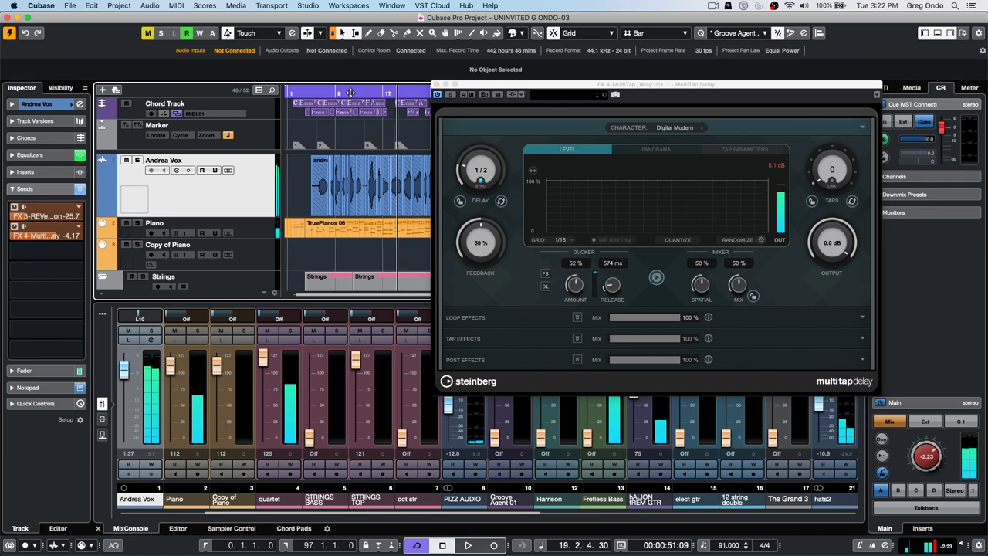
pyautogui.click(439, 96)
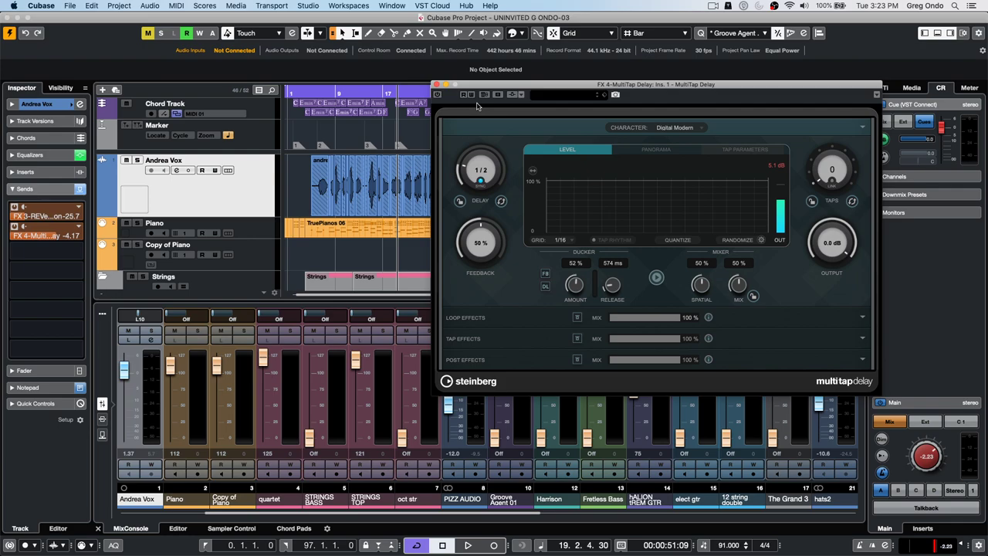
# - Close the MultiTap Delay window and create a new empty project, Untitled8, in the default folder
pyautogui.click(437, 85)
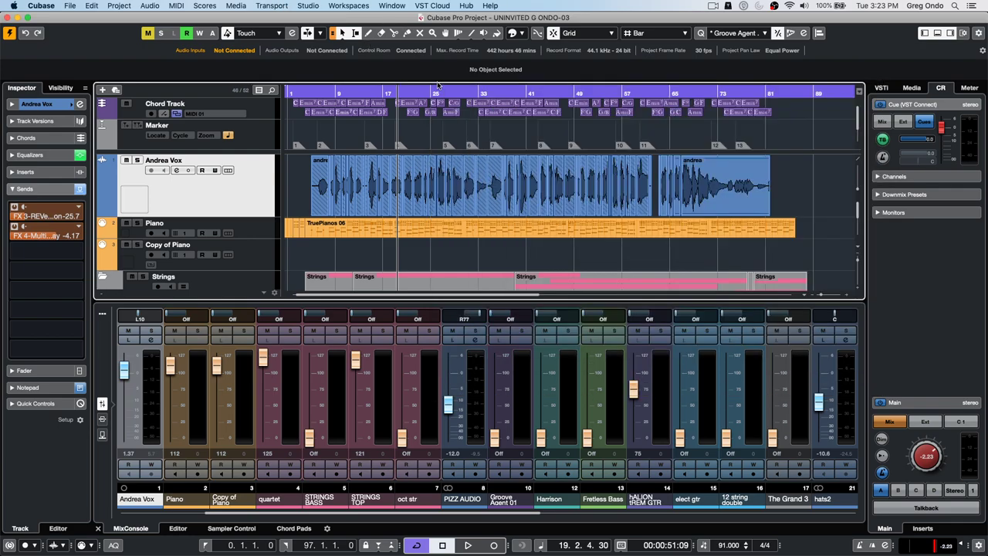
pyautogui.click(70, 6)
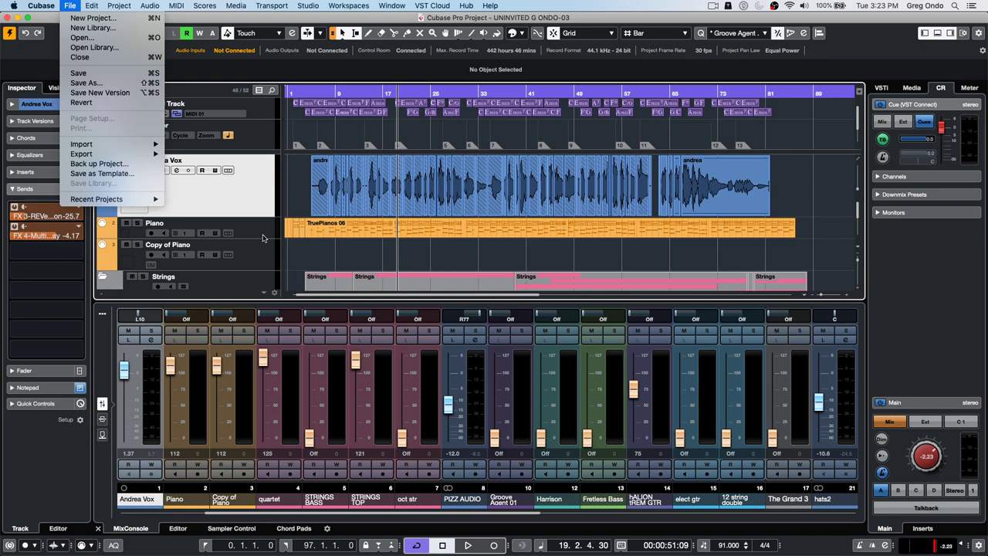
pyautogui.click(223, 194)
pyautogui.click(72, 6)
pyautogui.moveTo(102, 147)
pyautogui.click(388, 152)
pyautogui.click(71, 6)
pyautogui.moveTo(111, 148)
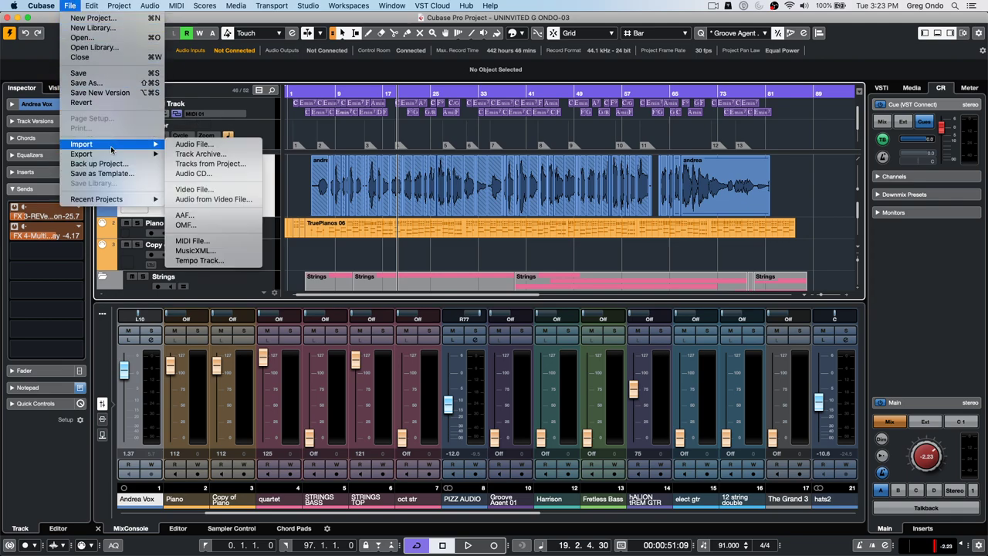
pyautogui.click(92, 19)
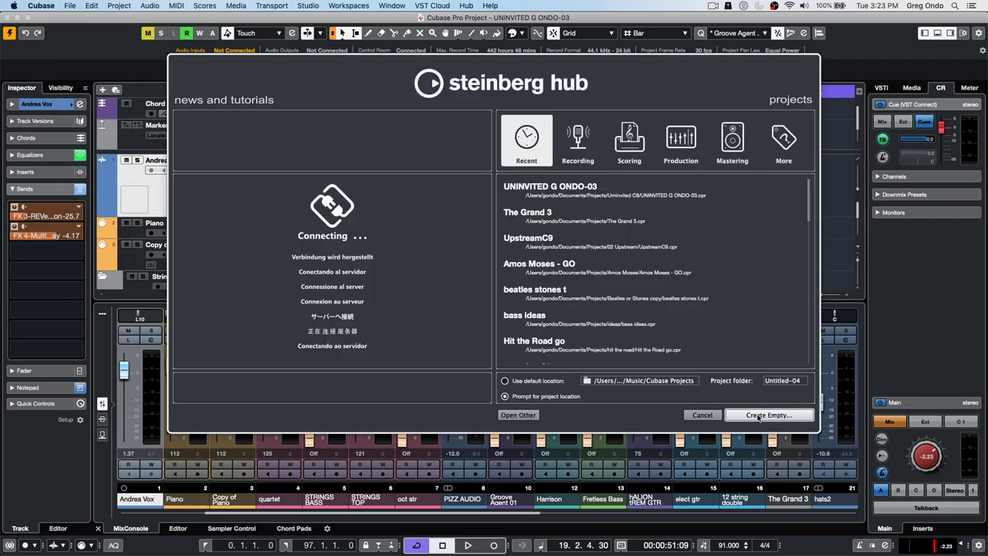
pyautogui.click(759, 416)
pyautogui.click(666, 311)
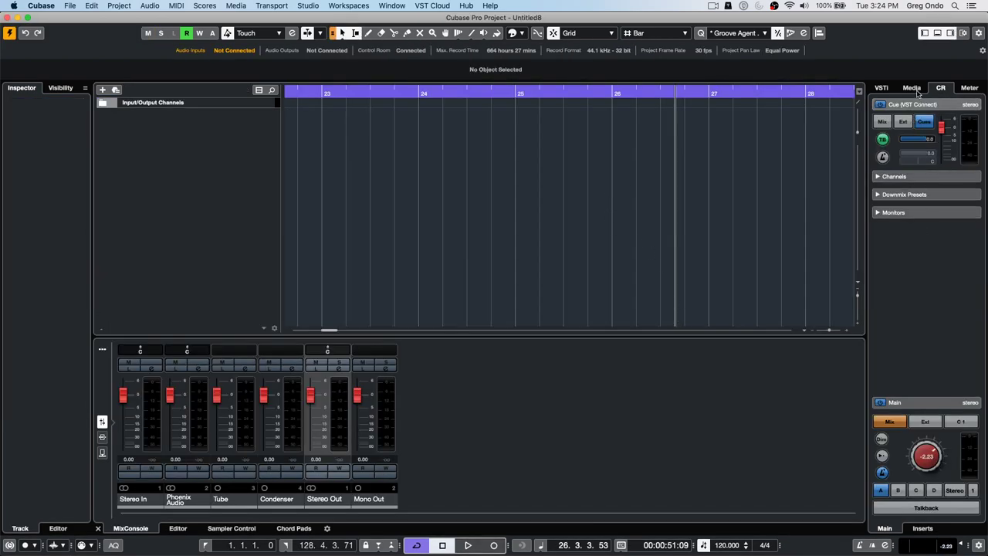
# - Add the GA Library sample FC02_AK01_TOM1_UE from MediaBay as a new audio track
pyautogui.click(882, 88)
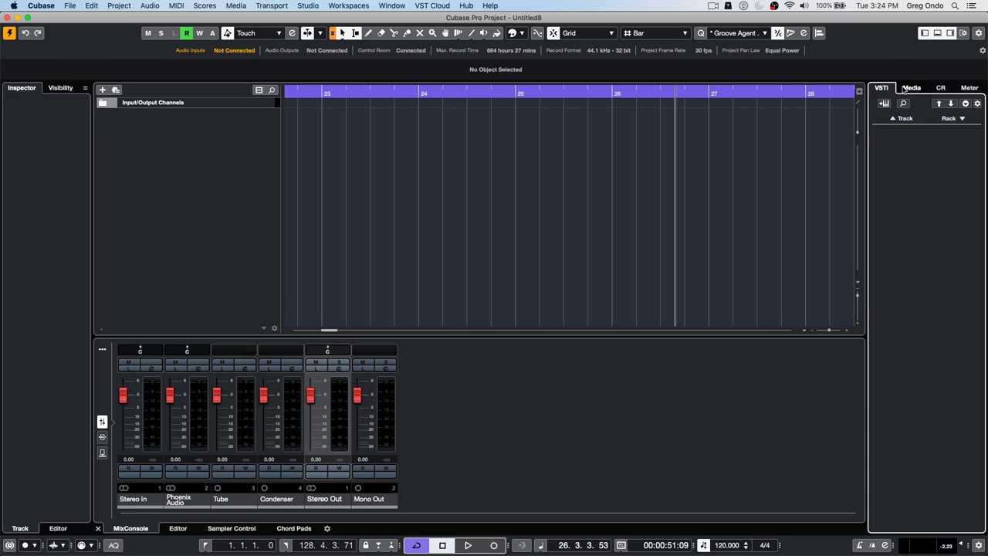
pyautogui.click(907, 88)
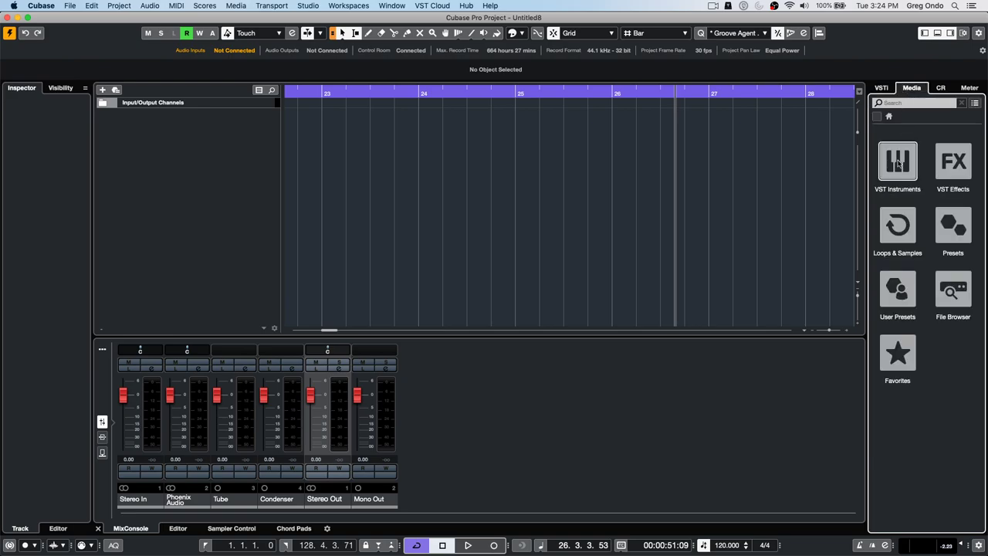
pyautogui.click(904, 219)
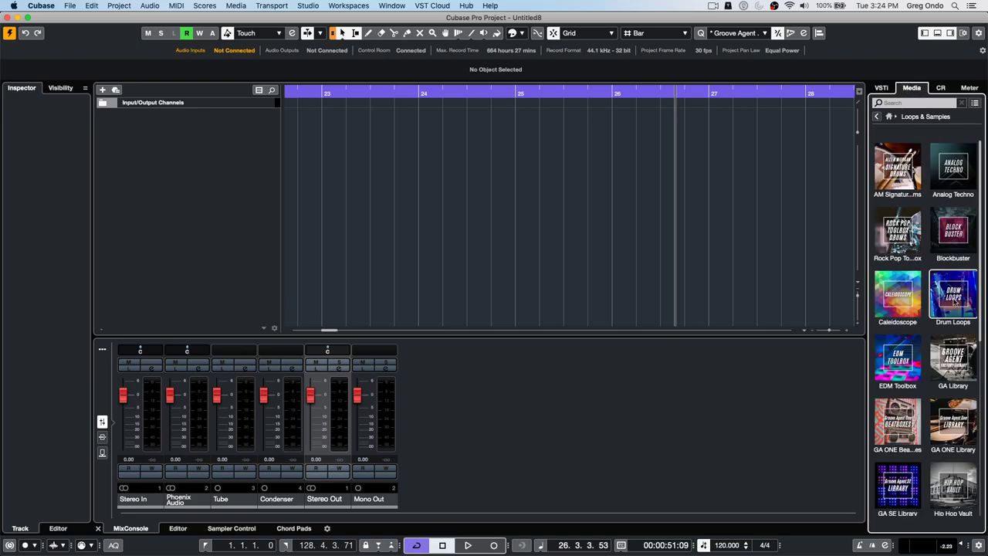
pyautogui.click(949, 361)
pyautogui.click(919, 341)
pyautogui.moveTo(919, 340); pyautogui.dragTo(303, 122)
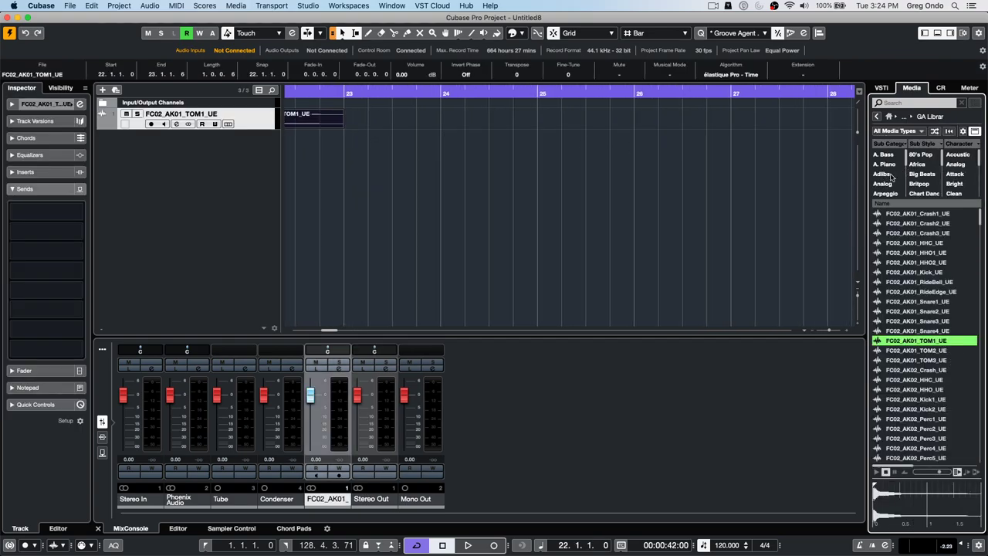
# - Add two Beats drum loops, including FC02_PD08_Loop3_SR, as new audio tracks
pyautogui.click(888, 175)
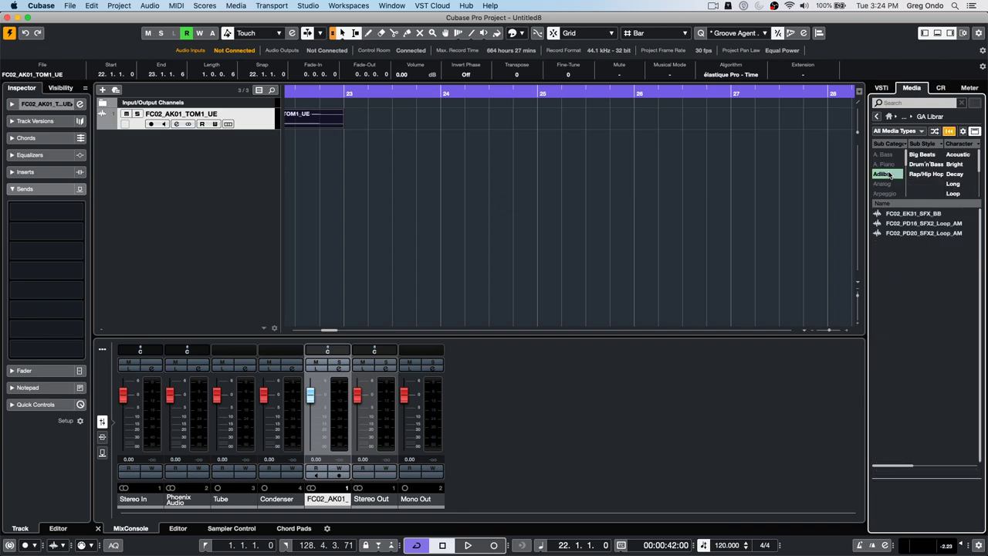
pyautogui.click(888, 175)
pyautogui.scroll(-3, 890, 175)
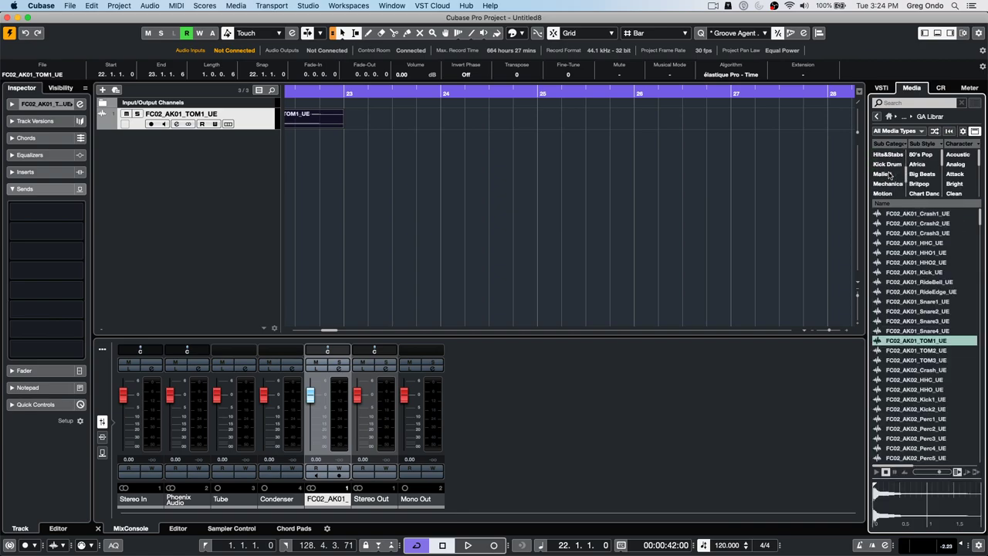
pyautogui.scroll(2, 891, 174)
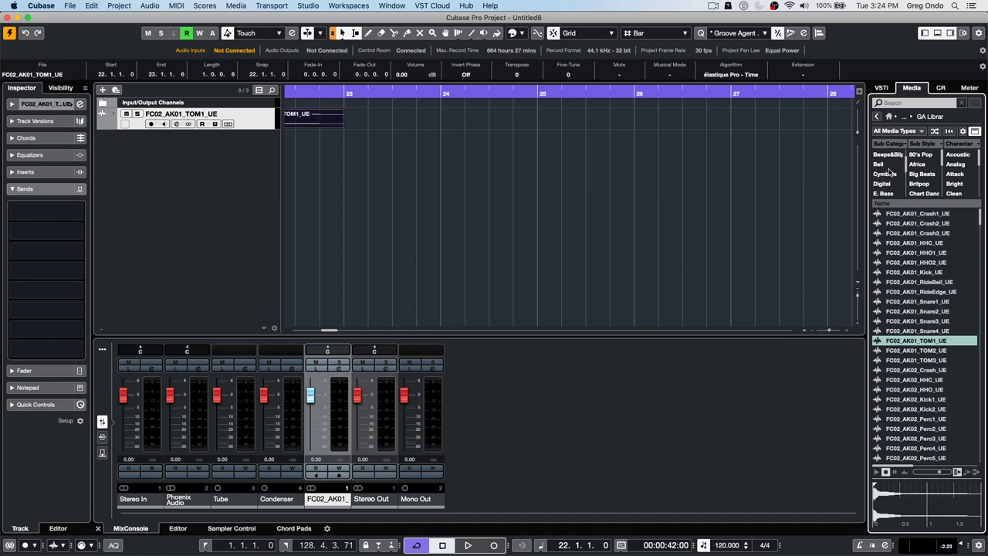
pyautogui.scroll(1, 892, 169)
pyautogui.click(883, 154)
pyautogui.moveTo(916, 272); pyautogui.dragTo(316, 143)
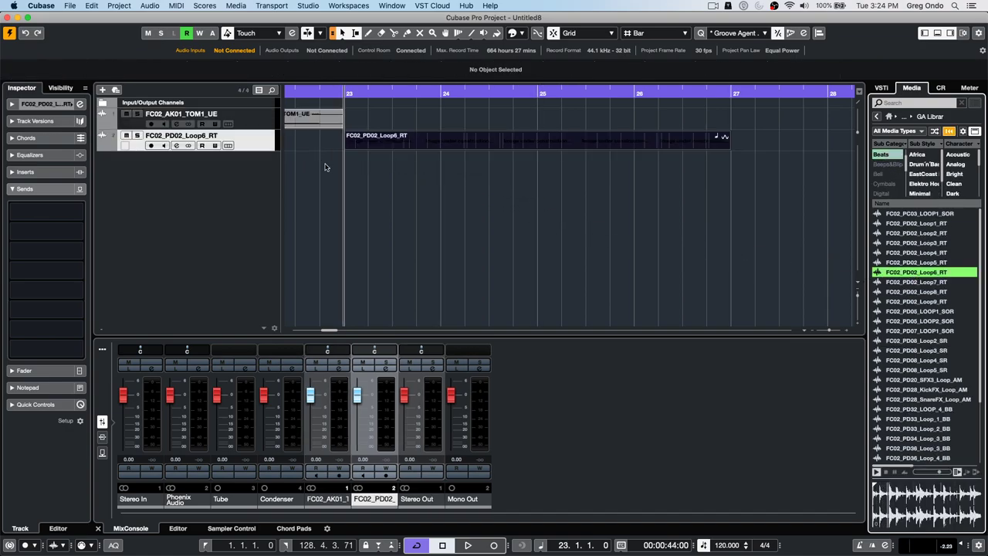
pyautogui.moveTo(916, 350); pyautogui.dragTo(268, 196)
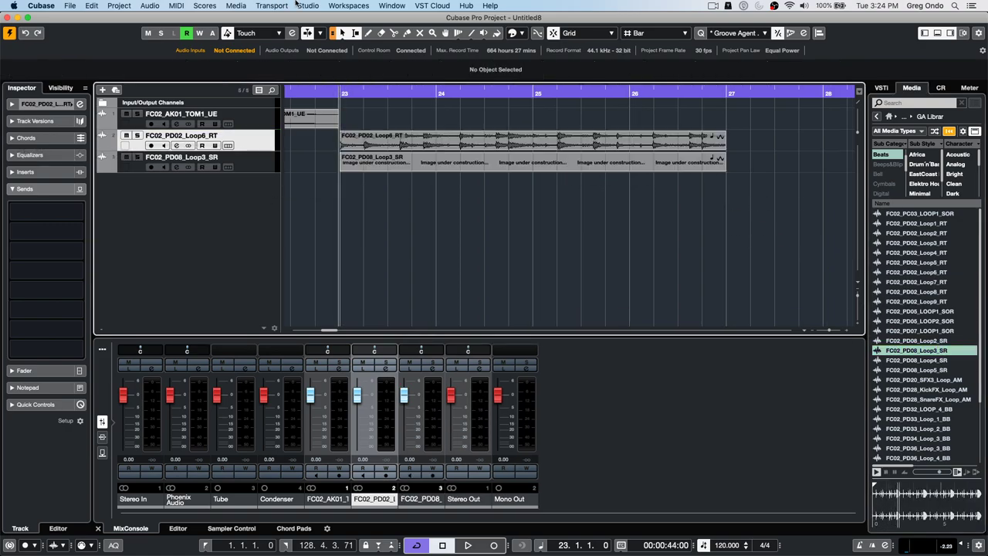
# - Move both loops to start at bar 10 and repeat them four times
pyautogui.moveTo(291, 92); pyautogui.dragTo(281, 45)
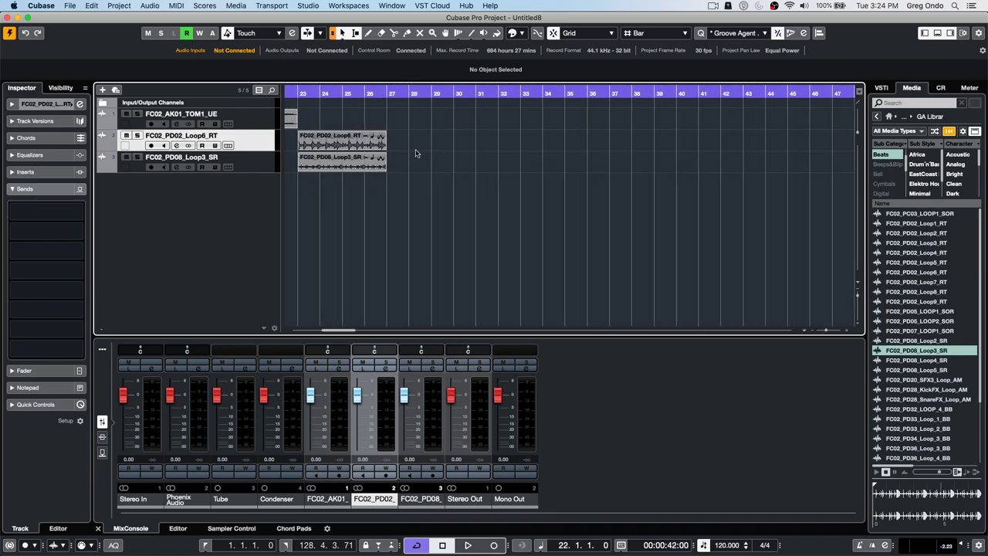
pyautogui.moveTo(400, 142); pyautogui.dragTo(352, 175)
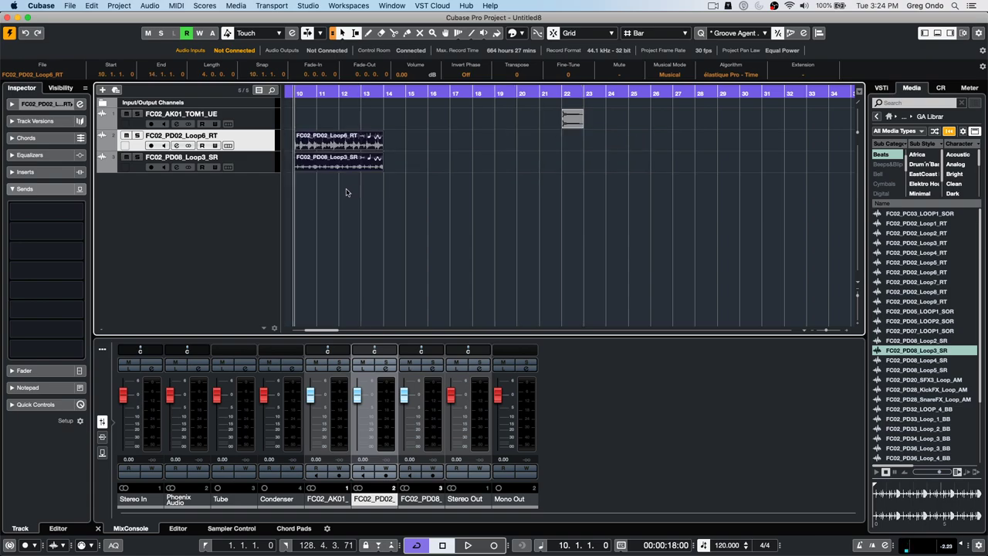
pyautogui.press('super+d')
pyautogui.press('super+d')
pyautogui.press('super+d')
pyautogui.press('super+d')
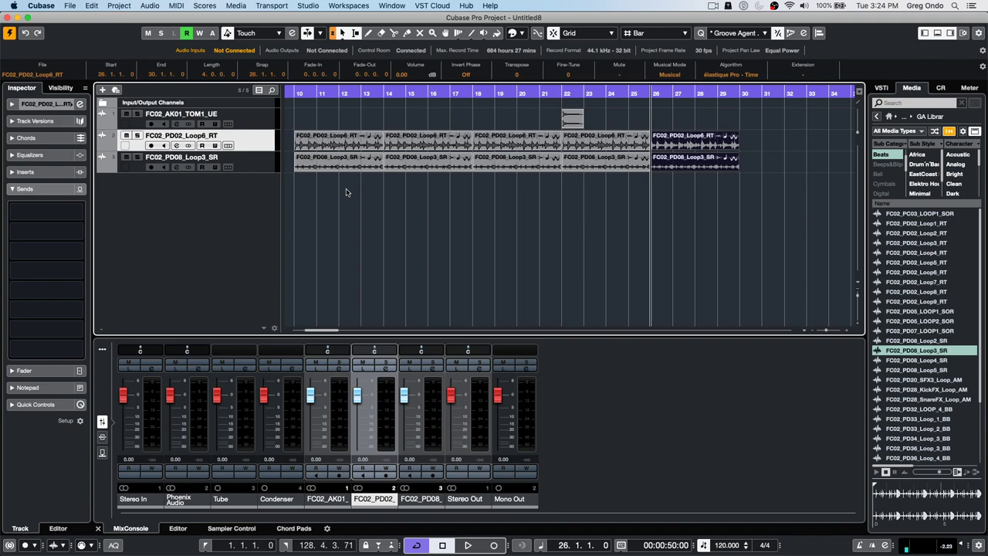
# - Add an arranger track and draw arranger events A–E across the loops with the Draw tool
pyautogui.rightClick(257, 117)
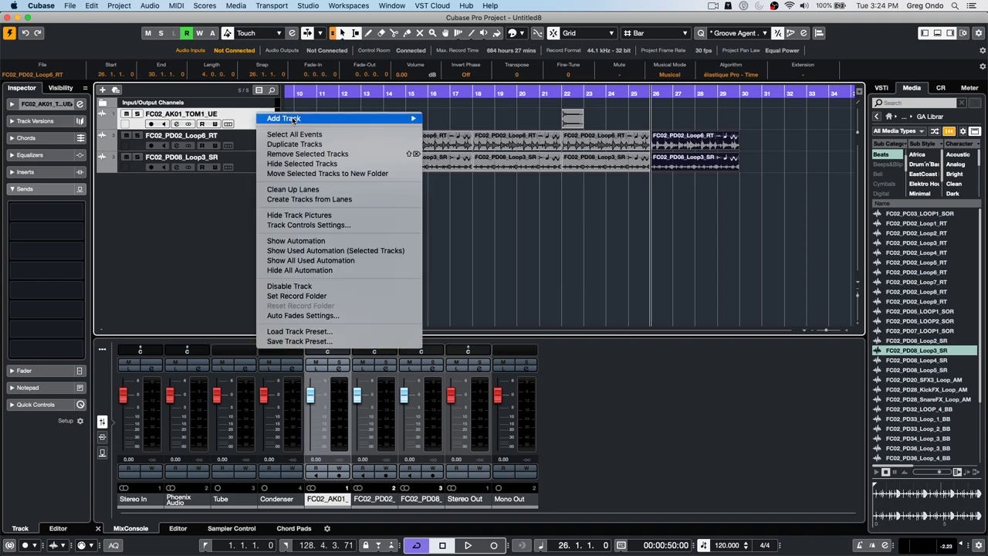
pyautogui.moveTo(382, 118)
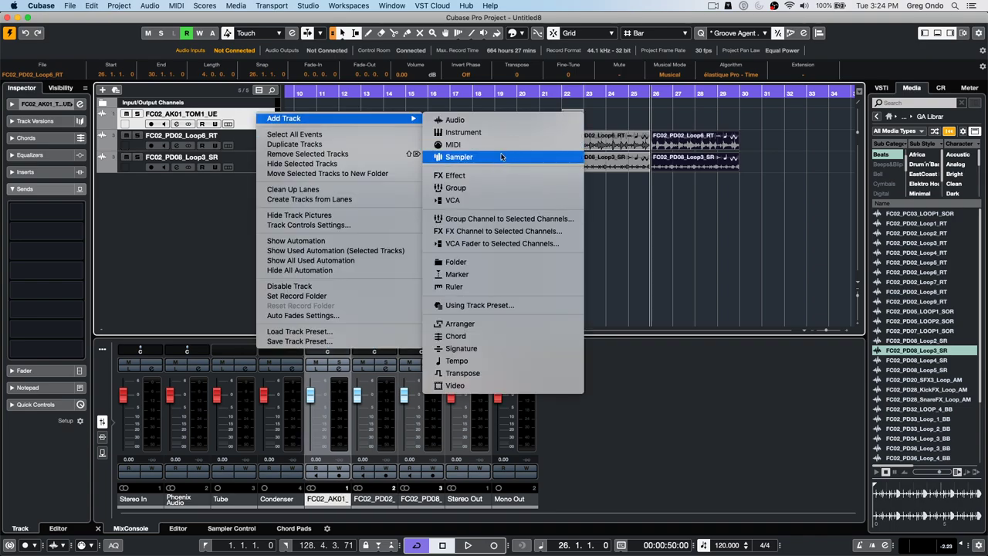
pyautogui.click(537, 324)
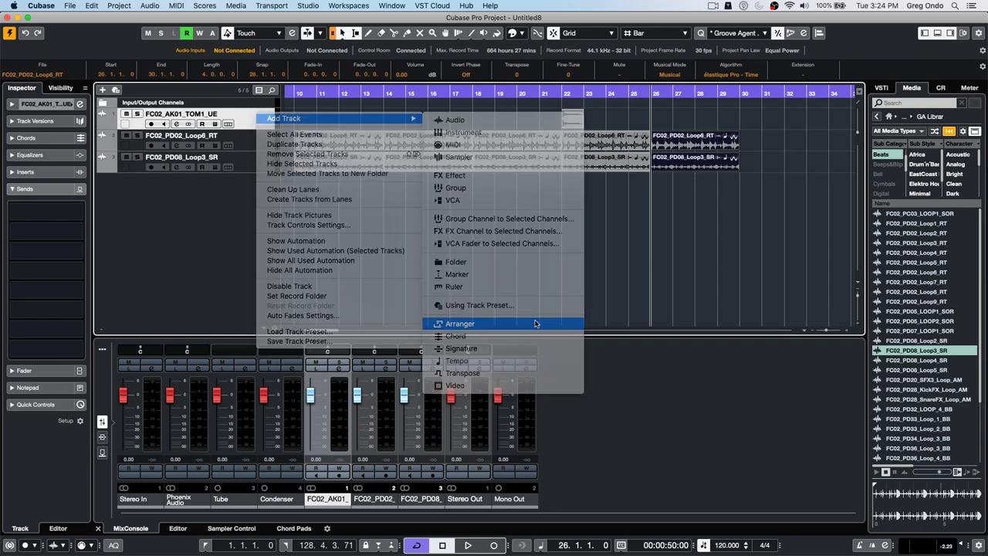
pyautogui.rightClick(330, 129)
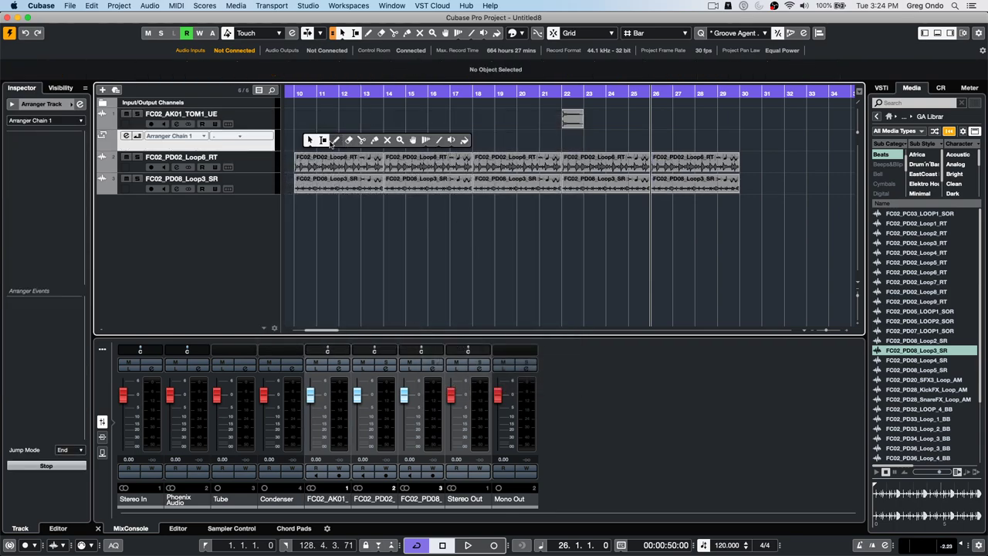
pyautogui.click(336, 140)
pyautogui.moveTo(302, 137); pyautogui.dragTo(735, 138)
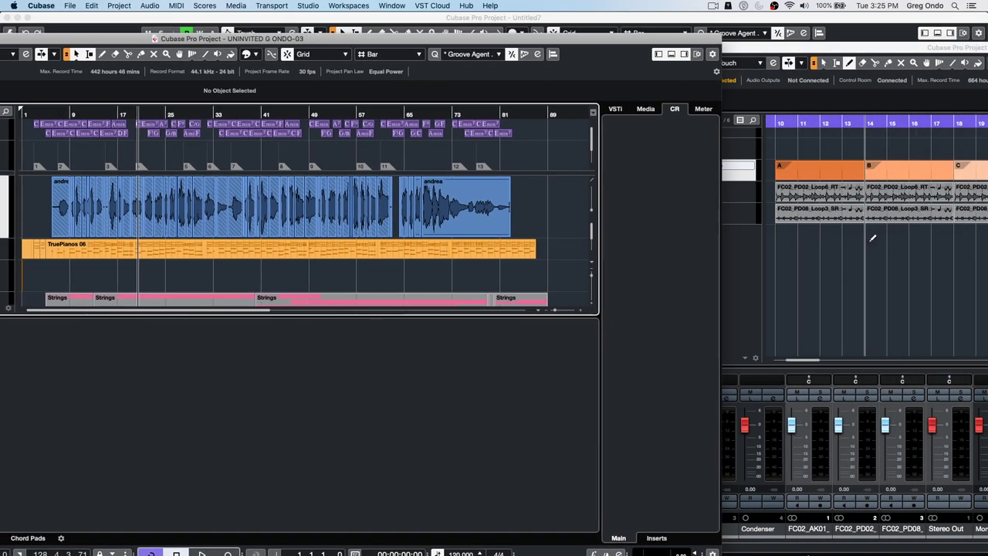
# - In Untitled8, zoom out and select arranger sections A through E
pyautogui.click(801, 244)
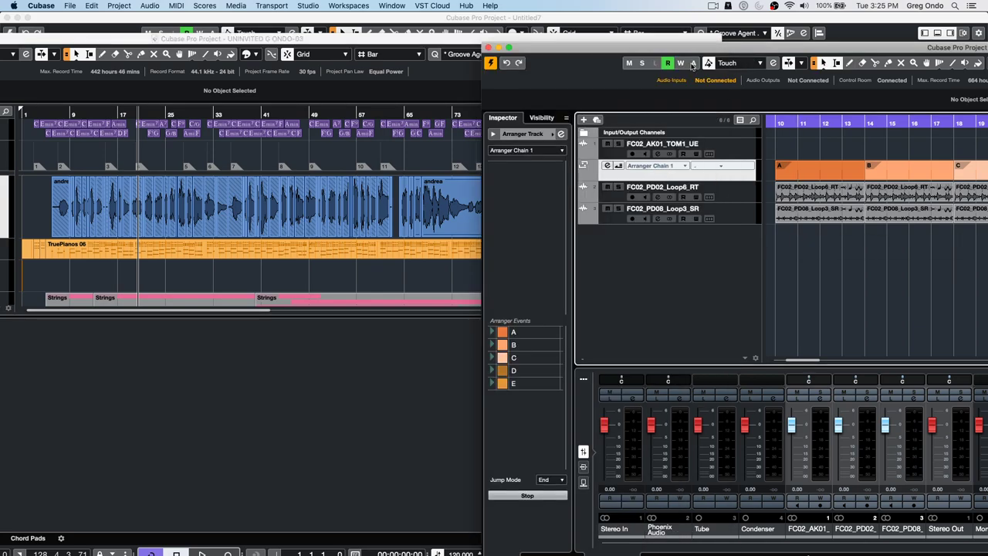
pyautogui.moveTo(782, 124); pyautogui.dragTo(780, 48)
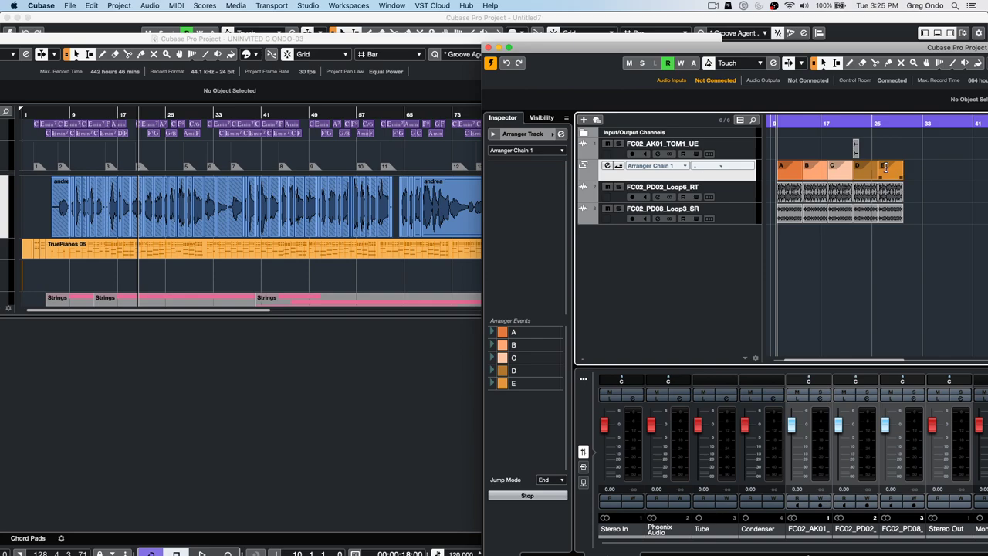
pyautogui.moveTo(912, 177); pyautogui.dragTo(777, 182)
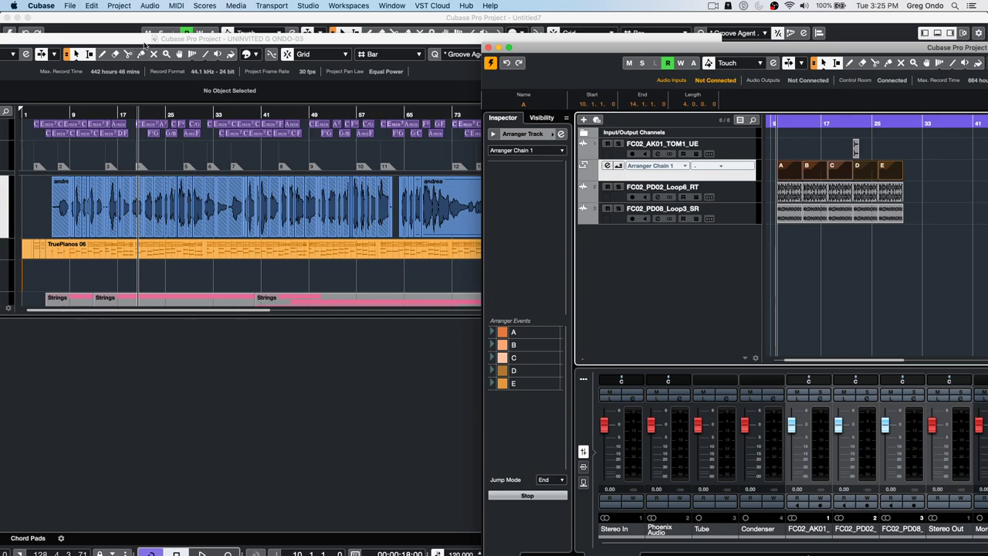
# - Bring the UNINVITED G ONDO-03 window forward, maximize it and make it the active project
pyautogui.click(144, 40)
pyautogui.doubleClick(368, 40)
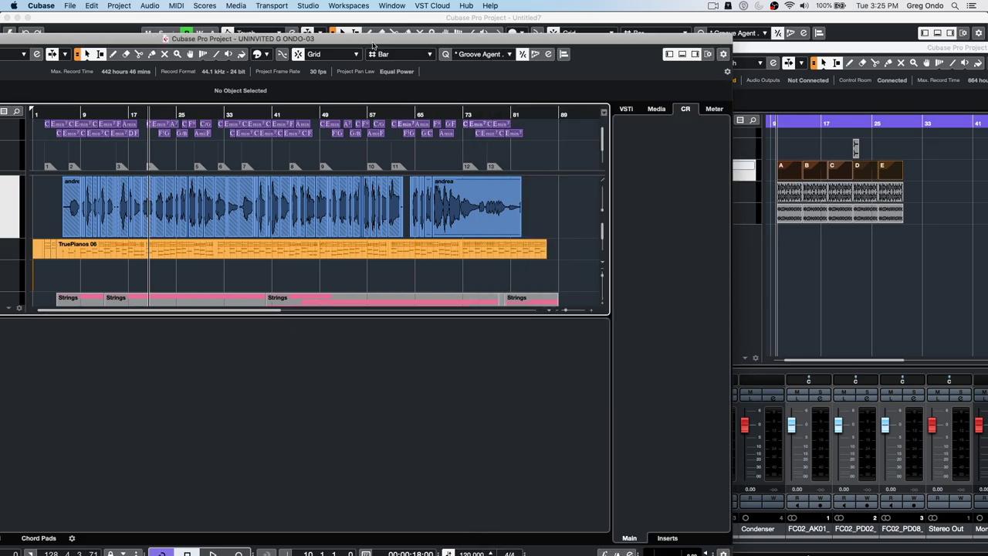
pyautogui.moveTo(35, 17); pyautogui.dragTo(145, 20)
pyautogui.click(72, 36)
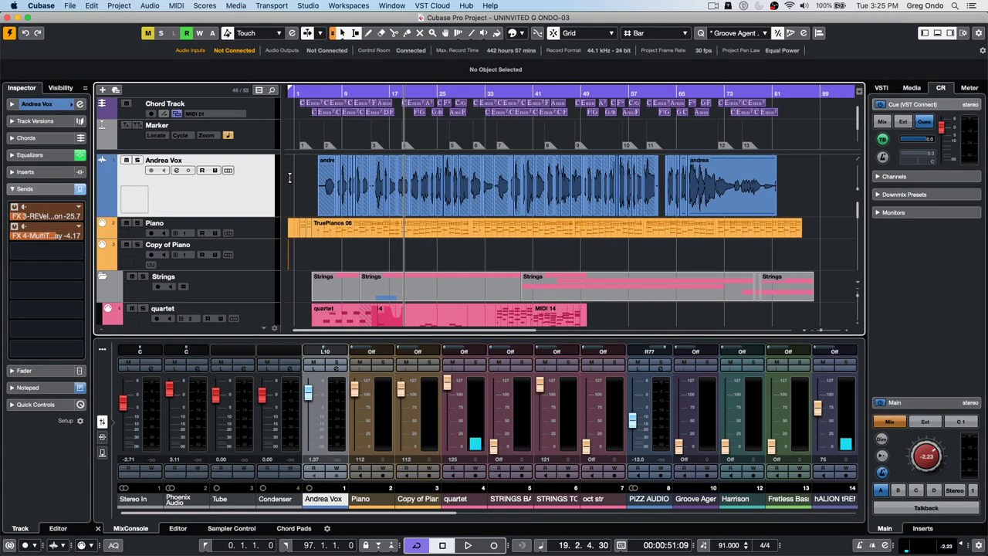
# - Add an arranger track below Andrea Vox and paste sections A–E at bar 9
pyautogui.rightClick(241, 191)
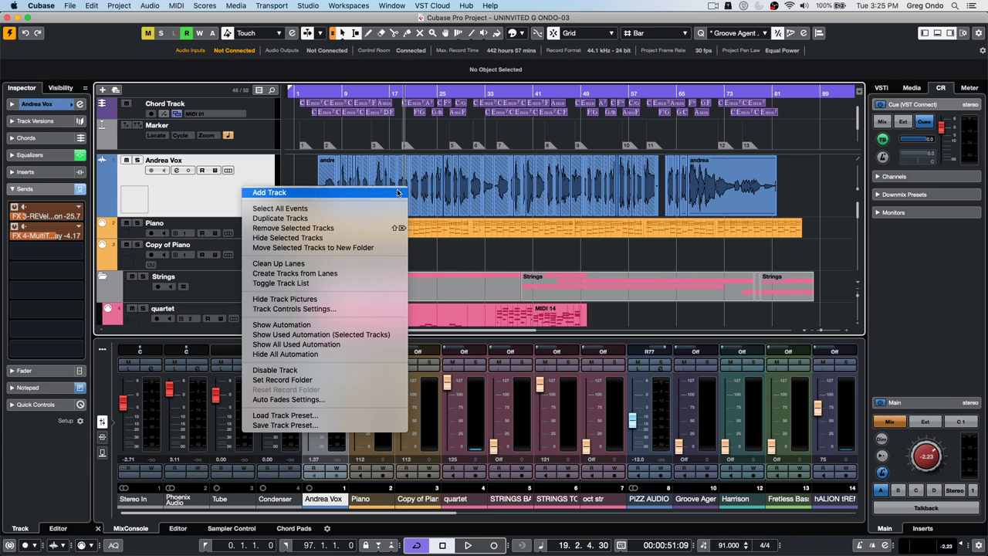
pyautogui.moveTo(398, 192)
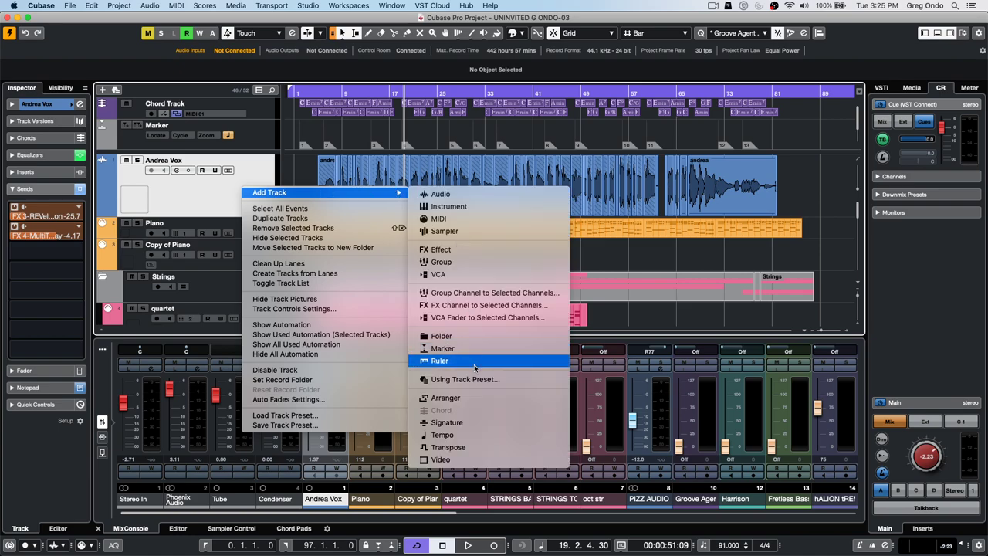
pyautogui.click(486, 403)
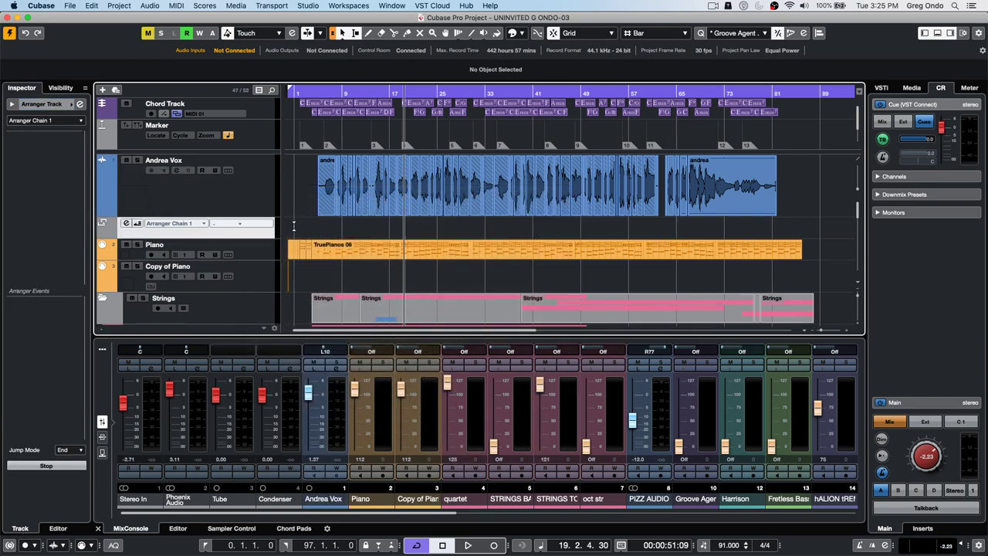
pyautogui.click(341, 93)
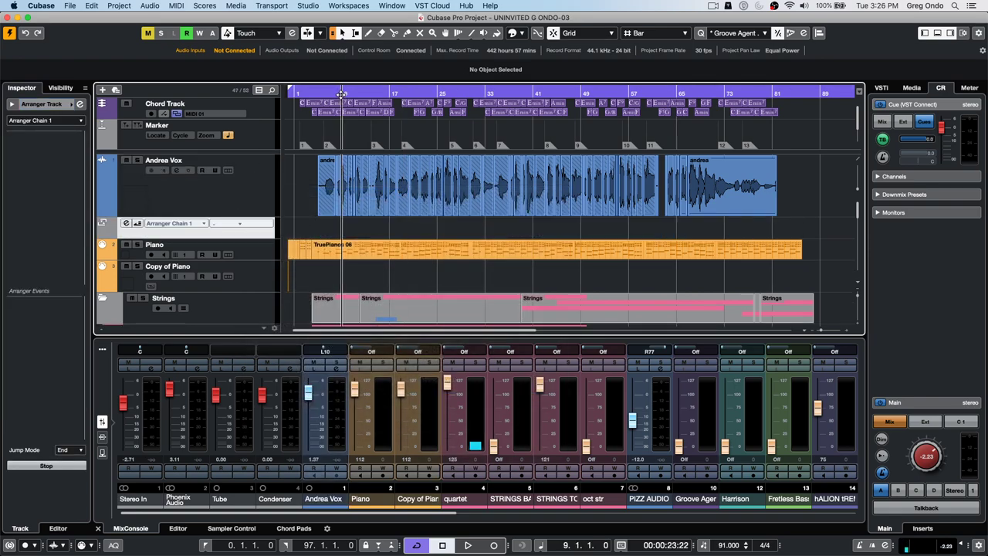
pyautogui.press('super+v')
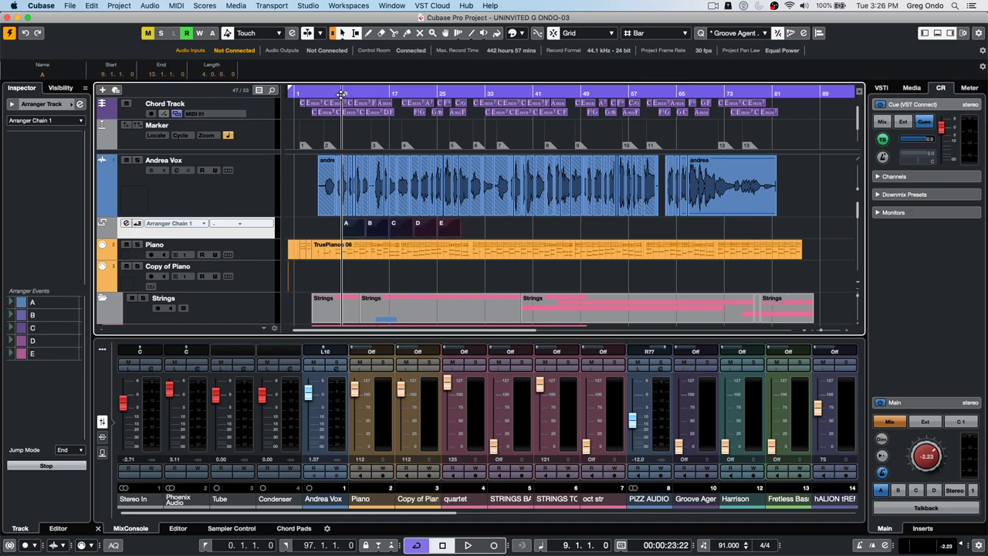
# - Move the project window aside to view the other project, then fit it back to the screen
pyautogui.moveTo(177, 16); pyautogui.dragTo(0, 27)
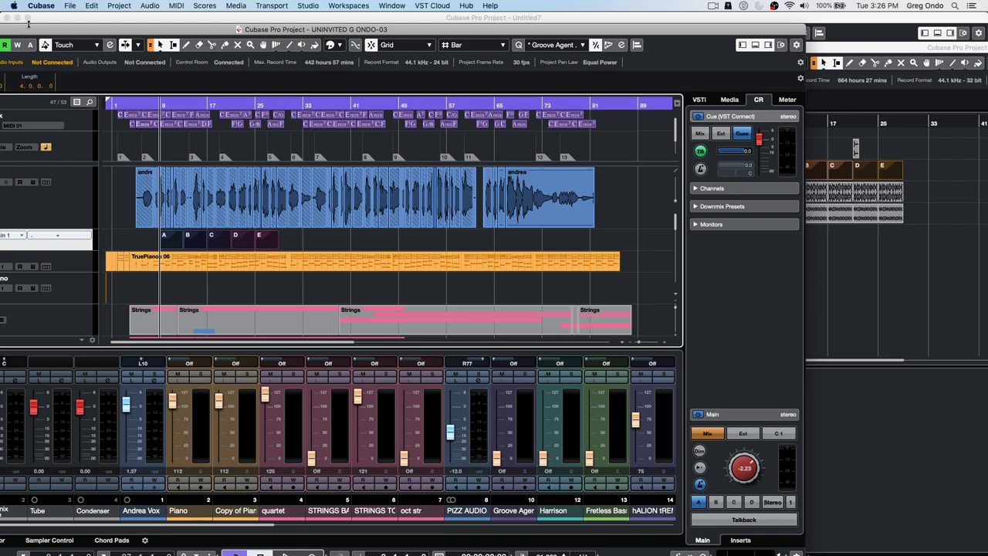
pyautogui.moveTo(30, 36); pyautogui.dragTo(234, 26)
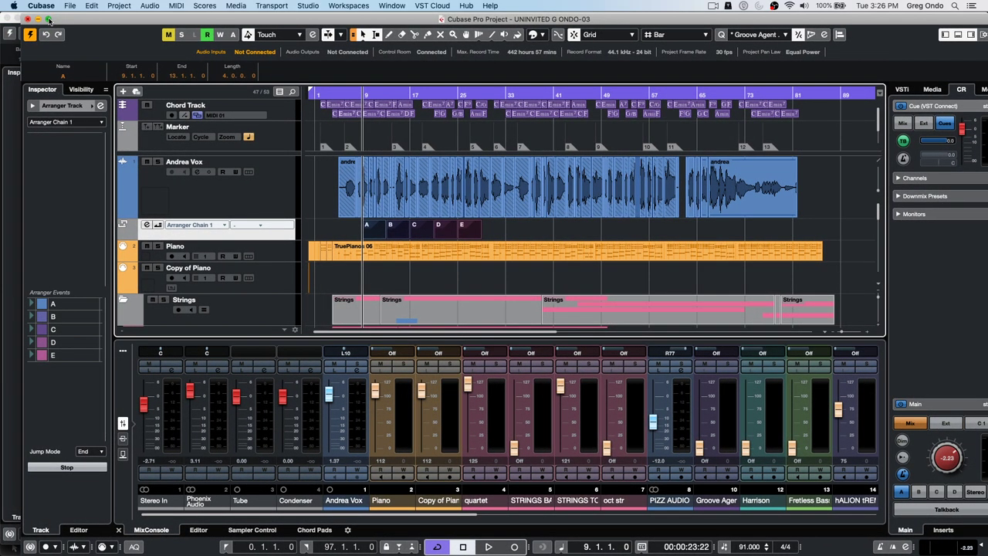
pyautogui.click(47, 18)
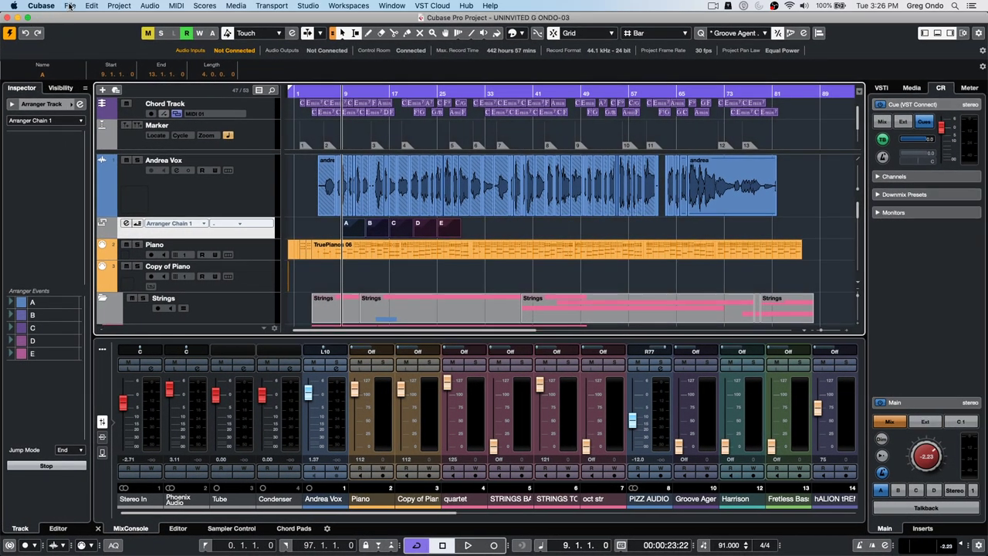
# - Begin importing the Arrangement track from beatles stones t 48.cpr in Beatles or Stones copy, then cancel
pyautogui.click(69, 6)
pyautogui.moveTo(89, 145)
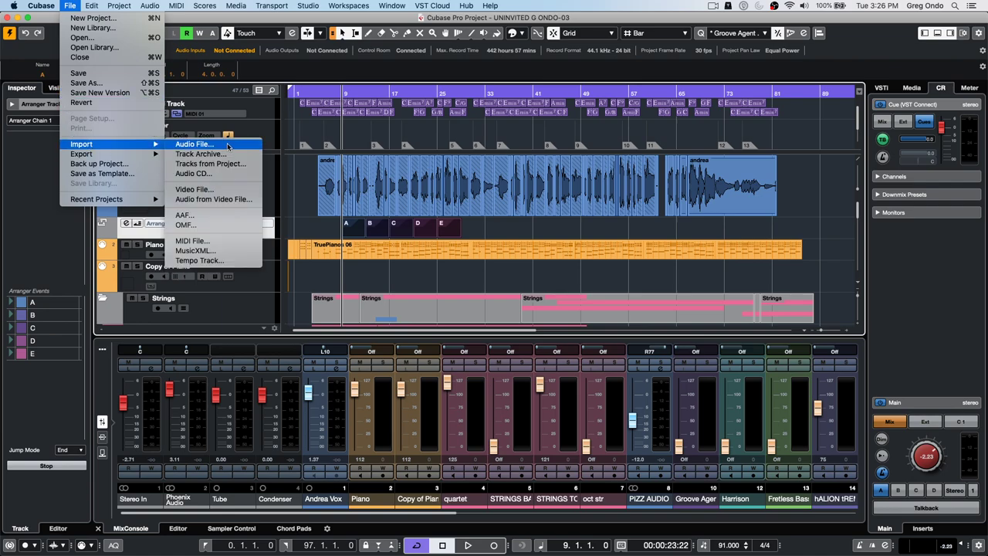
pyautogui.click(231, 163)
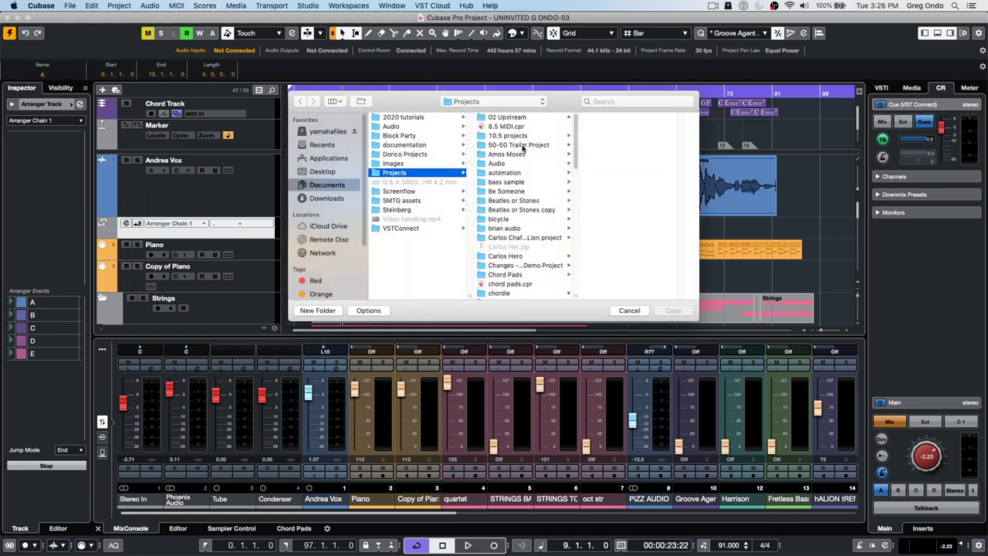
pyautogui.click(517, 119)
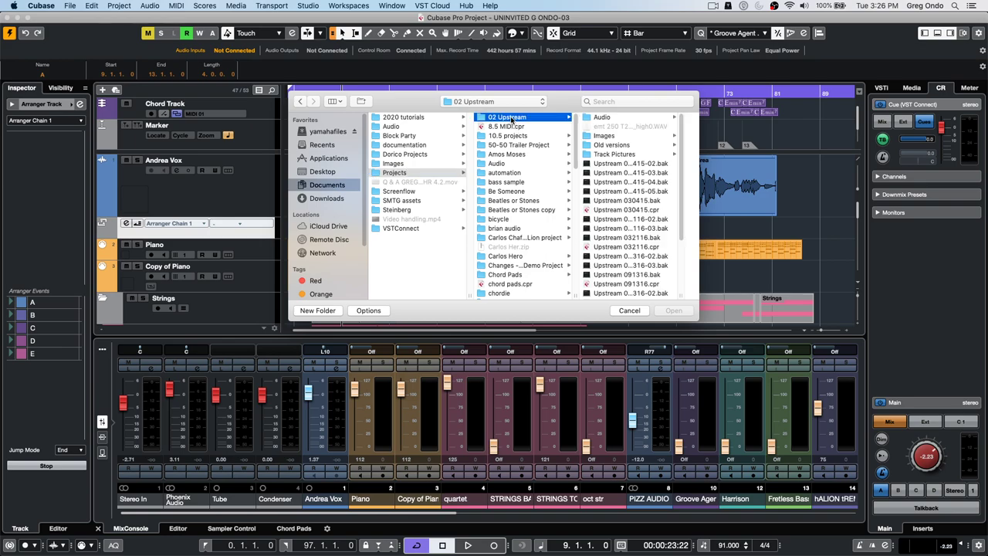
pyautogui.click(520, 209)
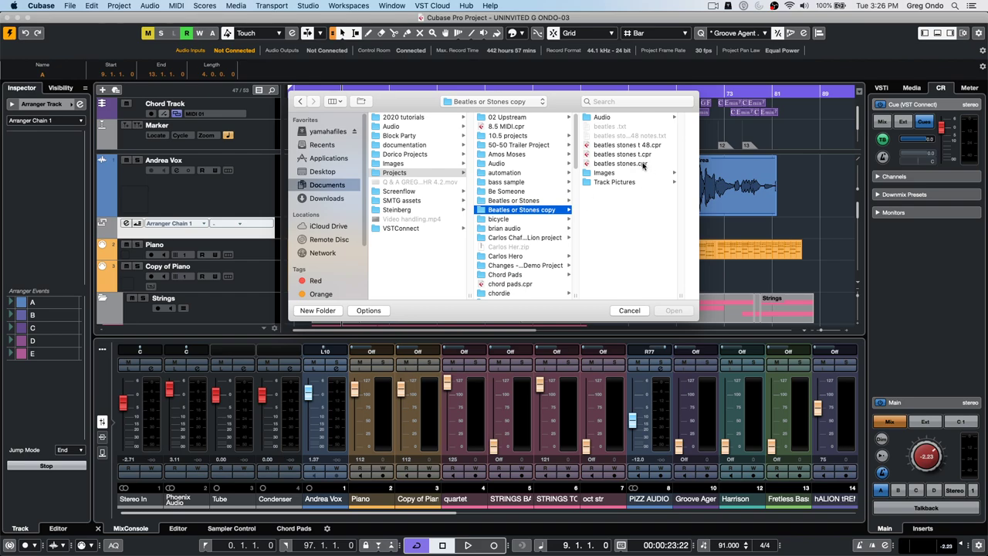
pyautogui.doubleClick(618, 145)
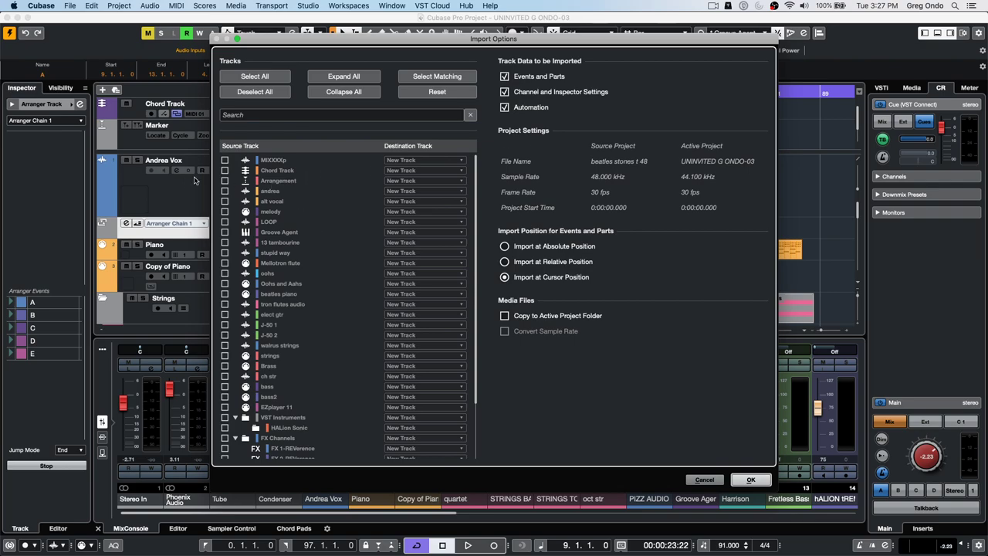
pyautogui.click(225, 181)
pyautogui.click(704, 481)
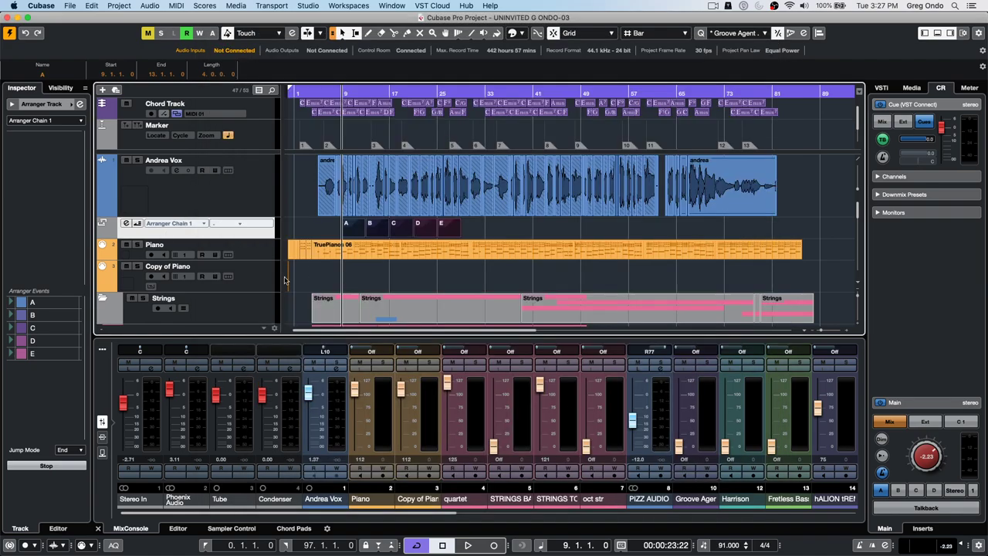
# - Remove the old arranger track from the project
pyautogui.rightClick(251, 236)
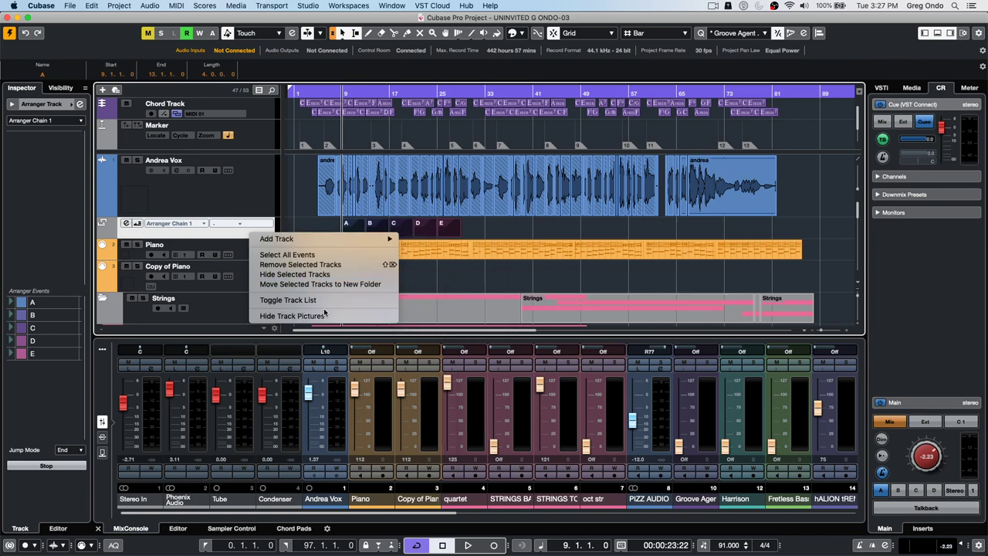
pyautogui.click(337, 265)
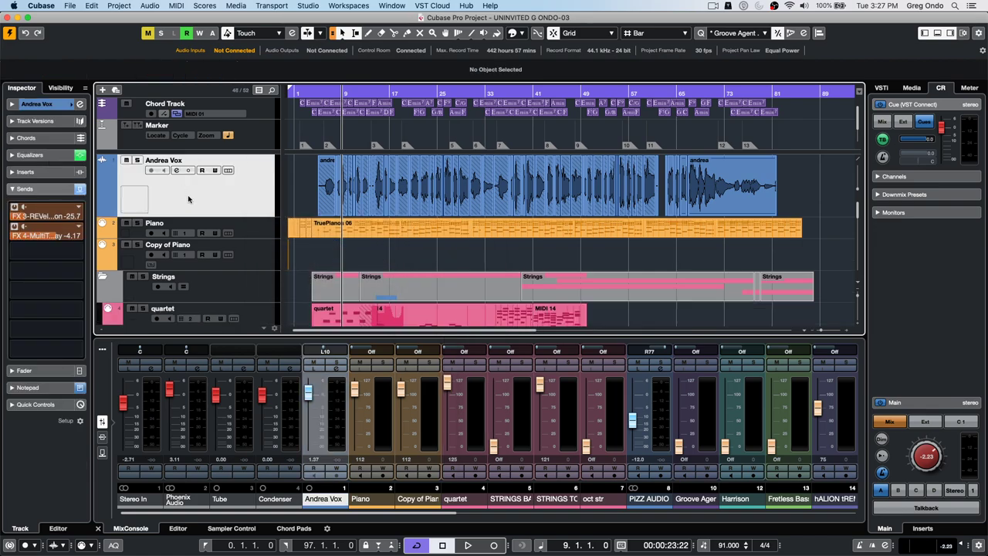
pyautogui.rightClick(189, 199)
# - Import the Arrangement track from beatles stones t 48.cpr, accepting the unmapped HALion Sonic port
pyautogui.click(70, 6)
pyautogui.moveTo(90, 147)
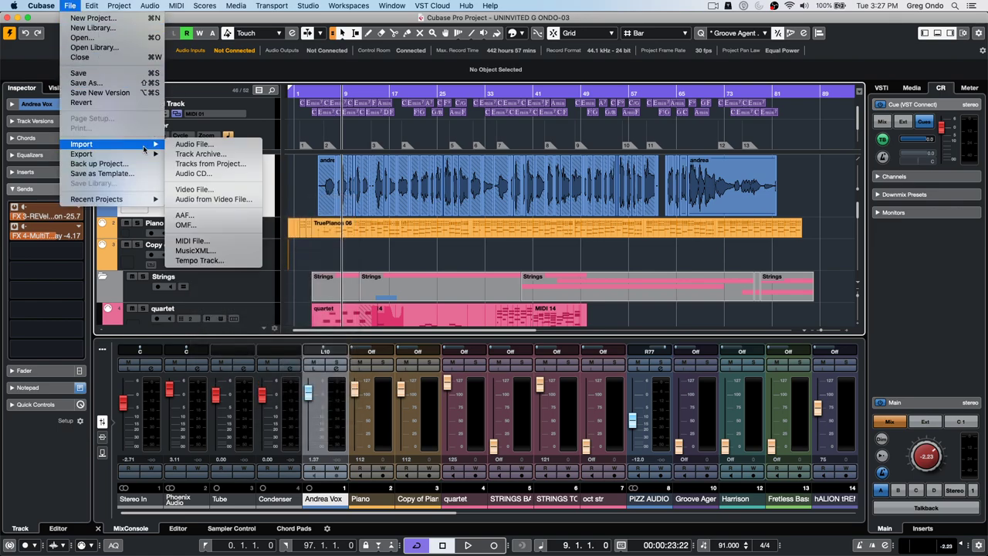
pyautogui.click(240, 165)
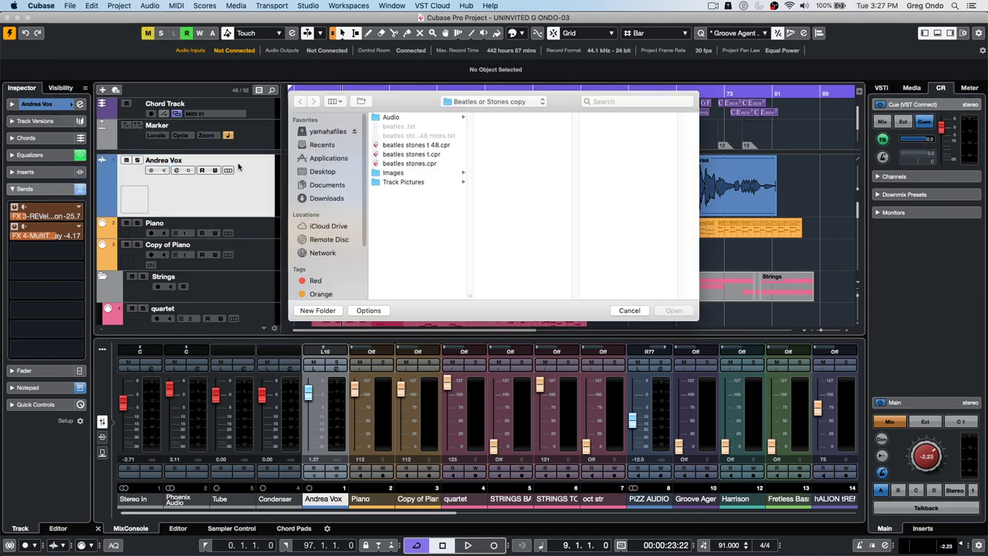
pyautogui.click(423, 145)
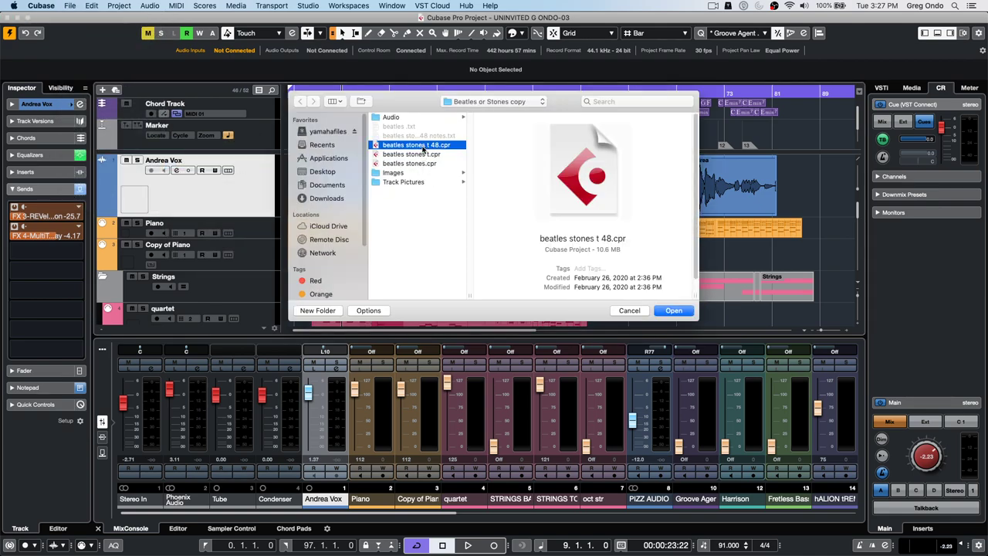
pyautogui.click(674, 311)
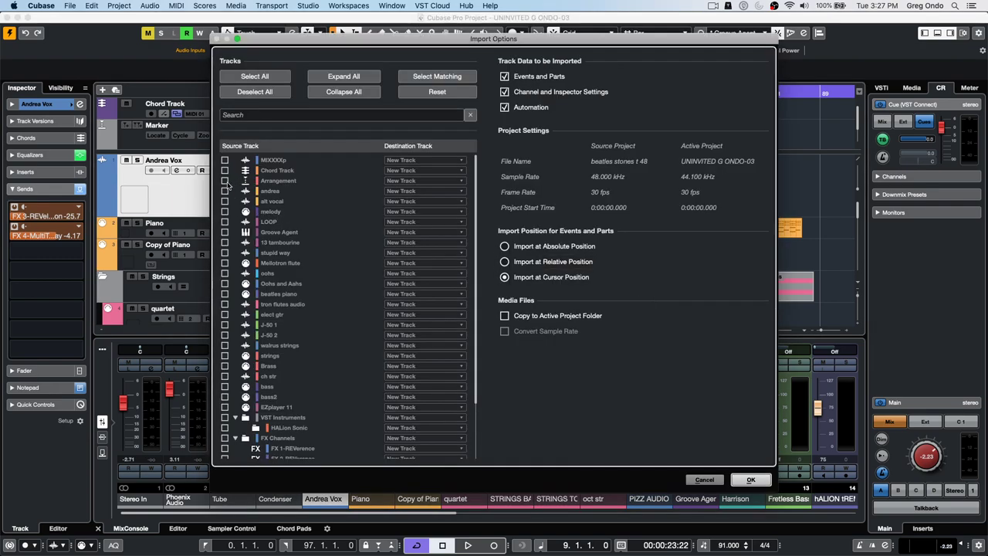
pyautogui.click(225, 182)
pyautogui.click(741, 480)
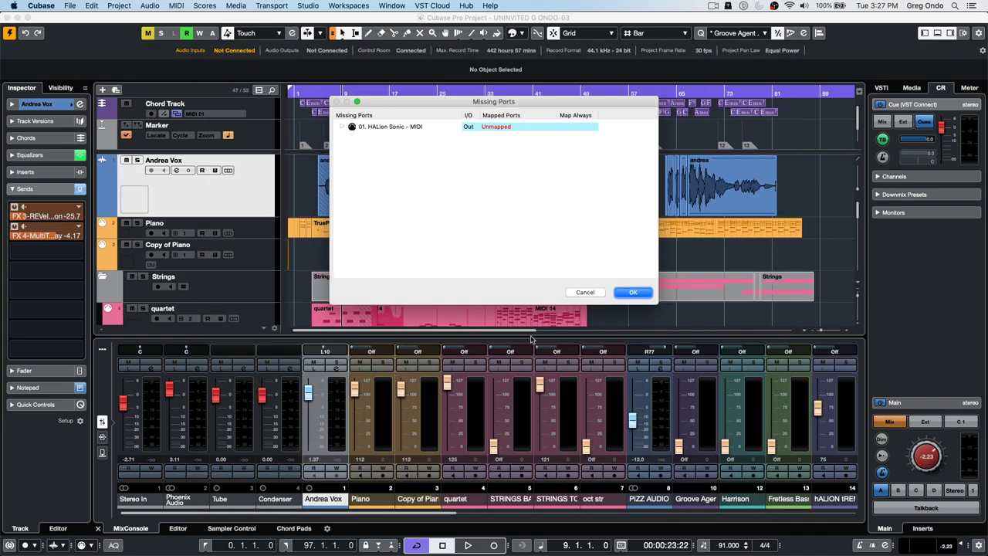
pyautogui.click(634, 293)
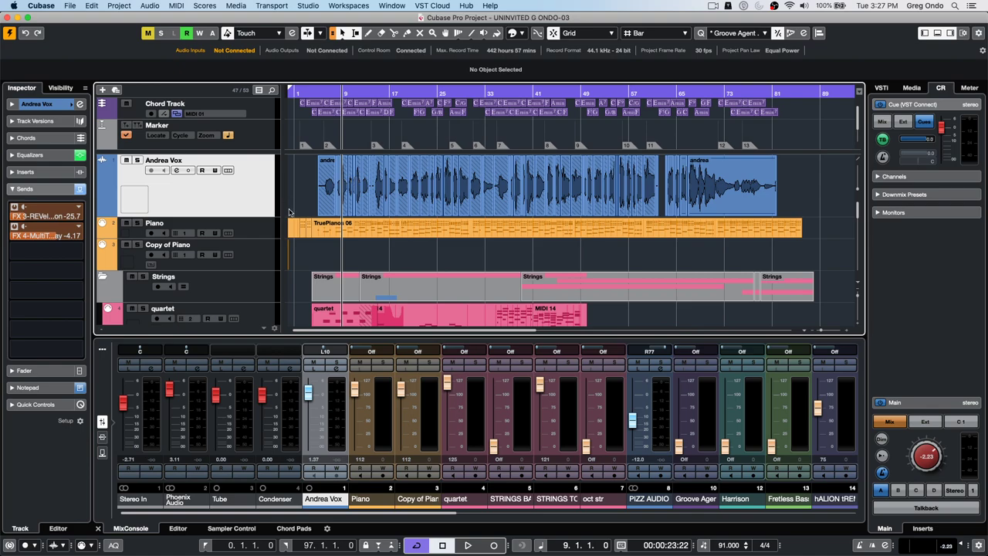
# - Add a fresh, empty arranger track to the project
pyautogui.rightClick(222, 196)
pyautogui.moveTo(255, 201)
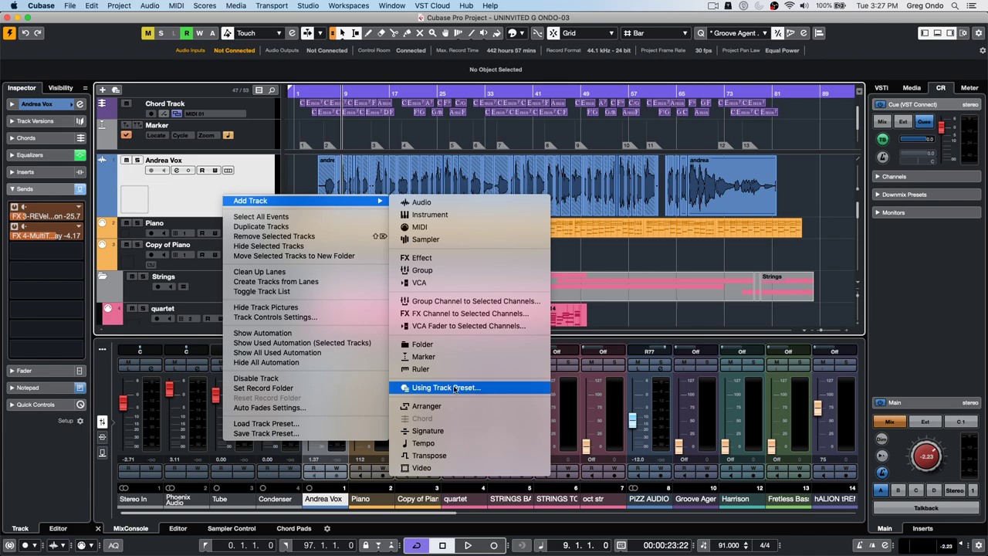
pyautogui.click(448, 406)
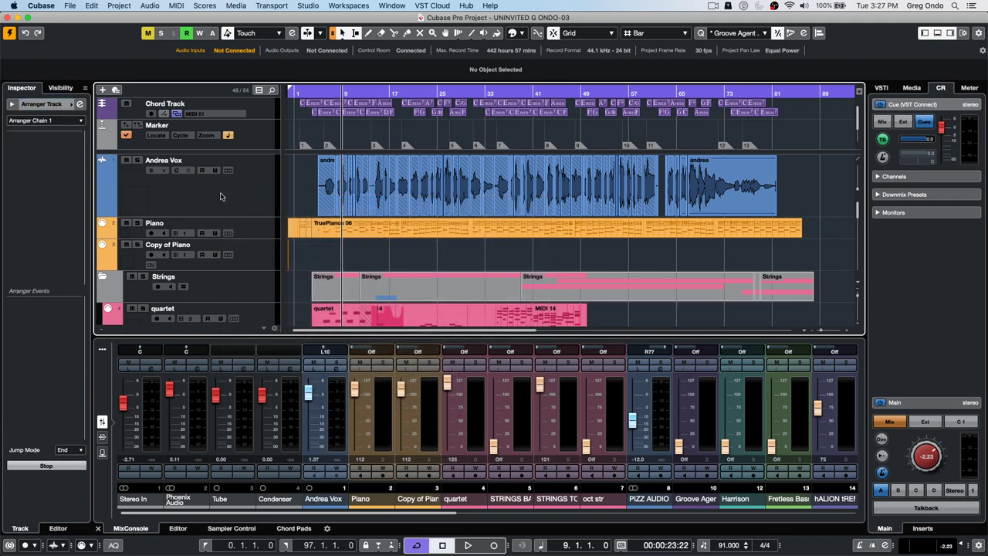
# - Review the imported intro-to-ending Arrangement track, then return the playhead to bar 4
pyautogui.scroll(-10, 223, 199)
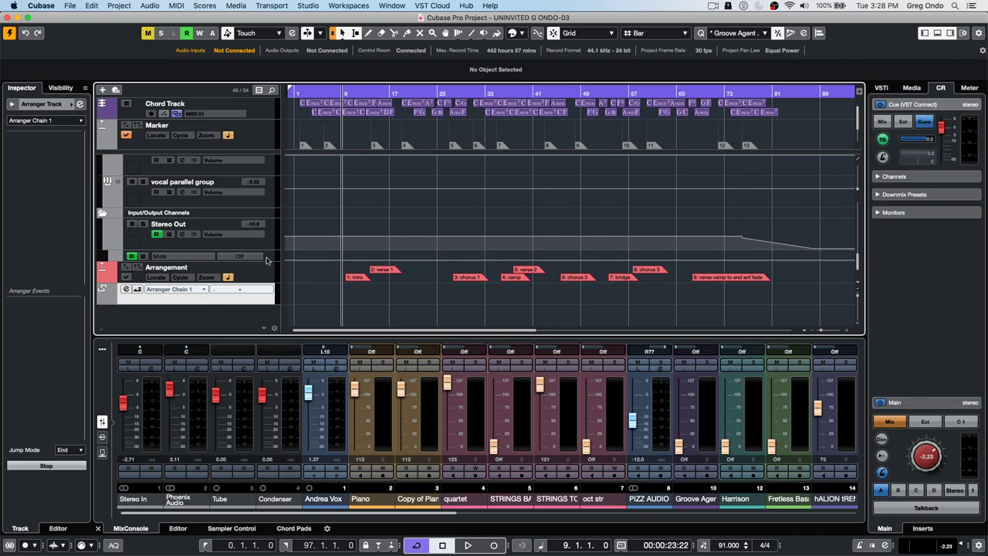
pyautogui.scroll(10, 409, 178)
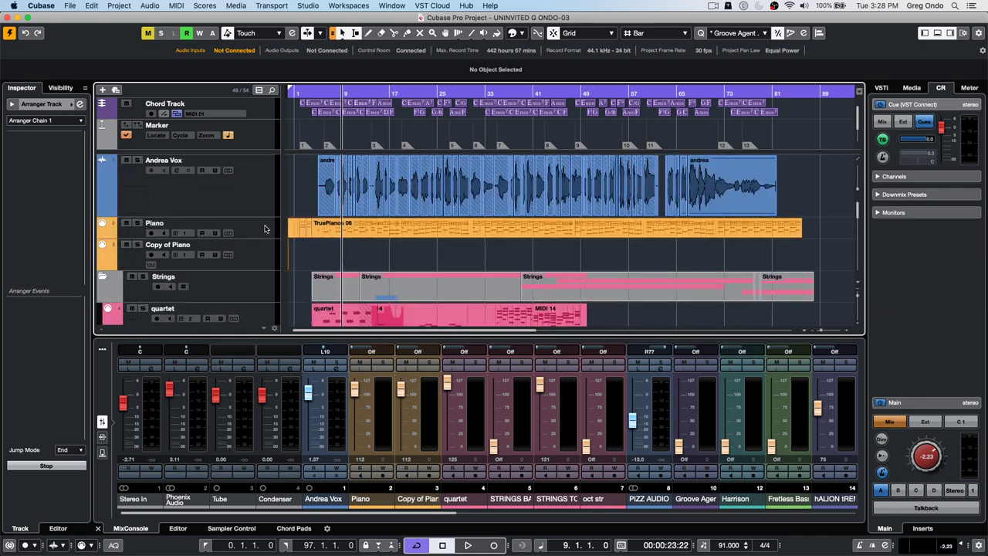
pyautogui.click(311, 93)
pyautogui.click(70, 6)
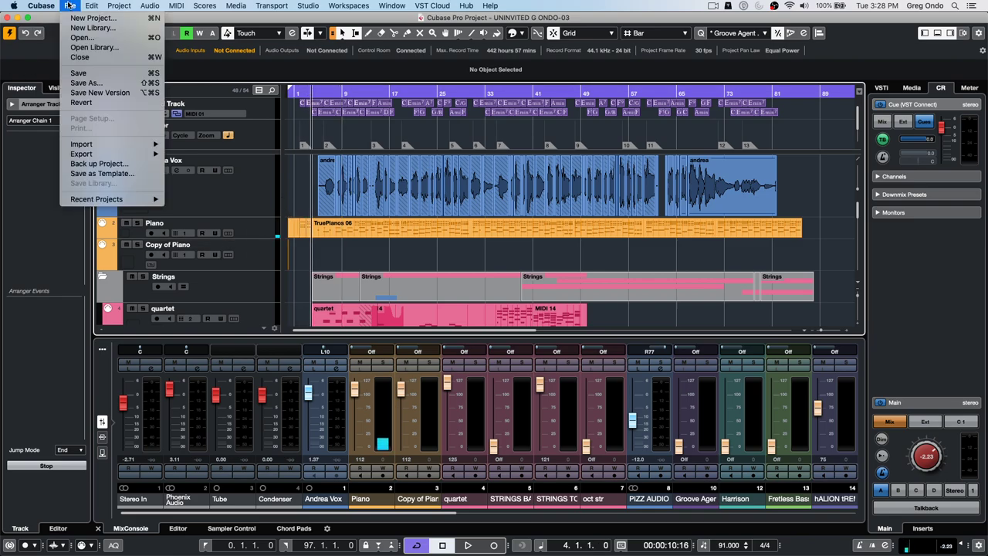
# - Revert the project to its last saved version and dismiss the Missing Ports warning
pyautogui.click(109, 103)
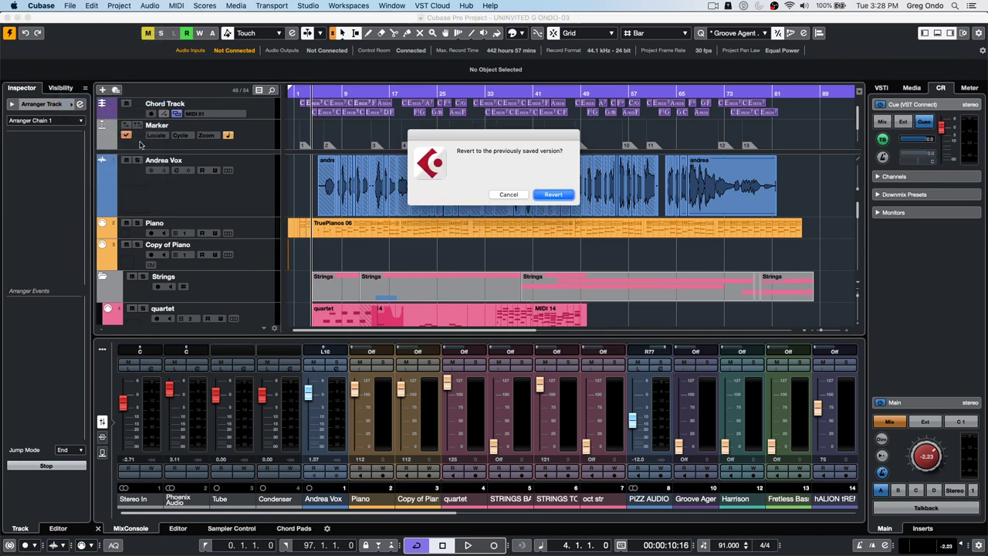
pyautogui.click(553, 195)
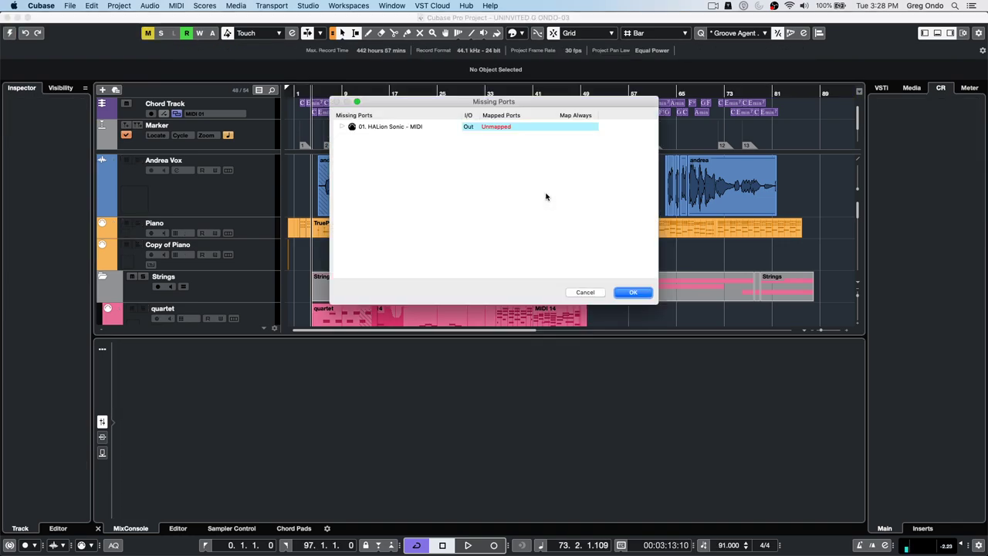
pyautogui.click(633, 293)
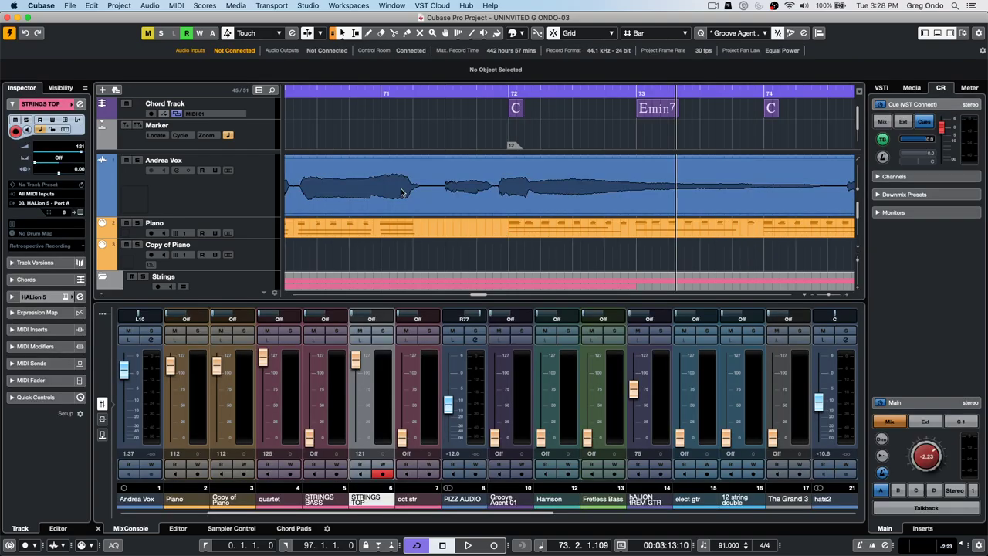
# - Play from bar 71, lower the Control Room Main level to -7.80, and select Andrea Vox
pyautogui.moveTo(338, 95); pyautogui.dragTo(392, 109)
pyautogui.press('space')
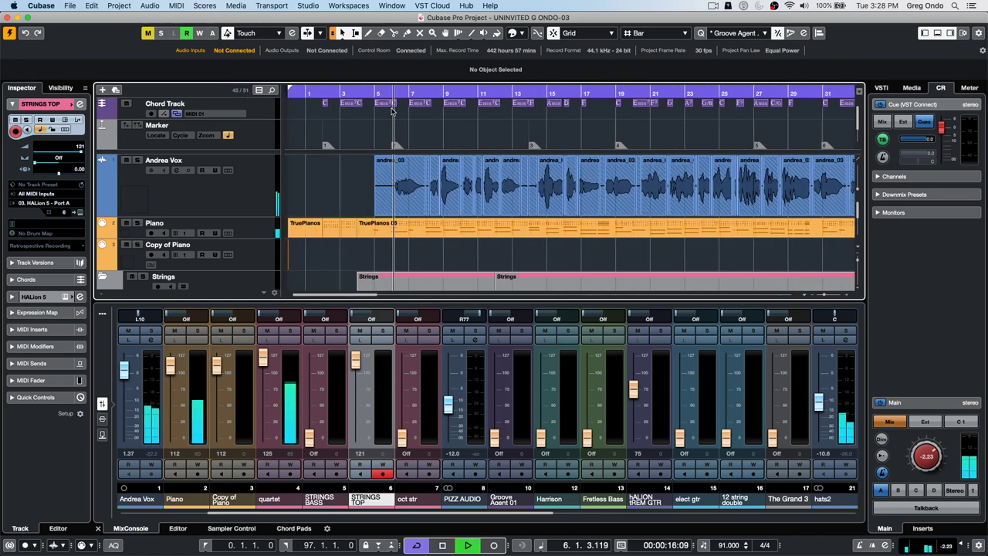
pyautogui.moveTo(928, 458); pyautogui.dragTo(924, 474)
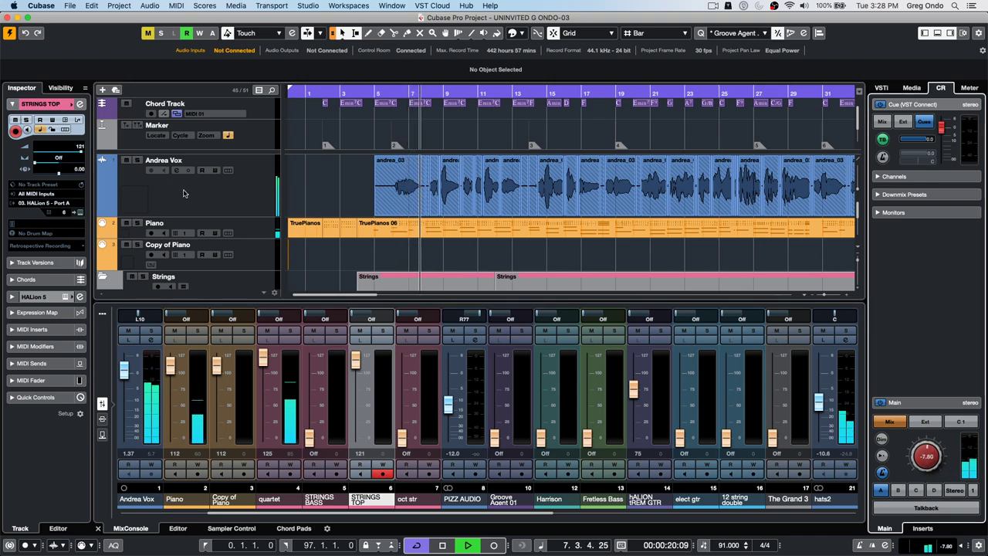
pyautogui.click(197, 189)
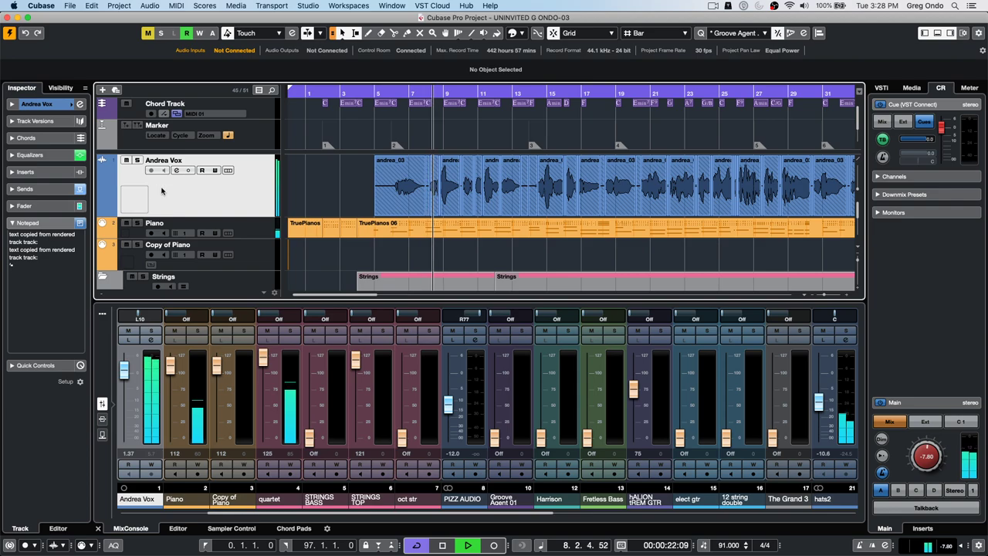
pyautogui.press('e')
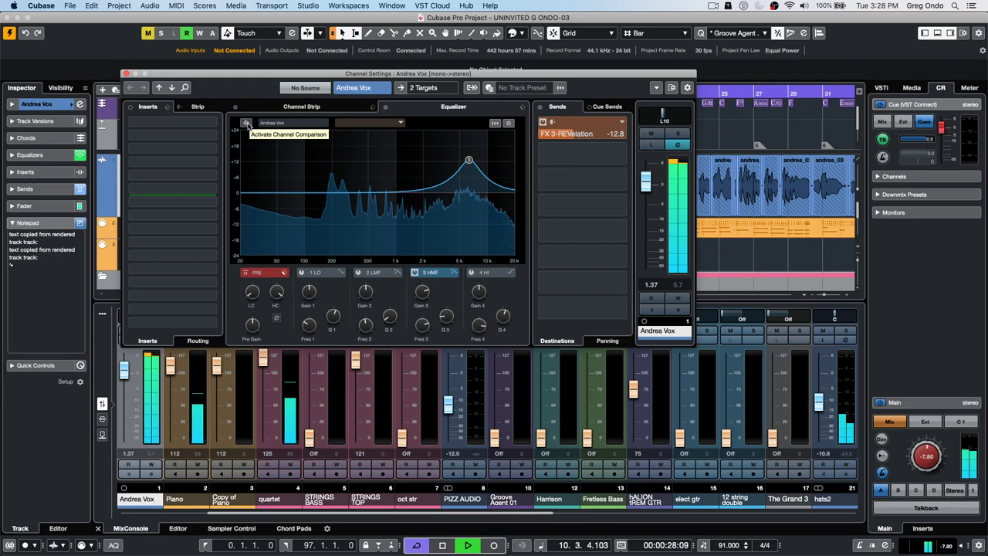
pyautogui.click(247, 124)
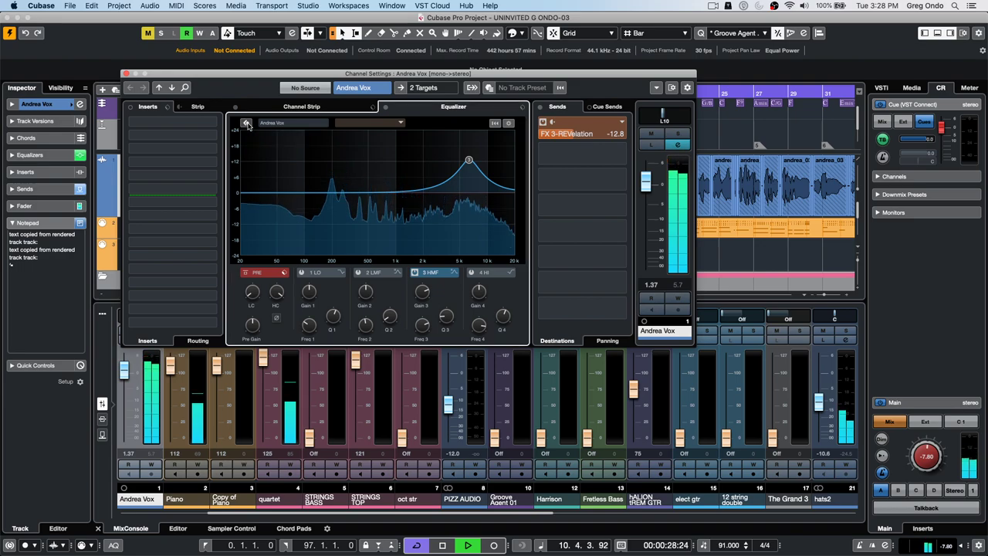
pyautogui.click(402, 123)
pyautogui.click(402, 124)
pyautogui.click(402, 123)
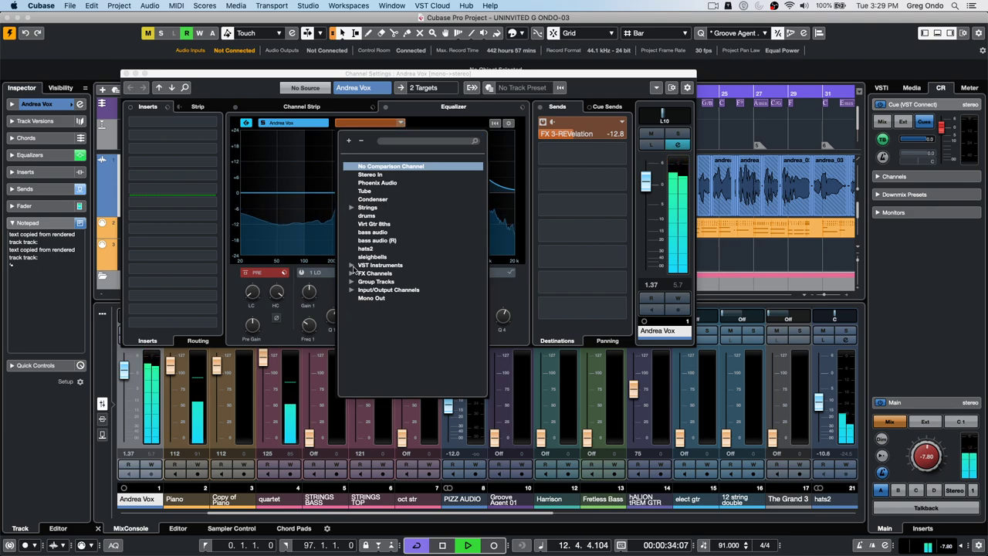
pyautogui.click(352, 265)
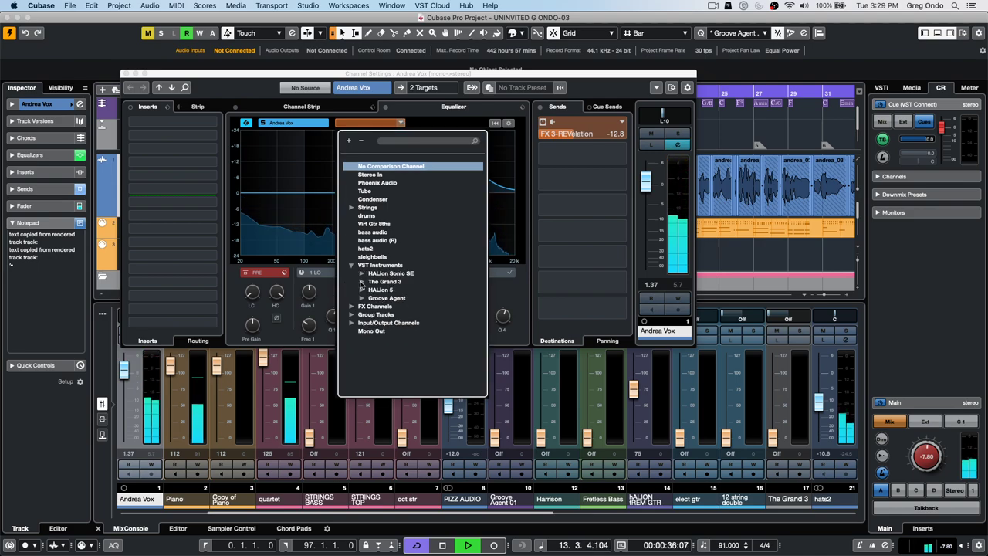
pyautogui.click(362, 282)
pyautogui.click(382, 290)
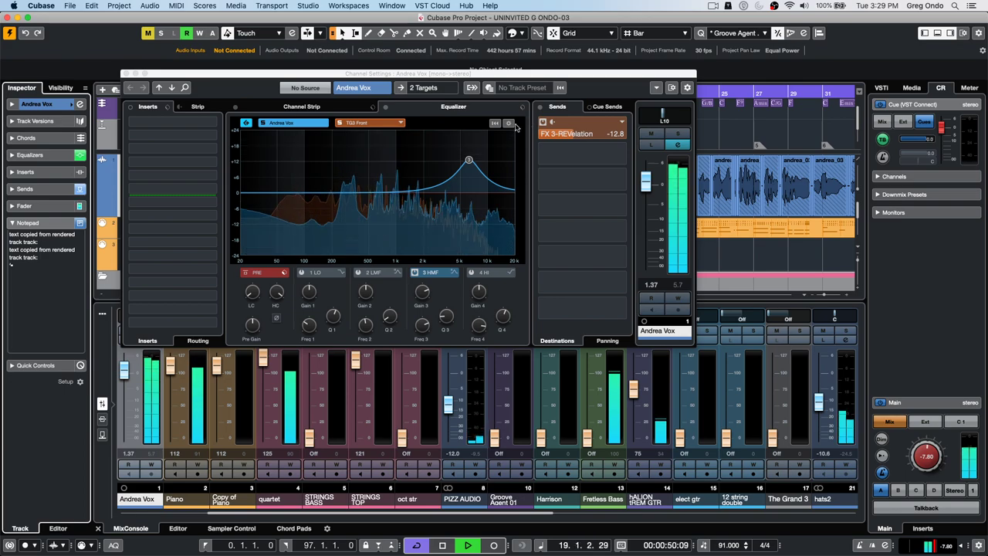
# - Adjust the EQ curve transparency values in the equalizer display settings
pyautogui.click(508, 124)
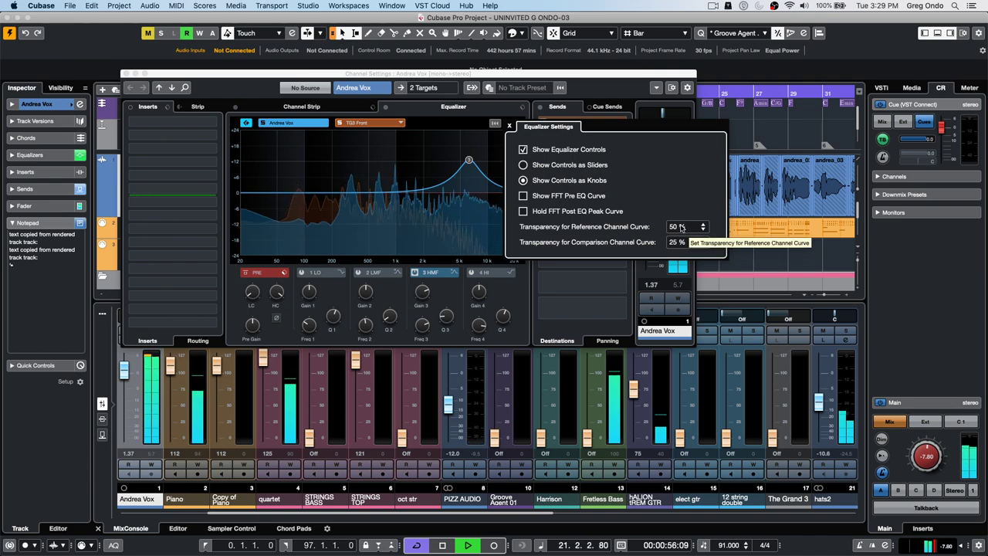
pyautogui.scroll(2, 681, 227)
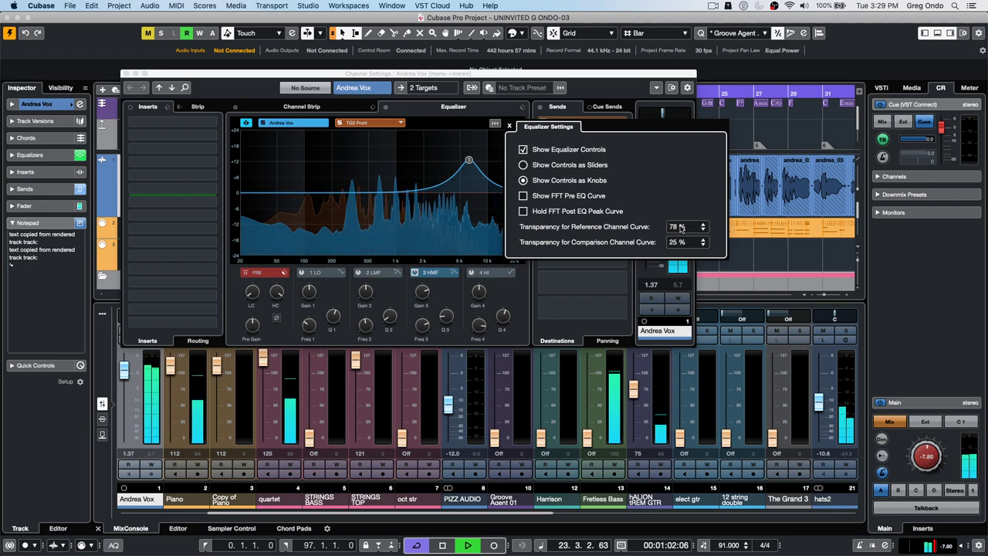
pyautogui.scroll(6, 681, 227)
pyautogui.scroll(1, 681, 227)
pyautogui.scroll(-2, 681, 227)
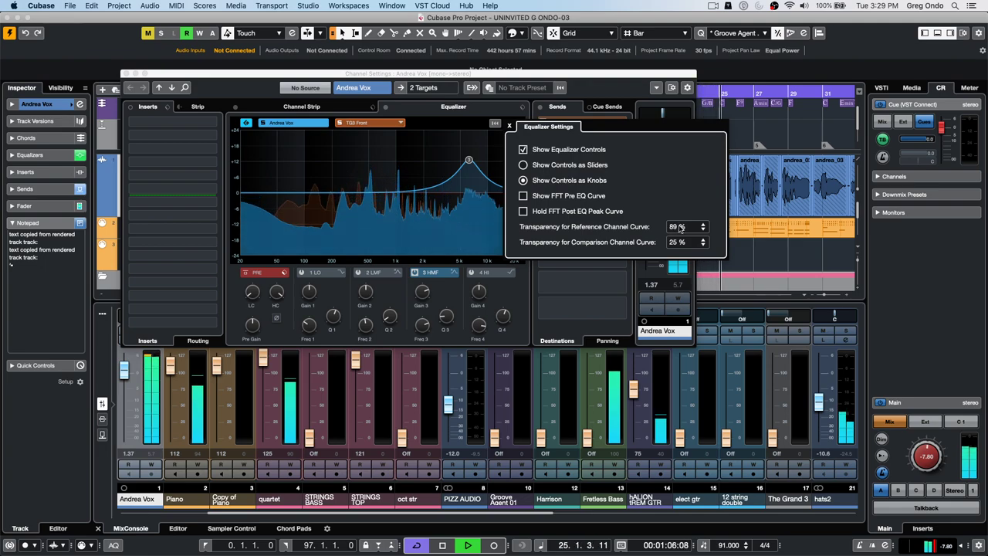
pyautogui.scroll(-10, 681, 227)
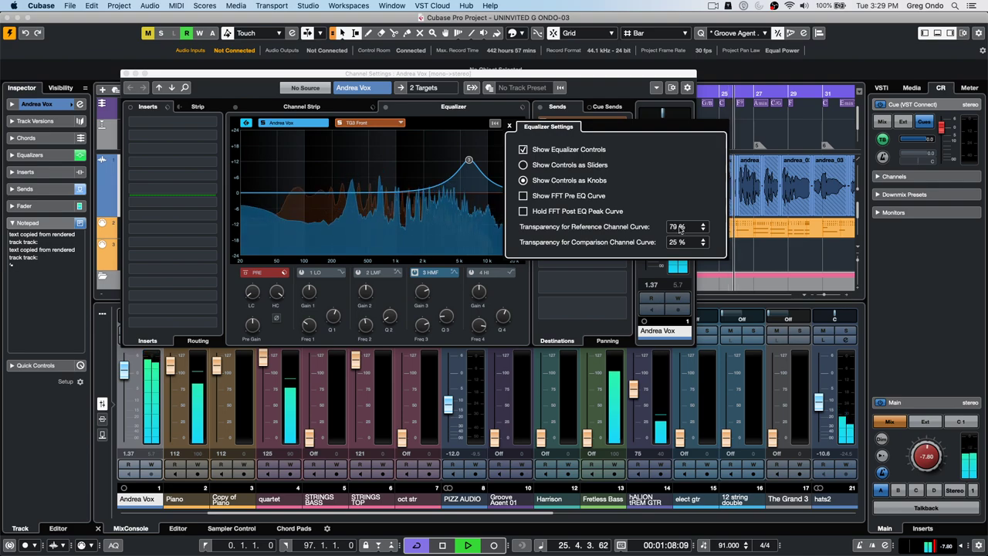
pyautogui.scroll(-2, 681, 227)
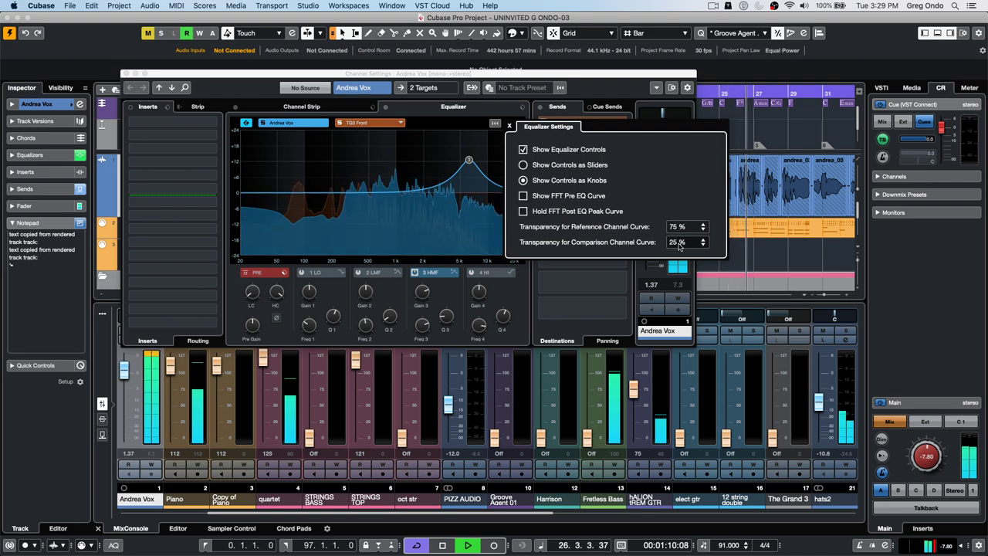
pyautogui.scroll(20, 677, 243)
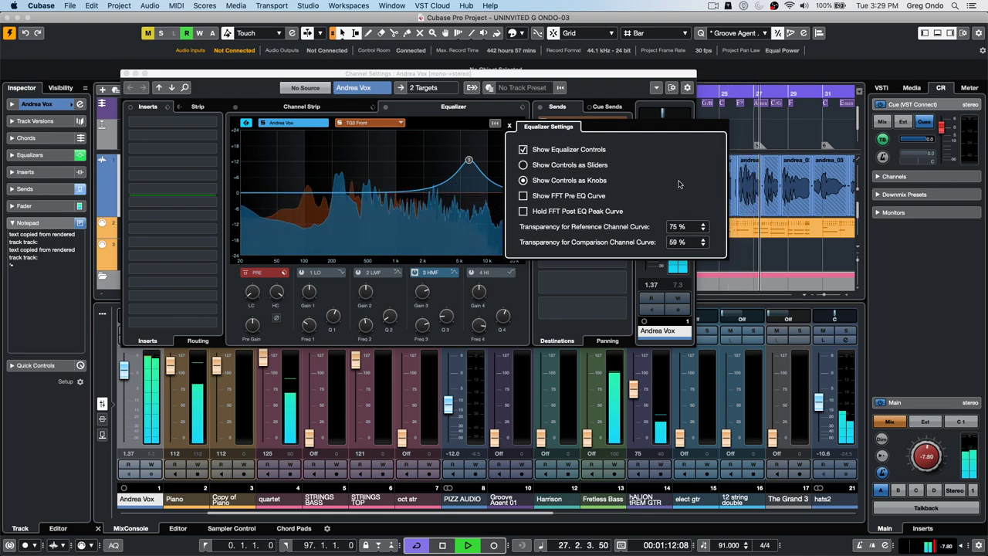
pyautogui.scroll(-5, 677, 243)
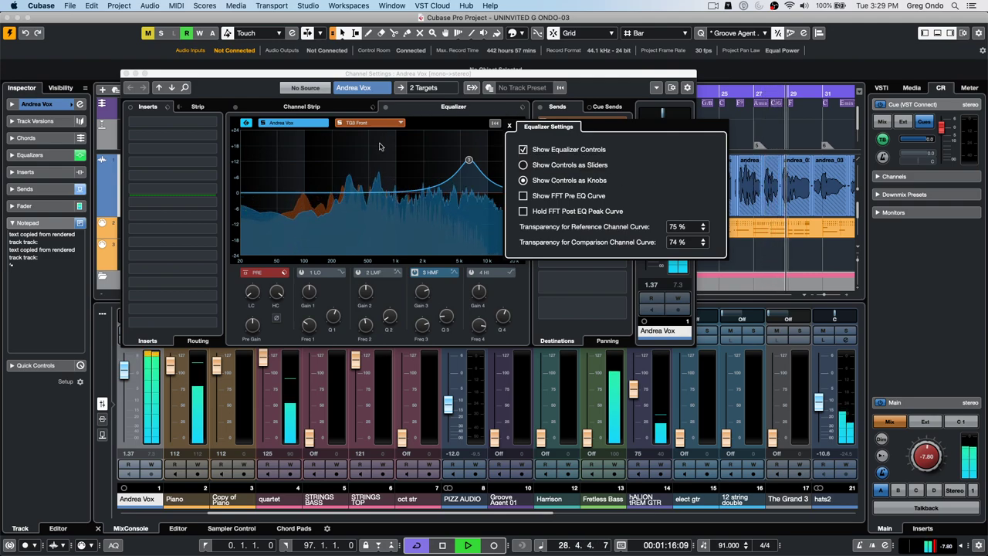
pyautogui.click(361, 128)
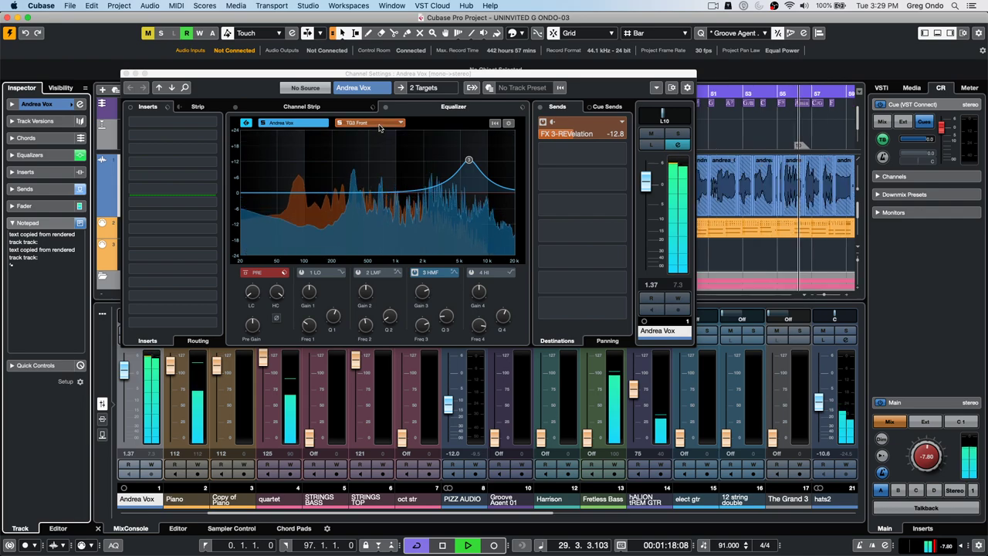
# - Boost TG3 Front near 384 Hz, move the vocal boost to 5.26 kHz, then TG3 Front's to 636 Hz
pyautogui.click(363, 125)
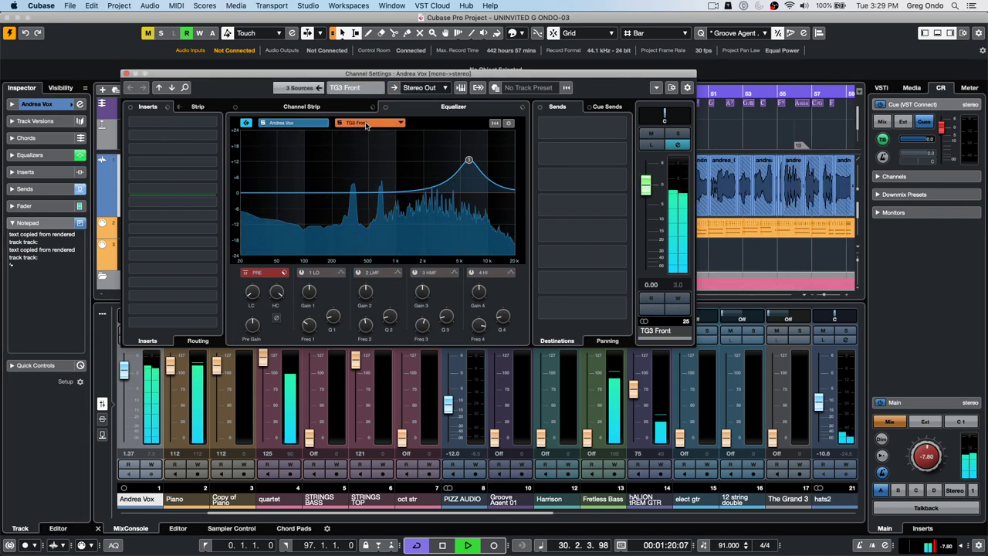
pyautogui.moveTo(359, 219); pyautogui.dragTo(422, 164)
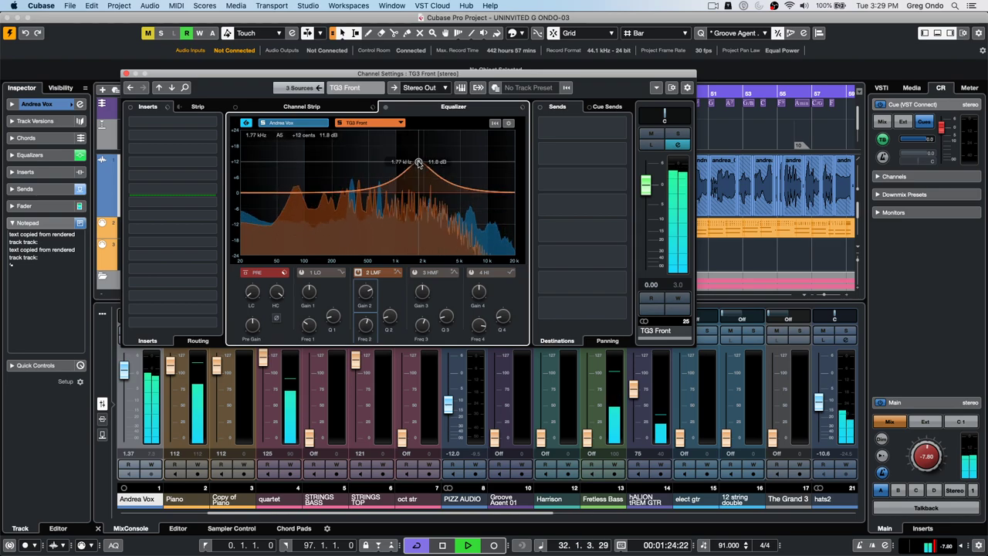
pyautogui.click(290, 123)
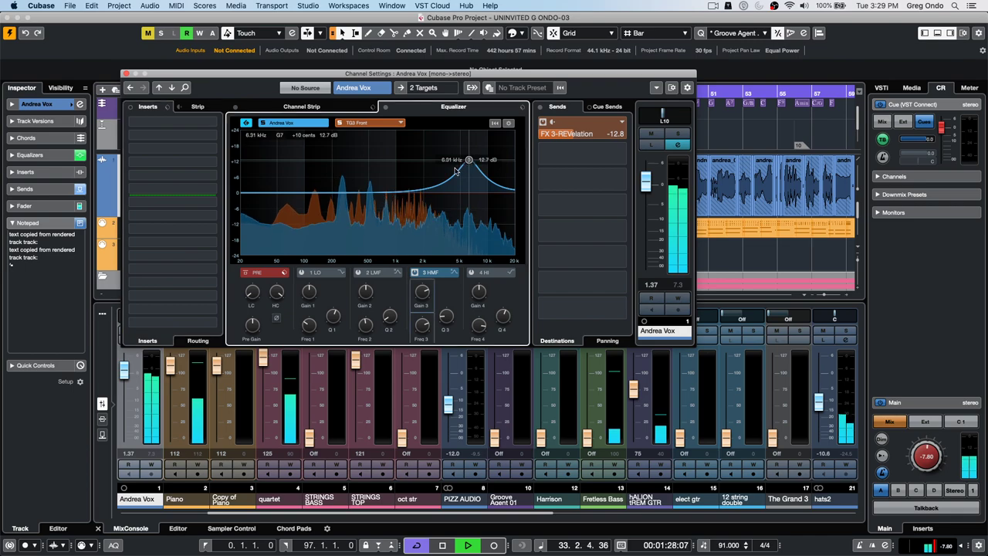
pyautogui.moveTo(376, 176); pyautogui.dragTo(423, 153)
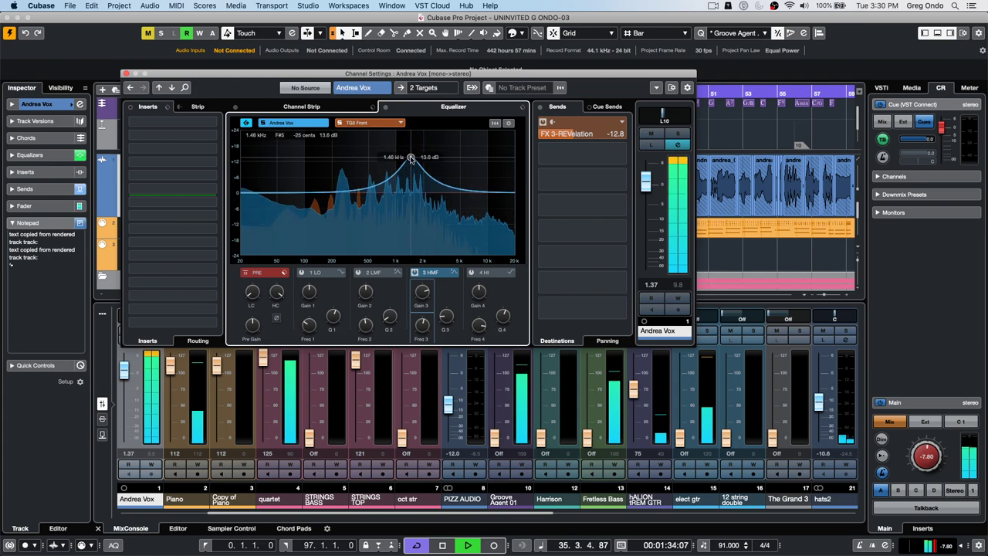
pyautogui.click(372, 123)
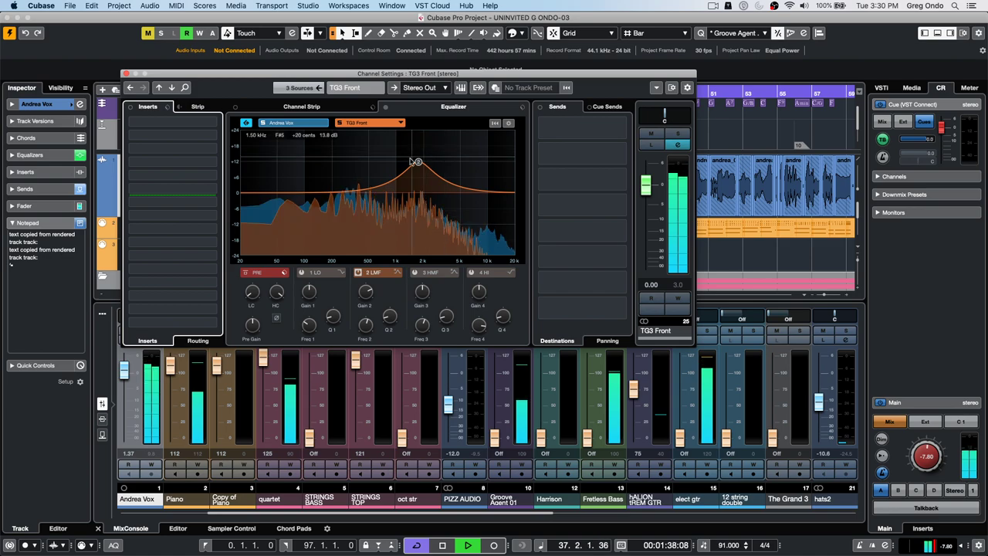
pyautogui.moveTo(418, 162); pyautogui.dragTo(354, 223)
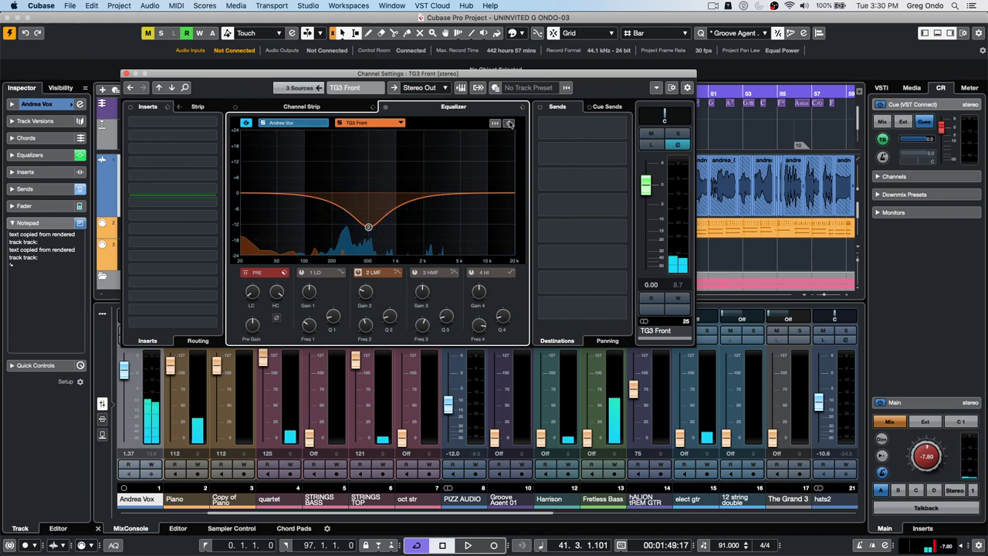
# - Set the reference curve transparency to 50 % and the comparison curve transparency to 25 %
pyautogui.click(509, 123)
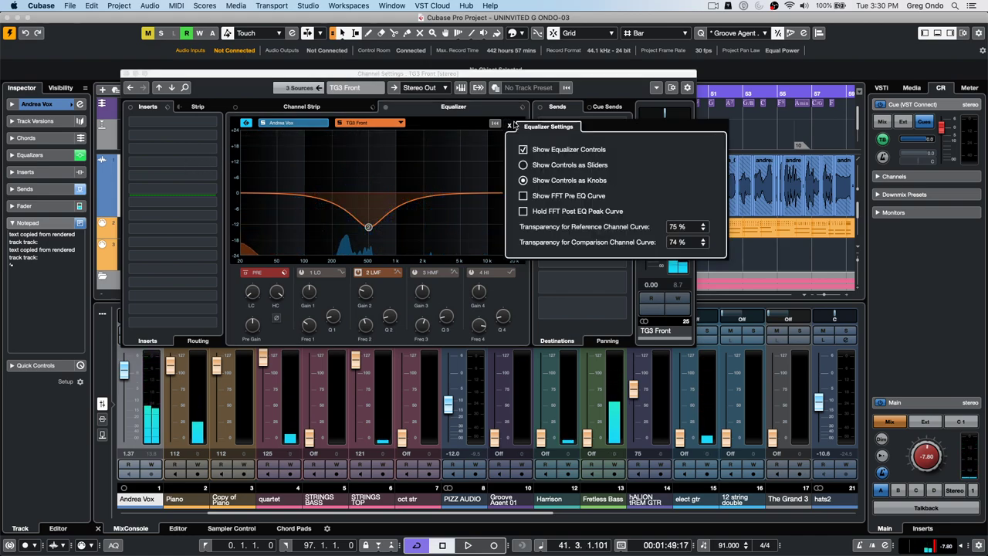
pyautogui.click(674, 227)
pyautogui.write('50')
pyautogui.press('Return')
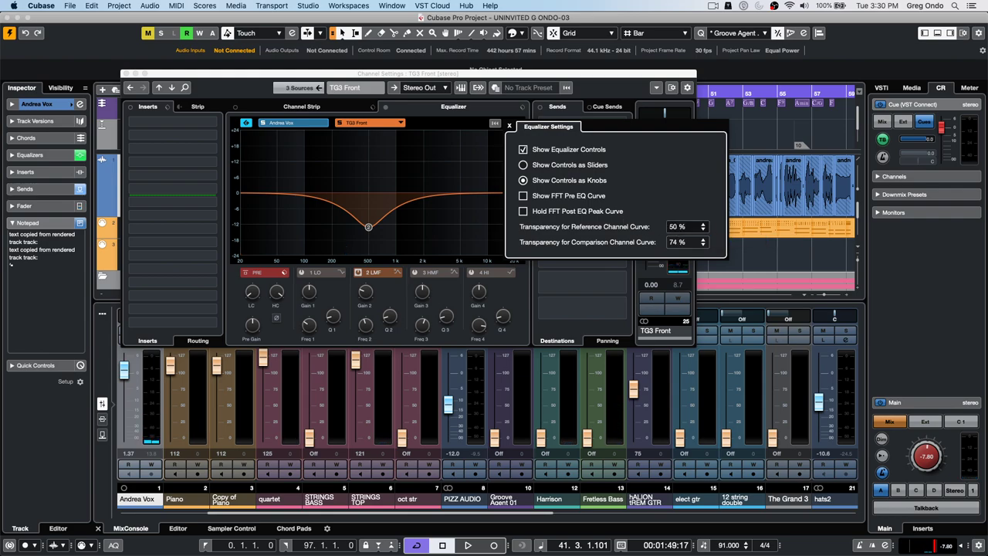
pyautogui.click(676, 245)
pyautogui.write('25')
pyautogui.press('Return')
pyautogui.click(370, 228)
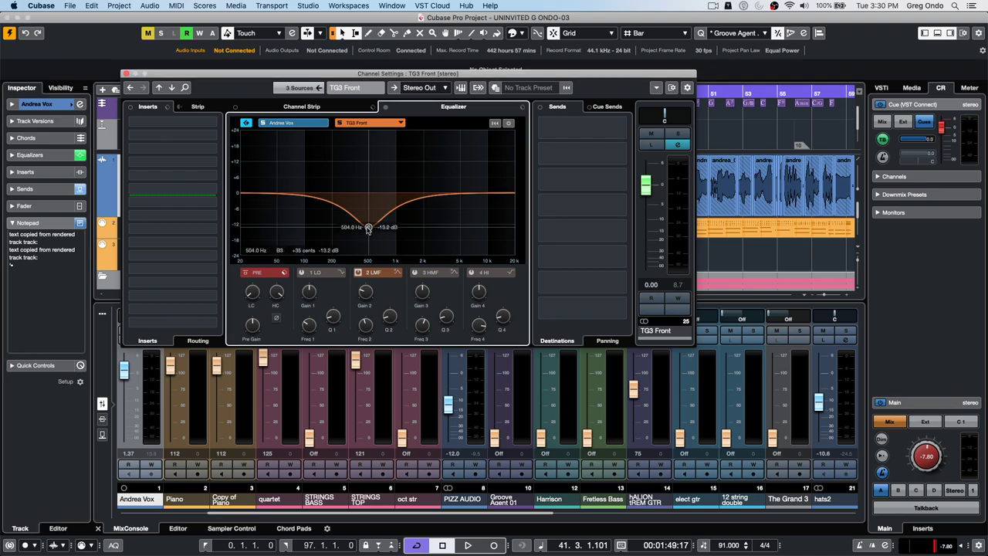
# - Flatten TG3 Front's low-mid EQ band back to 0 dB and close the channel settings
pyautogui.moveTo(369, 228); pyautogui.dragTo(374, 197)
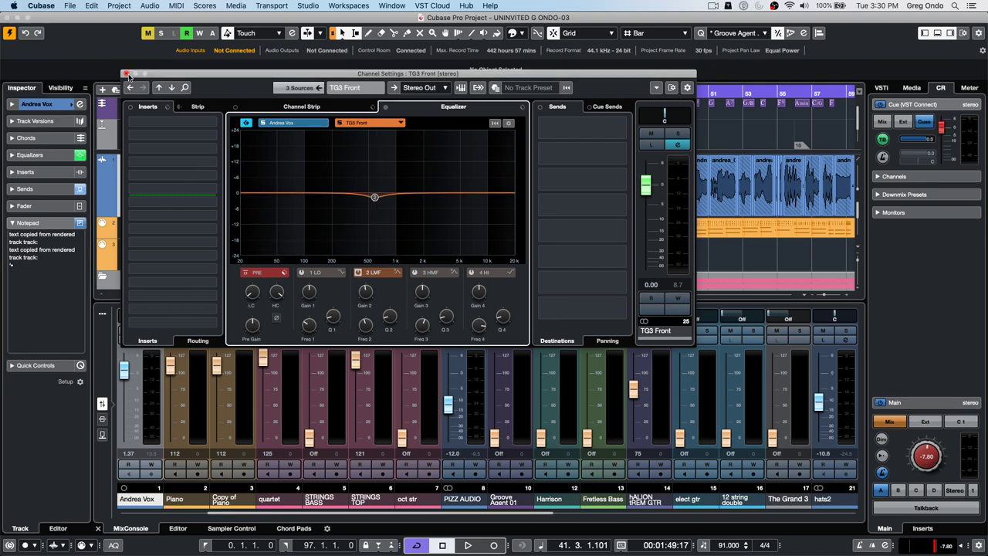
pyautogui.click(127, 73)
pyautogui.click(69, 6)
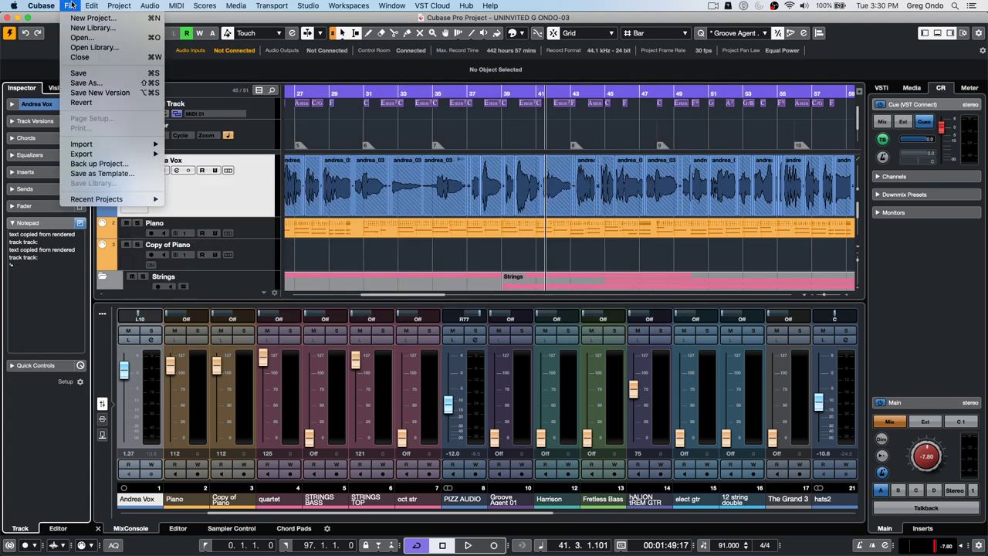
# - Revert UNINVITED G ONDO-03 to its saved version with File > Revert and confirm
pyautogui.click(100, 102)
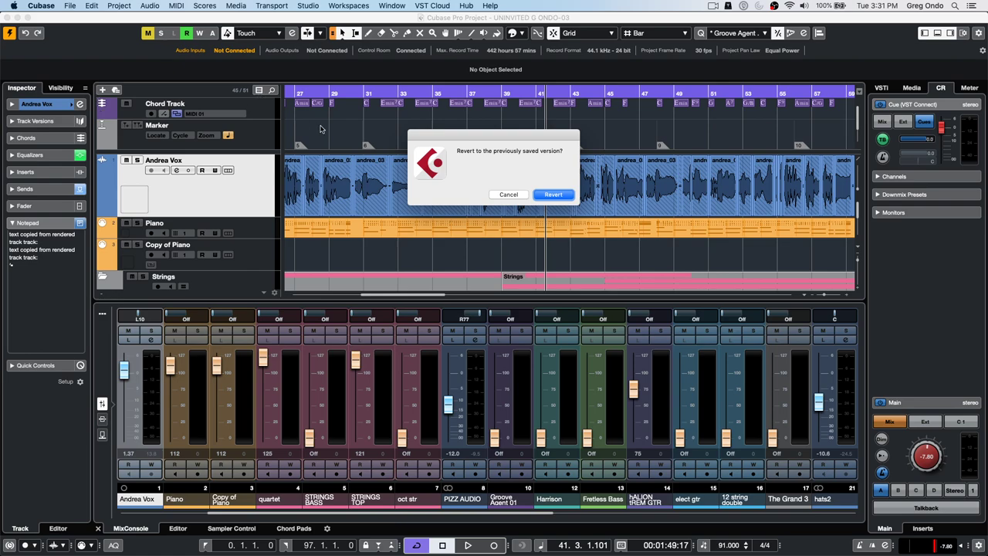
pyautogui.click(554, 195)
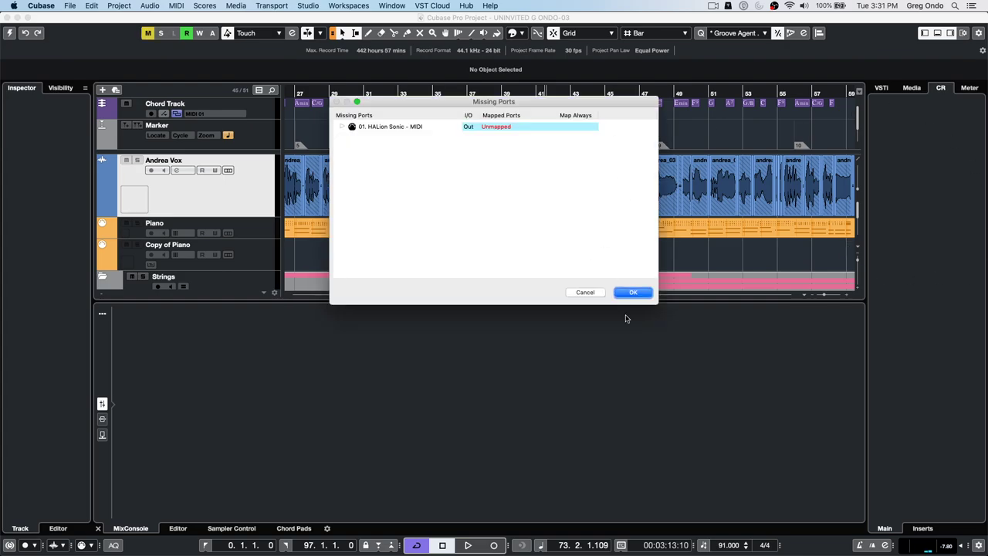
# - Accept the missing ports, return to the project start, and load Groove Agent SE into the VSTi rack
pyautogui.click(642, 293)
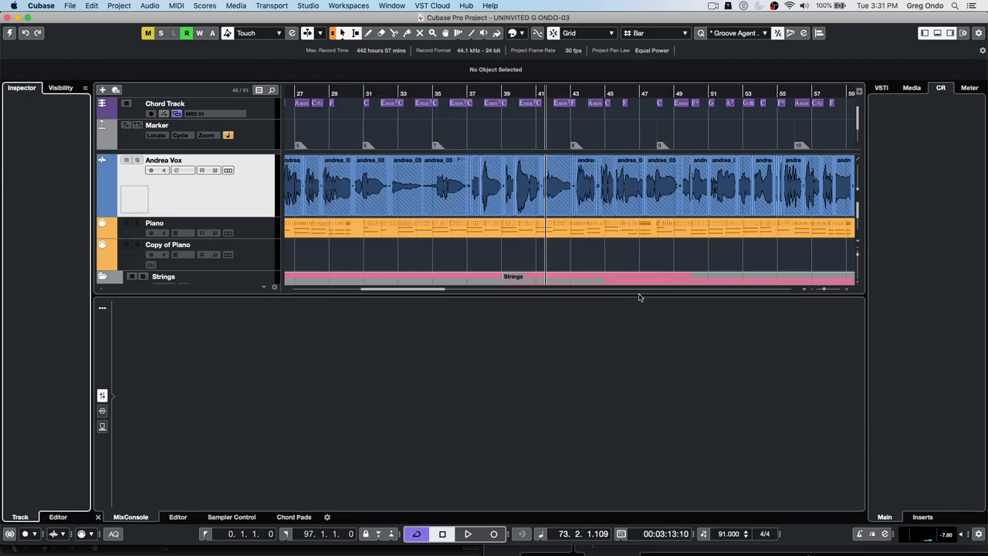
pyautogui.moveTo(311, 91); pyautogui.dragTo(248, 70)
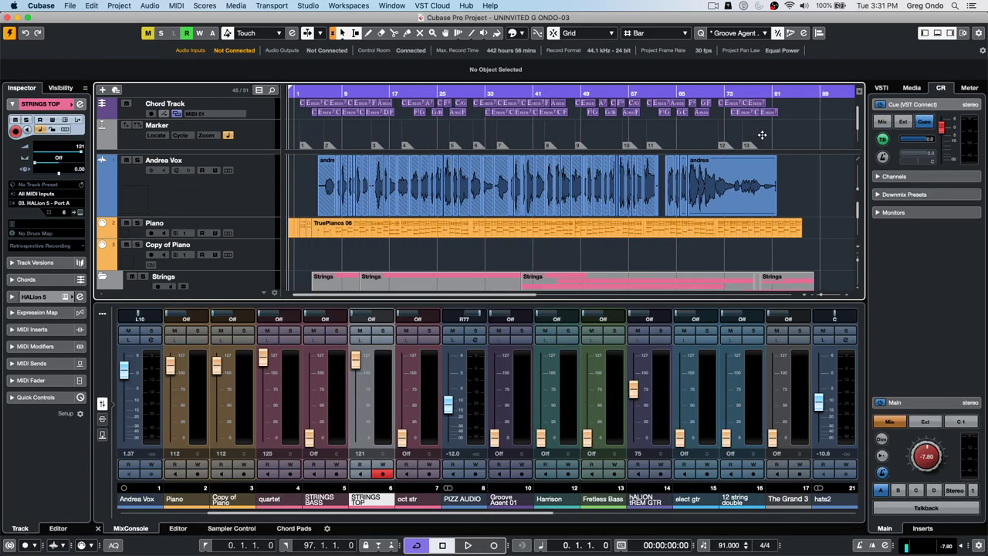
pyautogui.click(882, 88)
pyautogui.click(915, 122)
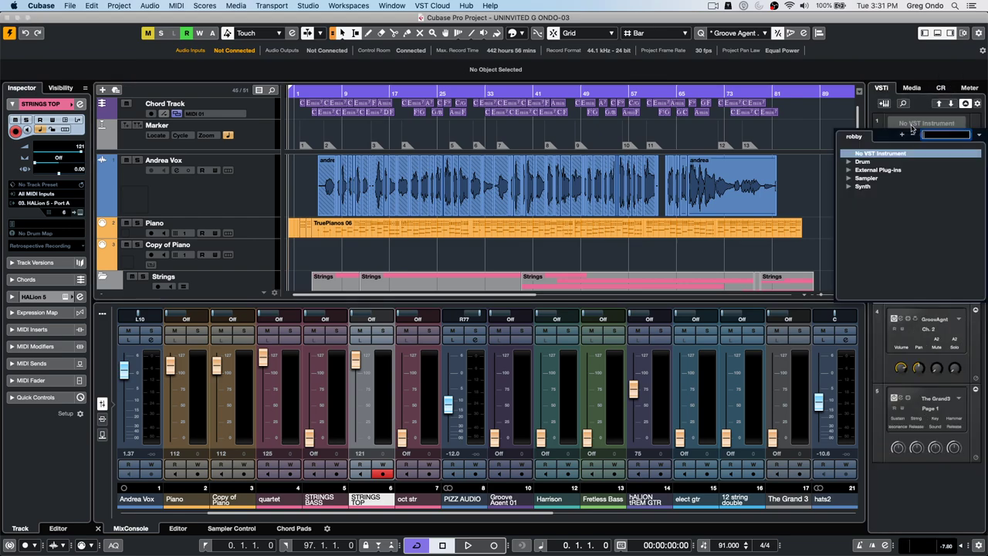
pyautogui.click(849, 162)
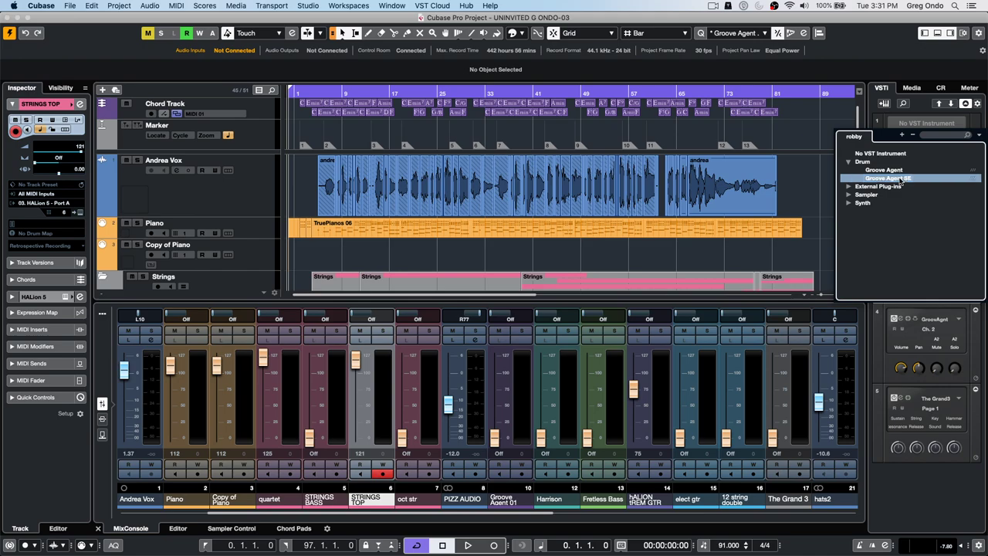
pyautogui.click(900, 179)
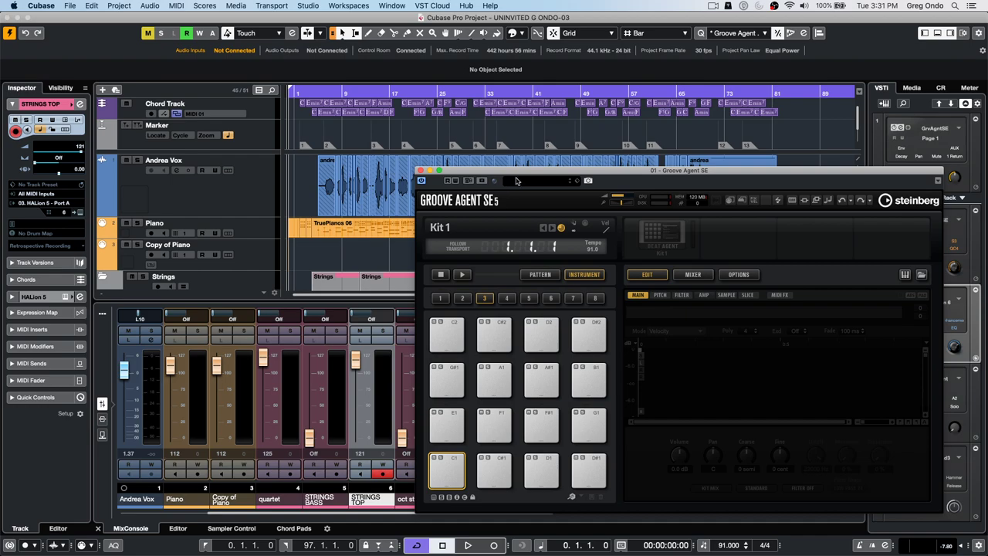
# - Load the Hardcore Verb kit with its patterns into Groove Agent SE, trying Deep Into The Ground first
pyautogui.moveTo(519, 173); pyautogui.dragTo(629, 150)
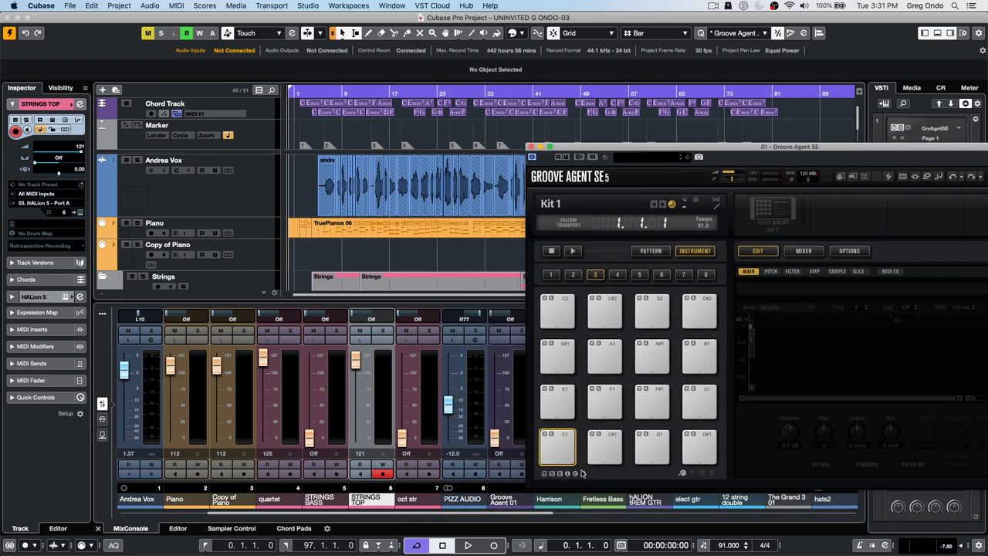
pyautogui.rightClick(786, 215)
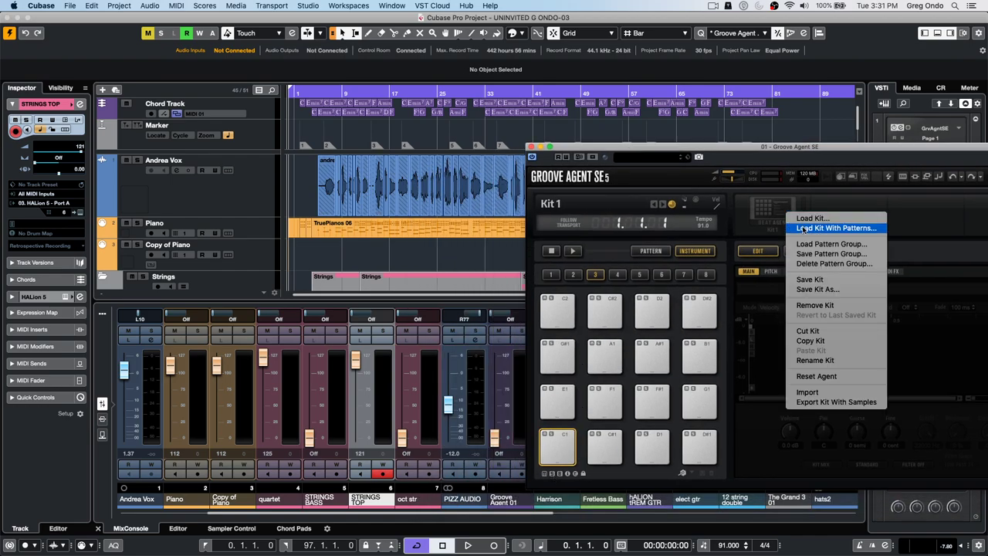
pyautogui.click(805, 228)
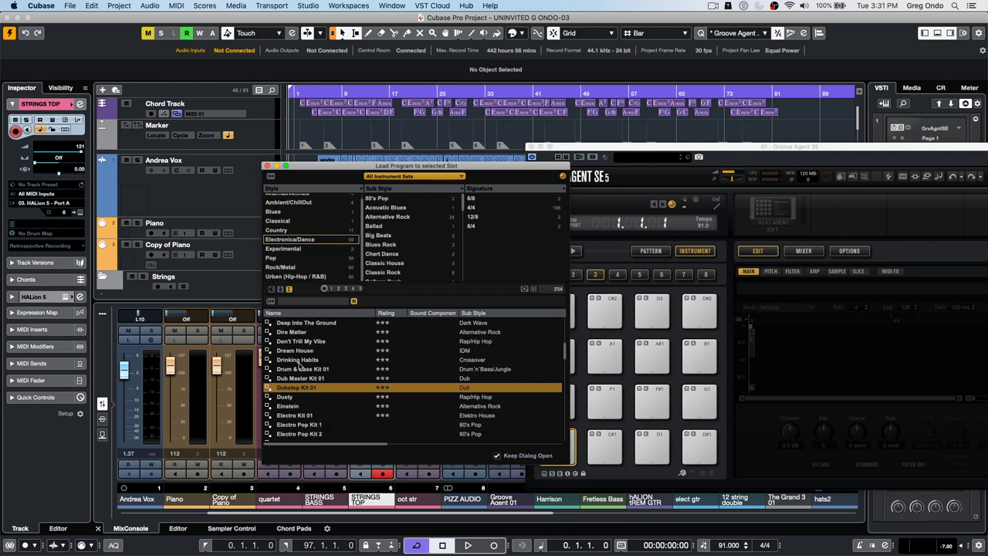
pyautogui.click(325, 323)
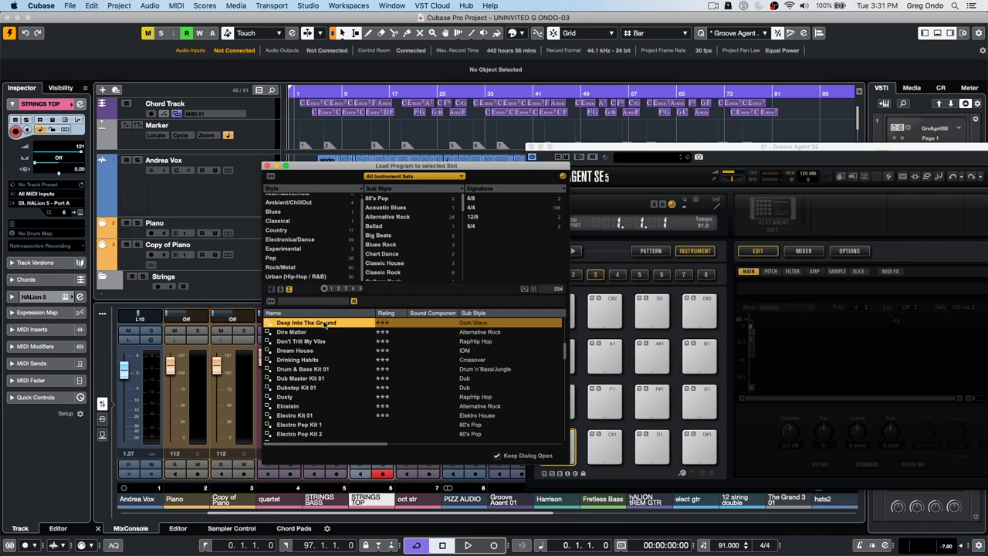
pyautogui.doubleClick(276, 324)
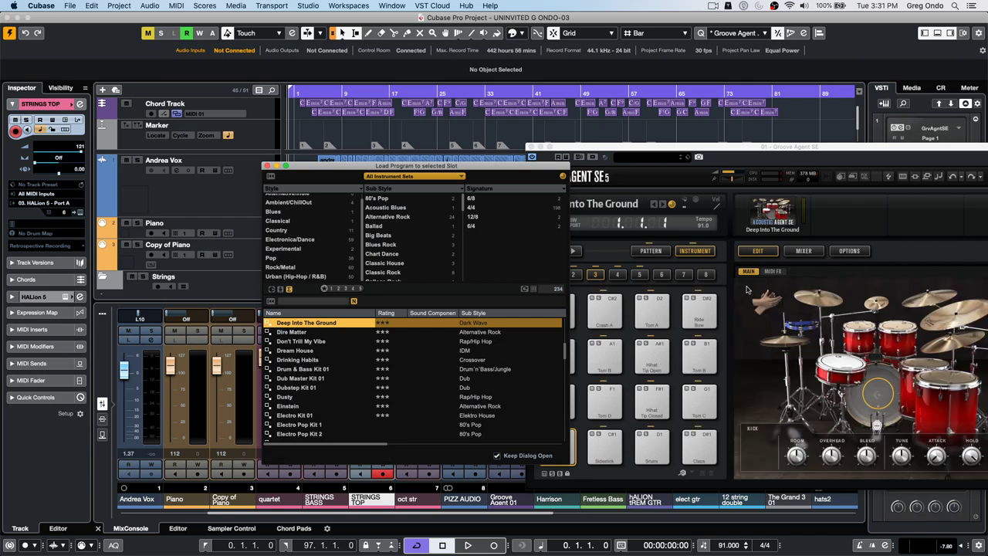
pyautogui.scroll(-3, 386, 357)
pyautogui.scroll(-3, 386, 357)
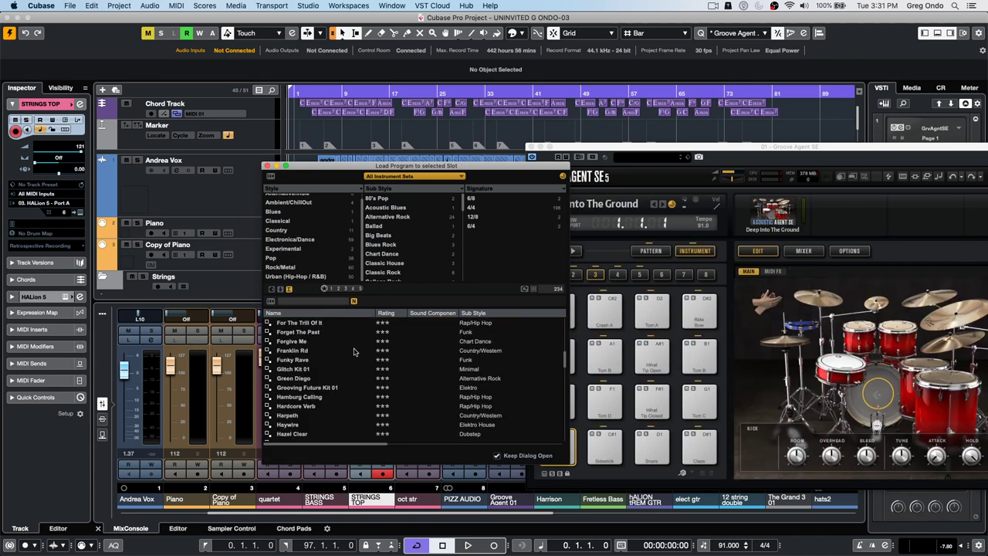
pyautogui.scroll(-3, 319, 345)
pyautogui.click(318, 322)
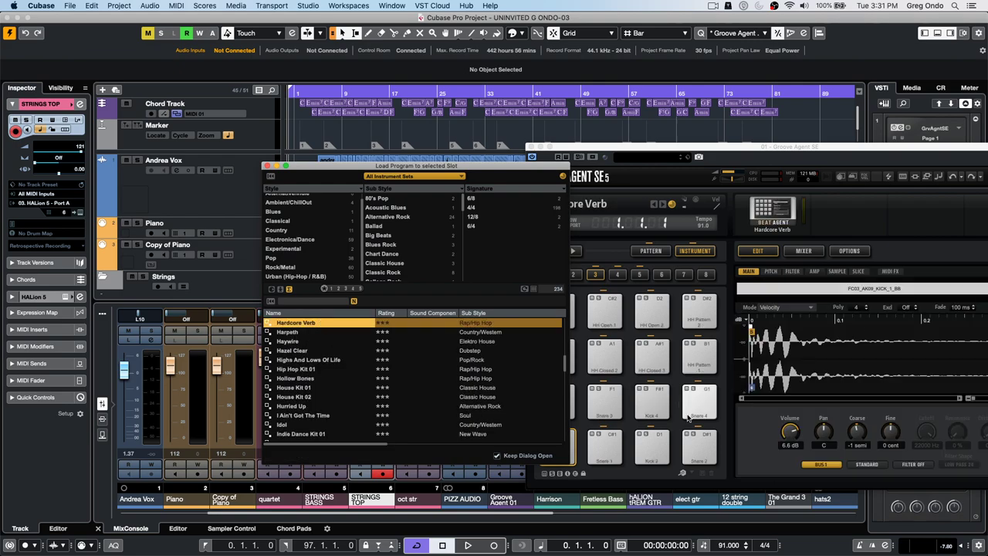
# - Audition the Kick 4 and HH Closed 3 pads, then close the kit browser
pyautogui.click(653, 400)
pyautogui.click(653, 355)
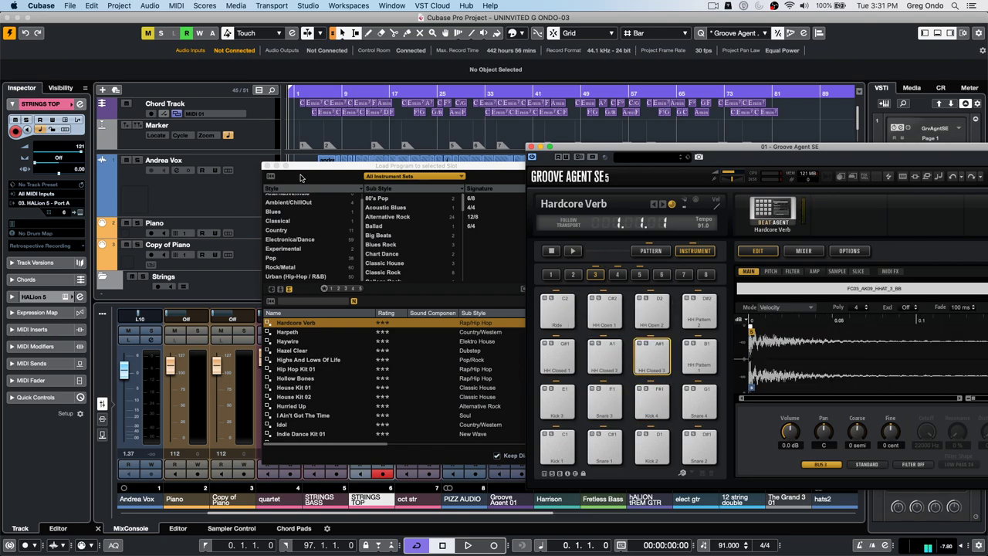
pyautogui.click(268, 166)
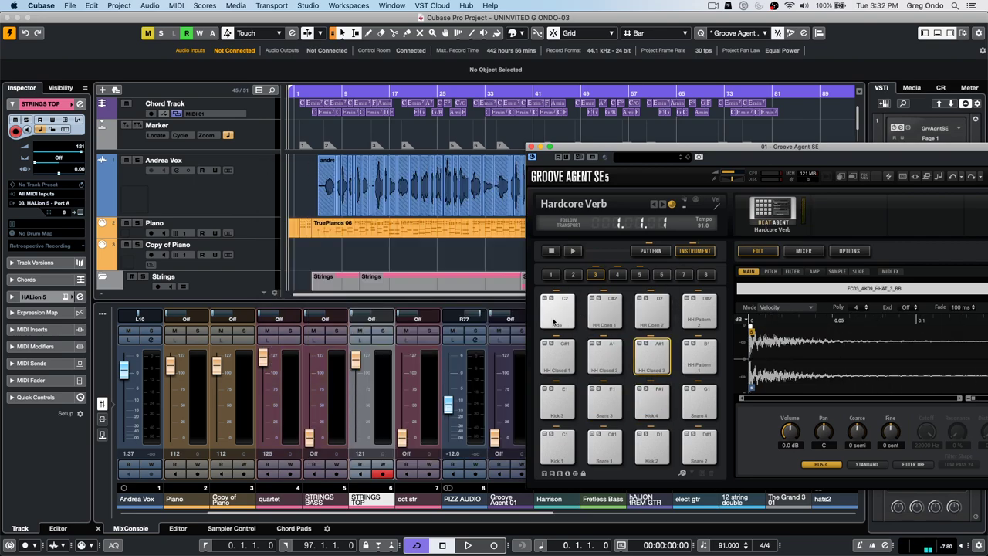
# - Audition pads across Groove Agent's pad banks 4 to 6, checking the empty D6 and C#6 pads
pyautogui.click(605, 315)
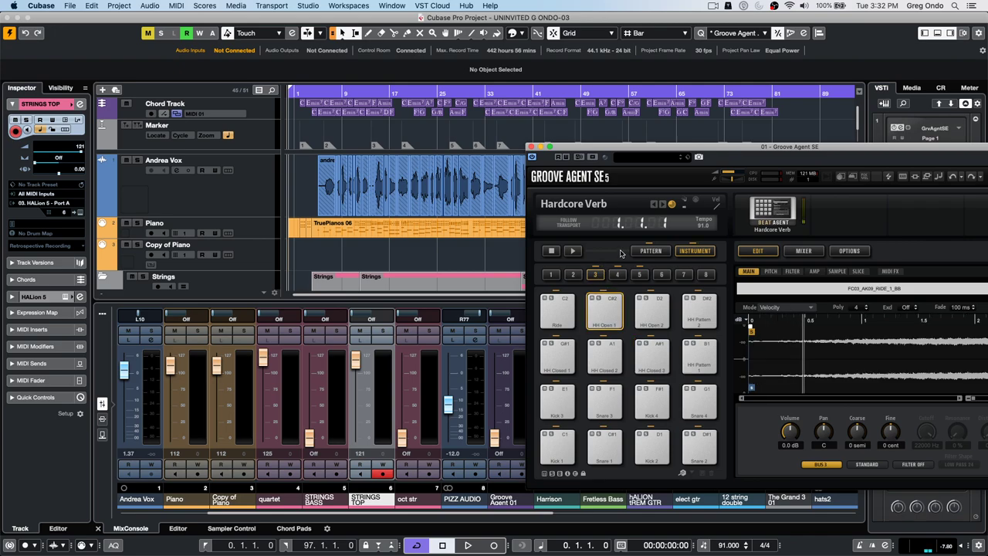
pyautogui.click(617, 276)
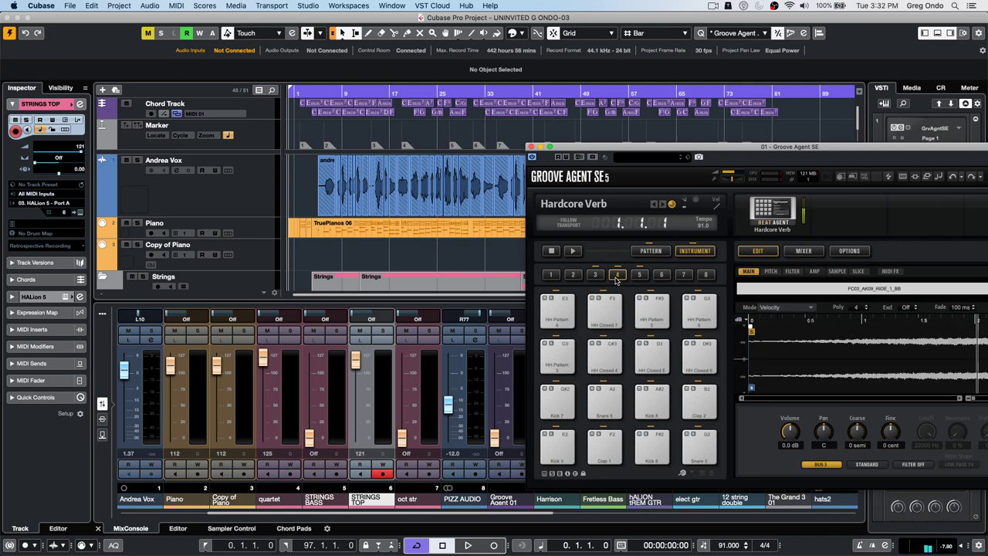
pyautogui.click(652, 309)
pyautogui.click(639, 275)
pyautogui.click(662, 276)
pyautogui.click(652, 309)
pyautogui.click(604, 309)
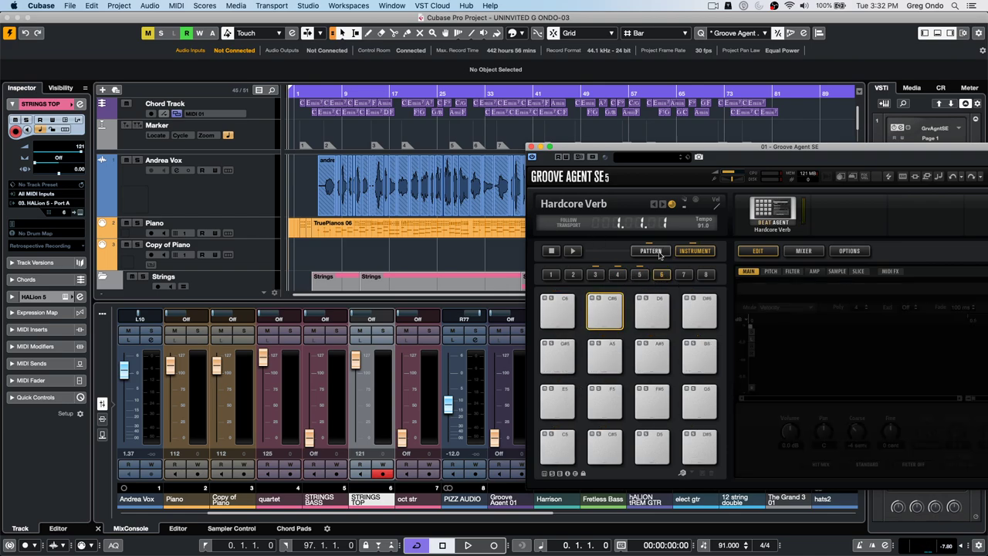
# - Put the andrea_03 vocal clip from Andrea Vox onto pad F#7 and play it twice
pyautogui.click(326, 193)
pyautogui.click(573, 275)
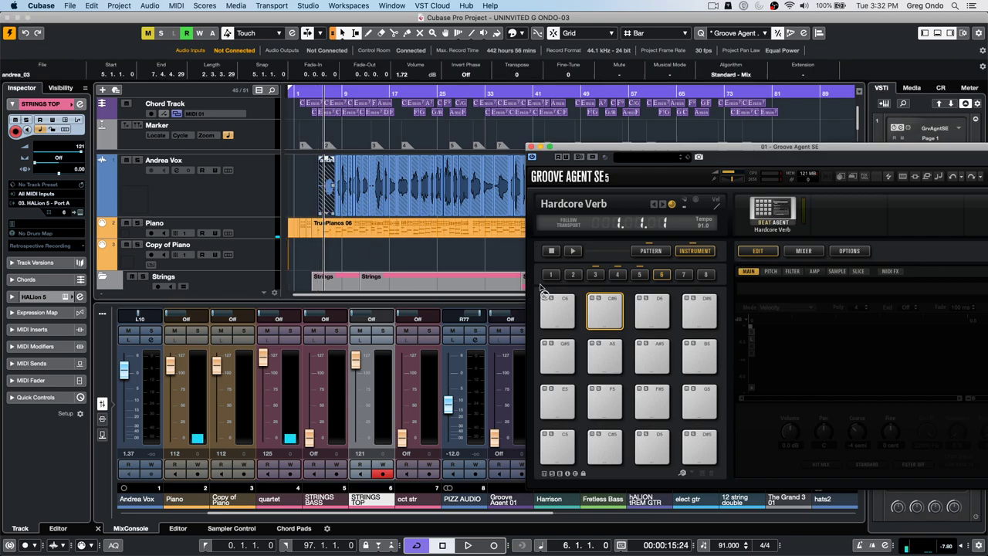
pyautogui.moveTo(285, 204); pyautogui.dragTo(655, 309)
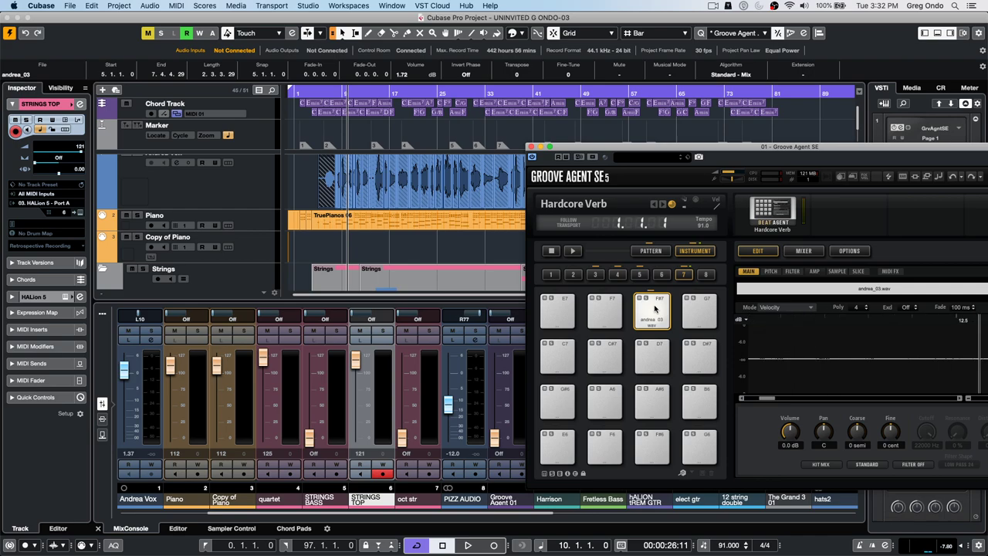
pyautogui.click(654, 308)
pyautogui.click(654, 308)
pyautogui.click(655, 303)
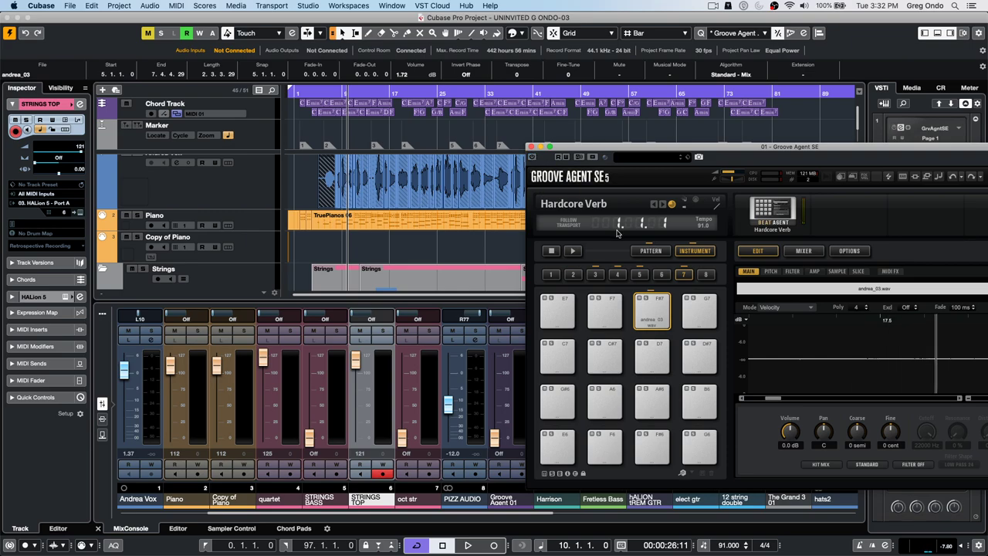
pyautogui.click(595, 275)
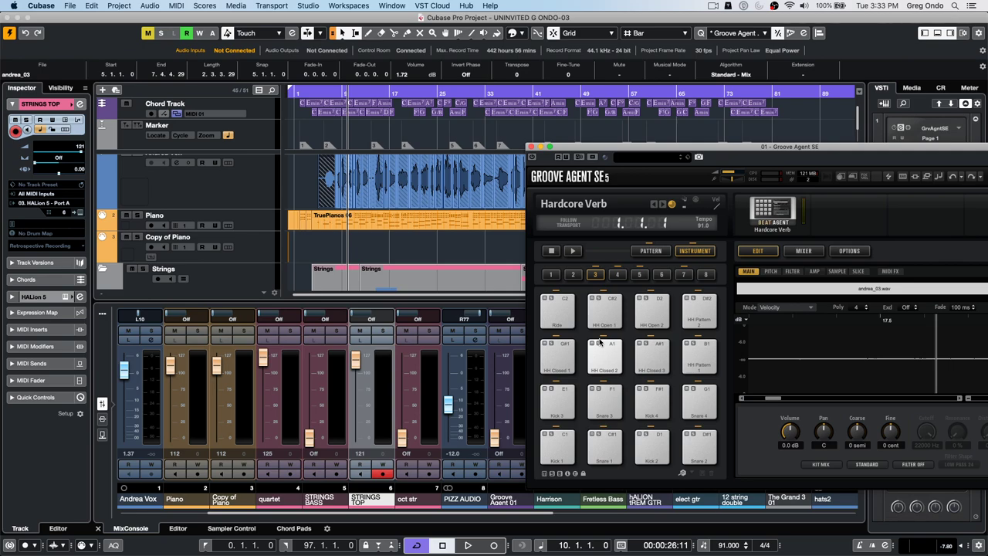
# - Close Groove Agent SE and set the quantize grid to 1/4 with Tuplet 5 in the Quantize Panel
pyautogui.click(531, 146)
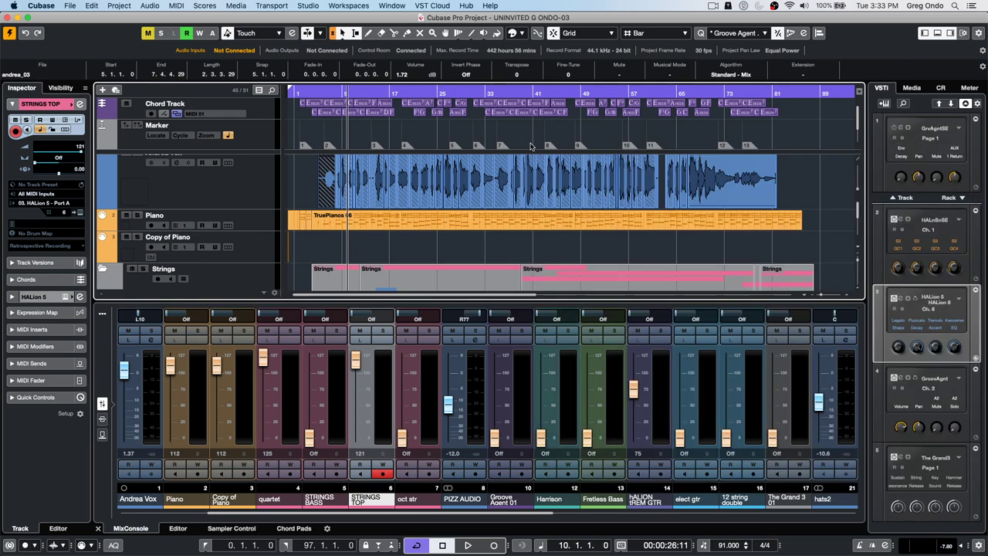
pyautogui.click(806, 34)
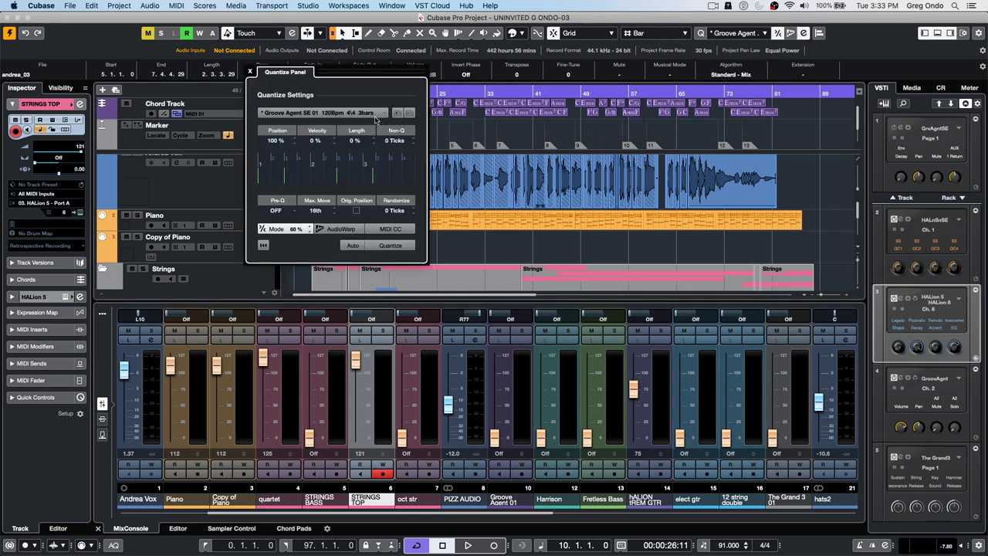
pyautogui.click(383, 116)
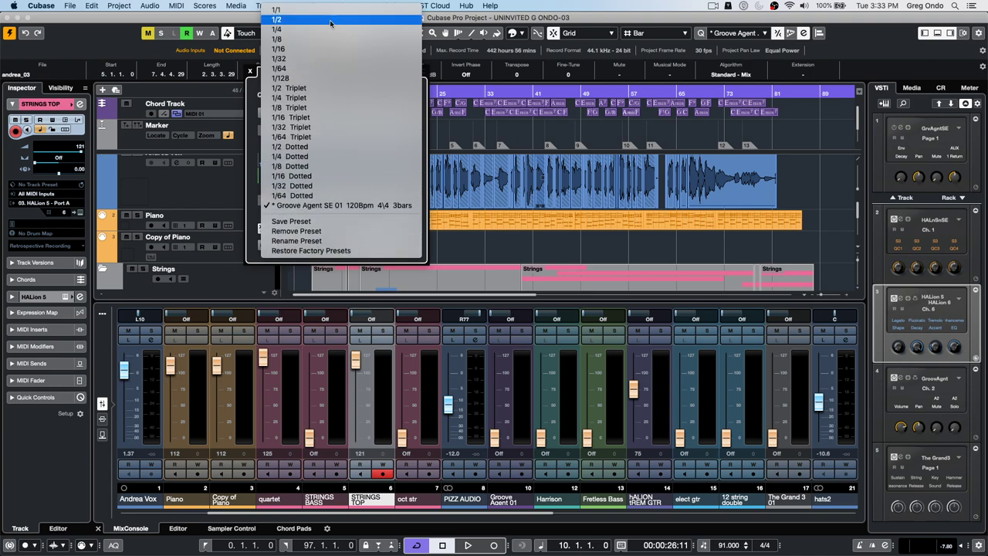
pyautogui.click(326, 39)
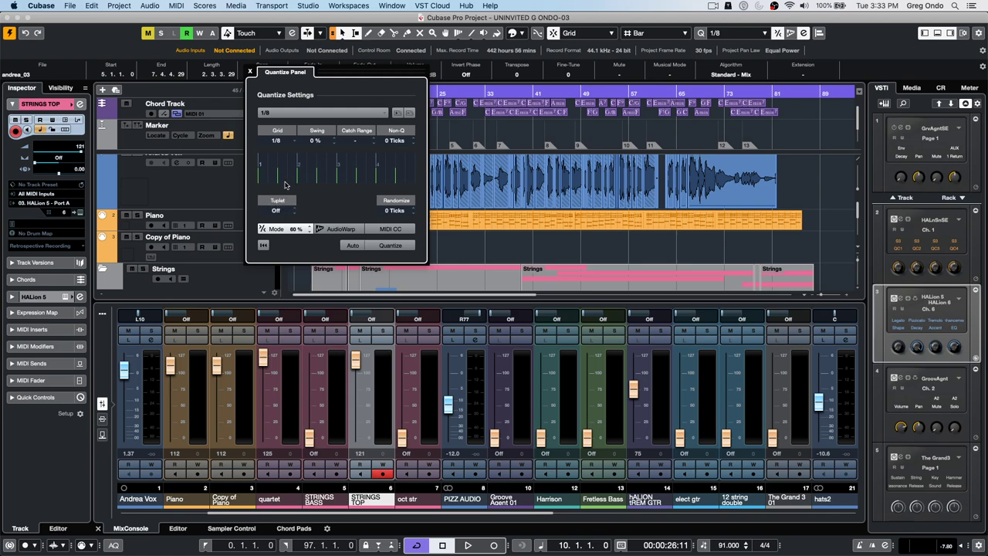
pyautogui.scroll(4, 293, 210)
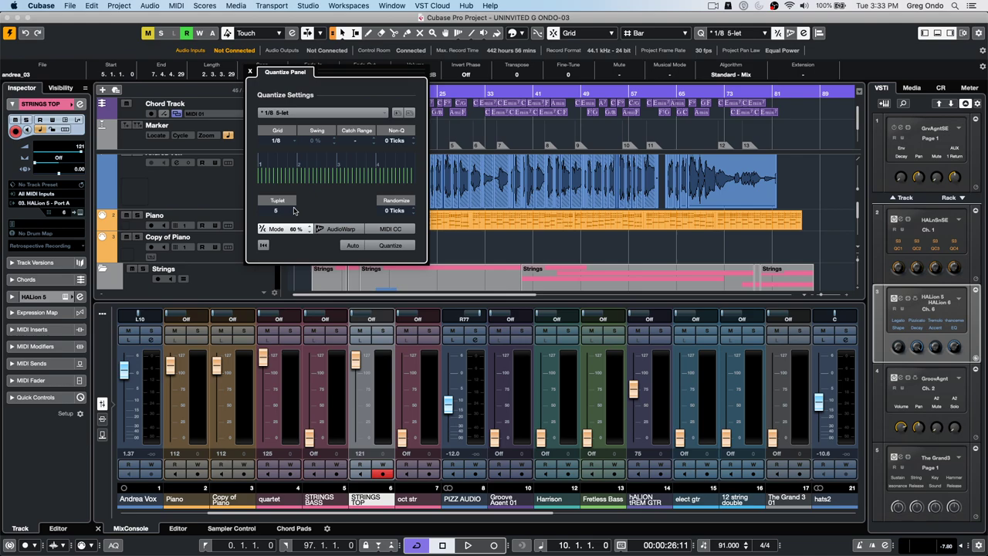
pyautogui.click(322, 114)
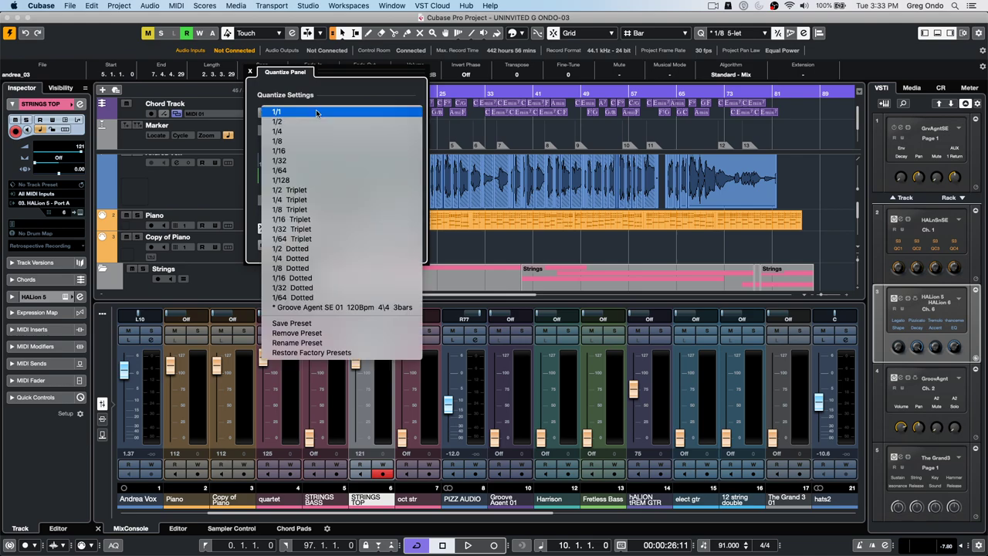
pyautogui.click(307, 133)
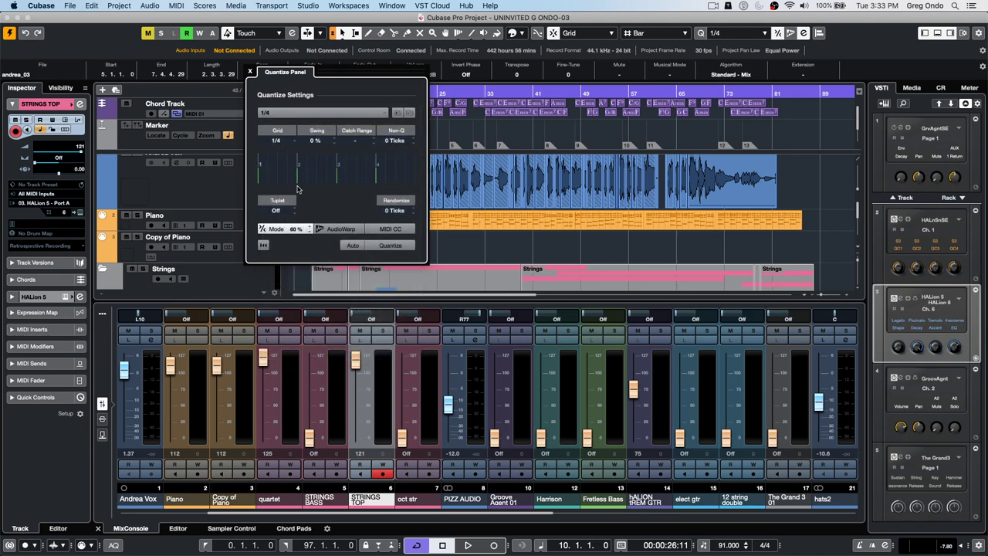
pyautogui.moveTo(288, 210); pyautogui.dragTo(290, 213)
pyautogui.click(249, 72)
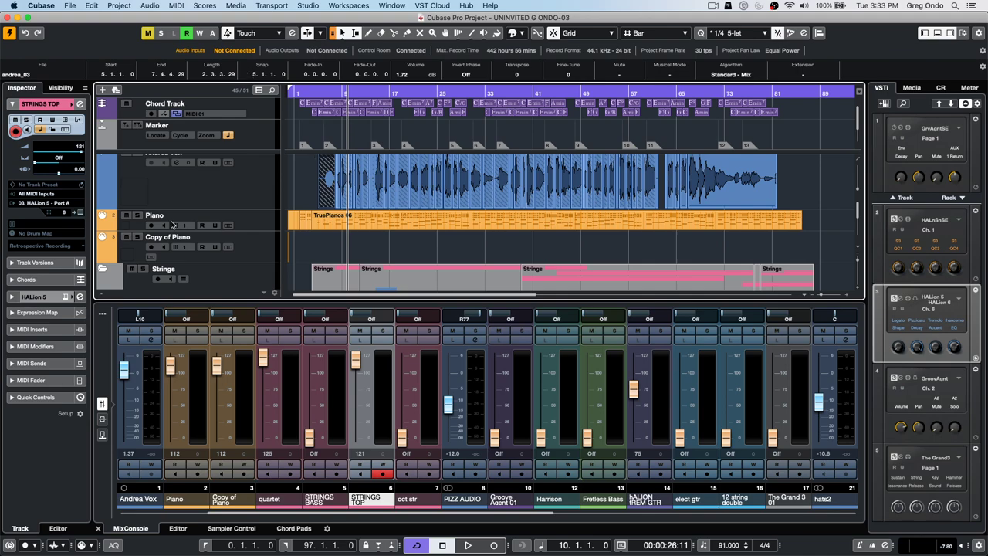
# - Add a Signature track from the Andrea Vox track's context menu
pyautogui.click(204, 194)
pyautogui.rightClick(205, 194)
pyautogui.moveTo(209, 197)
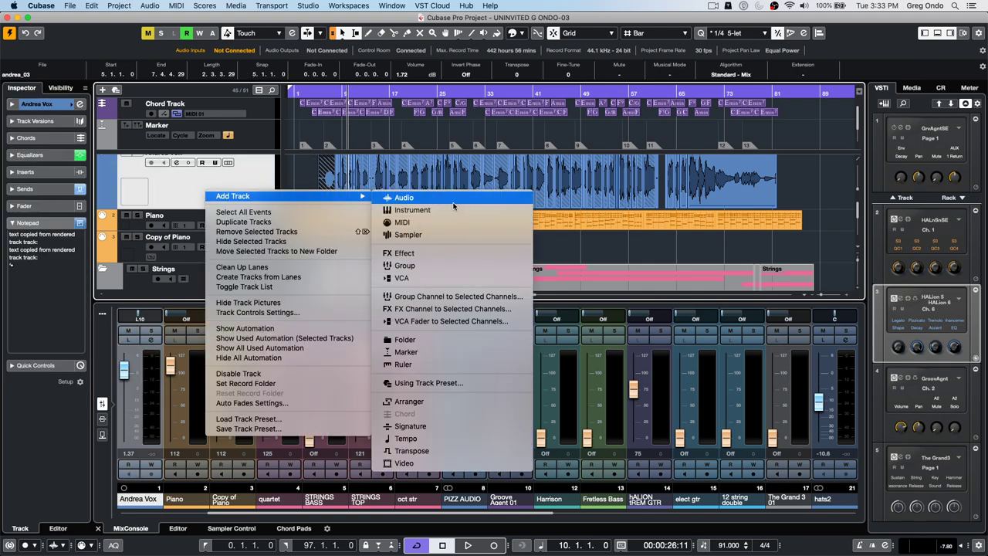
pyautogui.click(444, 425)
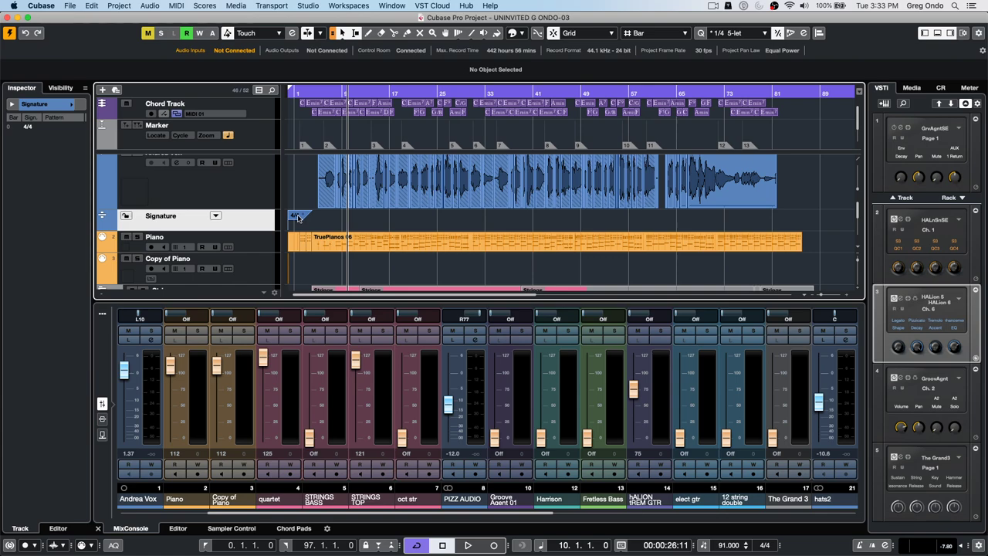
# - Give the 4/4 signature event a click pattern of 5 clicks
pyautogui.click(298, 217)
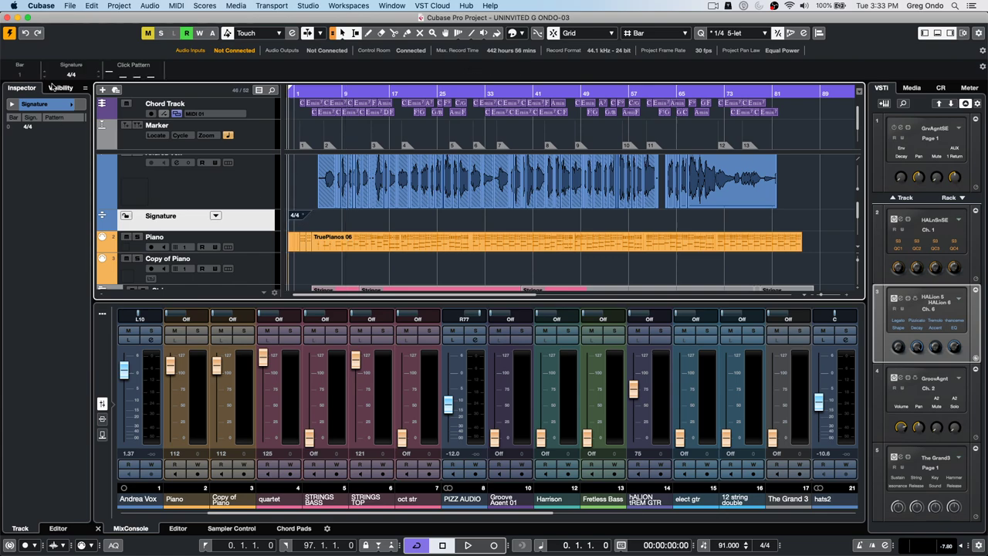
pyautogui.click(137, 74)
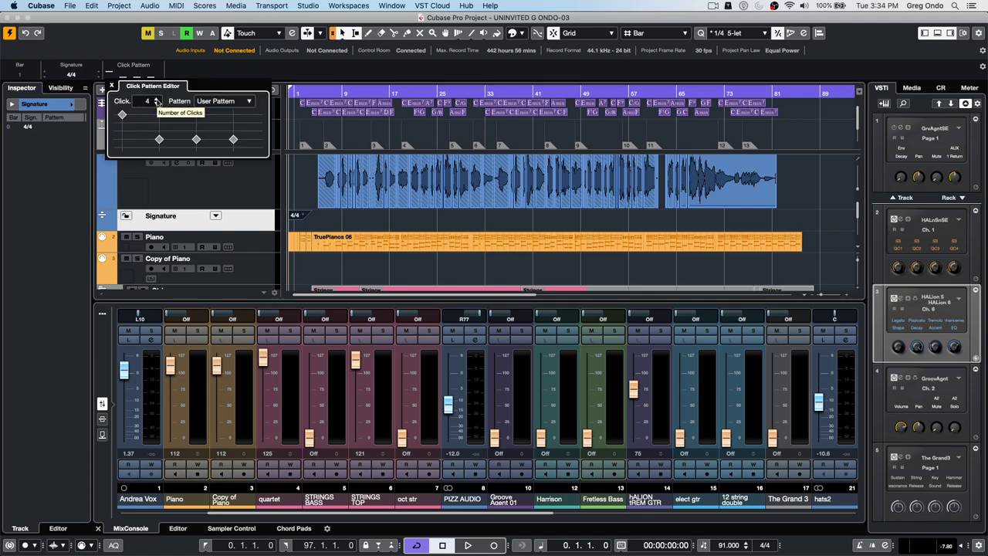
pyautogui.click(156, 98)
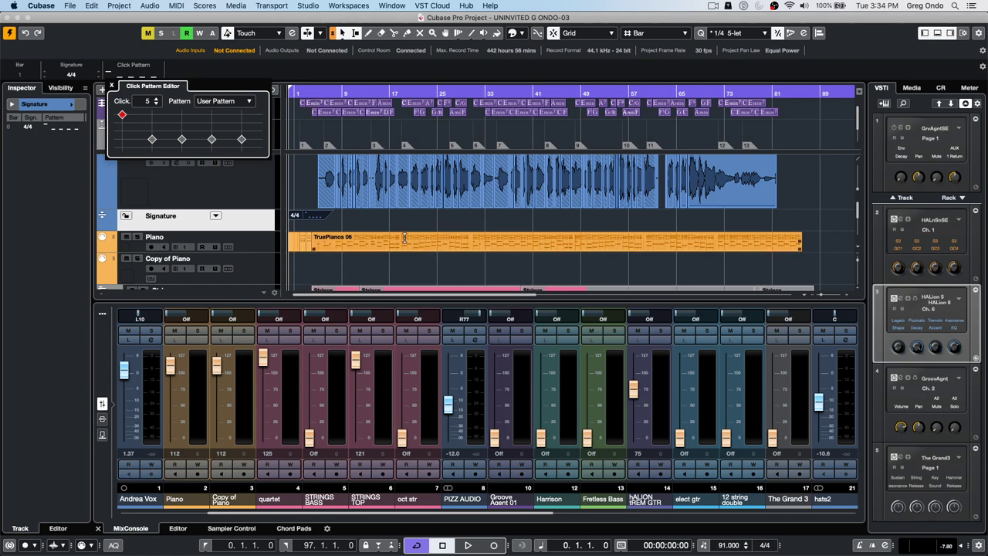
pyautogui.click(362, 227)
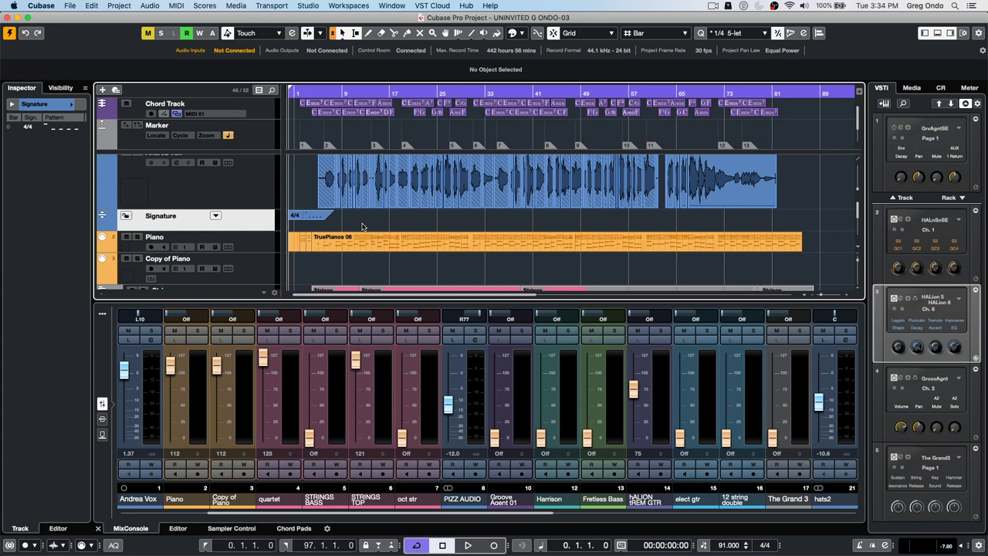
# - Start playback and select Use Steinberg Click Sound in Metronome Setup, replacing Vintage Spike
pyautogui.press('space')
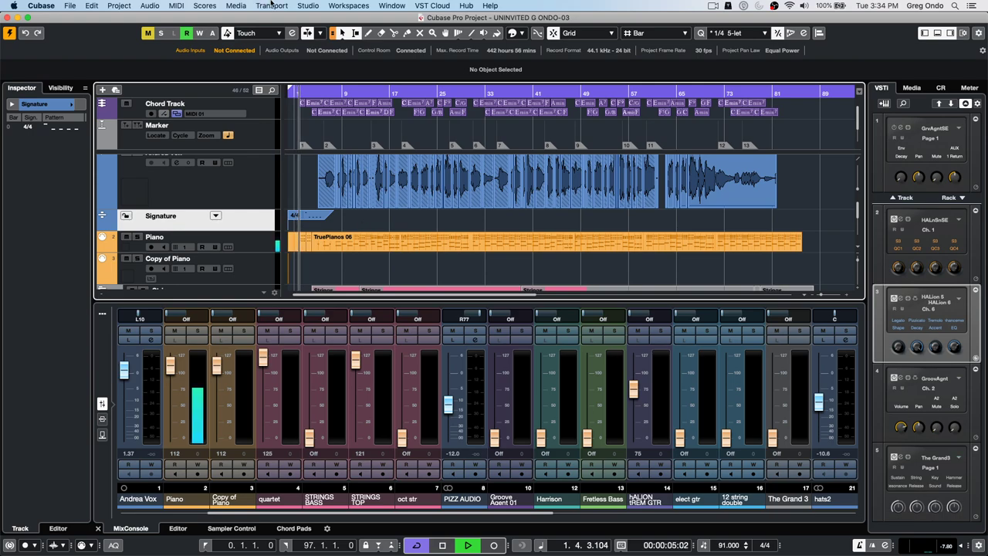
pyautogui.click(308, 6)
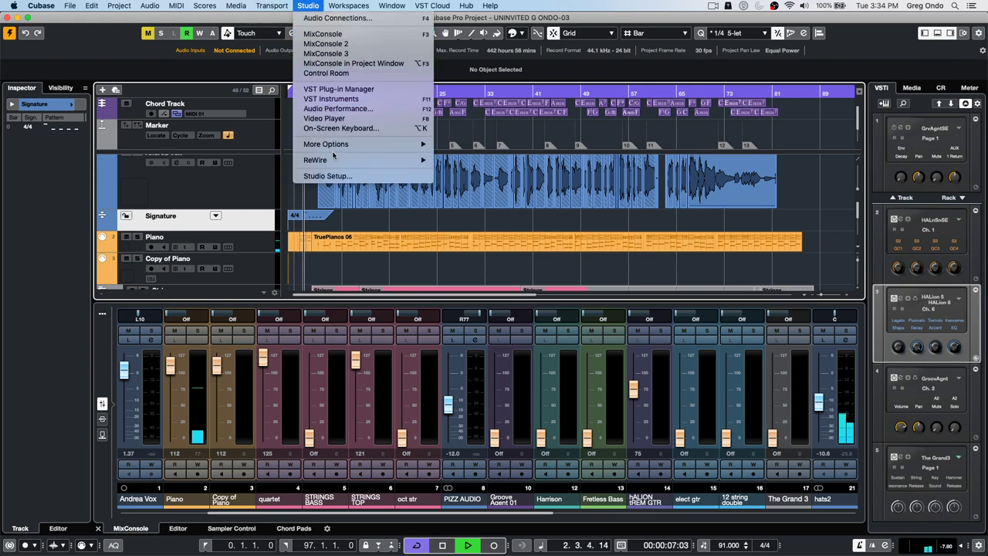
pyautogui.moveTo(271, 7)
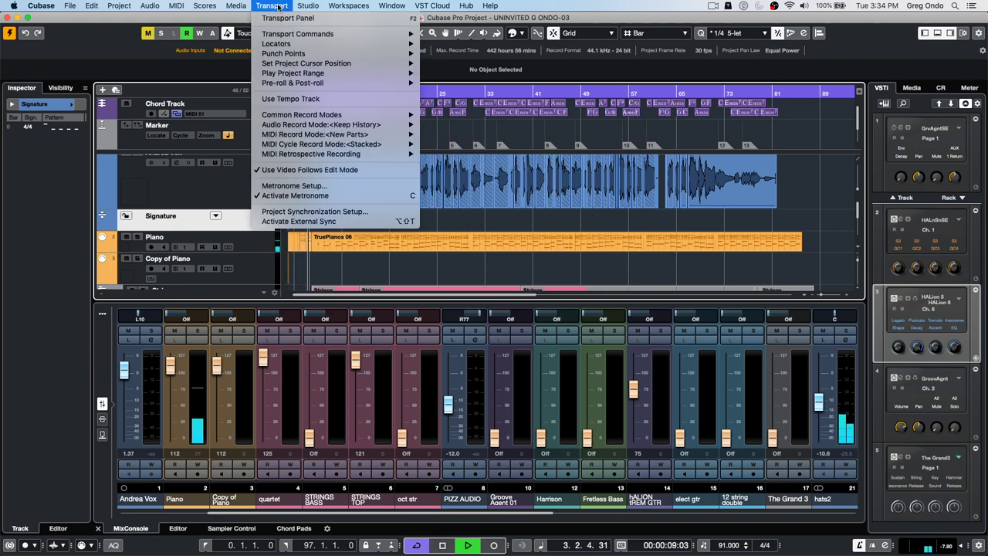
pyautogui.click(328, 185)
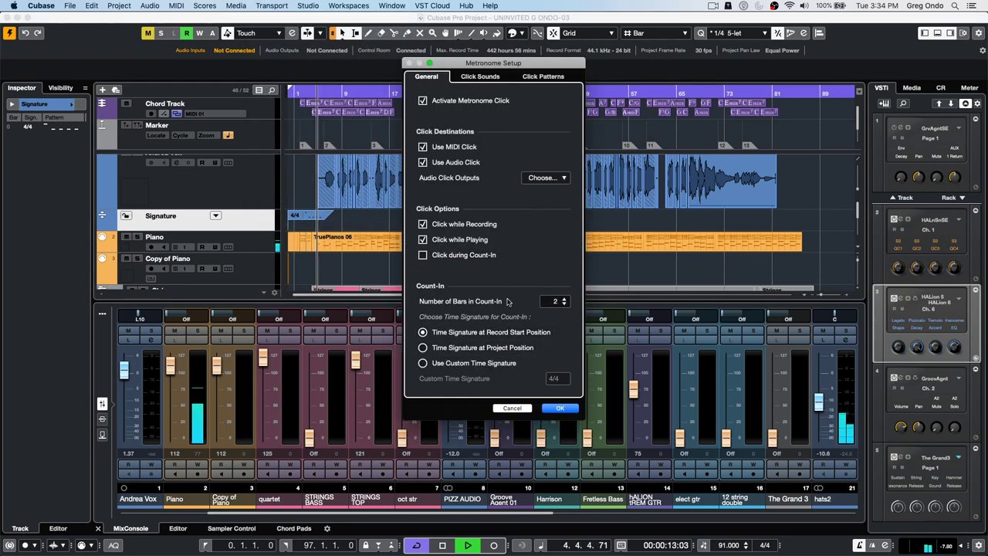
pyautogui.click(481, 76)
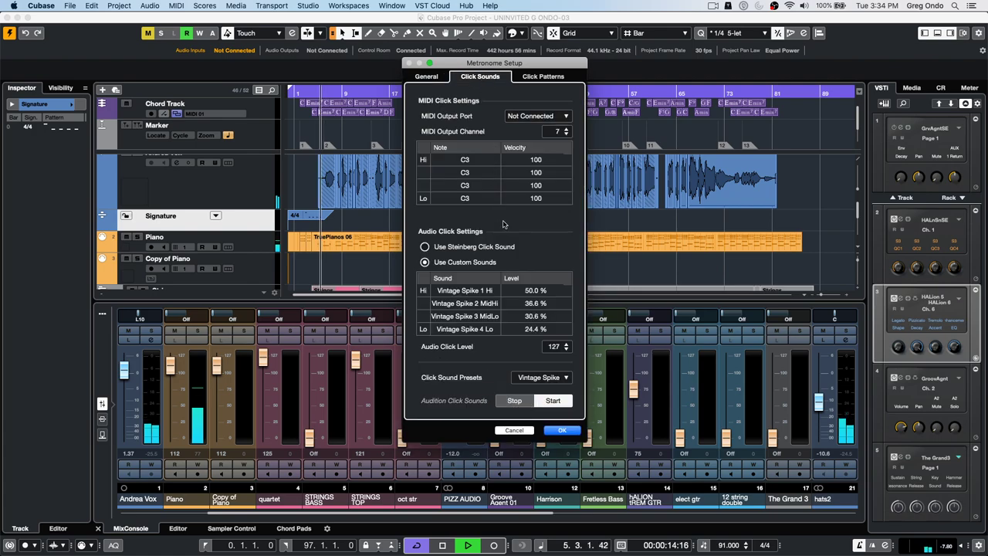
pyautogui.click(424, 246)
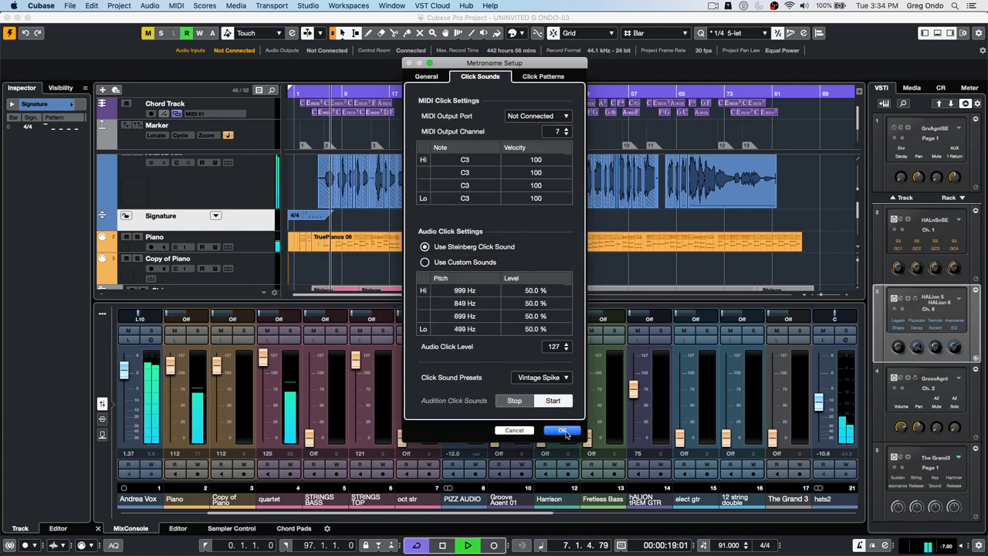
pyautogui.click(563, 431)
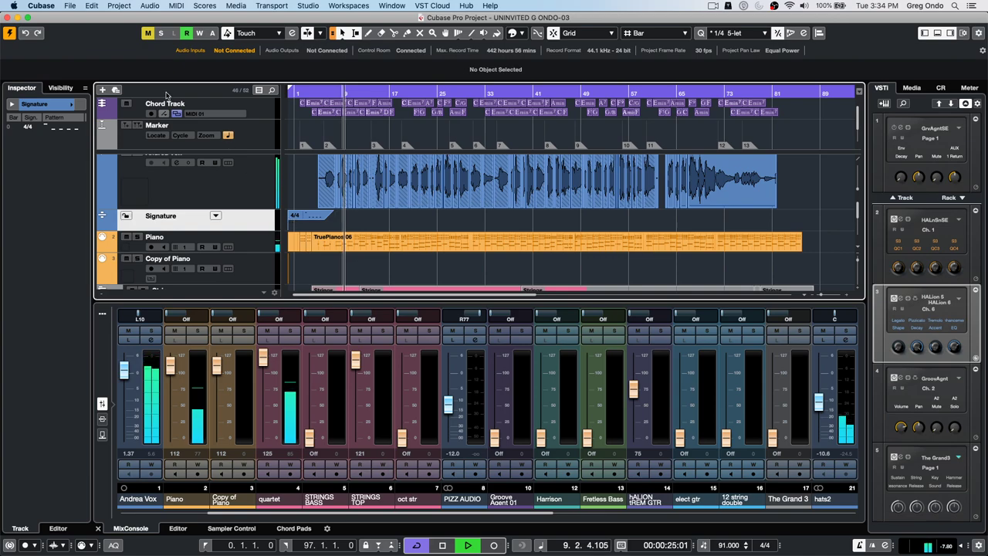
# - Render a MIDI Click track between the locators from the 4/4 signature track's click pattern
pyautogui.click(295, 217)
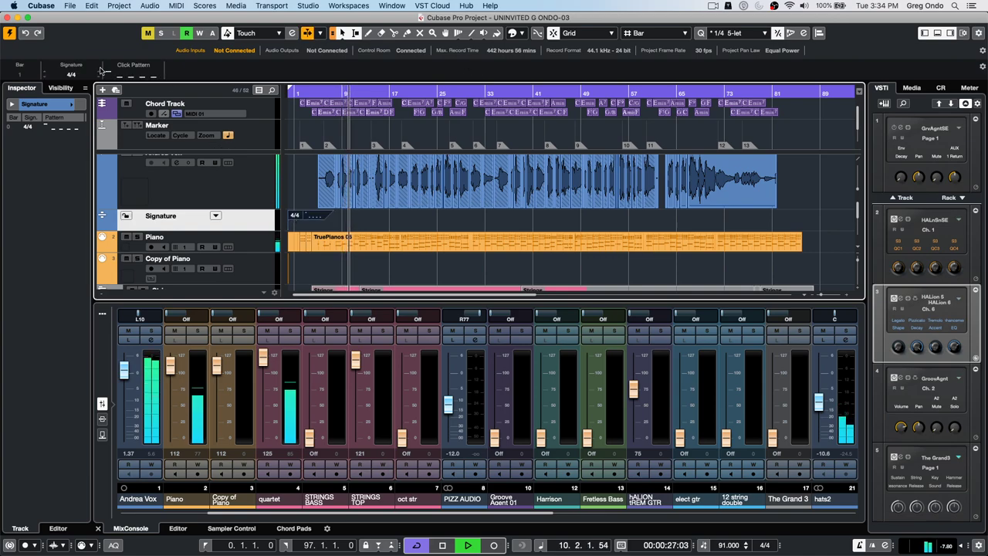
pyautogui.press('space')
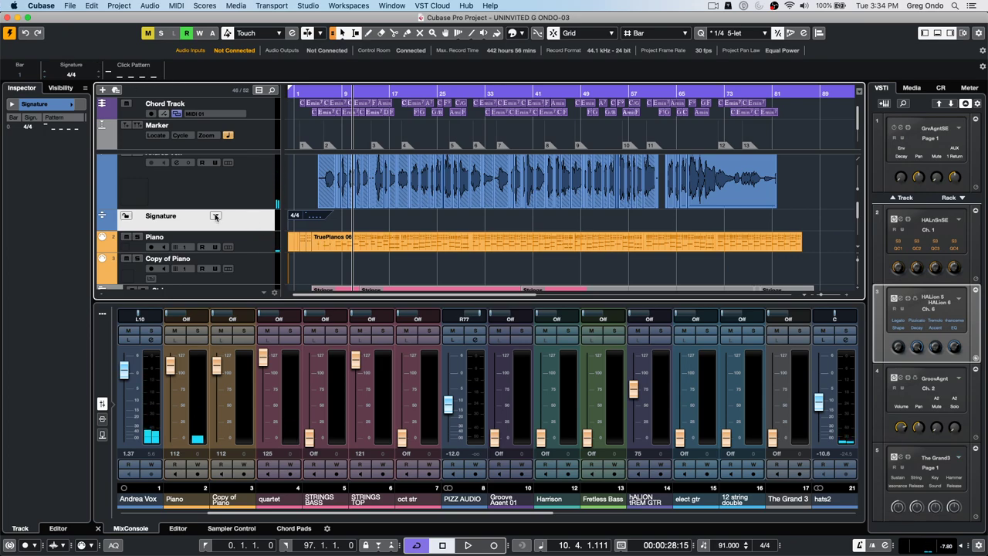
pyautogui.click(215, 216)
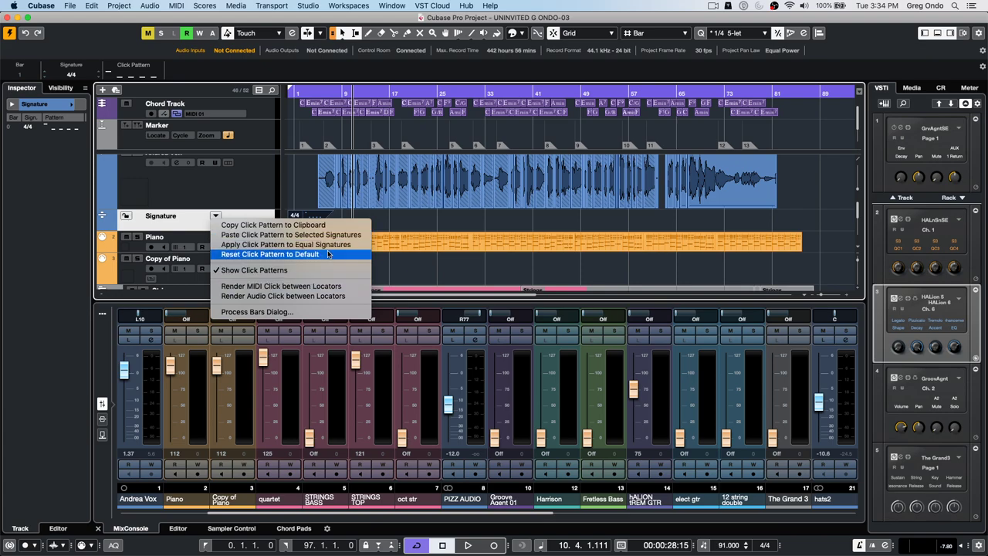
pyautogui.click(332, 287)
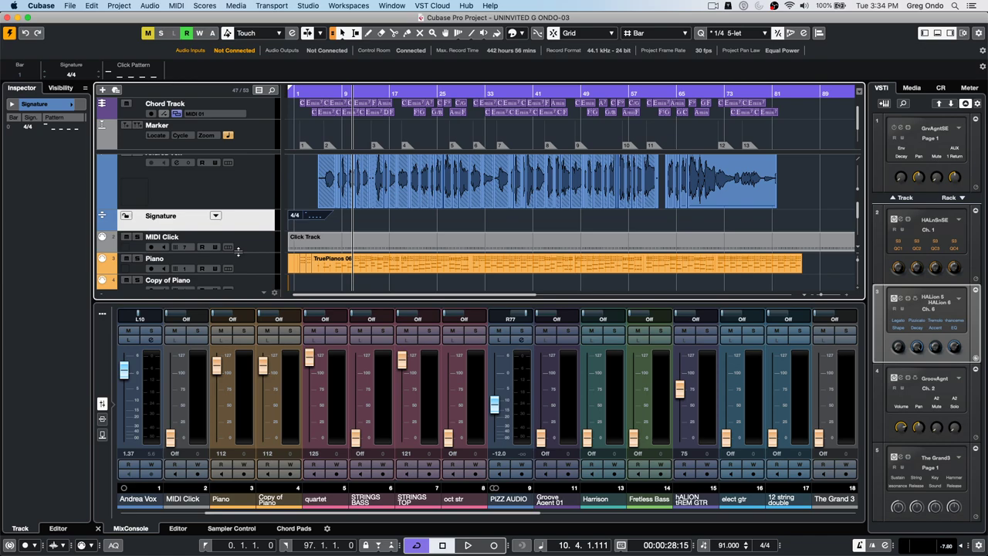
# - Split the MIDI Click part at bars 9 and 10 with the Split tool
pyautogui.moveTo(237, 252); pyautogui.dragTo(237, 272)
pyautogui.moveTo(337, 91); pyautogui.dragTo(330, 188)
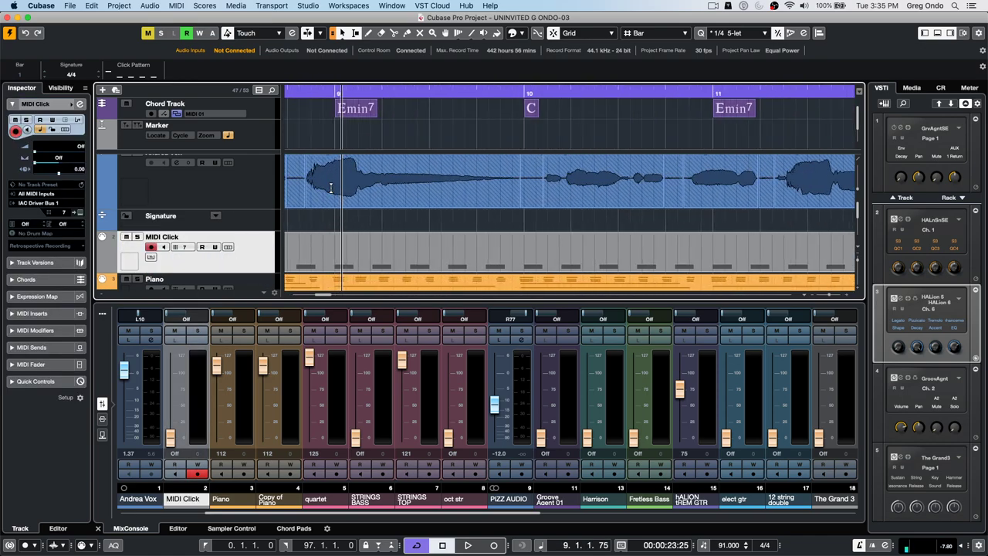
pyautogui.rightClick(332, 261)
pyautogui.click(360, 263)
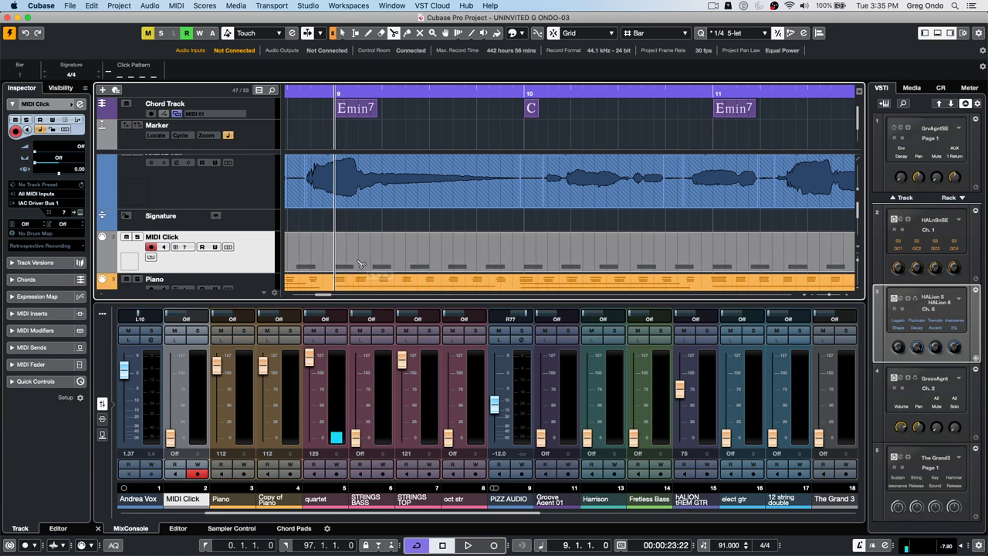
pyautogui.click(355, 264)
pyautogui.click(525, 262)
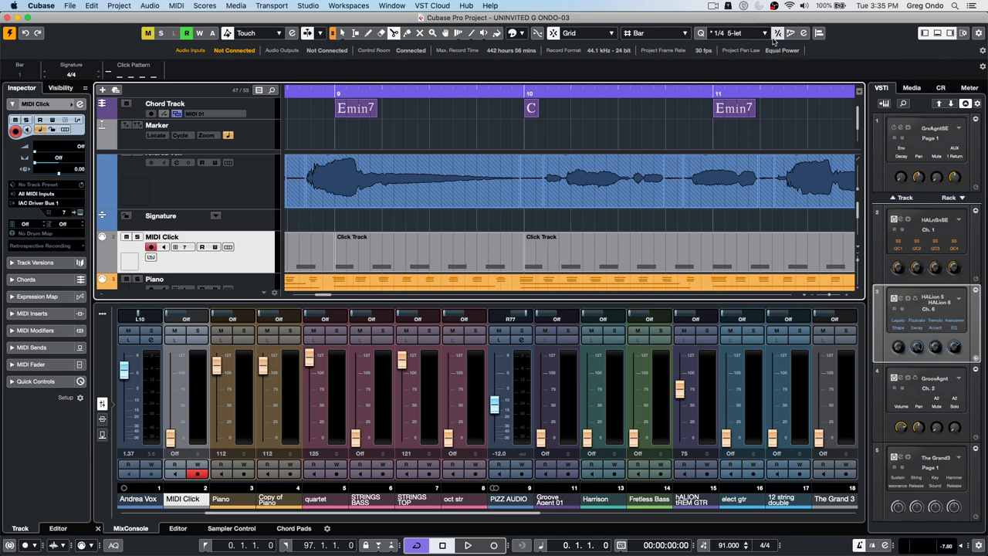
# - Bring up the Quantize Panel, return to Object Selection and select the bar-9 Click Track part
pyautogui.click(804, 32)
pyautogui.moveTo(294, 75); pyautogui.dragTo(759, 47)
pyautogui.rightClick(371, 260)
pyautogui.click(370, 259)
pyautogui.click(455, 253)
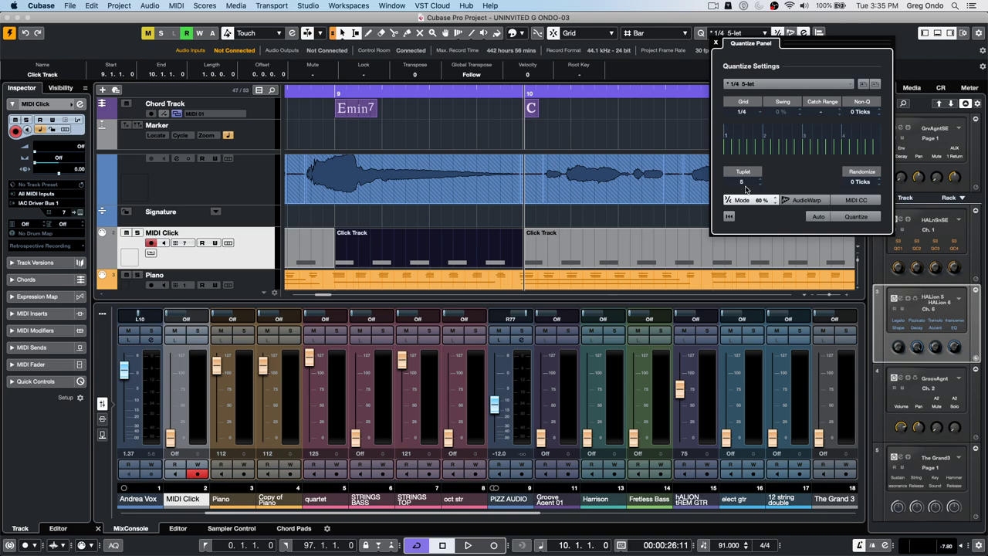
pyautogui.click(328, 220)
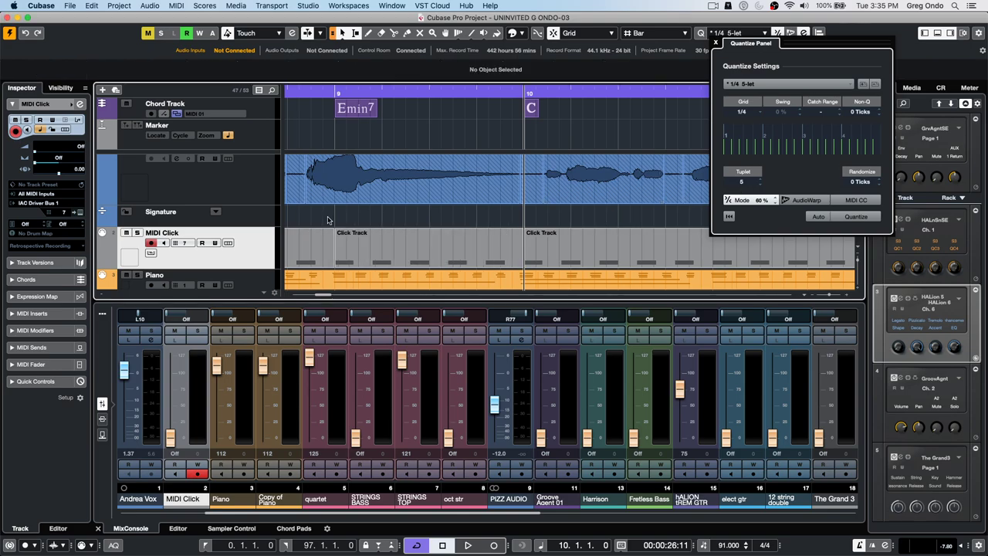
pyautogui.click(89, 5)
pyautogui.moveTo(71, 5)
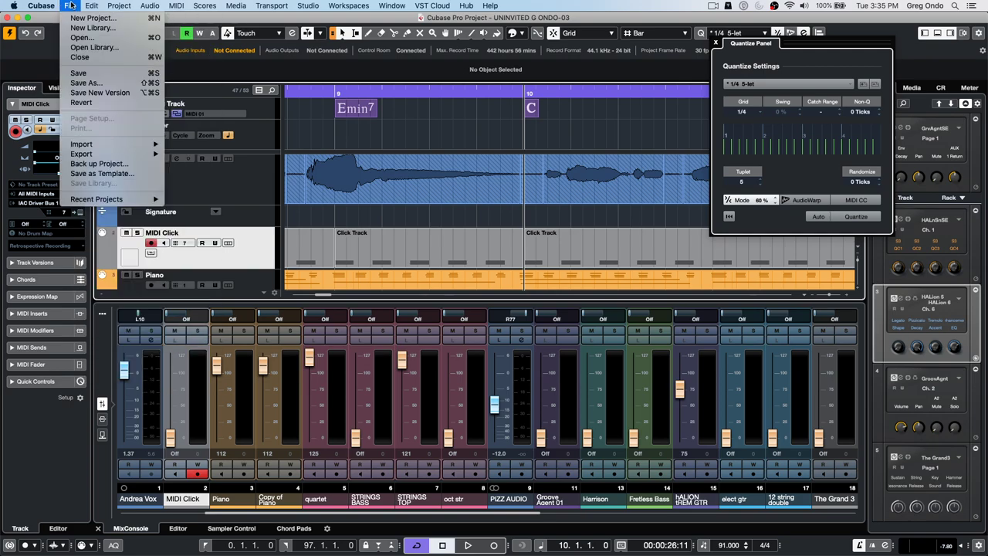
pyautogui.click(316, 308)
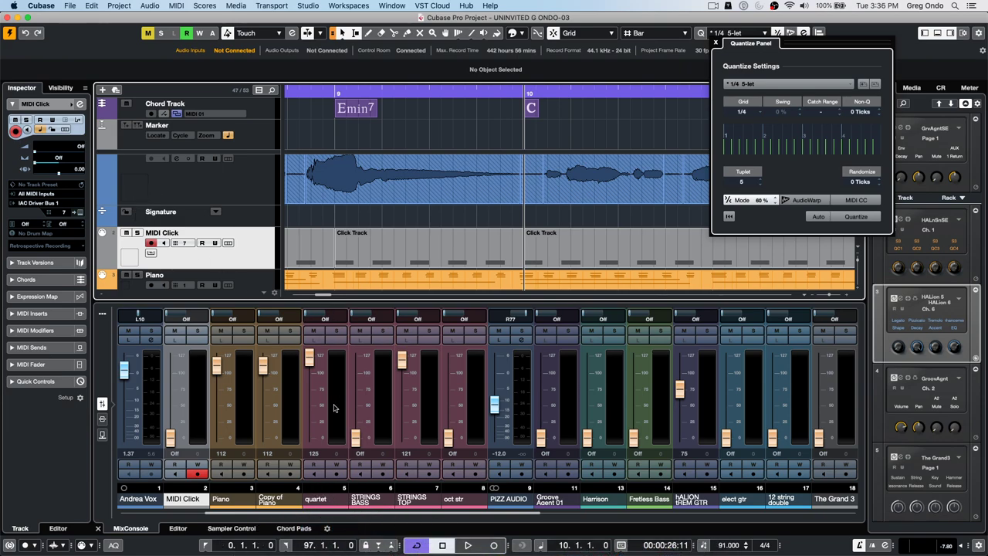
pyautogui.moveTo(394, 544)
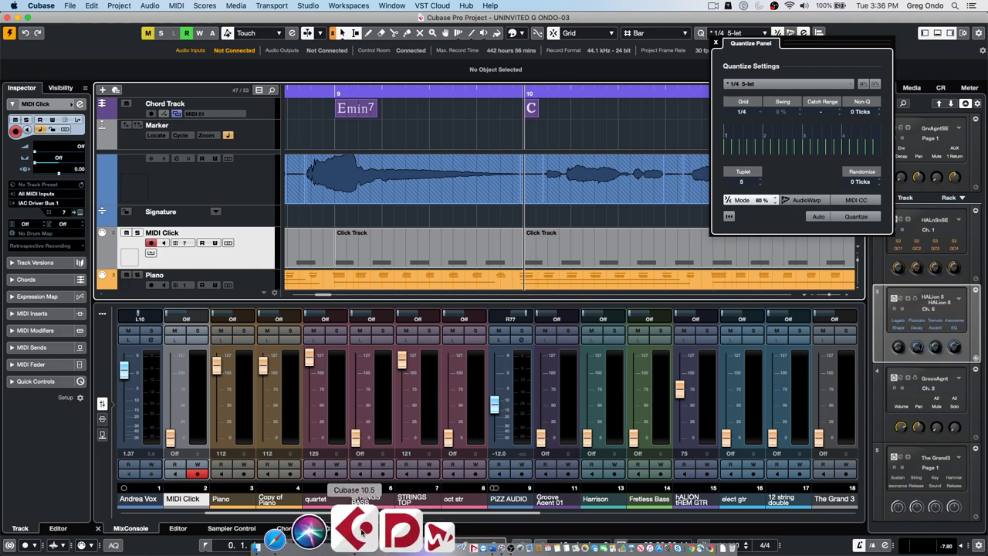
pyautogui.click(361, 532)
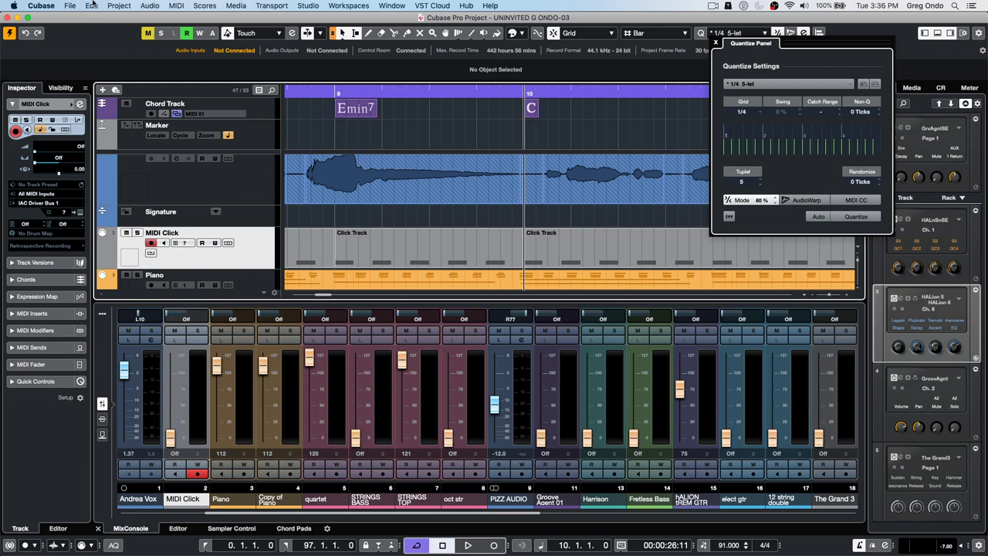
pyautogui.click(68, 6)
pyautogui.press('Escape')
pyautogui.click(303, 129)
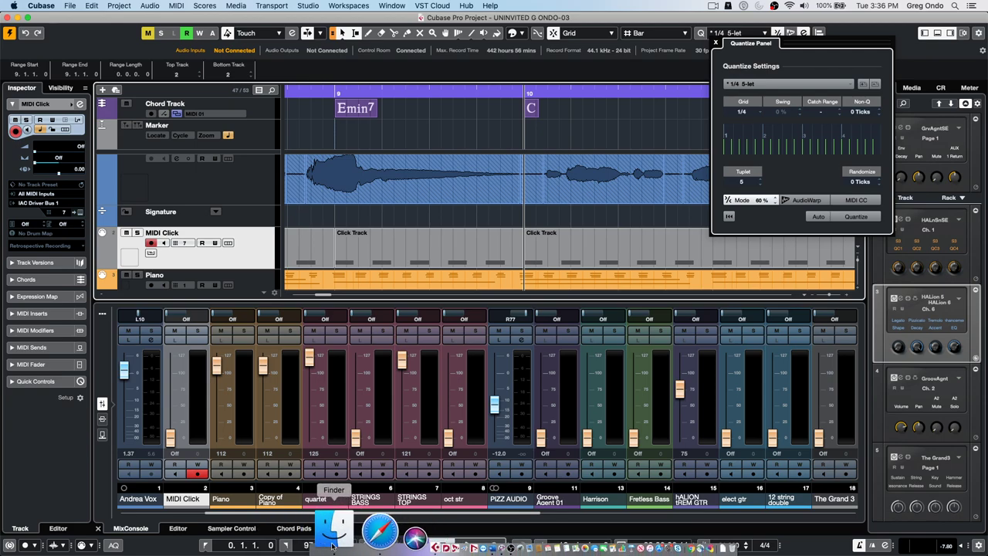
pyautogui.click(340, 533)
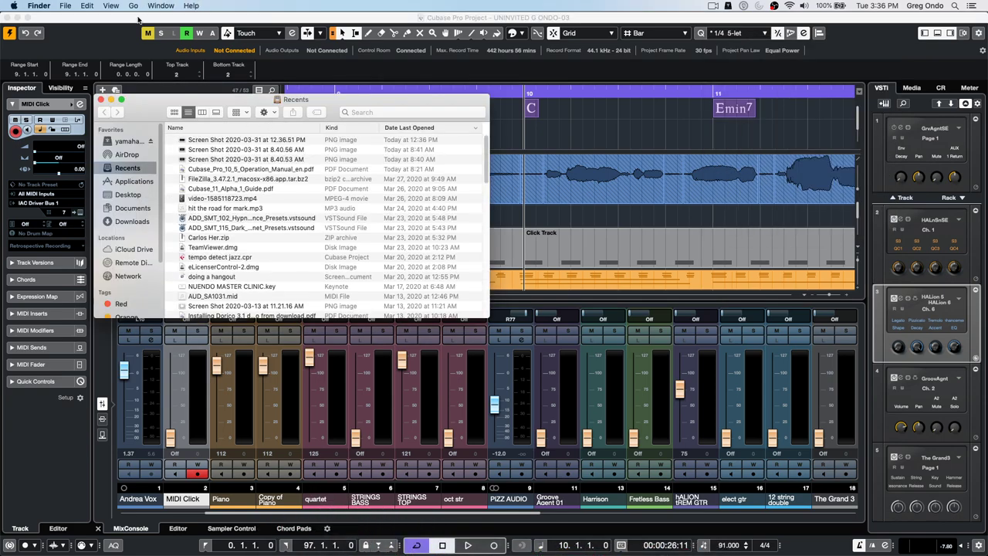
pyautogui.click(132, 5)
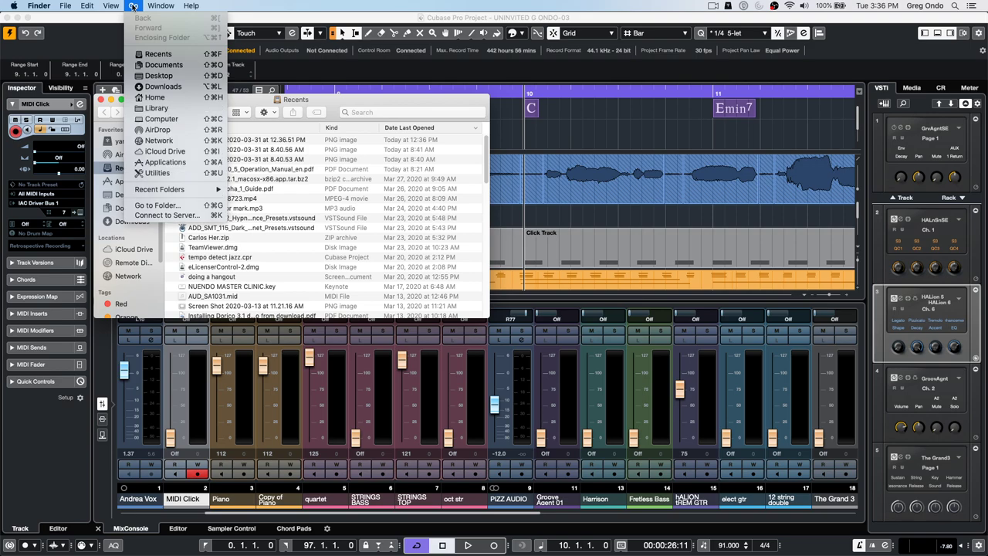
pyautogui.keyDown('alt'); pyautogui.click(169, 110); pyautogui.keyUp('alt')
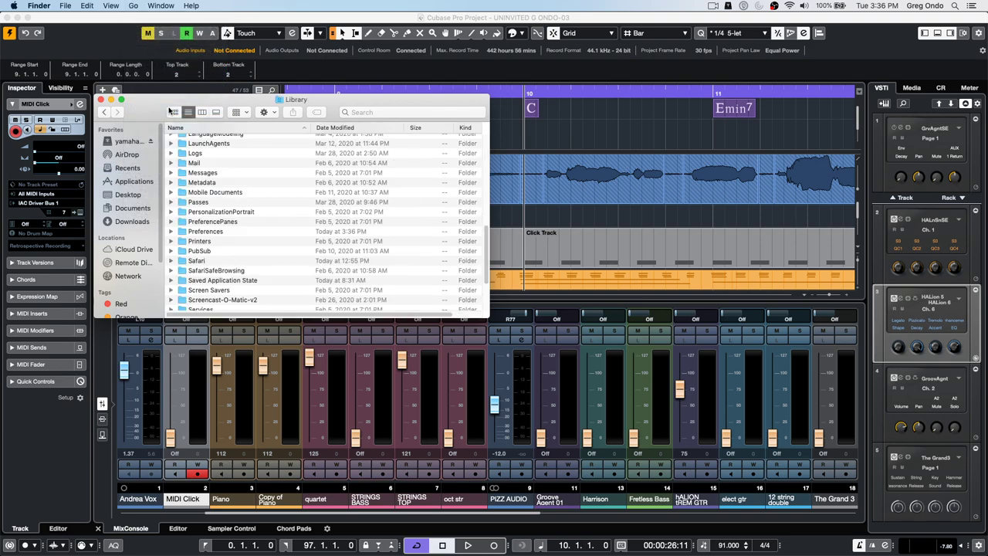
pyautogui.click(170, 232)
pyautogui.scroll(2, 269, 181)
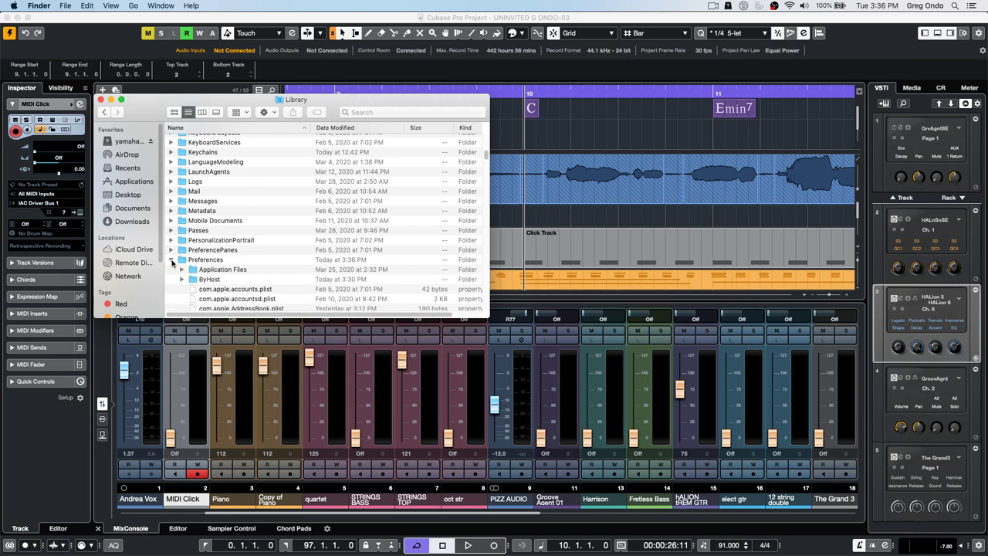
pyautogui.scroll(-10, 241, 246)
pyautogui.scroll(-10, 243, 243)
pyautogui.scroll(-12, 242, 241)
pyautogui.scroll(-5, 242, 241)
pyautogui.scroll(10, 243, 242)
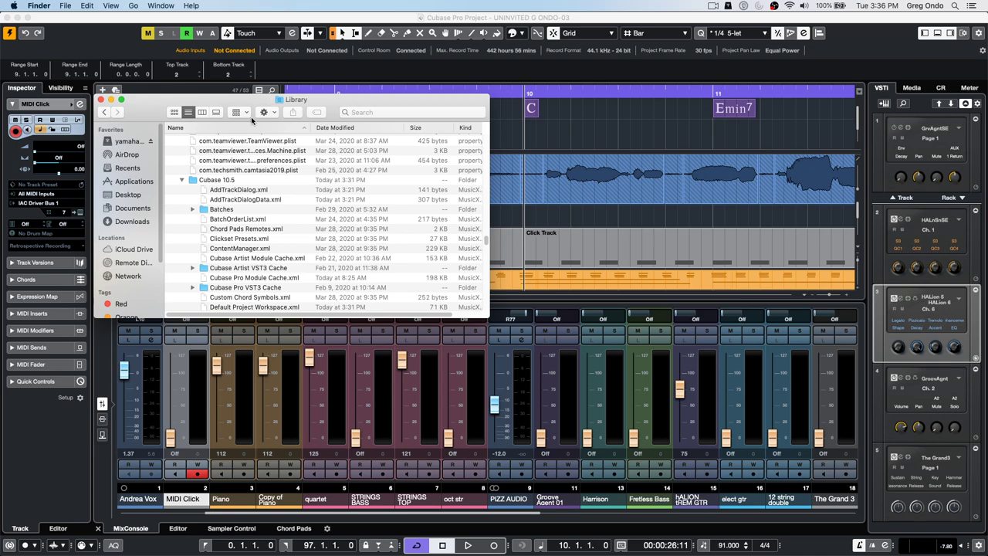
pyautogui.click(132, 6)
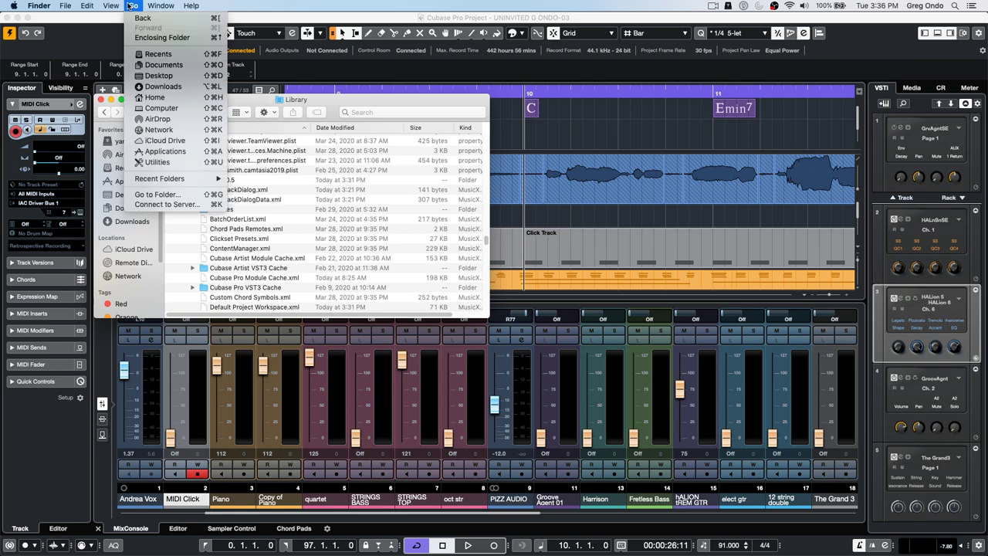
pyautogui.press('alt')
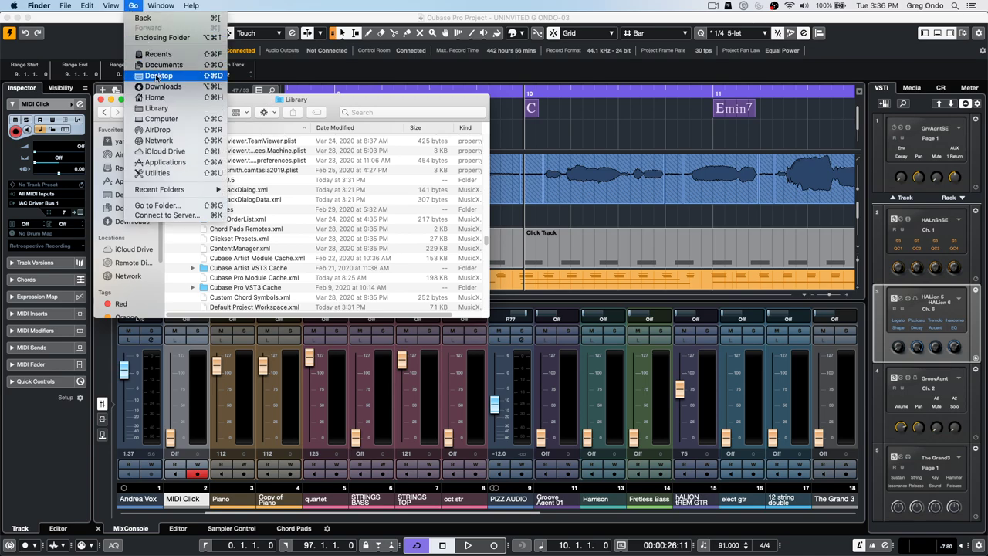
pyautogui.click(166, 109)
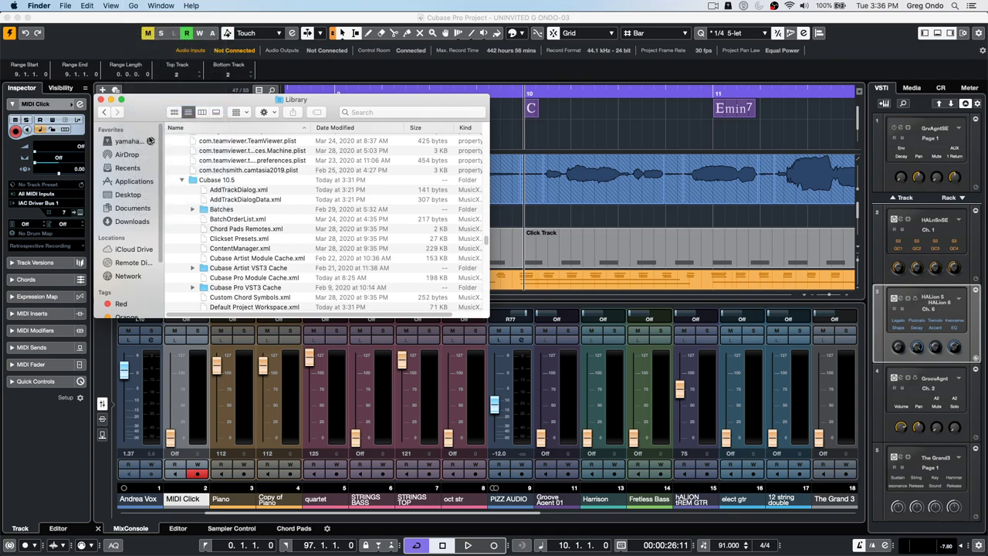
pyautogui.scroll(10, 263, 174)
pyautogui.scroll(15, 265, 175)
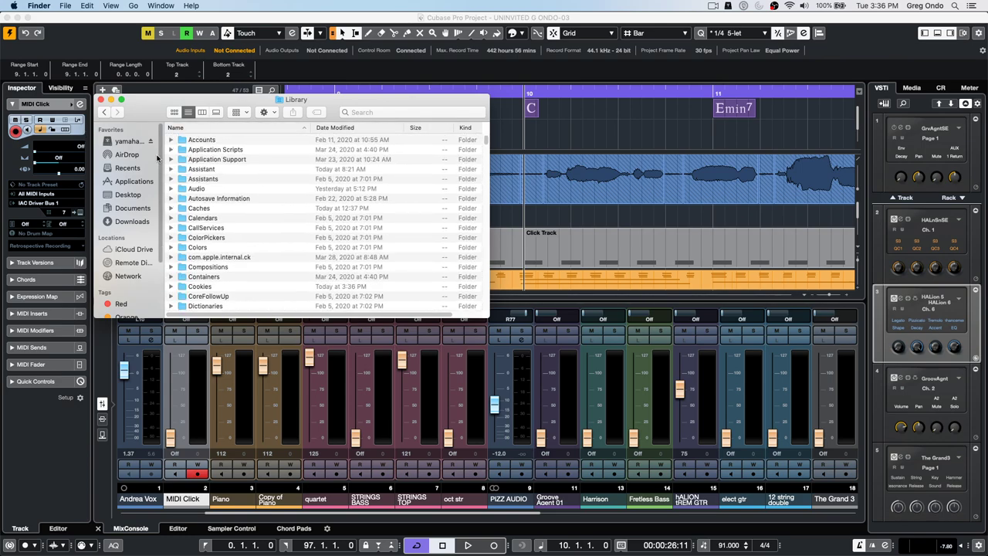
pyautogui.click(172, 160)
pyautogui.scroll(-5, 261, 188)
pyautogui.scroll(-3, 259, 188)
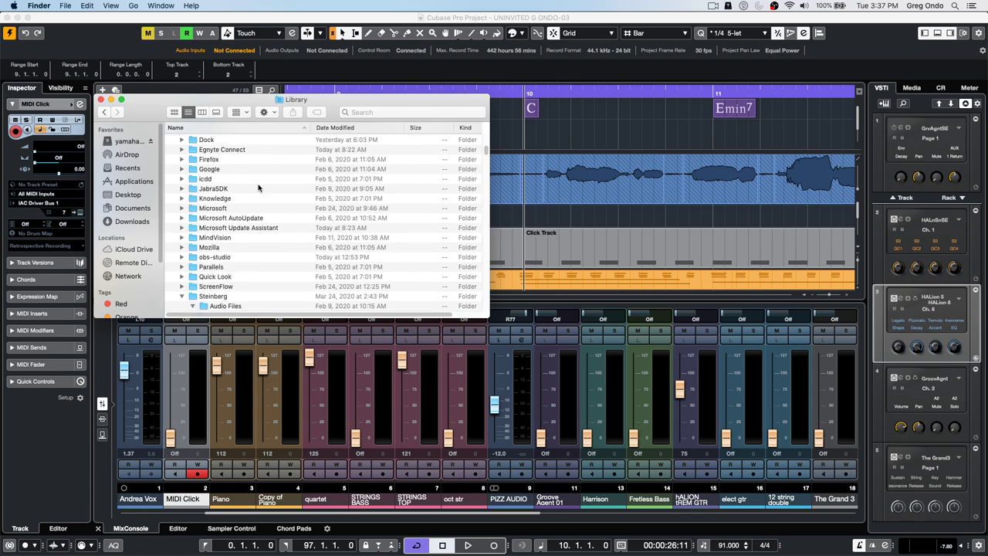
pyautogui.scroll(-2, 260, 188)
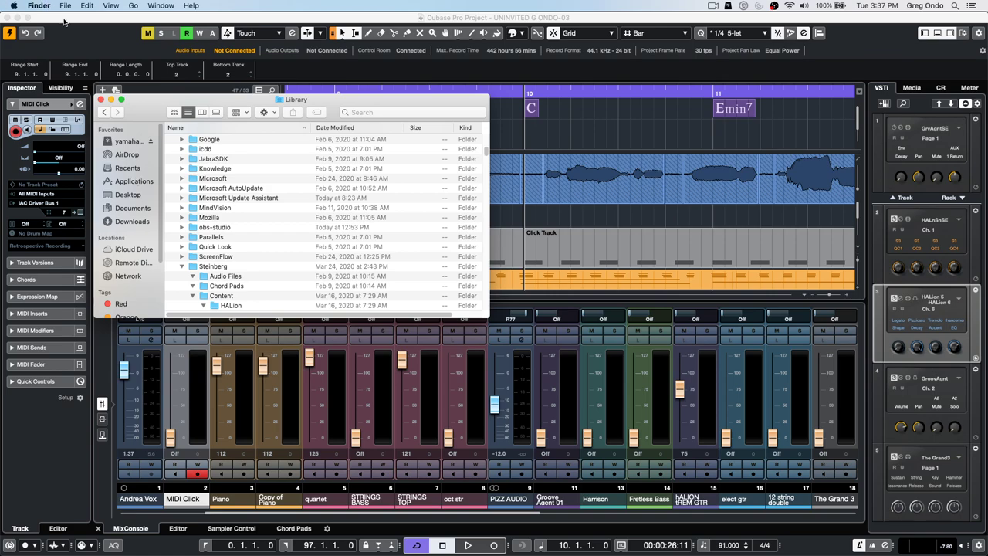
# - Close the Finder window and Quantize Panel, then zoom the arrangement out to show more bars
pyautogui.click(100, 101)
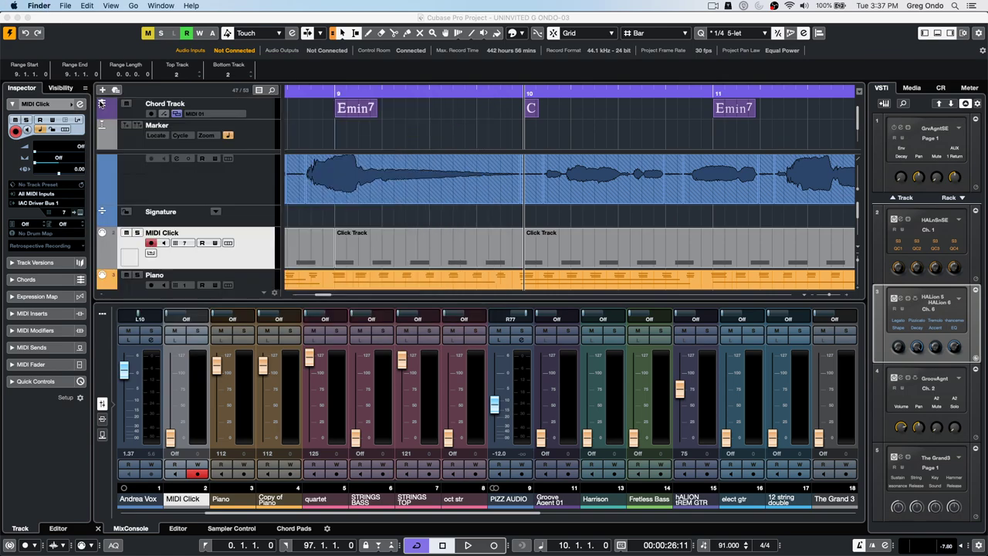
pyautogui.click(384, 137)
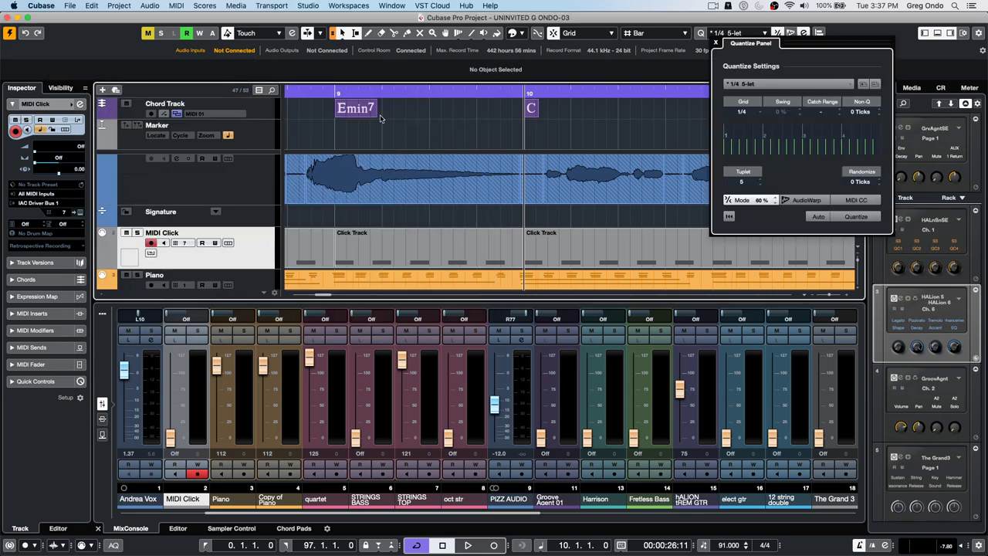
pyautogui.click(393, 5)
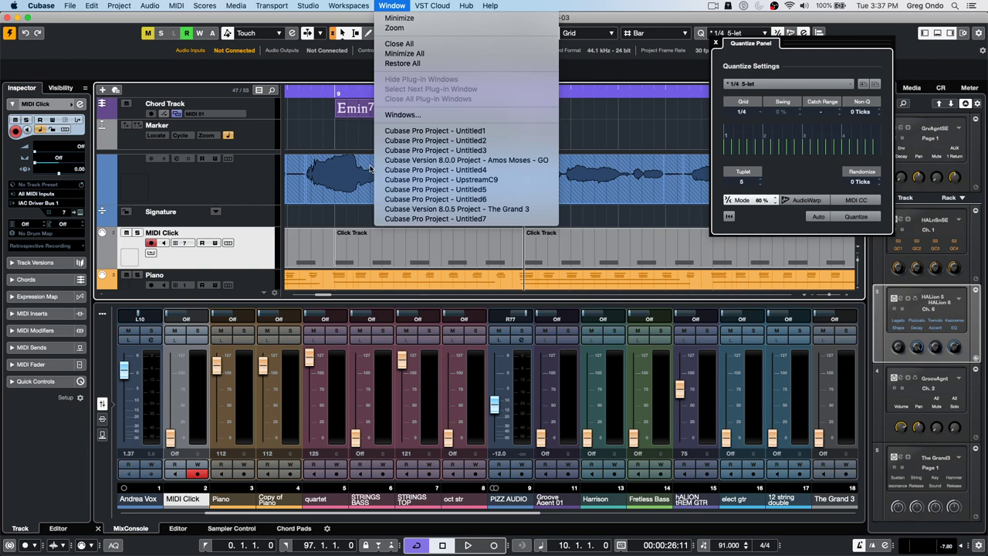
pyautogui.click(333, 219)
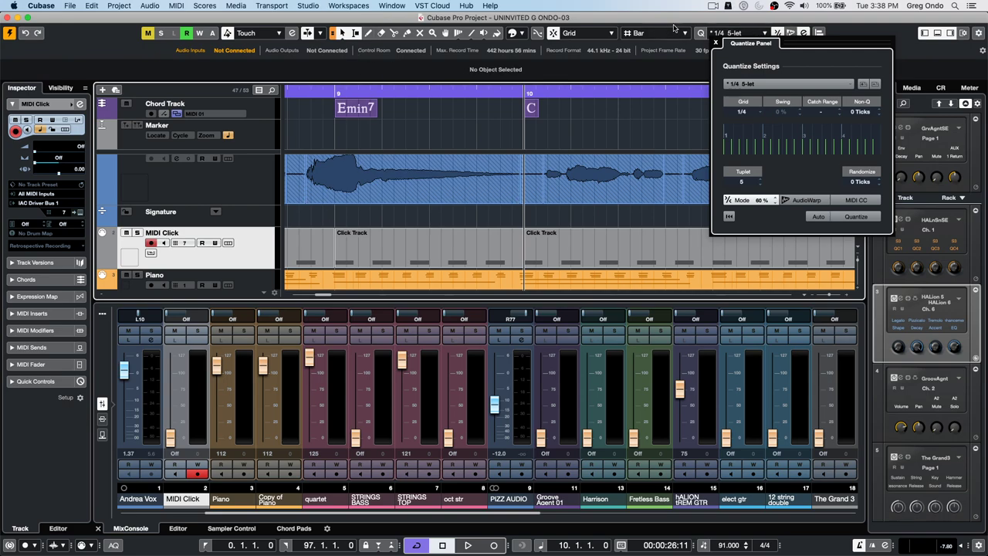
pyautogui.click(716, 43)
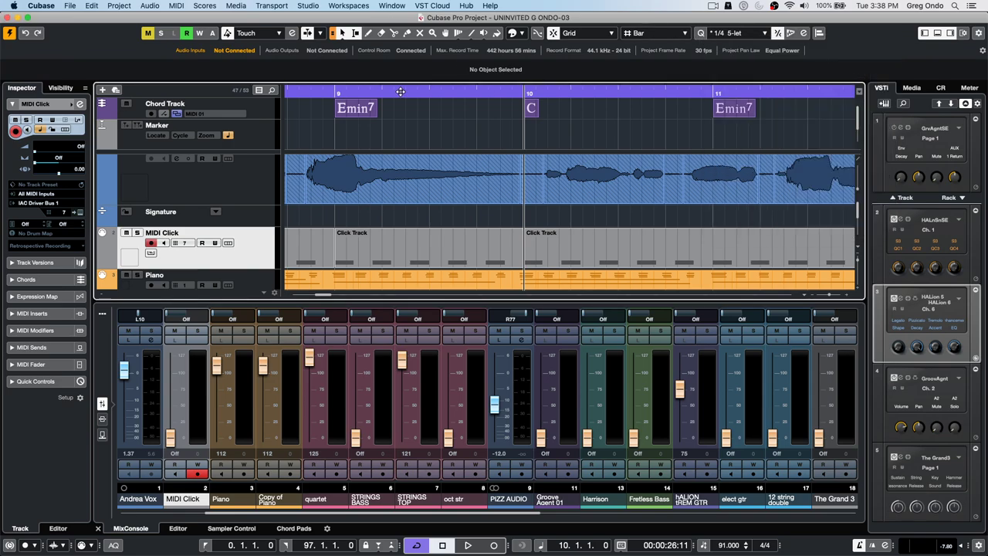
pyautogui.moveTo(329, 93); pyautogui.dragTo(334, 61)
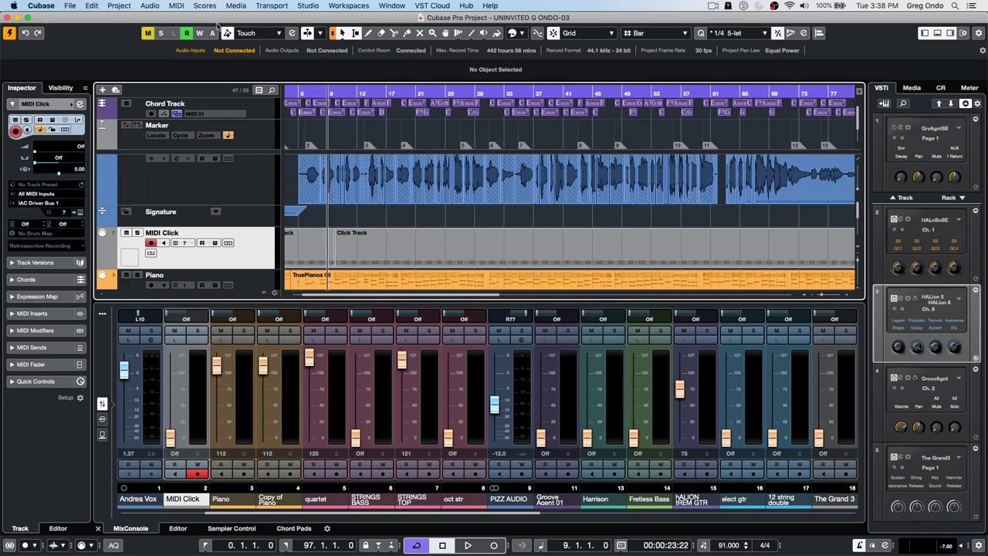
# - Start a new empty project via File > New Project and Create Empty
pyautogui.click(67, 7)
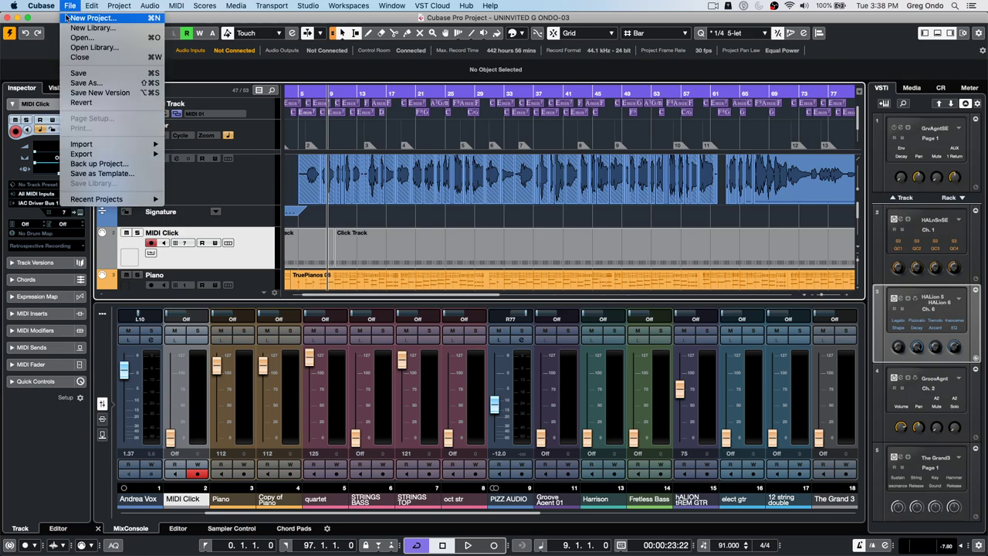
pyautogui.click(68, 18)
pyautogui.click(771, 416)
# - Confirm the new project's folder and add a Groove Agent SE instrument track
pyautogui.click(674, 311)
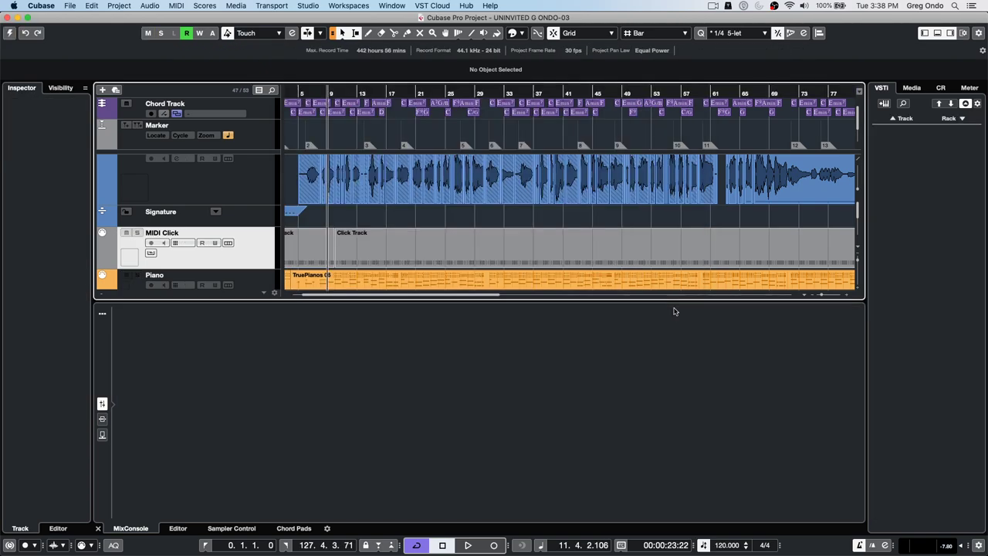
pyautogui.rightClick(176, 139)
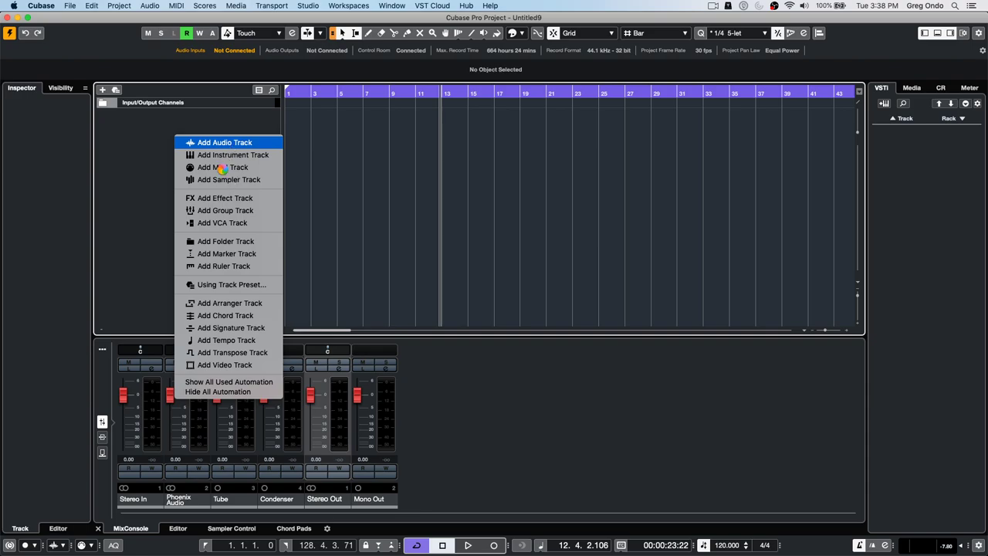
pyautogui.click(222, 168)
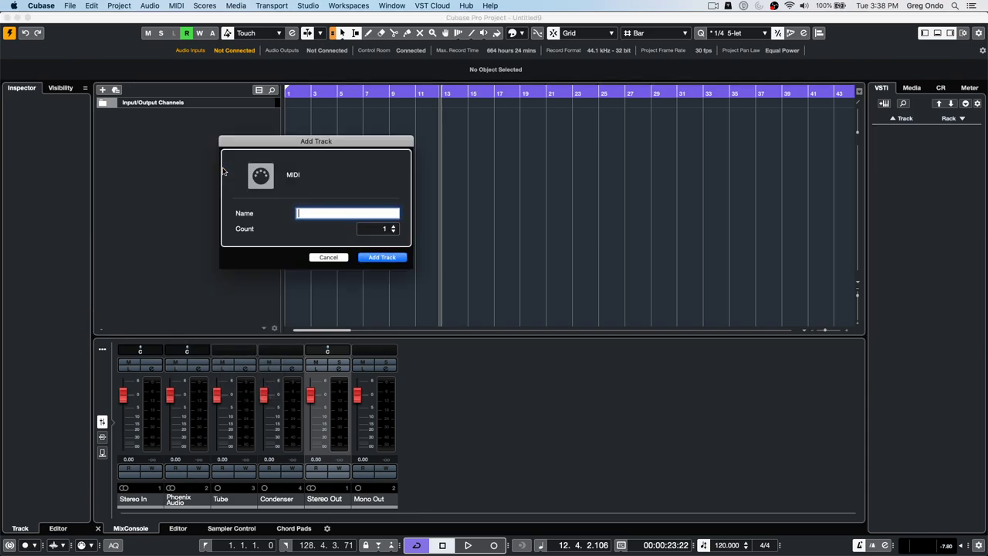
pyautogui.click(335, 258)
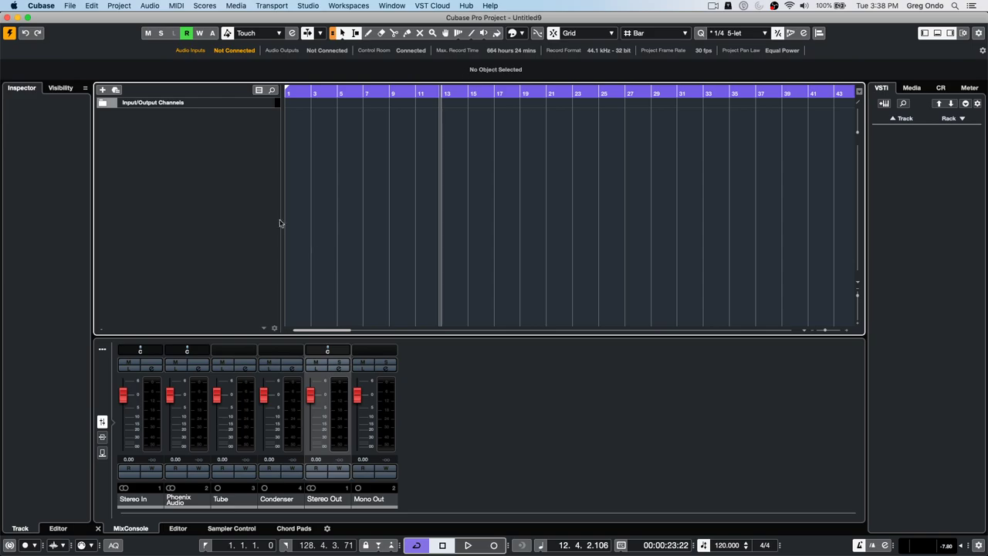
pyautogui.rightClick(150, 135)
pyautogui.click(195, 146)
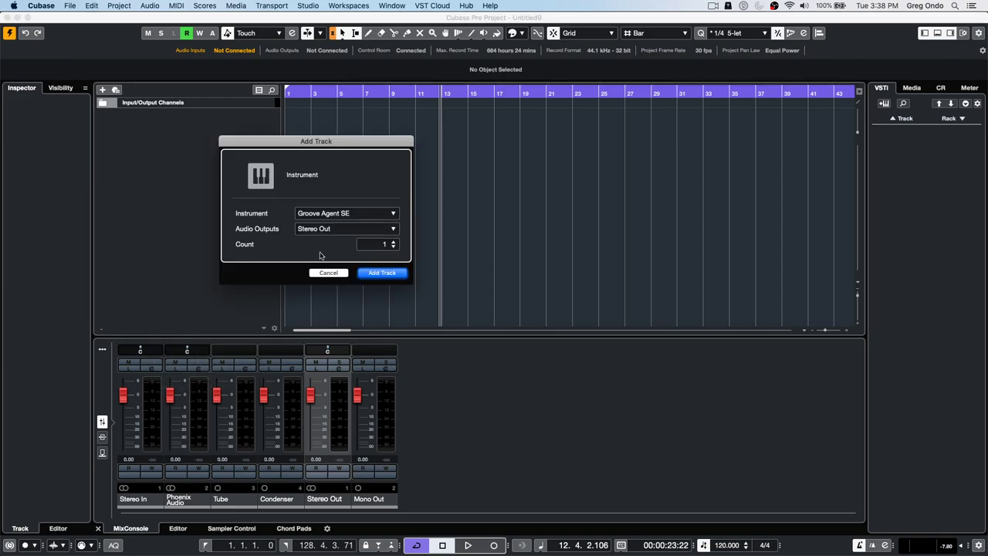
pyautogui.click(376, 275)
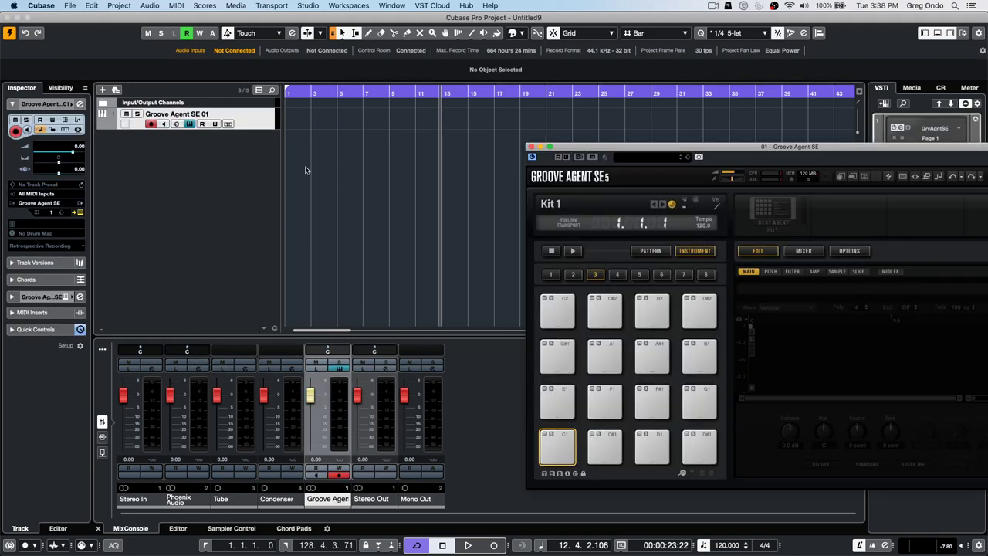
# - Add a Padshop instrument track chosen from the Synth category
pyautogui.rightClick(238, 142)
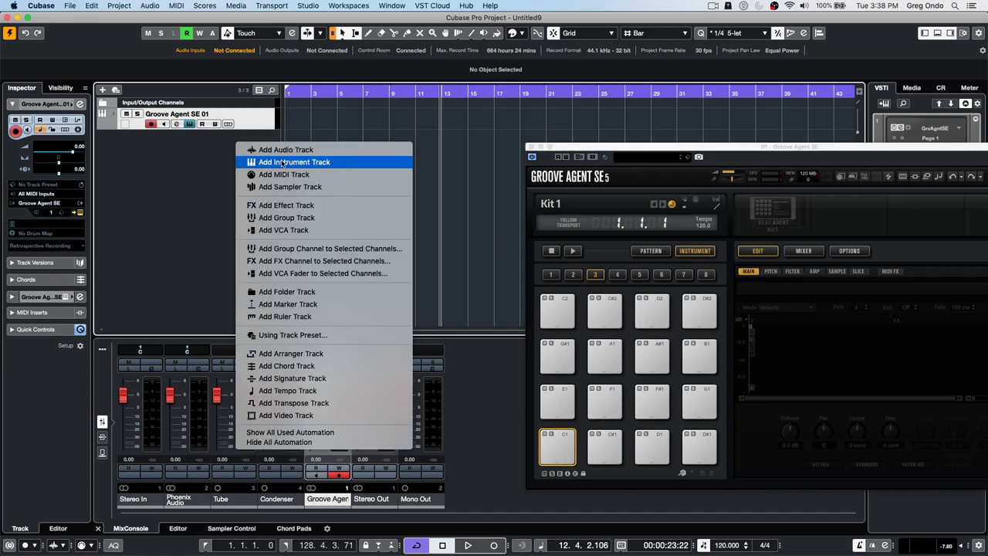
pyautogui.click(345, 163)
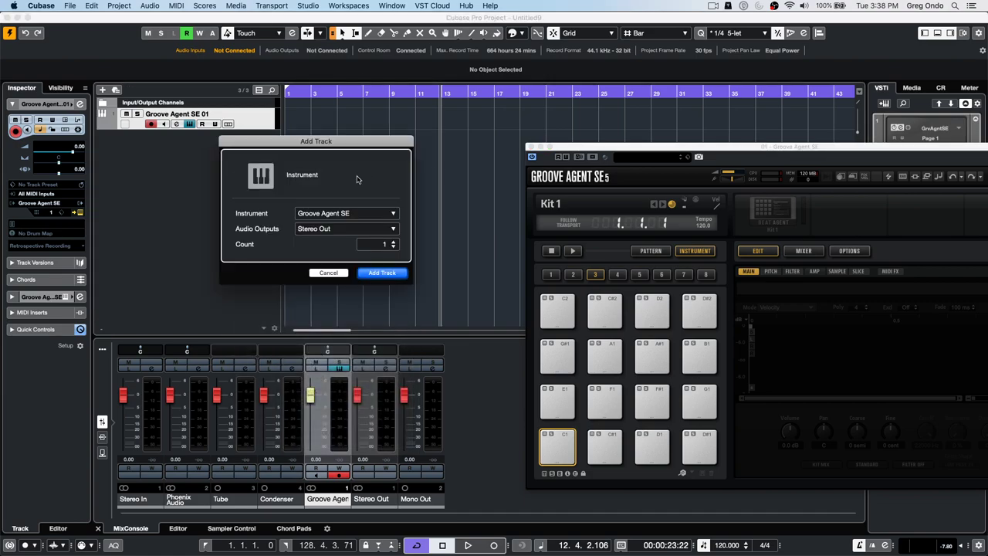
pyautogui.click(336, 214)
pyautogui.click(248, 294)
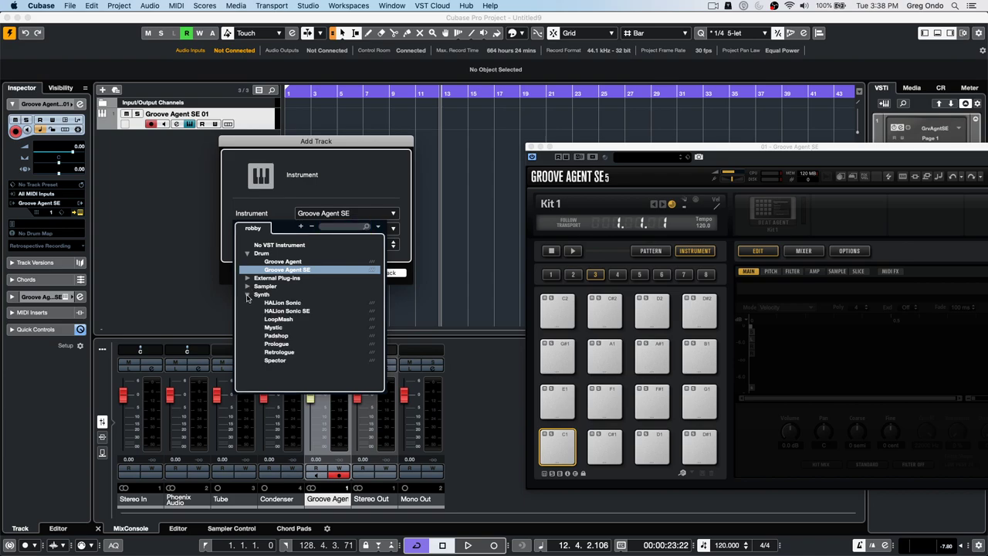
pyautogui.click(280, 336)
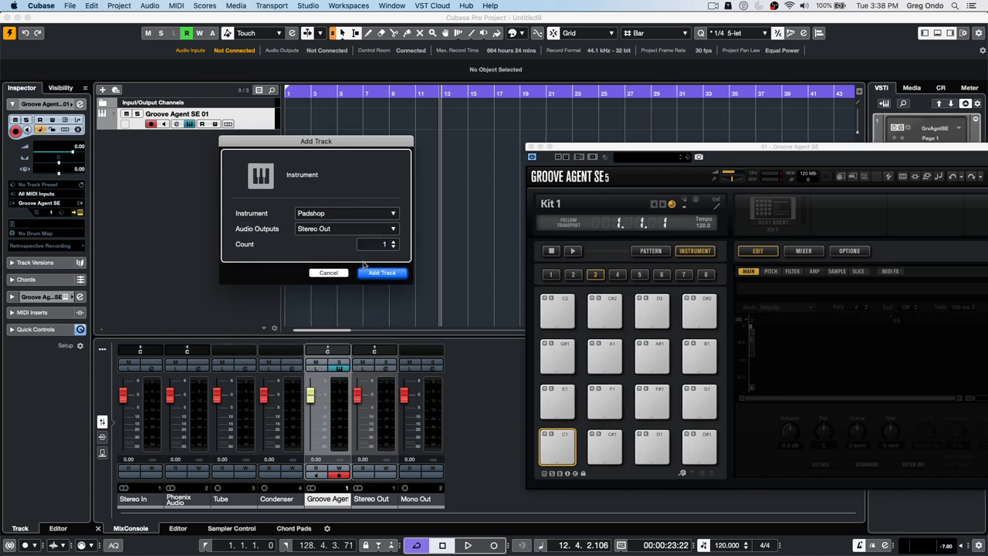
pyautogui.click(531, 147)
pyautogui.press('Return')
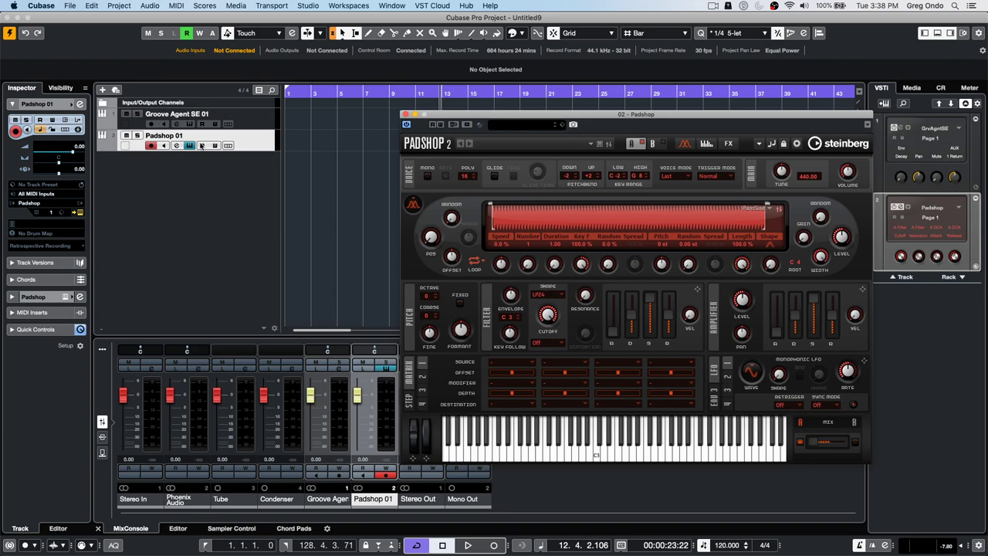
# - Set Padshop 01's Input Transformer to Local and add a filter row Type Is Equal Note
pyautogui.click(78, 122)
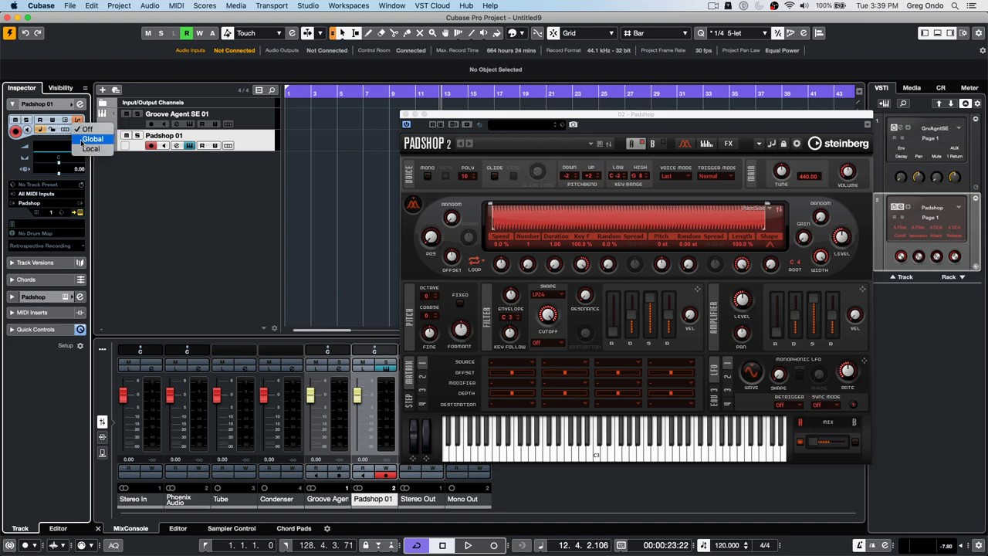
pyautogui.click(85, 149)
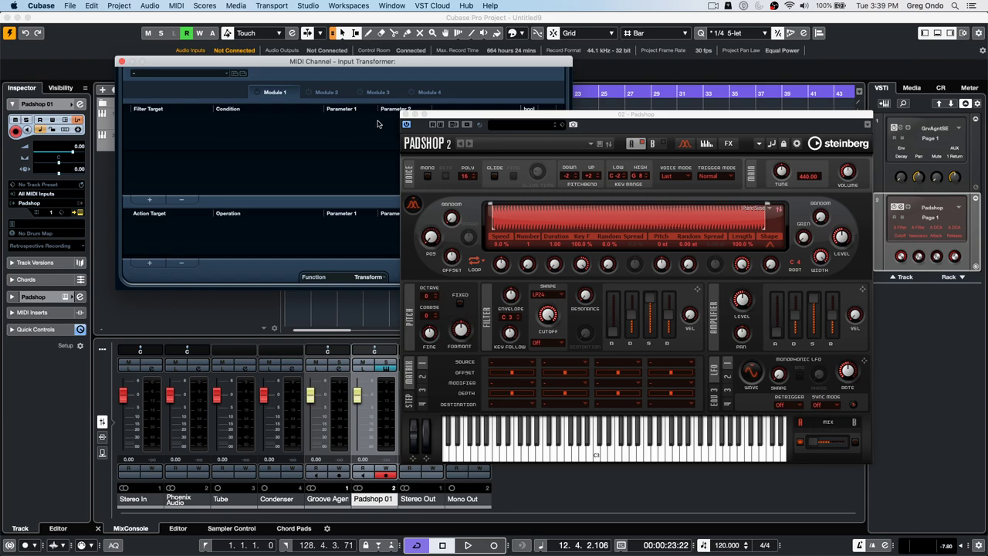
pyautogui.moveTo(454, 114); pyautogui.dragTo(646, 150)
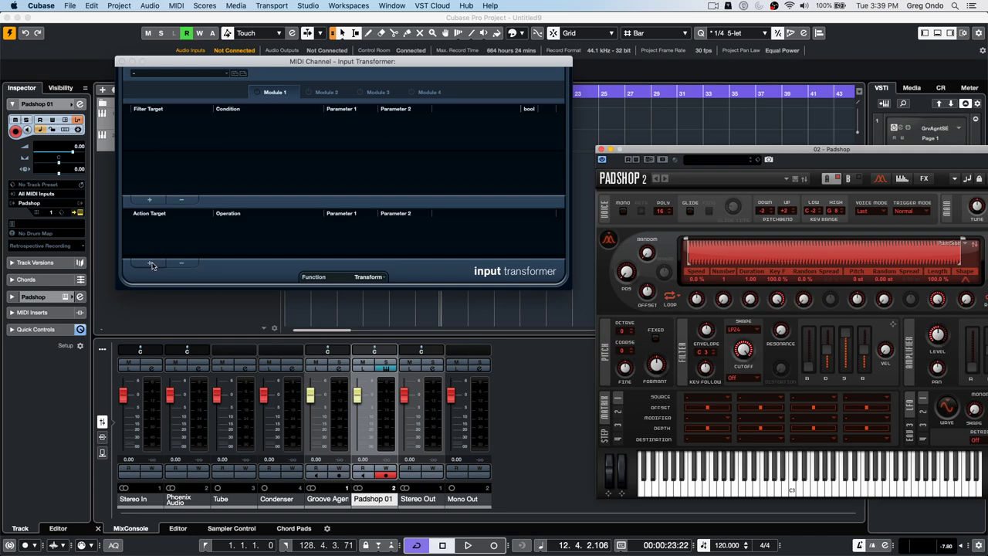
pyautogui.click(373, 277)
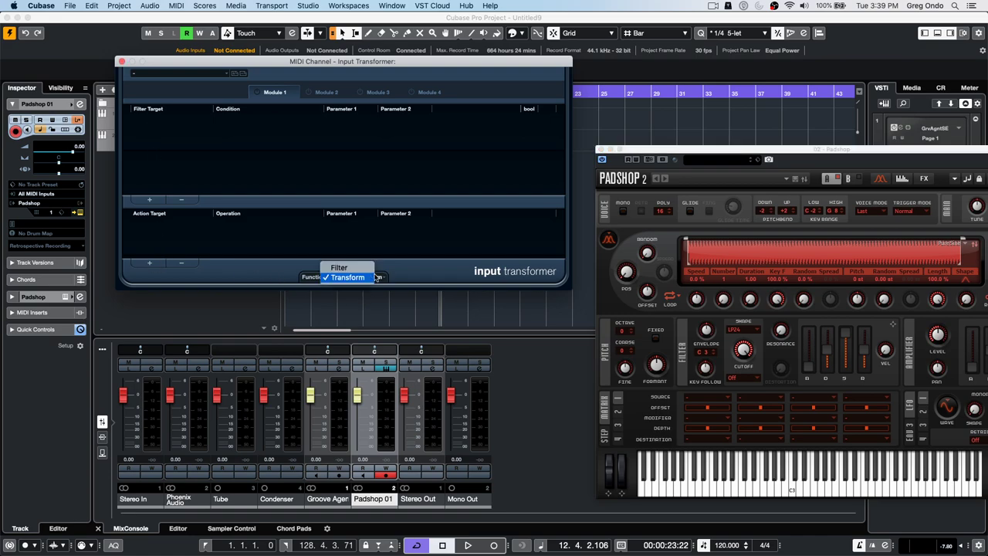
pyautogui.click(359, 278)
pyautogui.click(149, 199)
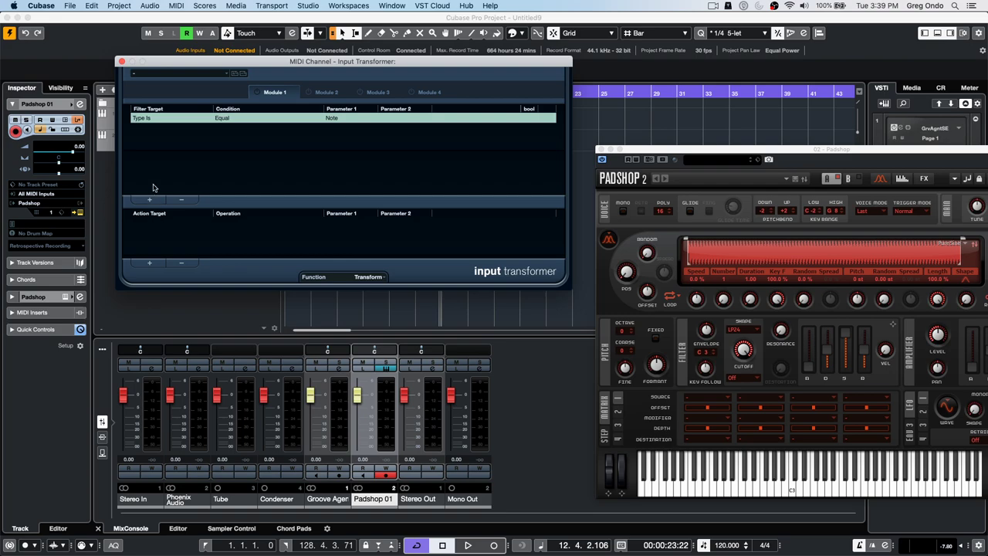
# - Try a transform action setting Value 2 to a fixed value, then remove the action
pyautogui.click(149, 263)
pyautogui.click(154, 223)
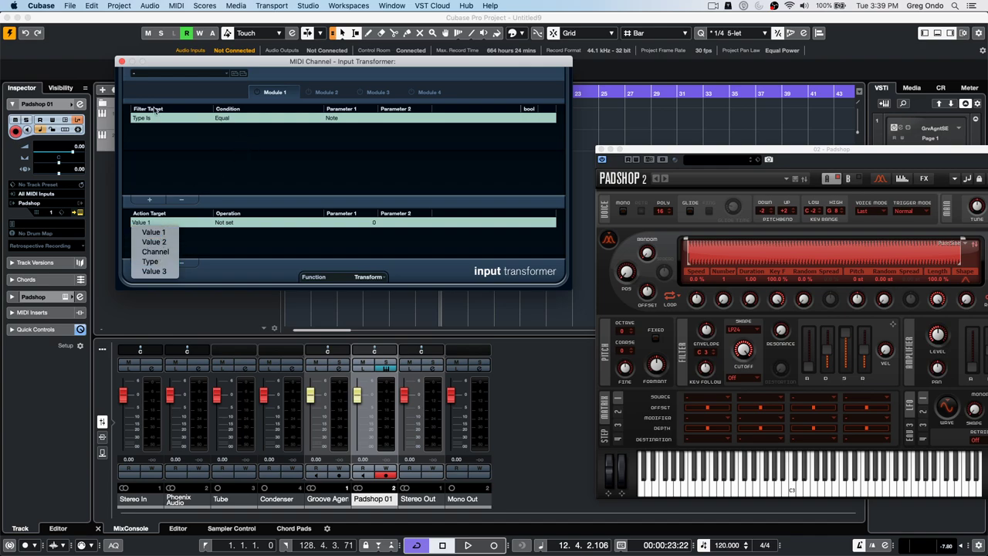
pyautogui.click(154, 242)
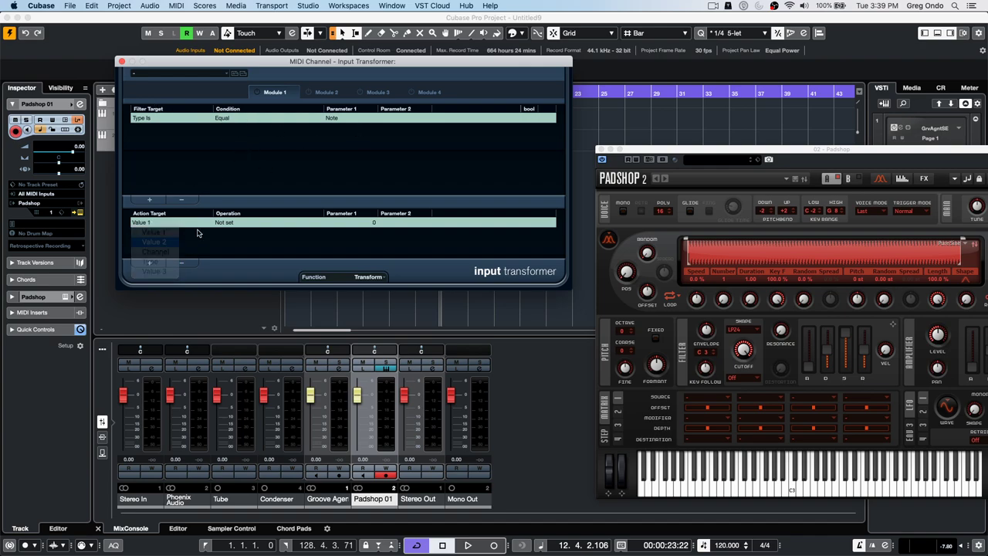
pyautogui.click(225, 222)
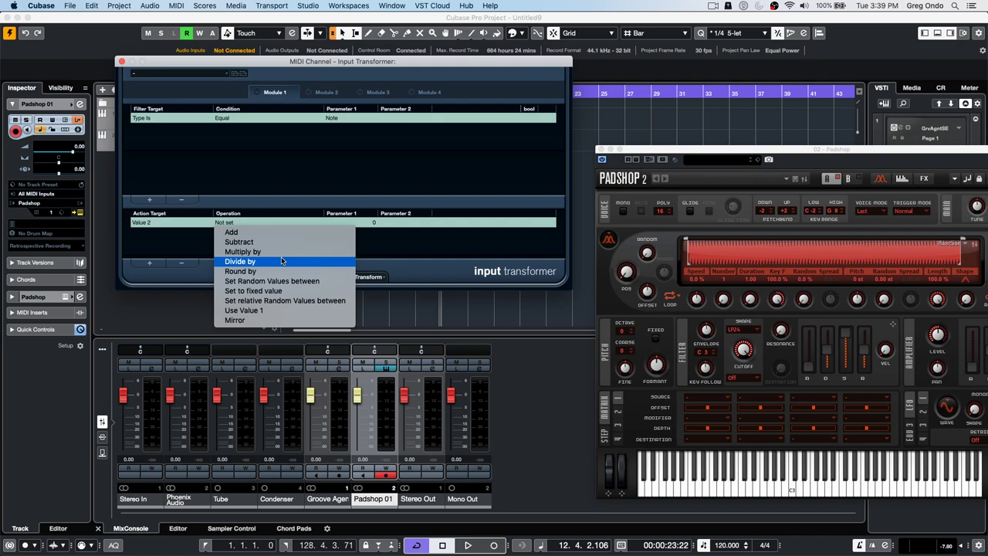
pyautogui.click(156, 225)
pyautogui.click(156, 223)
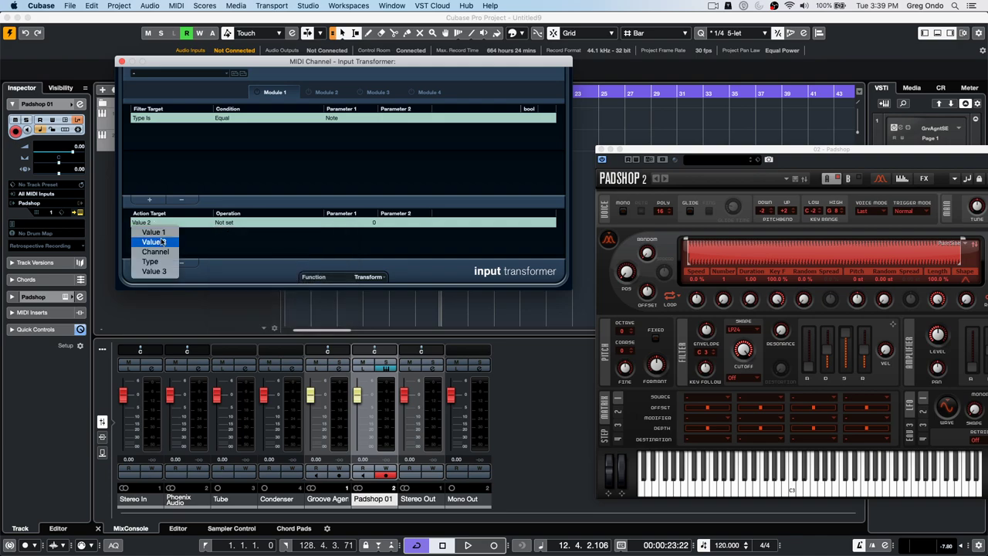
pyautogui.click(228, 232)
pyautogui.click(238, 224)
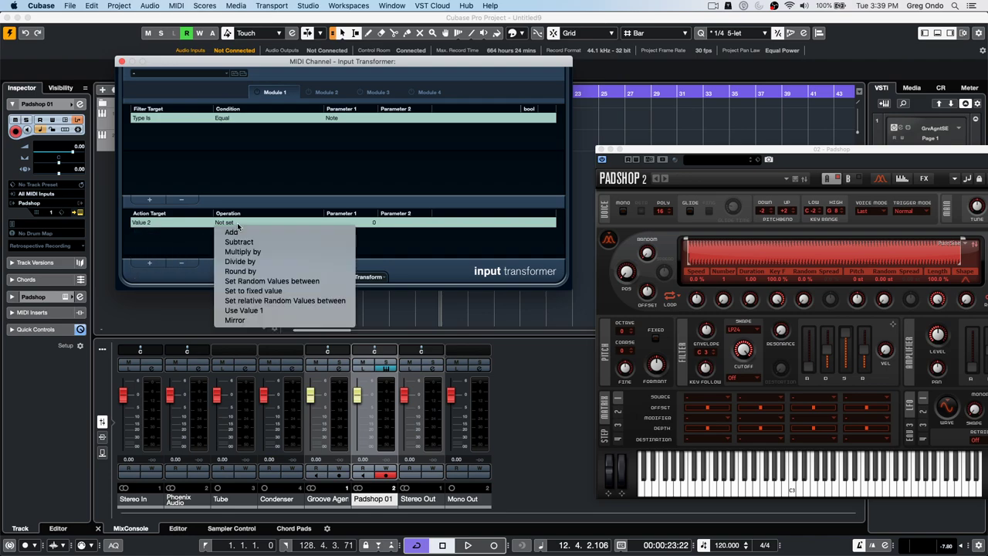
pyautogui.click(254, 290)
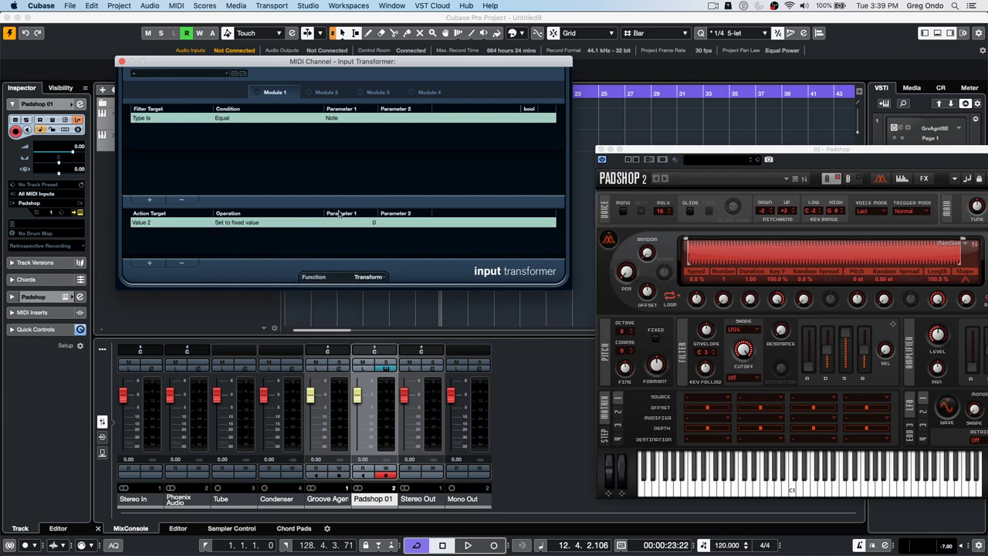
pyautogui.click(252, 224)
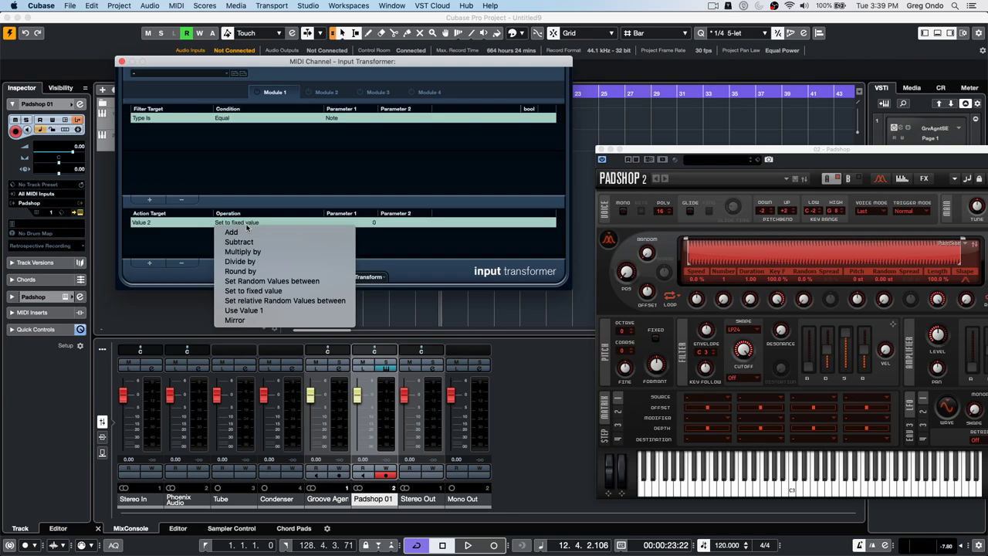
pyautogui.click(180, 249)
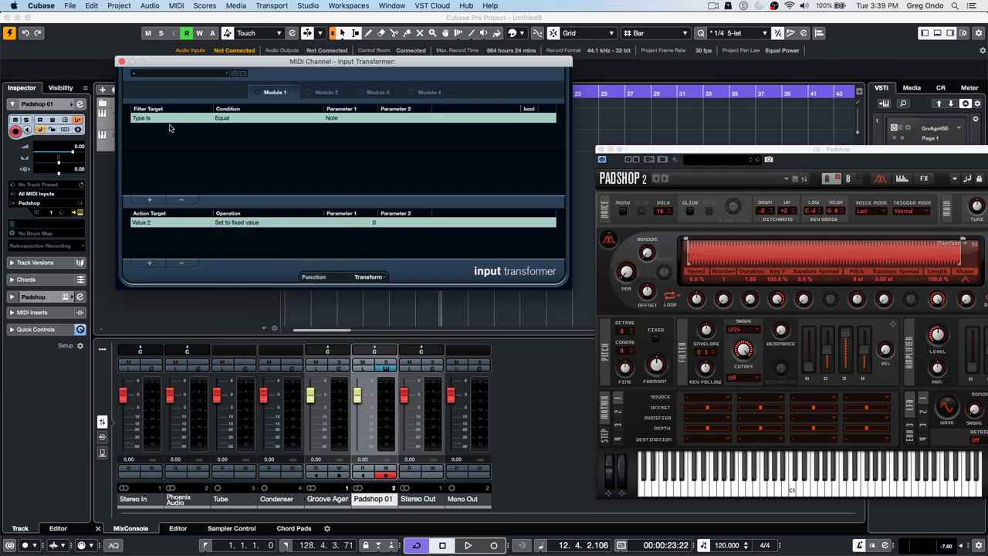
pyautogui.click(181, 263)
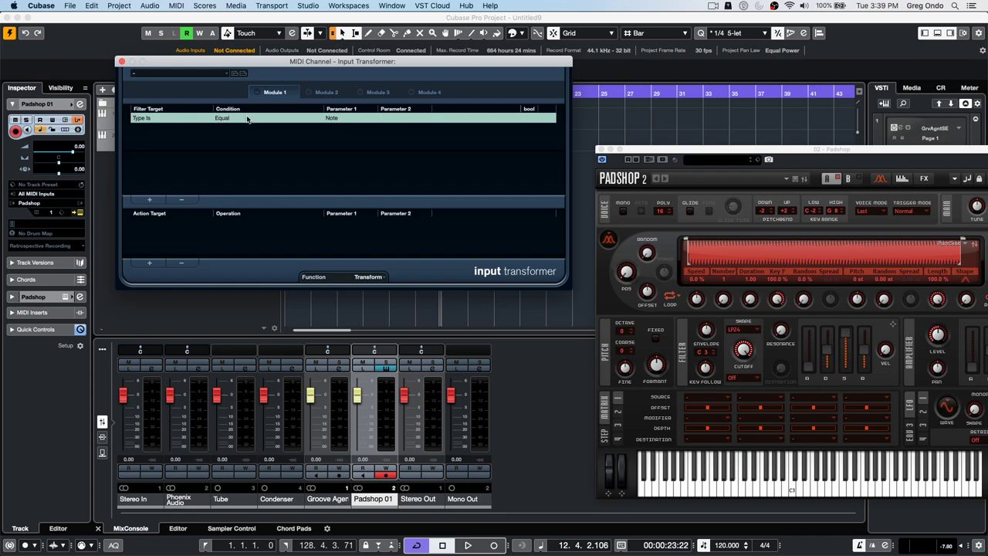
# - Add a second filter row and try Pitch conditions Inside Range and note name
pyautogui.click(149, 200)
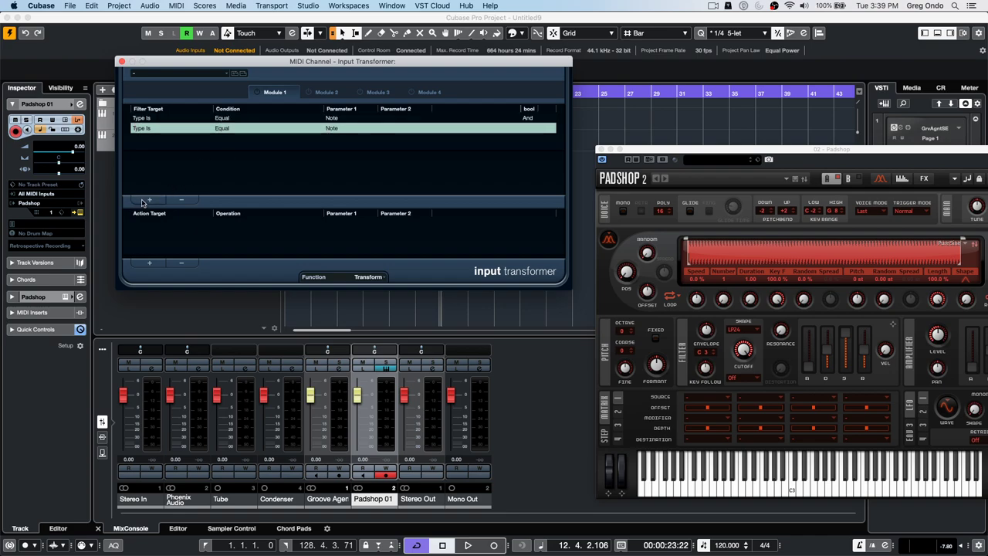
pyautogui.click(153, 130)
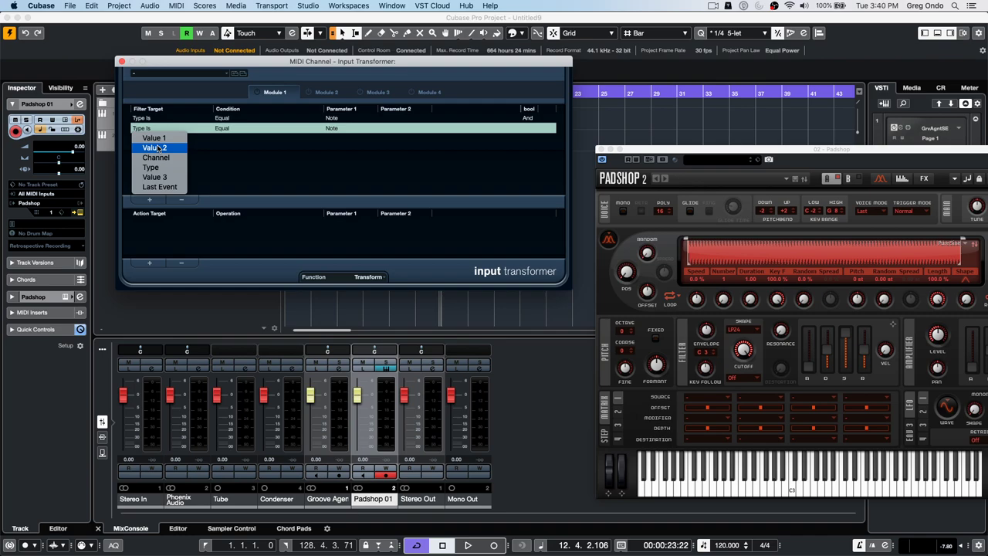
pyautogui.click(157, 148)
pyautogui.click(222, 128)
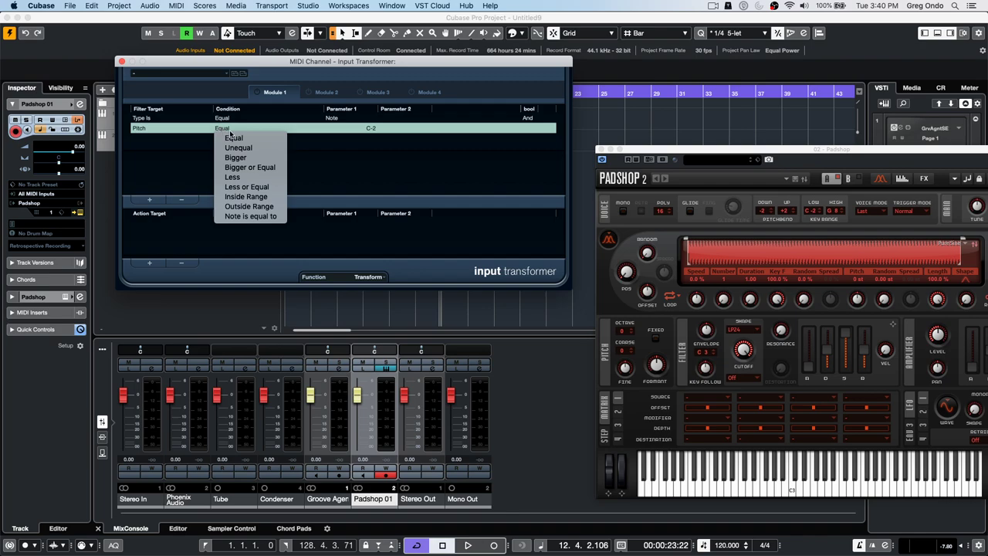
pyautogui.click(269, 199)
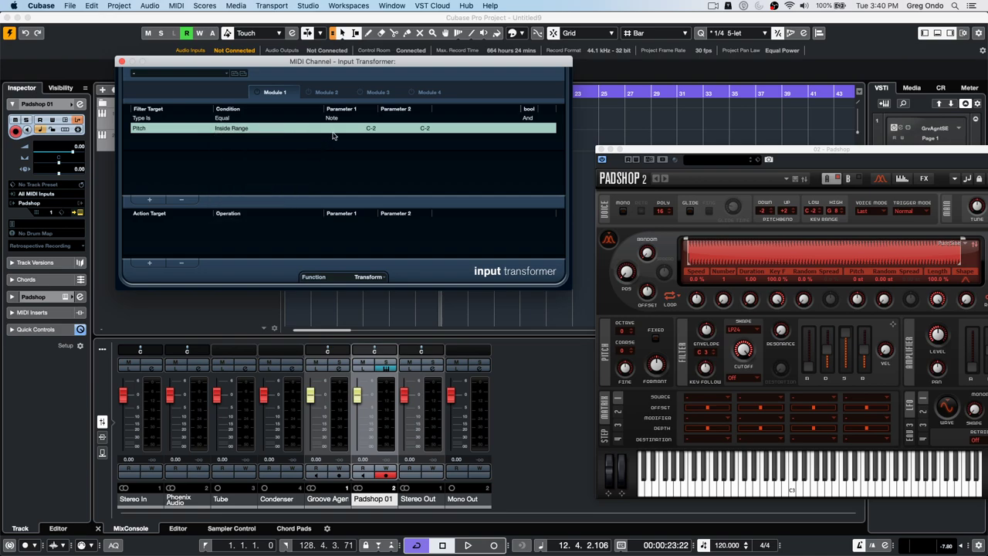
pyautogui.click(348, 120)
pyautogui.click(236, 129)
pyautogui.click(235, 129)
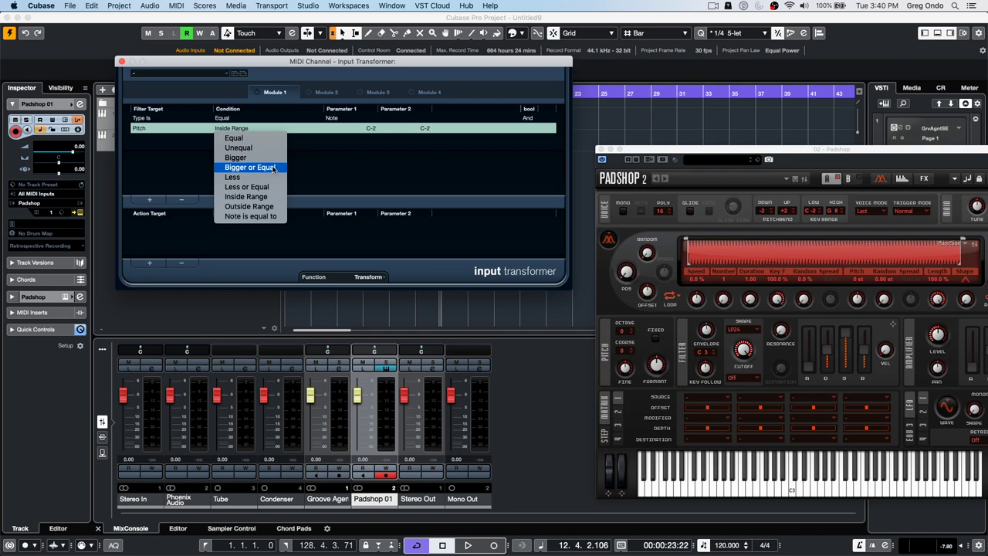
pyautogui.click(278, 218)
pyautogui.click(323, 131)
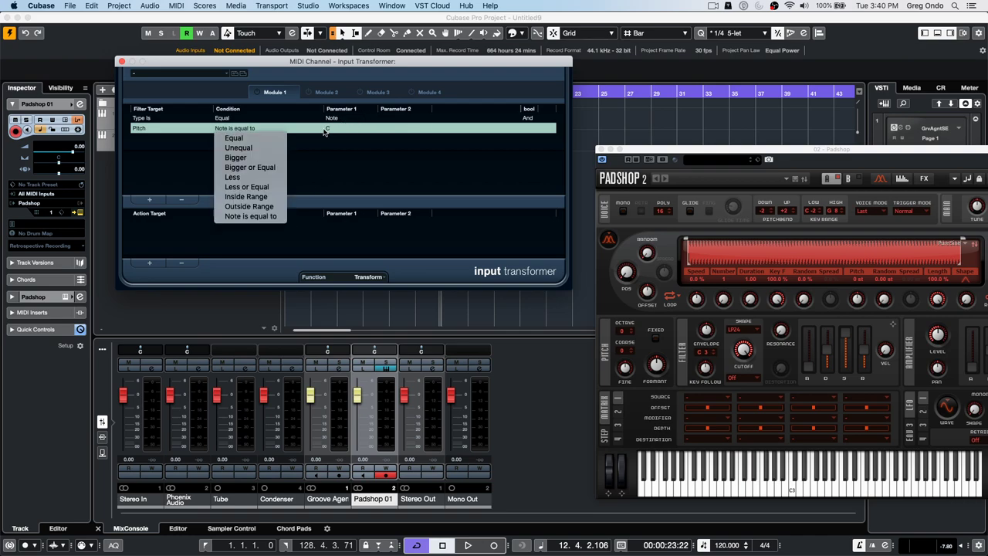
pyautogui.click(322, 156)
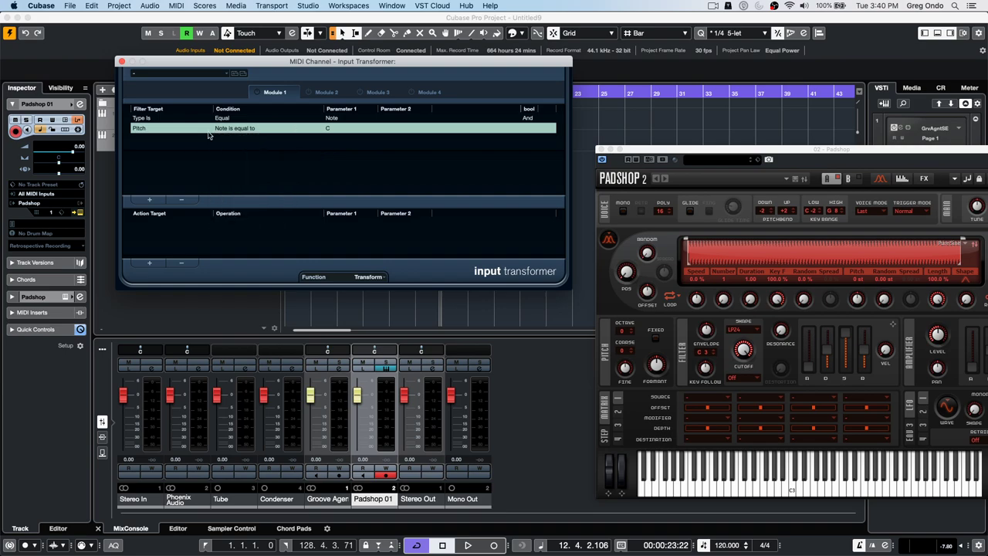
# - Set the second filter row to Velocity Inside Range and close the Input Transformer
pyautogui.click(141, 129)
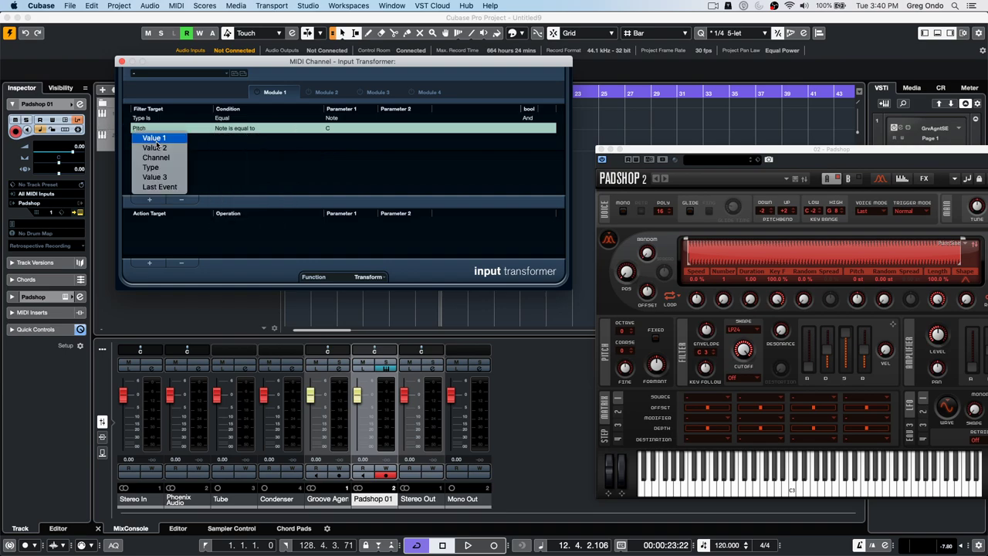
pyautogui.click(158, 146)
pyautogui.click(231, 130)
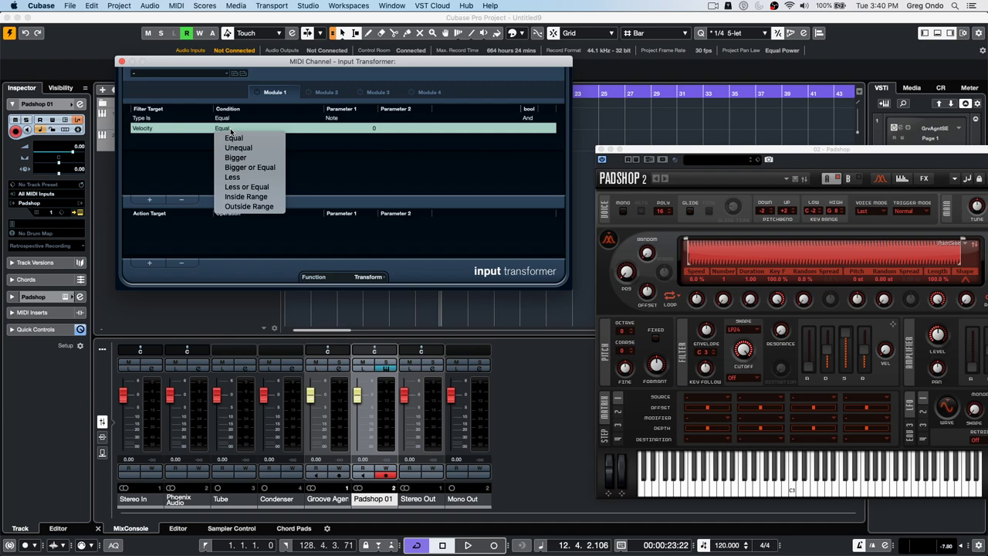
pyautogui.click(245, 196)
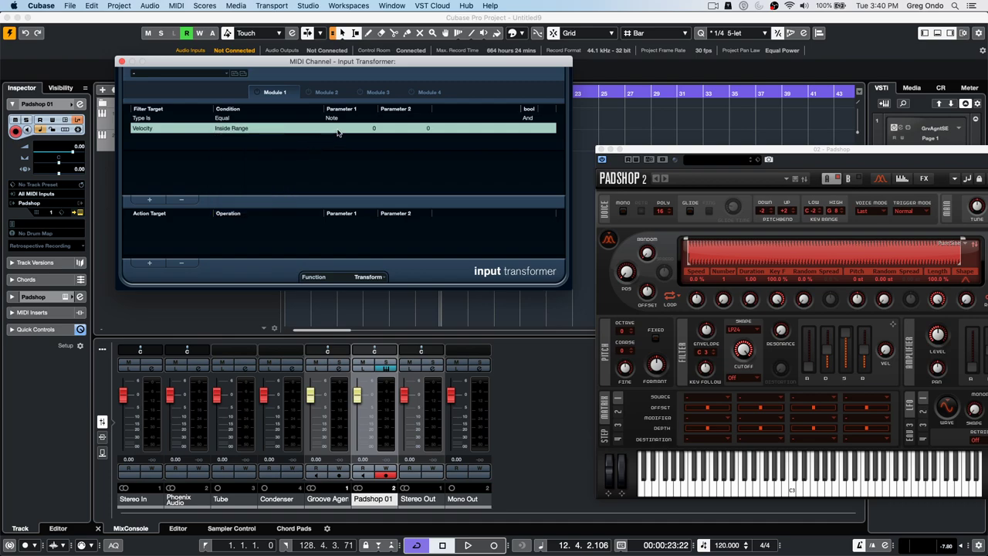
pyautogui.click(230, 129)
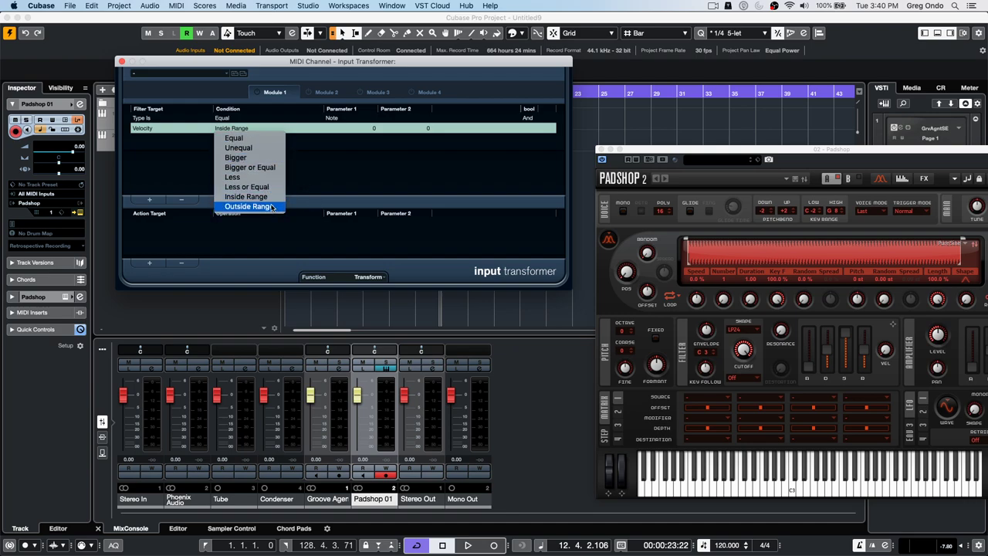
pyautogui.click(122, 62)
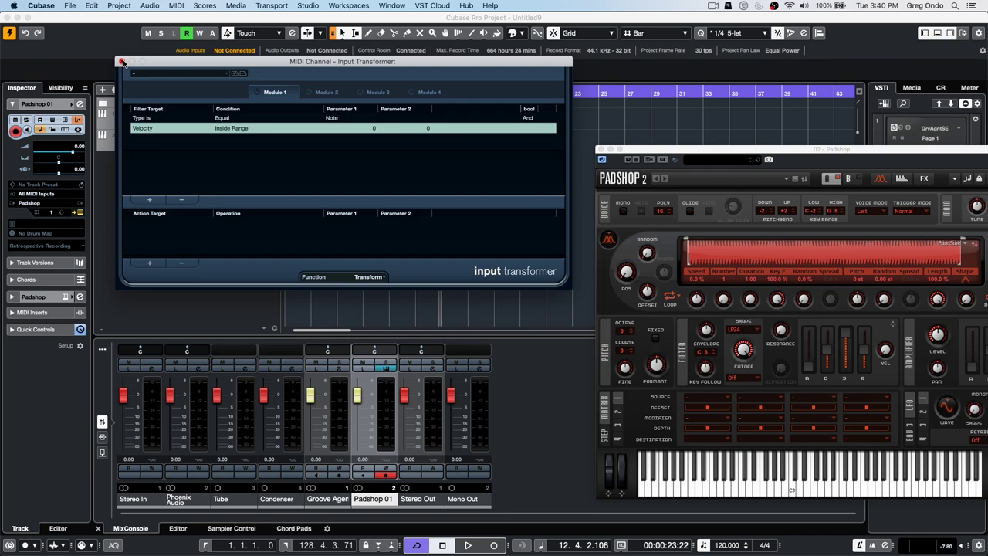
pyautogui.click(122, 62)
# - Add a chord track below Padshop 01 with a chord event at bar 1
pyautogui.rightClick(293, 116)
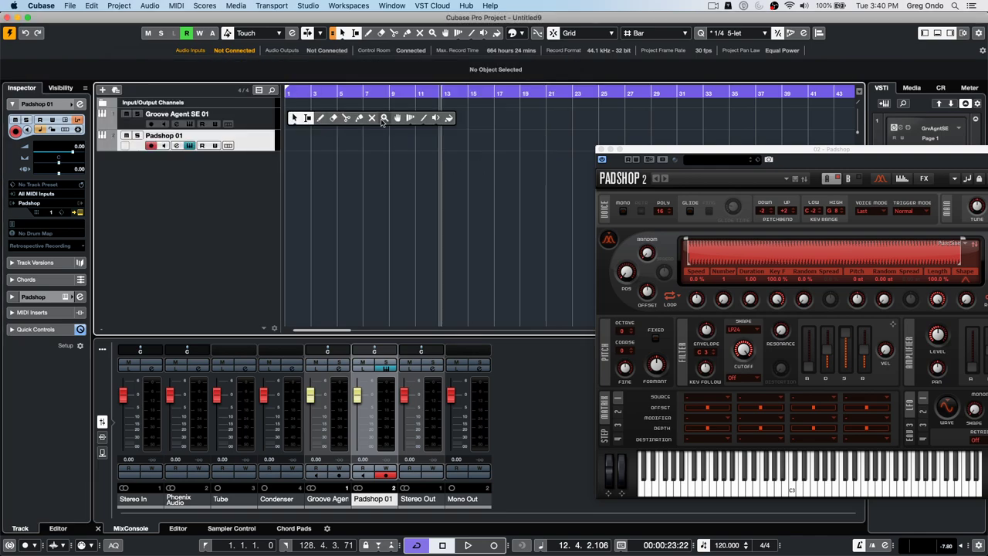
pyautogui.click(249, 170)
pyautogui.rightClick(251, 172)
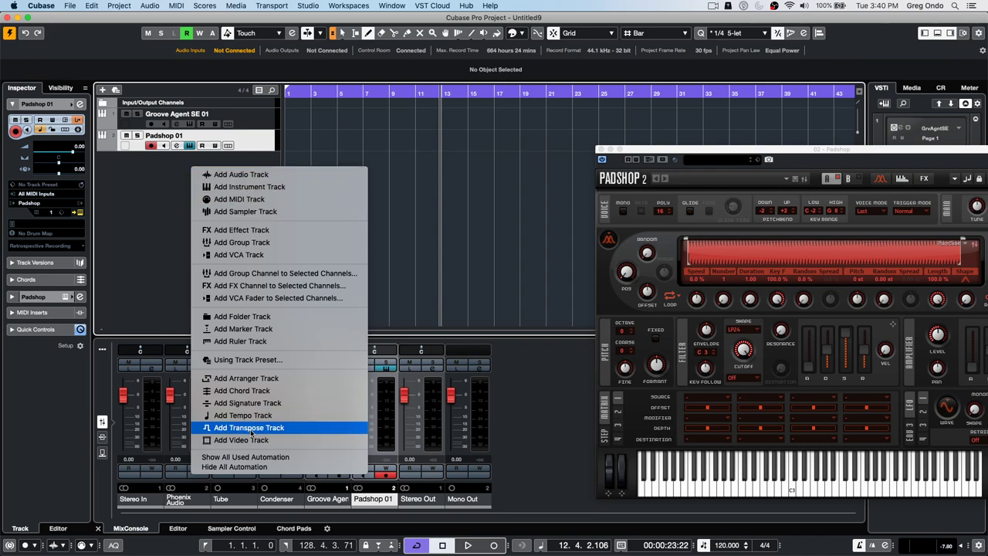
pyautogui.click(270, 392)
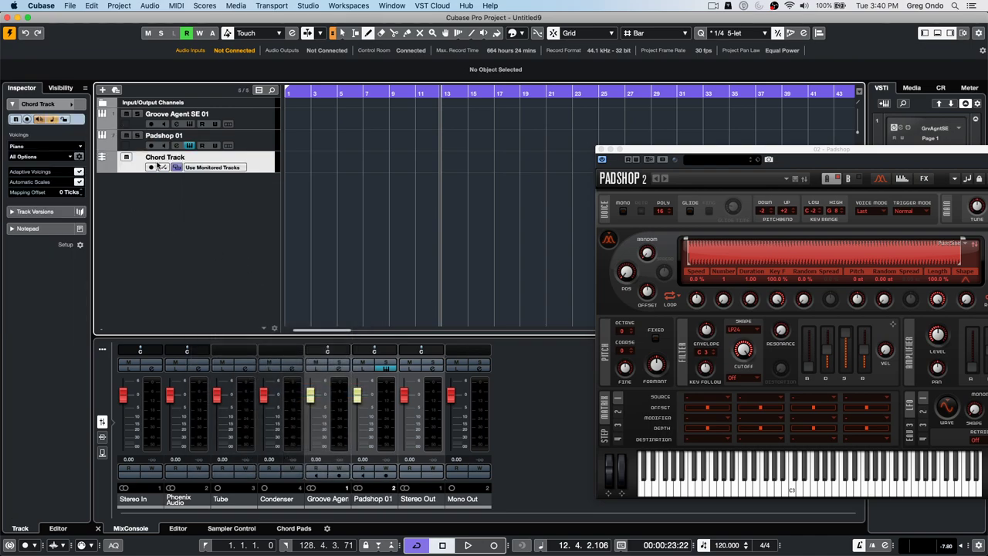
pyautogui.press('Home')
pyautogui.click(289, 164)
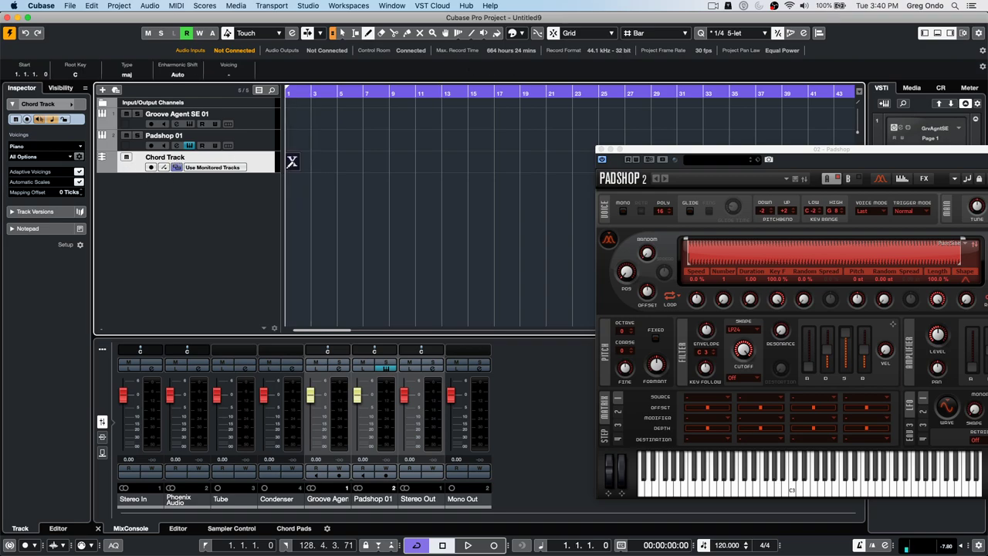
pyautogui.press('1')
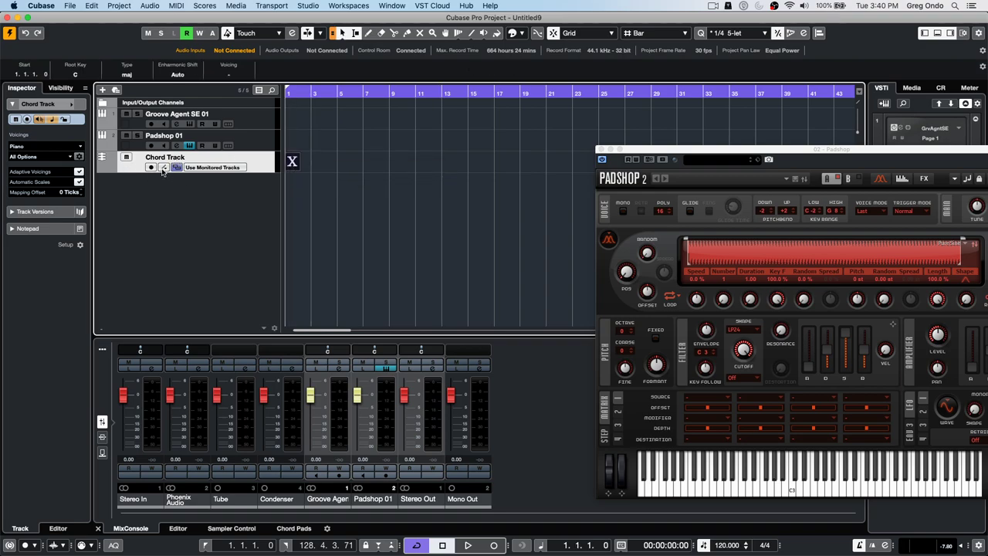
# - Show the chord track's C Major scale lane and make the track taller
pyautogui.click(162, 168)
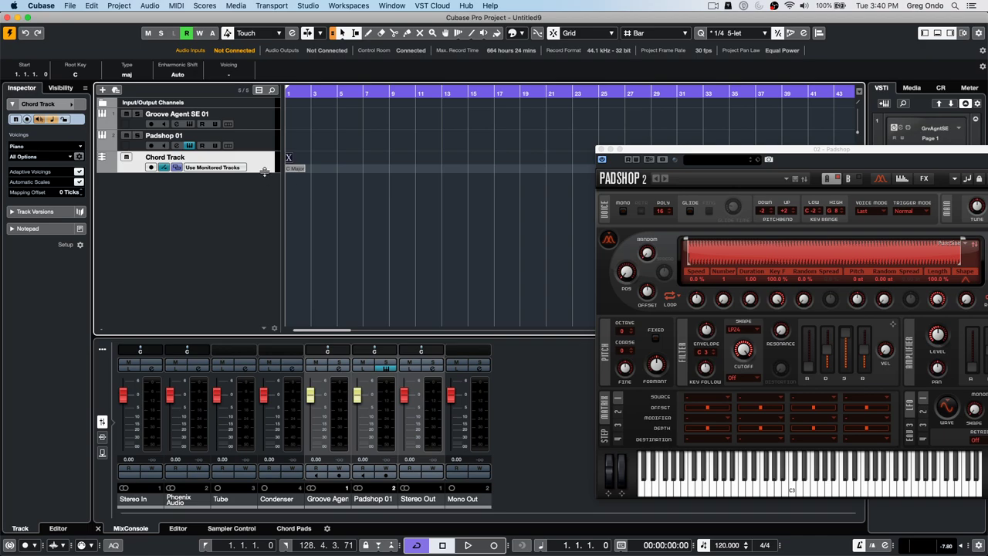
pyautogui.moveTo(265, 173); pyautogui.dragTo(256, 204)
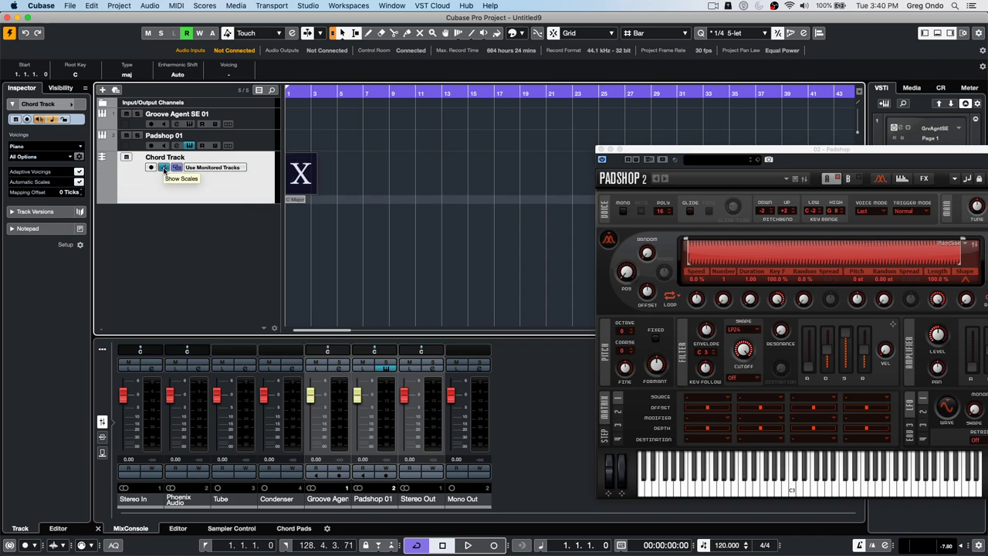
pyautogui.click(164, 169)
pyautogui.click(164, 169)
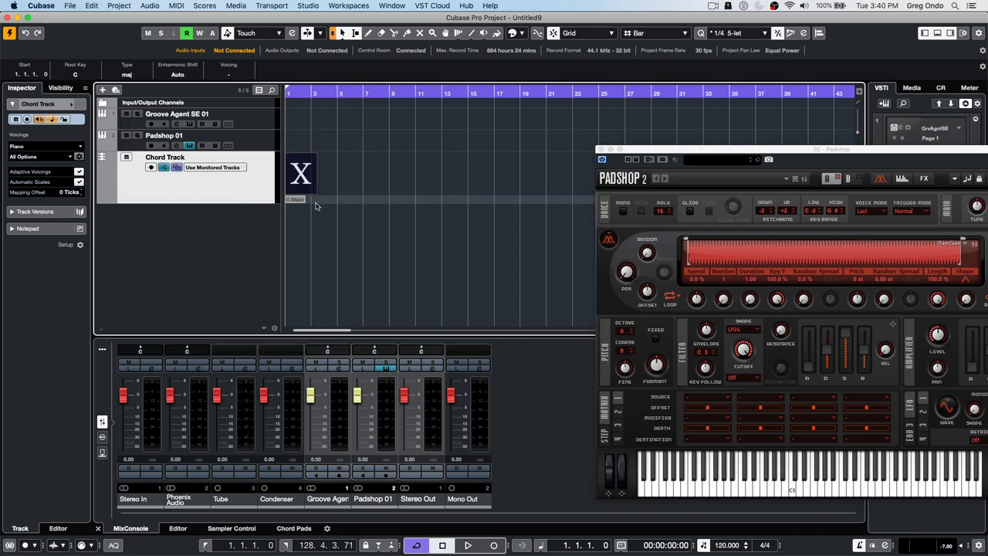
pyautogui.doubleClick(298, 201)
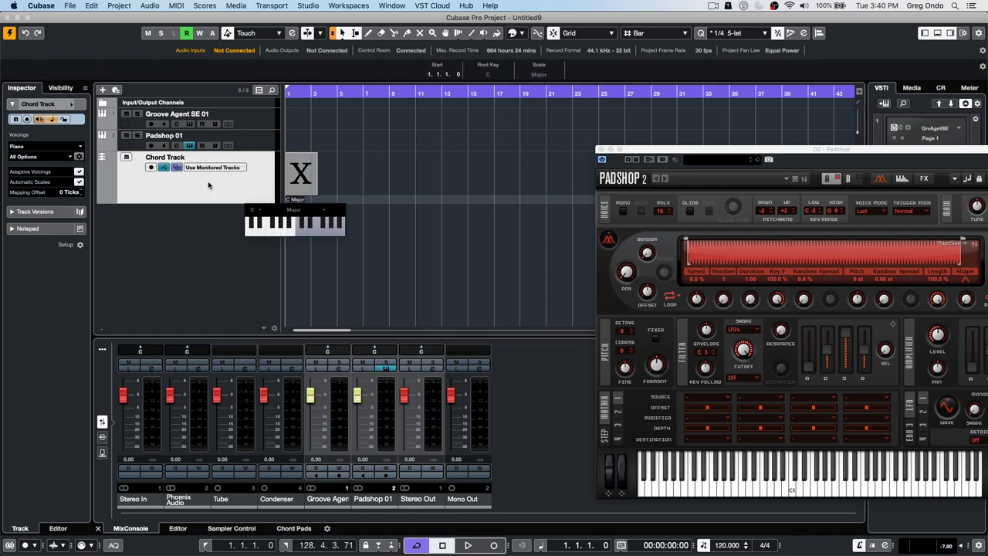
pyautogui.click(356, 200)
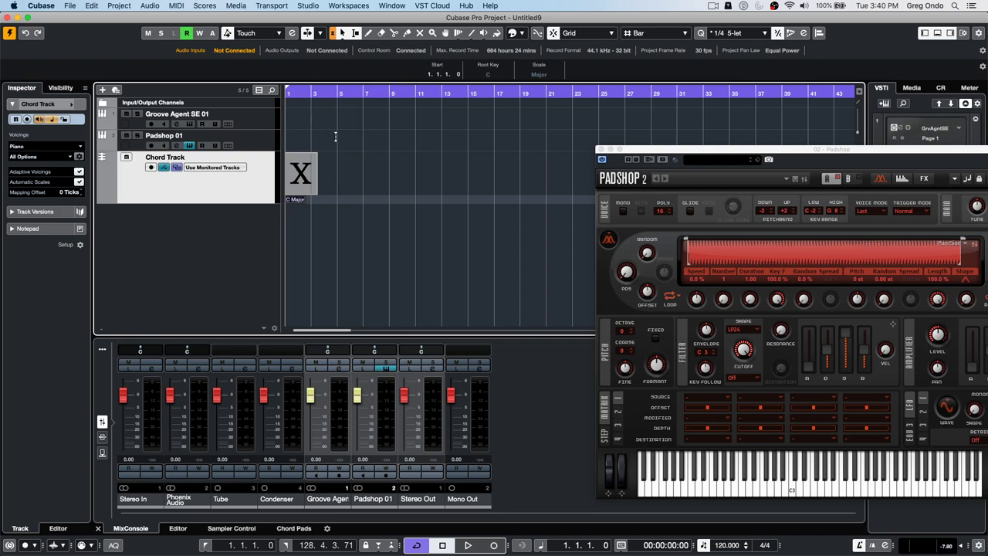
# - Draw an empty Padshop 01 part from bar 3 to bar 14 with the Draw tool
pyautogui.rightClick(323, 141)
pyautogui.click(348, 139)
pyautogui.moveTo(312, 141); pyautogui.dragTo(457, 141)
# - Open the Padshop 01 part in the Key Editor with notes coloured by Chord Track
pyautogui.doubleClick(384, 145)
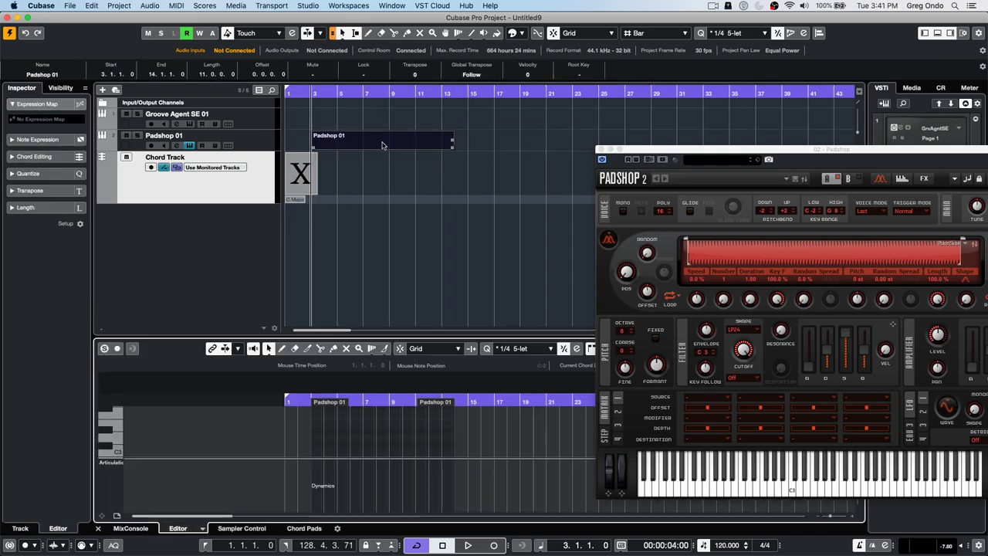
pyautogui.click(601, 150)
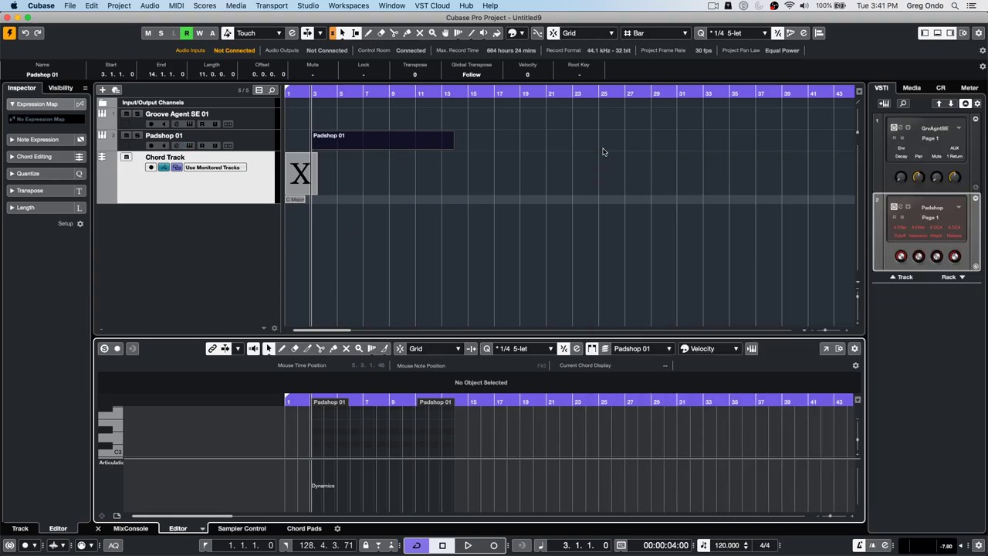
pyautogui.click(714, 349)
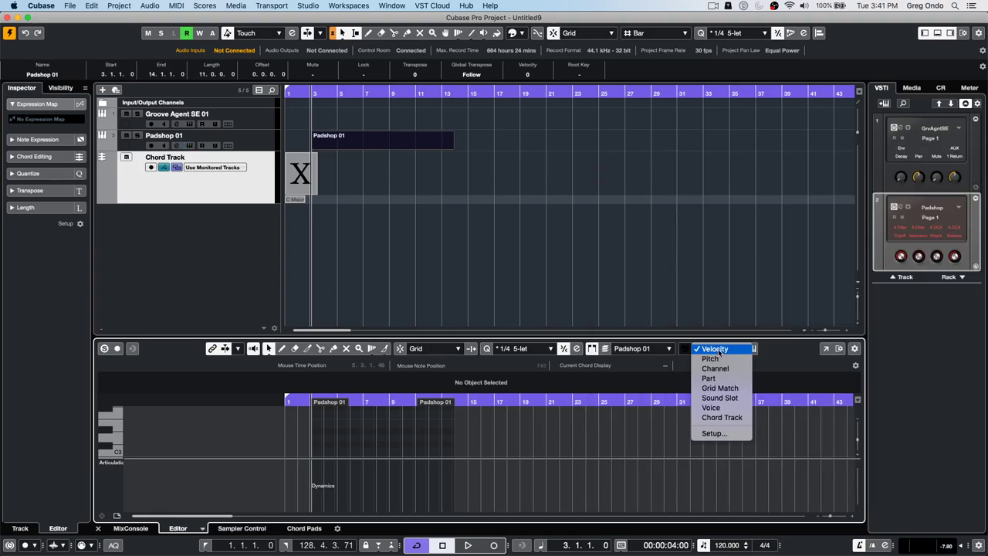
pyautogui.click(722, 418)
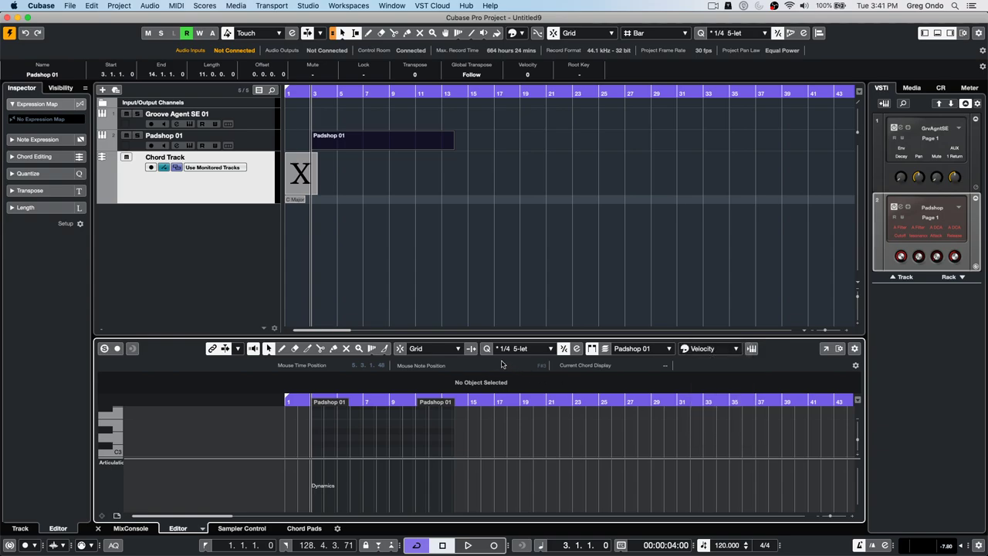
pyautogui.moveTo(451, 341); pyautogui.dragTo(450, 239)
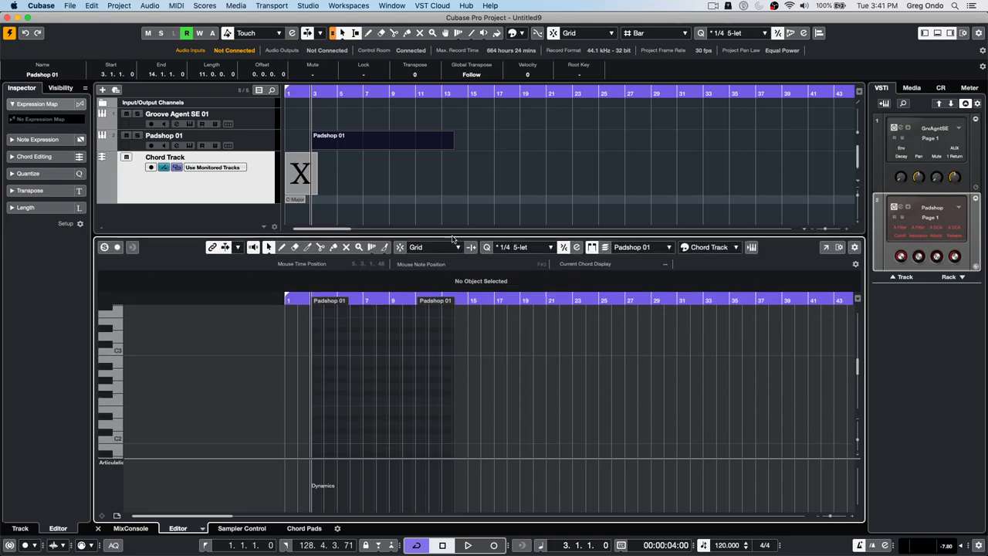
# - Paint a rising note run from C#2 to D3 with the Line tool in Paint mode
pyautogui.rightClick(305, 390)
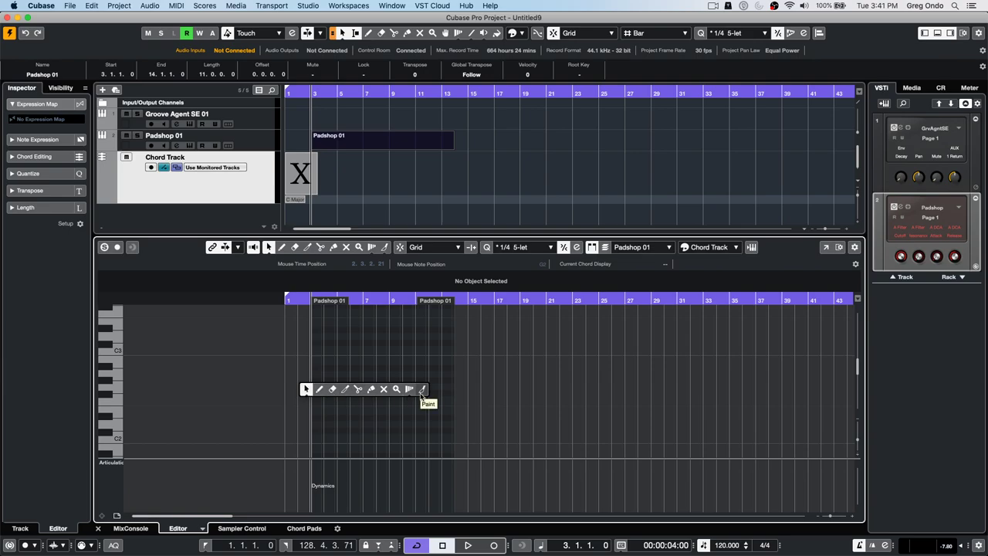
pyautogui.click(421, 389)
pyautogui.click(383, 248)
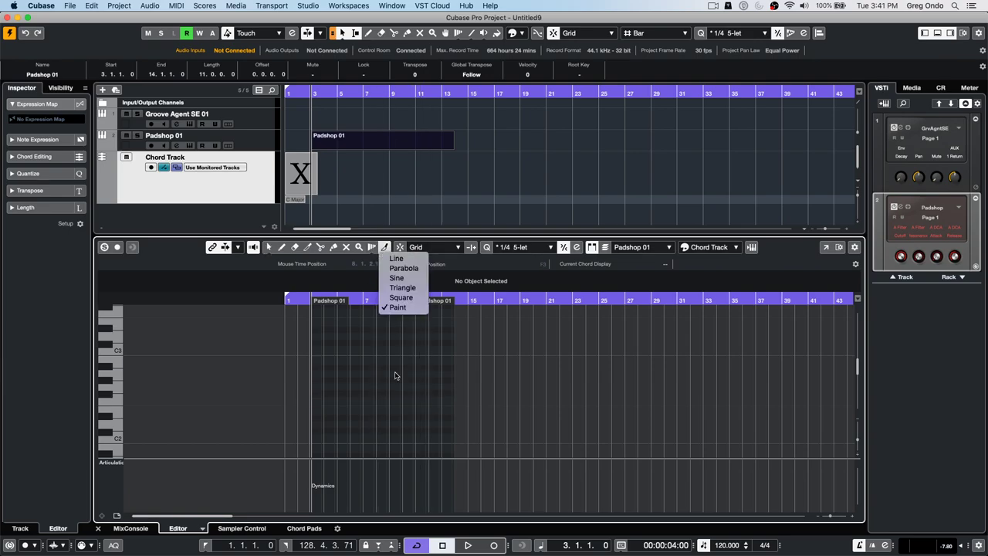
pyautogui.click(316, 417)
pyautogui.moveTo(319, 430); pyautogui.dragTo(402, 336)
pyautogui.moveTo(307, 300); pyautogui.dragTo(306, 316)
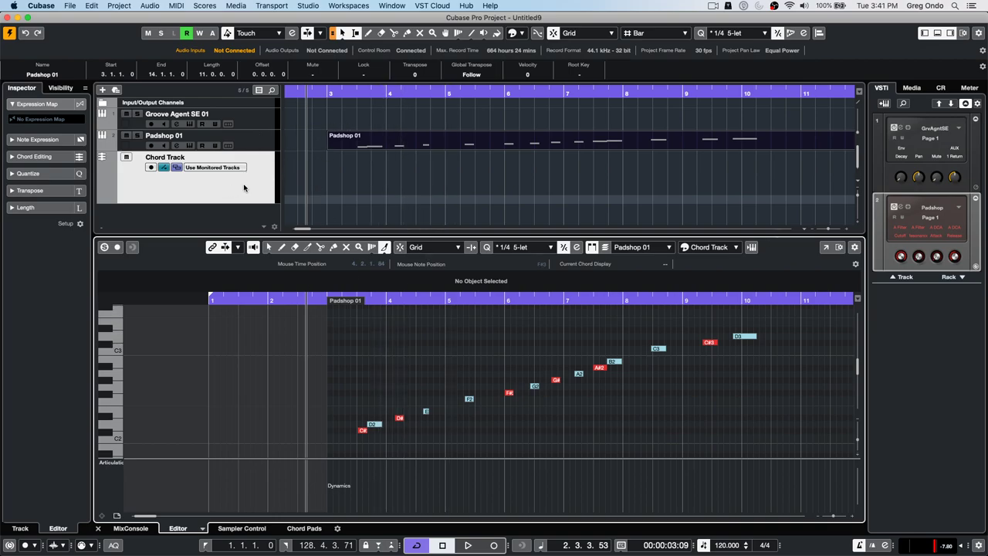
# - Place the project cursor in bar 5 of the Padshop 01 part, keeping Chord Track note colours
pyautogui.click(161, 169)
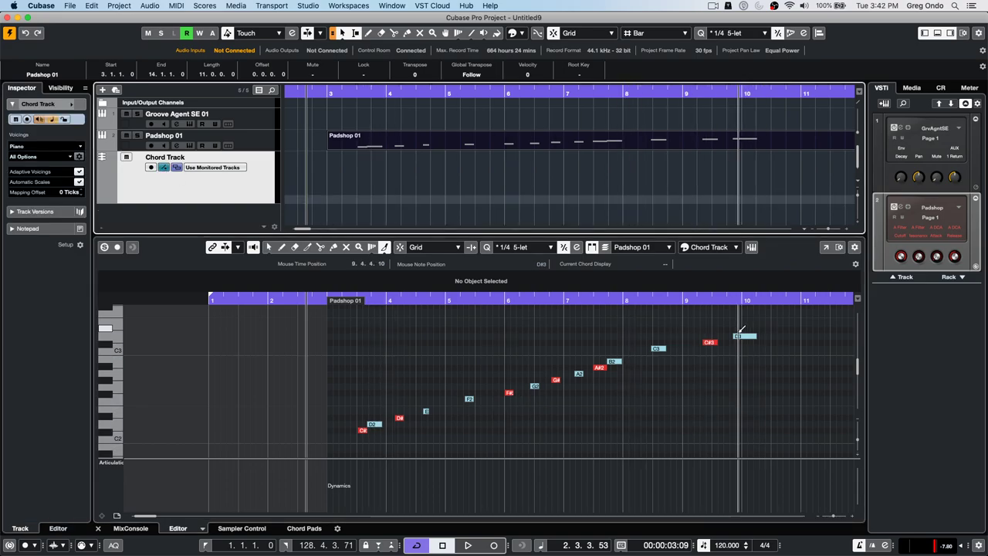
pyautogui.click(715, 247)
pyautogui.click(715, 248)
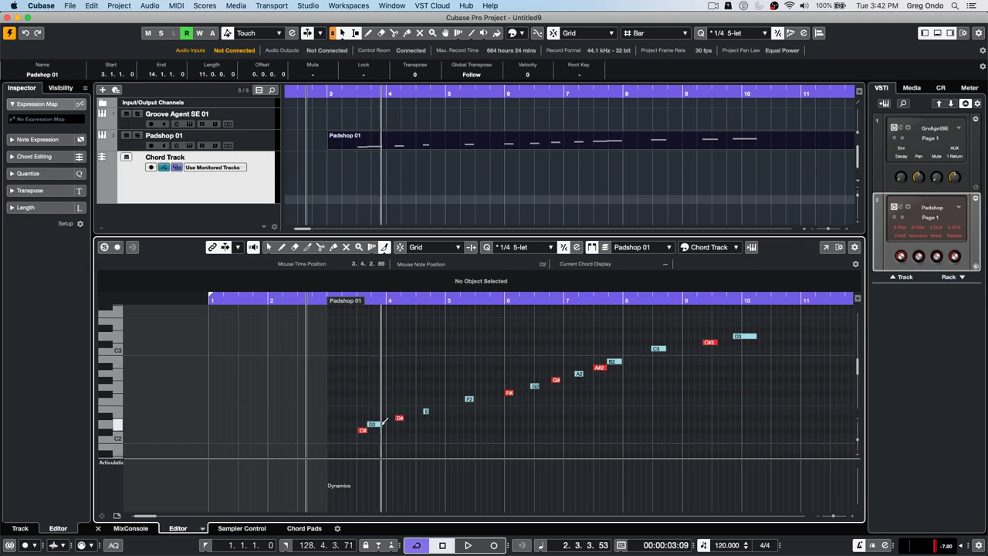
pyautogui.click(462, 300)
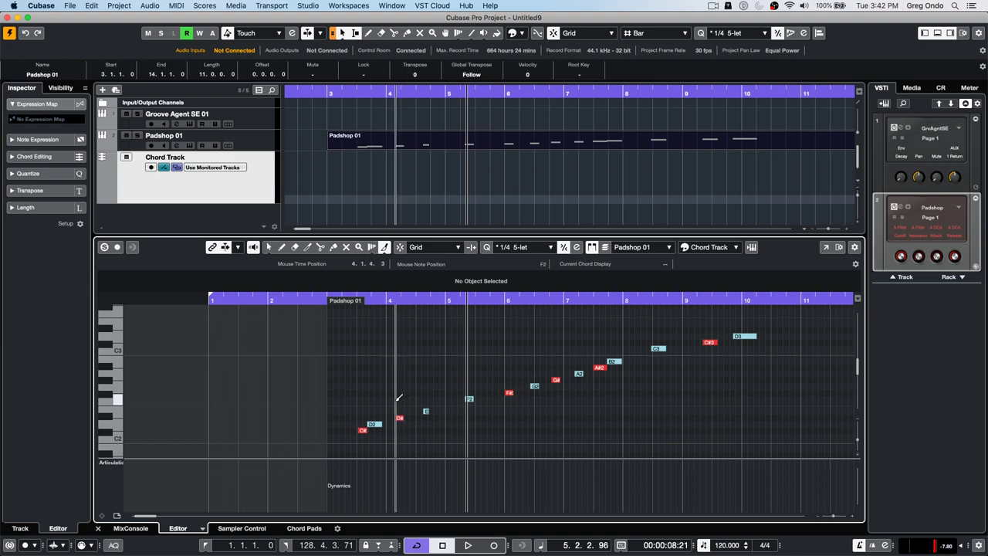
pyautogui.click(310, 6)
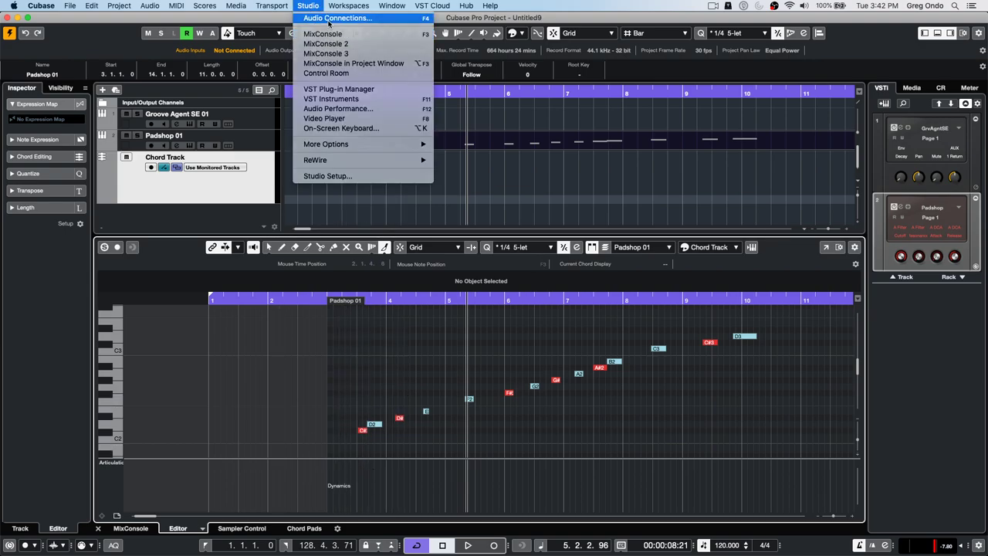
# - Browse the Inputs, Outputs, Group/FX, External FX, External Instruments and Control Room connection pages
pyautogui.click(328, 19)
pyautogui.click(383, 71)
pyautogui.click(229, 71)
pyautogui.click(158, 70)
pyautogui.click(224, 70)
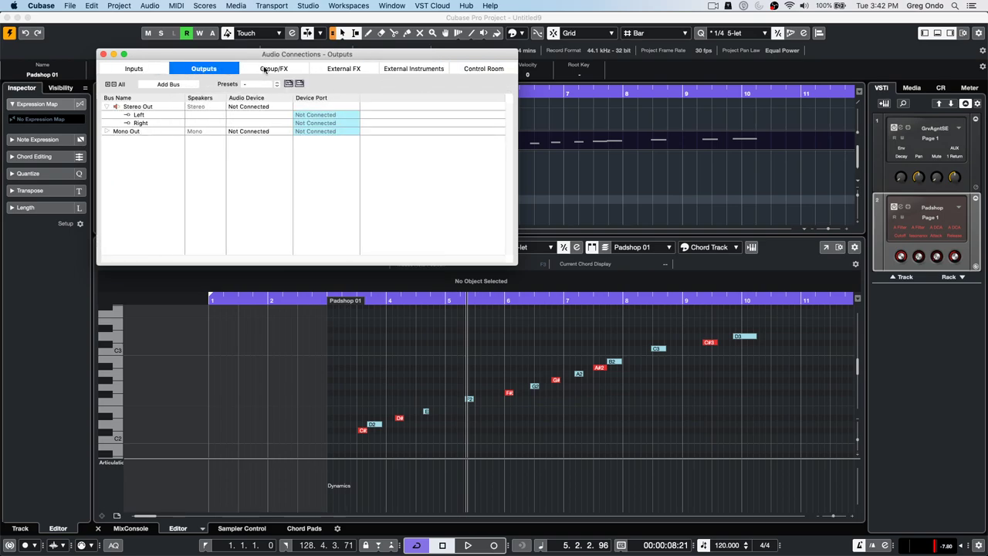
pyautogui.click(266, 71)
pyautogui.click(363, 70)
pyautogui.click(436, 72)
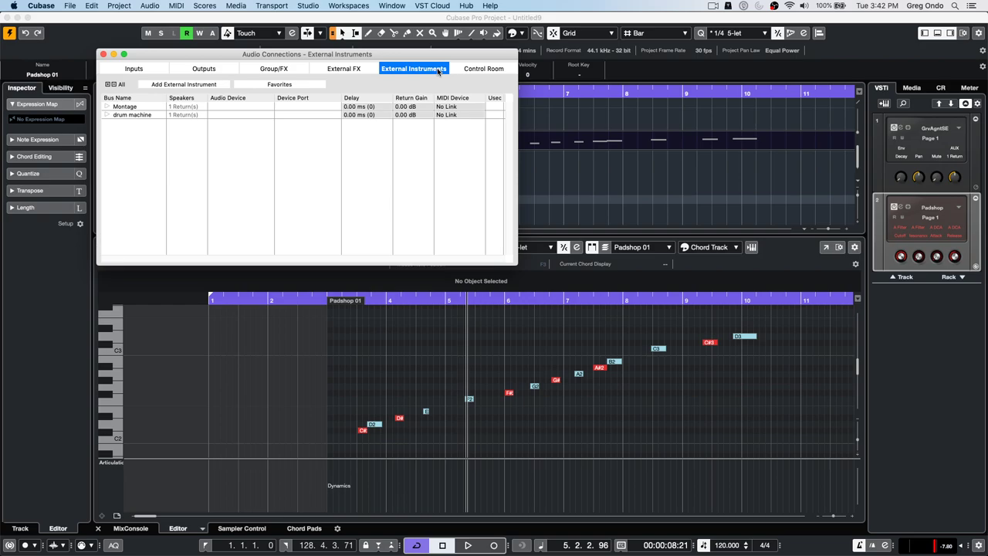
pyautogui.click(215, 71)
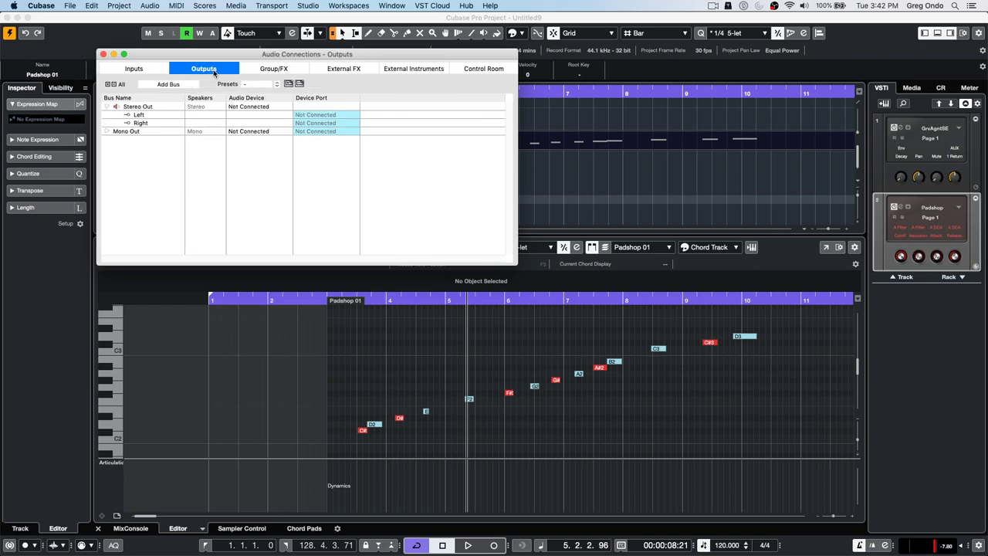
pyautogui.click(142, 70)
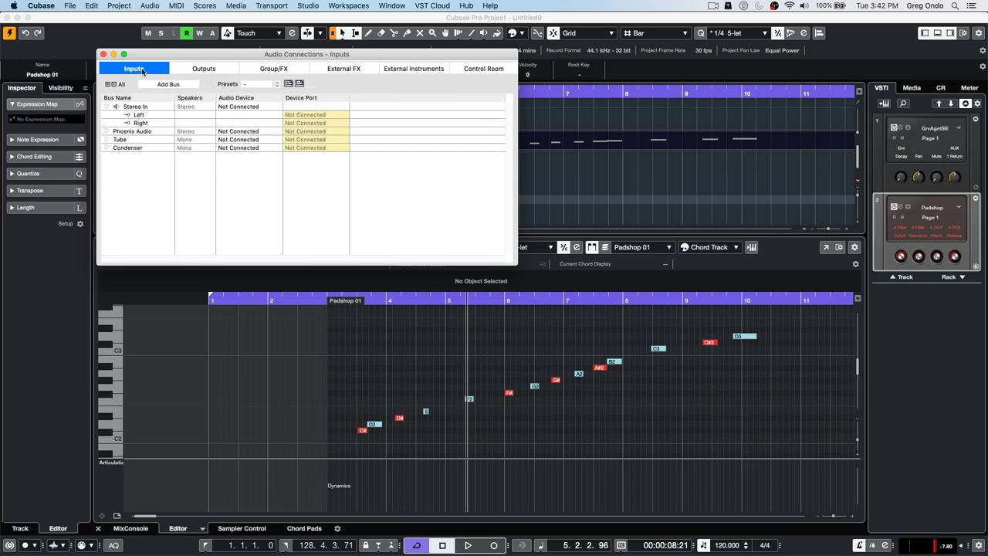
pyautogui.click(278, 70)
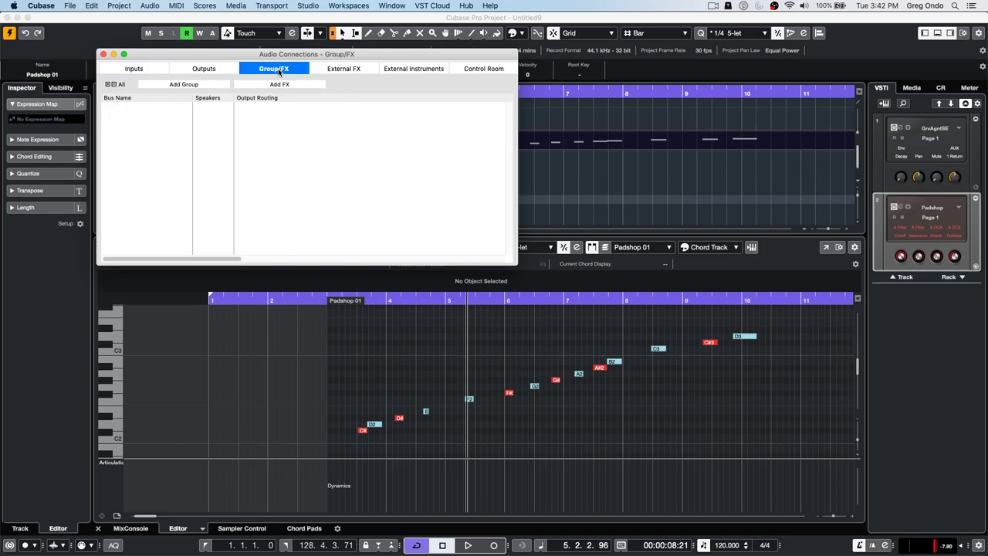
pyautogui.click(331, 71)
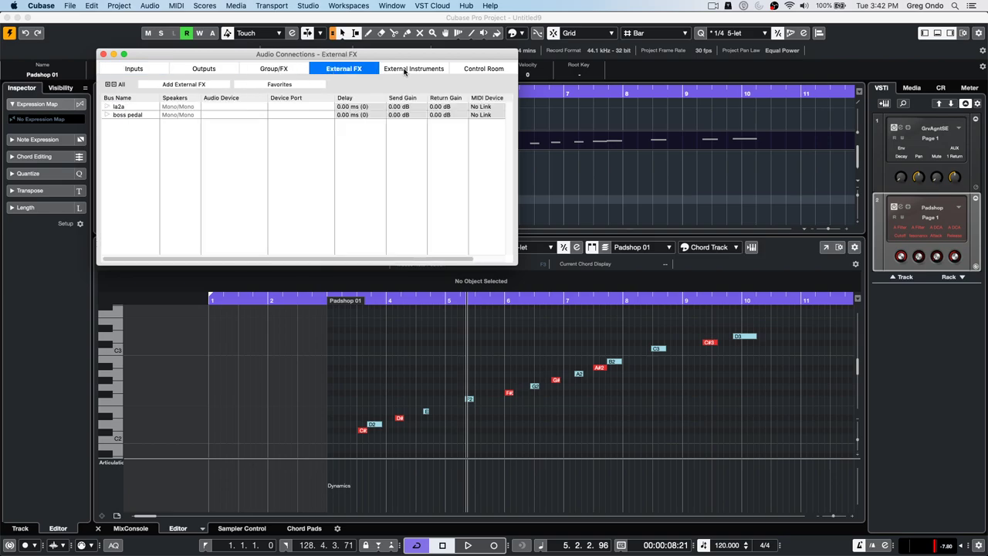
pyautogui.click(406, 71)
pyautogui.click(475, 72)
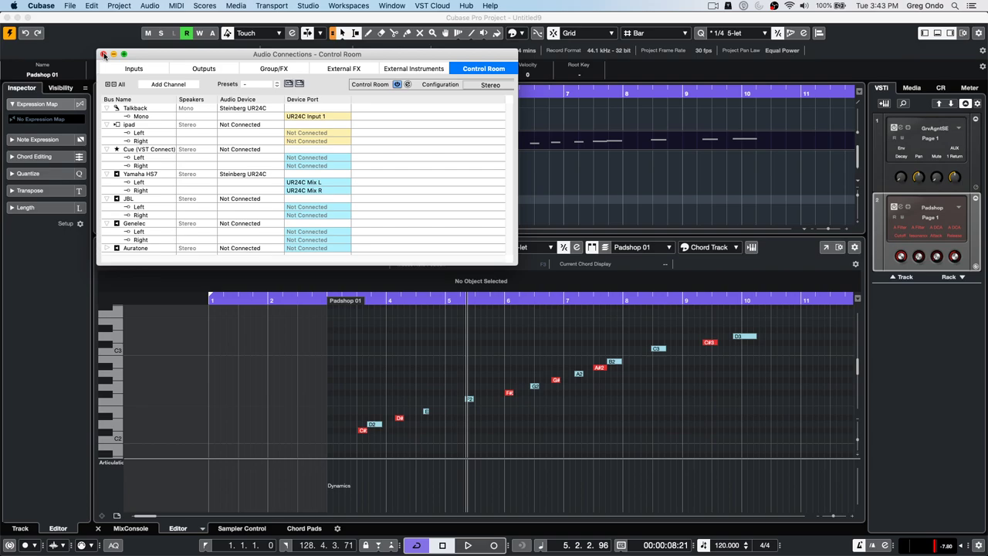
# - Close the Audio Connections window to return to Untitled9's Padshop note run
pyautogui.click(104, 55)
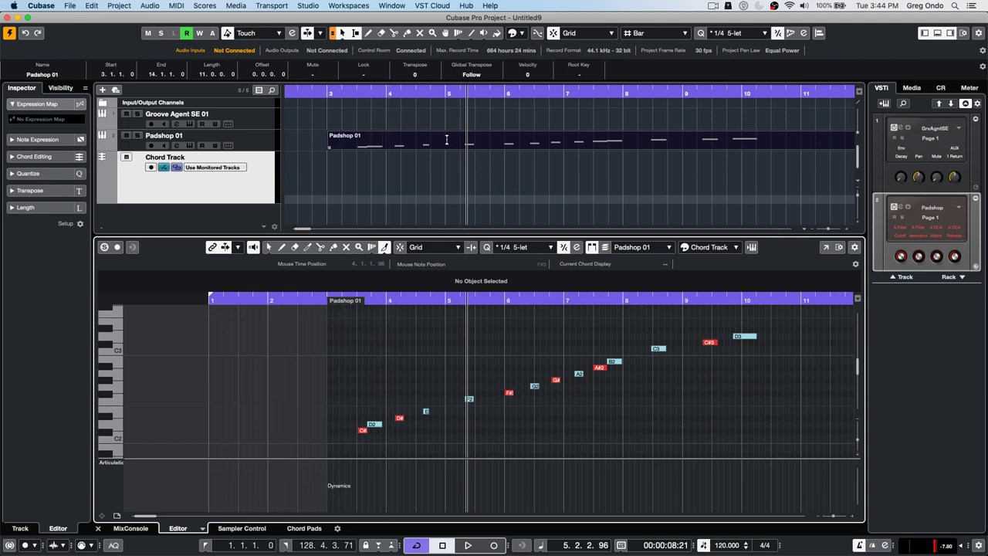
# - Add a new Sampler track to the project
pyautogui.rightClick(198, 220)
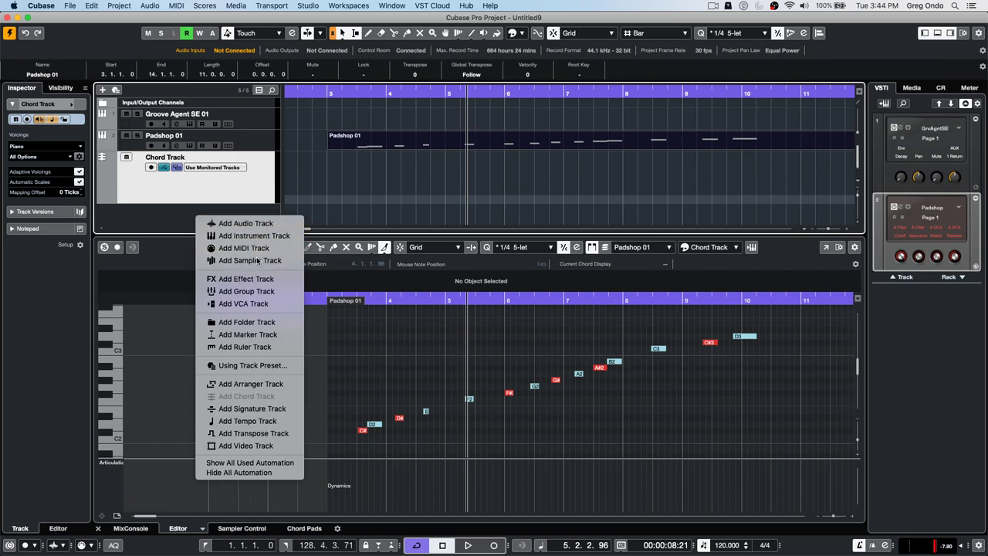
pyautogui.click(255, 260)
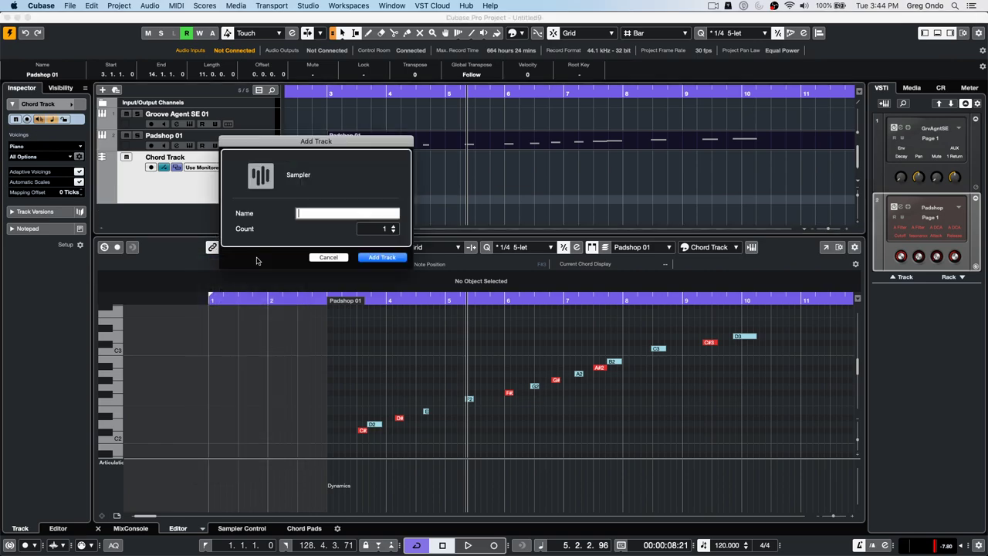
pyautogui.click(372, 257)
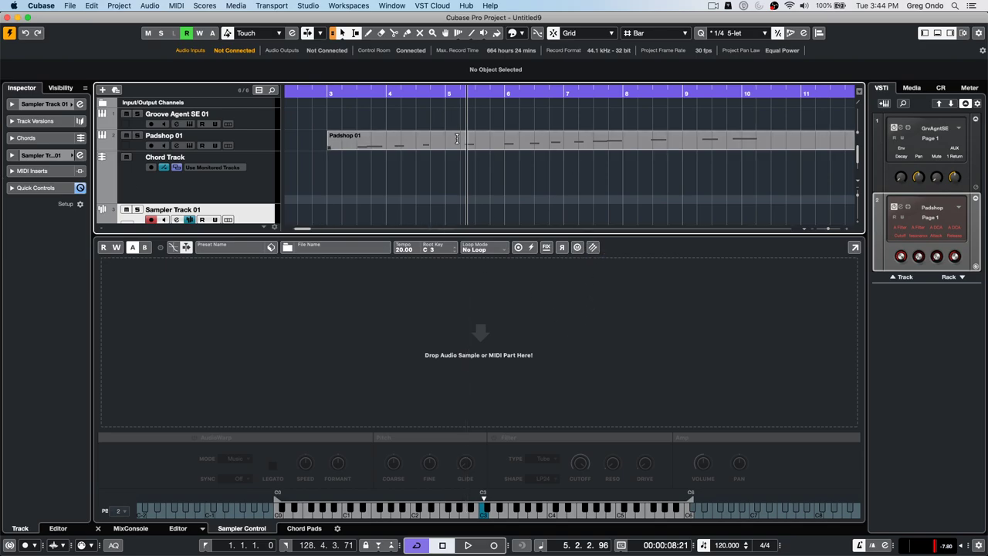
# - Load Cinema - Ambient Guitar A# 19 from Blockbuster's Loops & Samples into Sampler Control
pyautogui.click(911, 87)
pyautogui.click(906, 166)
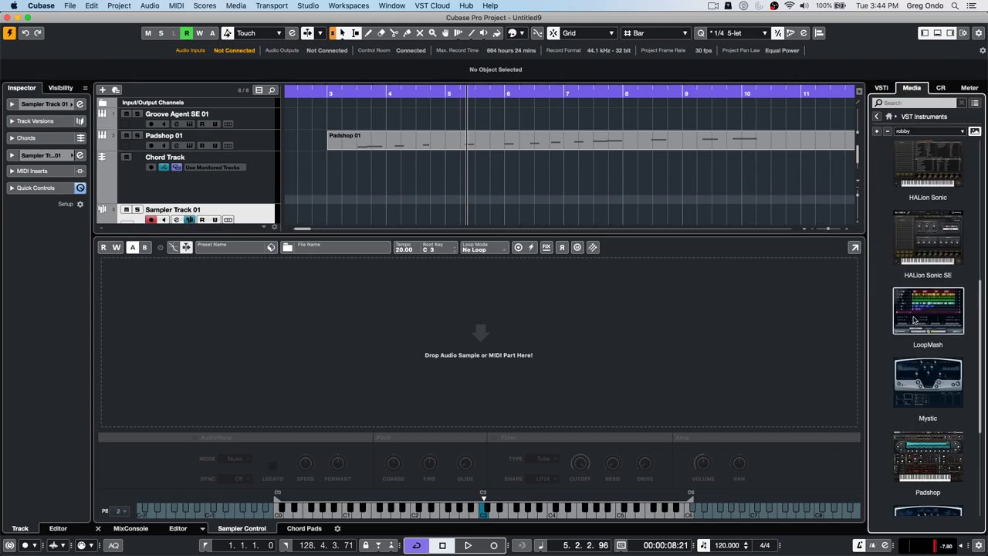
pyautogui.click(877, 116)
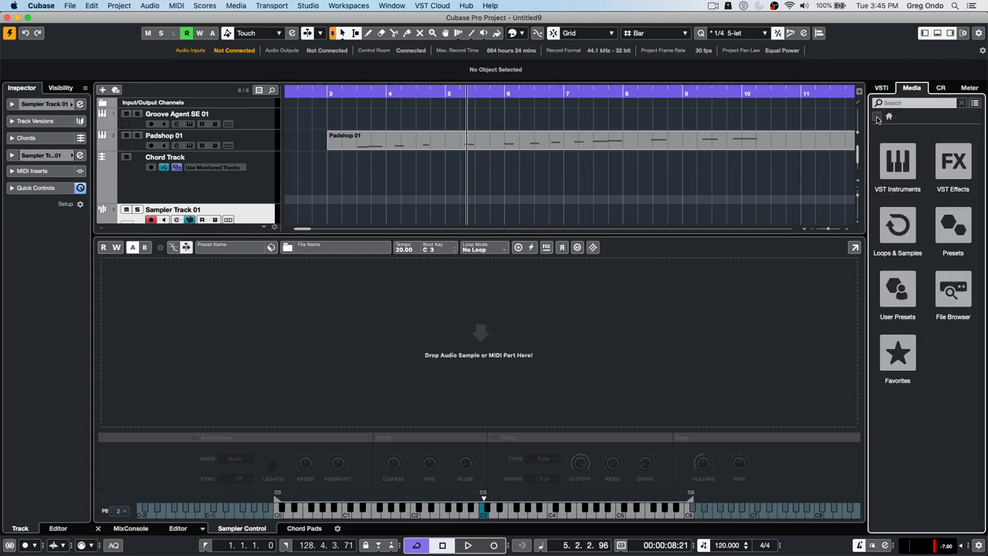
pyautogui.click(899, 227)
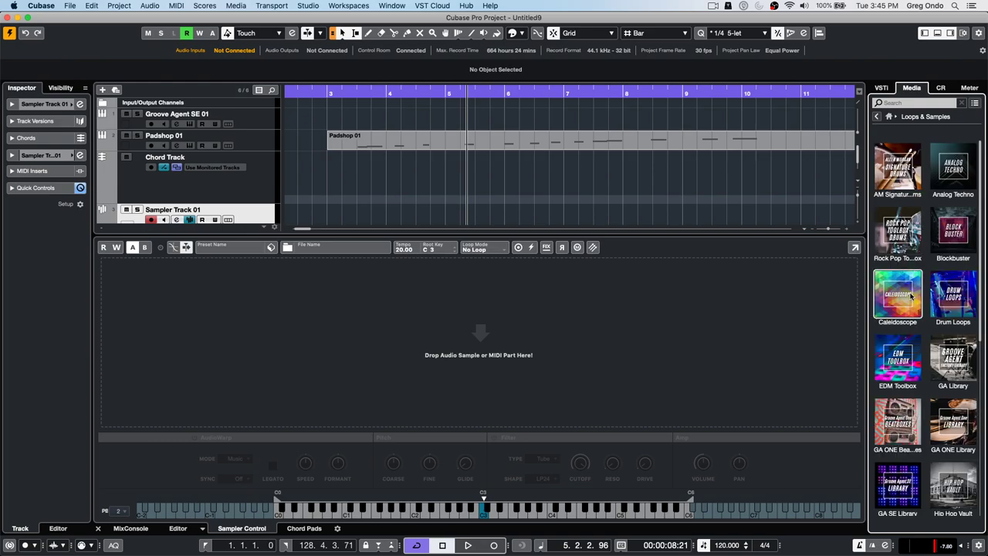
pyautogui.click(953, 230)
pyautogui.click(923, 276)
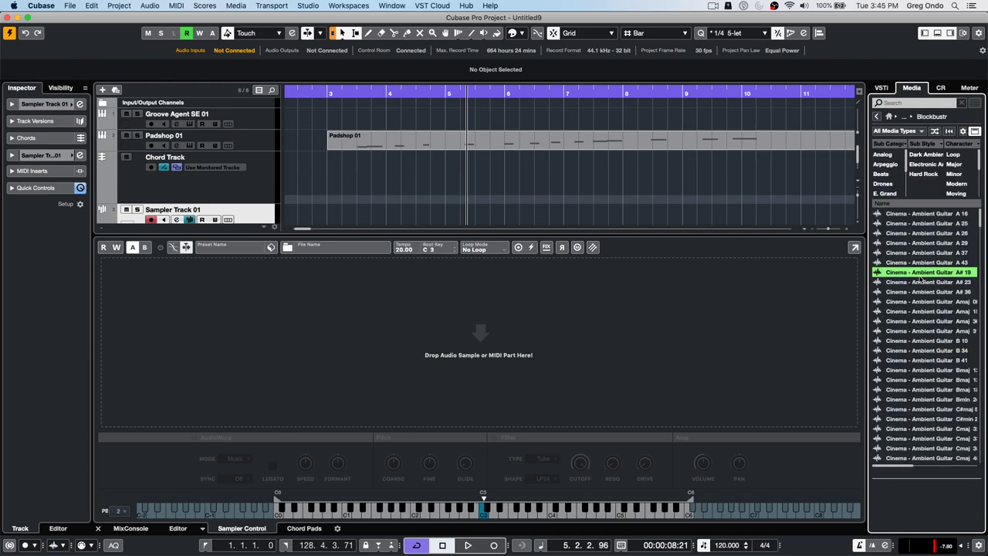
pyautogui.moveTo(924, 276); pyautogui.dragTo(529, 331)
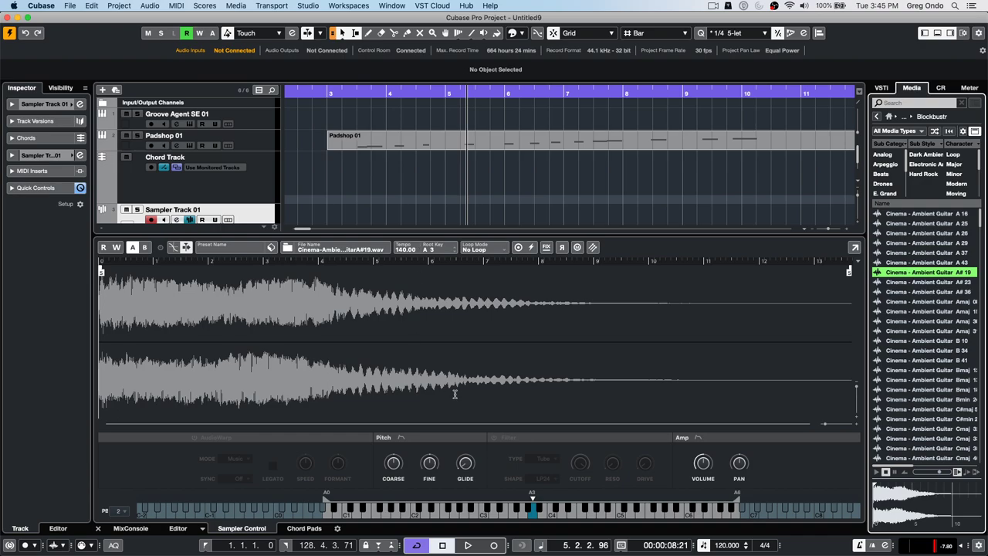
pyautogui.click(593, 248)
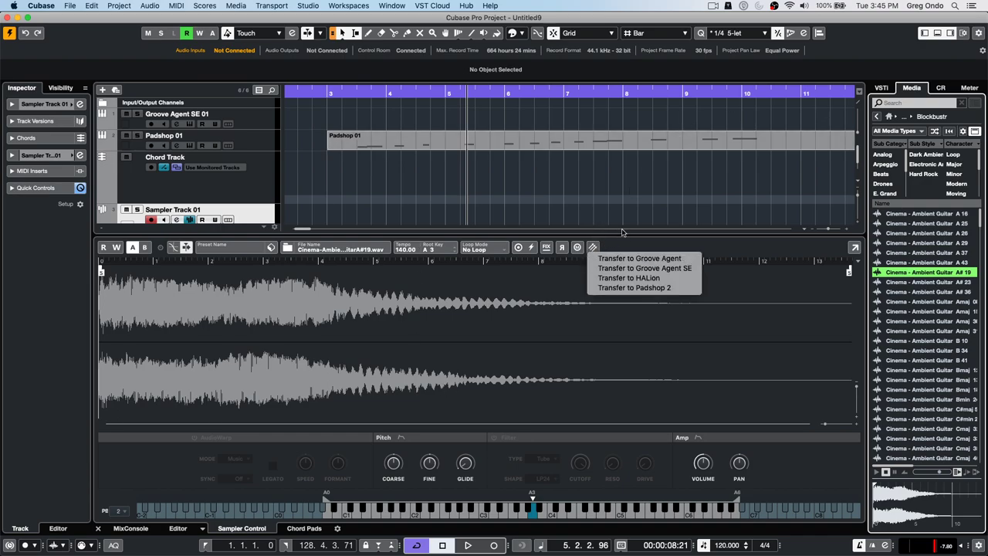
# - Transfer the guitar sample to Groove Agent SE, then Cut Pad A3 to clear it
pyautogui.click(673, 268)
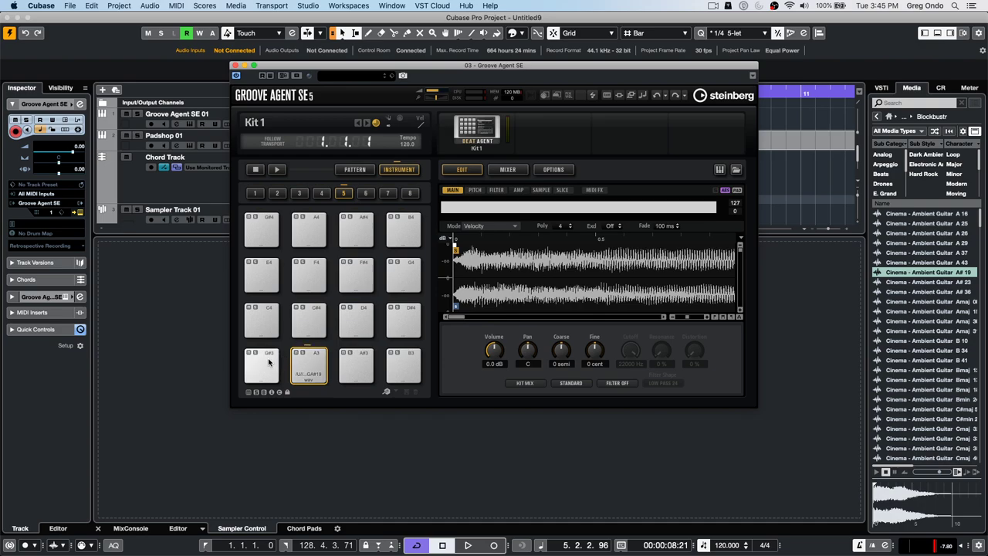
pyautogui.moveTo(308, 68); pyautogui.dragTo(271, 68)
pyautogui.rightClick(279, 372)
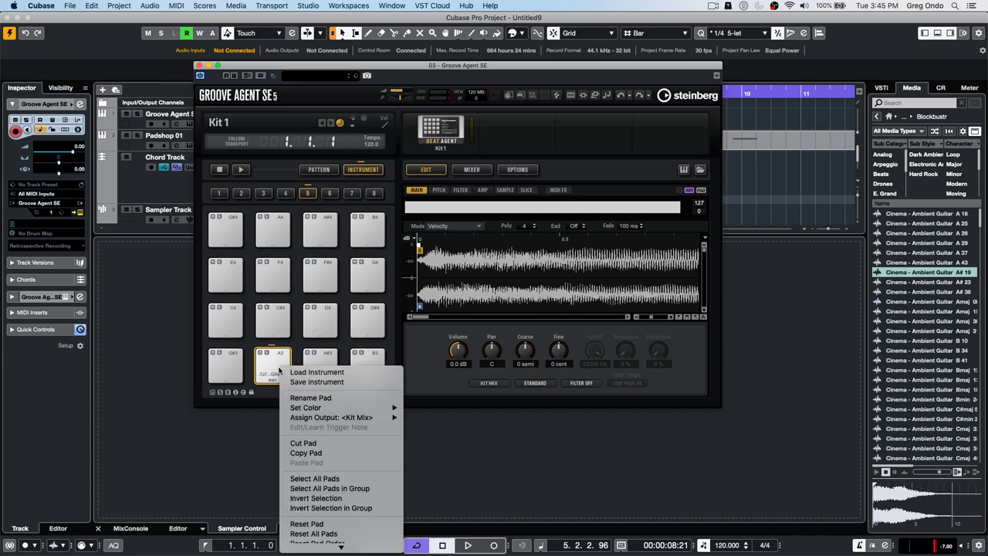
pyautogui.click(339, 444)
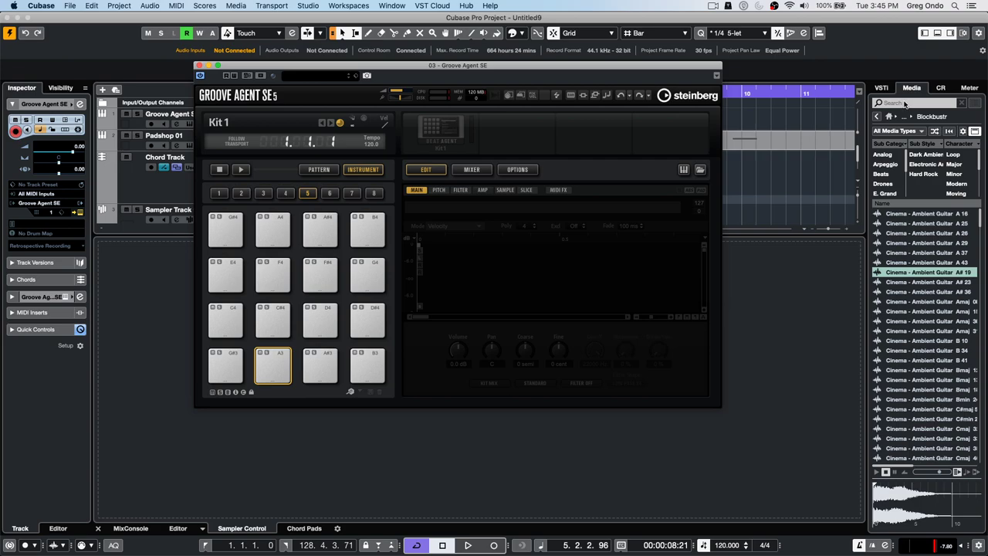
# - Search the media library for 'motown' samples
pyautogui.click(877, 116)
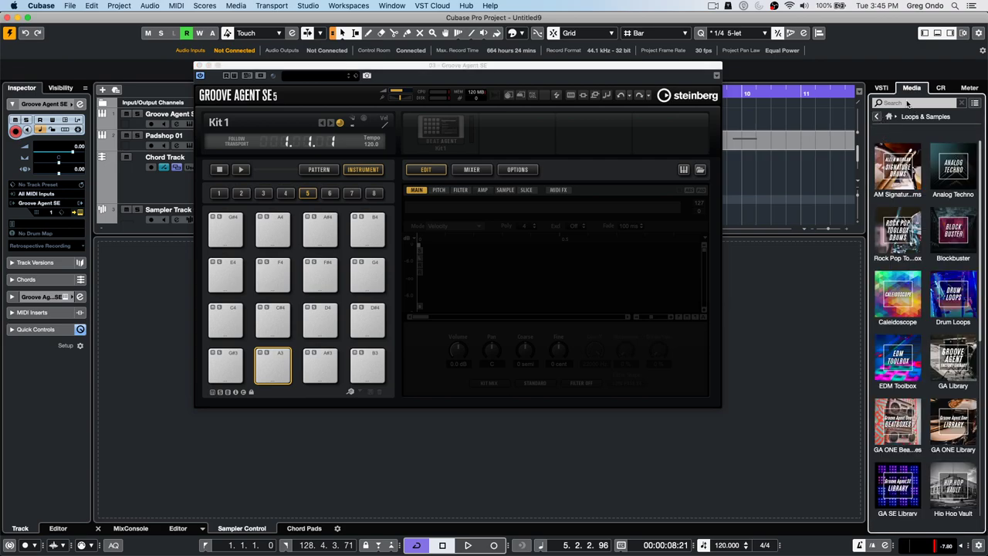
pyautogui.click(908, 104)
pyautogui.write('mo')
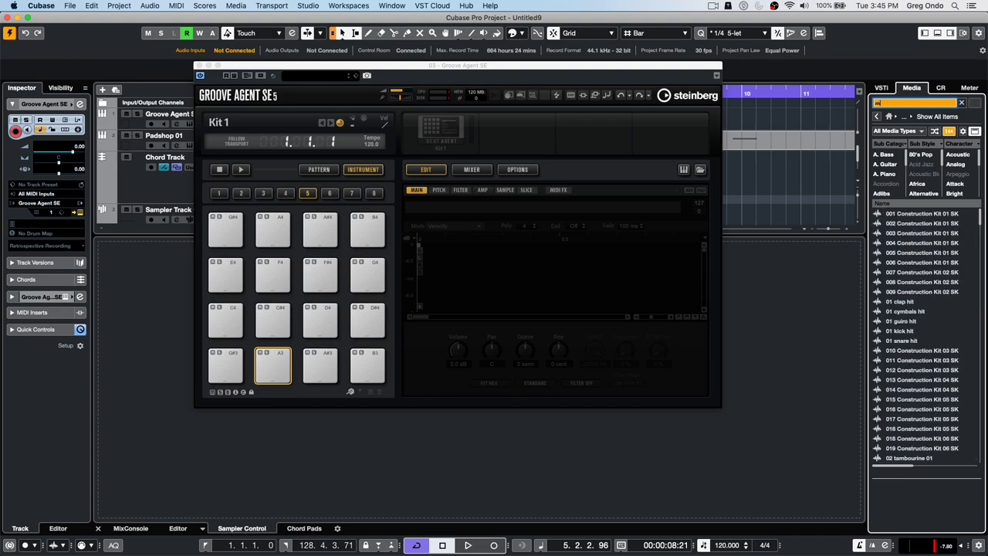
pyautogui.write('town')
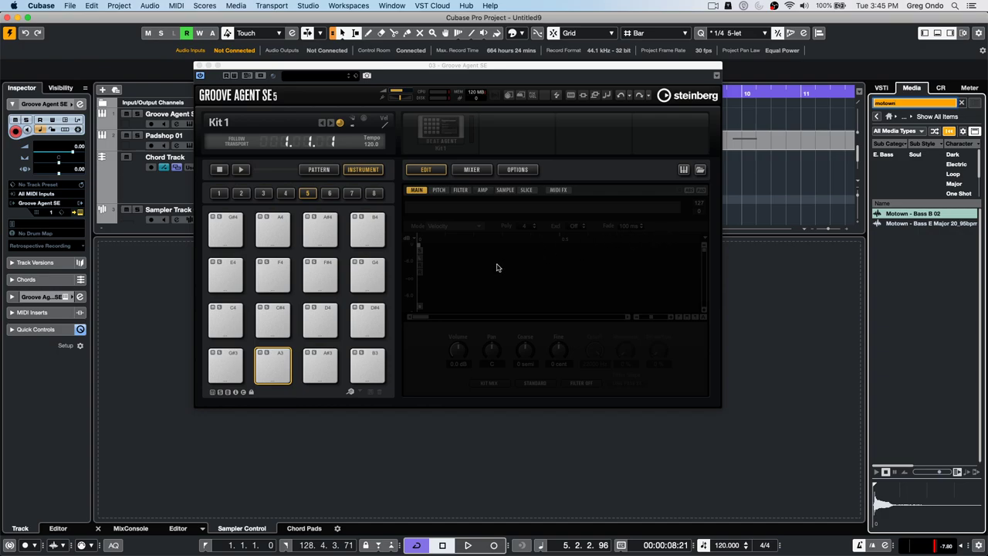
# - Preview Motown - Bass B 02 and drop it onto pad B0 in bank 2
pyautogui.click(283, 194)
pyautogui.click(264, 194)
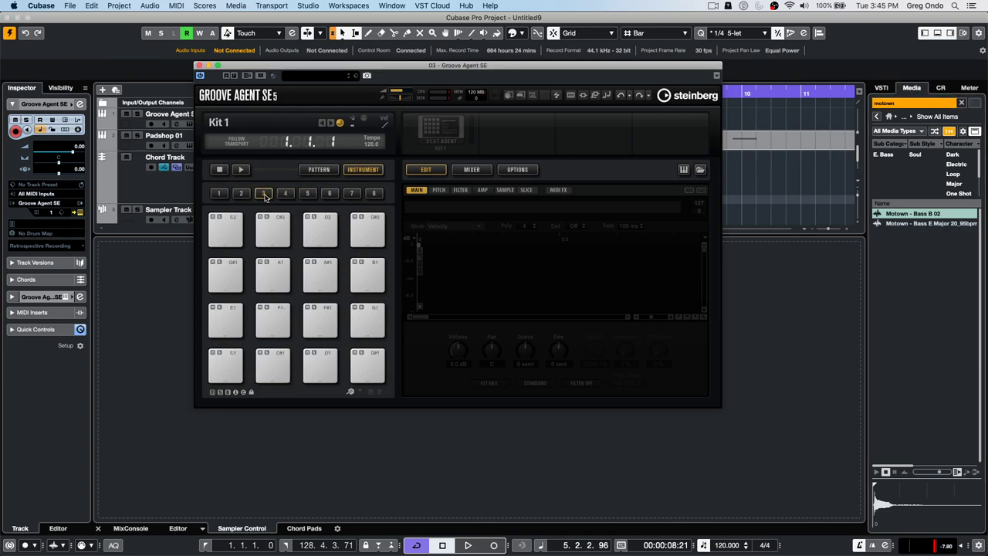
pyautogui.click(241, 194)
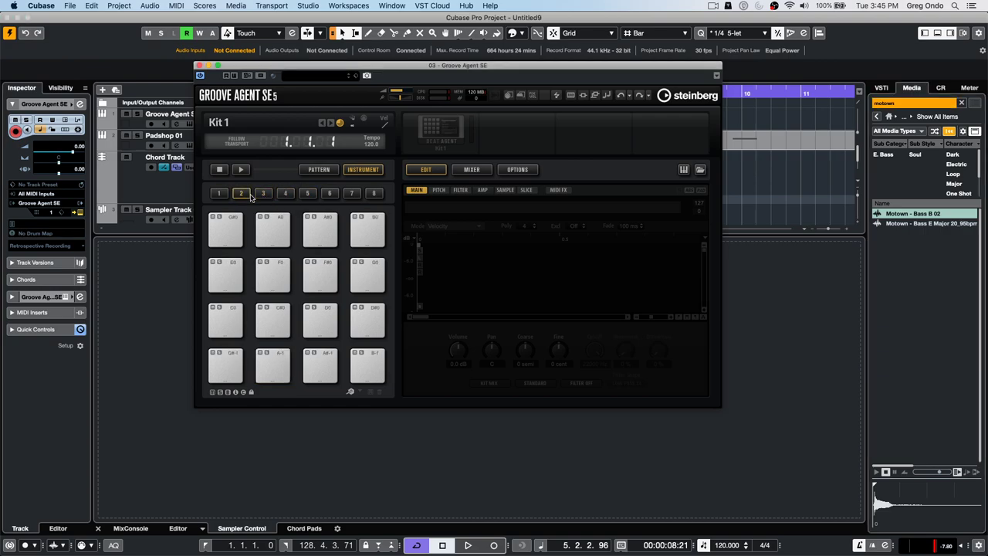
pyautogui.click(918, 214)
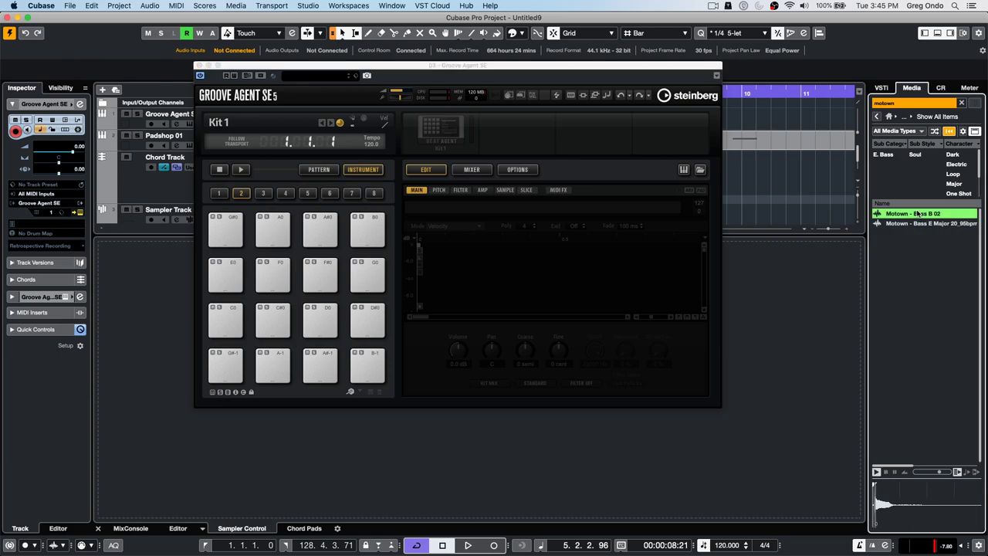
pyautogui.moveTo(917, 213); pyautogui.dragTo(356, 232)
pyautogui.click(263, 193)
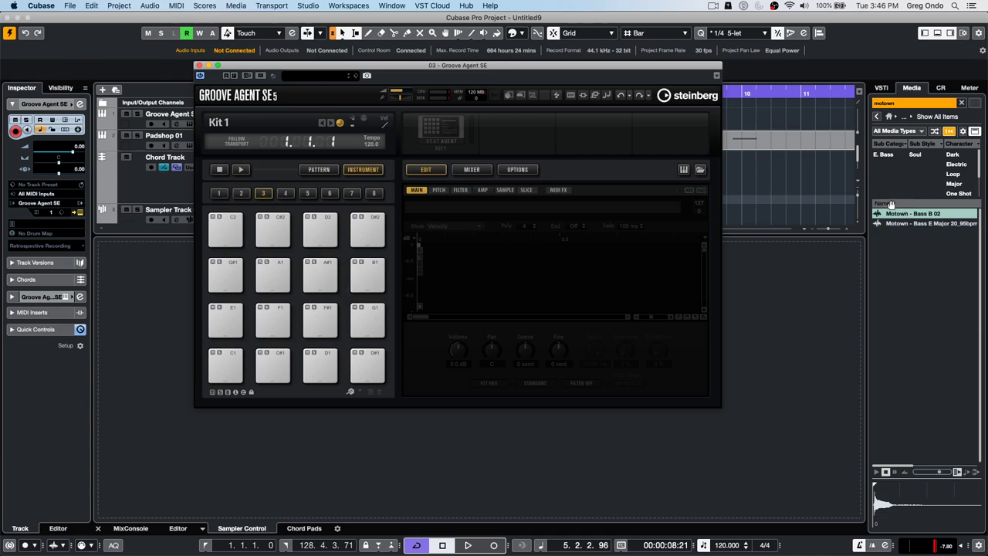
# - Load Motown - Bass B 02 onto pad B1 and enable its Key Range under Pitch
pyautogui.moveTo(899, 213); pyautogui.dragTo(366, 276)
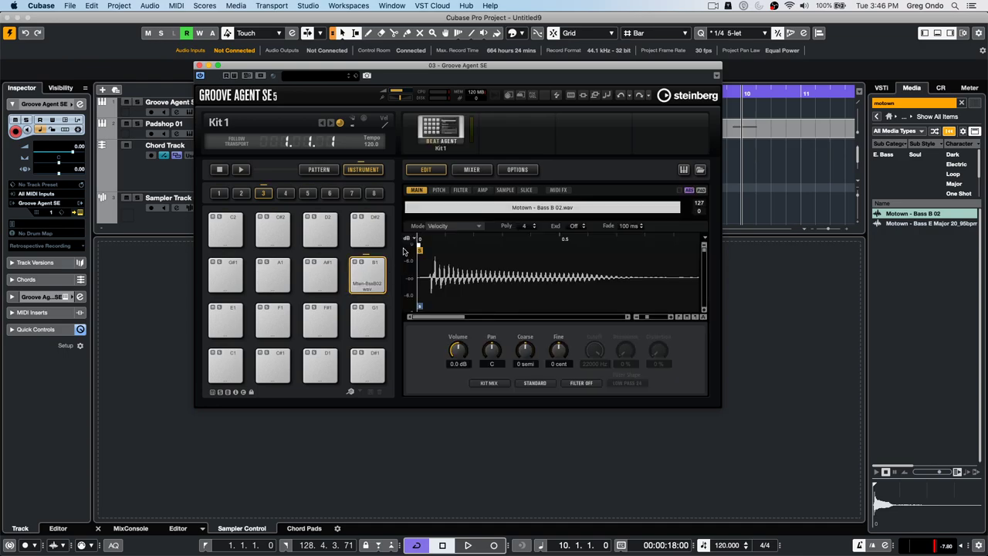
pyautogui.click(437, 193)
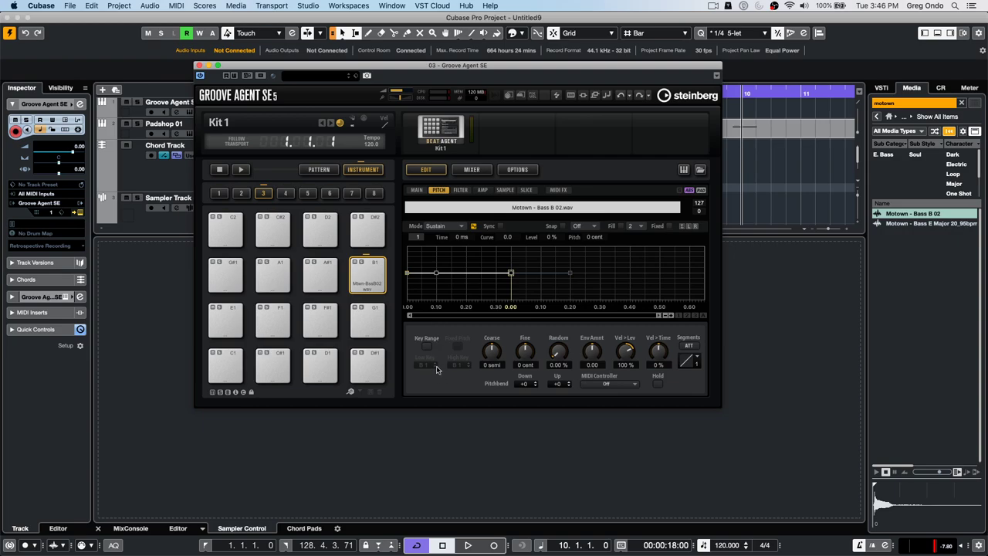
pyautogui.click(427, 348)
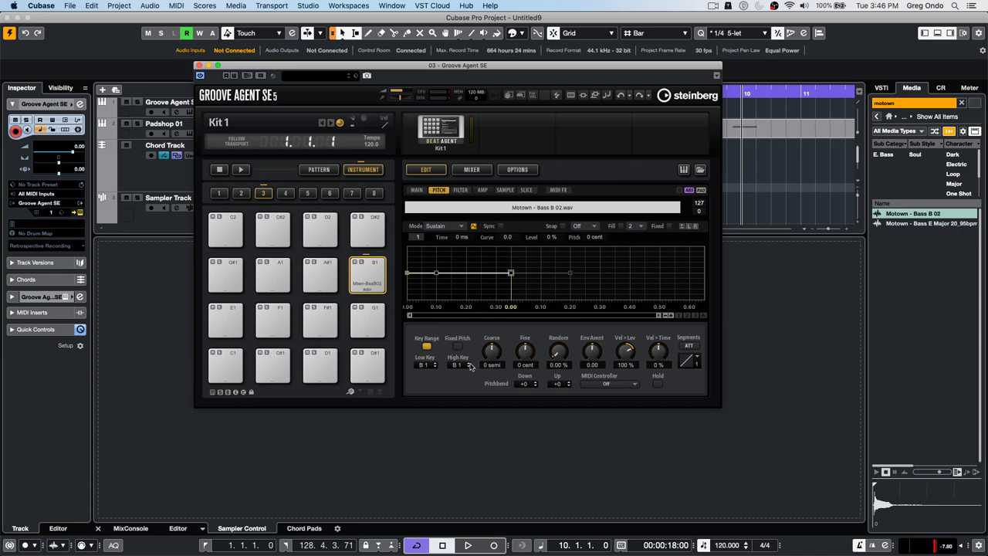
pyautogui.scroll(4, 469, 367)
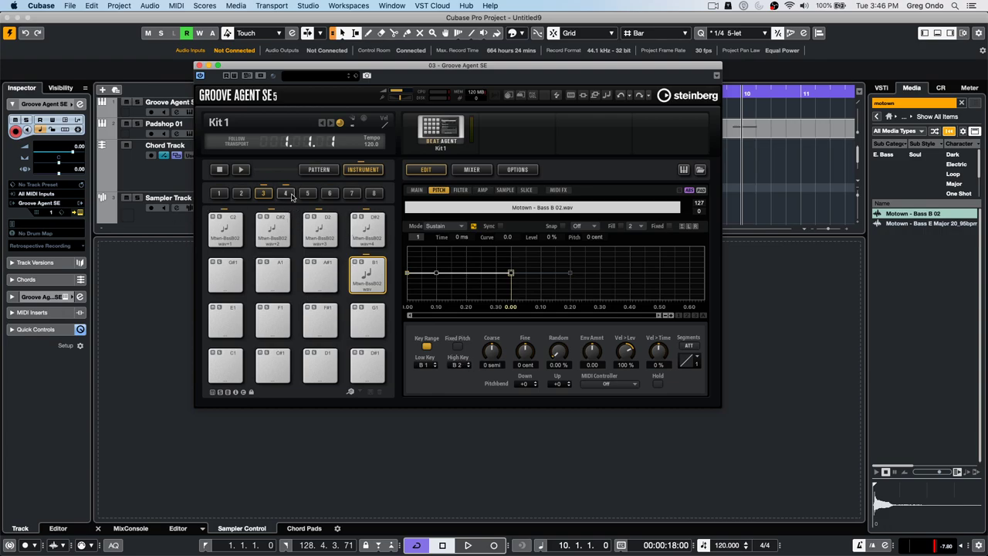
# - Check which bank 4 pads up to E2 received the spread bass sample
pyautogui.click(285, 193)
pyautogui.click(282, 377)
pyautogui.click(270, 321)
pyautogui.click(224, 322)
pyautogui.click(352, 324)
pyautogui.click(320, 322)
pyautogui.click(319, 366)
pyautogui.click(360, 376)
pyautogui.click(271, 366)
pyautogui.click(225, 366)
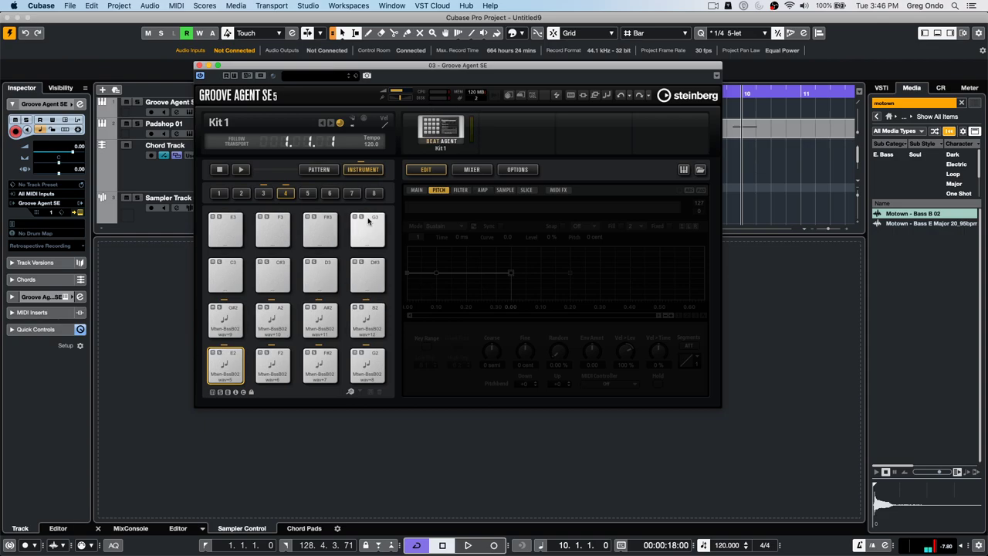
# - Review pad F#2's main settings, then open pad B1's sample playback mode list
pyautogui.click(417, 191)
pyautogui.click(321, 364)
pyautogui.click(263, 193)
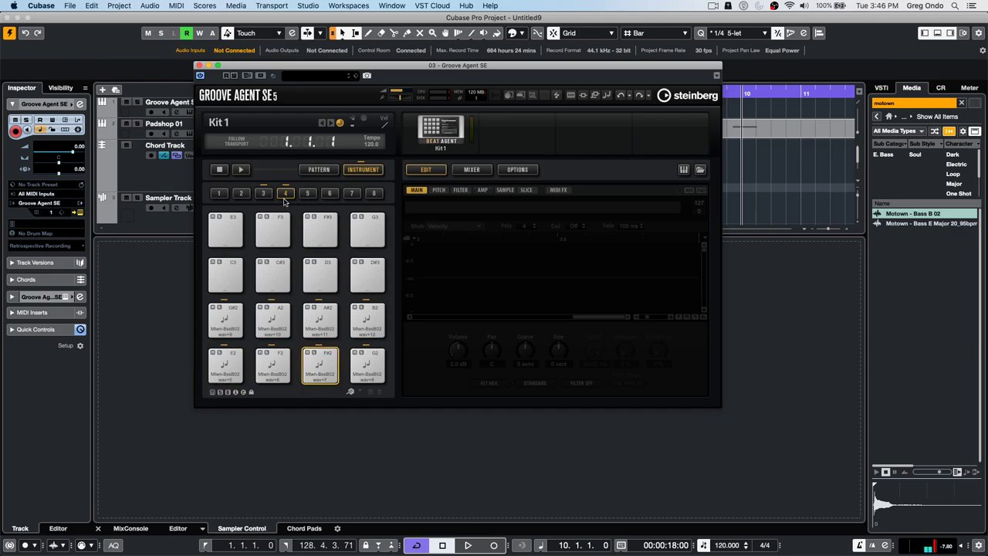
pyautogui.click(364, 274)
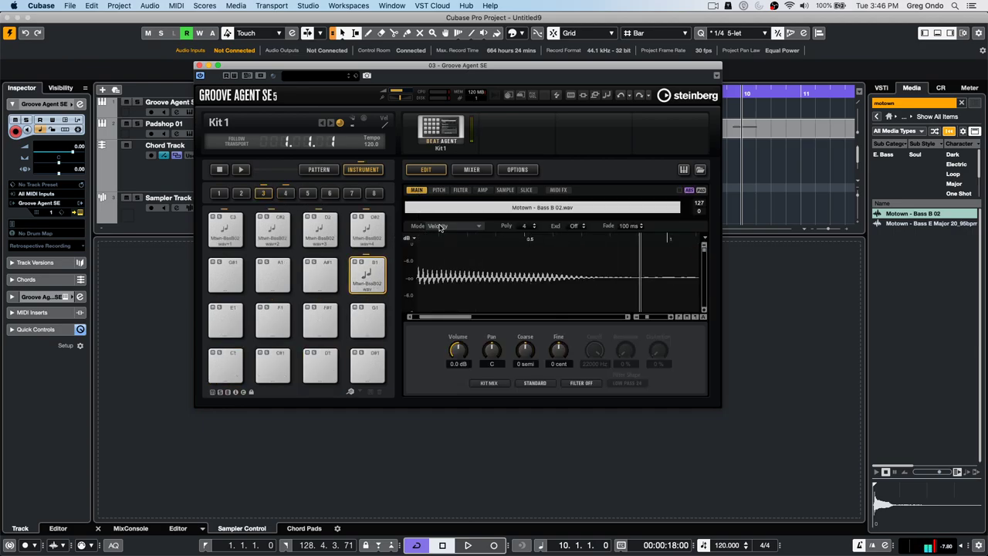
pyautogui.click(444, 225)
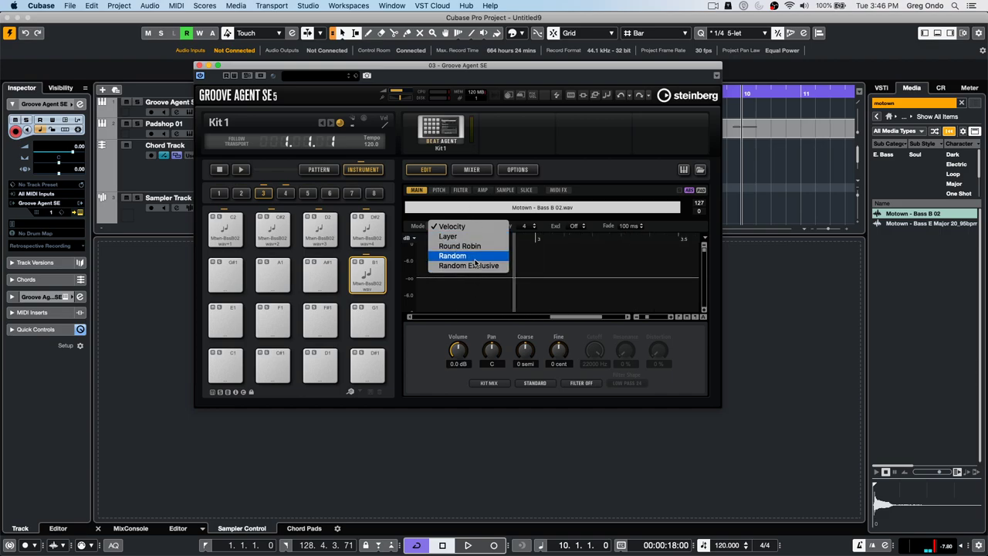
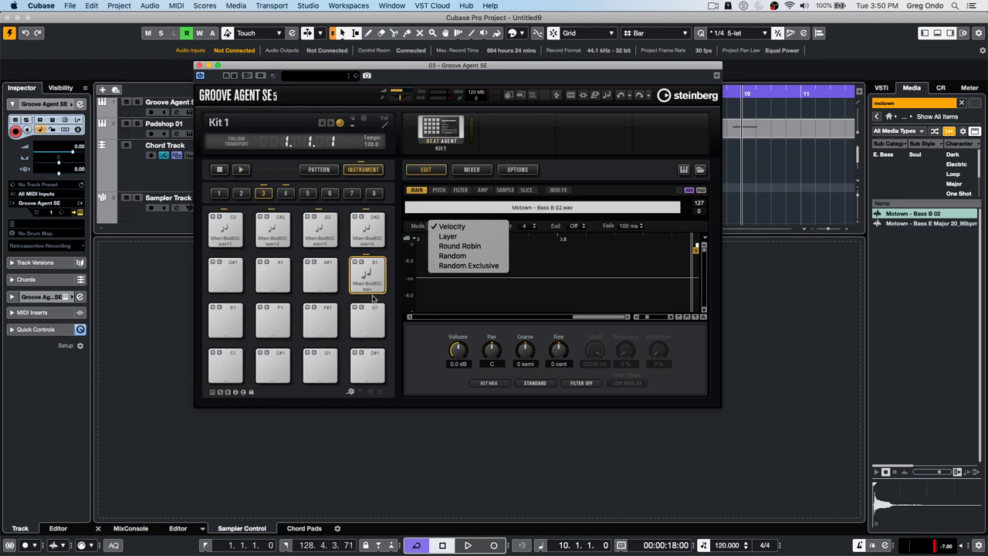
# - Dismiss the sample mode list unchanged and close the Groove Agent SE window
pyautogui.click(202, 68)
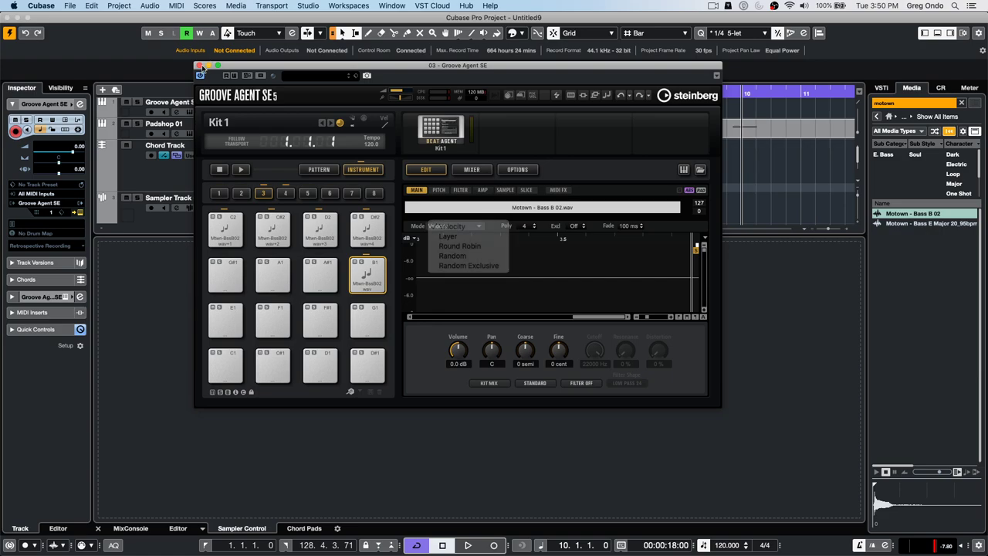
pyautogui.click(200, 68)
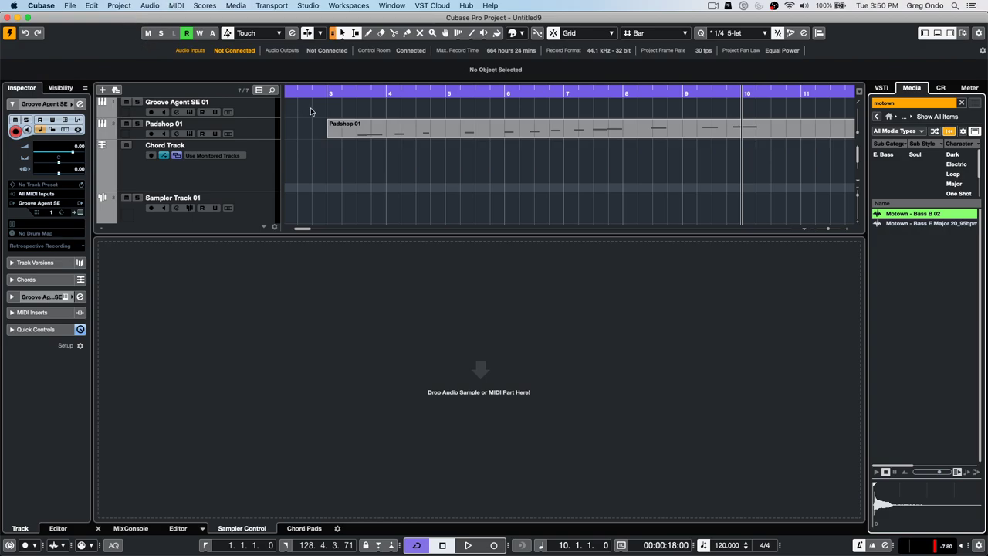
# - Open the schubert 2nd HALion 5 DOUBLE project, activate it, and accept the missing MIDI ports warning
pyautogui.click(206, 6)
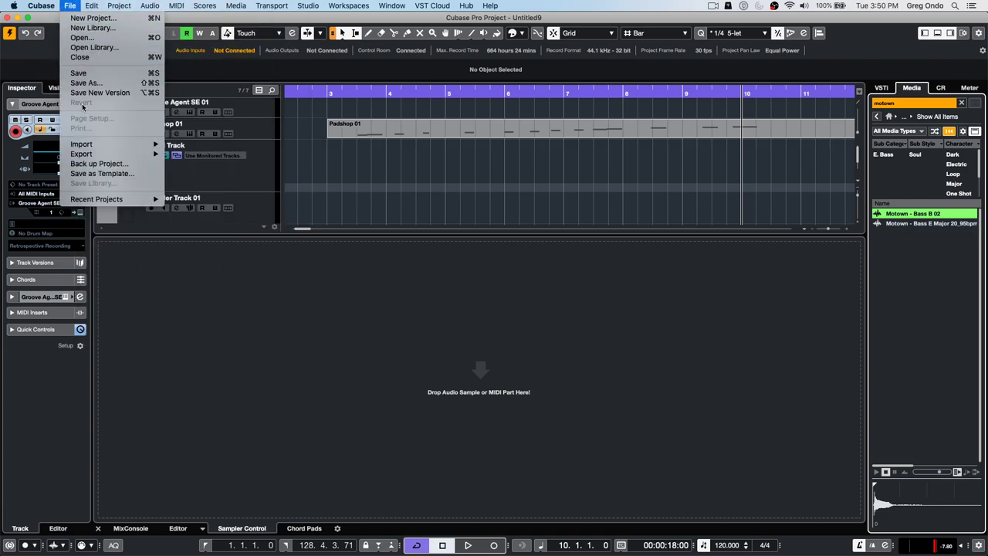
pyautogui.moveTo(52, 4)
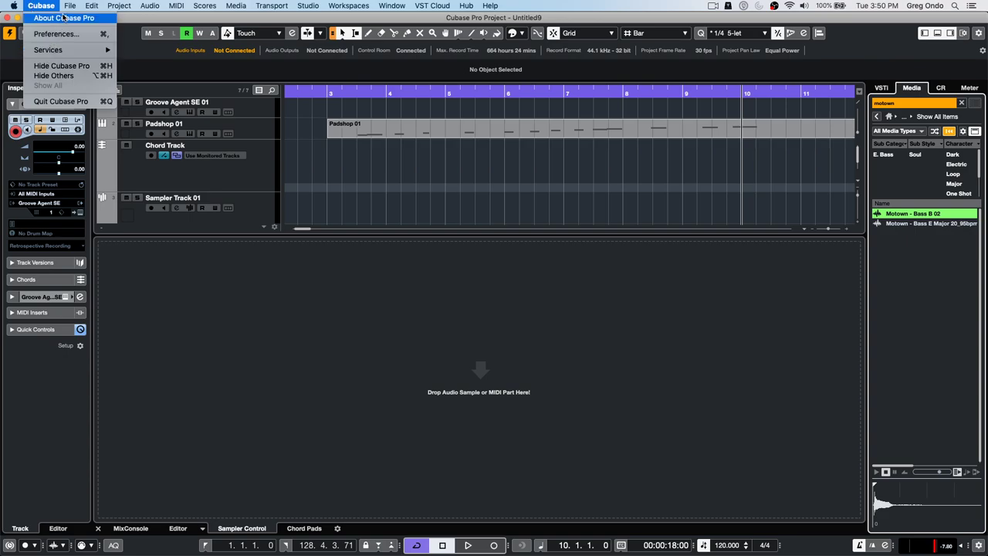
pyautogui.click(80, 35)
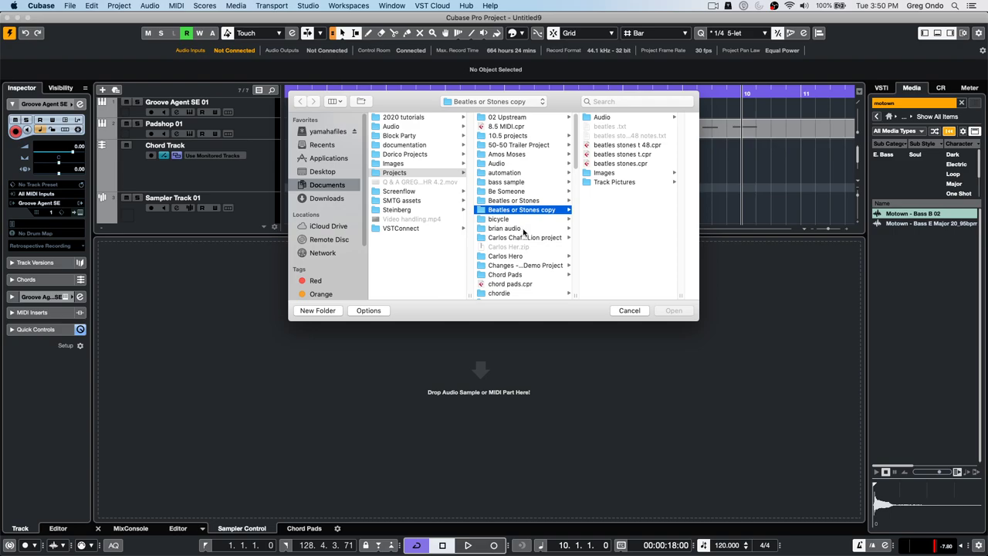
pyautogui.scroll(-5, 525, 232)
pyautogui.scroll(-10, 523, 230)
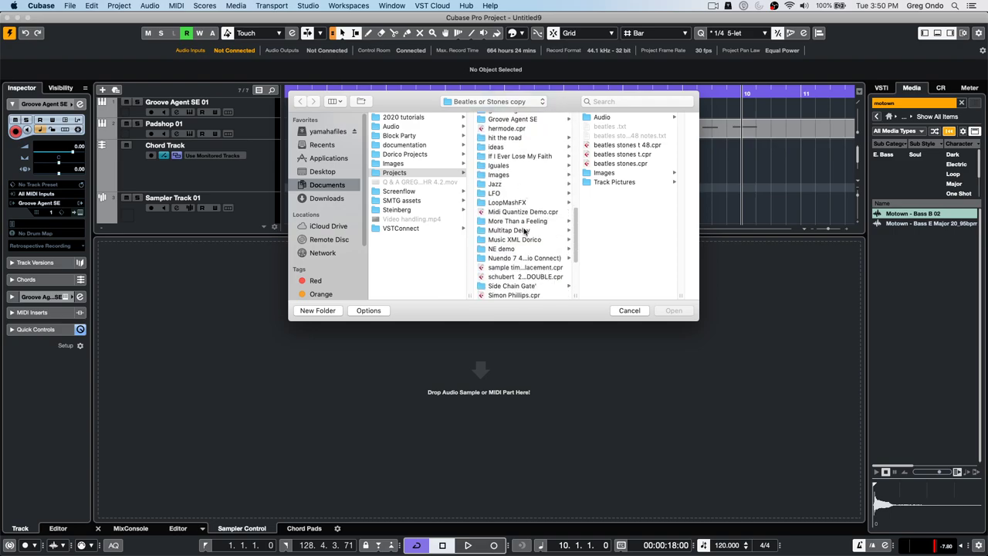
pyautogui.doubleClick(511, 277)
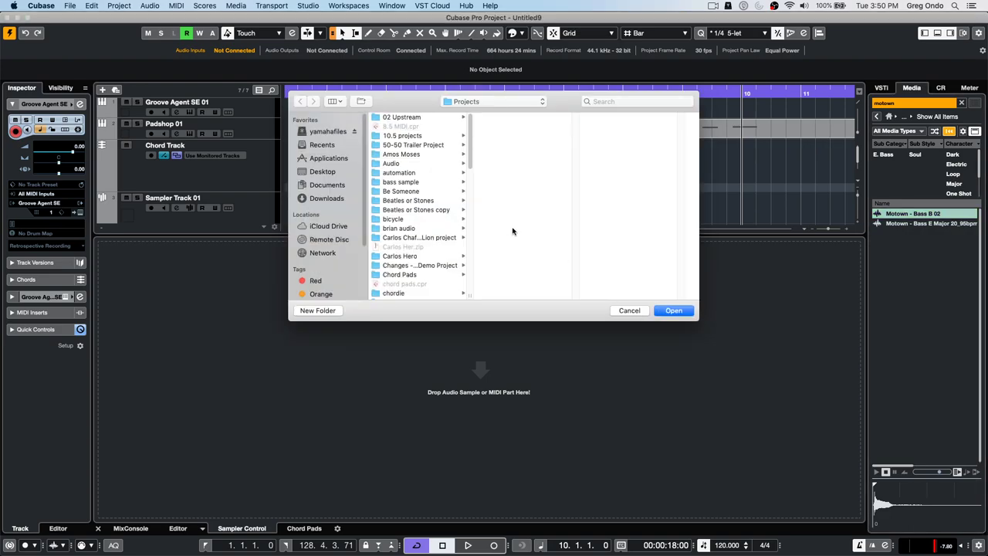
pyautogui.click(676, 311)
pyautogui.click(548, 199)
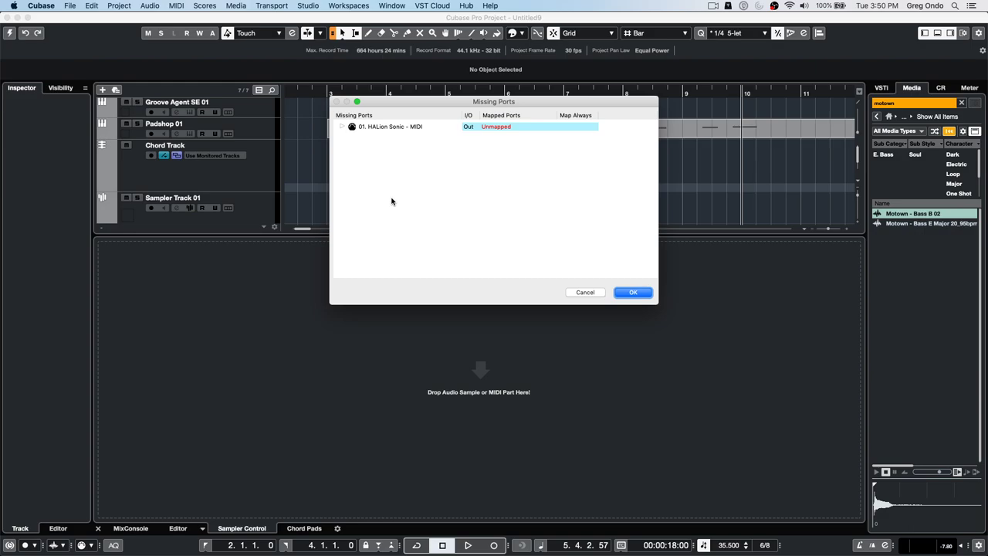
pyautogui.click(624, 292)
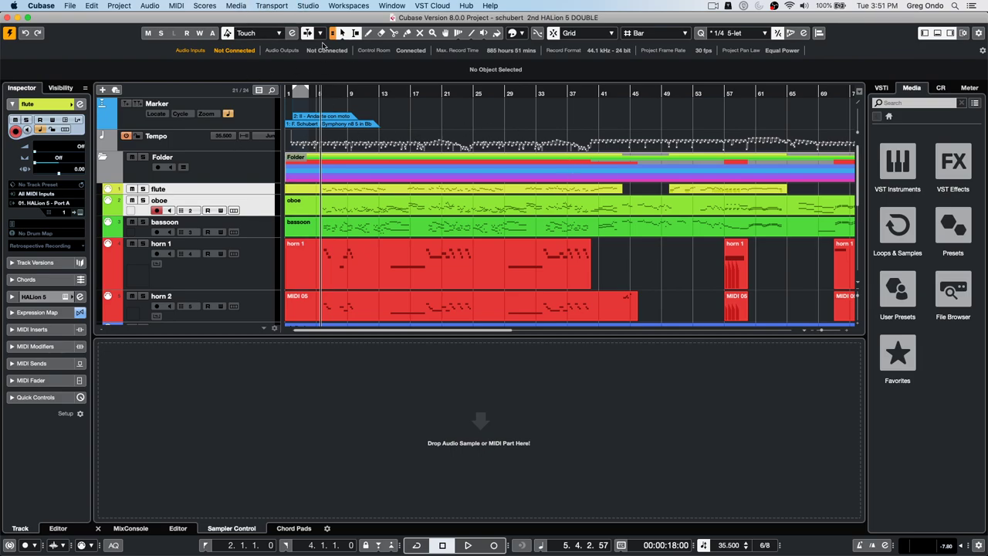
# - Open MIDI > Expression Map Setup and add a new Untitled expression map
pyautogui.click(311, 6)
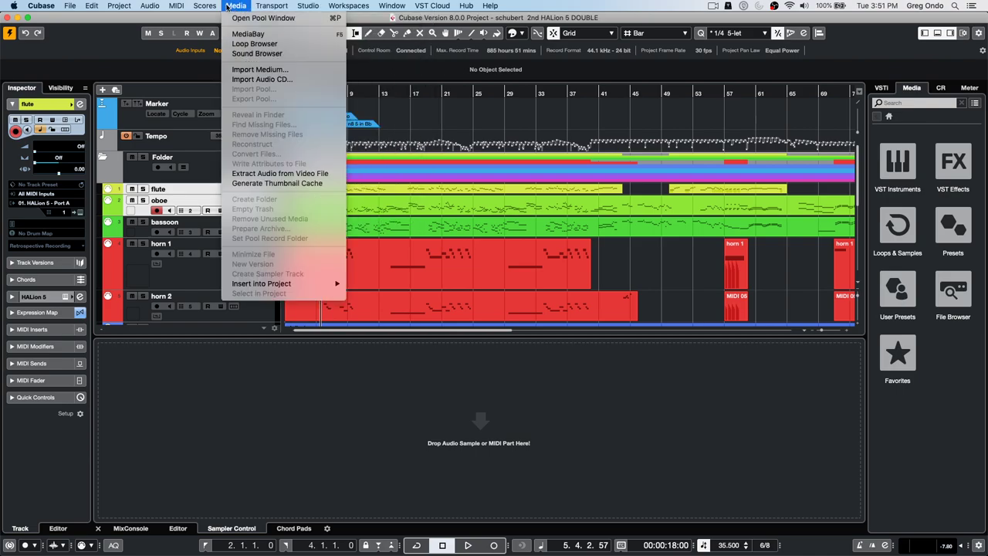
pyautogui.moveTo(183, 6)
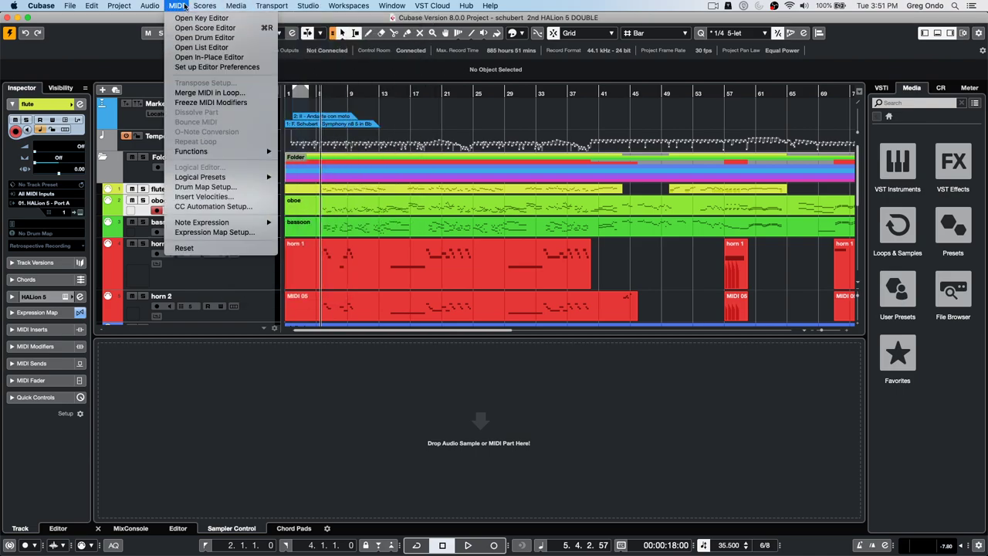
pyautogui.click(207, 233)
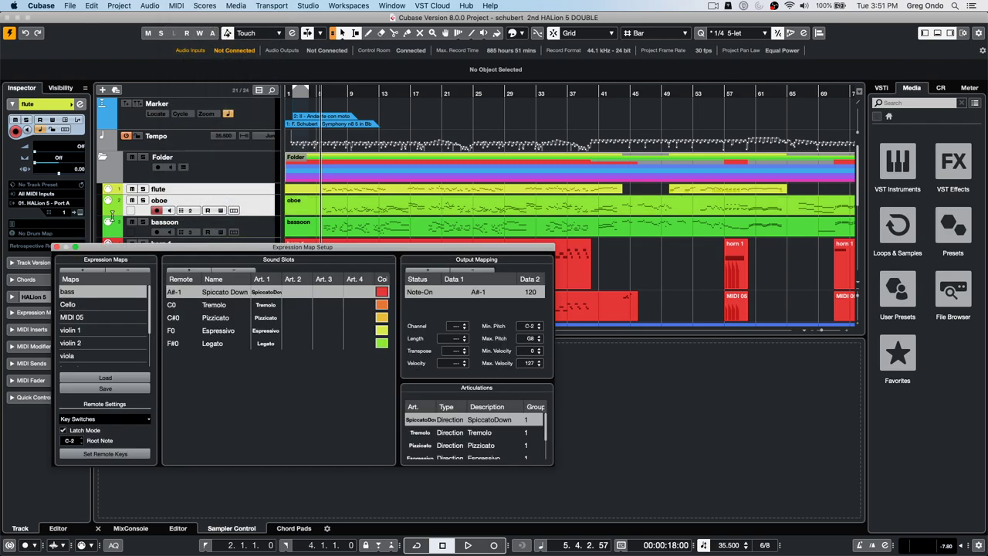
pyautogui.moveTo(126, 253); pyautogui.dragTo(182, 158)
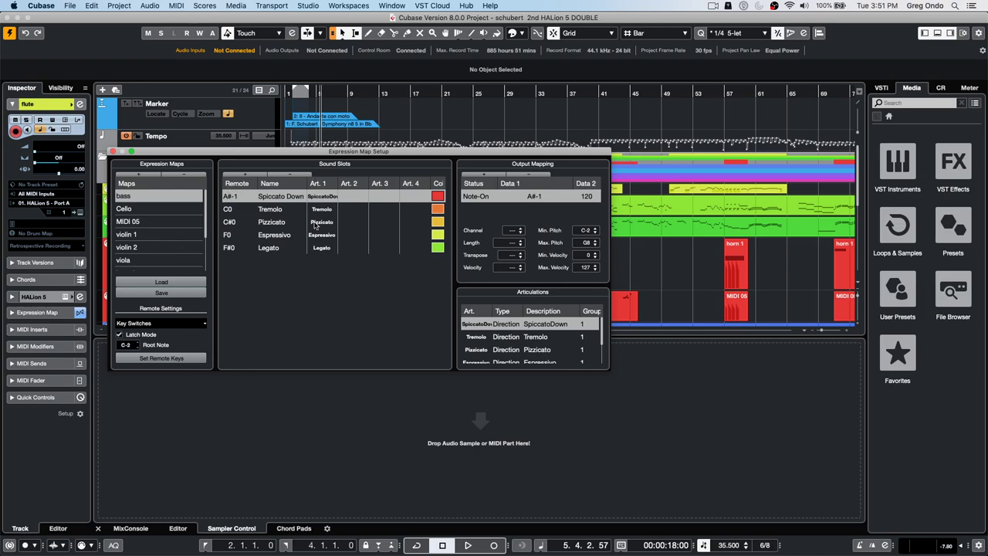
pyautogui.click(148, 173)
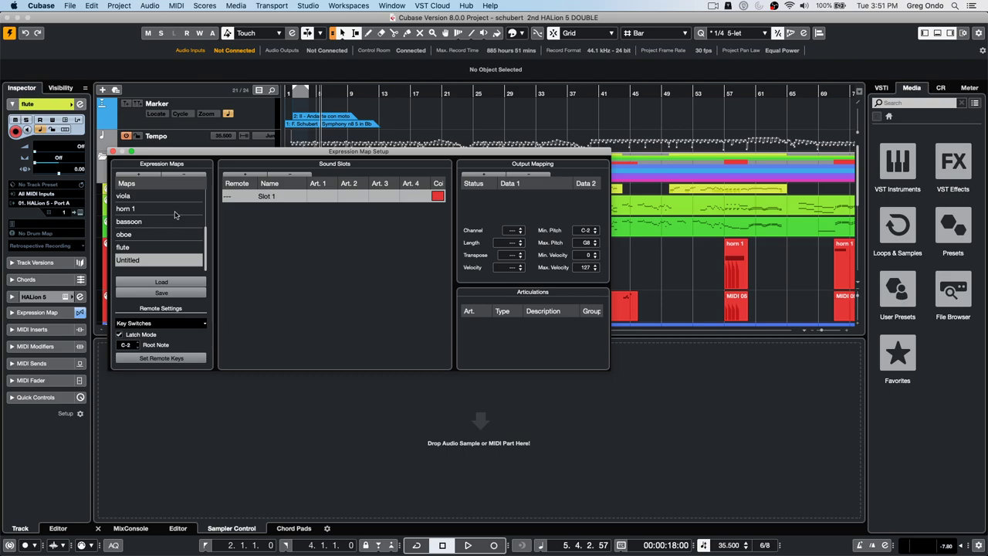
# - Review the horn 1 and violin 1 maps' articulations, then close the setup window
pyautogui.click(171, 205)
pyautogui.moveTo(204, 236); pyautogui.dragTo(213, 194)
pyautogui.click(152, 234)
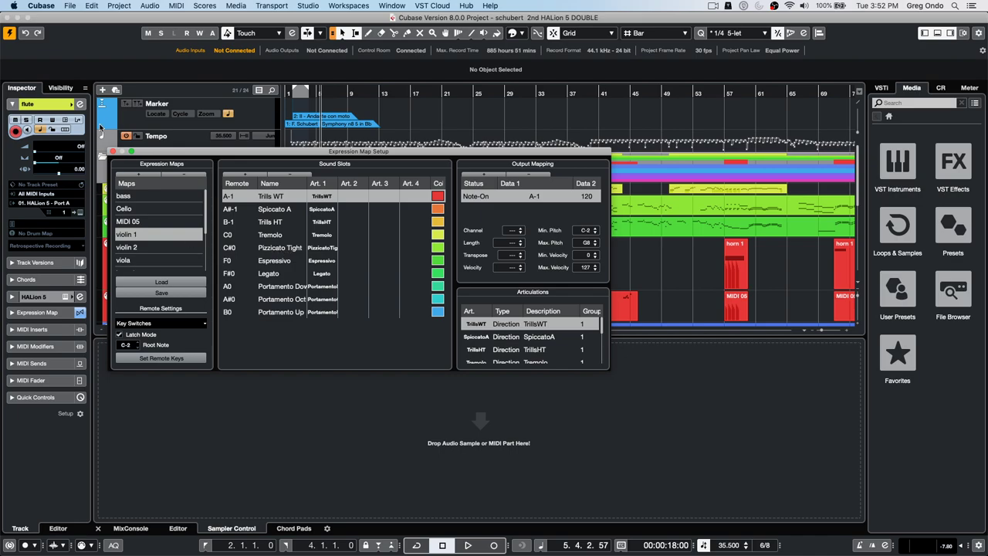
pyautogui.click(114, 151)
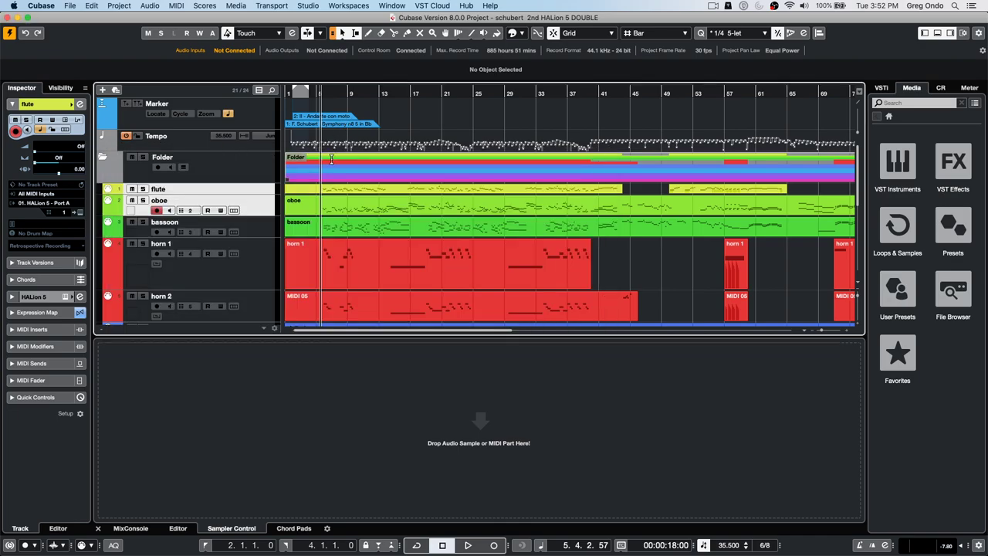
# - Zoom out to the whole arrangement and play the project from the start
pyautogui.moveTo(332, 96); pyautogui.dragTo(225, 80)
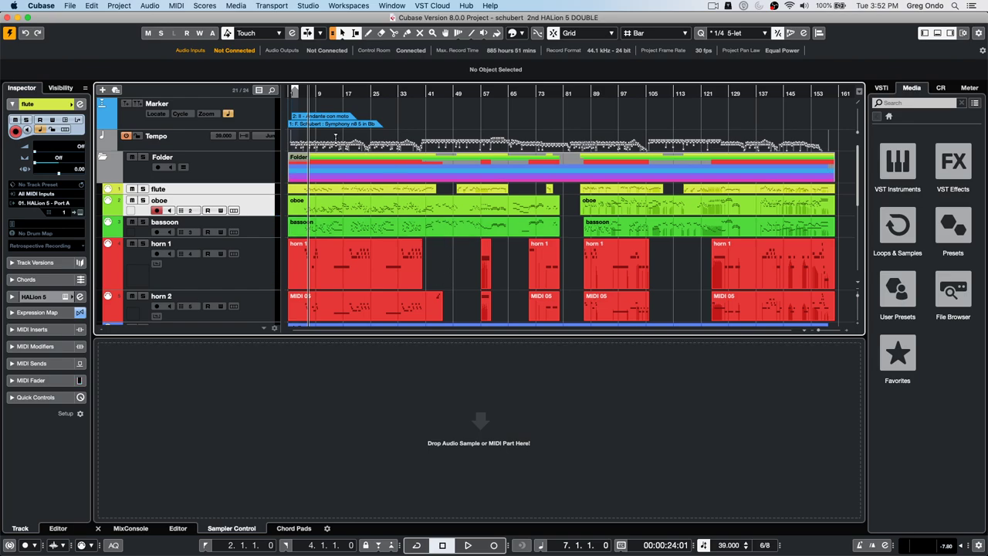
pyautogui.press('Home')
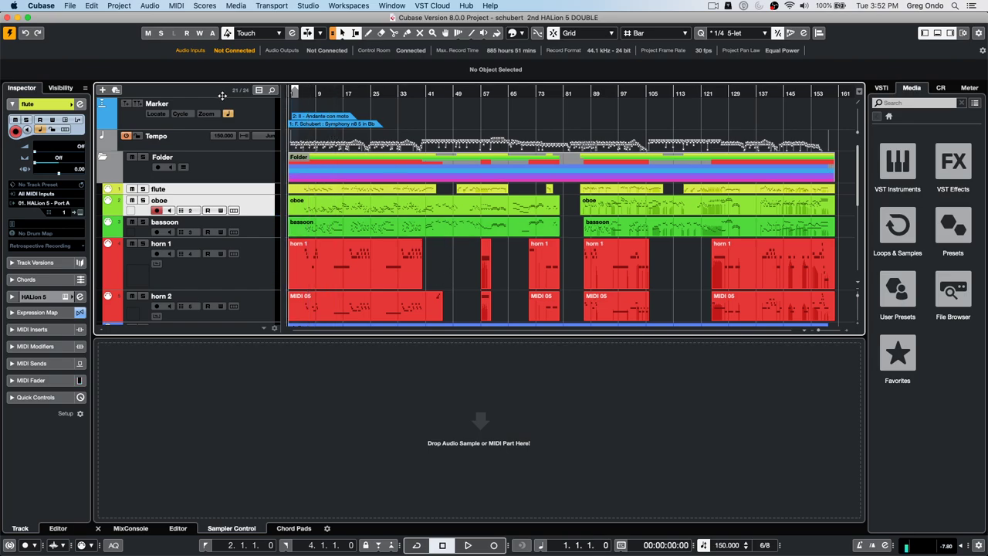
pyautogui.press('space')
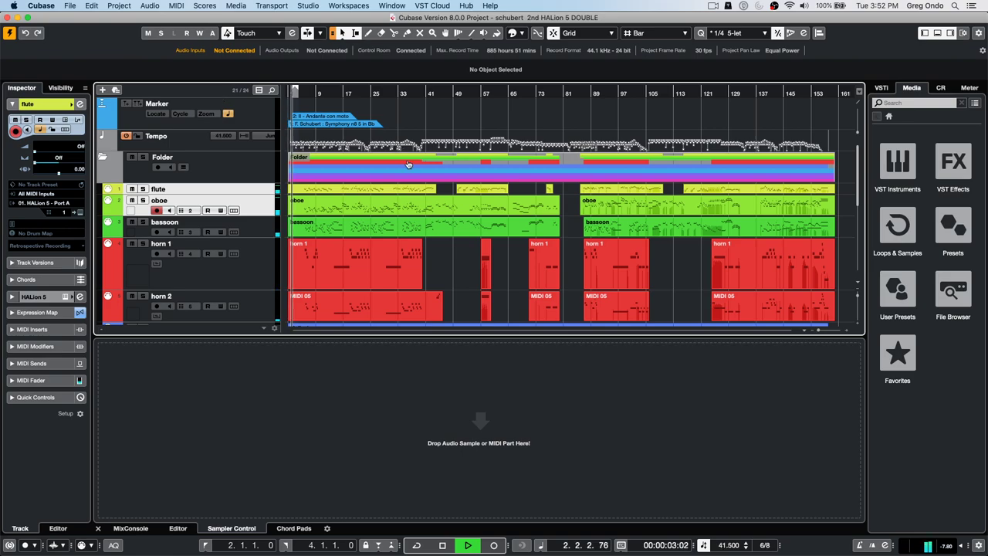
# - Open the violin 1 part in the Key Editor as its own window
pyautogui.scroll(-2, 430, 237)
pyautogui.scroll(-3, 326, 210)
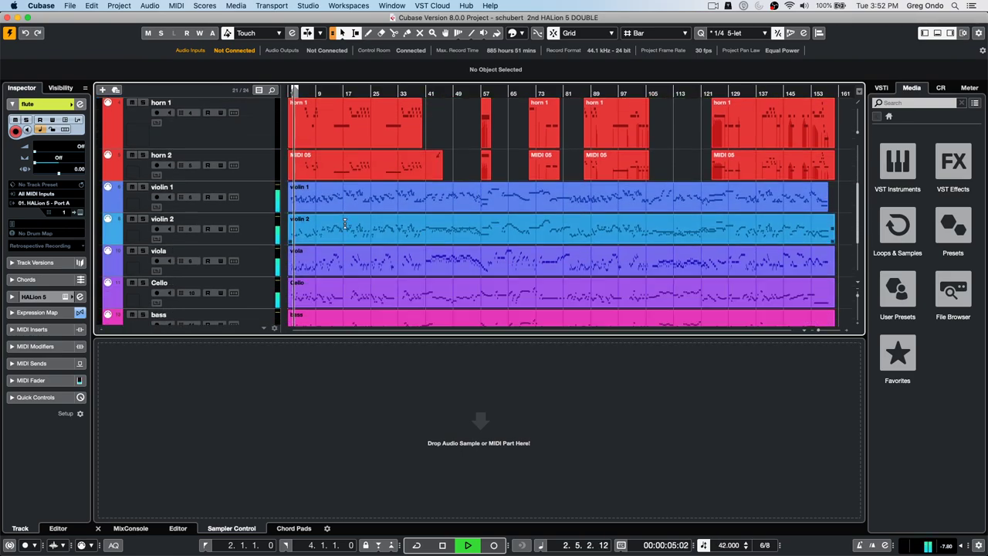
pyautogui.doubleClick(327, 210)
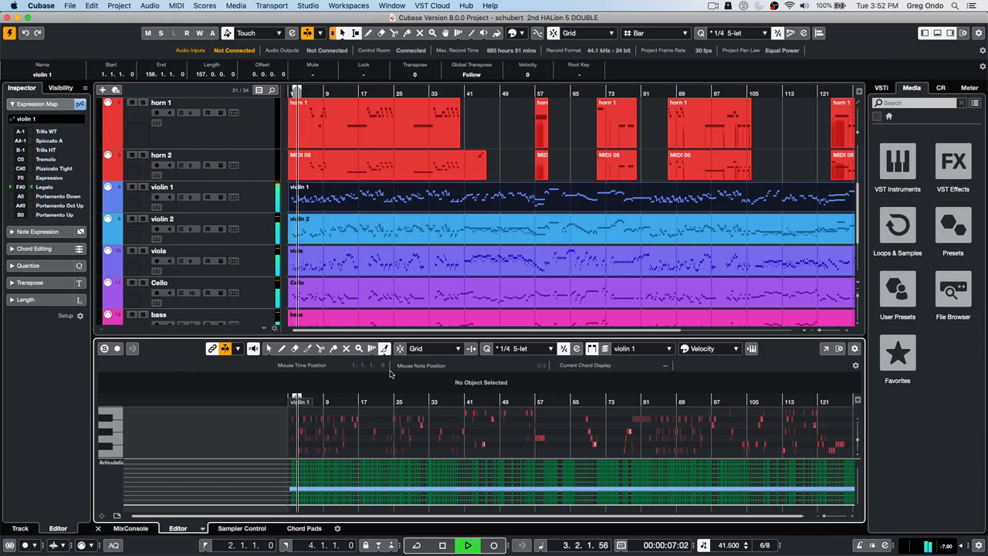
pyautogui.click(828, 349)
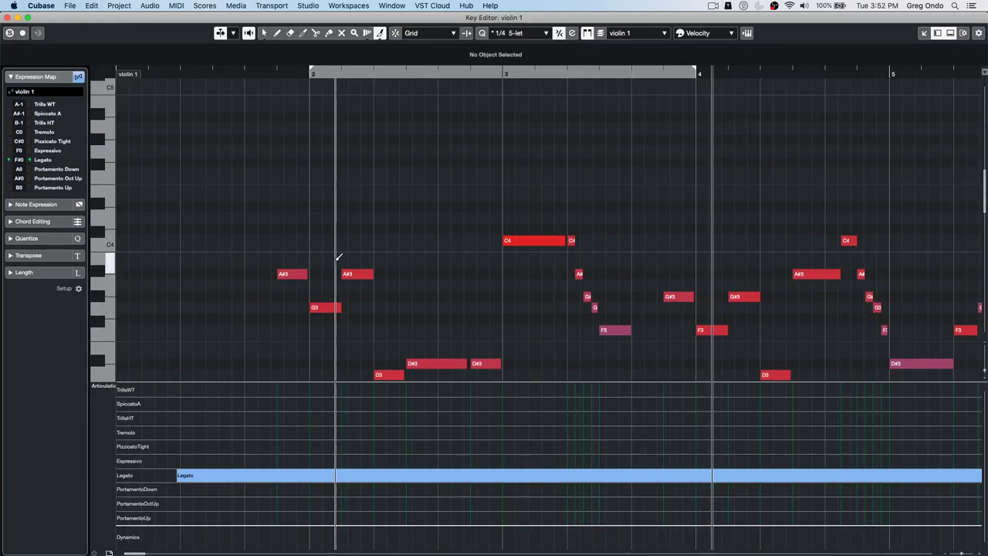
# - Solo violin 1 and restart playback from early in bar 3
pyautogui.click(9, 32)
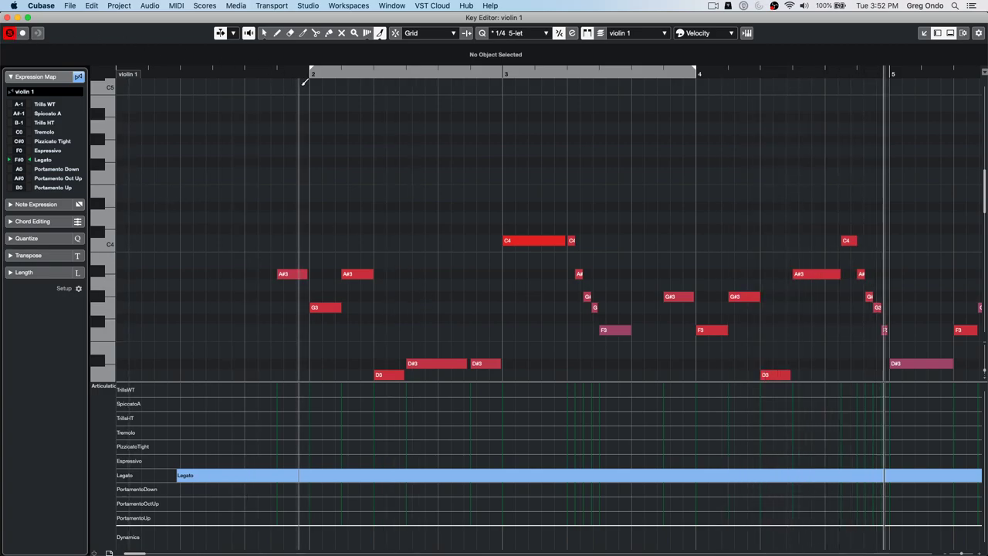
pyautogui.moveTo(252, 76); pyautogui.dragTo(155, 81)
pyautogui.moveTo(254, 71); pyautogui.dragTo(109, 67)
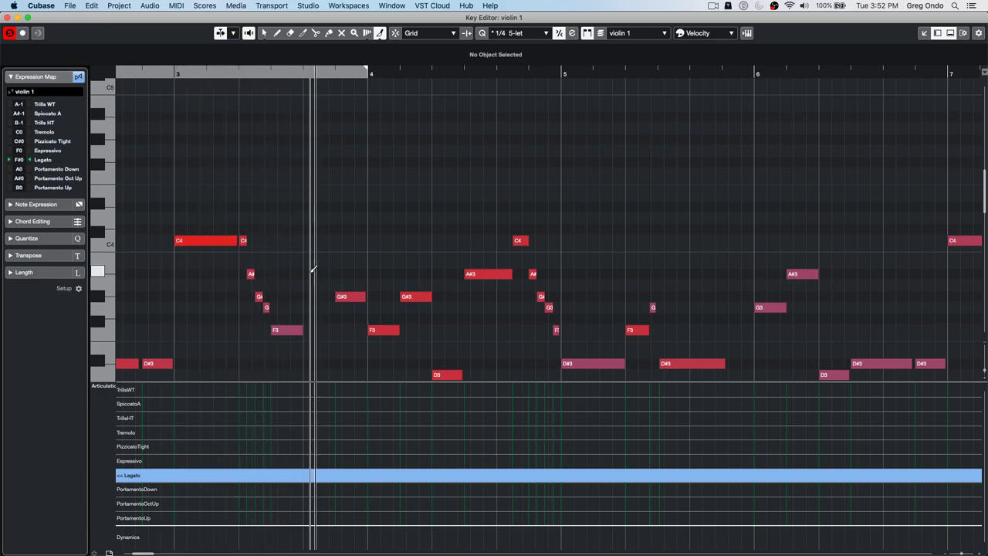
pyautogui.press('space')
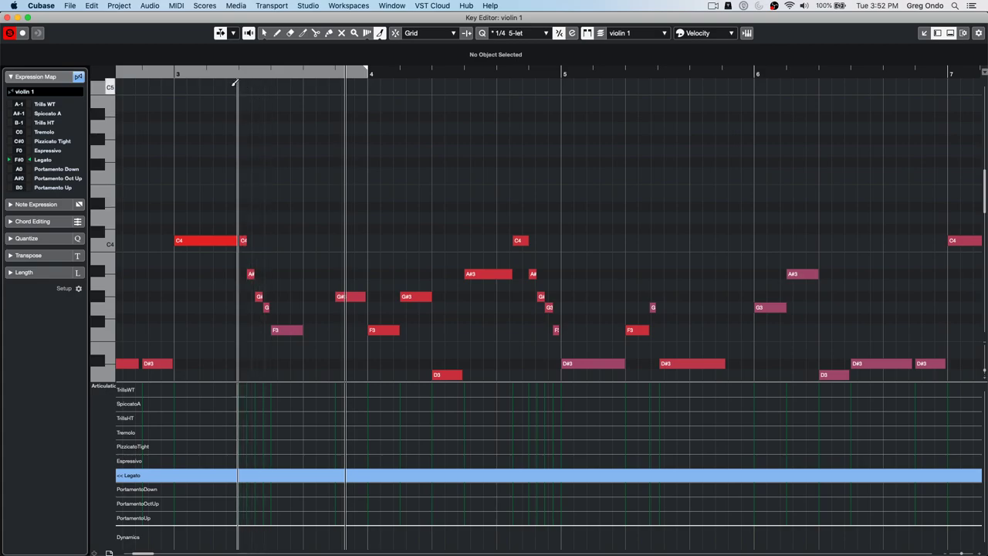
pyautogui.click(236, 76)
pyautogui.press('space')
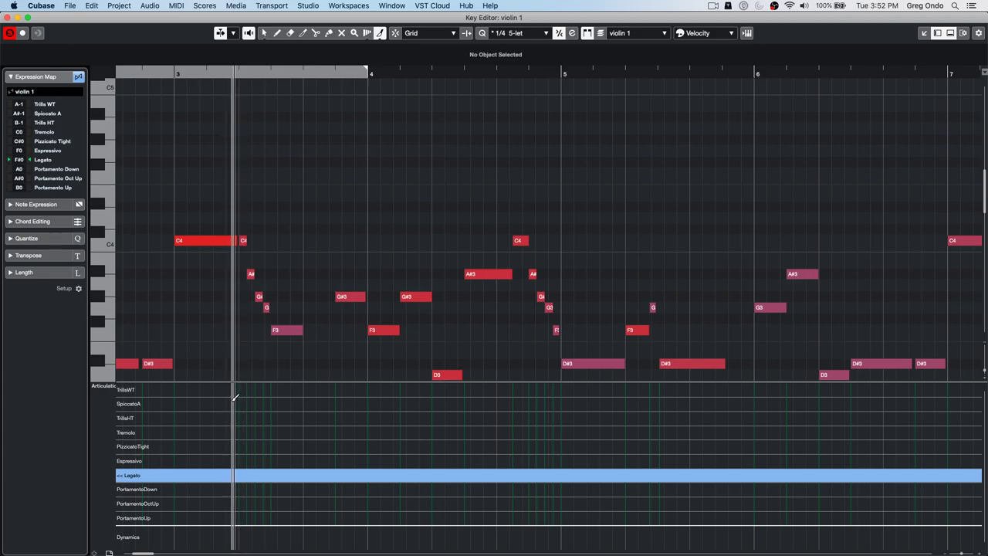
# - Insert a brief SpiccatoA articulation returning to Legato in bar 3, and play it back
pyautogui.click(237, 399)
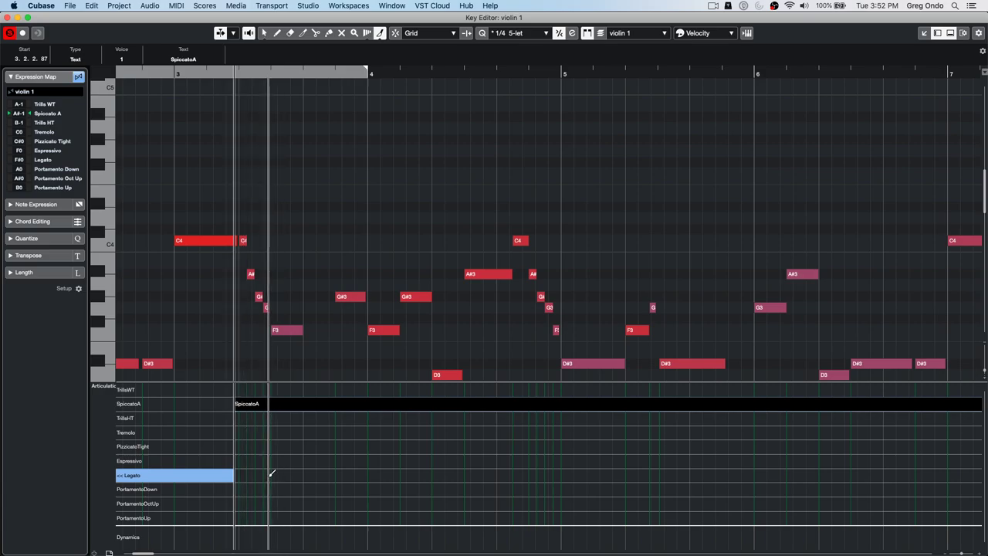
pyautogui.click(270, 474)
pyautogui.click(166, 74)
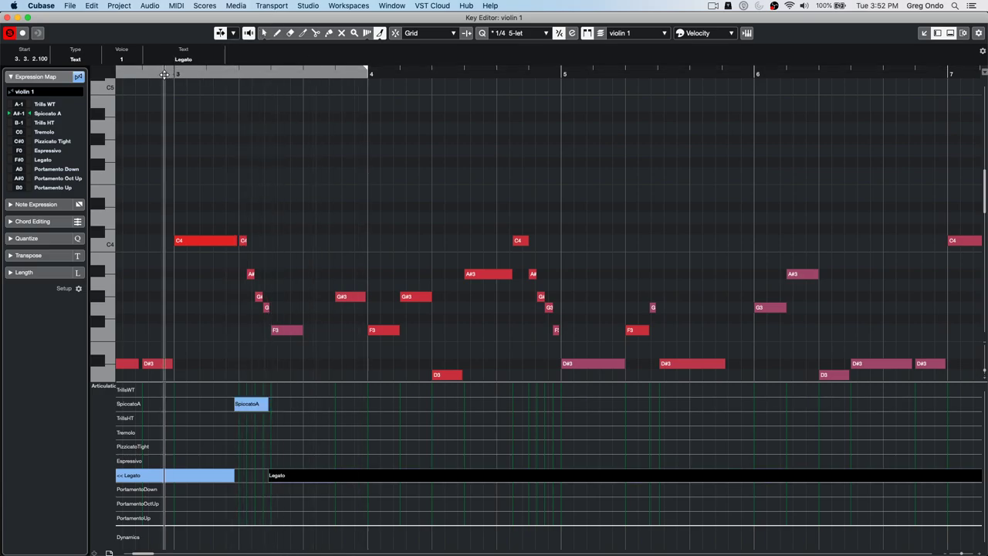
pyautogui.press('space')
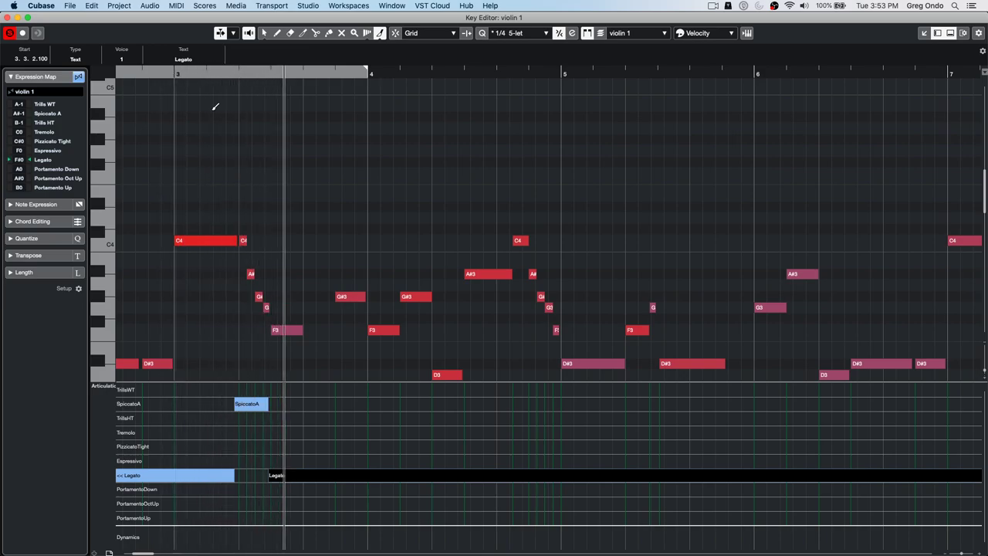
# - Add PizzicatoTight then Legato from bar 5, stop playback, and open the Score Editor
pyautogui.click(513, 446)
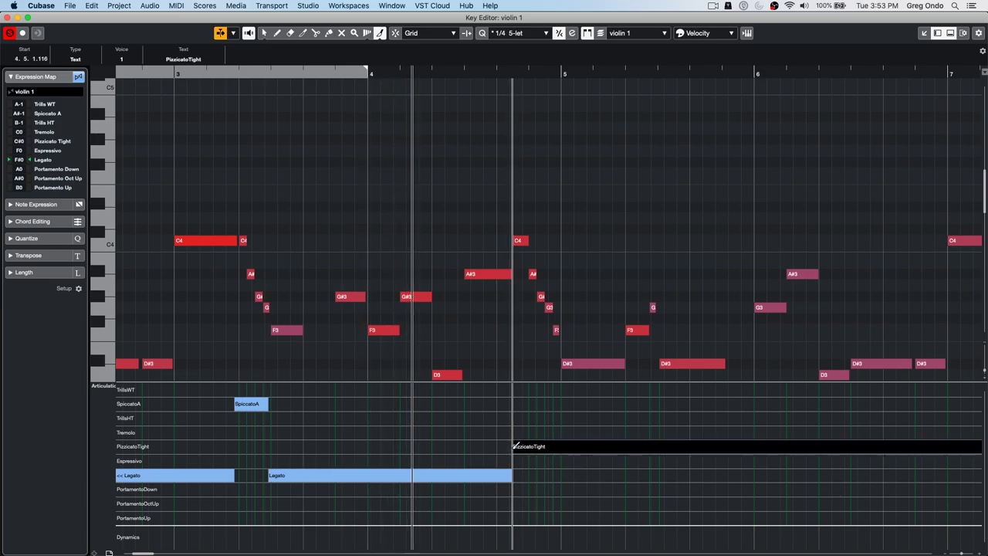
pyautogui.click(563, 474)
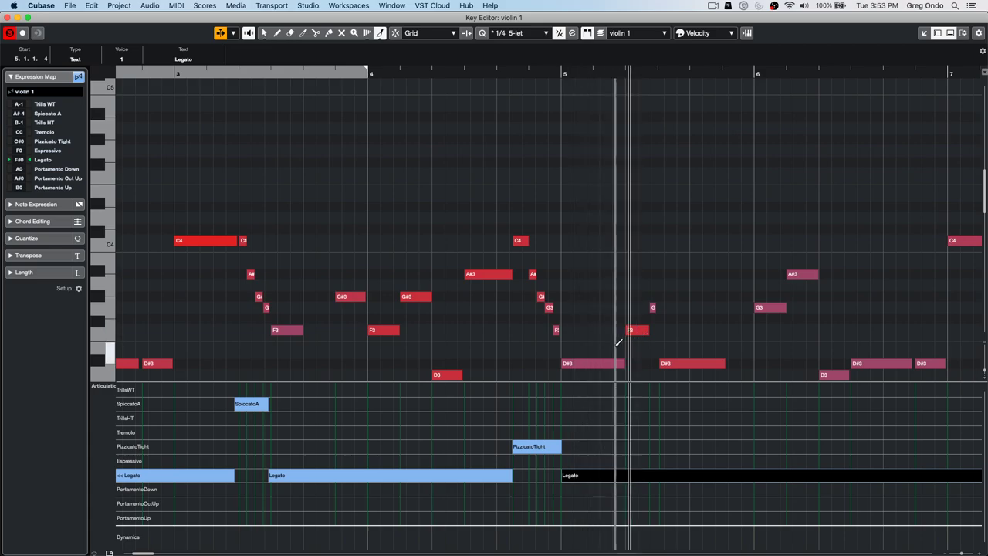
pyautogui.press('space')
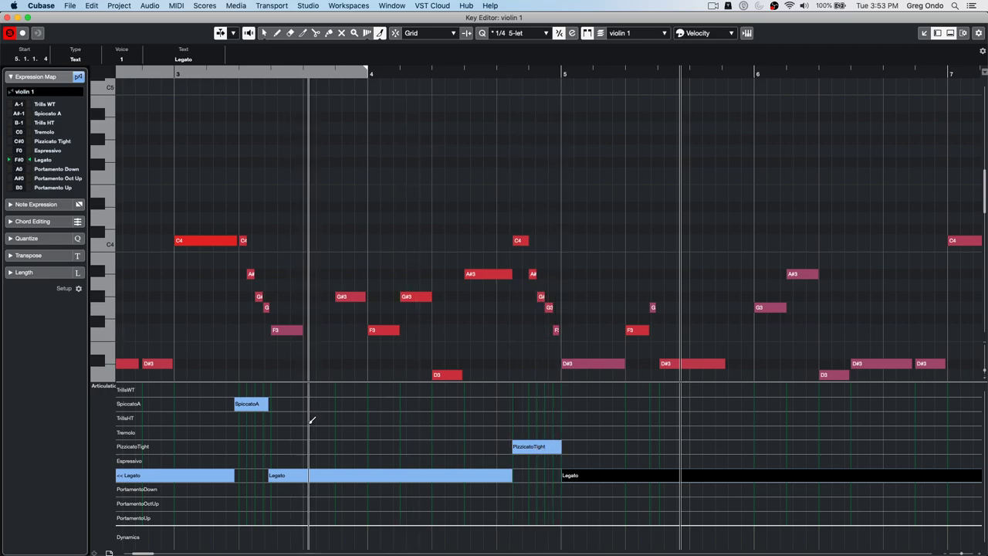
pyautogui.press('super+r')
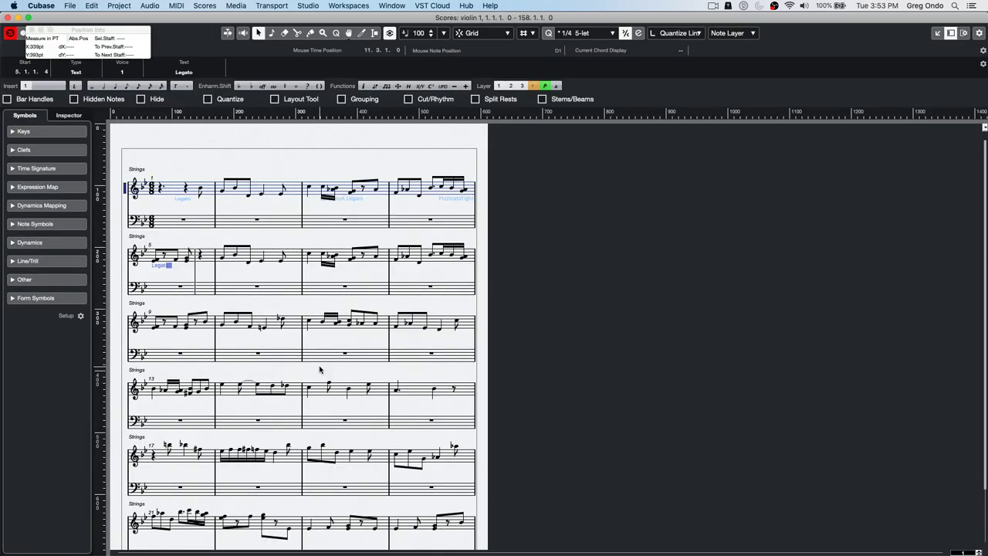
# - Close the violin 1 Score and Key Editor windows, then choose File > New Project
pyautogui.click(9, 17)
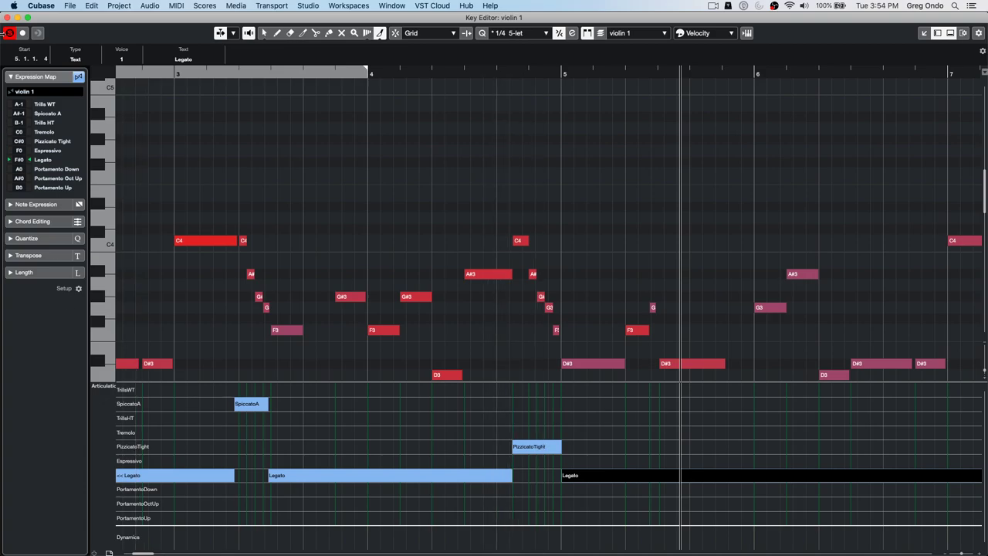
pyautogui.click(9, 17)
pyautogui.click(69, 6)
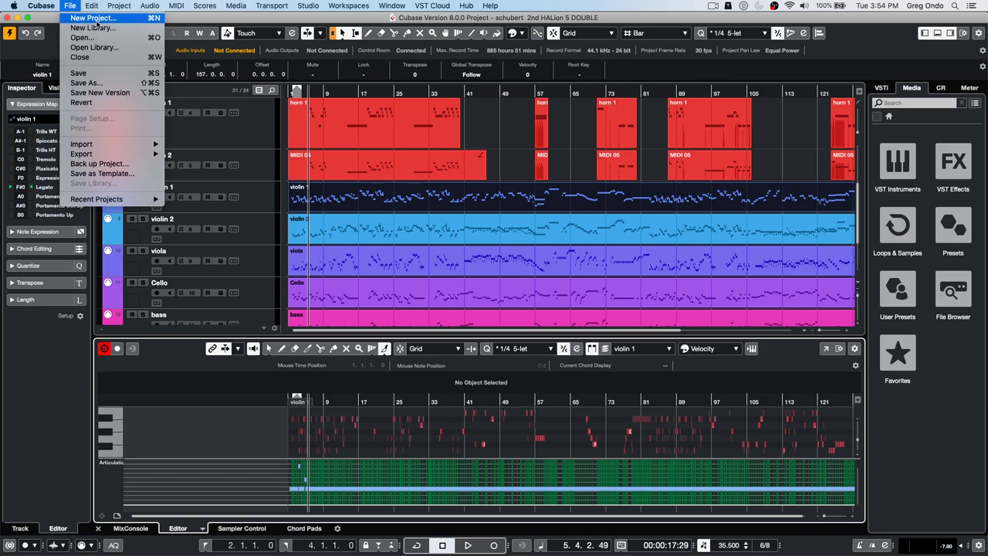
pyautogui.click(95, 18)
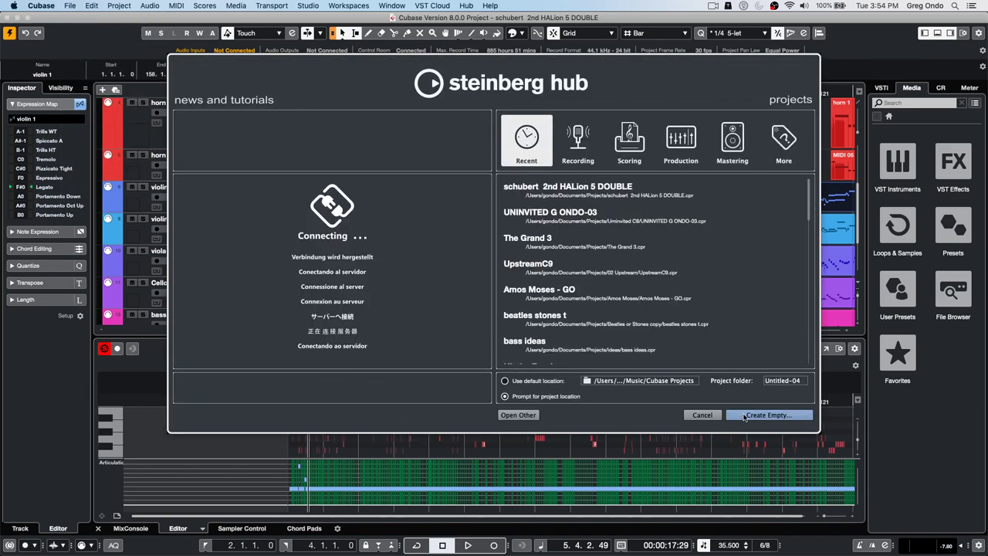
# - Create an empty project in the default folder and add nine mono audio tracks
pyautogui.click(746, 415)
pyautogui.click(683, 311)
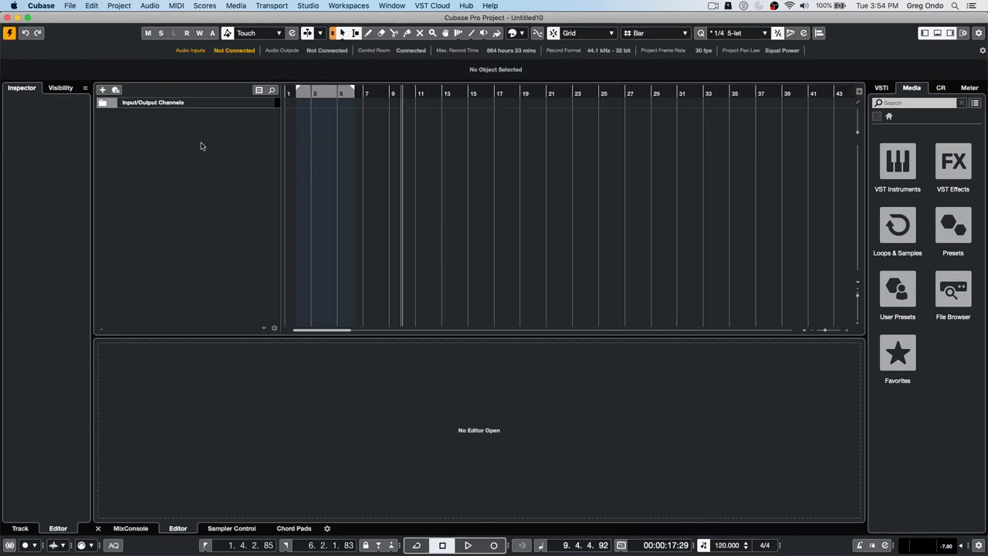
pyautogui.rightClick(199, 136)
pyautogui.click(259, 142)
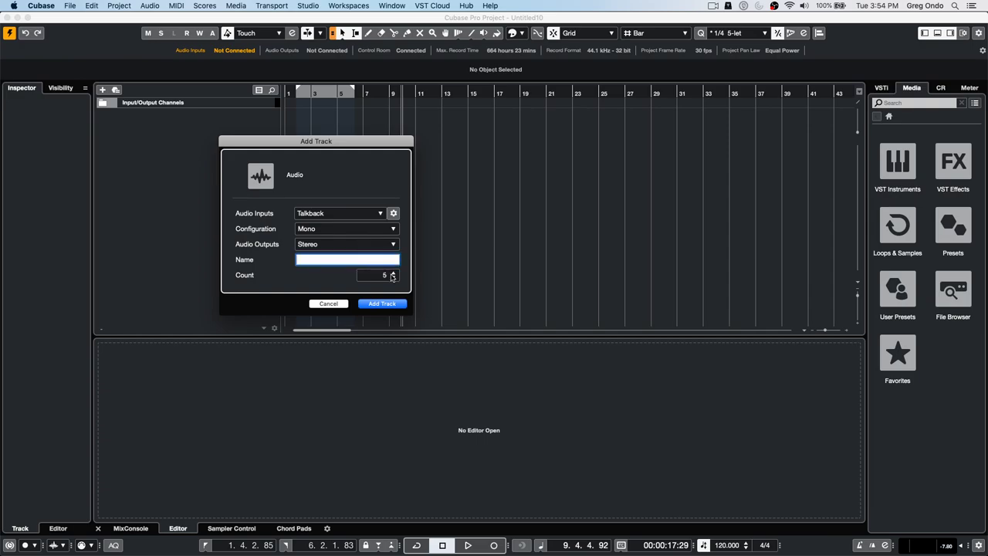
pyautogui.click(384, 304)
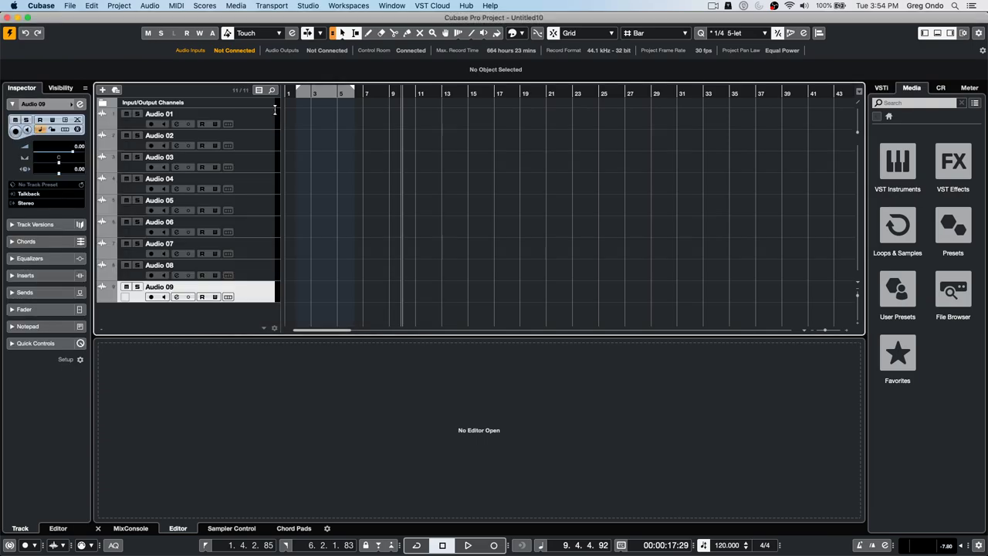
# - Show the MixConsole, select all nine audio channels, and enable Q-Link
pyautogui.click(131, 529)
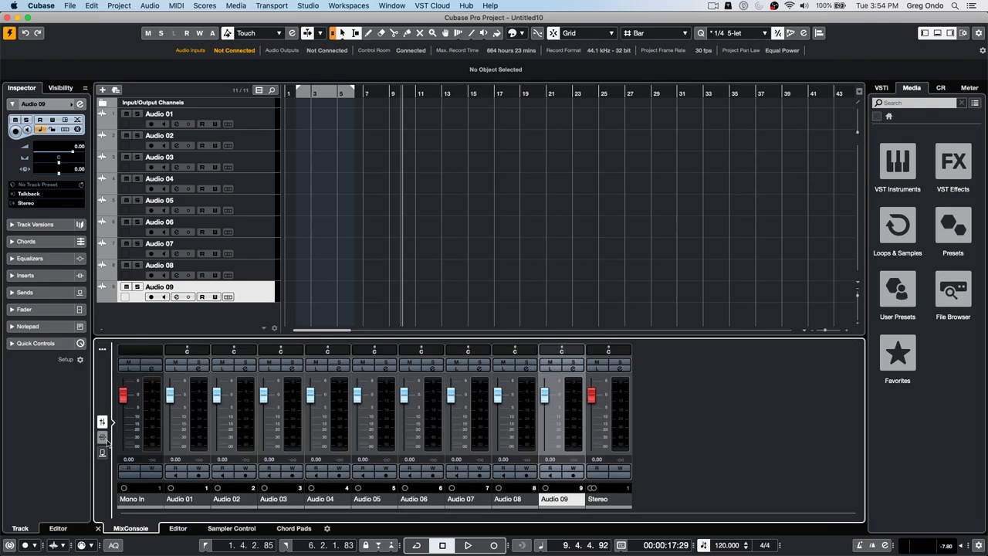
pyautogui.keyDown('shift'); pyautogui.click(266, 127); pyautogui.keyUp('shift')
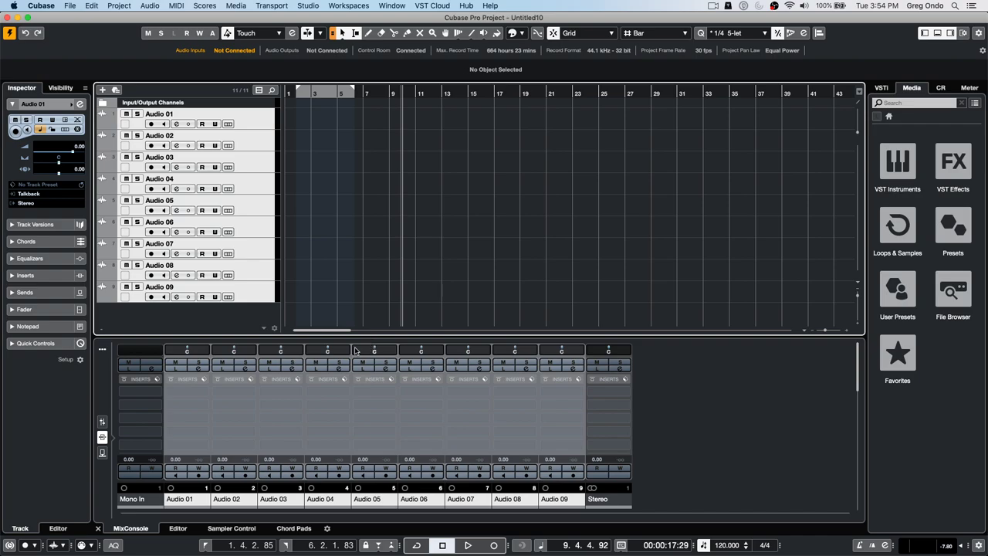
pyautogui.click(102, 349)
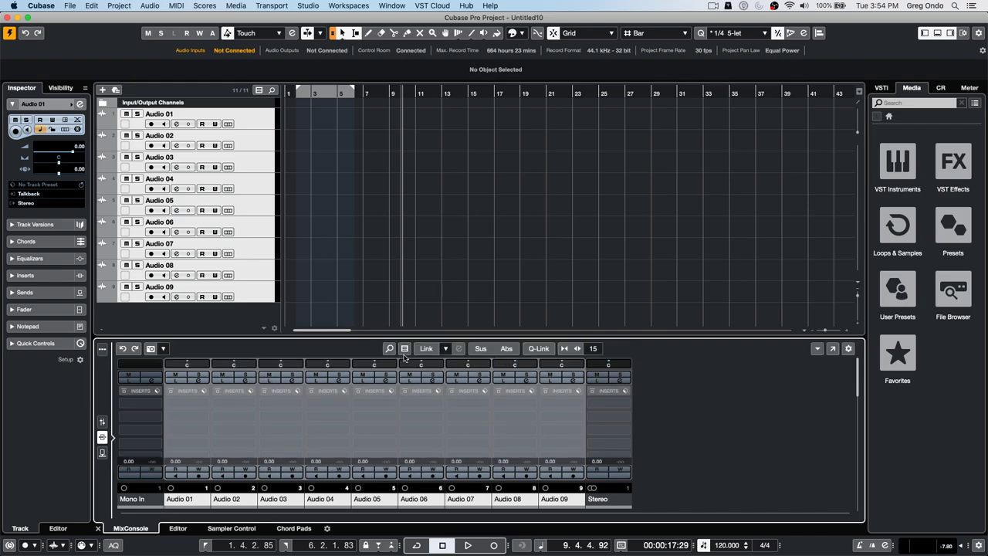
pyautogui.click(540, 349)
pyautogui.click(544, 352)
pyautogui.click(544, 352)
# - Insert Dynamics > Compressor in slot 1 on all channels and close the Compressor windows
pyautogui.click(203, 407)
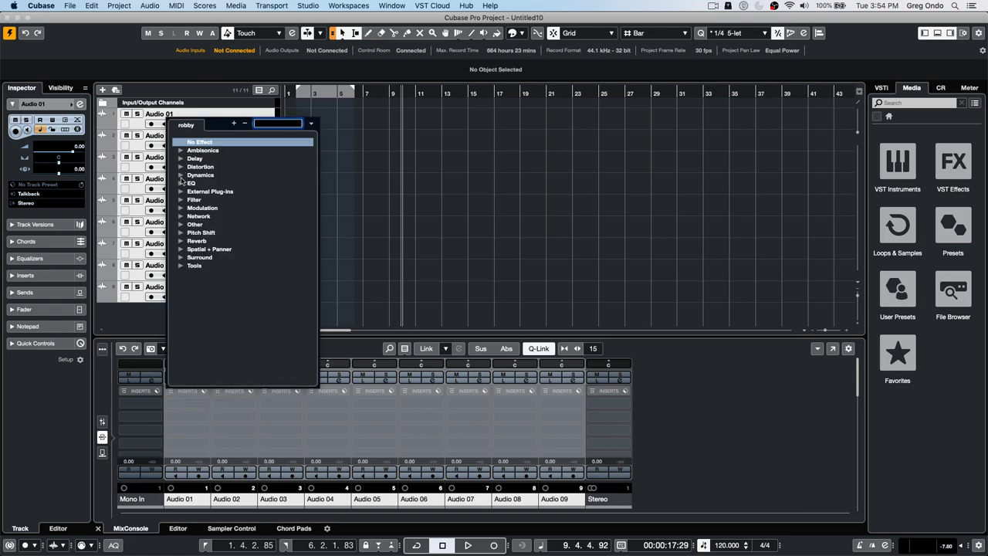
pyautogui.click(182, 176)
pyautogui.click(215, 191)
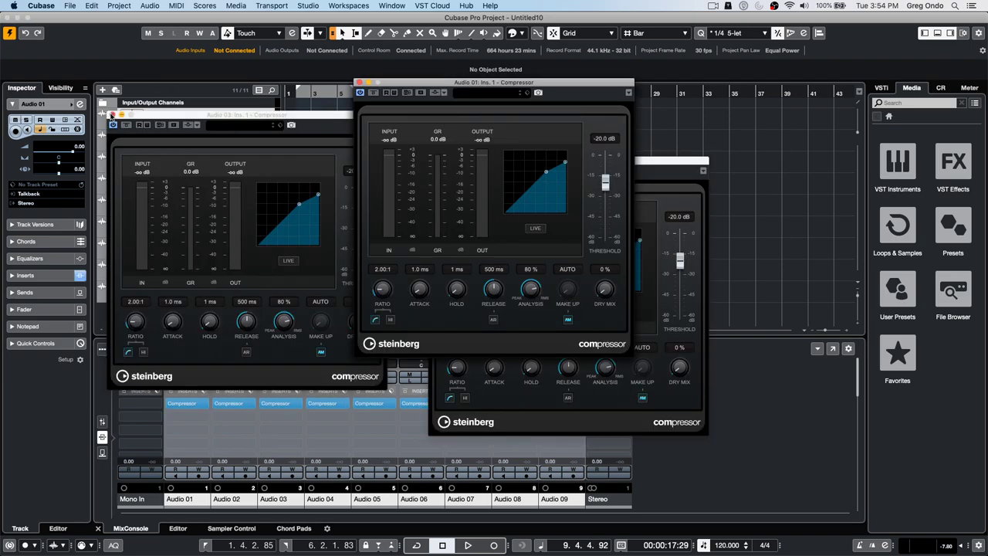
pyautogui.click(112, 115)
pyautogui.click(358, 81)
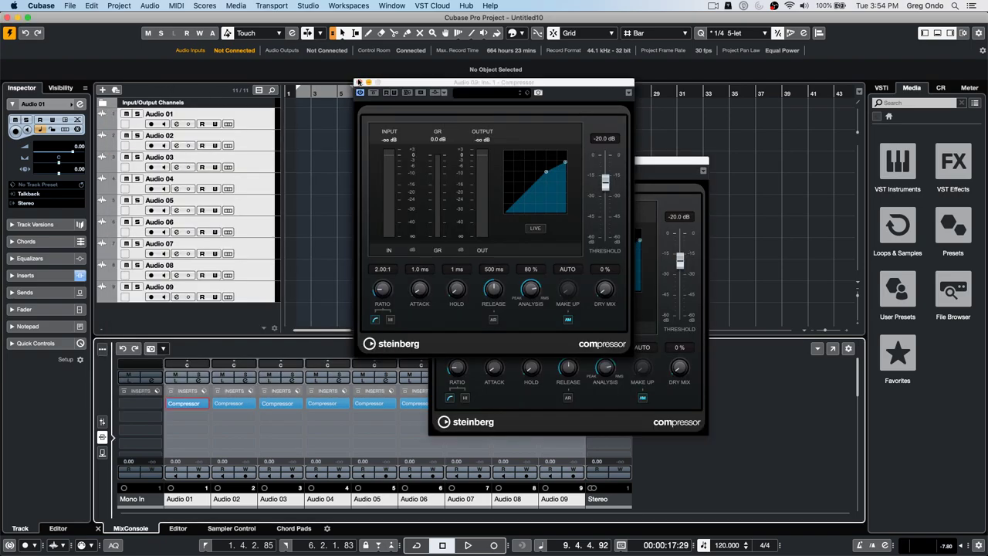
pyautogui.click(358, 81)
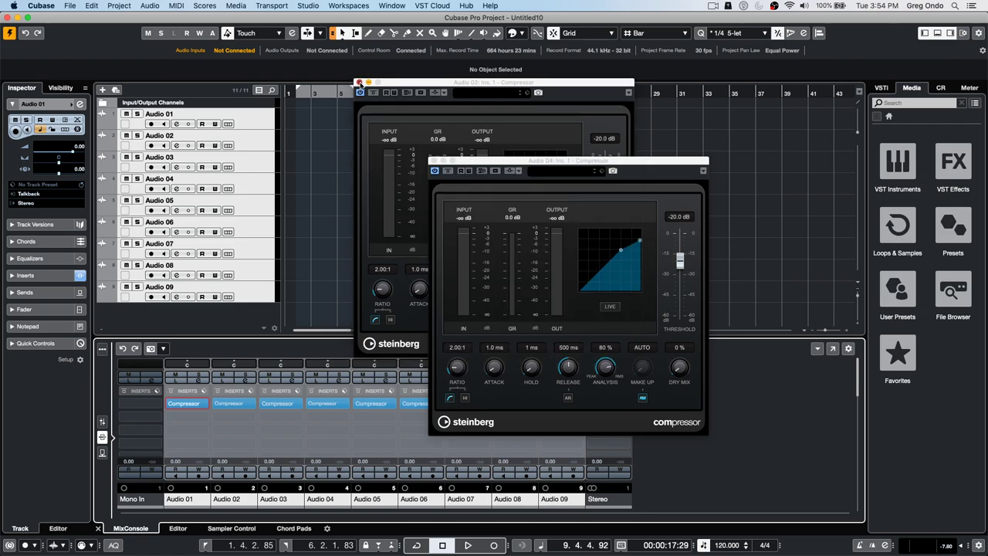
pyautogui.click(359, 82)
pyautogui.click(436, 163)
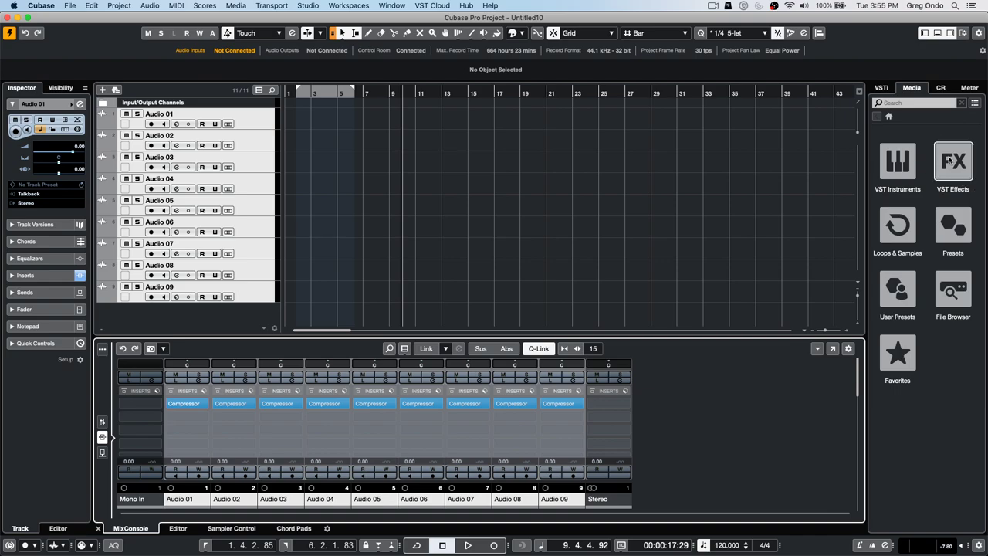
# - Drag Groove Agent from the VST Instruments browser into the project as a new track
pyautogui.click(905, 174)
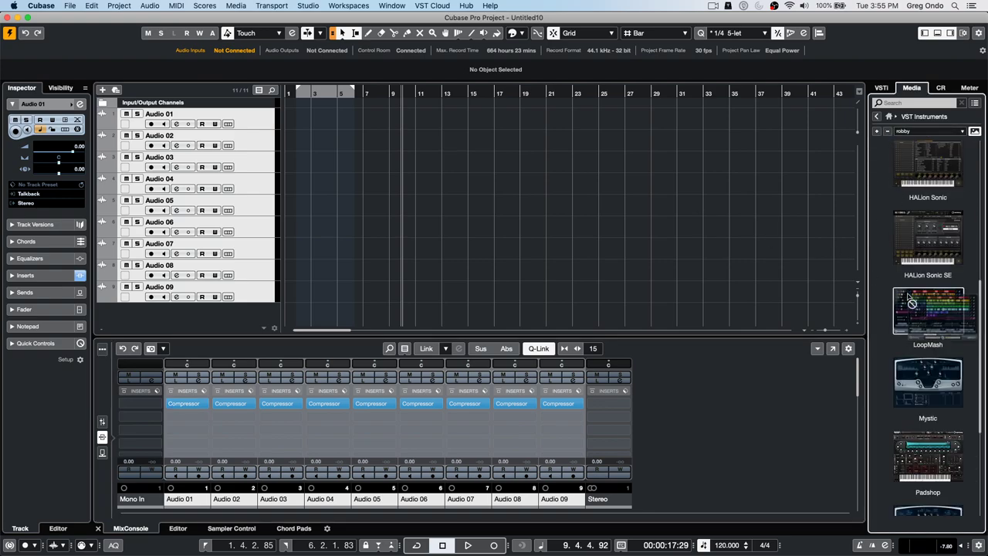
pyautogui.scroll(-3, 909, 296)
pyautogui.scroll(5, 909, 296)
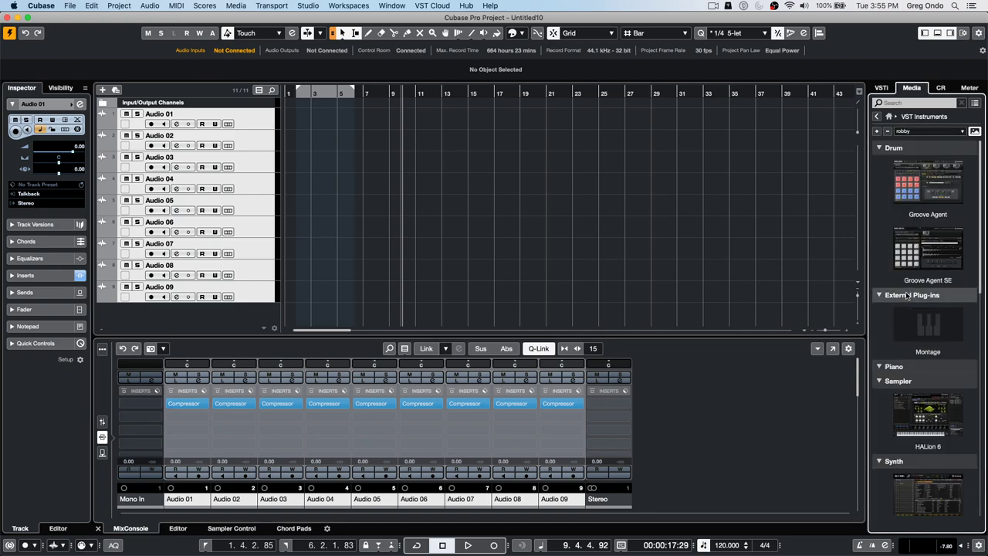
pyautogui.moveTo(950, 192); pyautogui.dragTo(241, 322)
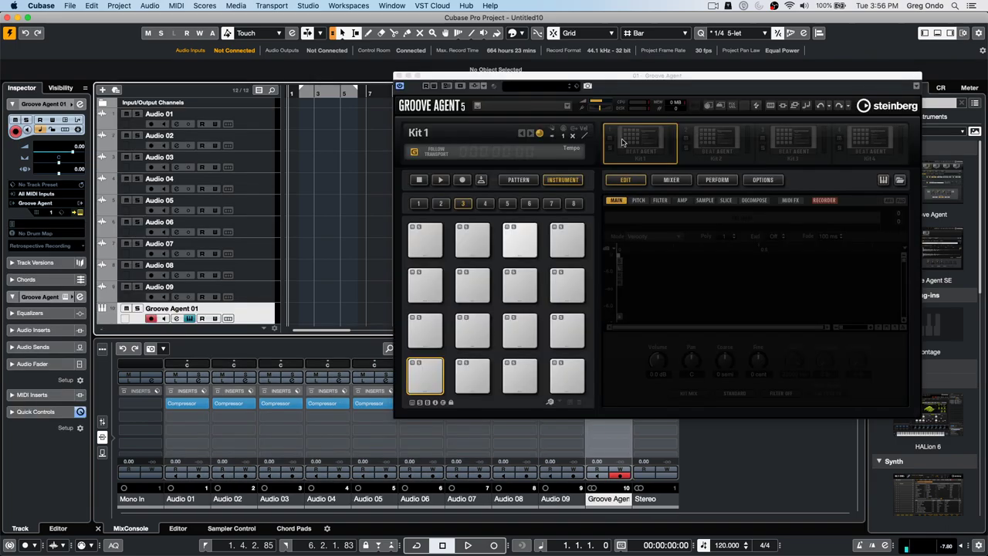
# - Load the Forget The Past kit with patterns into the first slot by searching 'forget'
pyautogui.rightClick(624, 137)
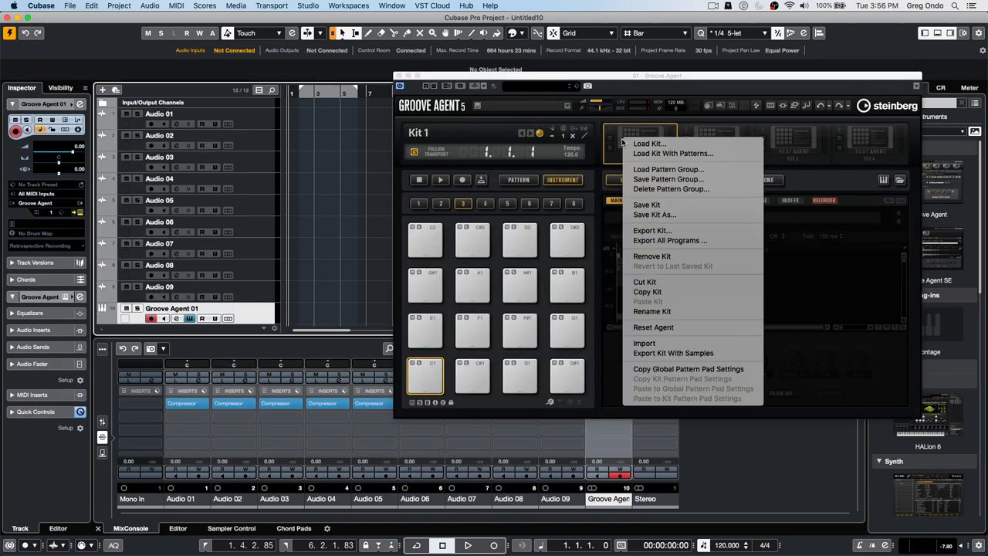
pyautogui.click(670, 153)
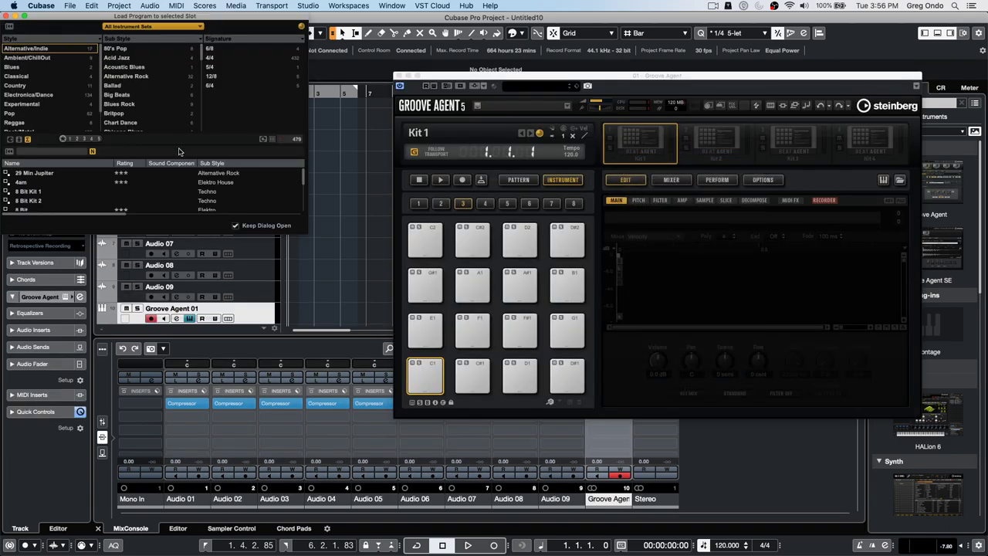
pyautogui.scroll(-3, 34, 199)
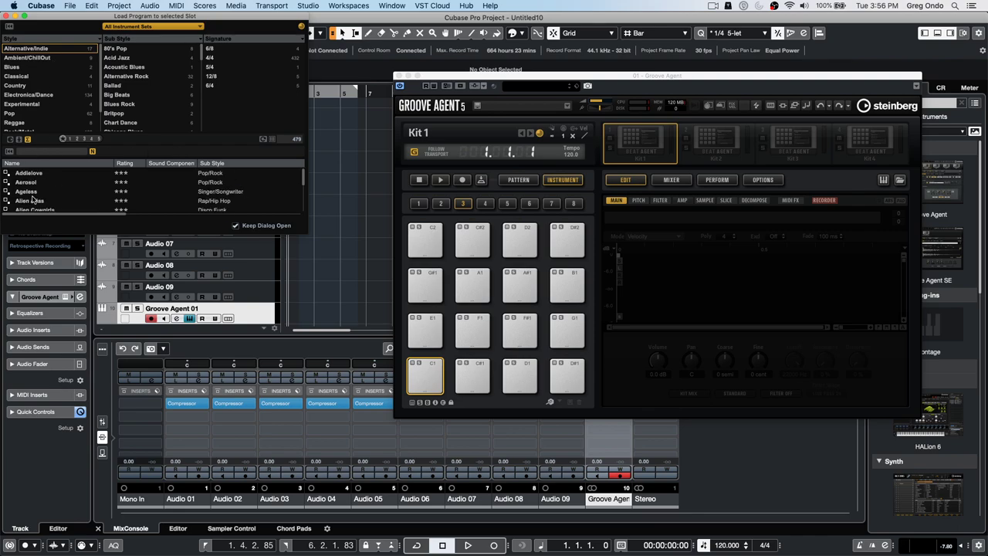
pyautogui.scroll(-1, 63, 197)
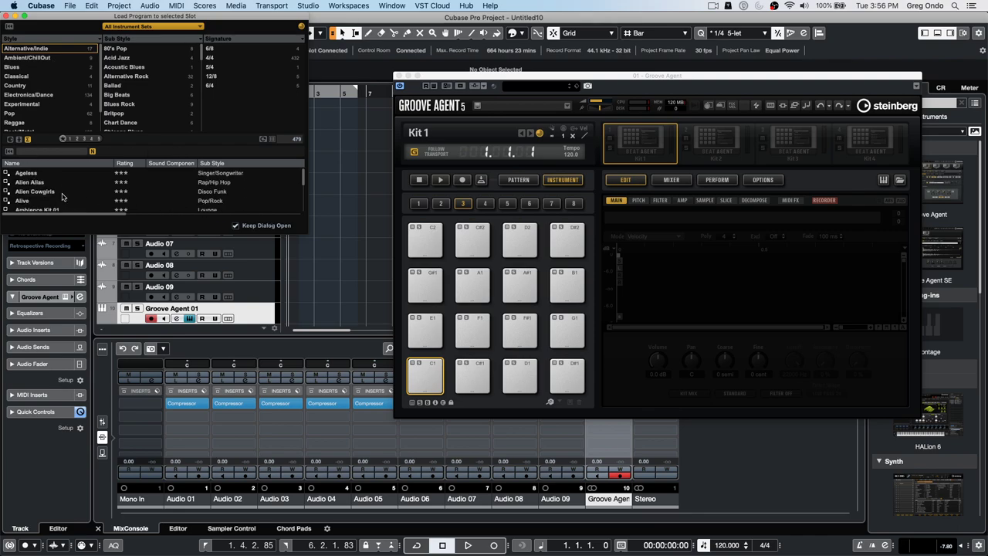
pyautogui.scroll(-3, 63, 197)
pyautogui.scroll(-1, 63, 197)
pyautogui.scroll(-5, 63, 197)
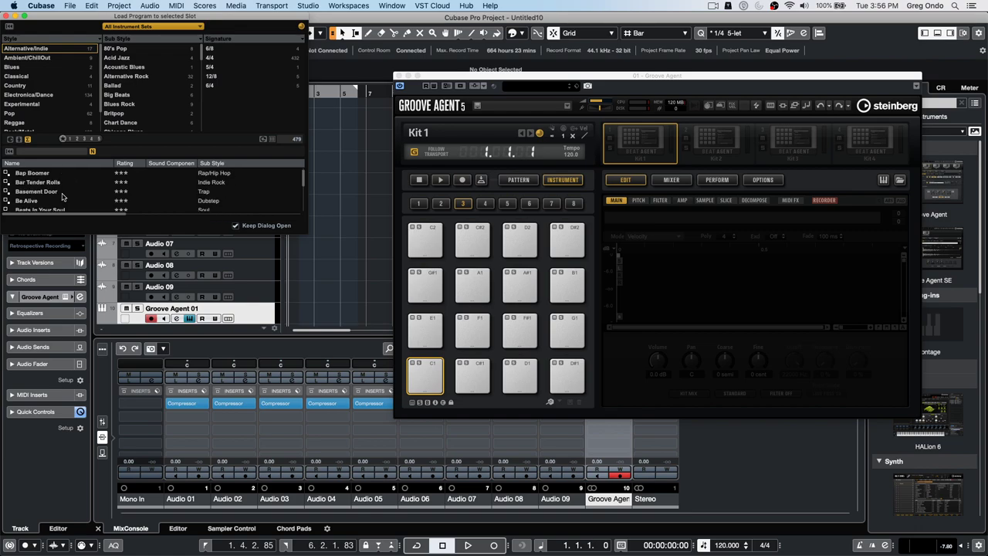
pyautogui.scroll(-3, 63, 197)
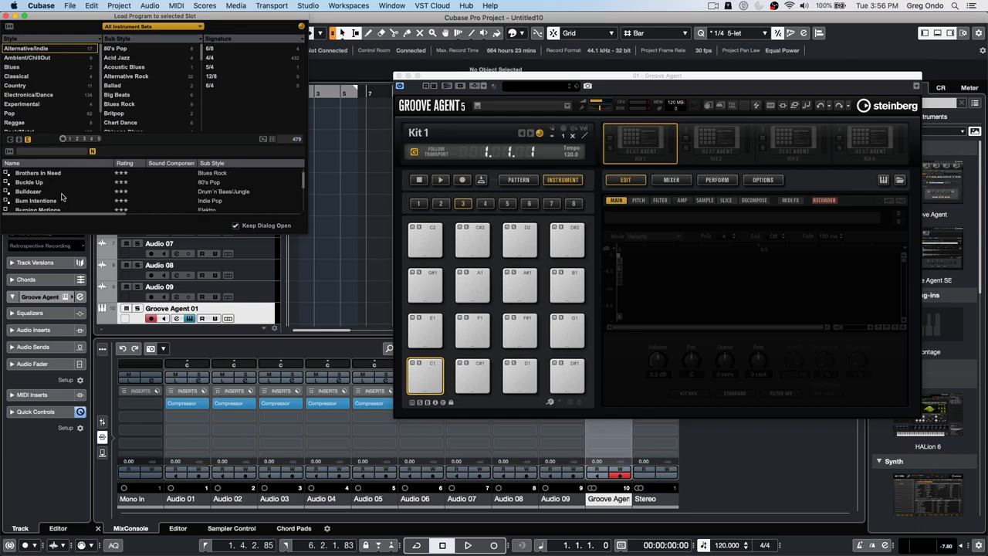
pyautogui.scroll(-3, 63, 197)
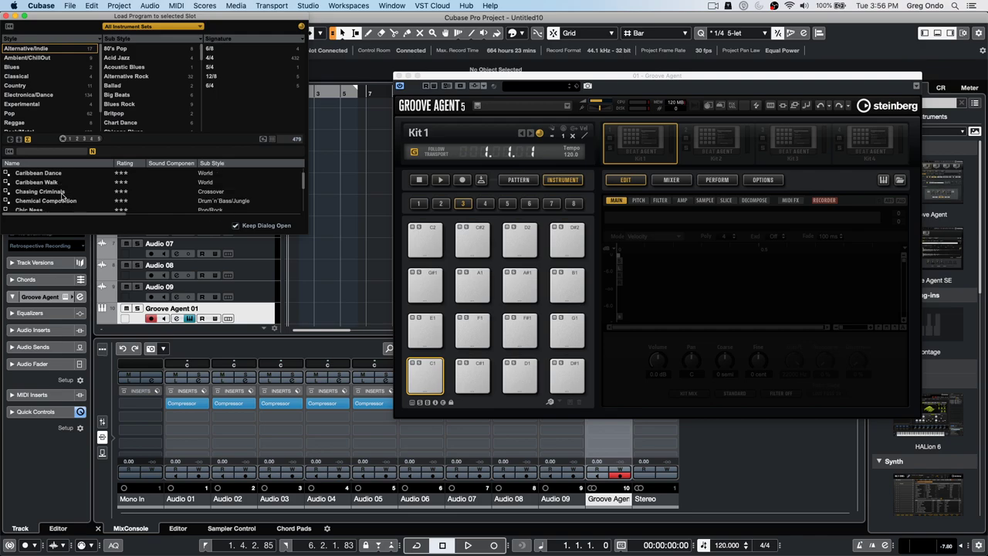
pyautogui.scroll(-1, 62, 197)
pyautogui.scroll(-2, 63, 197)
pyautogui.click(42, 152)
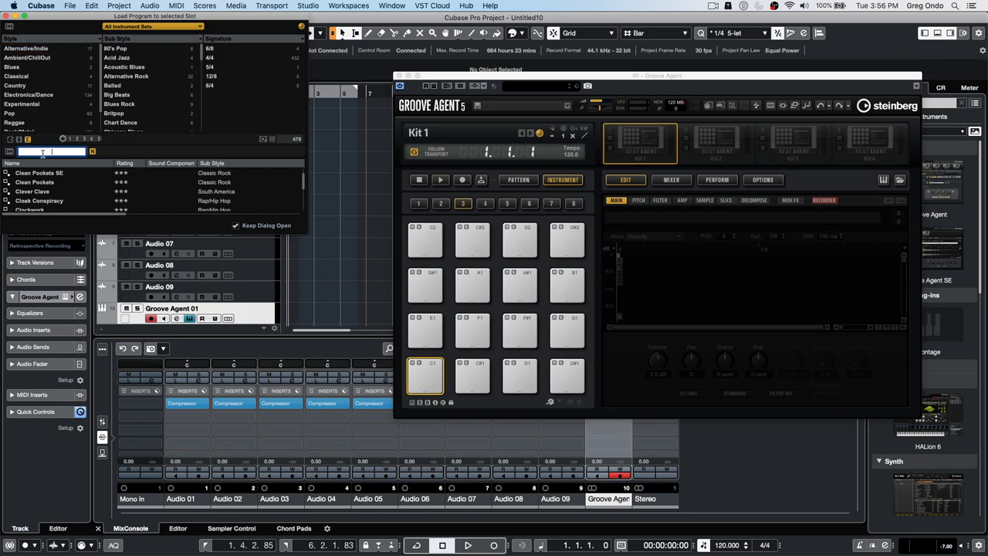
pyautogui.write('fo')
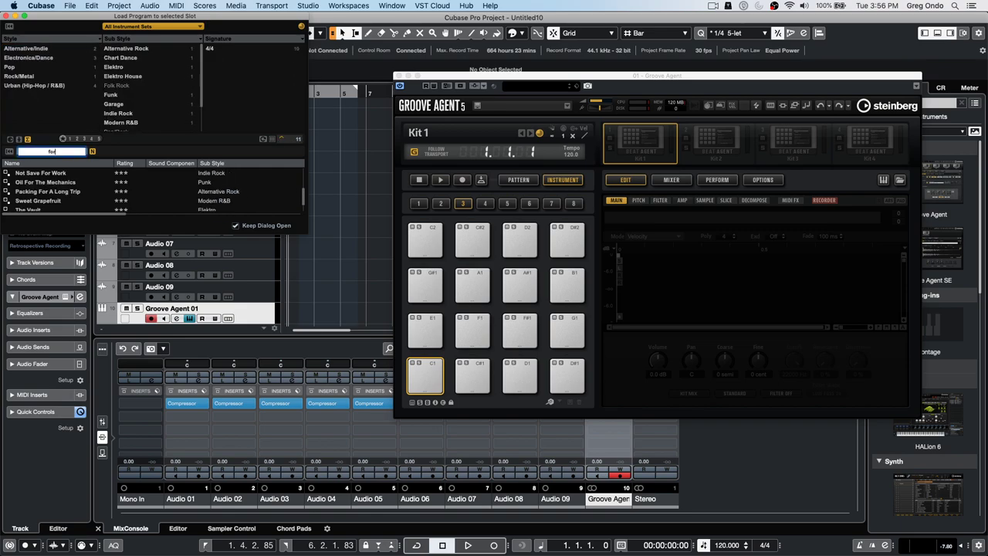
pyautogui.write('rget')
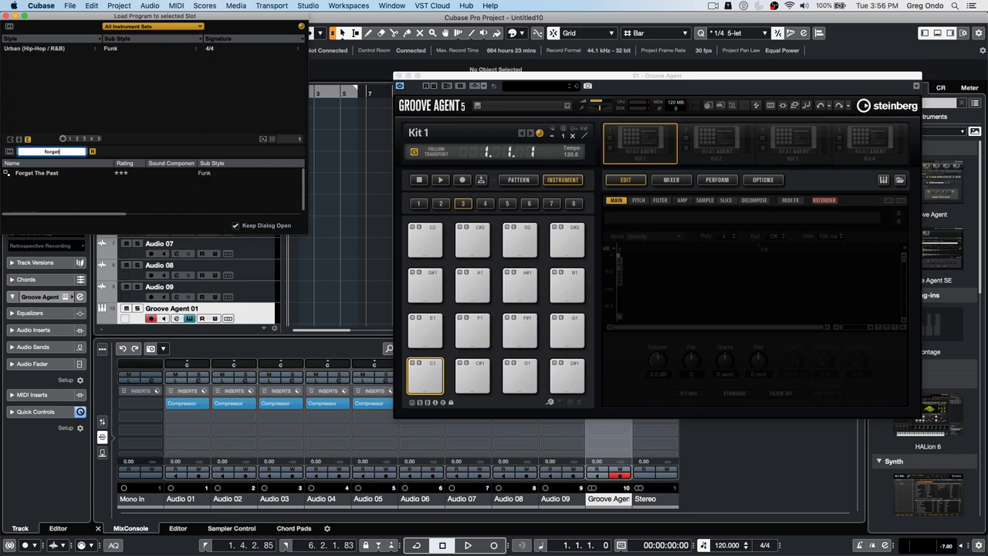
pyautogui.doubleClick(23, 174)
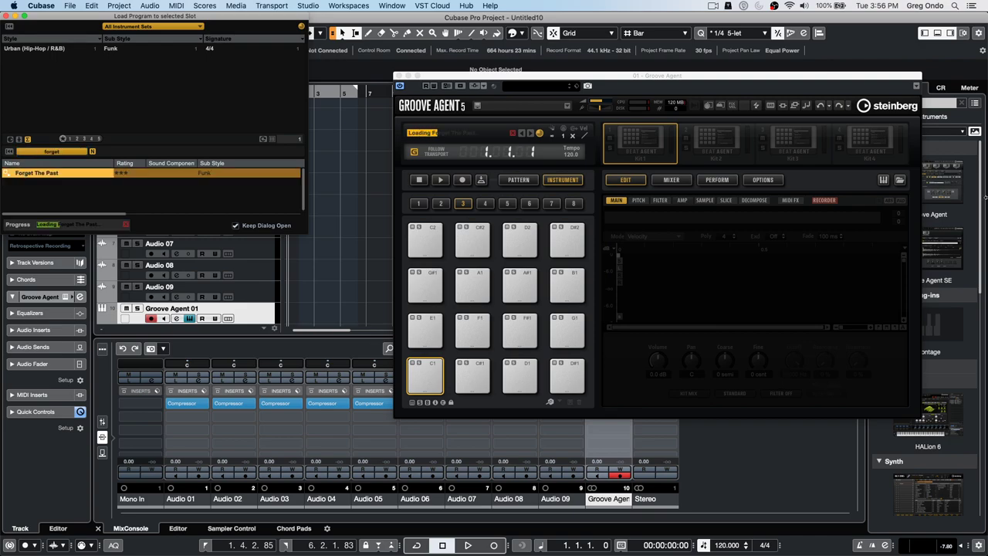
pyautogui.click(6, 16)
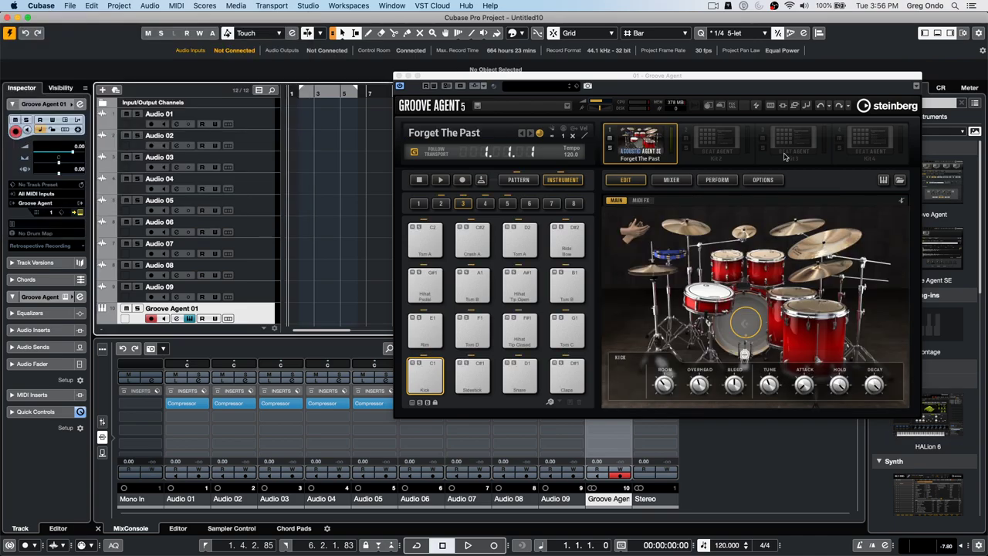
# - Switch Groove Agent to pattern mode and audition the Main 1 and Main 3 patterns
pyautogui.click(533, 180)
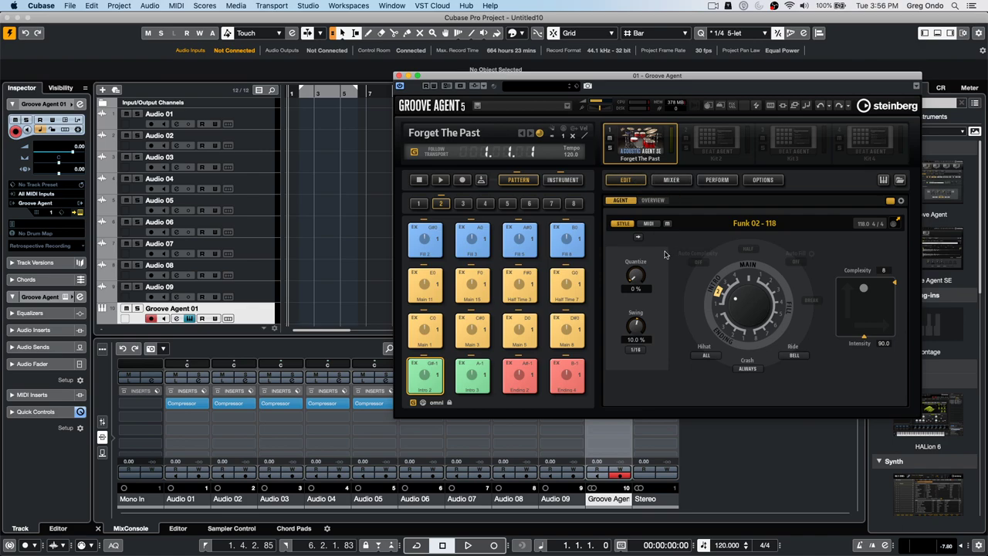
pyautogui.click(652, 223)
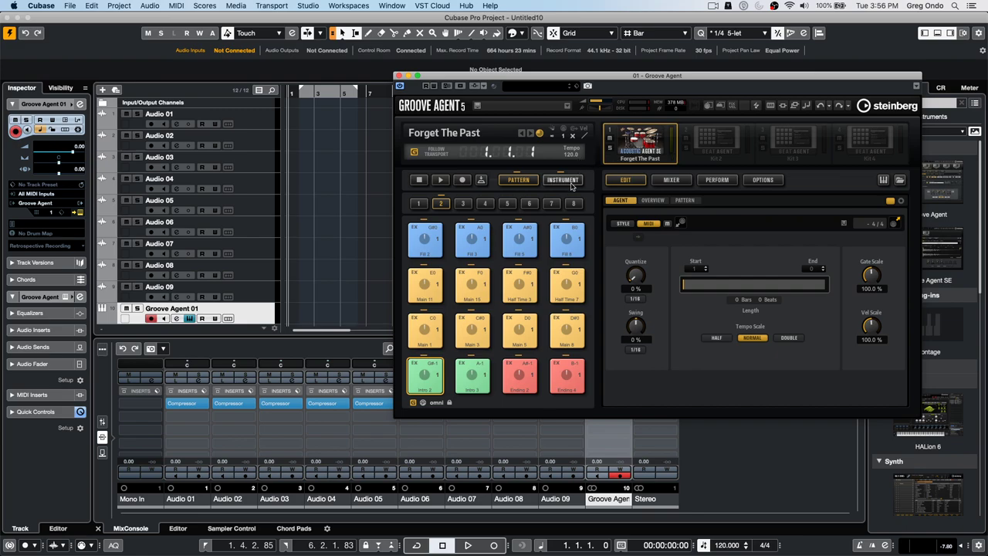
pyautogui.click(690, 201)
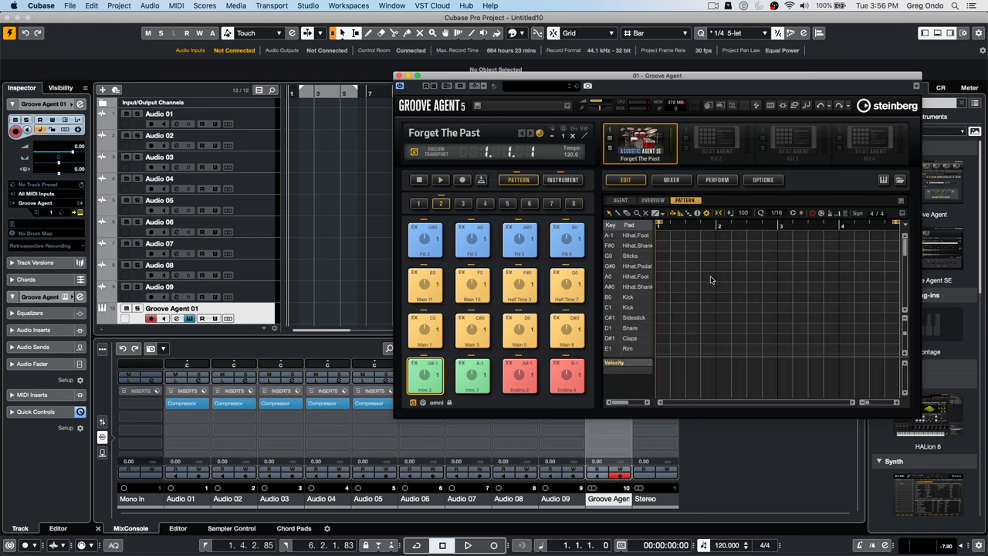
pyautogui.click(441, 334)
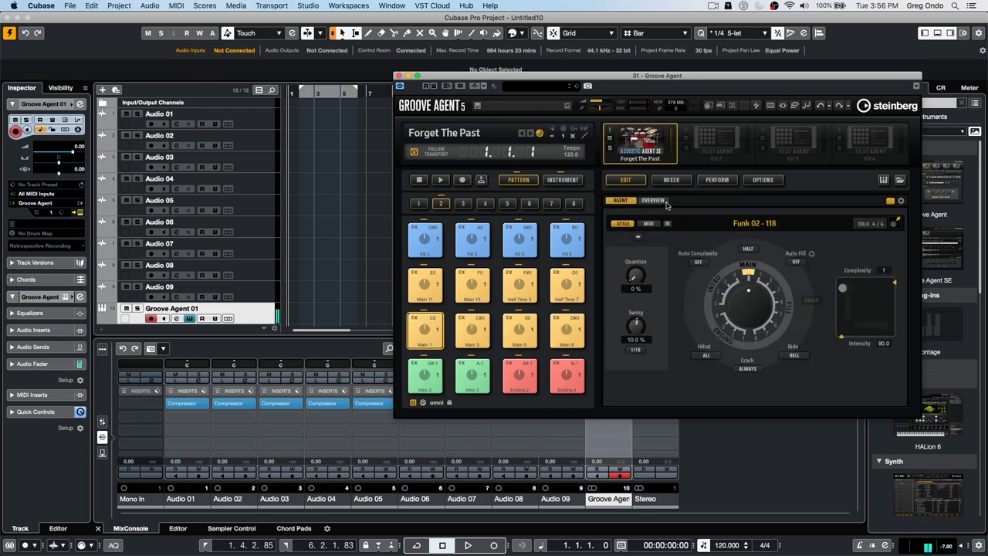
pyautogui.click(649, 223)
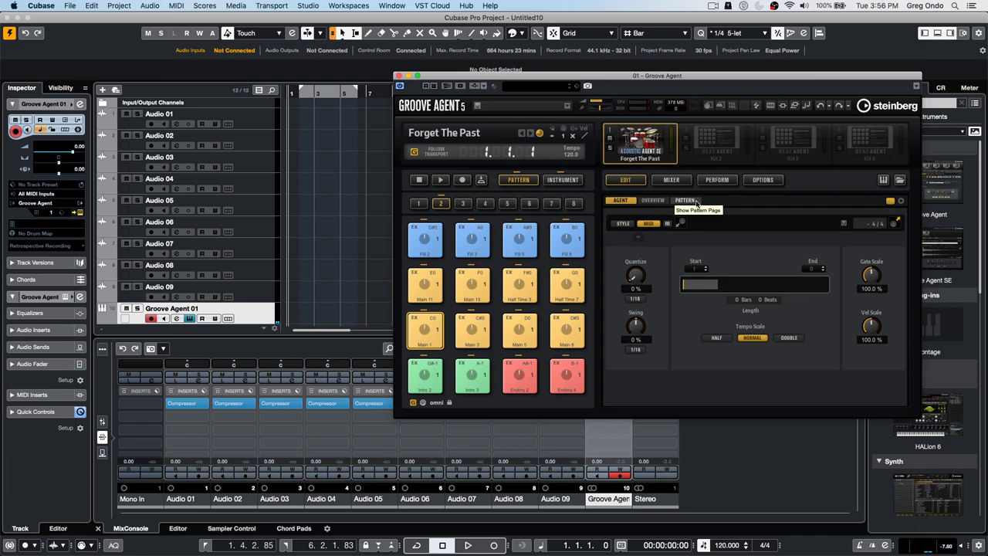
pyautogui.click(686, 200)
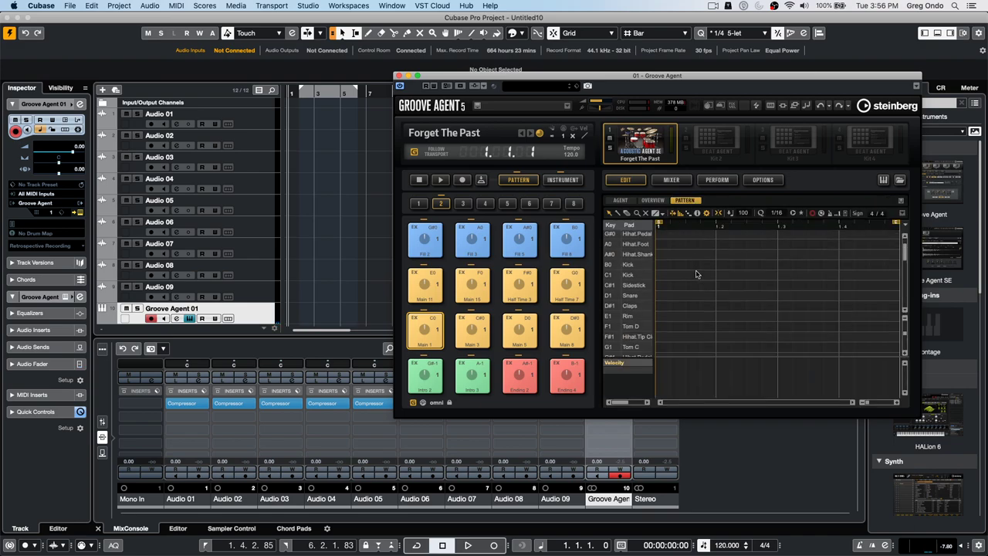
pyautogui.click(471, 329)
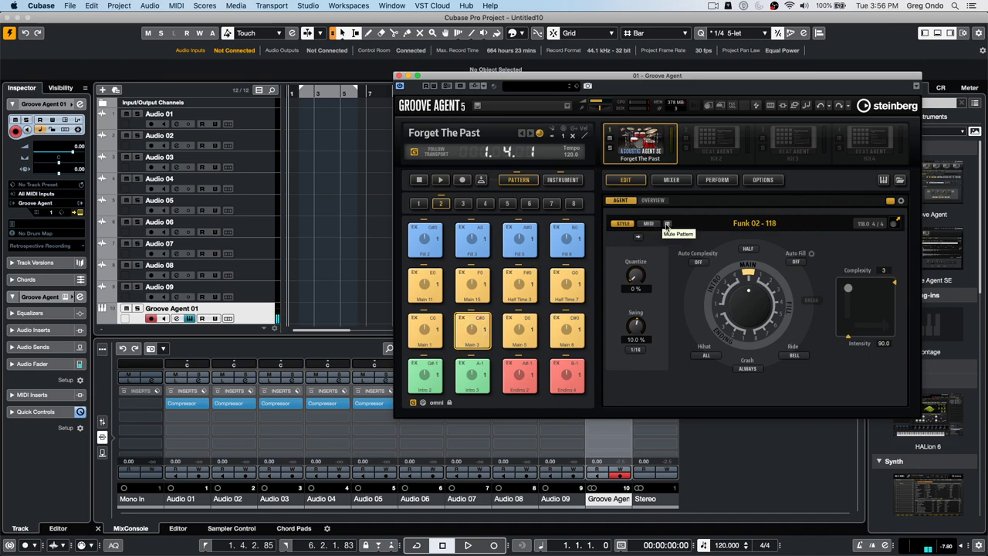
# - View the Funk 02 - 118 overview, audition Half Time 7 and Half Time 3, then close Groove Agent
pyautogui.click(655, 201)
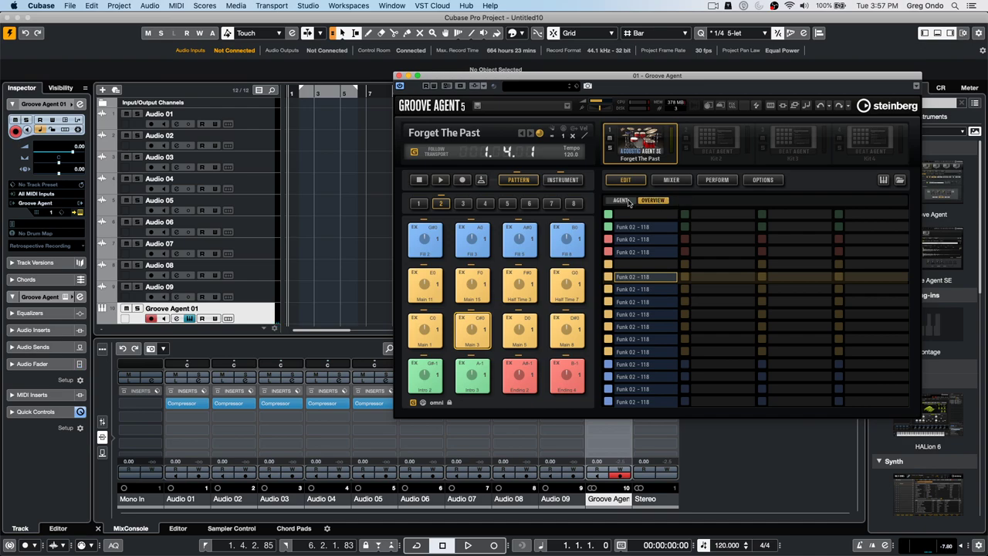
pyautogui.click(622, 202)
pyautogui.click(649, 223)
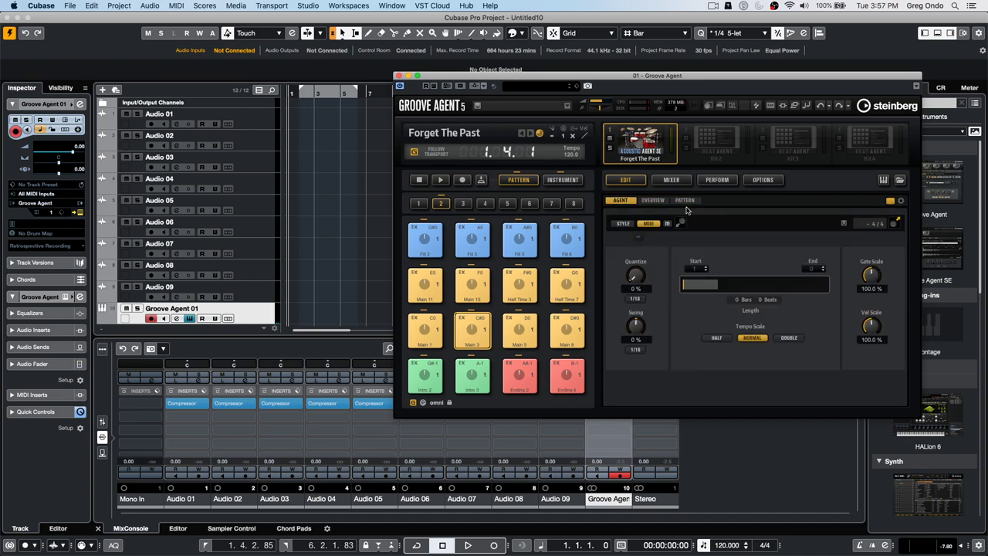
pyautogui.click(686, 201)
pyautogui.scroll(-10, 741, 255)
pyautogui.click(694, 224)
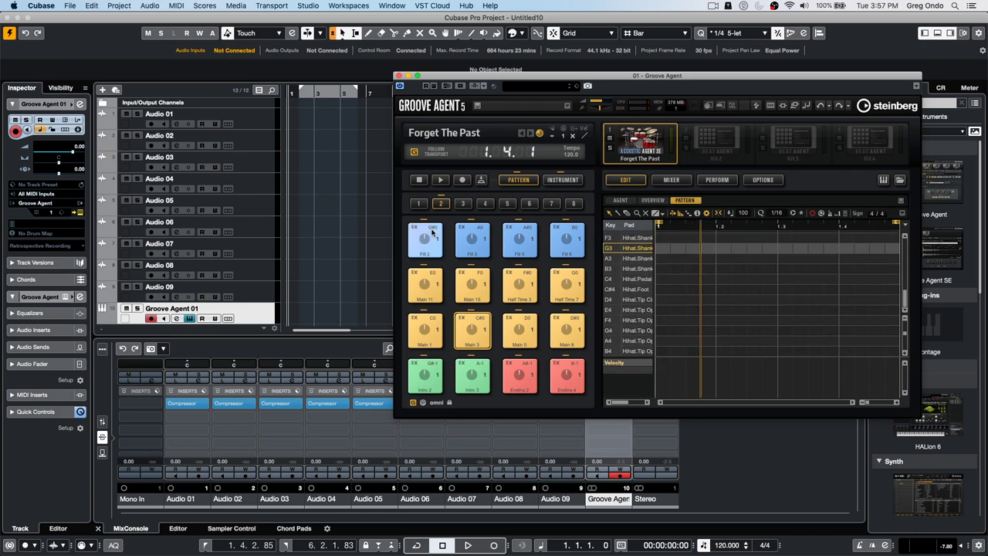
pyautogui.click(556, 279)
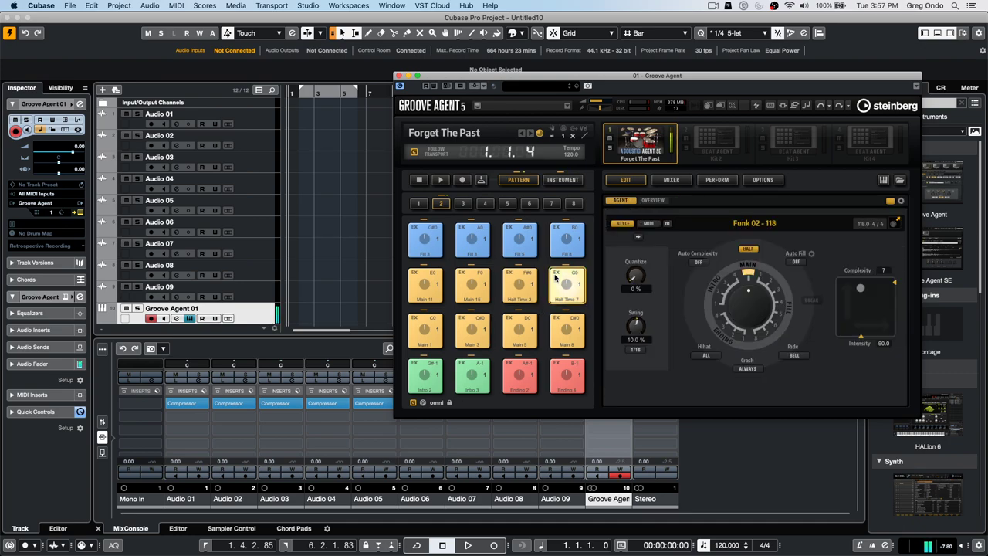
pyautogui.moveTo(519, 281); pyautogui.dragTo(524, 284)
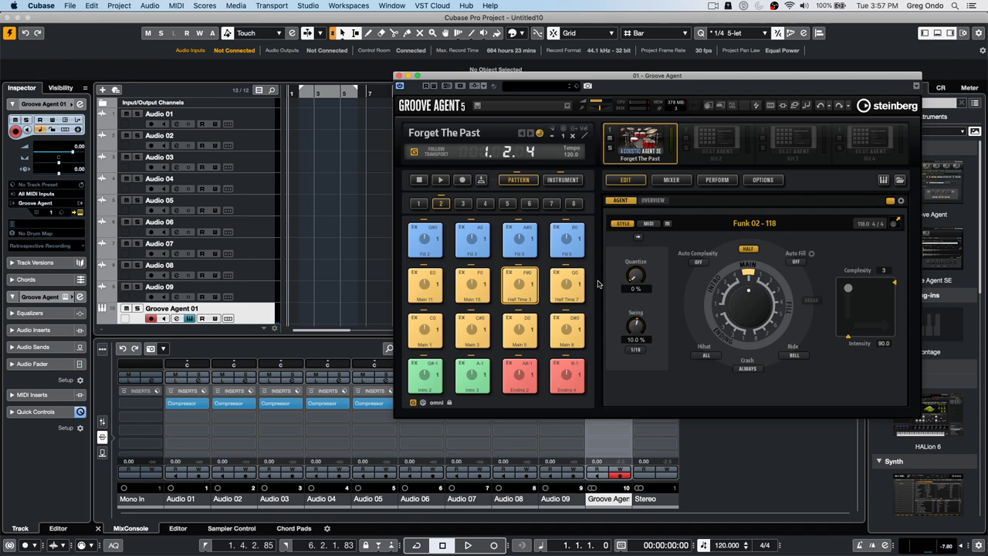
pyautogui.click(399, 76)
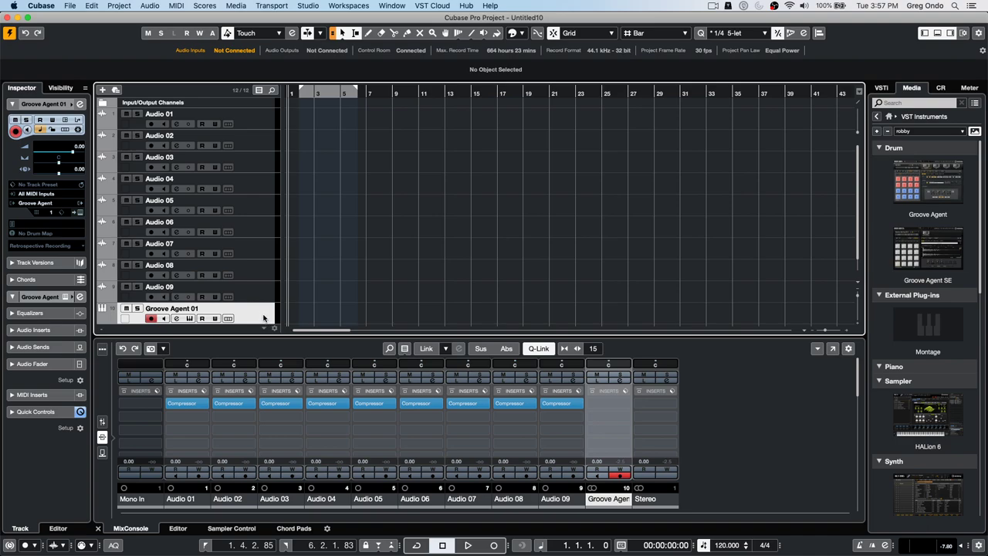
# - Load Quadrafuzz v2 from the Distortion plug-ins into Audio 01's second insert slot
pyautogui.click(257, 289)
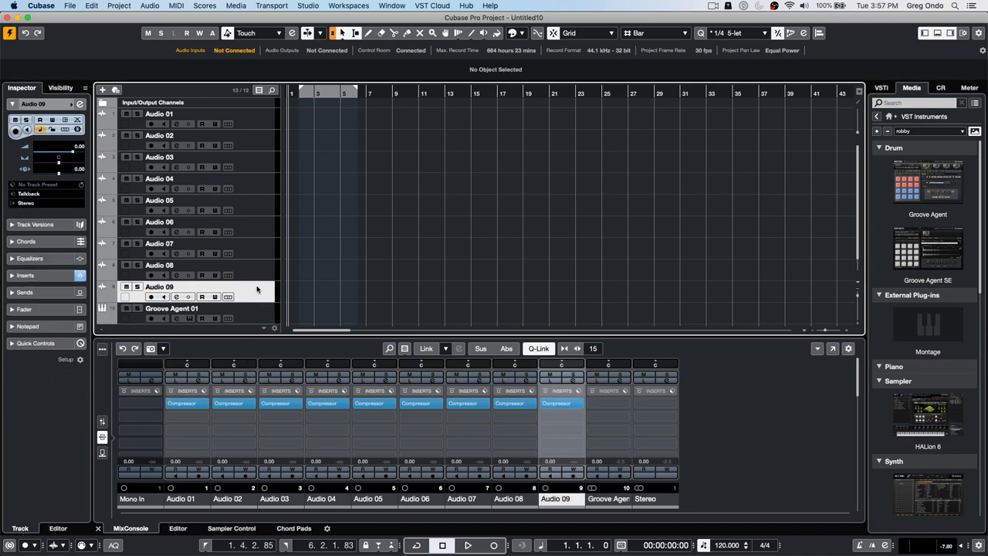
pyautogui.click(201, 416)
pyautogui.click(544, 349)
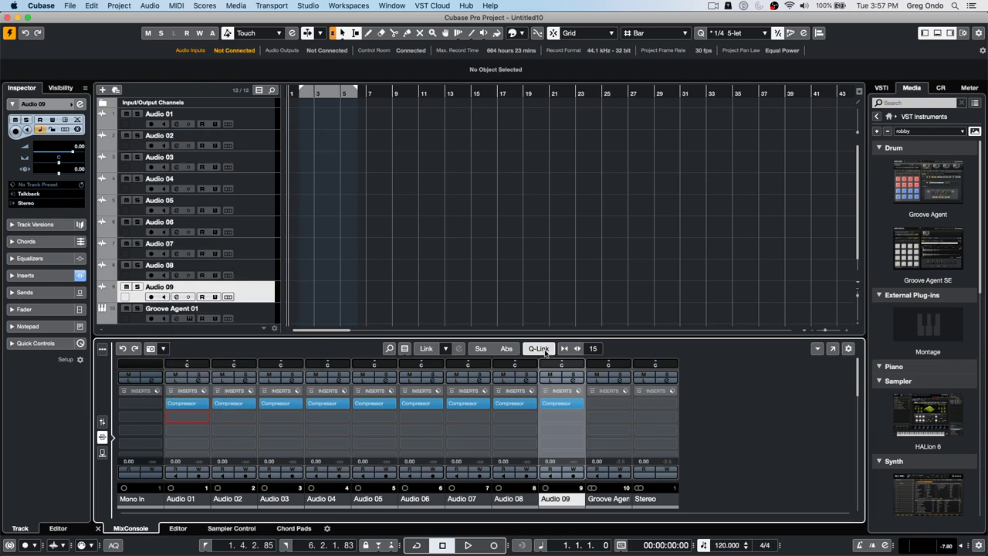
pyautogui.click(195, 417)
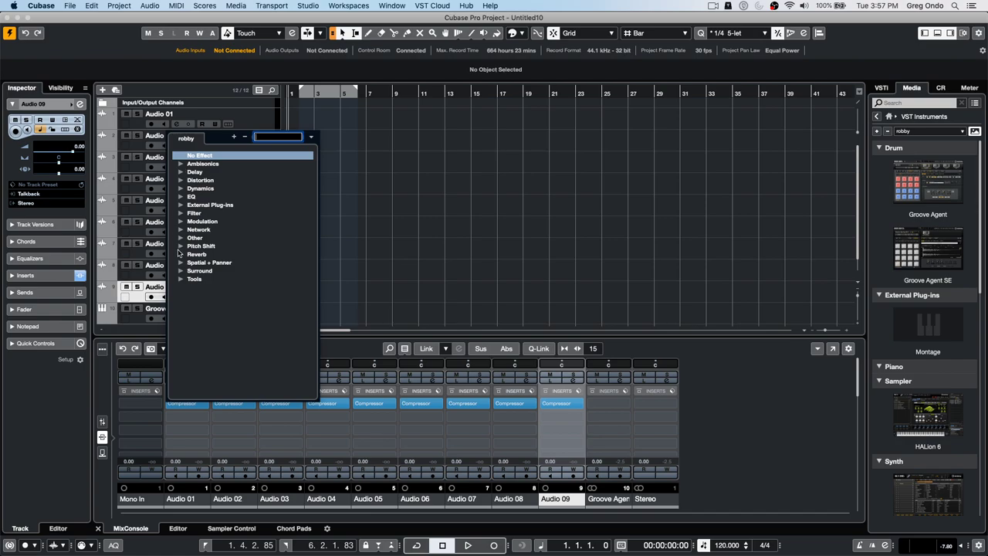
pyautogui.click(181, 180)
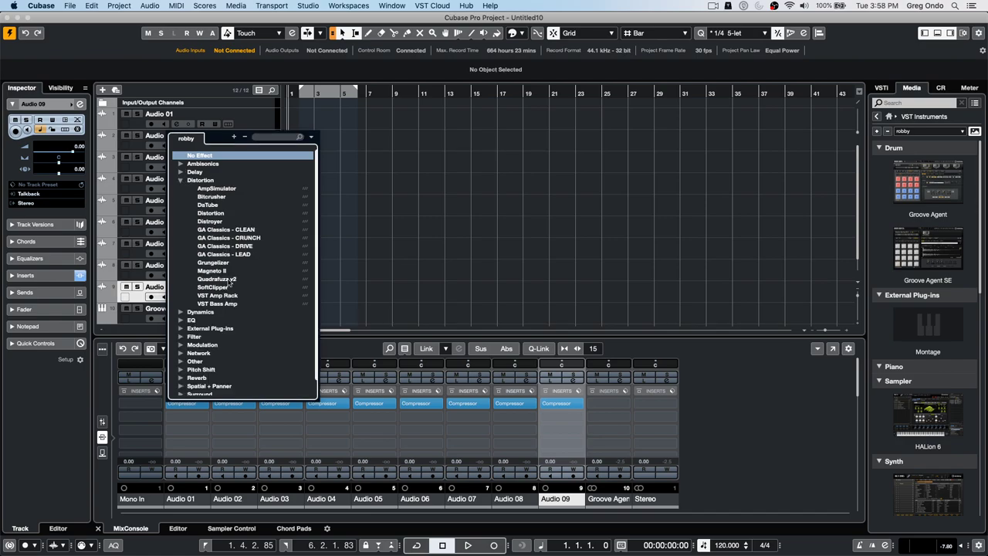
pyautogui.click(228, 280)
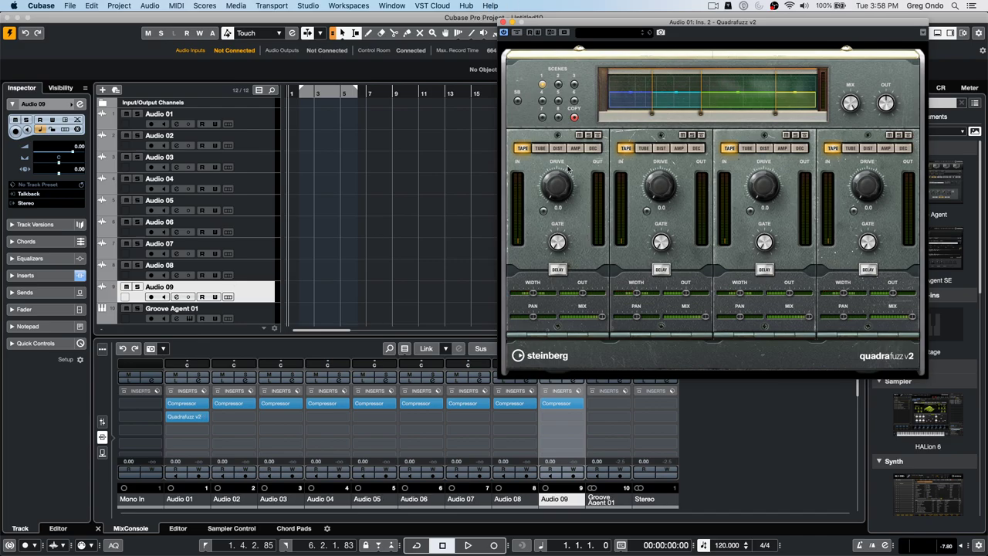
# - Assign Quadrafuzz v2's band 1 Drive (Drive1) to Quick Controls Slot 1
pyautogui.rightClick(557, 180)
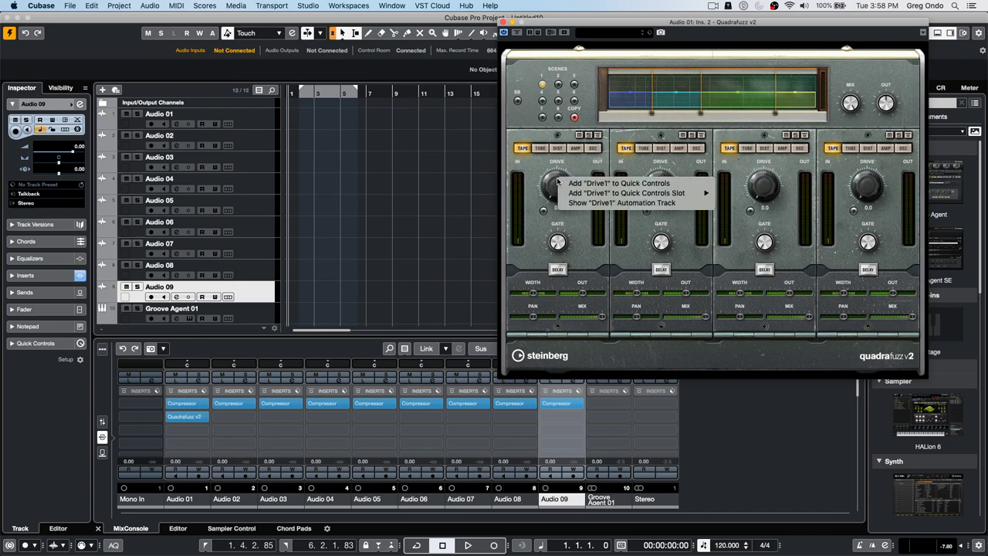
pyautogui.click(545, 189)
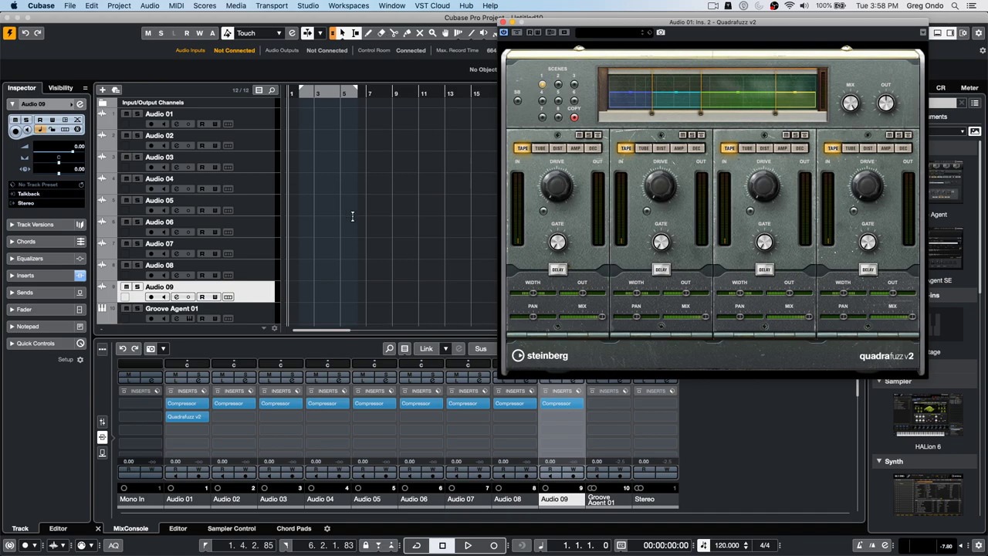
pyautogui.moveTo(558, 192)
pyautogui.rightClick(560, 182)
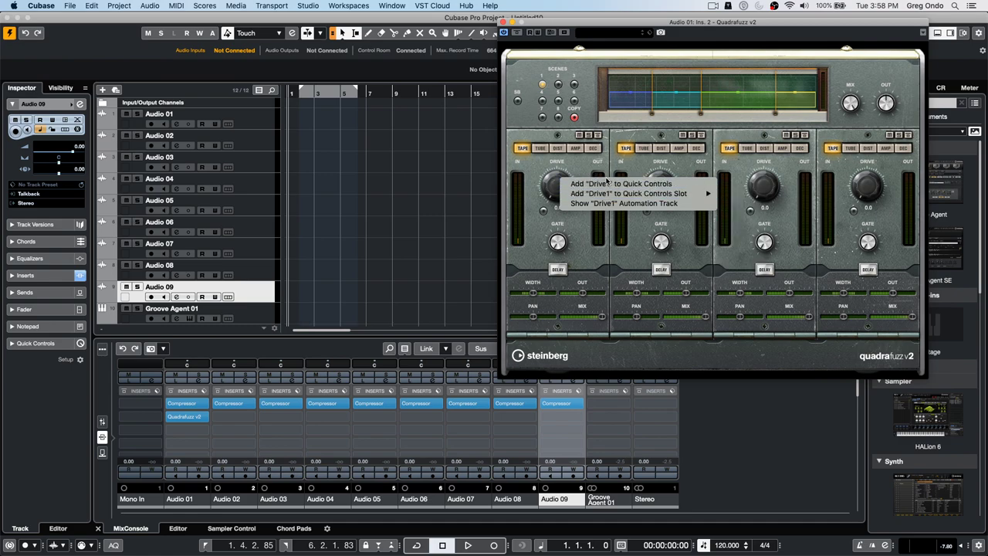
pyautogui.rightClick(554, 180)
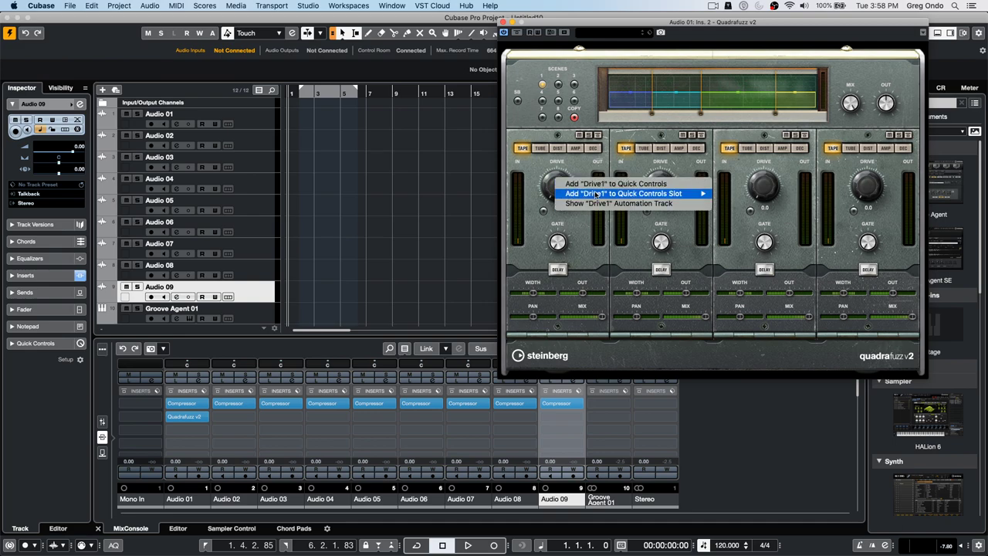
pyautogui.moveTo(647, 194)
pyautogui.click(730, 194)
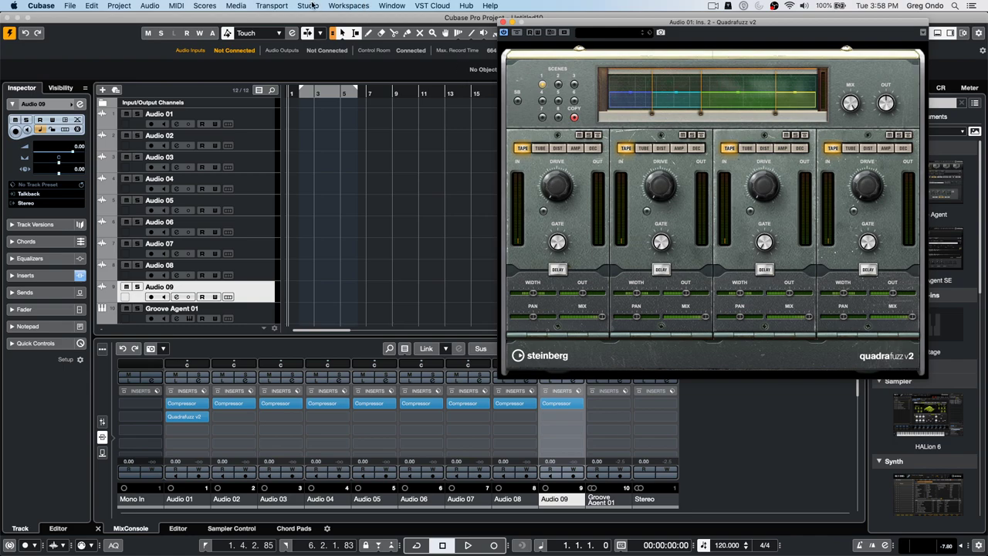
pyautogui.click(310, 5)
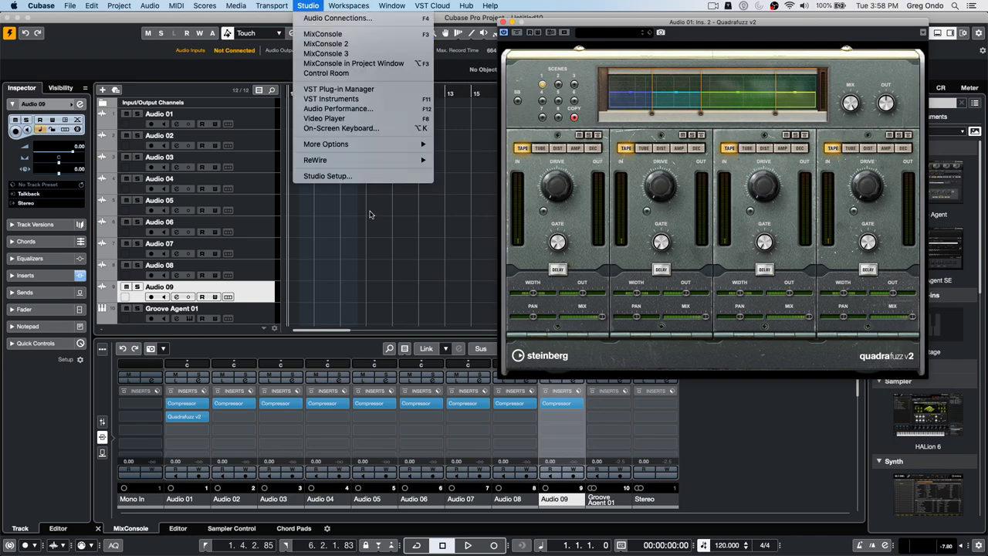
# - Review Track Quick Controls in Studio Setup (IAC Driver Bus 1, controllers 16–23), then close it with OK
pyautogui.click(327, 176)
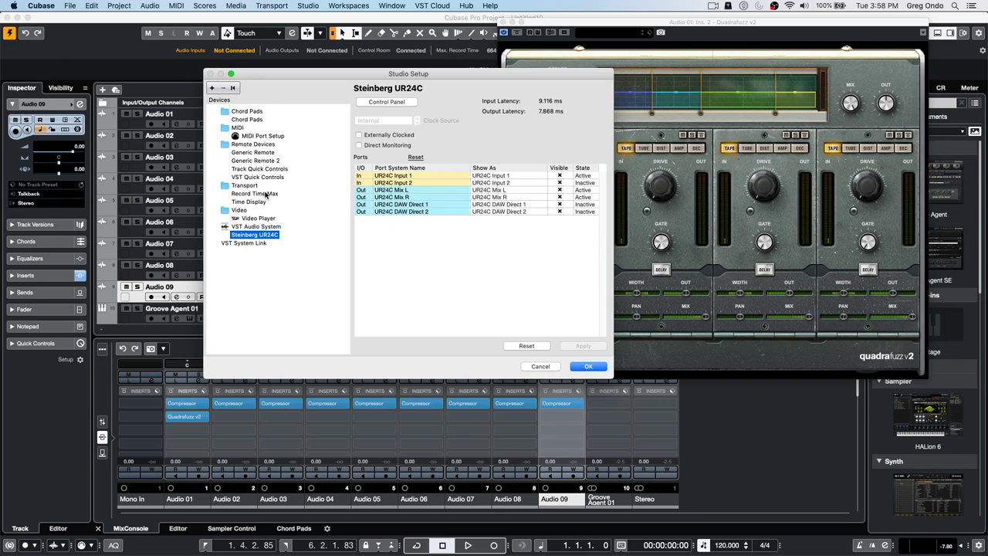
pyautogui.click(258, 168)
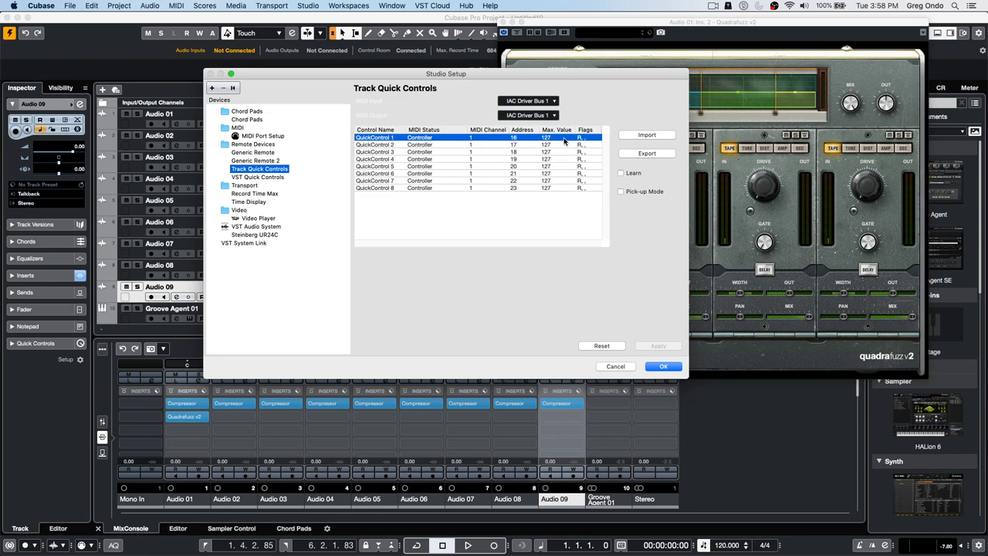
pyautogui.click(662, 368)
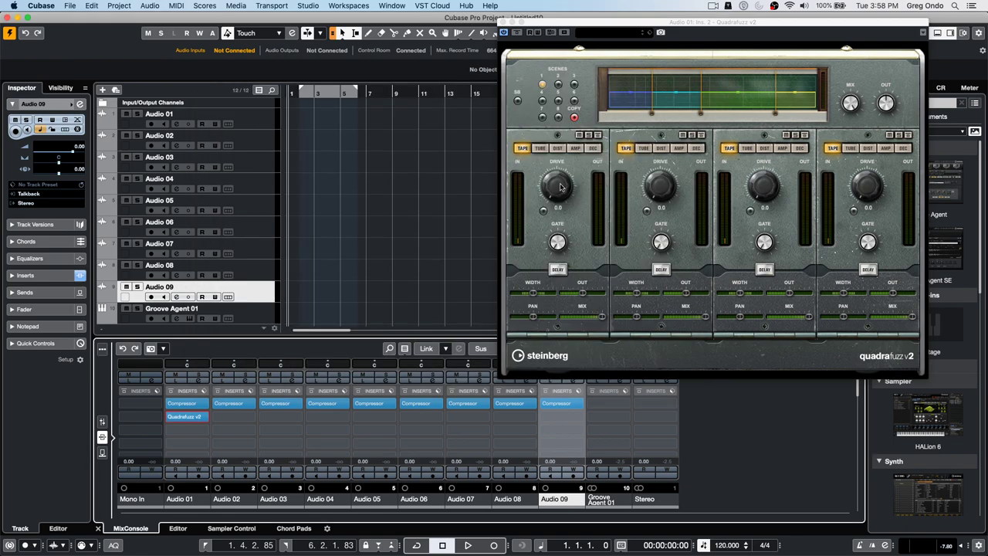
pyautogui.click(307, 5)
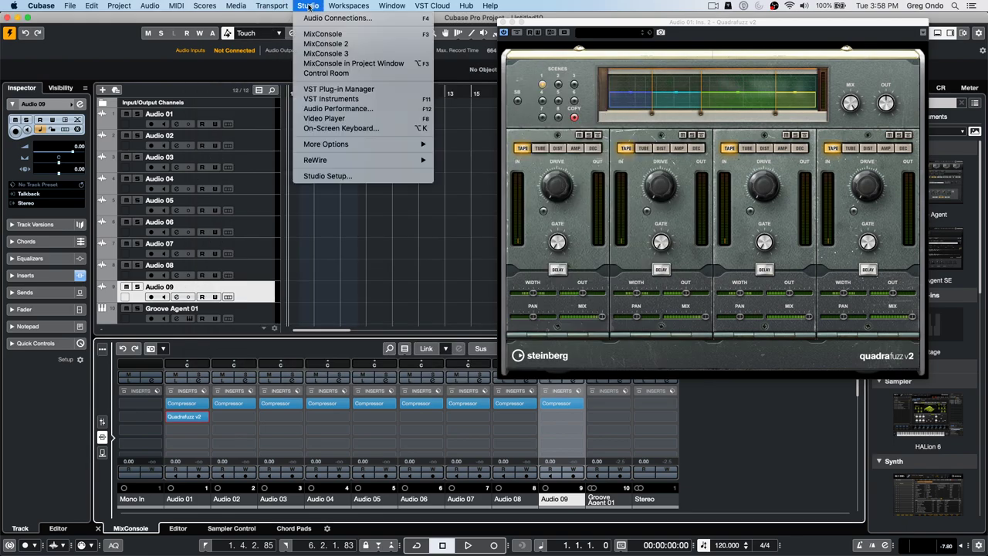
# - Add a MIDI track, MIDI 01, from the track list's Add Track menu
pyautogui.click(231, 289)
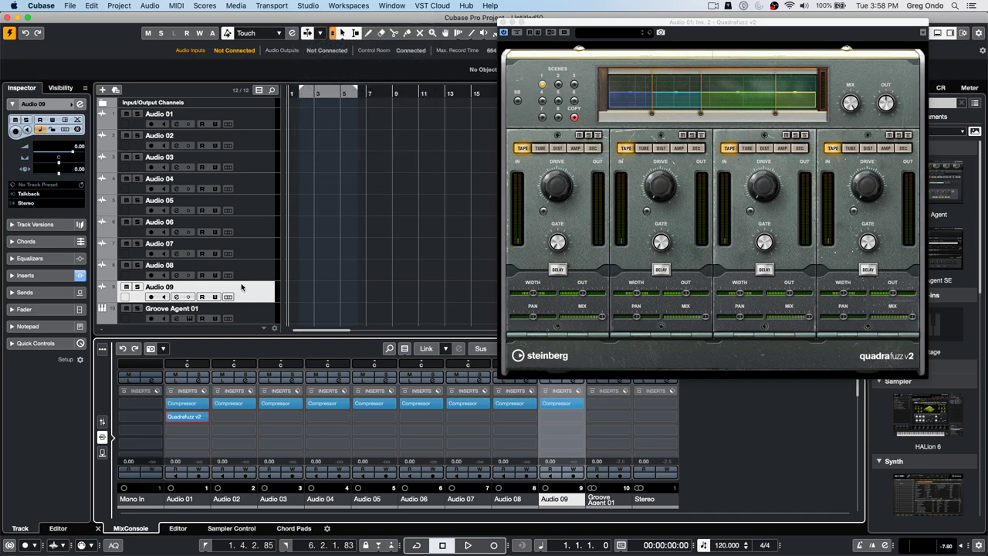
pyautogui.rightClick(244, 291)
pyautogui.moveTo(280, 295)
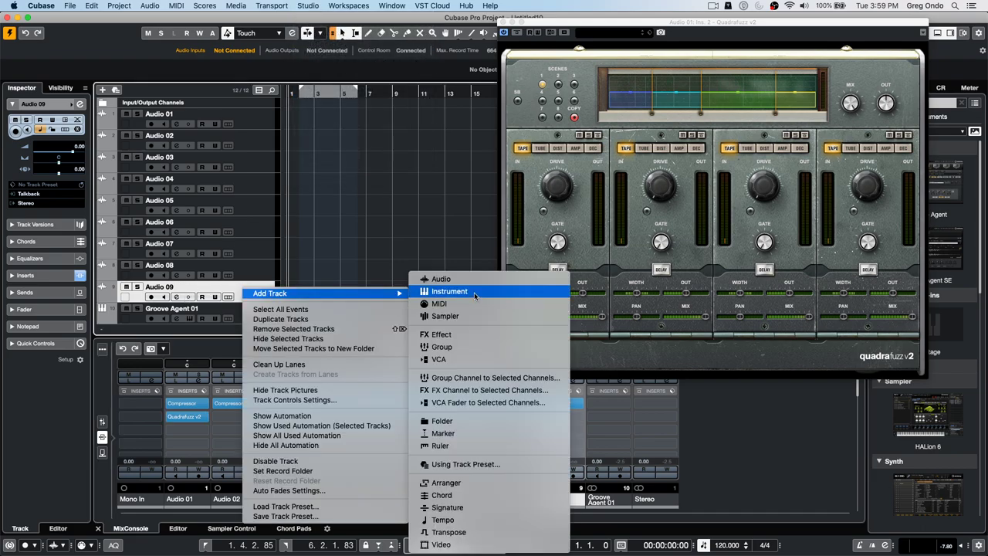
pyautogui.click(440, 303)
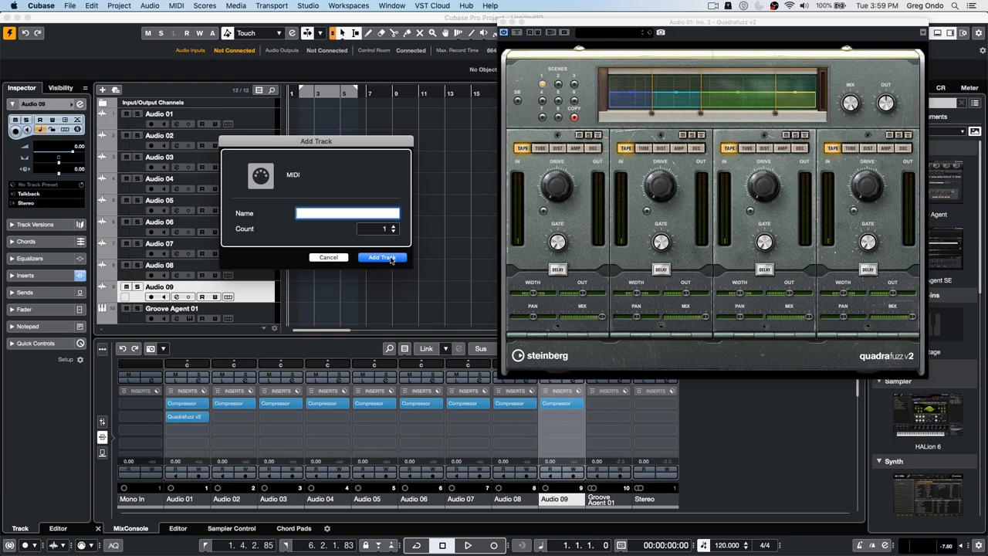
pyautogui.click(391, 258)
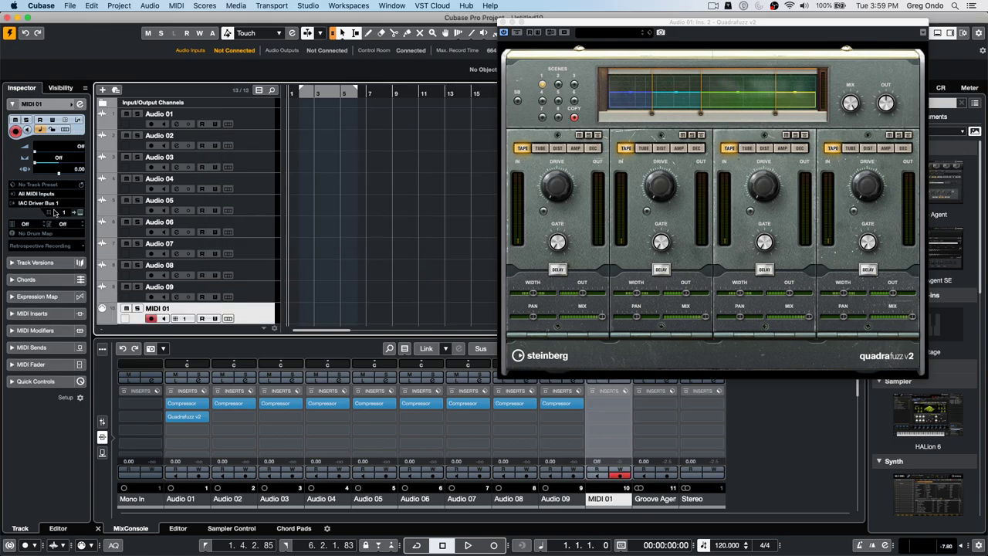
# - Expand MIDI 01's MIDI Modifiers and bring up the first Drive knob's quick-control options
pyautogui.click(49, 330)
pyautogui.rightClick(563, 191)
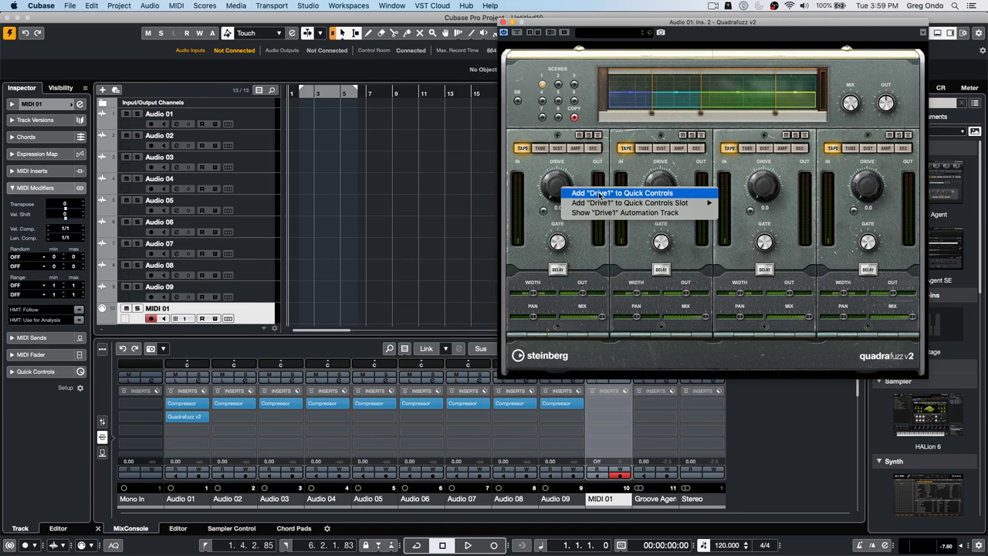
pyautogui.moveTo(601, 204)
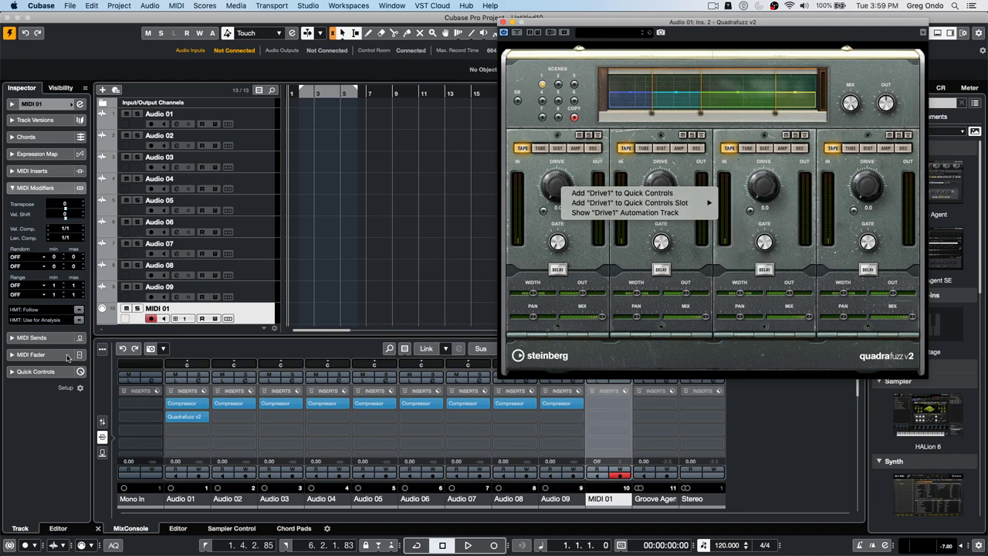
# - Load Auto LFO into MIDI 01's first MIDI insert slot and toggle its editor
pyautogui.click(48, 175)
pyautogui.click(48, 171)
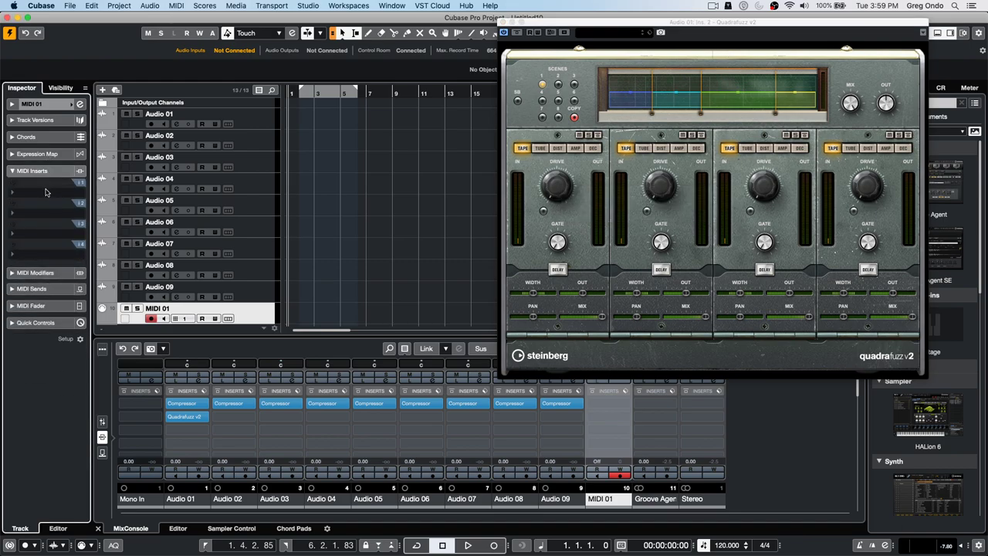
pyautogui.click(48, 192)
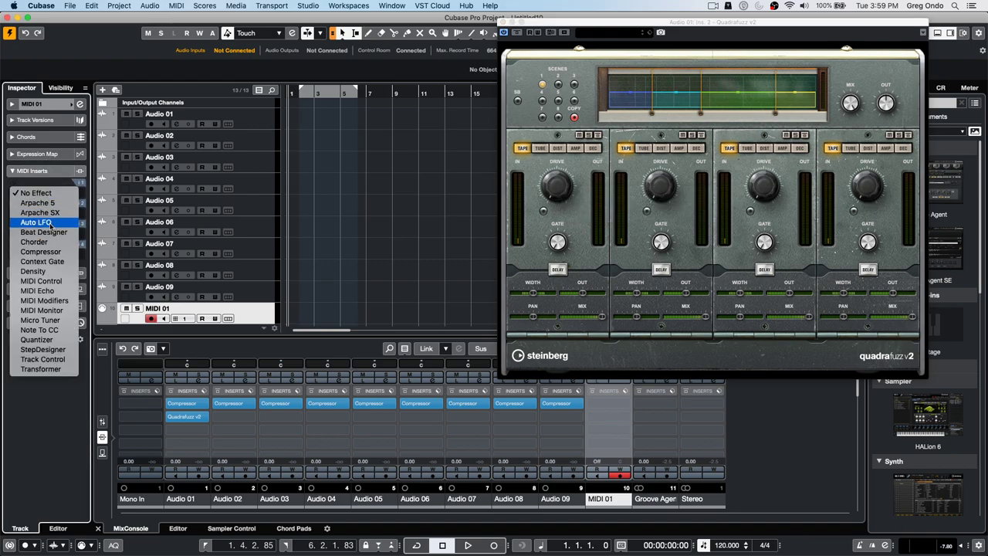
pyautogui.click(50, 225)
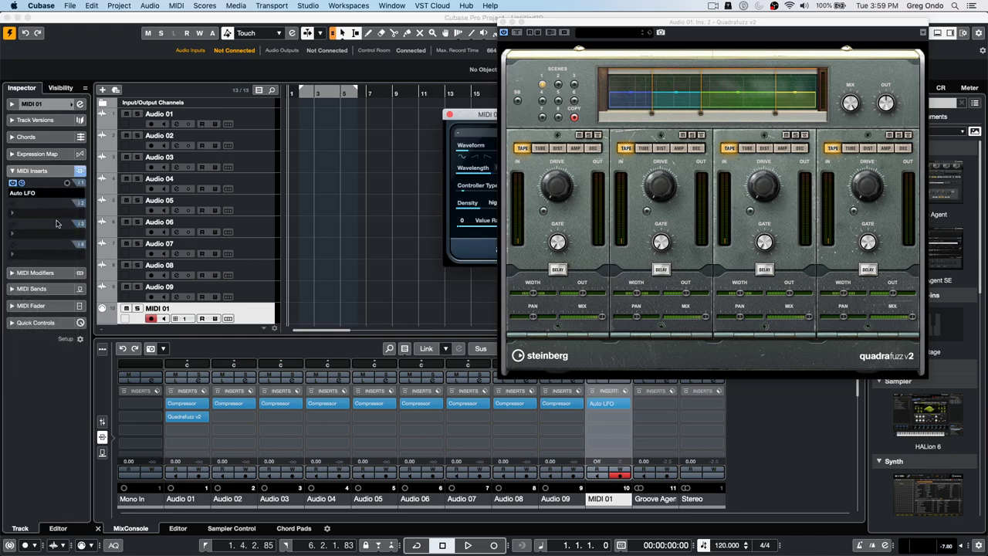
pyautogui.click(22, 184)
pyautogui.click(22, 184)
# - Open and close Studio Setup, then close and reopen the Auto LFO editor
pyautogui.click(301, 5)
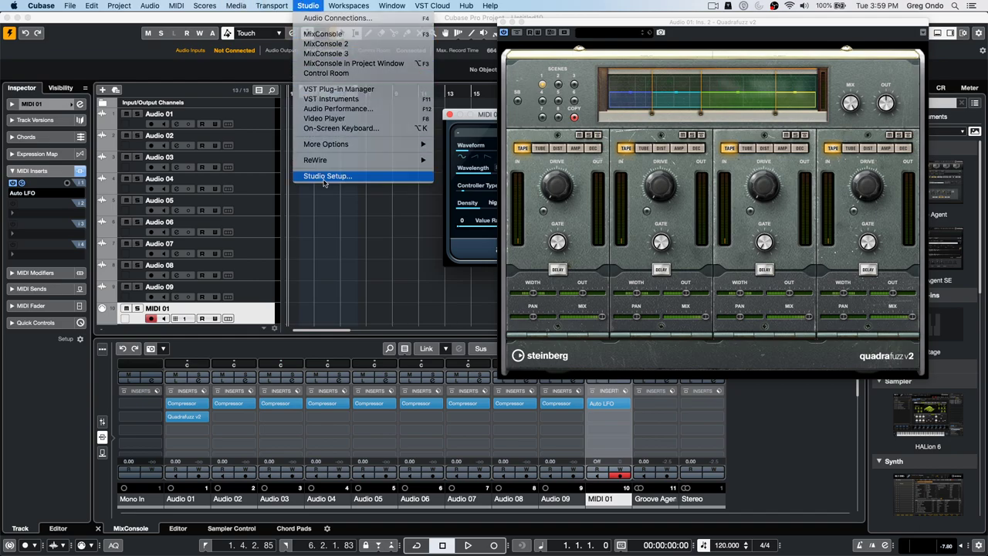
pyautogui.click(321, 175)
pyautogui.click(659, 317)
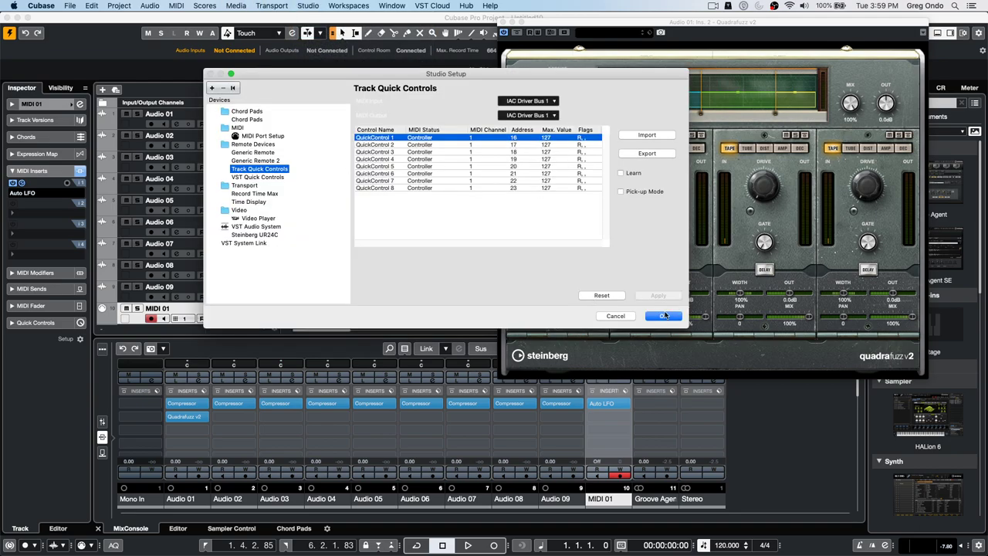
pyautogui.click(23, 184)
pyautogui.click(23, 185)
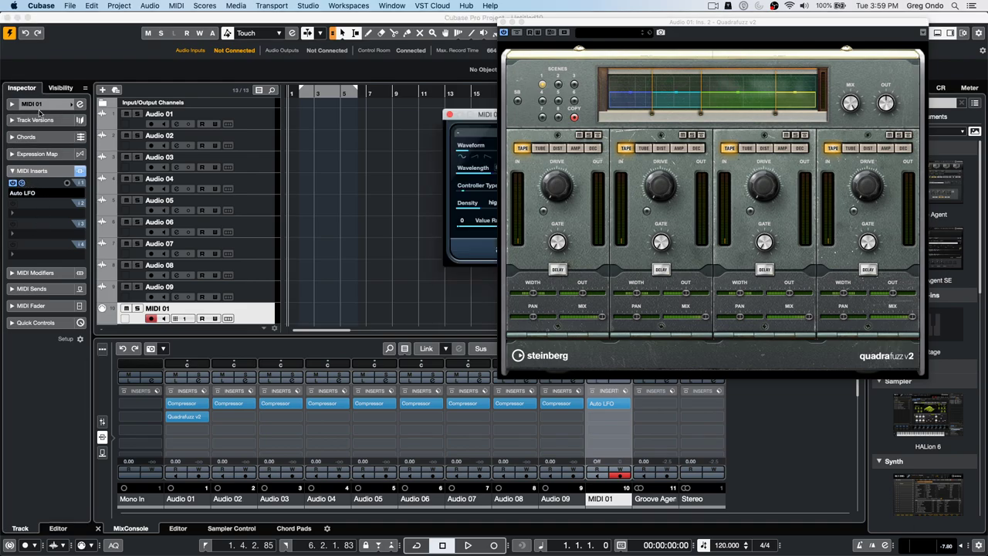
# - Move the Auto LFO editor into view and set Controller Type to 16 Gen Purp 1
pyautogui.moveTo(480, 116); pyautogui.dragTo(341, 125)
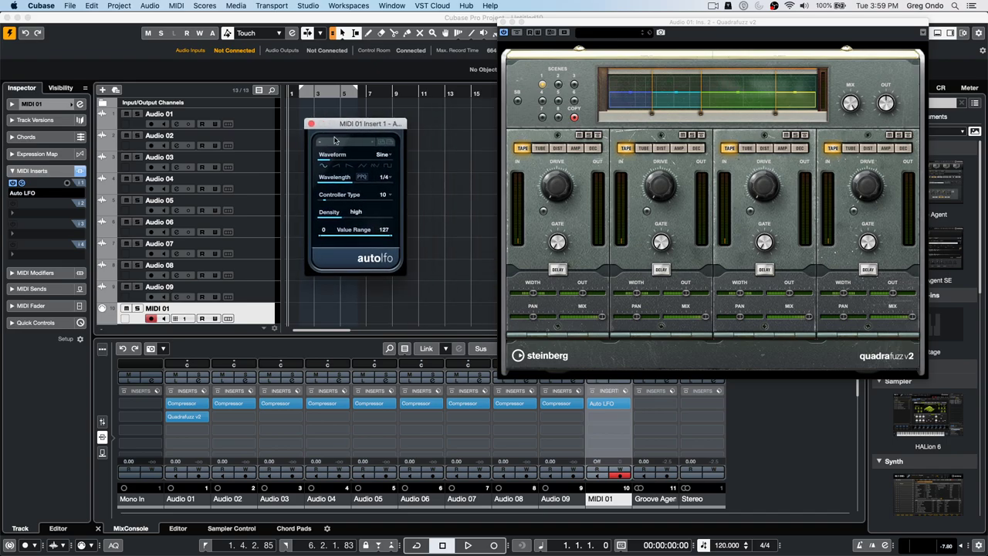
pyautogui.click(384, 198)
pyautogui.click(421, 253)
# - Play back while raising Quadrafuzz band 1 drive to 3.3, stop, and reopen Auto LFO
pyautogui.click(467, 545)
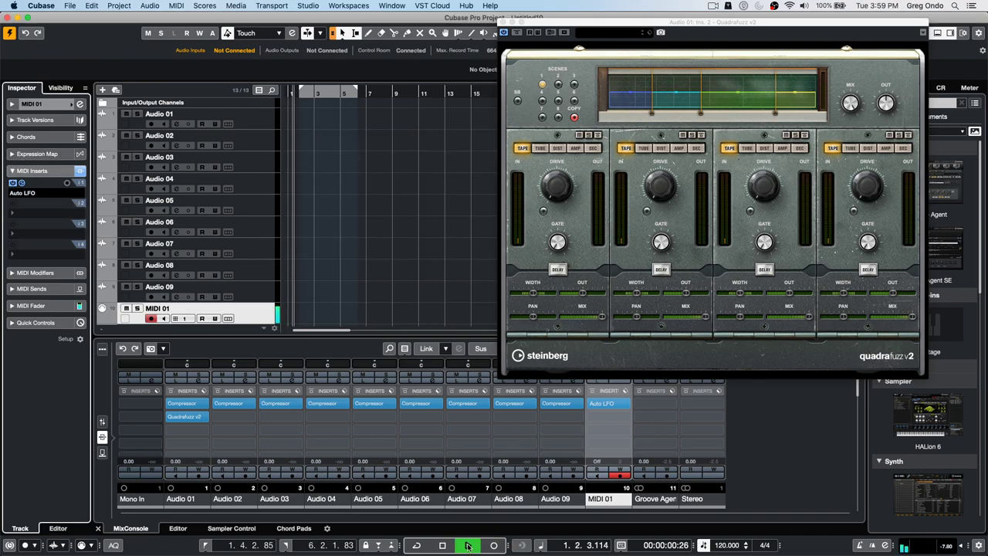
pyautogui.click(33, 106)
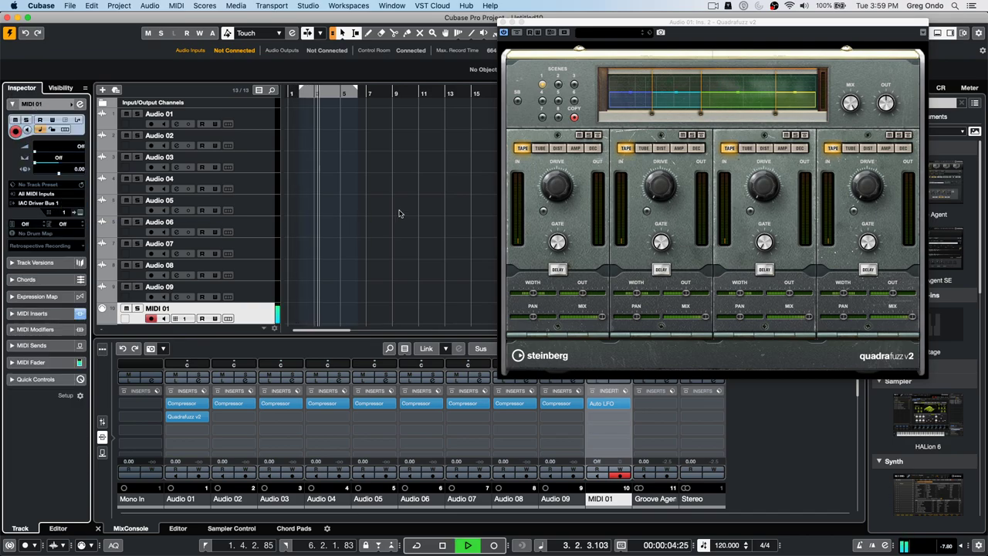
pyautogui.moveTo(554, 187); pyautogui.dragTo(518, 157)
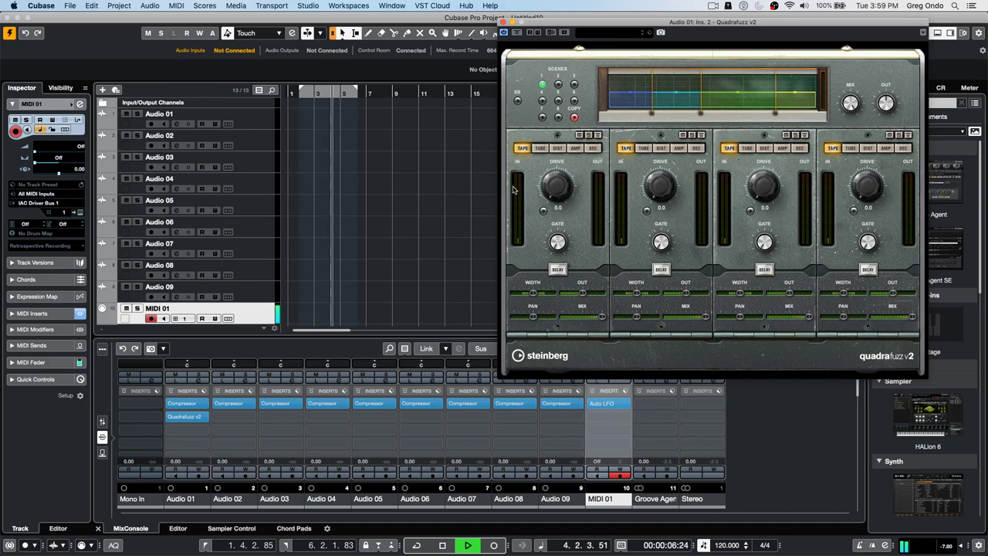
pyautogui.press('space')
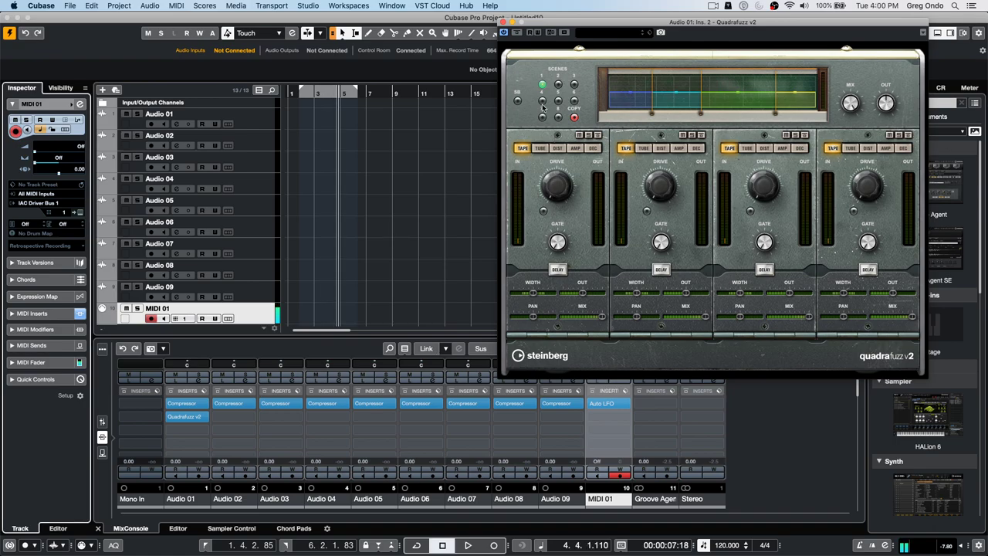
pyautogui.click(35, 313)
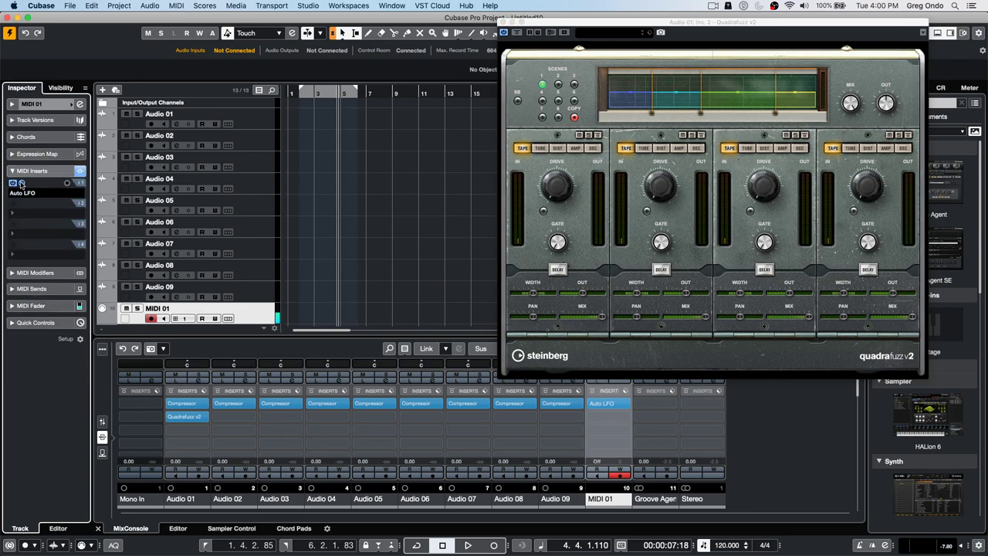
pyautogui.click(21, 183)
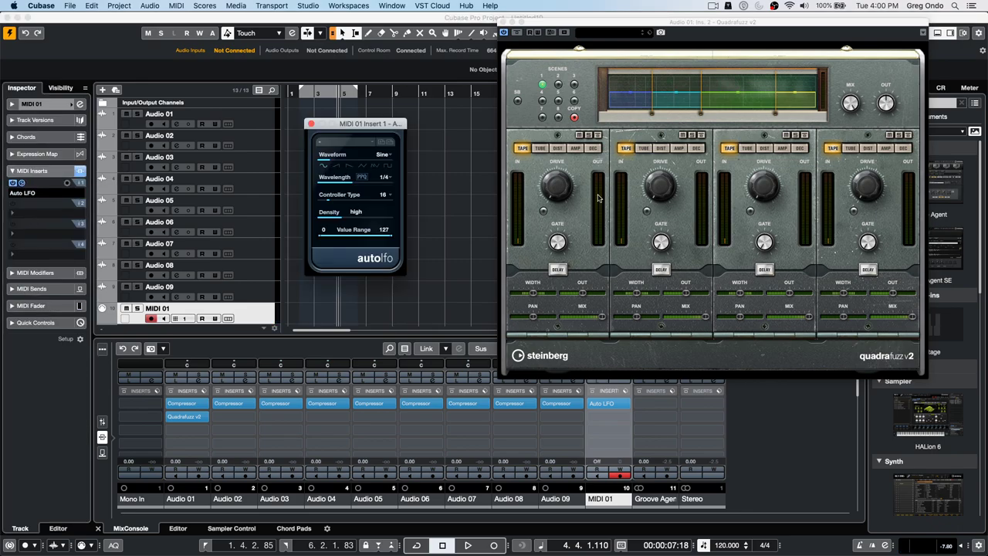
pyautogui.click(386, 6)
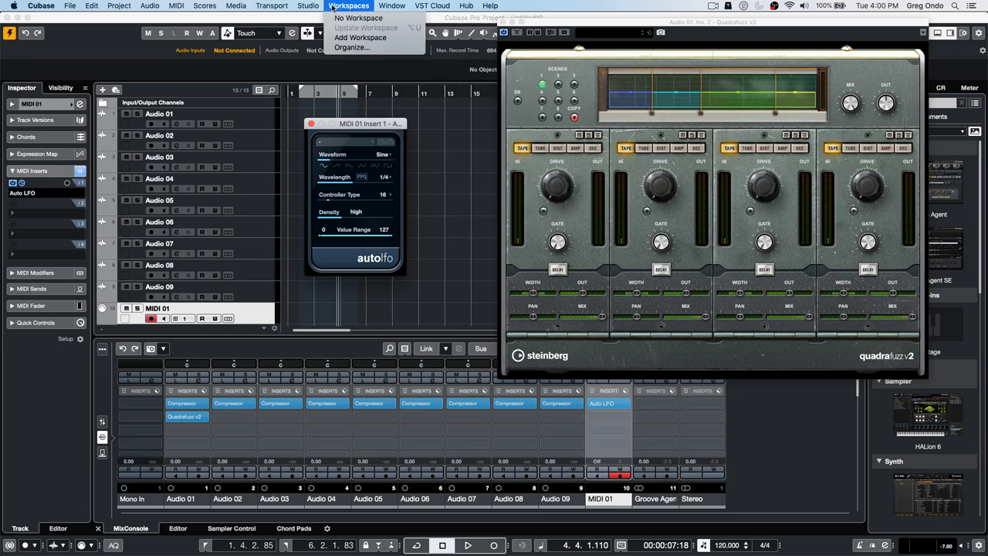
# - In Studio Setup, check the VST Quick Controls MIDI input, leaving All MIDI Inputs
pyautogui.click(320, 176)
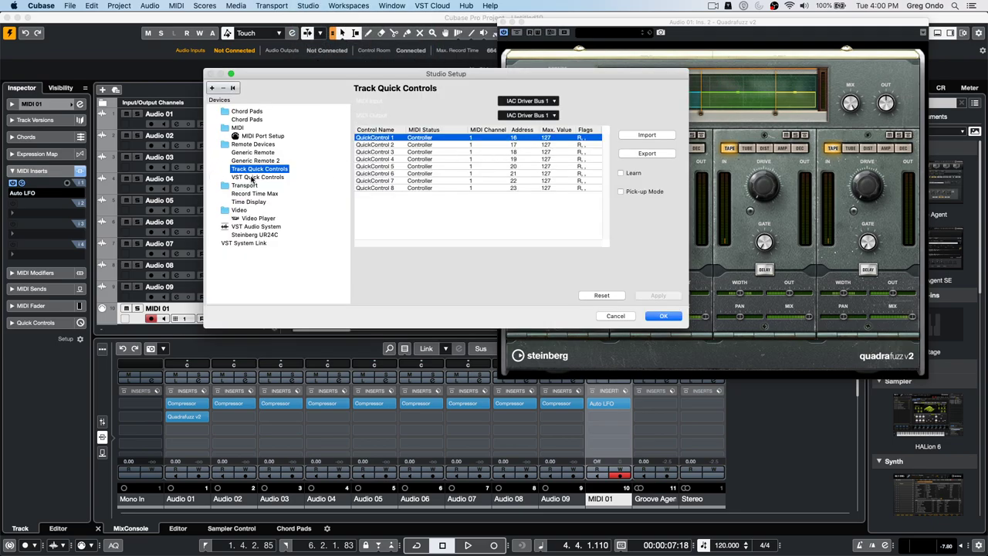
pyautogui.click(252, 178)
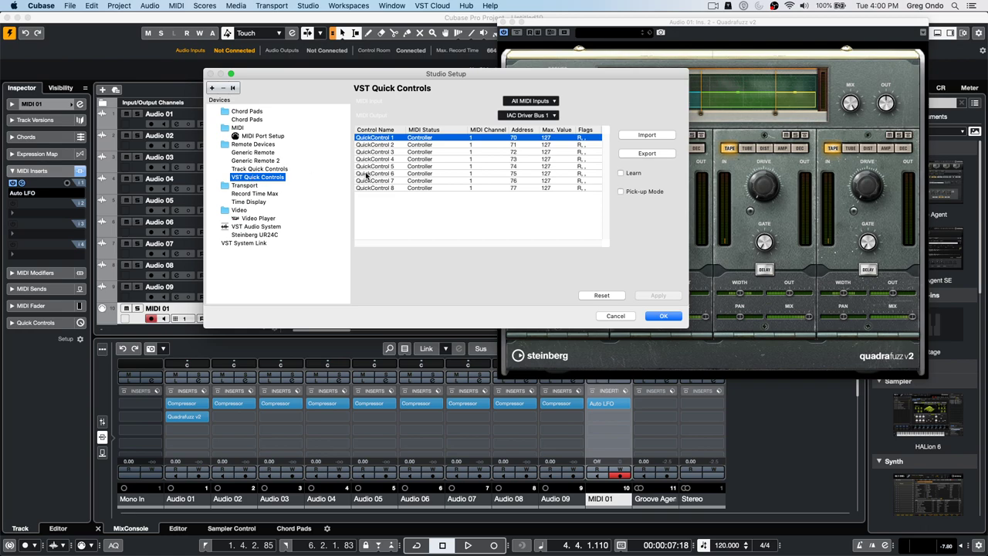
pyautogui.click(540, 101)
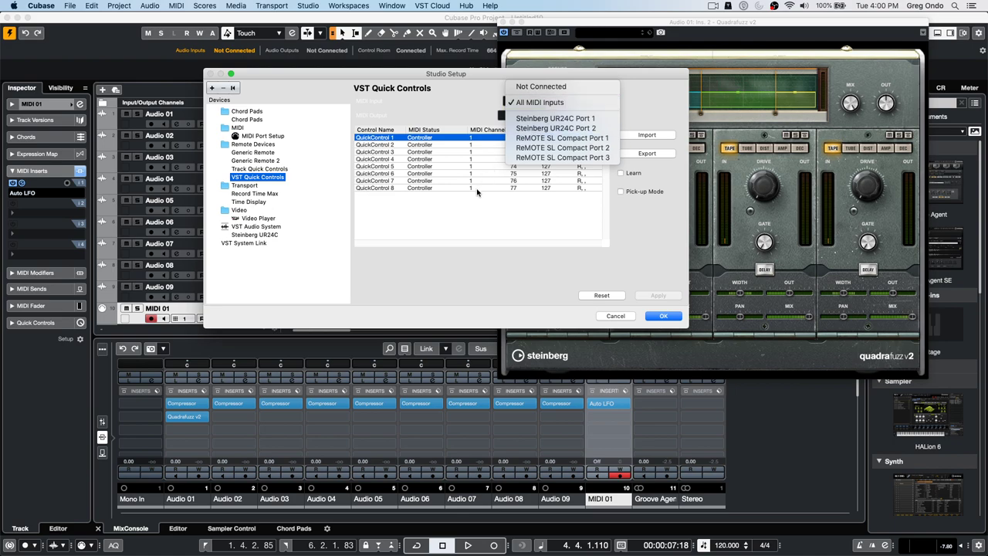
pyautogui.click(567, 102)
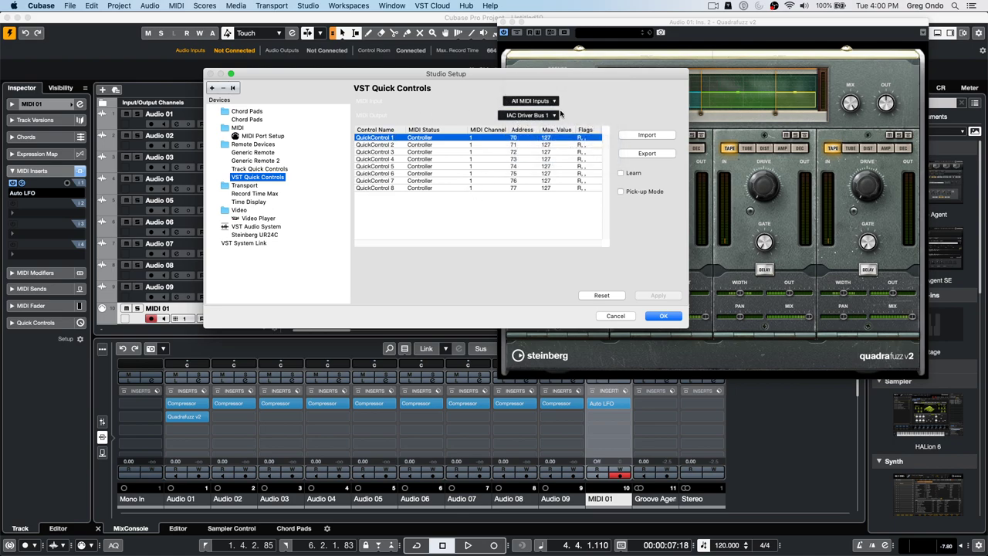
pyautogui.click(523, 102)
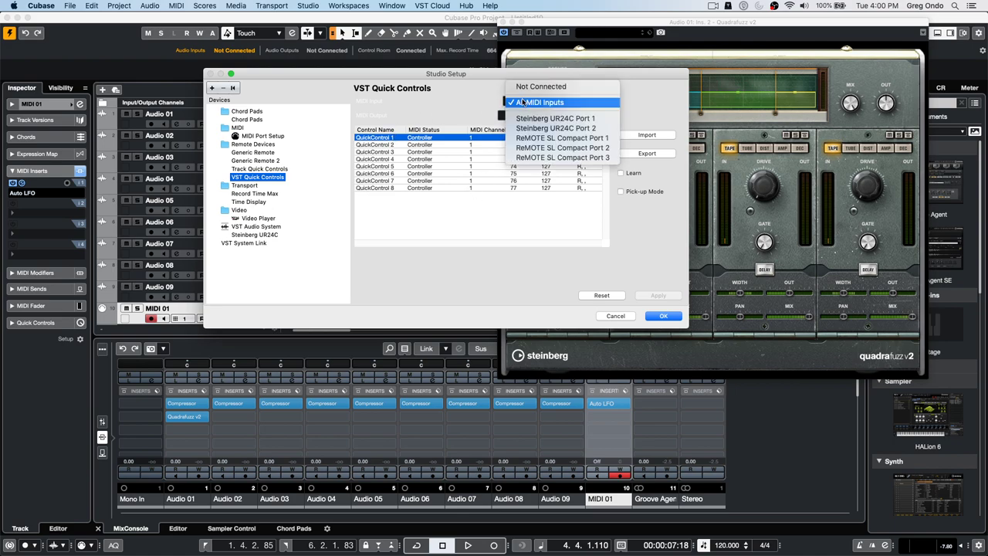
pyautogui.click(407, 101)
# - Disconnect both the MIDI input and MIDI output of Track Quick Controls
pyautogui.click(263, 169)
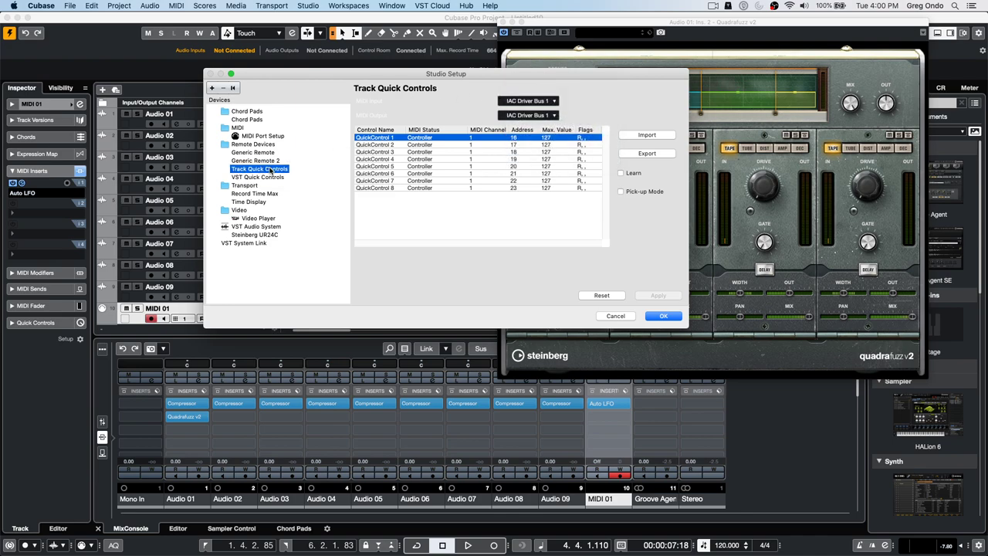
pyautogui.click(540, 102)
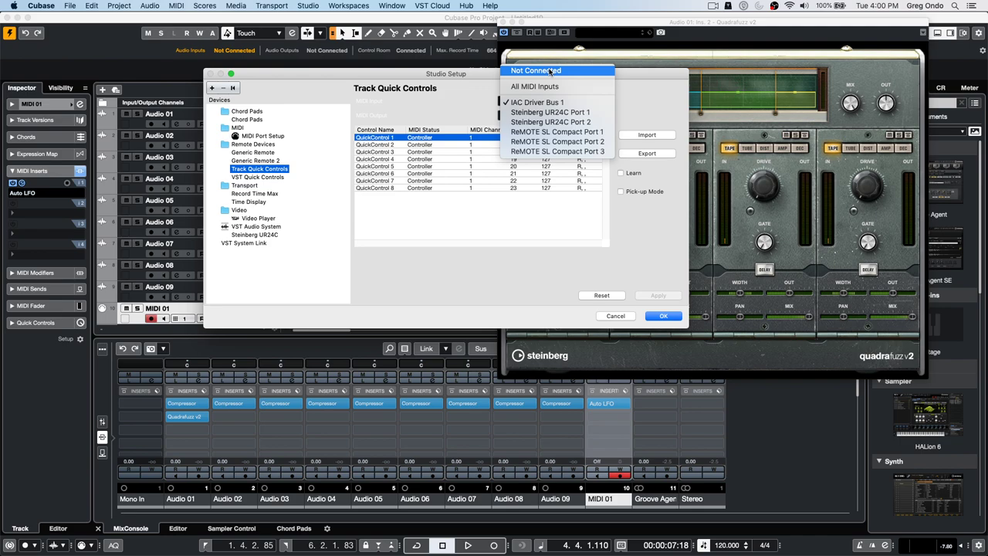
pyautogui.click(541, 71)
pyautogui.click(537, 114)
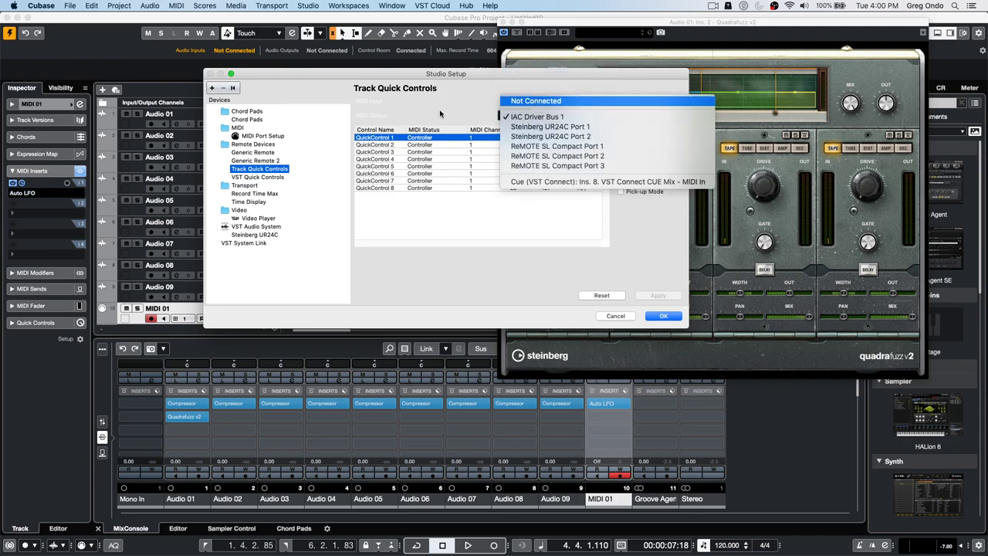
pyautogui.click(539, 101)
# - Recheck VST Quick Controls, keep All MIDI Inputs, and confirm Studio Setup with OK
pyautogui.click(258, 177)
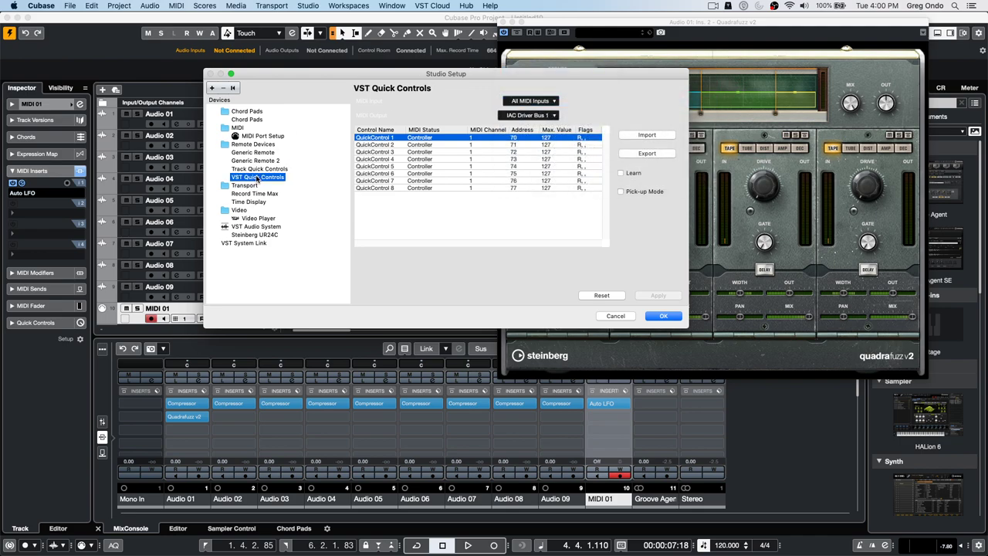
pyautogui.click(531, 102)
pyautogui.click(414, 101)
pyautogui.click(543, 102)
pyautogui.click(435, 110)
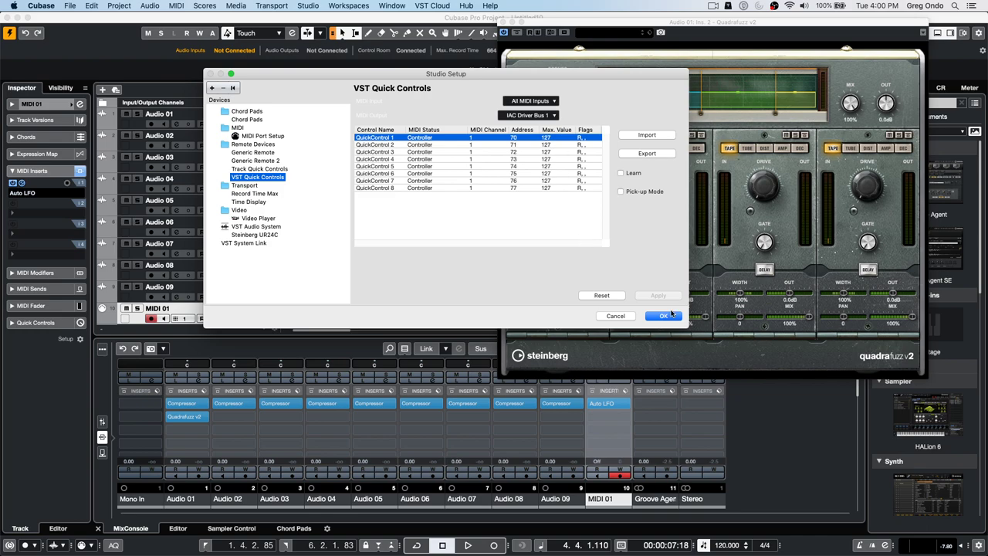
pyautogui.click(664, 316)
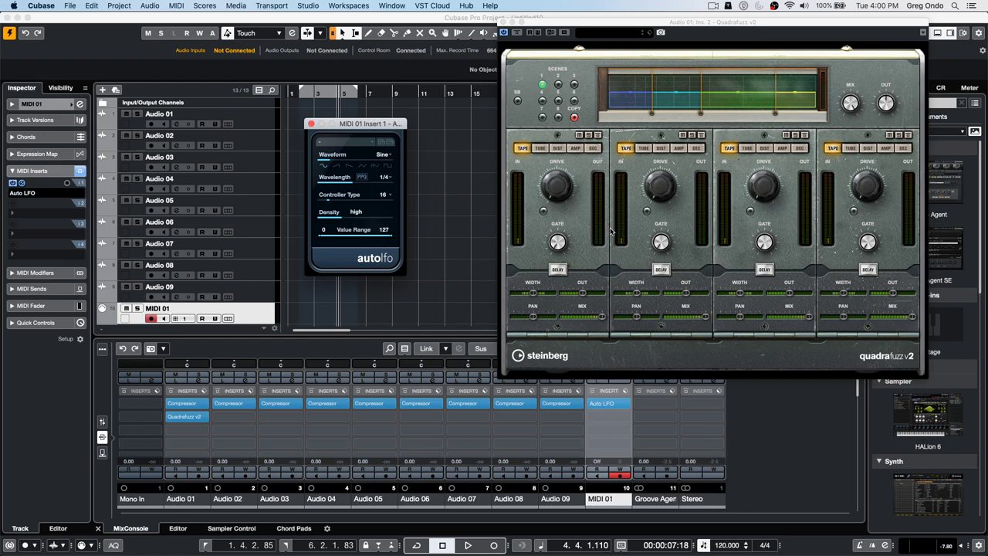
# - Close the Quadrafuzz v2 window and MIDI 01's Insert 1 Auto LFO window
pyautogui.click(503, 22)
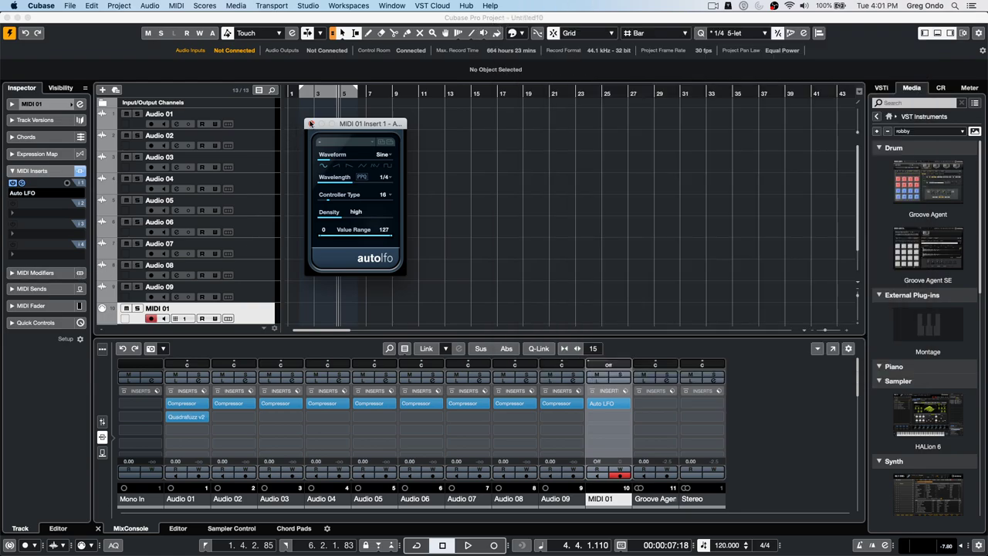
pyautogui.click(310, 124)
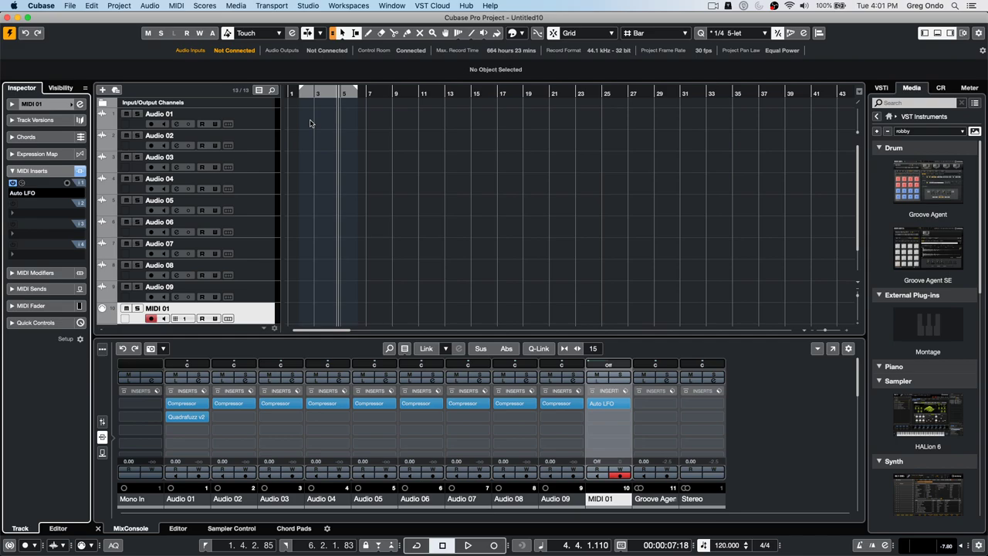
# - Select the Audio 01 track, then browse the File menu and close it unchanged
pyautogui.click(265, 127)
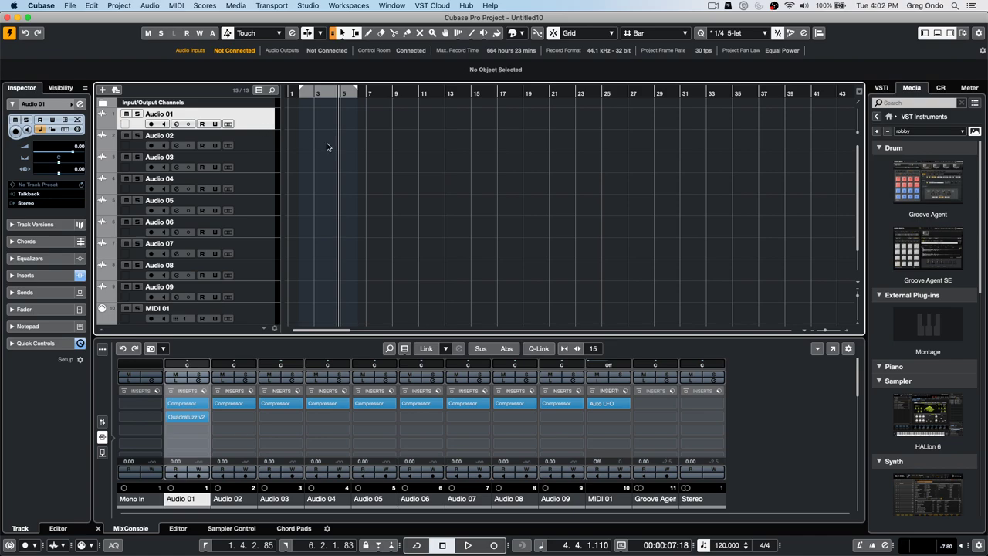
pyautogui.click(70, 6)
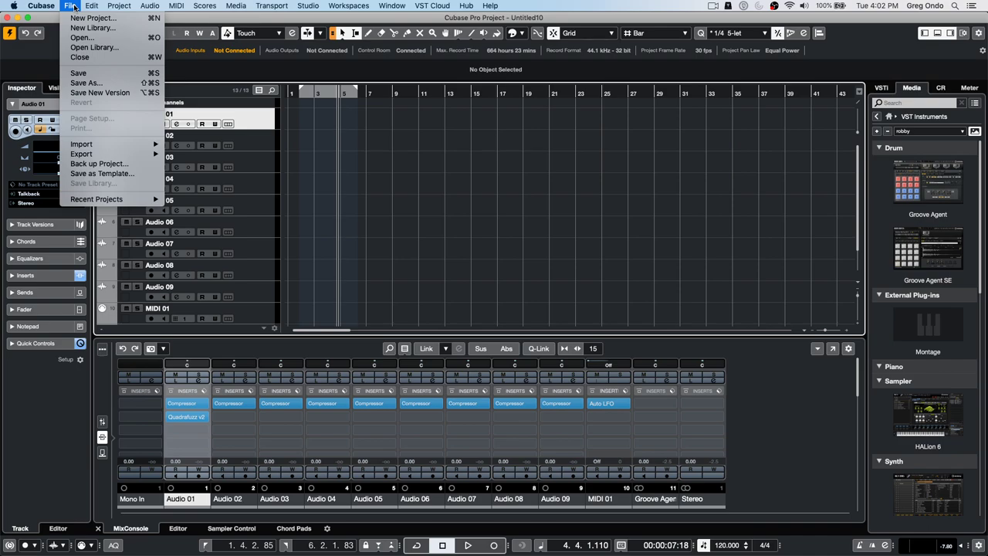
pyautogui.click(315, 128)
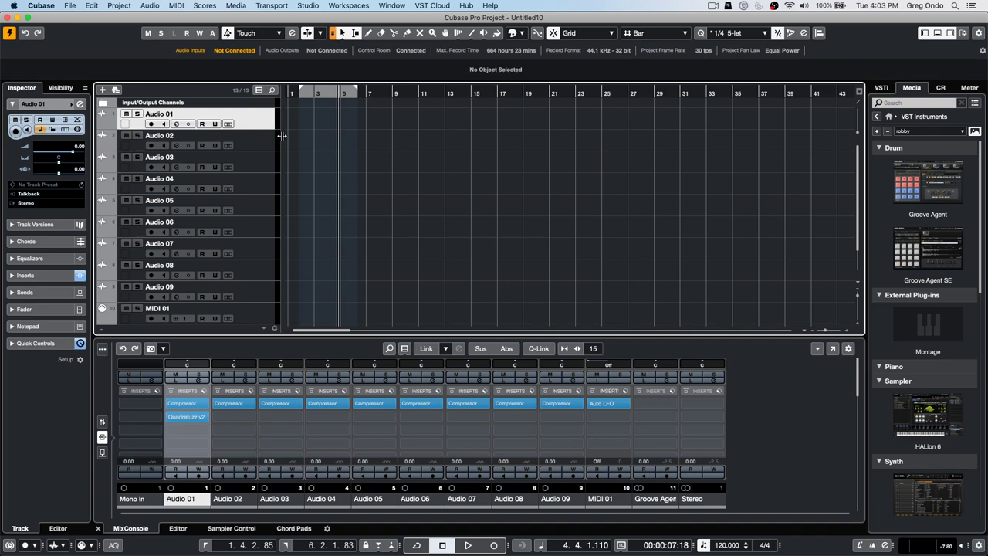
# - Pan Audio 02, 03 and 05–07 hard left, Audio 08 and Groove Agent hard right, recentring Audio 04
pyautogui.moveTo(233, 364); pyautogui.dragTo(211, 364)
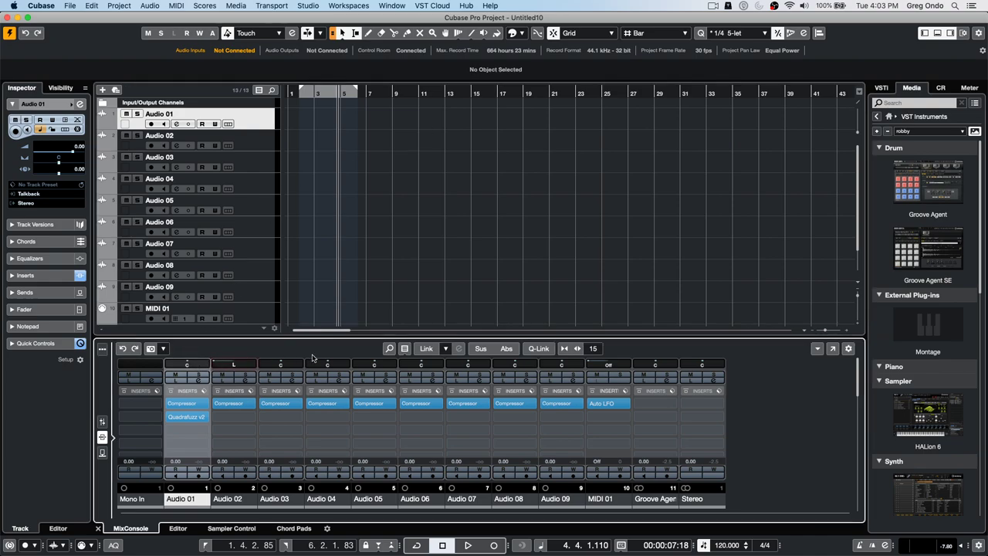
pyautogui.moveTo(280, 364); pyautogui.dragTo(224, 365)
pyautogui.moveTo(327, 364); pyautogui.dragTo(299, 364)
pyautogui.moveTo(377, 365); pyautogui.dragTo(312, 371)
pyautogui.moveTo(419, 366); pyautogui.dragTo(367, 368)
pyautogui.moveTo(468, 365); pyautogui.dragTo(421, 366)
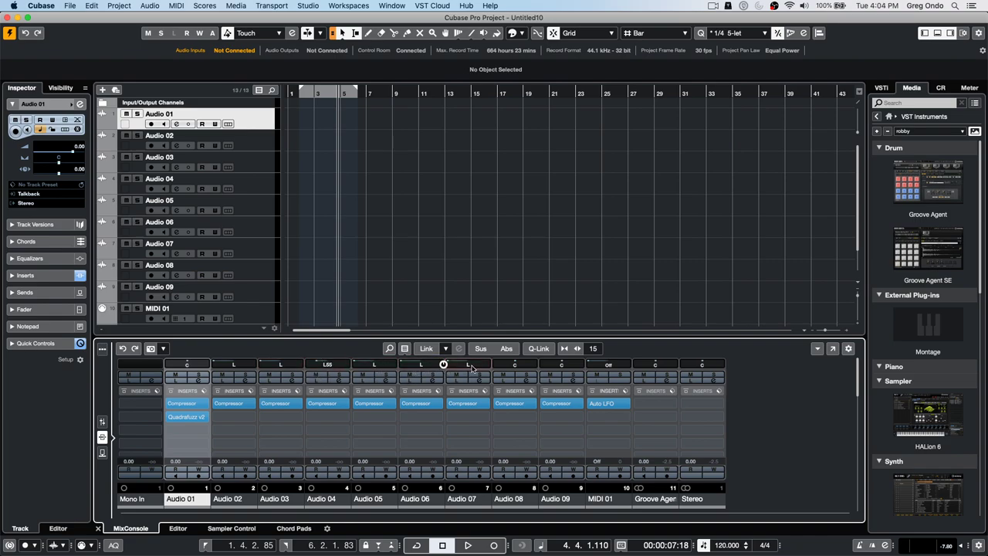
pyautogui.moveTo(515, 364); pyautogui.dragTo(664, 367)
pyautogui.moveTo(656, 366); pyautogui.dragTo(688, 363)
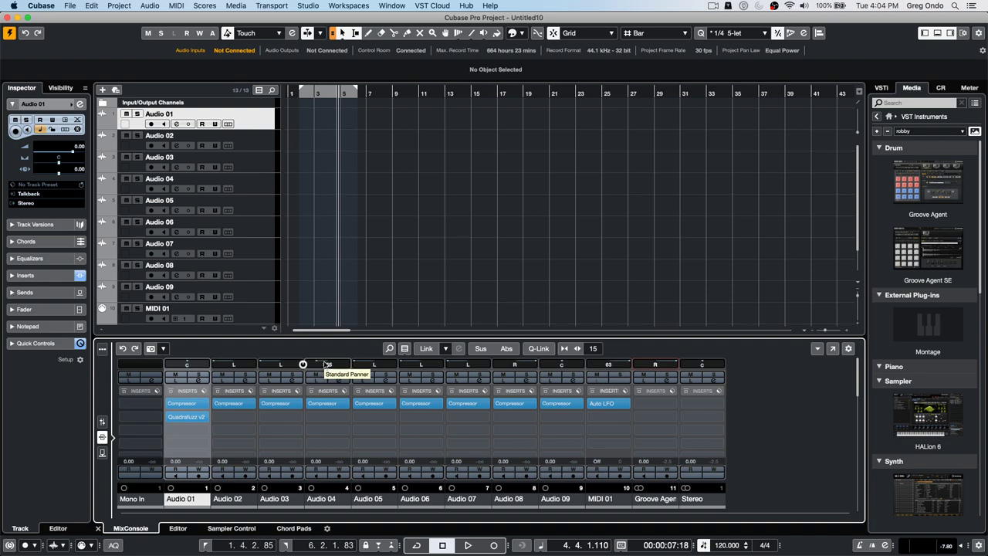
pyautogui.keyDown('super'); pyautogui.click(325, 365); pyautogui.keyUp('super')
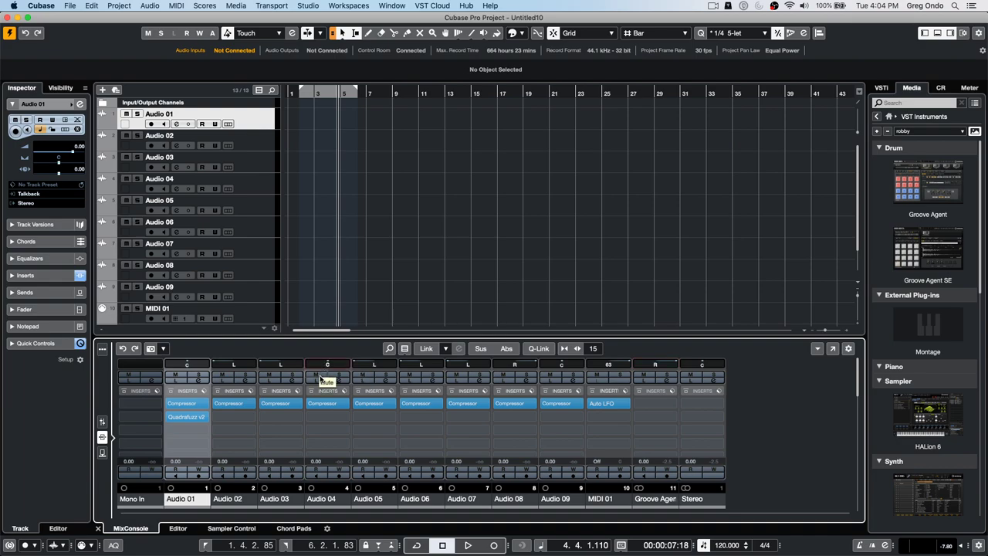
# - With Q-Link on and Audio 01 to MIDI 01 selected, drag the linked pans so Audio 01 and Audio 04 also pan right
pyautogui.click(539, 348)
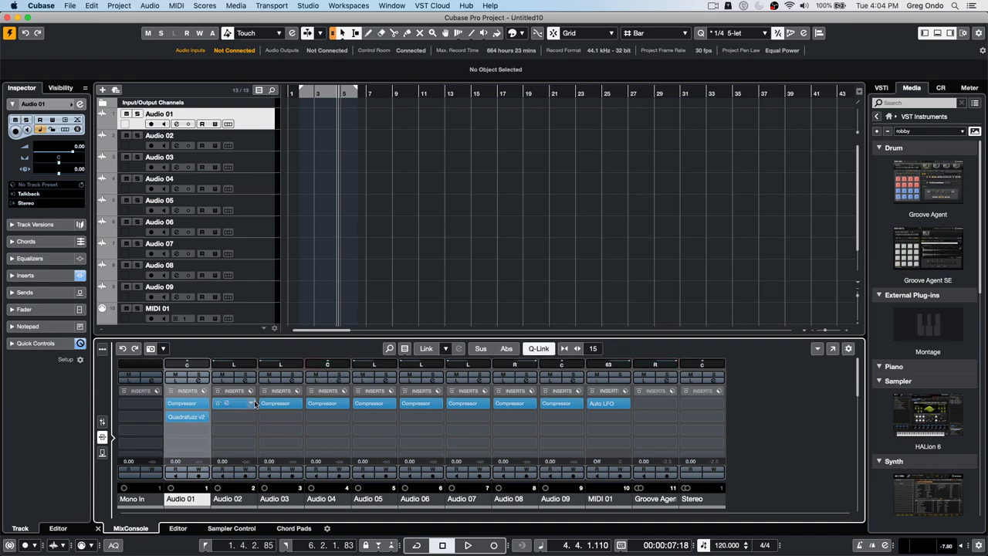
pyautogui.keyDown('shift'); pyautogui.click(262, 315); pyautogui.keyUp('shift')
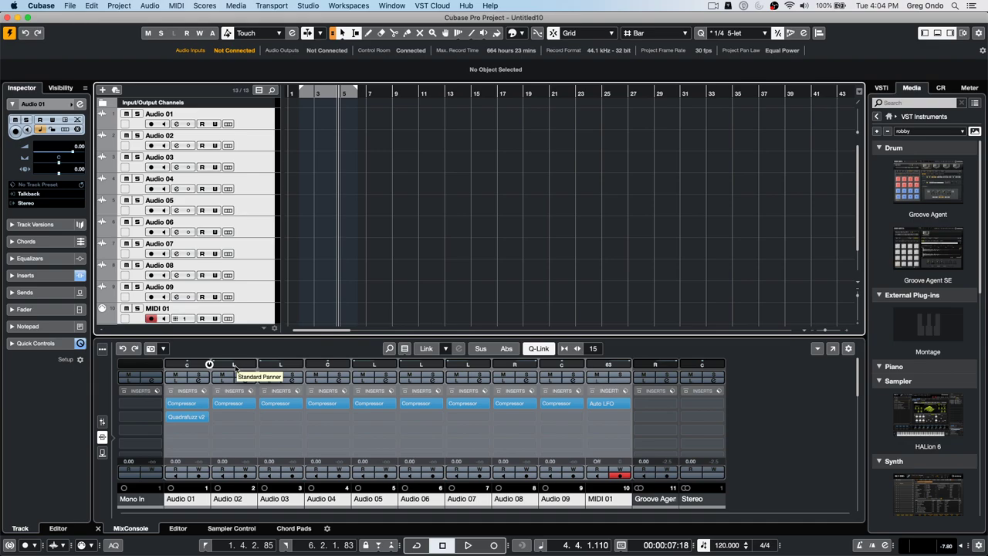
pyautogui.moveTo(235, 365); pyautogui.dragTo(235, 369)
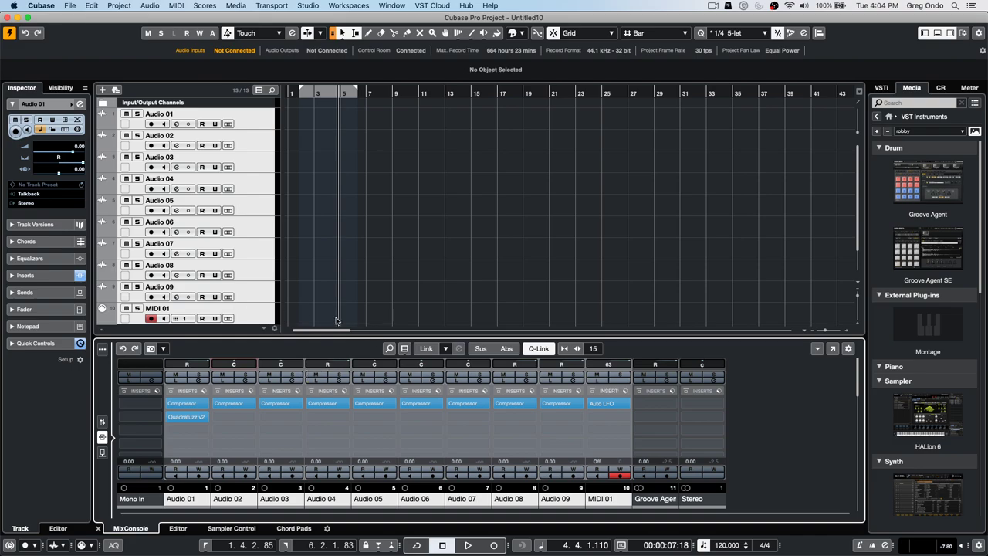
pyautogui.click(539, 348)
pyautogui.moveTo(282, 364); pyautogui.dragTo(251, 364)
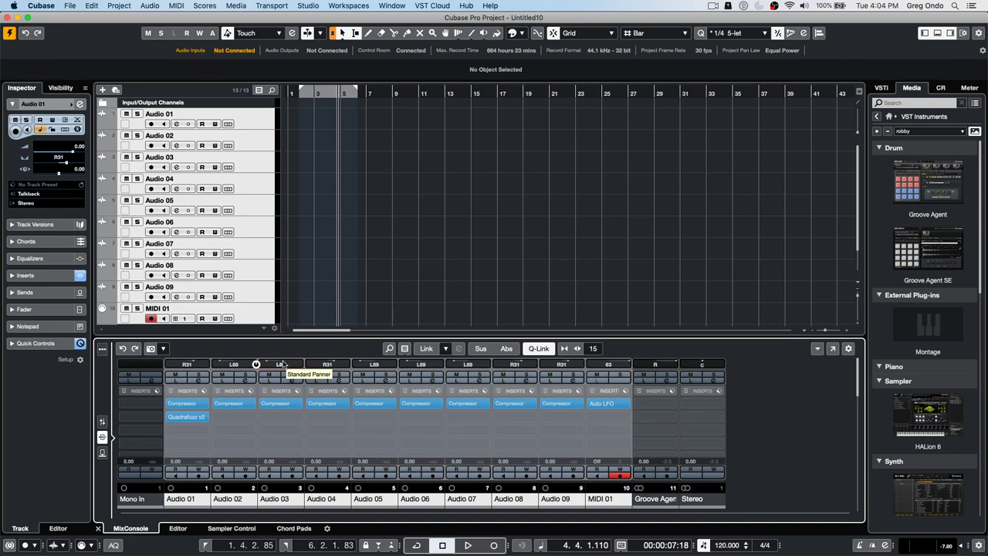
pyautogui.keyDown('super'); pyautogui.click(283, 364); pyautogui.keyUp('super')
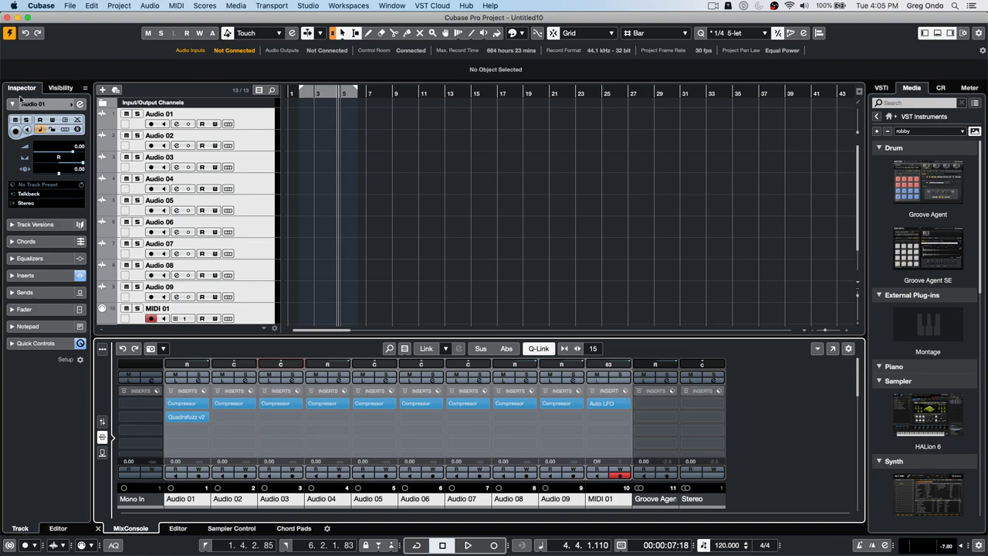
pyautogui.press('super+t')
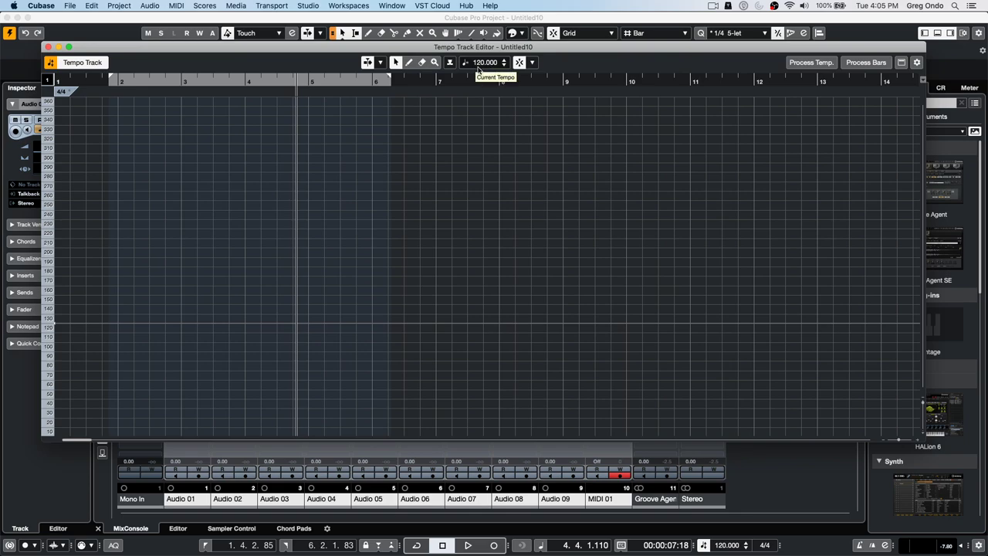
pyautogui.click(48, 47)
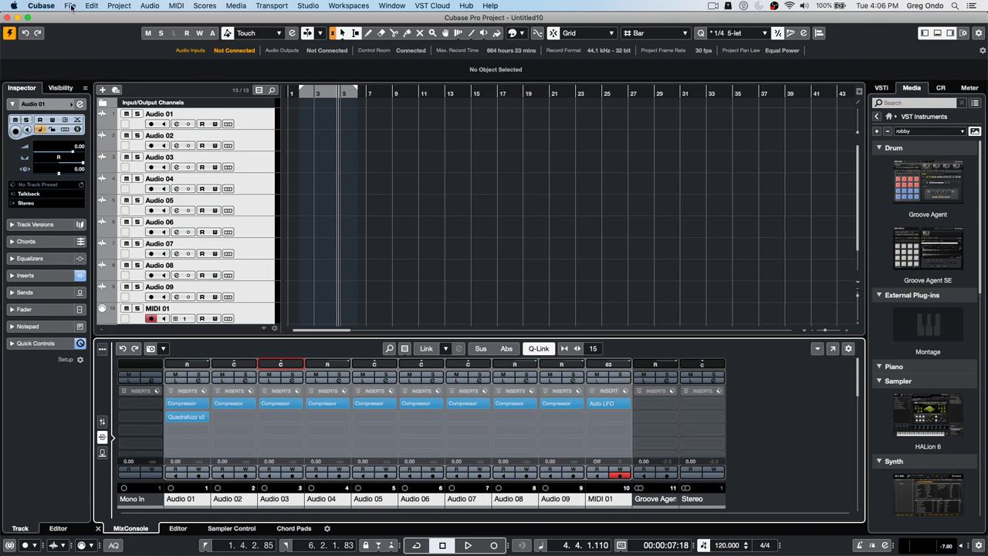
# - Bring the Amos Moses project window forward and move it aside beside Untitled10
pyautogui.click(430, 6)
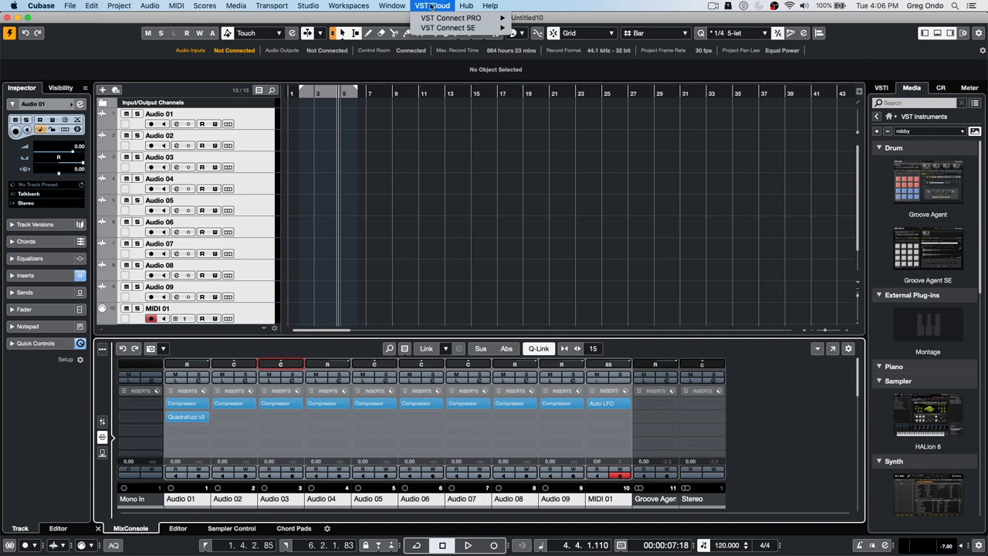
pyautogui.moveTo(402, 7)
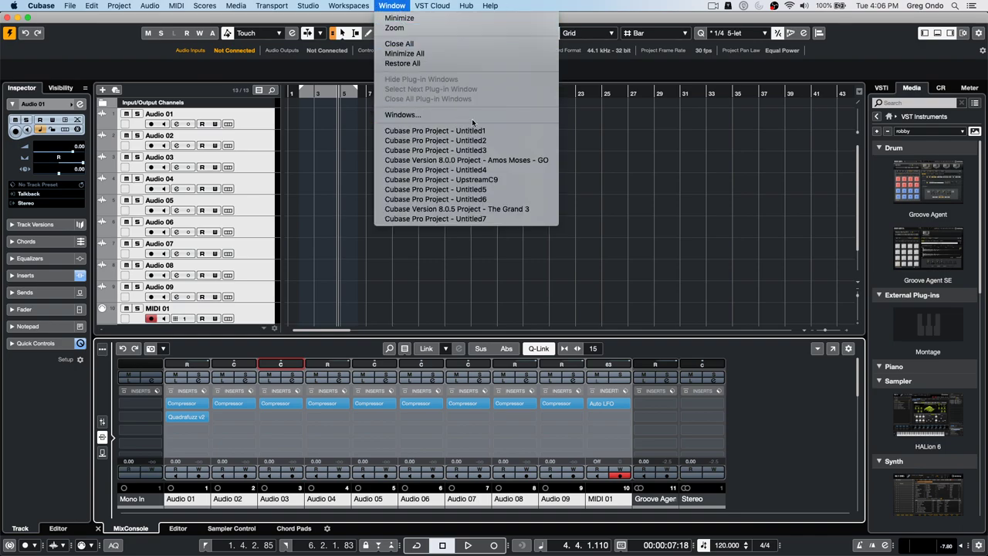
pyautogui.click(510, 160)
pyautogui.moveTo(227, 18); pyautogui.dragTo(660, 19)
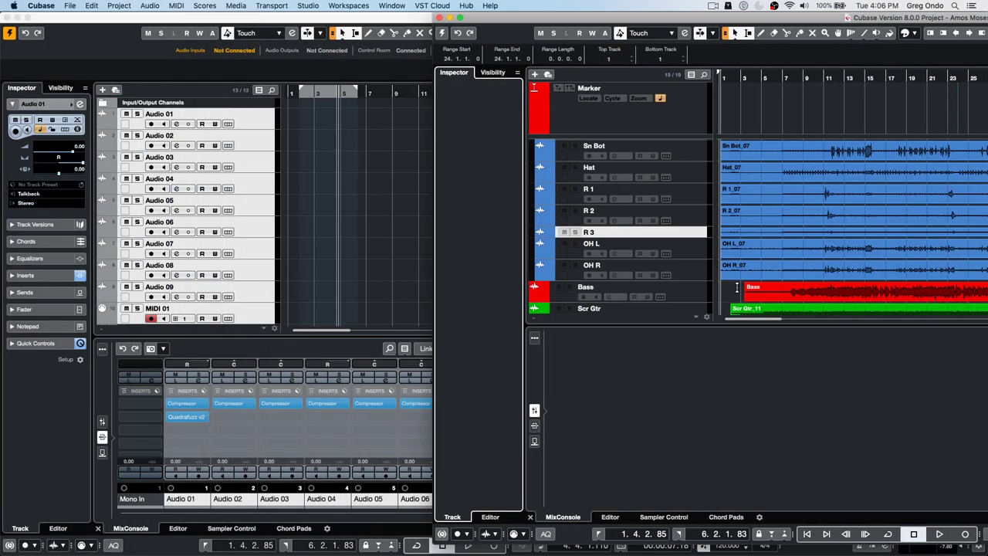
# - Drag the drum and Bass events into Untitled10, accepting Import Options for Sn Bot_07, R 1_07, R 2_07 and the rest
pyautogui.moveTo(736, 299); pyautogui.dragTo(803, 155)
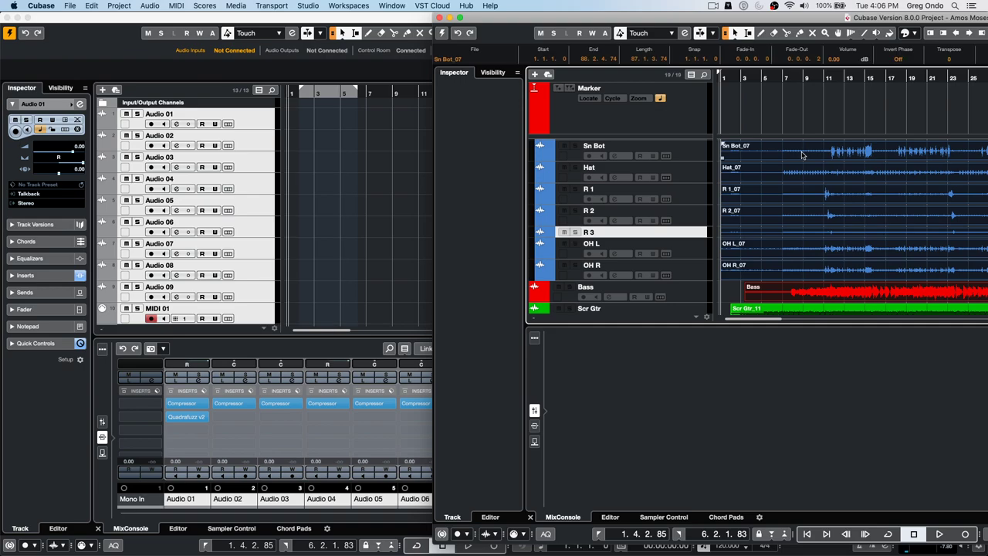
pyautogui.click(322, 160)
pyautogui.moveTo(323, 160); pyautogui.dragTo(314, 147)
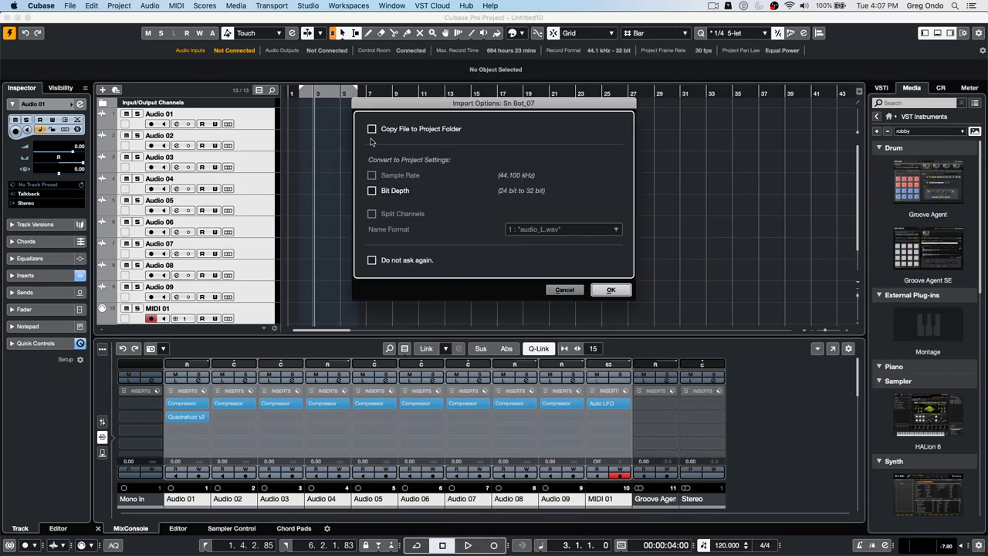
pyautogui.click(611, 291)
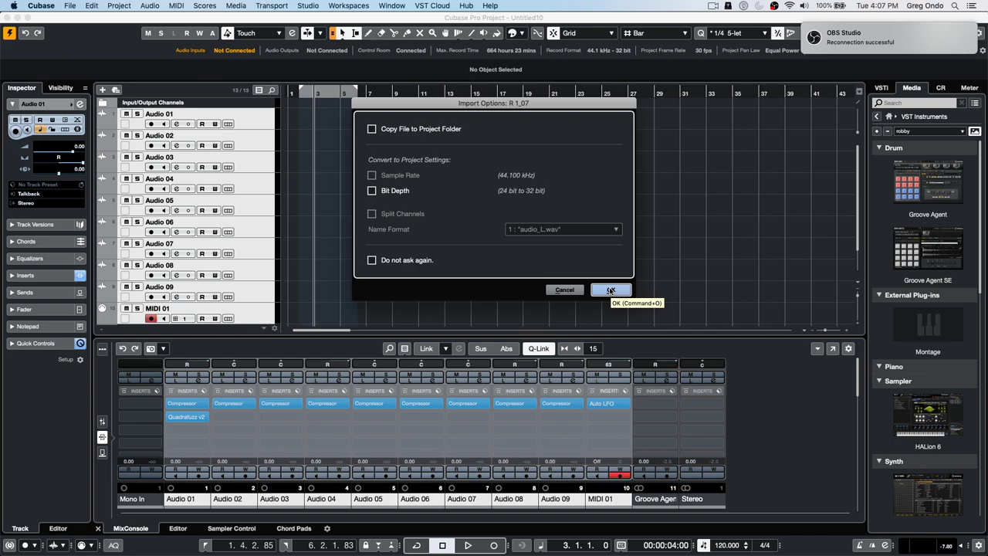
pyautogui.click(610, 291)
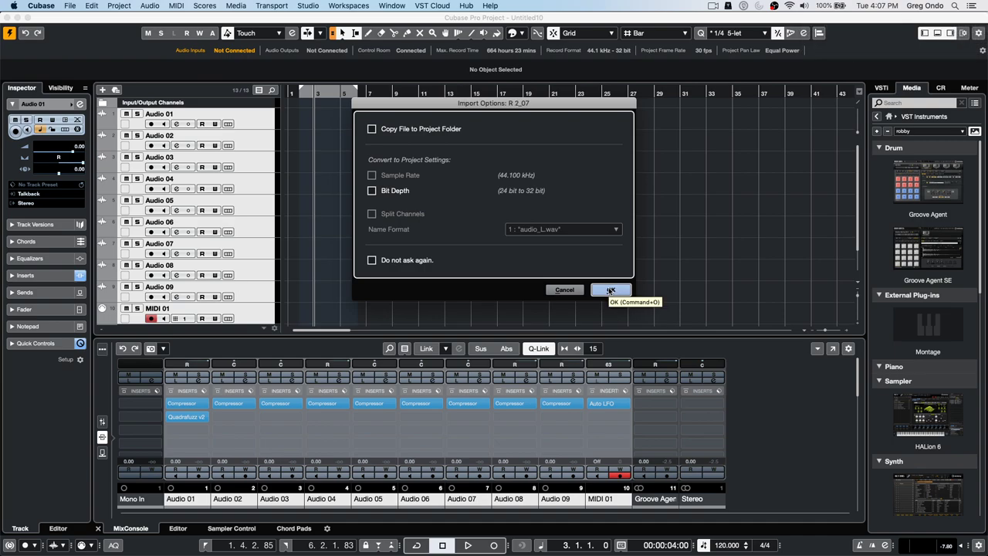
pyautogui.click(610, 290)
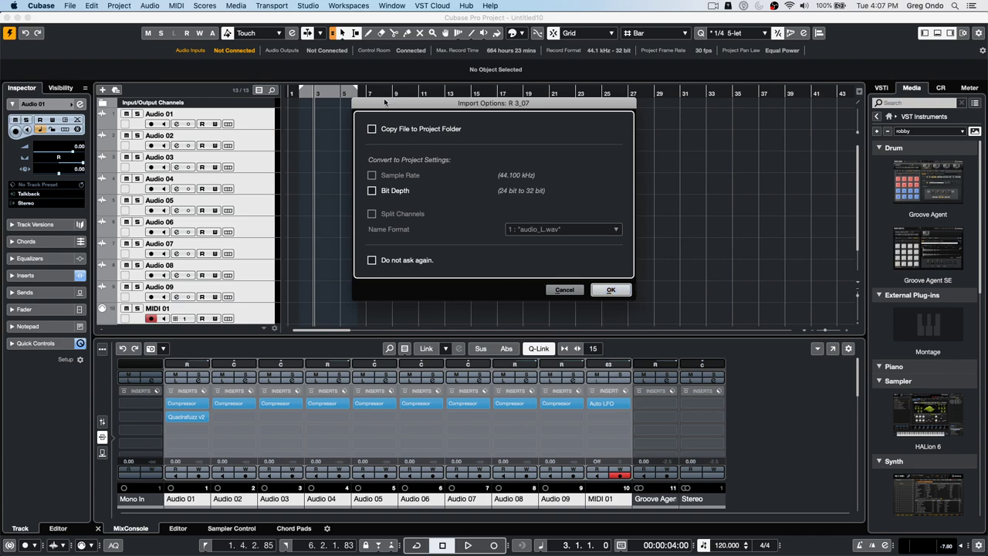
pyautogui.click(609, 290)
pyautogui.click(609, 289)
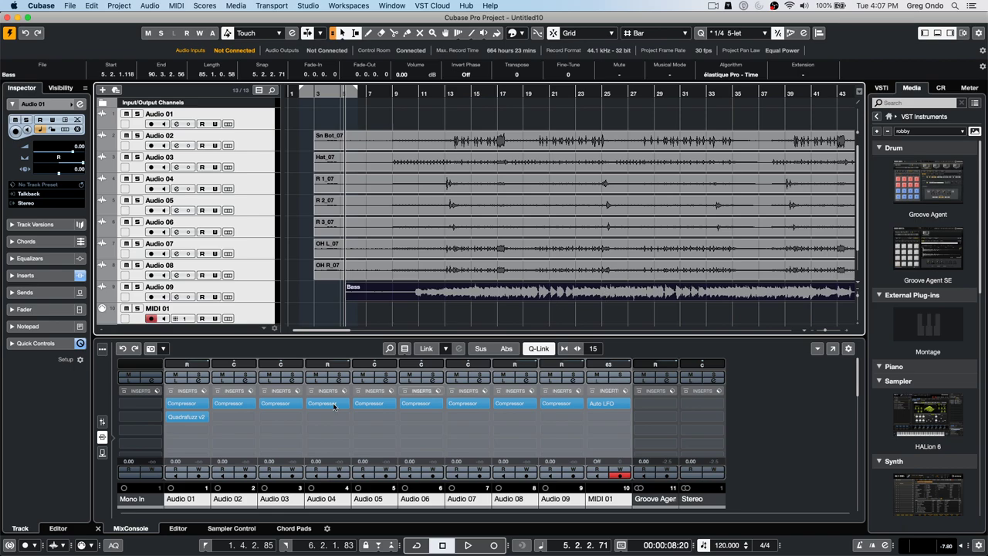
# - Begin File > Import > Tracks from Project on the Projects folder, then switch to OBS Studio
pyautogui.click(71, 6)
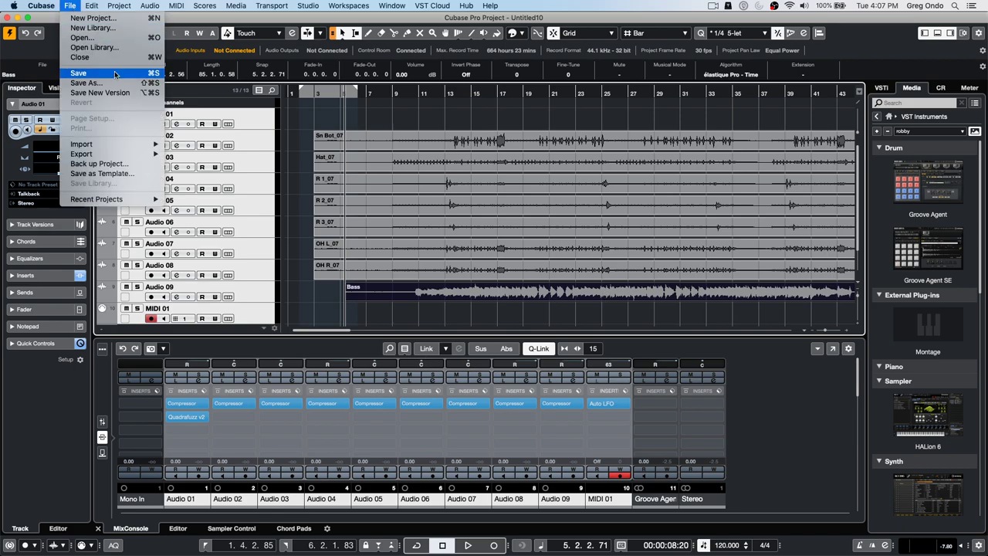
pyautogui.moveTo(139, 145)
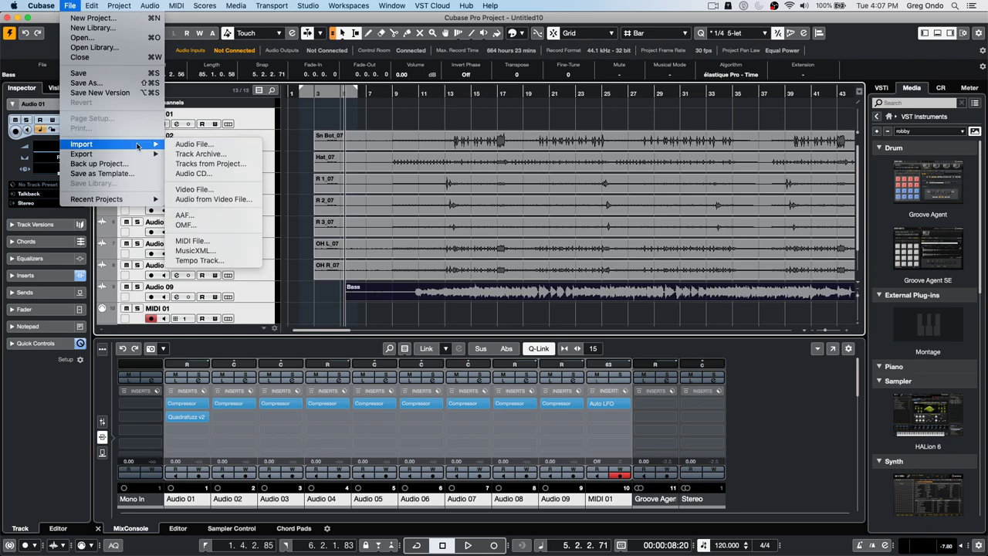
pyautogui.click(226, 163)
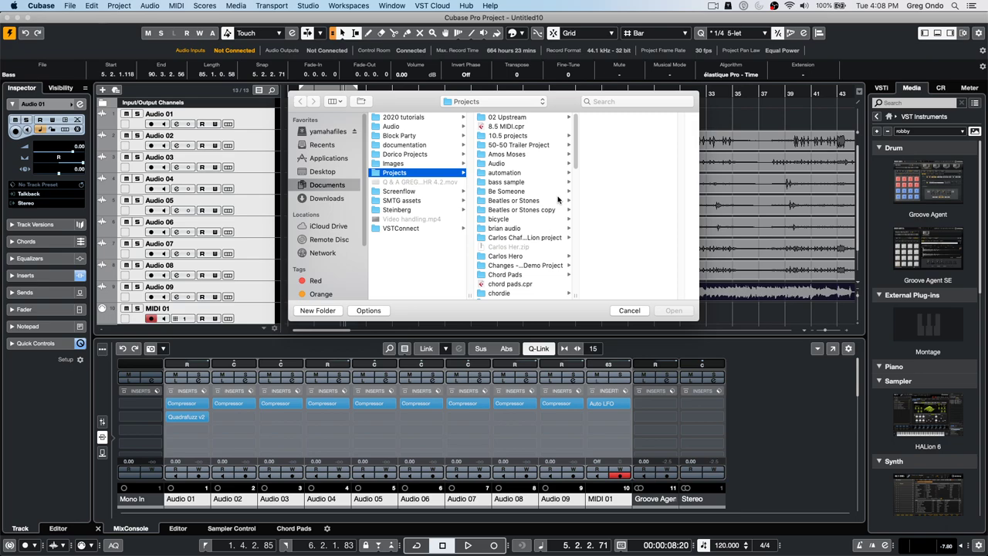
pyautogui.press('super+Tab')
pyautogui.press('super+Tab')
pyautogui.press('super+Tab')
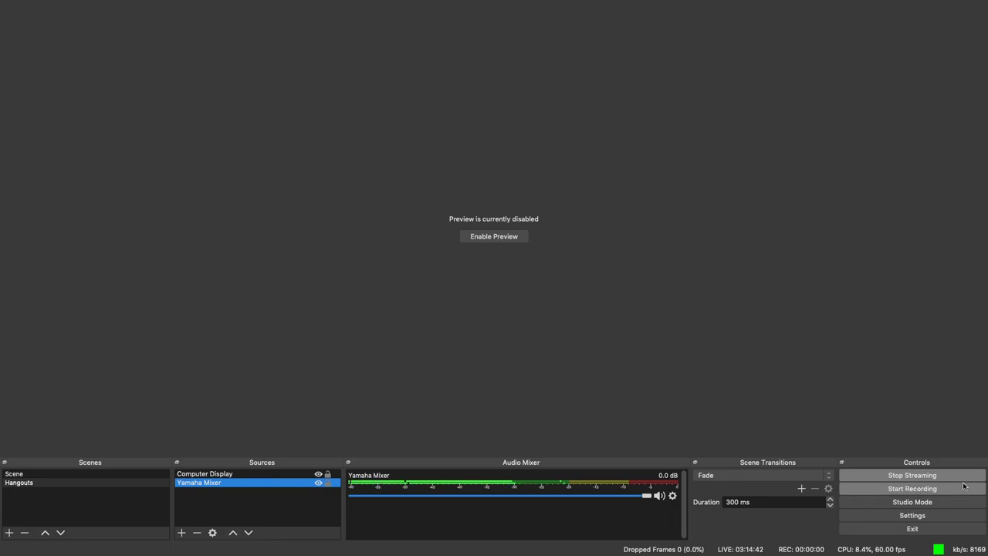
# - Review OBS Studio's Stream, Audio and Video settings pages, then switch to YouTube Studio
pyautogui.click(932, 516)
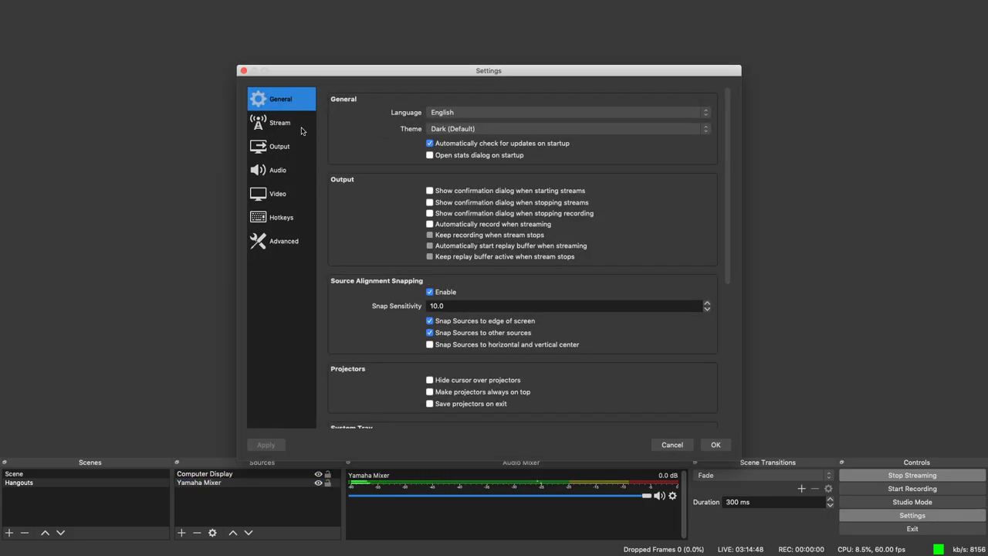
pyautogui.click(294, 128)
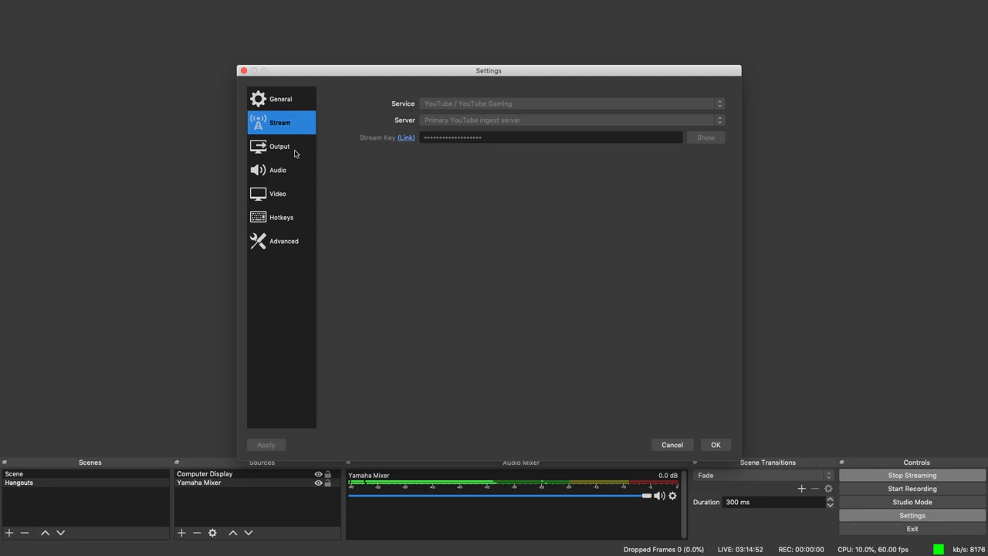
pyautogui.click(286, 176)
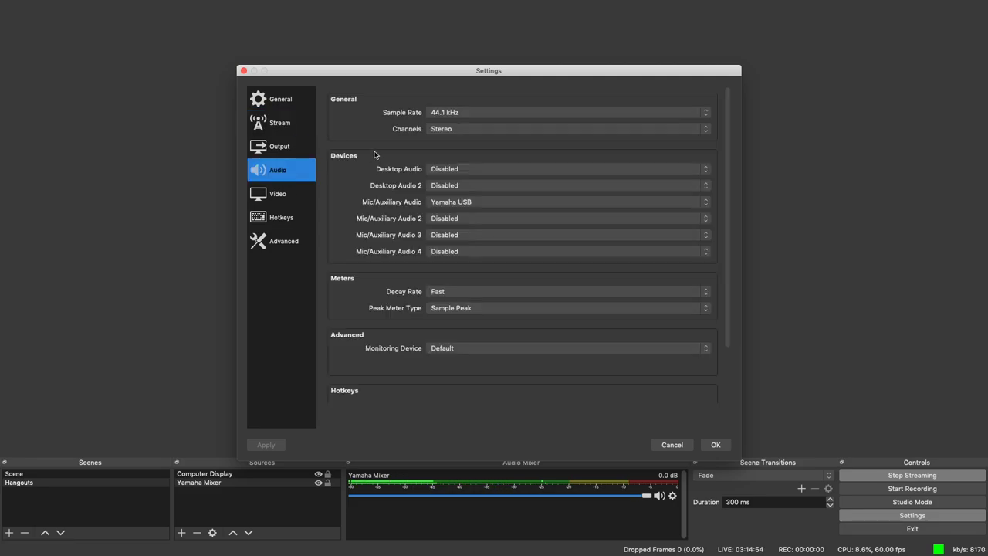
pyautogui.click(294, 194)
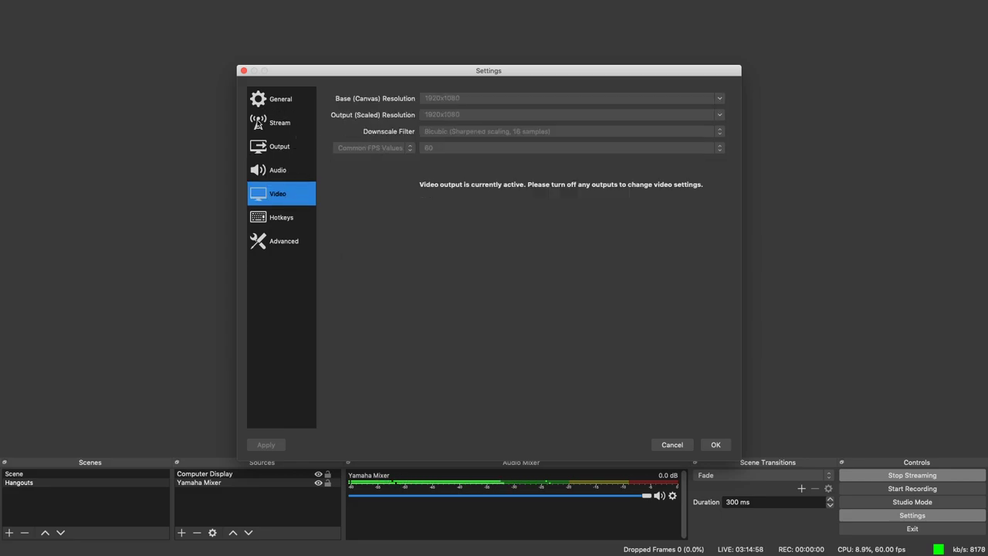
pyautogui.press('super+Tab')
pyautogui.press('super+Tab')
pyautogui.press('super+Tab')
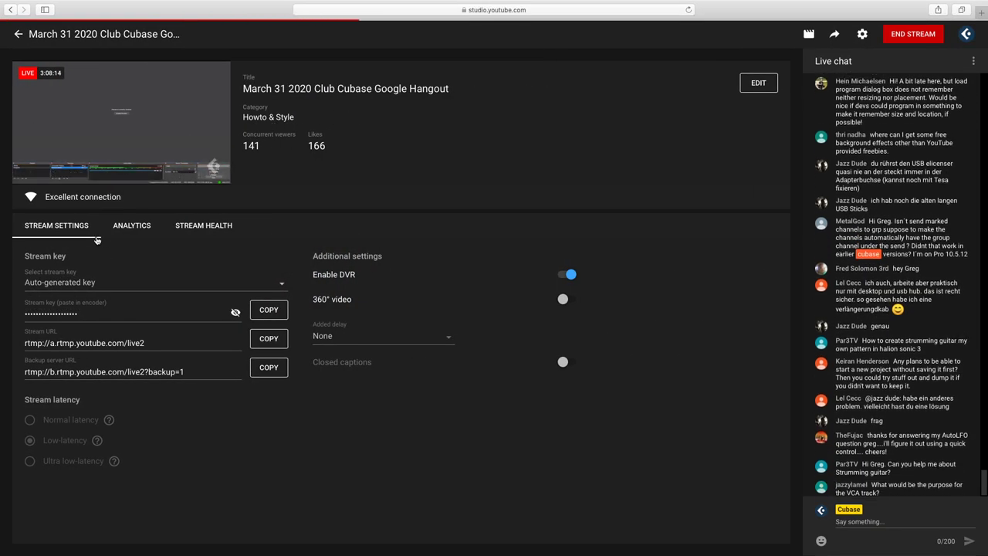
# - Compare OBS Studio's stream settings page against the YouTube Studio live page
pyautogui.press('super+Tab')
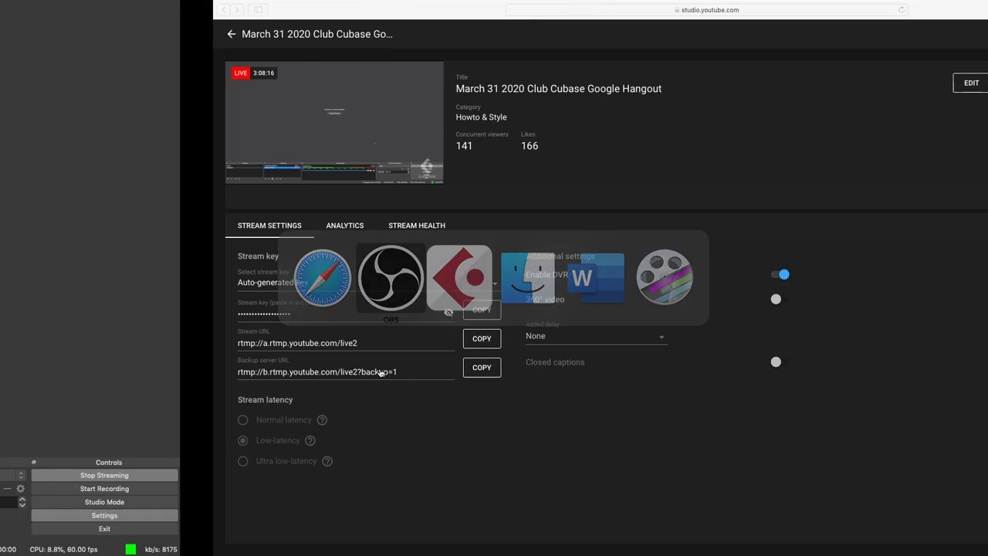
pyautogui.click(292, 128)
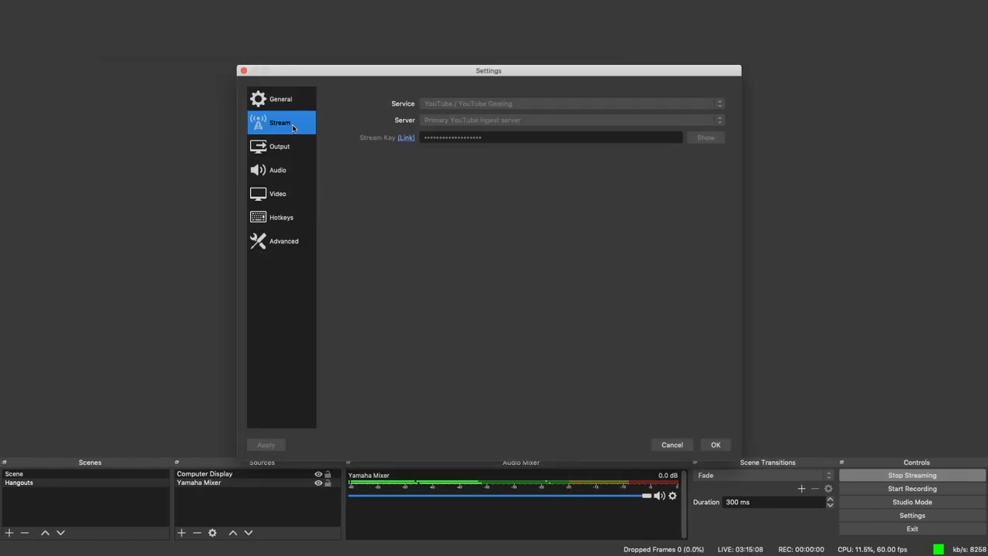
pyautogui.press('super+Tab')
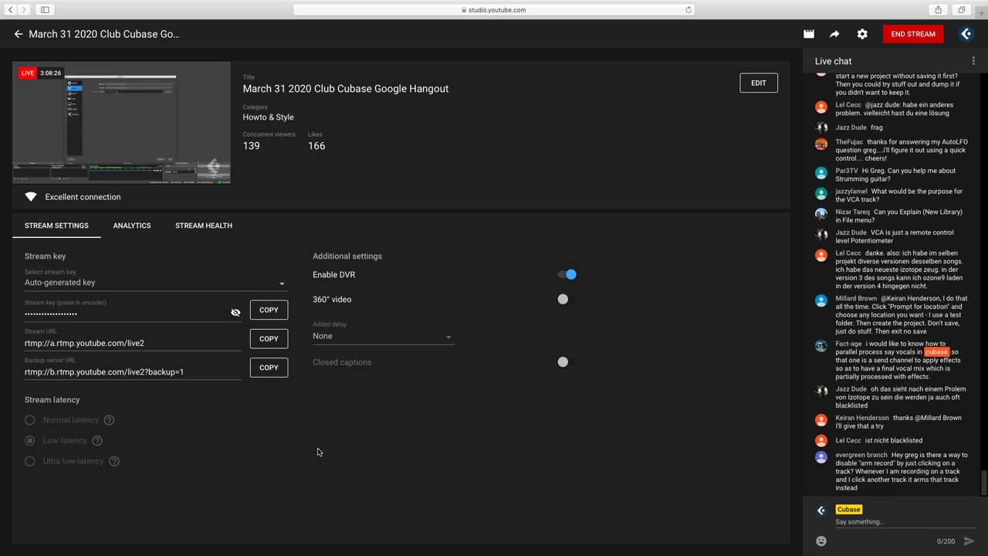
pyautogui.press('super+Tab')
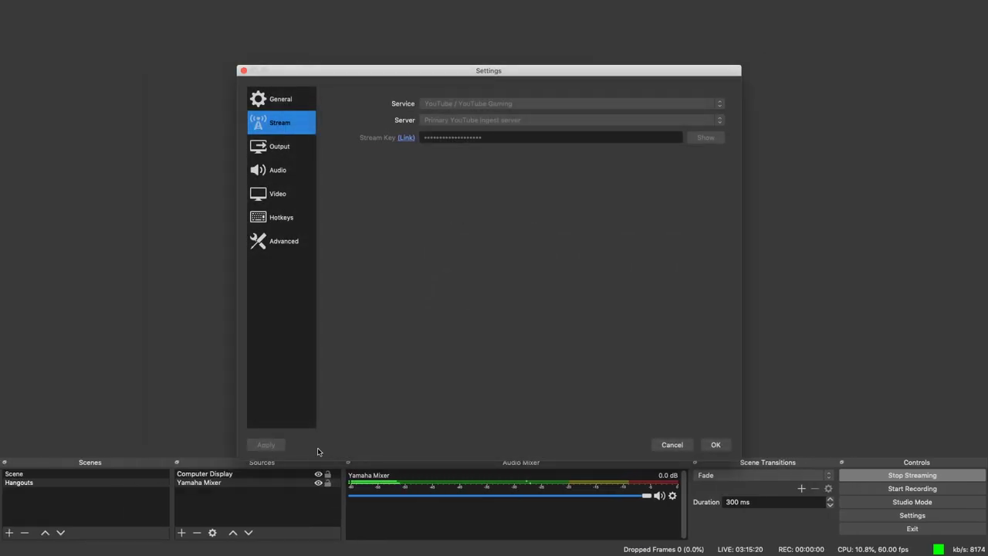
# - Return to Cubase Pro and bring up the Open project dialog with Cmd+O
pyautogui.press('super+Tab')
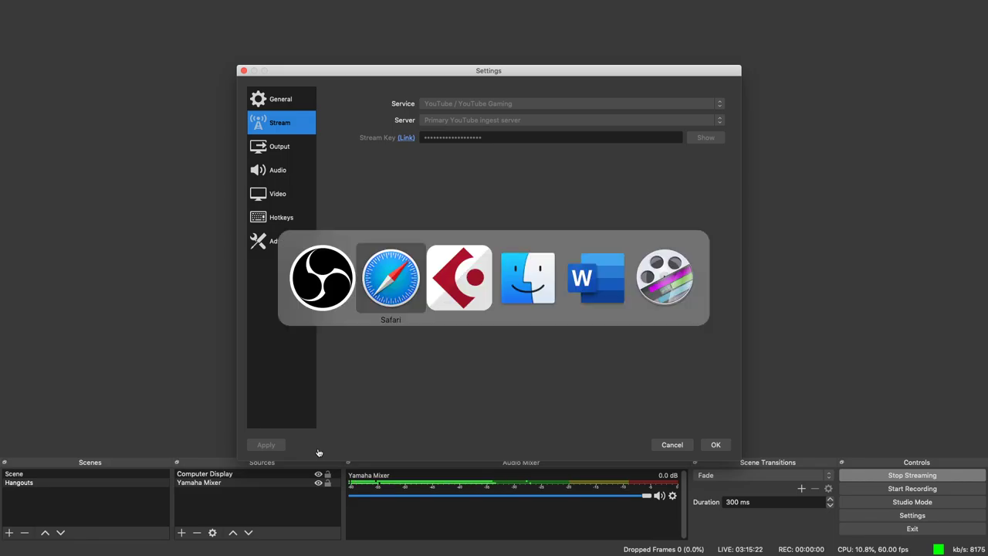
pyautogui.press('super+Tab')
pyautogui.press('super+o')
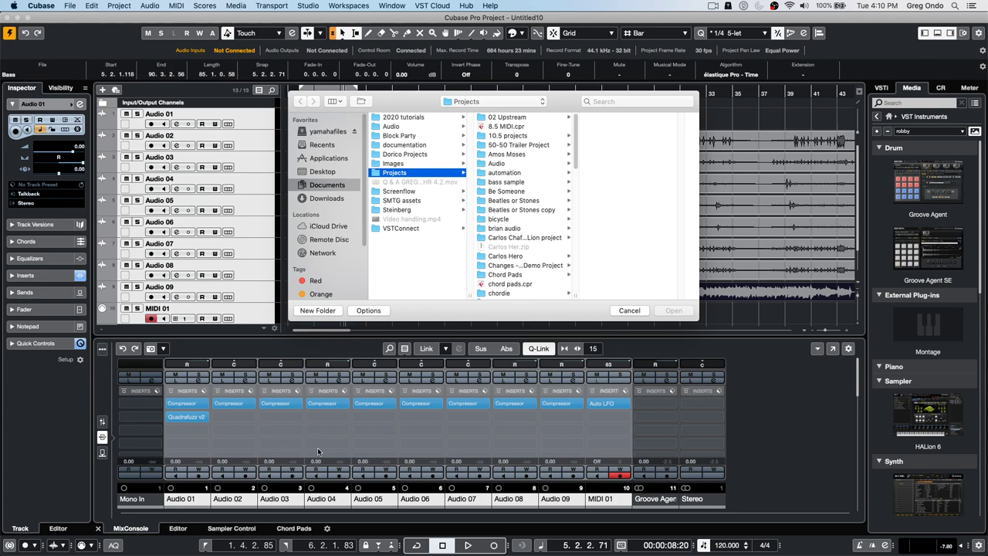
# - Cancel the Open dialog and raise EQ band 3 of Audio 03's channel into a peak boost
pyautogui.click(624, 313)
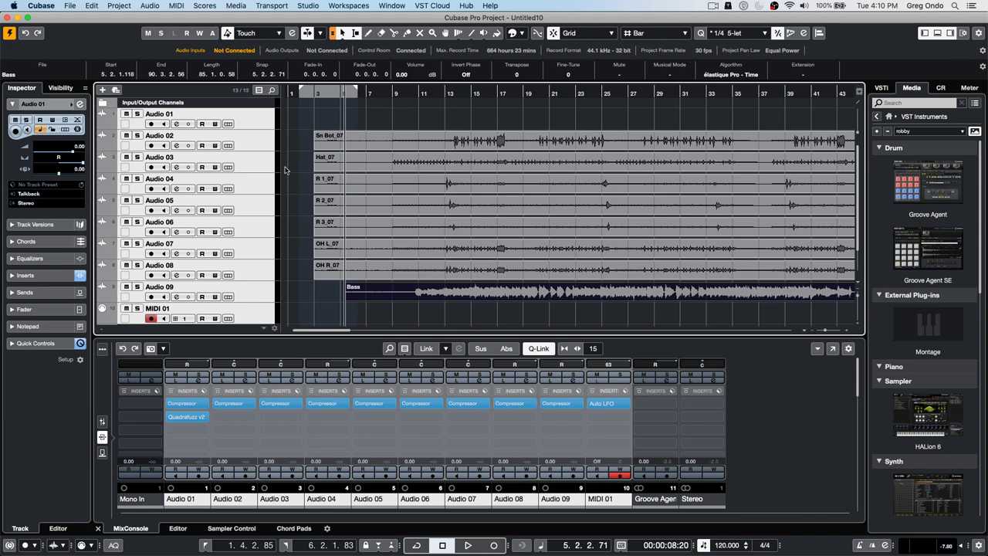
pyautogui.click(261, 170)
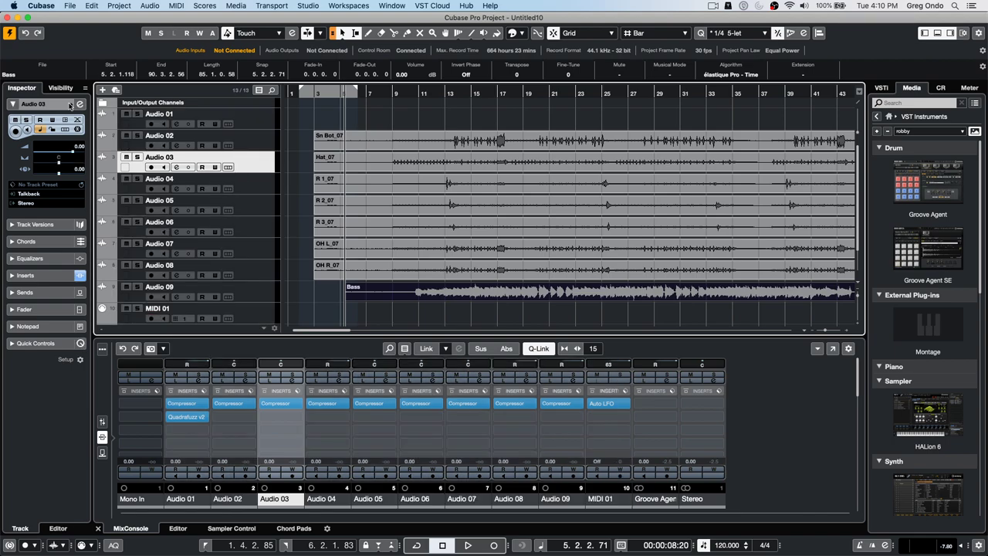
pyautogui.click(79, 103)
pyautogui.moveTo(409, 193); pyautogui.dragTo(377, 164)
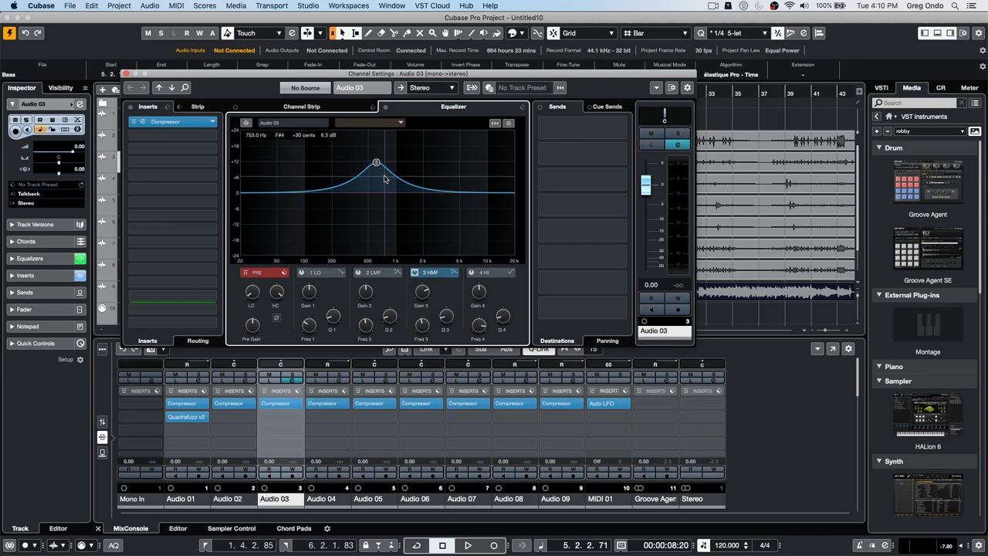
# - Load StudioEQ into Audio 03's second insert slot and close the plug-in and channel windows
pyautogui.click(188, 136)
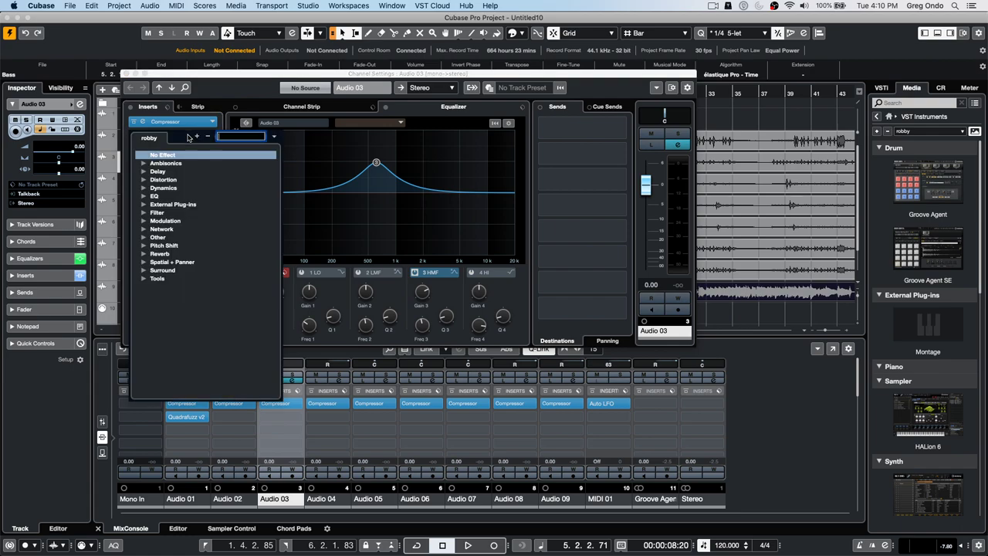
pyautogui.click(143, 196)
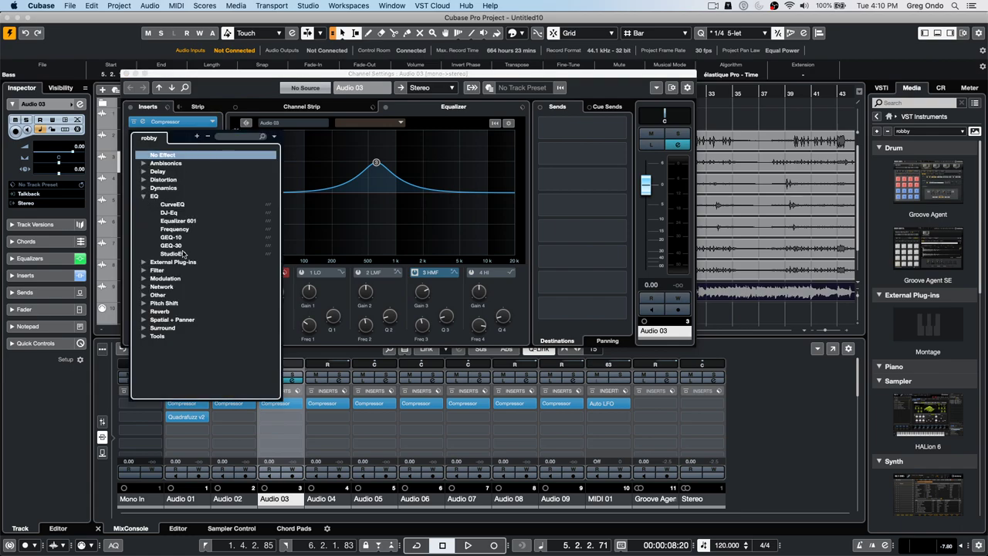
pyautogui.click(176, 254)
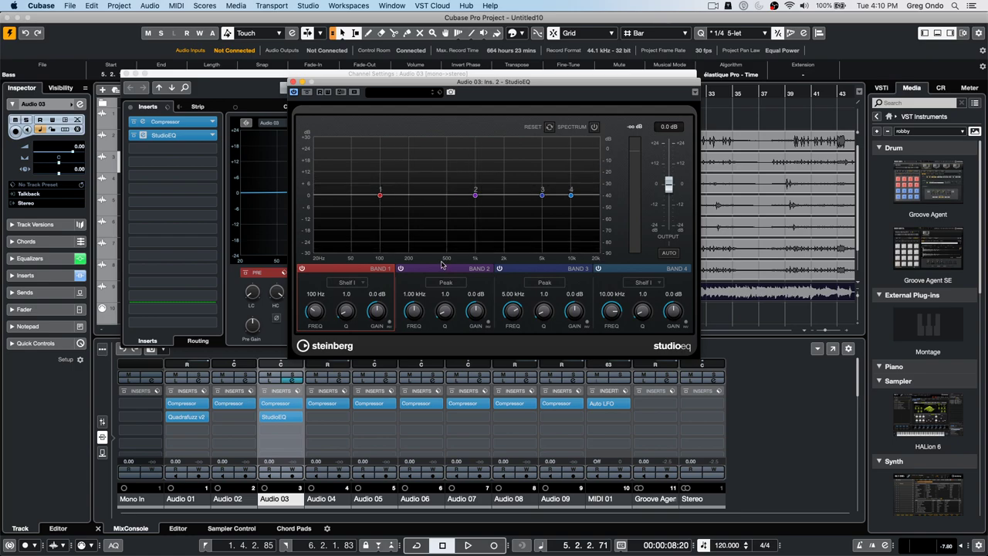
pyautogui.click(293, 82)
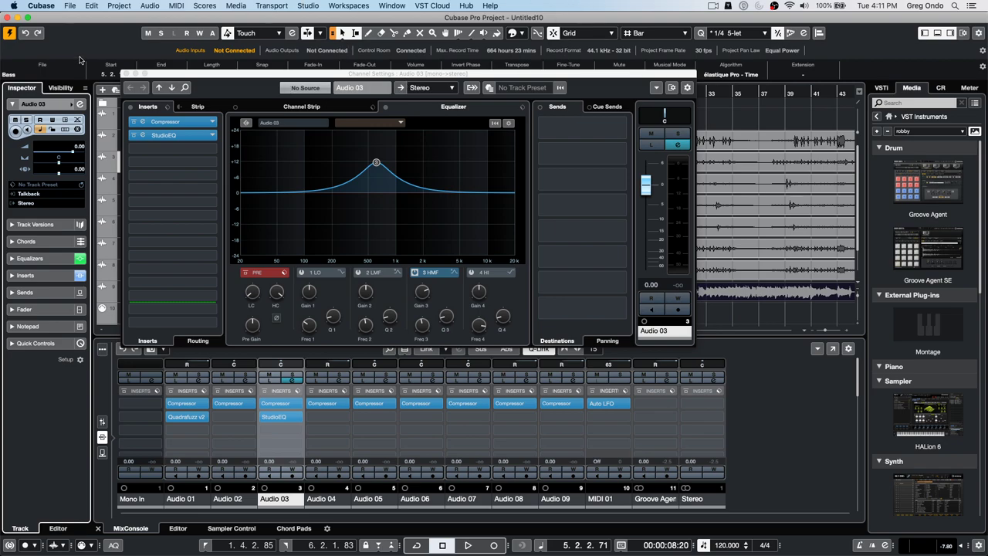
pyautogui.click(126, 74)
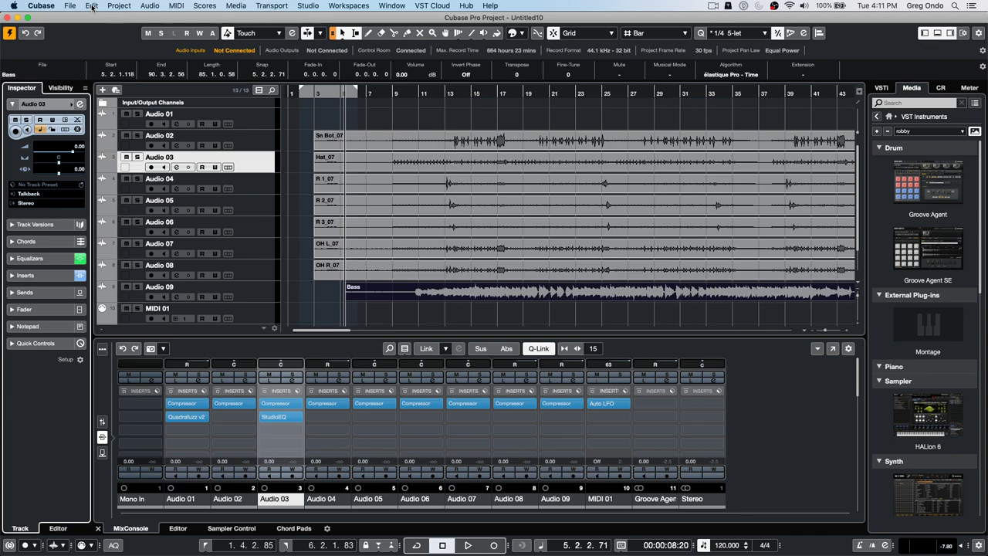
# - Check the Profile Manager from the Edit menu and close it
pyautogui.click(91, 7)
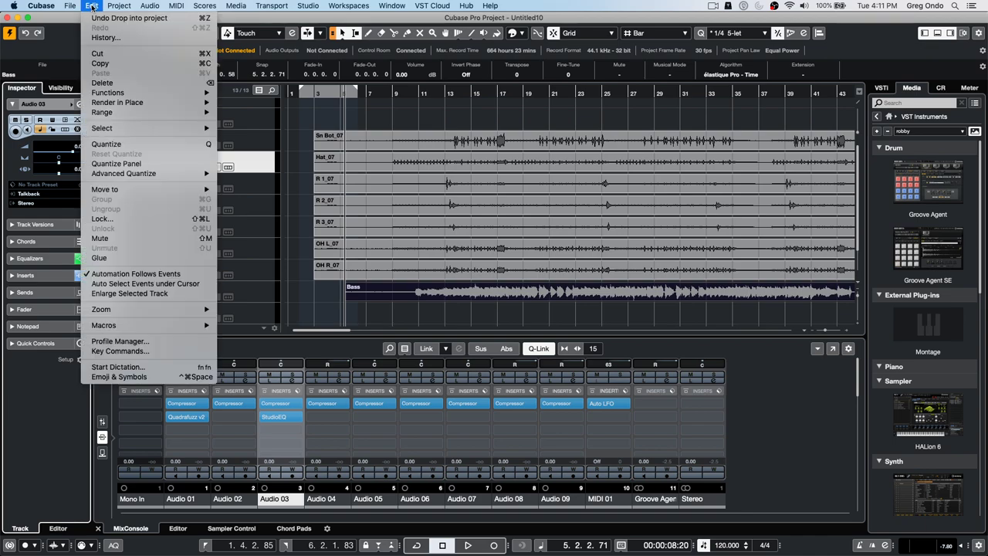
pyautogui.click(133, 340)
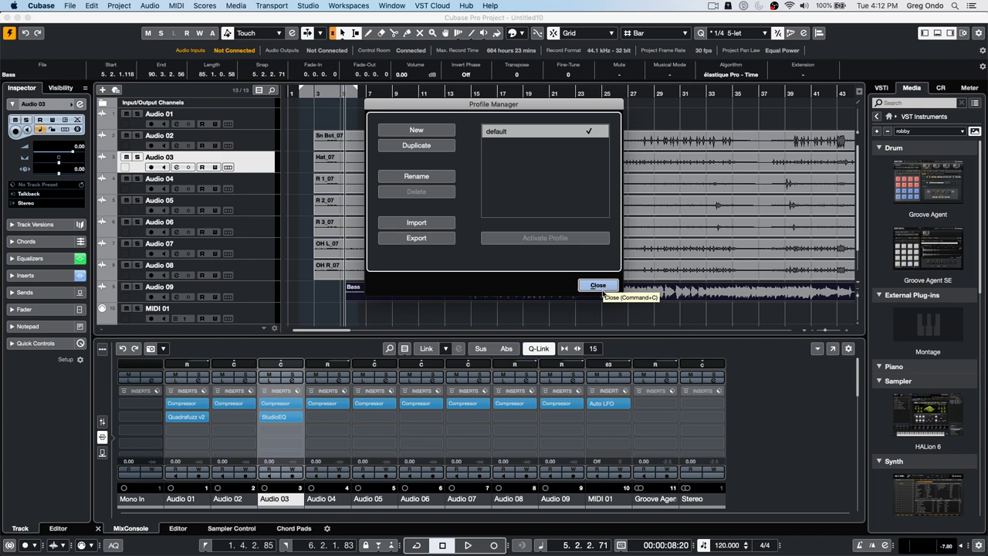
pyautogui.click(600, 286)
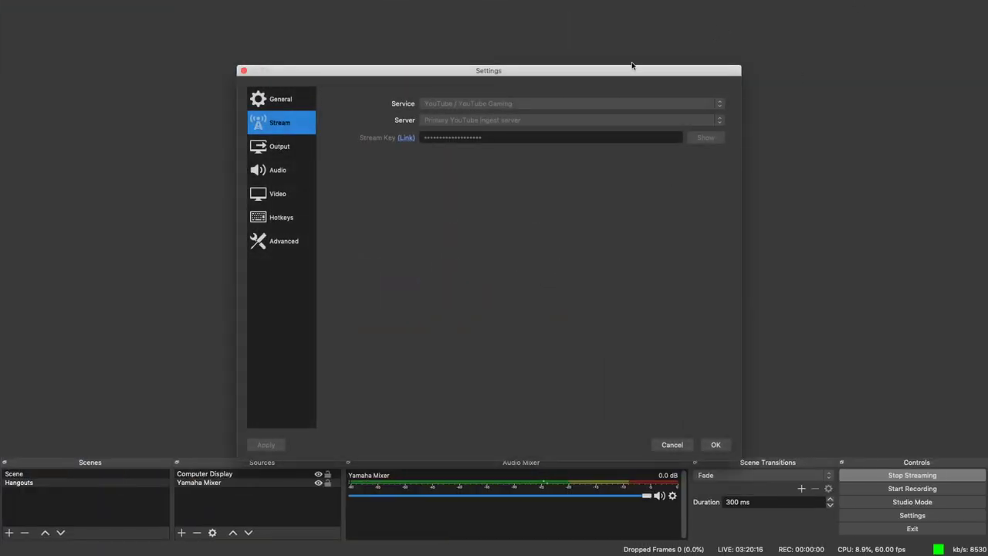
# - Switch to YouTube Studio and choose END STREAM for the live broadcast
pyautogui.press('super+Tab')
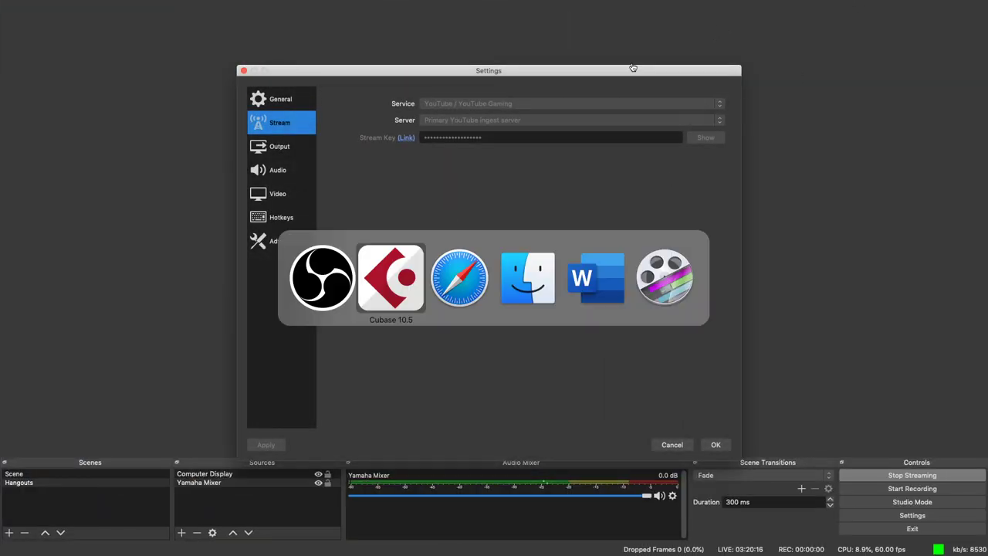
pyautogui.press('super+Tab')
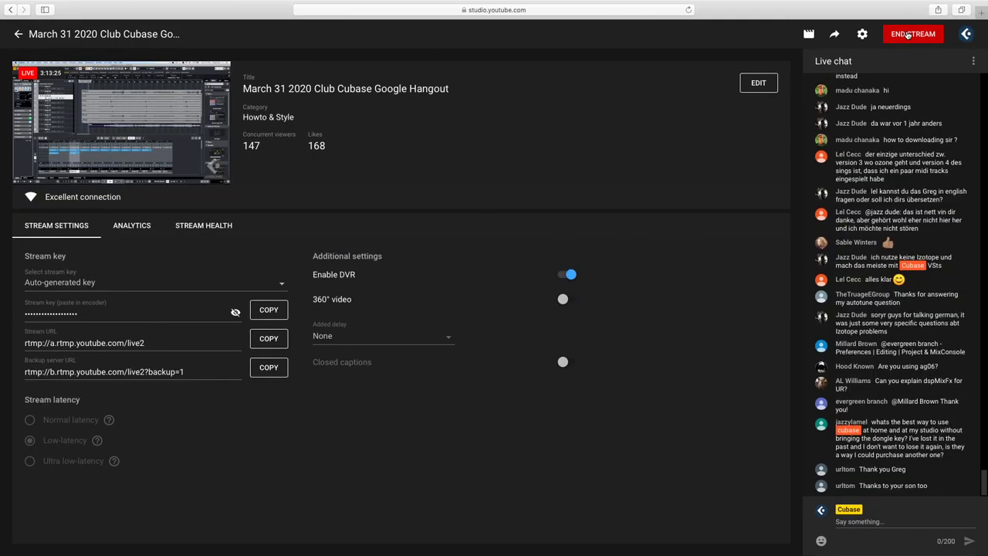
pyautogui.click(909, 35)
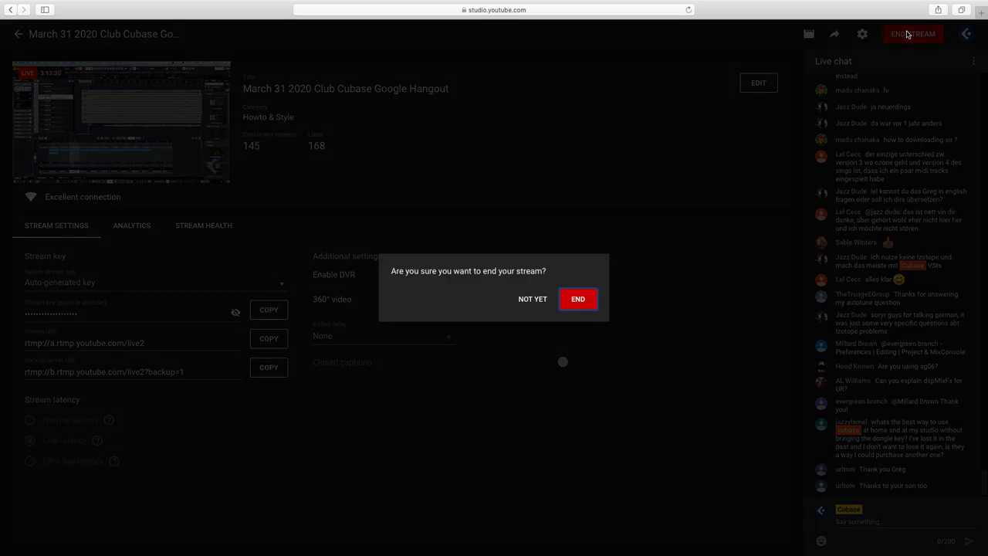